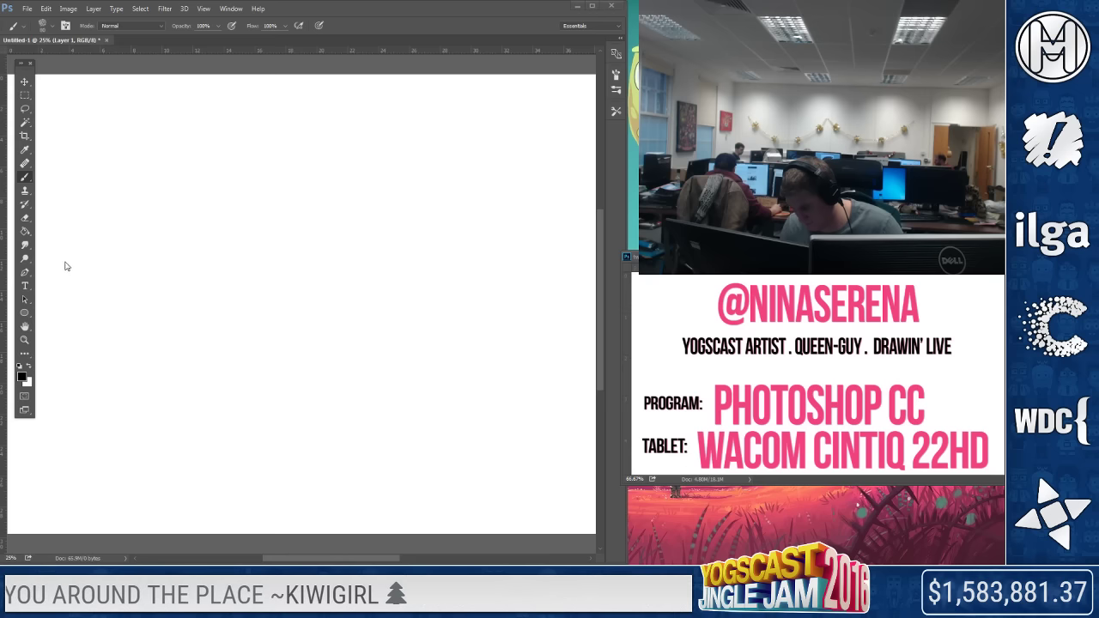
Handwrite "Welcome!" in large black brush letters across the blank canvas
mouse_move(59, 254)
left_mouse_down()
mouse_move(77, 368)
mouse_move(123, 256)
left_mouse_up()
left_click_drag(67, 203, 122, 256)
left_click_drag(151, 302, 184, 325)
left_click_drag(203, 230, 256, 351)
left_click_drag(249, 244, 265, 325)
mouse_move(286, 246)
left_mouse_down()
mouse_move(273, 281)
mouse_move(304, 256)
left_mouse_up()
left_click_drag(341, 316, 373, 353)
mouse_move(468, 225)
left_mouse_down()
mouse_move(479, 270)
mouse_move(469, 227)
left_mouse_up()
left_click_drag(464, 114, 507, 219)
left_click(514, 258)
mouse_move(514, 258)
left_mouse_down()
mouse_move(549, 273)
mouse_move(528, 257)
left_mouse_up()
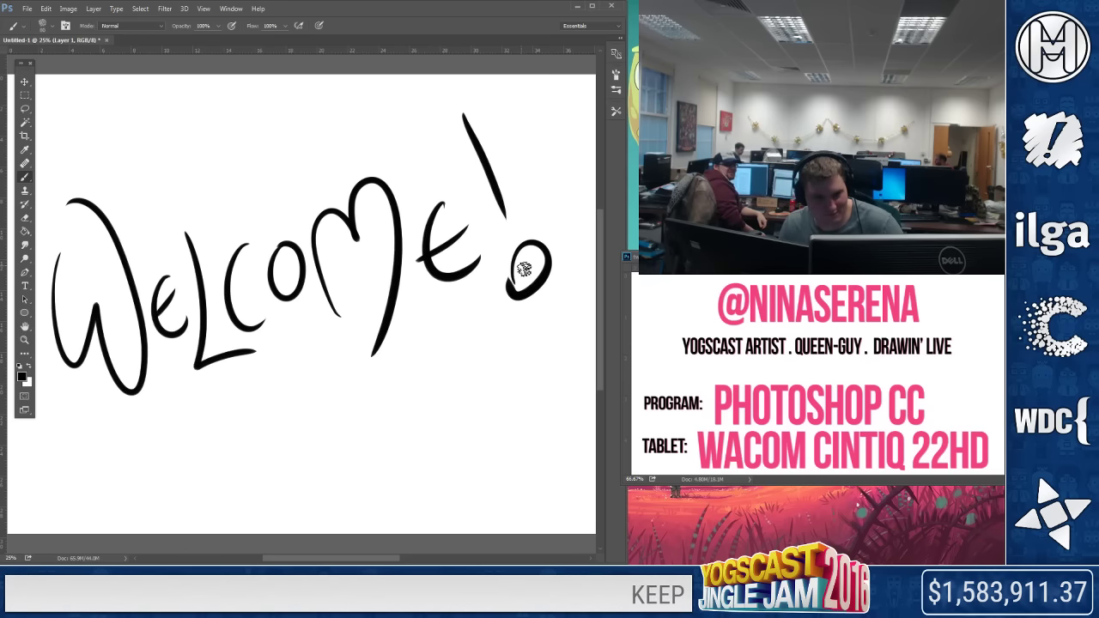
Clear the lettering and brush a curved arrow pointing right across the upper part of the canvas
key("Delete")
key("ctrl+shift+alt+n")
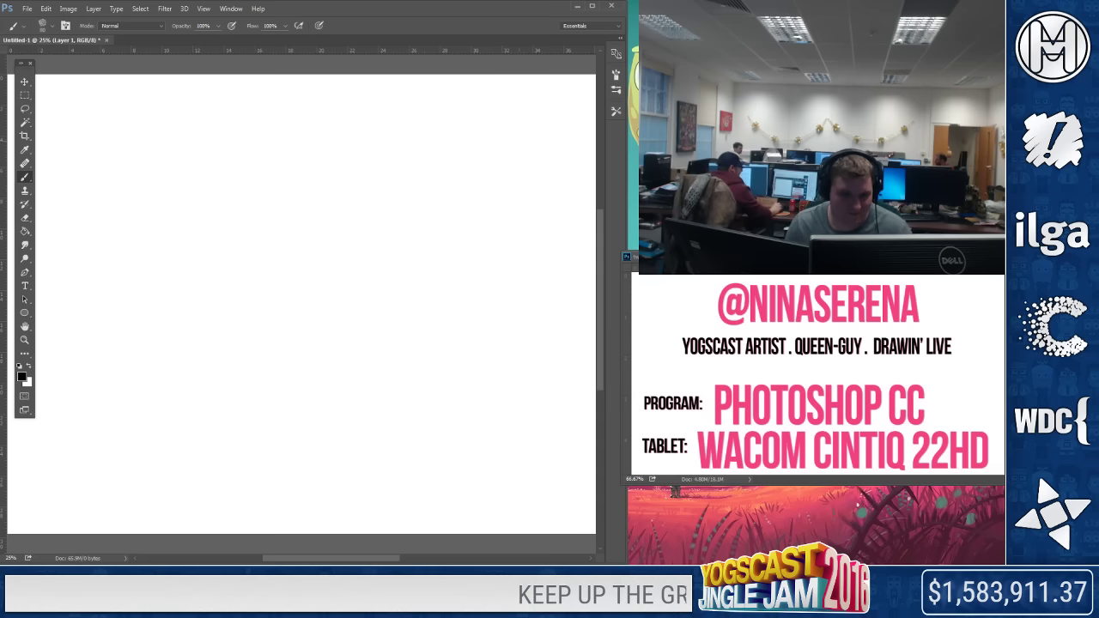
left_click_drag(502, 125, 498, 180)
left_click_drag(559, 155, 204, 193)
Handwrite "THAT'S NOT ME" in black brush letters on two lines beneath the arrow
left_click_drag(53, 263, 117, 245)
left_click_drag(84, 249, 90, 361)
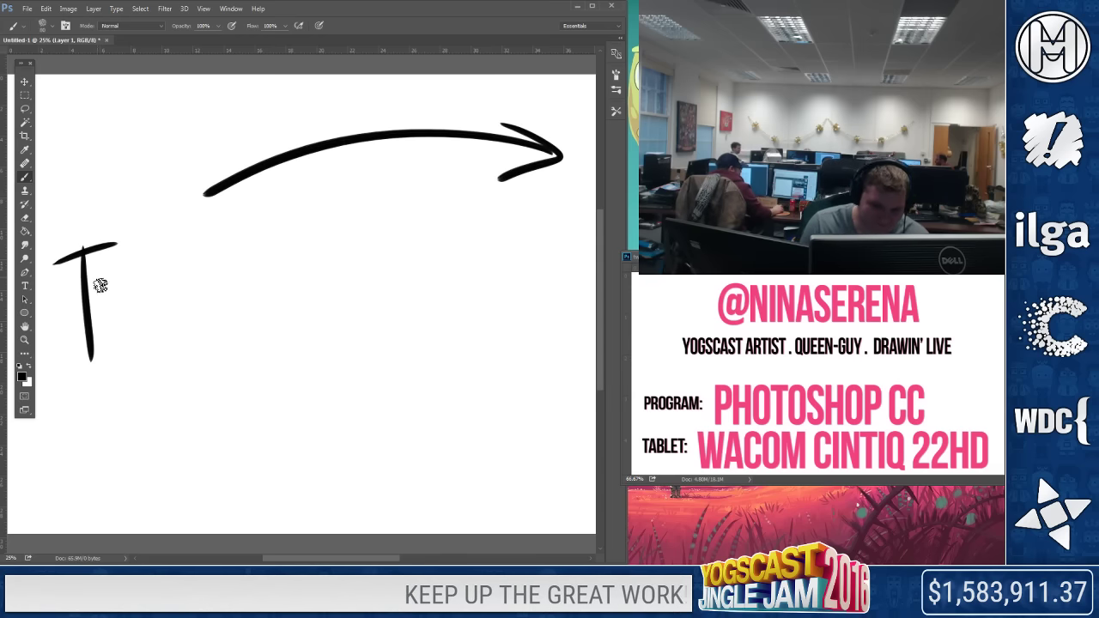
mouse_move(101, 276)
left_mouse_down()
mouse_move(125, 300)
mouse_move(104, 326)
left_mouse_up()
mouse_move(106, 302)
left_mouse_down()
mouse_move(133, 294)
mouse_move(129, 362)
left_mouse_up()
mouse_move(137, 331)
left_mouse_down()
mouse_move(151, 279)
mouse_move(161, 329)
left_mouse_up()
mouse_move(142, 259)
left_mouse_down()
mouse_move(186, 248)
mouse_move(164, 319)
left_mouse_up()
left_click_drag(213, 240, 217, 311)
mouse_move(297, 300)
left_mouse_down()
mouse_move(322, 222)
mouse_move(367, 242)
mouse_move(410, 208)
left_mouse_up()
left_click_drag(400, 217, 398, 271)
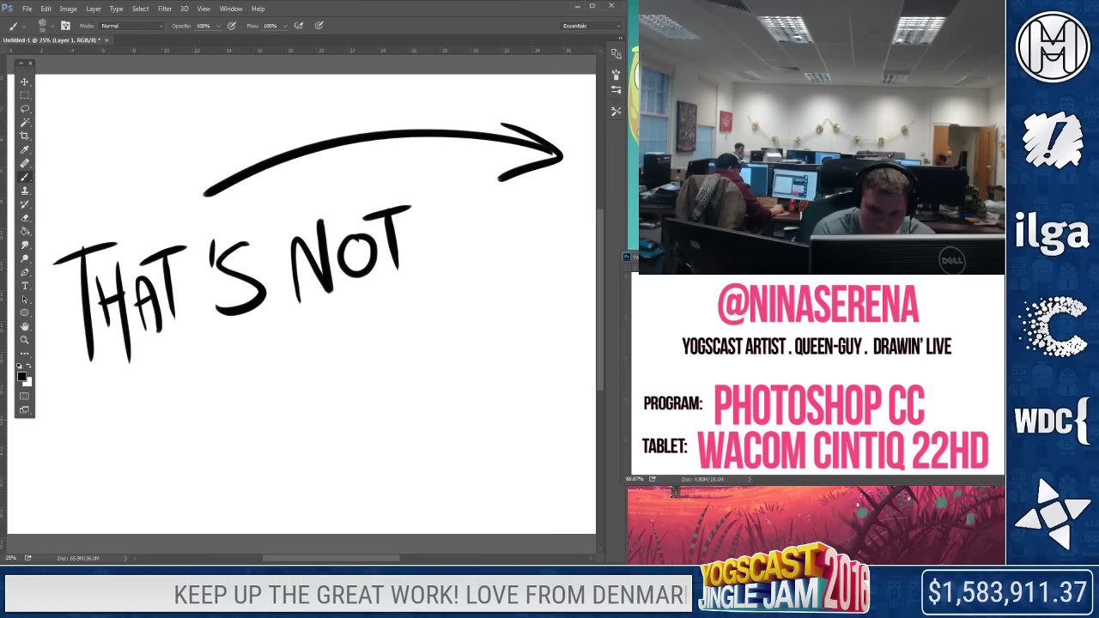
left_click_drag(185, 419, 230, 440)
mouse_move(298, 347)
left_mouse_down()
mouse_move(310, 397)
mouse_move(300, 376)
left_mouse_up()
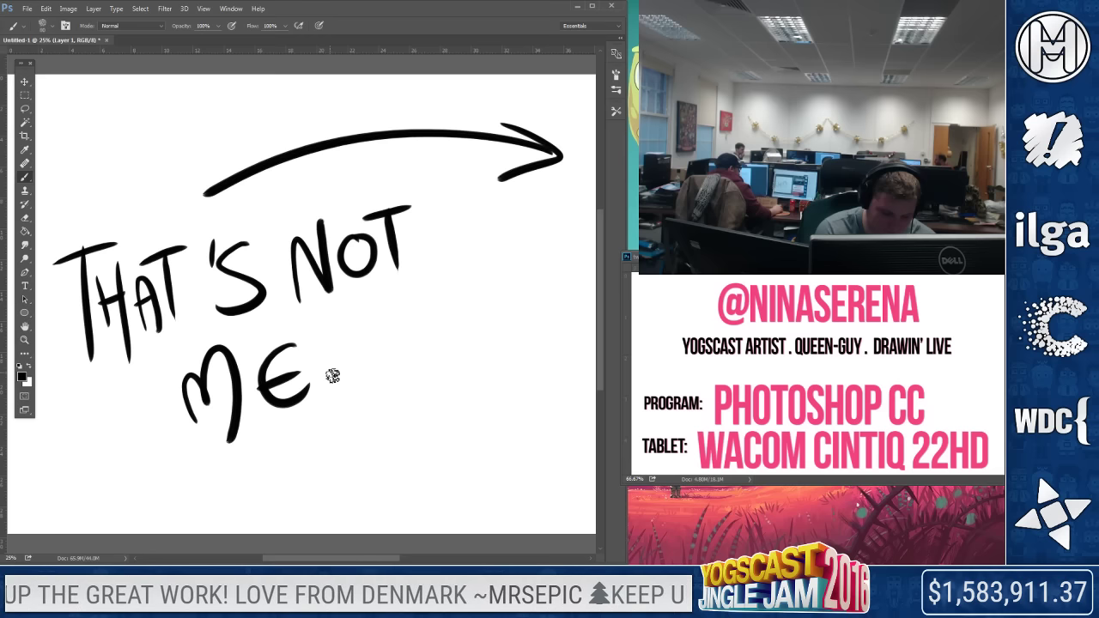
Erase the whole message and draw a fresh curved arrow pointing right near the canvas's upper right
key("ctrl+a")
key("Delete")
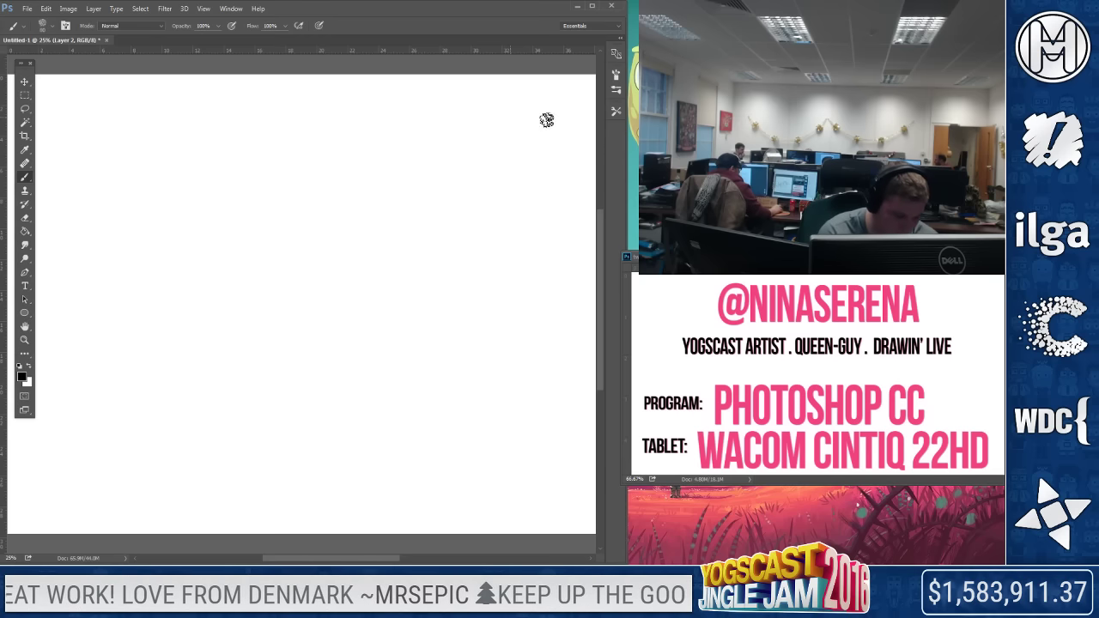
left_click_drag(509, 115, 514, 178)
left_click_drag(302, 186, 519, 125)
Handwrite "YEAH" in black brush letters to the left of the arrow
left_click_drag(95, 212, 110, 329)
left_click_drag(168, 258, 171, 302)
mouse_move(148, 286)
left_mouse_down()
mouse_move(178, 271)
mouse_move(197, 286)
left_mouse_up()
left_click_drag(228, 214, 213, 283)
left_click_drag(241, 225, 251, 285)
Handwrite "I'M CONFUSED" on a rising line beneath "YEAH"
left_click_drag(84, 388, 81, 468)
left_click_drag(101, 378, 96, 405)
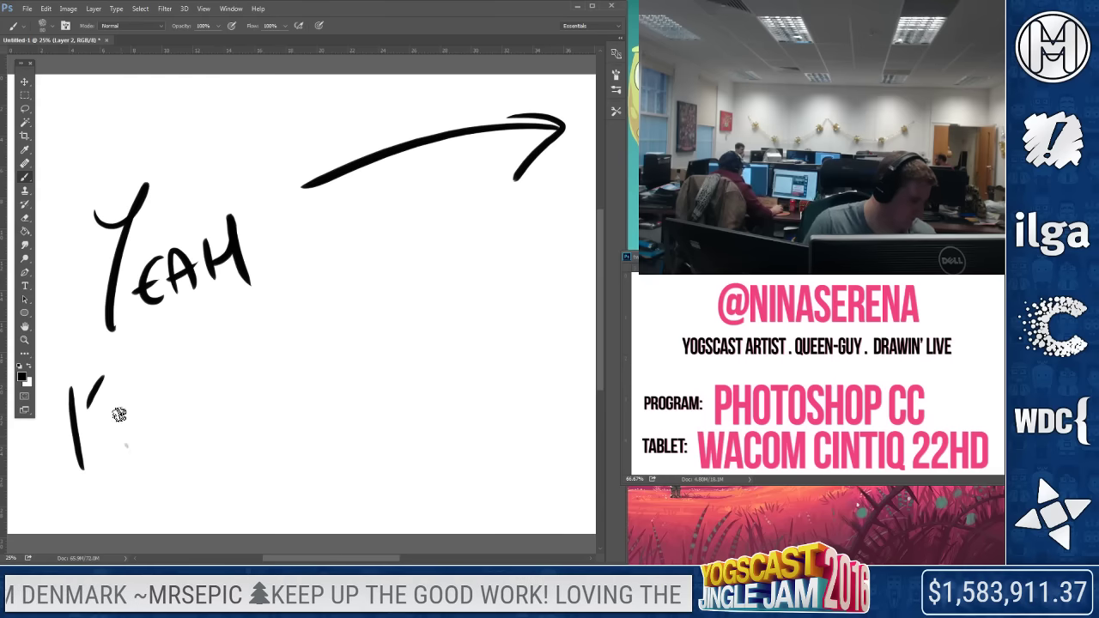
left_click_drag(115, 444, 155, 434)
left_click_drag(231, 331, 217, 423)
mouse_move(250, 368)
left_mouse_down()
mouse_move(293, 355)
mouse_move(295, 371)
left_mouse_up()
left_click_drag(319, 312, 307, 385)
left_click_drag(292, 320, 325, 306)
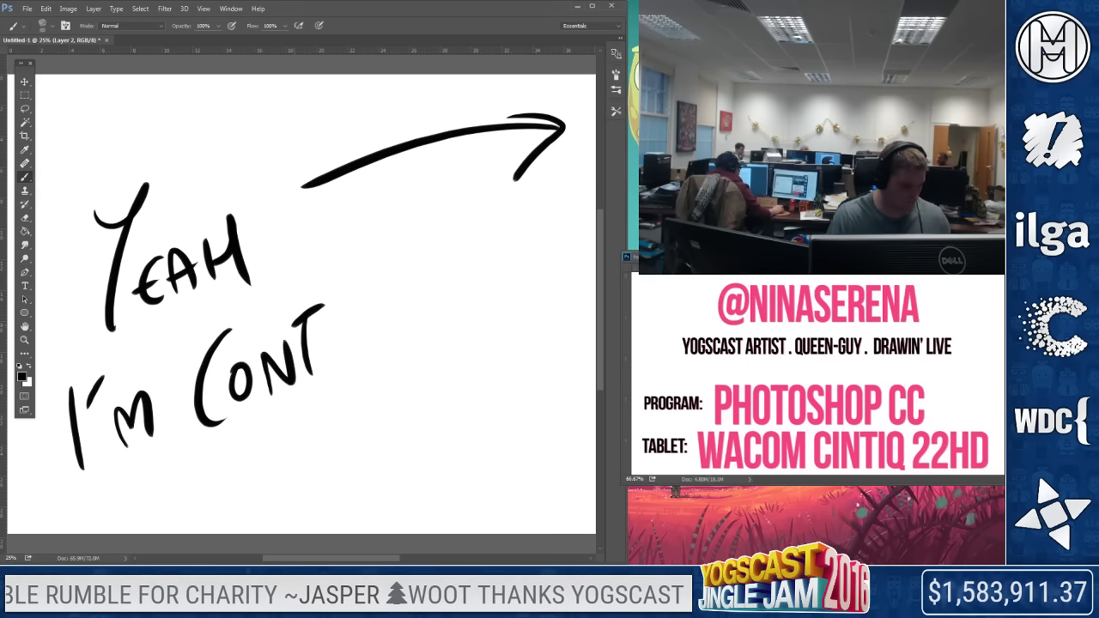
left_click_drag(308, 343, 322, 335)
mouse_move(328, 309)
left_mouse_down()
mouse_move(357, 306)
mouse_move(359, 347)
left_mouse_up()
left_click_drag(436, 278, 438, 317)
left_click_drag(411, 300, 447, 306)
Handwrite "AS WELL" beneath "CONFUSED" to complete the message
mouse_move(262, 457)
left_mouse_down()
mouse_move(273, 478)
mouse_move(295, 483)
mouse_move(284, 499)
left_mouse_up()
mouse_move(353, 425)
left_mouse_down()
mouse_move(376, 448)
mouse_move(430, 440)
left_mouse_up()
left_click_drag(440, 369, 447, 400)
left_click_drag(455, 348, 456, 395)
left_click_drag(467, 378, 471, 420)
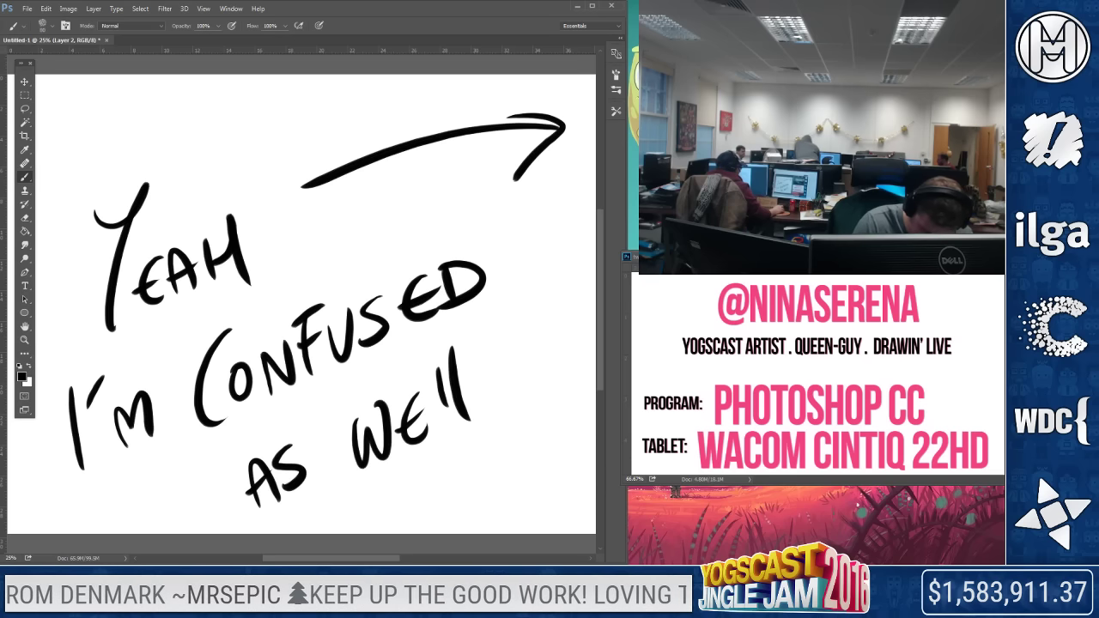
Clear the message and brush a new right-pointing curved arrow above the canvas's centre
key("ctrl+a")
key("Delete")
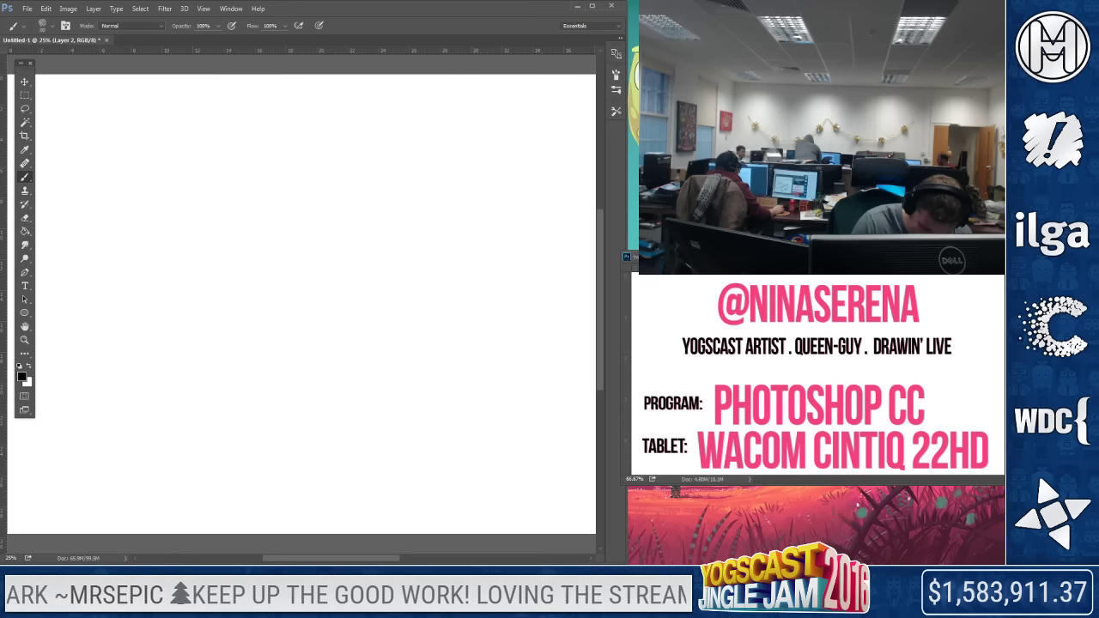
left_click_drag(448, 127, 461, 191)
left_click_drag(501, 150, 256, 196)
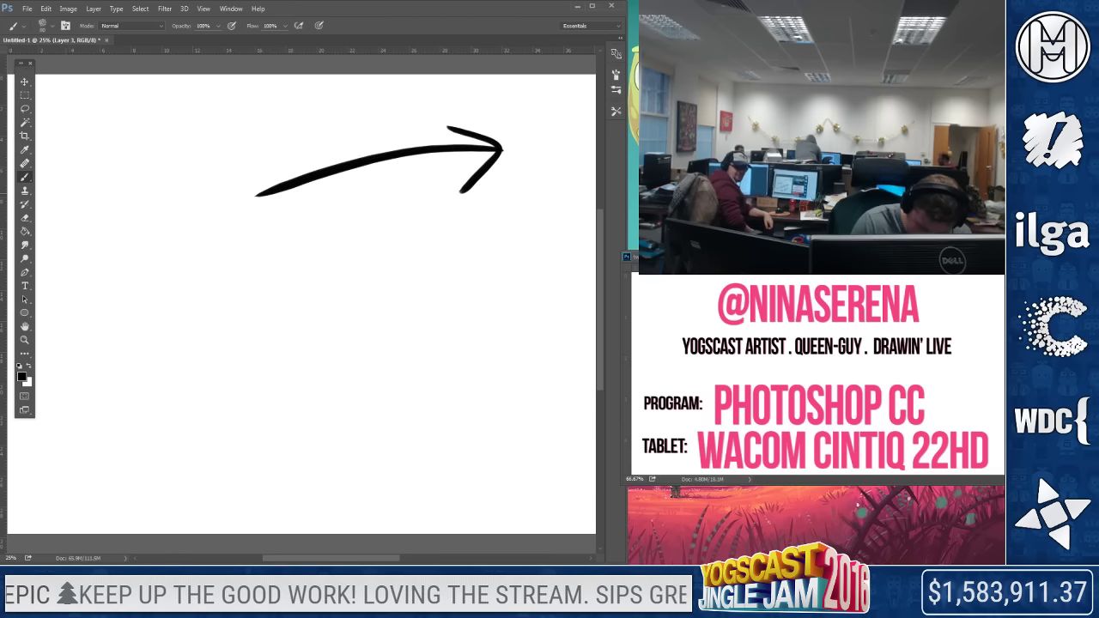
Handwrite "LET'S MOVE THIS" on two rising lines beneath the arrow
left_click_drag(72, 189, 72, 319)
left_click_drag(87, 273, 109, 297)
left_click_drag(111, 239, 137, 232)
left_click_drag(124, 235, 126, 288)
left_click_drag(152, 230, 169, 279)
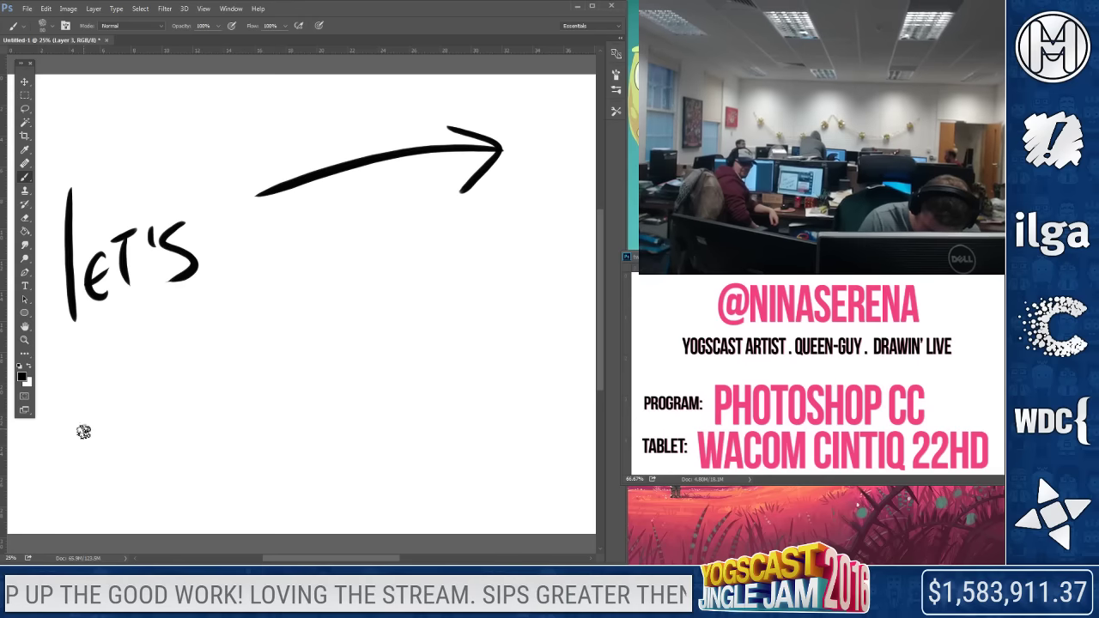
left_click_drag(72, 427, 103, 475)
mouse_move(139, 376)
left_mouse_down()
mouse_move(182, 331)
mouse_move(199, 376)
left_mouse_up()
left_click_drag(209, 320, 242, 297)
mouse_move(225, 306)
left_mouse_down()
mouse_move(225, 356)
mouse_move(245, 348)
left_mouse_up()
left_click_drag(245, 323, 263, 344)
left_click_drag(275, 288, 276, 328)
left_click_drag(302, 265, 276, 311)
Handwrite "BAD-BOY" below the previous words, ending the Y in a long sweeping tail
left_click_drag(201, 432, 208, 477)
mouse_move(180, 455)
left_mouse_down()
mouse_move(241, 464)
mouse_move(195, 488)
left_mouse_up()
mouse_move(240, 453)
left_mouse_down()
mouse_move(270, 450)
mouse_move(268, 434)
left_mouse_up()
left_click_drag(273, 411, 275, 439)
left_click_drag(314, 414, 339, 398)
left_click_drag(341, 355, 346, 405)
mouse_move(342, 357)
left_mouse_down()
mouse_move(400, 400)
mouse_move(351, 422)
left_mouse_up()
left_click_drag(397, 343, 455, 319)
mouse_move(457, 308)
left_mouse_down()
mouse_move(392, 441)
mouse_move(540, 367)
left_mouse_up()
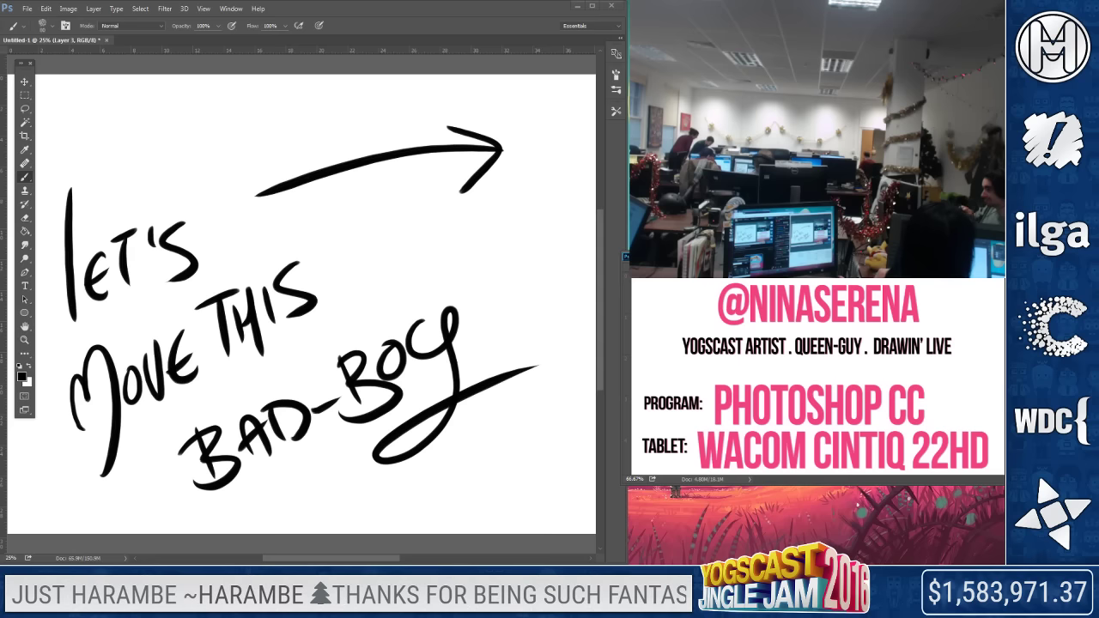
Clear the canvas and lightly sketch an oval head with a curved vertical centre line and a horizontal guide
key("ctrl+a")
key("Delete")
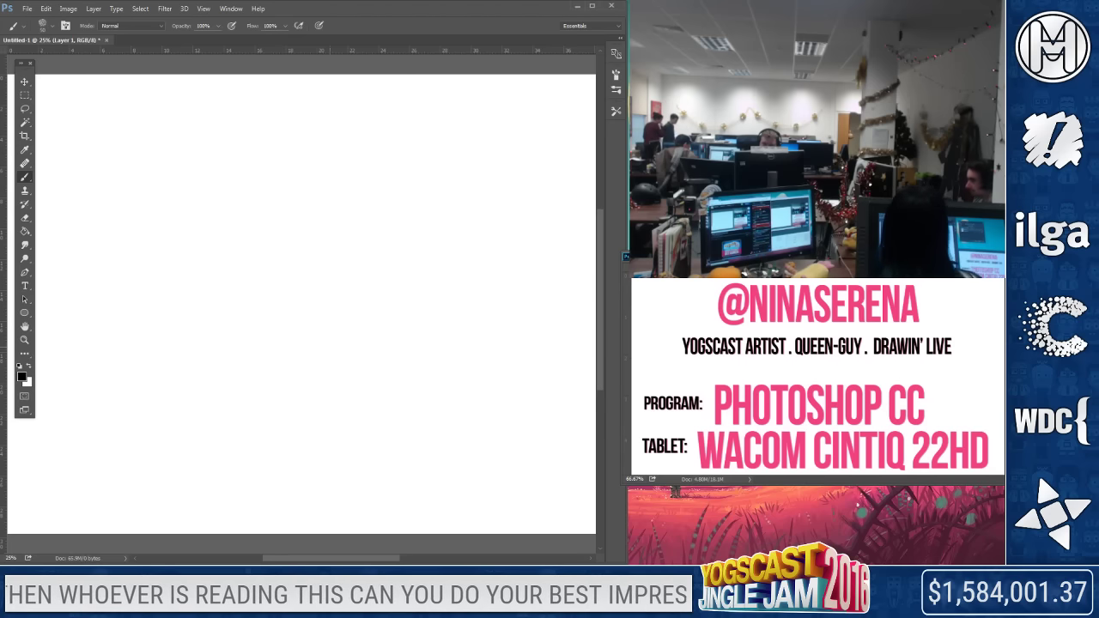
mouse_move(204, 272)
left_mouse_down()
mouse_move(355, 273)
mouse_move(292, 347)
left_mouse_up()
left_click_drag(266, 147, 280, 376)
mouse_move(249, 217)
left_mouse_down()
mouse_move(254, 295)
mouse_move(331, 294)
left_mouse_up()
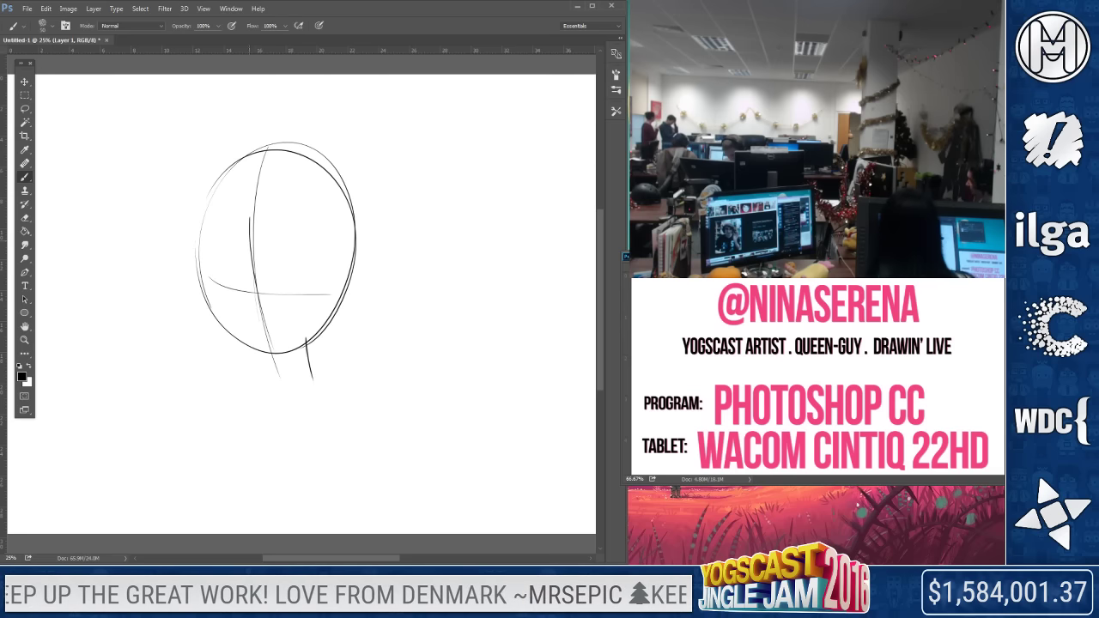
Build up the head sketch with a fuller skull outline, two ears, a jutting chin and a neck
left_click_drag(258, 154, 268, 347)
mouse_move(207, 181)
left_mouse_down()
mouse_move(199, 296)
mouse_move(243, 370)
mouse_move(297, 360)
mouse_move(352, 278)
left_mouse_up()
left_click_drag(204, 248, 194, 278)
left_click_drag(203, 196, 356, 236)
left_click_drag(355, 282, 364, 385)
left_click_drag(273, 359, 293, 417)
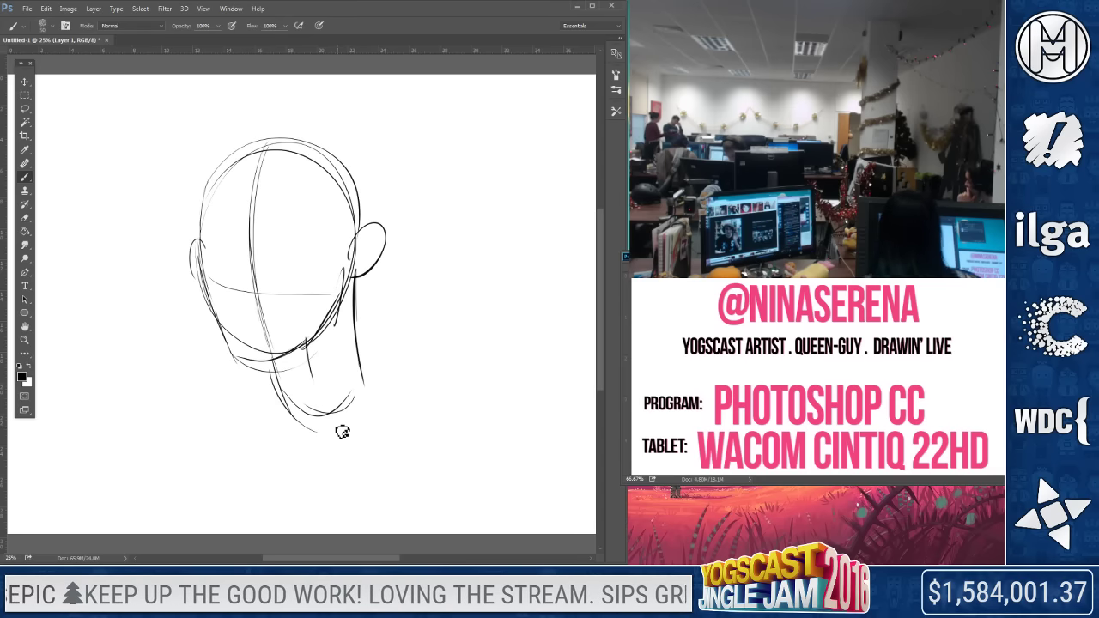
mouse_move(232, 335)
left_mouse_down()
mouse_move(243, 371)
mouse_move(290, 366)
mouse_move(304, 349)
left_mouse_up()
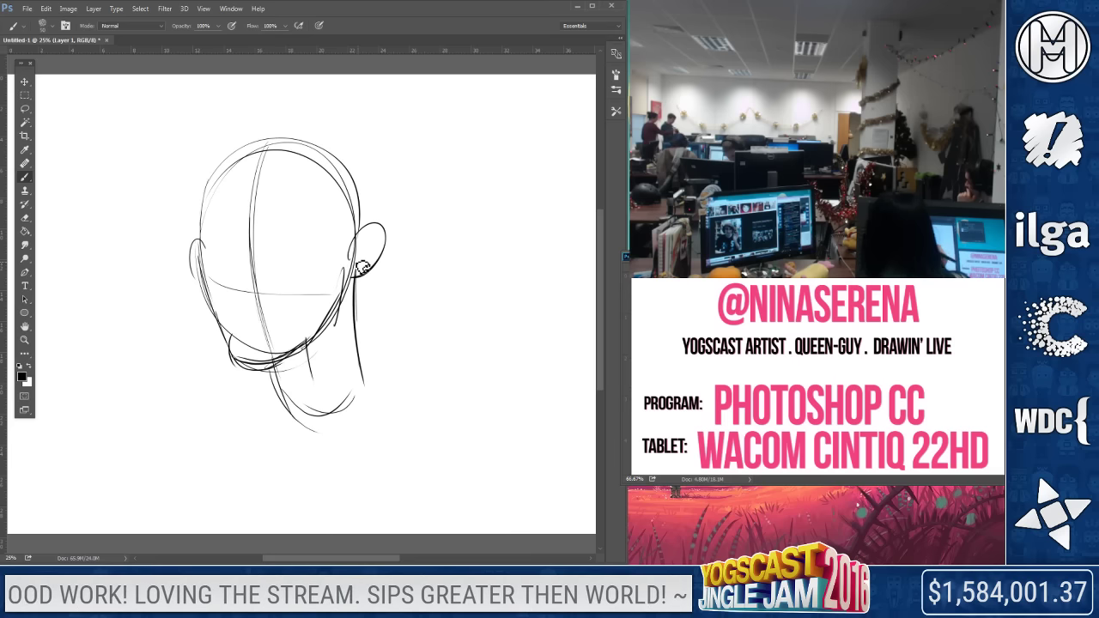
Sketch a long pointed nose along the face's centre line and a curved eye-level guide between the ears
left_click_drag(263, 171, 248, 345)
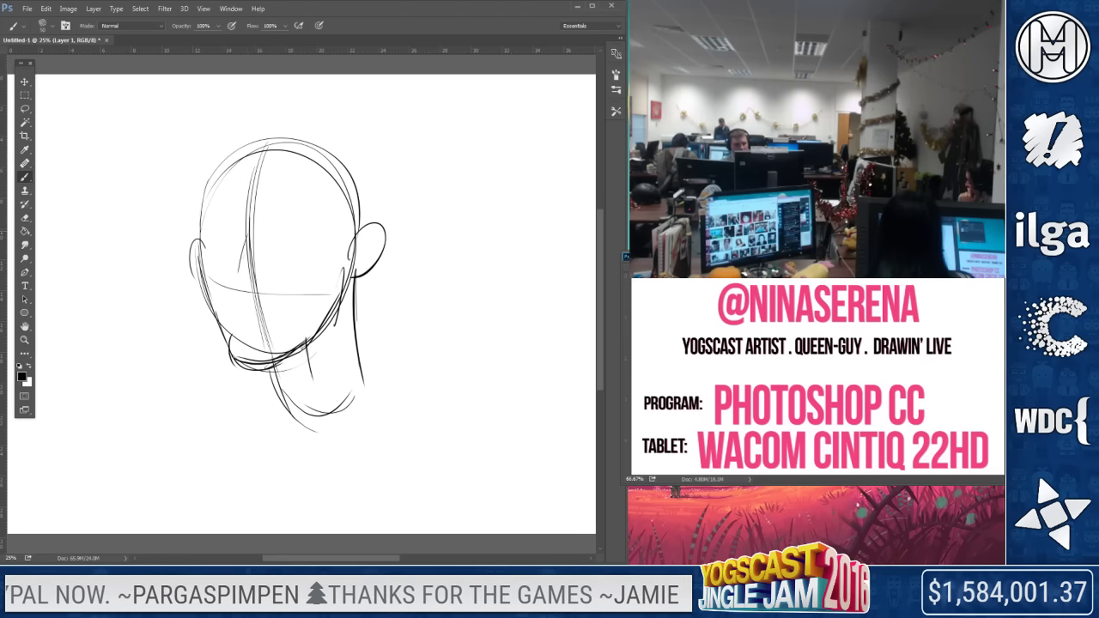
left_click_drag(248, 231, 236, 273)
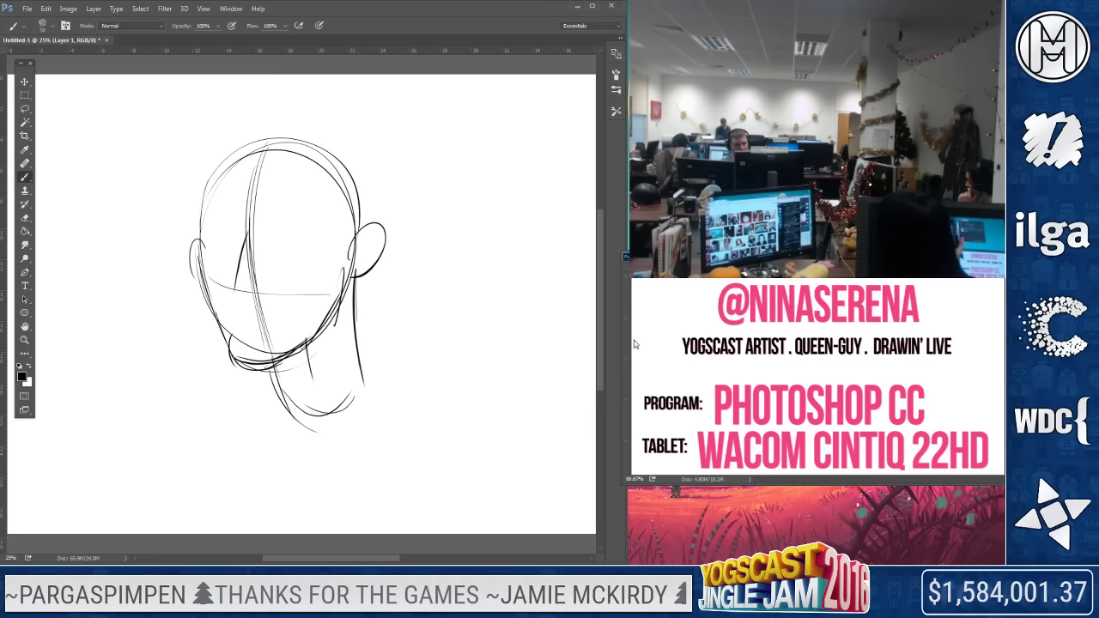
left_click_drag(199, 256, 378, 244)
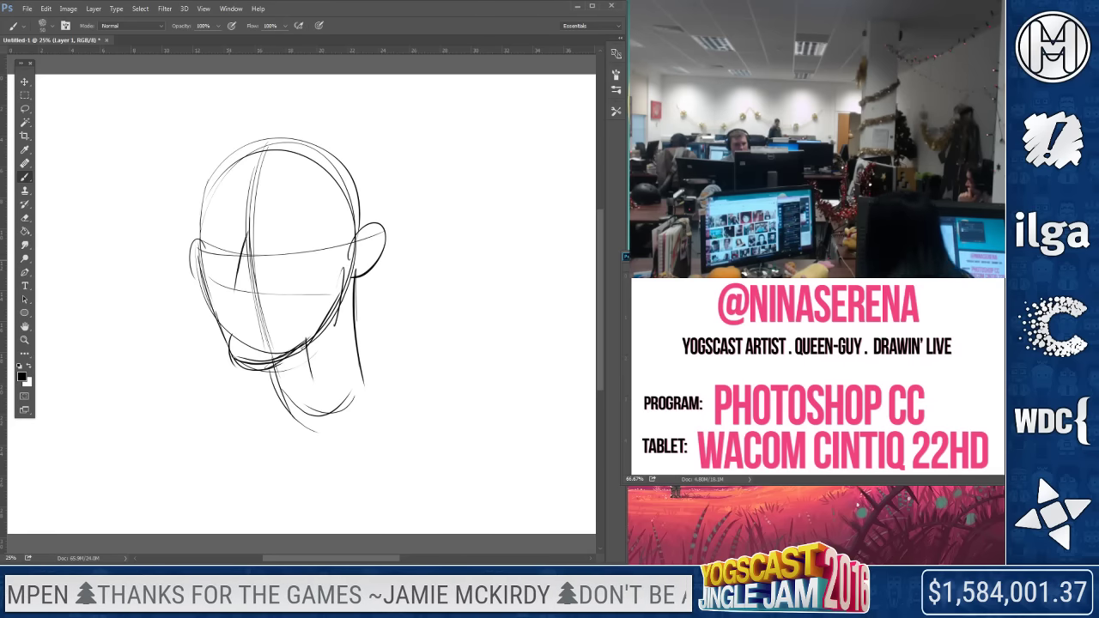
mouse_move(247, 233)
left_mouse_down()
mouse_move(228, 291)
mouse_move(257, 294)
left_mouse_up()
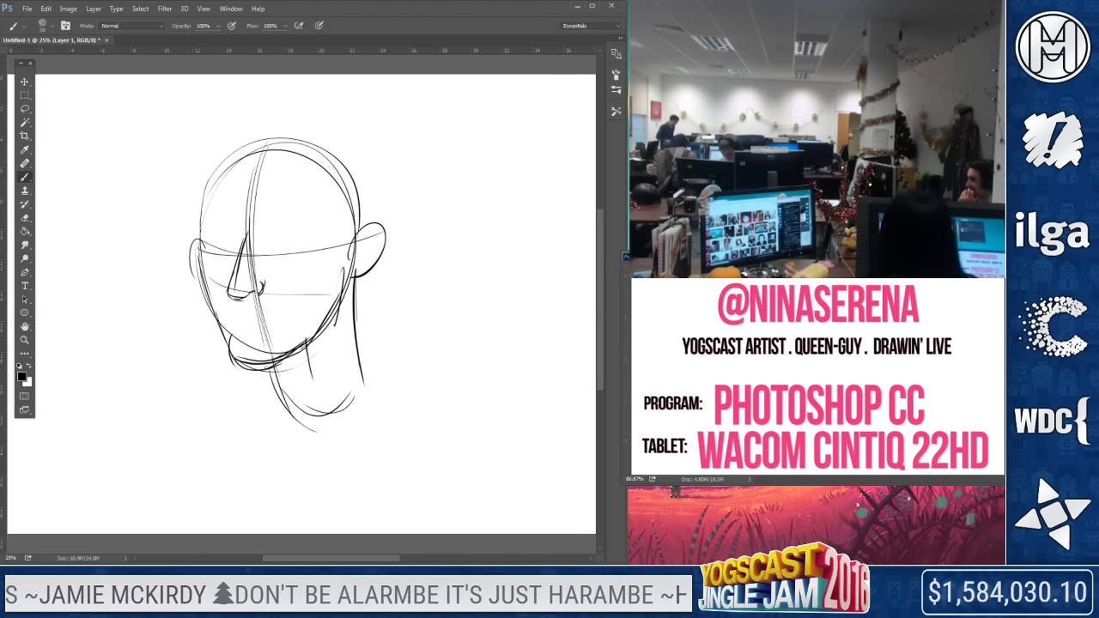
left_click_drag(244, 248, 230, 296)
mouse_move(251, 232)
left_mouse_down()
mouse_move(238, 262)
mouse_move(255, 237)
mouse_move(248, 284)
mouse_move(235, 289)
left_mouse_up()
Erase the guide lines crossing the nose and darken the nose's outline and tip with the brush
left_click(25, 218)
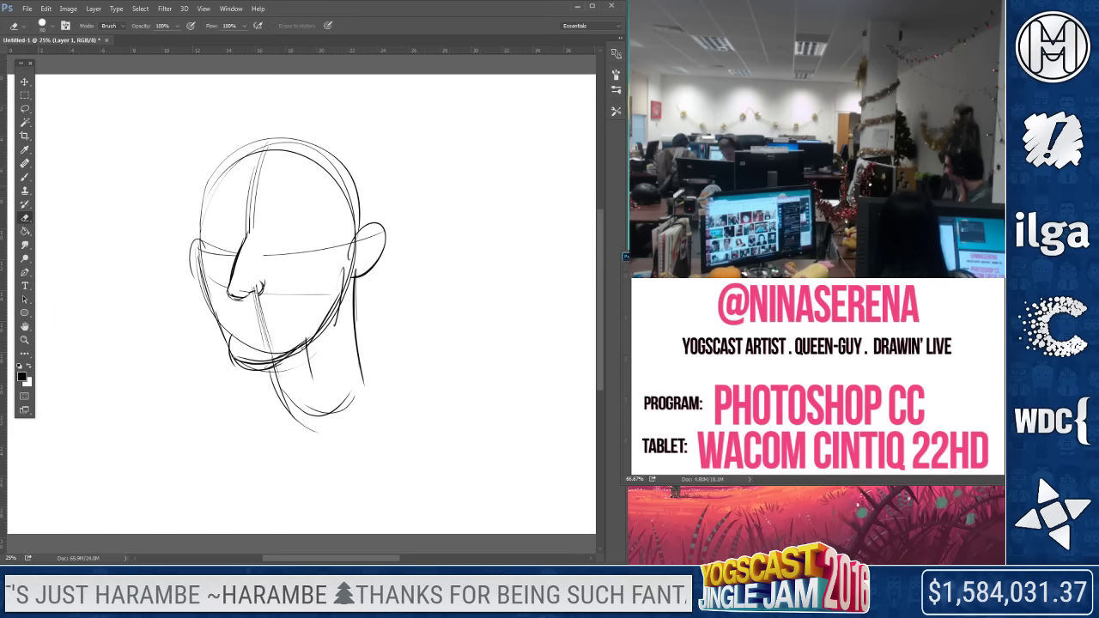
left_click(24, 176)
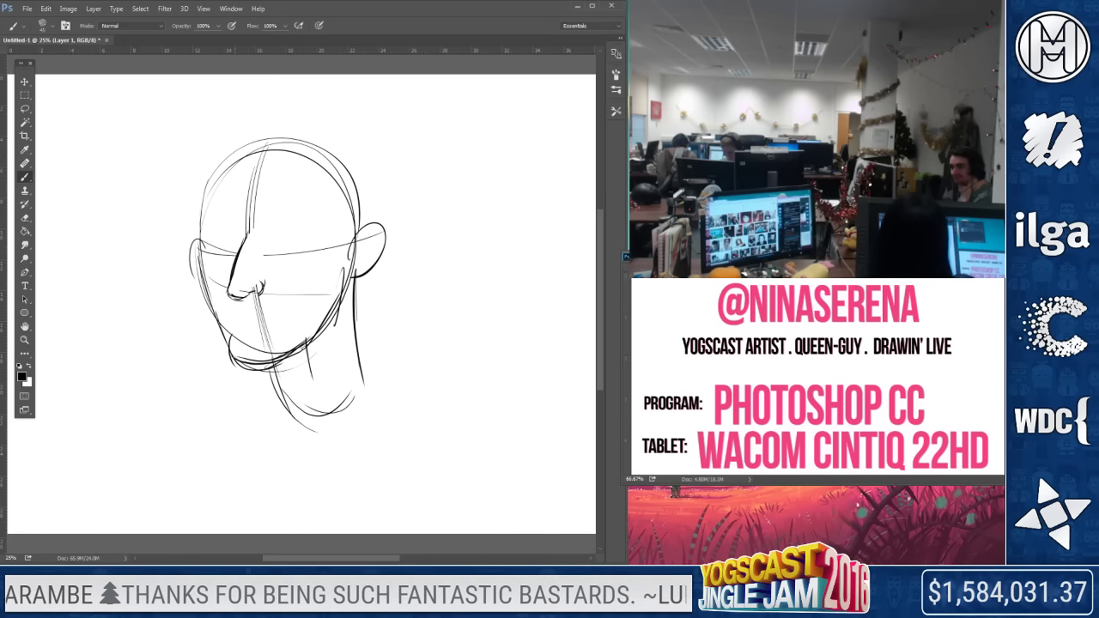
left_click_drag(238, 288, 216, 299)
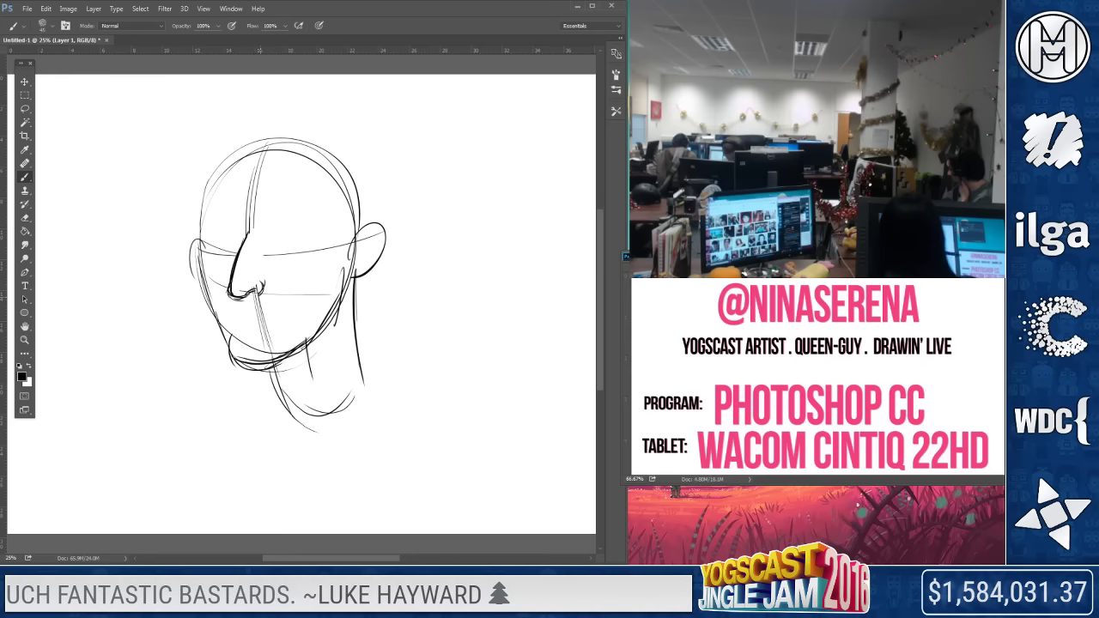
Draw two eyes with pupils beneath an arched left eyebrow and a lowered right eyebrow
mouse_move(234, 213)
left_mouse_down()
mouse_move(251, 234)
mouse_move(328, 208)
left_mouse_up()
mouse_move(202, 219)
left_mouse_down()
mouse_move(242, 221)
mouse_move(232, 251)
mouse_move(316, 248)
mouse_move(297, 248)
left_mouse_up()
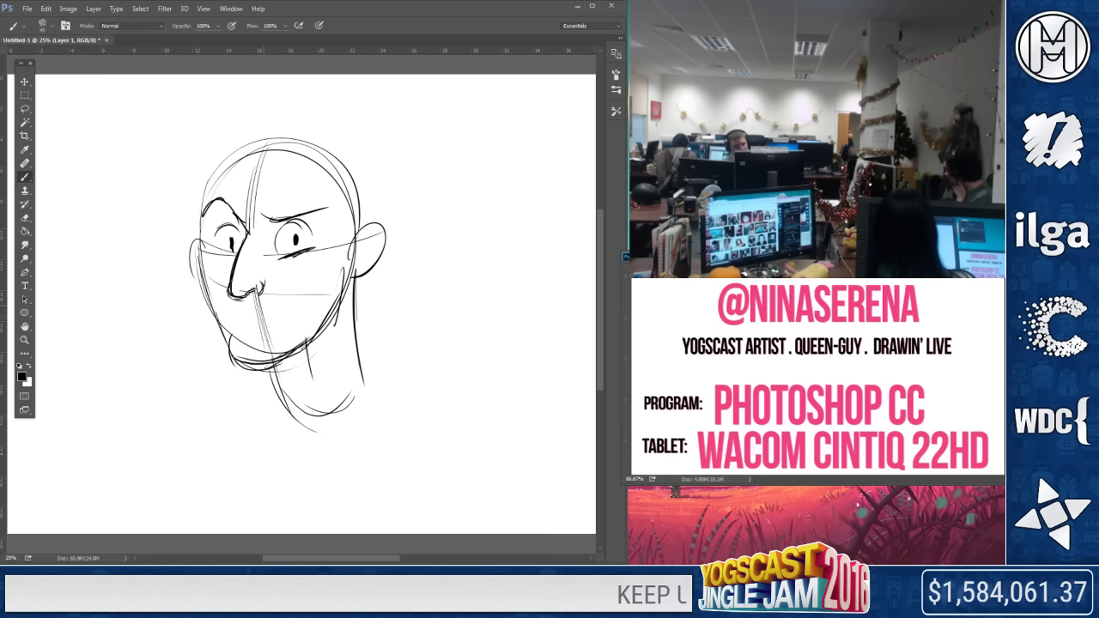
mouse_move(225, 299)
left_mouse_down()
mouse_move(309, 282)
mouse_move(307, 270)
mouse_move(293, 328)
mouse_move(230, 307)
left_mouse_up()
key("ctrl+alt+z")
key("ctrl+alt+z")
key("ctrl+alt+z")
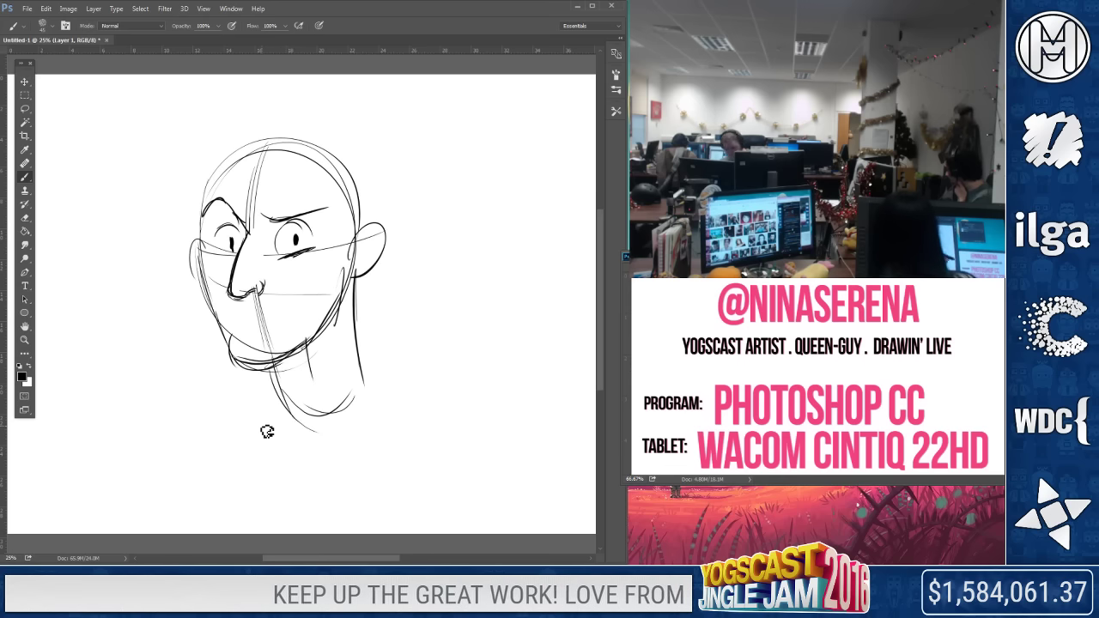
Draw a slanted, smirking smile with gappy teeth below the nose
left_click_drag(249, 306, 313, 292)
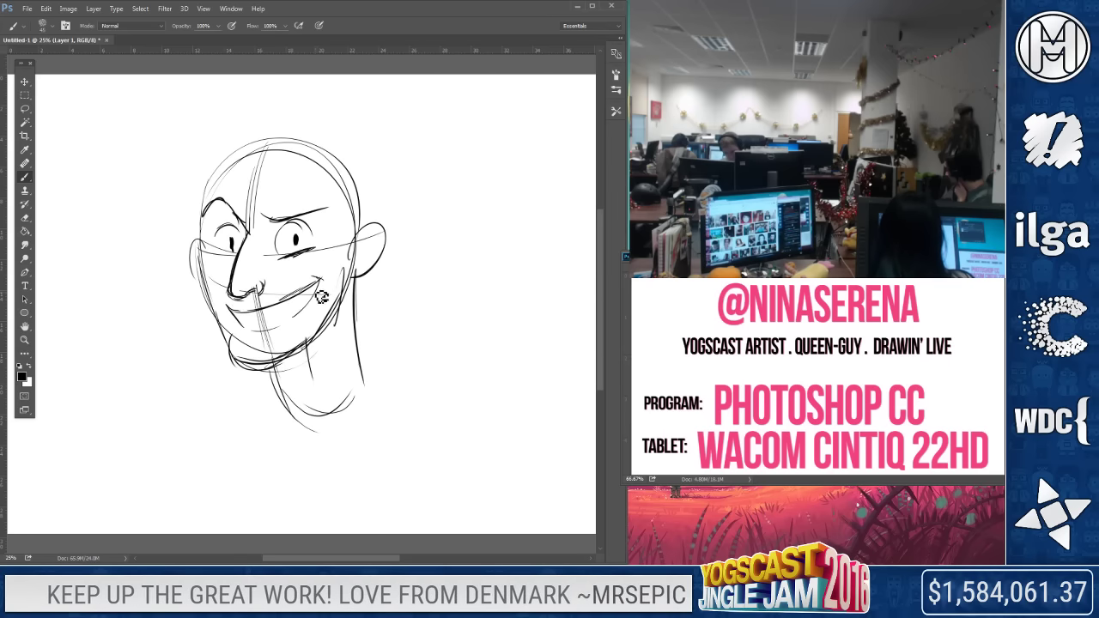
left_click_drag(245, 314, 300, 306)
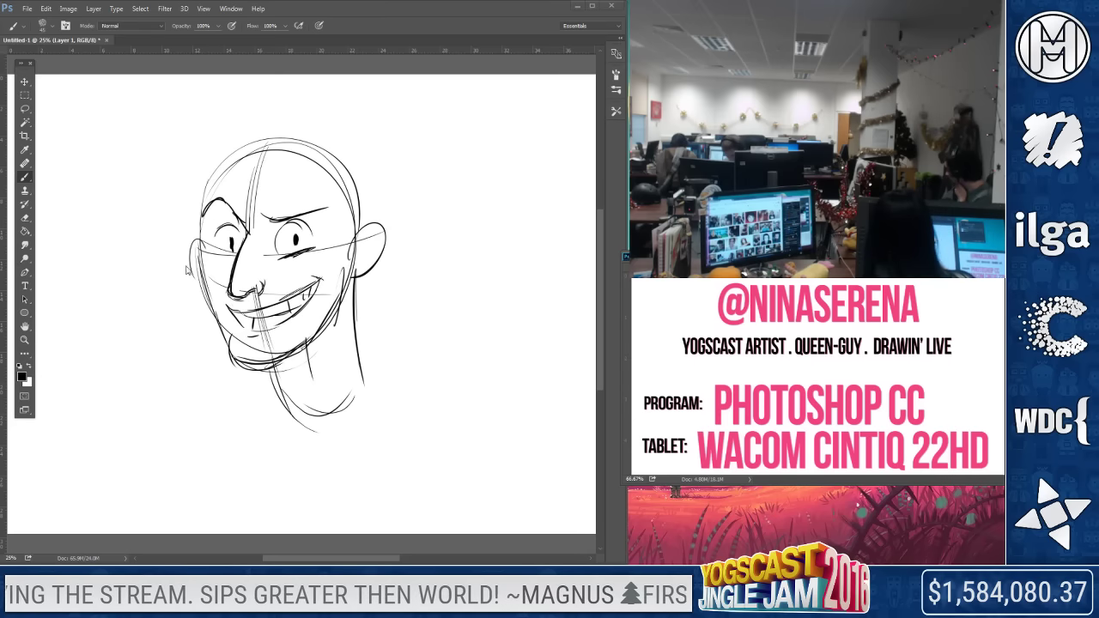
Strengthen the left edge of the face and sketch the hairline and straight side line of the head
left_click_drag(201, 219, 229, 337)
mouse_move(216, 137)
left_mouse_down()
mouse_move(223, 340)
mouse_move(309, 129)
mouse_move(356, 249)
left_mouse_up()
left_click_drag(345, 137, 341, 351)
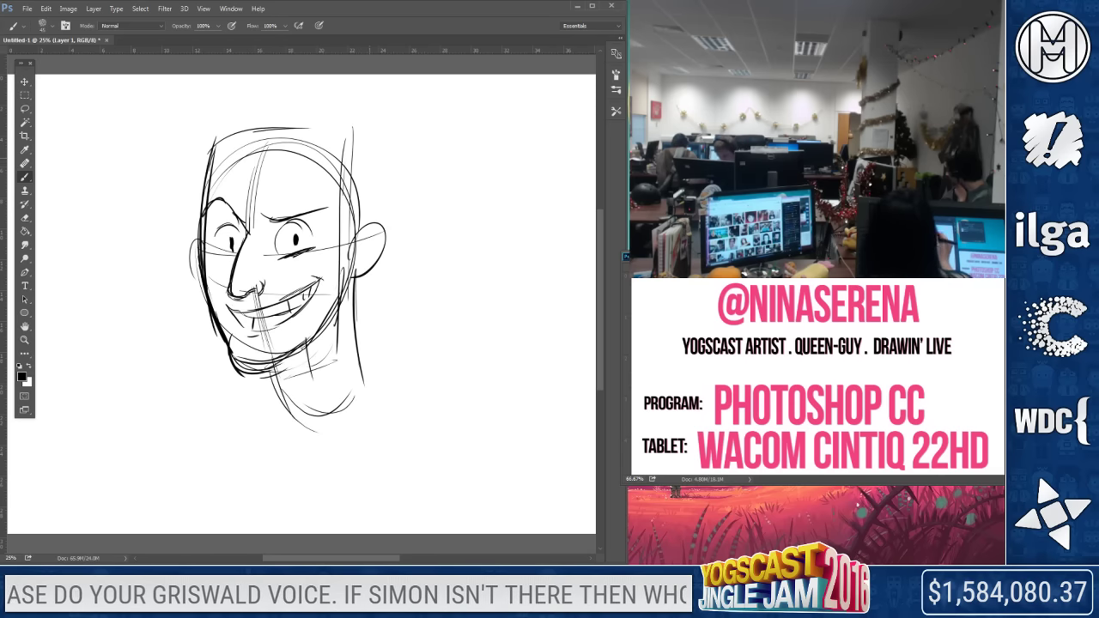
Sketch voluminous wavy hair sweeping above the head, with loose curls down both sides
left_click_drag(319, 114, 188, 108)
mouse_move(316, 113)
left_mouse_down()
mouse_move(194, 86)
mouse_move(133, 201)
left_mouse_up()
left_click_drag(289, 106, 257, 164)
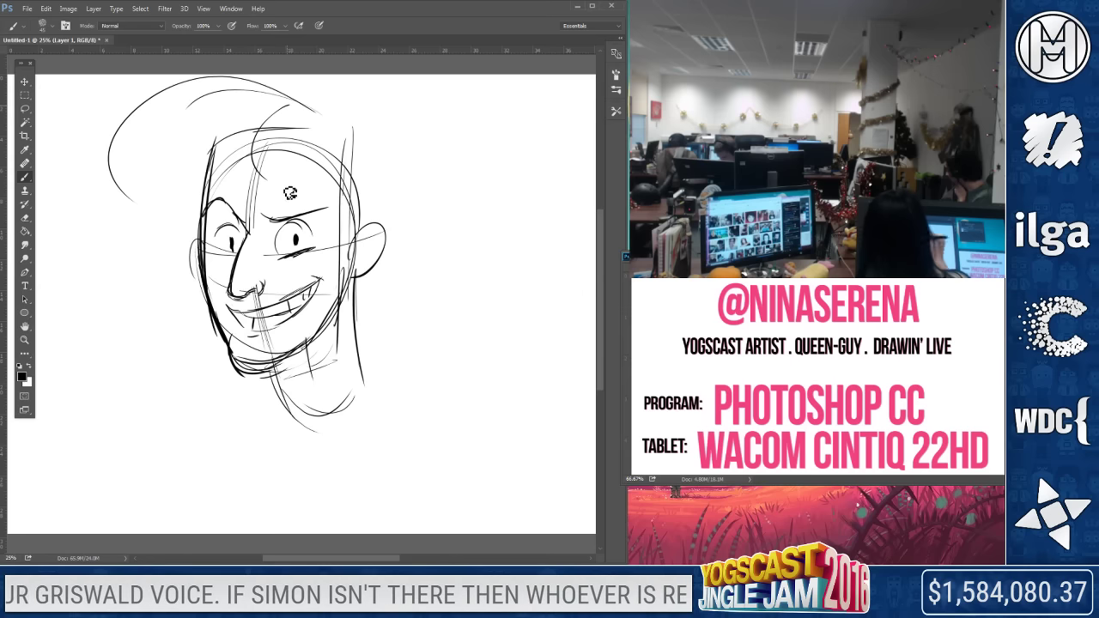
left_click_drag(182, 196, 104, 324)
mouse_move(319, 109)
left_mouse_down()
mouse_move(402, 176)
mouse_move(420, 314)
left_mouse_up()
left_click_drag(456, 307, 455, 365)
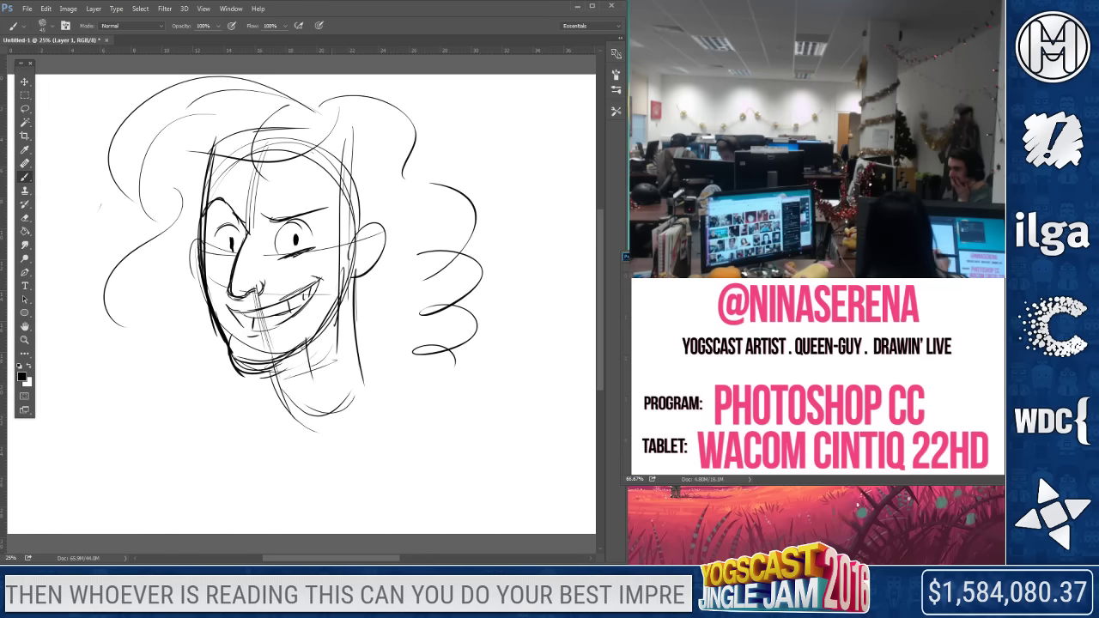
Draw small sparkles around the hair, two on the right and one on the left
left_click_drag(458, 136, 444, 168)
left_click_drag(507, 199, 486, 181)
mouse_move(94, 212)
left_mouse_down()
mouse_move(104, 231)
mouse_move(88, 239)
left_mouse_up()
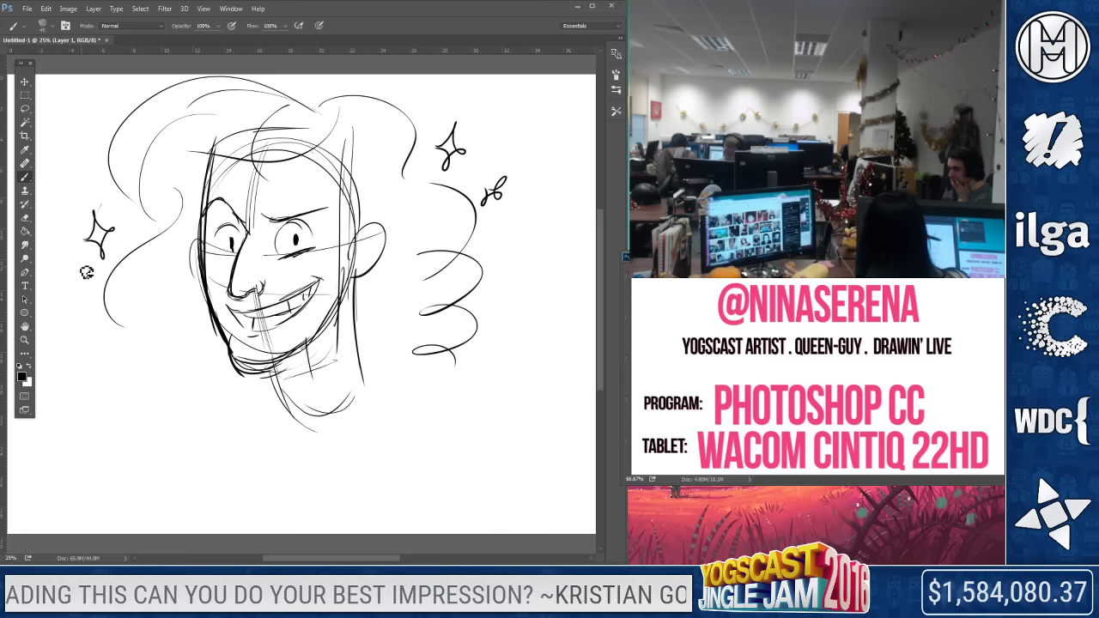
Erase the toothy smile and the leftover guide lines across the lower face
key("e")
mouse_move(233, 311)
left_mouse_down()
mouse_move(266, 321)
mouse_move(319, 309)
left_mouse_up()
left_click_drag(240, 342, 300, 284)
Erase and redraw the eyes with larger solid pupils, and draw a wide curved grin under the nose
mouse_move(265, 239)
left_mouse_down()
mouse_move(305, 225)
mouse_move(277, 231)
mouse_move(302, 253)
mouse_move(316, 241)
mouse_move(296, 241)
left_mouse_up()
key("b")
key("e")
left_click_drag(230, 233, 208, 244)
key("b")
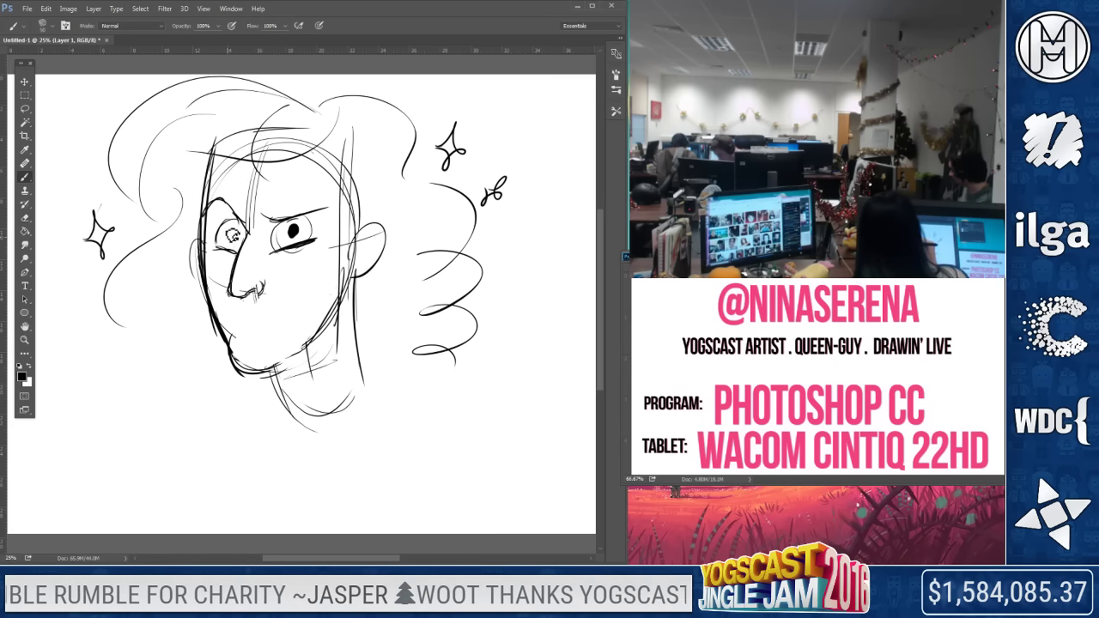
mouse_move(227, 304)
left_mouse_down()
mouse_move(307, 268)
mouse_move(313, 310)
mouse_move(222, 300)
mouse_move(311, 275)
left_mouse_up()
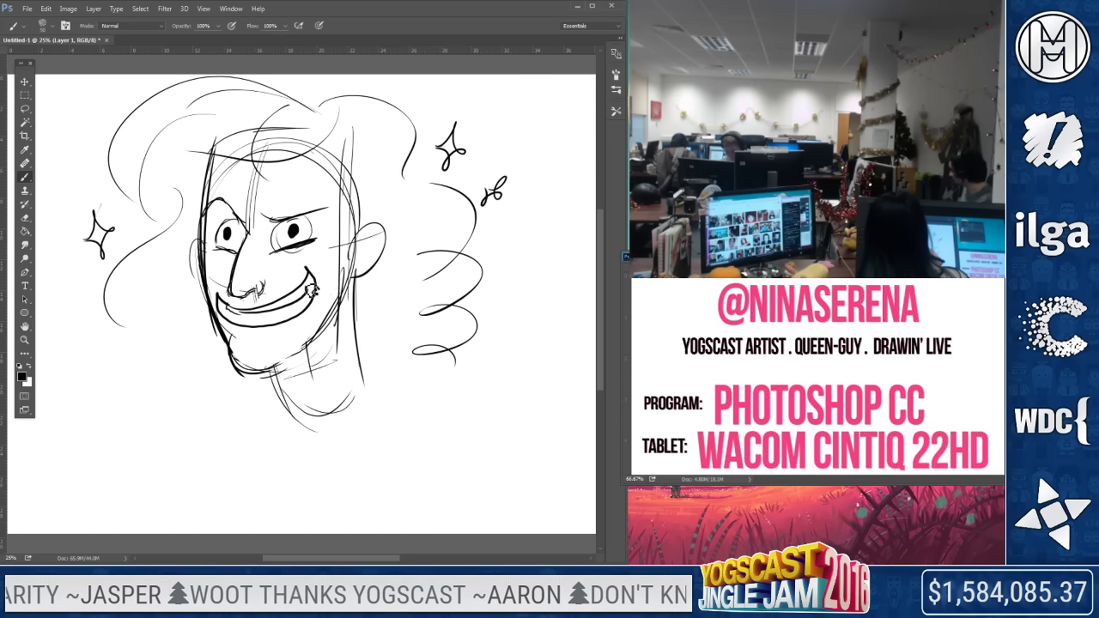
Draw a speech bubble below and left of the face and handwrite "MEMES" inside it
mouse_move(159, 363)
left_mouse_down()
mouse_move(204, 341)
mouse_move(169, 384)
left_mouse_up()
left_click_drag(60, 468, 93, 491)
mouse_move(92, 450)
left_mouse_down()
mouse_move(120, 462)
mouse_move(127, 413)
mouse_move(141, 478)
left_mouse_up()
left_click_drag(188, 411, 176, 436)
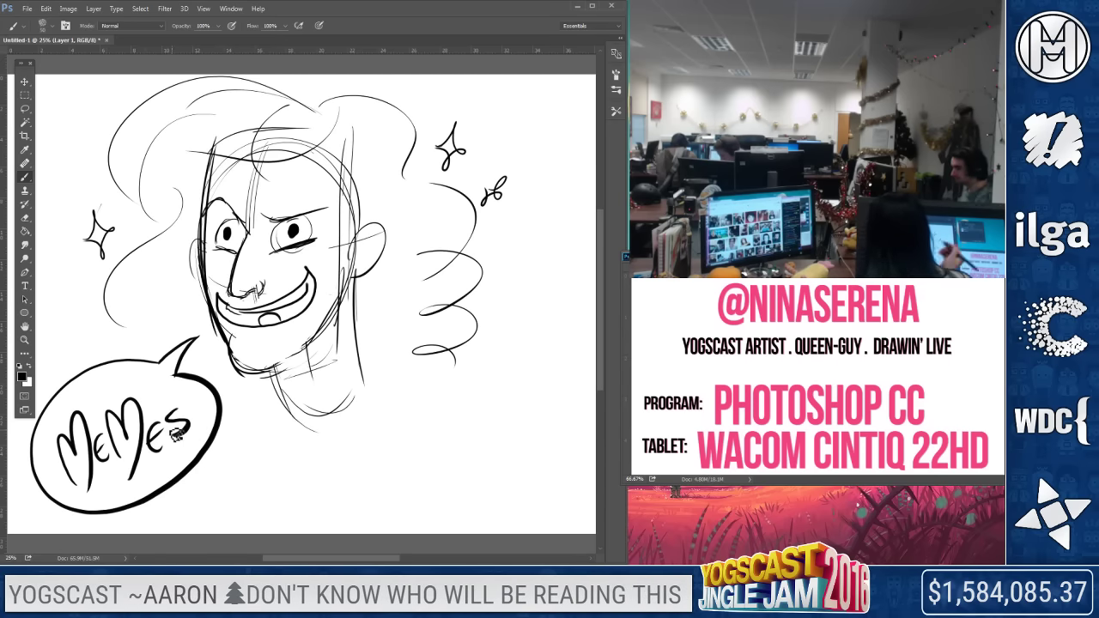
Erase the outer hair curls and the two sparkles on the right, and draw bolder, angled eyebrows over both eyes
key("e")
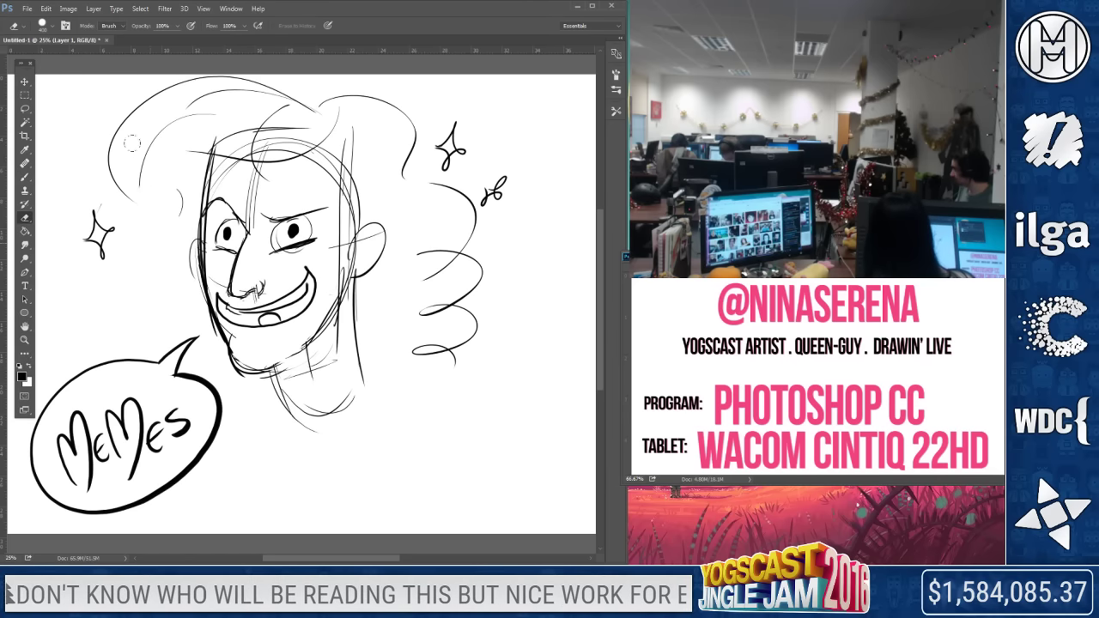
mouse_move(322, 80)
left_mouse_down()
mouse_move(459, 249)
mouse_move(458, 327)
left_mouse_up()
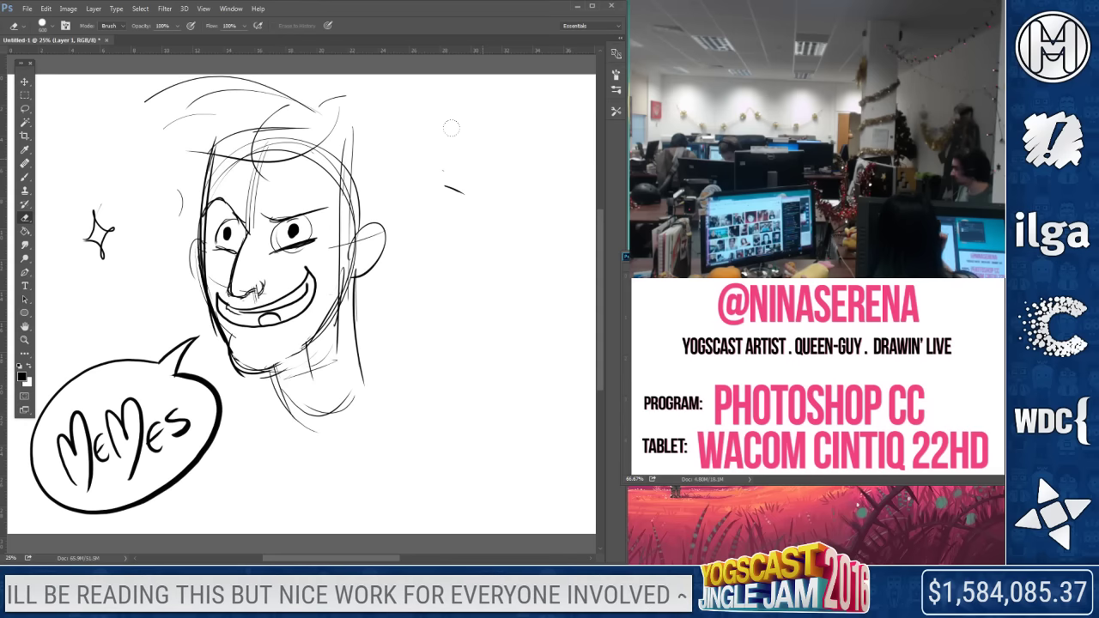
left_click(28, 177)
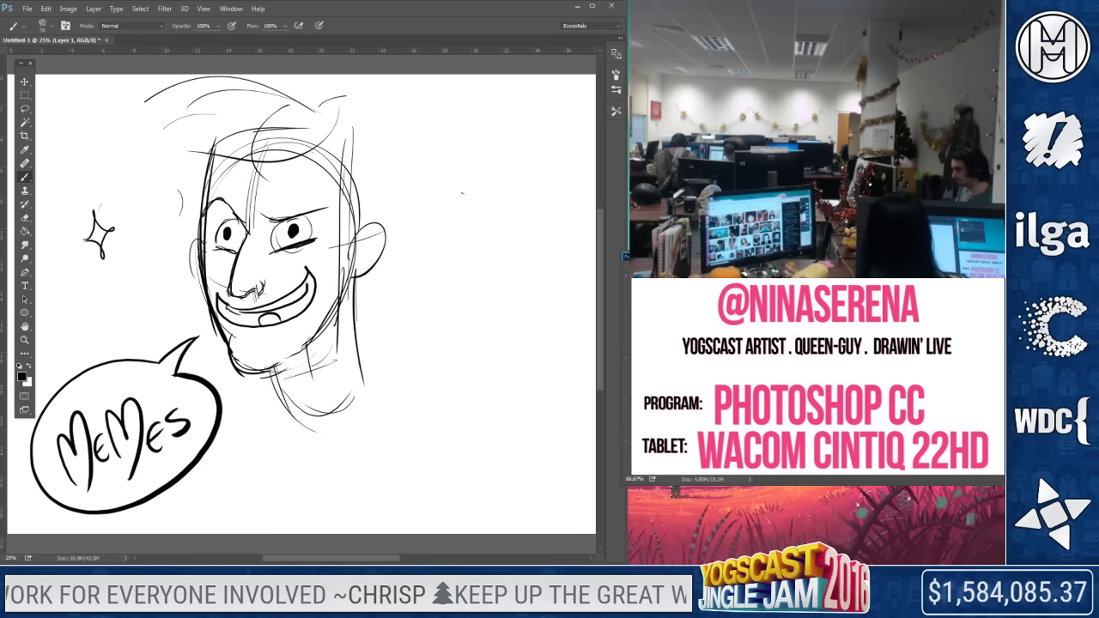
mouse_move(267, 209)
left_mouse_down()
mouse_move(257, 222)
mouse_move(342, 200)
left_mouse_up()
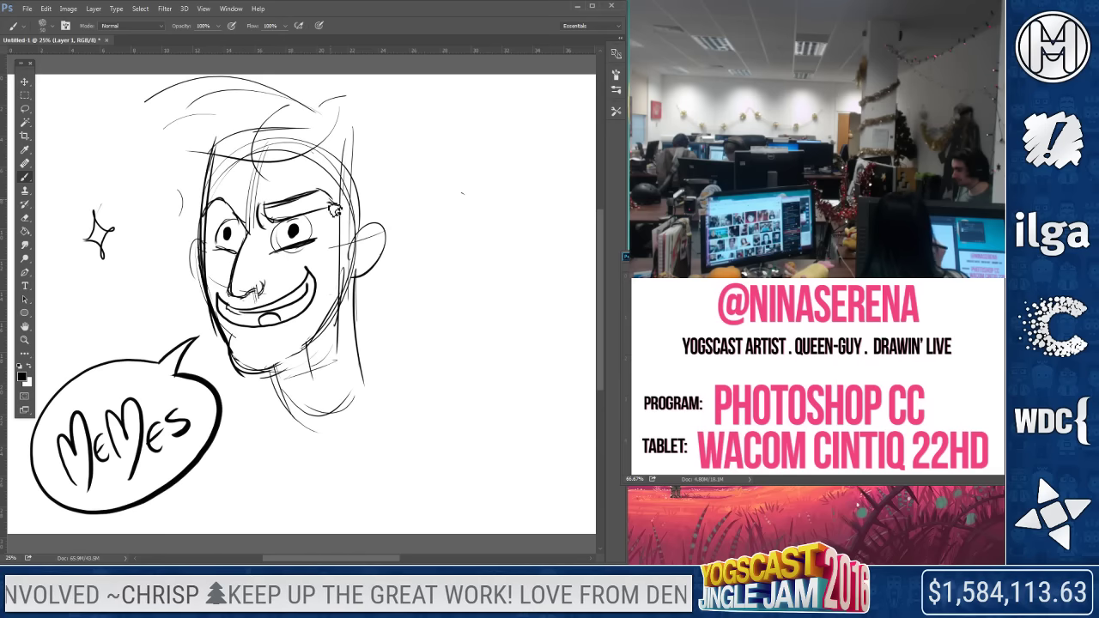
mouse_move(221, 205)
left_mouse_down()
mouse_move(245, 226)
mouse_move(244, 201)
mouse_move(231, 285)
left_mouse_up()
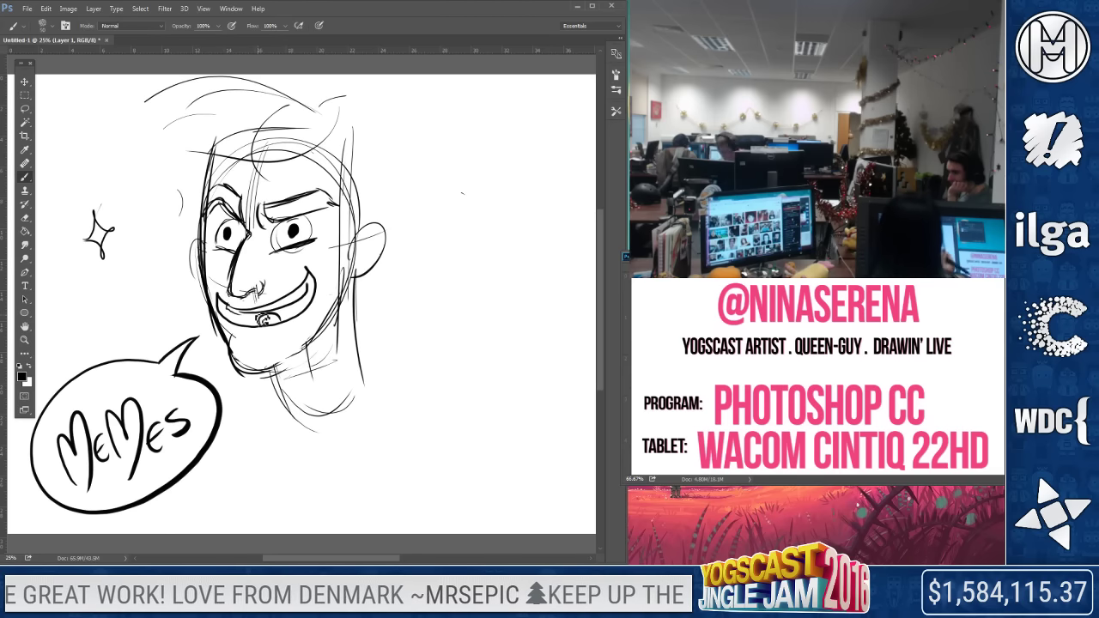
Erase the scribbled nose tip and redraw it rounded with a nostril
key("e")
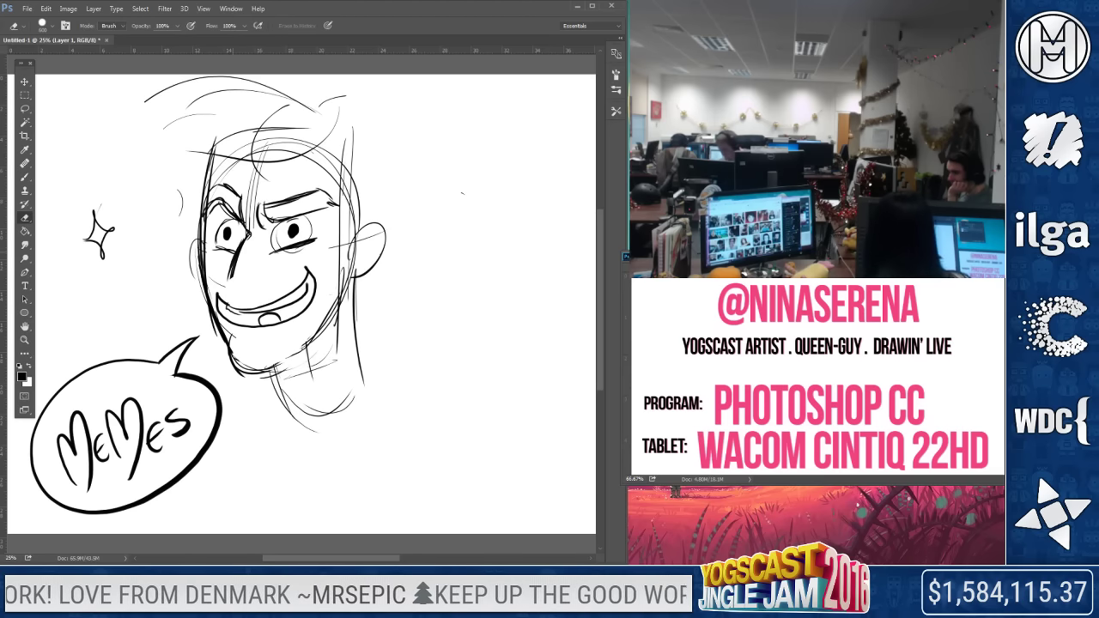
left_click(25, 178)
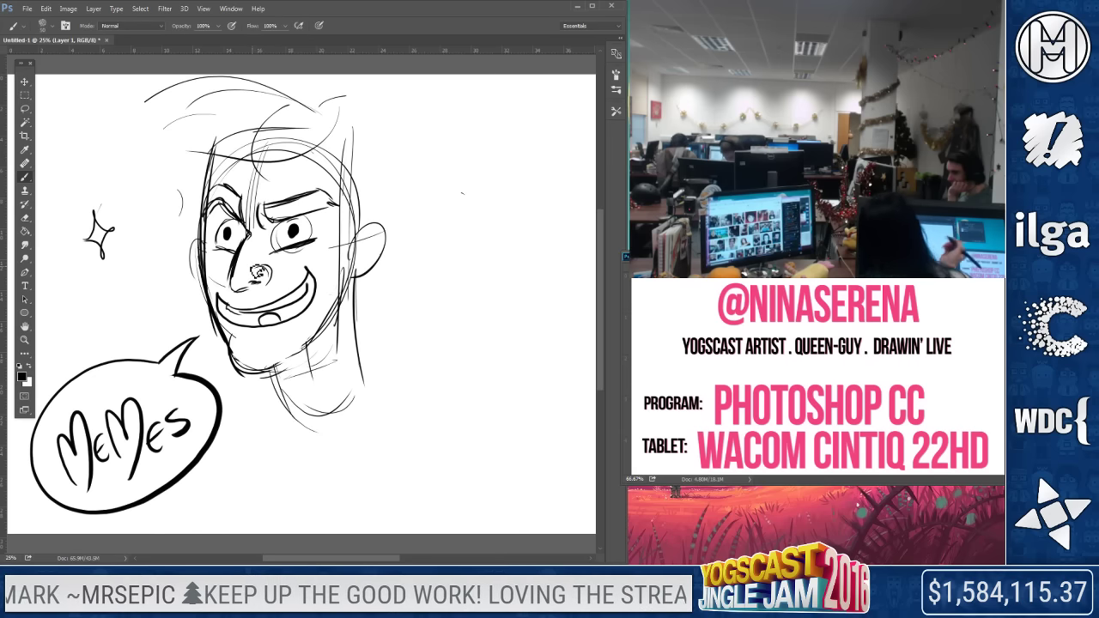
key("e")
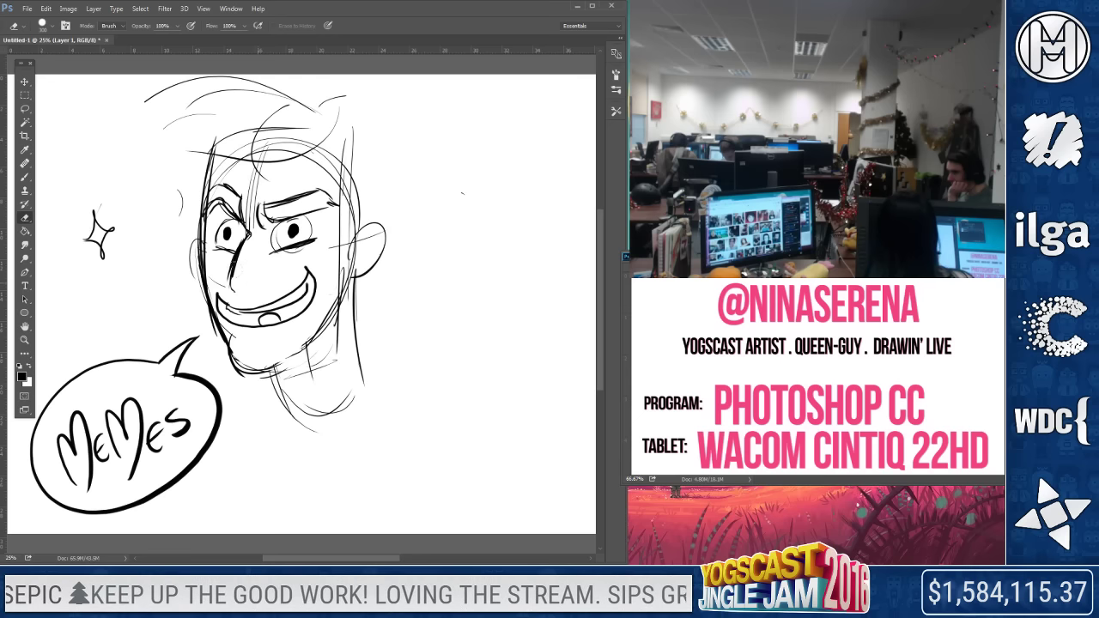
left_click(25, 178)
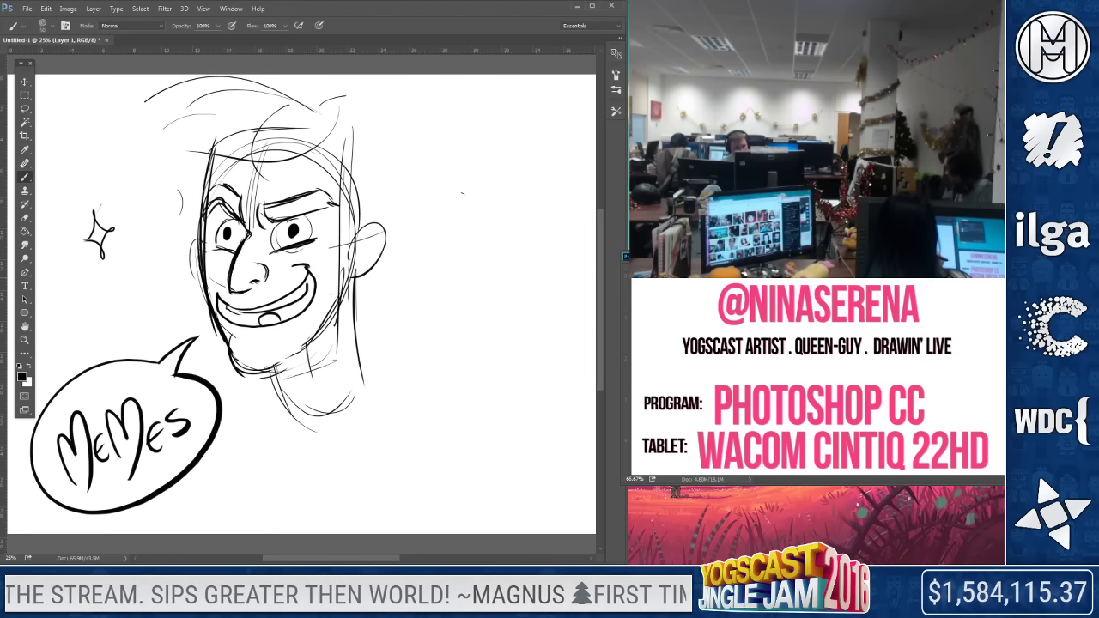
Erase the rough cheek, jaw and chin lines around the grin
key("e")
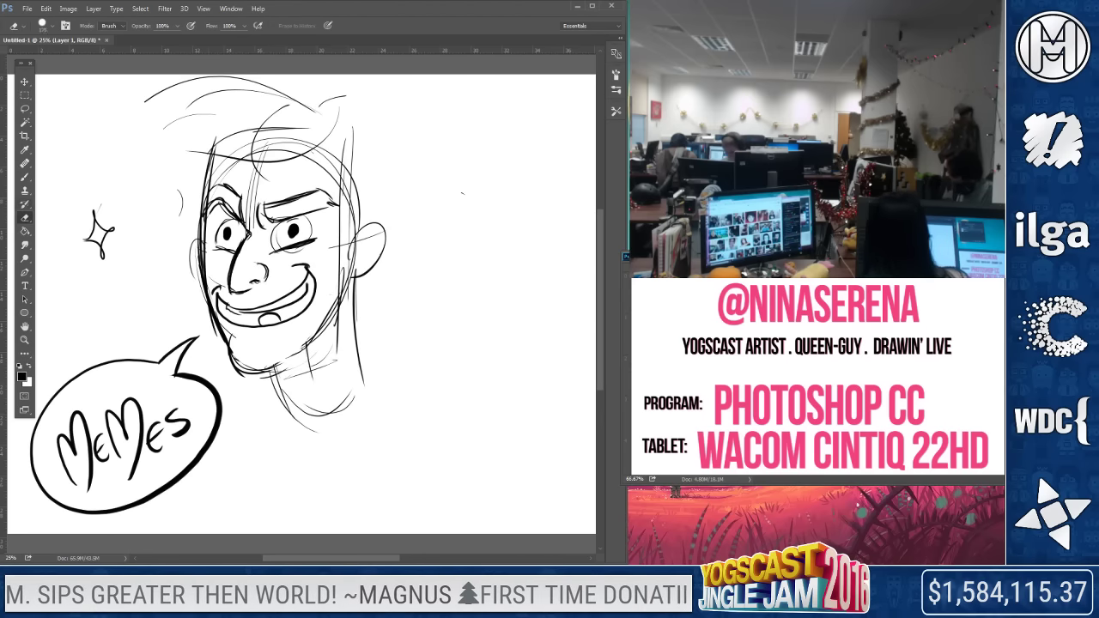
mouse_move(206, 258)
left_mouse_down()
mouse_move(232, 346)
mouse_move(292, 357)
mouse_move(342, 290)
left_mouse_up()
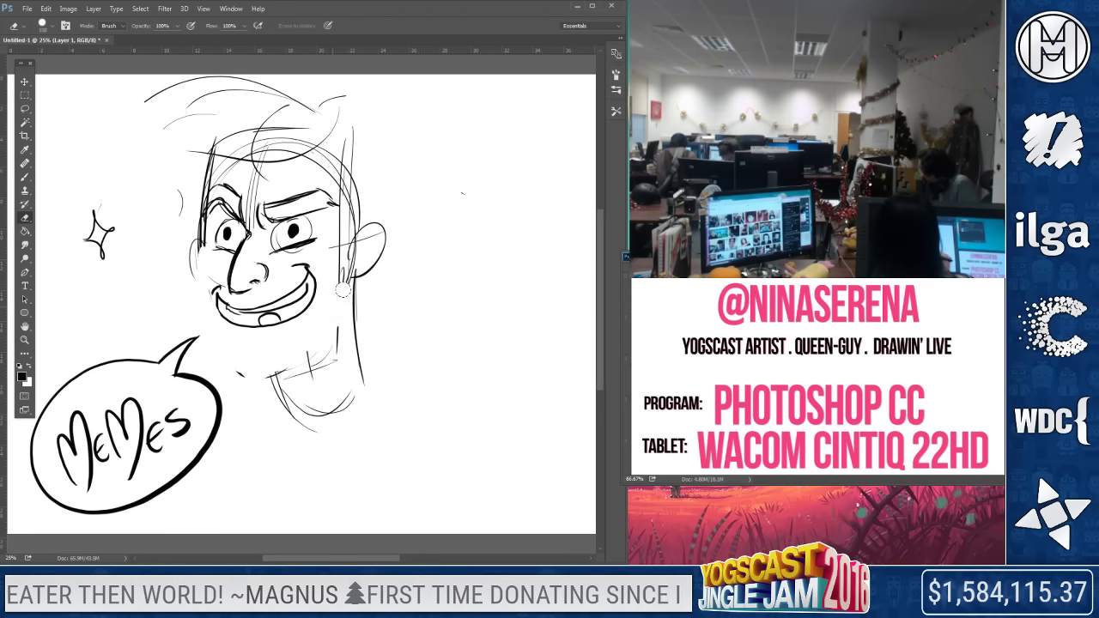
left_click(24, 177)
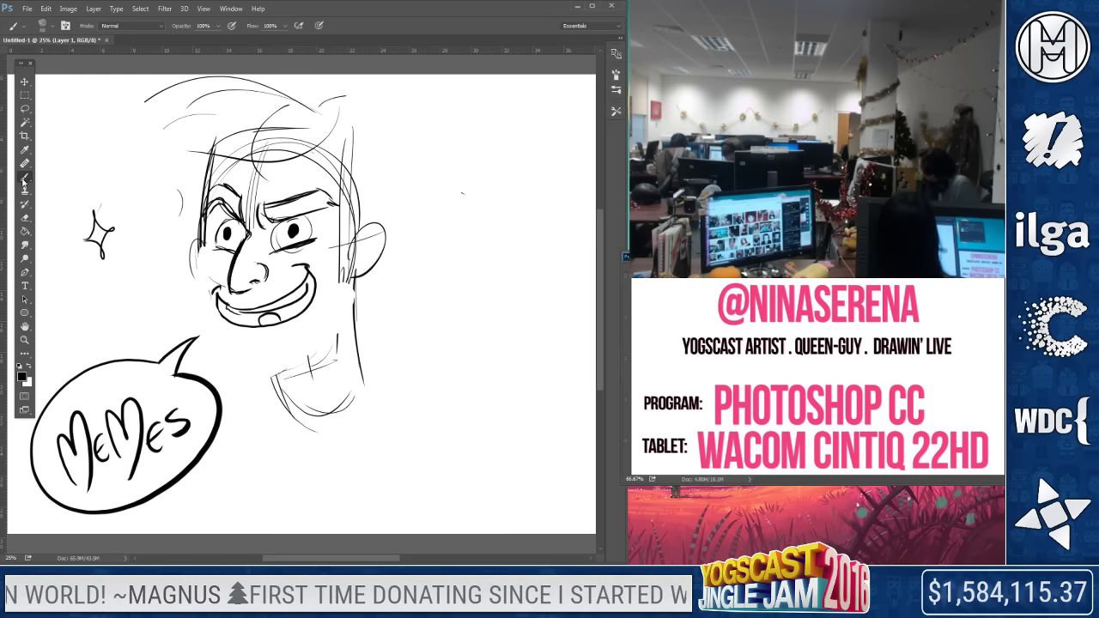
mouse_move(198, 254)
left_mouse_down()
mouse_move(207, 286)
mouse_move(266, 340)
left_mouse_up()
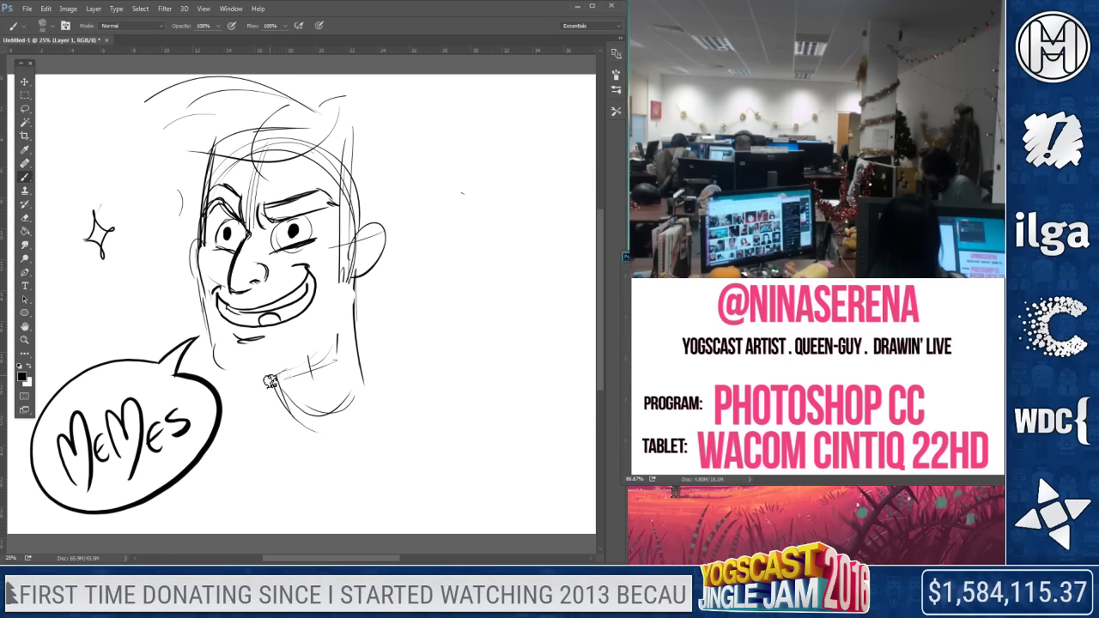
left_click(26, 216)
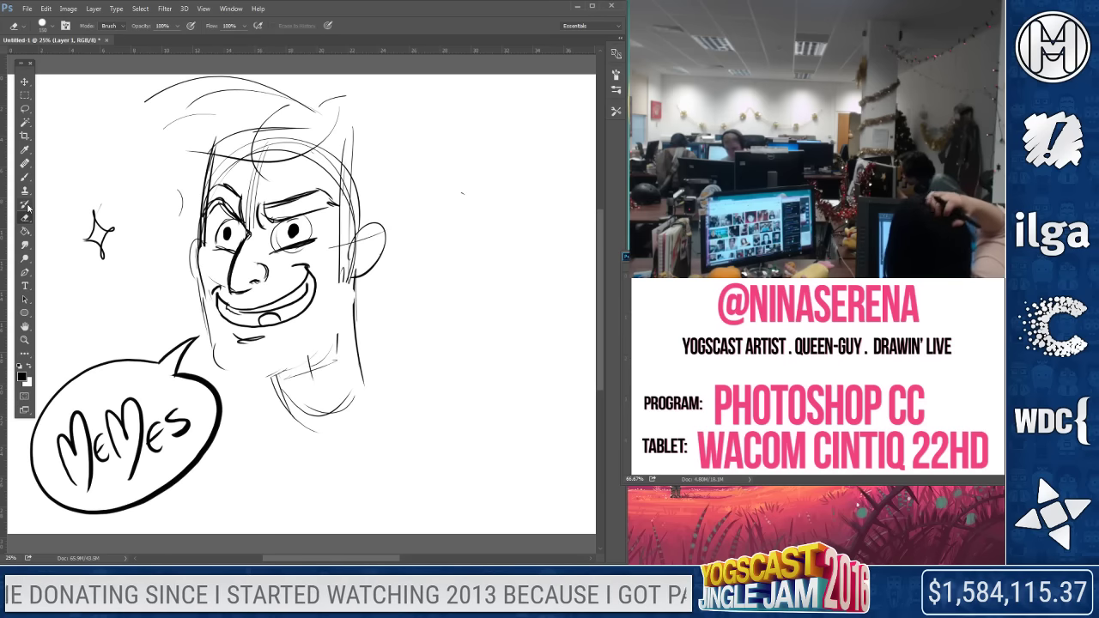
left_click_drag(215, 369, 197, 301)
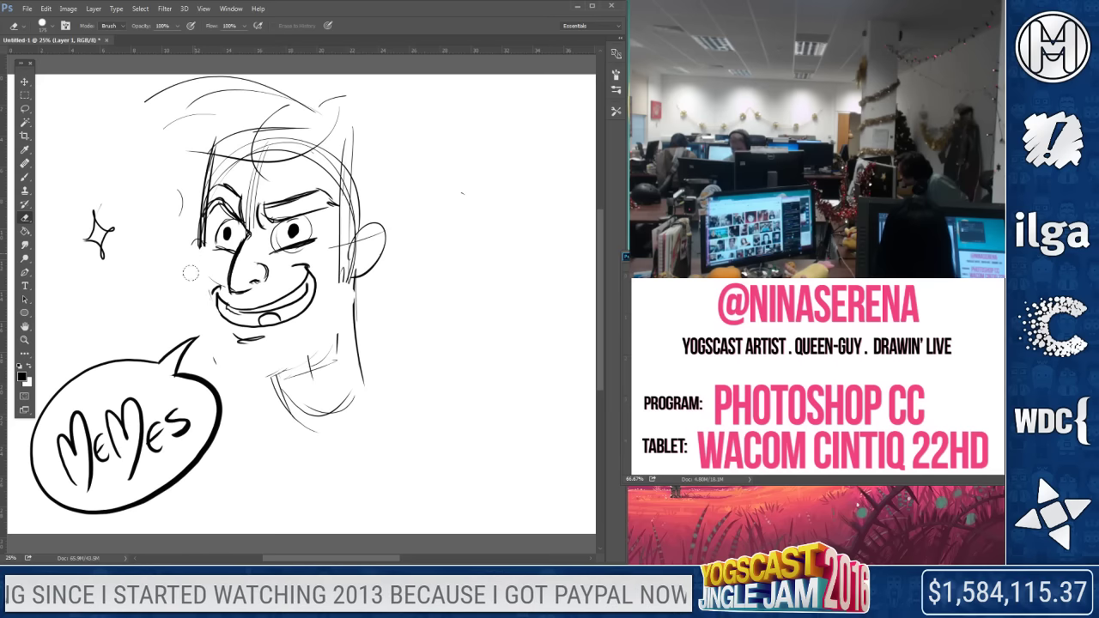
left_click_drag(233, 341, 266, 341)
left_click(25, 176)
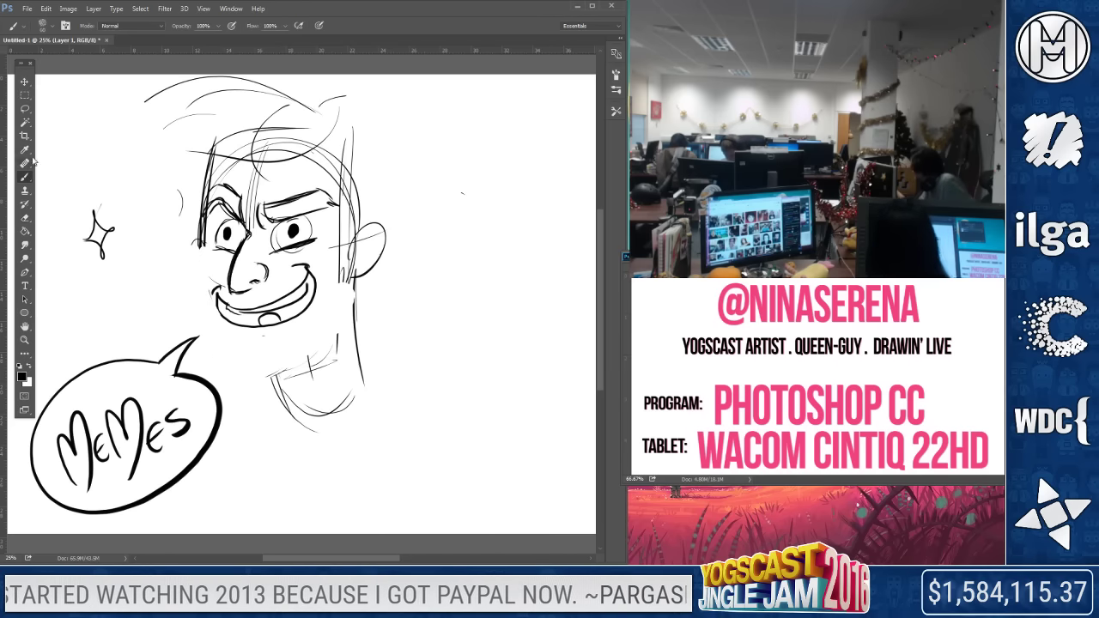
left_click_drag(200, 235, 196, 286)
left_click_drag(228, 371, 214, 325)
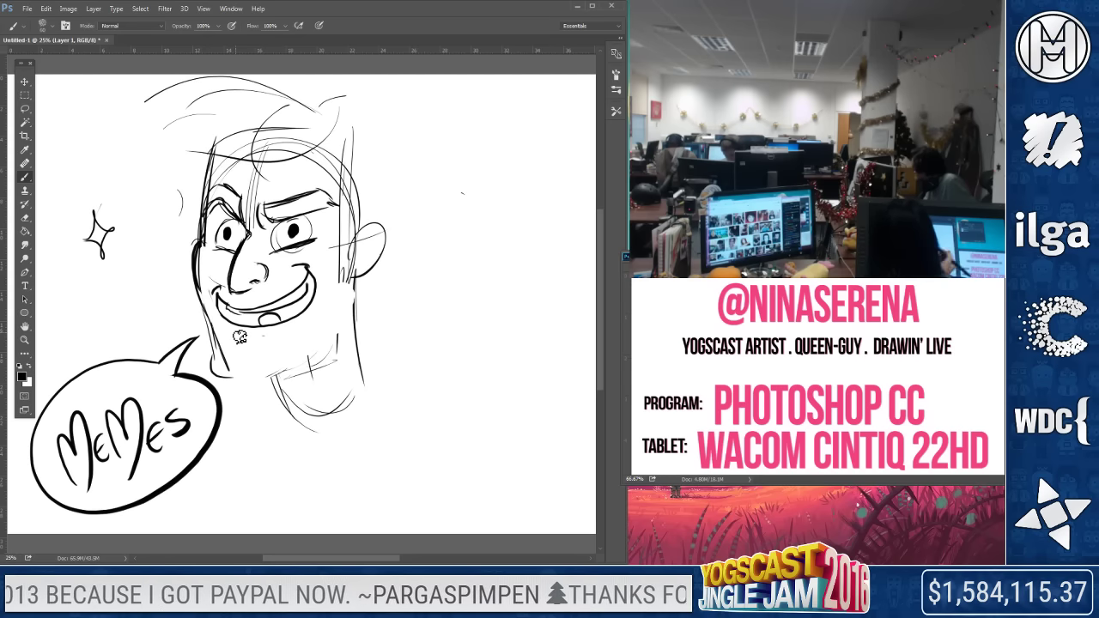
key("e")
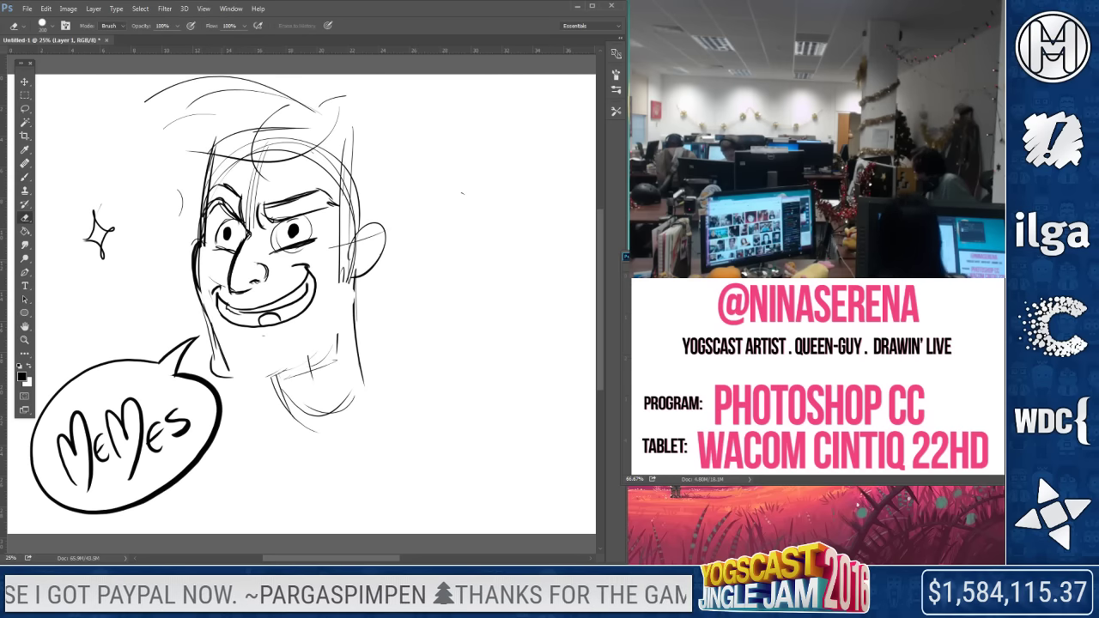
left_click_drag(192, 256, 220, 365)
Draw bold outlines for the cheek, jaw, neck and ear, and add a furrow above the inner end of the right eyebrow
key("b")
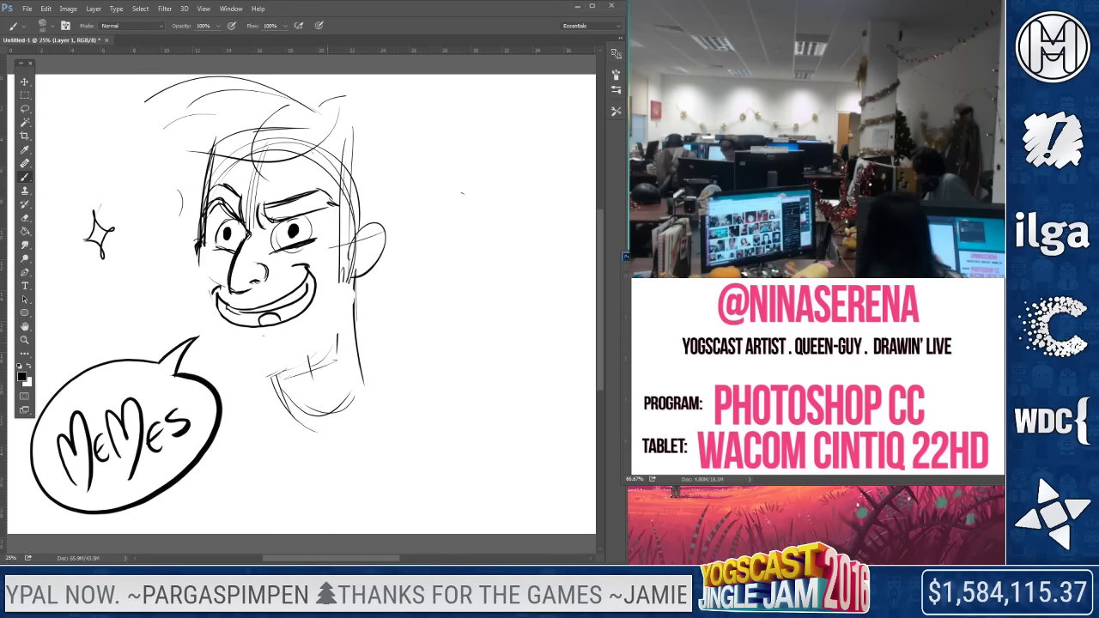
left_click_drag(224, 353, 203, 306)
mouse_move(242, 384)
left_mouse_down()
mouse_move(324, 330)
mouse_move(358, 275)
mouse_move(375, 392)
left_mouse_up()
left_click_drag(275, 372, 295, 414)
left_click_drag(357, 233, 356, 275)
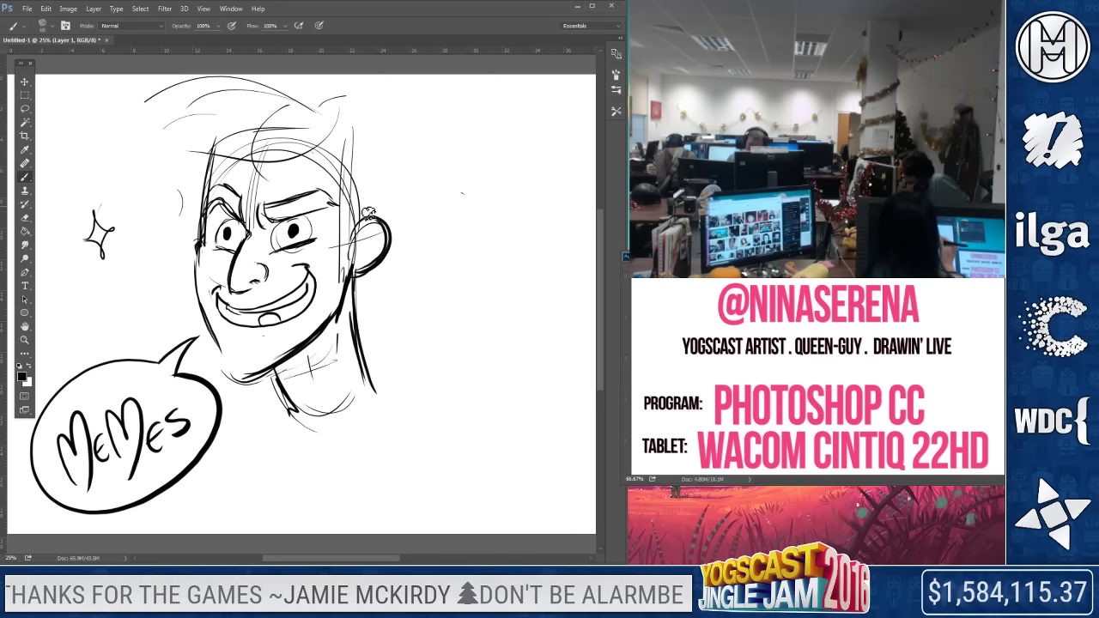
mouse_move(268, 206)
left_mouse_down()
mouse_move(296, 210)
mouse_move(267, 210)
mouse_move(283, 178)
left_mouse_up()
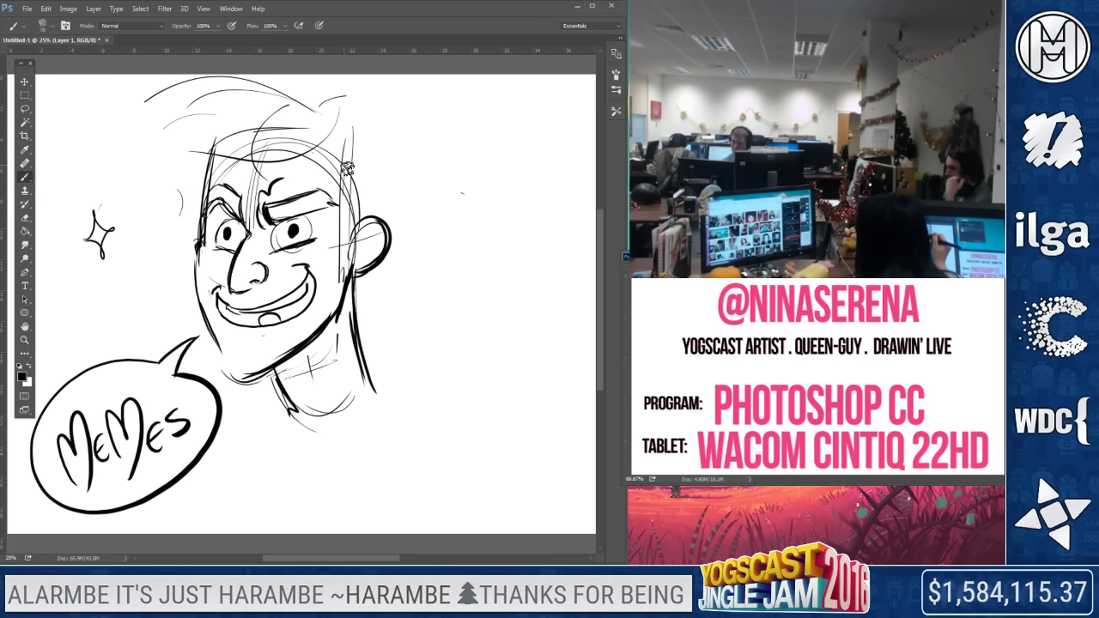
Erase the old hair and skull construction lines above and beside the forehead
key("e")
left_click_drag(189, 125, 309, 153)
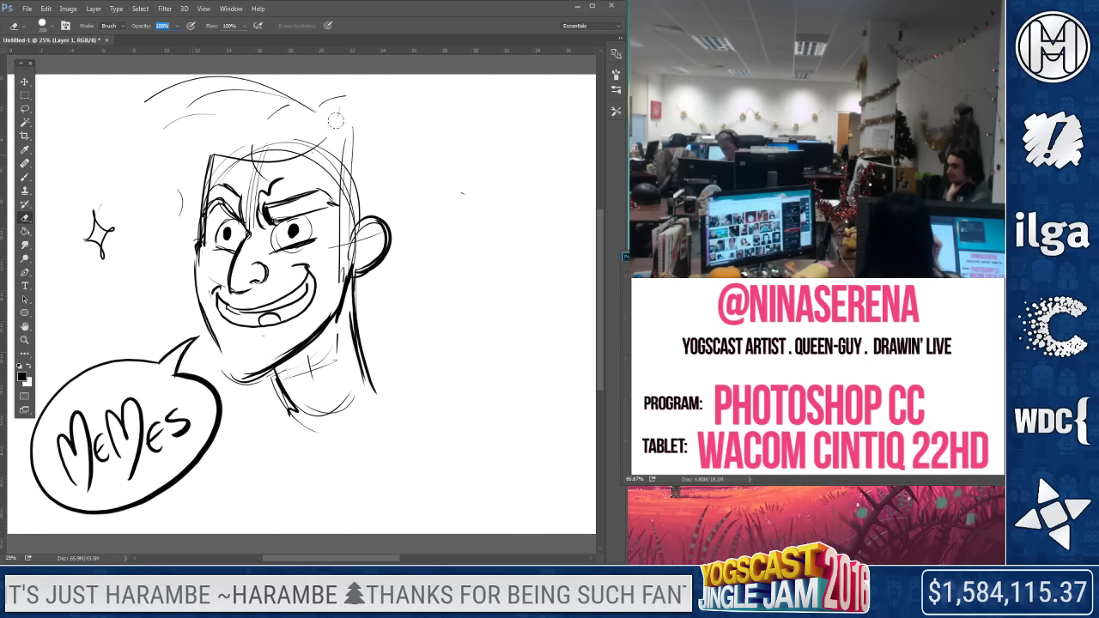
left_click_drag(222, 142, 328, 165)
left_click_drag(228, 82, 283, 91)
left_click_drag(206, 157, 203, 250)
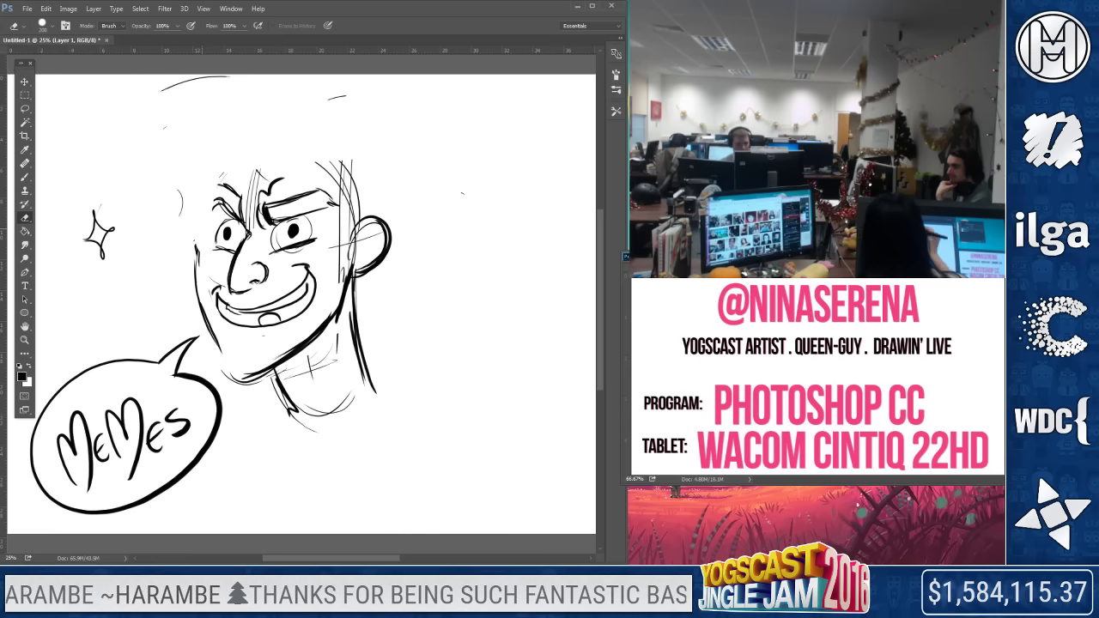
Draw a rounded bald skull outline and strengthen the left side of the face down to the chin
left_click(24, 177)
left_click_drag(276, 115, 375, 176)
left_click_drag(324, 124, 388, 216)
mouse_move(206, 207)
left_mouse_down()
mouse_move(194, 326)
mouse_move(225, 352)
left_mouse_up()
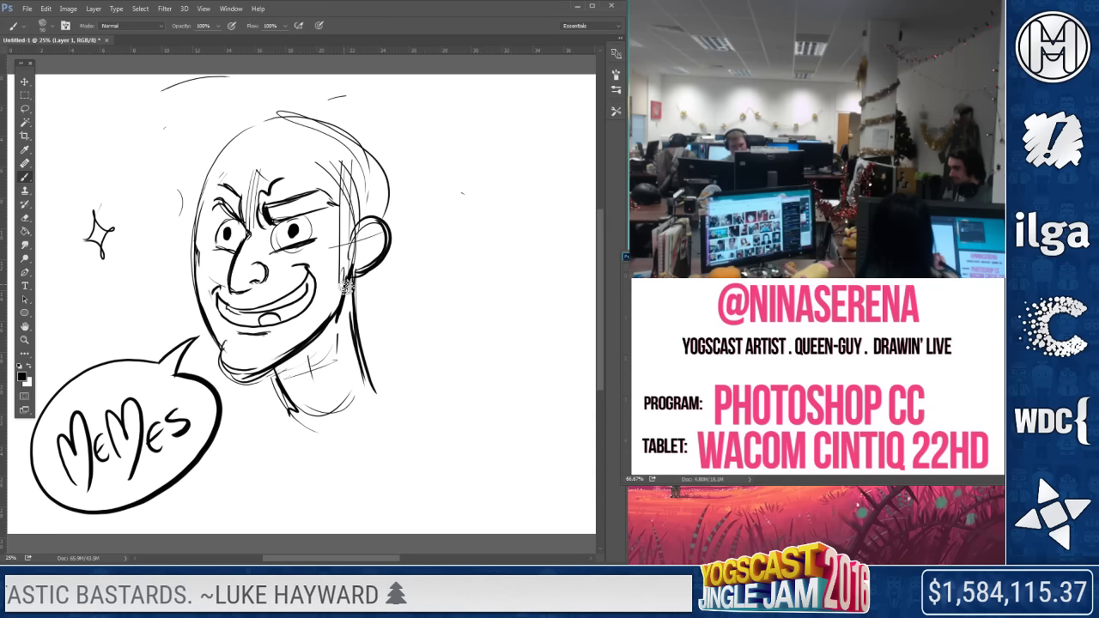
Extend the neck and draw a shirt collar with a sloping shoulder line on each side
left_click_drag(276, 382, 304, 444)
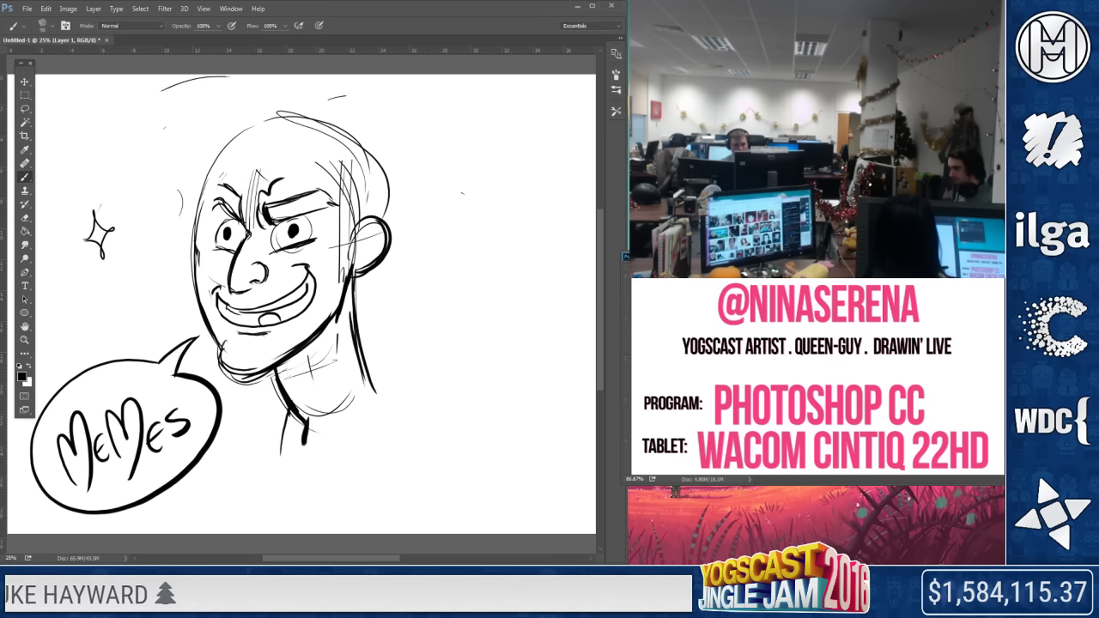
left_click_drag(281, 451, 392, 394)
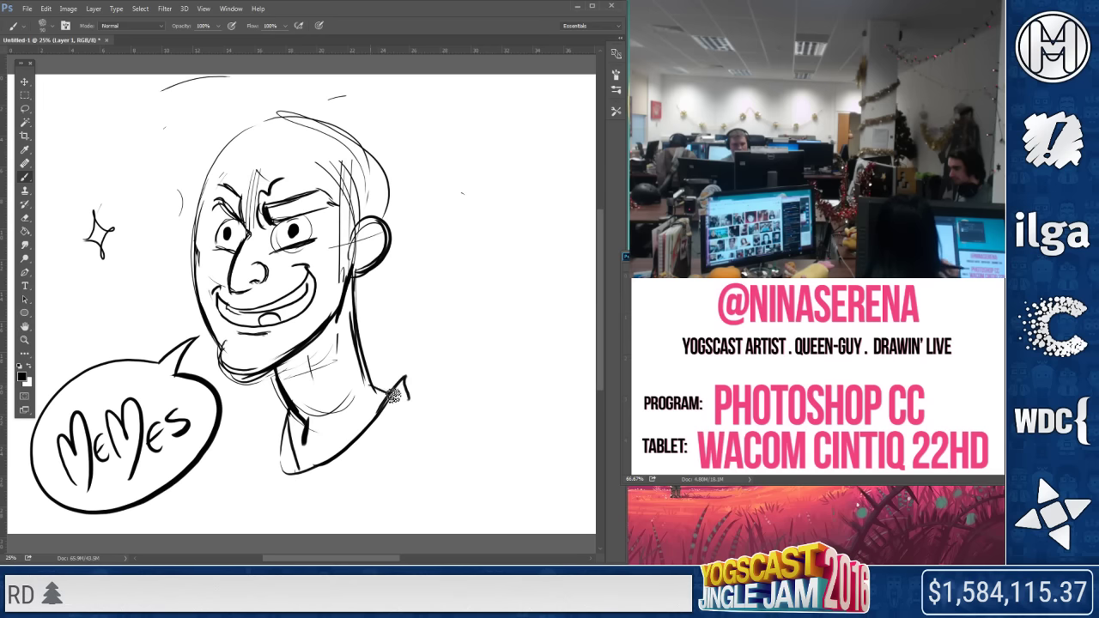
left_click_drag(414, 415, 400, 423)
left_click_drag(412, 398, 519, 461)
left_click_drag(273, 415, 212, 491)
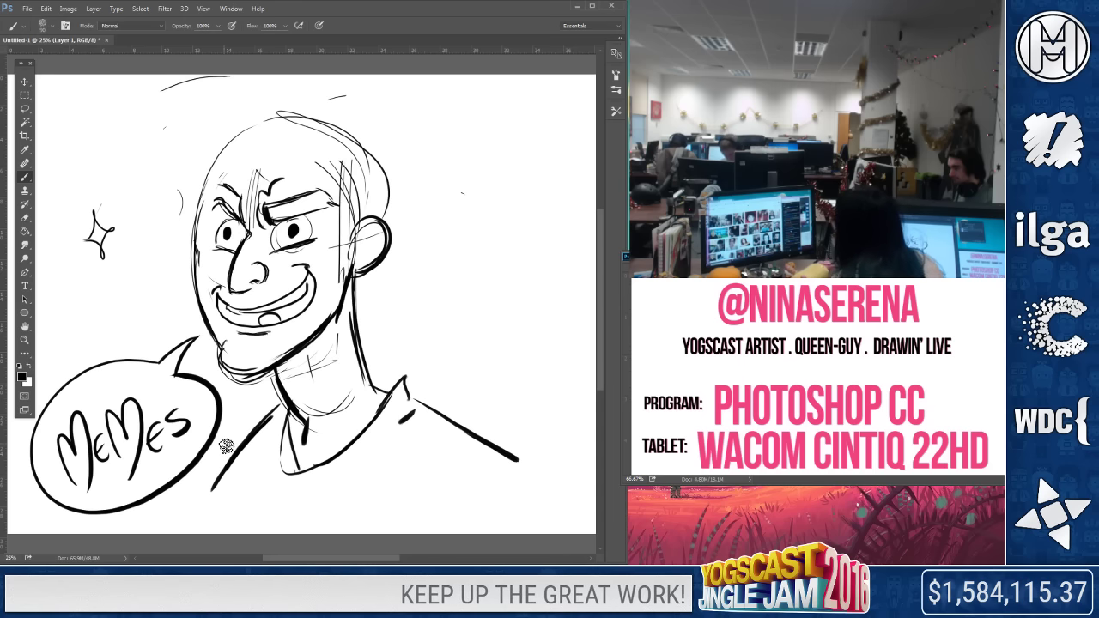
Sketch the hairline across the skull and draw wavy swept locks down the left side of the head
left_click_drag(249, 121, 302, 142)
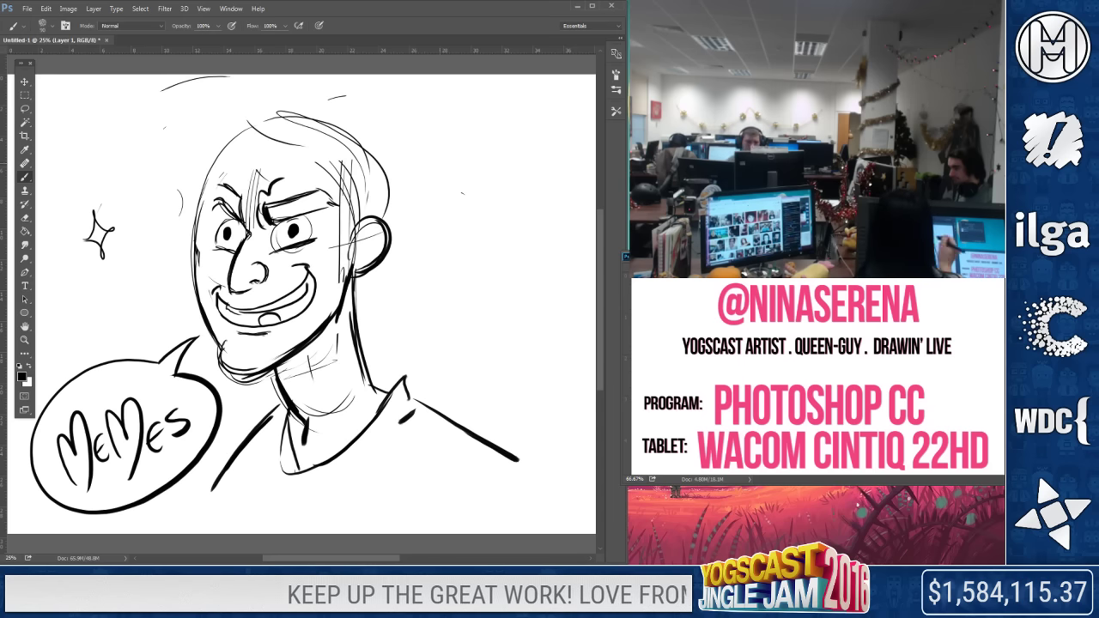
left_click_drag(387, 204, 417, 255)
left_click_drag(287, 167, 427, 174)
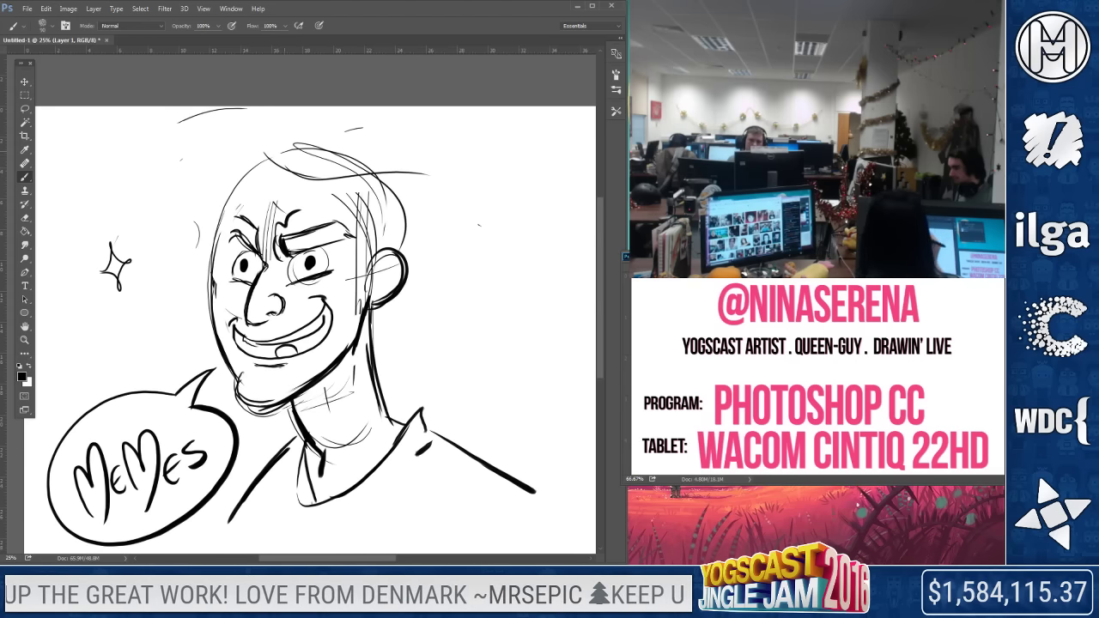
left_click_drag(275, 165, 185, 190)
mouse_move(258, 153)
left_mouse_down()
mouse_move(168, 231)
mouse_move(179, 267)
left_mouse_up()
left_click_drag(192, 193, 176, 335)
left_click_drag(271, 153, 288, 106)
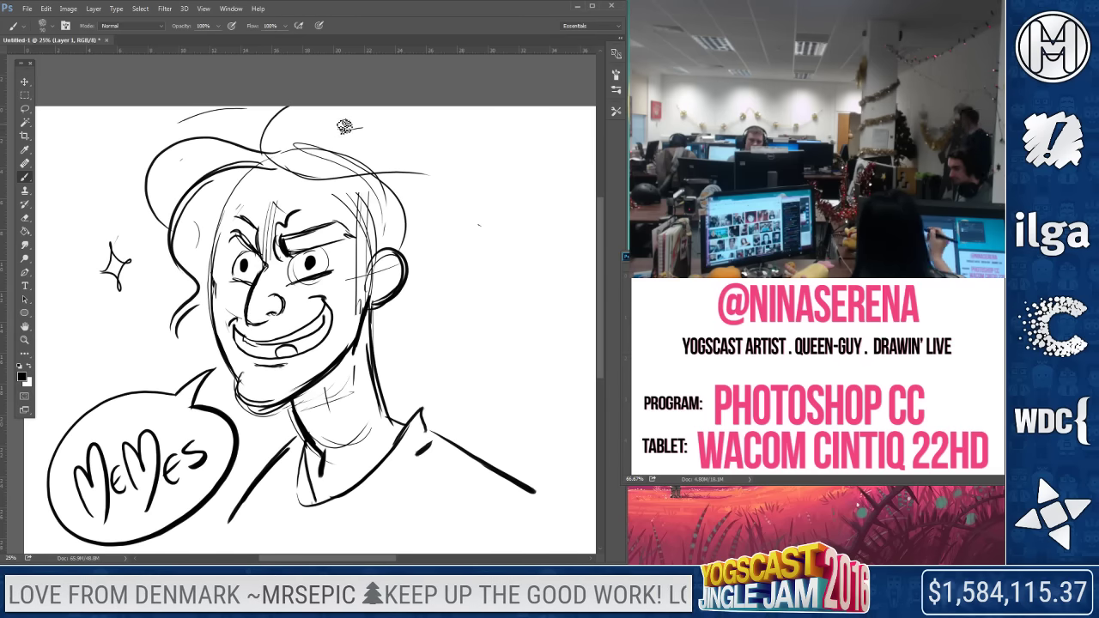
Scale the whole drawing down to about 91%, reposition it lower on the canvas and apply the transformation
left_click(24, 82)
left_click_drag(541, 118, 501, 142)
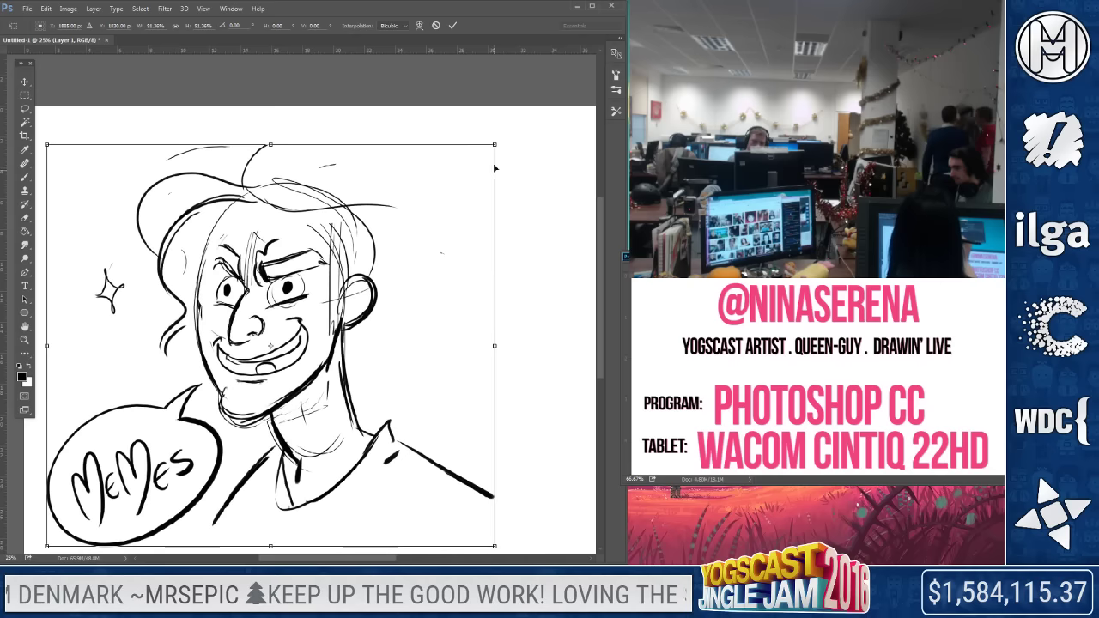
left_click(24, 177)
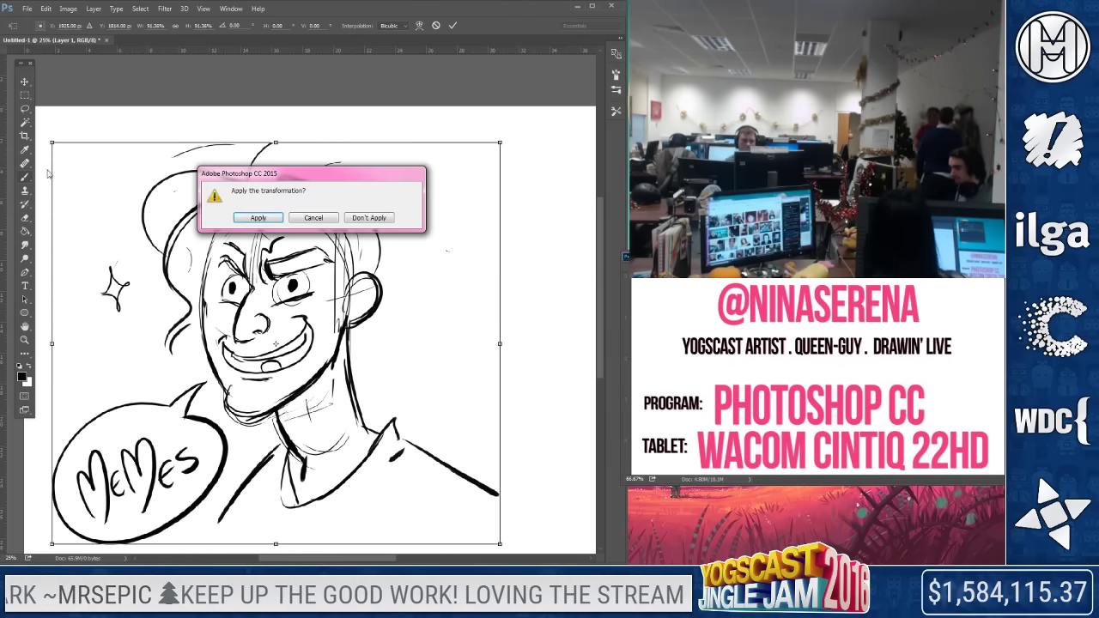
left_click(262, 219)
Draw a voluminous tuft on top of the head with strands sweeping down the right side to the ear
mouse_move(241, 186)
left_mouse_down()
mouse_move(318, 118)
mouse_move(396, 139)
left_mouse_up()
left_click_drag(435, 203, 450, 238)
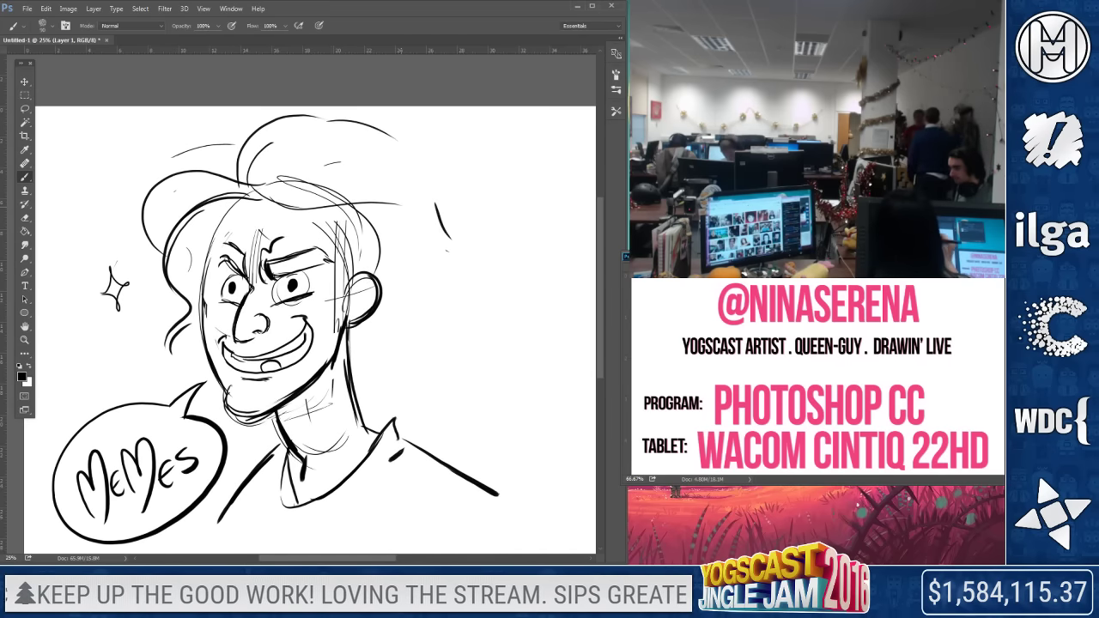
left_click_drag(235, 167, 348, 183)
left_click_drag(276, 176, 356, 260)
left_click_drag(254, 150, 384, 281)
mouse_move(341, 236)
left_mouse_down()
mouse_move(383, 288)
mouse_move(326, 324)
left_mouse_up()
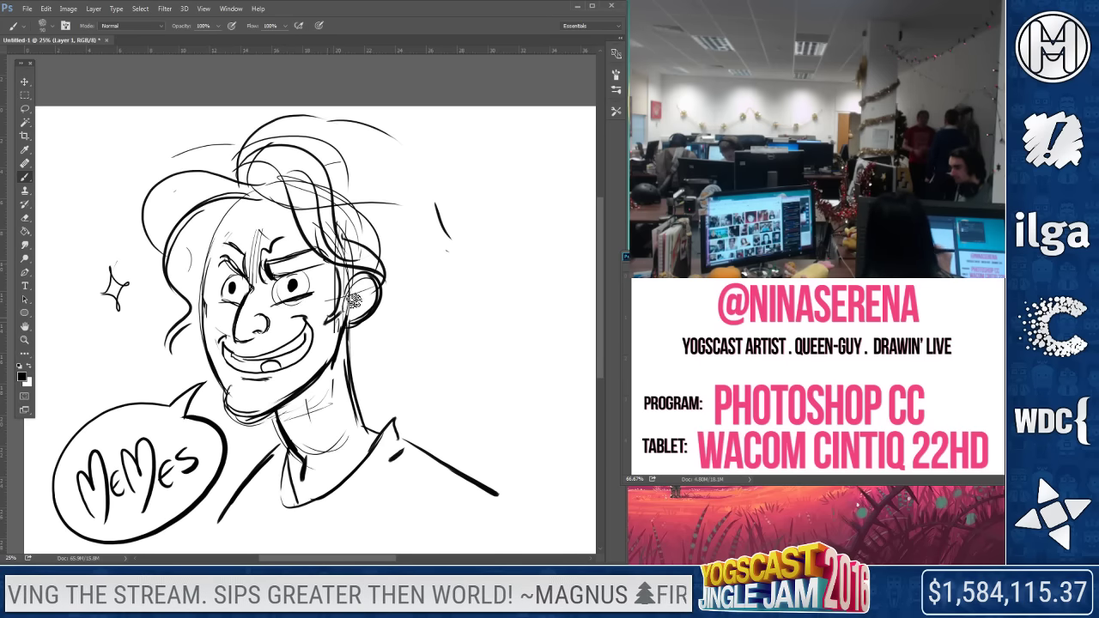
Erase the eye on the left of the face and sketch wide hair arcs with a curved lock around the head's right side
left_click(25, 218)
left_click_drag(230, 279, 230, 298)
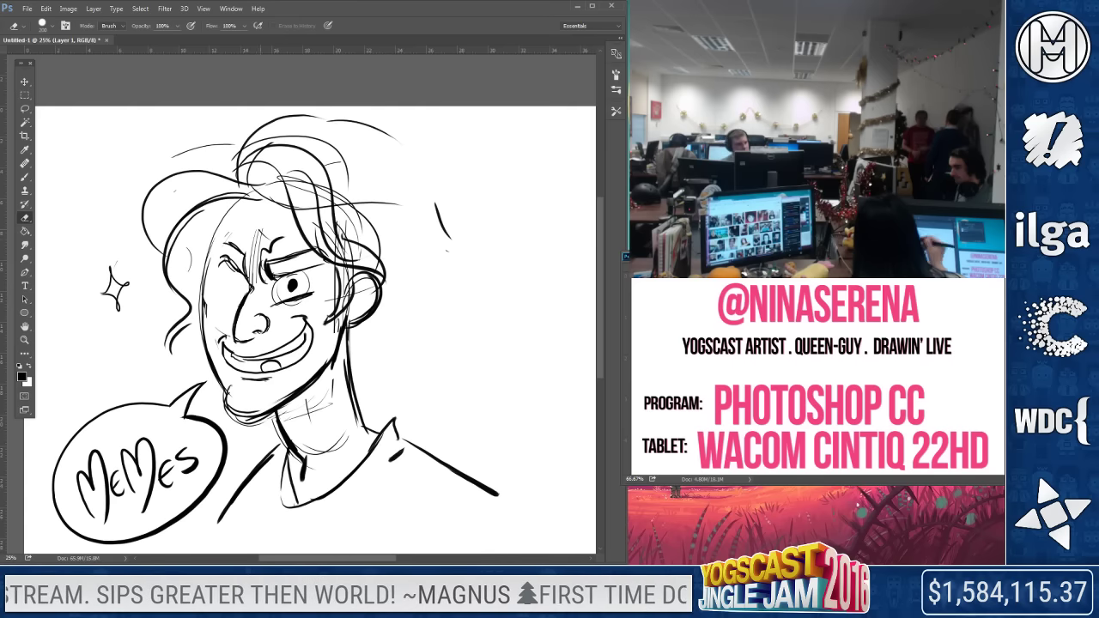
key("b")
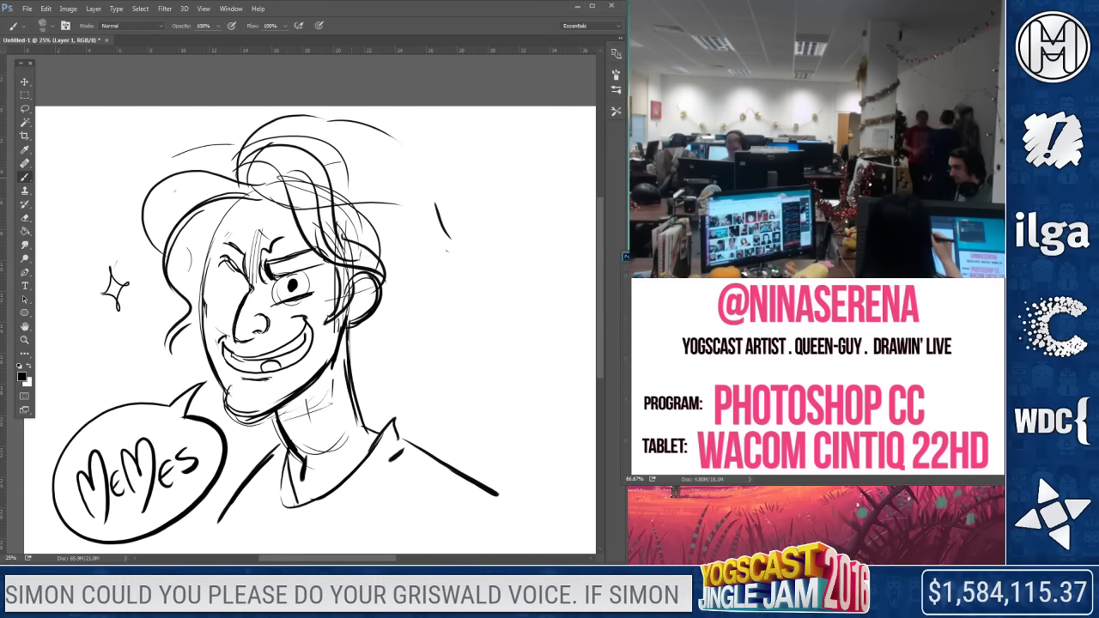
left_click_drag(311, 117, 402, 225)
left_click_drag(407, 156, 397, 257)
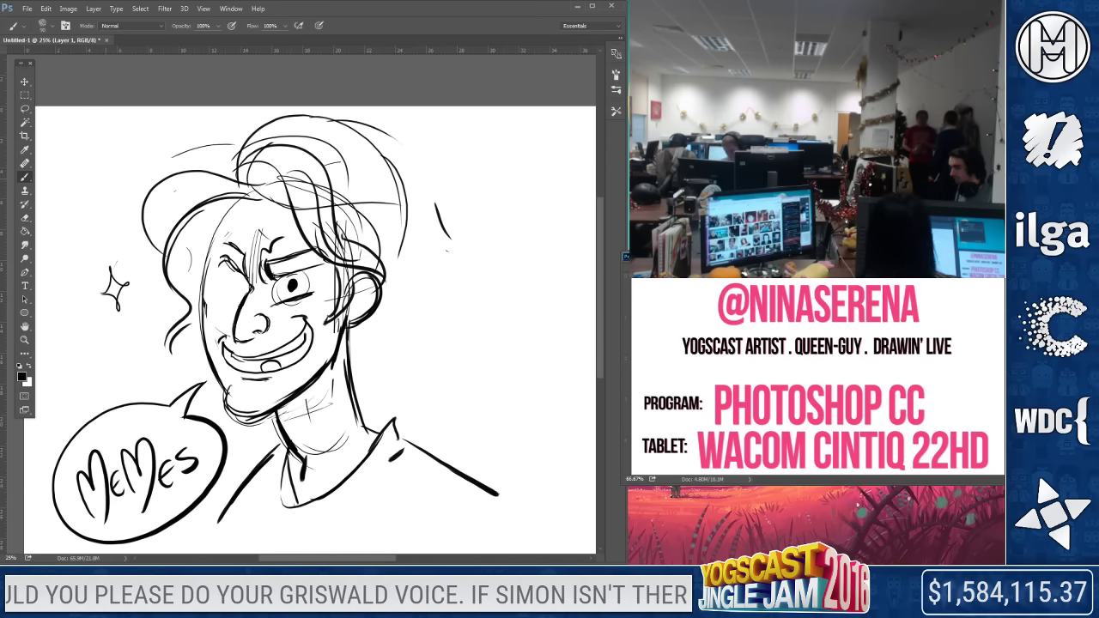
left_click_drag(436, 191, 385, 346)
Erase the wide outer hair arcs and redraw the right contour closer to the head, with wavy locks running down to the collar
left_click(27, 219)
mouse_move(258, 129)
left_mouse_down()
mouse_move(360, 128)
mouse_move(433, 254)
mouse_move(414, 264)
left_mouse_up()
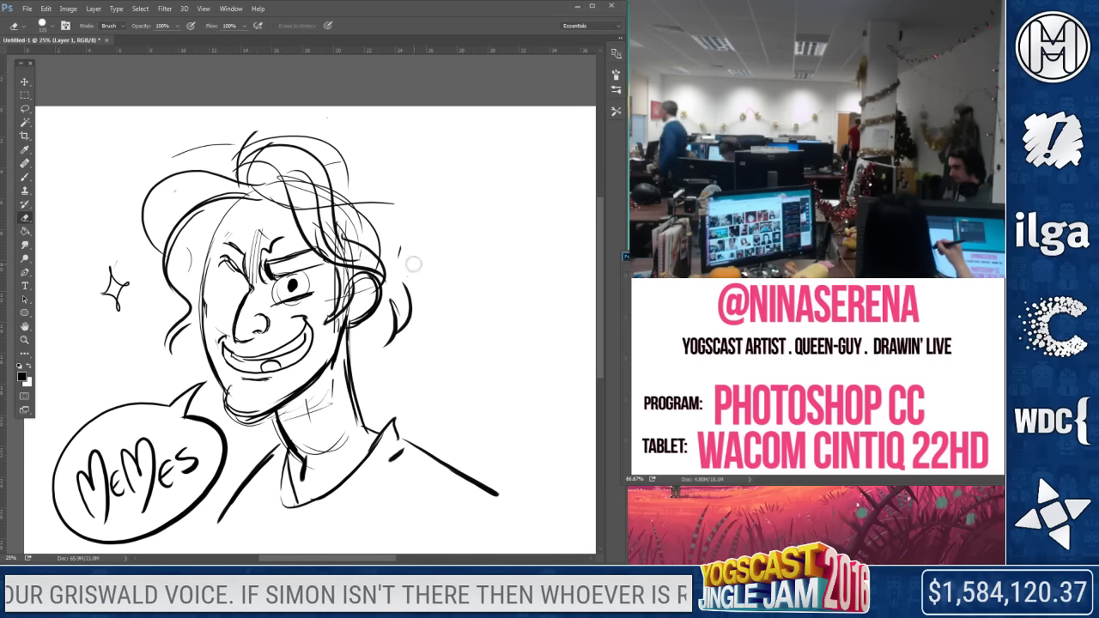
key("b")
left_click_drag(332, 161, 402, 230)
mouse_move(369, 176)
left_mouse_down()
mouse_move(391, 292)
mouse_move(386, 372)
mouse_move(400, 377)
left_mouse_up()
left_click_drag(370, 349, 361, 409)
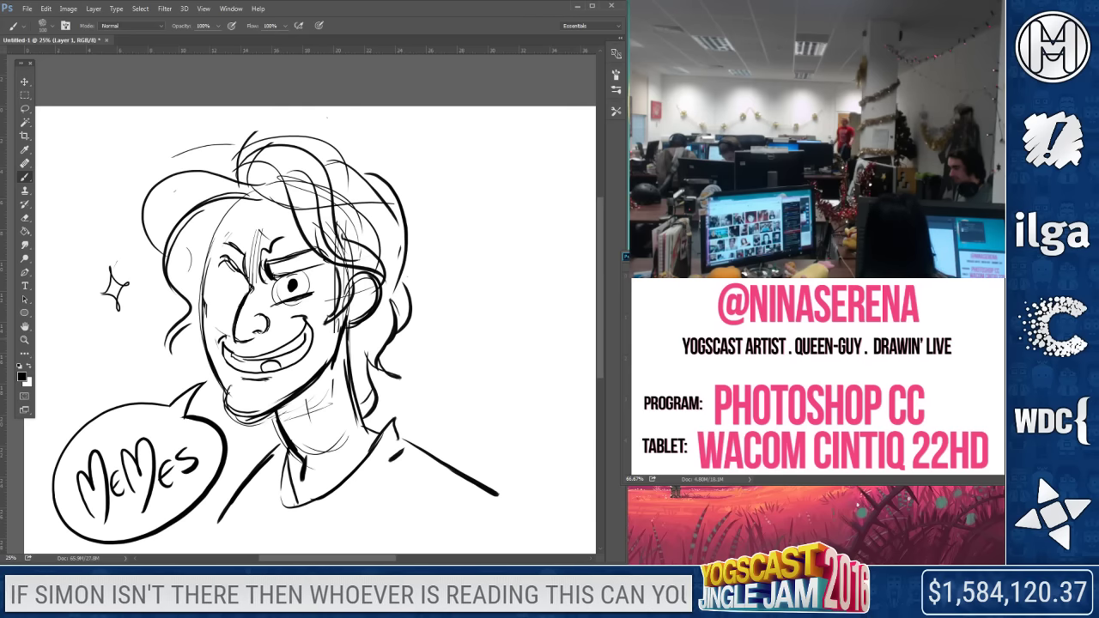
Redraw the left eye with a bold round pupil and upper lid, and erase the eye on the right of the face
left_click_drag(222, 259, 202, 271)
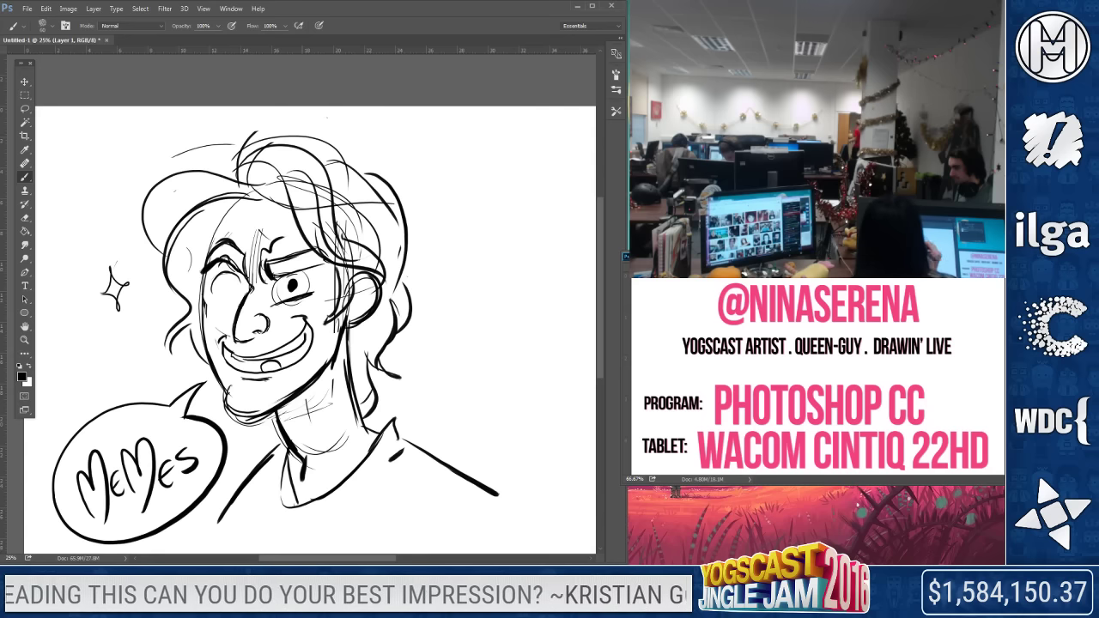
left_click_drag(226, 282, 228, 284)
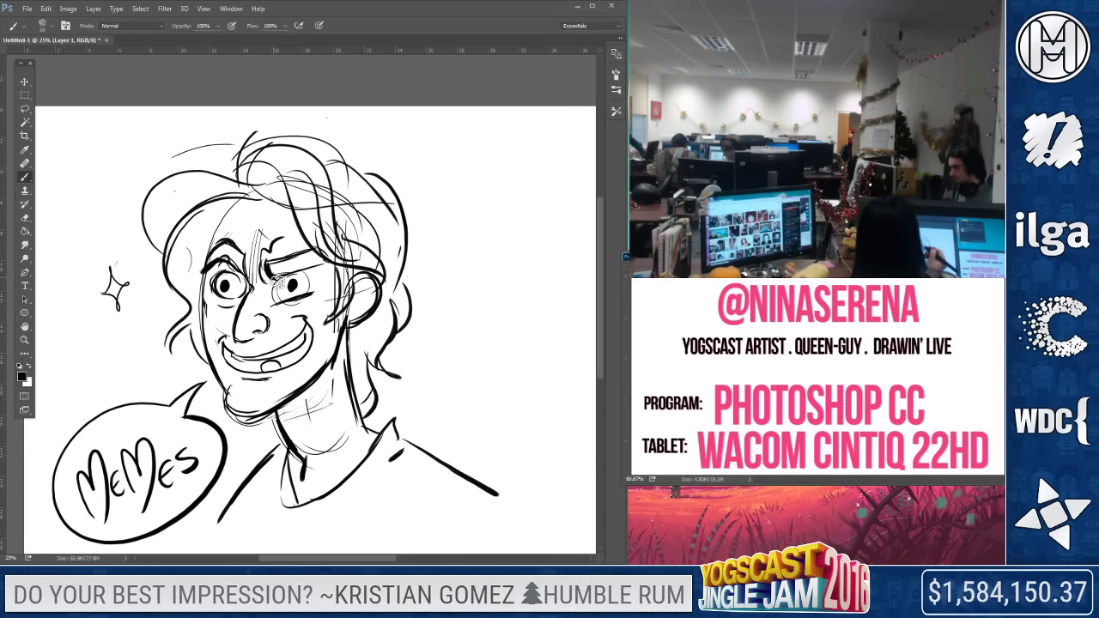
left_click(24, 219)
mouse_move(277, 299)
left_mouse_down()
mouse_move(292, 301)
mouse_move(279, 287)
mouse_move(289, 282)
left_mouse_up()
Thicken both eyebrows into solid black shapes, one arched and one slanting toward the nose
key("b")
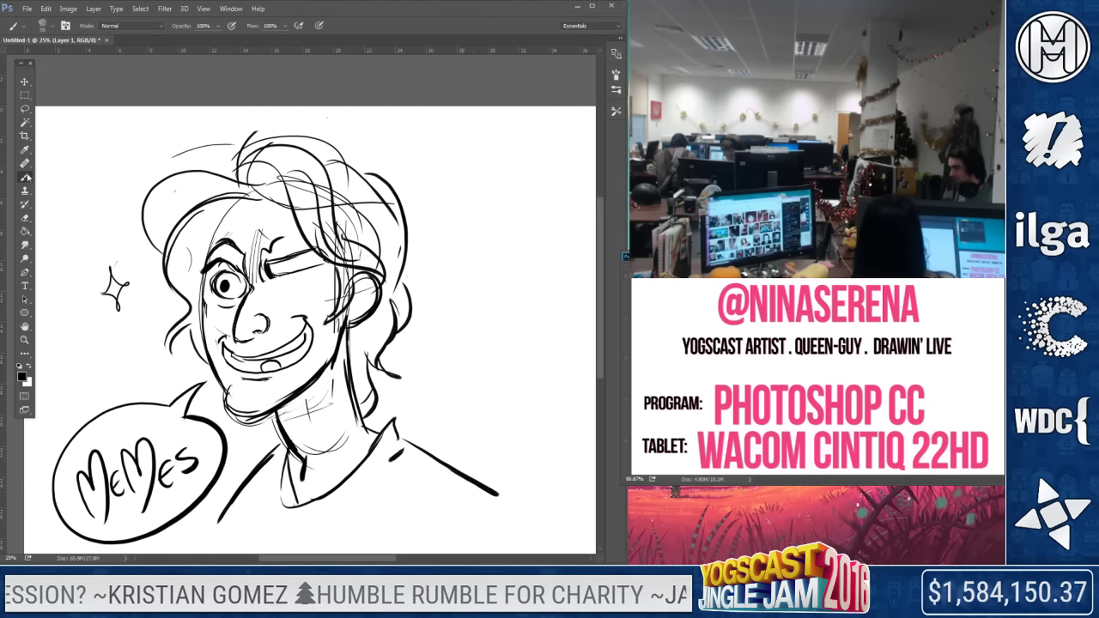
mouse_move(219, 258)
left_mouse_down()
mouse_move(231, 249)
mouse_move(207, 263)
mouse_move(244, 249)
mouse_move(246, 261)
mouse_move(296, 261)
mouse_move(279, 273)
mouse_move(313, 256)
left_mouse_up()
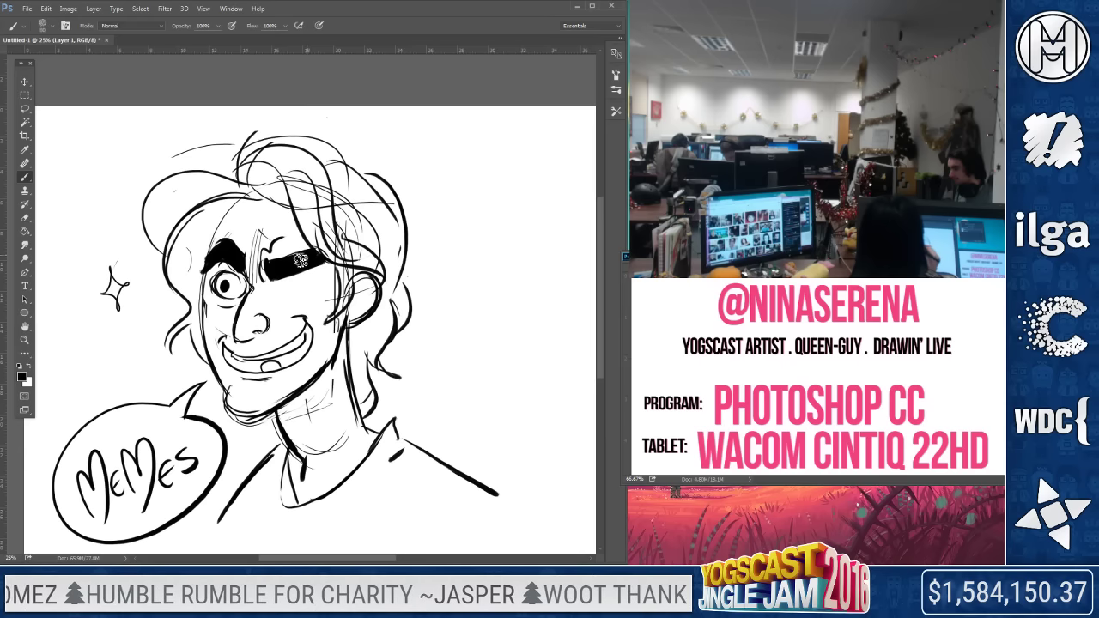
Erase the old nose lines, redraw a long rounded nose with a nostril curve, and rework the left end of the grin
key("e")
left_click_drag(250, 286, 258, 251)
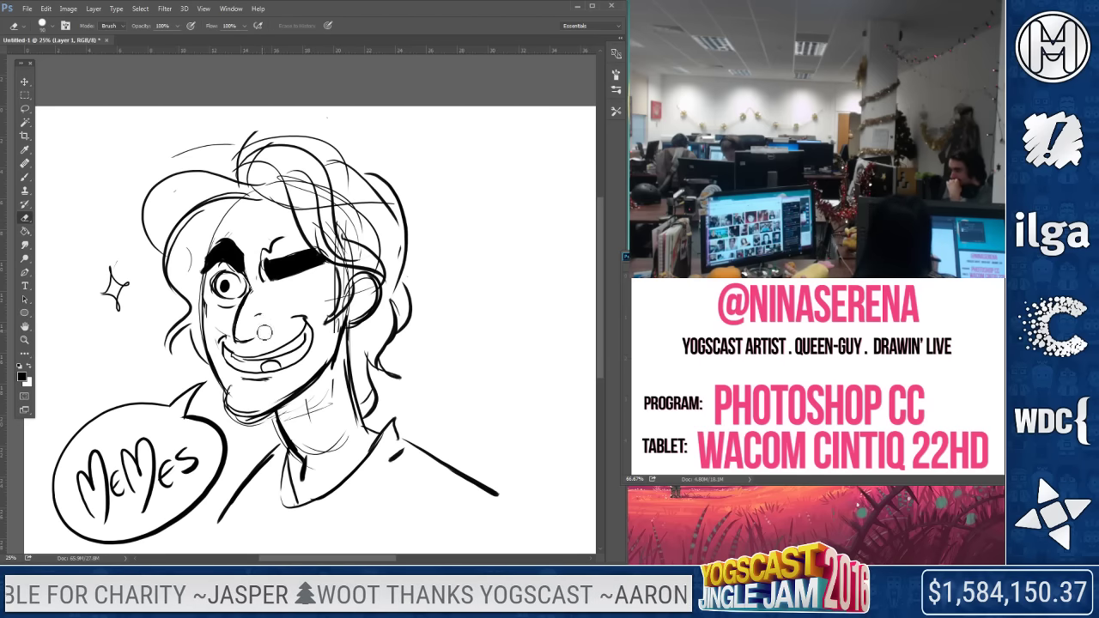
left_click(25, 176)
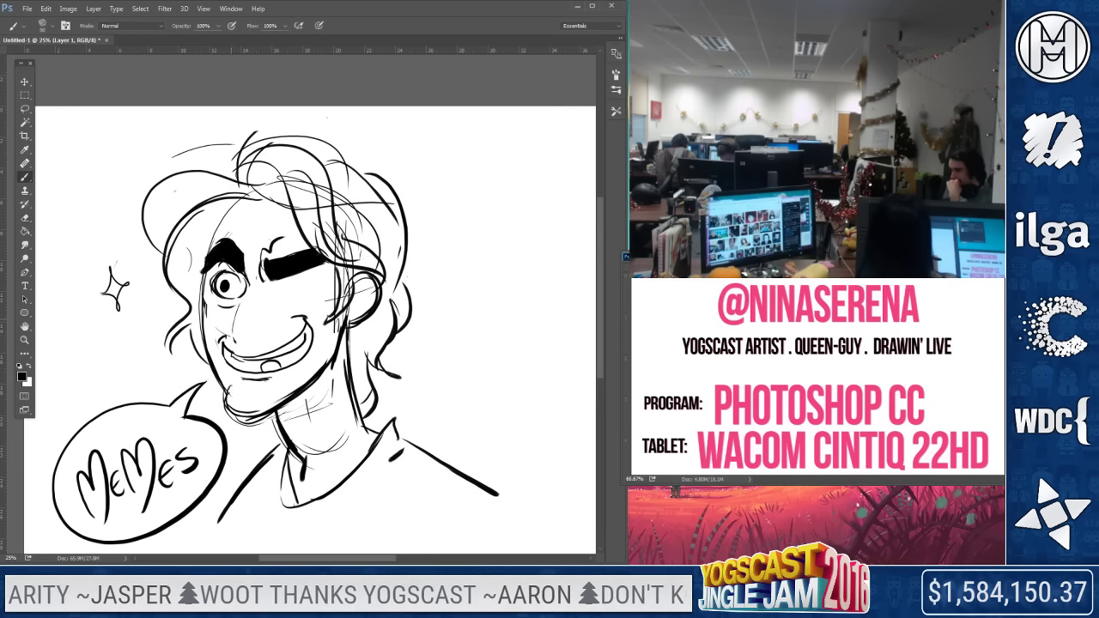
left_click_drag(256, 345, 237, 321)
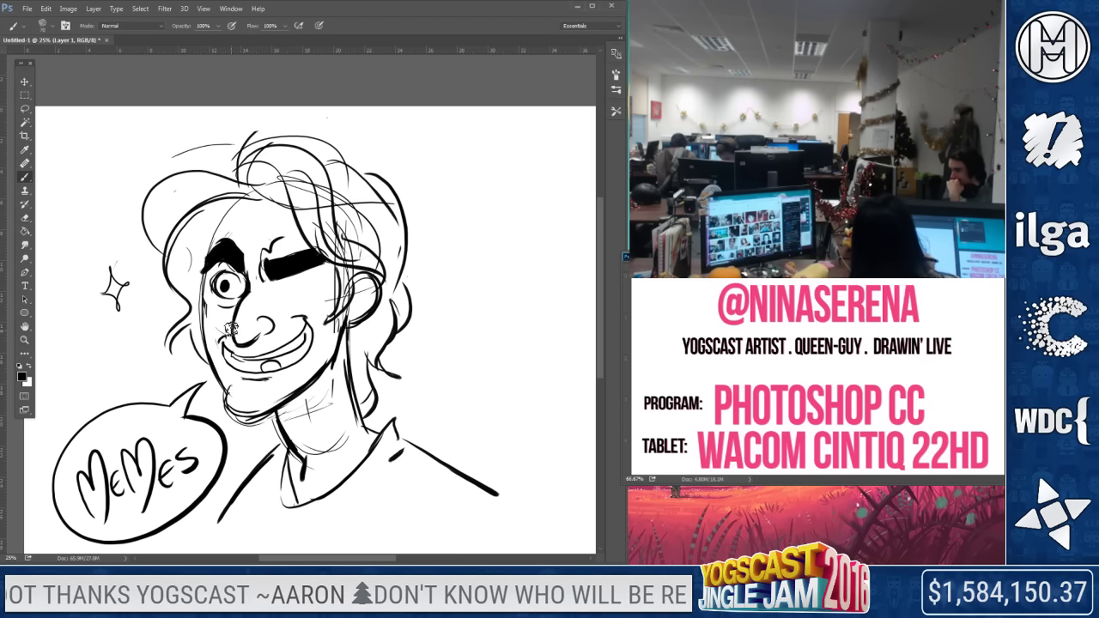
left_click(25, 217)
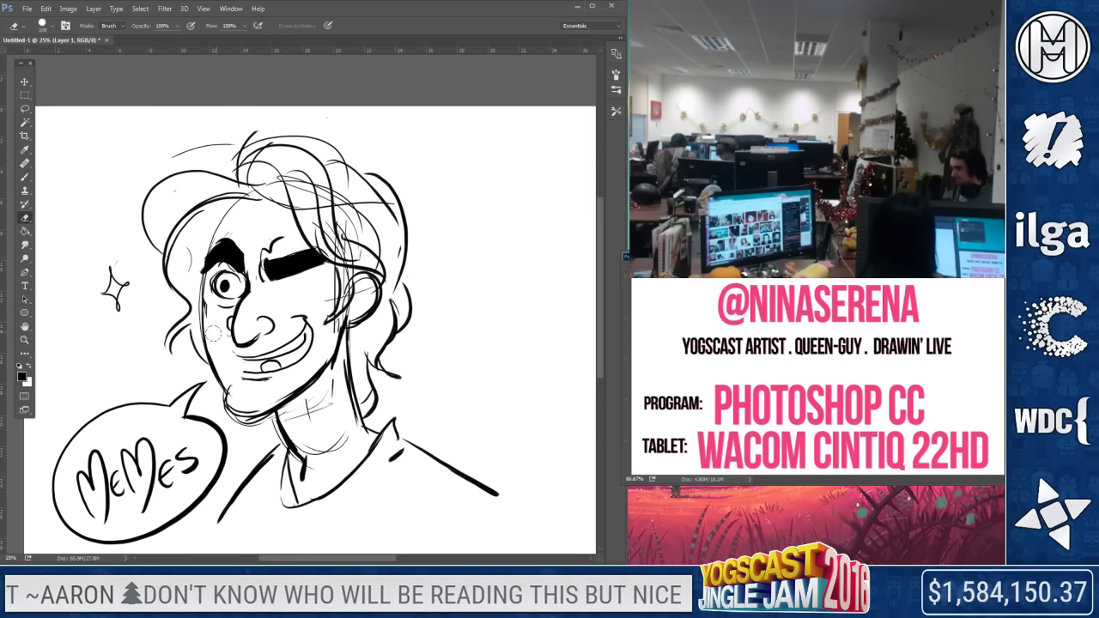
left_click(24, 176)
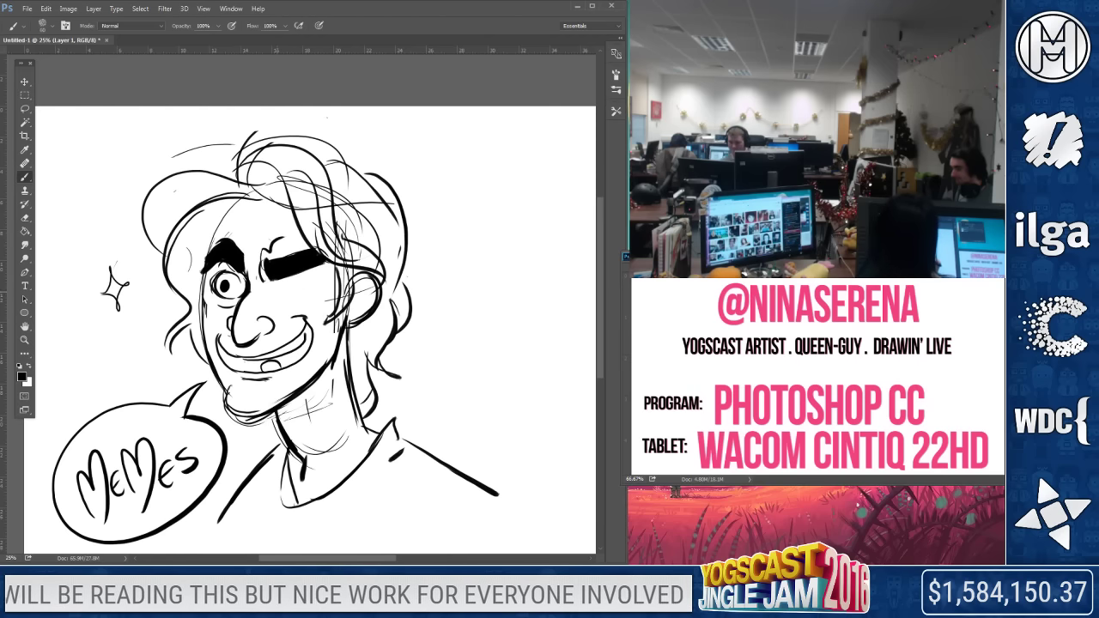
left_click_drag(280, 294, 323, 294)
key("e")
left_click_drag(323, 285, 292, 283)
Erase stray strands inside the forelock and rough lines under the chin, and re-ink the jawline boldly
left_click_drag(301, 179, 343, 251)
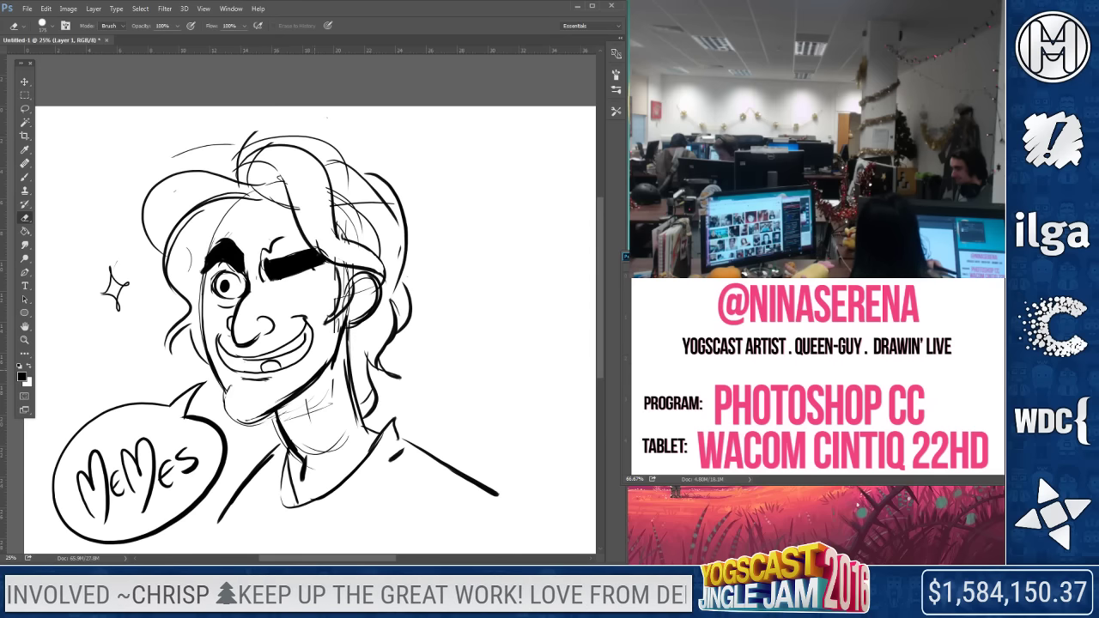
left_click(24, 177)
mouse_move(228, 410)
left_mouse_down()
mouse_move(262, 421)
mouse_move(301, 395)
left_mouse_up()
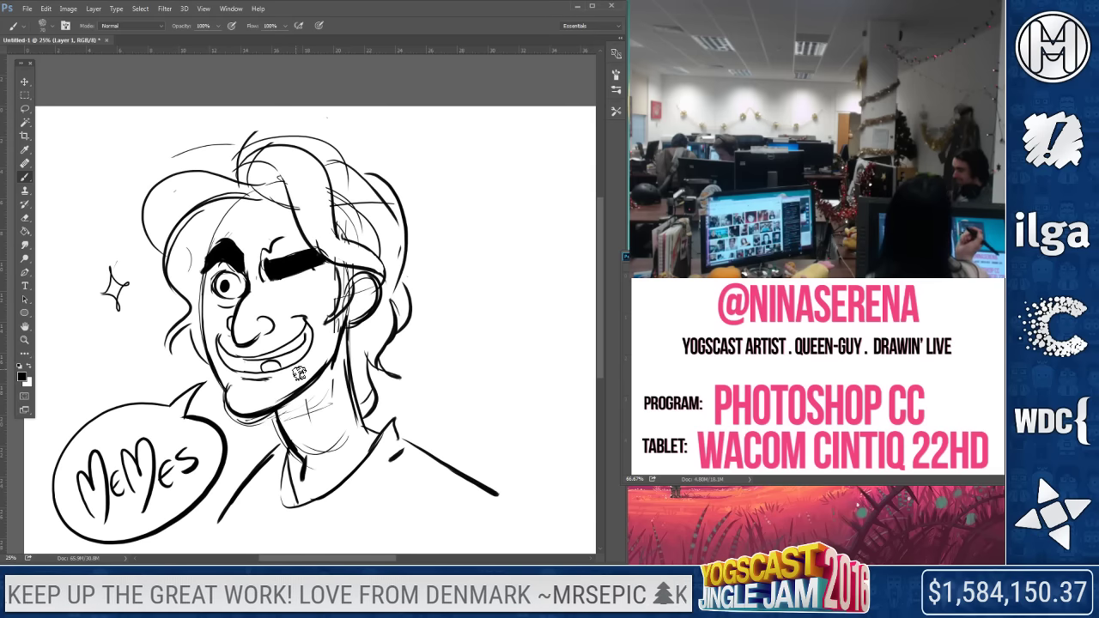
Add short stubble strokes above the upper lip, clear the old teeth and draw new tooth lines inside the grin
left_click_drag(276, 337, 304, 340)
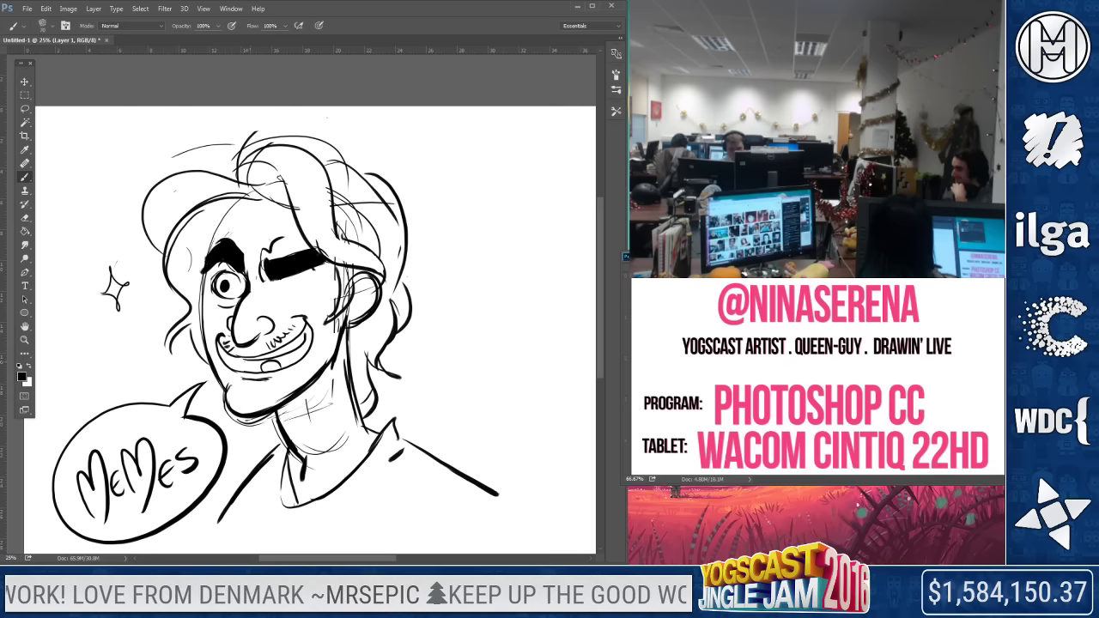
key("e")
key("bracketleft")
mouse_move(249, 355)
left_mouse_down()
mouse_move(292, 357)
mouse_move(307, 333)
left_mouse_up()
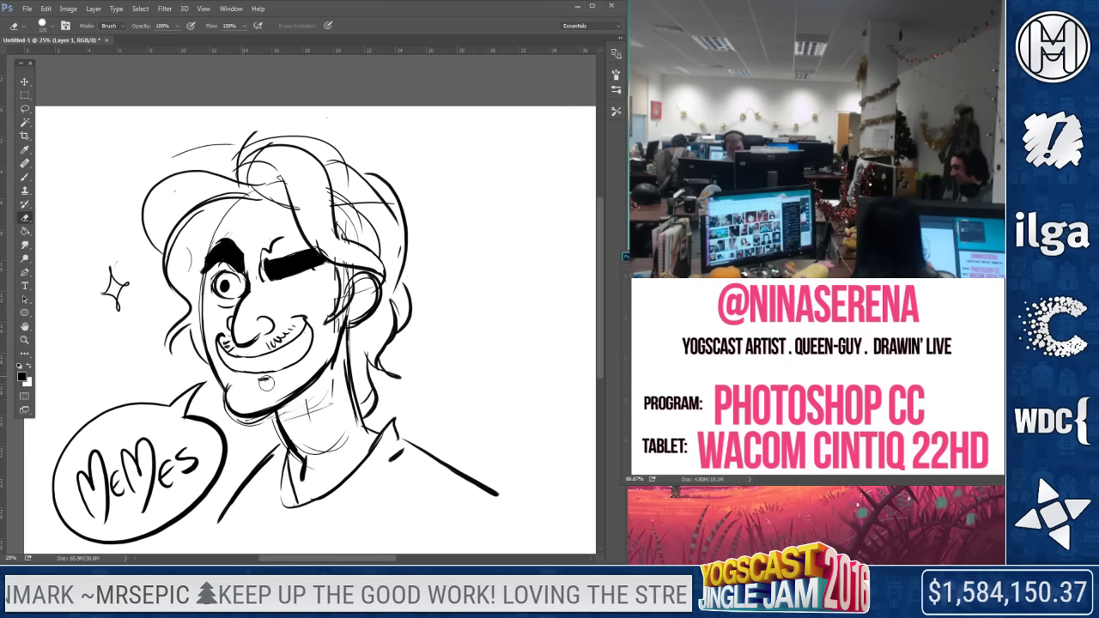
key("b")
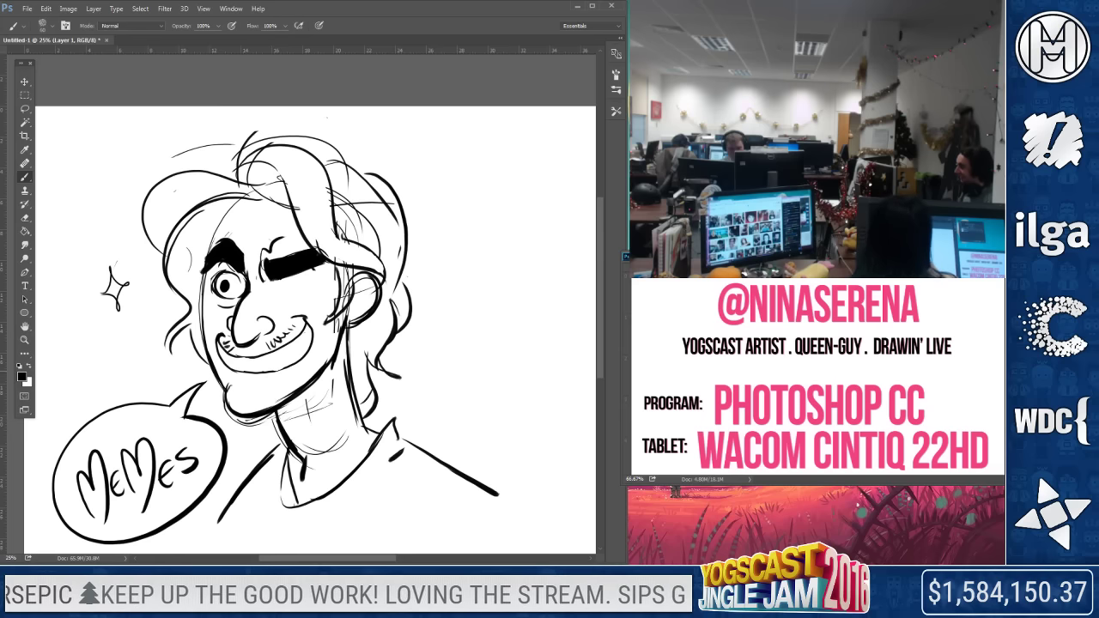
left_click_drag(225, 350, 307, 346)
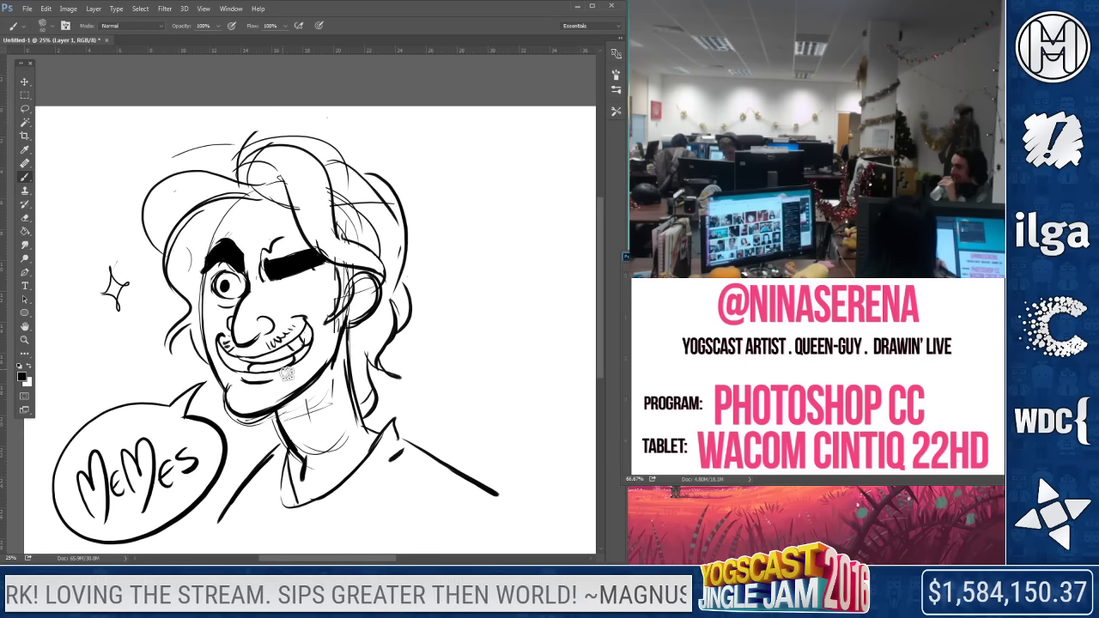
Erase the sketch lines across the neck and ink a bolder neck outline with throat creases and small chin stubble marks
key("e")
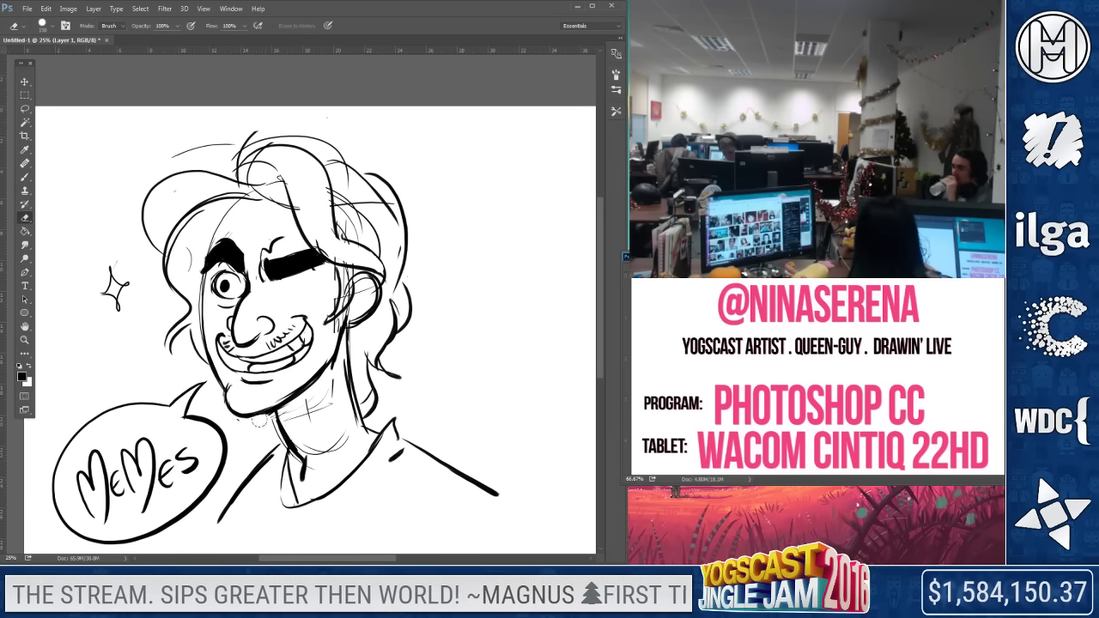
key("]")
mouse_move(327, 386)
left_mouse_down()
mouse_move(319, 454)
mouse_move(356, 414)
left_mouse_up()
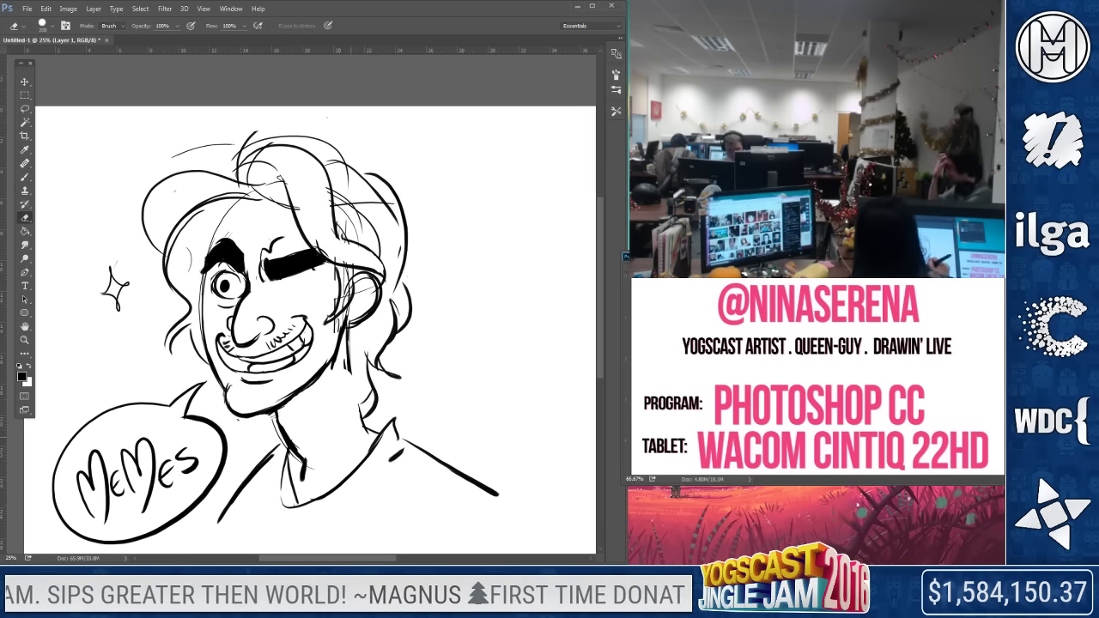
key("b")
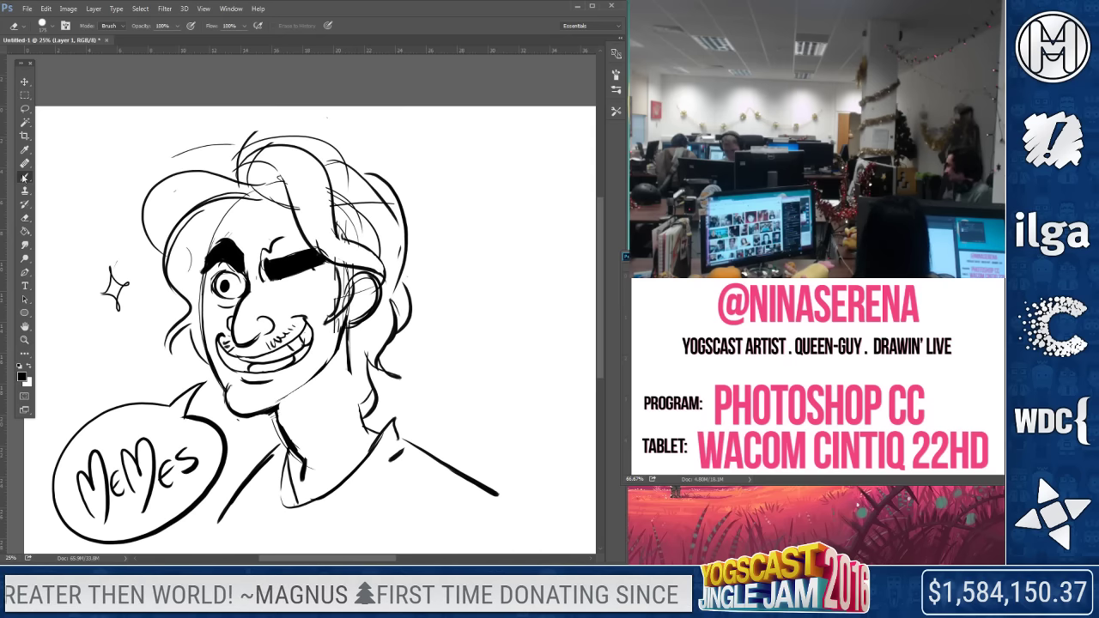
left_click_drag(346, 335, 368, 428)
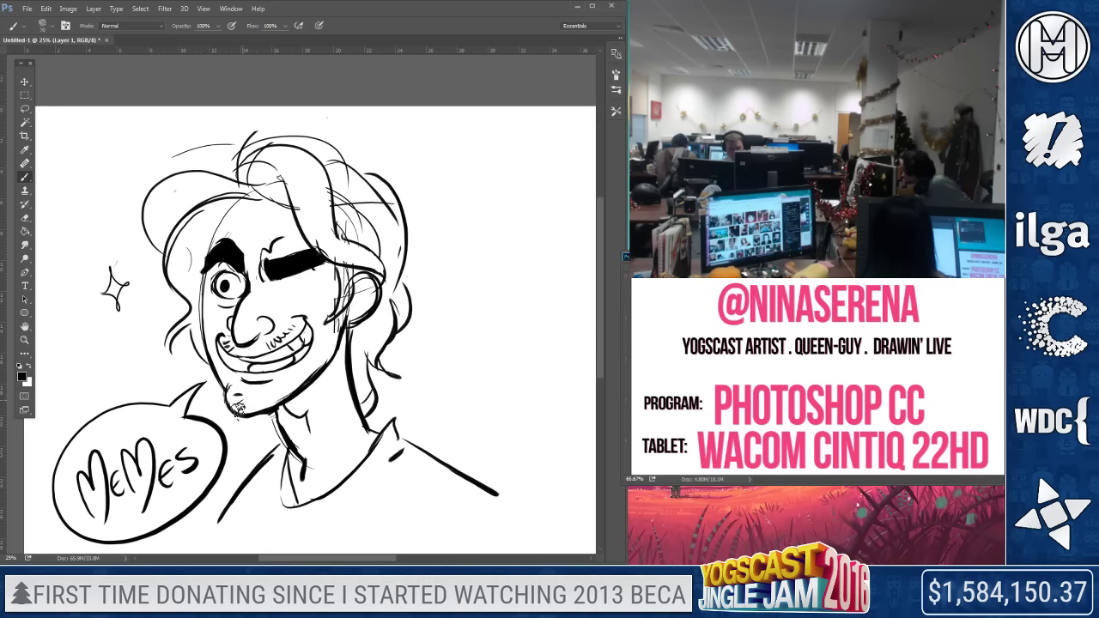
Clean up the face's left edge and ink a bold contour from the hairline down past the eyebrow
left_click(28, 219)
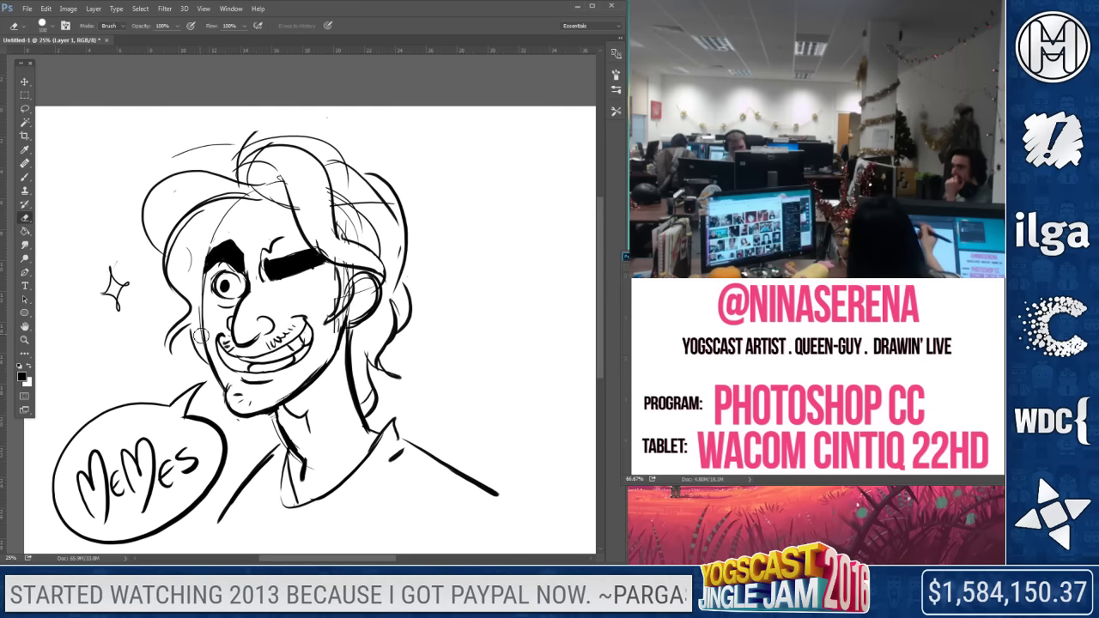
key("b")
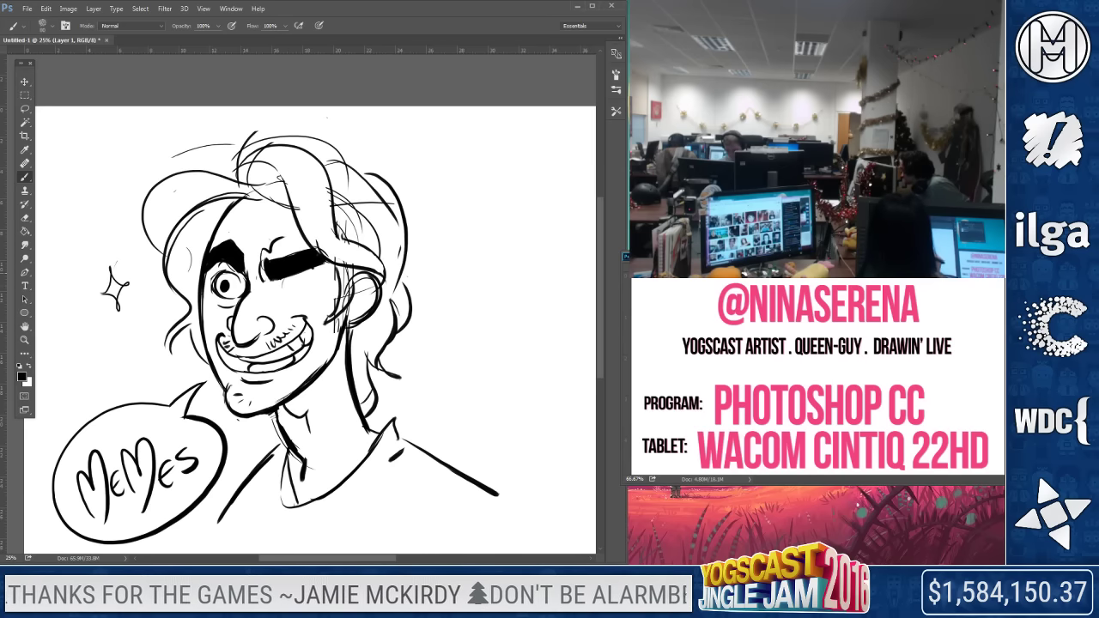
left_click_drag(312, 273, 301, 294)
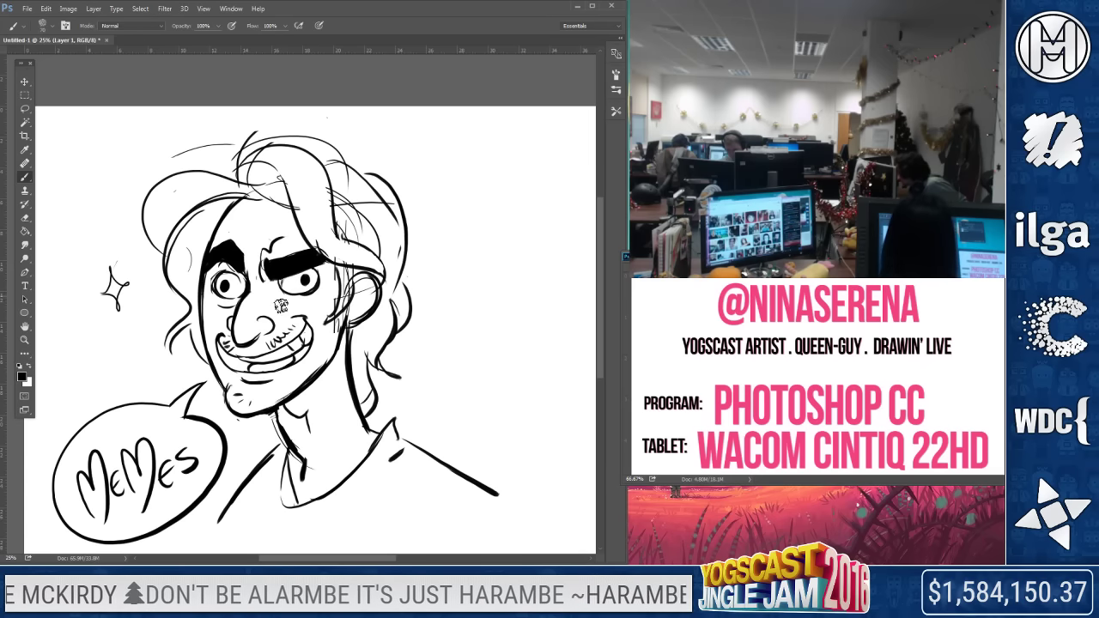
key("ctrl+z")
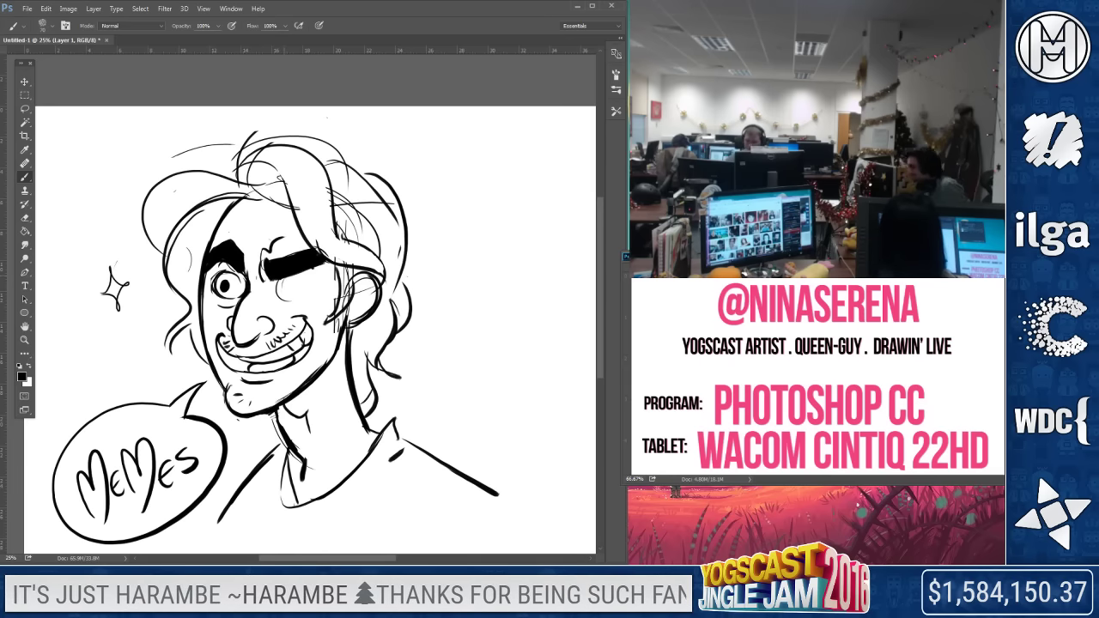
key("ctrl+z")
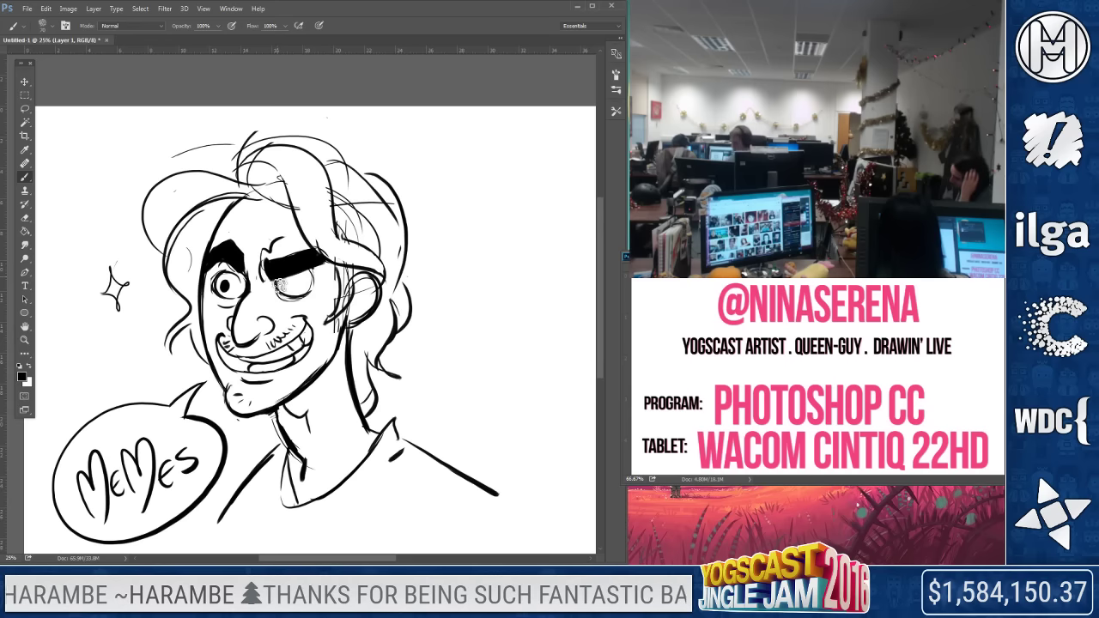
left_click_drag(290, 281, 295, 283)
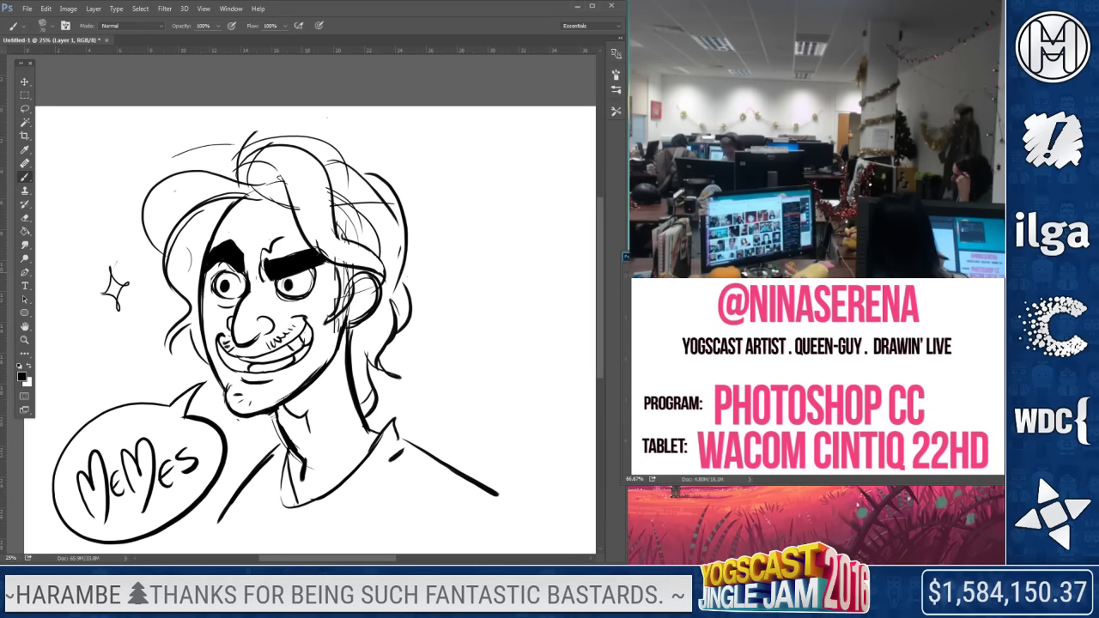
key("e")
key("ctrl+shift+z")
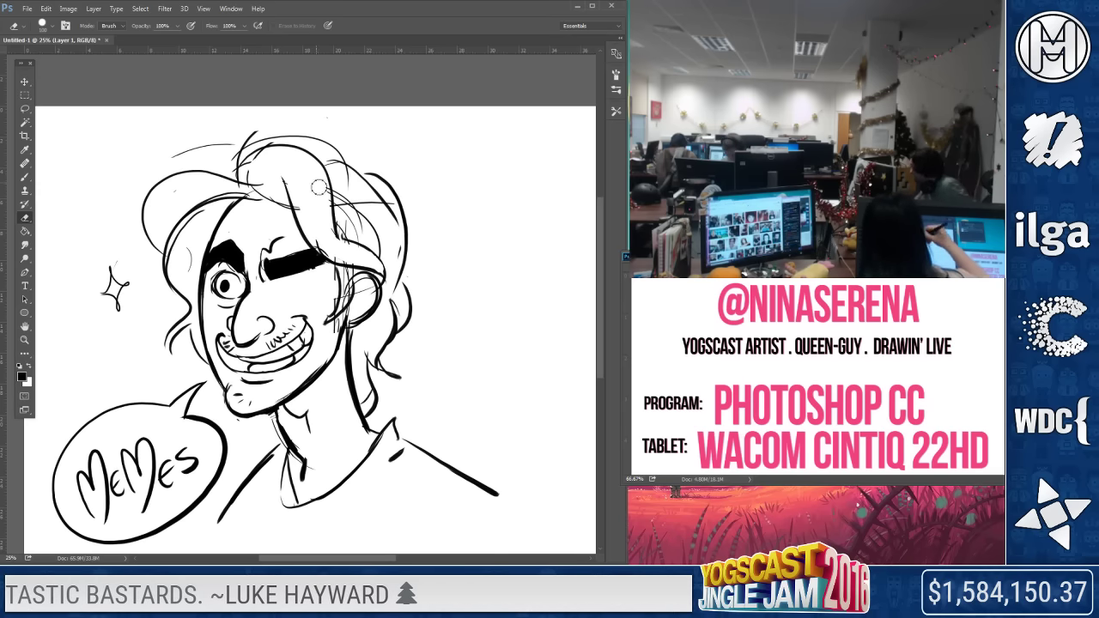
Erase leftover strands in the forelock and beside the ear, and draw a pointed sideburn with stubble along the jaw
left_click_drag(319, 187, 328, 252)
left_click_drag(343, 320, 340, 281)
left_click(24, 177)
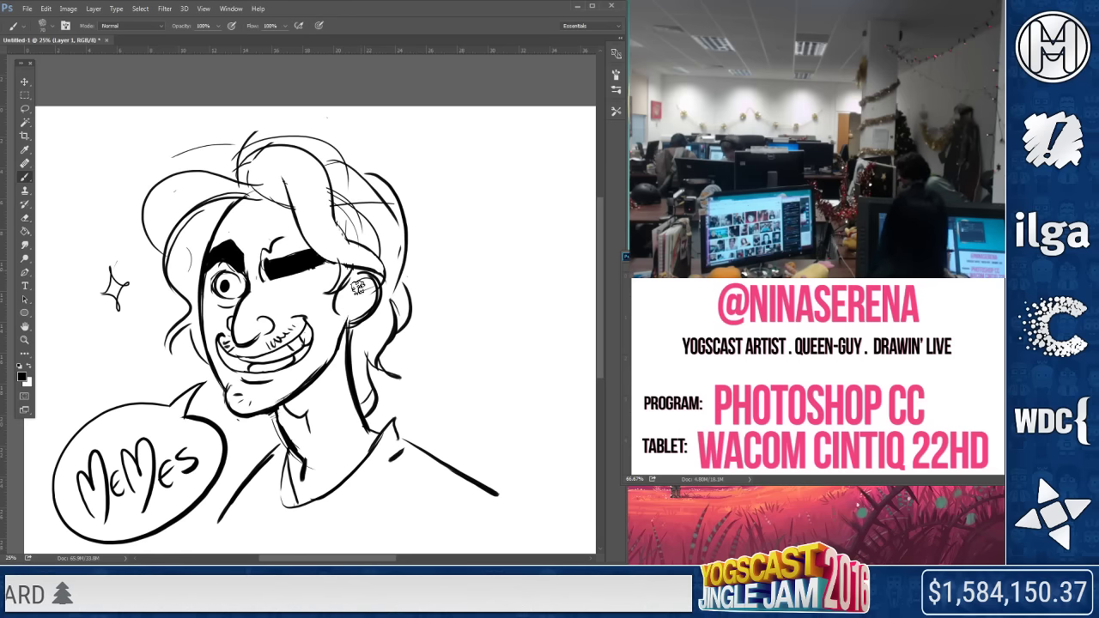
left_click_drag(334, 296, 331, 331)
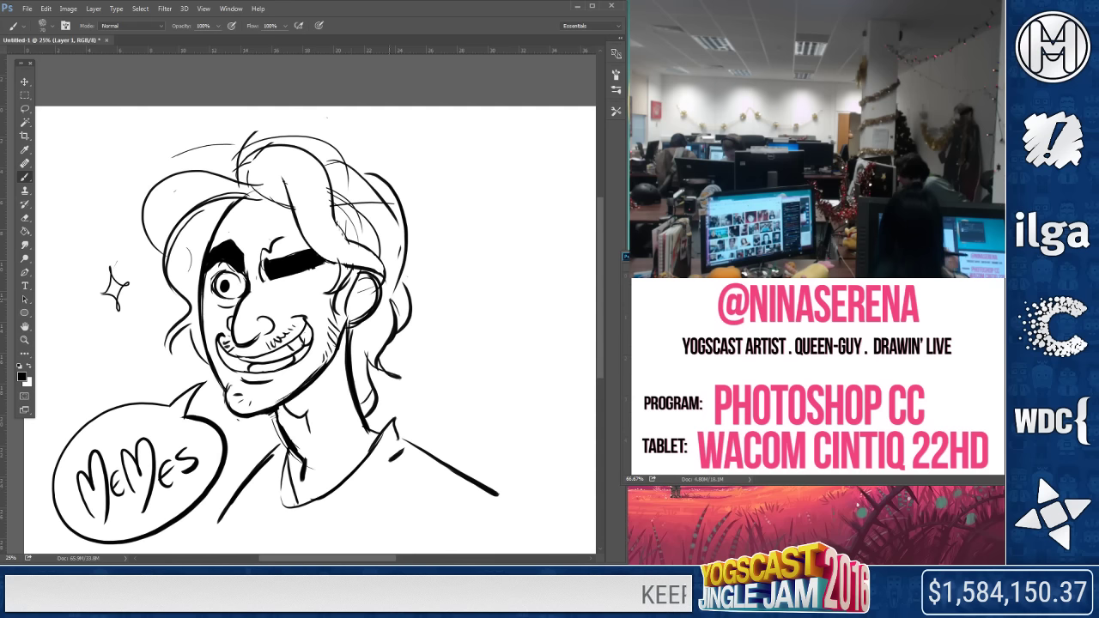
Erase the ear, draw hair locks in its place, and thicken the sweeping outline of the forelock
key("e")
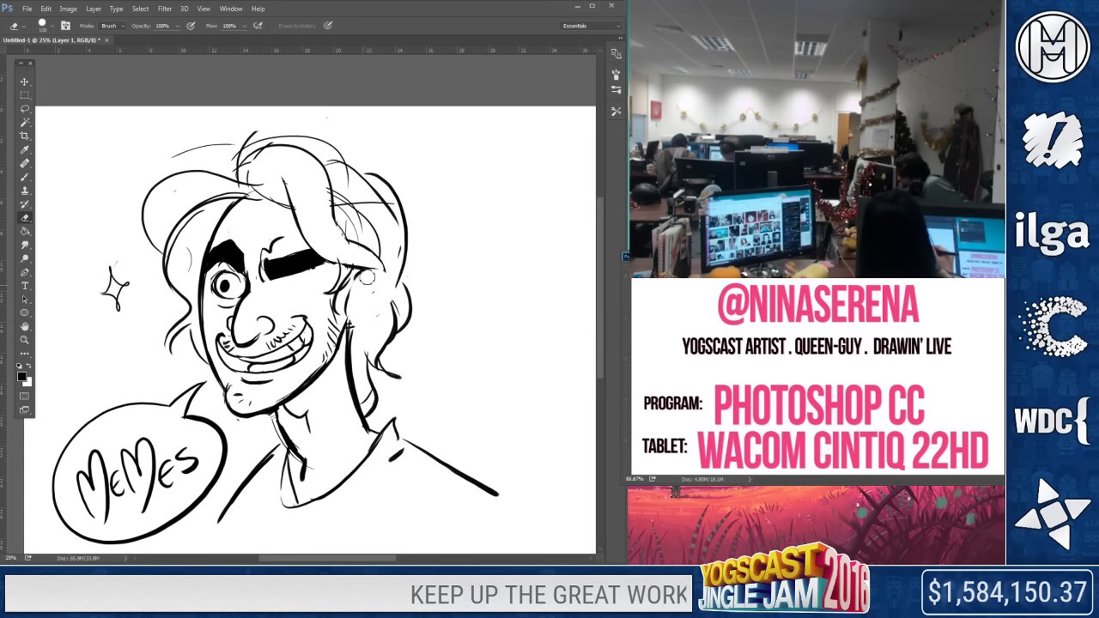
key("b")
mouse_move(368, 290)
left_mouse_down()
mouse_move(350, 342)
mouse_move(378, 321)
left_mouse_up()
left_click_drag(394, 268, 387, 305)
left_click_drag(336, 243, 381, 262)
mouse_move(328, 189)
left_mouse_down()
mouse_move(355, 244)
mouse_move(343, 233)
left_mouse_up()
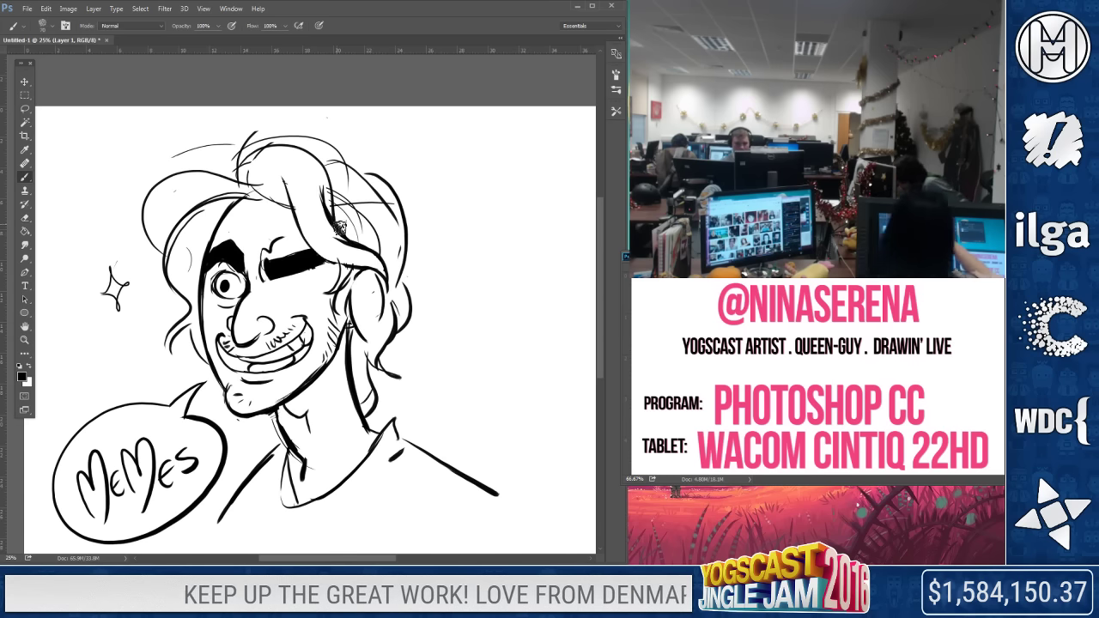
Ink bold outlines over the crown and back of the hair, and letter the character's name above the sparkle
mouse_move(240, 170)
left_mouse_down()
mouse_move(292, 137)
mouse_move(383, 167)
mouse_move(414, 225)
left_mouse_up()
left_click_drag(412, 182, 404, 263)
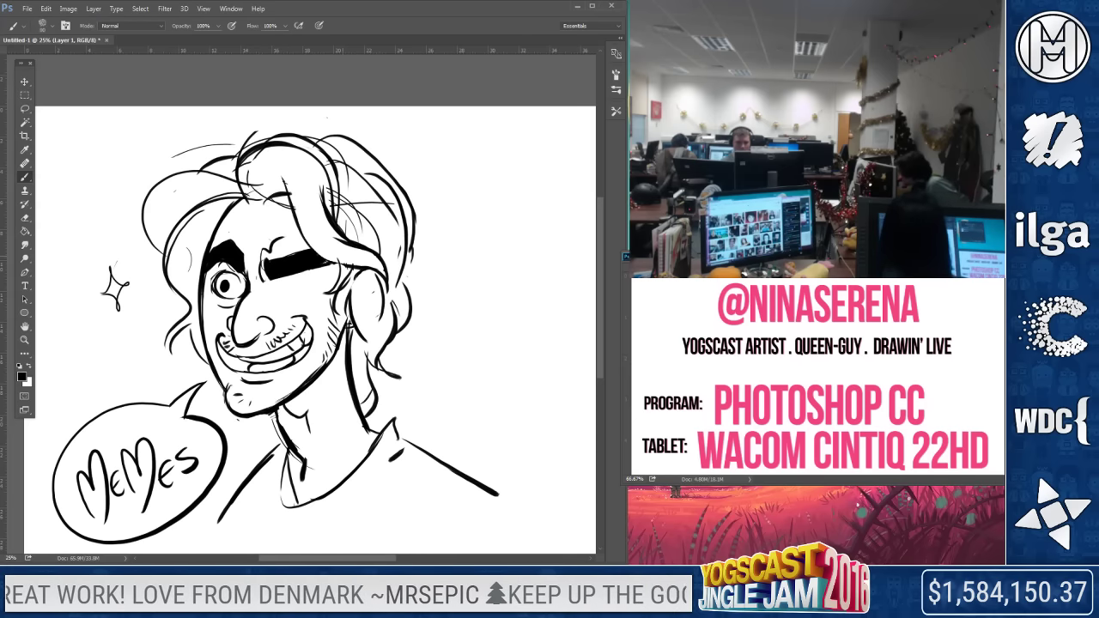
mouse_move(60, 147)
left_mouse_down()
mouse_move(55, 206)
mouse_move(122, 181)
left_mouse_up()
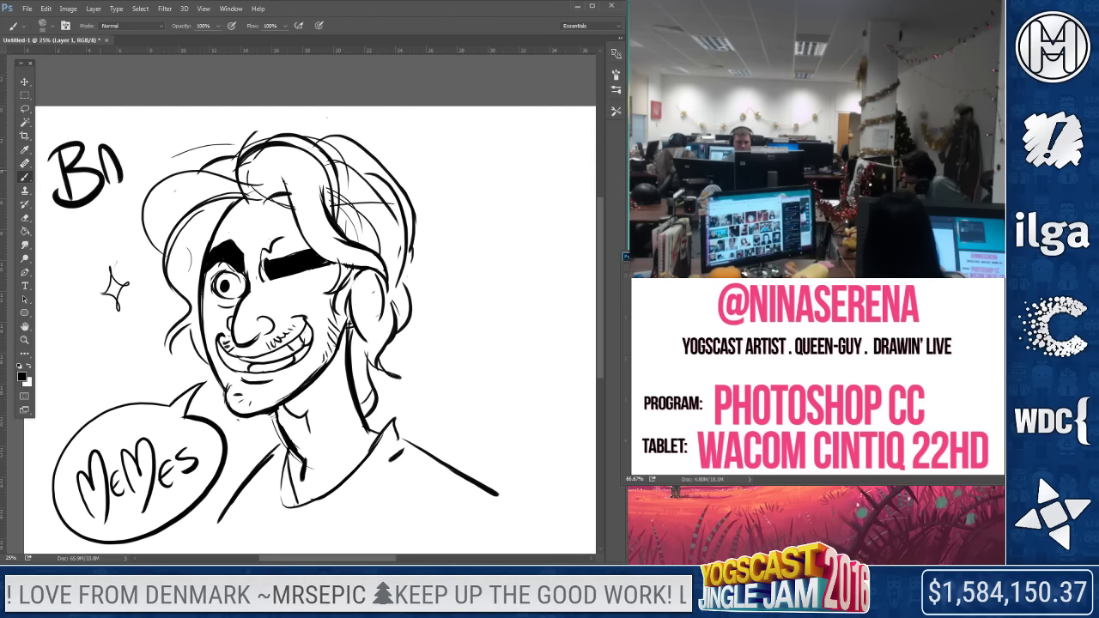
left_click_drag(122, 139, 142, 171)
mouse_move(146, 137)
left_mouse_down()
mouse_move(153, 165)
mouse_move(165, 160)
left_mouse_up()
mouse_move(170, 127)
left_mouse_down()
mouse_move(186, 137)
mouse_move(178, 163)
left_mouse_up()
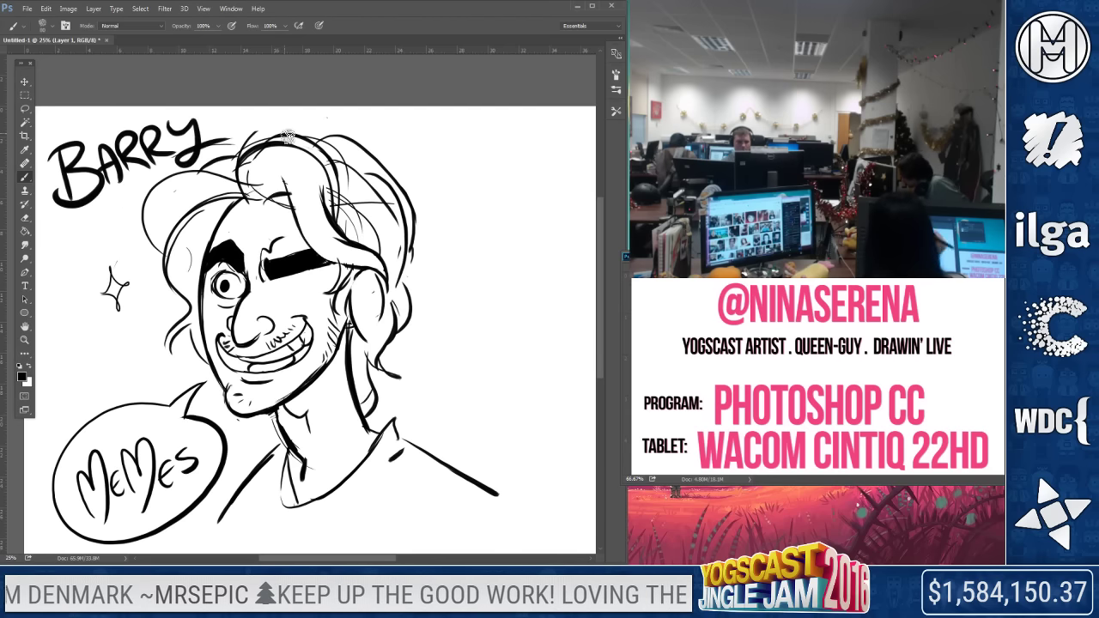
Try drawing an open eye beneath the thick straight eyebrow and clear it away
mouse_move(304, 272)
left_mouse_down()
mouse_move(323, 277)
mouse_move(296, 285)
left_mouse_up()
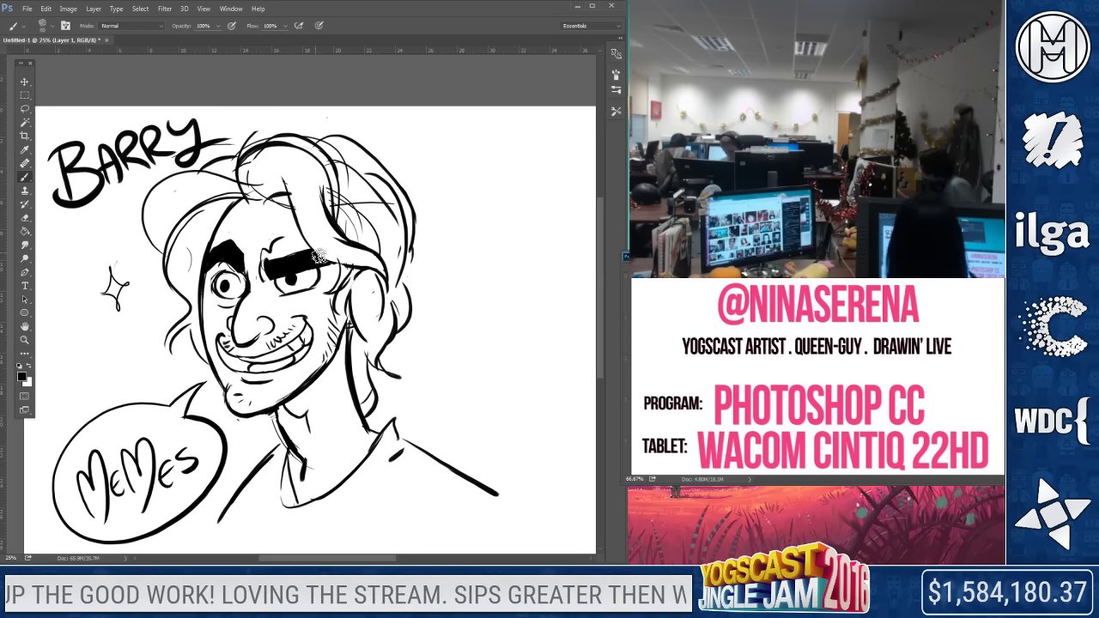
key("ctrl+alt+z")
key("ctrl+alt+z")
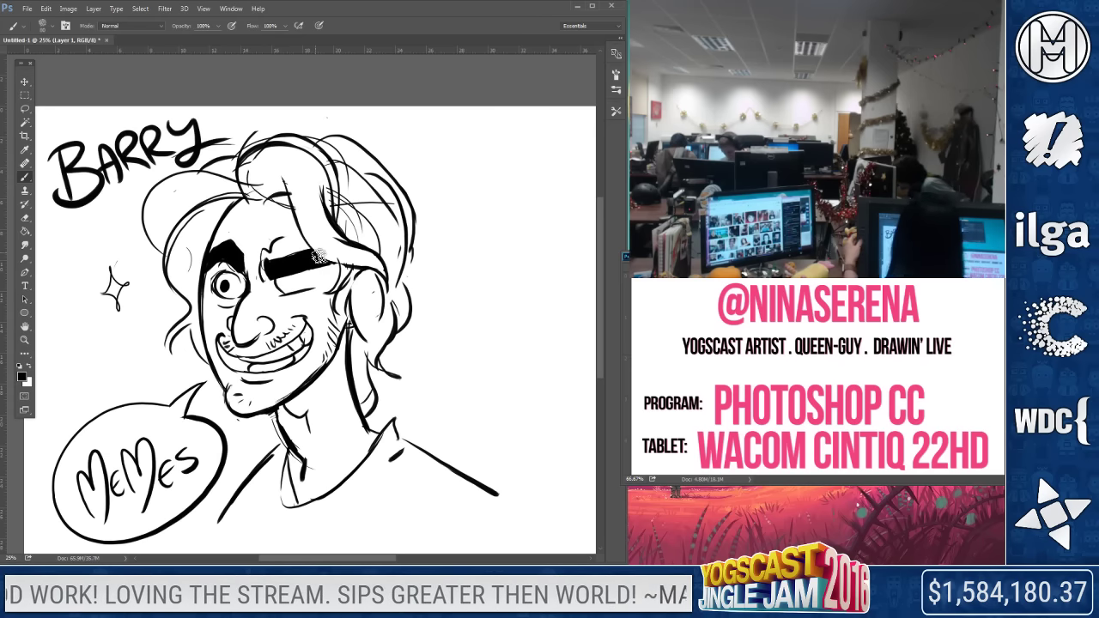
key("e")
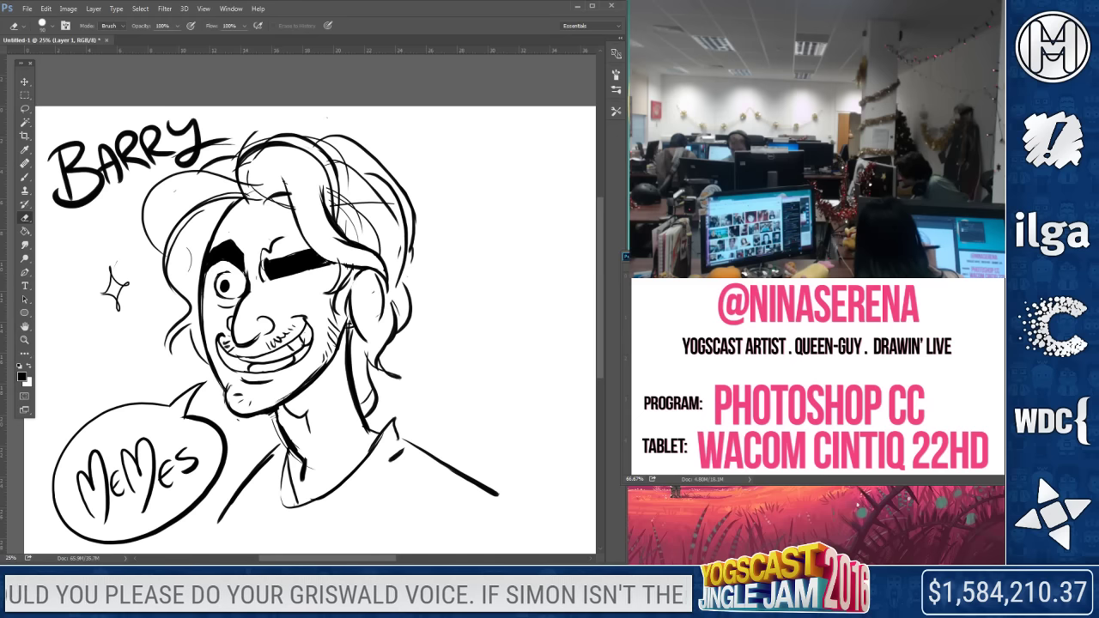
key("b")
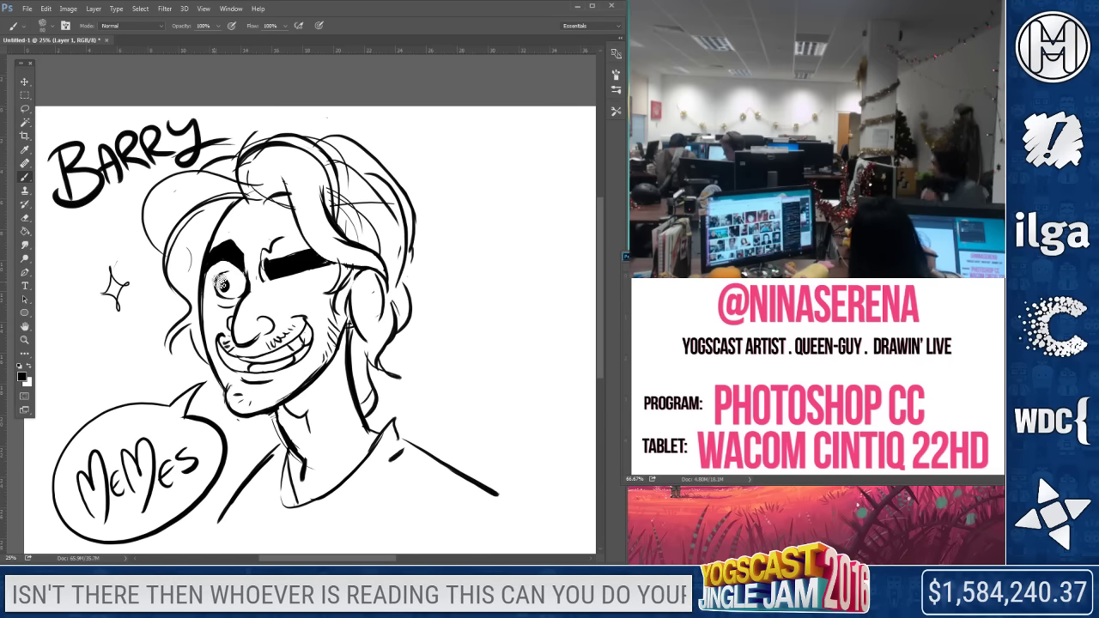
Redraw the open eye's pupil as a small ring and draw a matching ringed eye under the thick straight eyebrow
key("e")
mouse_move(222, 279)
left_mouse_down()
mouse_move(230, 304)
mouse_move(239, 273)
left_mouse_up()
key("b")
left_click_drag(239, 282, 245, 298)
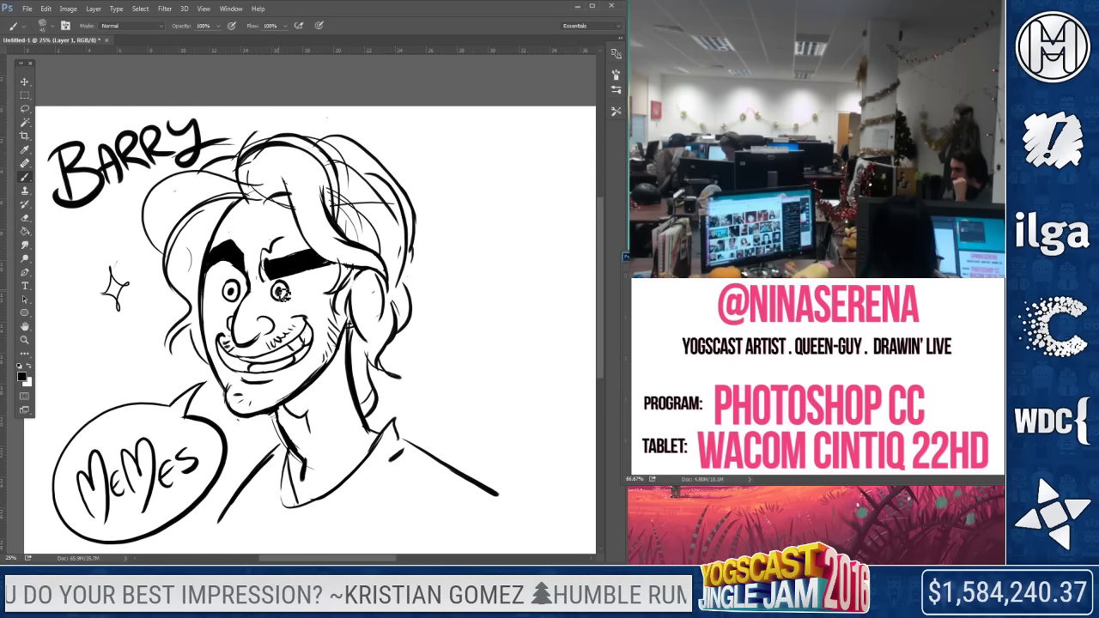
Erase the ringed pupils from both eyes
left_click(24, 219)
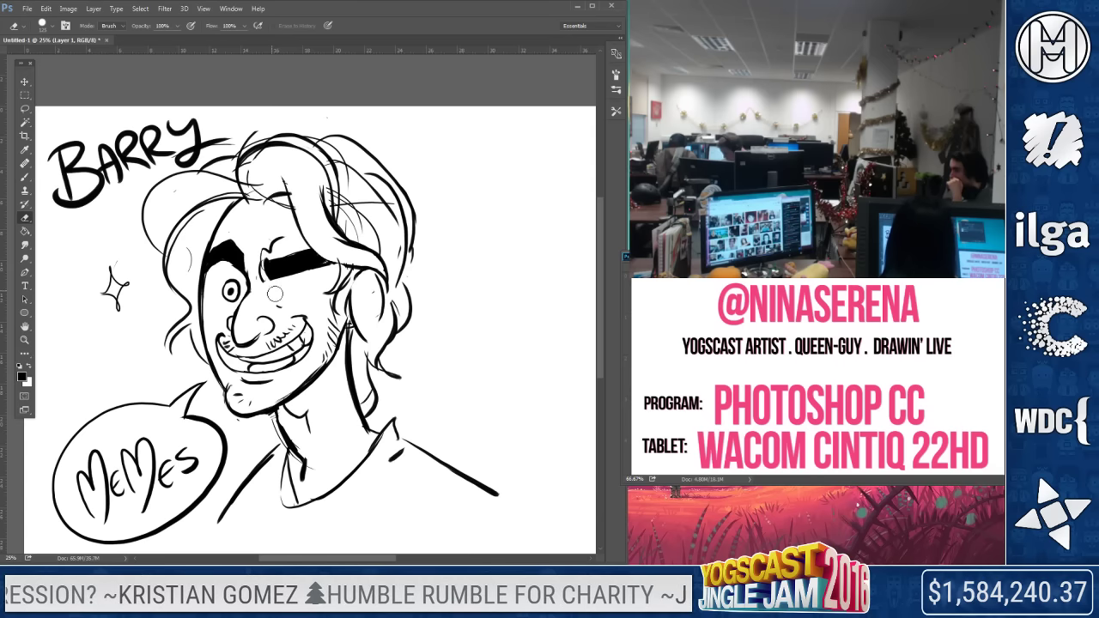
left_click_drag(230, 303, 232, 287)
left_click(24, 177)
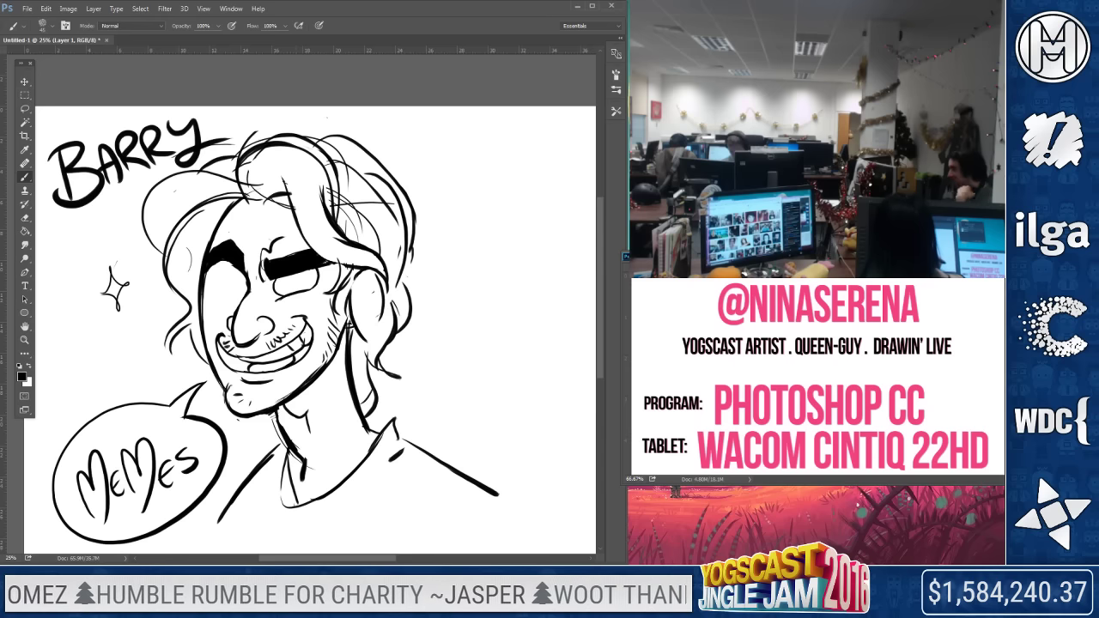
Try large solid black pupils in both eyes with a bigger brush, and undo them
key("bracketright")
key("bracketright")
left_click_drag(297, 290, 296, 287)
mouse_move(232, 269)
left_mouse_down()
mouse_move(218, 280)
mouse_move(235, 299)
mouse_move(243, 276)
left_mouse_up()
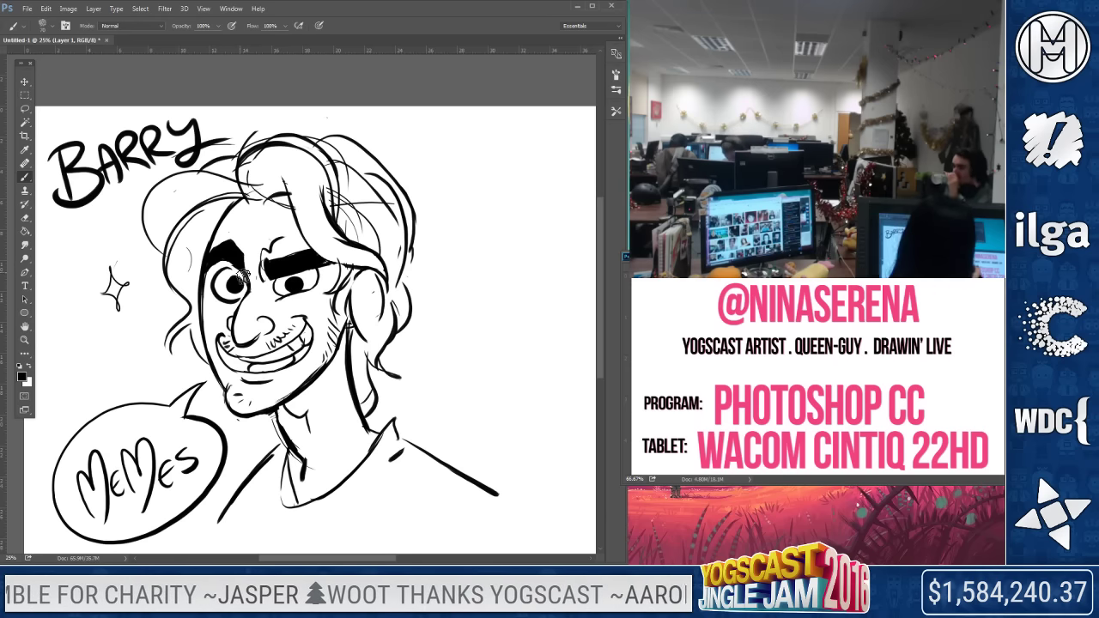
key("ctrl+alt+z")
key("ctrl+alt+z")
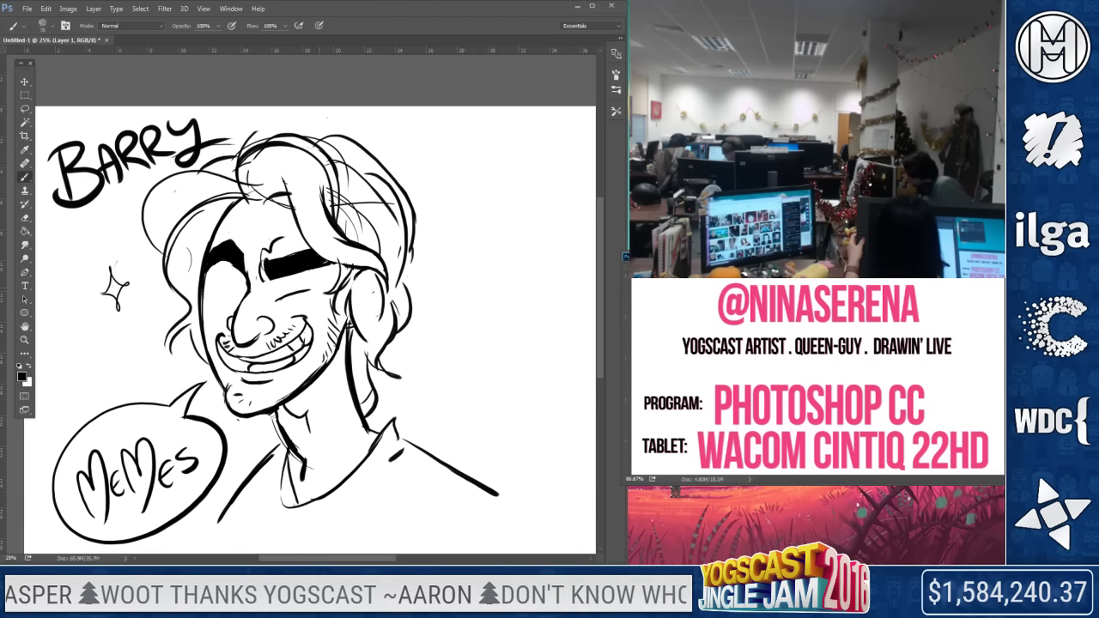
Draw a rounder eye outline beneath the thick straight eyebrow and add solid black pupils to both eyes
left_click_drag(280, 279, 311, 266)
key("ctrl+alt+z")
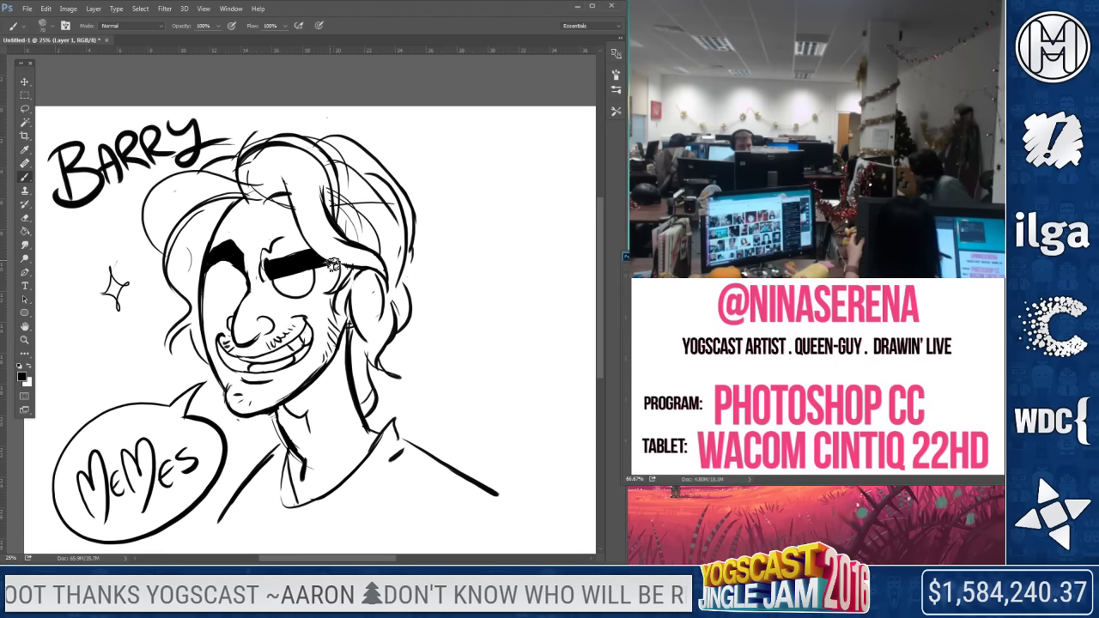
mouse_move(218, 275)
left_mouse_down()
mouse_move(246, 270)
mouse_move(235, 292)
mouse_move(300, 285)
left_mouse_up()
key("ctrl+alt+z")
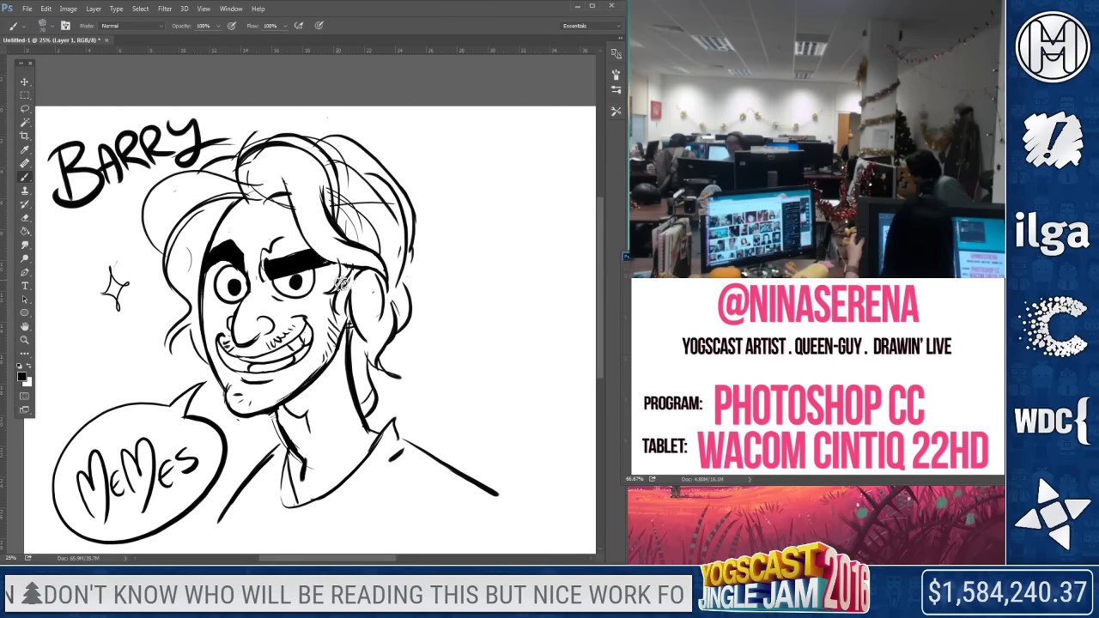
Thicken the curled hair lock beside the face's outer cheek and touch up the stubble beside the grin
left_click(25, 217)
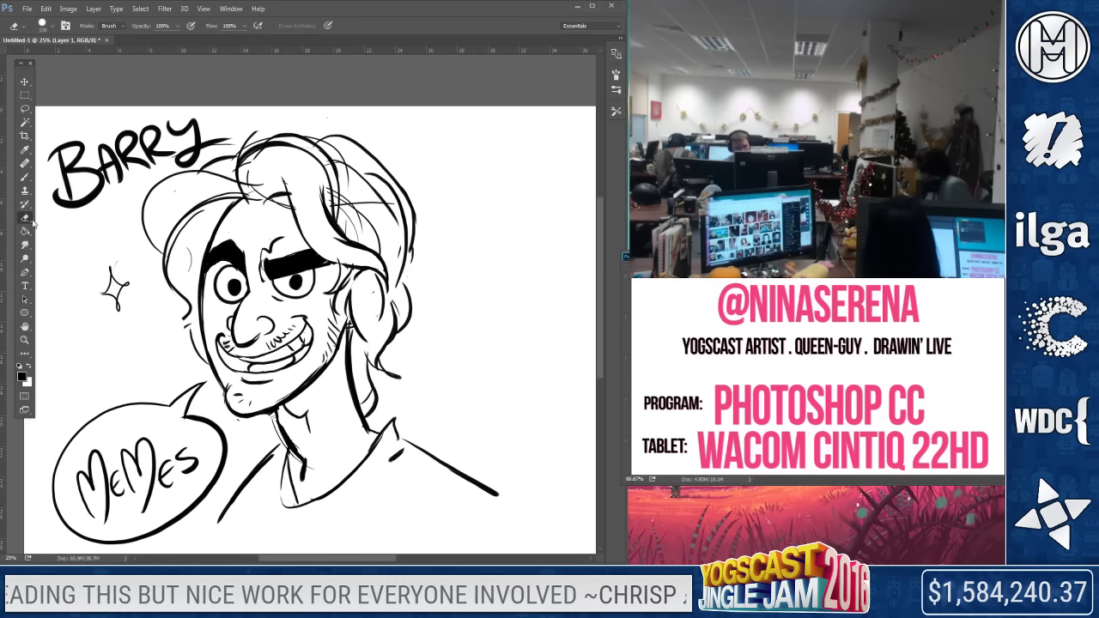
key("b")
left_click_drag(187, 303, 169, 354)
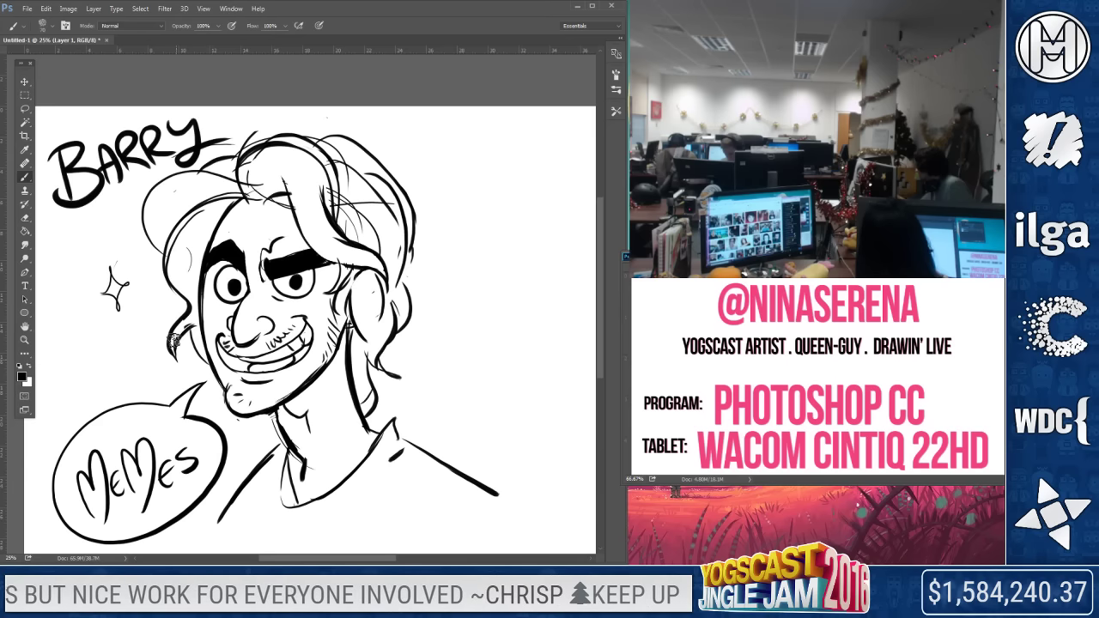
key("e")
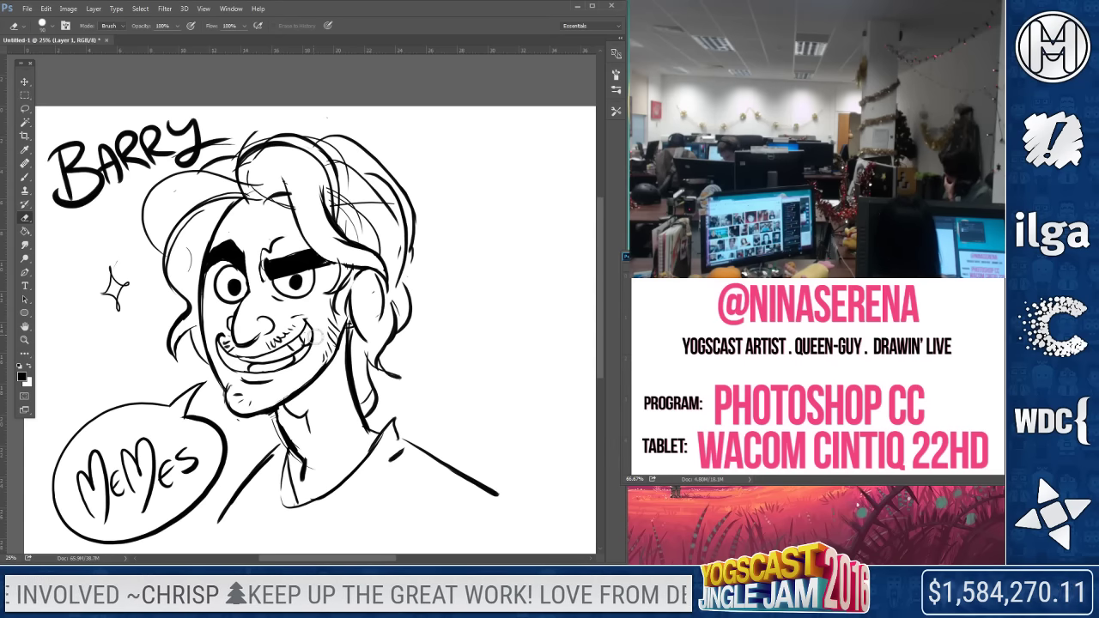
key("b")
left_click_drag(331, 328, 340, 335)
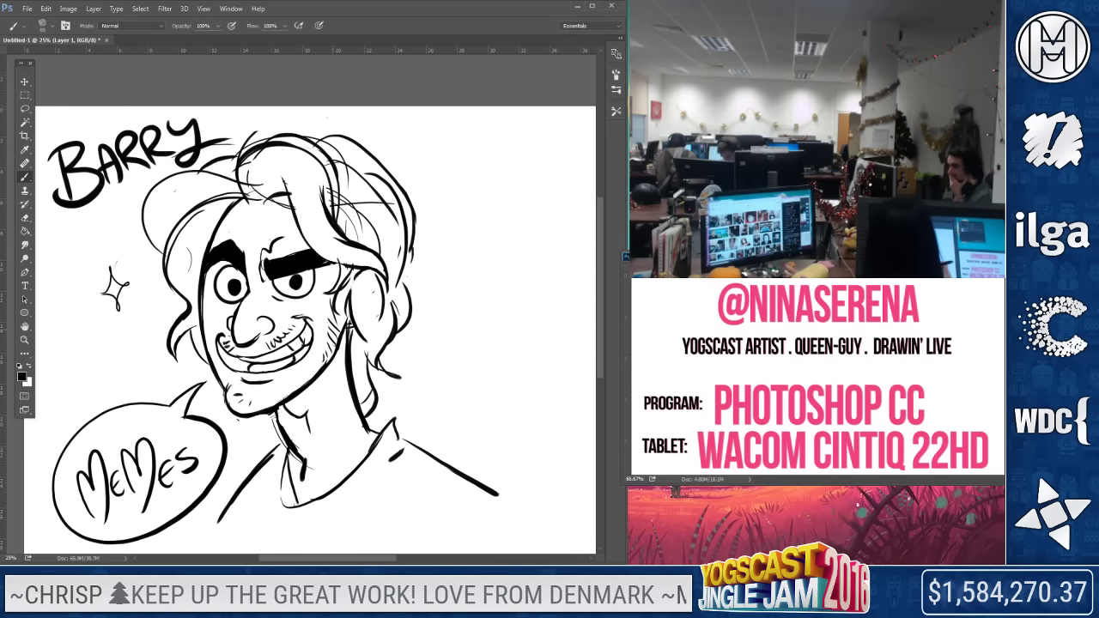
Erase the slanting shoulder line beside the speech bubble
left_click_drag(451, 388, 497, 357)
key("e")
left_click_drag(292, 444, 264, 486)
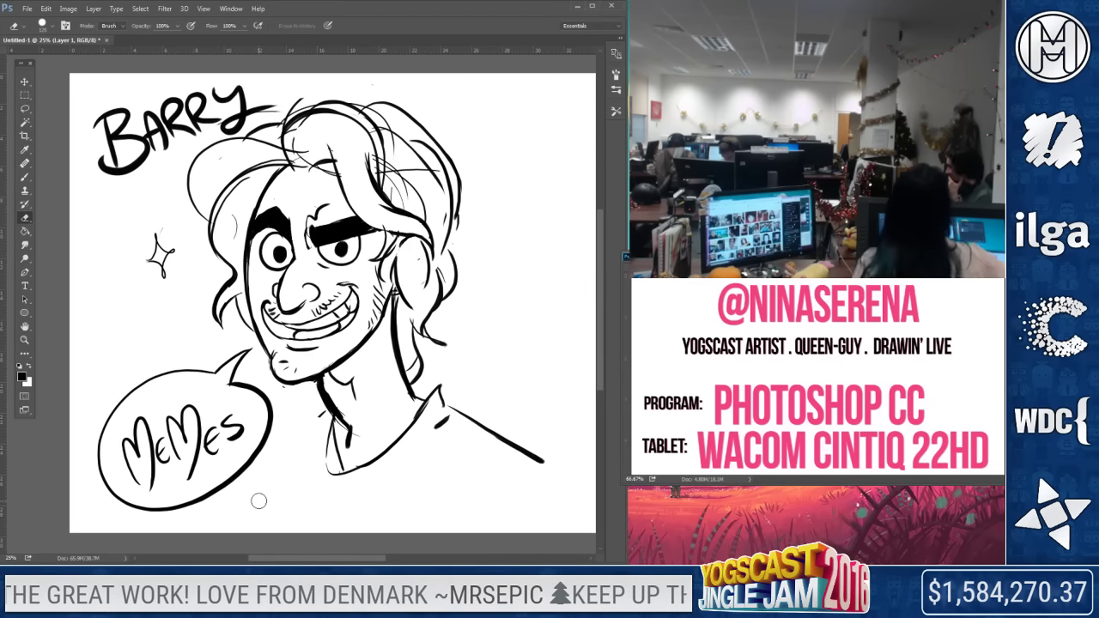
key("b")
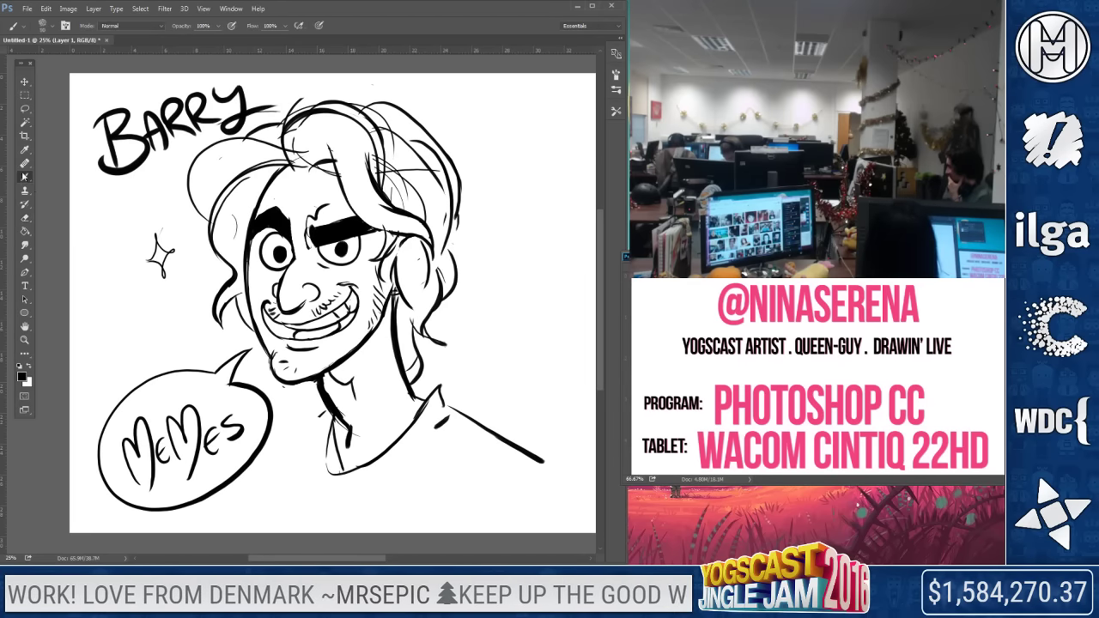
Ink both shoulders, the shirt sleeve and the arm lines, and trim their lower ends above the canvas edge
left_click_drag(327, 410, 275, 451)
left_click_drag(541, 464, 580, 518)
left_click_drag(476, 533, 518, 469)
left_click_drag(230, 494, 229, 531)
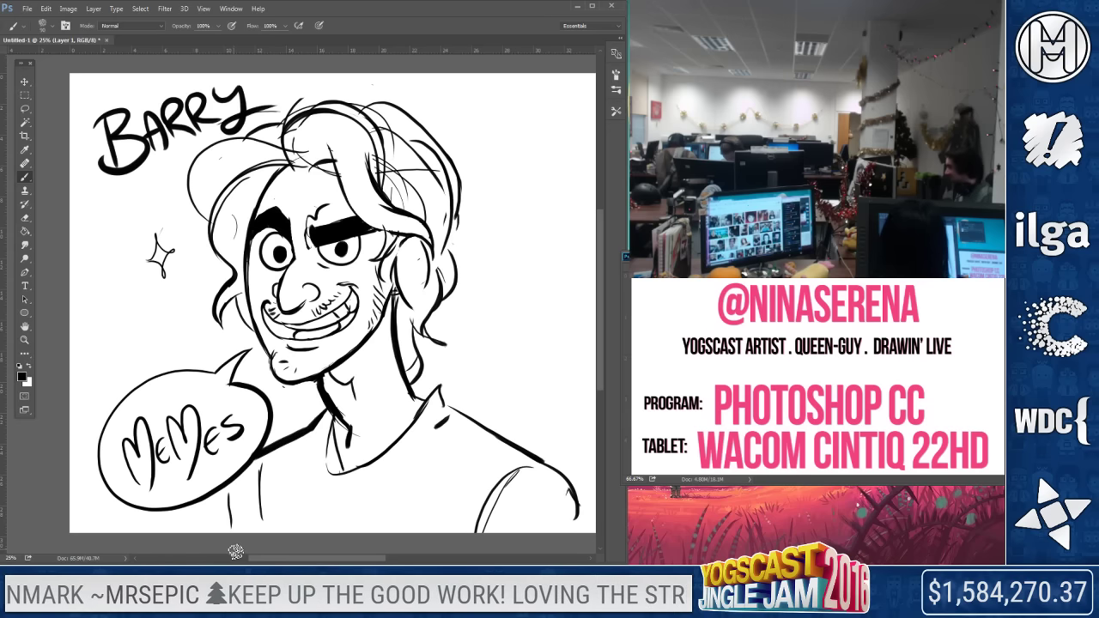
key("e")
left_click_drag(505, 520, 223, 525)
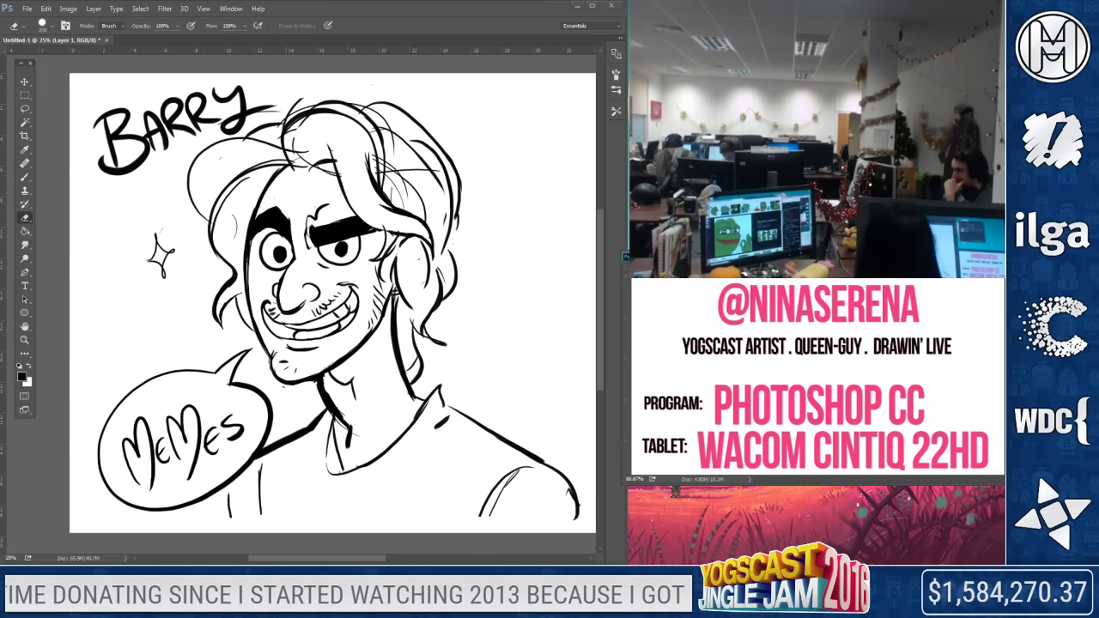
Flip the canvas horizontally to view the whole drawing mirrored
left_click(25, 177)
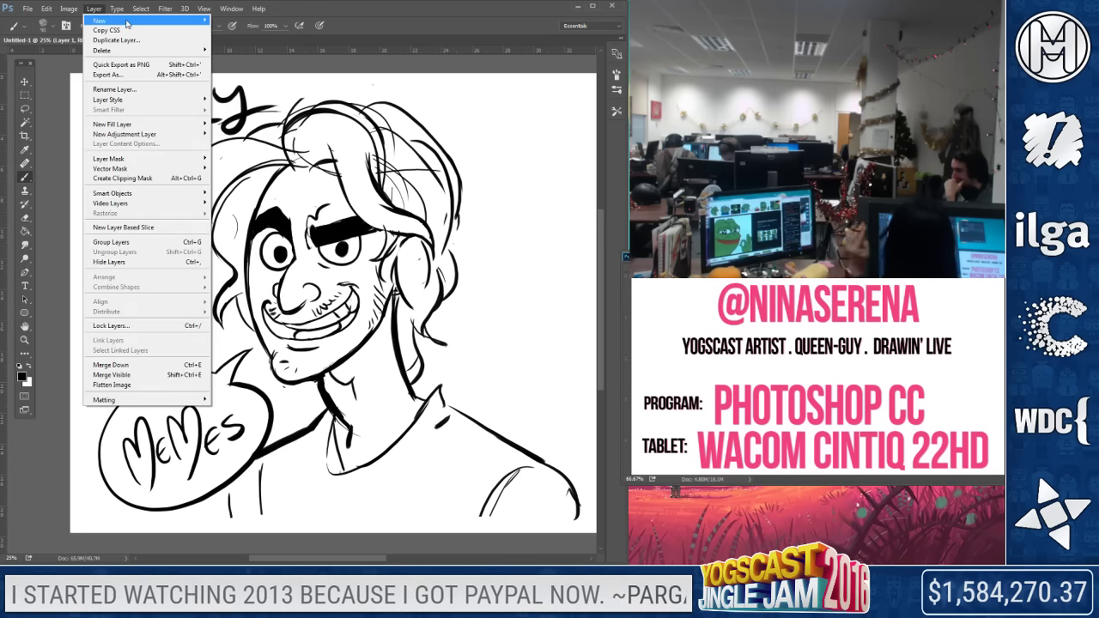
mouse_move(69, 8)
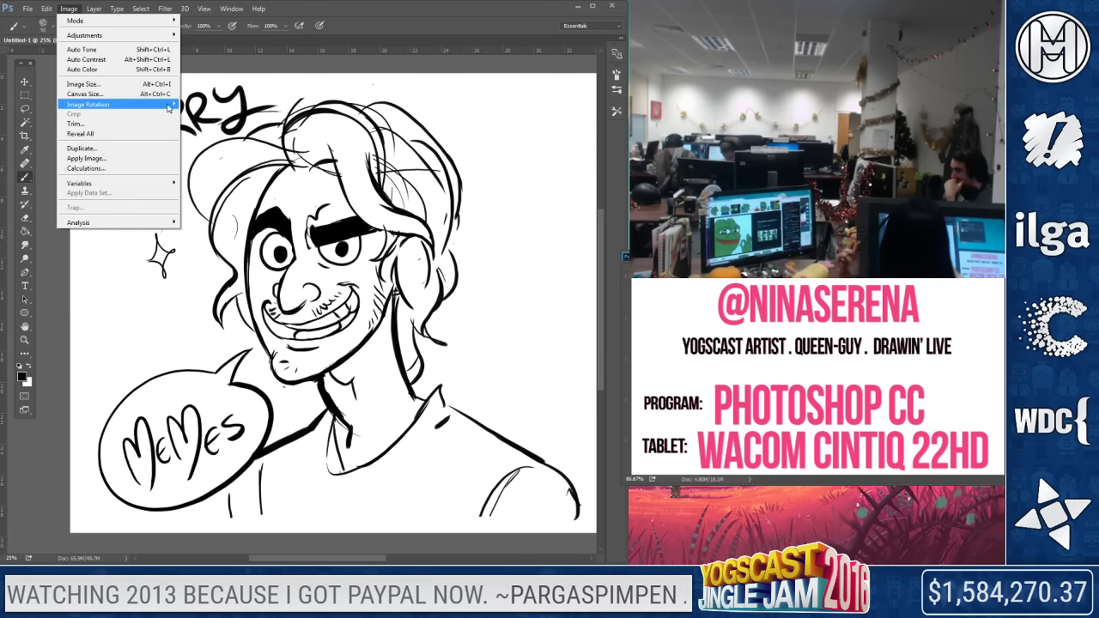
mouse_move(169, 104)
left_click(249, 152)
mouse_move(434, 350)
left_mouse_down()
mouse_move(214, 378)
mouse_move(67, 344)
left_mouse_up()
left_click(25, 340)
left_click(55, 26)
left_click(119, 174)
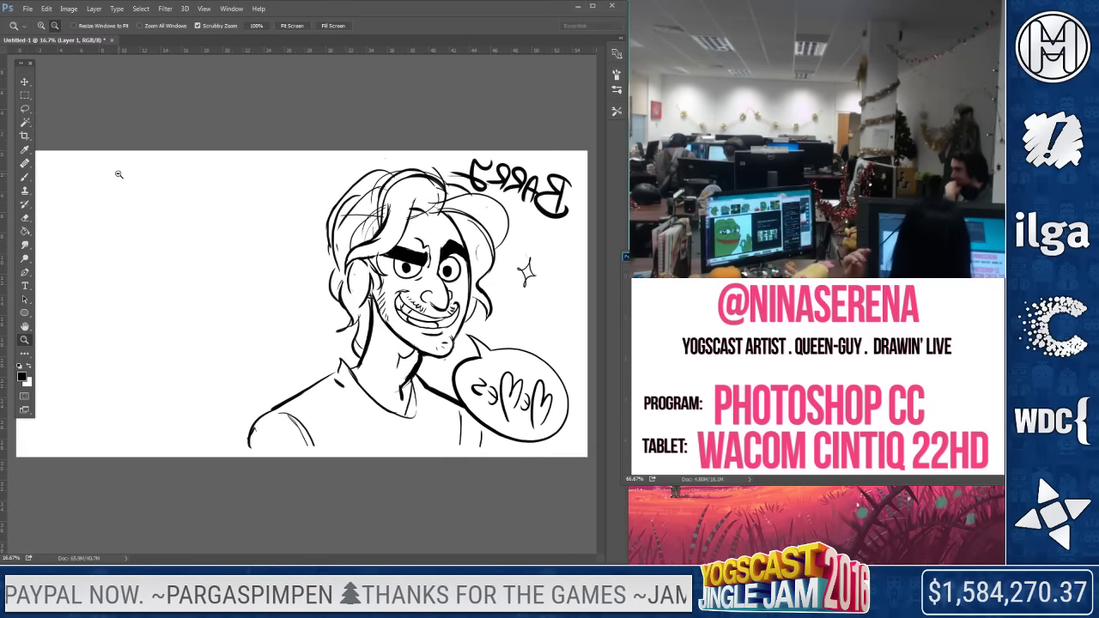
Erase the sketchy crown, the back of the hair and the upper forelock
key("e")
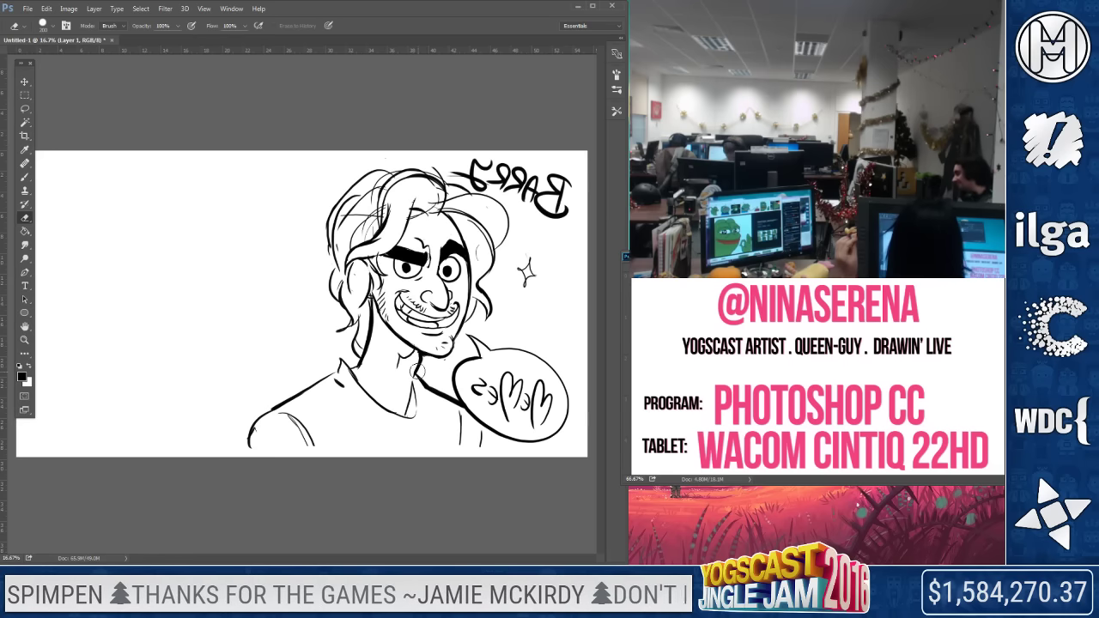
key("b")
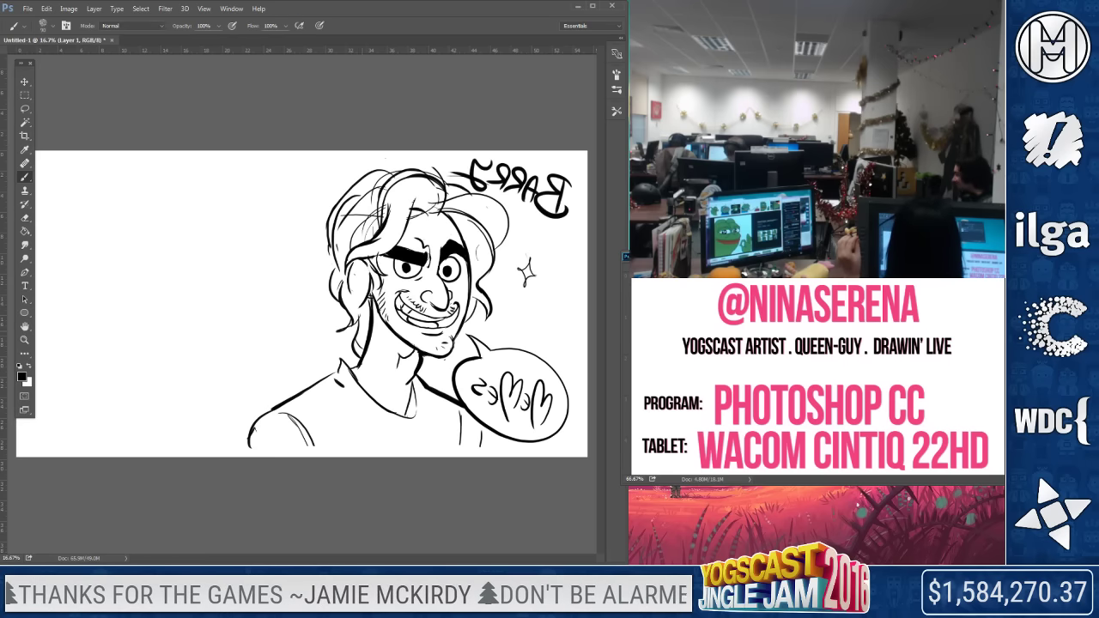
key("e")
mouse_move(354, 240)
left_mouse_down()
mouse_move(402, 182)
mouse_move(354, 213)
mouse_move(364, 188)
left_mouse_up()
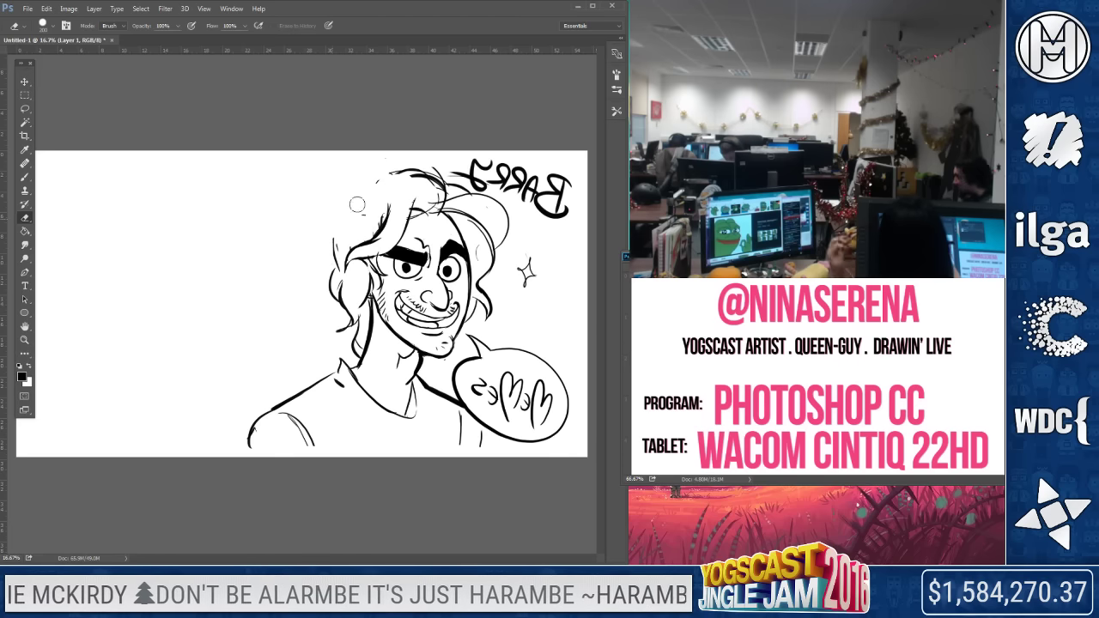
left_click(24, 177)
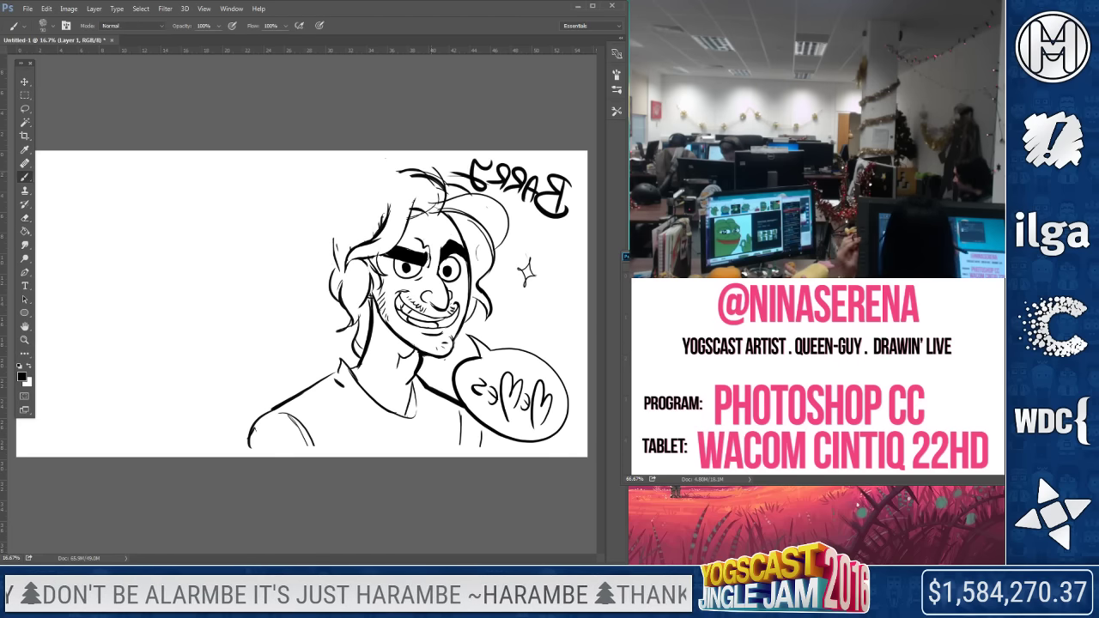
mouse_move(415, 172)
left_mouse_down()
mouse_move(355, 212)
mouse_move(315, 214)
mouse_move(335, 257)
mouse_move(360, 202)
mouse_move(403, 181)
mouse_move(432, 194)
left_mouse_up()
left_click(24, 219)
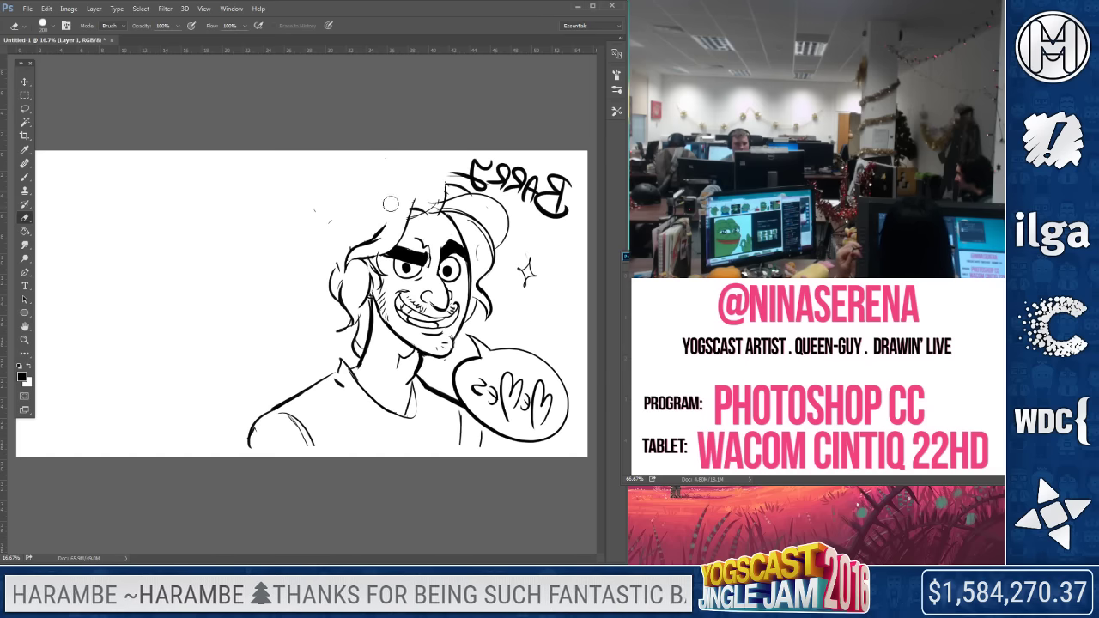
Redraw the rounded forelock and the strands sweeping from it back towards the ear
left_click(24, 176)
mouse_move(450, 181)
left_mouse_down()
mouse_move(394, 197)
mouse_move(404, 230)
mouse_move(378, 228)
left_mouse_up()
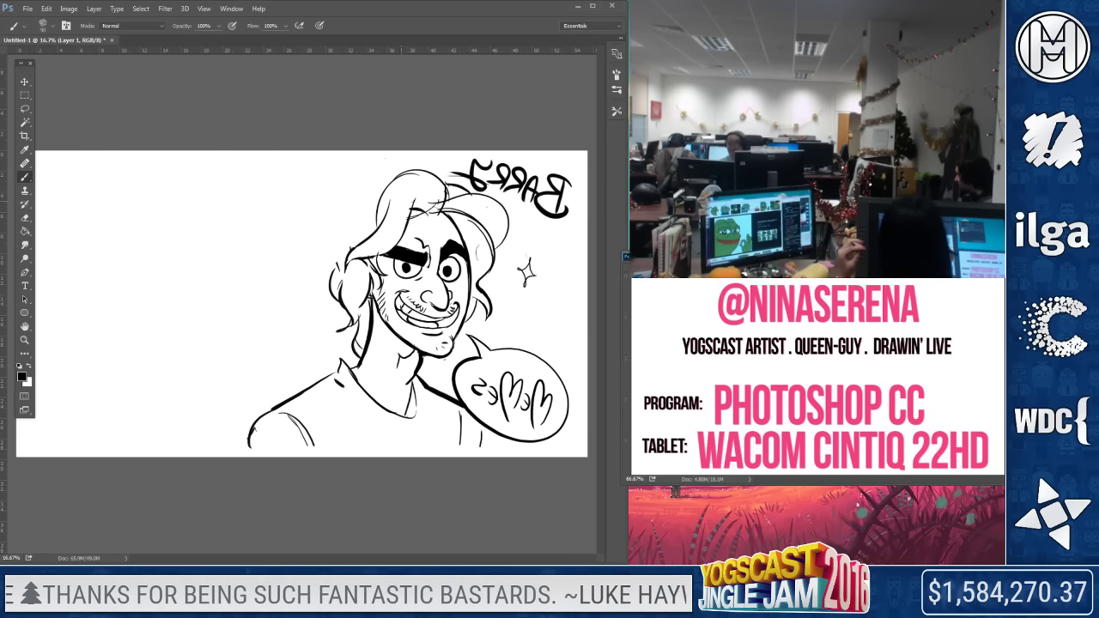
left_click_drag(416, 170, 363, 190)
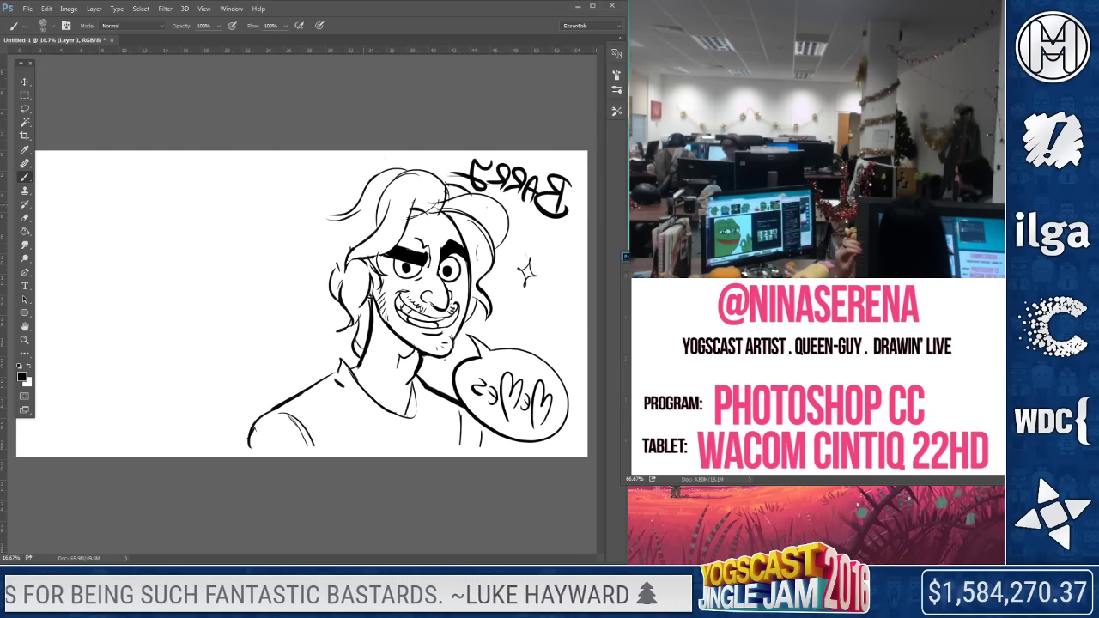
key("e")
left_click_drag(348, 221, 322, 268)
left_click(30, 177)
mouse_move(421, 201)
left_mouse_down()
mouse_move(354, 230)
mouse_move(359, 296)
left_mouse_up()
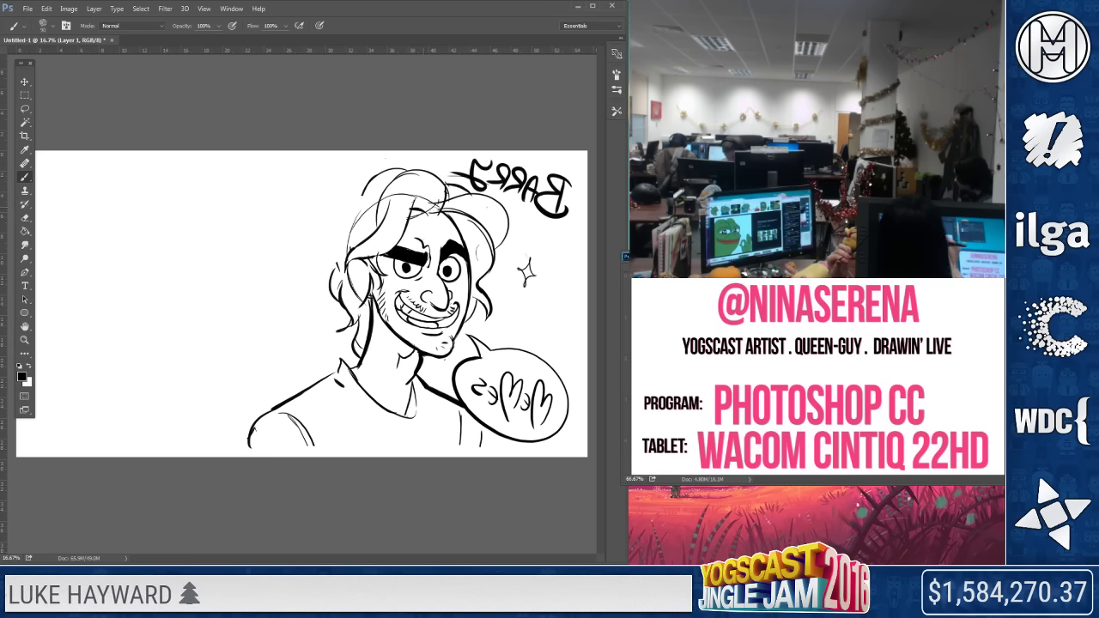
Ink the curled outline at the back of the hair and replace the sketchy strands beside the neck with clean pointed locks
left_click_drag(378, 170, 332, 196)
left_click_drag(321, 244, 339, 278)
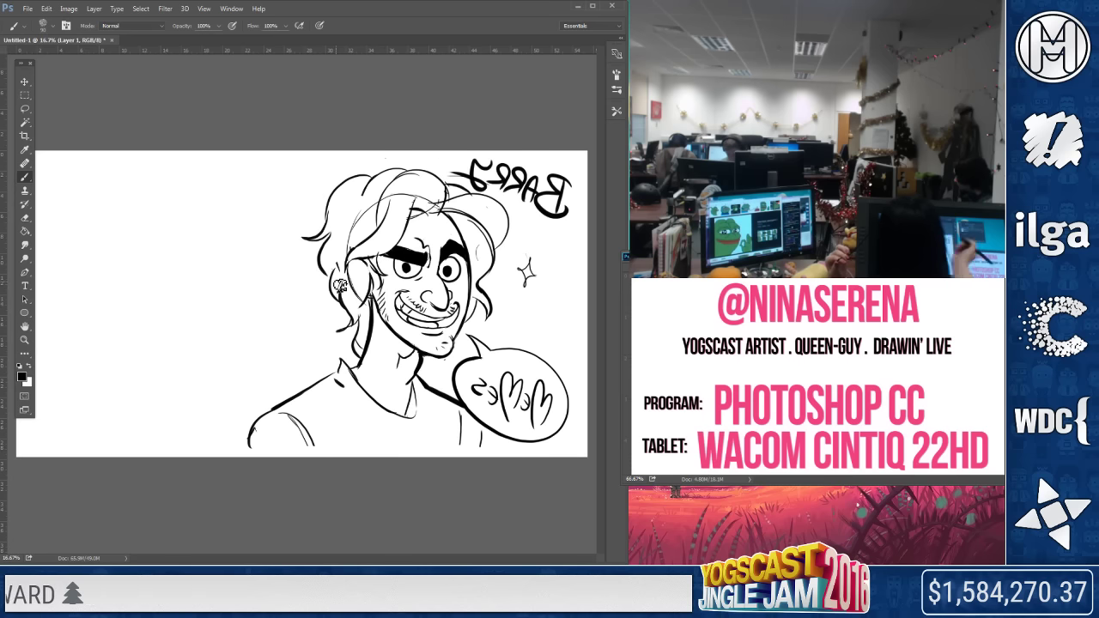
left_click(25, 219)
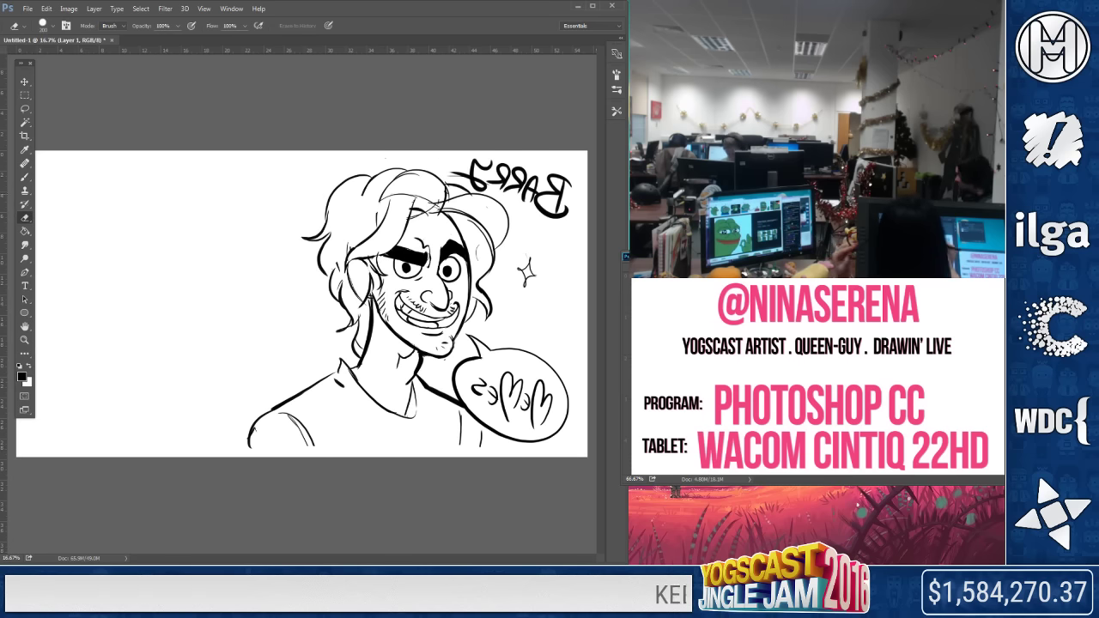
left_click_drag(337, 270, 344, 328)
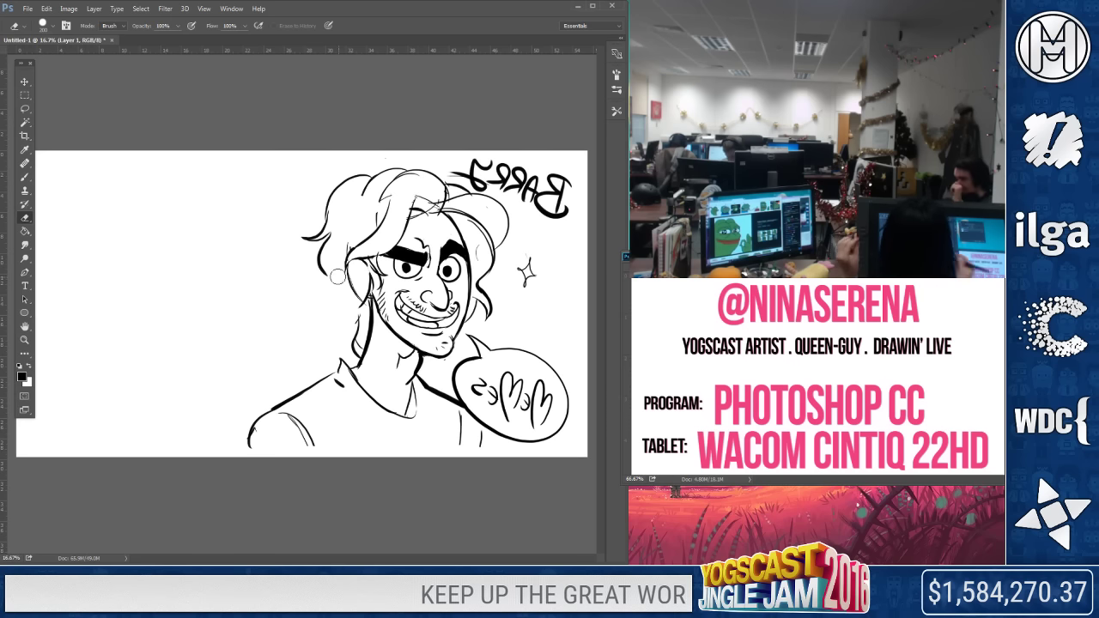
key("b")
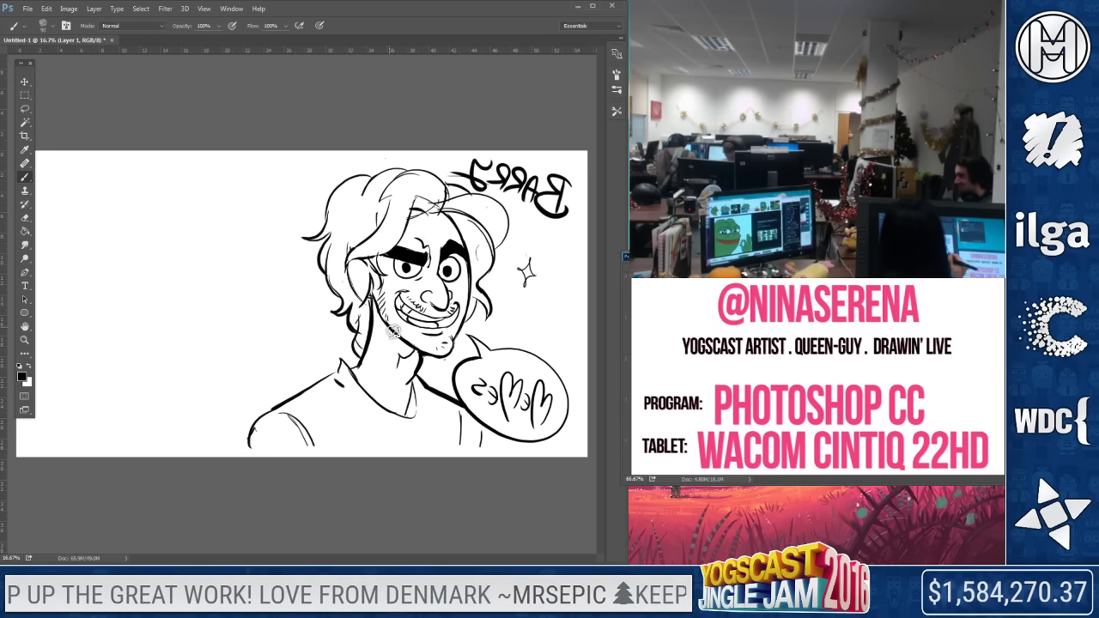
left_click(25, 219)
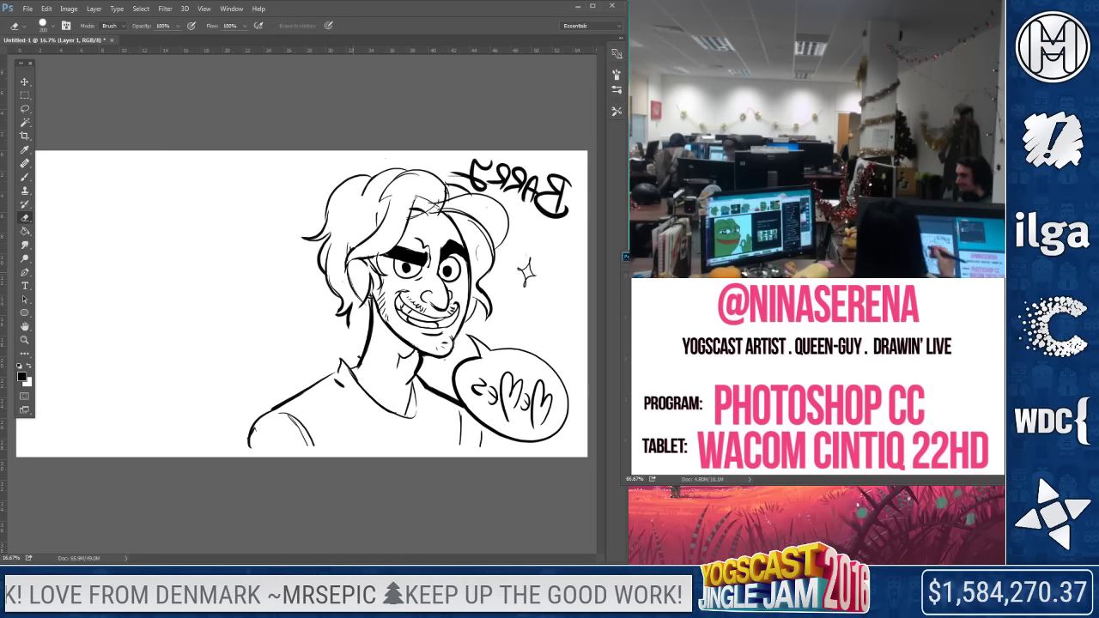
key("b")
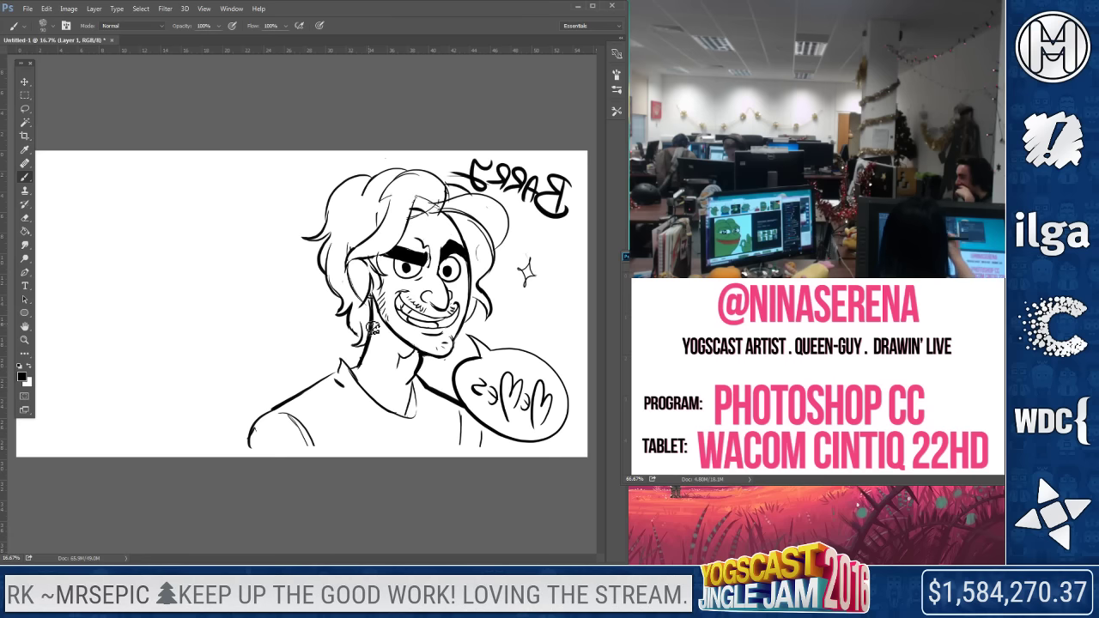
Lasso the jaw and chin area and adjust its shape with Free Transform
left_click(25, 220)
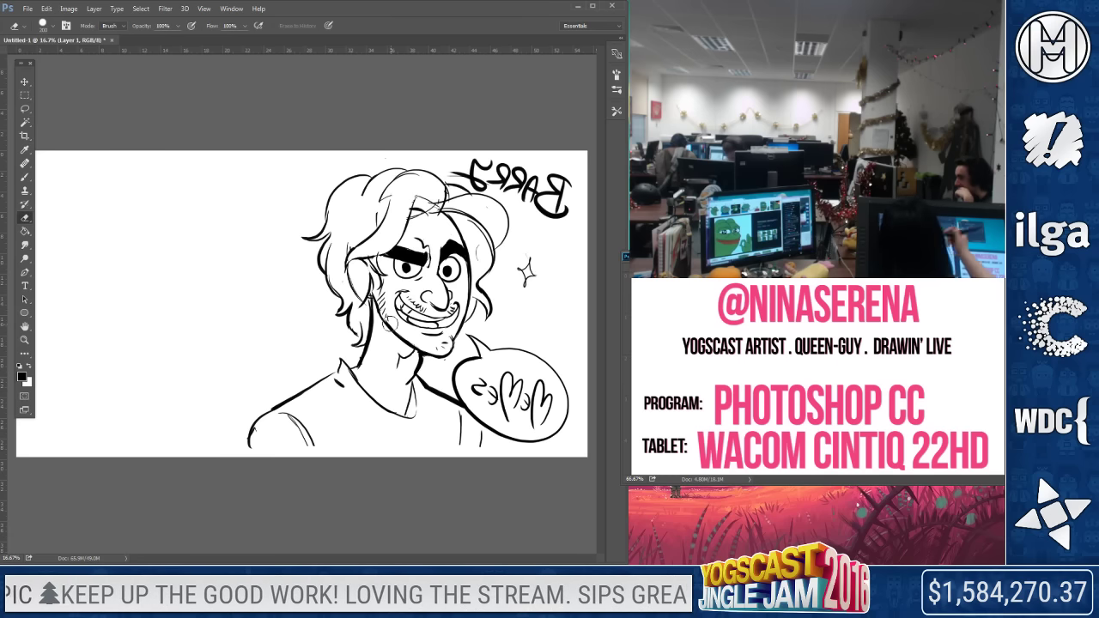
key("l")
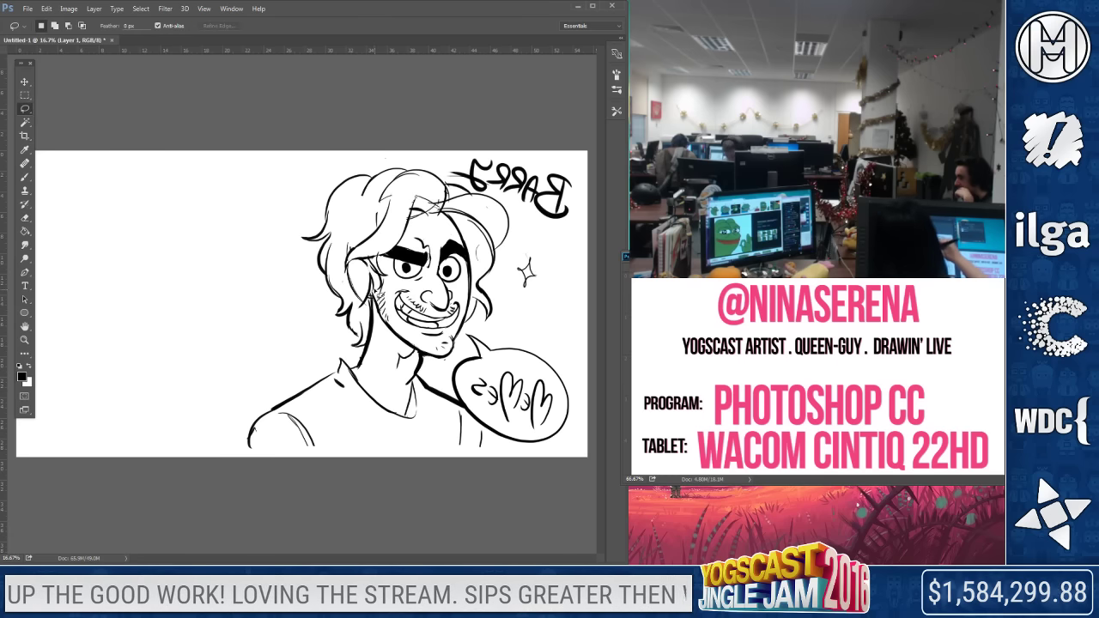
mouse_move(375, 309)
left_mouse_down()
mouse_move(464, 359)
mouse_move(398, 335)
mouse_move(439, 328)
mouse_move(447, 368)
left_mouse_up()
right_click(398, 335)
left_click(436, 456)
key("Return")
key("ctrl+d")
key("b")
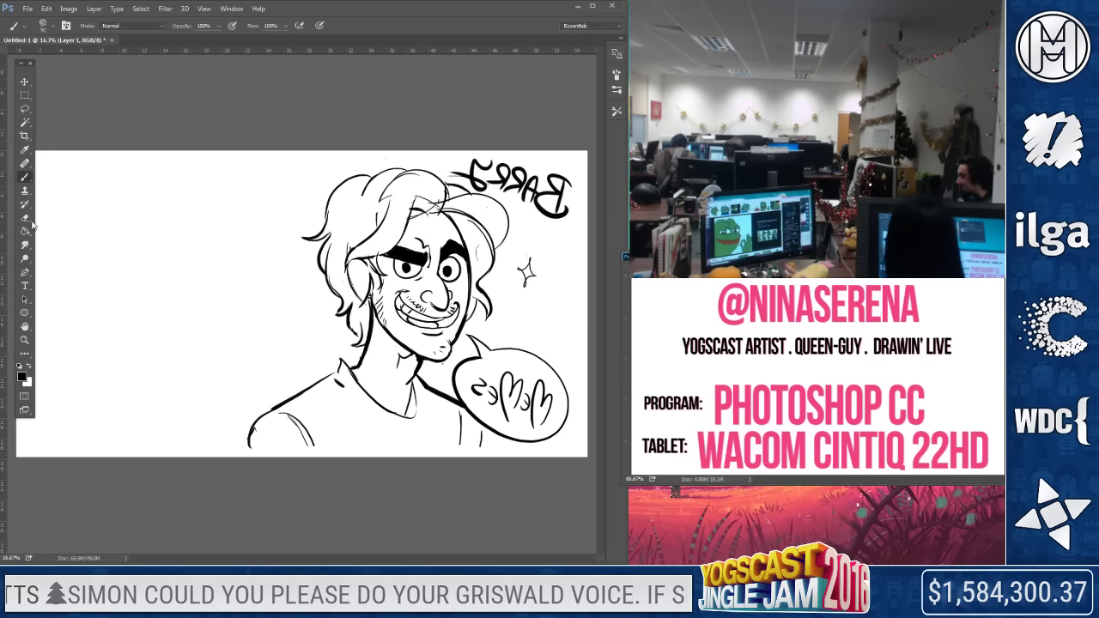
Rework the grin by filling the mouth below the upper teeth with black and erasing the surplus tooth lines
key("e")
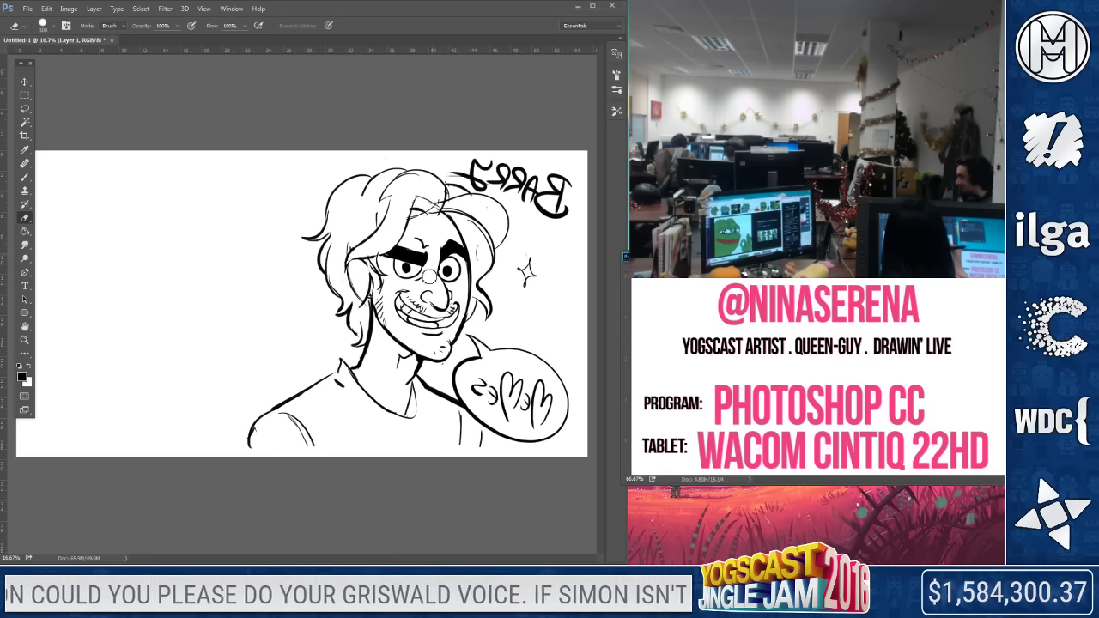
key("b")
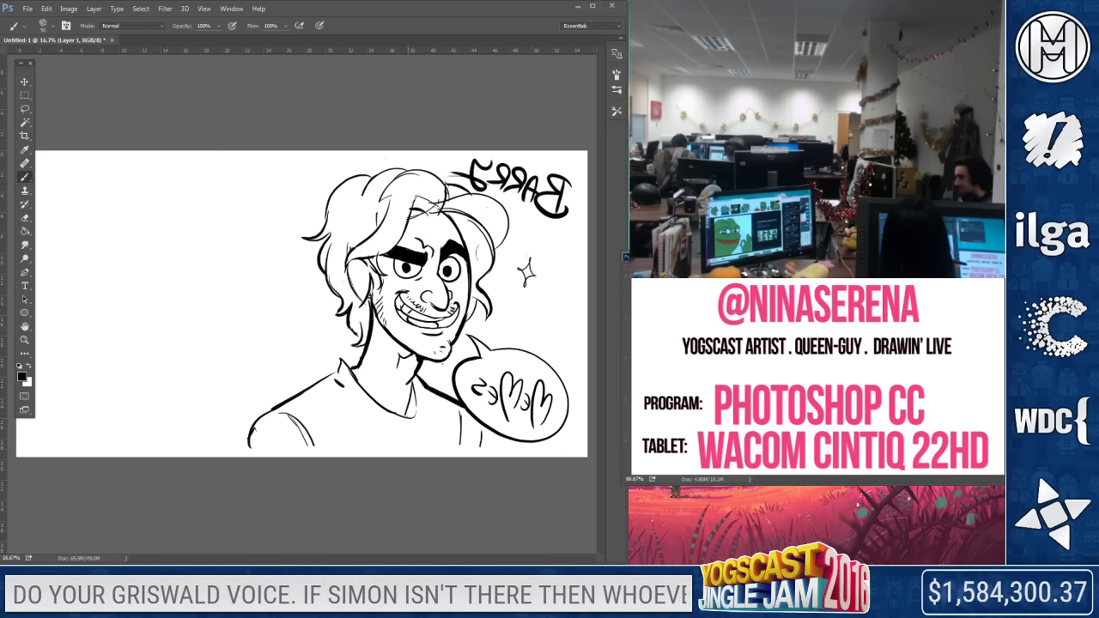
key("g")
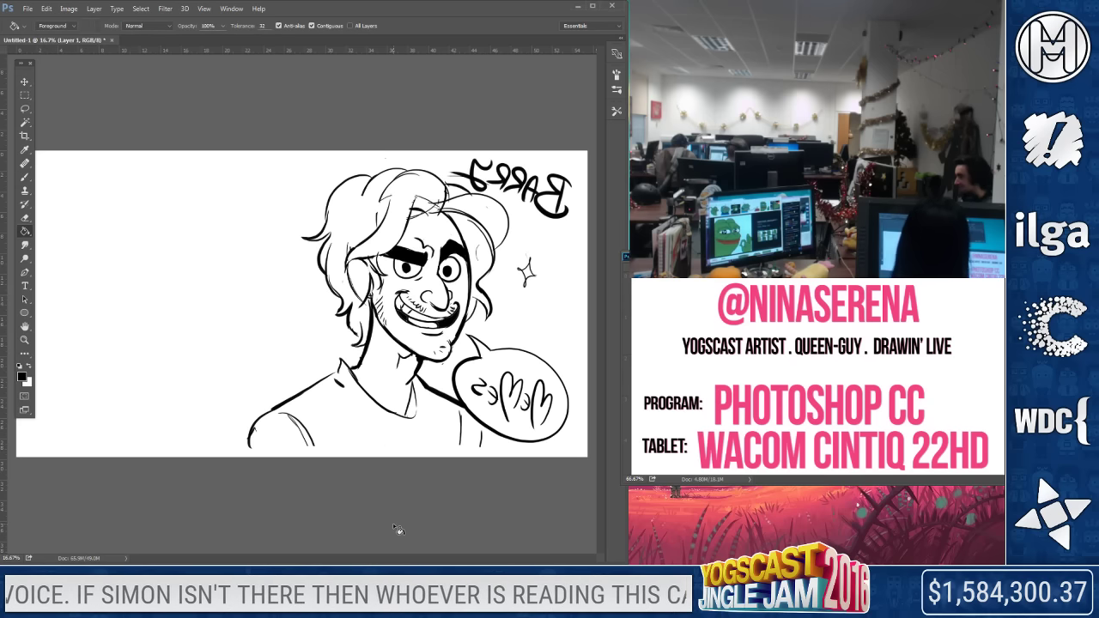
left_click(26, 220)
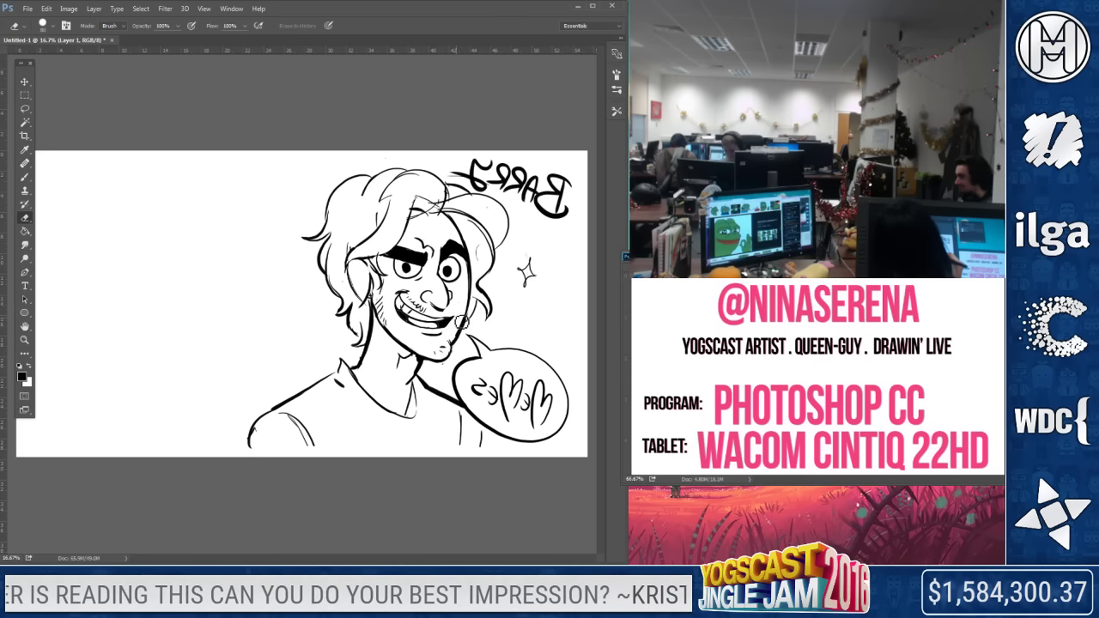
Clean up and re-ink the forelock over the forehead, and add curved strands to the hair in front of it
left_click(25, 177)
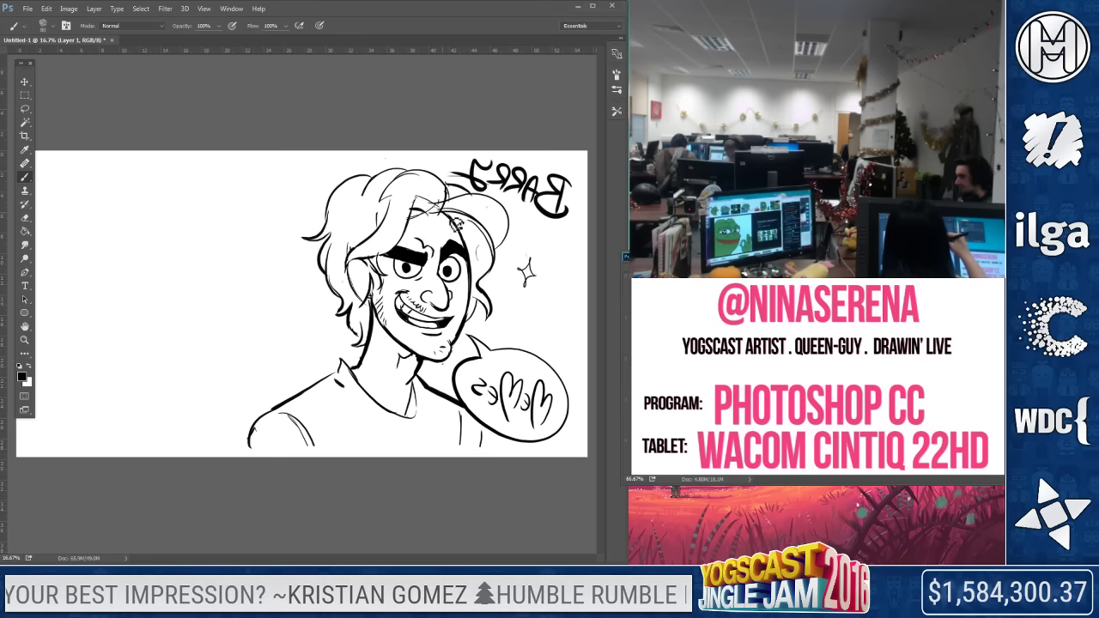
key("e")
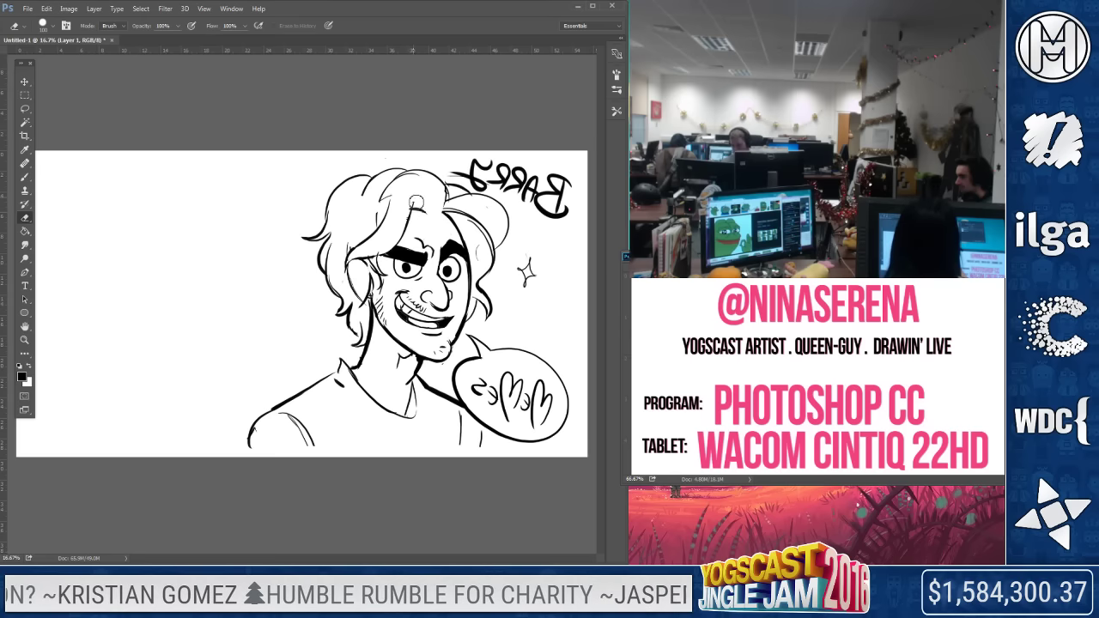
left_click(26, 177)
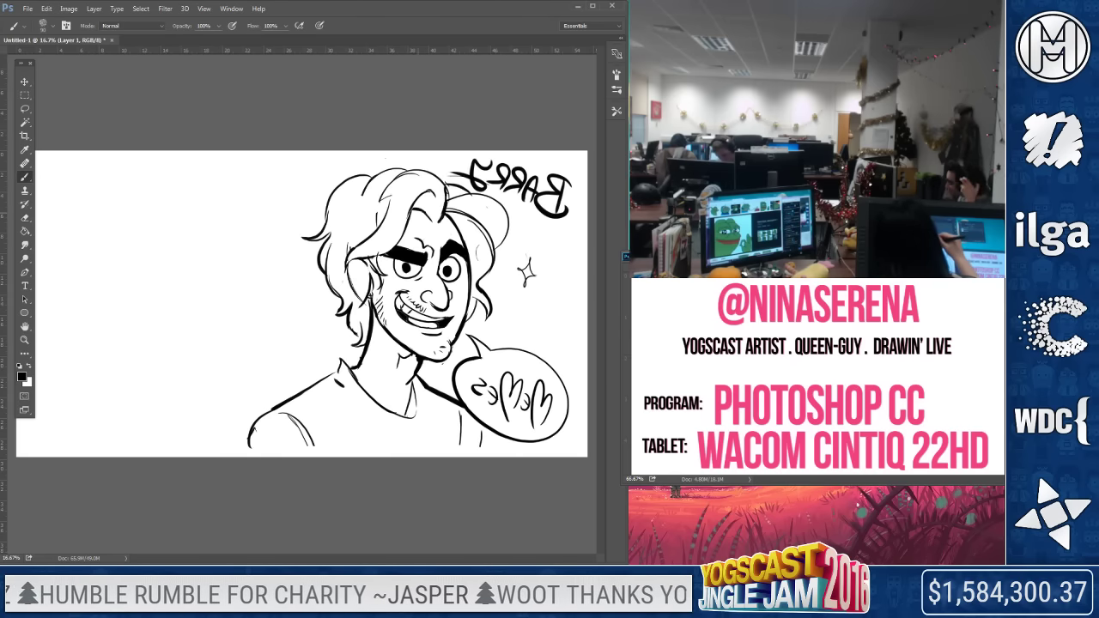
left_click(25, 218)
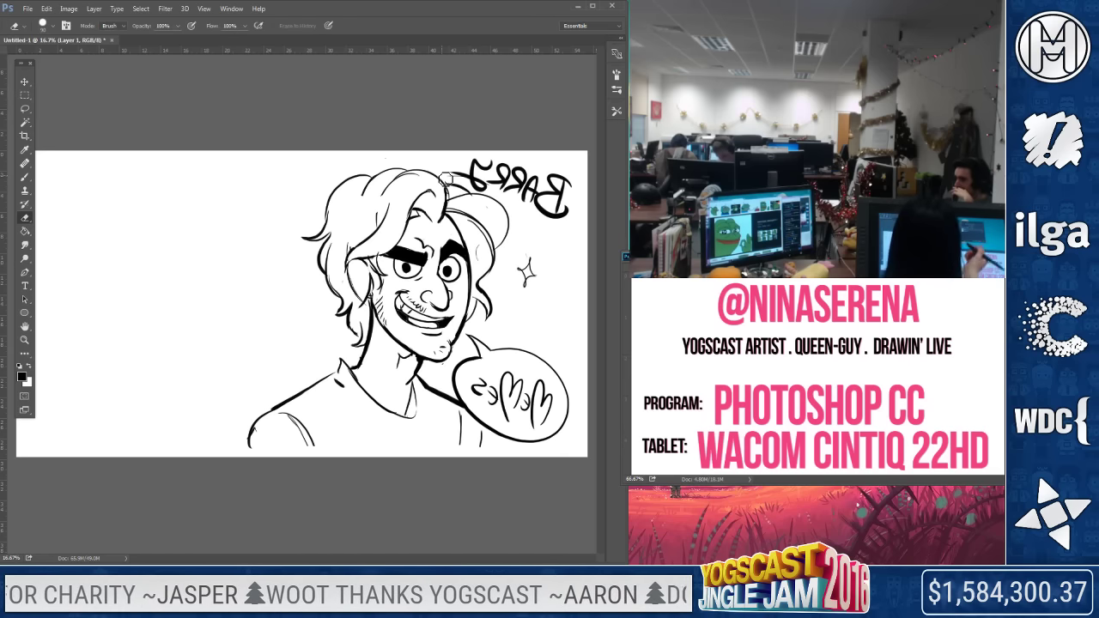
left_click(25, 177)
left_click_drag(493, 221, 496, 244)
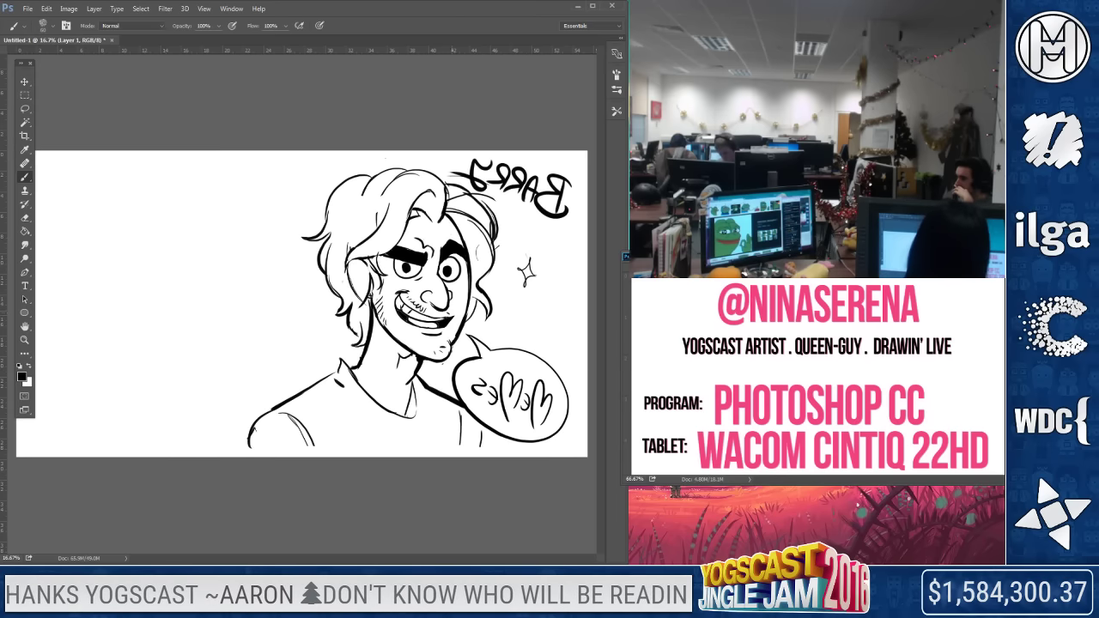
Flip the canvas back horizontally and move the whole drawing to the middle of the canvas
left_click(76, 11)
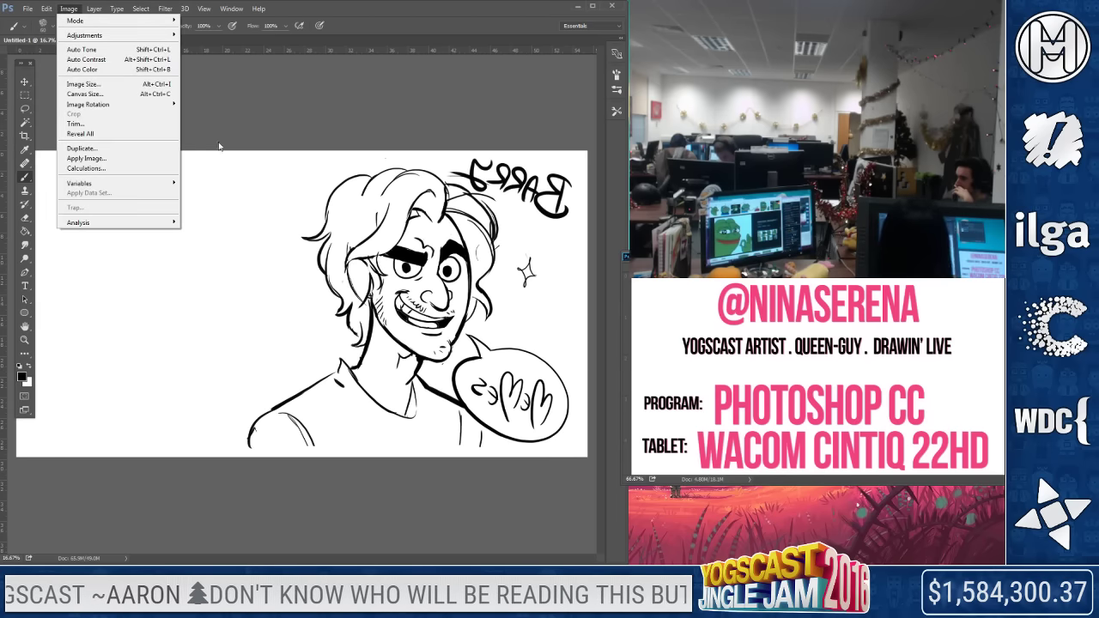
mouse_move(95, 104)
left_click(249, 149)
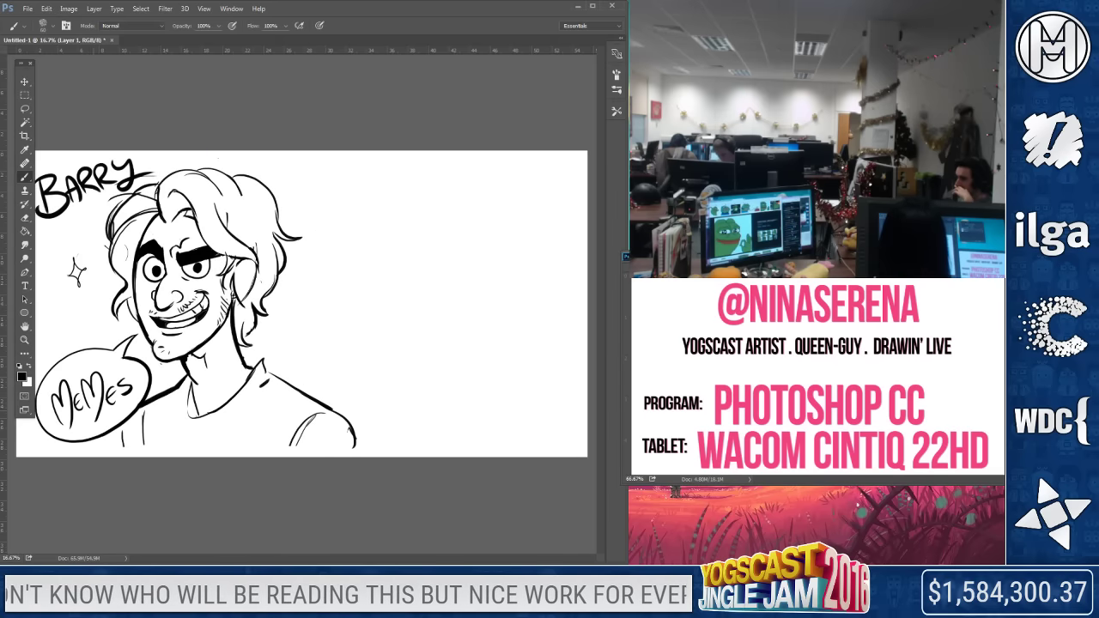
key("v")
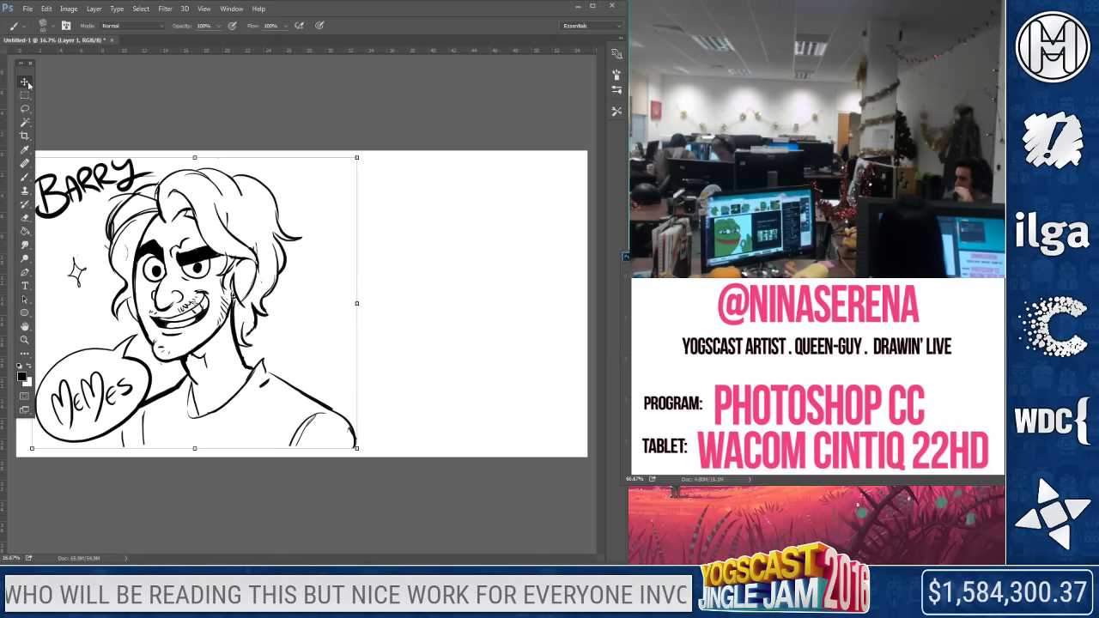
mouse_move(218, 320)
left_mouse_down()
mouse_move(376, 324)
mouse_move(354, 325)
left_mouse_up()
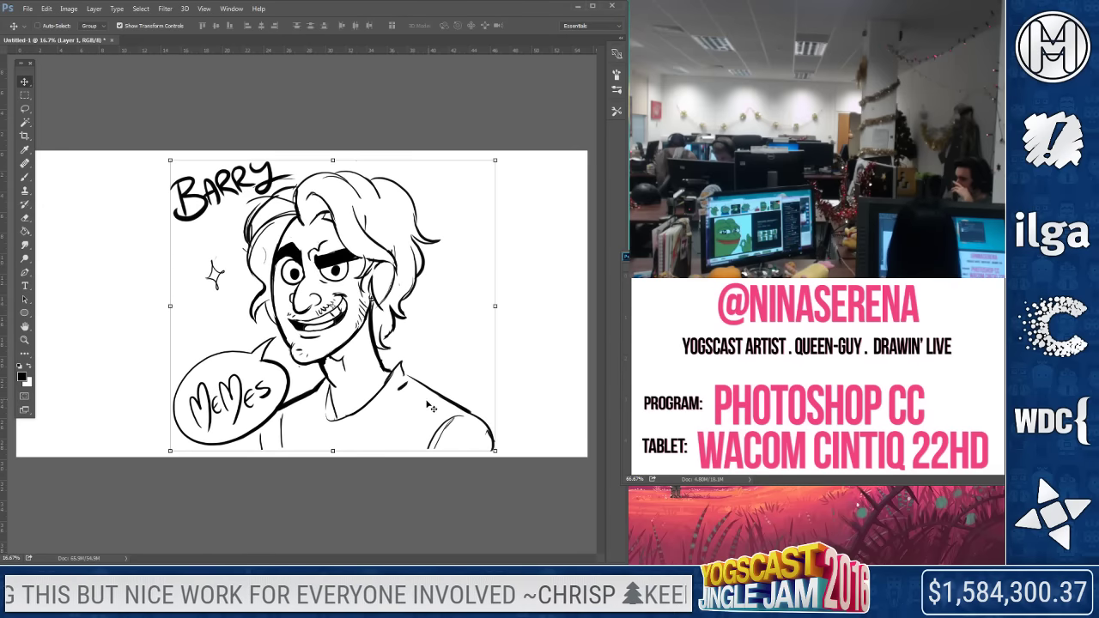
Erase the lettered name above the head and the sketchy inner strands of the hair on the speech-bubble side
left_click(25, 217)
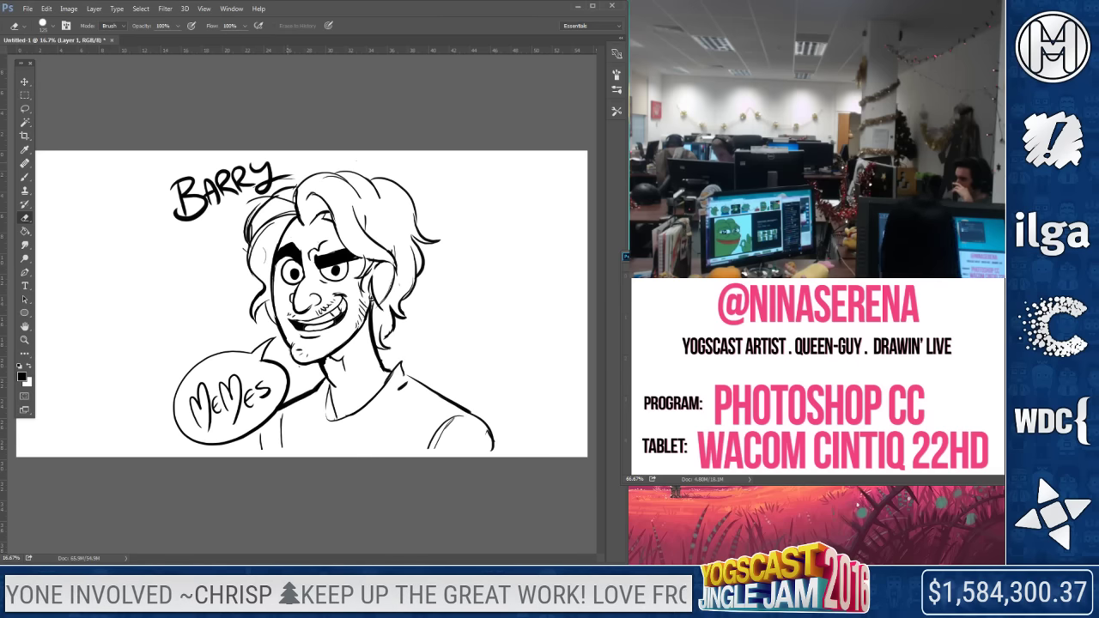
mouse_move(183, 185)
left_mouse_down()
mouse_move(216, 177)
mouse_move(176, 220)
left_mouse_up()
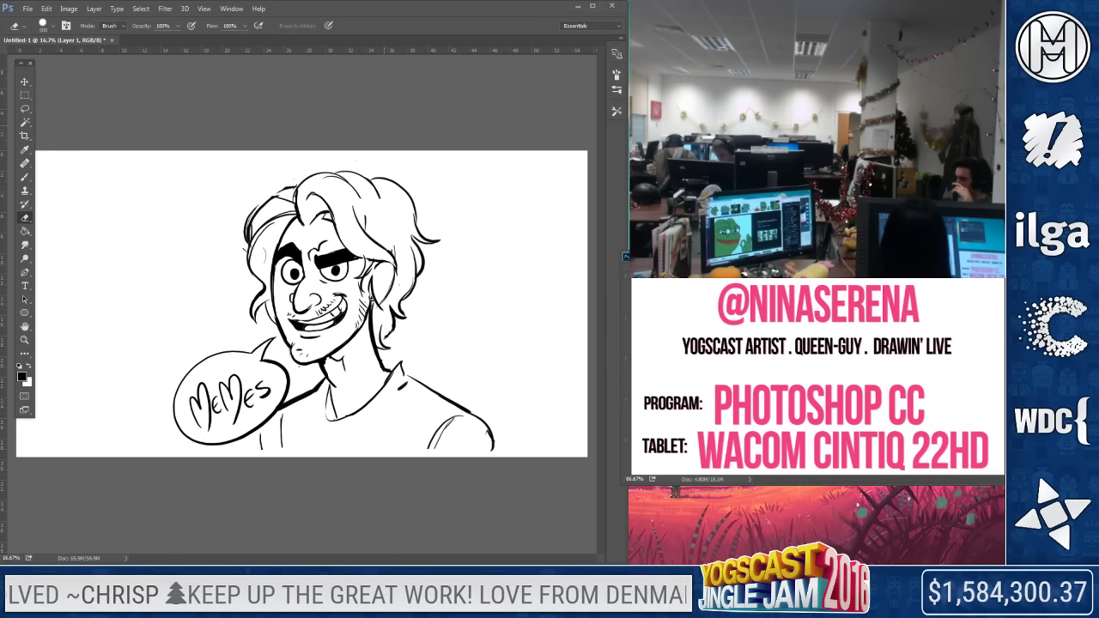
left_click_drag(245, 252, 264, 204)
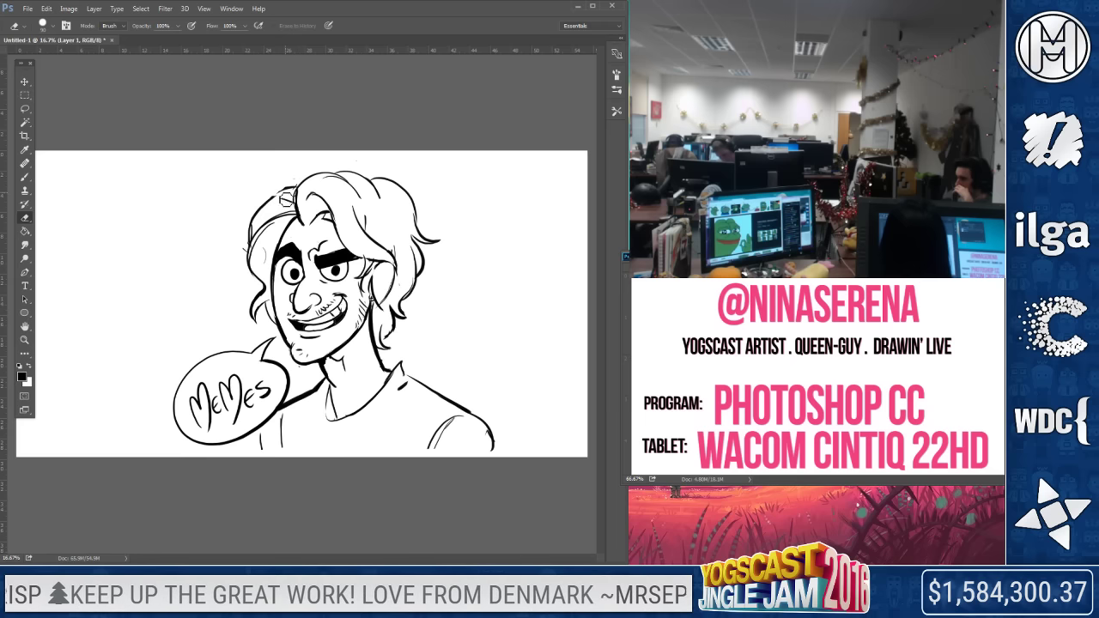
key("bracketright")
key("bracketright")
left_click_drag(294, 212, 267, 237)
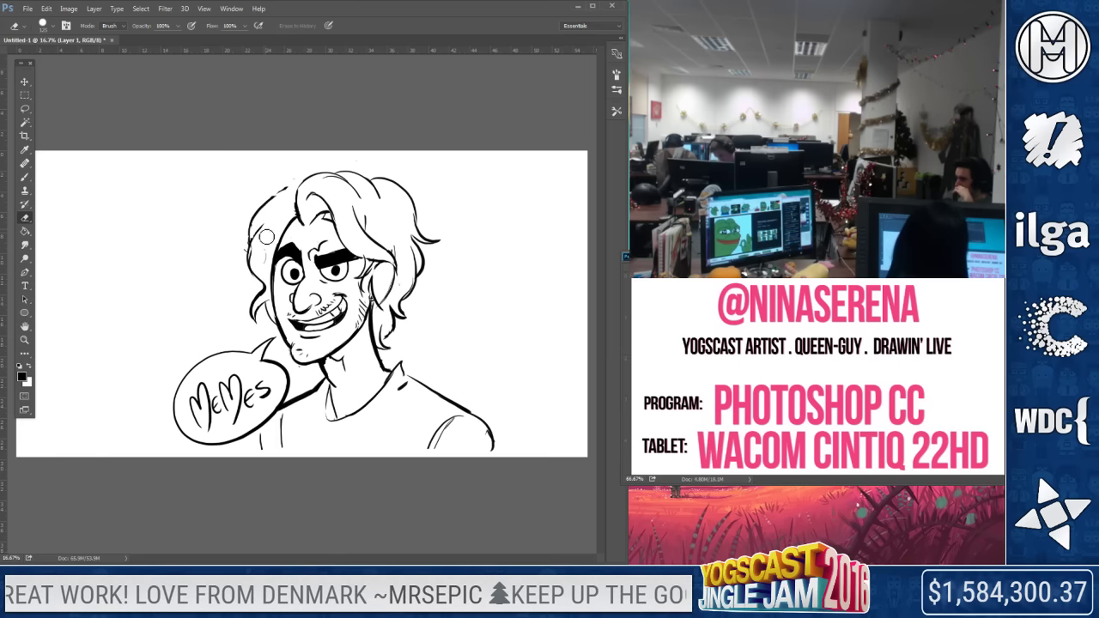
Ink the outline and inner strands of the front hair with bold strokes, from the parting down beside the face
key("b")
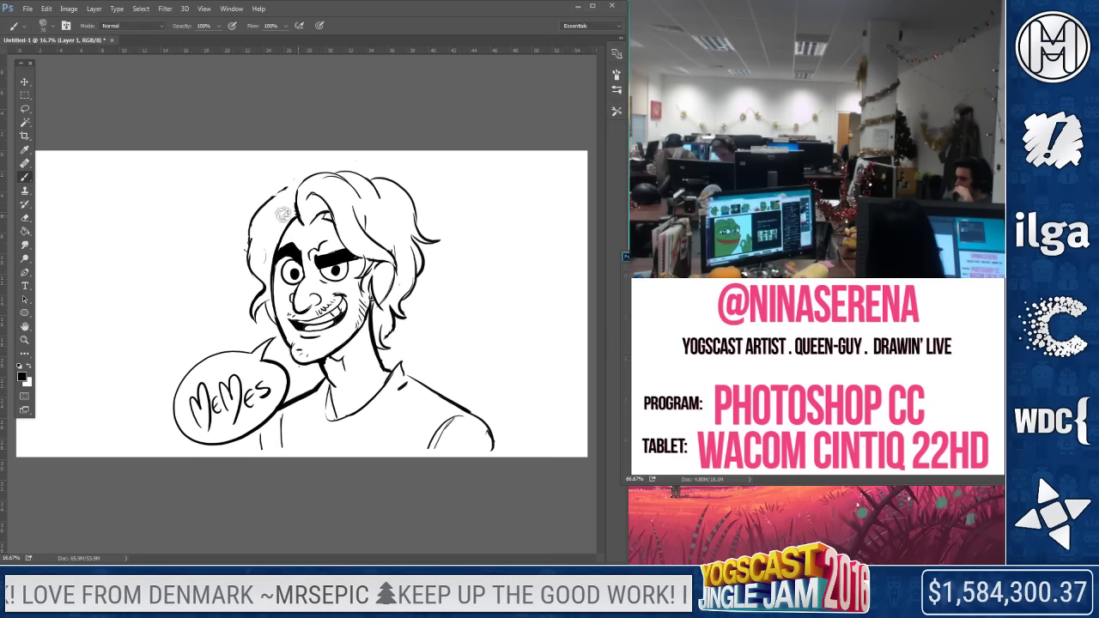
left_click_drag(292, 187, 256, 211)
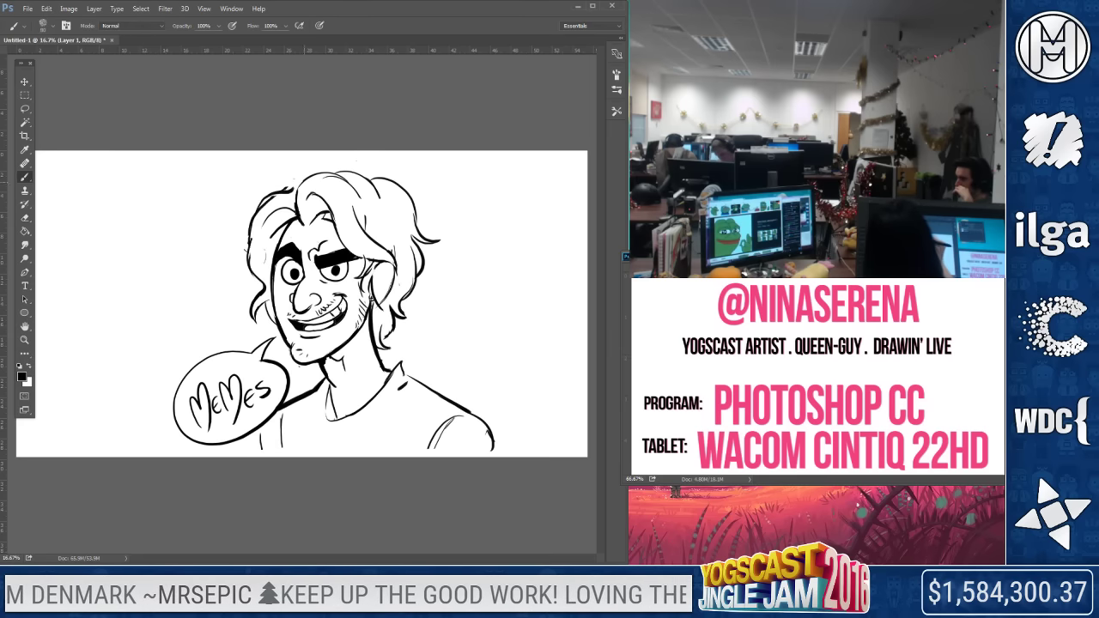
key("e")
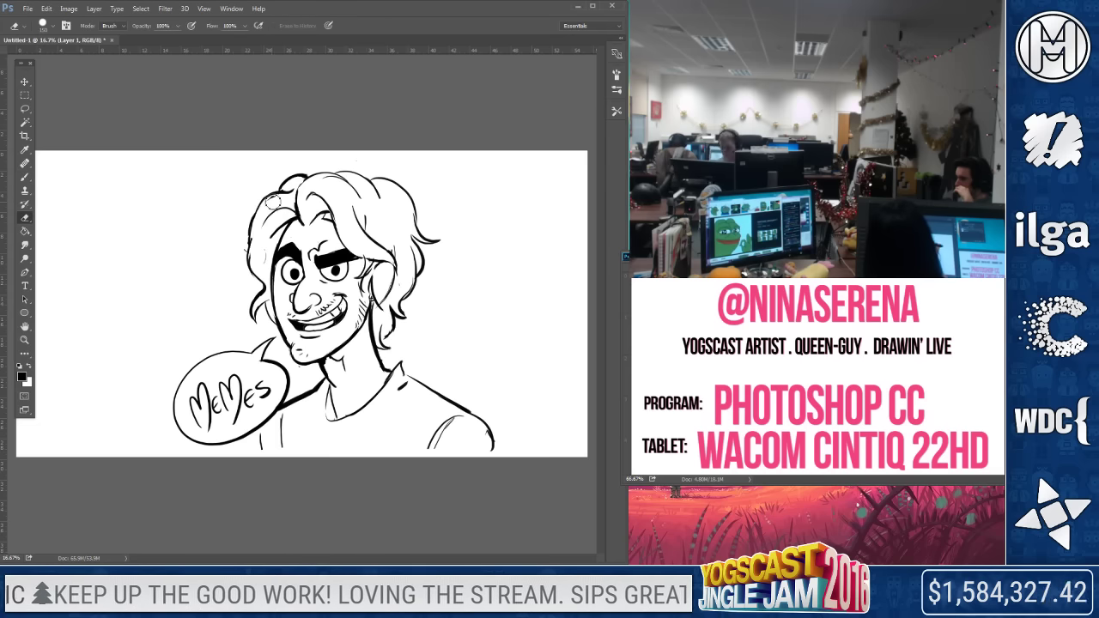
key("b")
left_click_drag(252, 238, 248, 262)
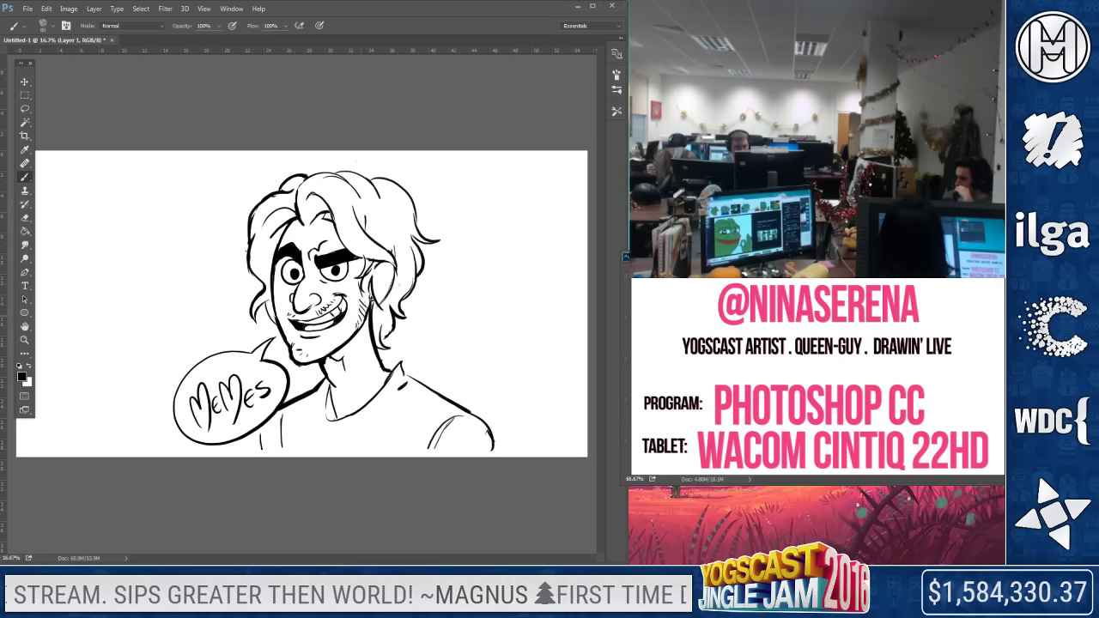
Erase the rough ear and redraw it between the cheek and the back hair
key("e")
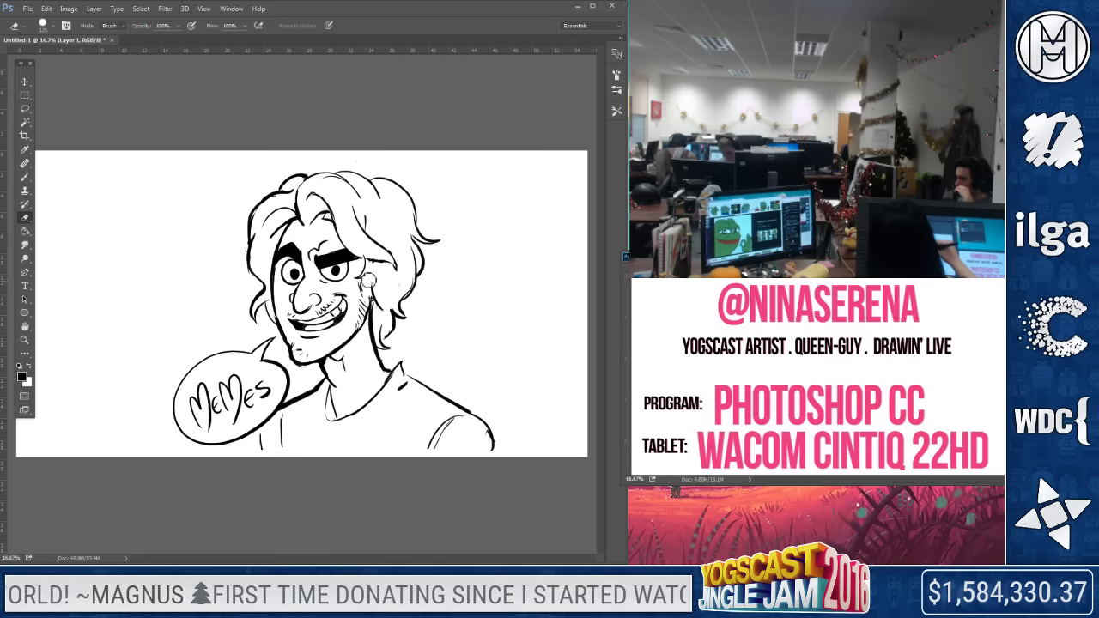
left_click(25, 178)
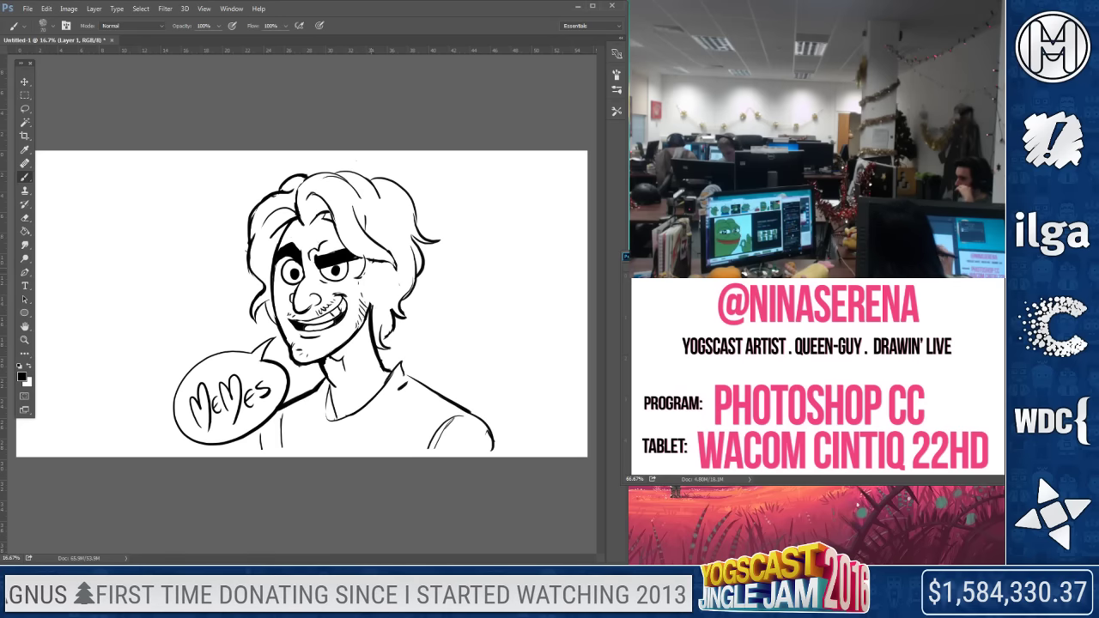
left_click_drag(365, 291, 383, 301)
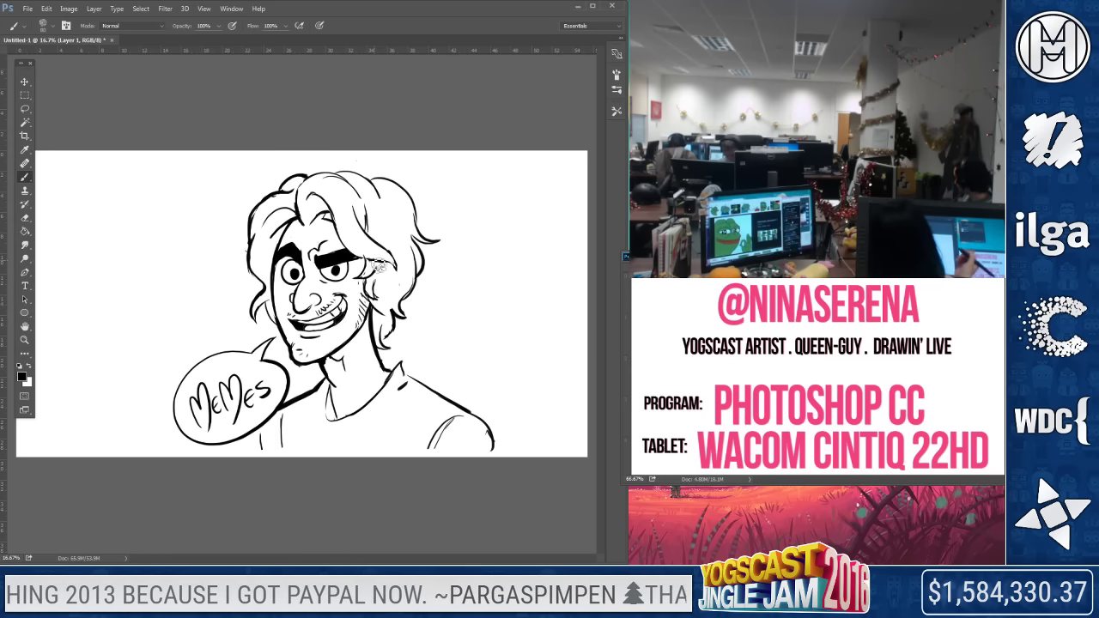
key("e")
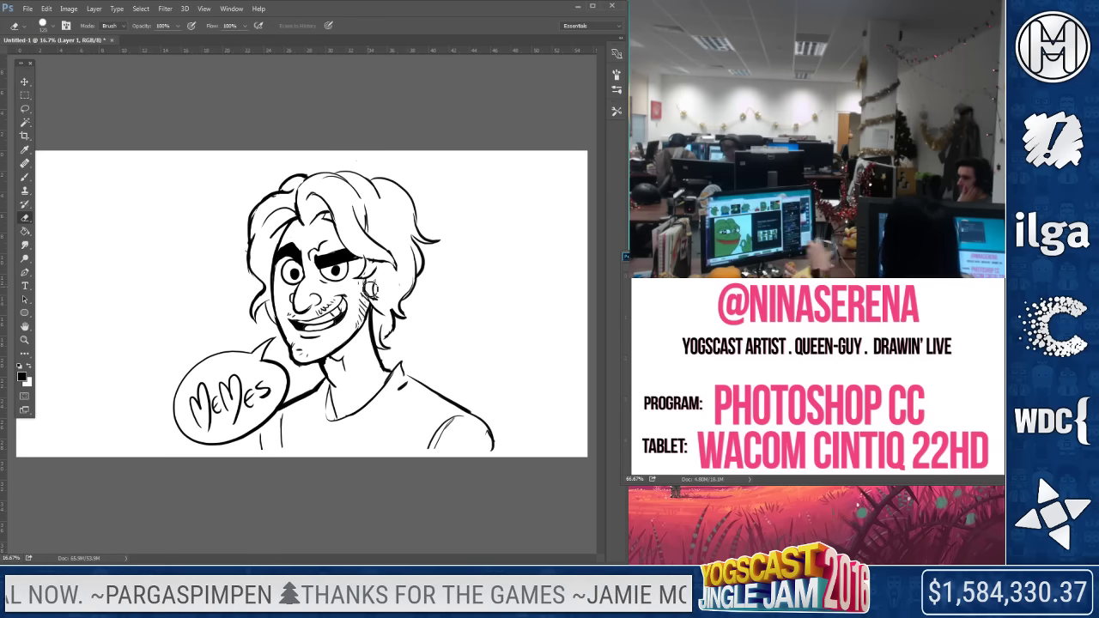
key("b")
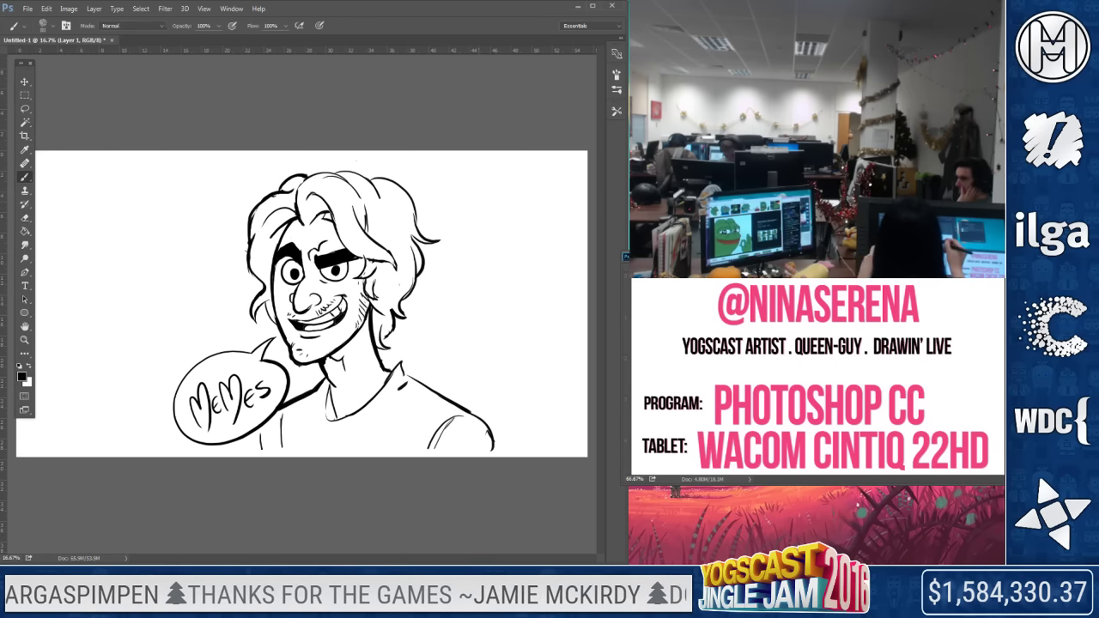
Draw a bold outlined arrow in the empty area beside the back hair, pointing diagonally up towards the canvas corner
mouse_move(502, 202)
left_mouse_down()
mouse_move(547, 183)
mouse_move(543, 229)
mouse_move(535, 207)
mouse_move(478, 253)
mouse_move(470, 215)
left_mouse_up()
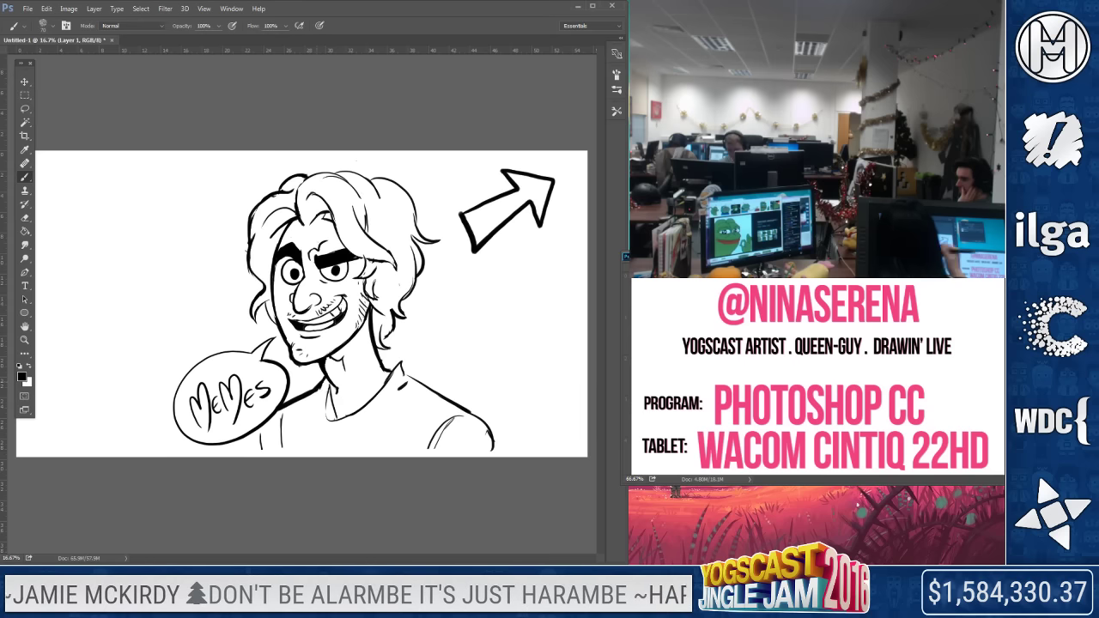
left_click(24, 218)
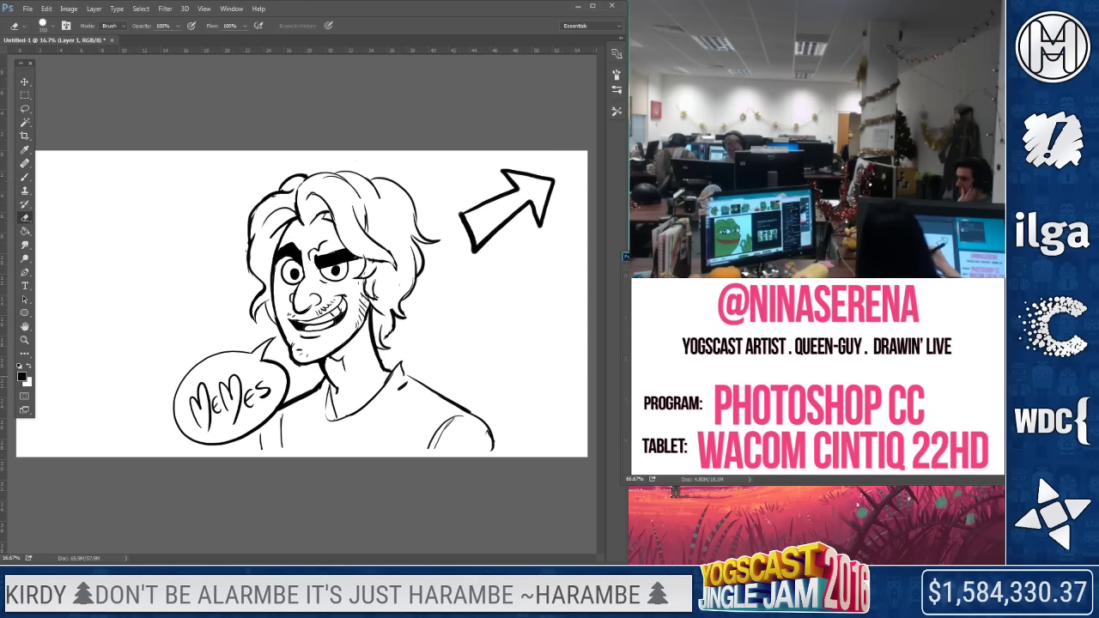
Select the "MEMES" speech bubble with the Lasso, rotate it clockwise and move it up into the empty area beside the head
left_click(24, 109)
mouse_move(176, 330)
left_mouse_down()
mouse_move(244, 456)
mouse_move(296, 378)
mouse_move(258, 325)
left_mouse_up()
right_click(236, 384)
left_click(277, 284)
left_click_drag(230, 400, 142, 268)
left_click_drag(313, 381, 155, 395)
key("Return")
key("ctrl+d")
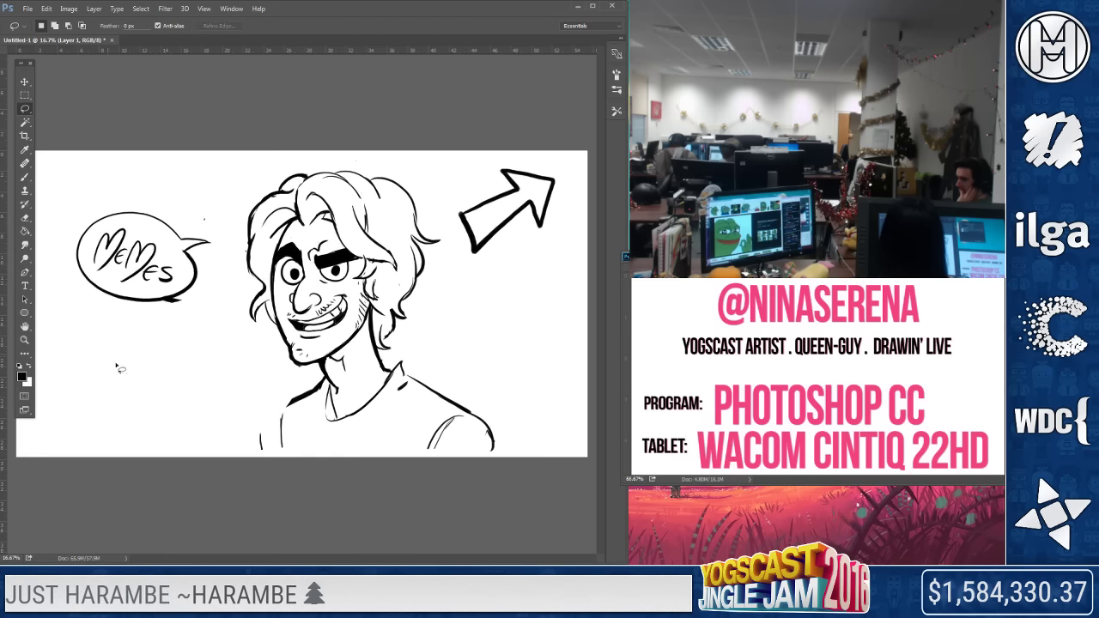
Erase the leftover arm lines under the speech bubble and redraw the curve of that shoulder
left_click(25, 217)
left_click_drag(260, 445, 281, 417)
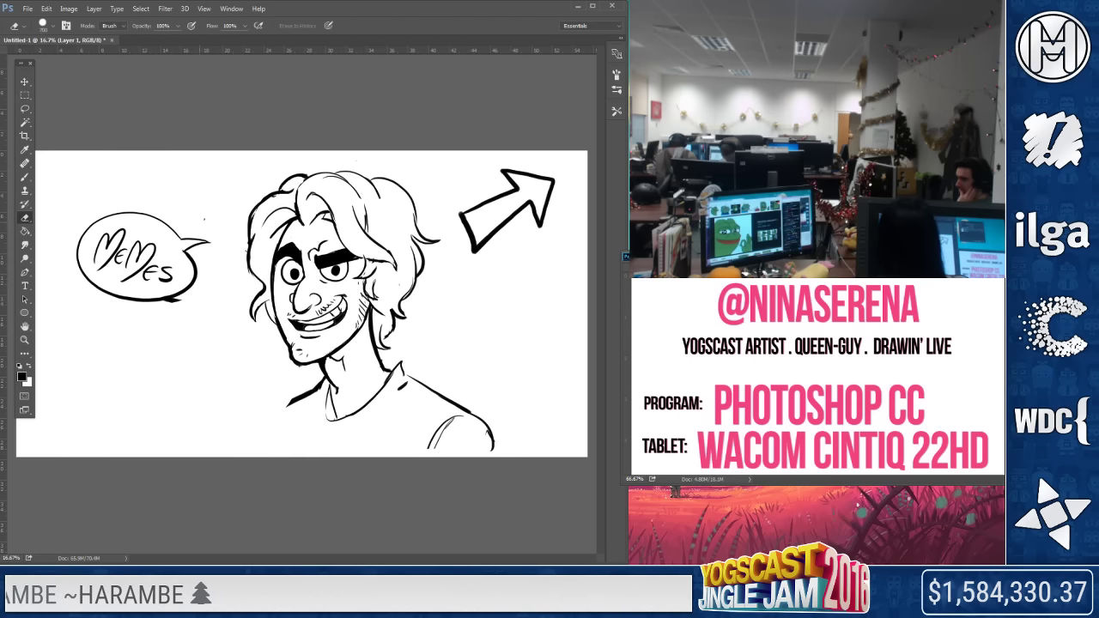
left_click(25, 178)
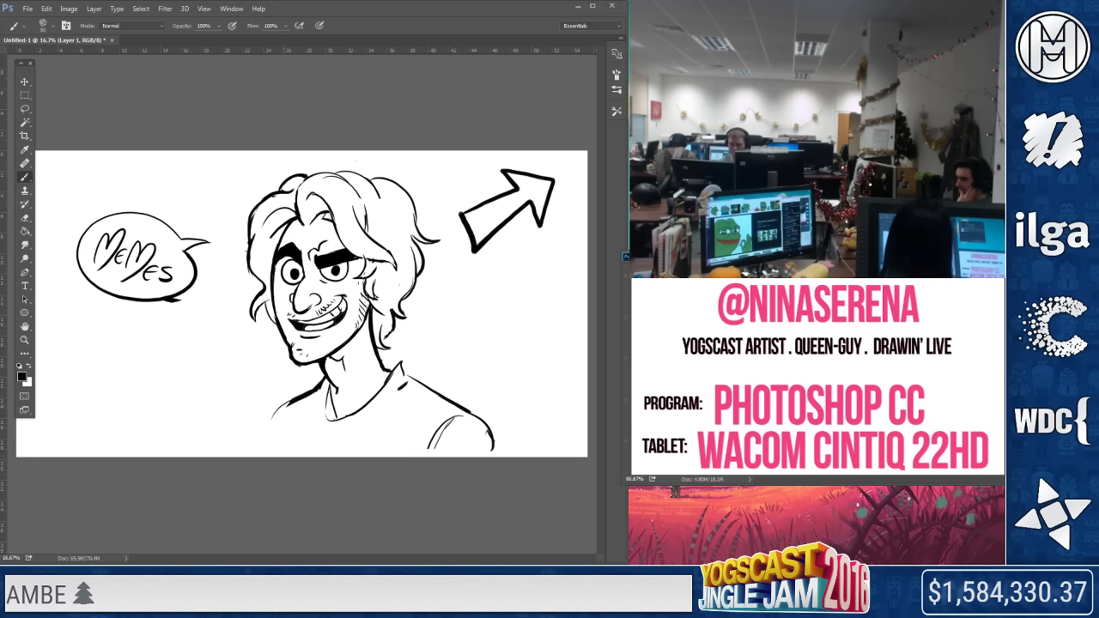
left_click_drag(273, 412, 269, 440)
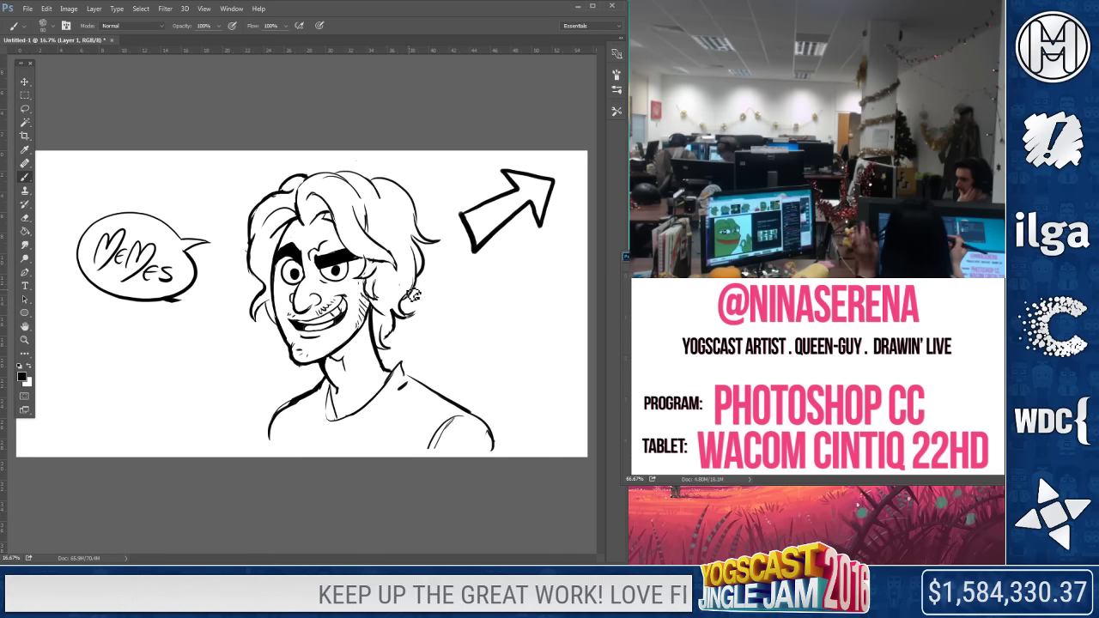
Erase the rough marks on the chin and add collarbone lines inside the shirt's neckline
key("e")
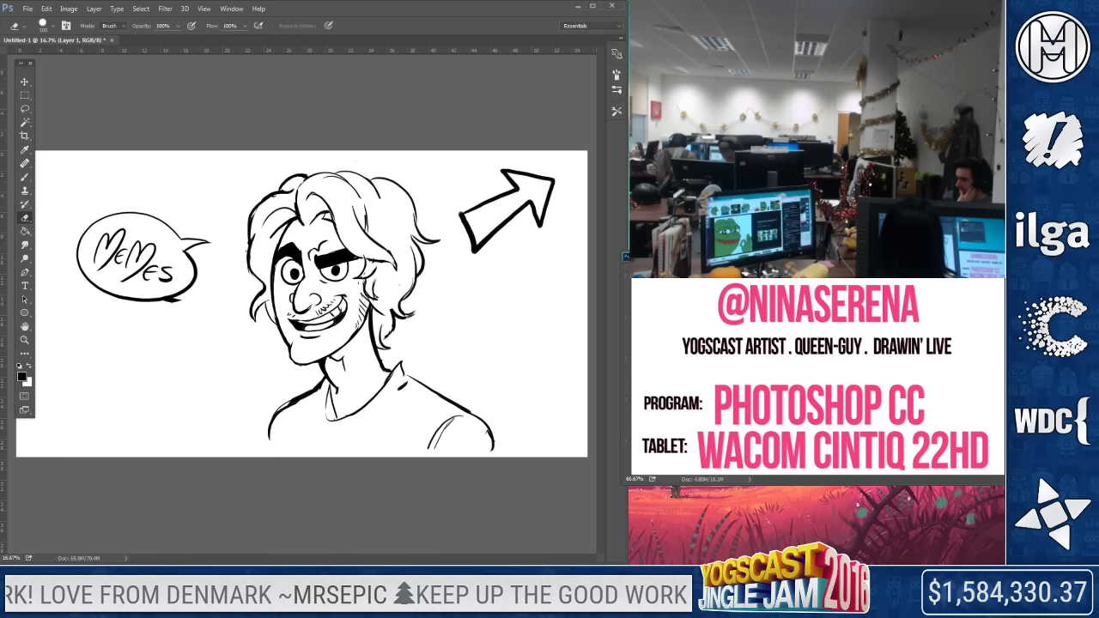
key("b")
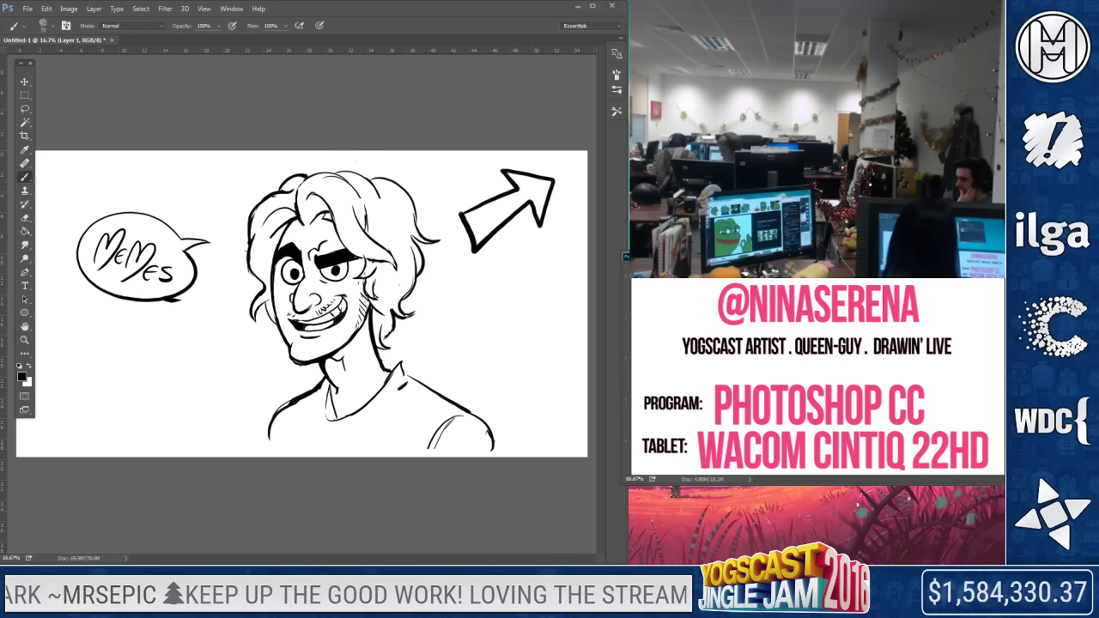
key("e")
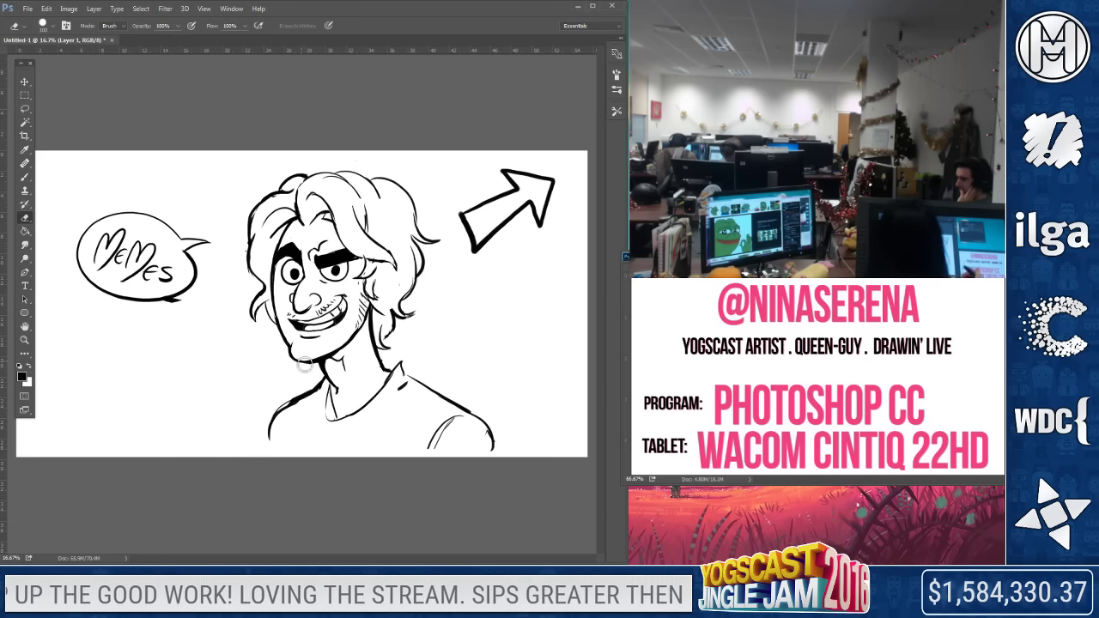
key("b")
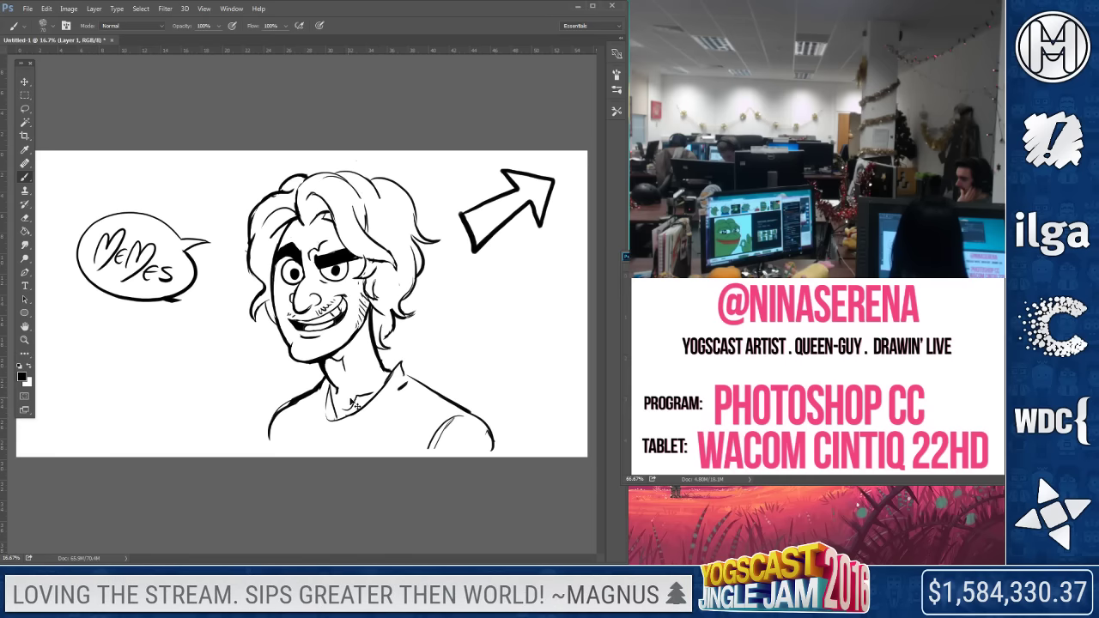
Enlarge the eraser and wipe out the entire "MEMES" speech bubble
key("e")
key("]")
key("]")
key("]")
key("]")
key("]")
key("]")
key("]")
key("]")
key("]")
key("]")
key("]")
key("]")
left_click_drag(208, 242, 96, 256)
left_click(25, 83)
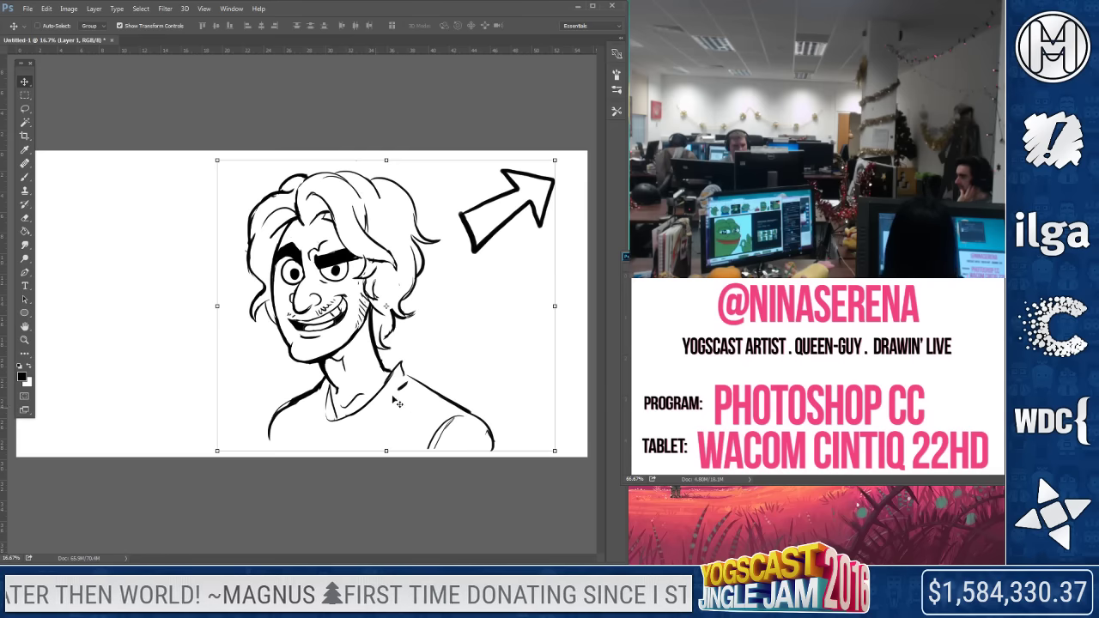
Darken the outline of the top hair and add cheek moles and short stubble strokes on the chin
left_click(25, 177)
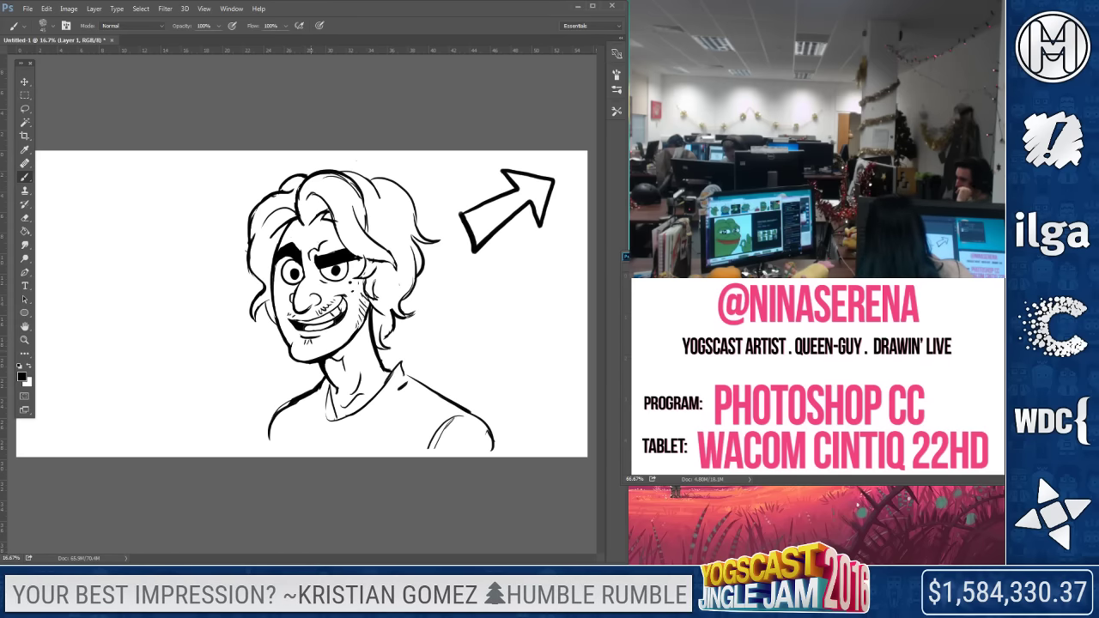
left_click_drag(309, 360, 311, 349)
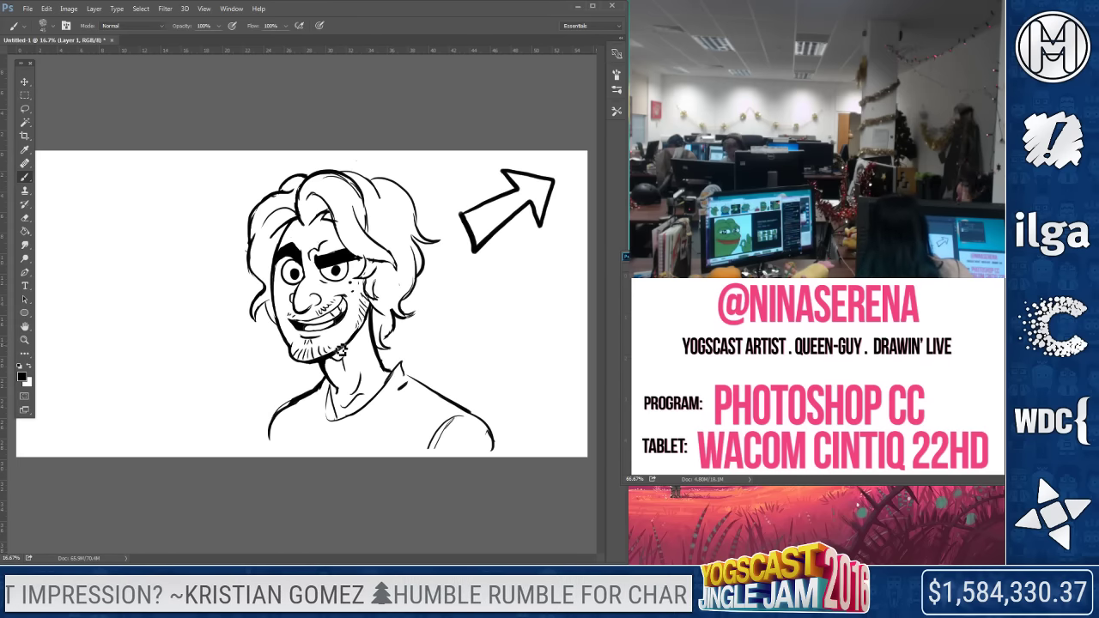
Erase the dense chin stubble and redraw it as sparse short strokes along the chin
key("e")
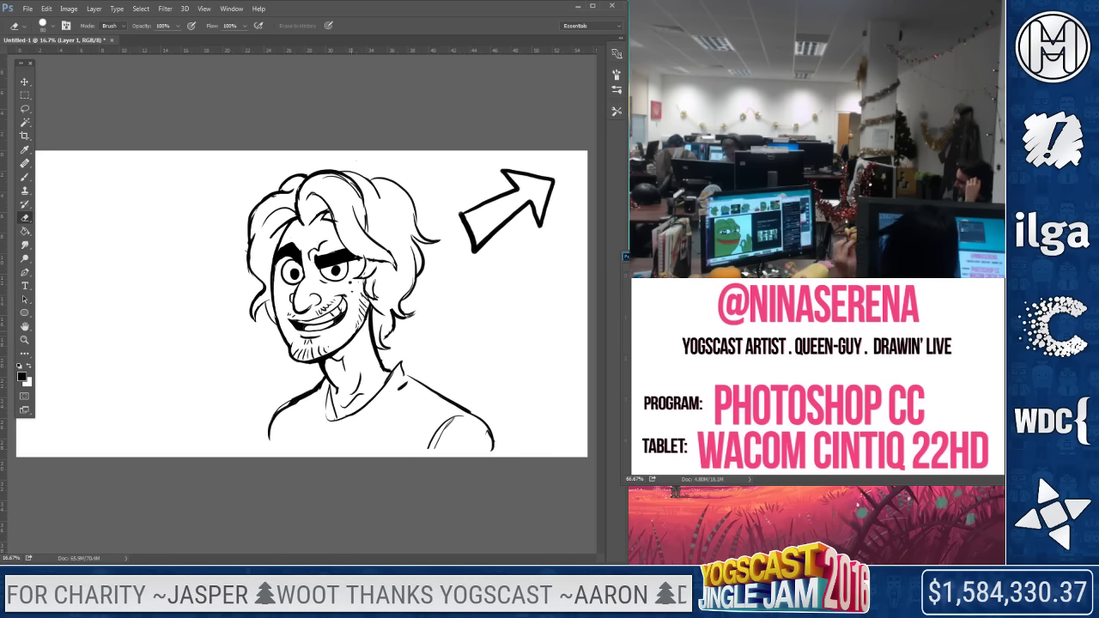
mouse_move(321, 352)
left_mouse_down()
mouse_move(306, 360)
mouse_move(341, 349)
mouse_move(323, 349)
left_mouse_up()
key("b")
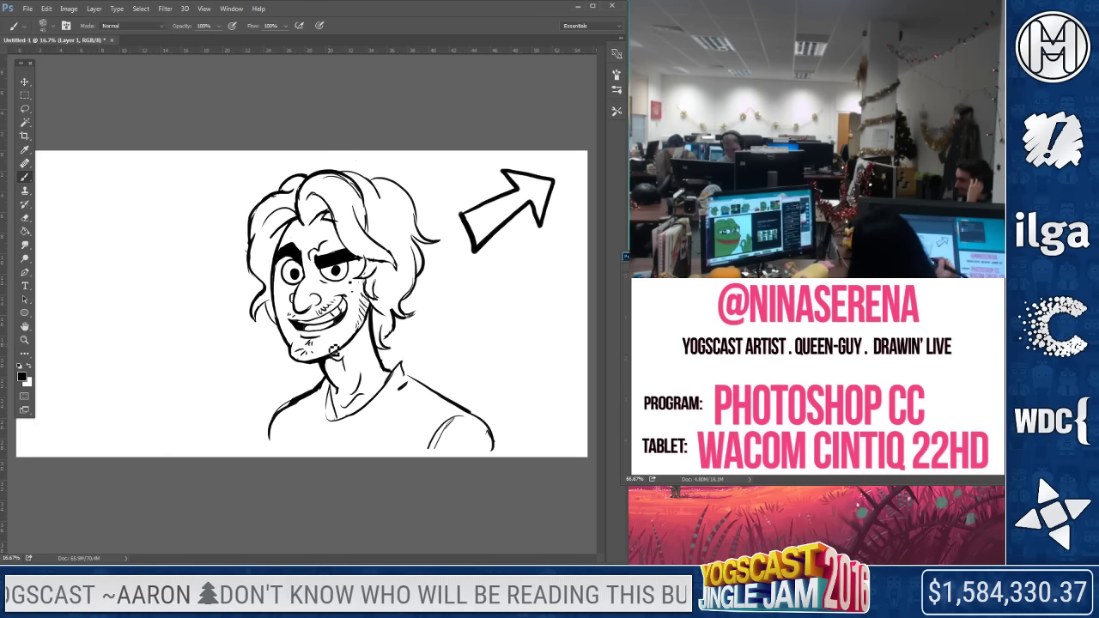
left_click(25, 217)
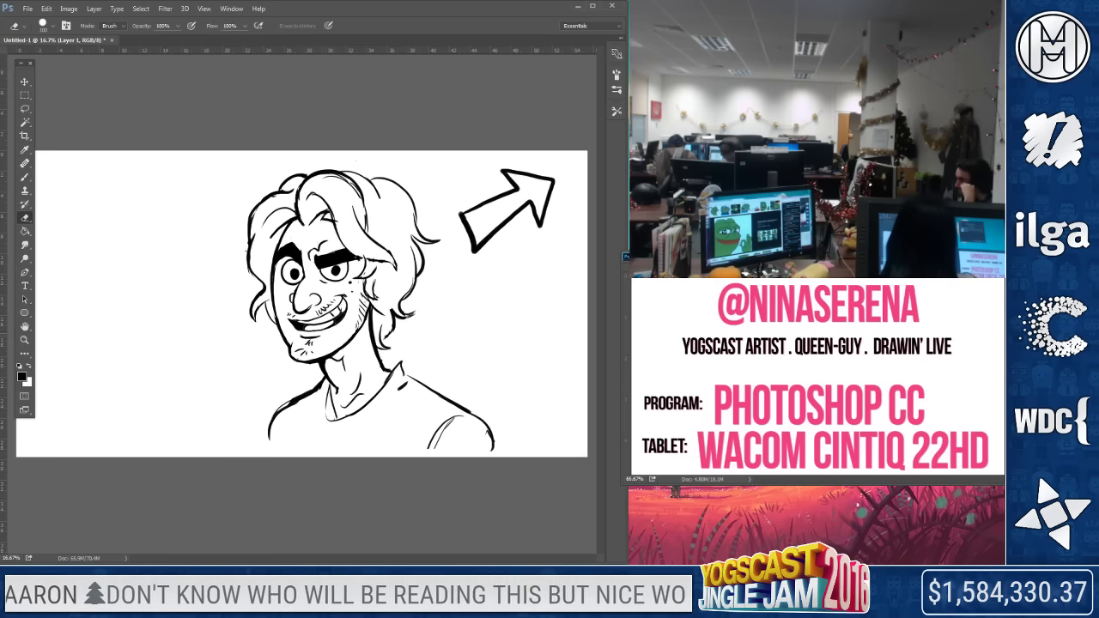
key("b")
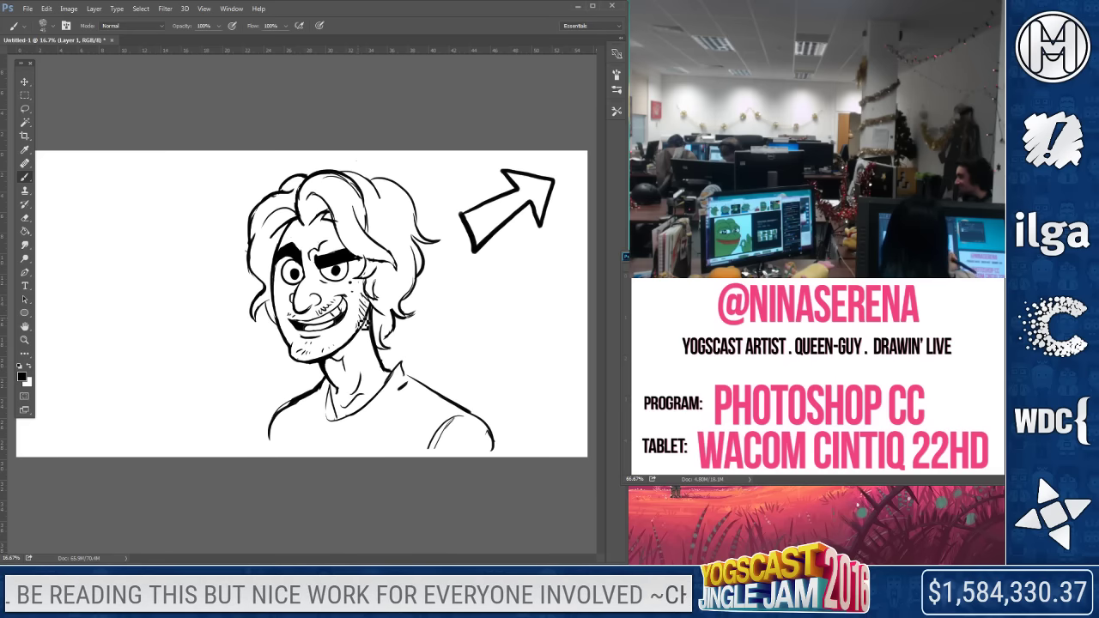
key("e")
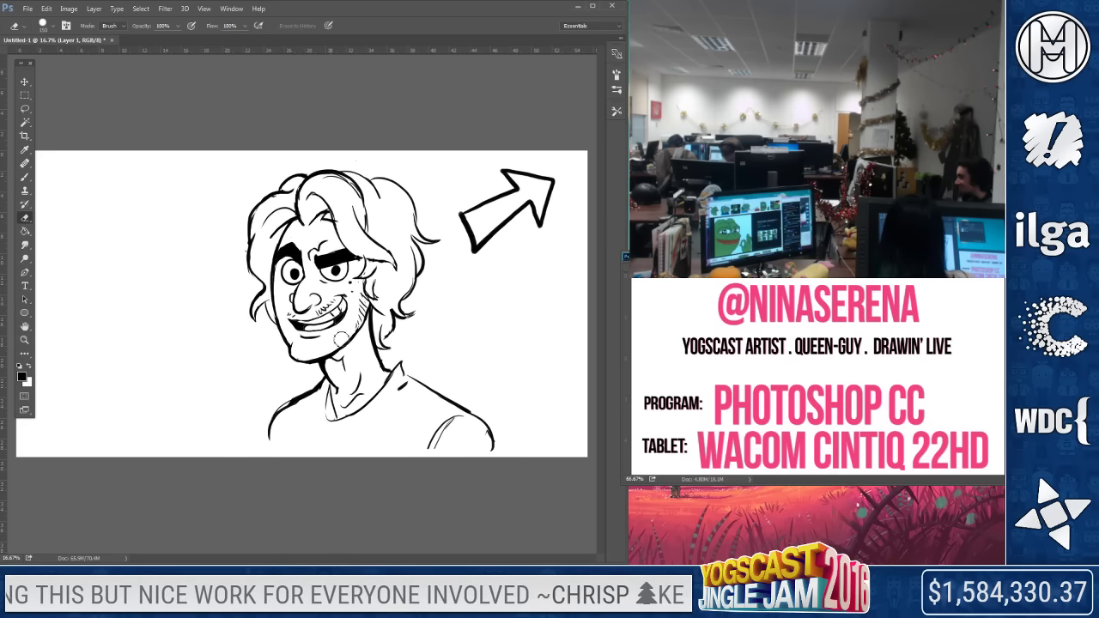
key("b")
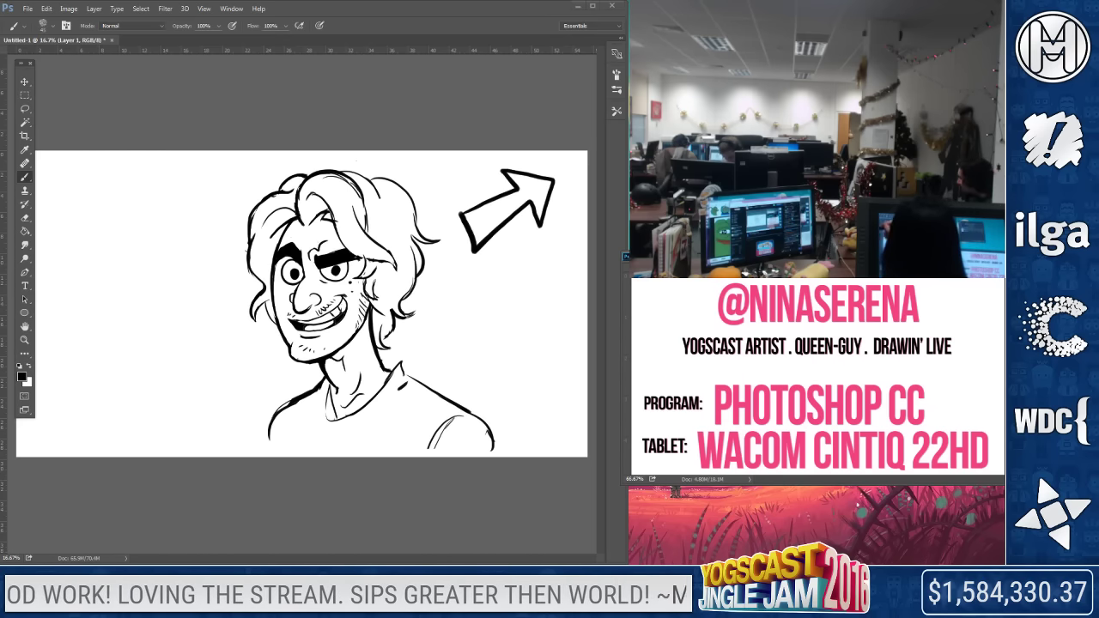
Erase the shoulder and sleeve lines below the back hair and redraw the shoulder with one bold sloping outline
left_click(25, 218)
mouse_move(430, 448)
left_mouse_down()
mouse_move(463, 421)
mouse_move(412, 370)
mouse_move(403, 380)
left_mouse_up()
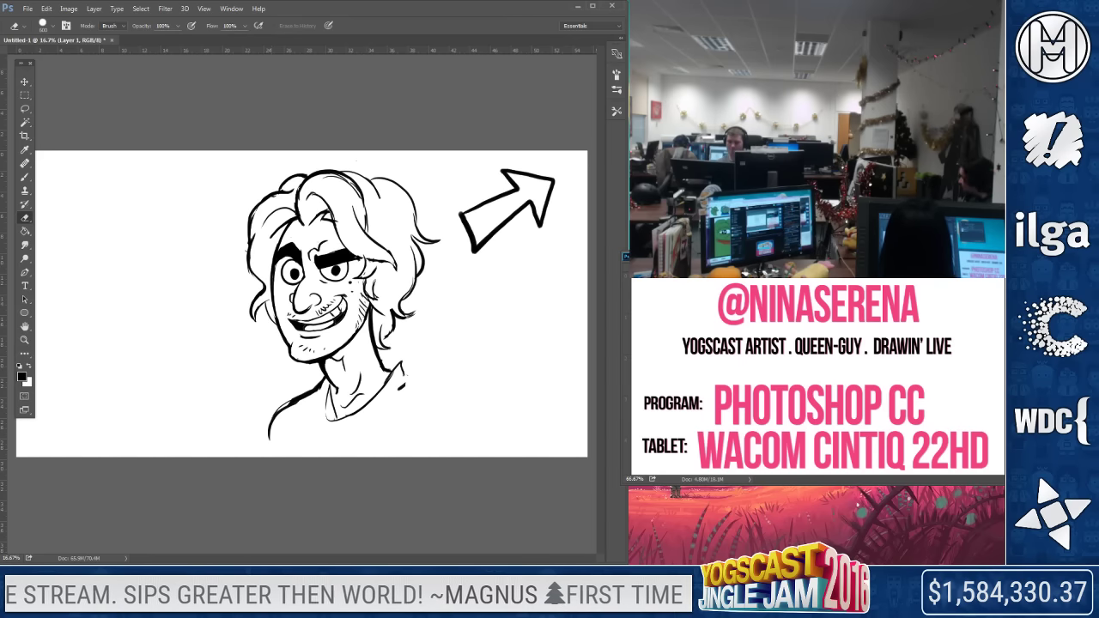
key("b")
left_click_drag(409, 379, 464, 419)
left_click_drag(410, 383, 489, 452)
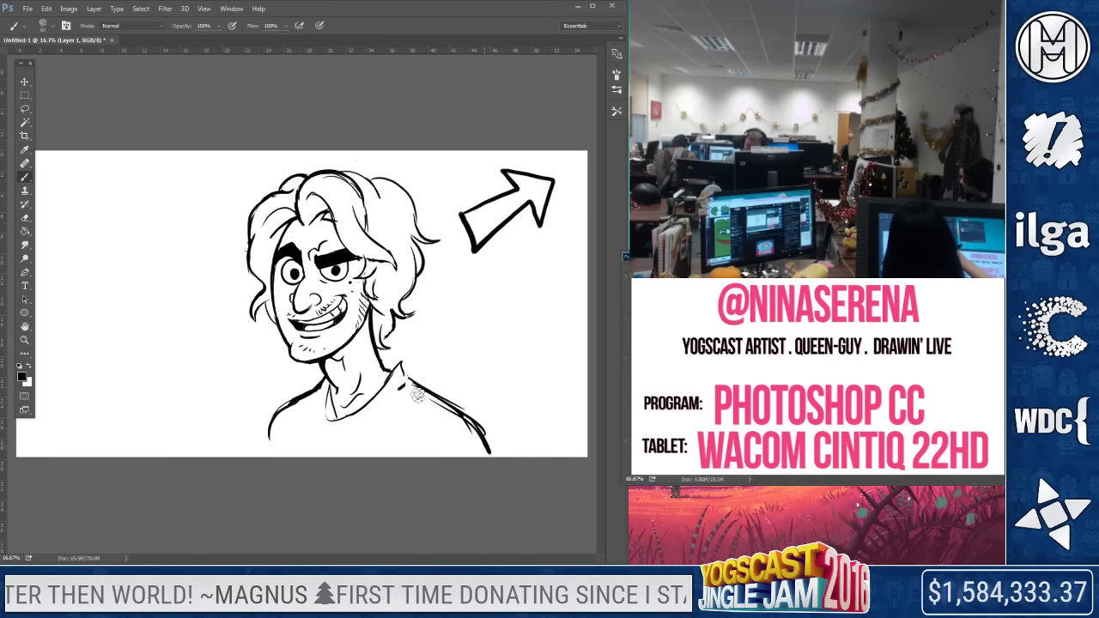
Redraw the opposite shoulder wider with a bold outline curving down into the arm, and touch up the shirt collar
left_click_drag(292, 405, 250, 448)
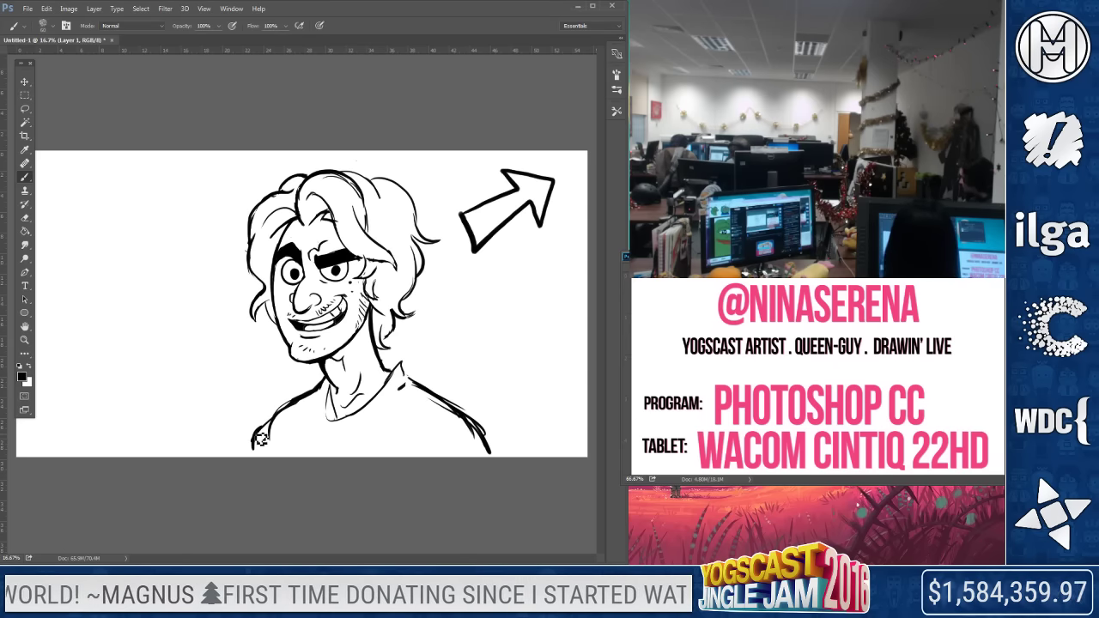
left_click(24, 219)
left_click_drag(288, 407, 251, 448)
left_click(25, 177)
left_click_drag(292, 405, 256, 440)
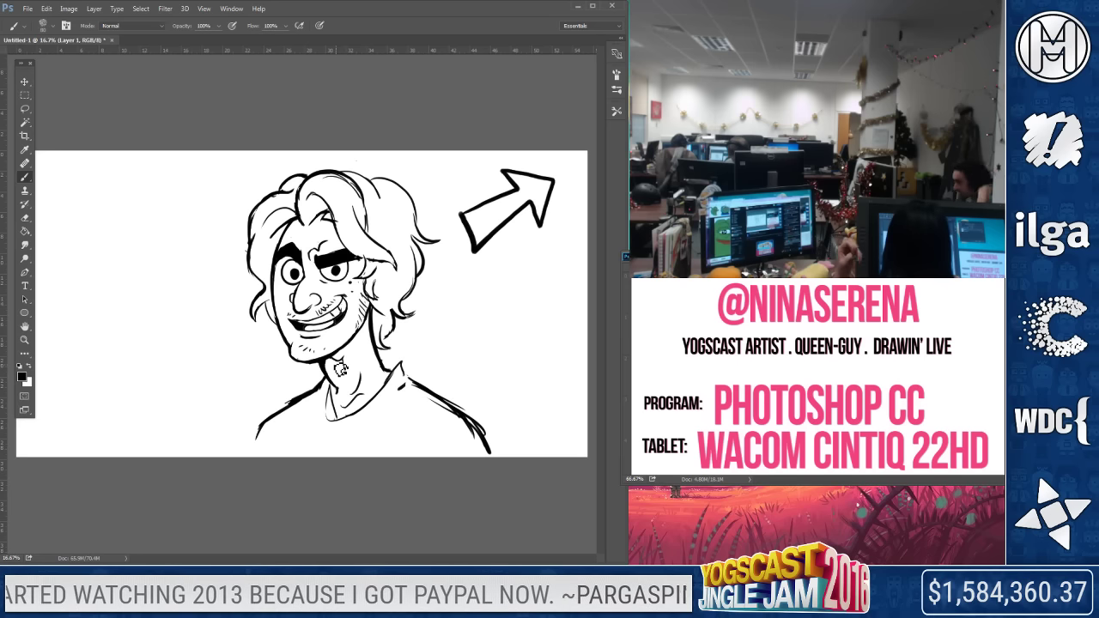
left_click_drag(269, 428, 253, 445)
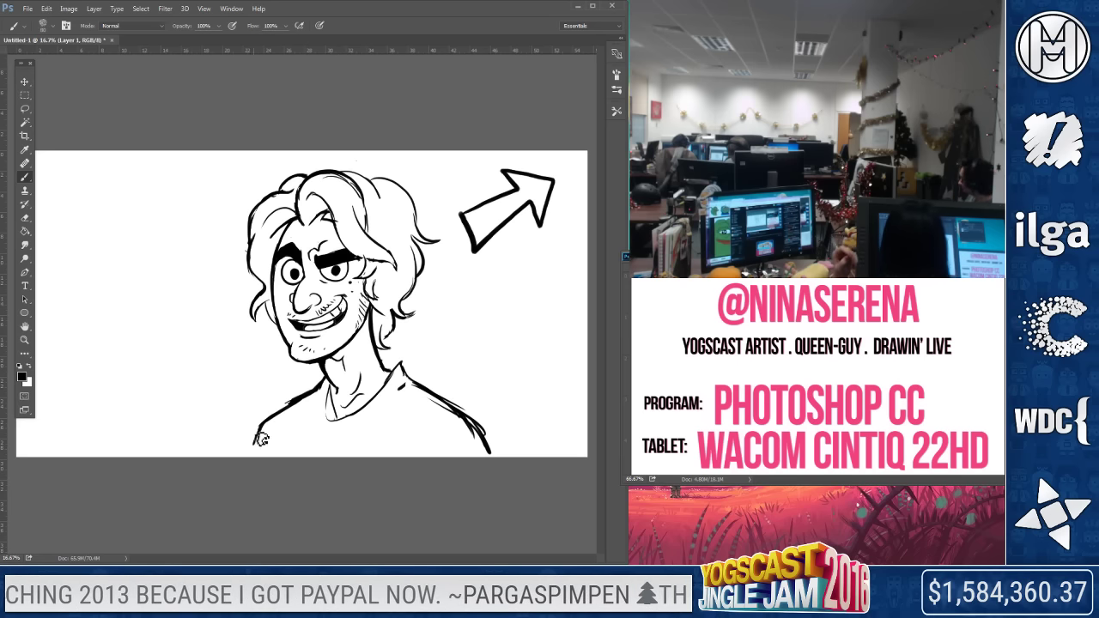
left_click_drag(333, 384, 329, 408)
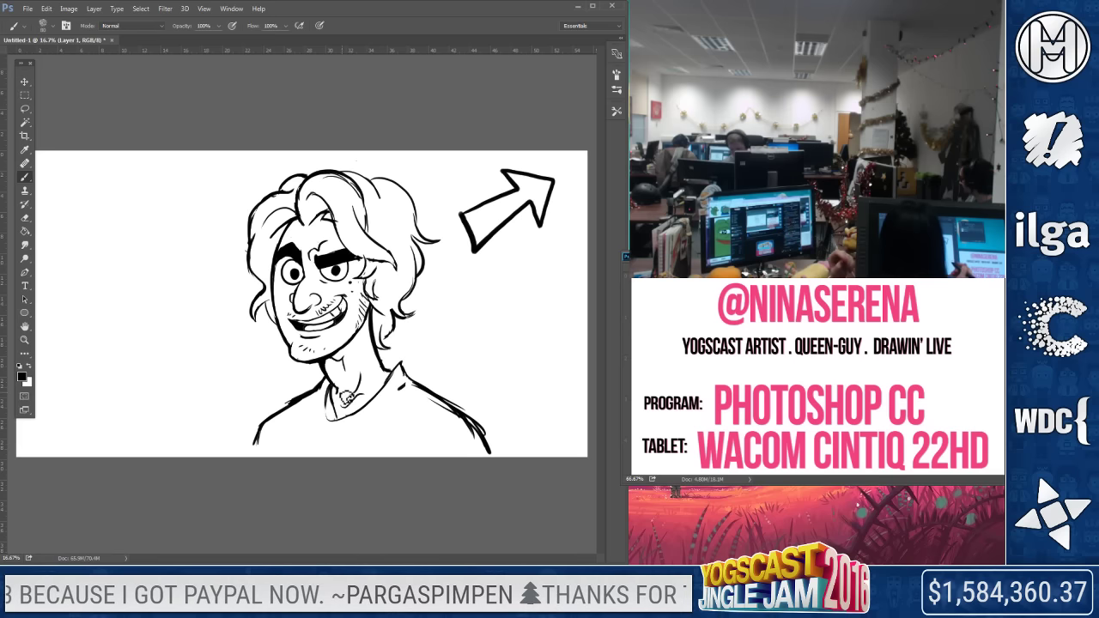
Draw a small Pepe frog face on the shirt's chest, with two heavy-lidded eyes and a wide mouth
key("z")
left_click(401, 462)
left_click(401, 462)
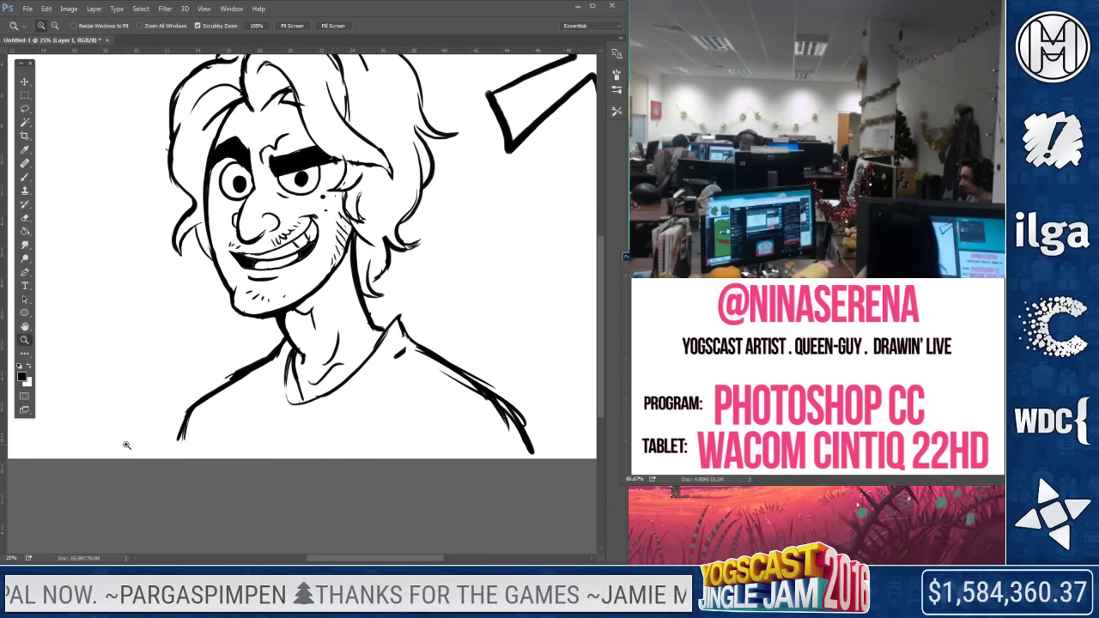
key("b")
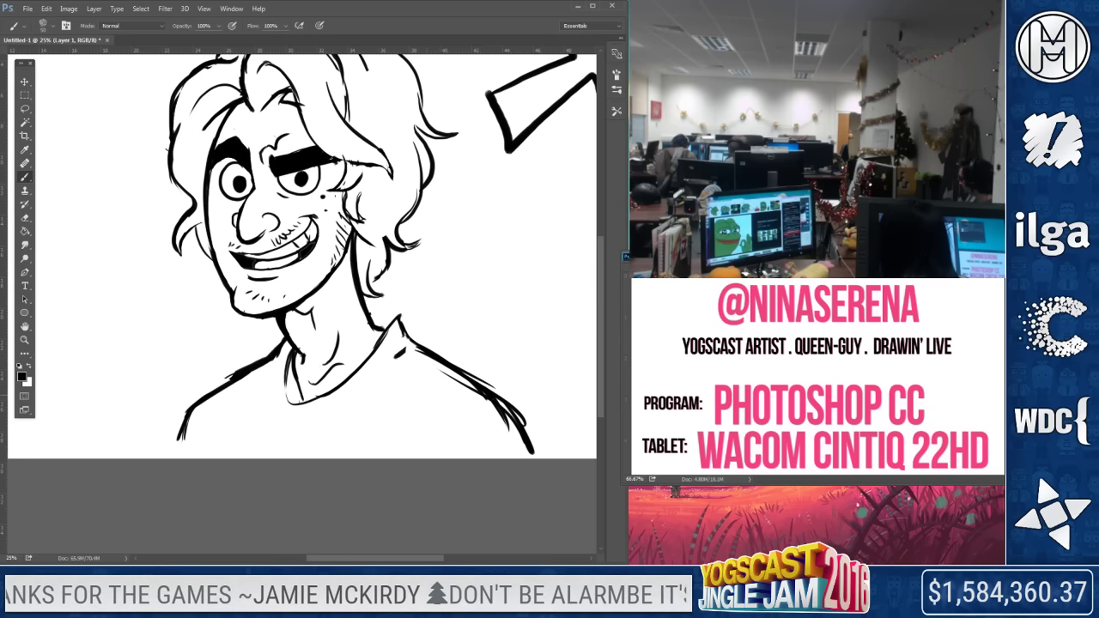
left_click_drag(404, 420, 421, 423)
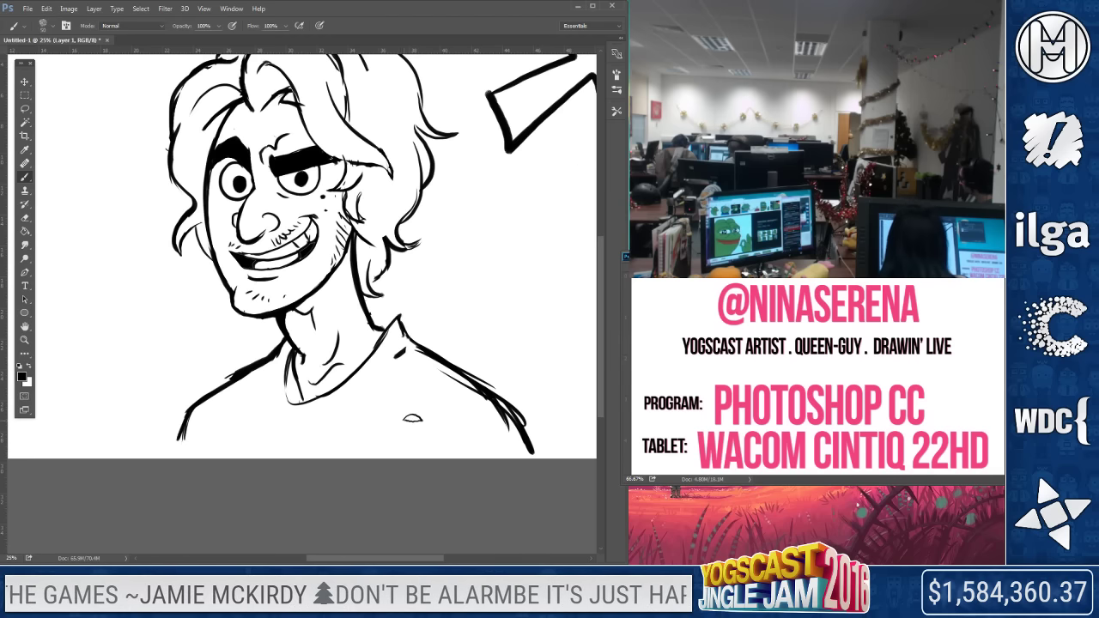
left_click_drag(413, 416, 413, 421)
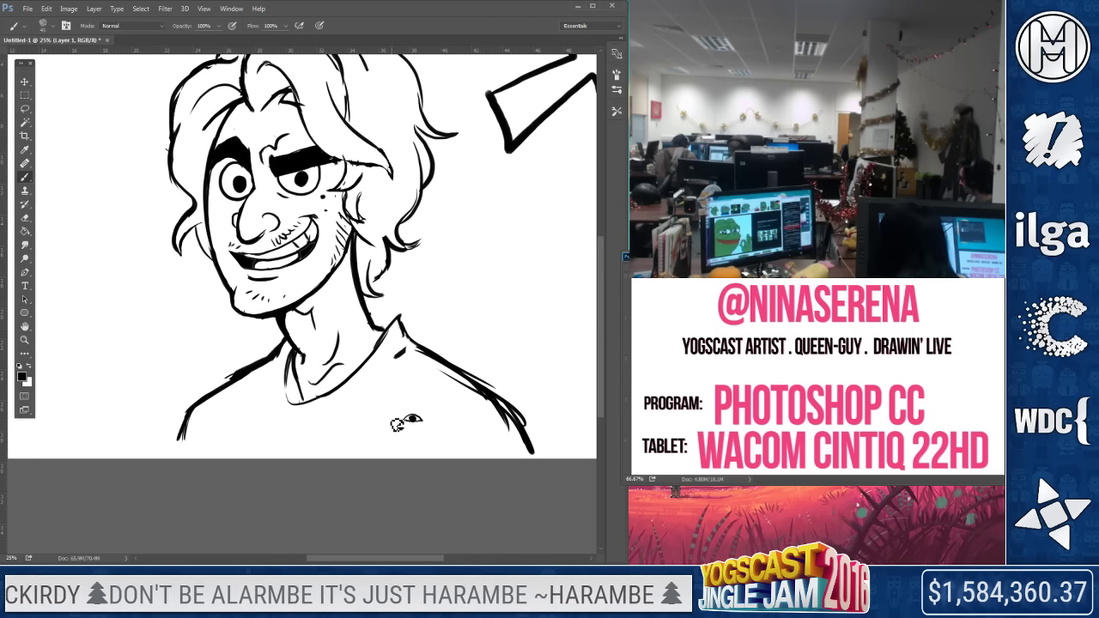
left_click_drag(379, 420, 391, 425)
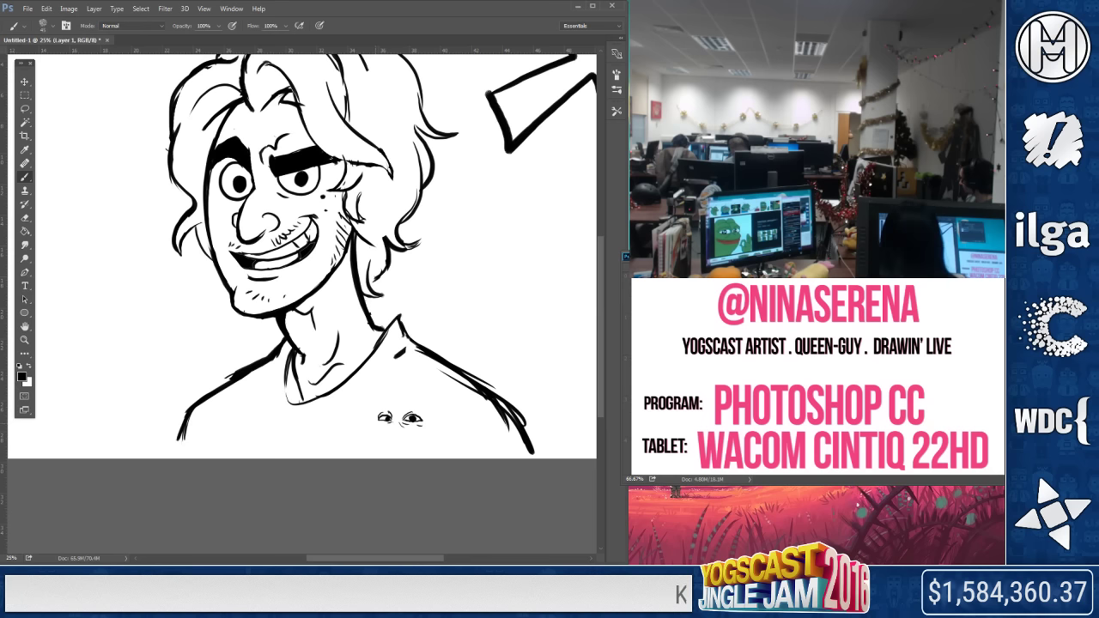
left_click_drag(377, 426, 424, 431)
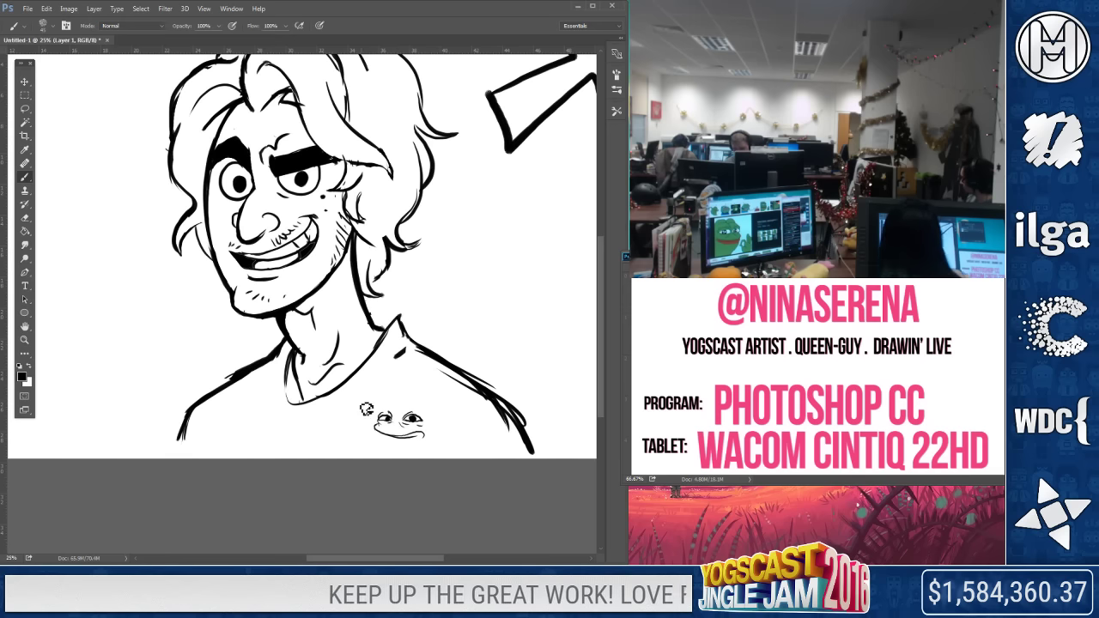
Erase the small frog's mouth and redraw it with thick lips, adding the jaw line below
key("e")
left_click_drag(378, 434, 421, 432)
key("b")
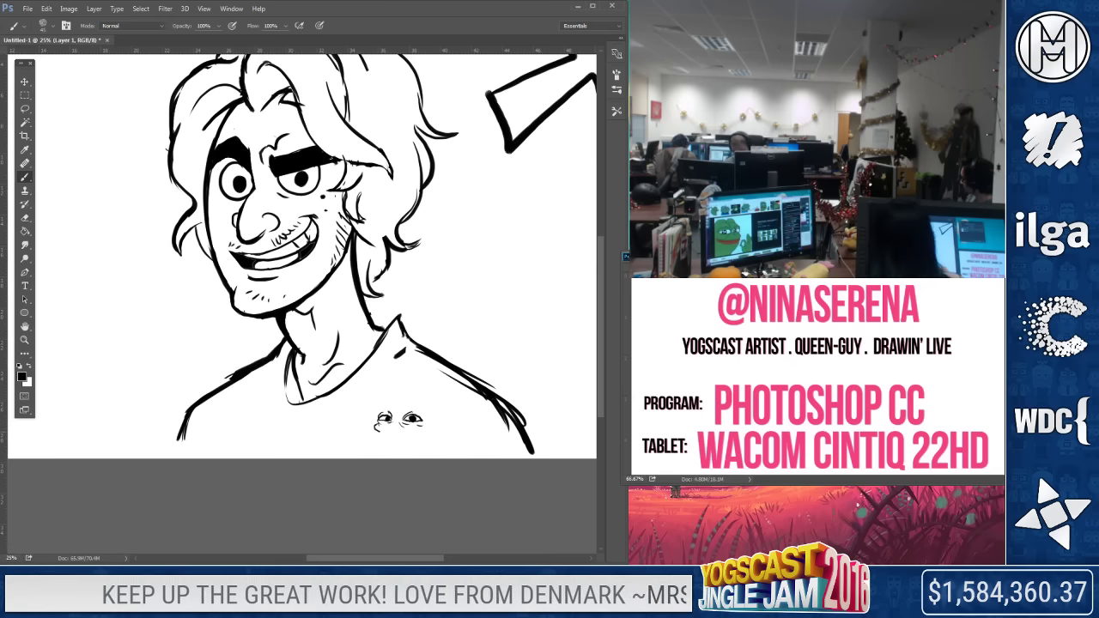
left_click_drag(383, 433, 428, 435)
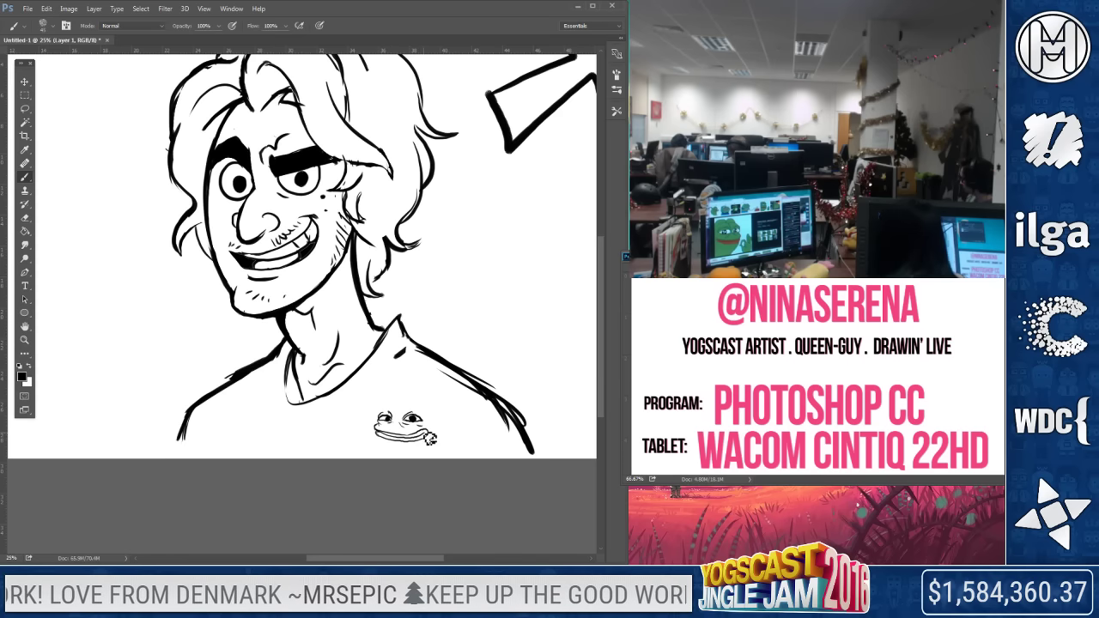
left_click_drag(426, 424, 388, 452)
Erase the pupils of the small frog on the shirt and redraw both eyes with larger, dark pupils
key("e")
left_click_drag(383, 419, 388, 422)
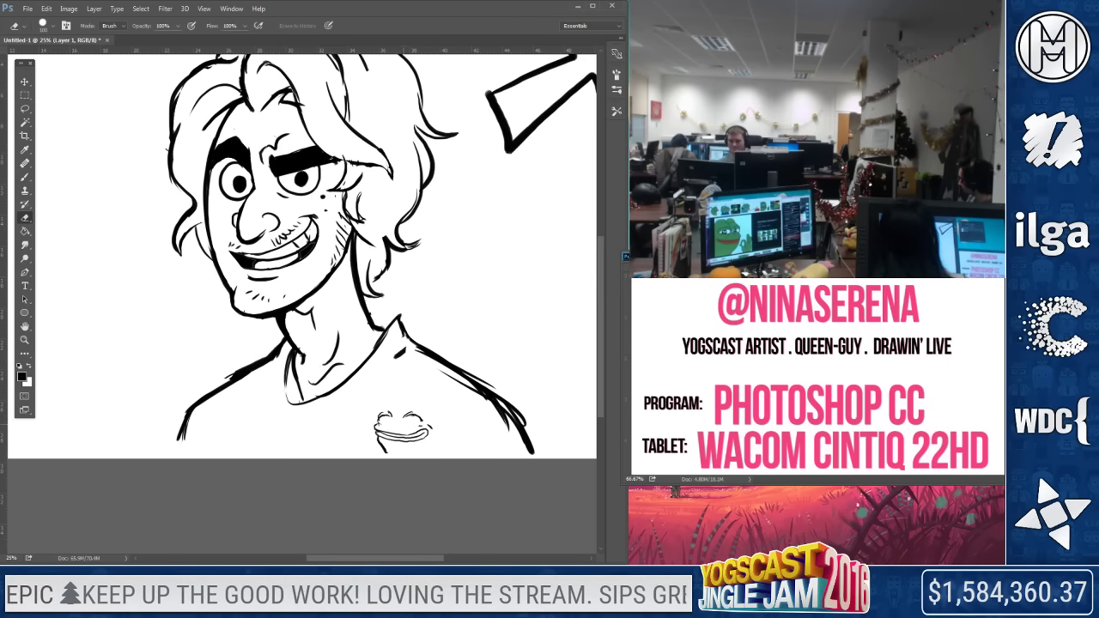
left_click(24, 177)
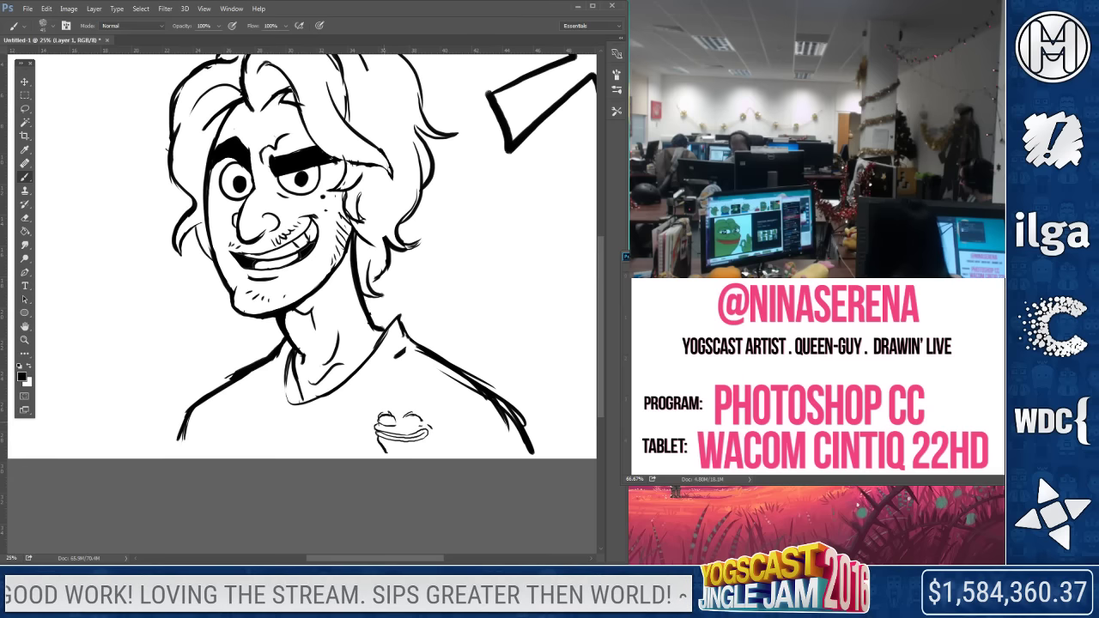
left_click_drag(403, 430, 411, 422)
key("ctrl+z")
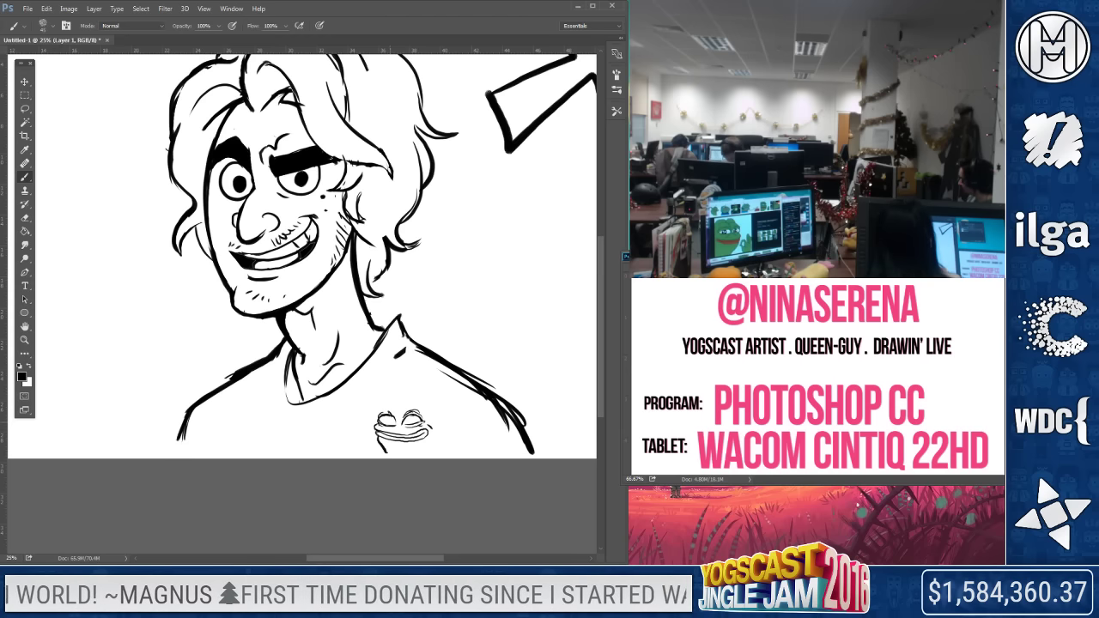
left_click(391, 420)
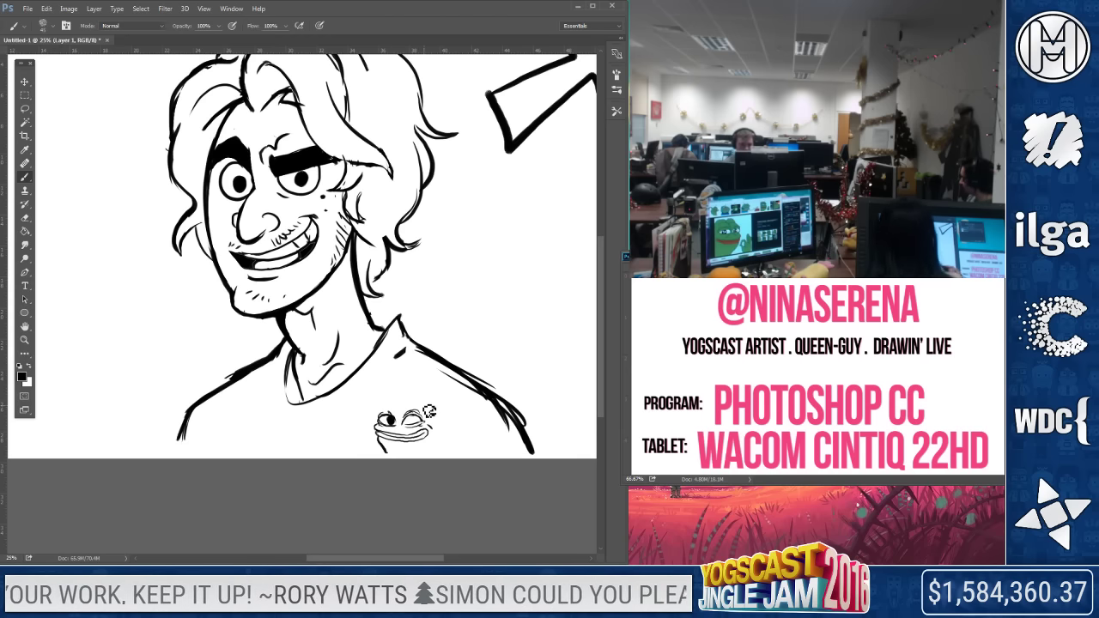
key("ctrl+z")
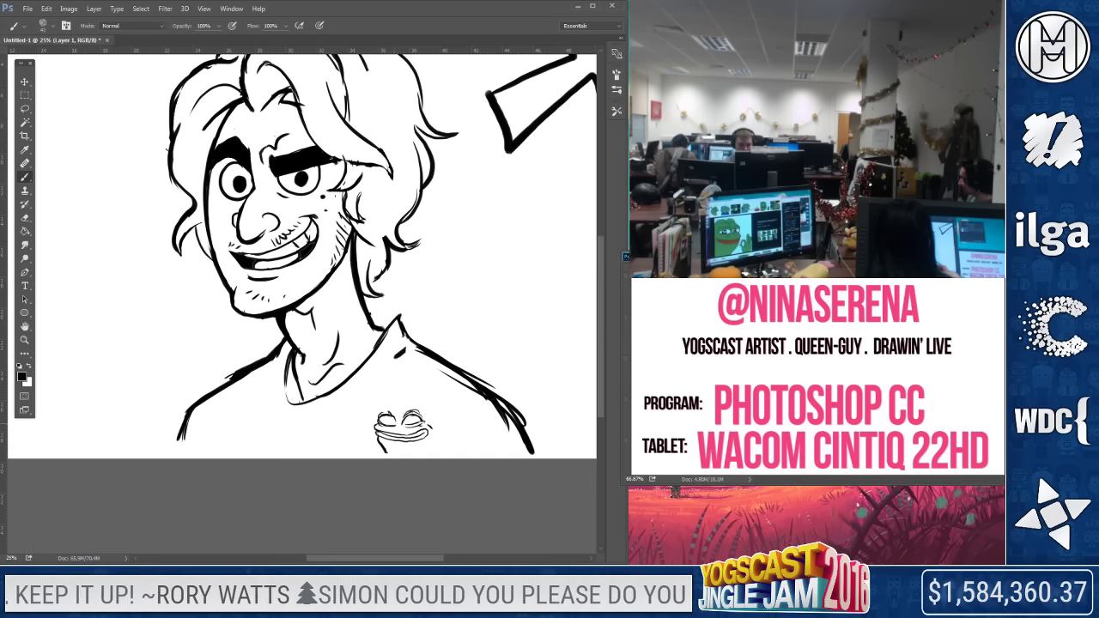
left_click(411, 420)
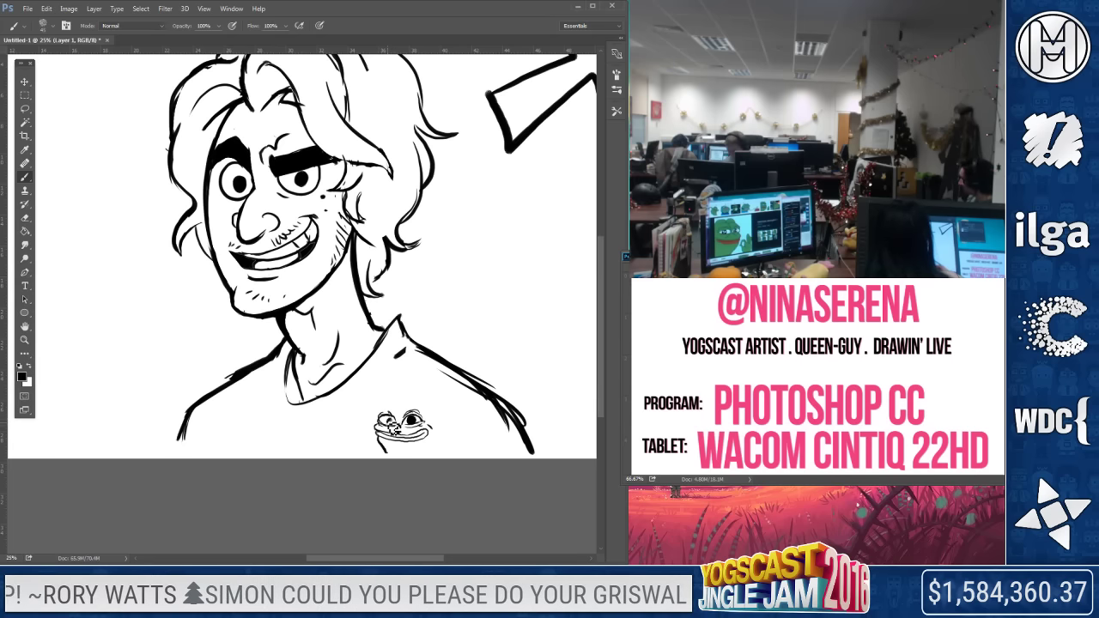
Draw the frog's bumpy brow and back-of-head outline, and sketch a hand making the OK gesture beside its face
left_click_drag(380, 415, 419, 402)
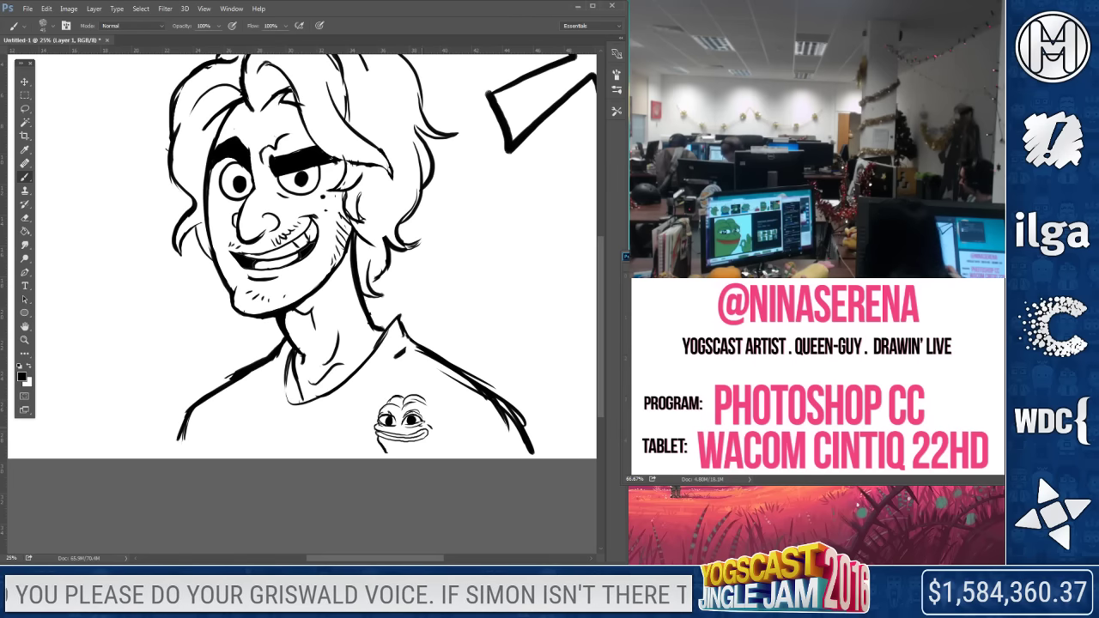
left_click_drag(432, 419, 438, 433)
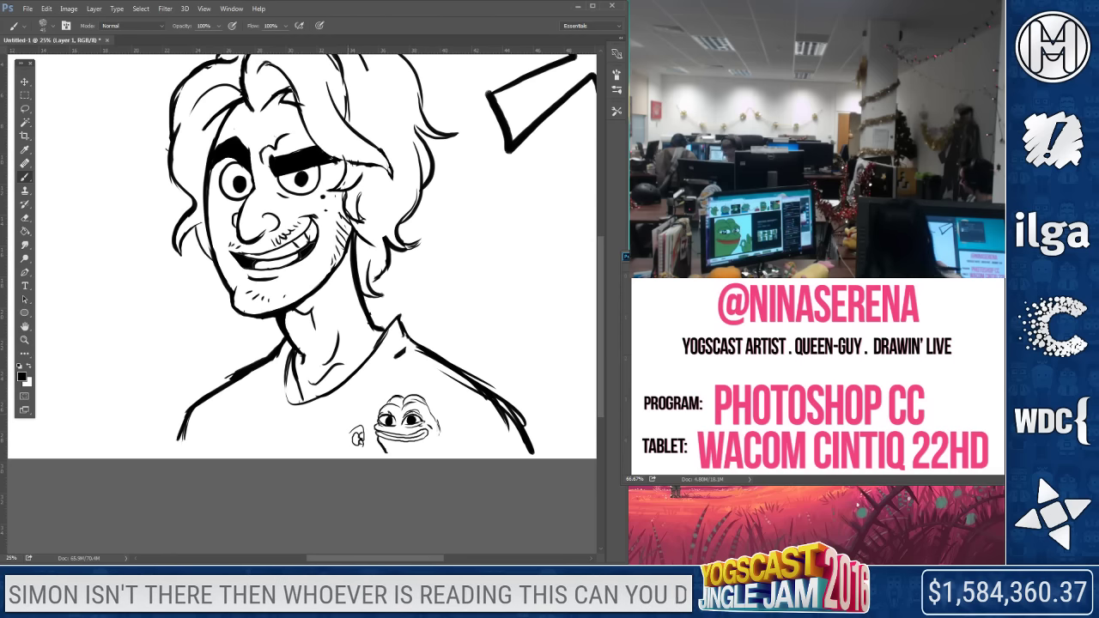
mouse_move(351, 422)
left_mouse_down()
mouse_move(354, 411)
mouse_move(347, 429)
left_mouse_up()
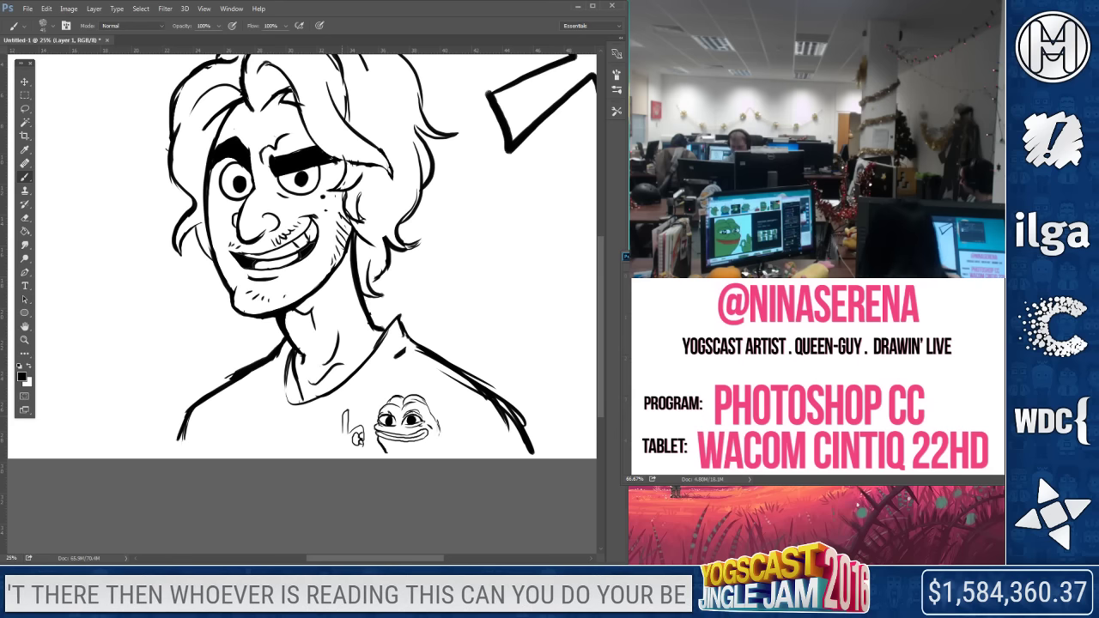
left_click_drag(343, 423, 338, 442)
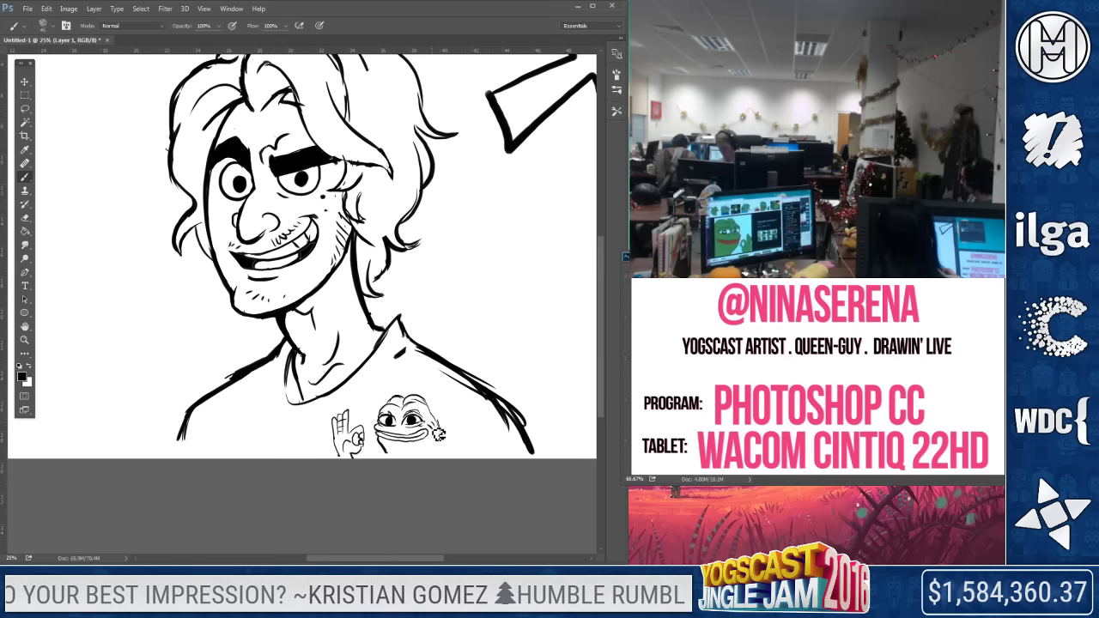
Refine the frog's eyes with a smaller eraser and complete its chin line below the mouth
left_click(25, 217)
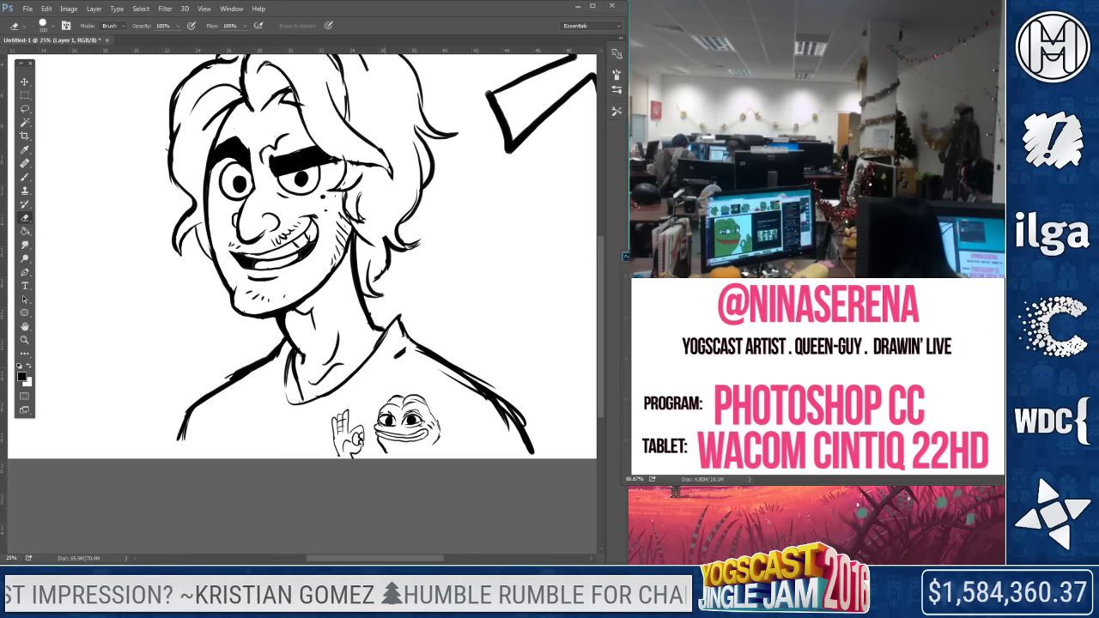
key("[")
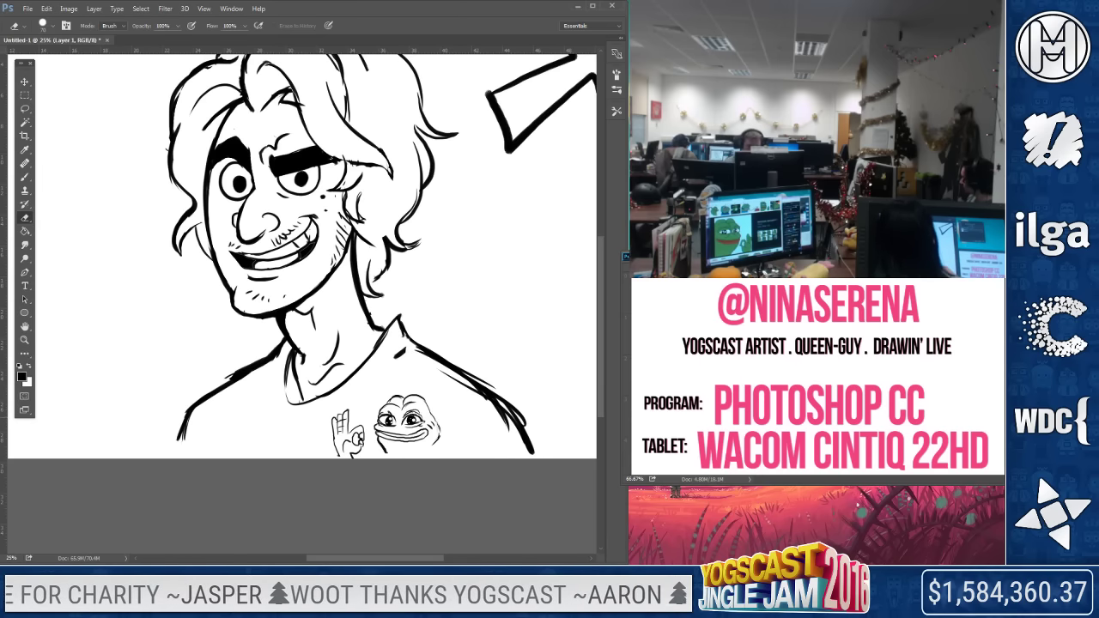
key("b")
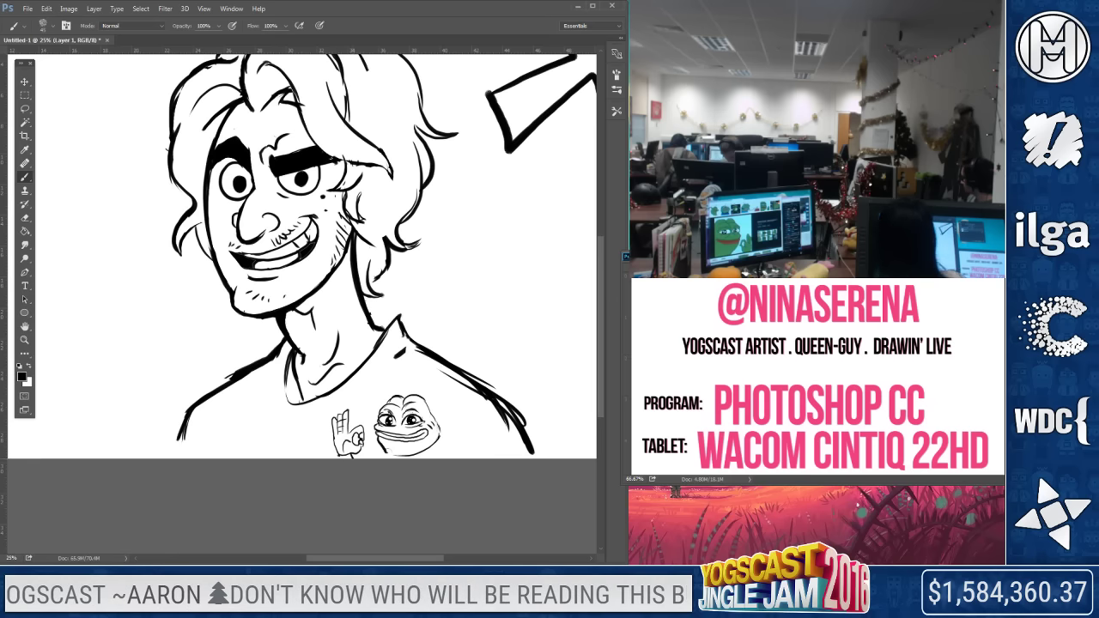
key("e")
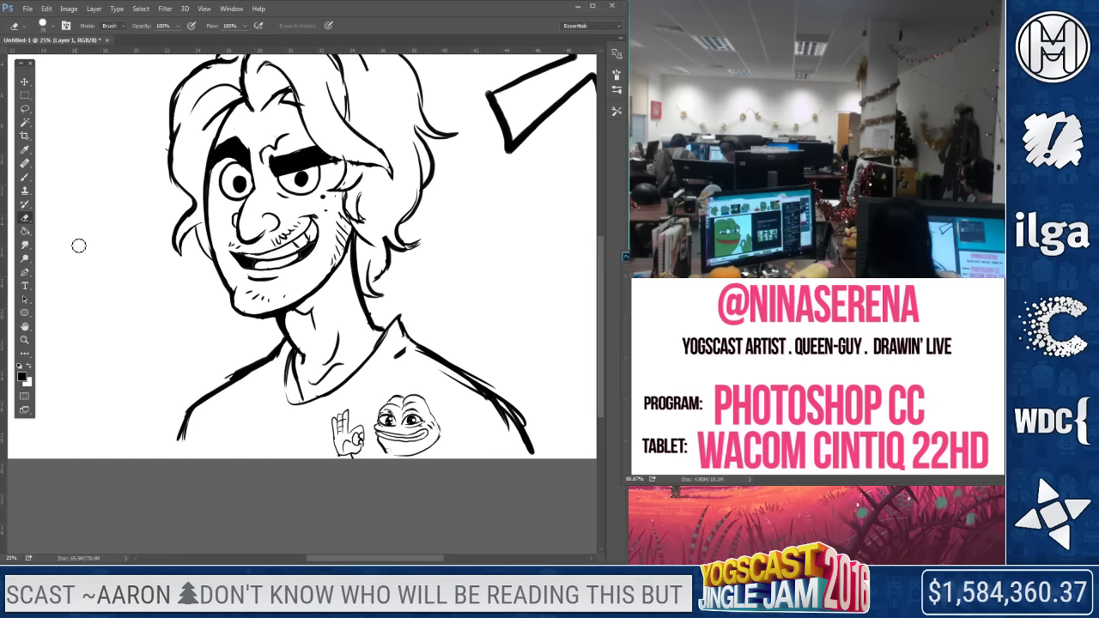
Lasso the OK-gesture hand, rotate it by about -16 degrees, and place it closer to the frog's face
left_click(25, 108)
left_click_drag(369, 392, 376, 450)
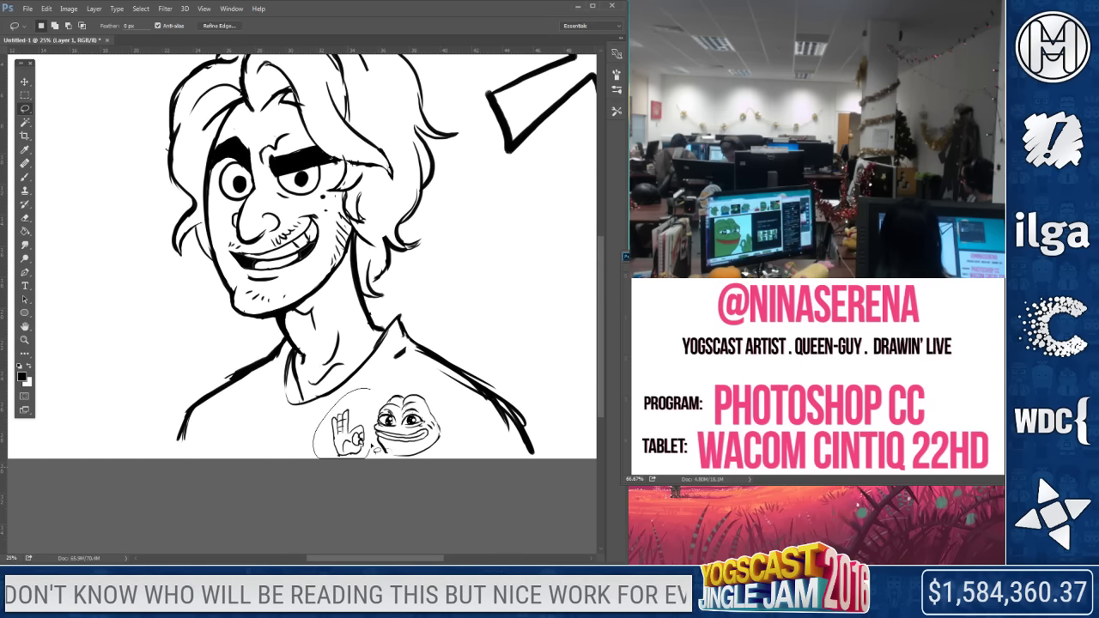
right_click(364, 392)
left_click(383, 313)
left_click_drag(367, 421, 366, 433)
left_click_drag(426, 453, 427, 433)
left_click_drag(363, 433, 360, 436)
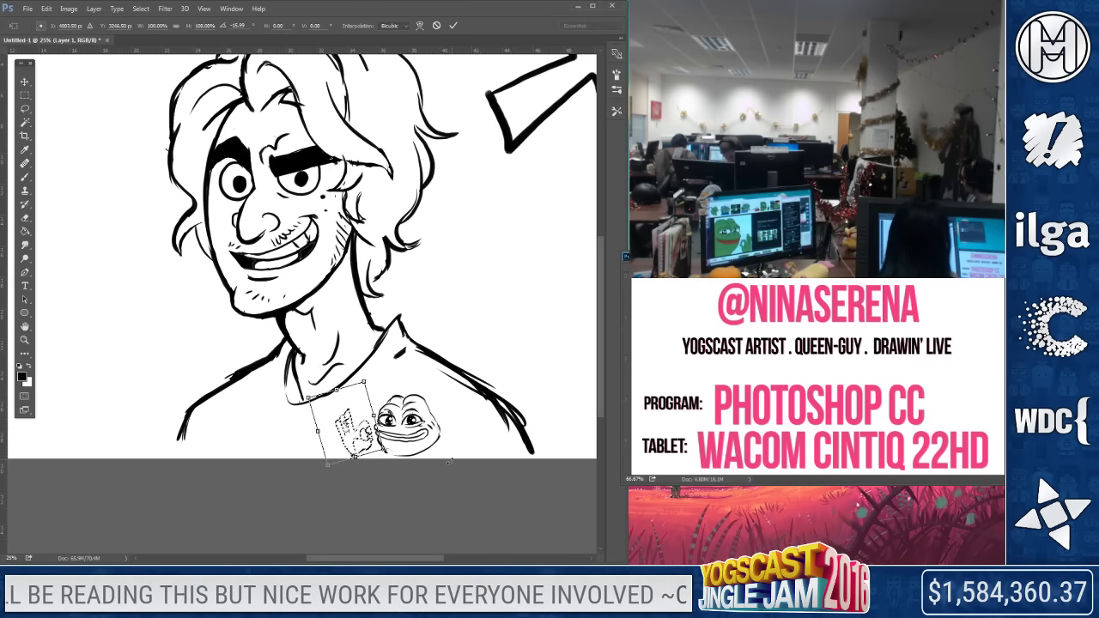
key("Return")
key("ctrl+d")
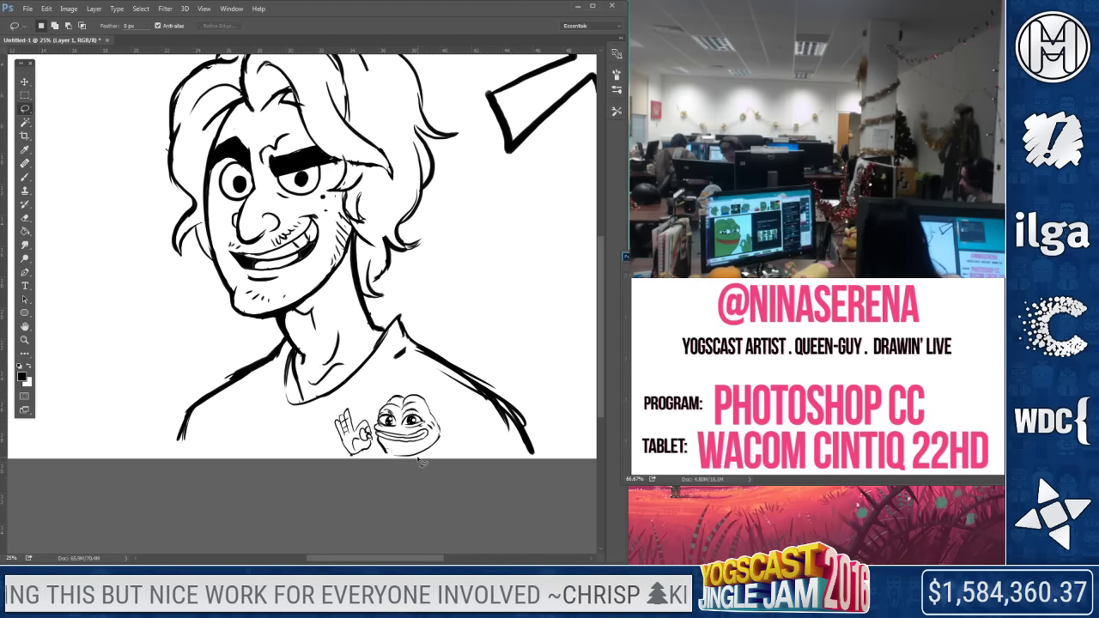
Thicken the outline around the small frog's head with the brush
left_click(24, 340)
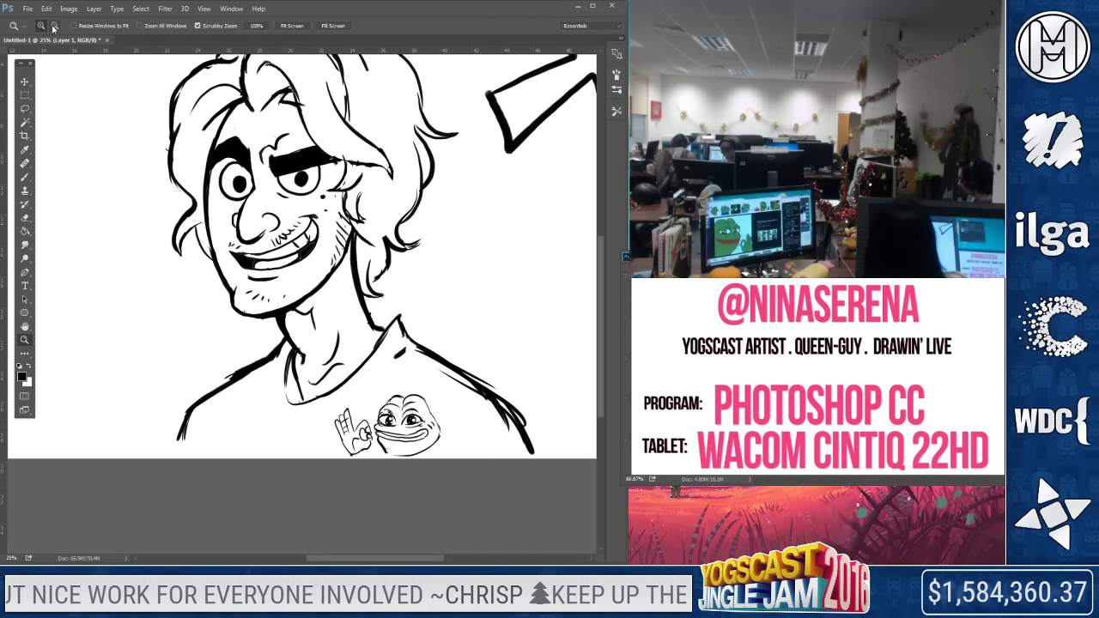
left_click(257, 242)
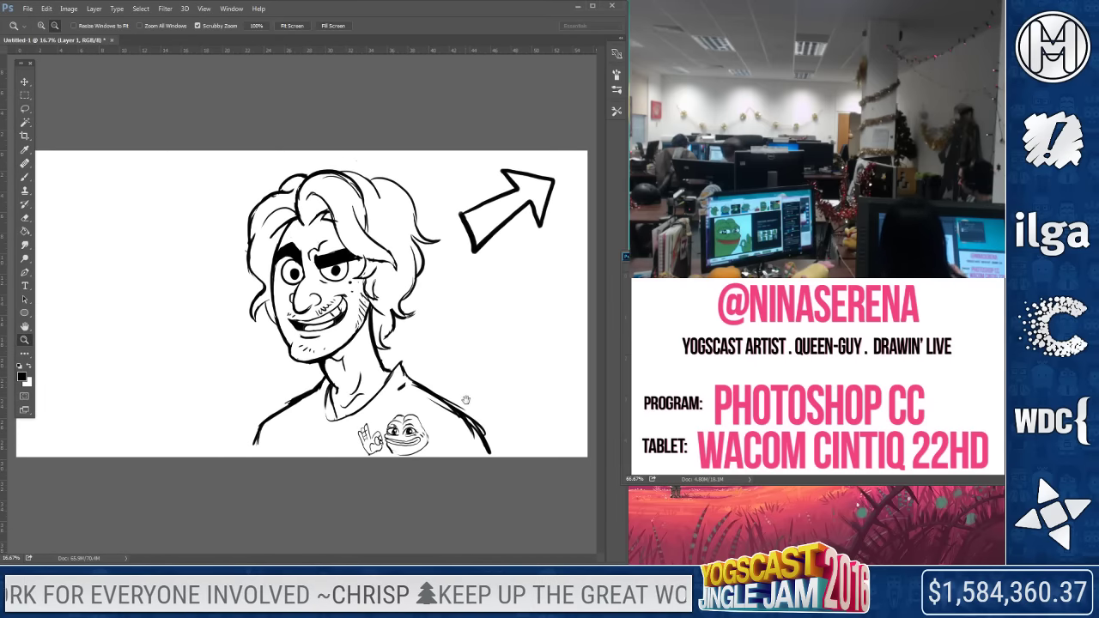
left_click(24, 217)
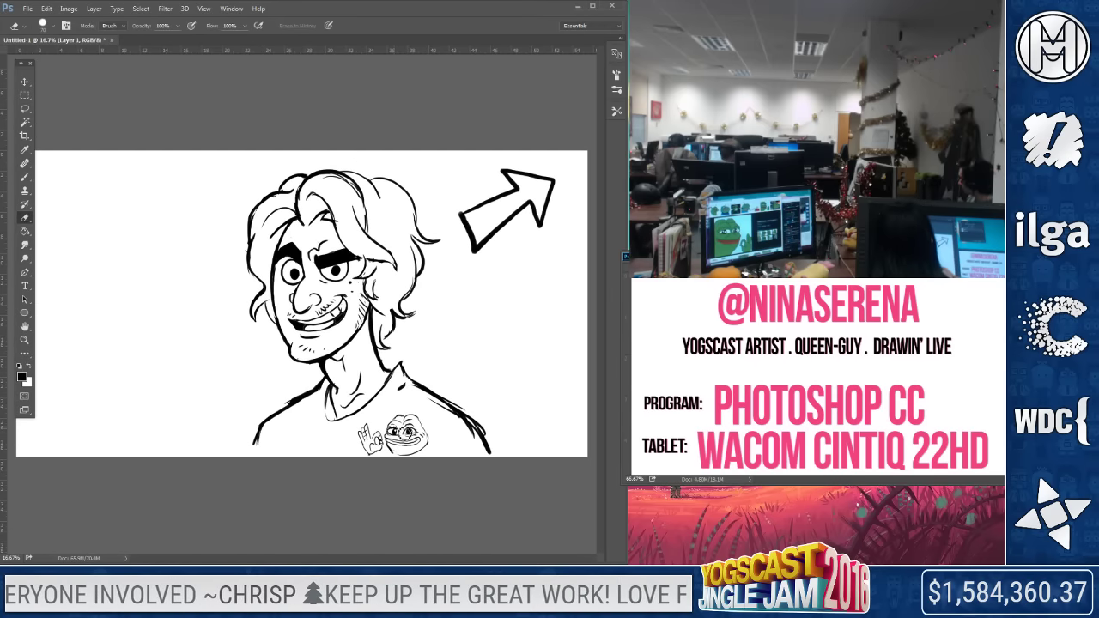
left_click(24, 176)
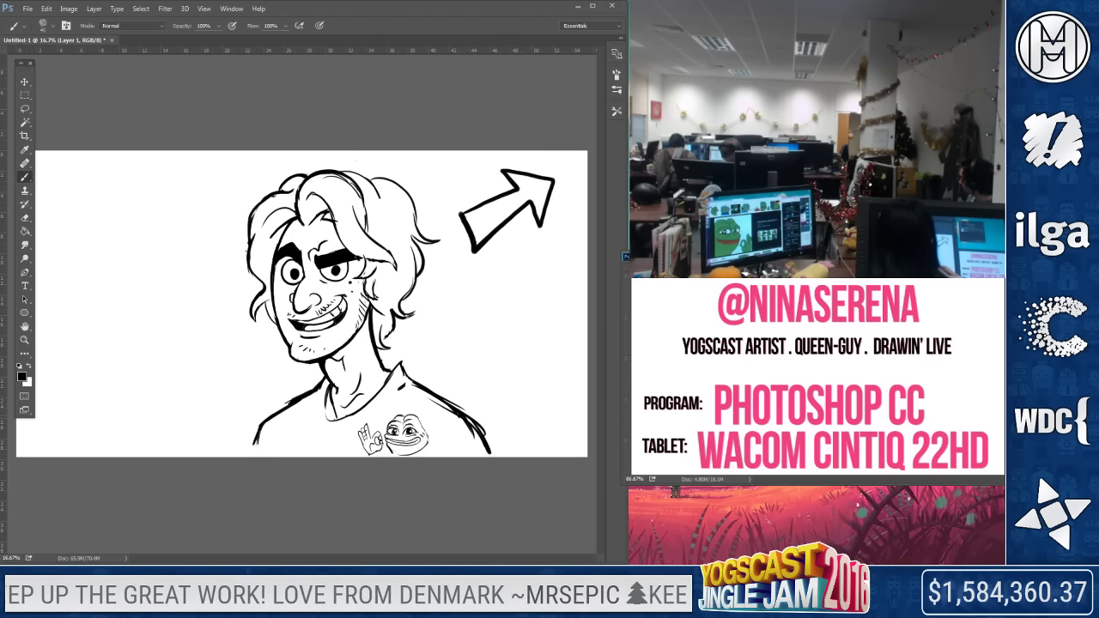
left_click_drag(406, 417, 424, 426)
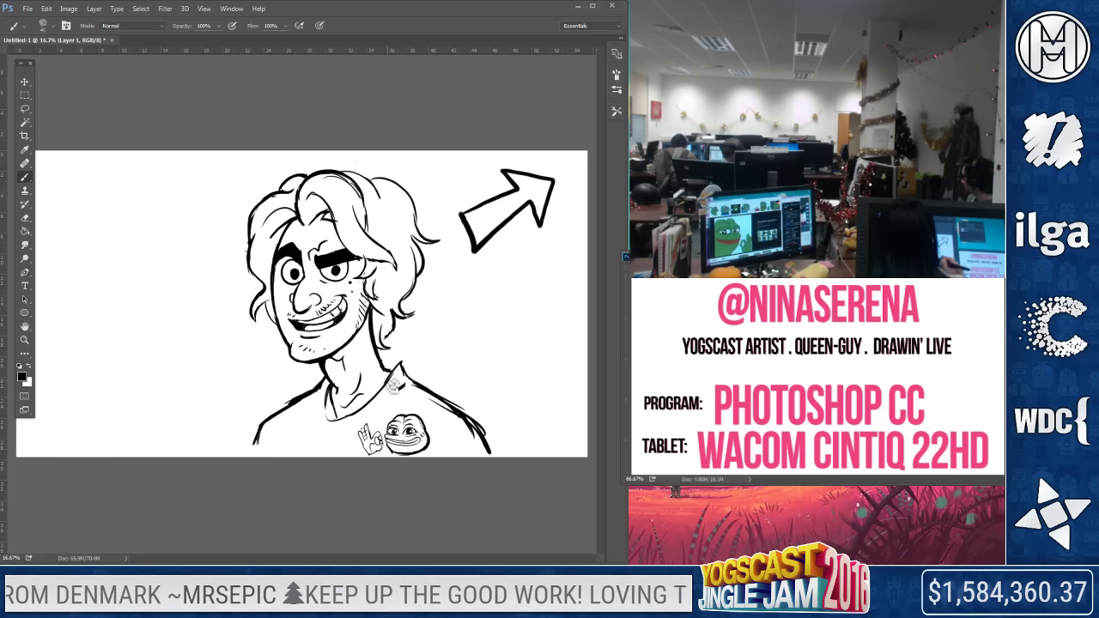
Clean up the outline at the top of the hair, touch up the shoulder lines and add a thin inner arm line
key("e")
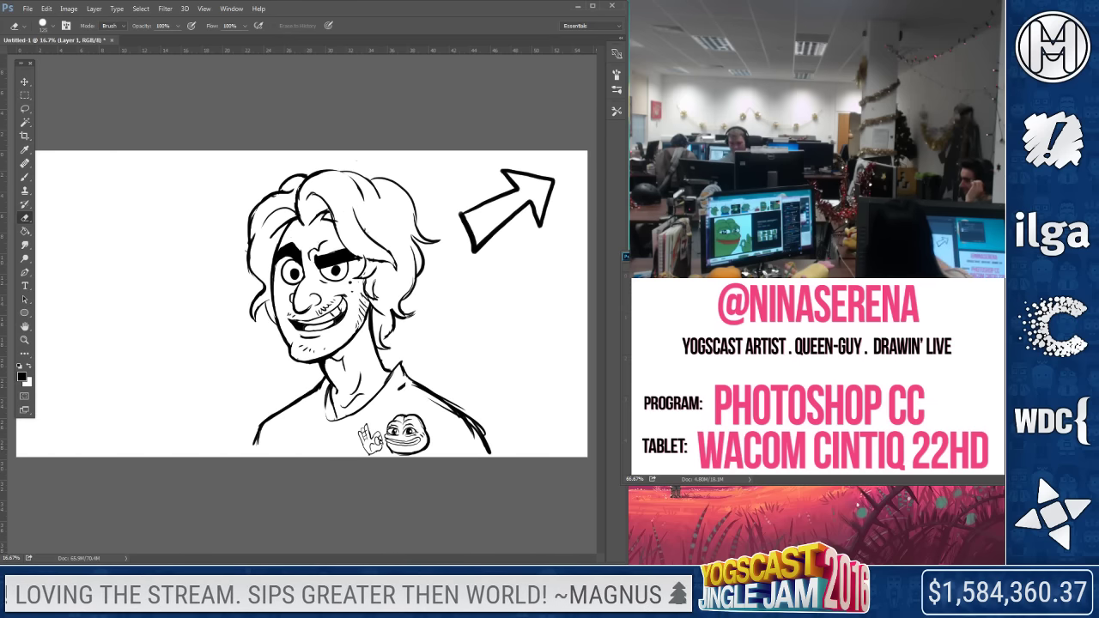
key("b")
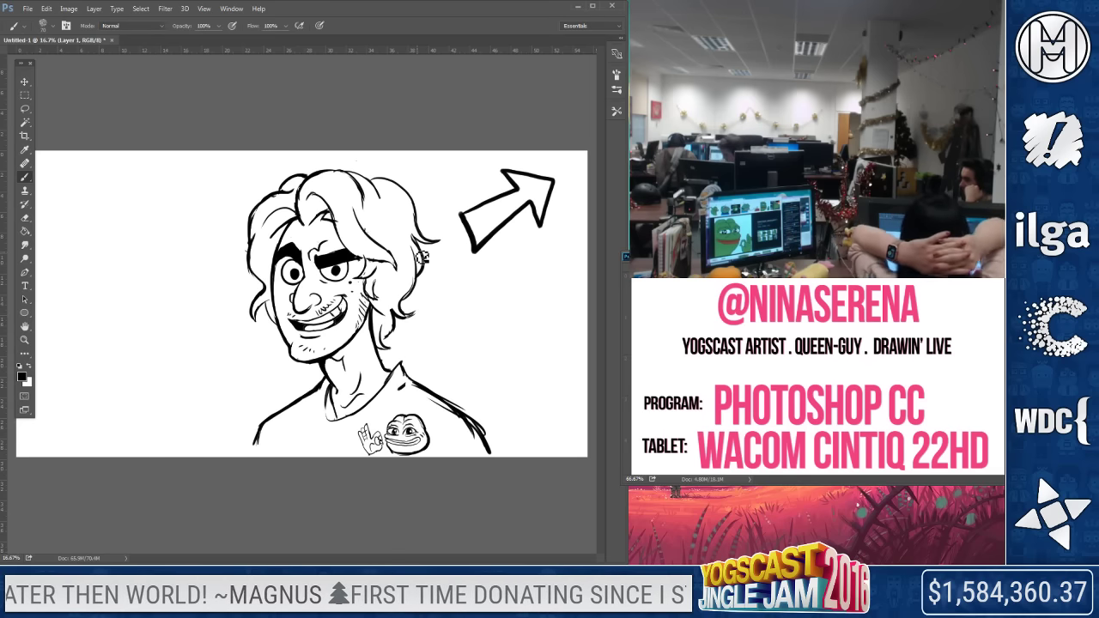
key("e")
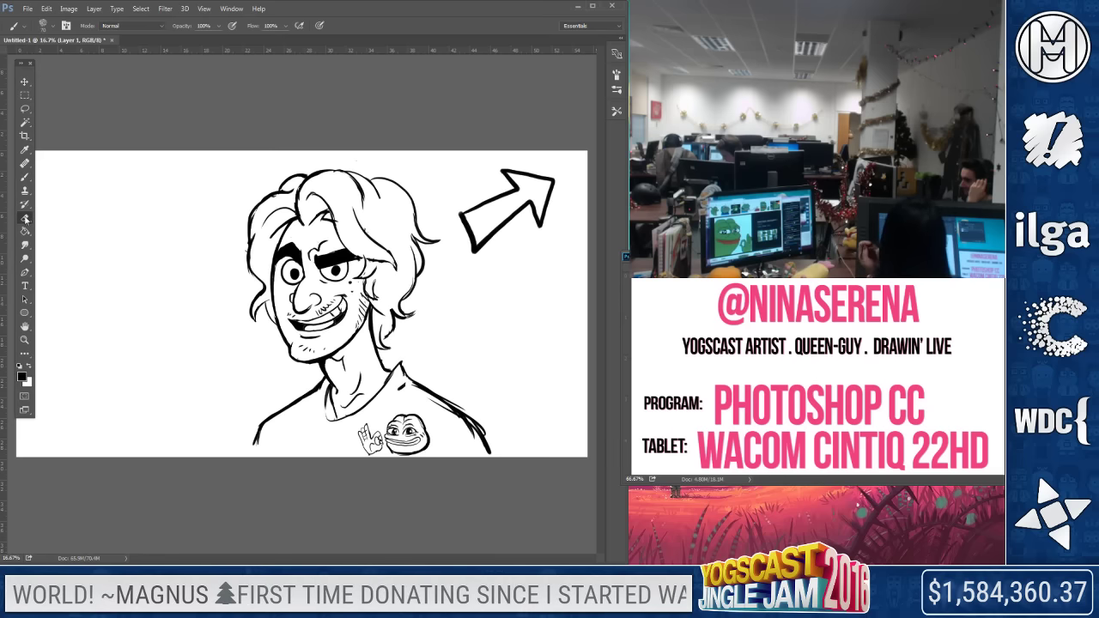
key("b")
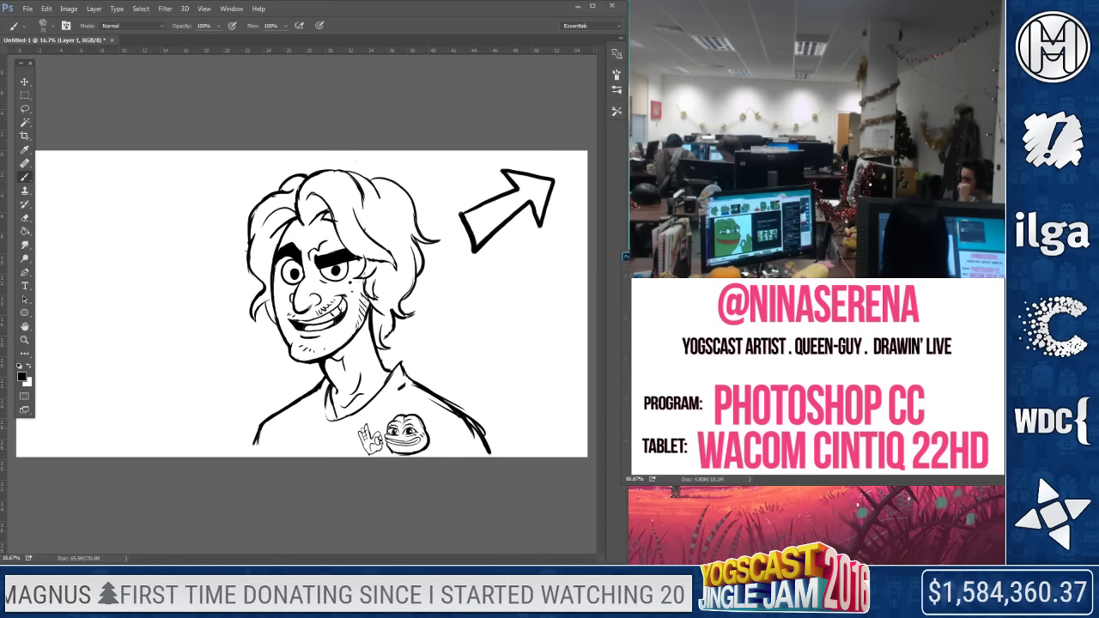
left_click_drag(444, 426, 456, 416)
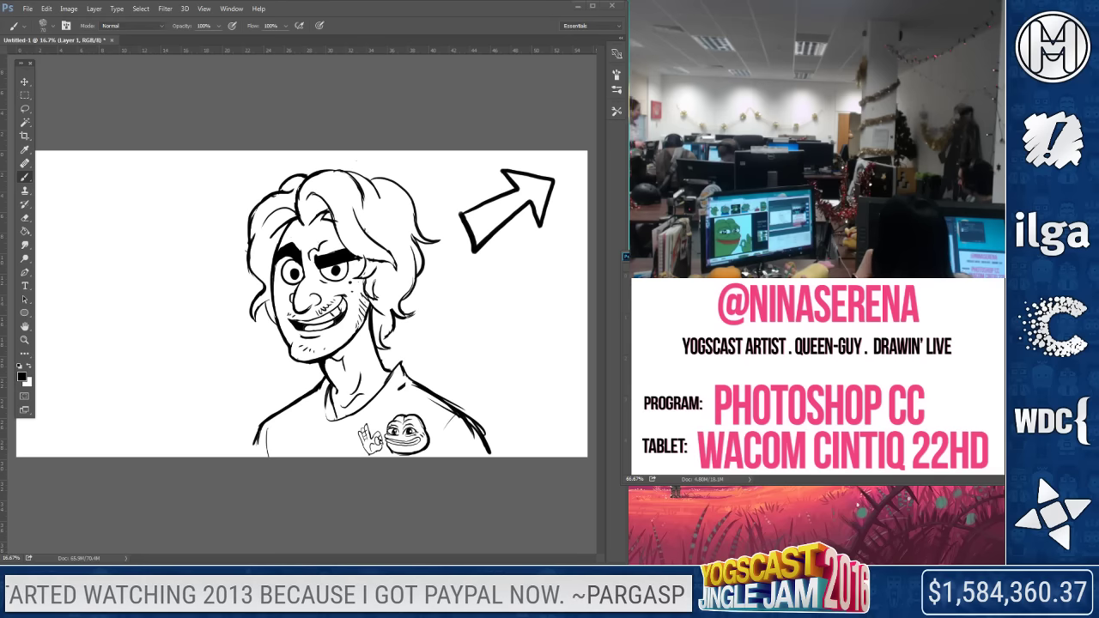
Erase the large arrow and stray shoulder strokes, and hand-letter the character's name with a swash beside the neck
left_click(24, 217)
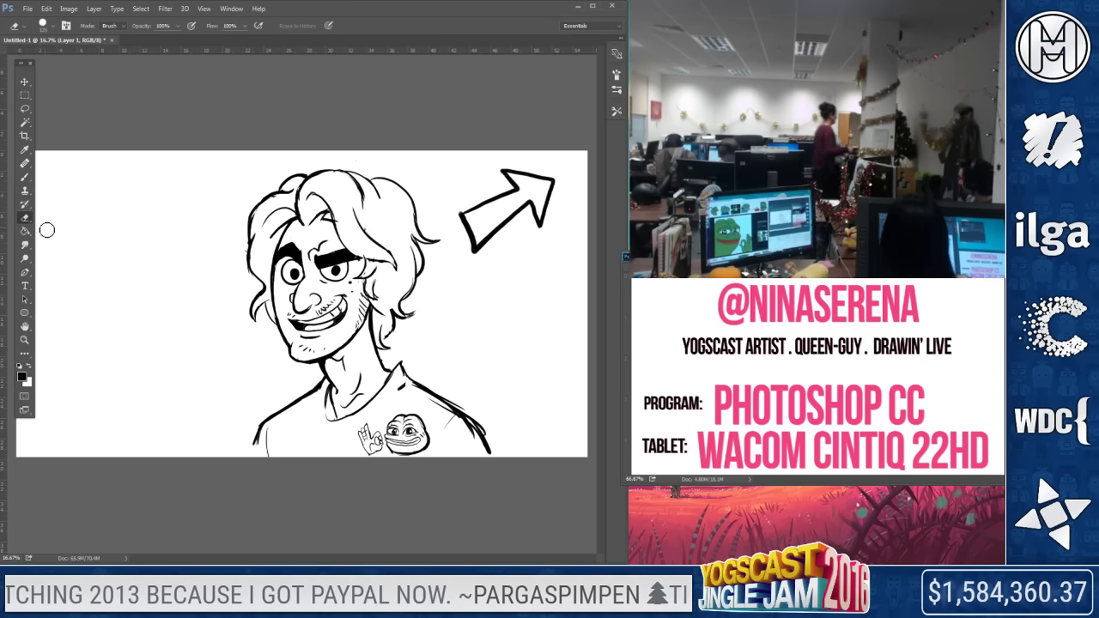
mouse_move(509, 225)
left_mouse_down()
mouse_move(451, 201)
mouse_move(549, 184)
left_mouse_up()
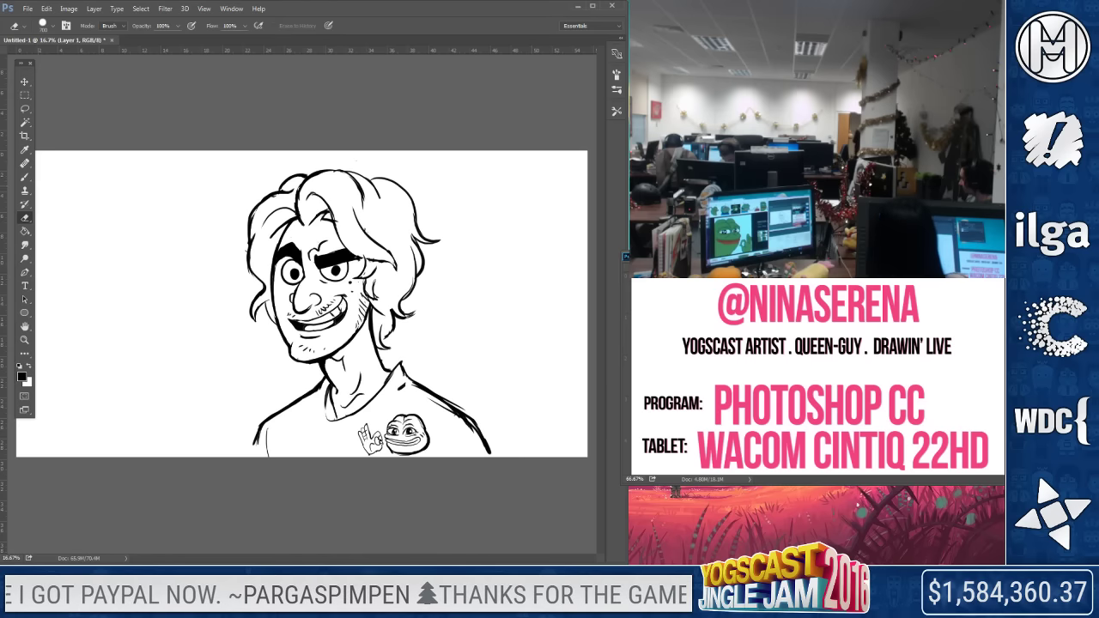
key("b")
mouse_move(420, 330)
left_mouse_down()
mouse_move(426, 372)
mouse_move(424, 352)
mouse_move(416, 366)
mouse_move(456, 335)
mouse_move(458, 348)
mouse_move(490, 314)
mouse_move(499, 355)
mouse_move(528, 335)
left_mouse_up()
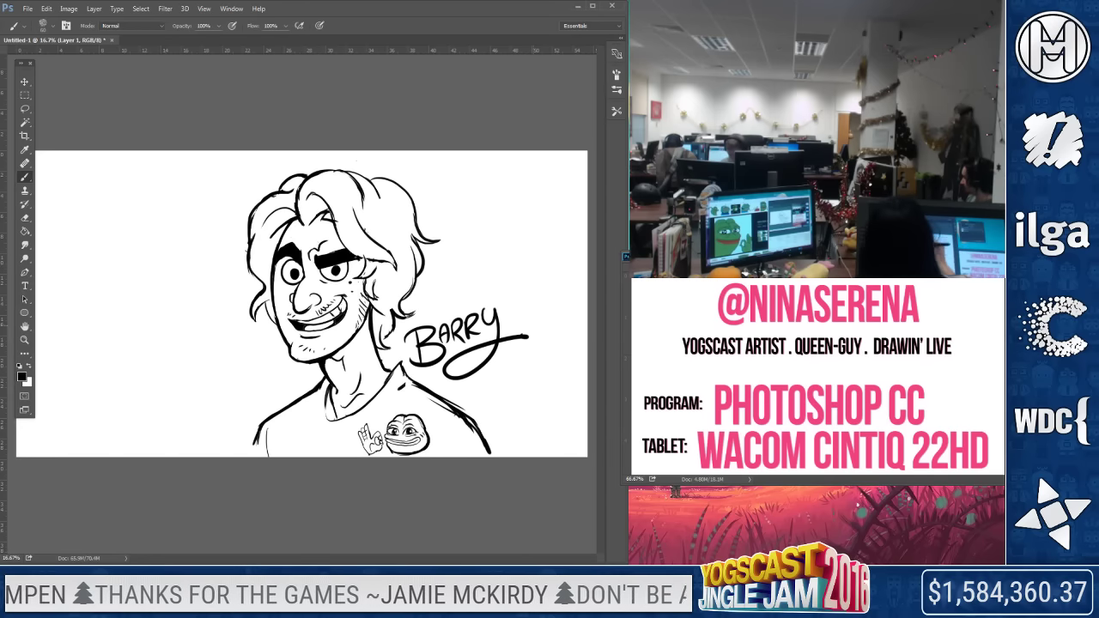
Move the whole character drawing with its lettering to the left side of the canvas
key("v")
left_click_drag(472, 430, 255, 417)
key("e")
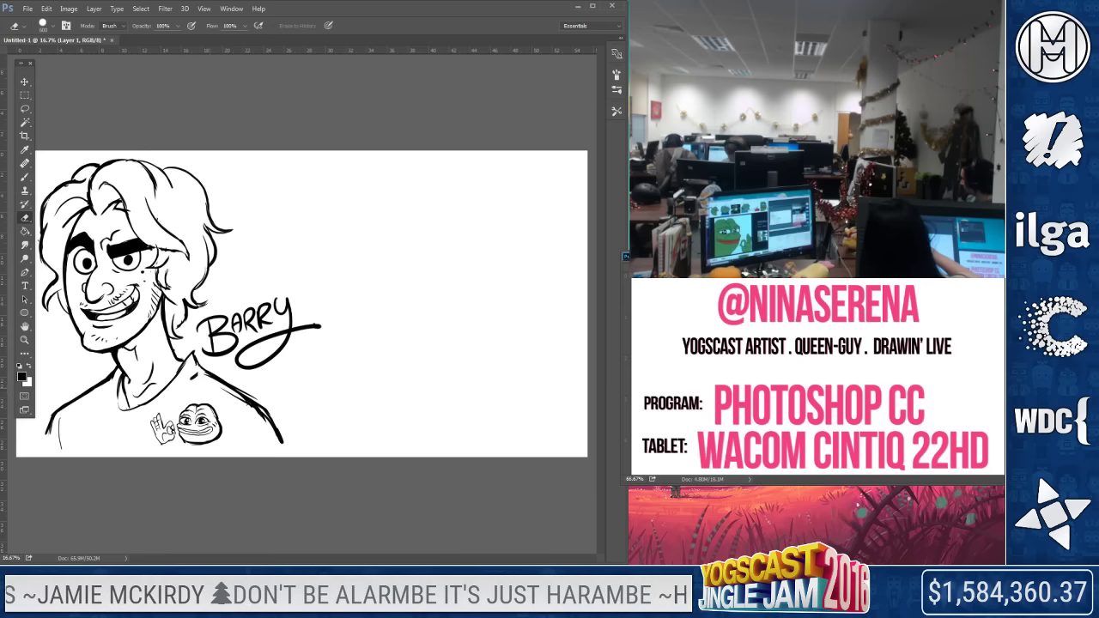
key("b")
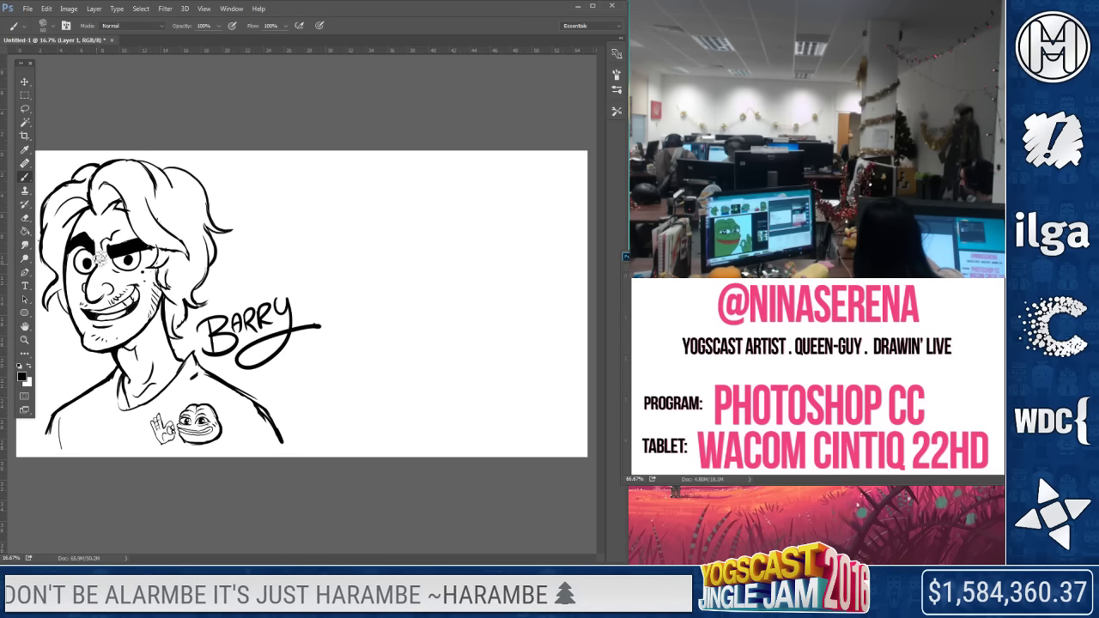
key("e")
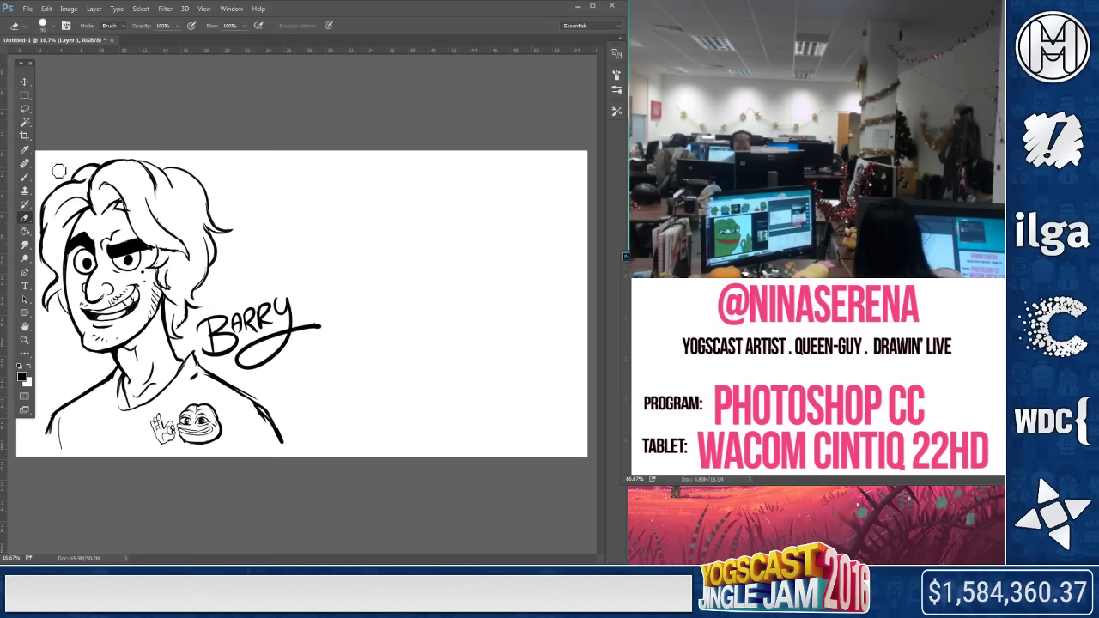
key("b")
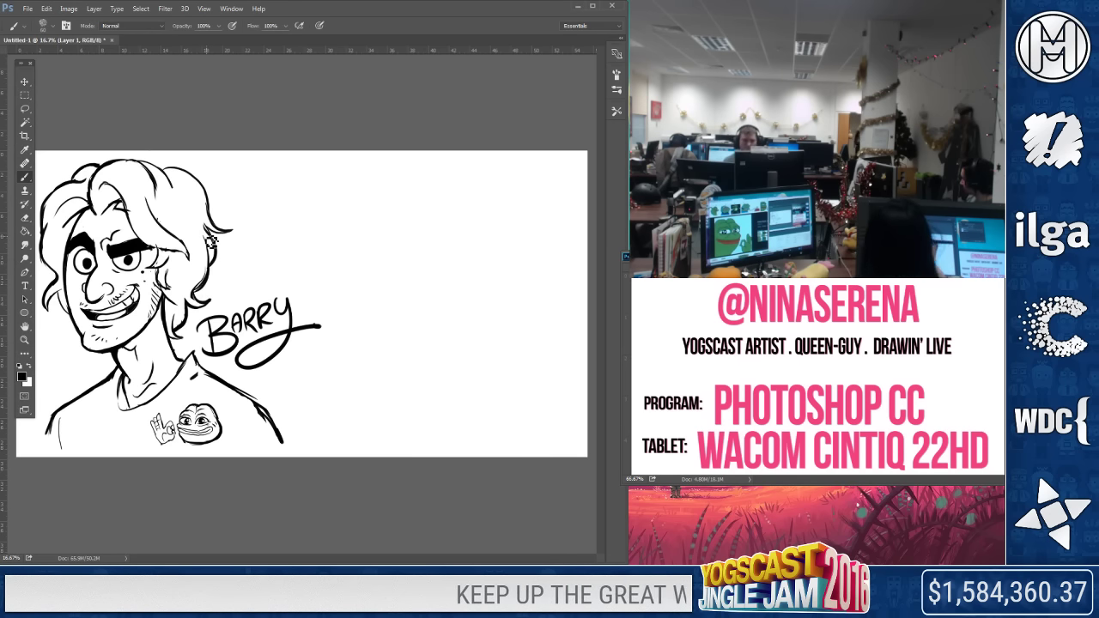
key("e")
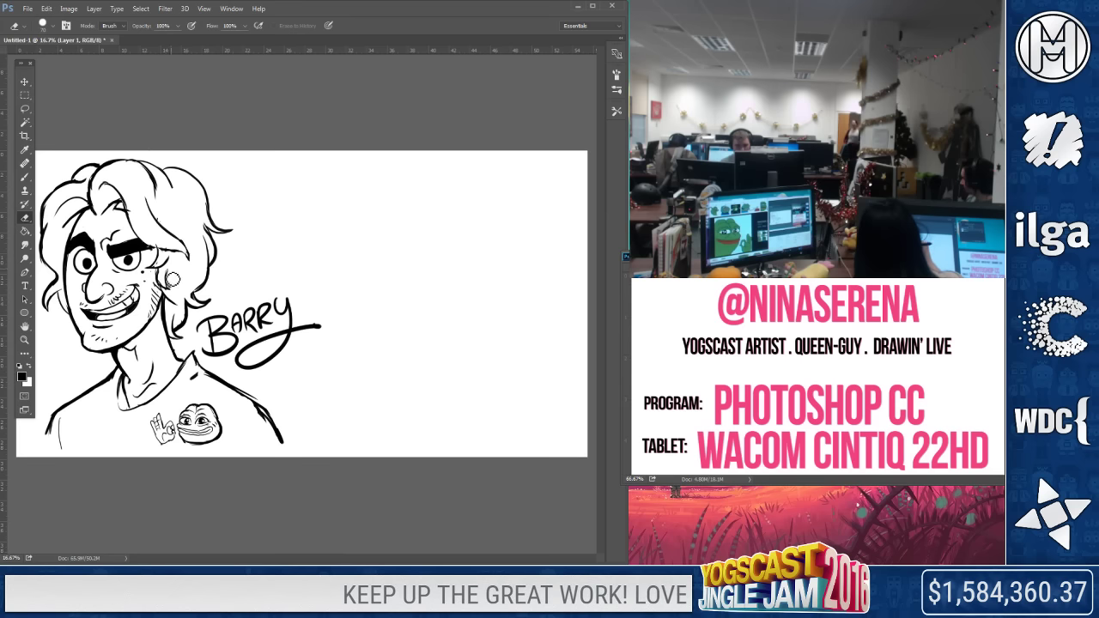
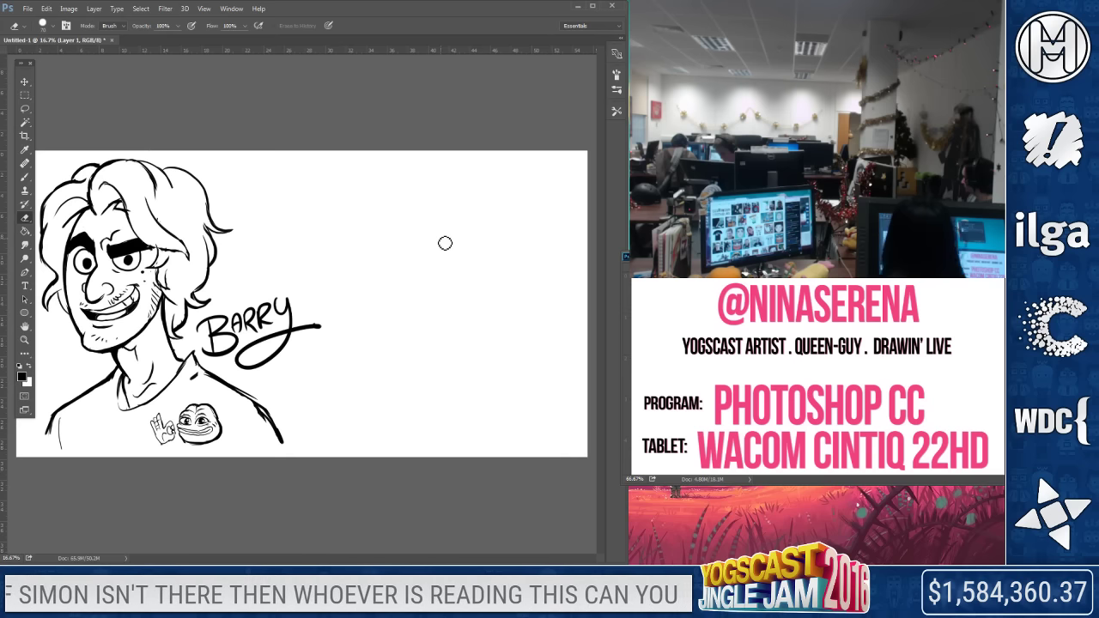
Hand-letter the second character's name with the brush in the space beside the first character's hair
key("b")
left_click_drag(259, 202, 275, 243)
mouse_move(284, 210)
left_mouse_down()
mouse_move(287, 231)
mouse_move(298, 232)
left_mouse_up()
left_click_drag(286, 220, 326, 232)
mouse_move(324, 220)
left_mouse_down()
mouse_move(334, 188)
mouse_move(344, 218)
left_mouse_up()
mouse_move(342, 184)
left_mouse_down()
mouse_move(348, 208)
mouse_move(319, 174)
left_mouse_up()
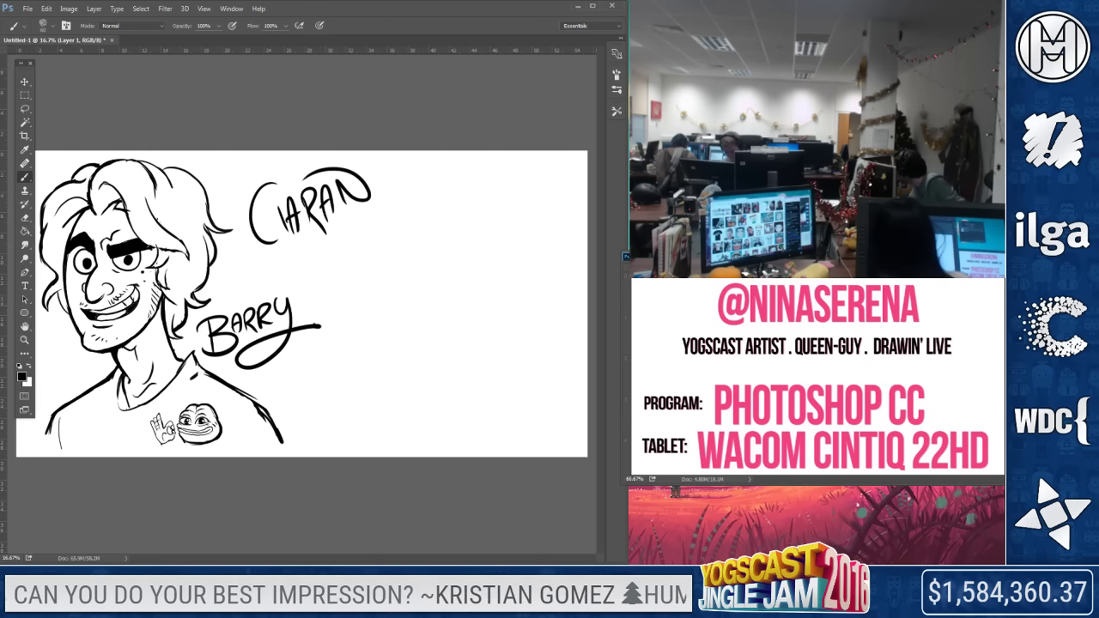
Letter "GRAPHICS-DOOD" above the first name and "ANIMATION-DOOD" below the second, and start a long curve for the new head's side
left_click_drag(230, 299, 259, 298)
mouse_move(268, 292)
left_mouse_down()
mouse_move(290, 278)
mouse_move(302, 287)
left_mouse_up()
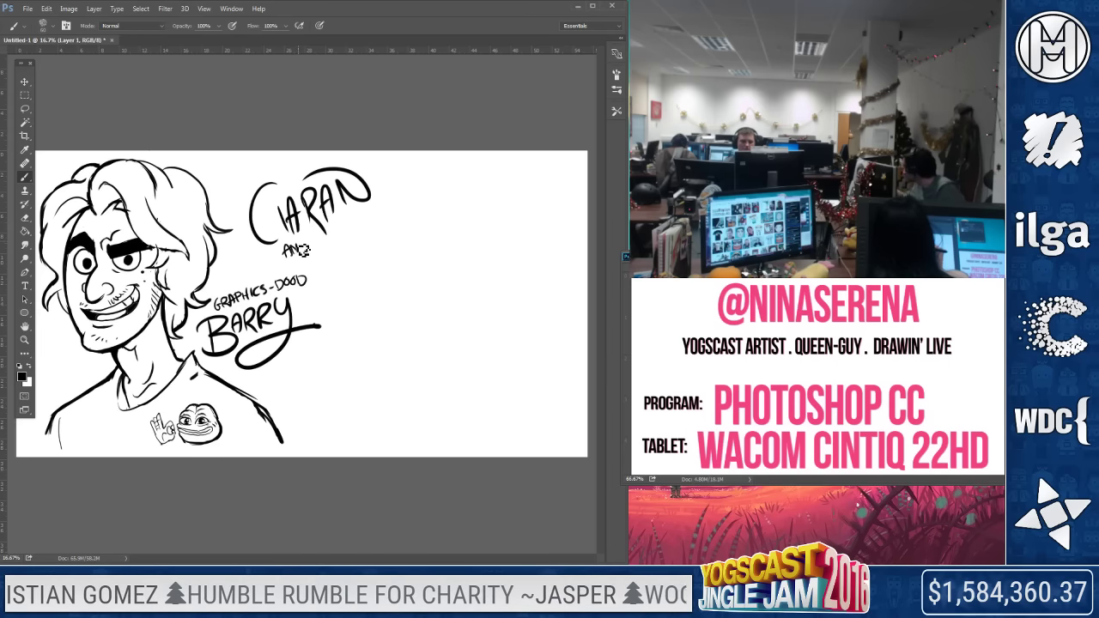
mouse_move(326, 229)
left_mouse_down()
mouse_move(330, 239)
mouse_move(394, 202)
mouse_move(399, 360)
left_mouse_up()
Extend the canvas above and below the drawing with the Crop tool
key("v")
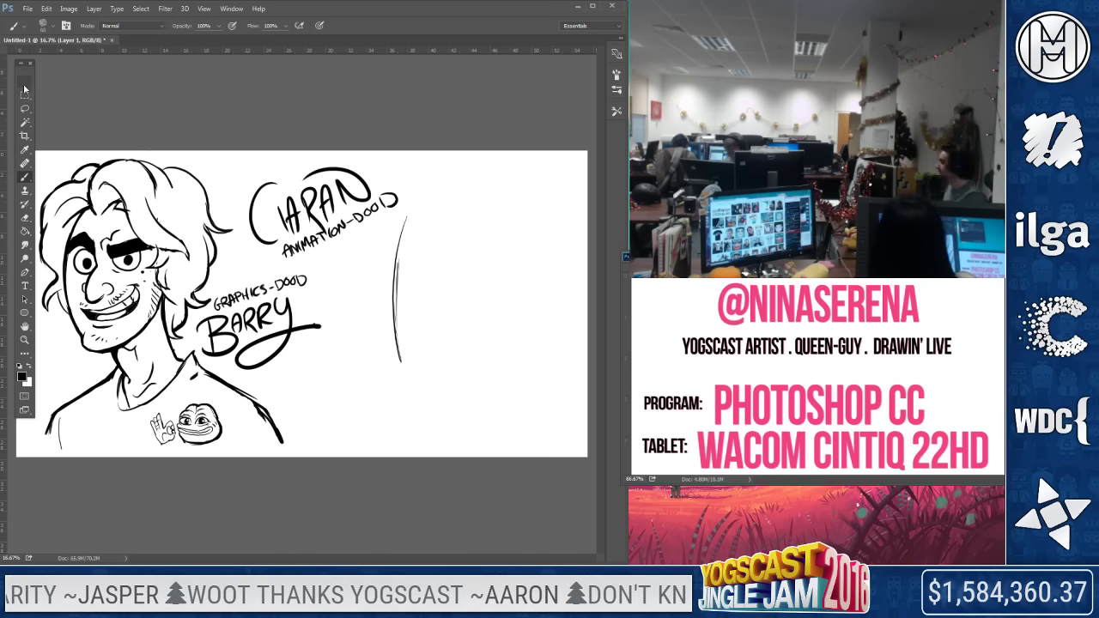
key("c")
left_click_drag(301, 455, 300, 508)
left_click_drag(301, 100, 303, 79)
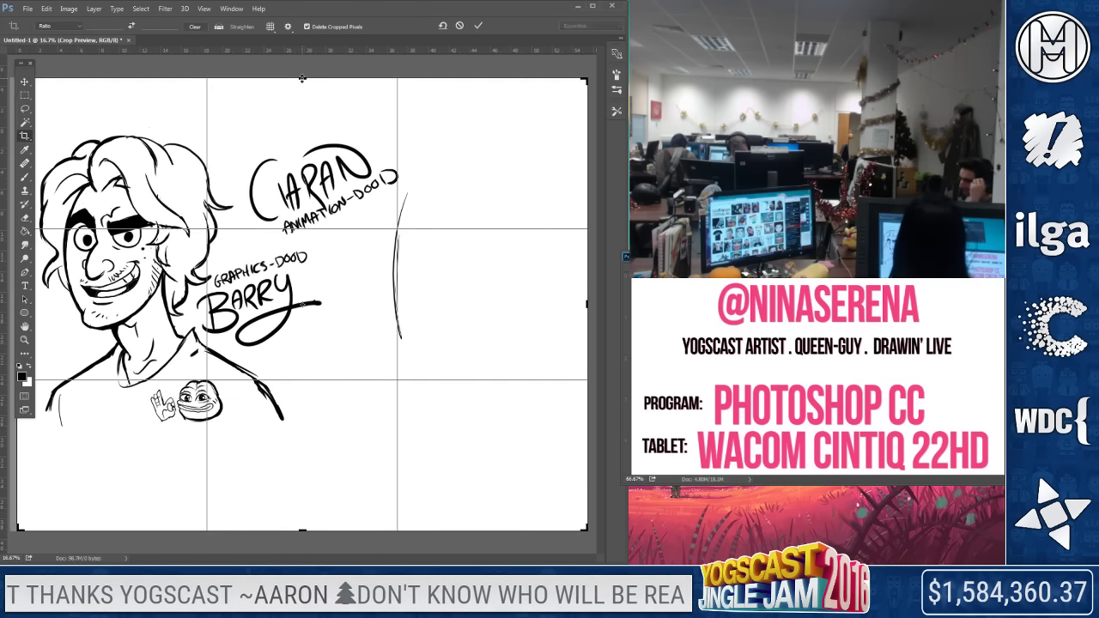
key("Return")
Sketch a boxy head guide with a vertical centre line in the empty right half, and draw a curved arrow pointing to the second name
key("b")
mouse_move(407, 197)
left_mouse_down()
mouse_move(523, 200)
mouse_move(515, 369)
left_mouse_up()
mouse_move(401, 230)
left_mouse_down()
mouse_move(422, 386)
mouse_move(519, 373)
left_mouse_up()
left_click_drag(519, 206, 515, 346)
left_click_drag(394, 369, 533, 359)
left_click_drag(446, 202, 455, 385)
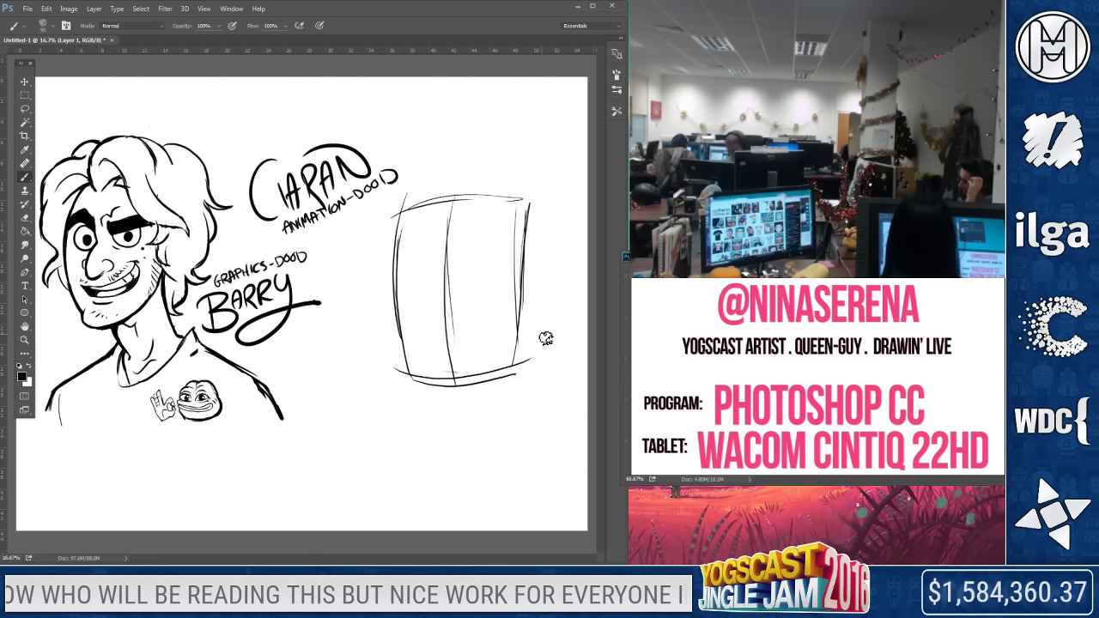
left_click_drag(330, 114, 313, 126)
mouse_move(379, 103)
left_mouse_down()
mouse_move(379, 120)
mouse_move(413, 90)
left_mouse_up()
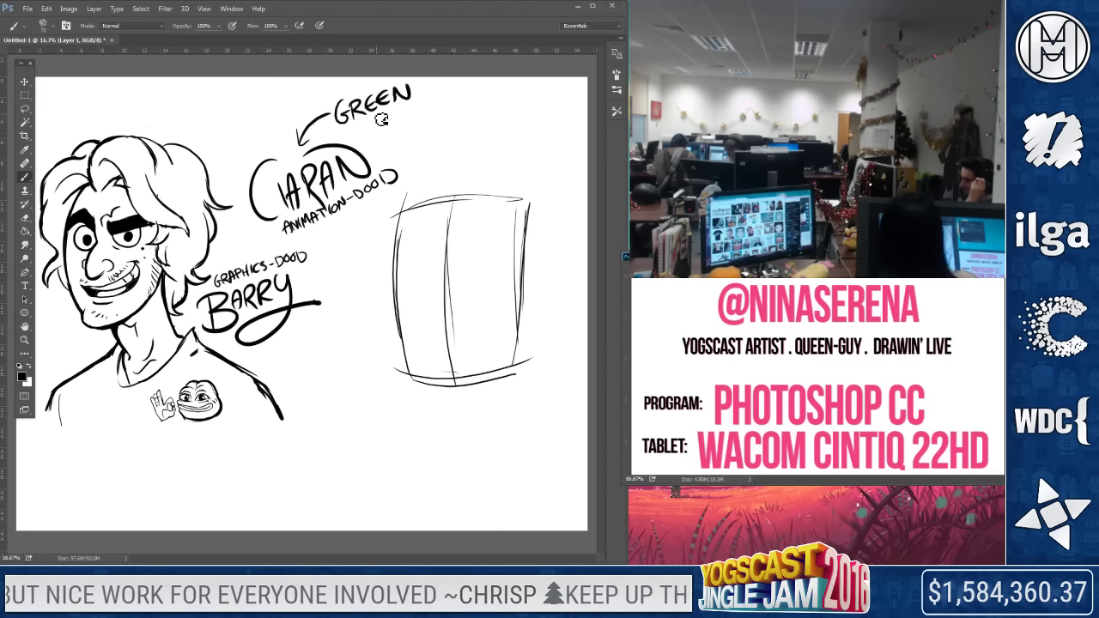
key("ctrl+z")
key("ctrl+z")
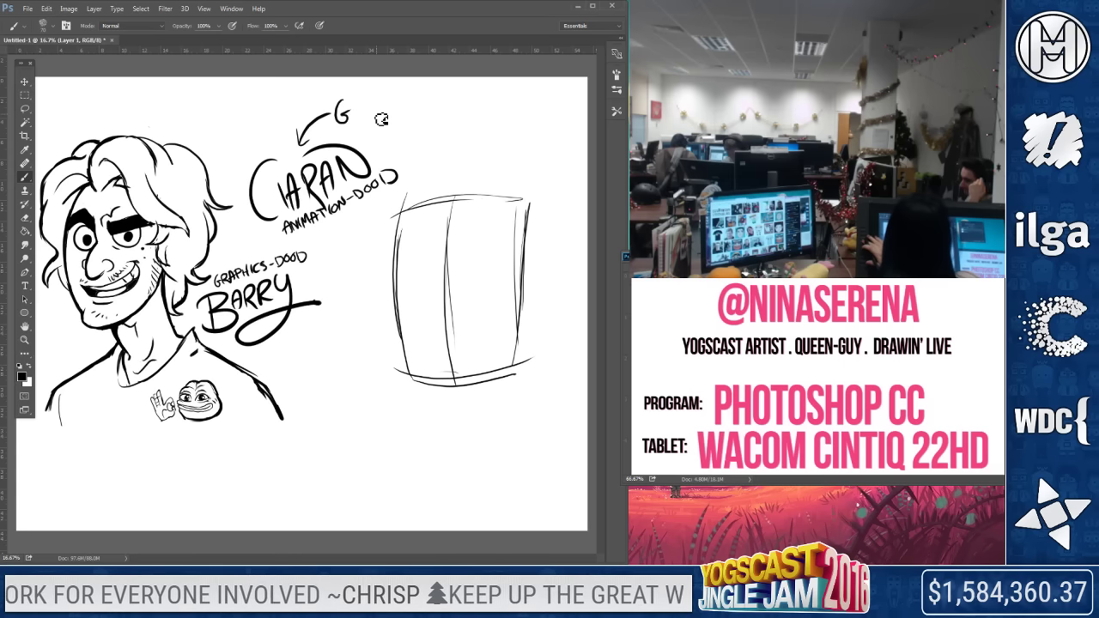
Letter "GREEN GUY" in dark green at the tail of the arrow and restore the default black and white colours
left_click(22, 377)
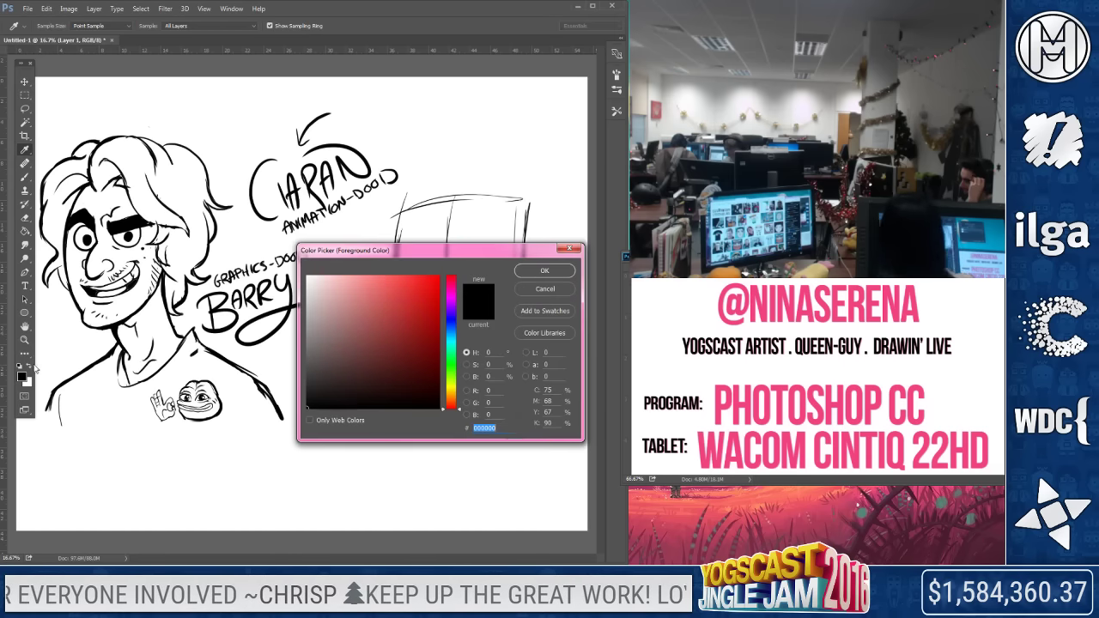
left_click(450, 365)
left_click(545, 270)
mouse_move(348, 91)
left_mouse_down()
mouse_move(340, 116)
mouse_move(374, 96)
mouse_move(395, 110)
mouse_move(436, 93)
left_mouse_up()
left_click_drag(387, 129, 409, 147)
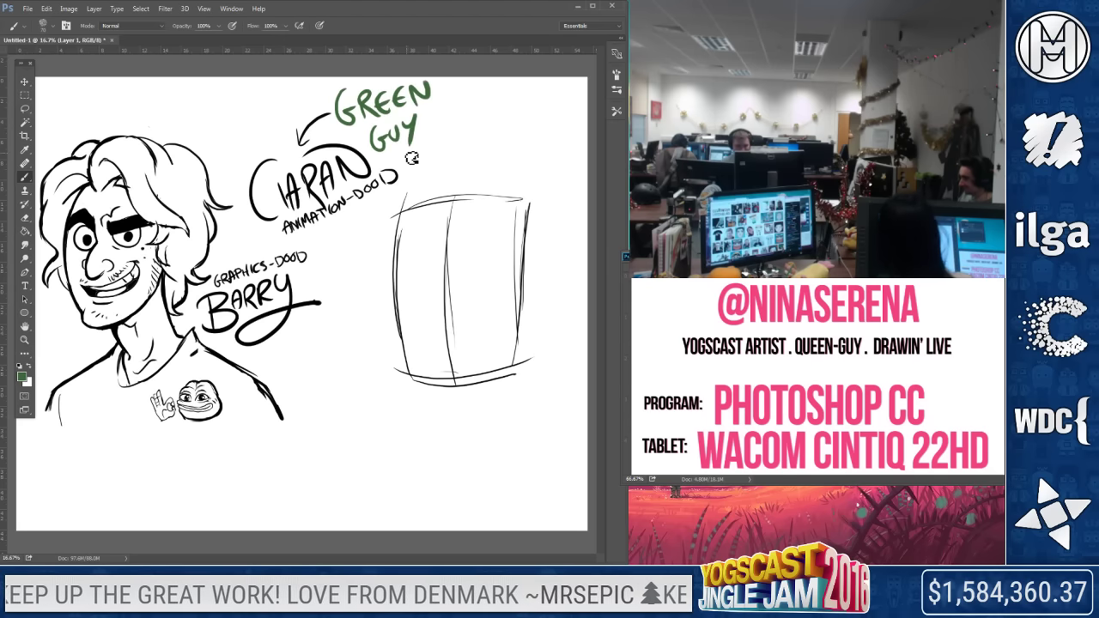
left_click(20, 367)
key("[")
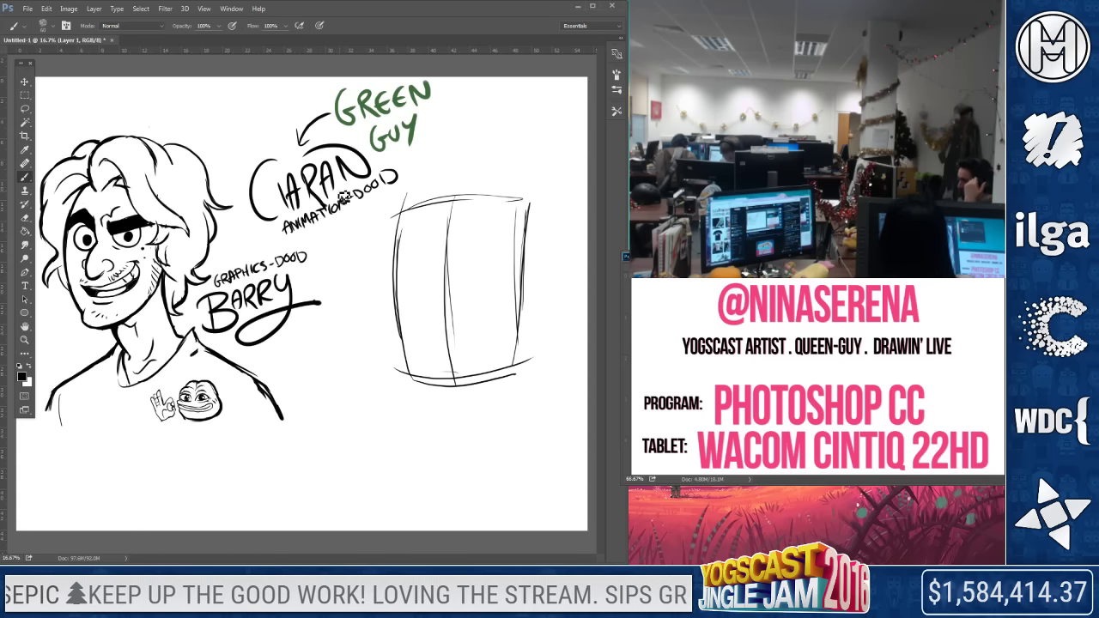
left_click(25, 219)
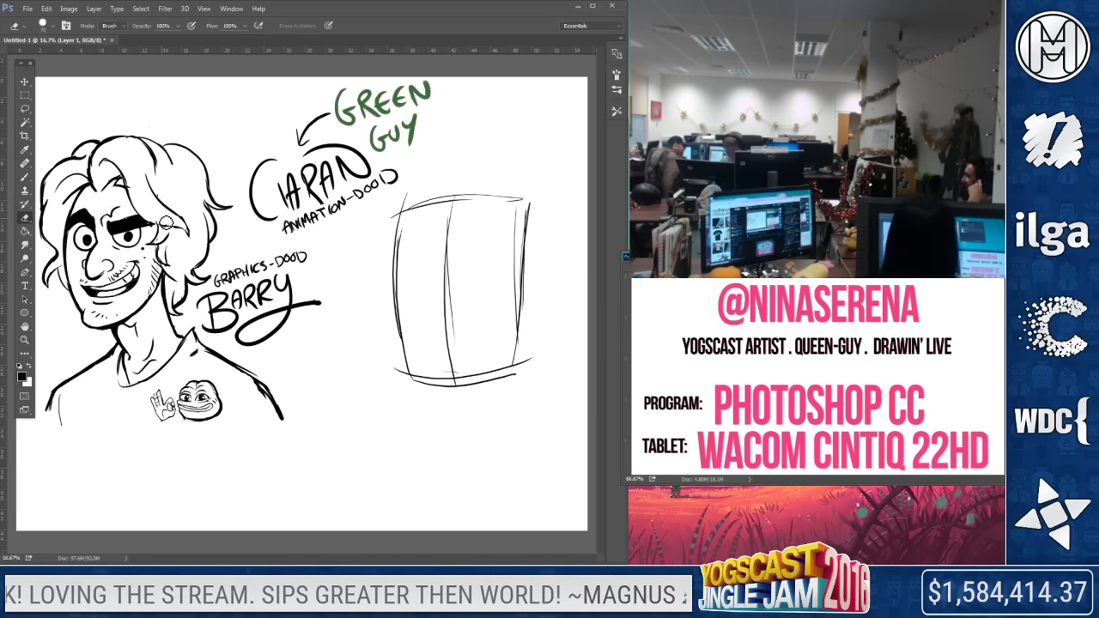
key("b")
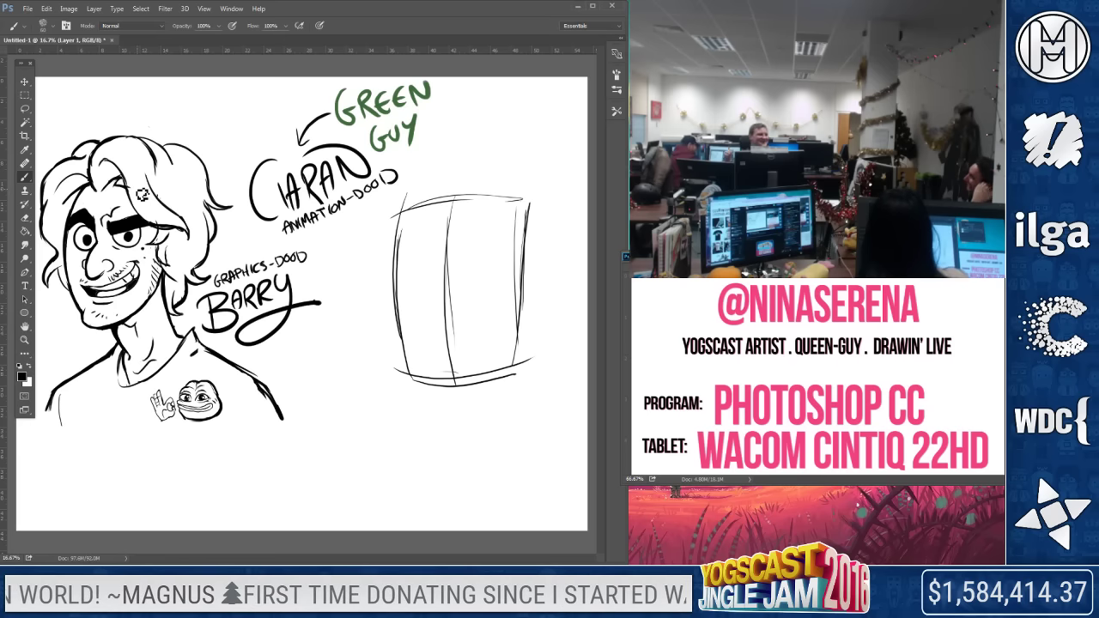
Lasso the first name with its "GRAPHICS-DOOD" caption and move it below the grinning character's shirt
key("l")
mouse_move(217, 264)
left_mouse_down()
mouse_move(199, 296)
mouse_move(199, 327)
mouse_move(216, 344)
mouse_move(356, 328)
mouse_move(300, 244)
left_mouse_up()
right_click(299, 295)
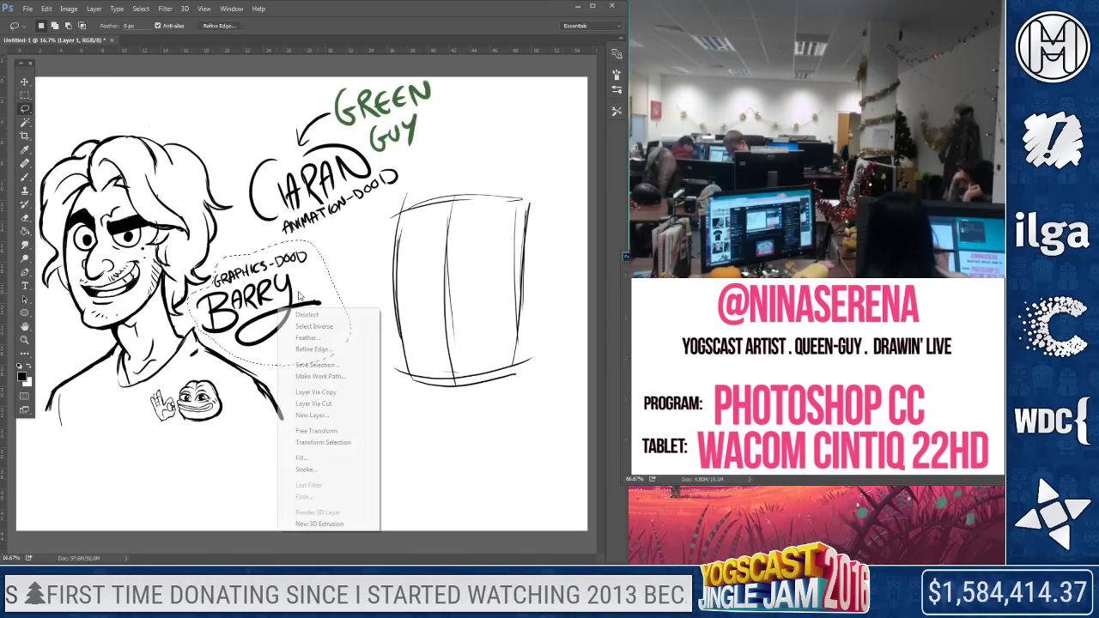
left_click(316, 430)
mouse_move(256, 302)
left_mouse_down()
mouse_move(114, 491)
mouse_move(127, 482)
left_mouse_up()
key("Return")
key("ctrl+d")
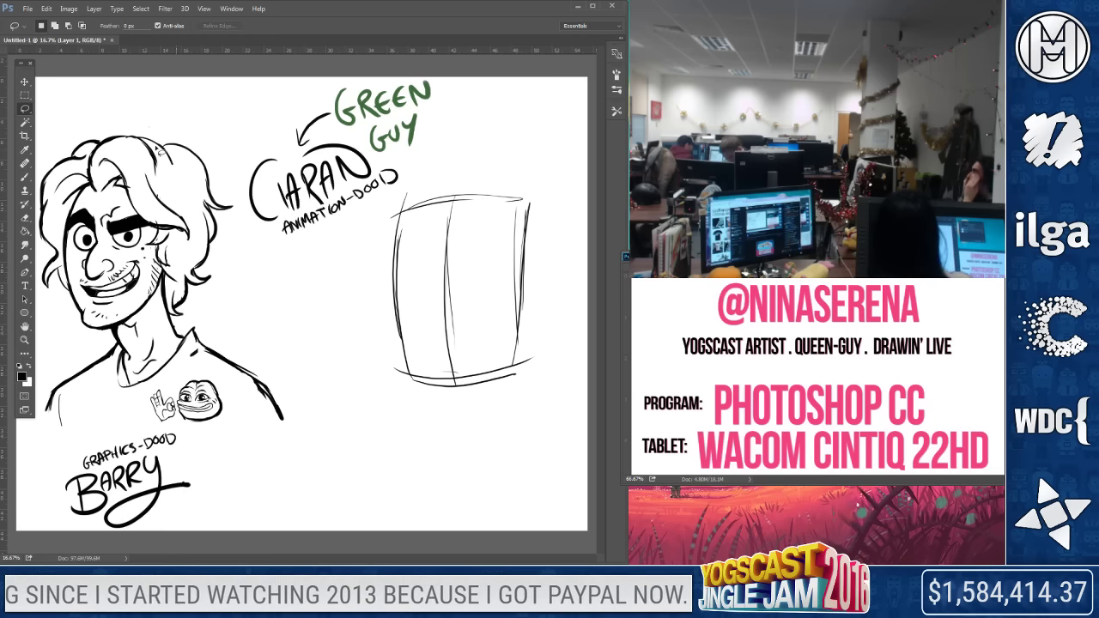
Lasso the second name with its caption, arrow and "GREEN GUY" note, rotate it slightly clockwise and shift it a little to the right
mouse_move(247, 244)
left_mouse_down()
mouse_move(466, 134)
mouse_move(284, 90)
left_mouse_up()
right_click(370, 144)
left_click(430, 268)
mouse_move(528, 254)
left_mouse_down()
mouse_move(507, 310)
mouse_move(521, 295)
left_mouse_up()
left_click_drag(392, 239, 403, 235)
key("Return")
key("ctrl+d")
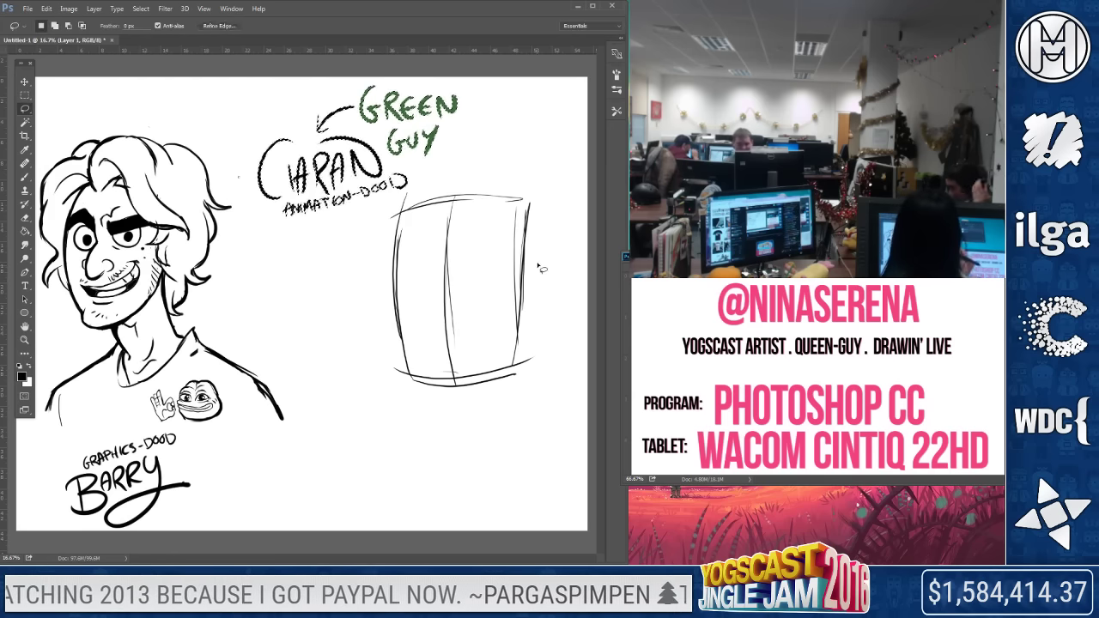
key("b")
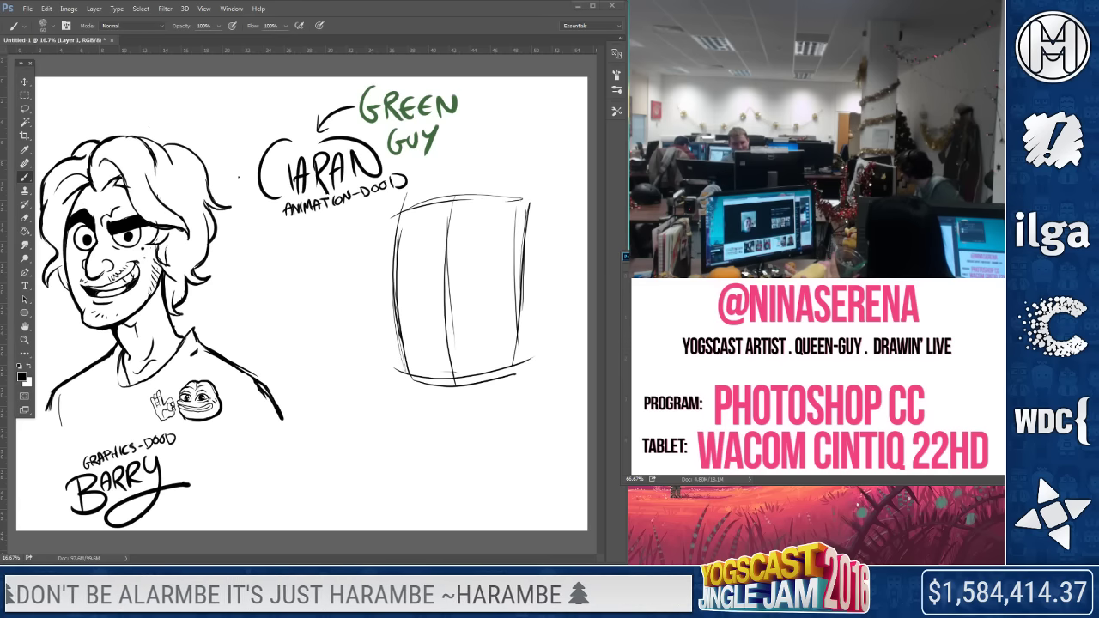
Switch to Windows Photo Viewer, enlarge the reference photo, shrink its window and move it off the canvas
key("alt+Tab")
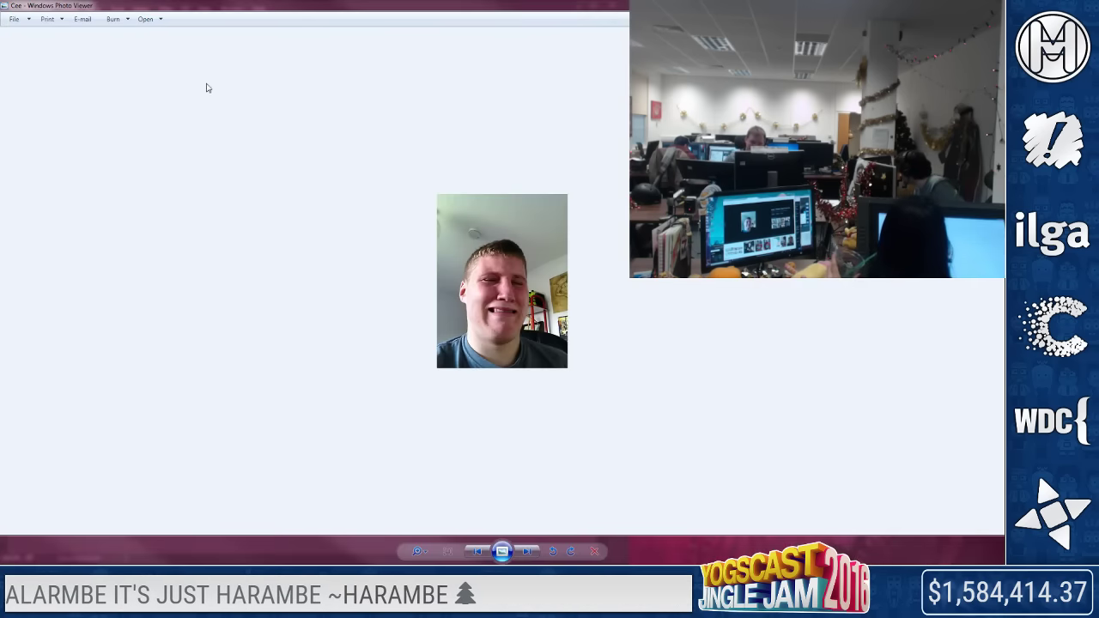
left_click_drag(447, 9, 388, 81)
scroll(444, 467, "up", 4)
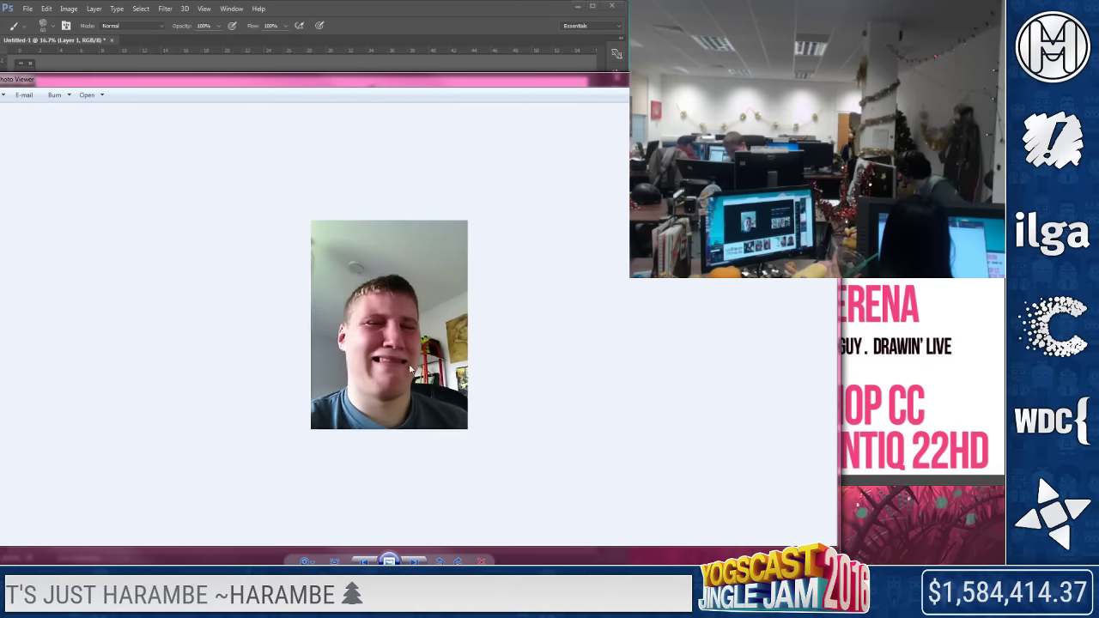
left_click_drag(839, 74, 219, 222)
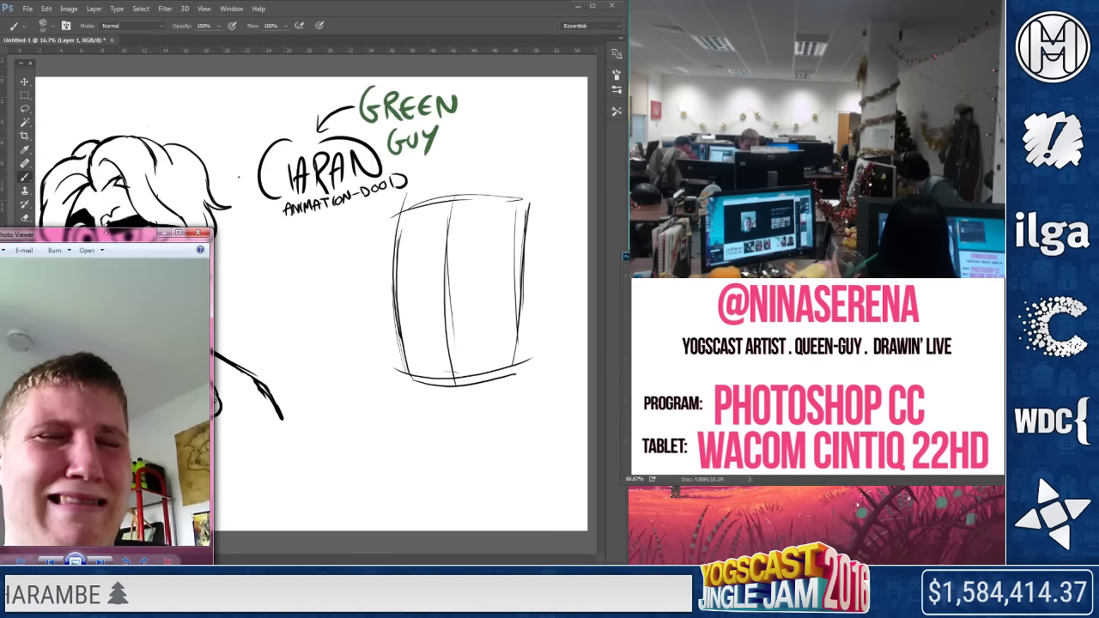
mouse_move(103, 230)
left_mouse_down()
mouse_move(806, 286)
mouse_move(844, 288)
mouse_move(864, 273)
left_mouse_up()
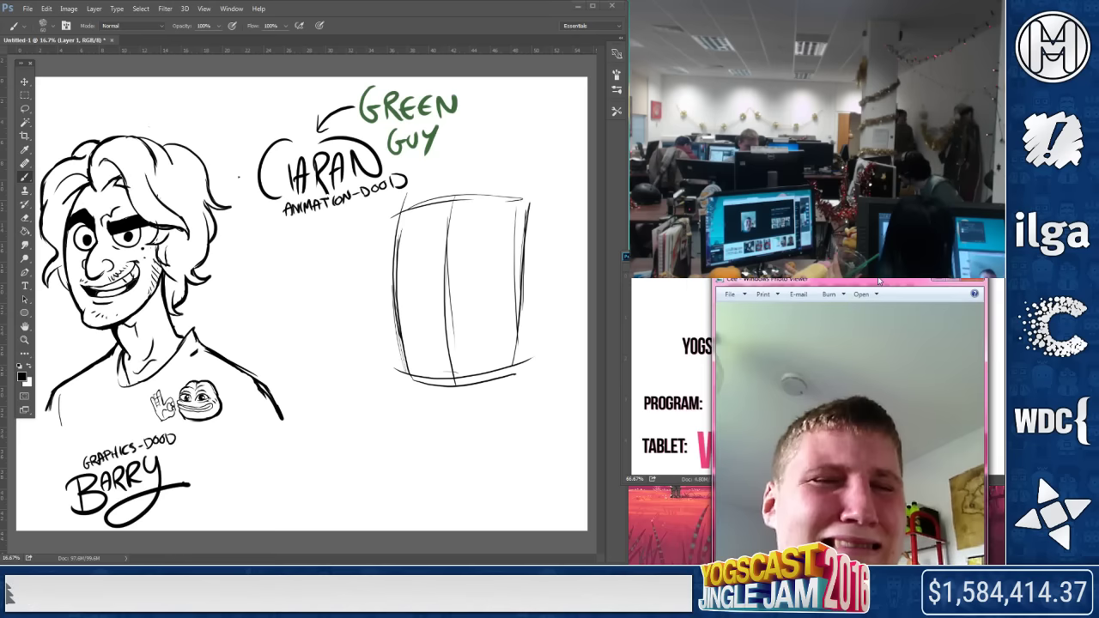
Zoom out the photo, shrink its window further, tuck it partly below the artist info window and return to Photoshop
scroll(762, 422, "down", 3)
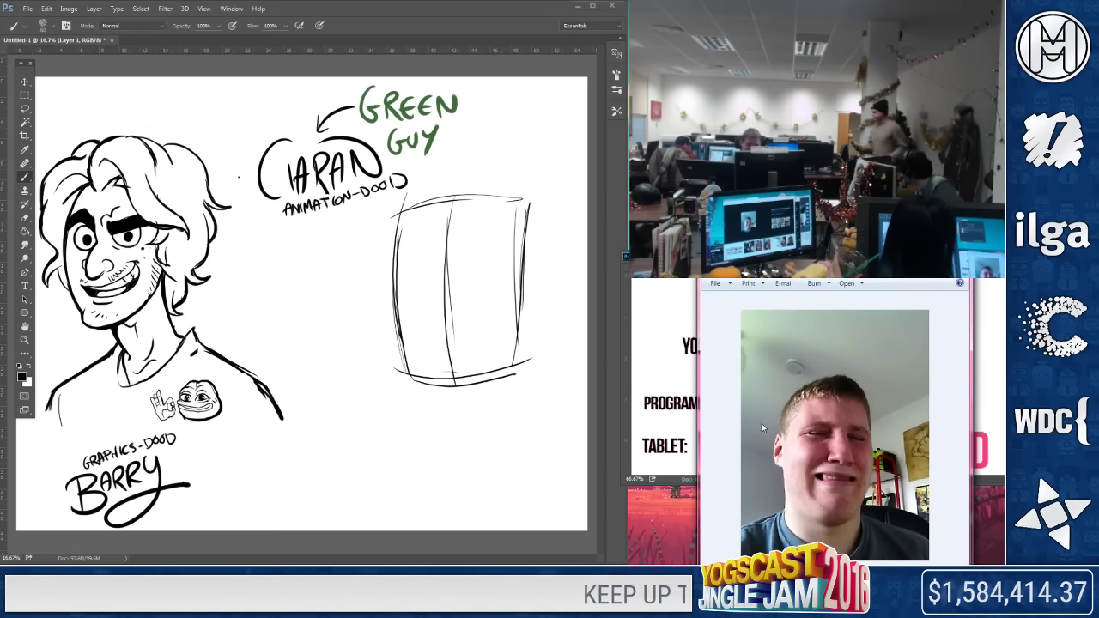
scroll(837, 451, "down", 1)
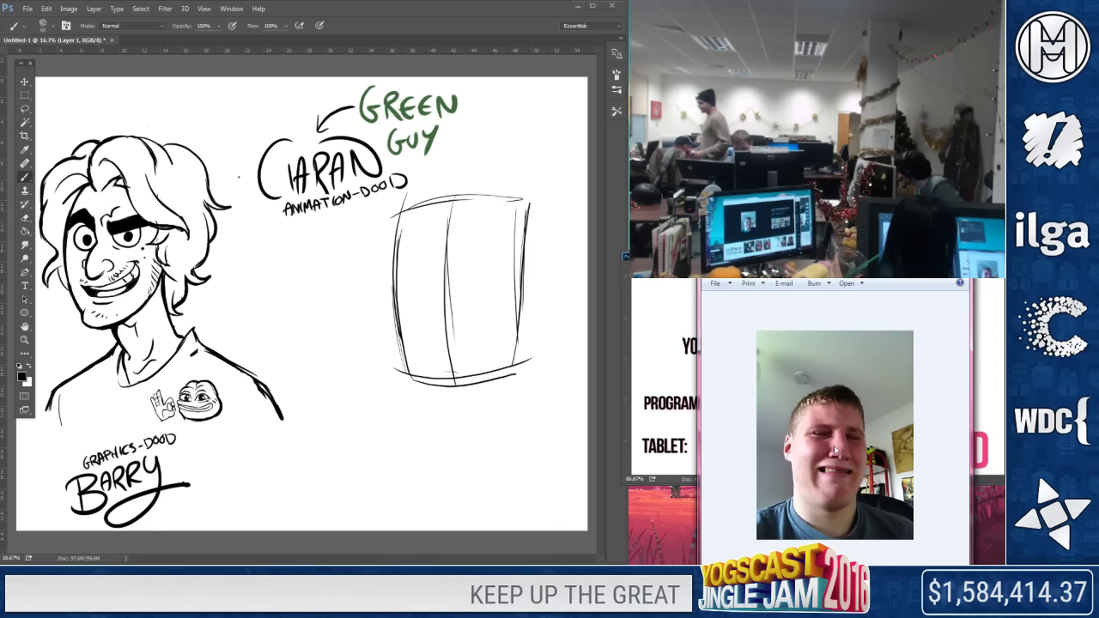
left_click_drag(699, 262, 748, 420)
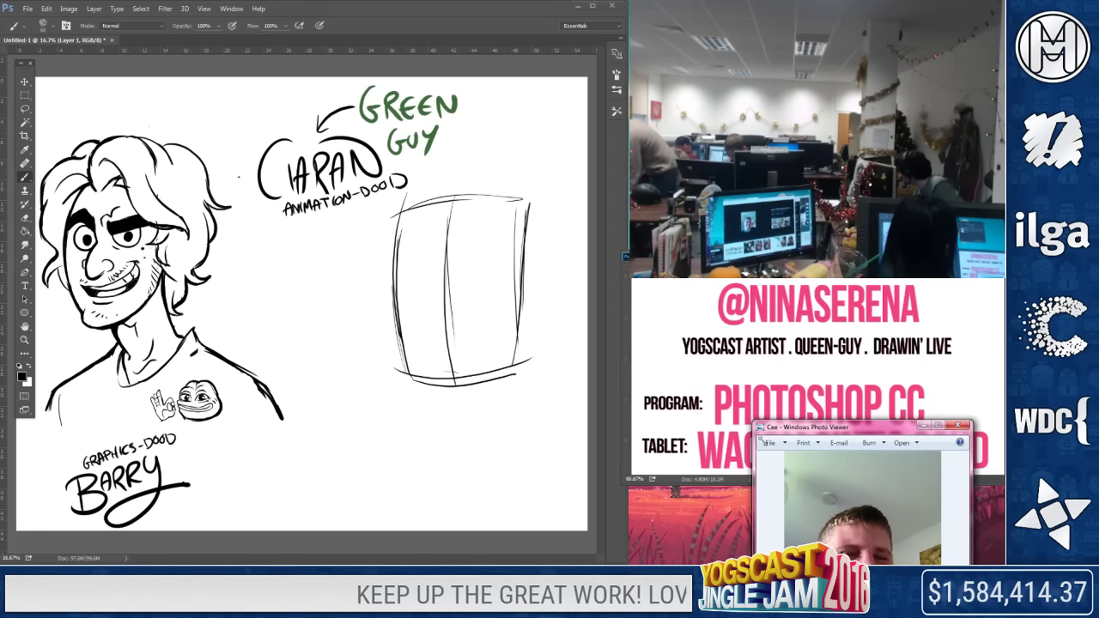
left_click_drag(829, 429, 864, 400)
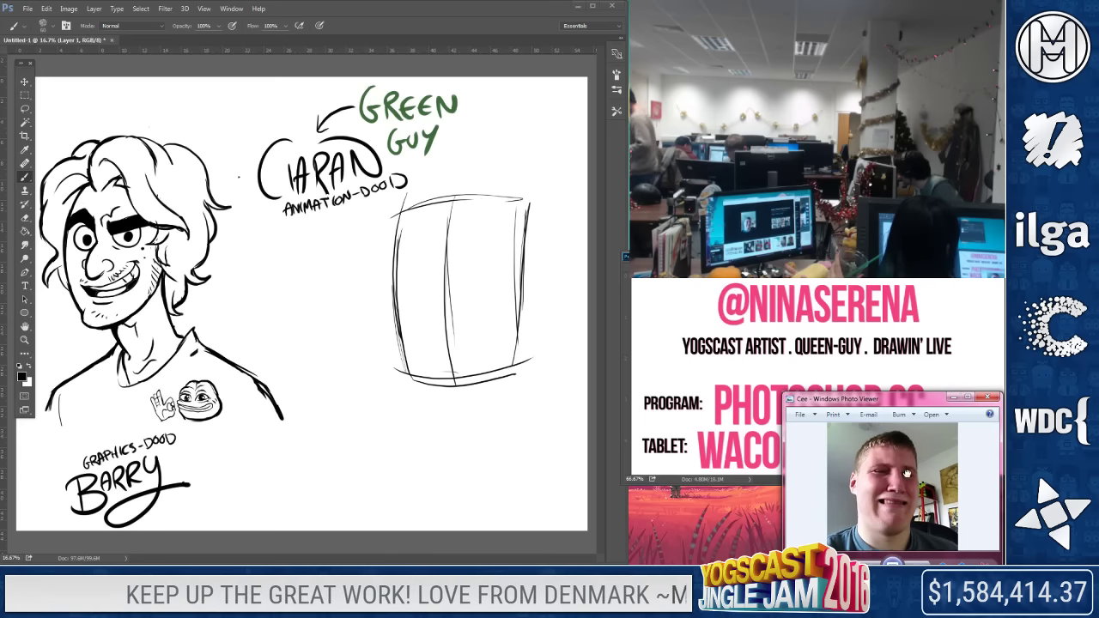
left_click_drag(884, 402, 883, 444)
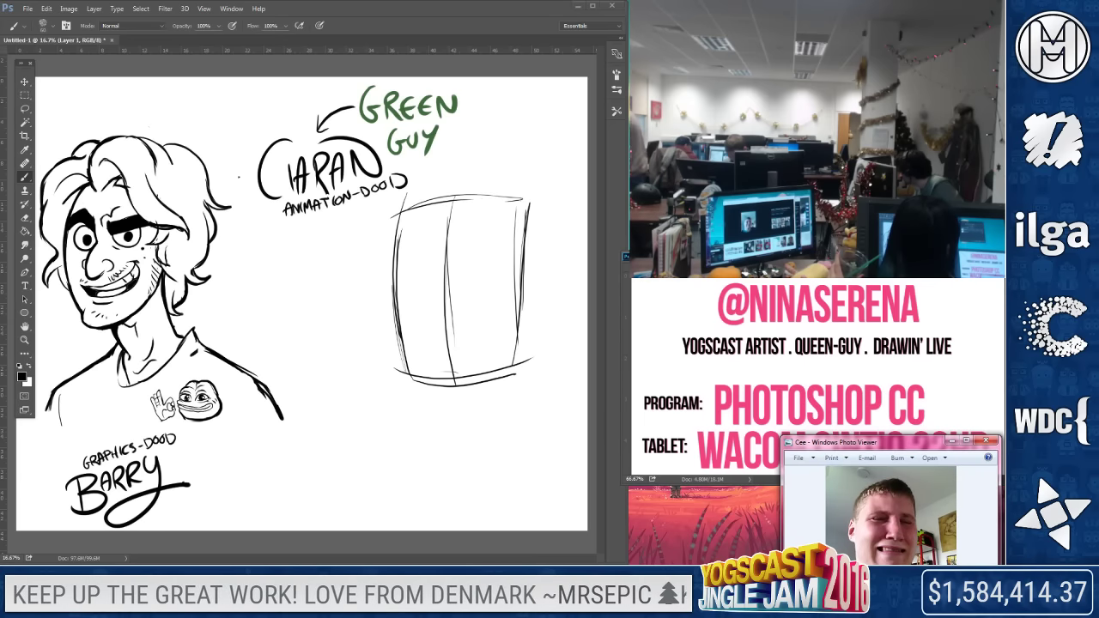
left_click(826, 280)
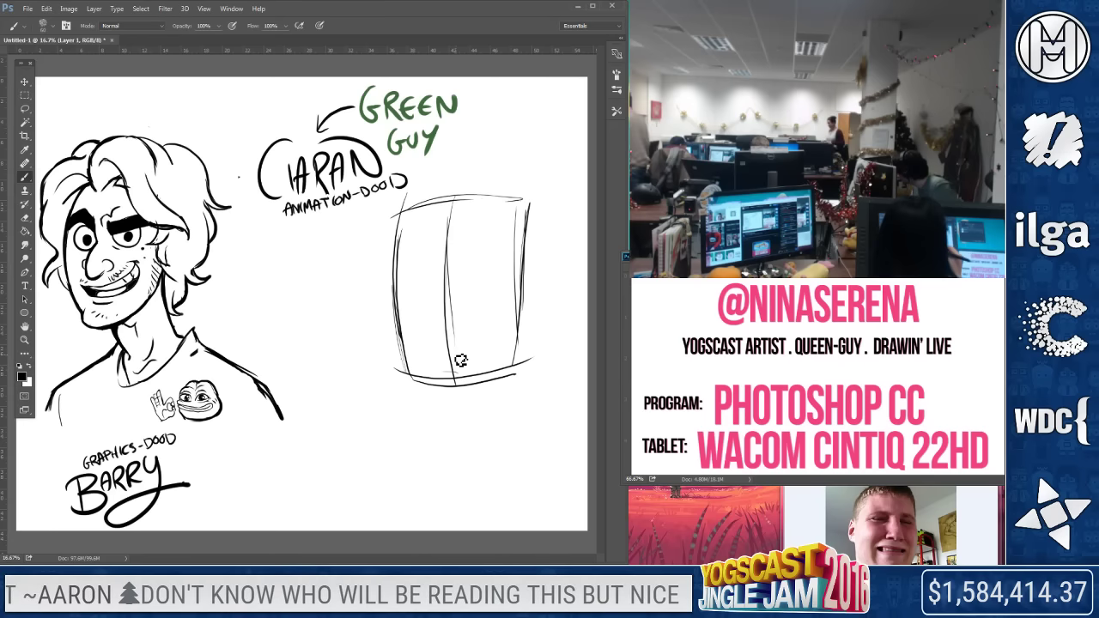
Try a curve outside the new head guide's left side and erase the guide's top edge and left side lines
left_click_drag(395, 214, 402, 369)
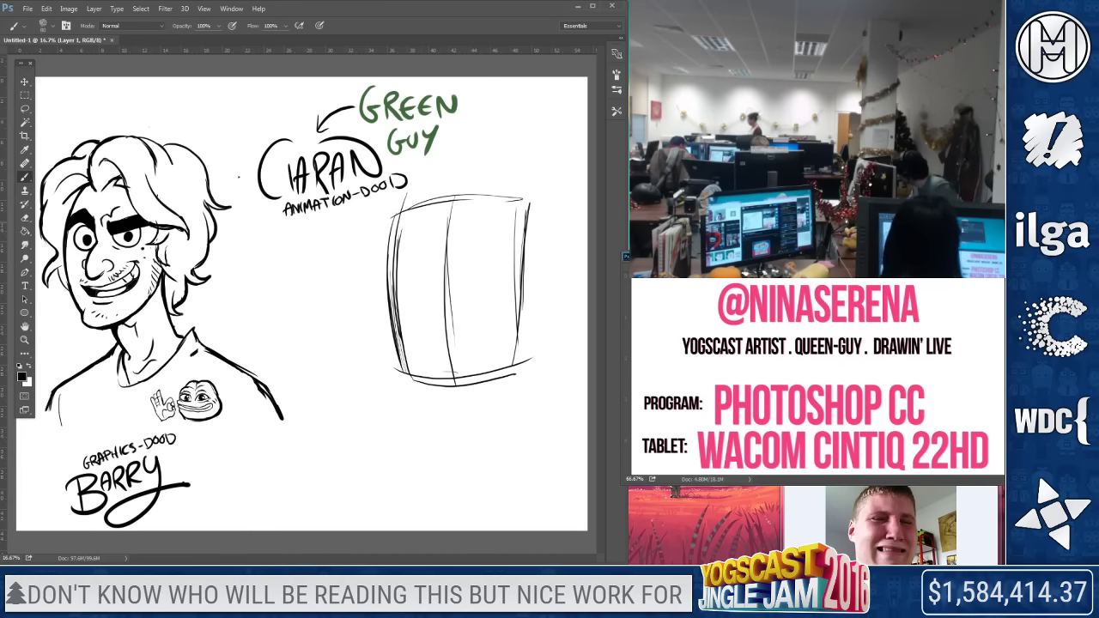
key("e")
left_click_drag(393, 208, 526, 199)
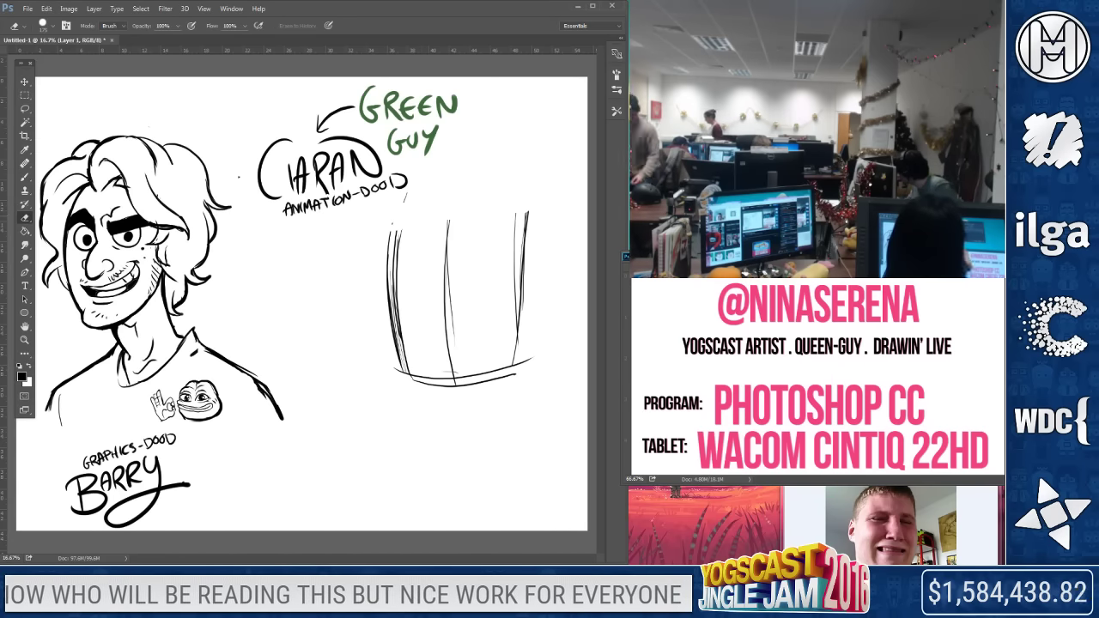
left_click_drag(395, 225, 428, 382)
Redraw the head guide as a wider box with a new left side, top edge and straight bottom edge
key("b")
left_click_drag(372, 230, 378, 364)
left_click_drag(379, 315, 380, 382)
left_click_drag(376, 227, 525, 215)
left_click_drag(394, 379, 524, 385)
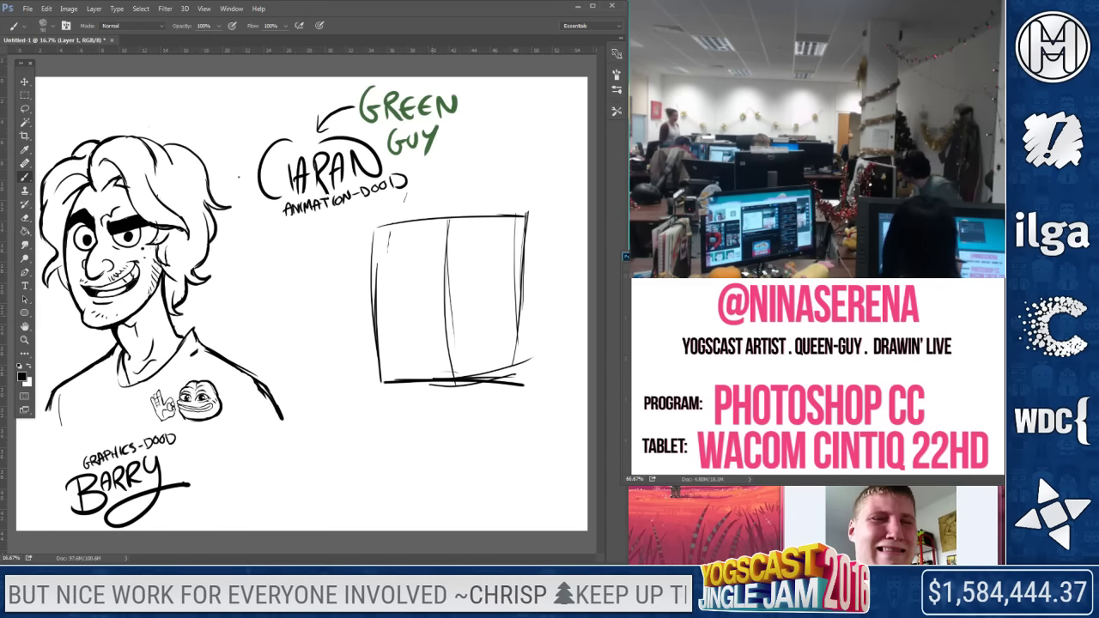
Sketch an oval nose, a downturned mouth, round eyes and angry eyebrows with frown lines inside the box head
mouse_move(426, 306)
left_mouse_down()
mouse_move(449, 323)
mouse_move(453, 295)
left_mouse_up()
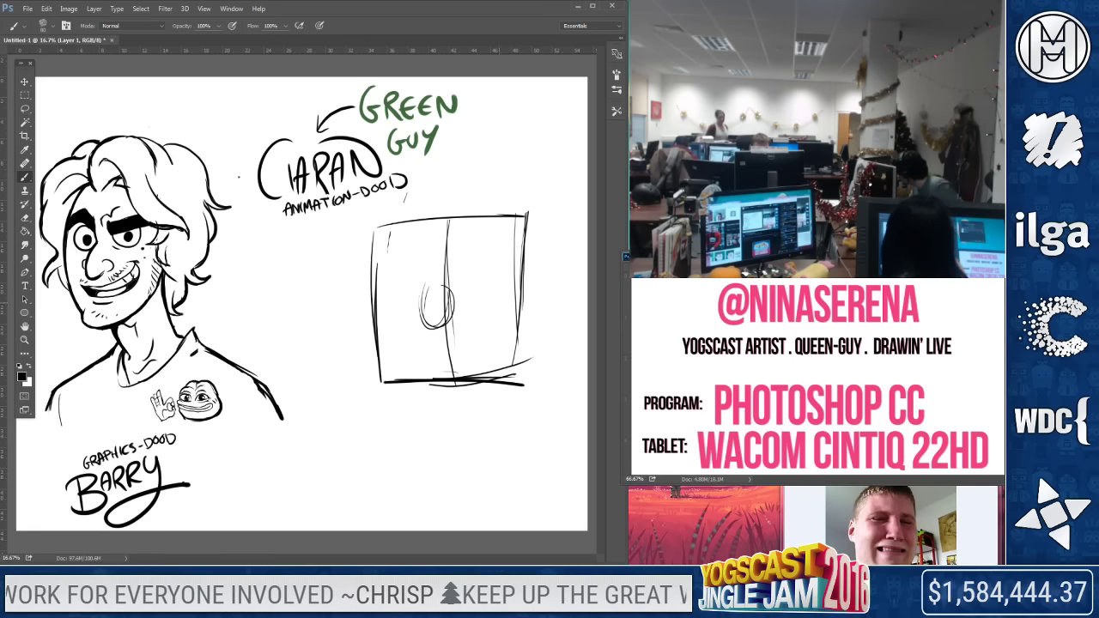
left_click_drag(405, 362, 497, 352)
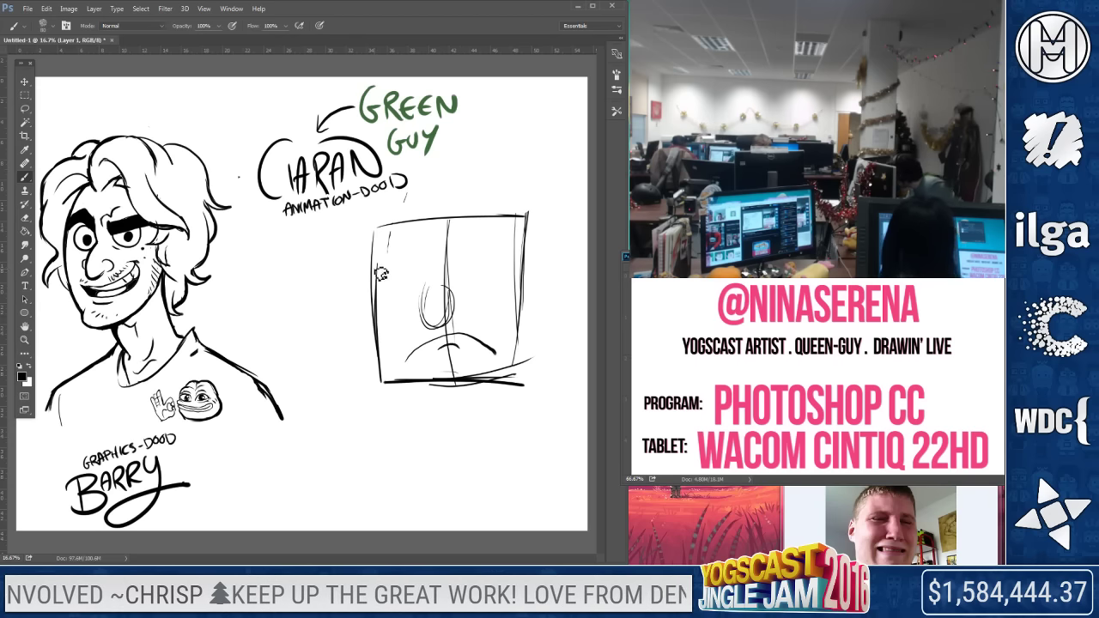
left_click_drag(448, 268, 513, 262)
mouse_move(449, 241)
left_mouse_down()
mouse_move(451, 280)
mouse_move(426, 275)
left_mouse_up()
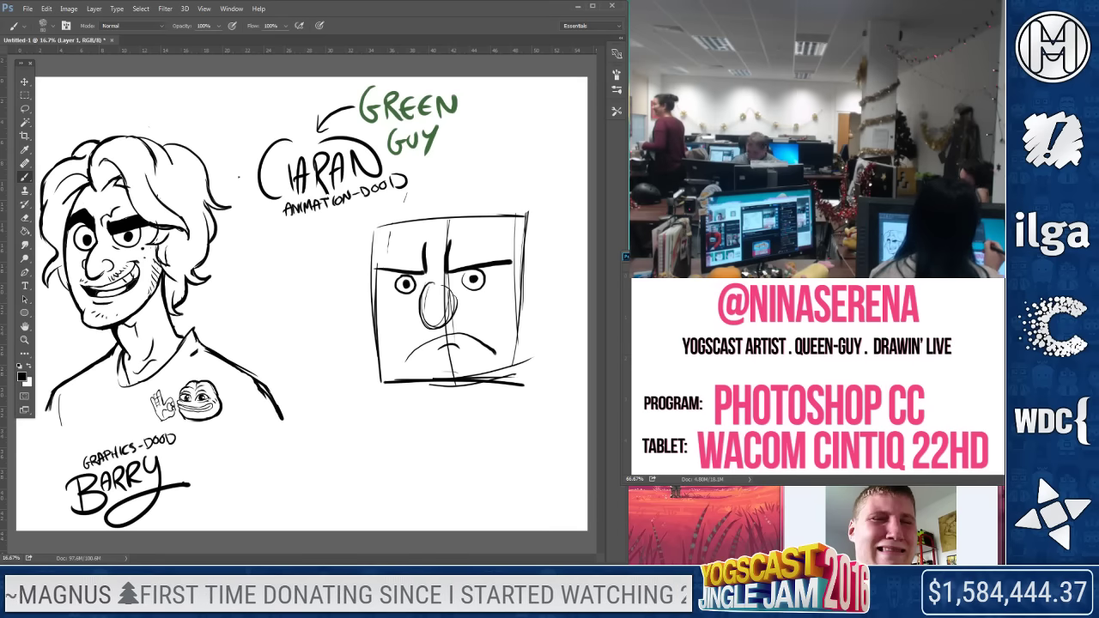
Set the foreground colour to a bright red
left_click(21, 376)
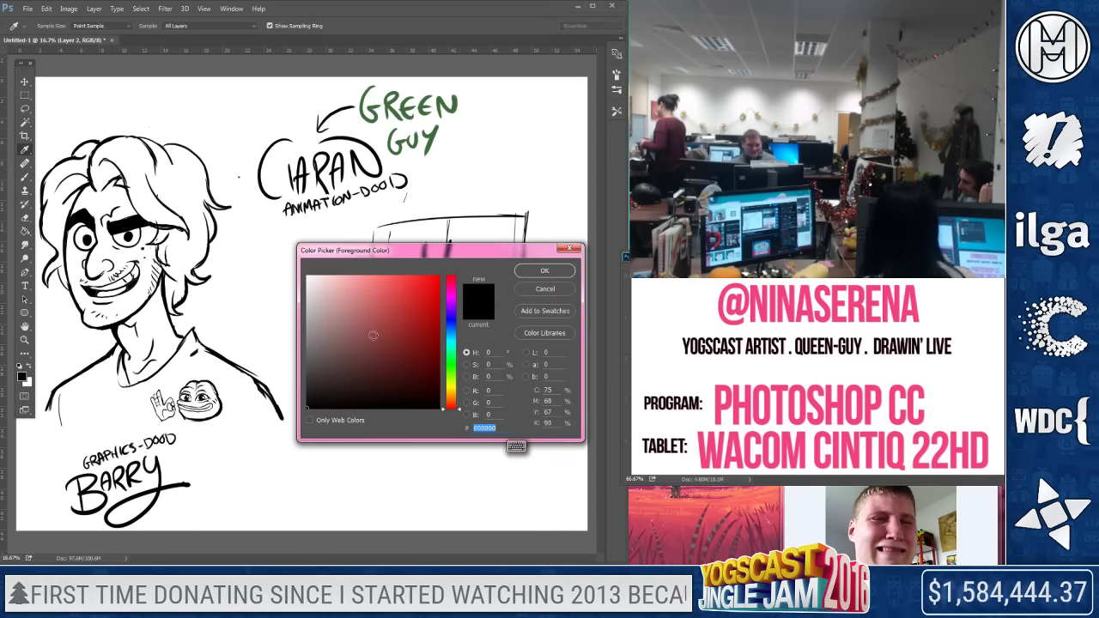
left_click(412, 296)
left_click(546, 272)
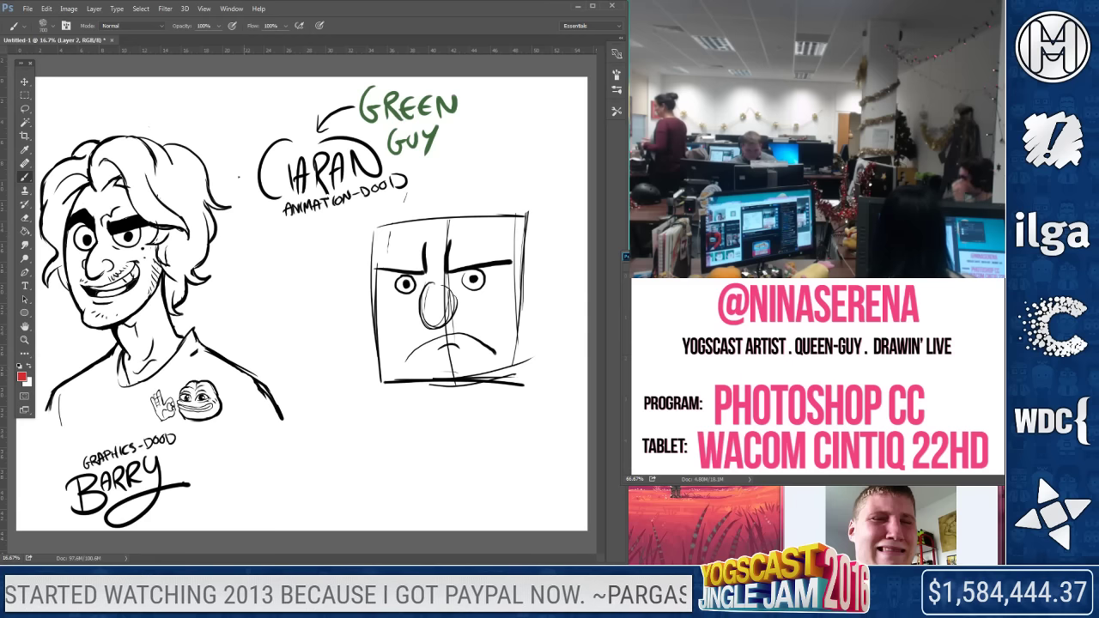
Paint the letters BRB in huge red brush strokes across the whole canvas, over both characters
mouse_move(98, 254)
left_mouse_down()
mouse_move(95, 343)
mouse_move(163, 249)
mouse_move(128, 481)
left_mouse_up()
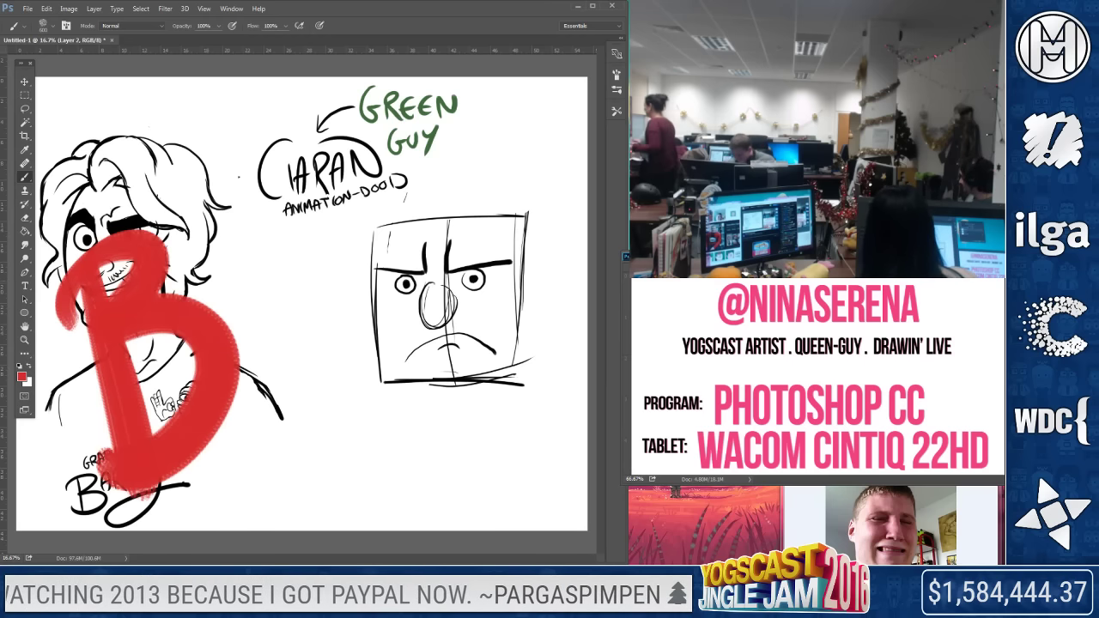
left_click_drag(214, 215, 283, 403)
left_click_drag(206, 236, 378, 345)
left_click_drag(342, 167, 416, 301)
mouse_move(331, 189)
left_mouse_down()
mouse_move(511, 225)
mouse_move(416, 284)
left_mouse_up()
Letter PEE TIME in smaller red brush strokes, slanting upward below the BRB lettering
left_click_drag(275, 465, 282, 508)
mouse_move(260, 478)
left_mouse_down()
mouse_move(295, 472)
mouse_move(323, 498)
left_mouse_up()
left_click_drag(344, 458, 337, 486)
mouse_move(349, 433)
left_mouse_down()
mouse_move(372, 424)
mouse_move(369, 455)
left_mouse_up()
mouse_move(383, 418)
left_mouse_down()
mouse_move(403, 436)
mouse_move(454, 403)
left_mouse_up()
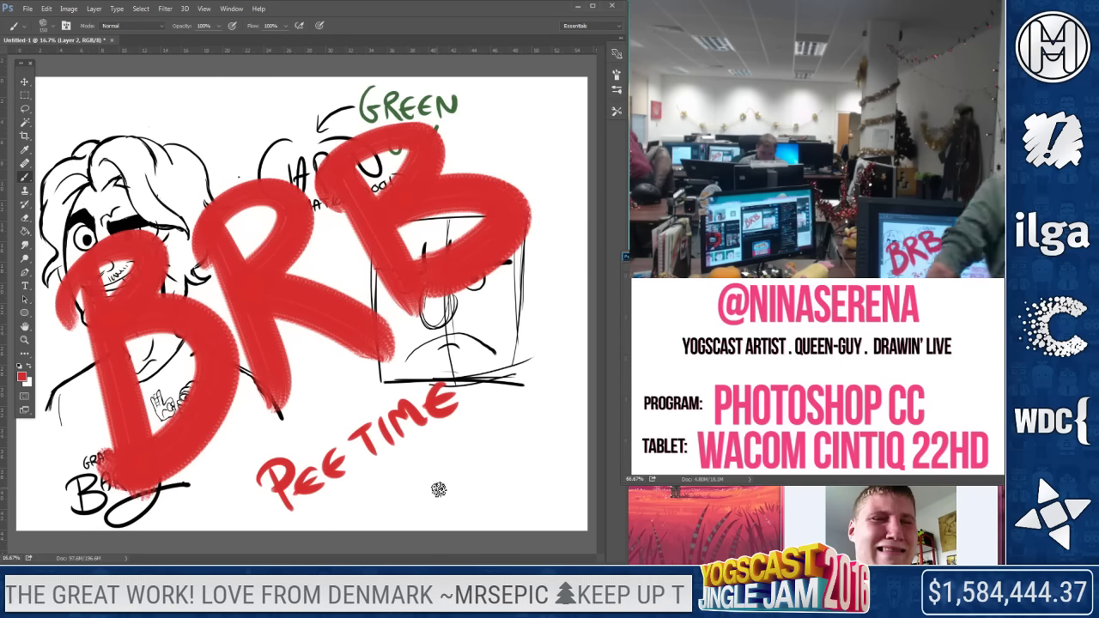
Set the foreground colour to bright green (#2fd72b) and paint a solid frog head on a new layer over the R
left_click(23, 377)
left_click(450, 369)
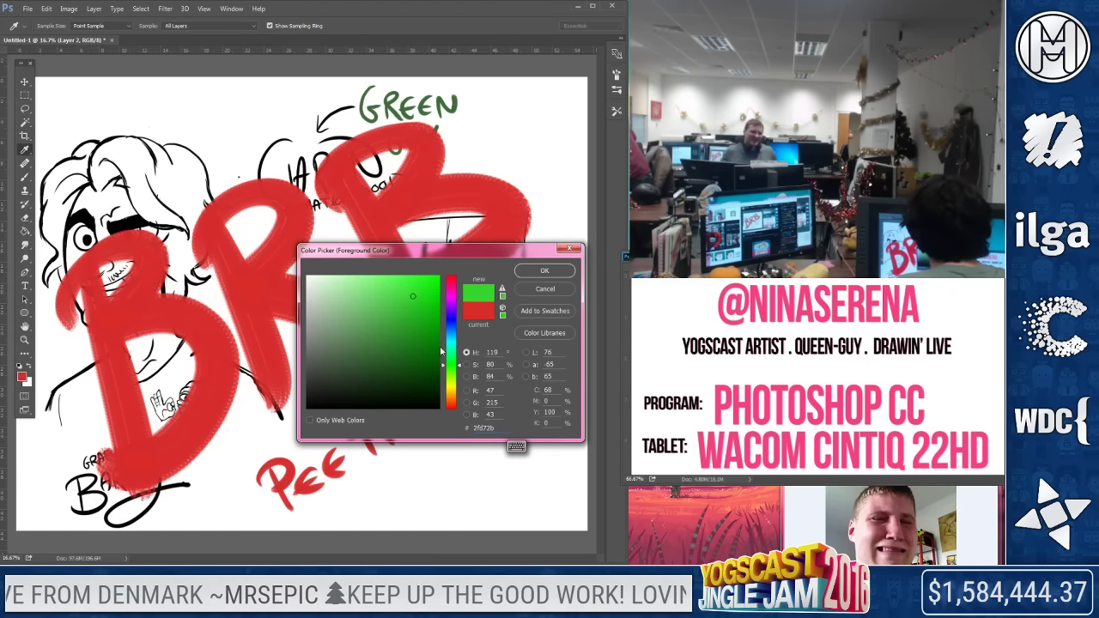
left_click(545, 270)
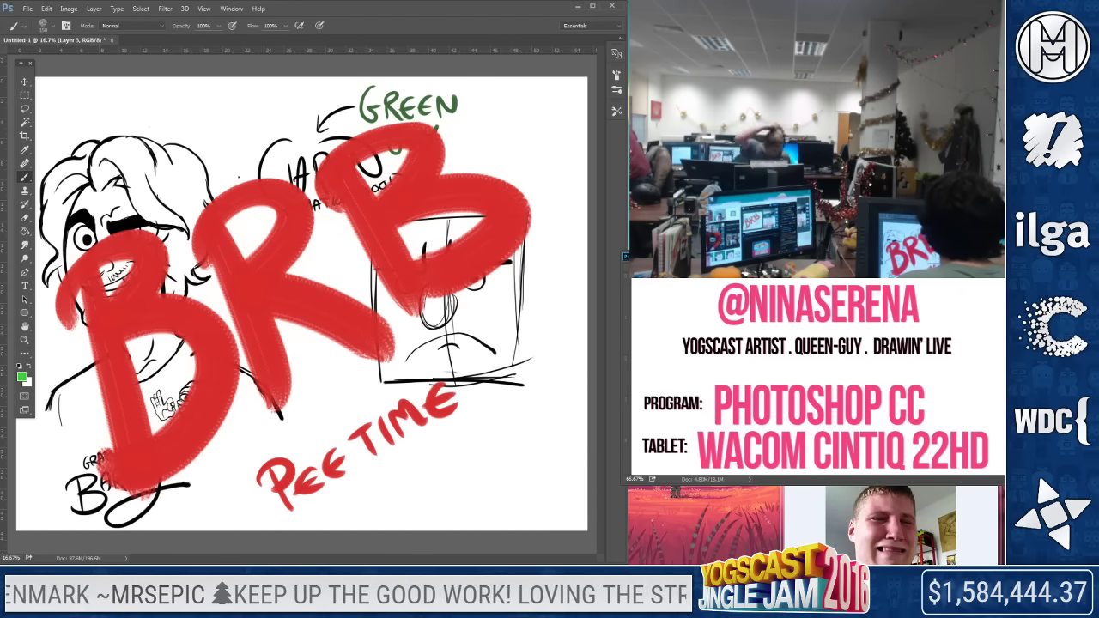
key("ctrl+shift+alt+n")
mouse_move(196, 194)
left_mouse_down()
mouse_move(182, 254)
mouse_move(207, 242)
left_mouse_up()
mouse_move(213, 203)
left_mouse_down()
mouse_move(247, 225)
mouse_move(219, 261)
left_mouse_up()
mouse_move(274, 193)
left_mouse_down()
mouse_move(297, 208)
mouse_move(279, 264)
mouse_move(234, 204)
mouse_move(284, 208)
mouse_move(251, 249)
mouse_move(227, 217)
mouse_move(252, 215)
mouse_move(242, 249)
mouse_move(198, 284)
mouse_move(171, 253)
mouse_move(220, 267)
mouse_move(193, 319)
mouse_move(158, 281)
mouse_move(231, 262)
mouse_move(234, 316)
mouse_move(178, 283)
mouse_move(209, 267)
mouse_move(183, 281)
left_mouse_up()
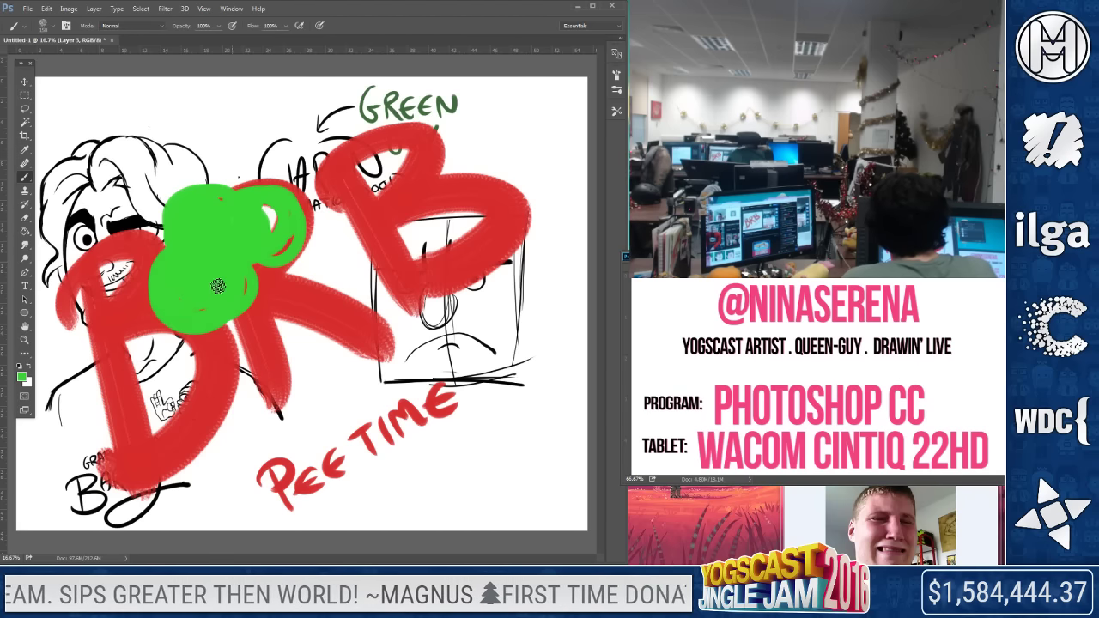
left_click_drag(236, 318, 290, 273)
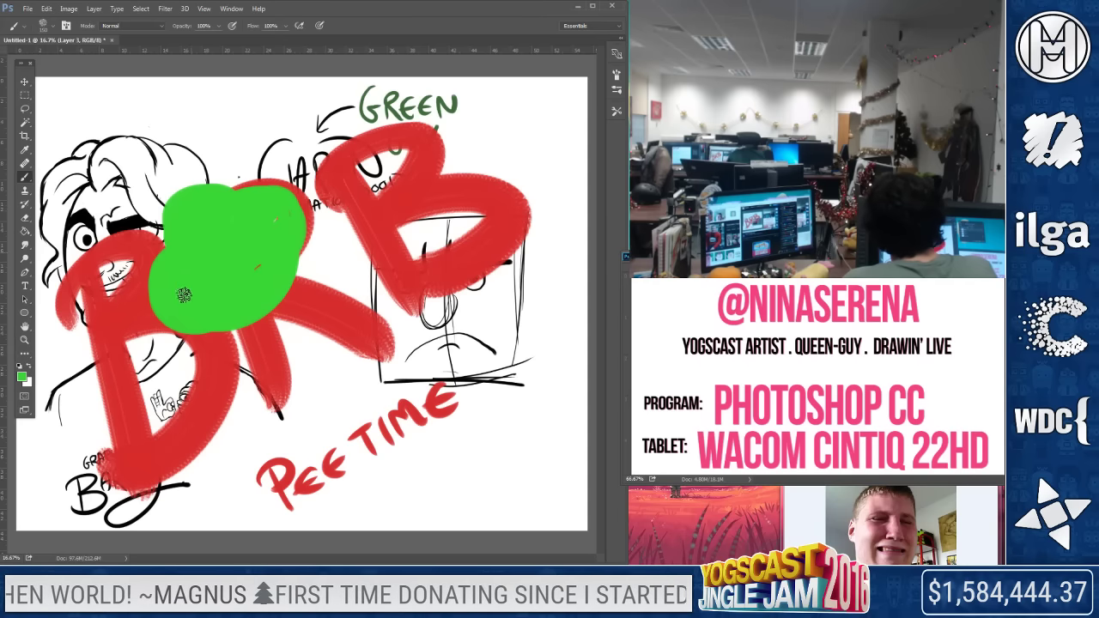
mouse_move(206, 325)
left_mouse_down()
mouse_move(298, 302)
mouse_move(285, 204)
left_mouse_up()
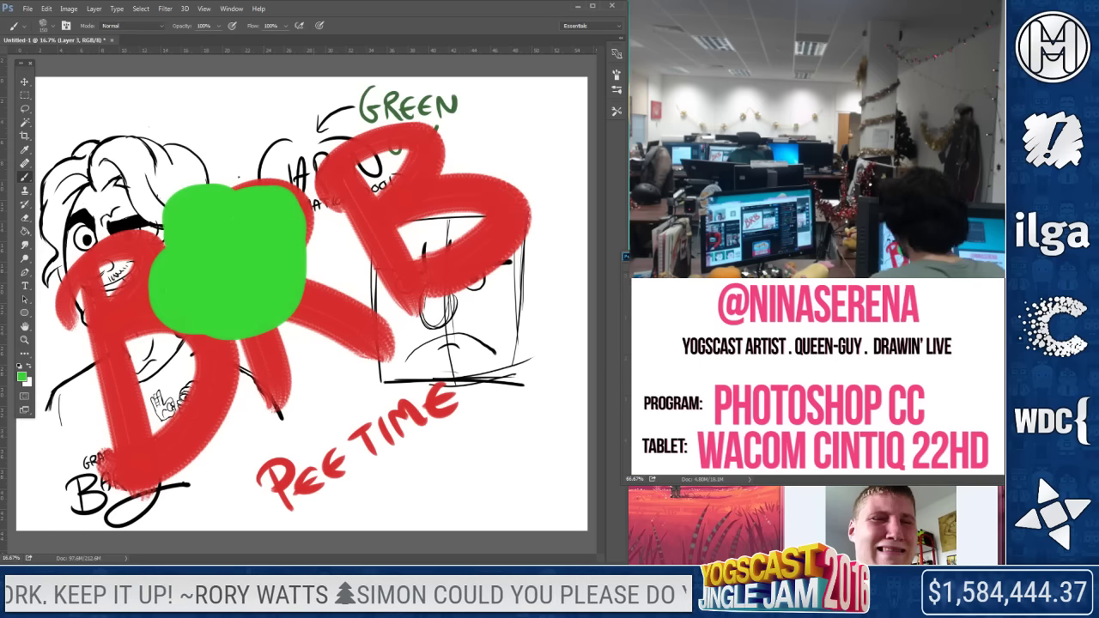
Paint two white eyes with black pupils and a wide open white mouth with a red tongue on the frog
left_click(323, 269, "alt")
mouse_move(191, 225)
left_mouse_down()
mouse_move(196, 239)
mouse_move(209, 222)
mouse_move(194, 229)
left_mouse_up()
mouse_move(275, 216)
left_mouse_down()
mouse_move(254, 228)
mouse_move(262, 210)
mouse_move(262, 223)
left_mouse_up()
key("d")
left_click(255, 222)
left_click(189, 224)
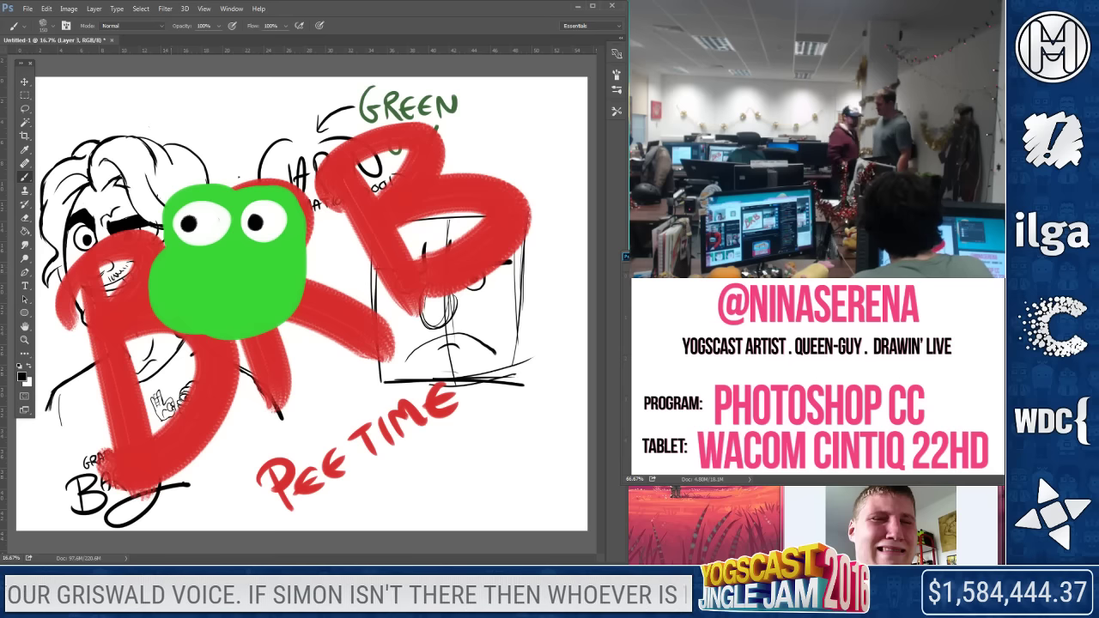
mouse_move(155, 270)
left_mouse_down()
mouse_move(257, 268)
mouse_move(193, 314)
mouse_move(252, 312)
mouse_move(283, 261)
mouse_move(240, 271)
left_mouse_up()
mouse_move(159, 279)
left_mouse_down()
mouse_move(206, 305)
mouse_move(253, 292)
mouse_move(262, 277)
mouse_move(249, 305)
mouse_move(225, 311)
left_mouse_up()
left_click(267, 350, "alt")
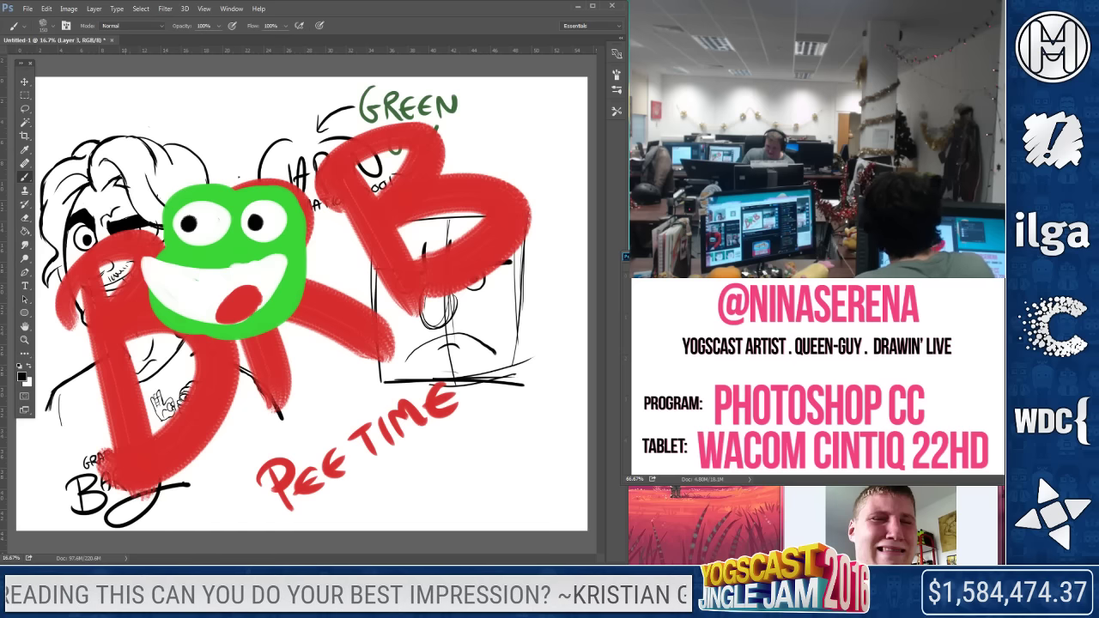
Paint a thick black 7 shape beside the frog and hand-letter "I'm coming Harambe" in black below it
mouse_move(326, 211)
left_mouse_down()
mouse_move(409, 237)
mouse_move(321, 225)
left_mouse_up()
mouse_move(391, 241)
left_mouse_down()
mouse_move(385, 325)
mouse_move(410, 290)
mouse_move(398, 242)
left_mouse_up()
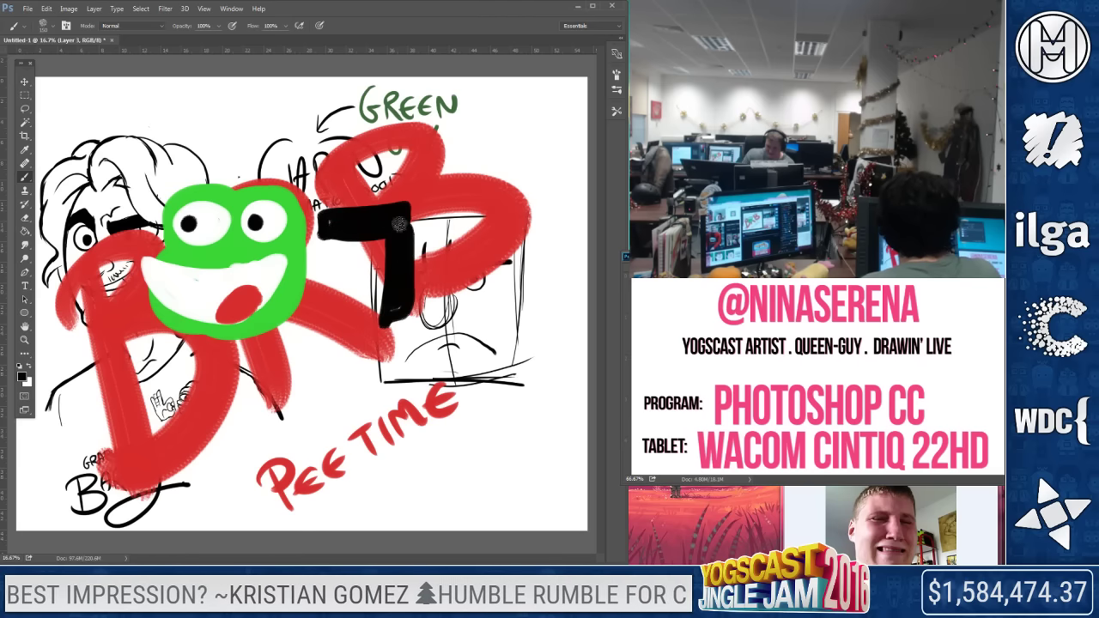
mouse_move(110, 388)
left_mouse_down()
mouse_move(121, 439)
mouse_move(135, 394)
mouse_move(155, 417)
mouse_move(186, 393)
left_mouse_up()
left_click_drag(262, 383, 258, 410)
mouse_move(287, 377)
left_mouse_down()
mouse_move(341, 355)
mouse_move(350, 380)
left_mouse_up()
left_click_drag(421, 349, 371, 394)
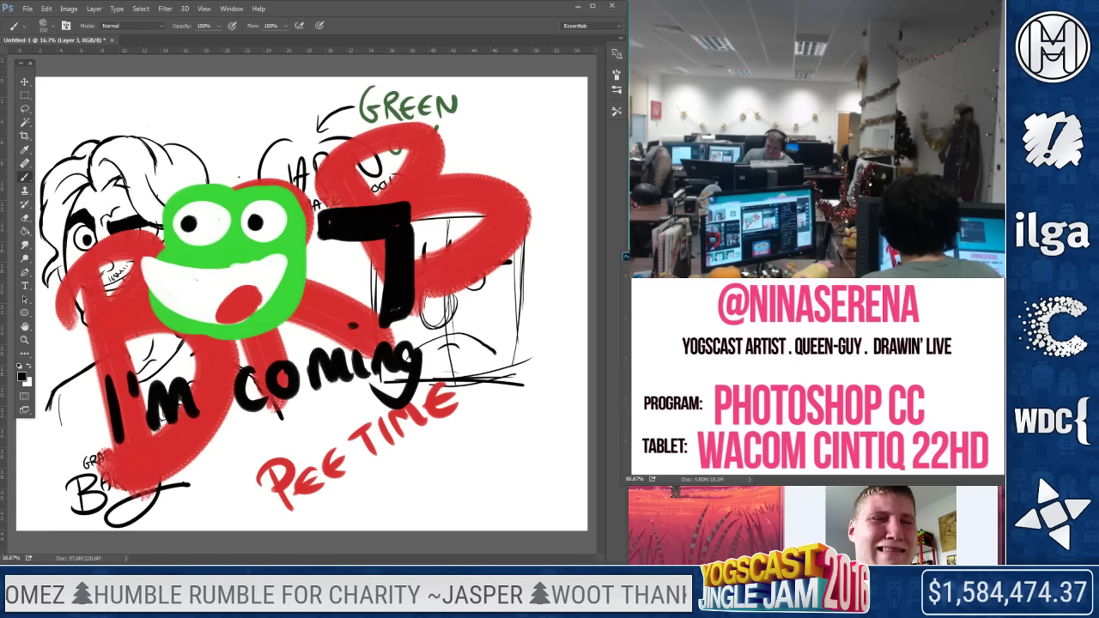
left_click_drag(187, 444, 200, 487)
mouse_move(255, 470)
left_mouse_down()
mouse_move(287, 443)
mouse_move(352, 442)
mouse_move(391, 410)
mouse_move(421, 434)
mouse_move(459, 434)
left_mouse_up()
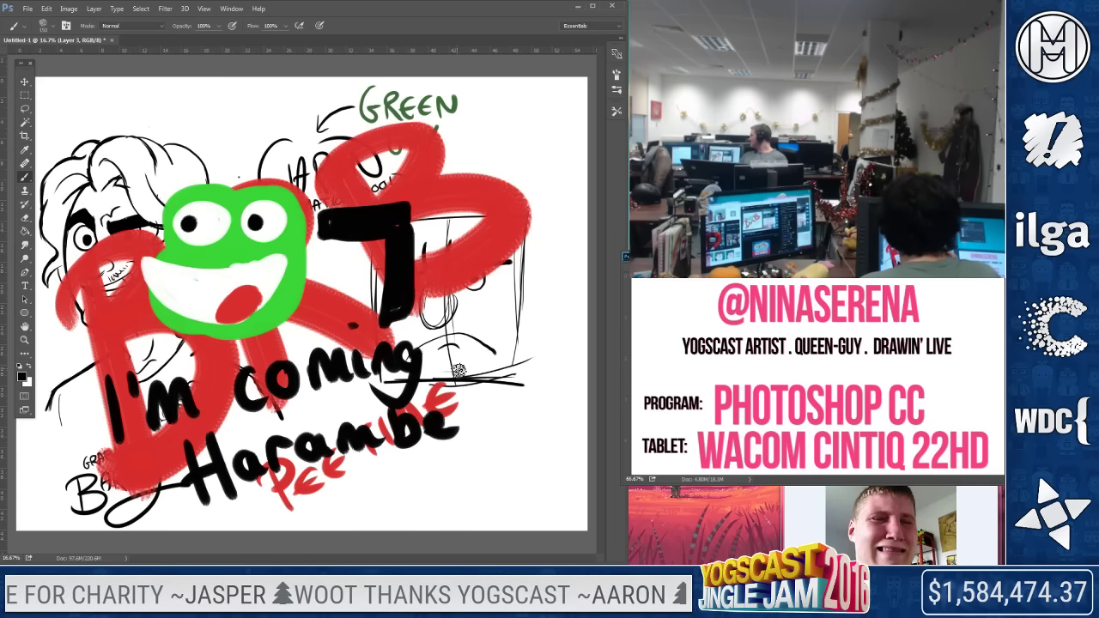
Outline the frog with a thinner black brush, hatch its mouth dark, and draw eye contours and a nose
left_click(50, 25)
key("Return")
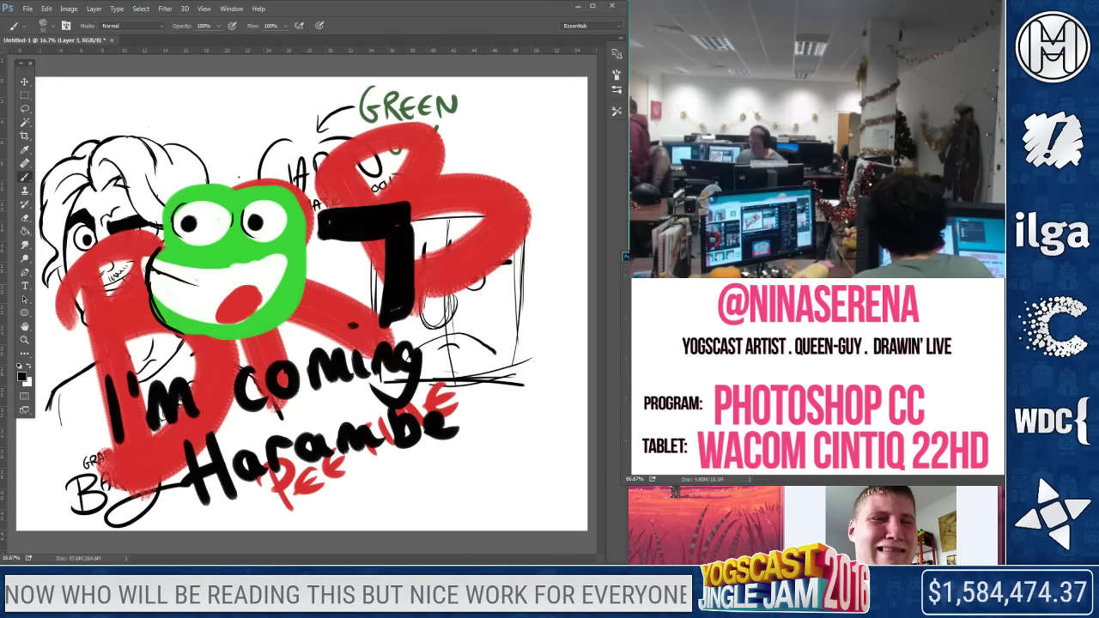
left_click_drag(155, 281, 260, 273)
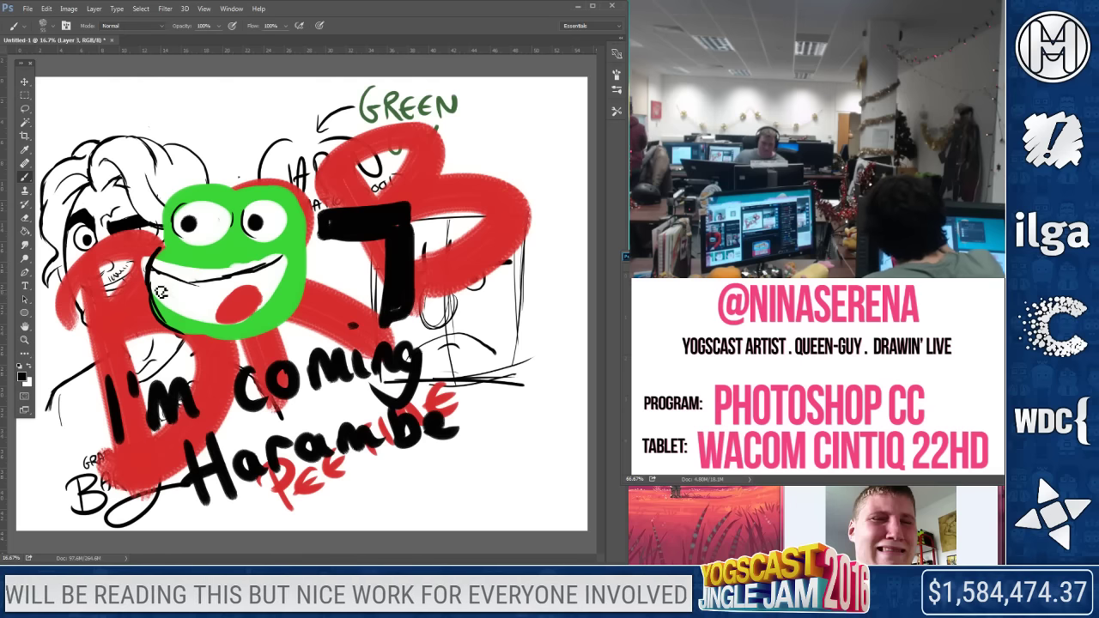
mouse_move(151, 285)
left_mouse_down()
mouse_move(167, 303)
mouse_move(215, 313)
left_mouse_up()
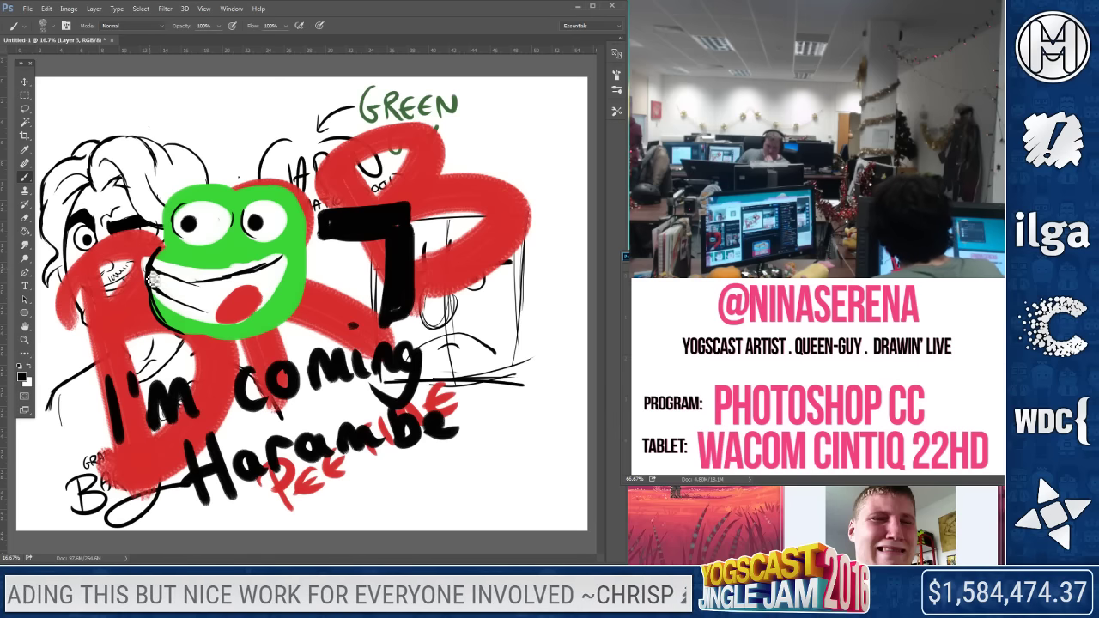
mouse_move(159, 281)
left_mouse_down()
mouse_move(192, 291)
mouse_move(182, 307)
mouse_move(213, 292)
mouse_move(206, 313)
mouse_move(264, 277)
mouse_move(260, 290)
mouse_move(278, 289)
mouse_move(287, 277)
mouse_move(258, 279)
left_mouse_up()
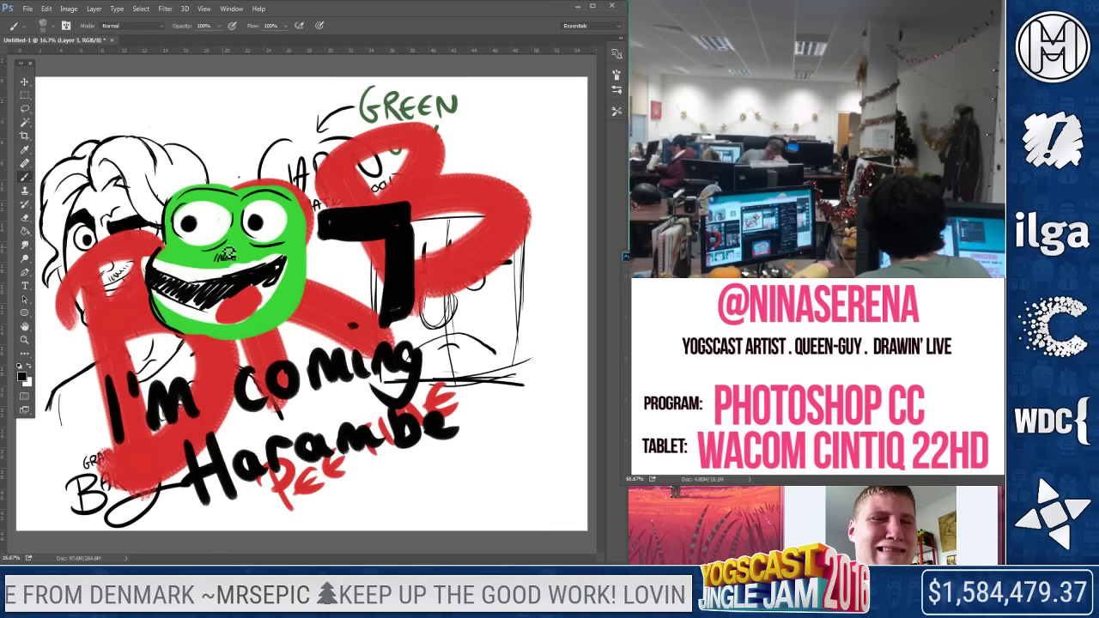
left_click_drag(221, 254, 235, 257)
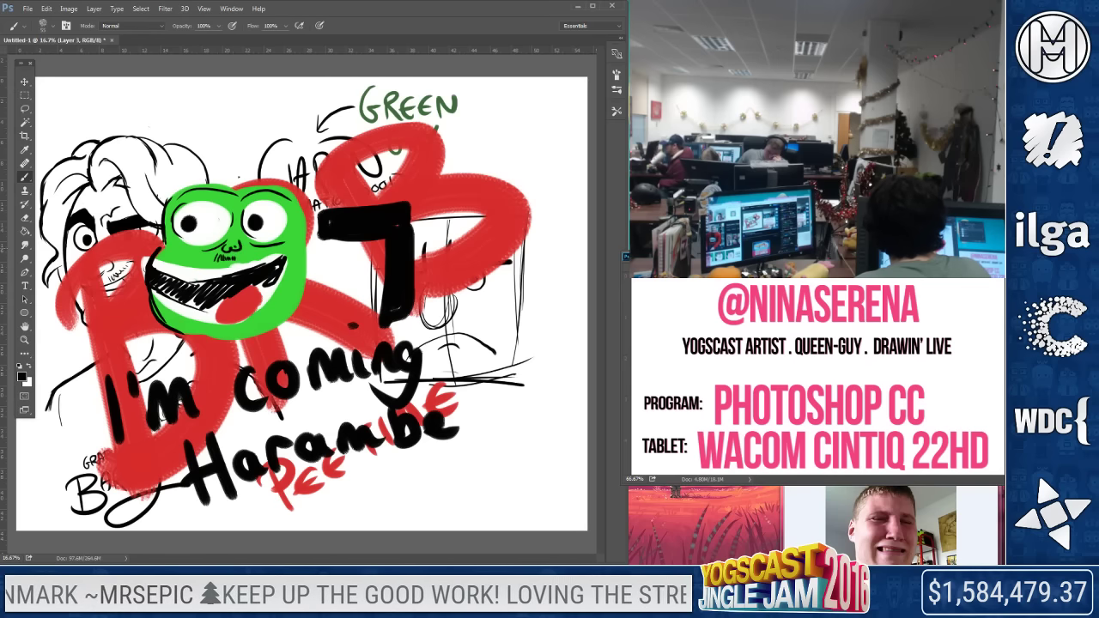
left_click_drag(232, 246, 247, 238)
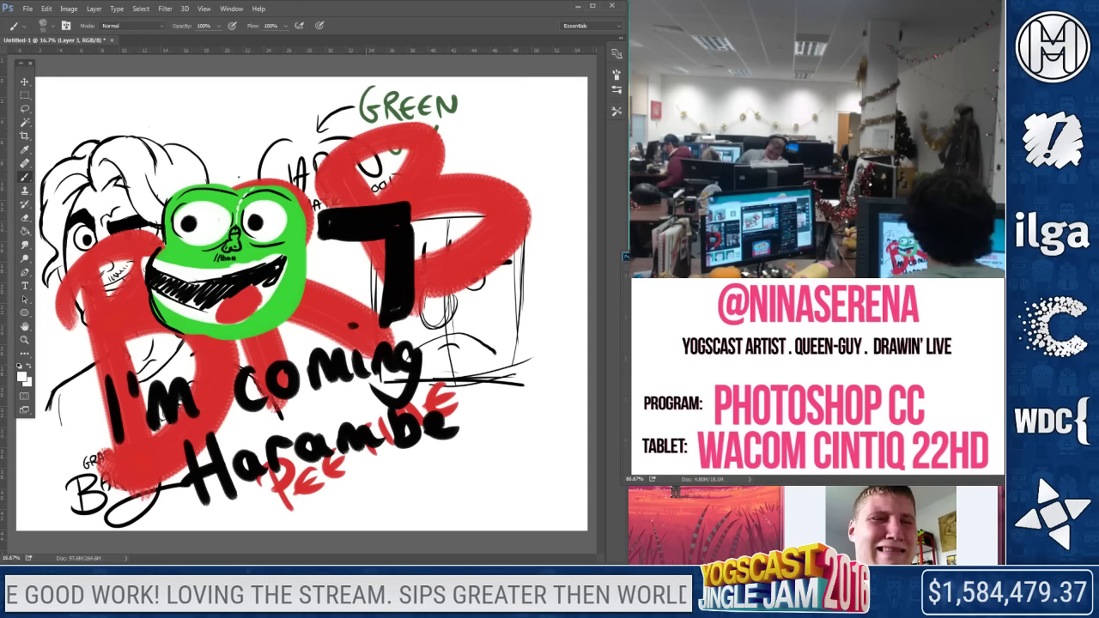
Write LUL in thin black letters to the right of the green lettering
left_click_drag(469, 111, 500, 143)
mouse_move(505, 116)
left_mouse_down()
mouse_move(519, 142)
mouse_move(532, 110)
left_mouse_up()
left_click_drag(537, 107, 562, 116)
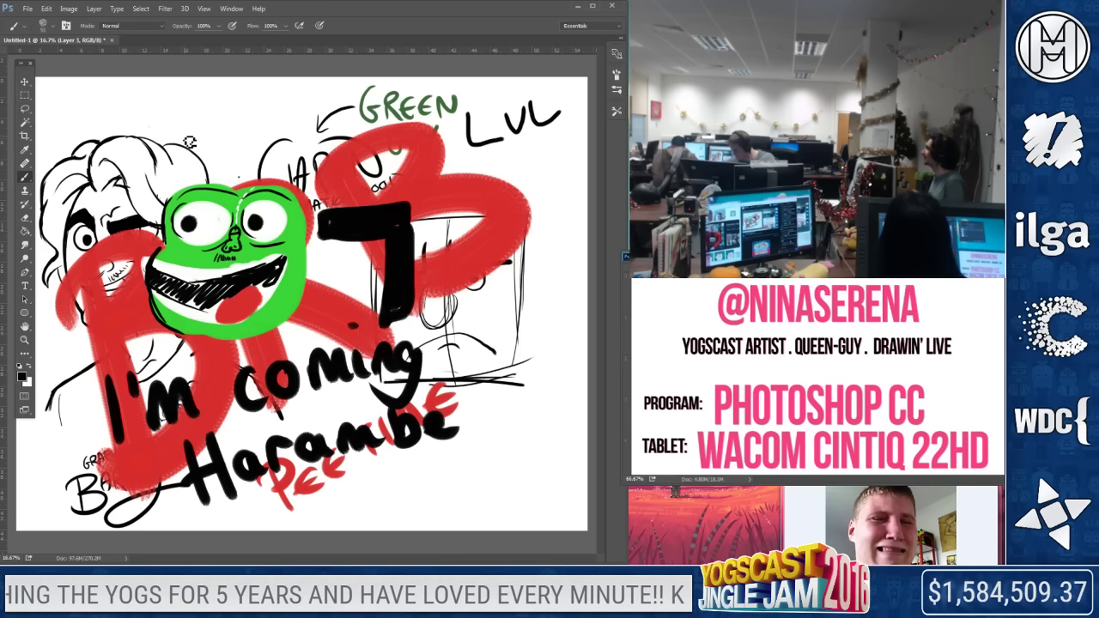
Remove the LUL note, the frog doodle and the red BRB message to get back to the two characters
key("ctrl+z")
key("ctrl+z")
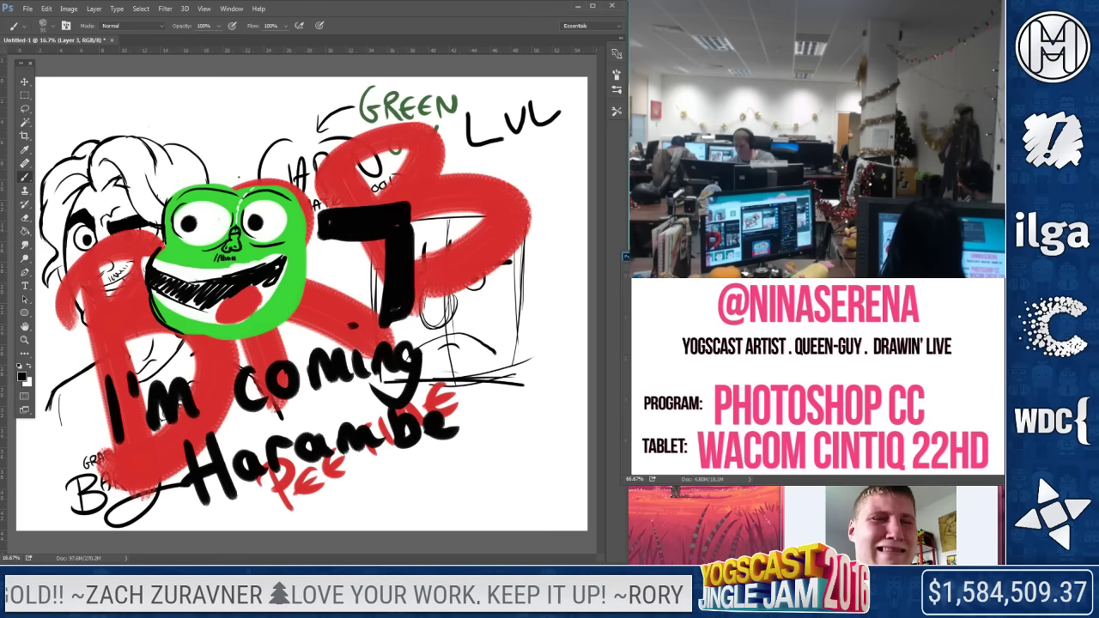
key("ctrl+z")
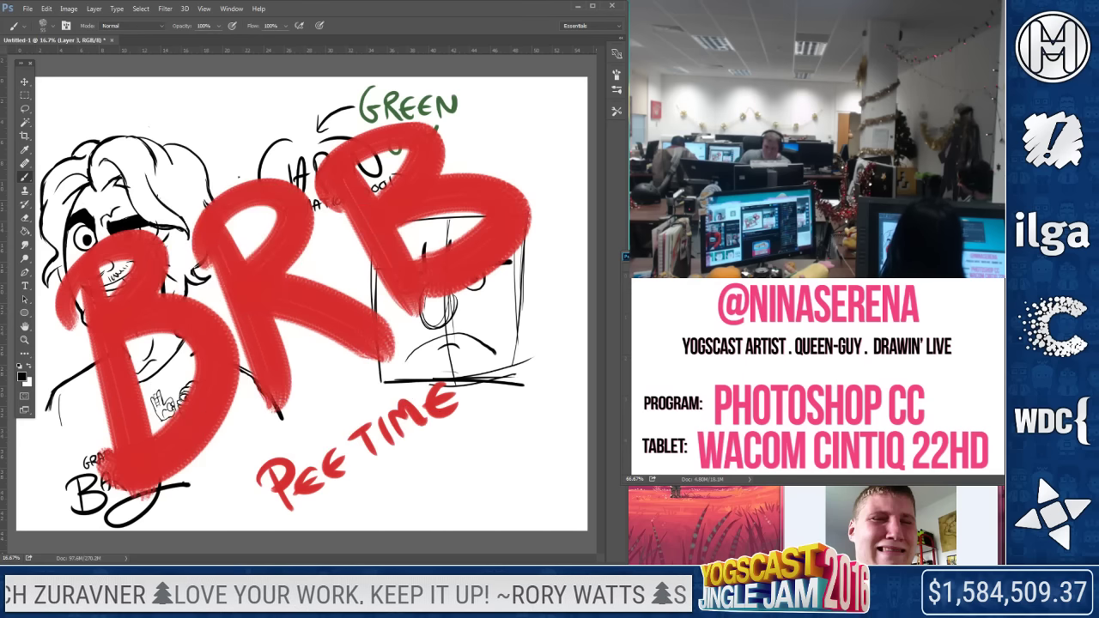
key("ctrl+alt+z")
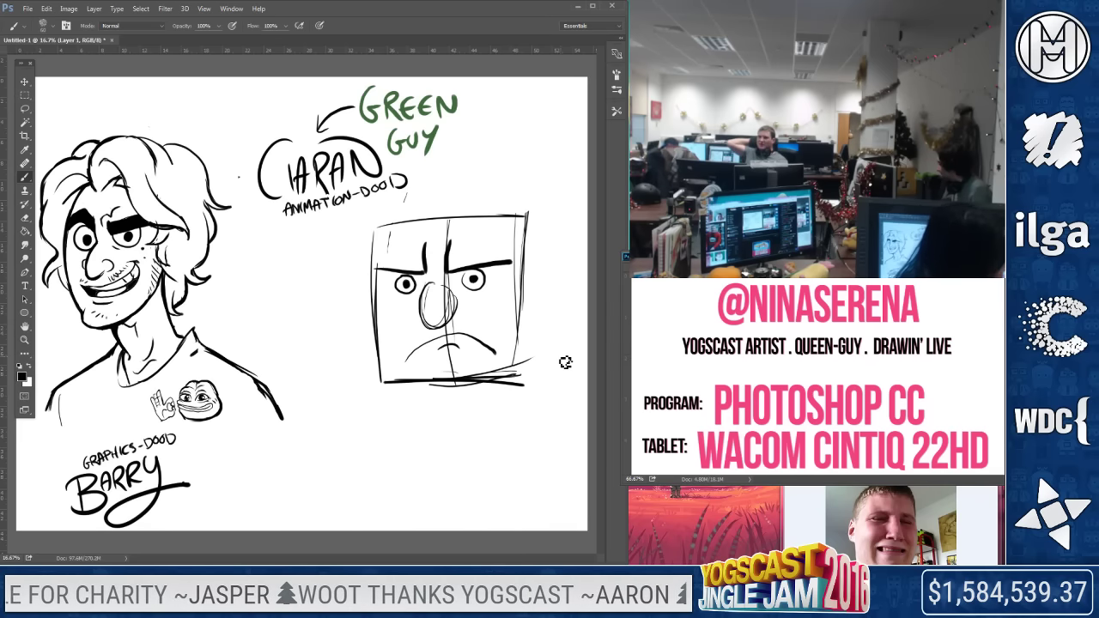
Erase the box head's rough bottom edge and the guide line through the nose, and redraw a cleaner bottom edge
left_click(24, 218)
left_click_drag(519, 383, 424, 379)
left_click(25, 177)
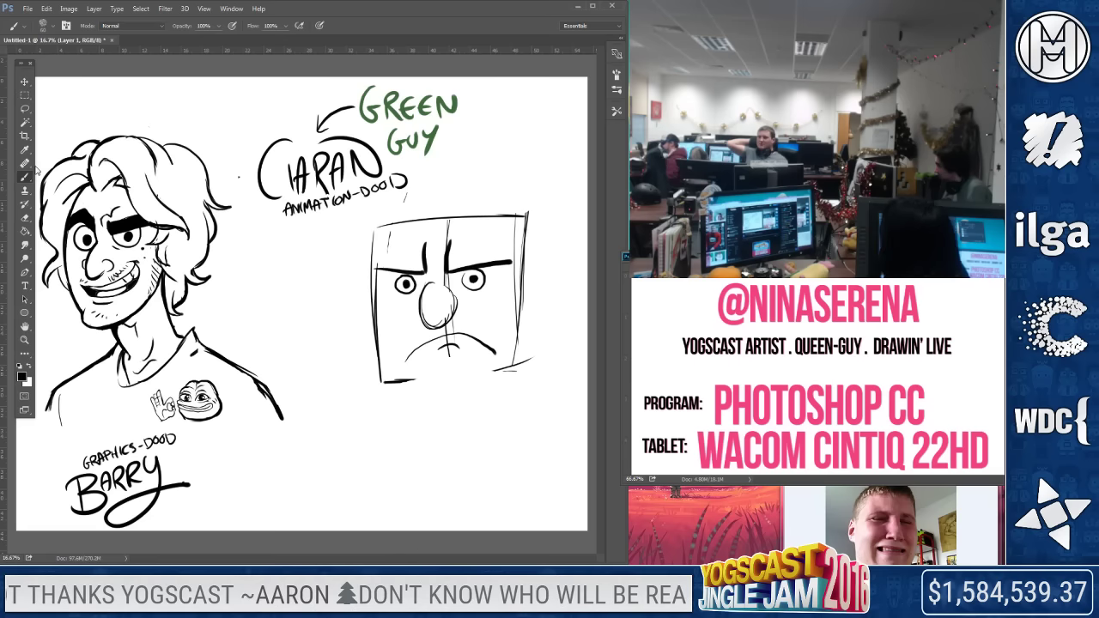
mouse_move(407, 381)
left_mouse_down()
mouse_move(505, 374)
mouse_move(490, 377)
left_mouse_up()
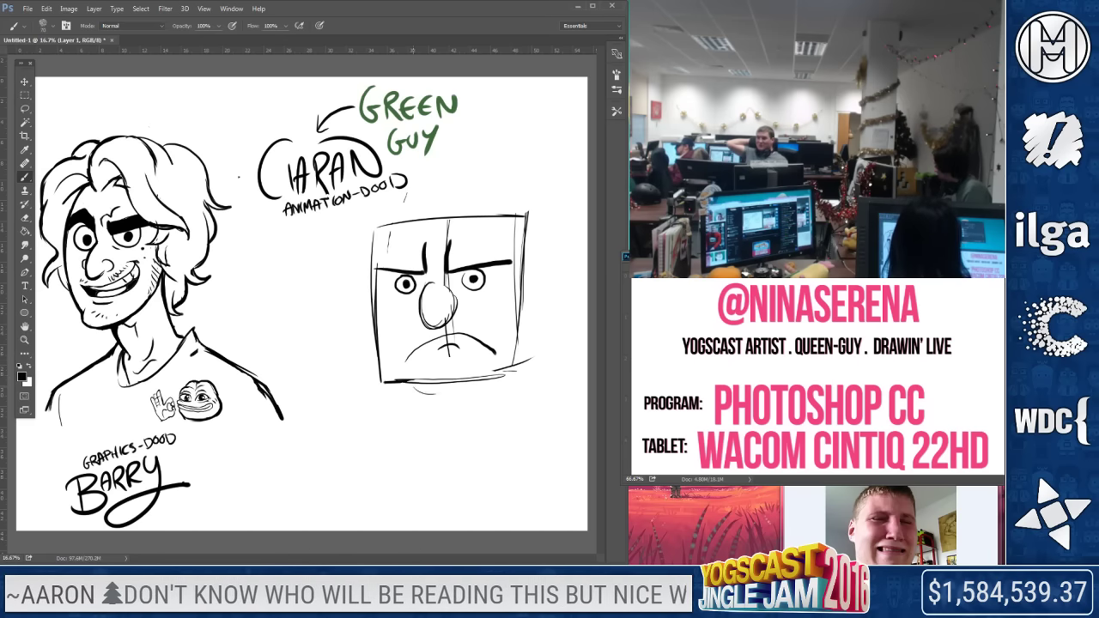
Sketch a curved chin, firmer tapering head sides and a domed skull above the box head
mouse_move(416, 379)
left_mouse_down()
mouse_move(478, 386)
mouse_move(507, 369)
left_mouse_up()
left_click_drag(522, 311, 516, 363)
mouse_move(395, 374)
left_mouse_down()
mouse_move(375, 261)
mouse_move(374, 327)
left_mouse_up()
mouse_move(505, 376)
left_mouse_down()
mouse_move(522, 337)
mouse_move(535, 203)
left_mouse_up()
left_click_drag(383, 222, 539, 250)
Select the whole frowning head, transform it to a lower position on the canvas, and deselect it
left_click(25, 109)
mouse_move(462, 154)
left_mouse_down()
mouse_move(305, 292)
mouse_move(477, 156)
left_mouse_up()
right_click(511, 307)
left_click(549, 430)
left_click_drag(530, 376, 518, 439)
key("Return")
key("ctrl+d")
key("b")
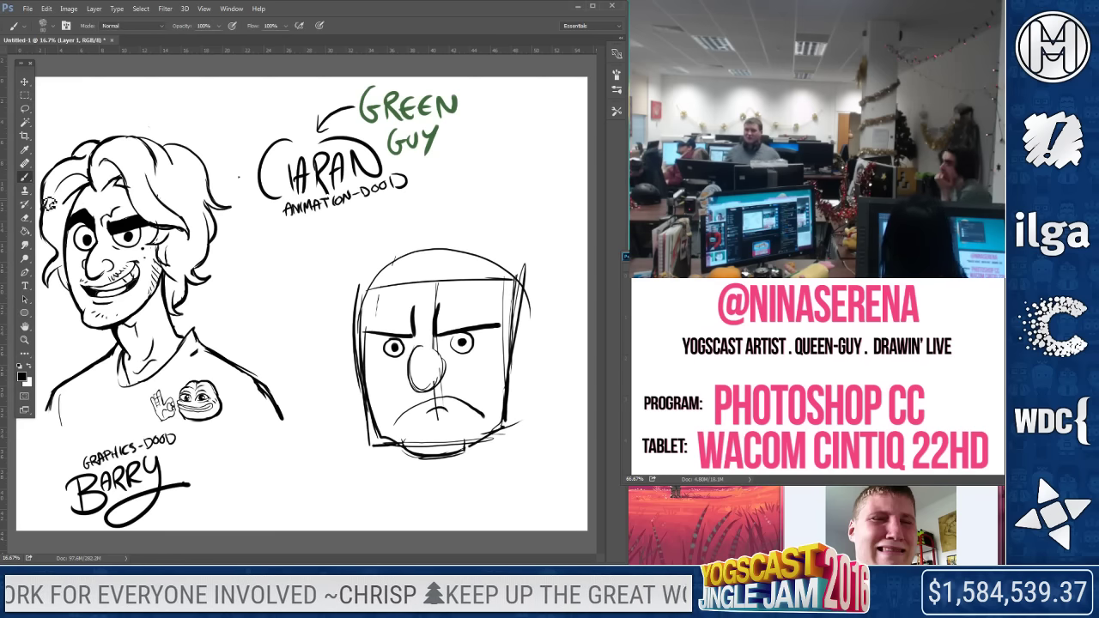
Draw round ears with lobes on both sides of the head, refine the right eyebrow, and sketch hair across the crown
left_click_drag(514, 327, 512, 382)
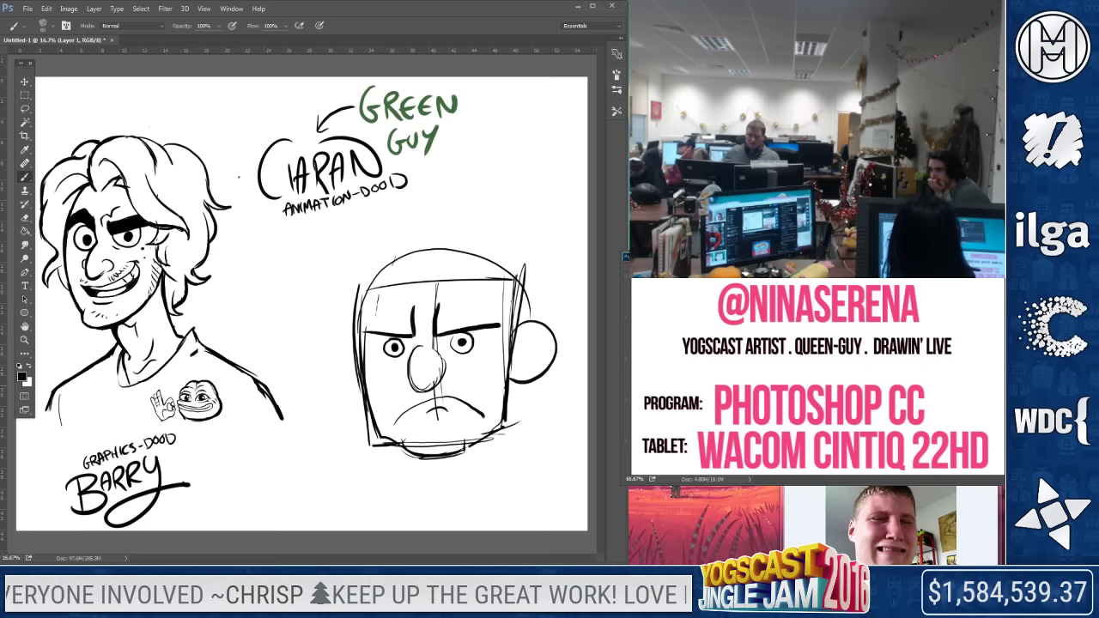
mouse_move(359, 342)
left_mouse_down()
mouse_move(343, 385)
mouse_move(364, 378)
left_mouse_up()
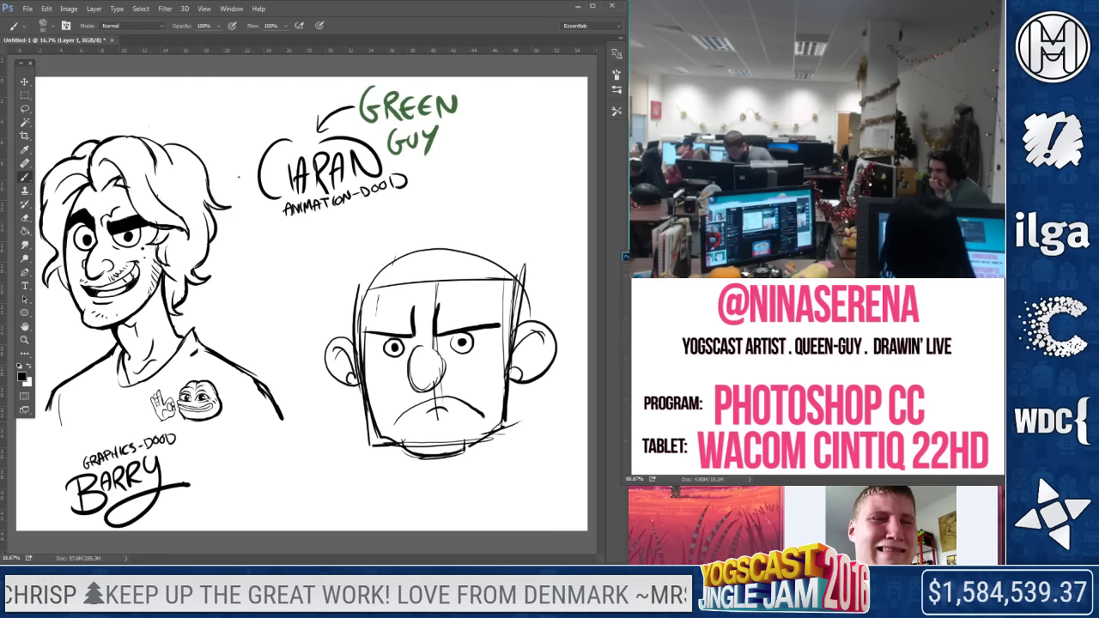
left_click_drag(450, 334, 501, 327)
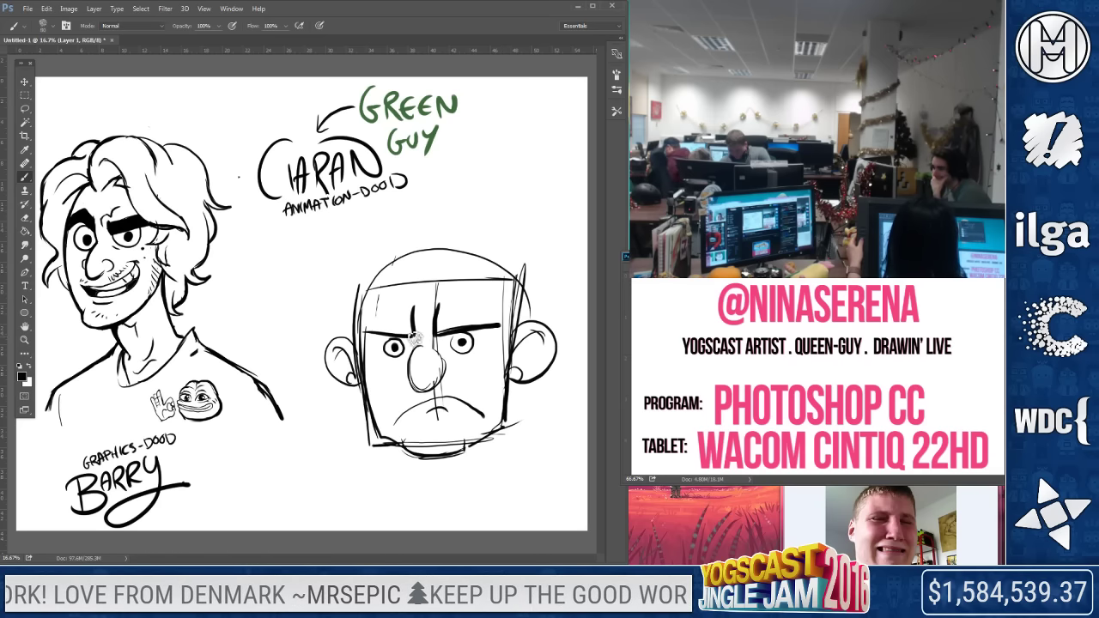
mouse_move(402, 262)
left_mouse_down()
mouse_move(429, 282)
mouse_move(512, 256)
left_mouse_up()
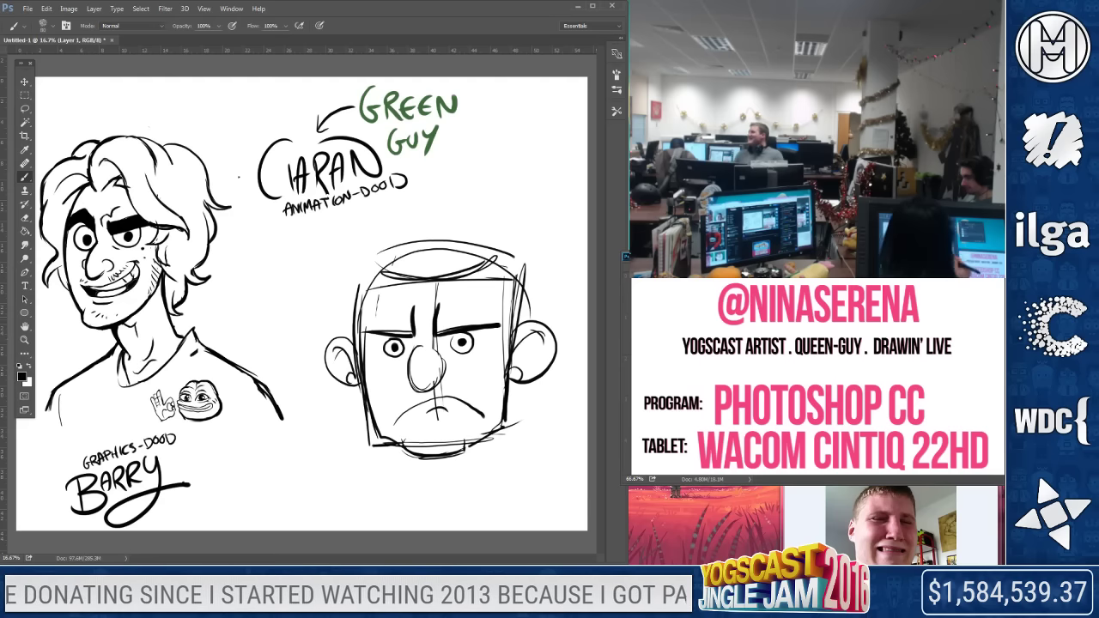
Retouch the frowning character's left eye with heavier lid strokes and wrinkle lines under it
key("e")
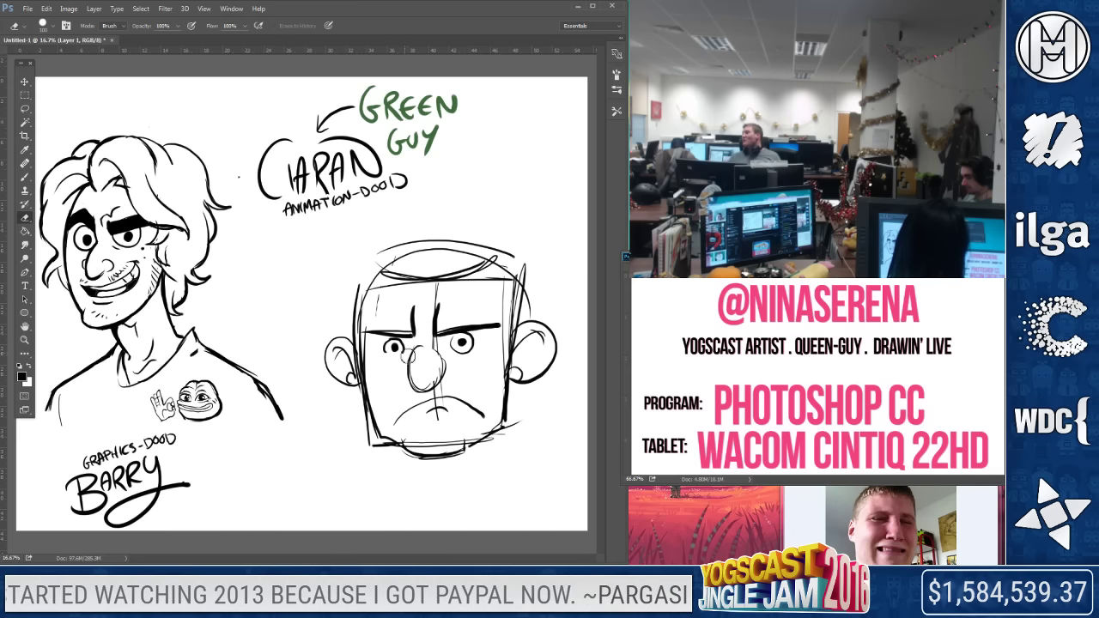
left_click(31, 177)
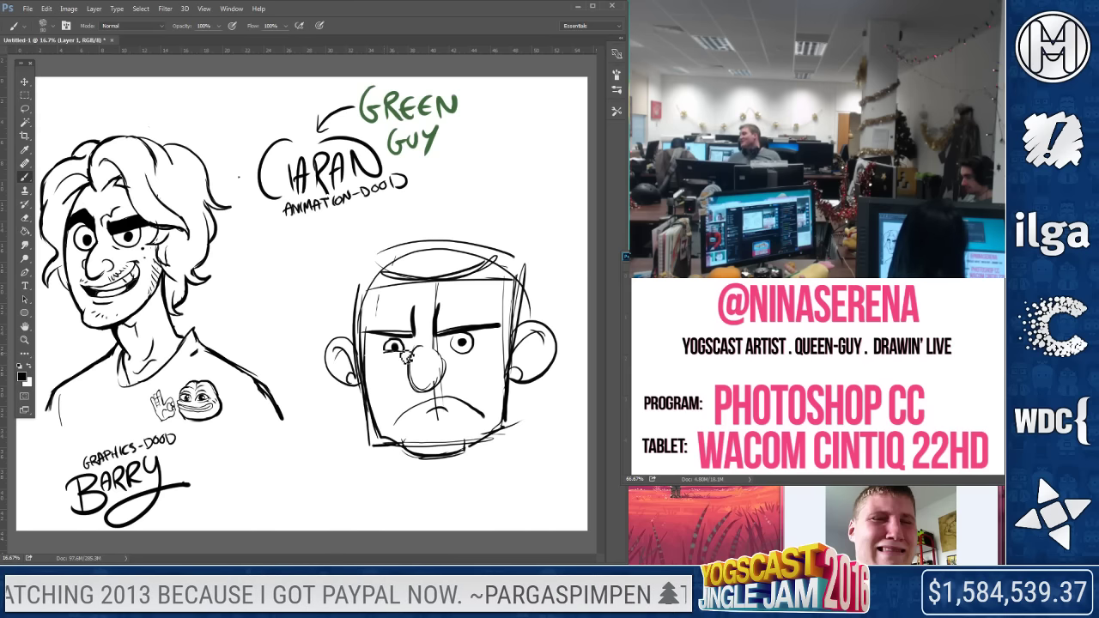
left_click_drag(378, 335, 391, 345)
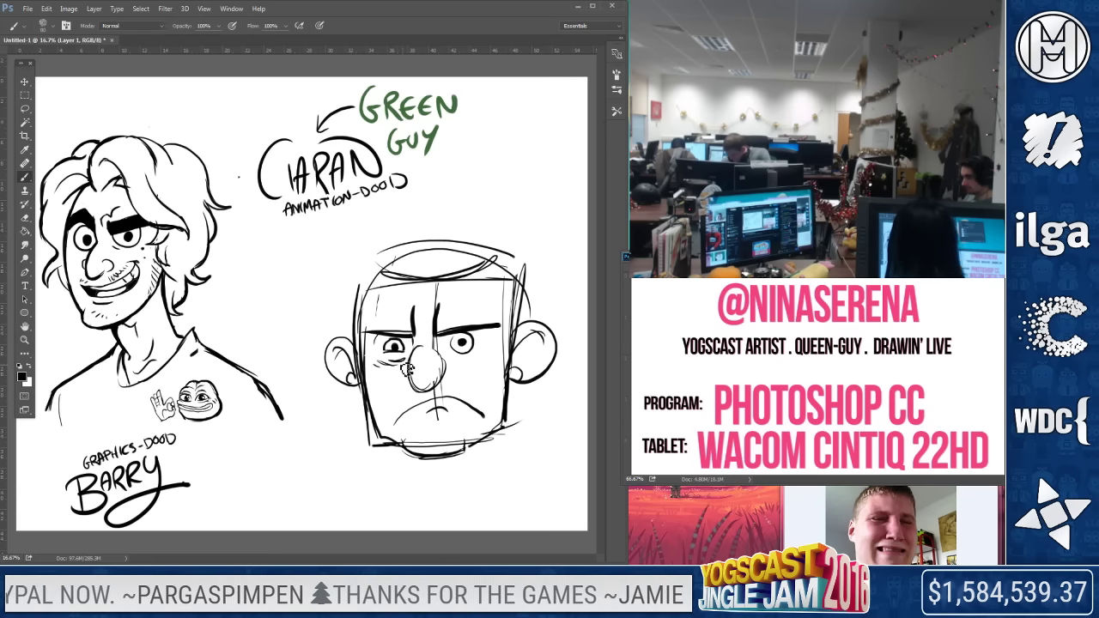
Erase the leftover box corners around the chin and draw a hairline curve down the right temple
key("e")
left_click_drag(407, 443, 462, 445)
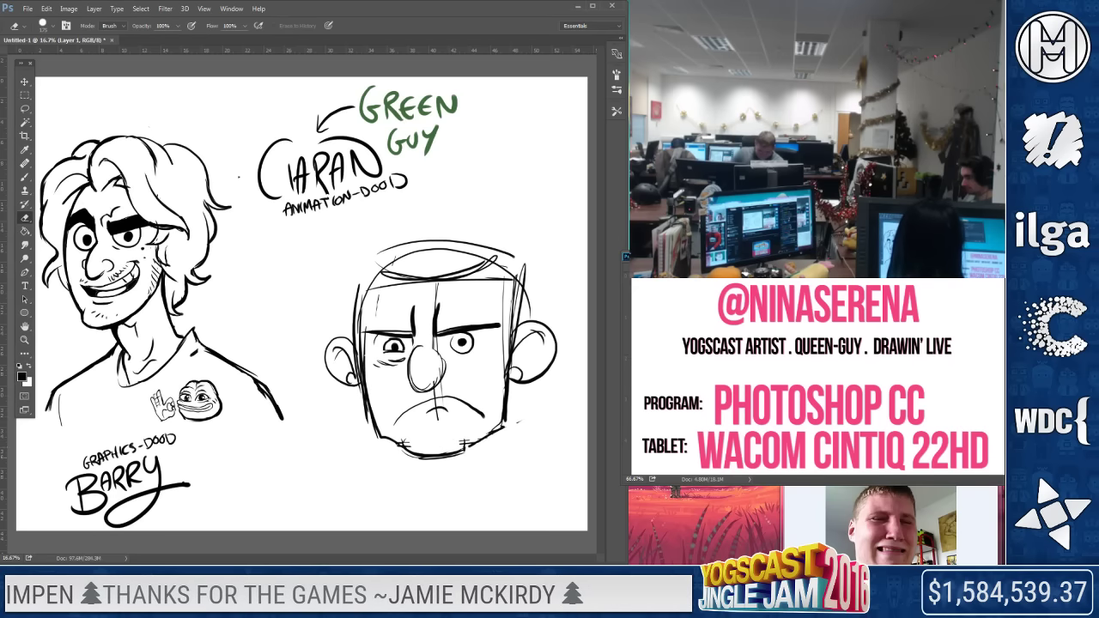
left_click(26, 176)
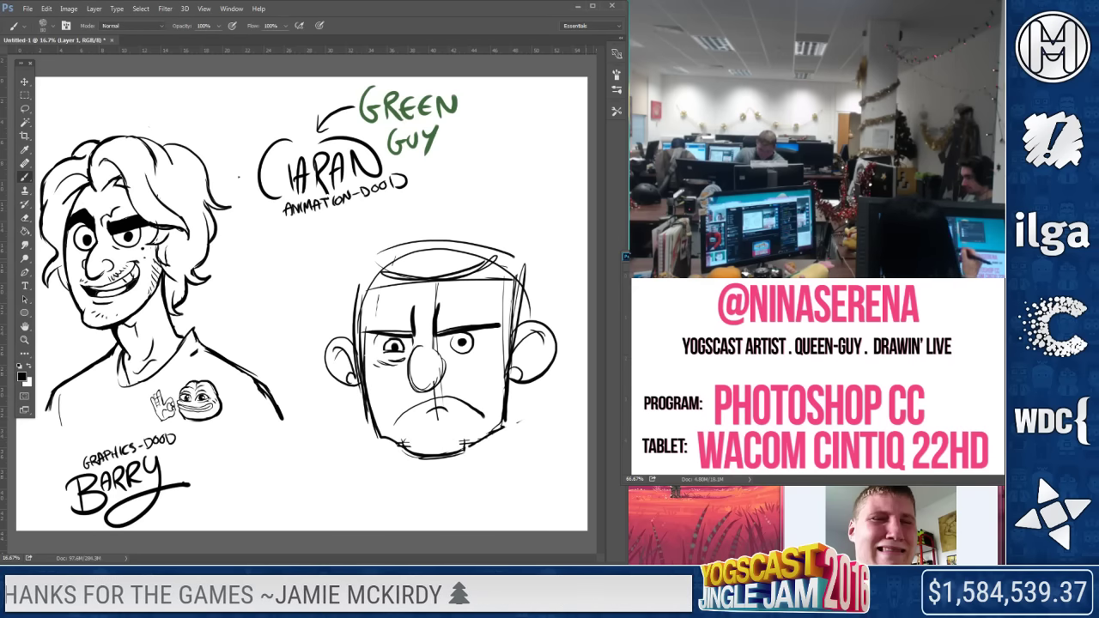
left_click_drag(503, 268, 514, 350)
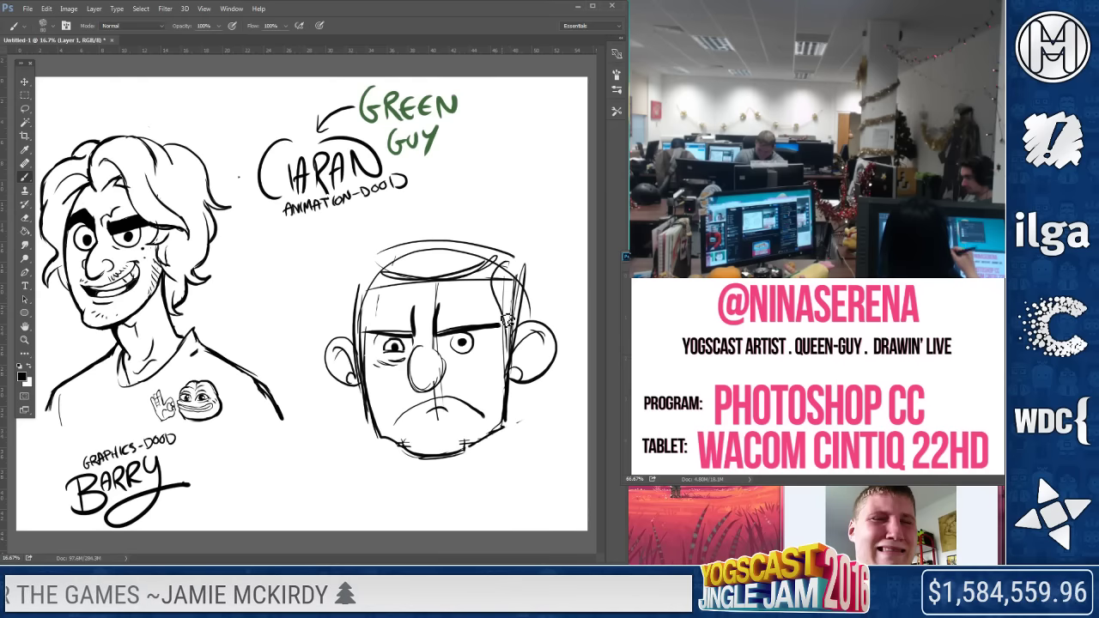
Draw a taller, boxy hair outline over the frowning character's crown and down the left temple
left_click_drag(378, 270, 356, 348)
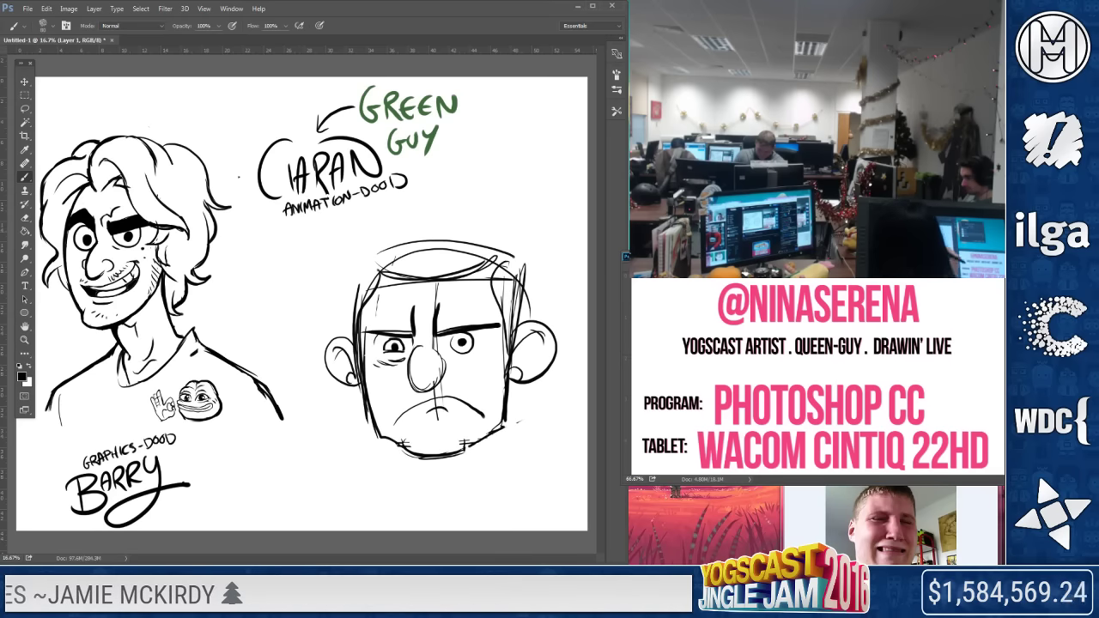
left_click_drag(371, 243, 356, 362)
left_click_drag(368, 258, 512, 252)
left_click_drag(383, 237, 513, 268)
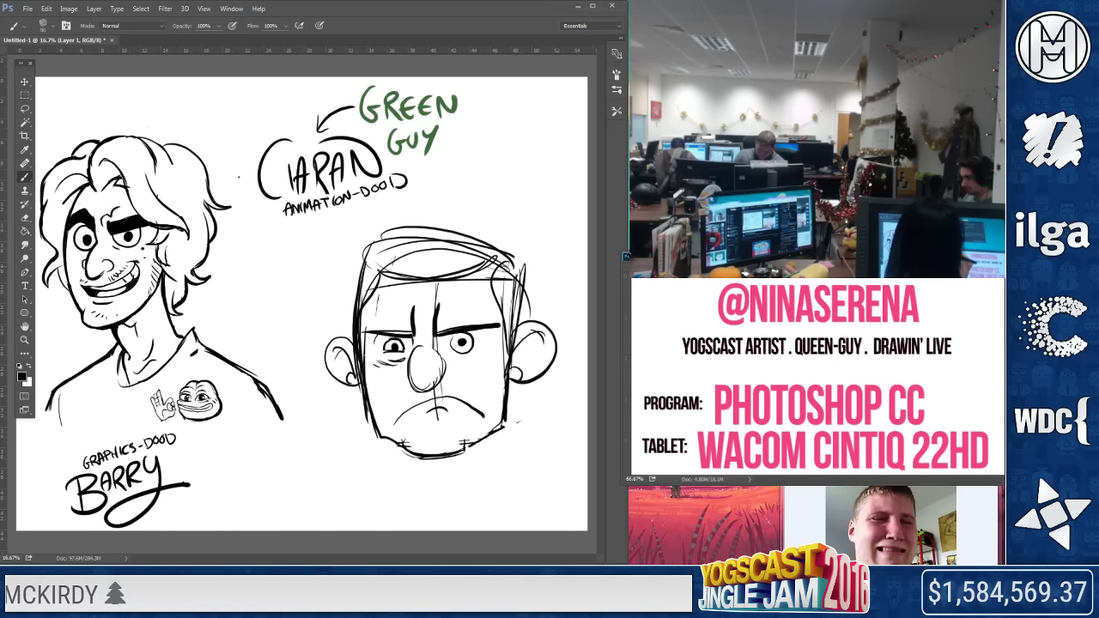
key("bracketright")
mouse_move(361, 258)
left_mouse_down()
mouse_move(509, 259)
mouse_move(365, 270)
mouse_move(363, 299)
left_mouse_up()
Erase the stray sketch lines above and inside the frowning character's hair
key("e")
left_click_drag(382, 230, 480, 232)
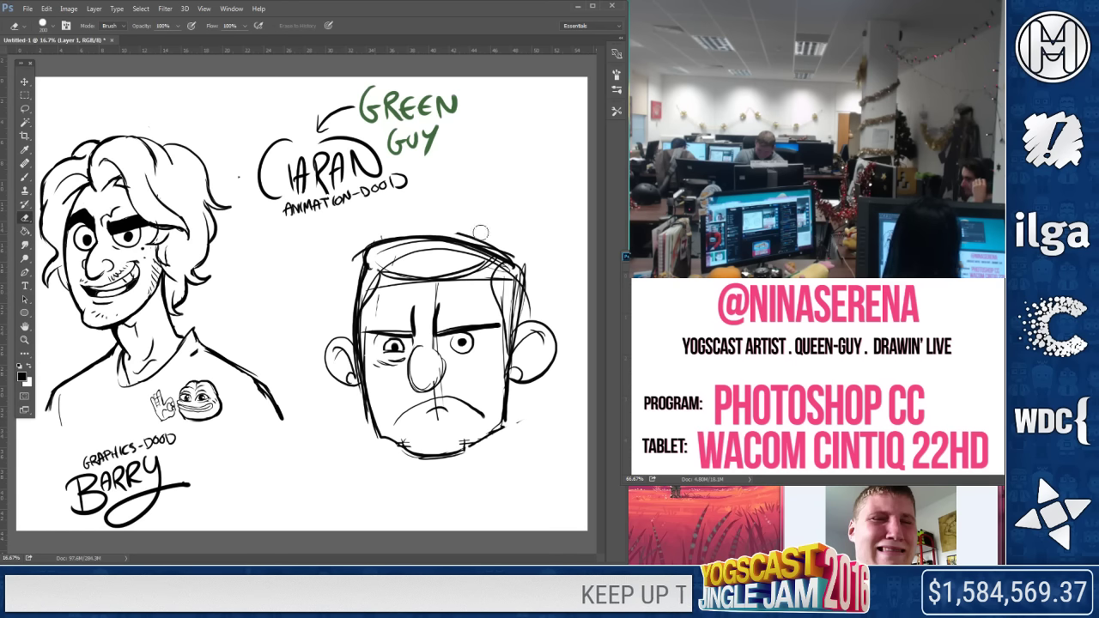
mouse_move(387, 257)
left_mouse_down()
mouse_move(480, 253)
mouse_move(486, 263)
left_mouse_up()
left_click_drag(464, 241, 502, 244)
left_click_drag(503, 288, 508, 283)
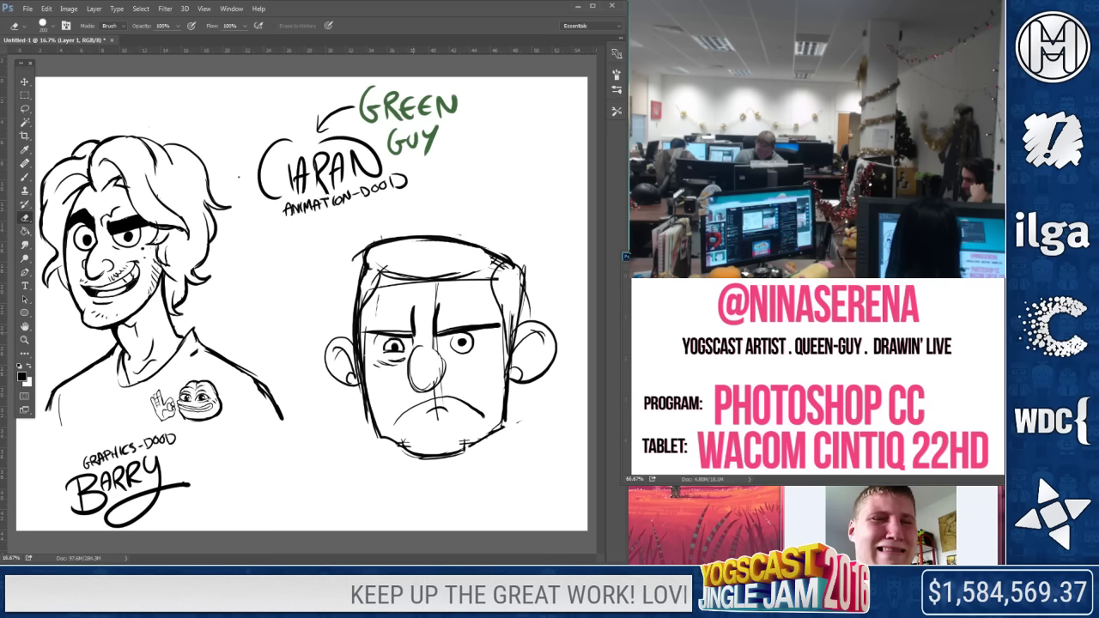
Erase the heavy lines around the frowning character's left eye and redraw its outer corner as a narrow, squared shape
mouse_move(385, 347)
left_mouse_down()
mouse_move(402, 341)
mouse_move(385, 350)
left_mouse_up()
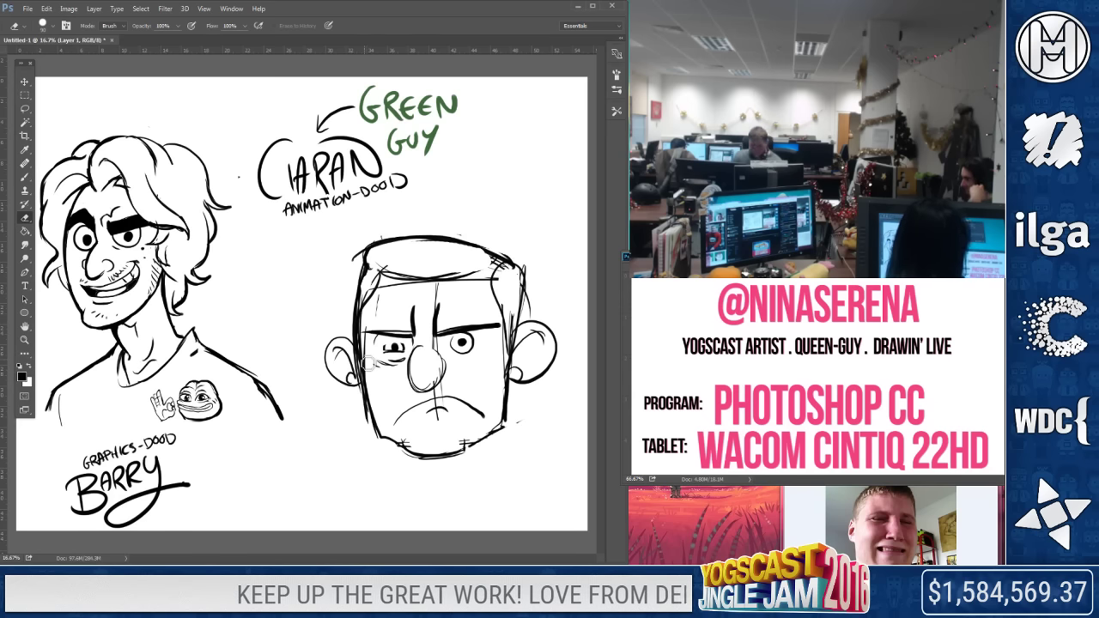
left_click(24, 176)
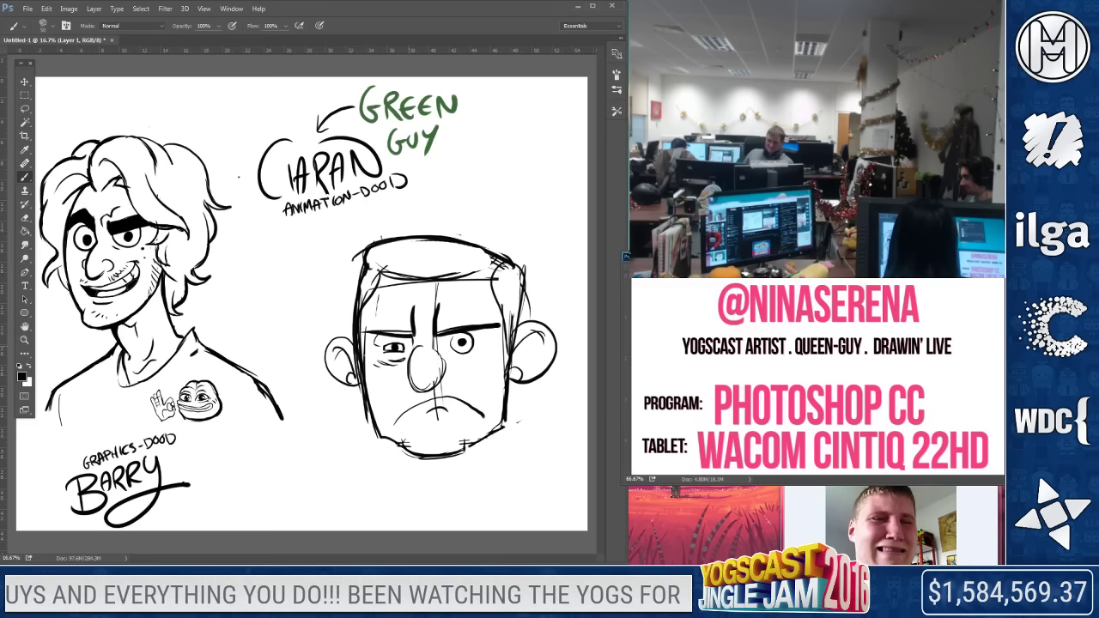
key("e")
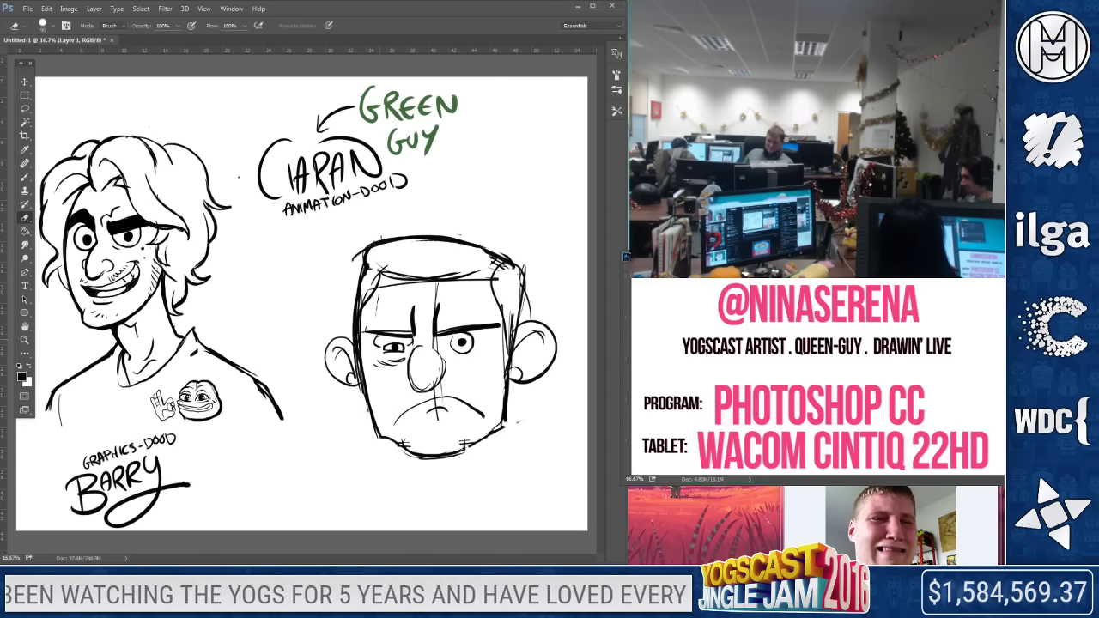
key("b")
left_click_drag(378, 337, 391, 352)
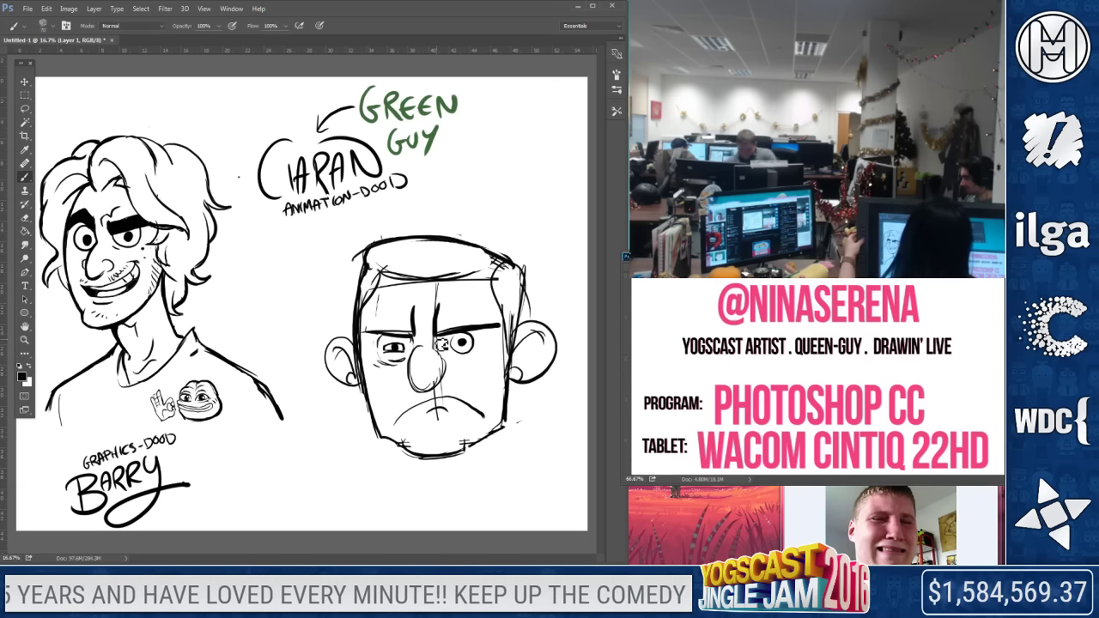
Hand-letter the label "BLACK EYE" below and left of the frowning head, with an arrow pointing at the face
left_click_drag(351, 411, 344, 424)
mouse_move(347, 415)
left_mouse_down()
mouse_move(271, 478)
mouse_move(291, 495)
mouse_move(300, 474)
mouse_move(334, 469)
mouse_move(314, 496)
mouse_move(330, 494)
mouse_move(320, 529)
left_mouse_up()
left_click_drag(340, 488, 363, 474)
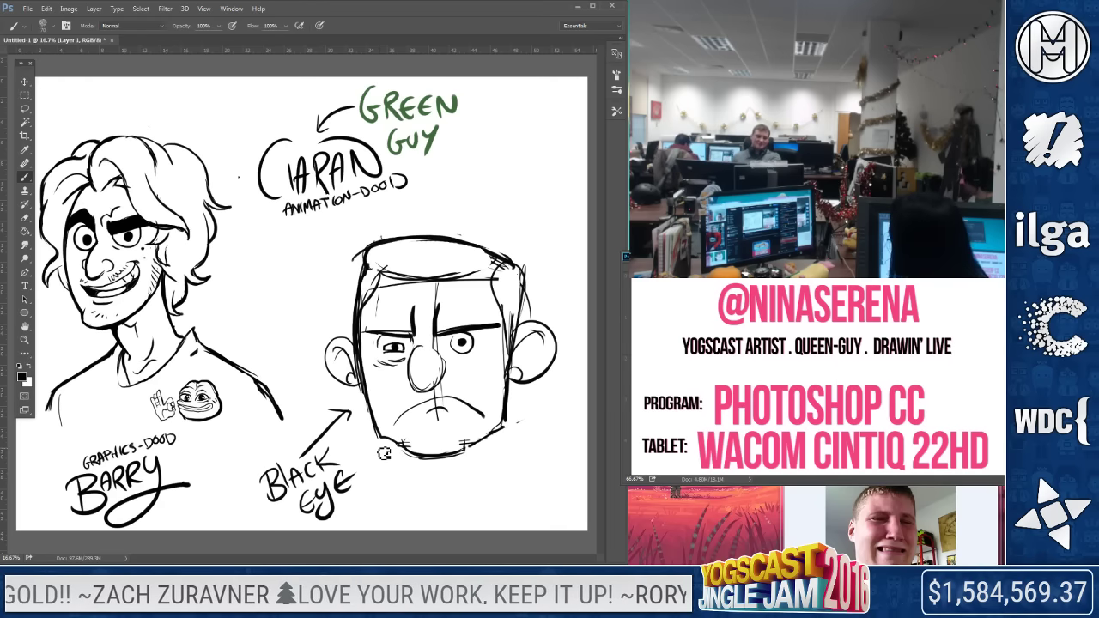
Lasso the frowning character's left ear and free-transform it to a smaller size against the head
key("e")
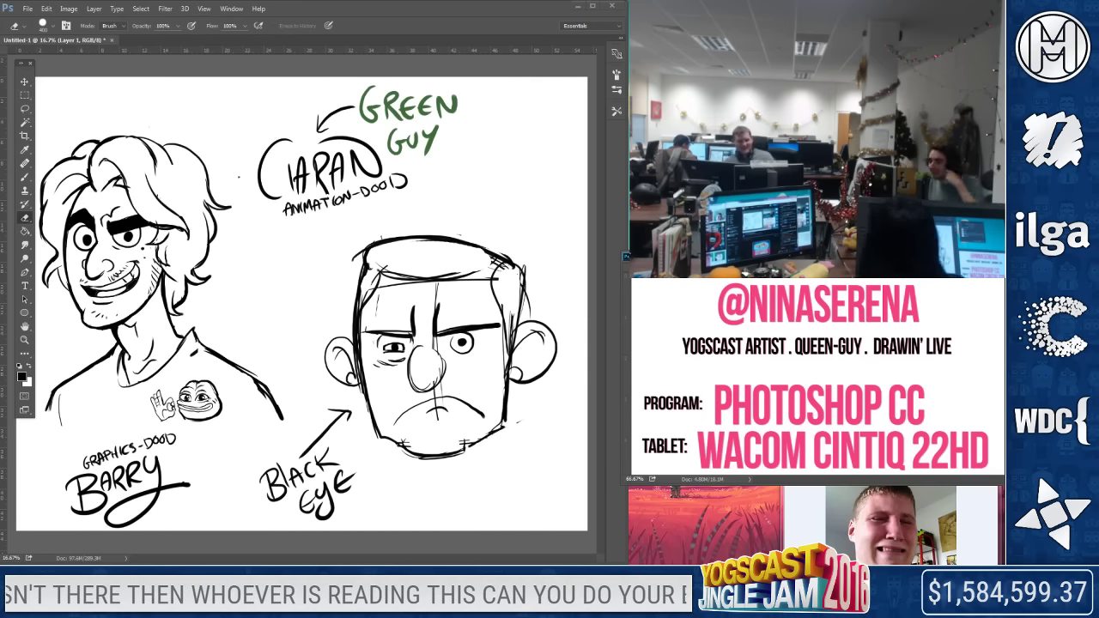
left_click(25, 109)
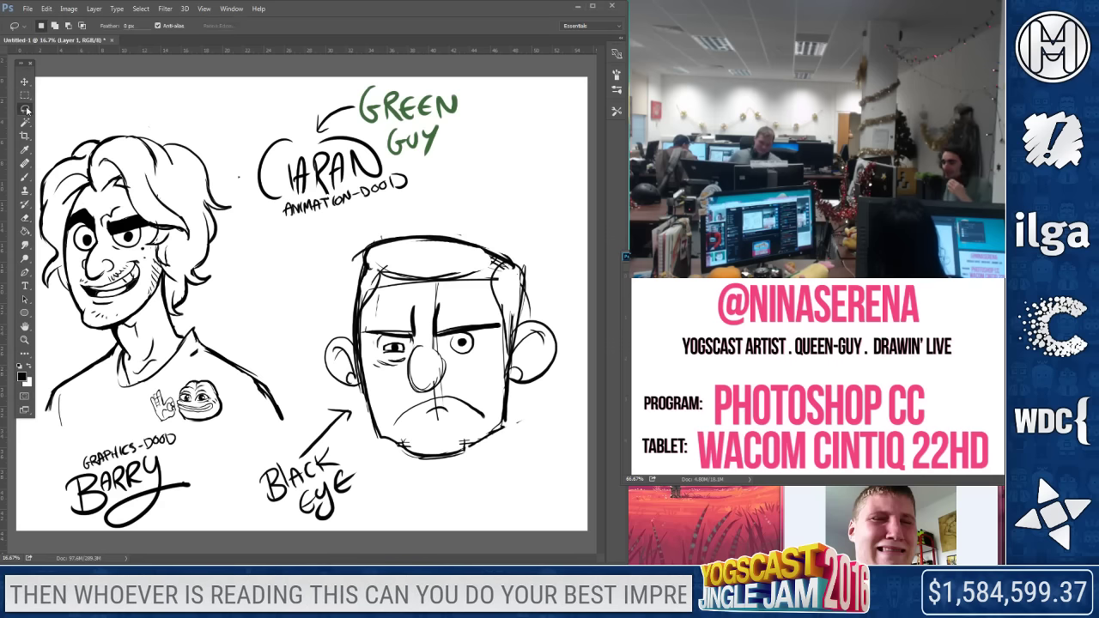
mouse_move(350, 326)
left_mouse_down()
mouse_move(328, 345)
mouse_move(359, 402)
mouse_move(352, 325)
left_mouse_up()
right_click(387, 345)
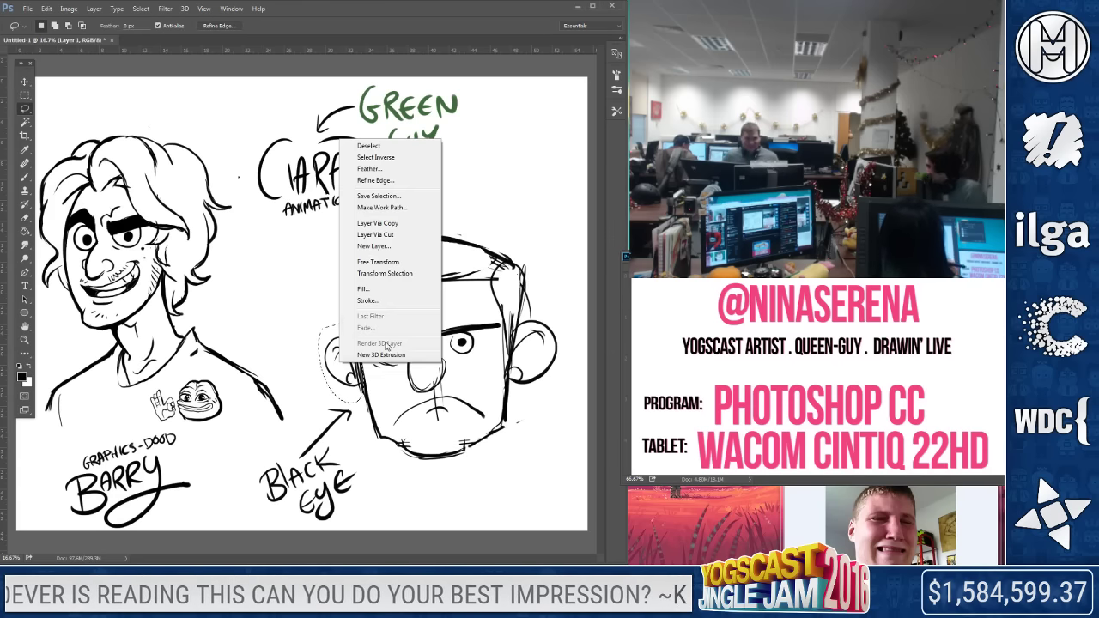
left_click(378, 261)
key("Return")
Lasso the right ear, scale it down to about 64% beside the head, and deselect it
left_click_drag(512, 374, 531, 316)
right_click(539, 343)
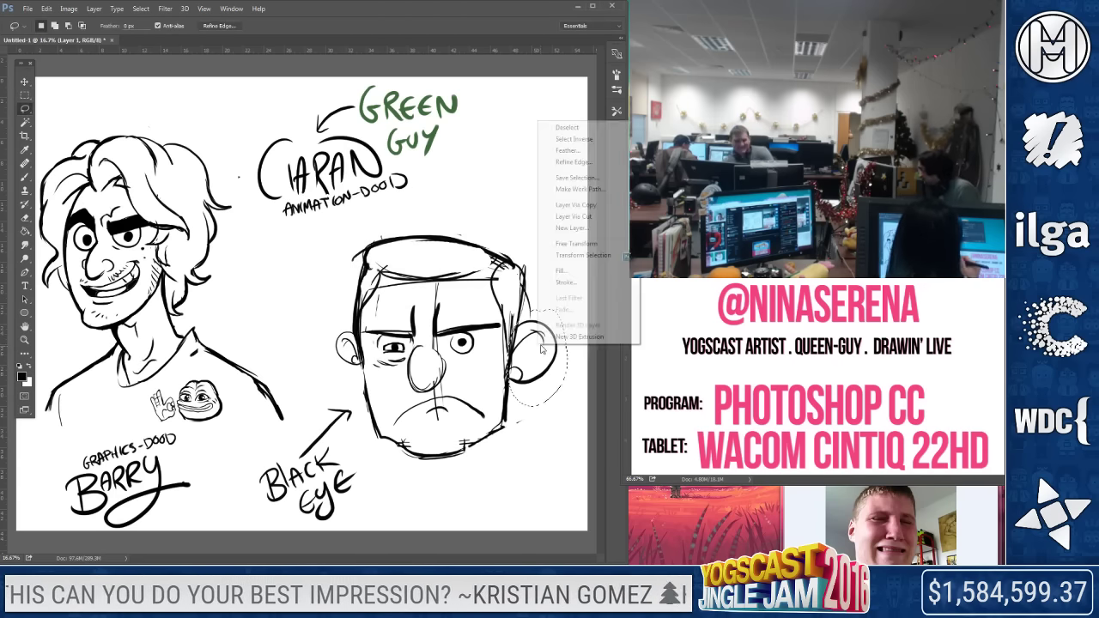
left_click(576, 244)
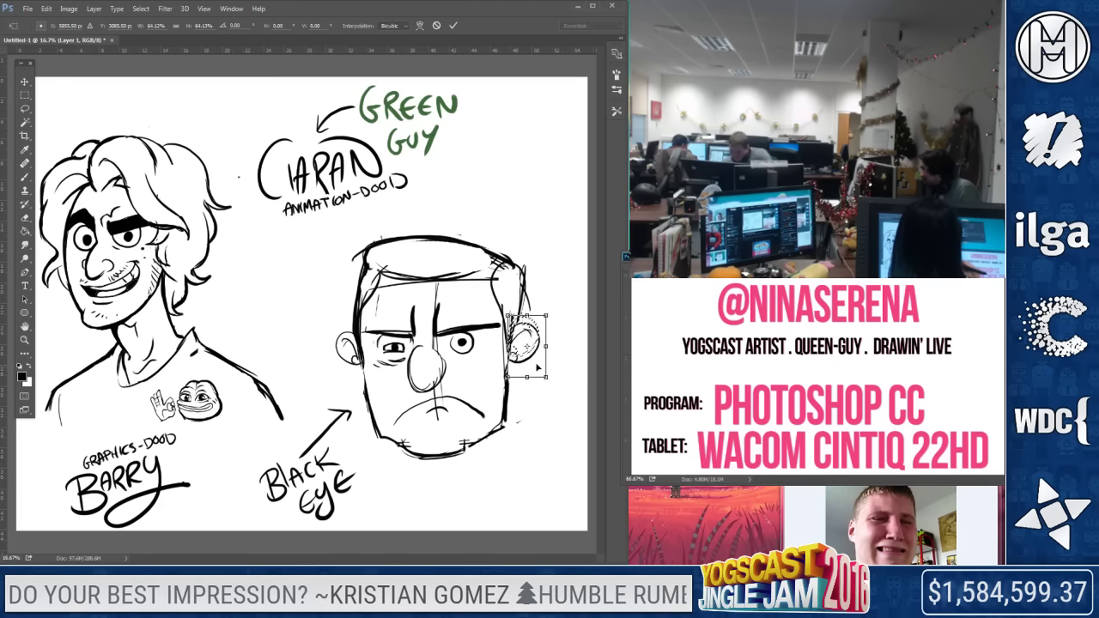
left_click_drag(537, 367, 535, 370)
key("Return")
key("ctrl+d")
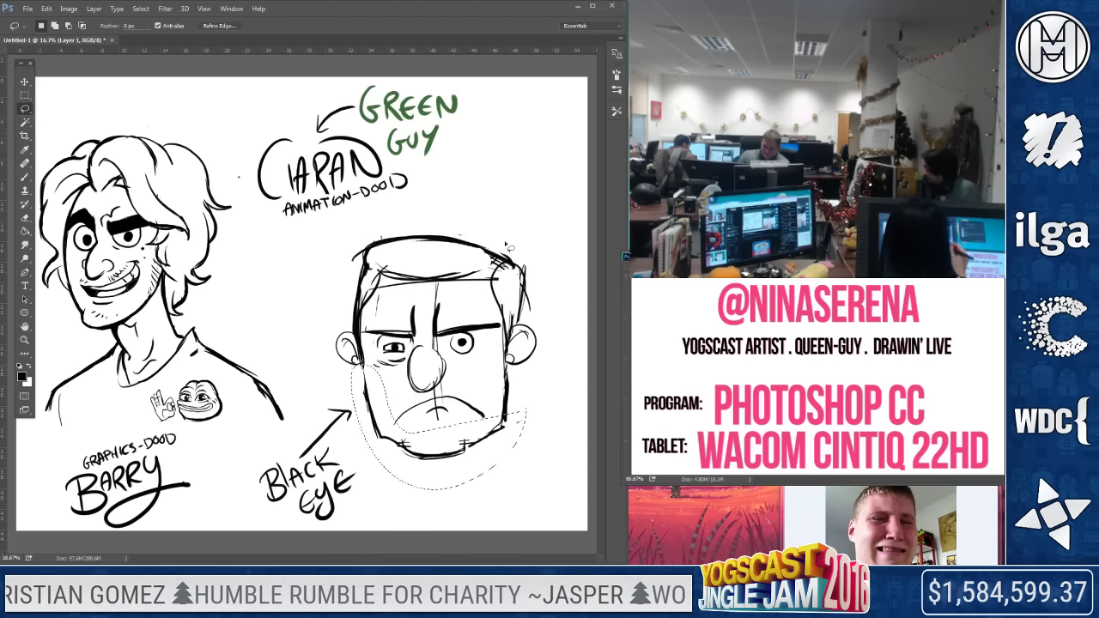
Lasso the whole frowning head and free-transform it to be slightly shorter and farther right on the canvas
mouse_move(382, 215)
left_mouse_down()
mouse_move(525, 249)
mouse_move(386, 215)
left_mouse_up()
right_click(470, 119)
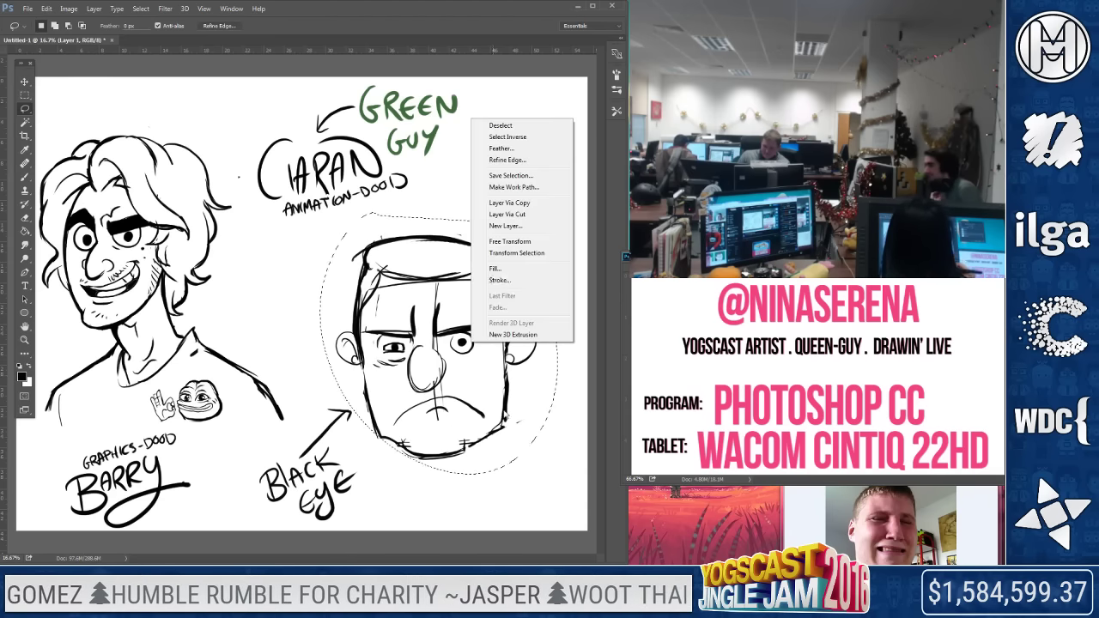
left_click(507, 238)
mouse_move(439, 474)
left_mouse_down()
mouse_move(440, 433)
mouse_move(439, 459)
left_mouse_up()
left_click_drag(501, 418, 519, 423)
key("Return")
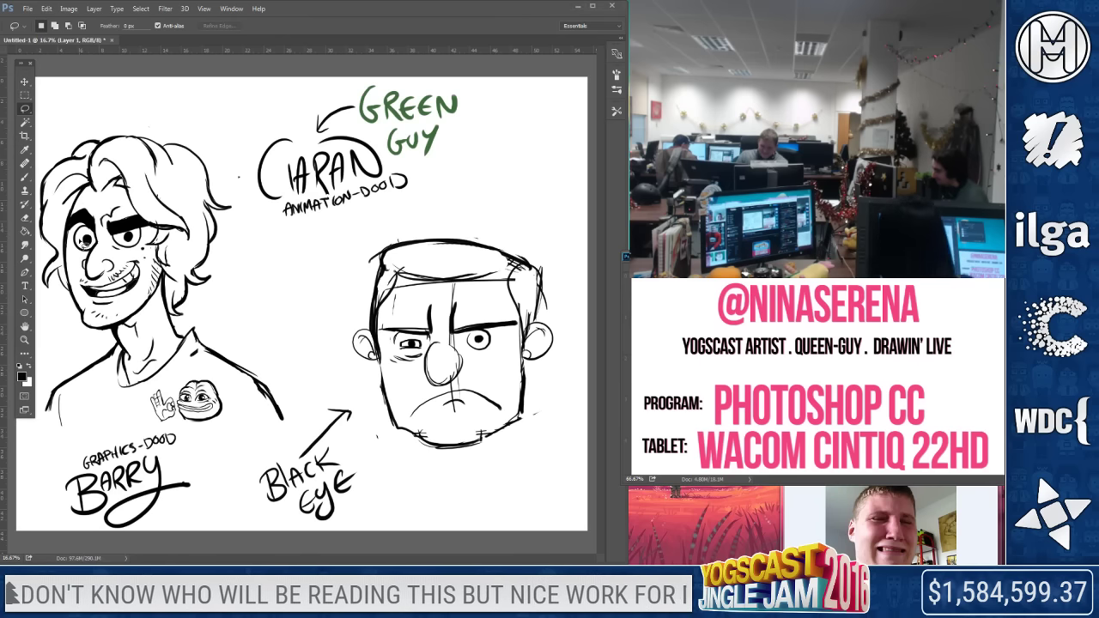
Thicken the left edge of the face and erase the hair and rounded crown outline
key("b")
left_click_drag(388, 286, 397, 427)
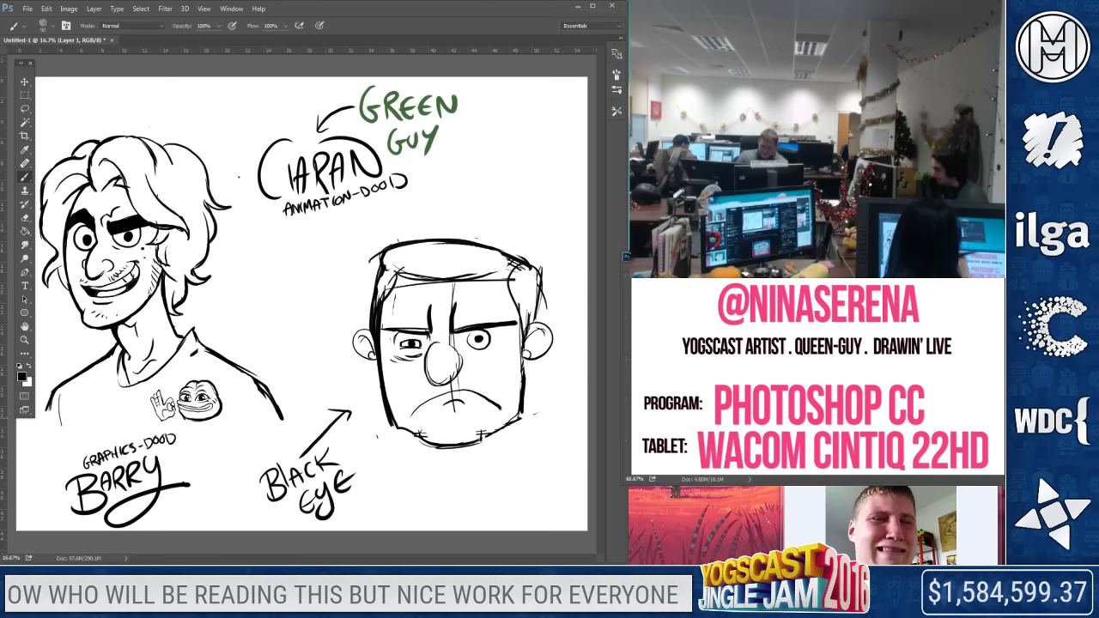
key("e")
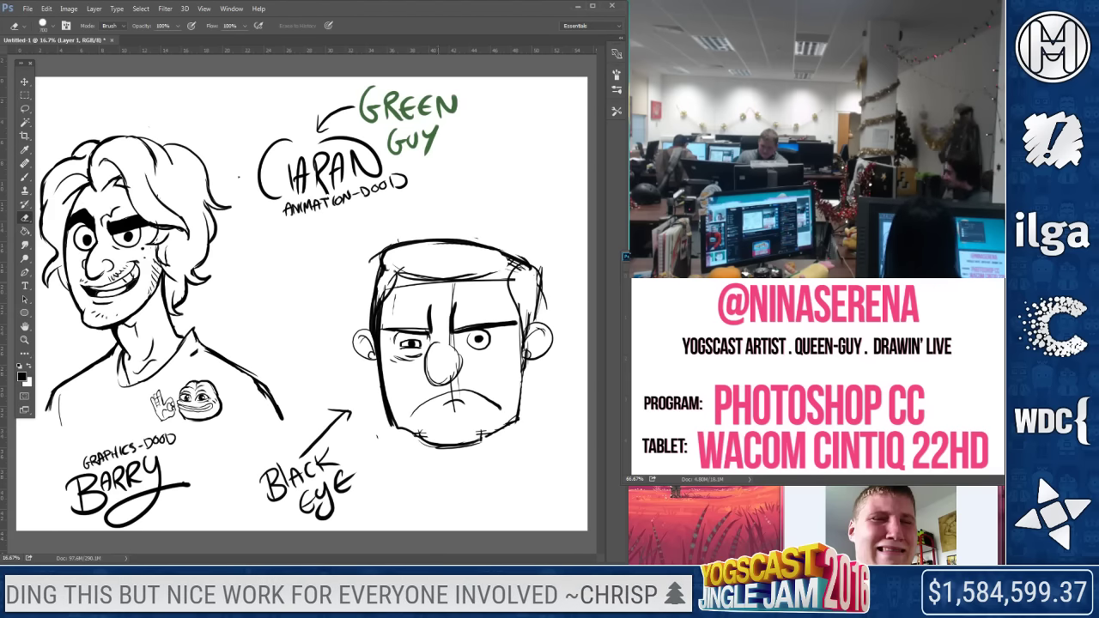
left_click_drag(371, 262, 442, 242)
left_click_drag(539, 262, 445, 241)
left_click_drag(378, 319, 383, 271)
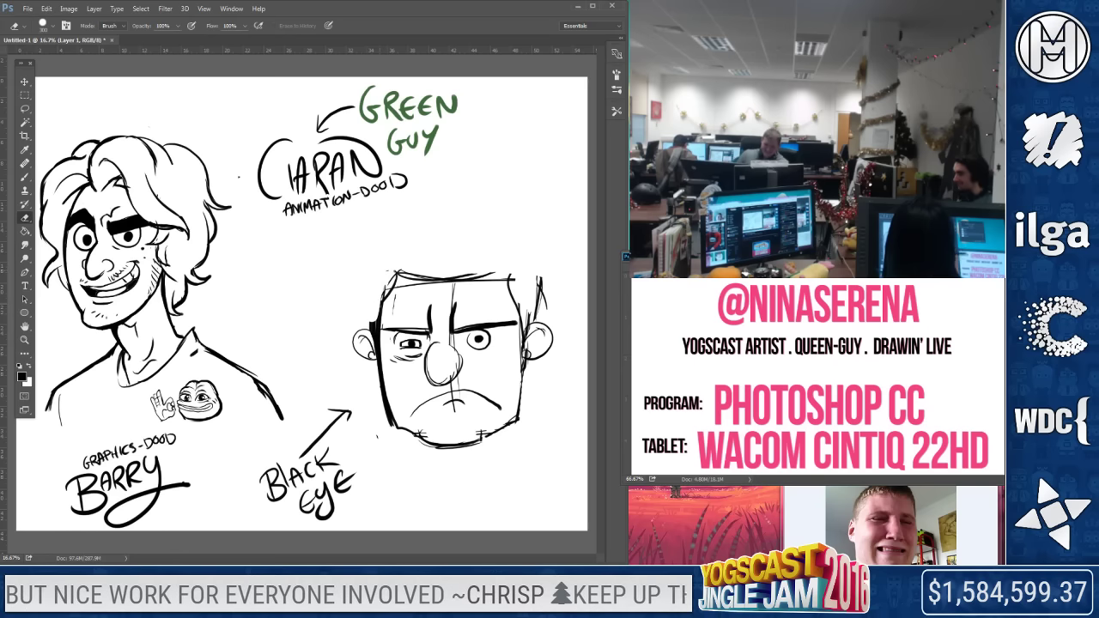
Redraw the top of the head as a flat box with straight upper sides
key("b")
left_click_drag(378, 264, 381, 348)
left_click_drag(378, 268, 539, 266)
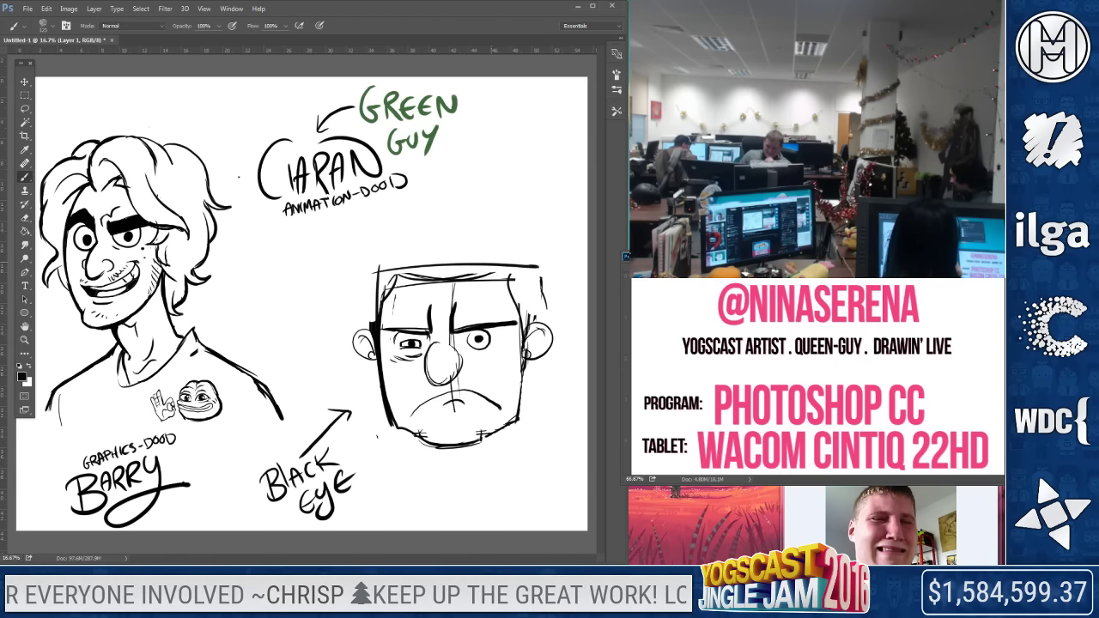
left_click_drag(533, 270, 530, 335)
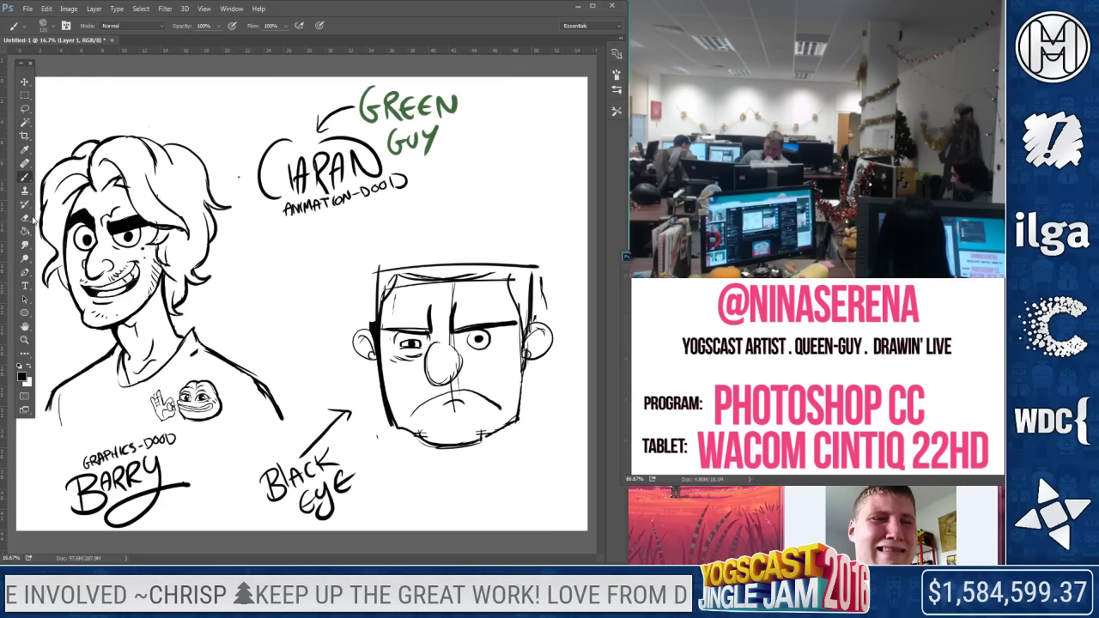
Erase the old hairline, center guide and frown furrows from the forehead
left_click(26, 218)
mouse_move(397, 282)
left_mouse_down()
mouse_move(513, 309)
mouse_move(389, 314)
left_mouse_up()
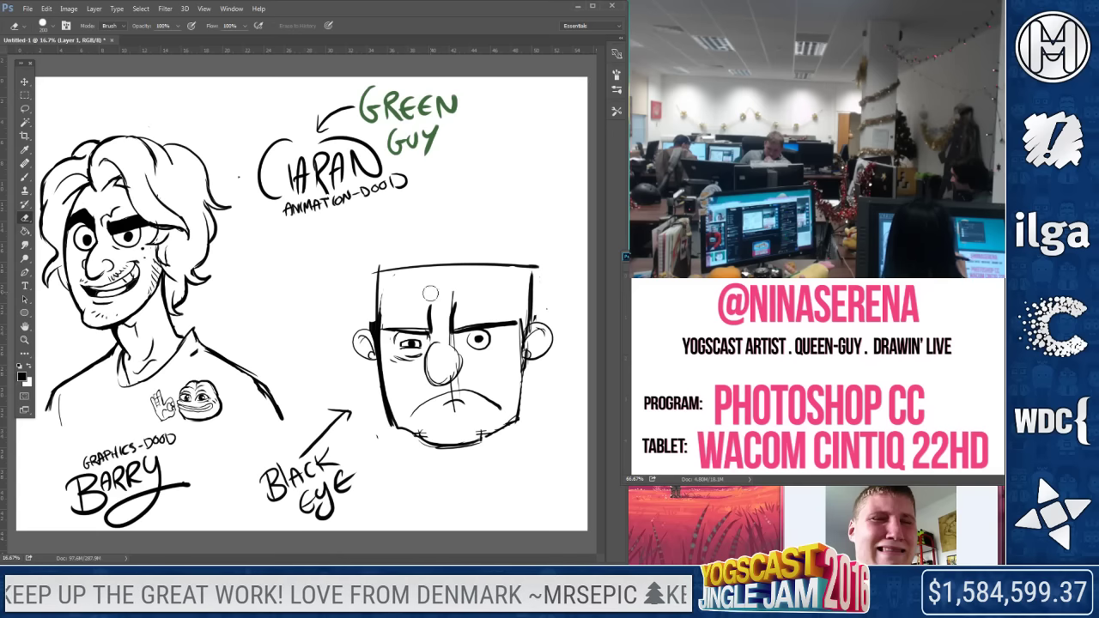
left_click_drag(458, 293, 453, 319)
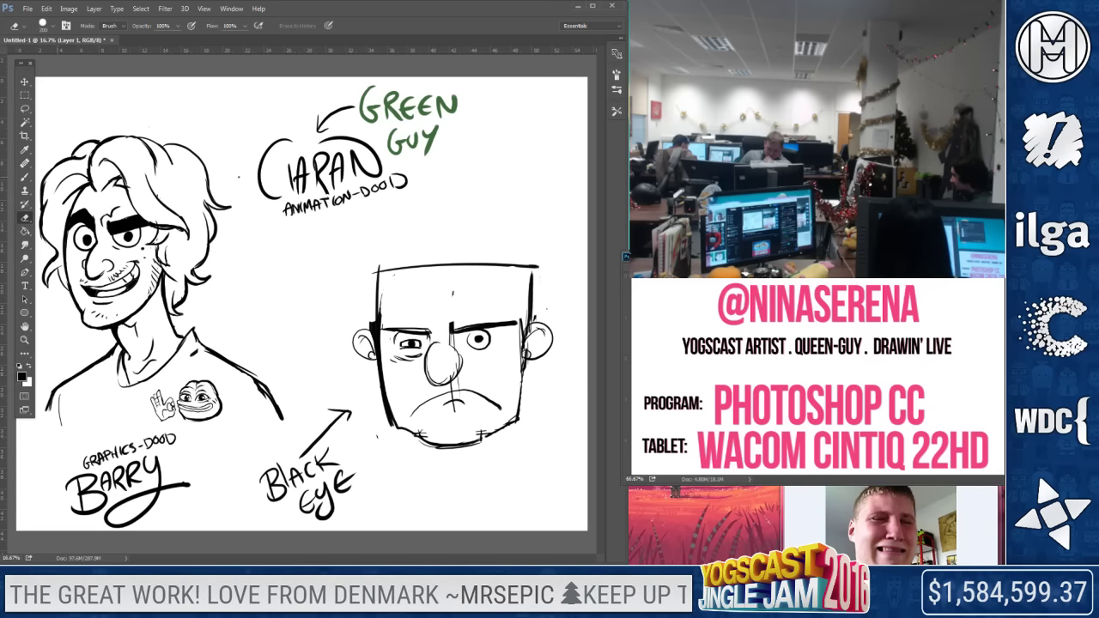
Erase the thick eyebrows above both eyes and redraw them as thinner, angled frowning brows
left_click(24, 176)
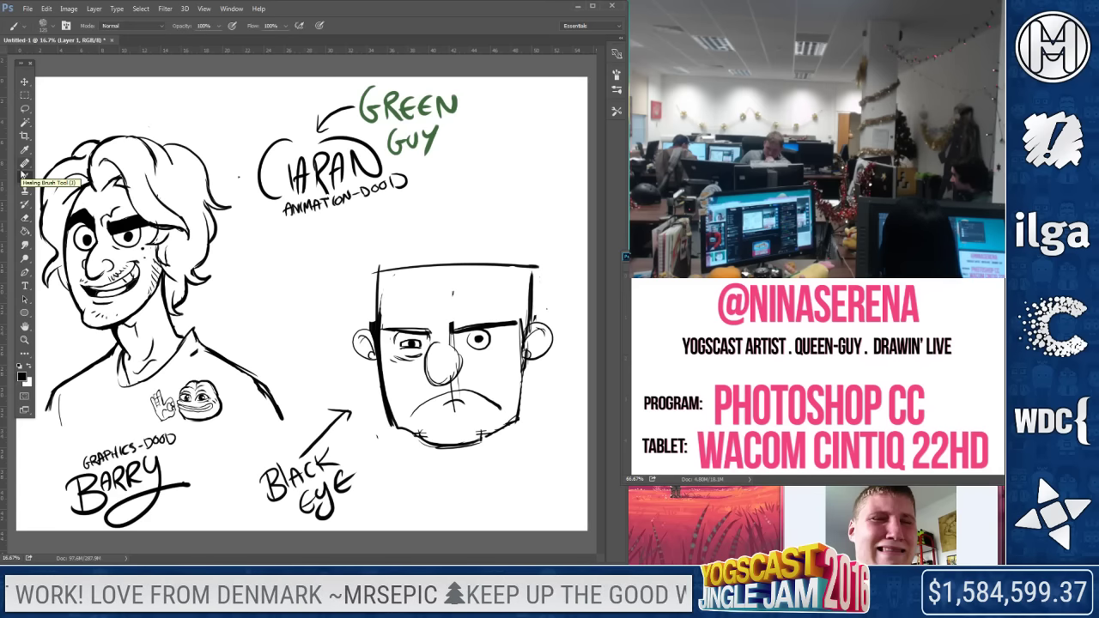
left_click(24, 218)
left_click_drag(463, 325, 517, 323)
left_click(24, 176)
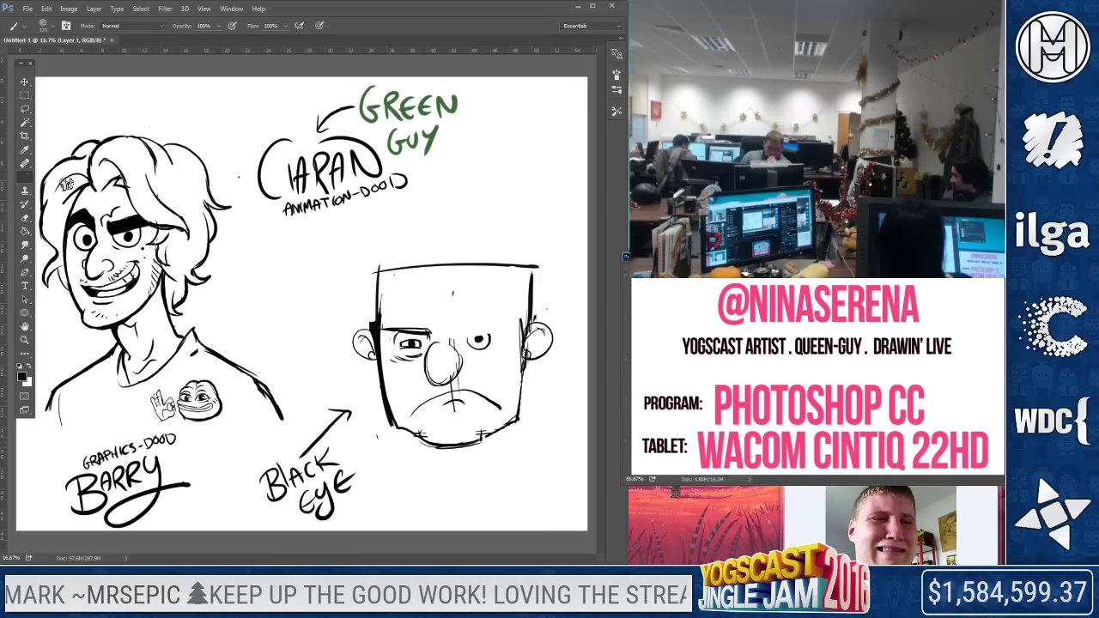
mouse_move(453, 321)
left_mouse_down()
mouse_move(456, 335)
mouse_move(493, 332)
mouse_move(463, 338)
mouse_move(502, 326)
left_mouse_up()
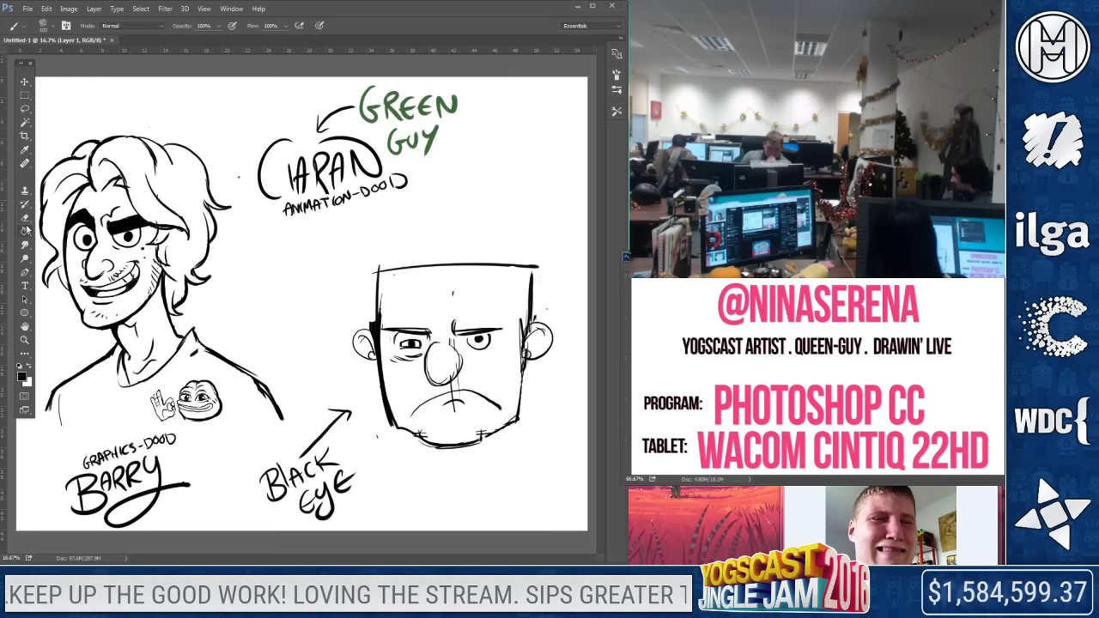
left_click(24, 218)
left_click_drag(385, 328, 427, 337)
left_click(24, 177)
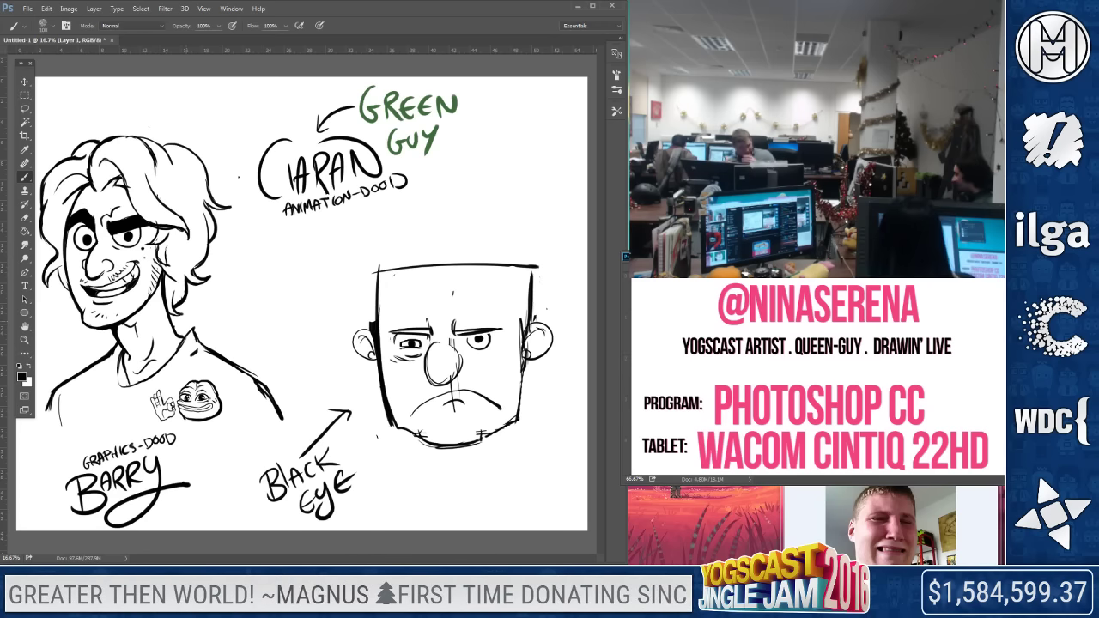
Erase the "BLACK EYE" label and its arrow
key("e")
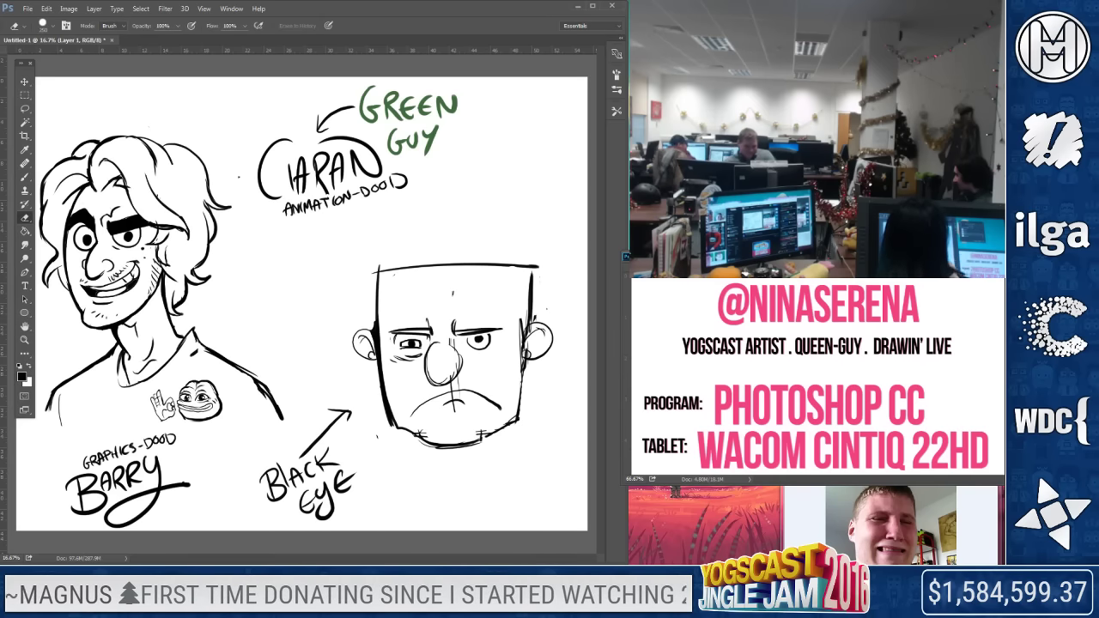
mouse_move(348, 414)
left_mouse_down()
mouse_move(309, 468)
mouse_move(323, 454)
left_mouse_up()
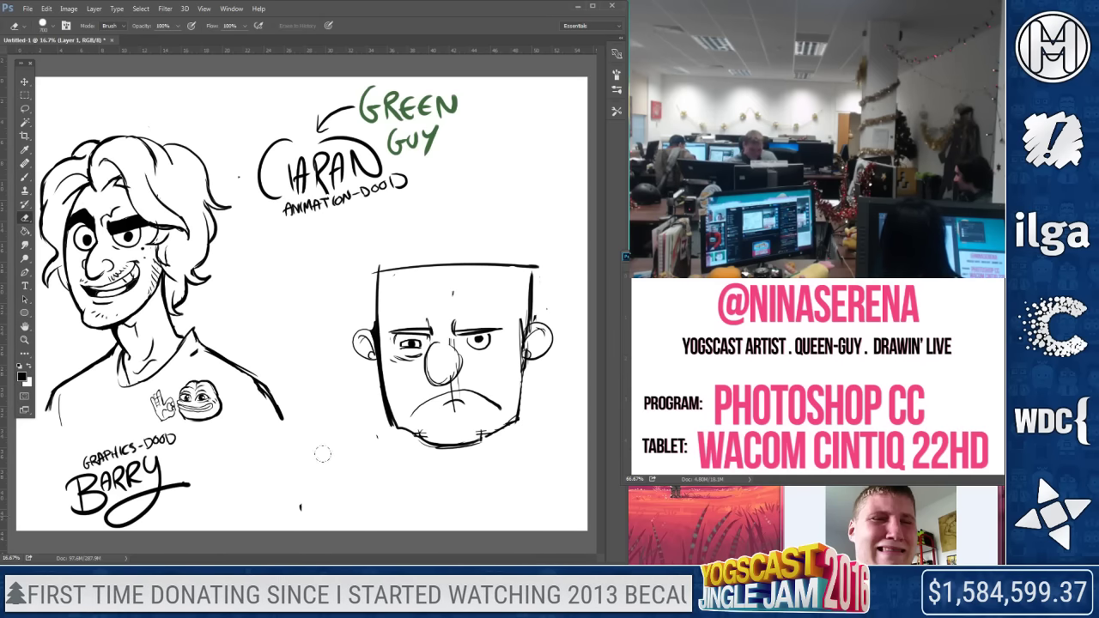
key("b")
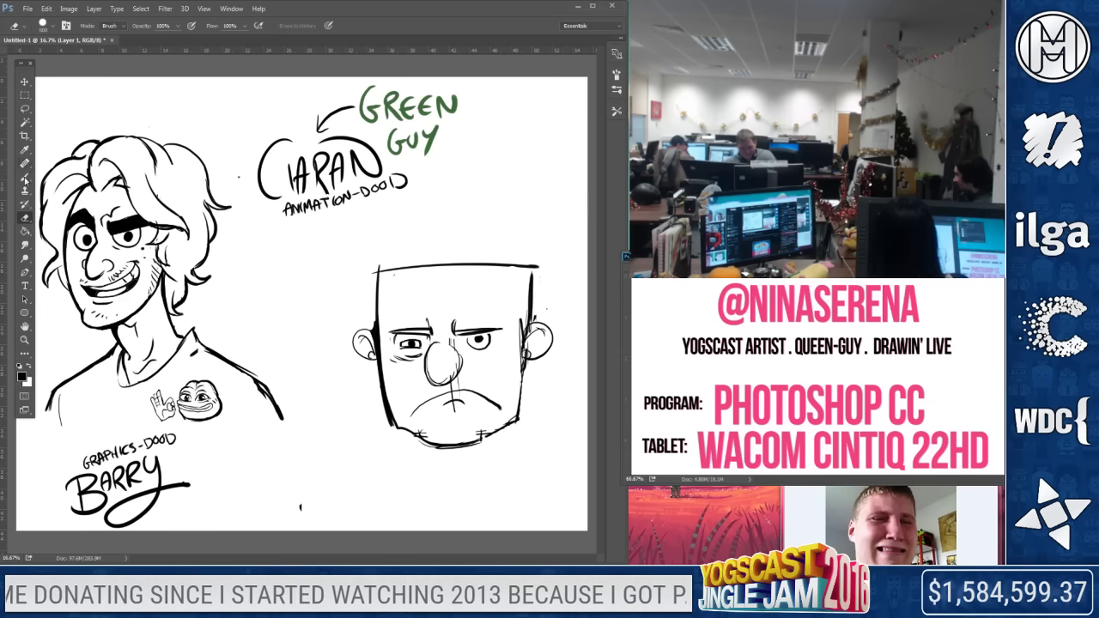
Draw a straight jawline and a heavier right side on the head, and sketch a hairline across the upper forehead
left_click_drag(428, 429, 529, 424)
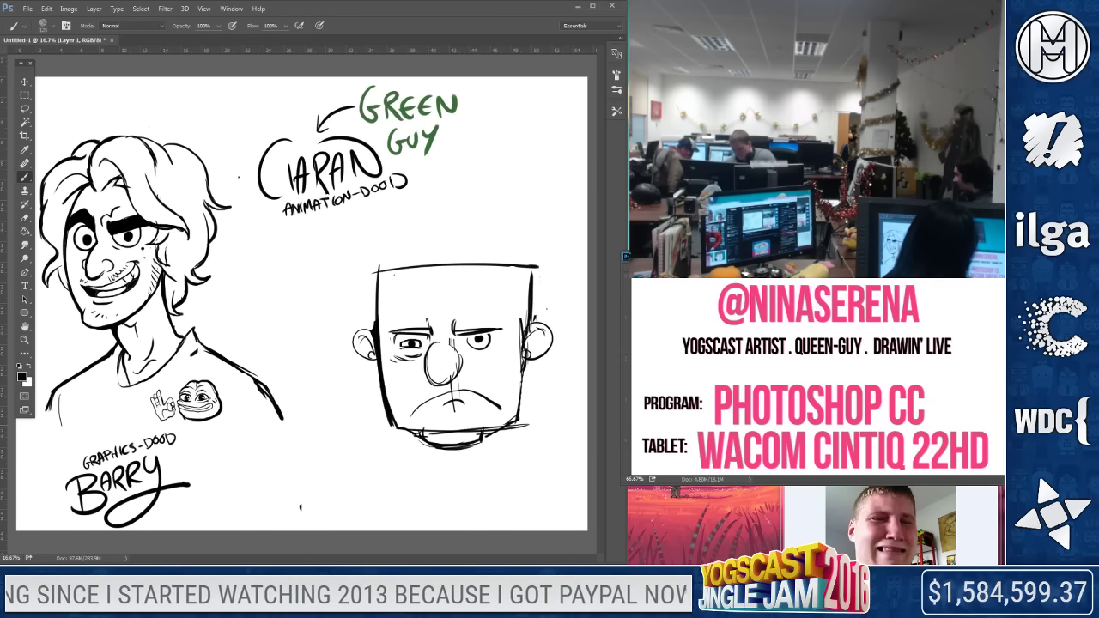
left_click_drag(532, 300, 527, 333)
left_click_drag(528, 273, 515, 422)
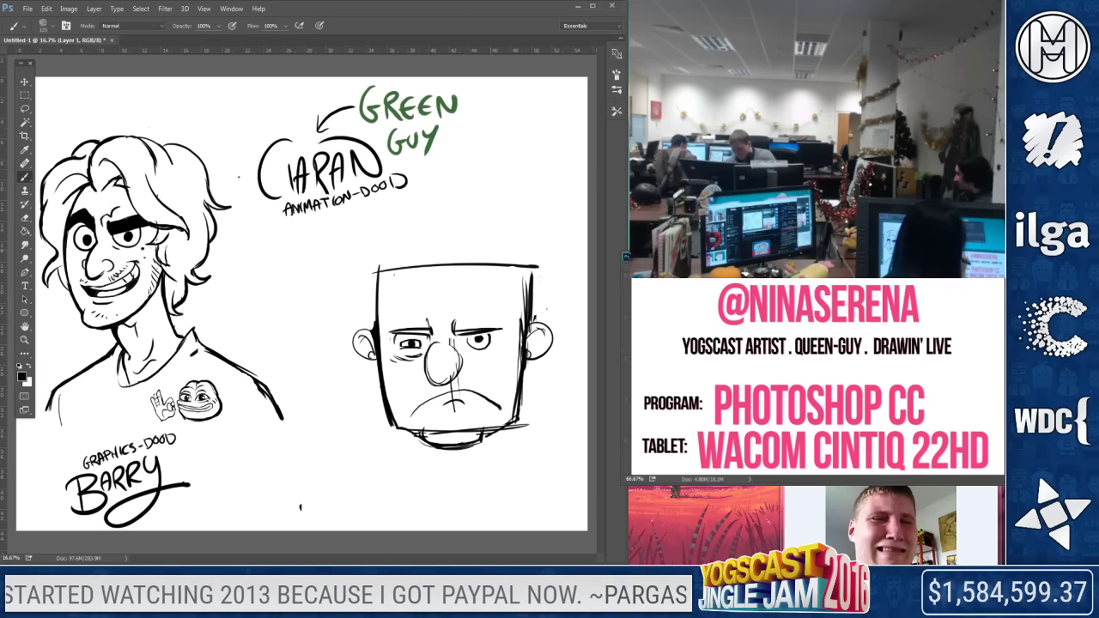
mouse_move(395, 275)
left_mouse_down()
mouse_move(469, 281)
mouse_move(464, 290)
mouse_move(536, 277)
mouse_move(522, 277)
mouse_move(521, 319)
left_mouse_up()
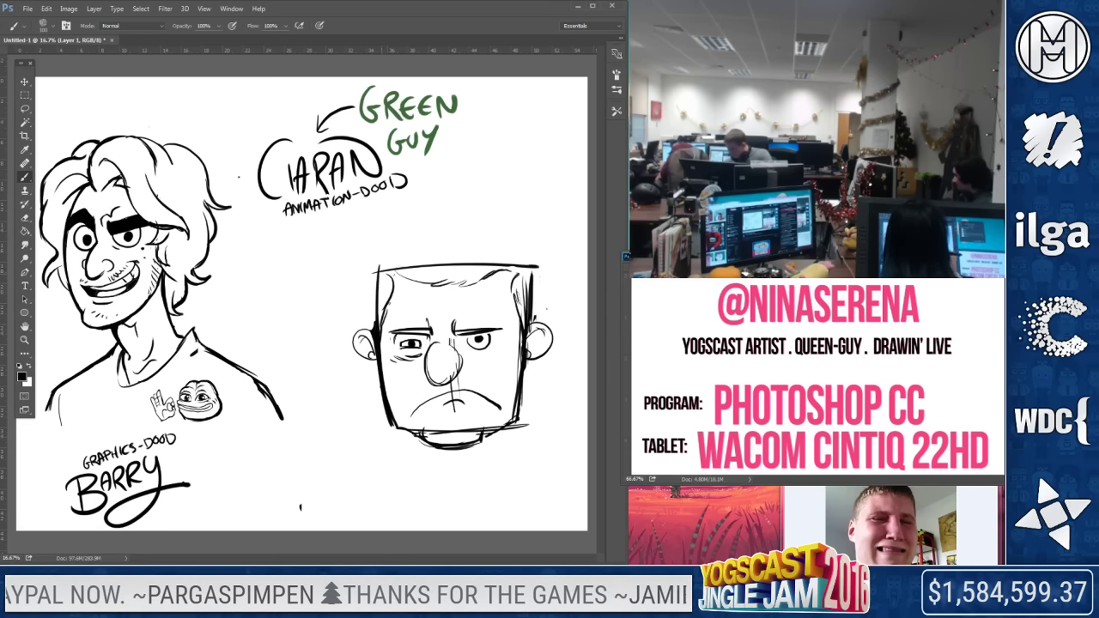
key("]")
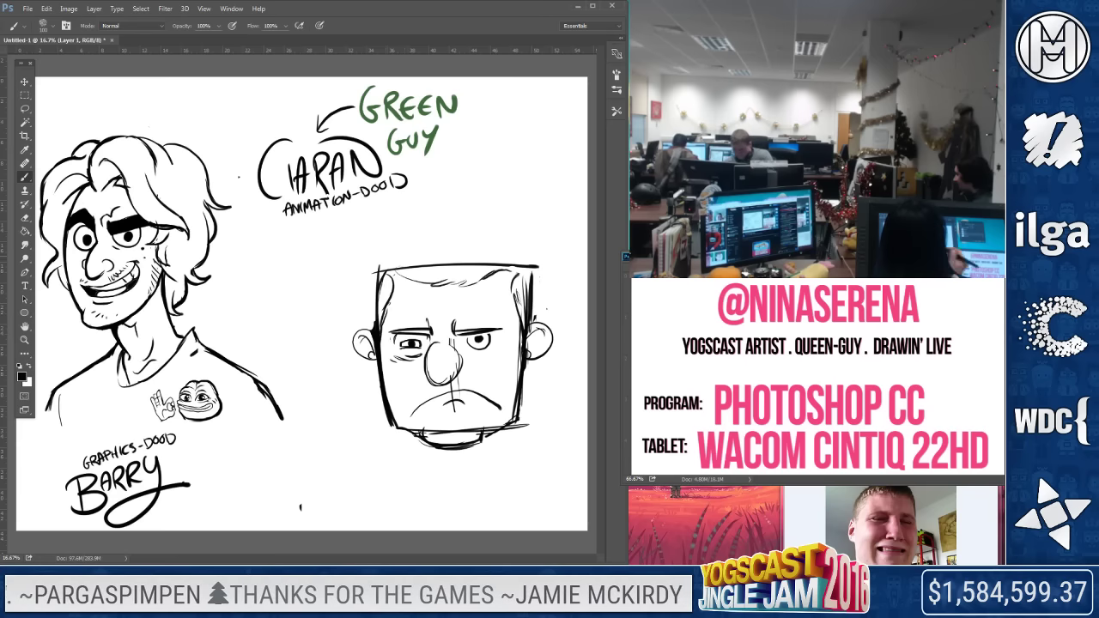
Draw a gently rounded crown on the boxy head and erase the old flat top, corner overhangs and straight line across the chin
left_click_drag(387, 267, 524, 265)
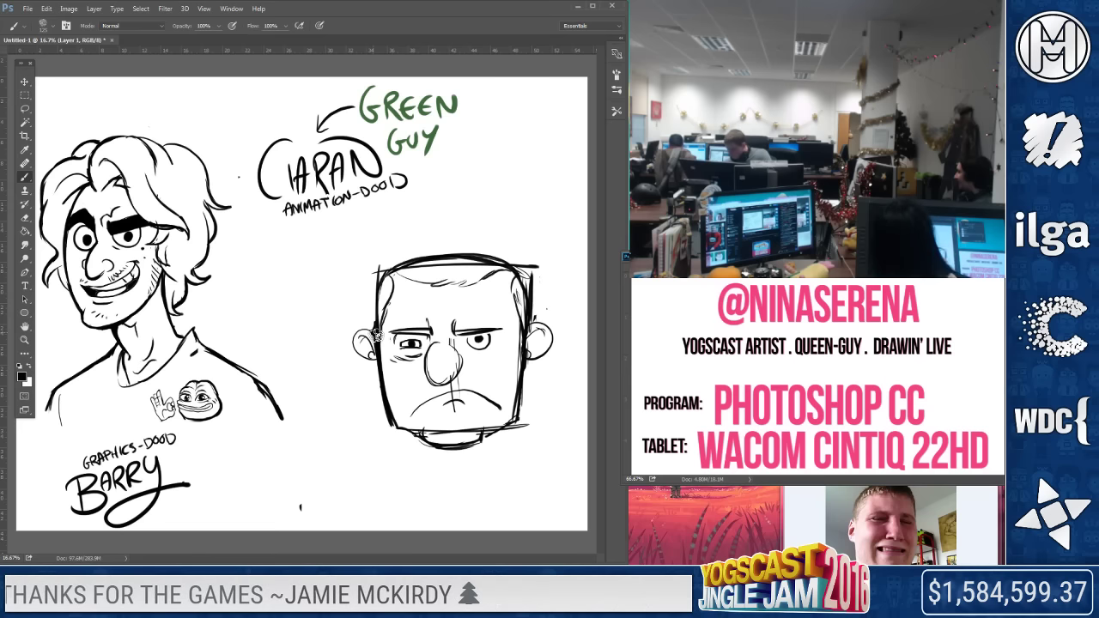
key("e")
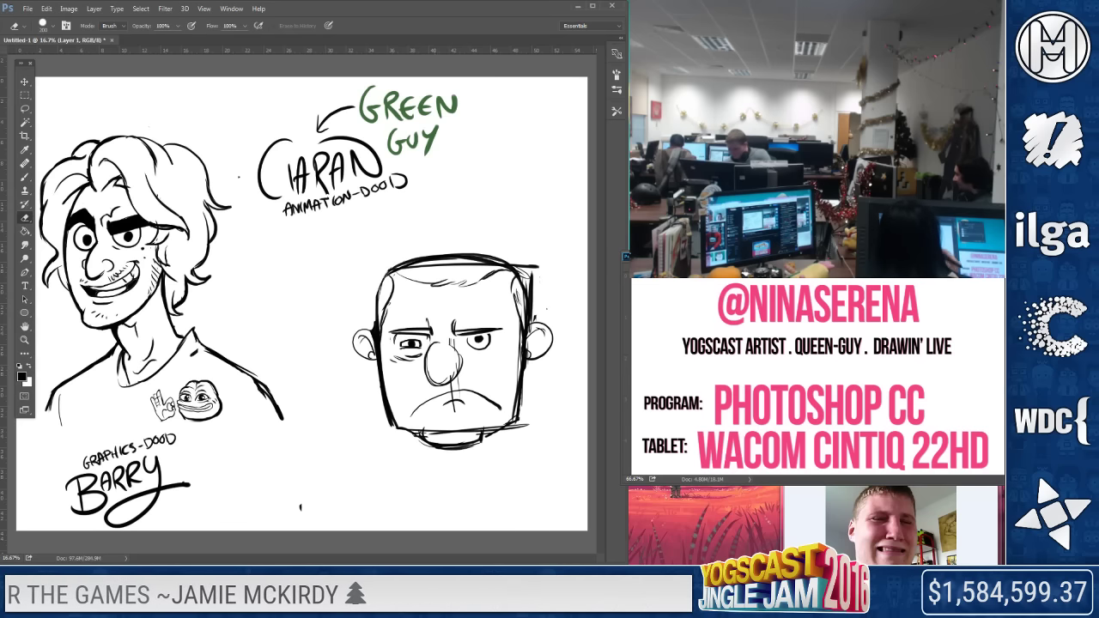
left_click_drag(412, 265, 481, 263)
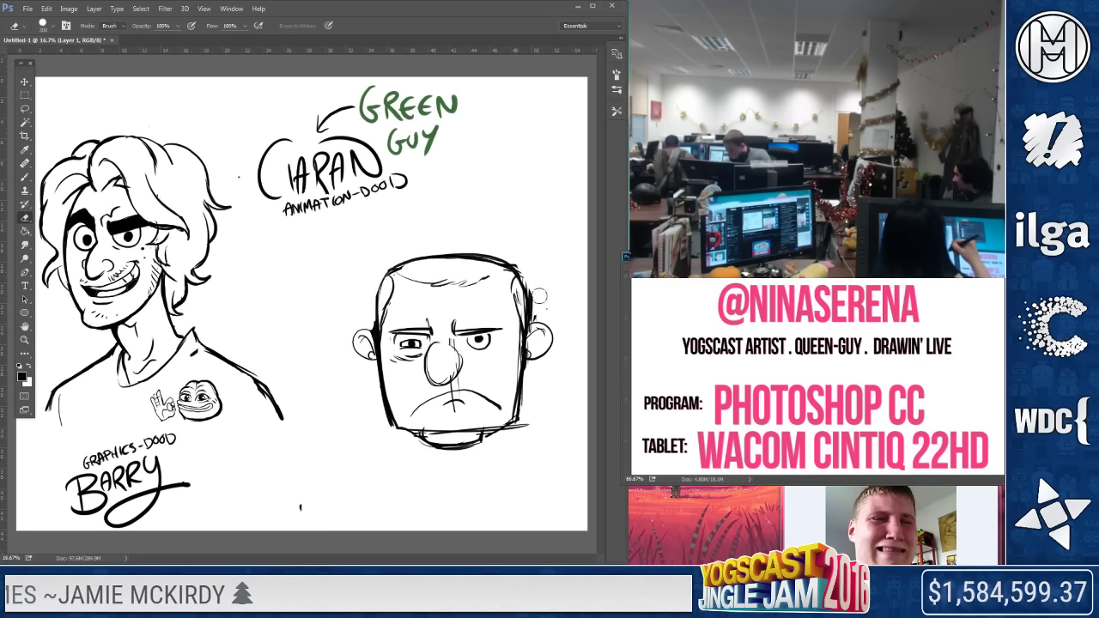
left_click_drag(427, 422, 527, 417)
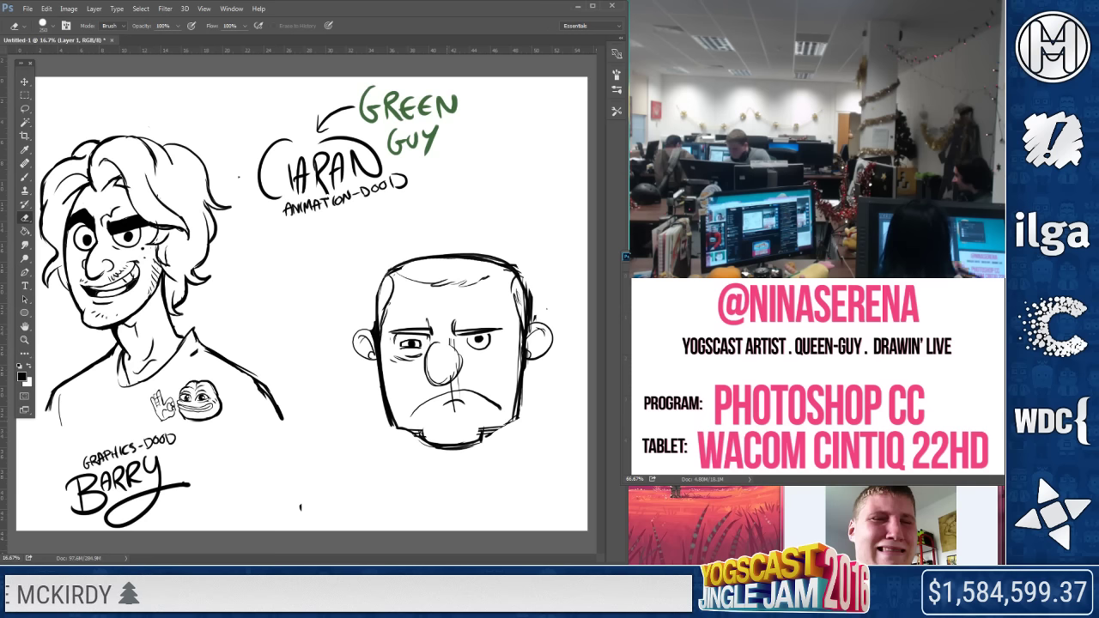
Clean up the inner hairline along the right side of the boxy head and redraw it with short brush strokes
left_click_drag(517, 285, 519, 371)
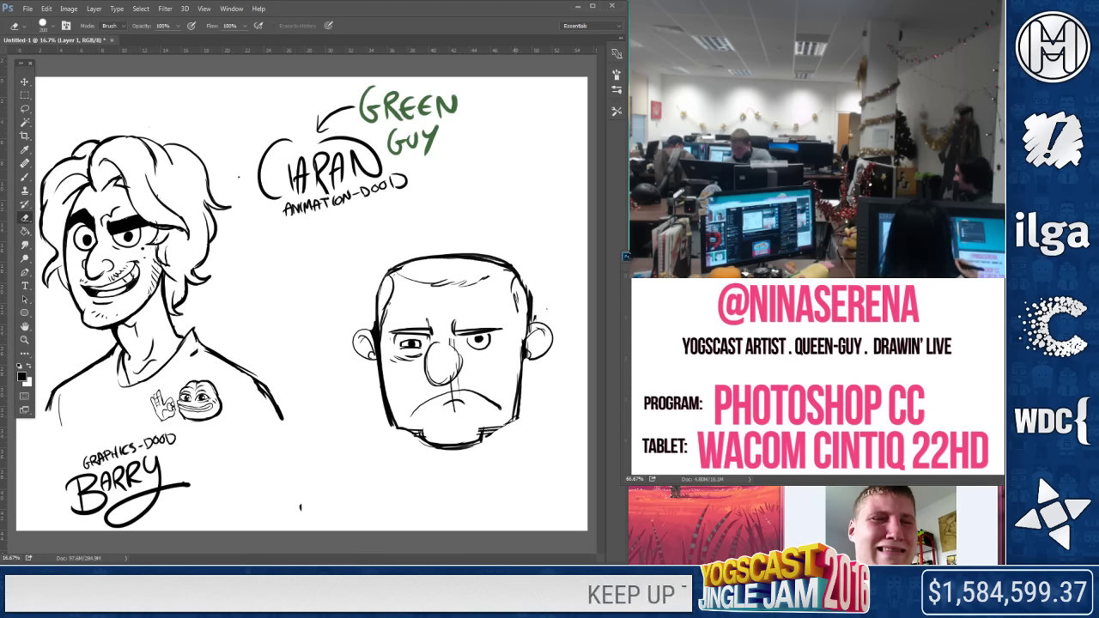
key("b")
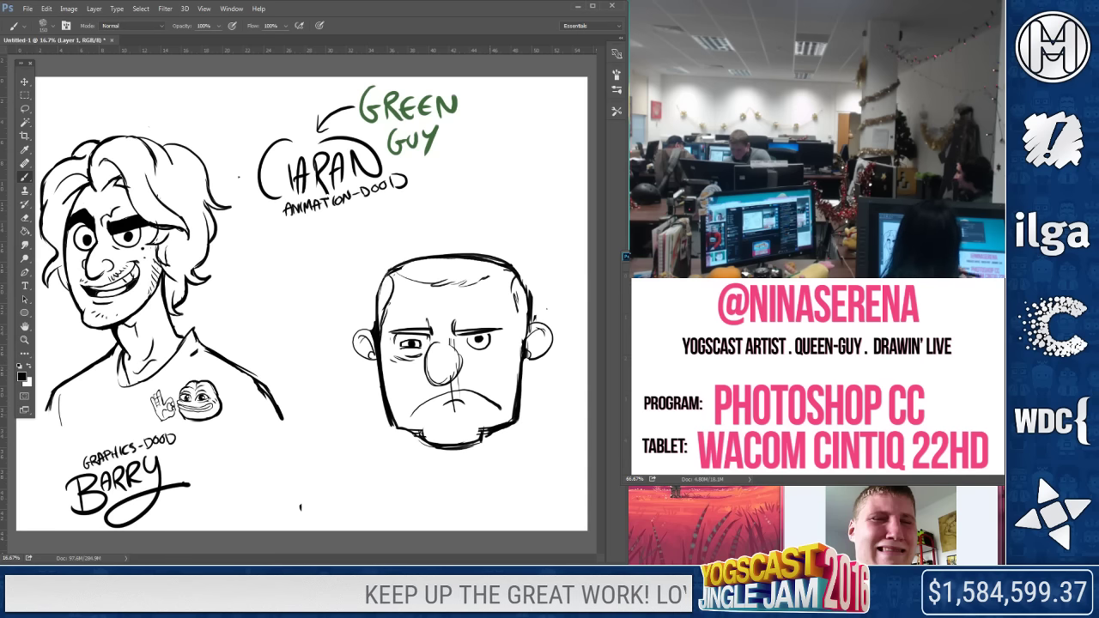
left_click_drag(518, 308, 524, 329)
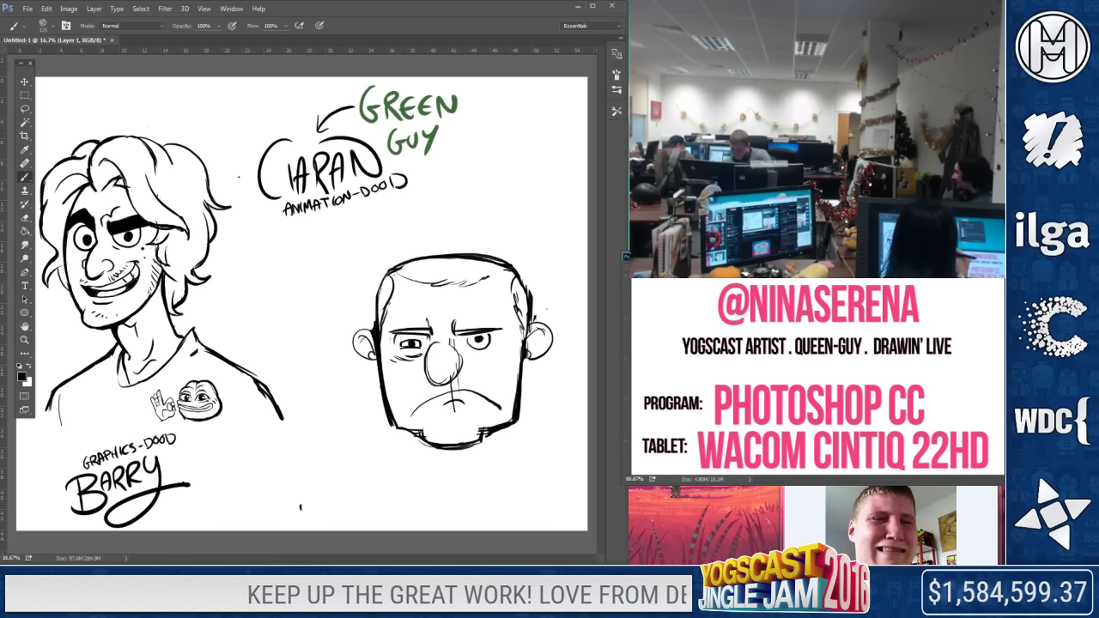
Erase the large round nose from the boxy face
key("e")
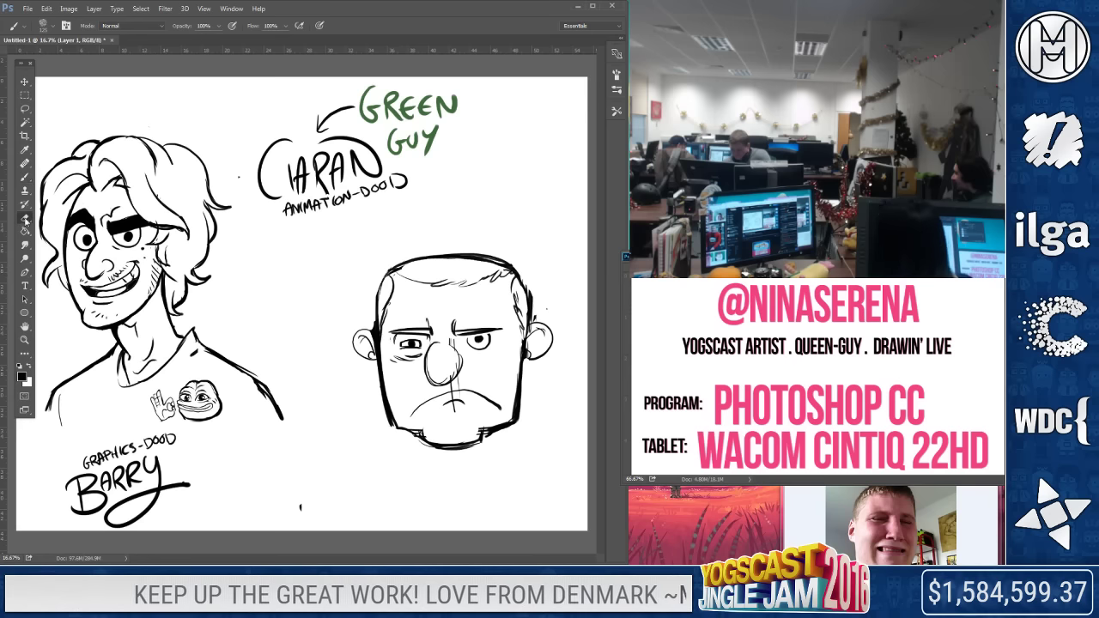
mouse_move(455, 345)
left_mouse_down()
mouse_move(439, 375)
mouse_move(445, 340)
mouse_move(451, 369)
mouse_move(458, 348)
mouse_move(441, 377)
mouse_move(462, 372)
mouse_move(462, 344)
mouse_move(432, 365)
mouse_move(434, 385)
mouse_move(464, 345)
left_mouse_up()
Try out new nose shapes between the eyes, including a narrow curved nose and an angular one, undoing the rejected versions
left_click(25, 177)
key("ctrl+z")
key("ctrl+z")
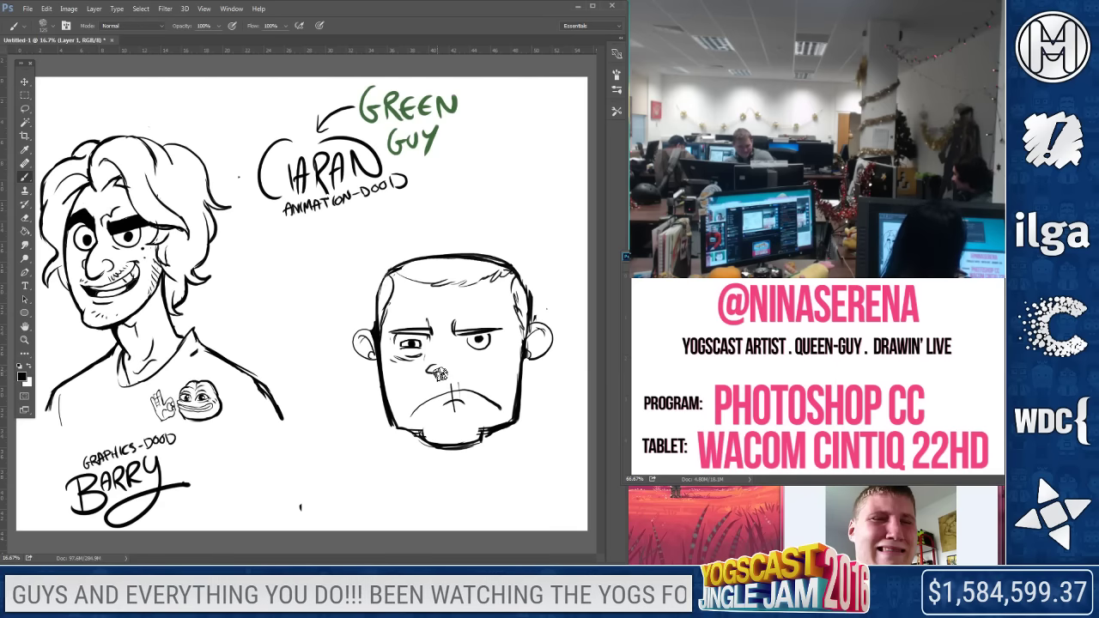
mouse_move(438, 380)
left_mouse_down()
mouse_move(473, 371)
mouse_move(459, 363)
mouse_move(457, 376)
left_mouse_up()
key("ctrl+z")
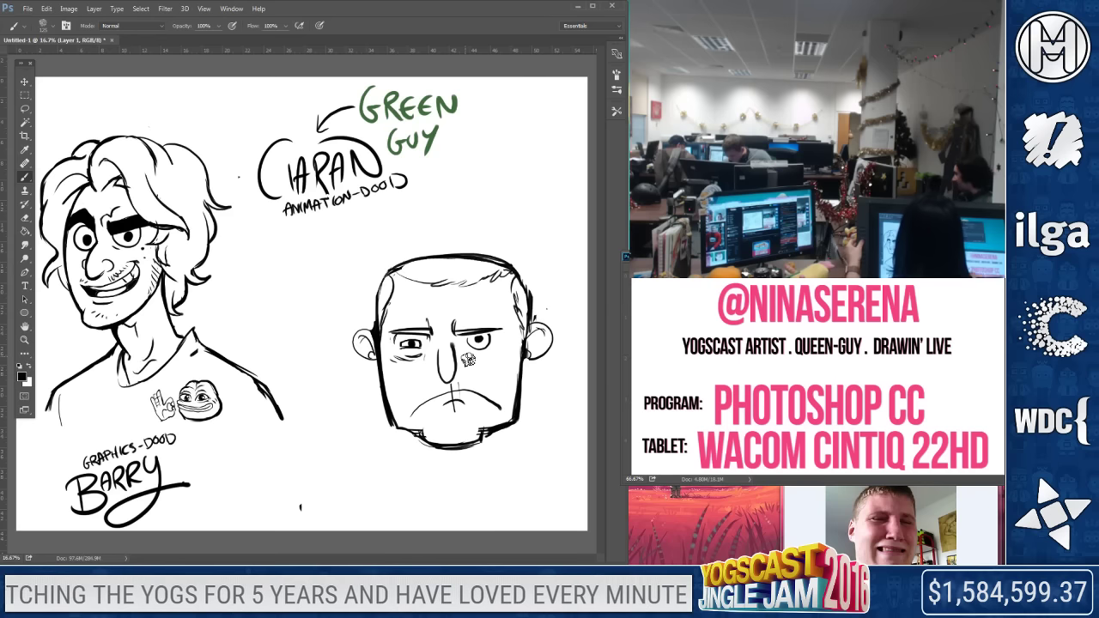
key("ctrl+alt+z")
key("ctrl+alt+z")
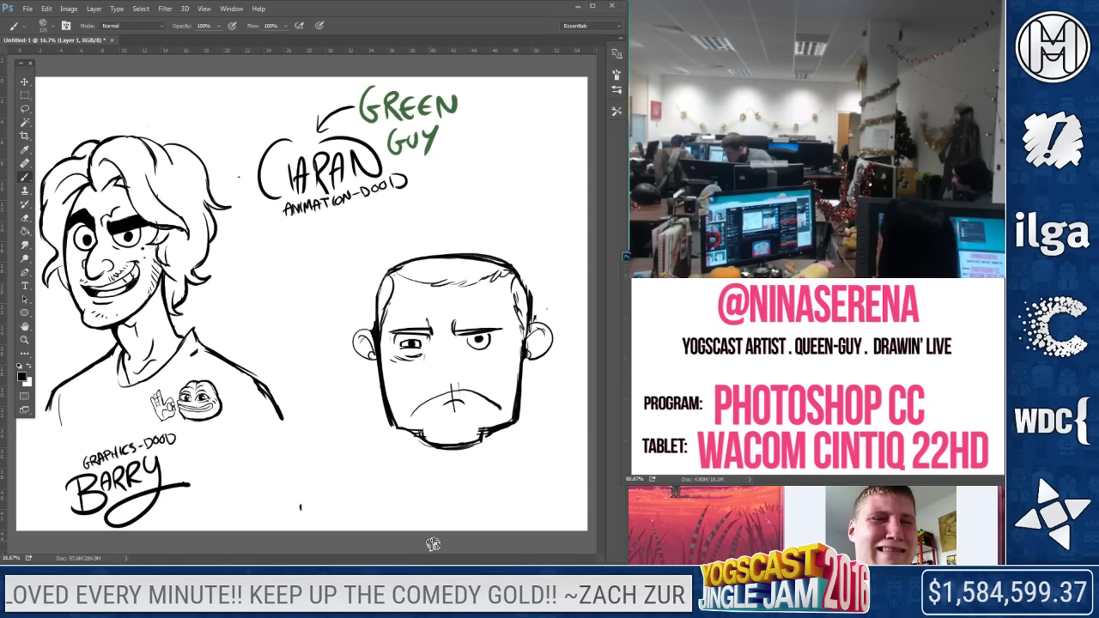
left_click_drag(432, 334, 439, 383)
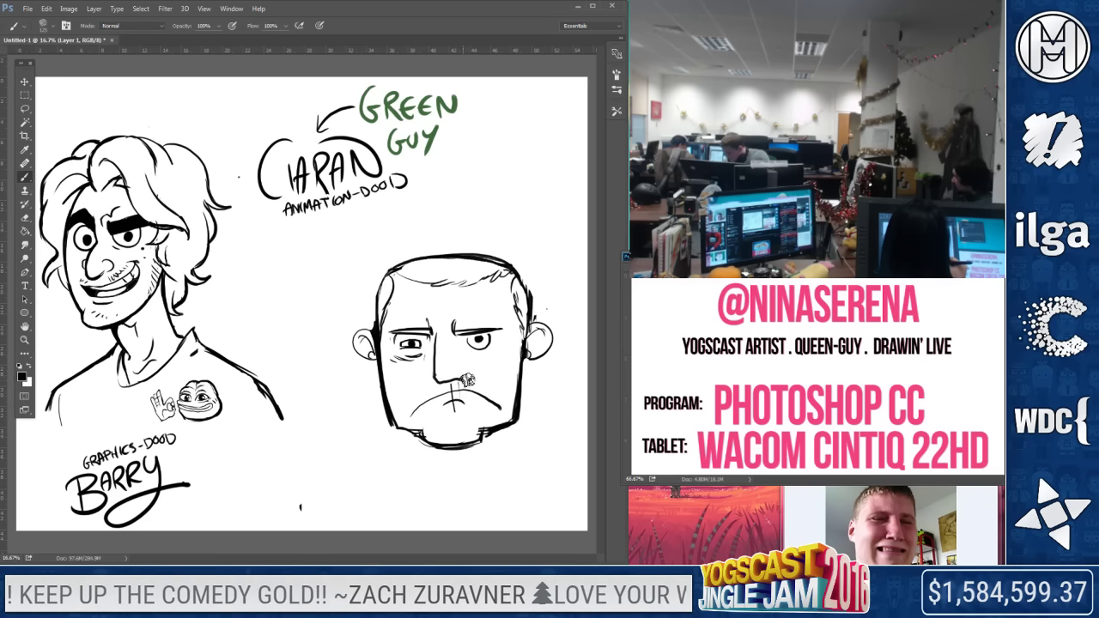
Erase the angular nose, the frowning mouth with its center guide, and the stray dot above the right ear
key("e")
left_click_drag(421, 396, 486, 400)
mouse_move(412, 415)
left_mouse_down()
mouse_move(444, 393)
mouse_move(454, 411)
left_mouse_up()
left_click(545, 307)
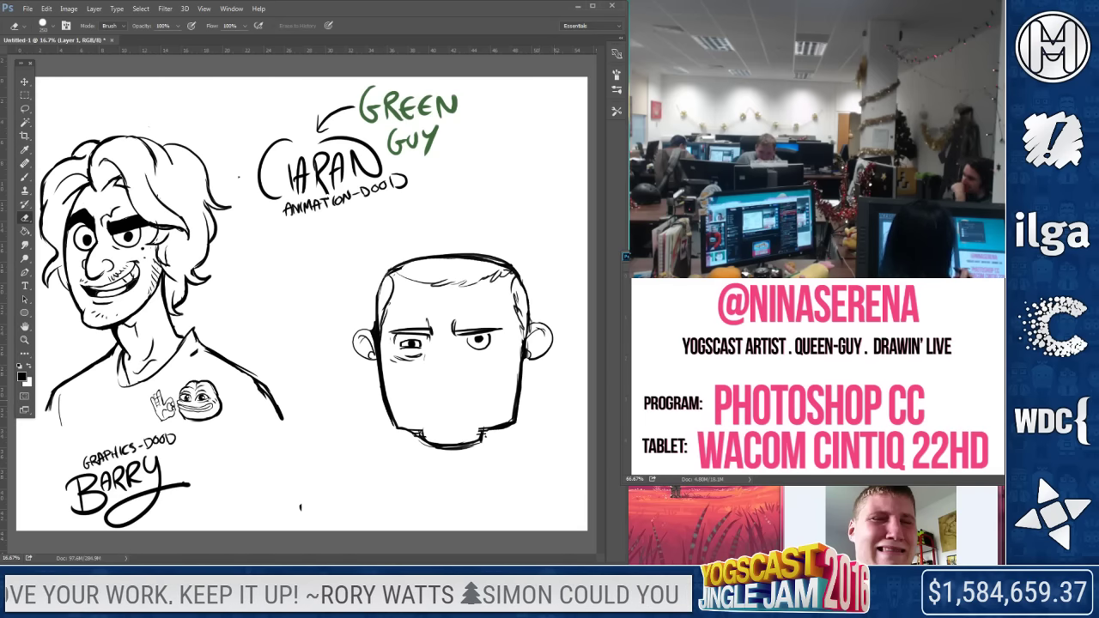
Erase the protruding rounded chin and close the head with a nearly straight jawline
left_click_drag(404, 435, 485, 438)
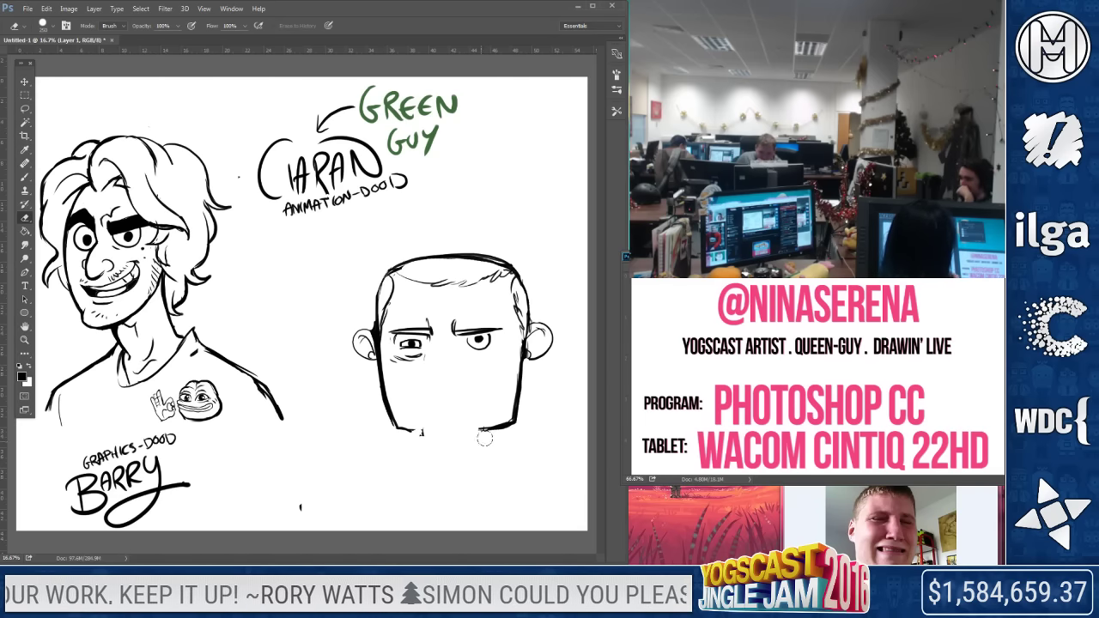
left_click(24, 177)
mouse_move(393, 428)
left_mouse_down()
mouse_move(494, 434)
mouse_move(520, 424)
left_mouse_up()
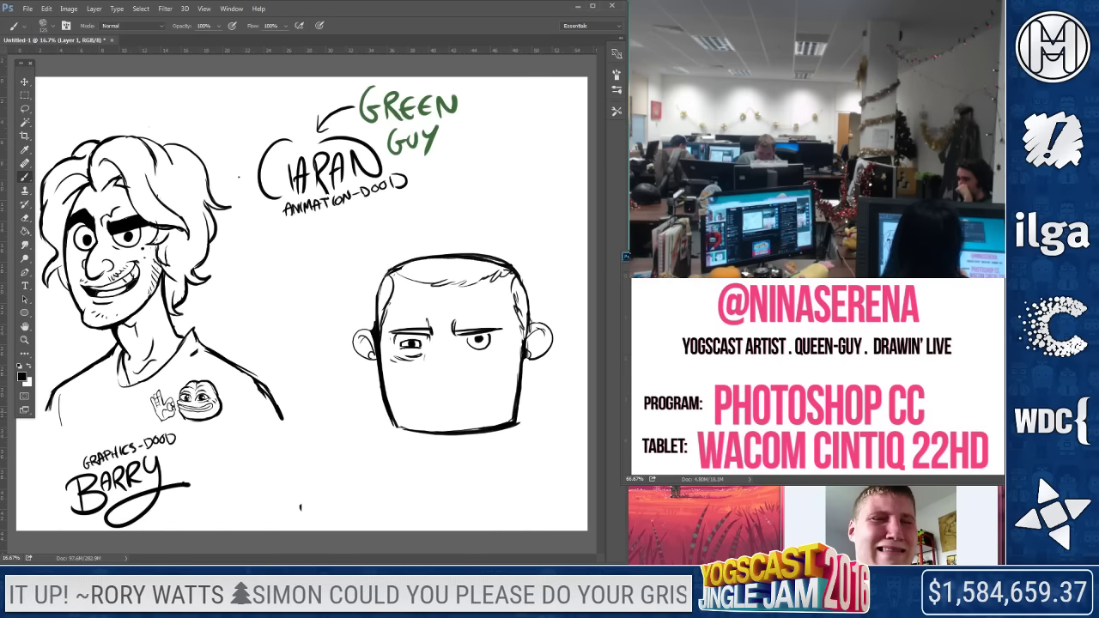
Refine the square head's chin line, and move its eyes and brows slightly lower on the face with a free transform
mouse_move(435, 438)
left_mouse_down()
mouse_move(475, 438)
mouse_move(479, 425)
mouse_move(436, 438)
left_mouse_up()
left_click(24, 219)
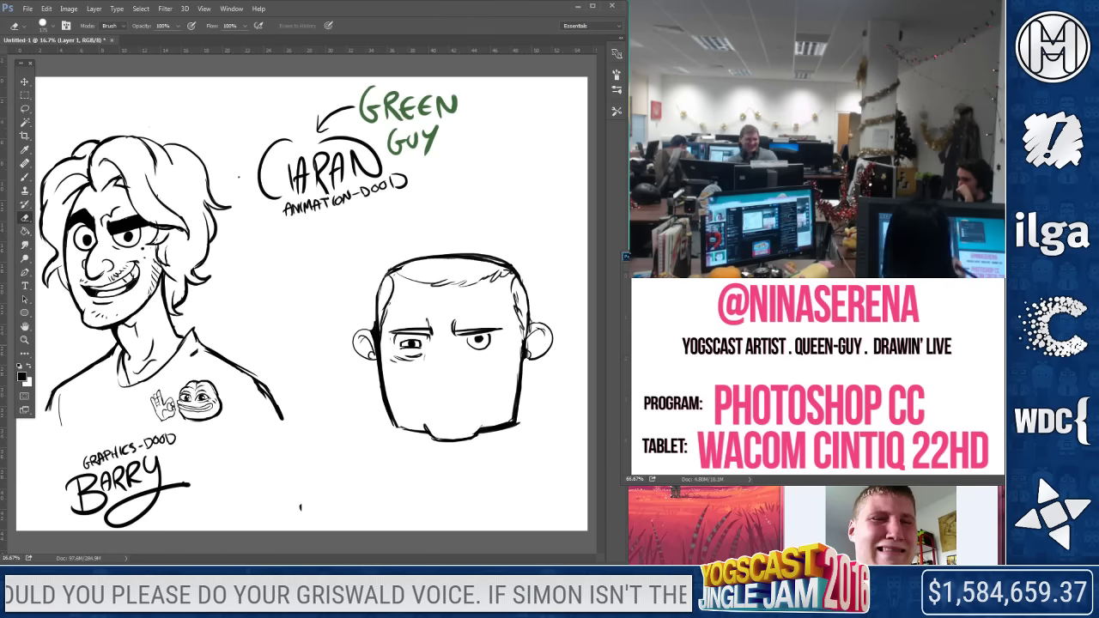
left_click(24, 109)
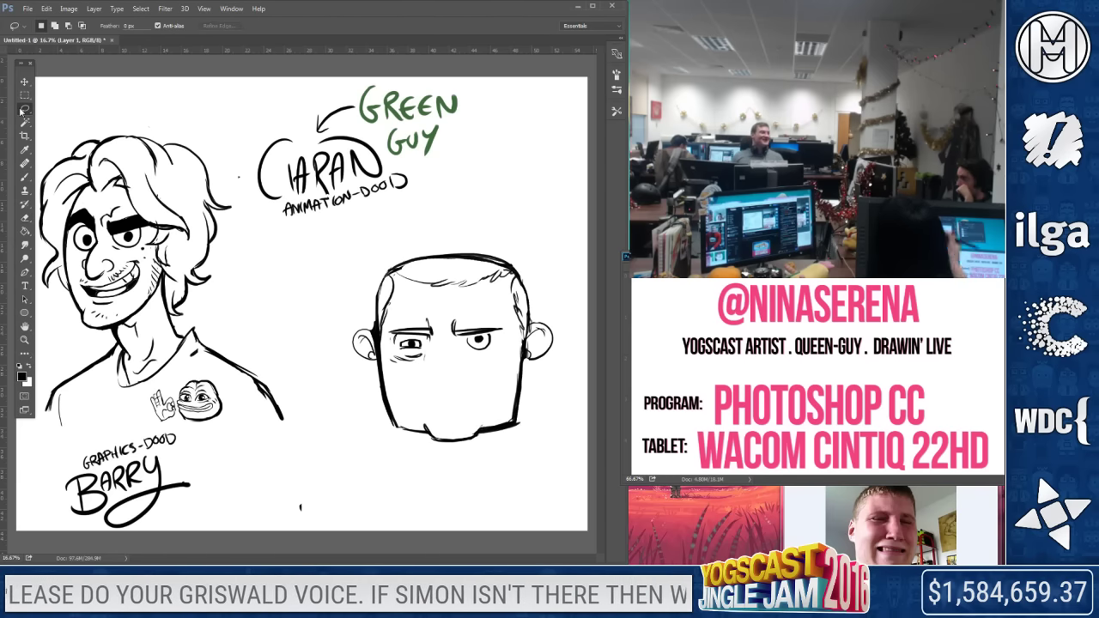
mouse_move(441, 313)
left_mouse_down()
mouse_move(407, 319)
mouse_move(506, 378)
mouse_move(472, 306)
left_mouse_up()
right_click(472, 316)
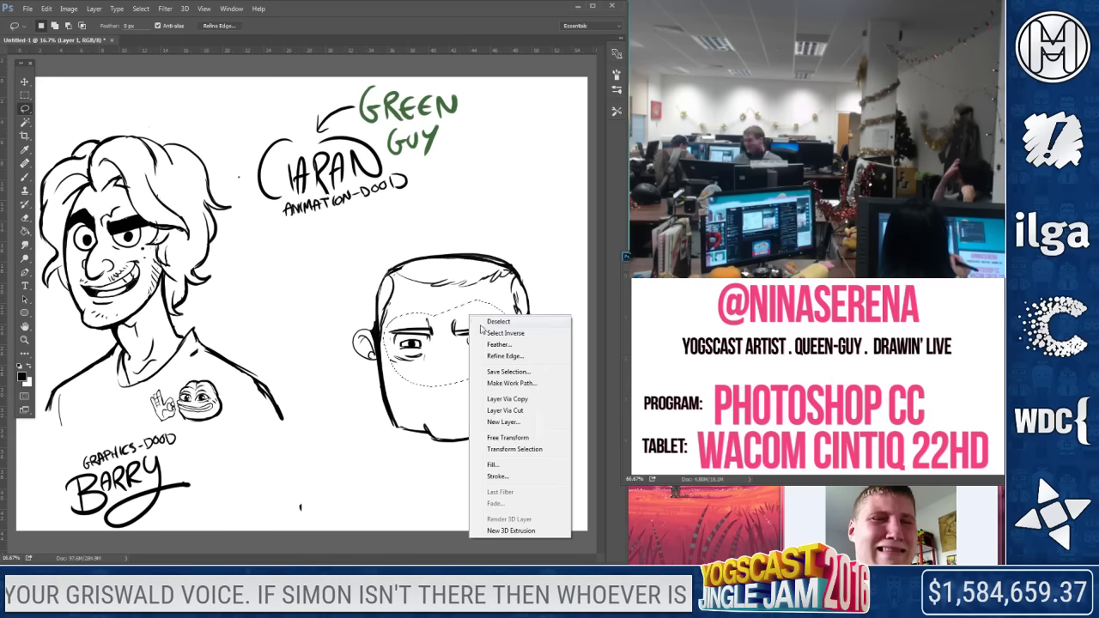
left_click(513, 439)
left_click_drag(486, 365, 486, 379)
key("Return")
key("ctrl+d")
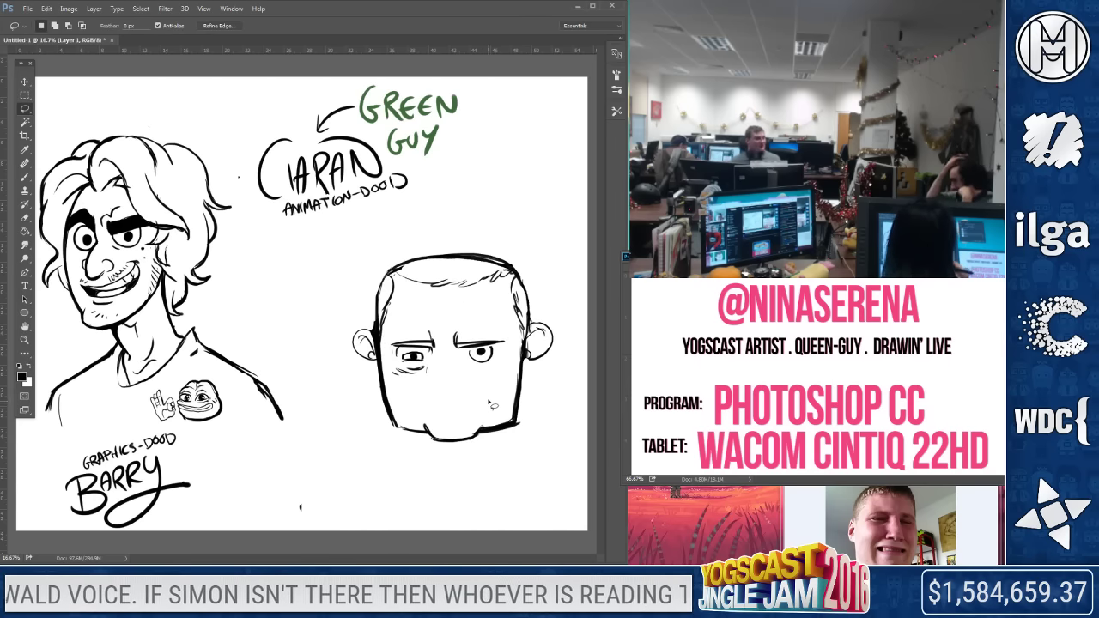
Try a bulbous nose and a downturned mouth on the square face with the brush
key("b")
mouse_move(431, 345)
left_mouse_down()
mouse_move(447, 393)
mouse_move(462, 361)
mouse_move(503, 405)
left_mouse_up()
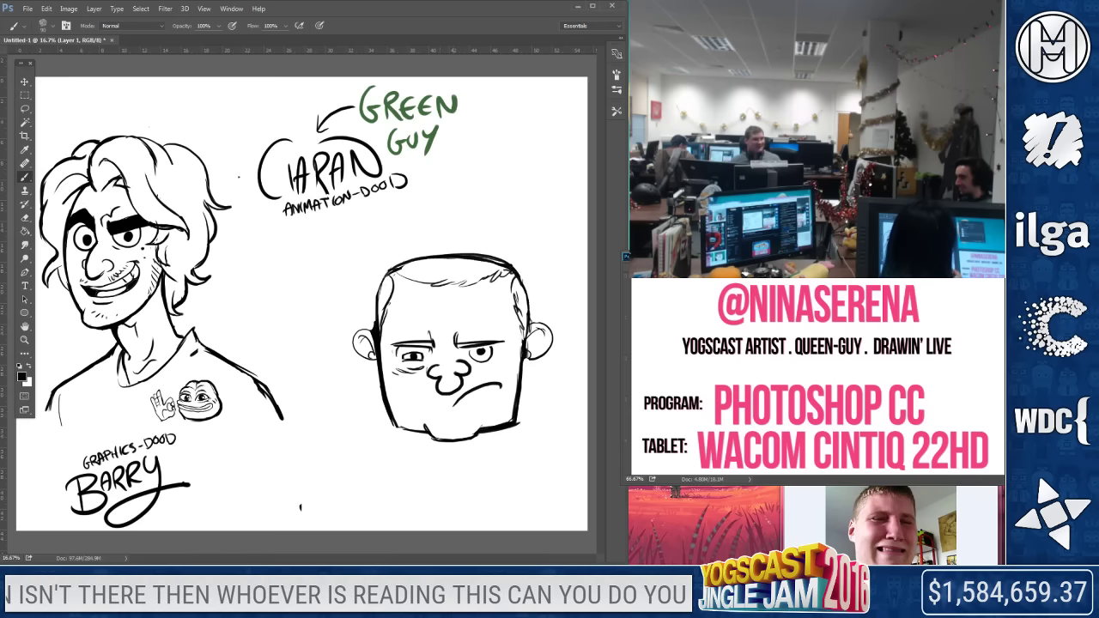
left_click_drag(403, 400, 513, 402)
key("ctrl+z")
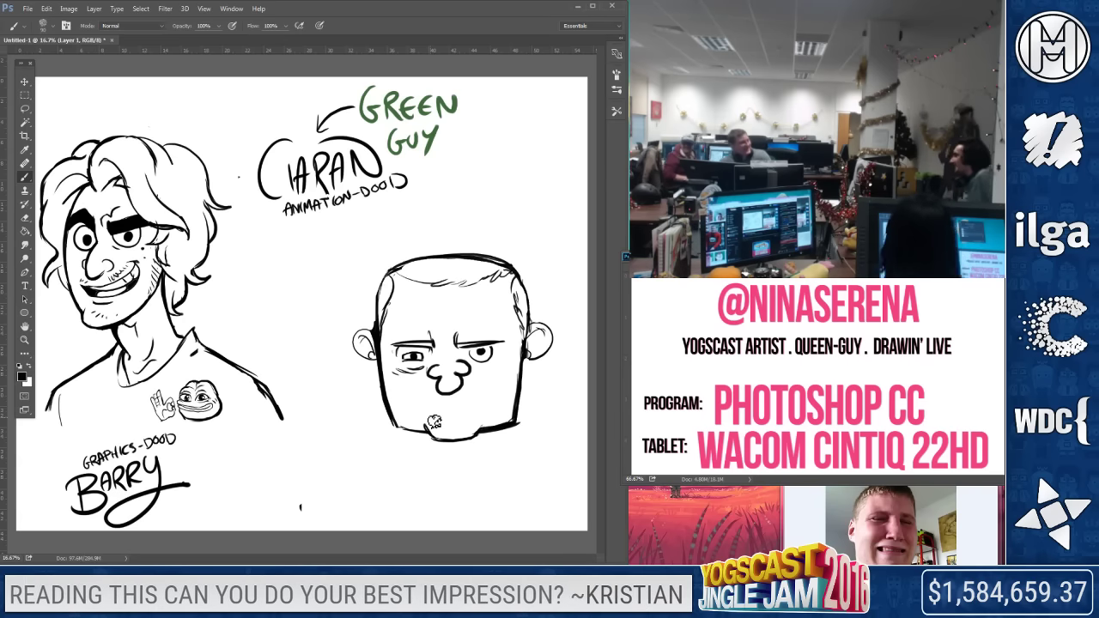
key("ctrl+z")
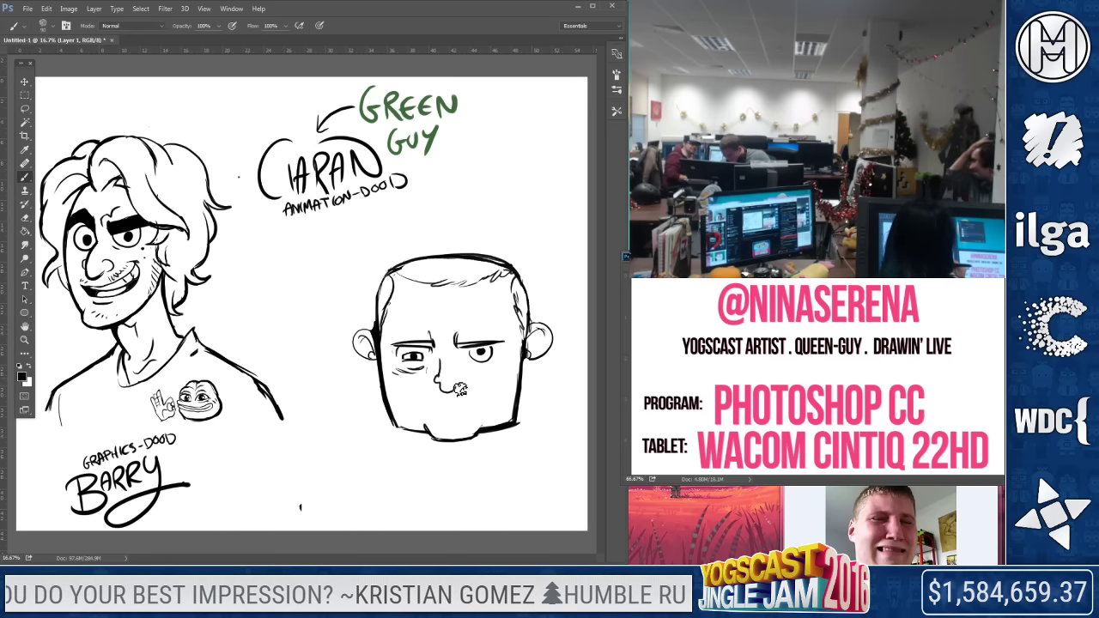
Try a long rounded nose between the eyes, and erase it
left_click_drag(440, 358, 459, 362)
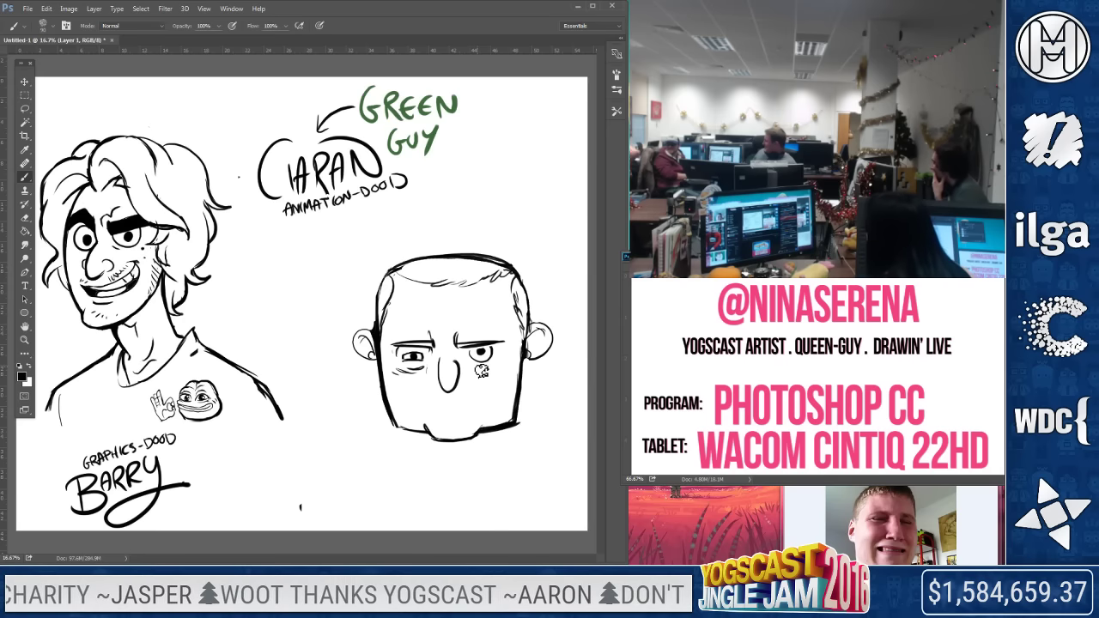
key("e")
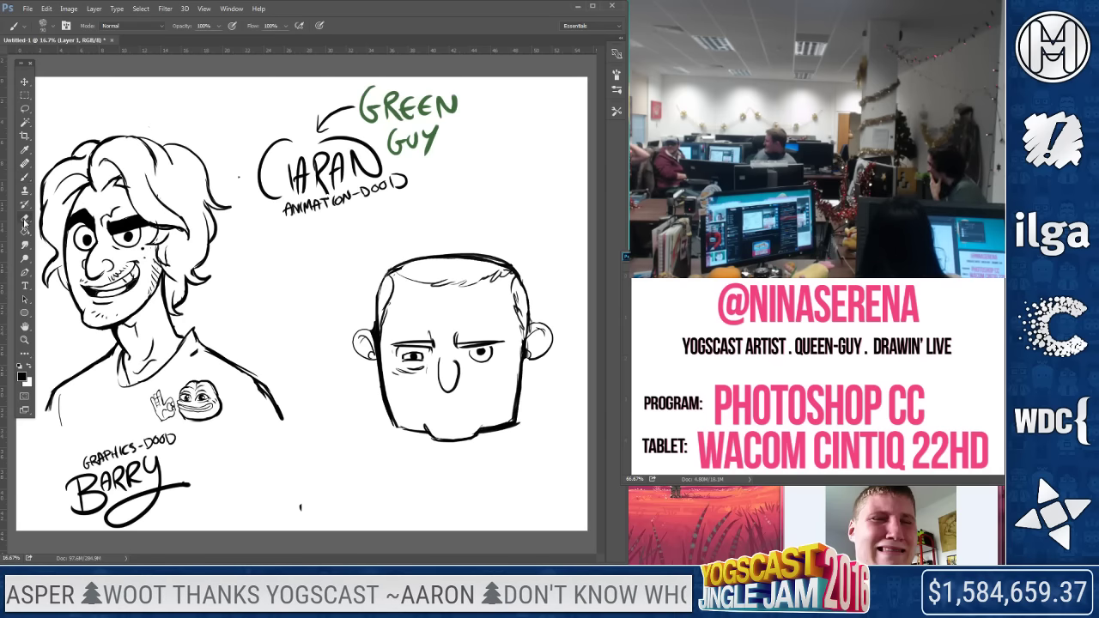
mouse_move(439, 359)
left_mouse_down()
mouse_move(448, 388)
mouse_move(455, 378)
left_mouse_up()
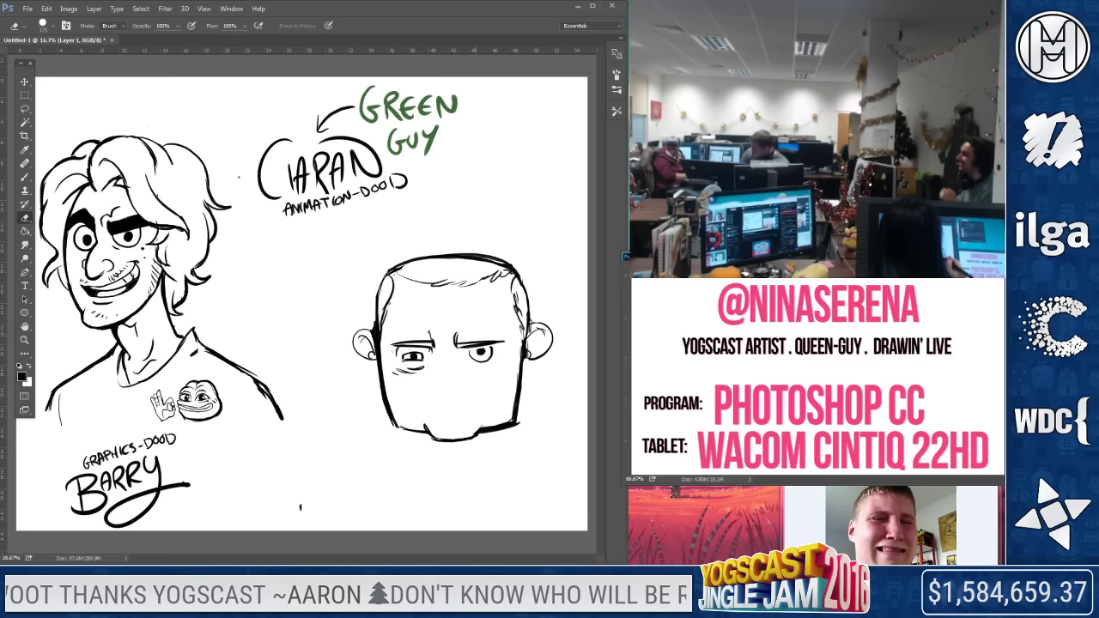
Draw a small rounded nose with a nostril between the eyes, starting from the inner end of the brow
key("b")
mouse_move(431, 337)
left_mouse_down()
mouse_move(441, 377)
mouse_move(456, 384)
mouse_move(460, 358)
left_mouse_up()
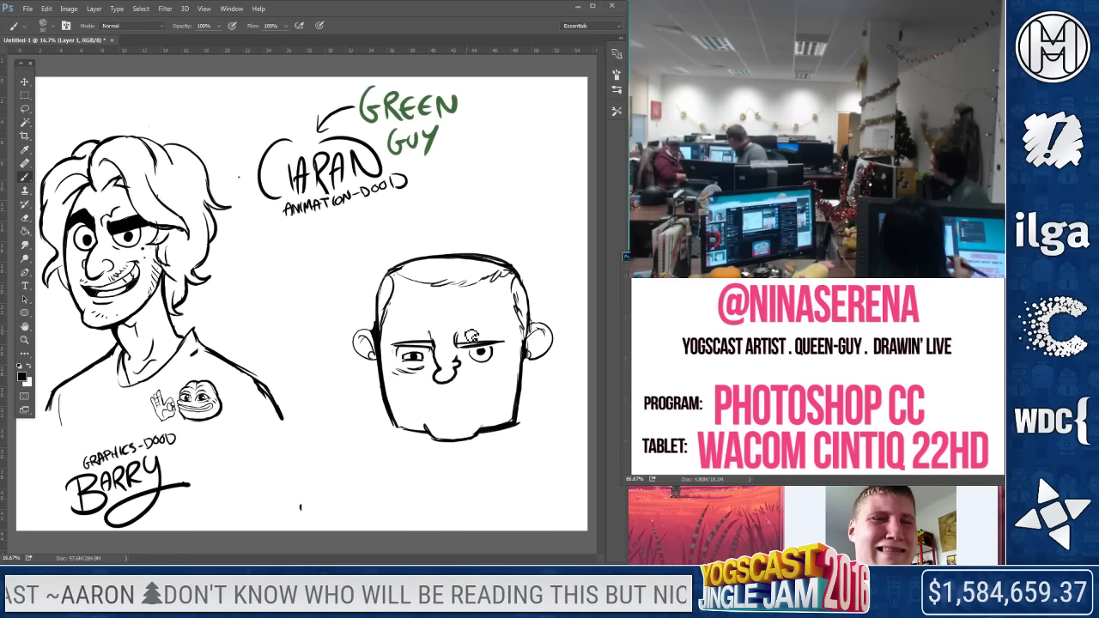
key("ctrl+z")
Try a frowning mouth curve below the nose
left_click_drag(434, 403, 506, 407)
key("ctrl+z")
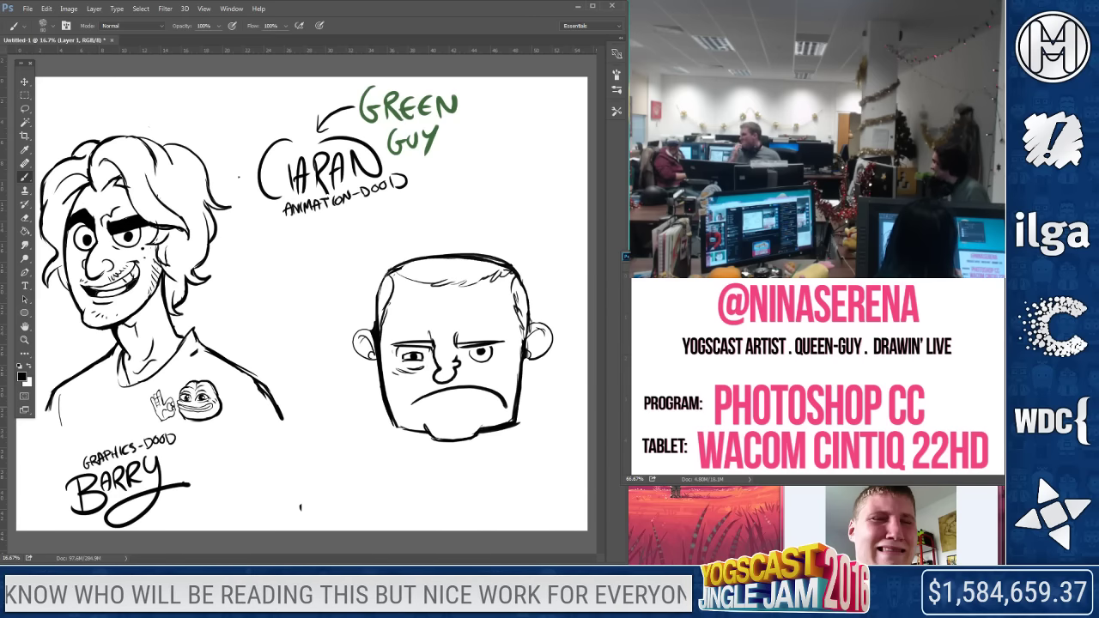
key("ctrl+z")
Draw a wide frown spanning the jaw, clean its corners with the eraser, and add crease lines on the lip and forehead
mouse_move(400, 410)
left_mouse_down()
mouse_move(482, 394)
mouse_move(518, 412)
left_mouse_up()
left_click_drag(396, 414, 404, 424)
left_click(24, 219)
left_click(24, 218)
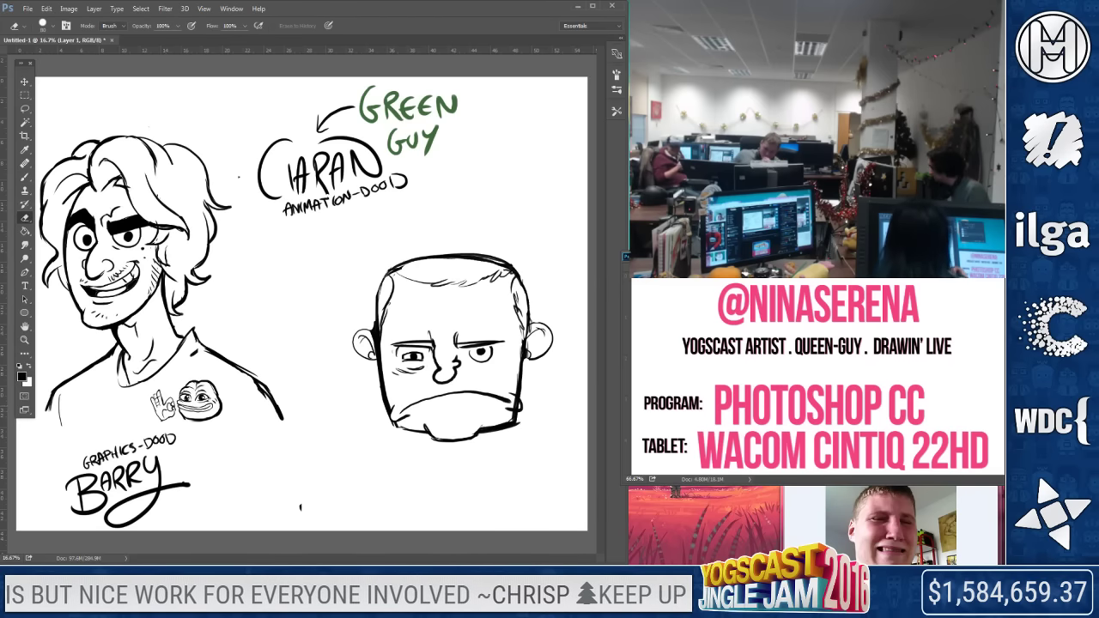
left_click_drag(522, 409, 505, 416)
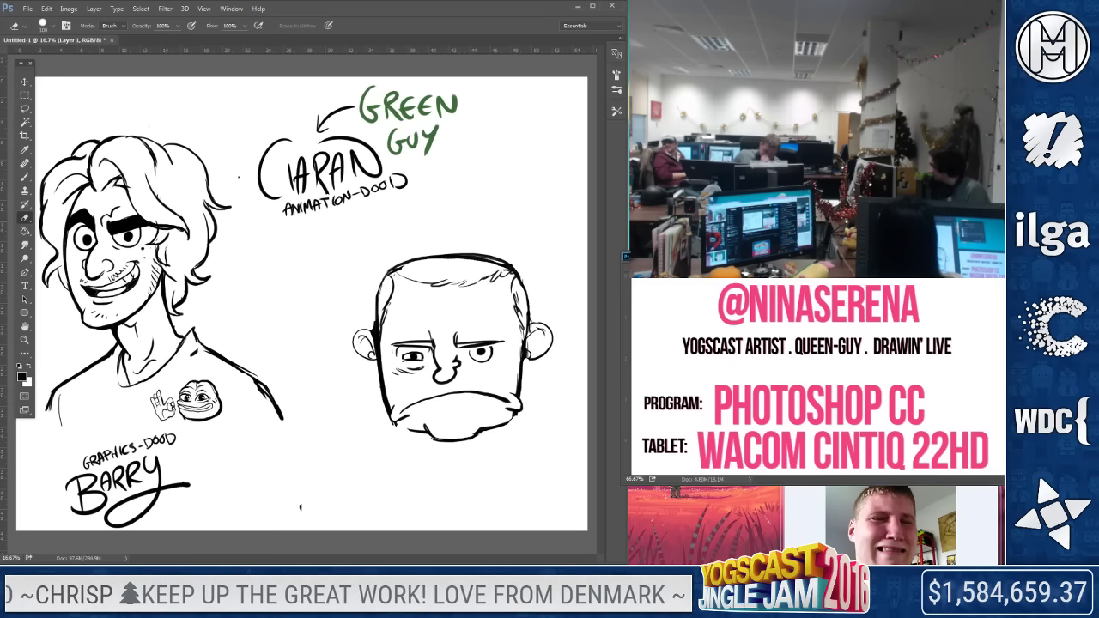
key("b")
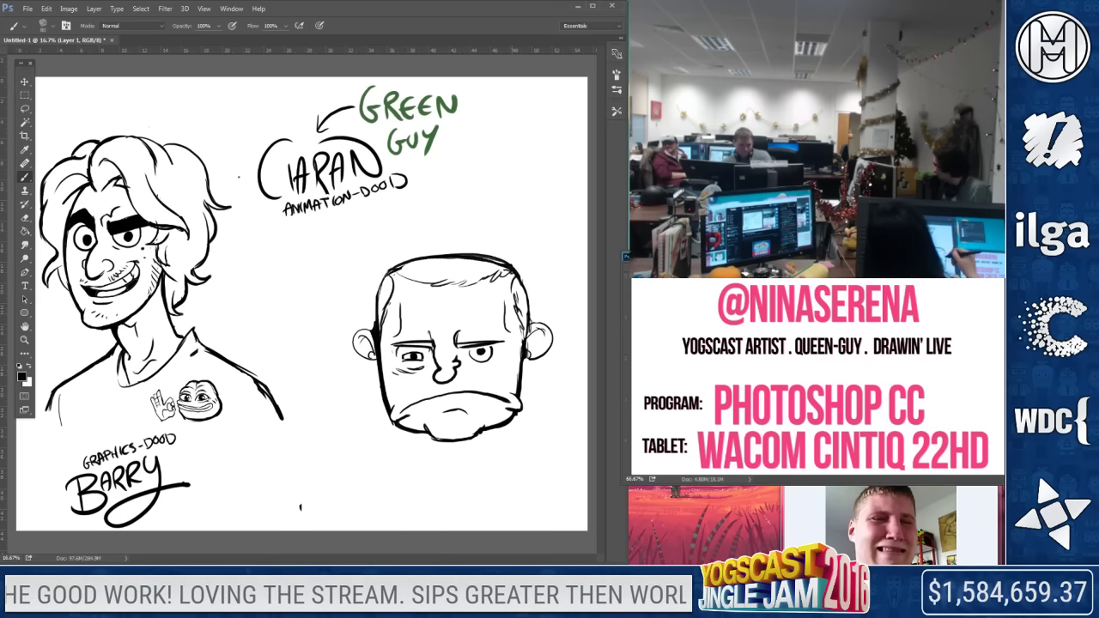
Lasso the whole square head, flip it horizontally with a free transform, and deselect it
left_click(26, 111)
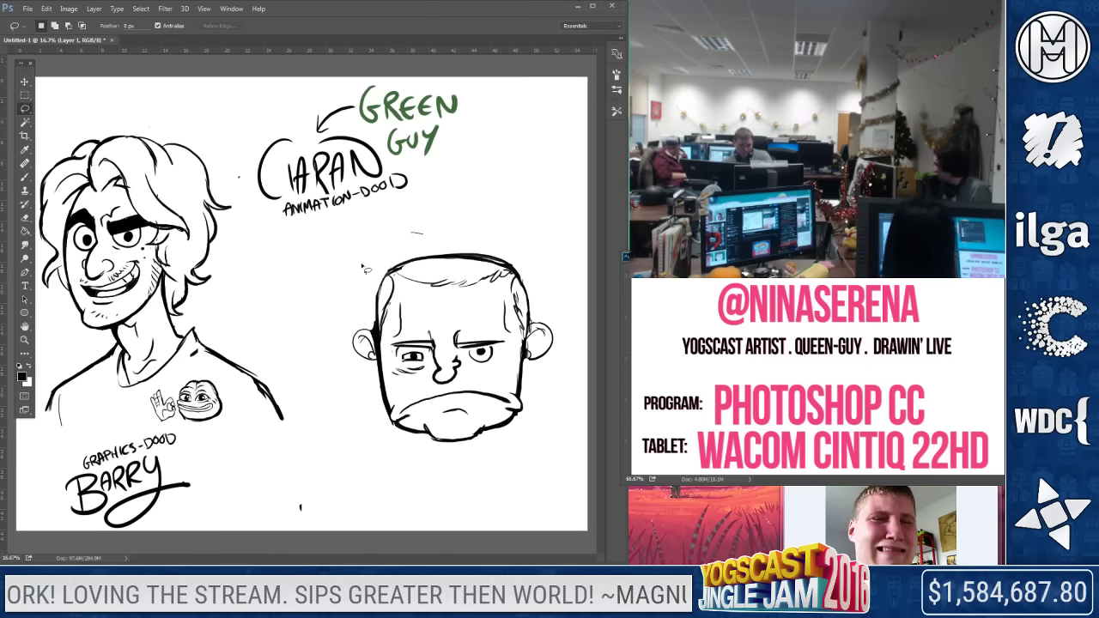
left_click_drag(420, 234, 429, 230)
right_click(487, 247)
left_click(490, 400)
right_click(489, 398)
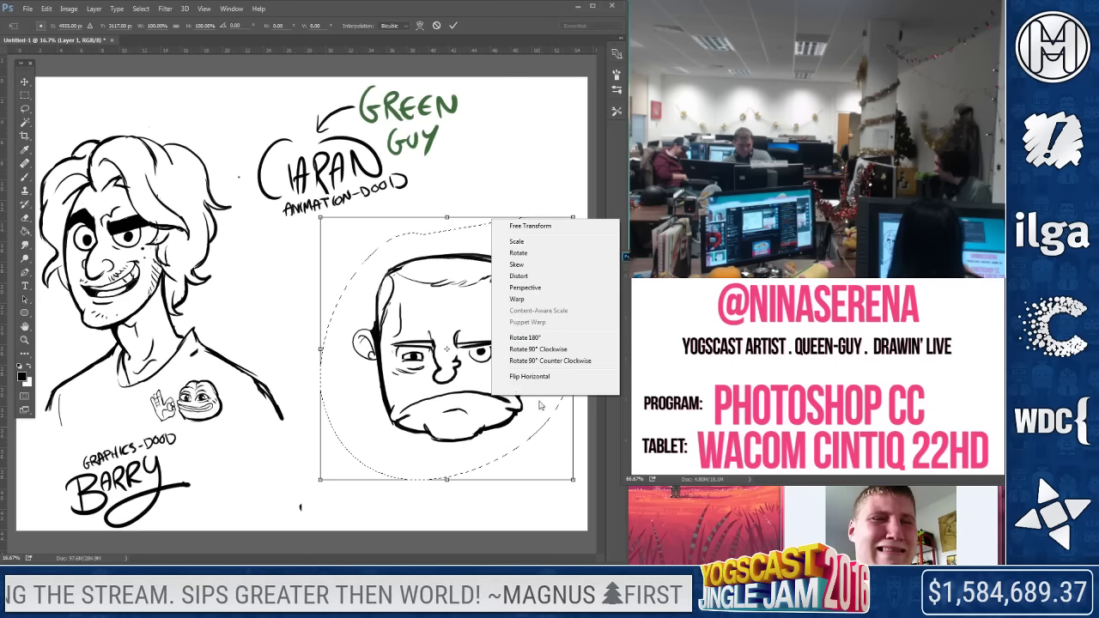
left_click(531, 377)
key("Return")
key("ctrl+d")
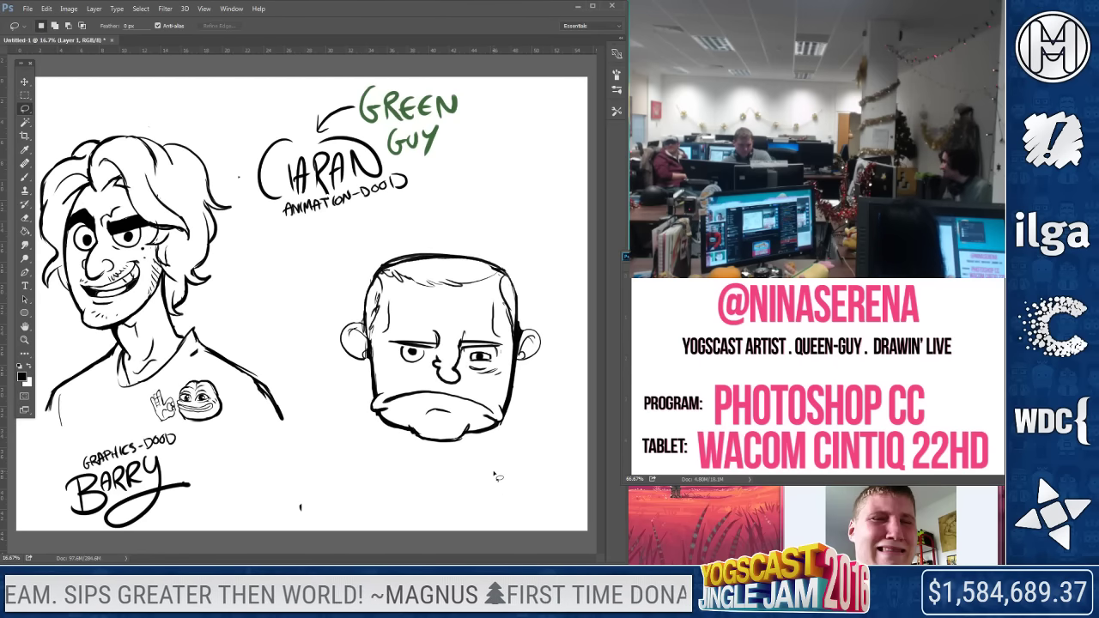
Erase both large ears of the square head and redraw them smaller and closer to the head
left_click(24, 220)
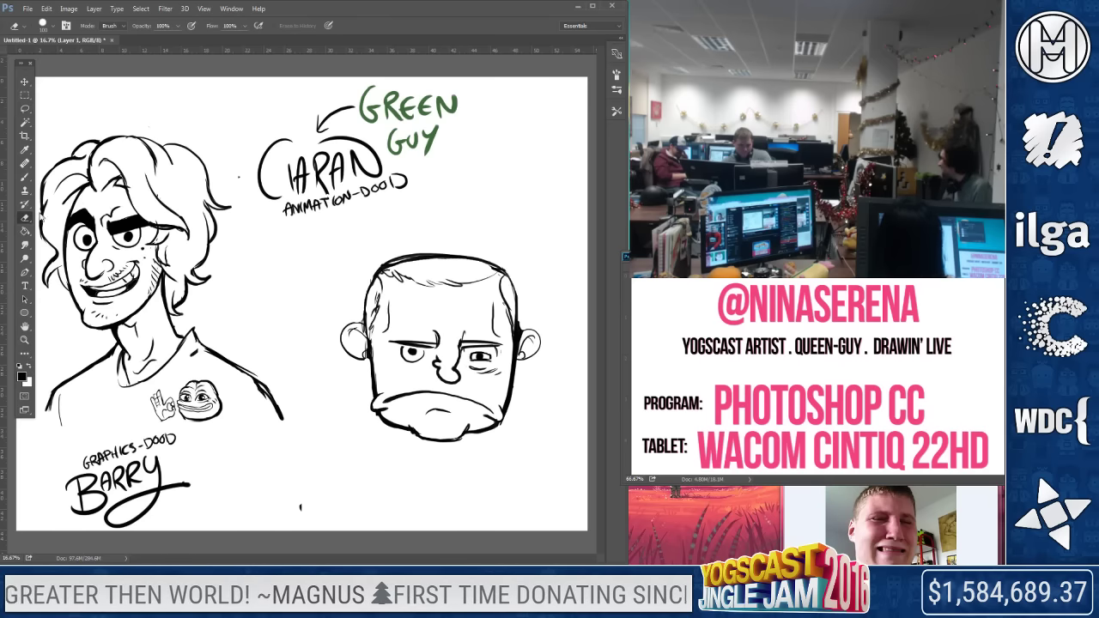
mouse_move(526, 327)
left_mouse_down()
mouse_move(519, 422)
mouse_move(537, 381)
mouse_move(533, 350)
left_mouse_up()
mouse_move(350, 336)
left_mouse_down()
mouse_move(372, 384)
mouse_move(362, 335)
mouse_move(349, 362)
left_mouse_up()
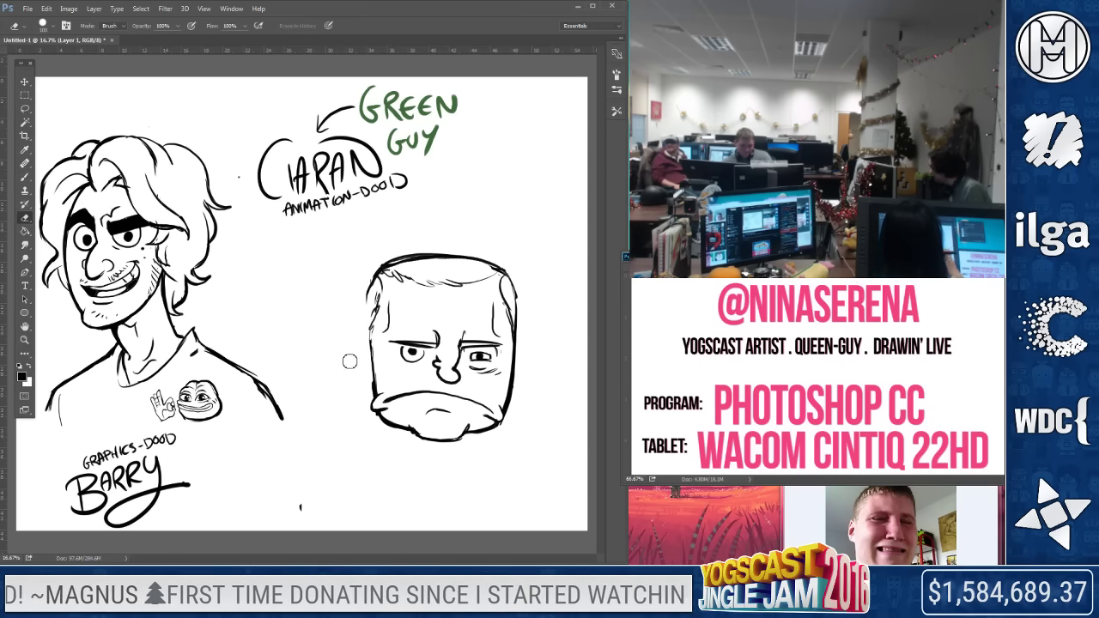
key("b")
mouse_move(375, 295)
left_mouse_down()
mouse_move(362, 310)
mouse_move(369, 369)
left_mouse_up()
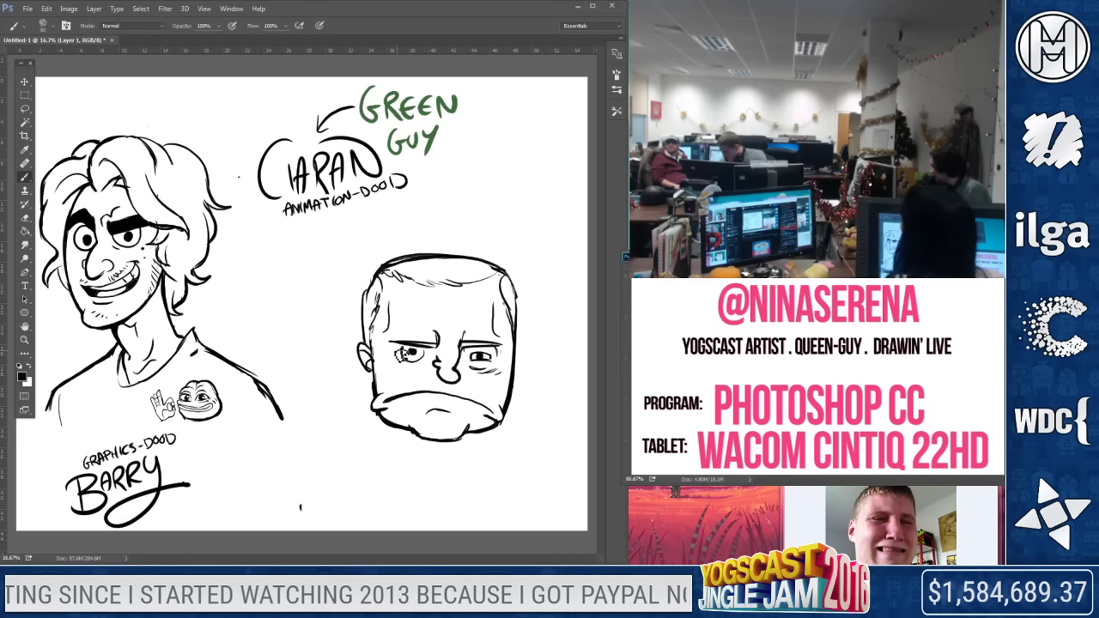
mouse_move(515, 345)
left_mouse_down()
mouse_move(522, 383)
mouse_move(526, 369)
left_mouse_up()
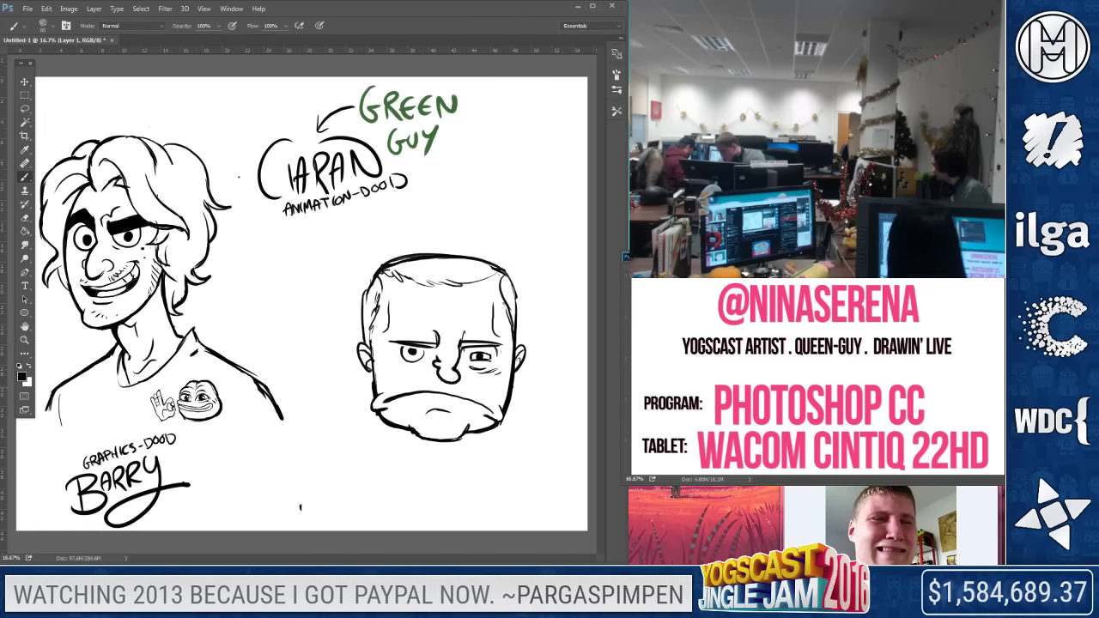
Draw a thick neck, a curved collar line under the chin, and sloping shoulders on both sides of the square head
mouse_move(354, 388)
left_mouse_down()
mouse_move(377, 453)
mouse_move(499, 456)
left_mouse_up()
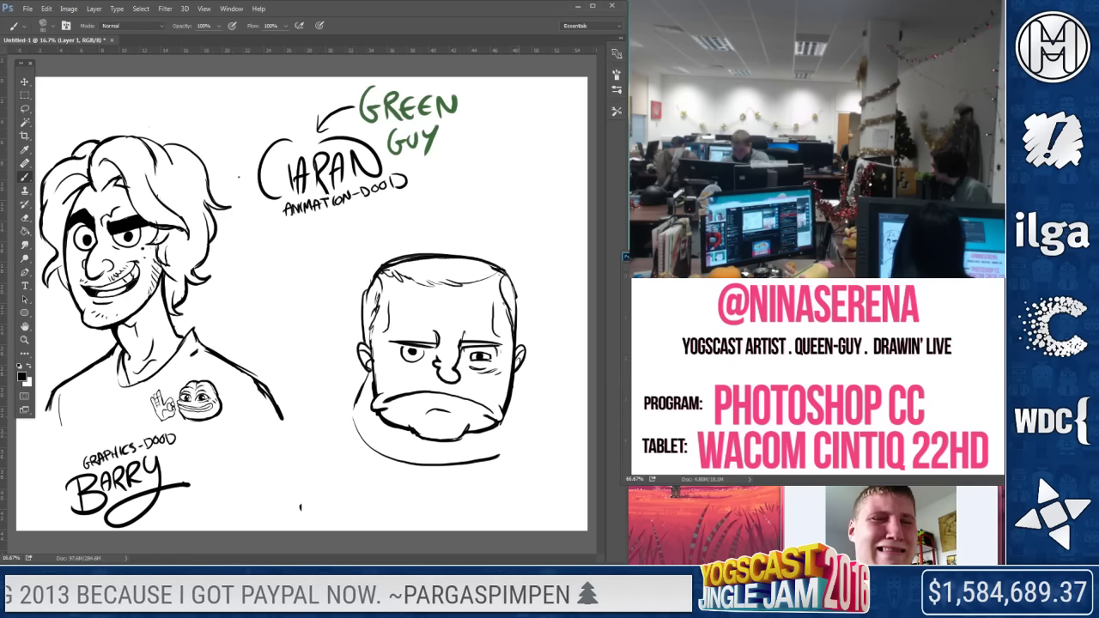
left_click_drag(519, 375, 526, 410)
mouse_move(352, 412)
left_mouse_down()
mouse_move(319, 455)
mouse_move(264, 490)
left_mouse_up()
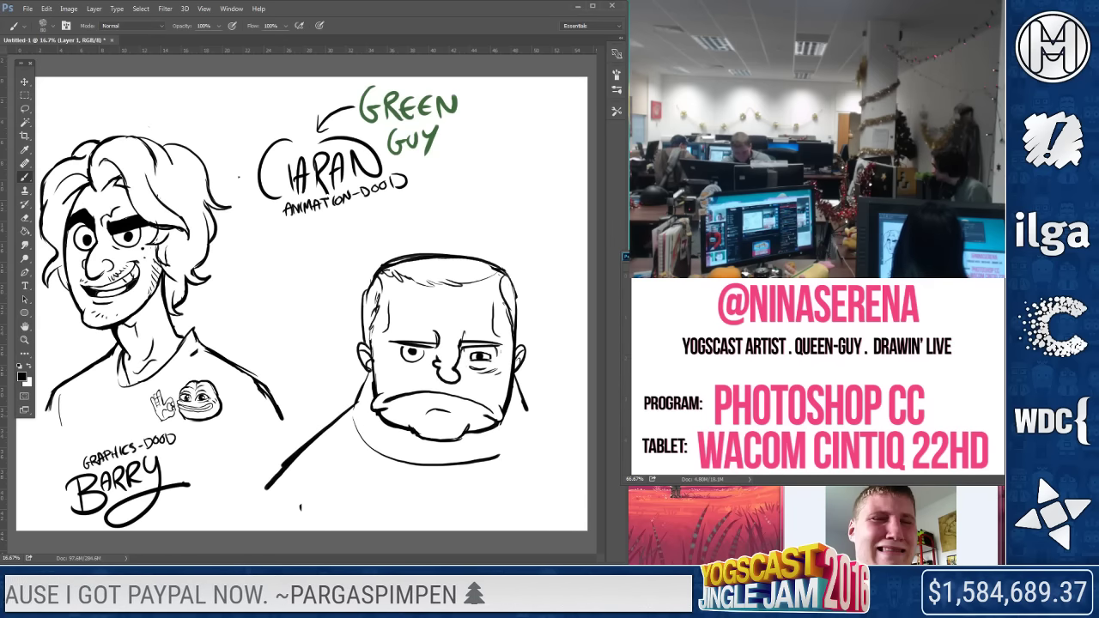
left_click_drag(515, 410, 587, 446)
key("ctrl+z")
mouse_move(527, 411)
left_mouse_down()
mouse_move(584, 452)
mouse_move(517, 377)
left_mouse_up()
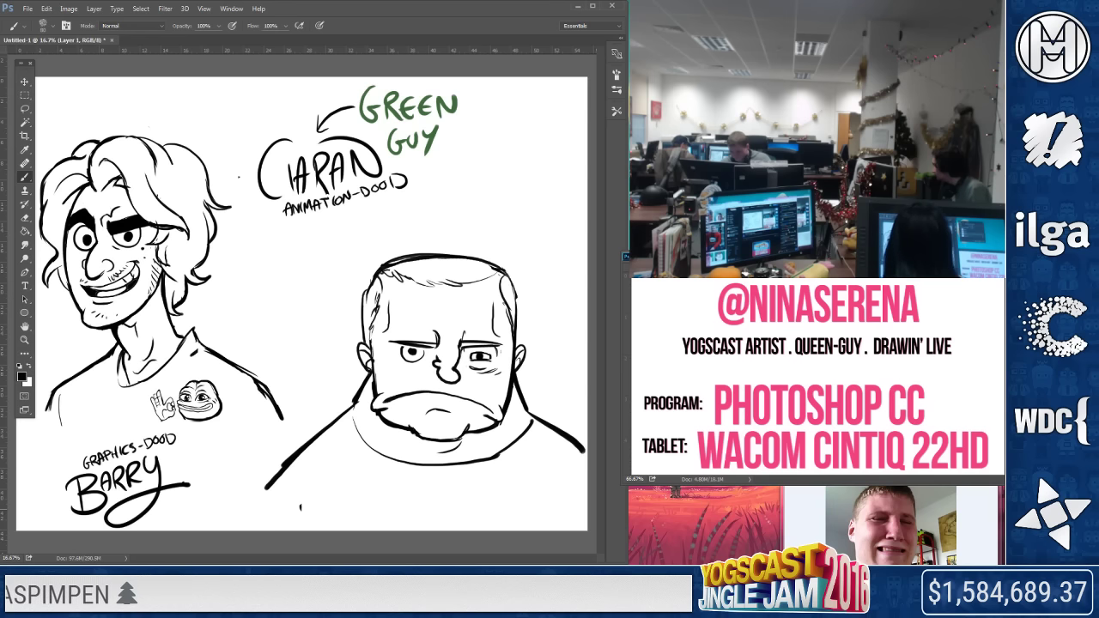
Try curved chest lines below the collar of the square-headed figure
mouse_move(341, 482)
left_mouse_down()
mouse_move(466, 472)
mouse_move(564, 486)
left_mouse_up()
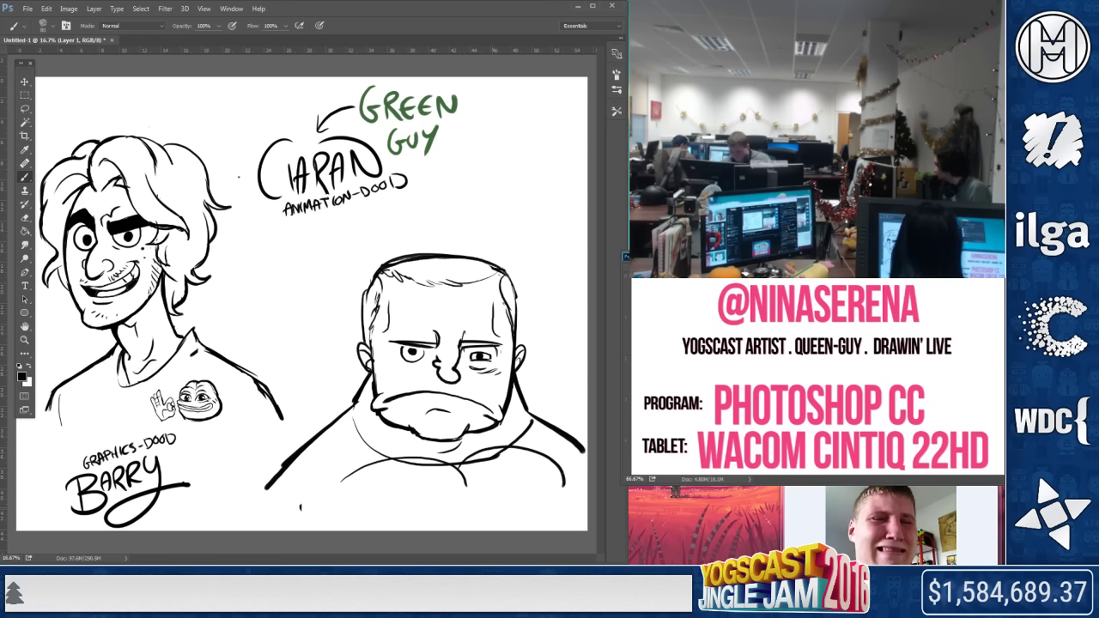
key("ctrl+alt+z")
key("ctrl+alt+z")
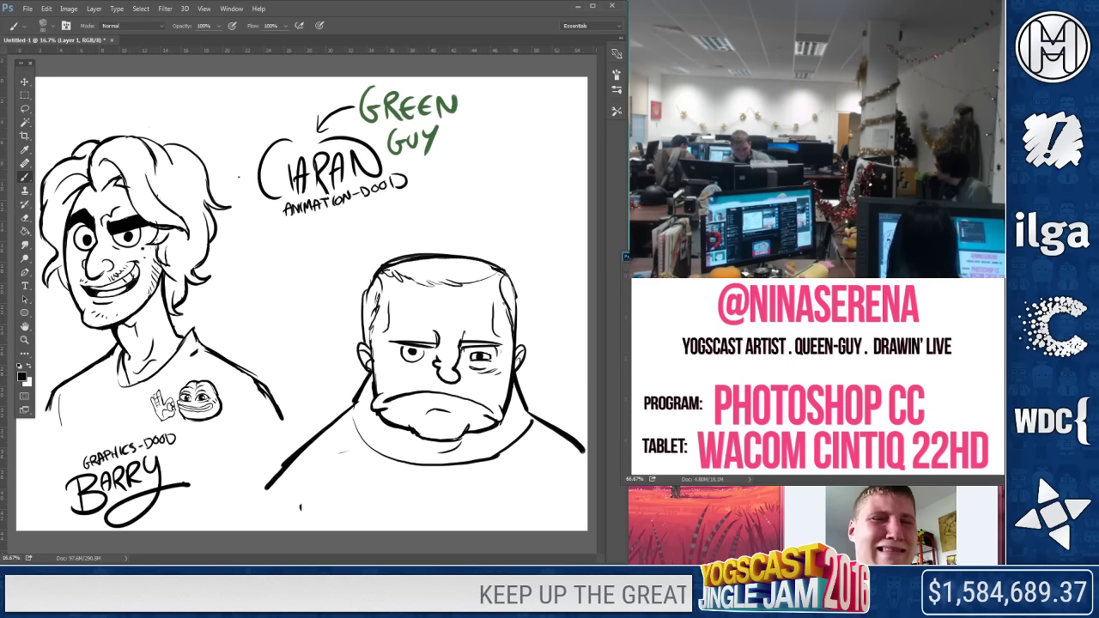
Add short collarbone lines, and rework the left shoulder of the square-headed figure into a longer, rounder curve
left_click_drag(282, 465, 233, 513)
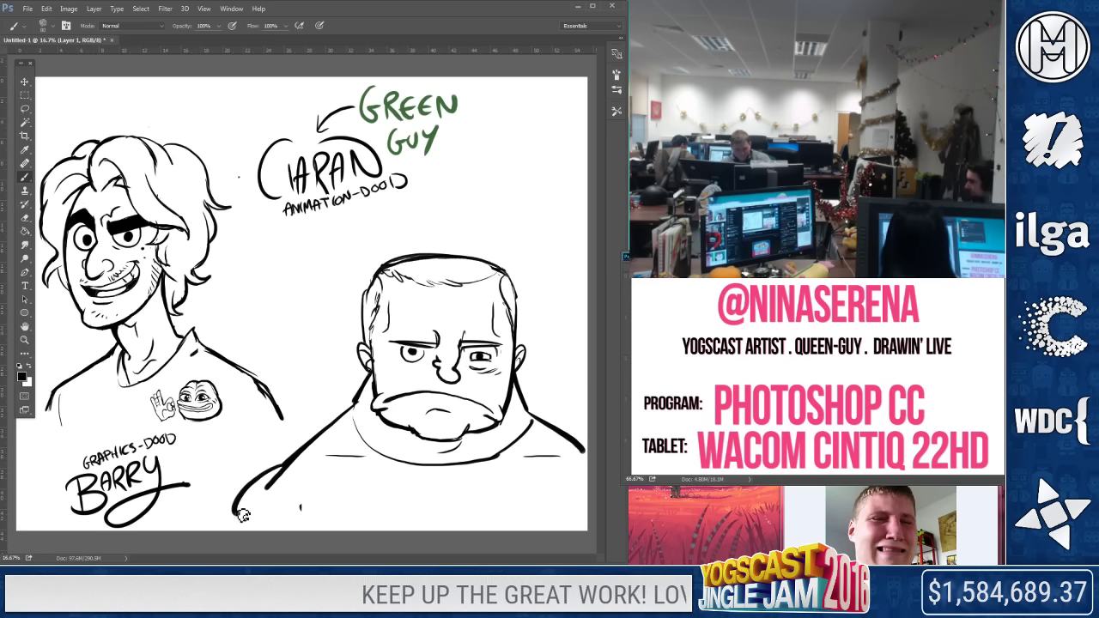
key("ctrl+z")
key("e")
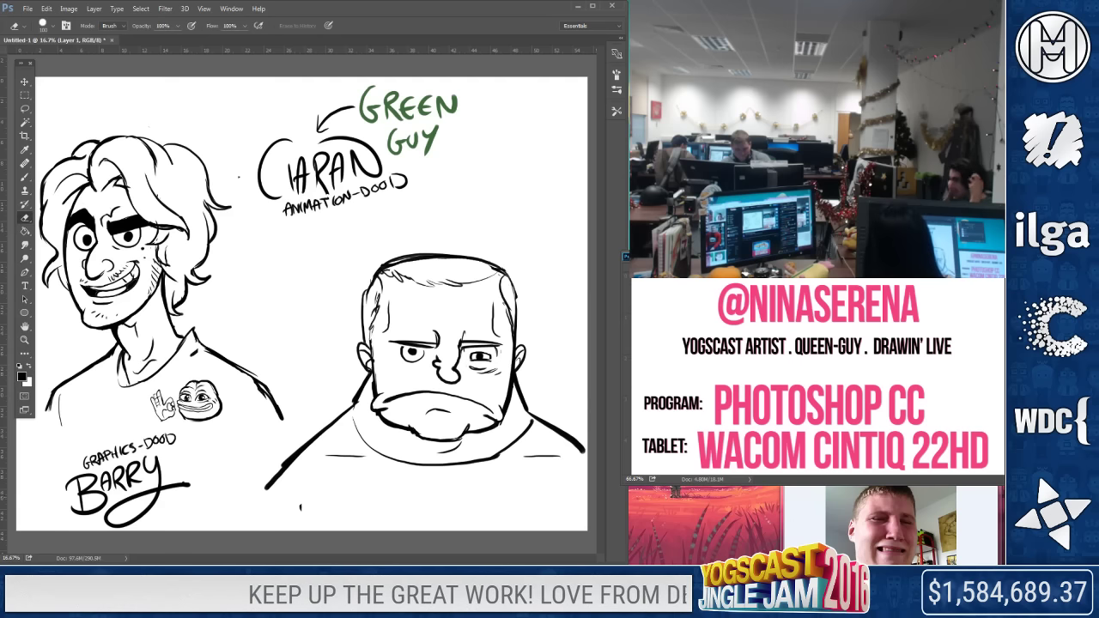
mouse_move(261, 502)
left_mouse_down()
mouse_move(311, 464)
mouse_move(290, 459)
mouse_move(236, 497)
left_mouse_up()
left_click(27, 178)
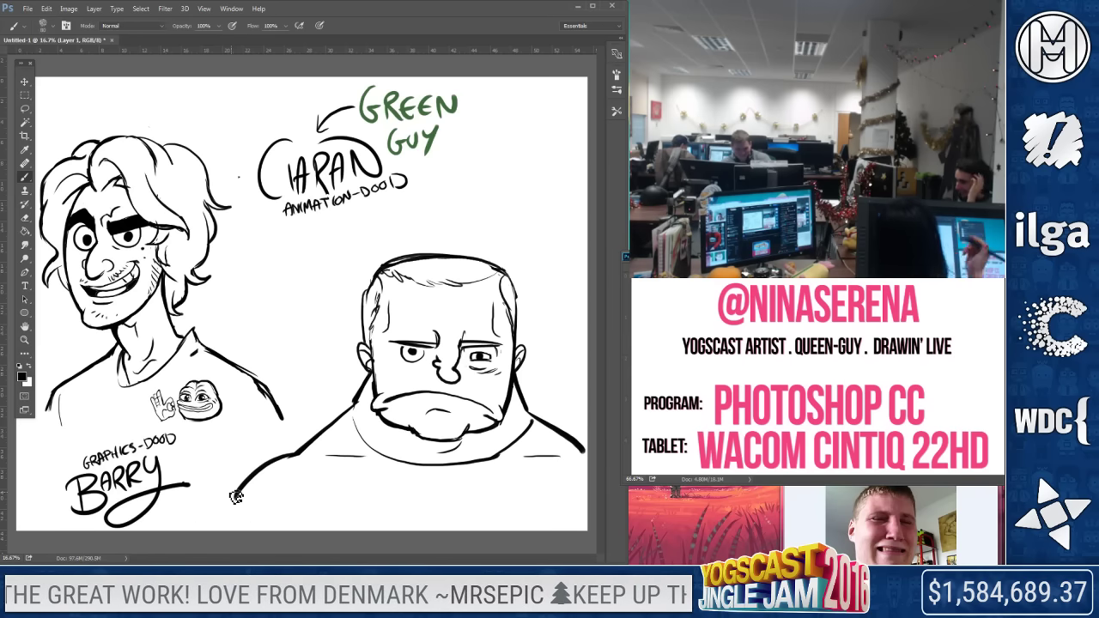
left_click(26, 215)
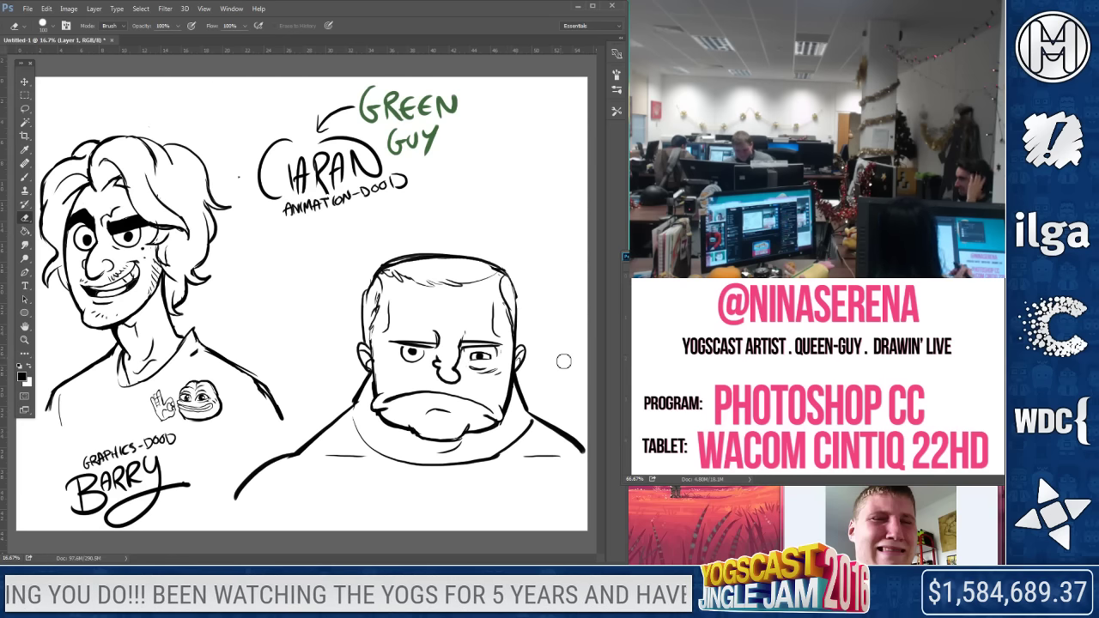
left_click(24, 177)
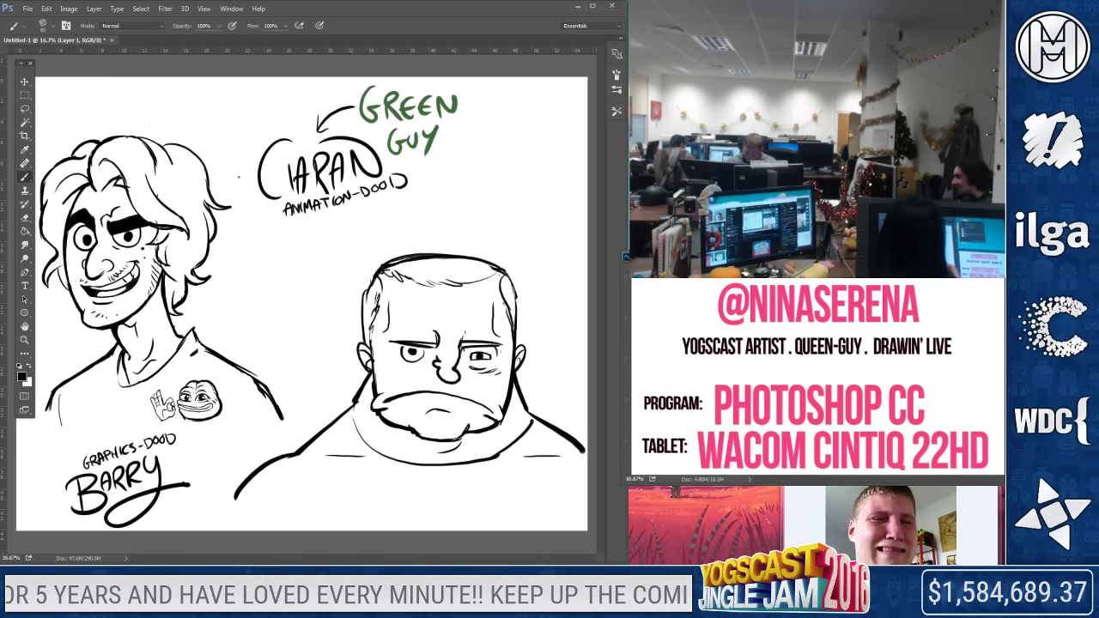
left_click(25, 219)
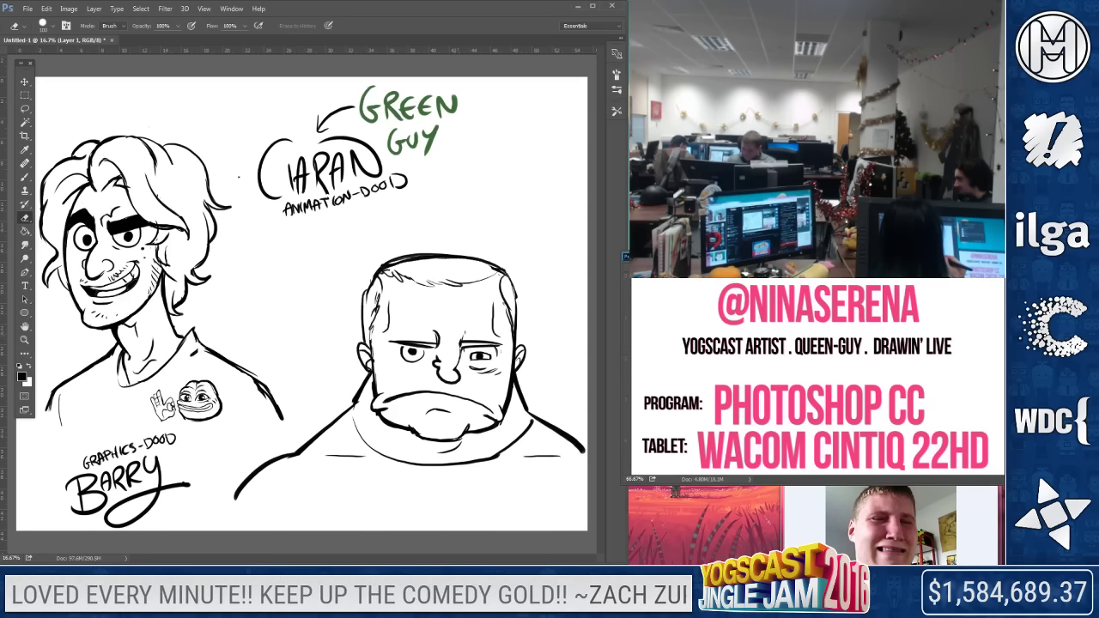
left_click(25, 177)
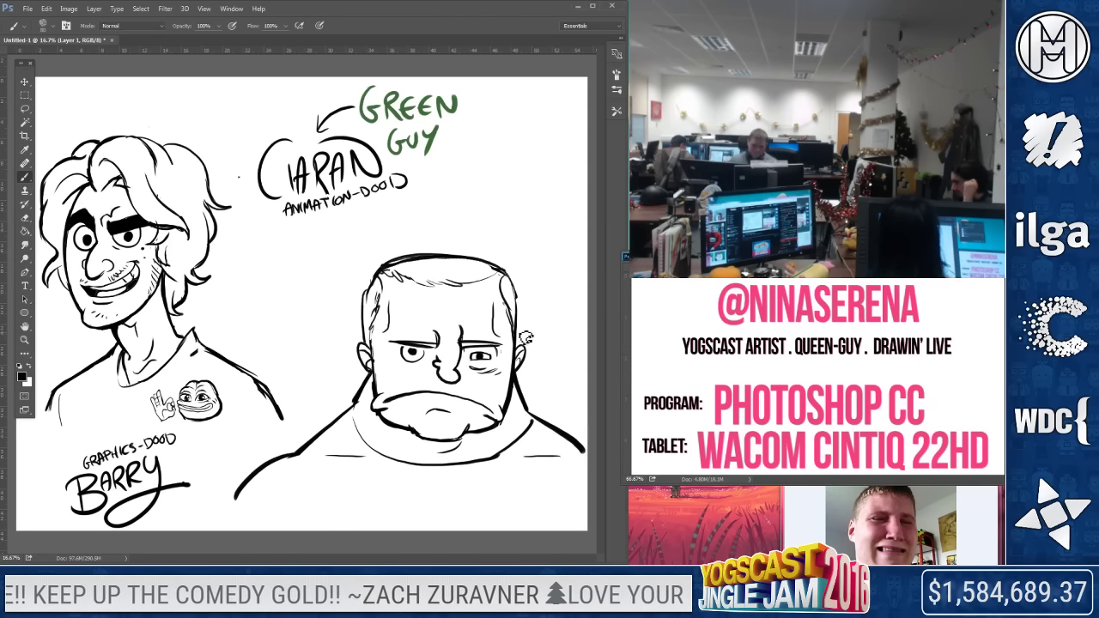
Erase the open eyes of the square head and redraw both as narrow, half-closed slits with small dark pupils
left_click(25, 219)
left_click_drag(497, 381, 470, 355)
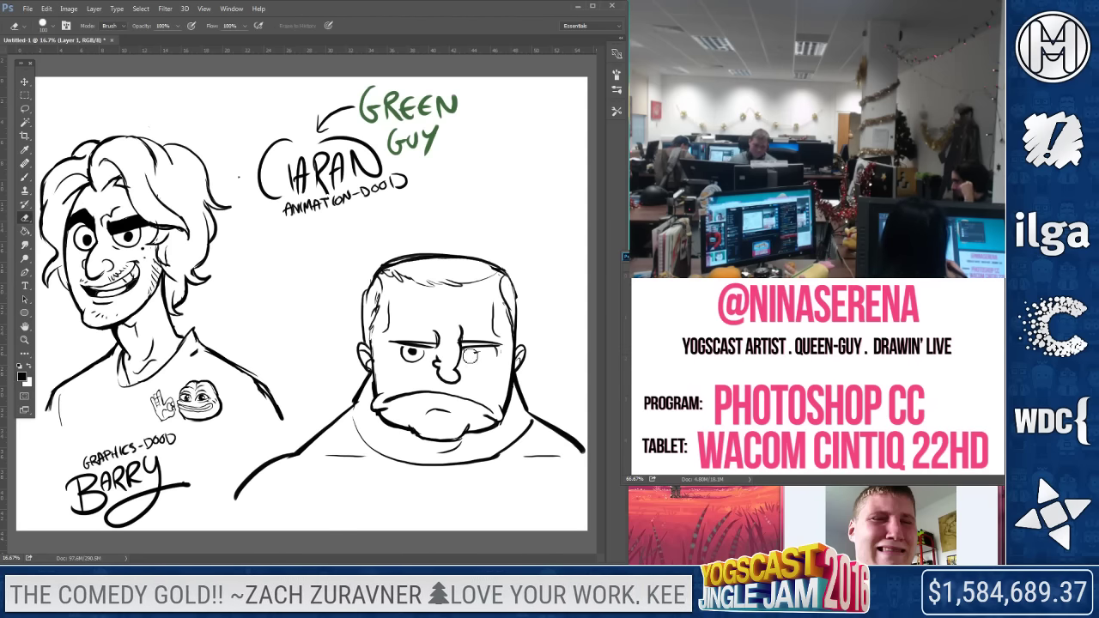
left_click(25, 177)
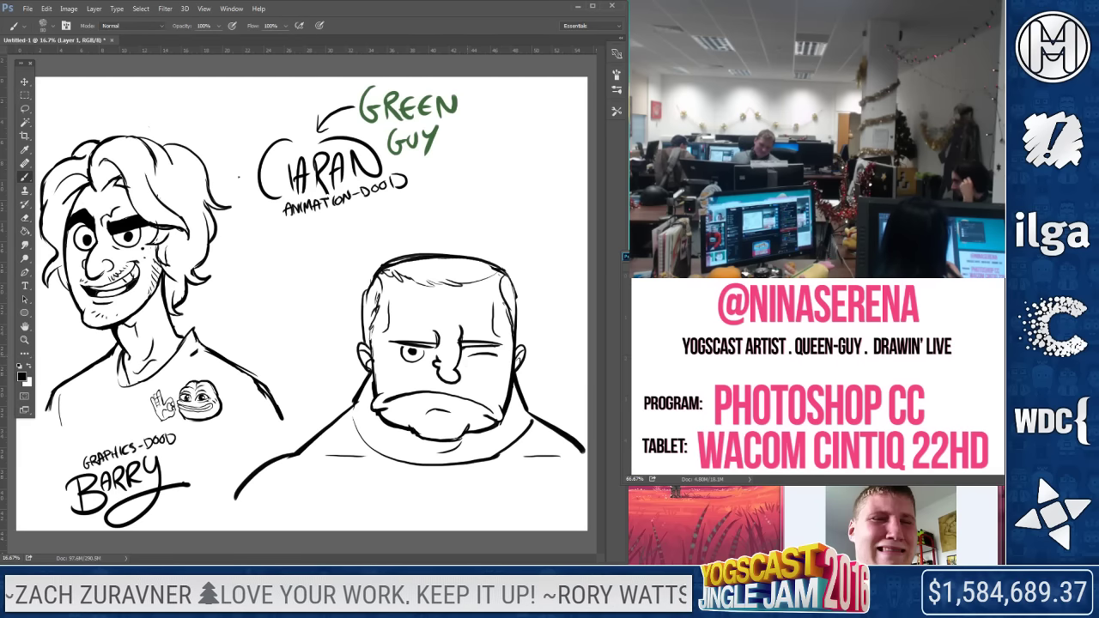
left_click_drag(468, 355, 498, 361)
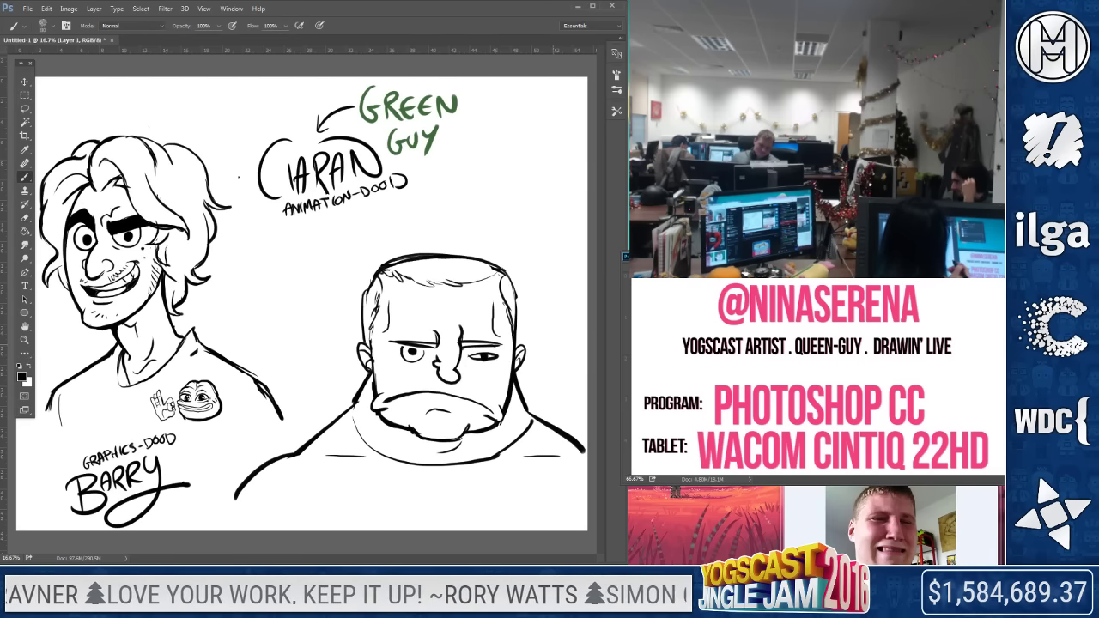
left_click(25, 219)
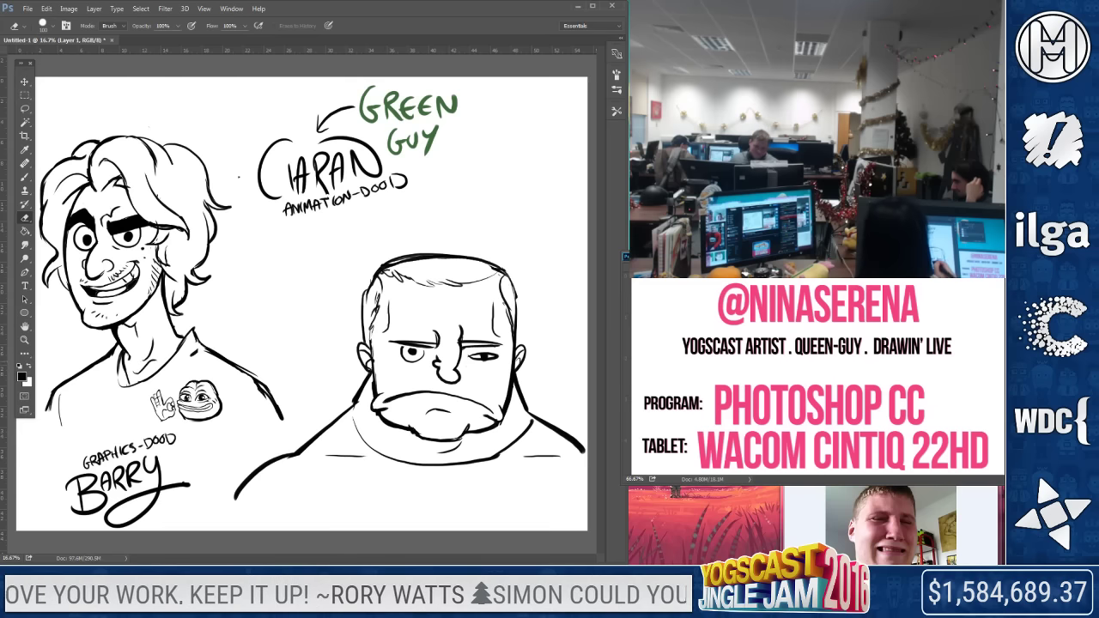
left_click_drag(400, 358, 410, 360)
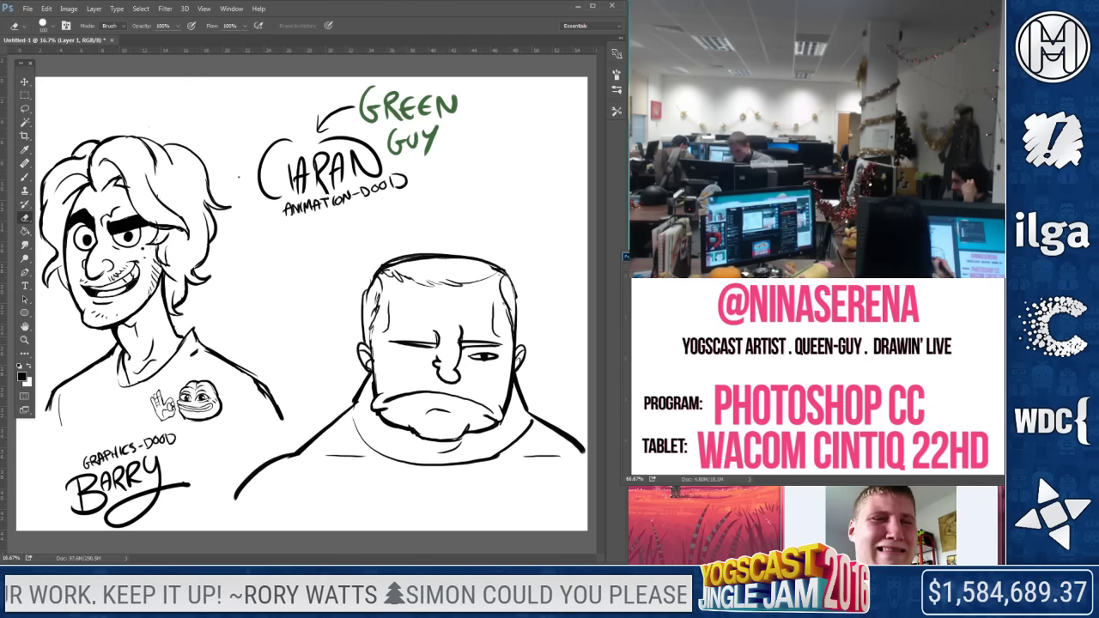
left_click(24, 179)
left_click_drag(397, 353, 424, 354)
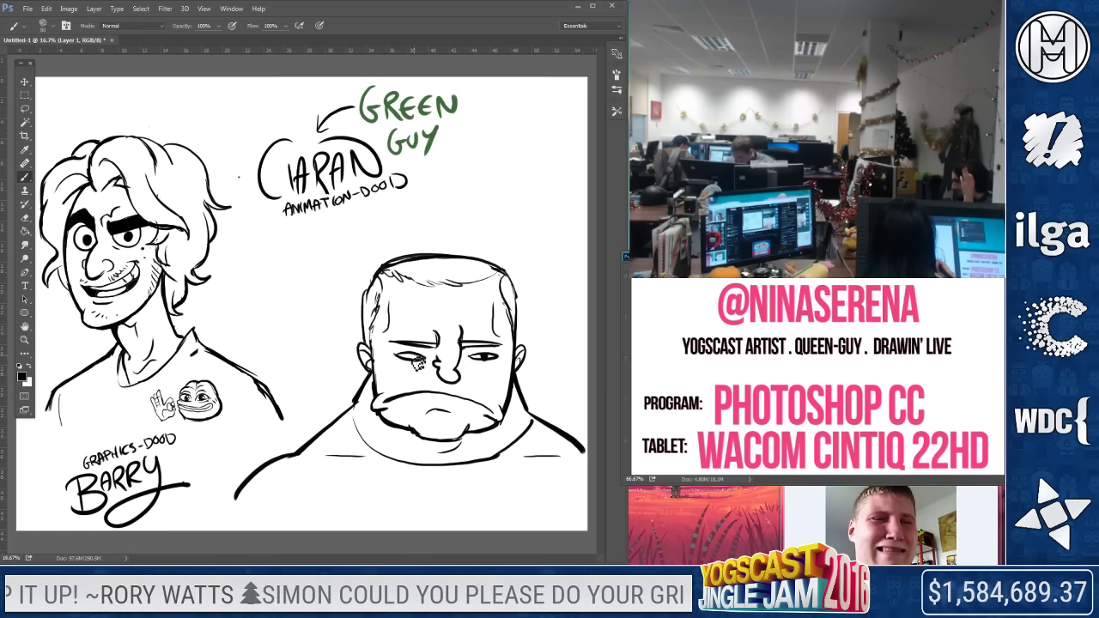
Erase both narrow eyes of the square head, keeping only the flat lines beneath the brow
left_click(25, 218)
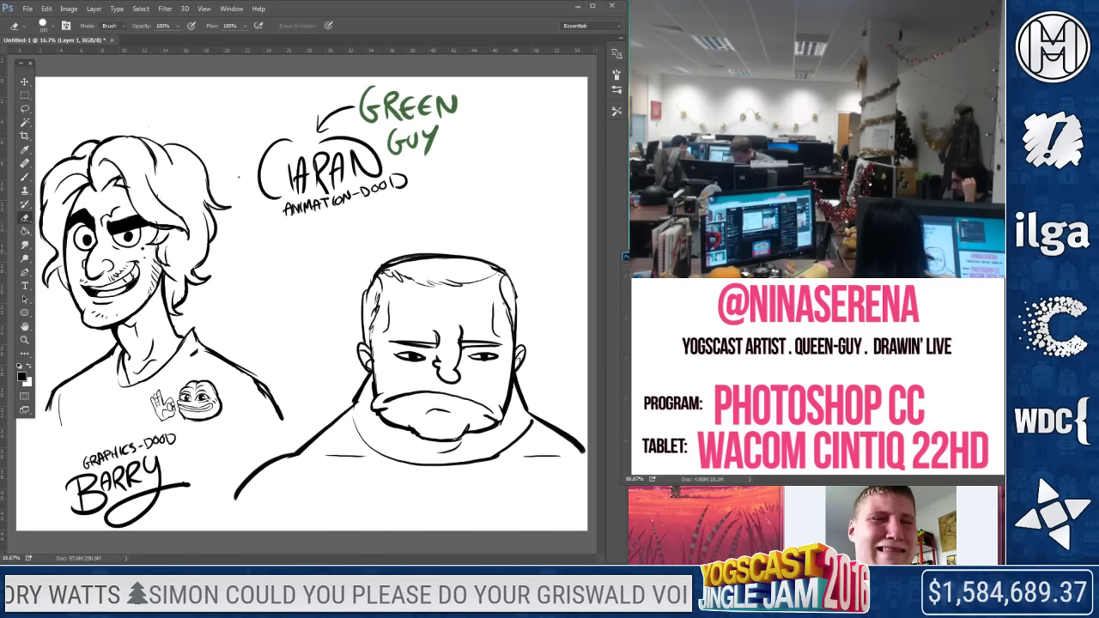
left_click_drag(398, 360, 417, 362)
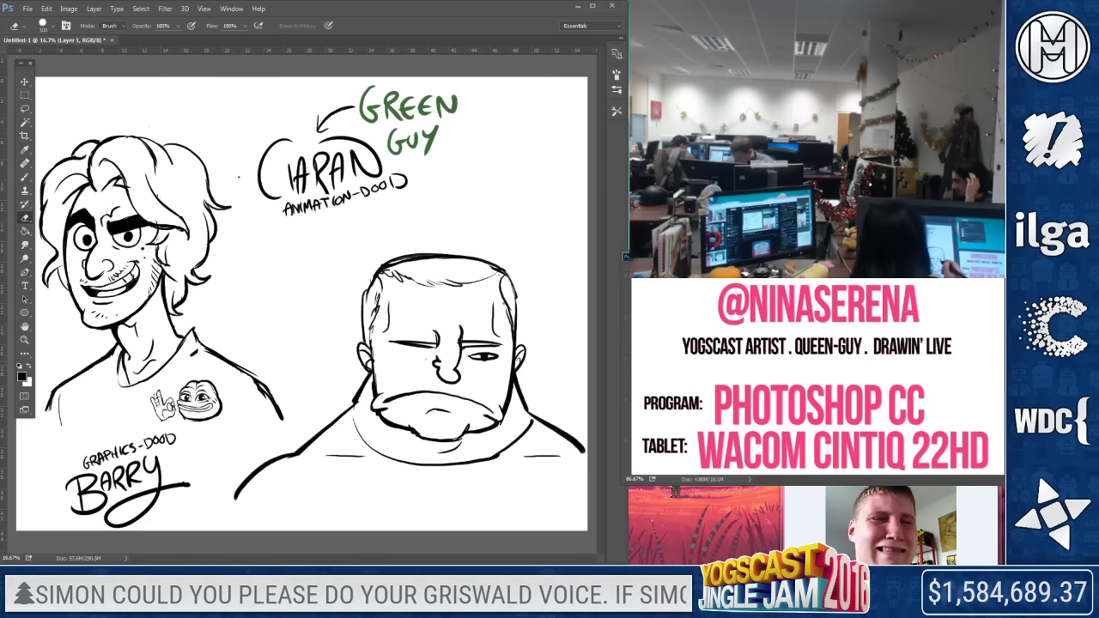
left_click_drag(483, 359, 470, 355)
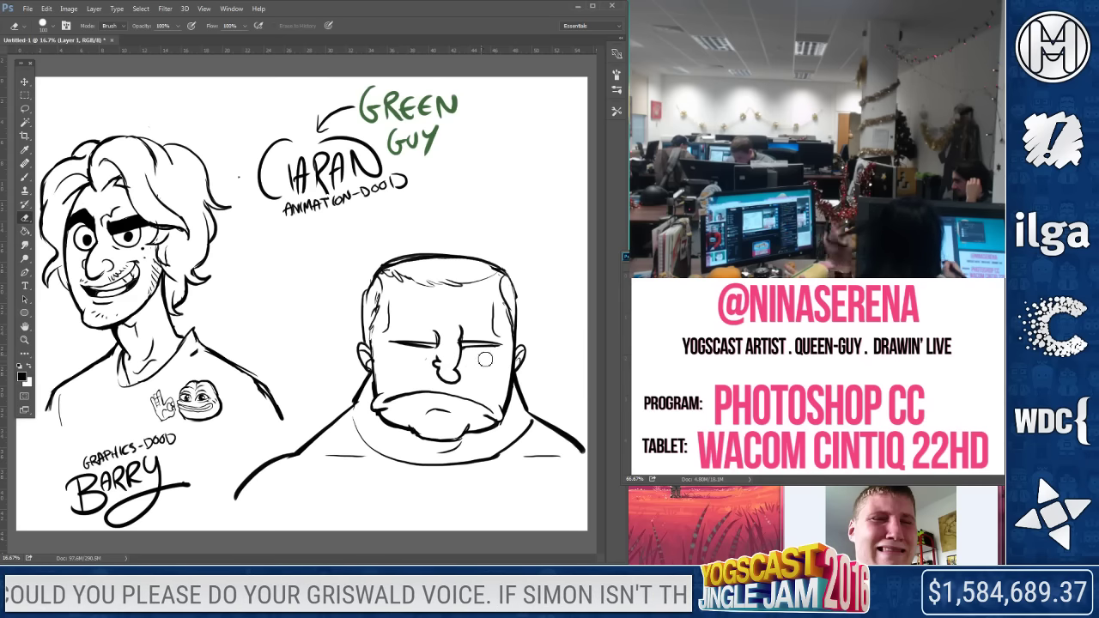
Try small black dot eyes close to the nose with a teardrop under one, and remove them
key("b")
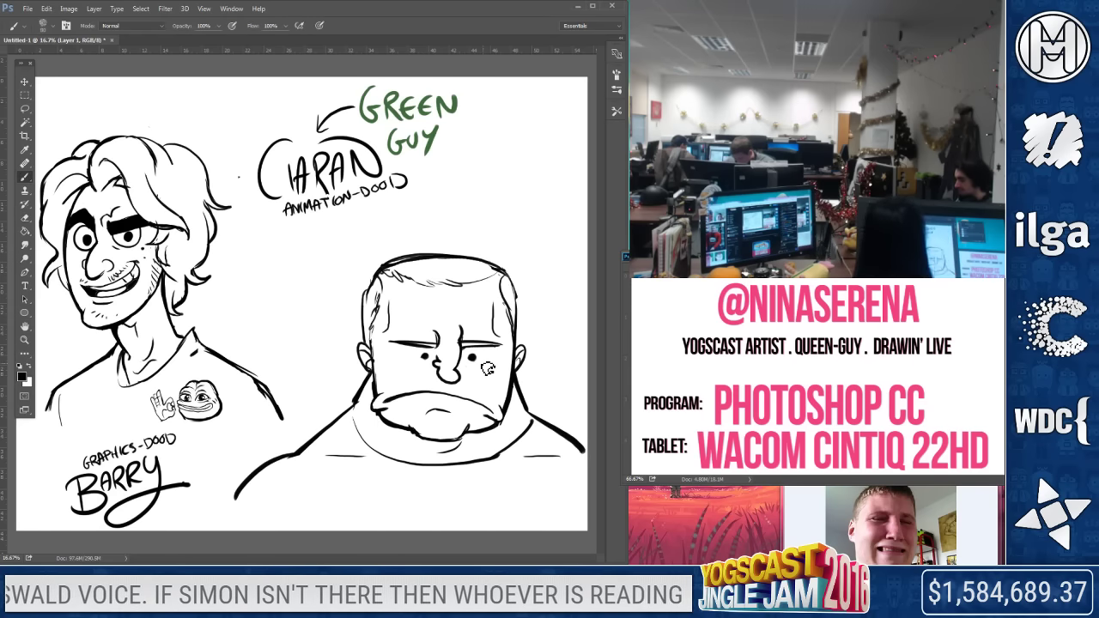
left_click_drag(414, 360, 413, 368)
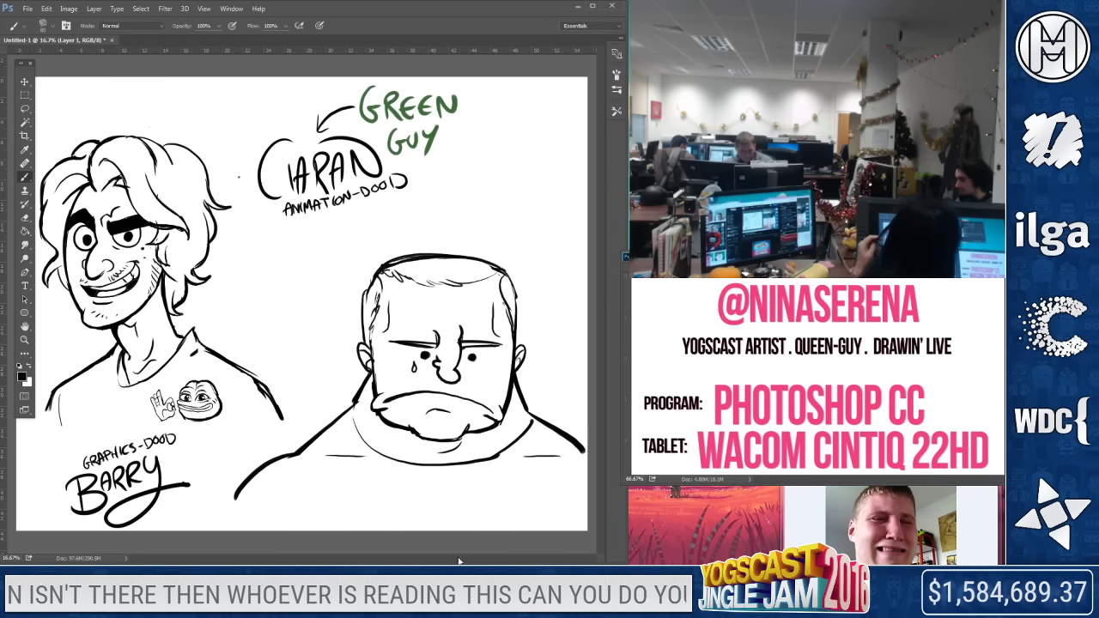
key("ctrl+z")
key("e")
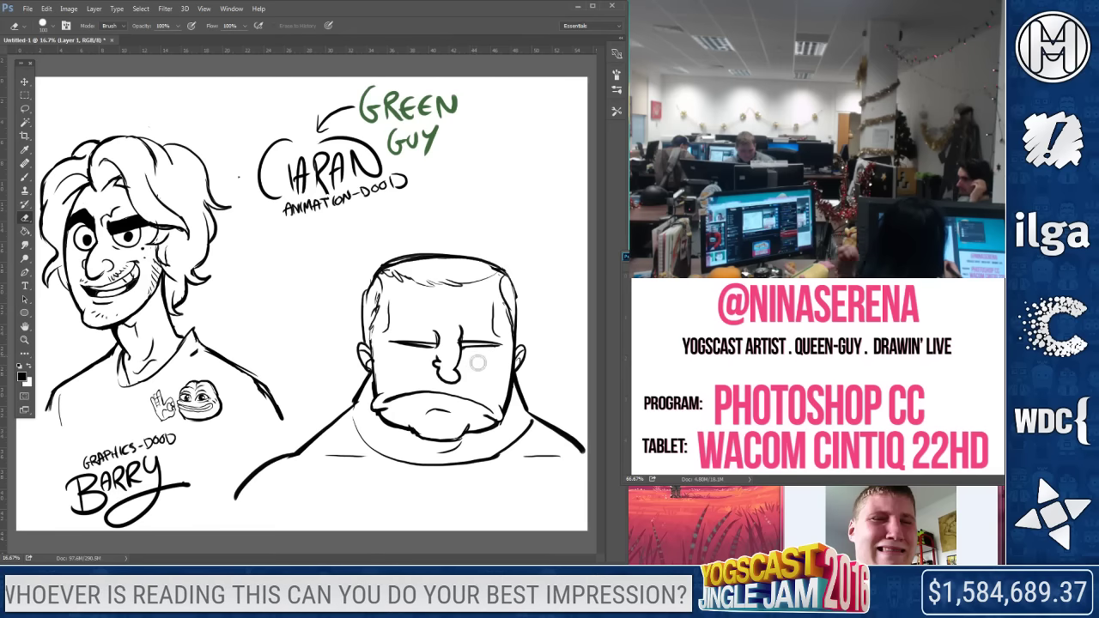
Try tall, thin vertical strokes as pupils on both sides of the nose, and undo them
left_click(24, 176)
left_click_drag(417, 353, 417, 370)
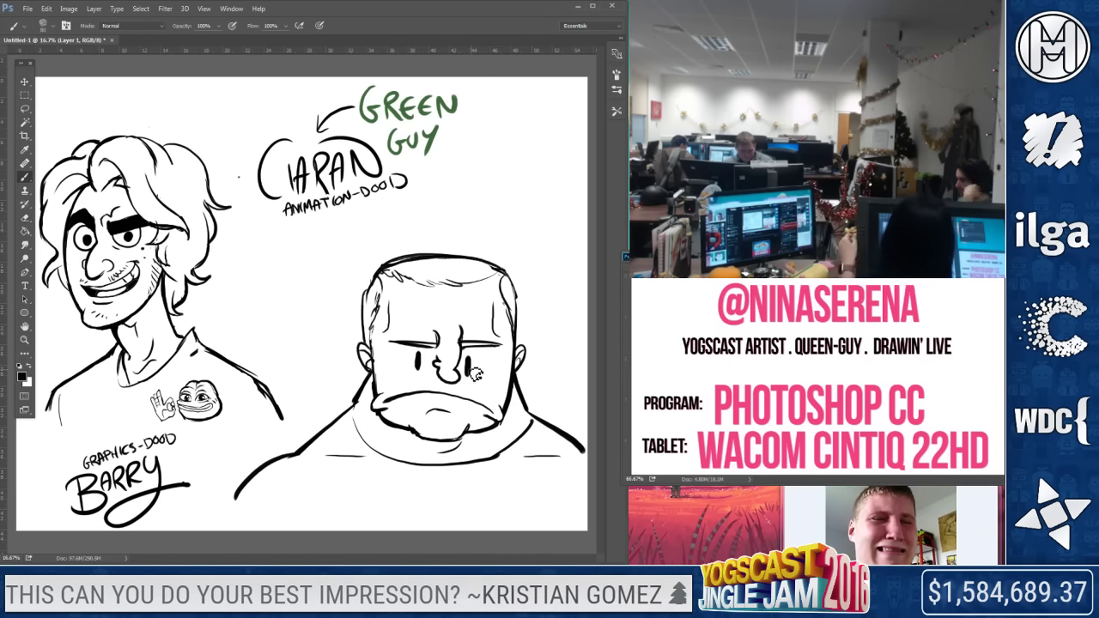
key("ctrl+z")
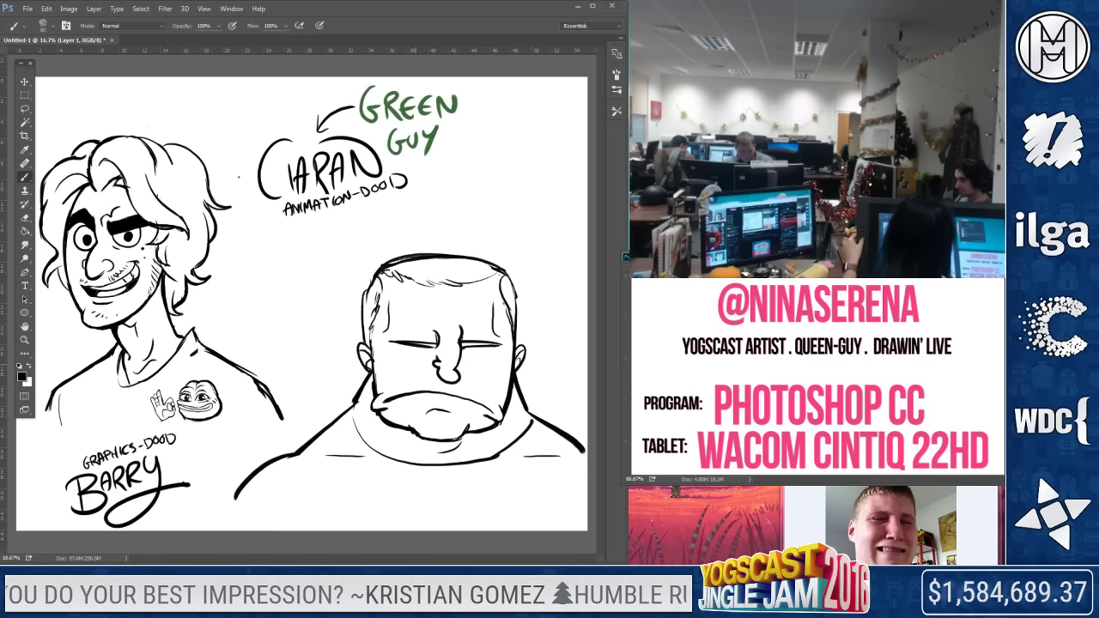
Try wide almond-shaped eyes with upright oval pupils under the flat lid lines, and undo them
left_click_drag(414, 354, 417, 368)
left_click_drag(498, 354, 486, 368)
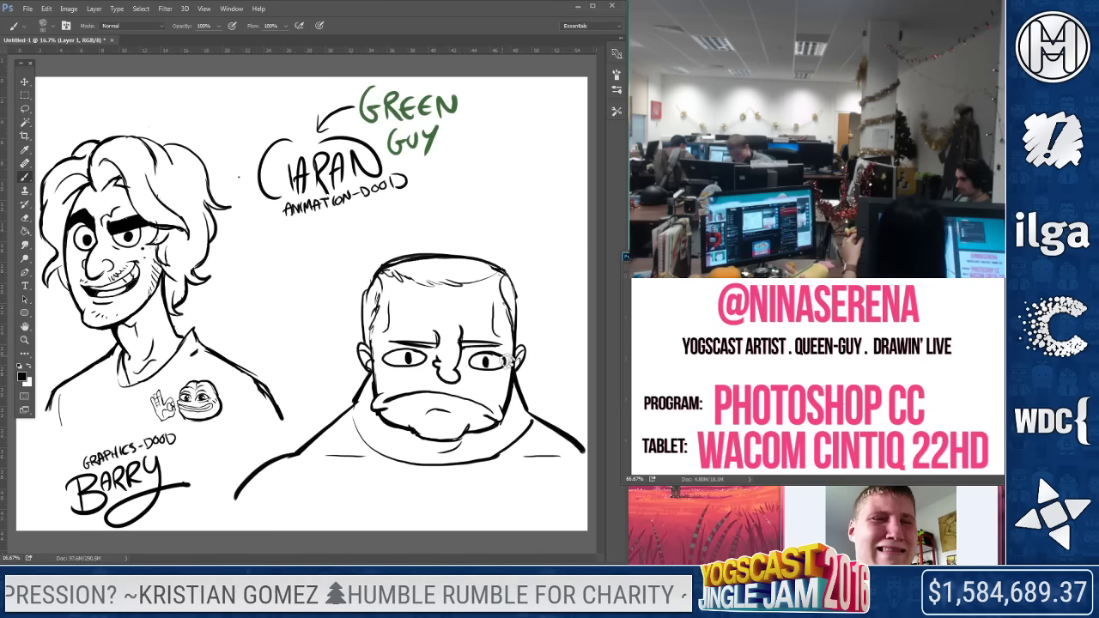
key("ctrl+alt+z")
key("ctrl+alt+z")
key("ctrl+alt+z")
key("ctrl+alt+z")
key("ctrl+alt+z")
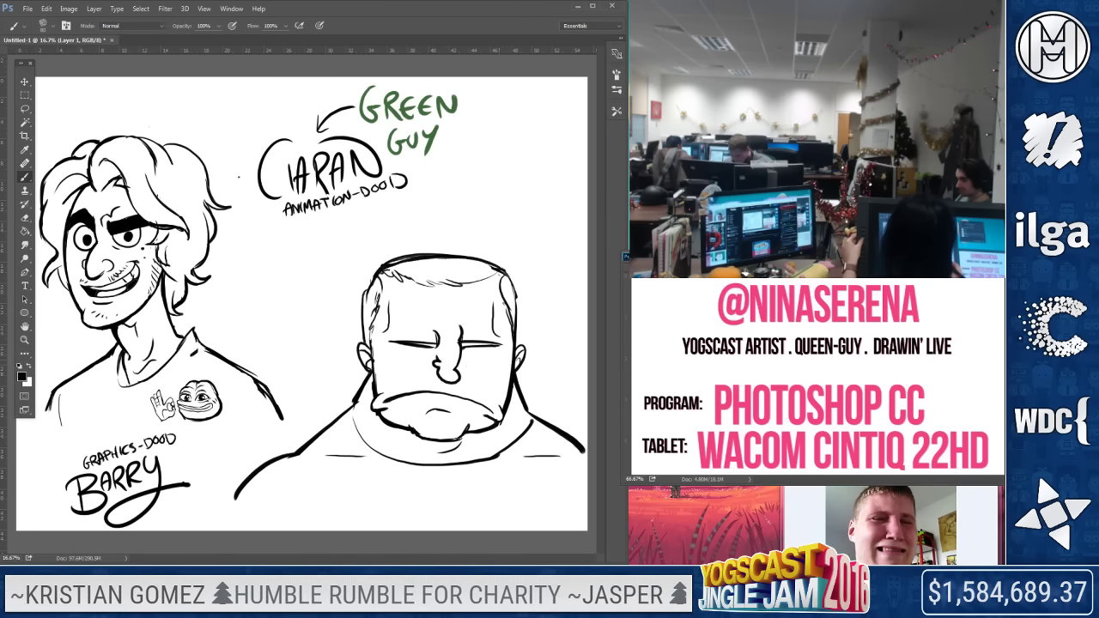
Try small round, wide-set eyes near the sides of the square face, and undo them
left_click_drag(508, 354, 500, 362)
left_click_drag(397, 349, 383, 360)
left_click_drag(387, 355, 389, 360)
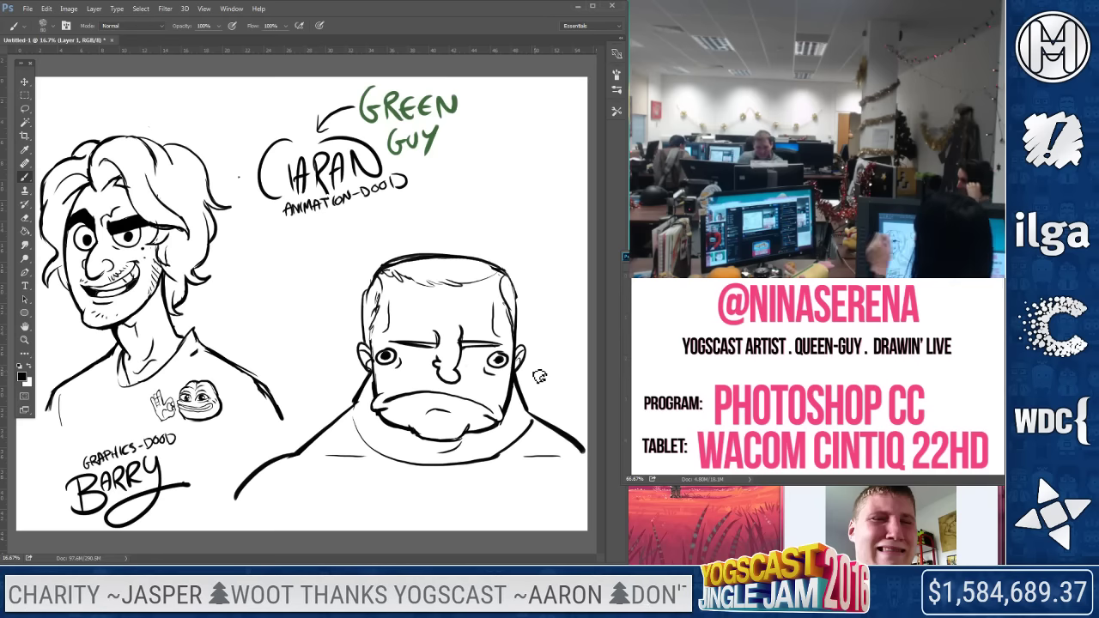
key("ctrl+alt+z")
key("ctrl+alt+z")
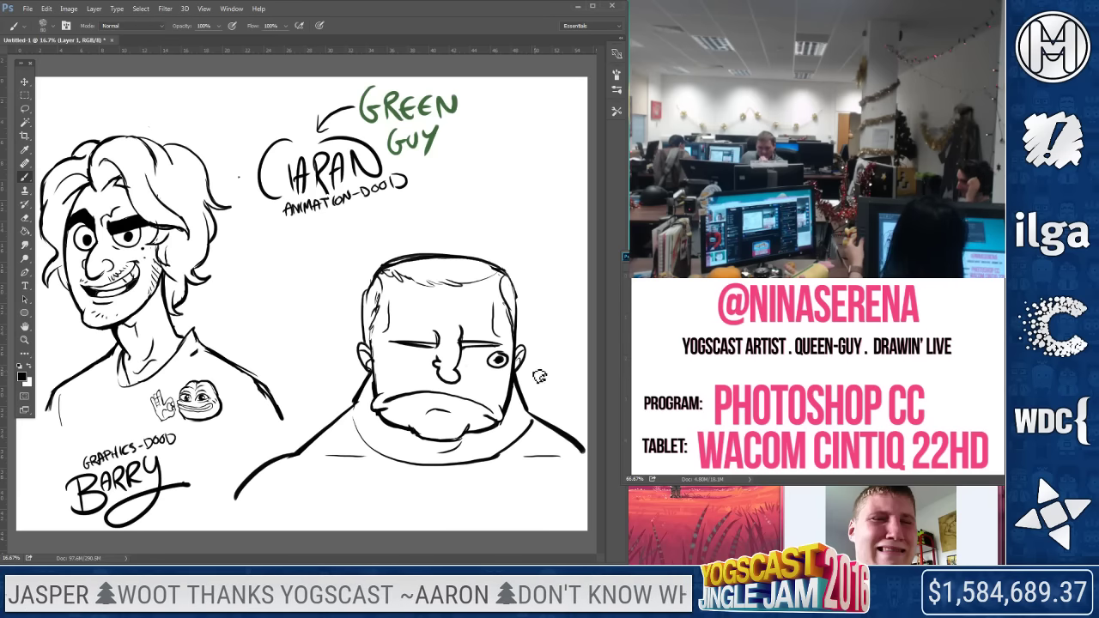
key("ctrl+alt+z")
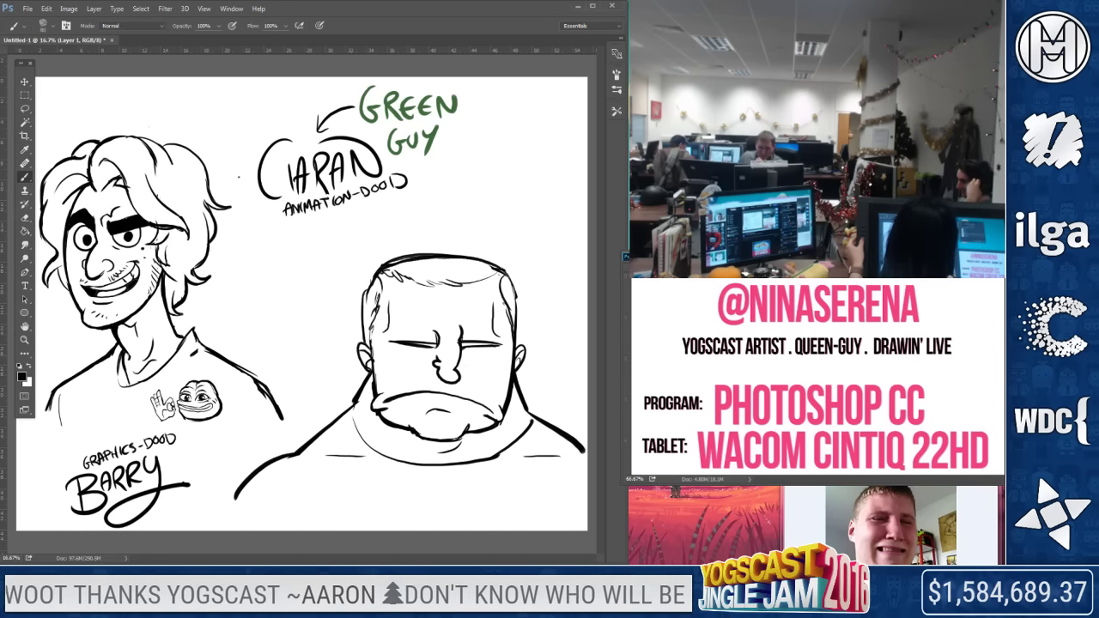
Draw heavy-lidded eyes with large black pupils and bags beneath them, and try a small stroke near the corner of the mouth
mouse_move(400, 346)
left_mouse_down()
mouse_move(404, 363)
mouse_move(427, 348)
mouse_move(416, 356)
mouse_move(481, 358)
left_mouse_up()
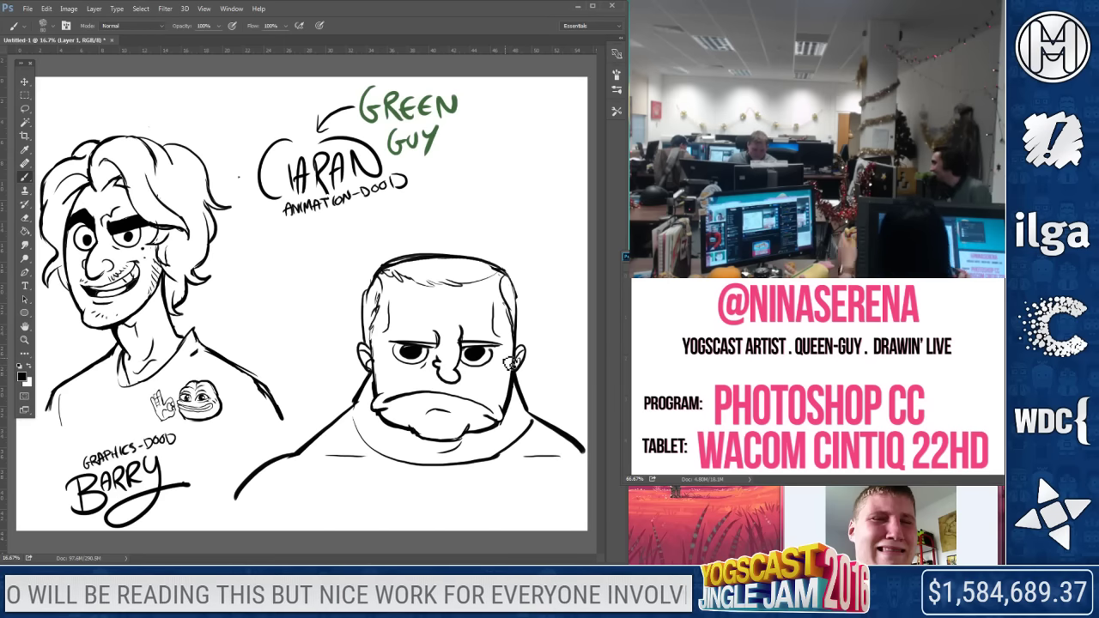
left_click(25, 217)
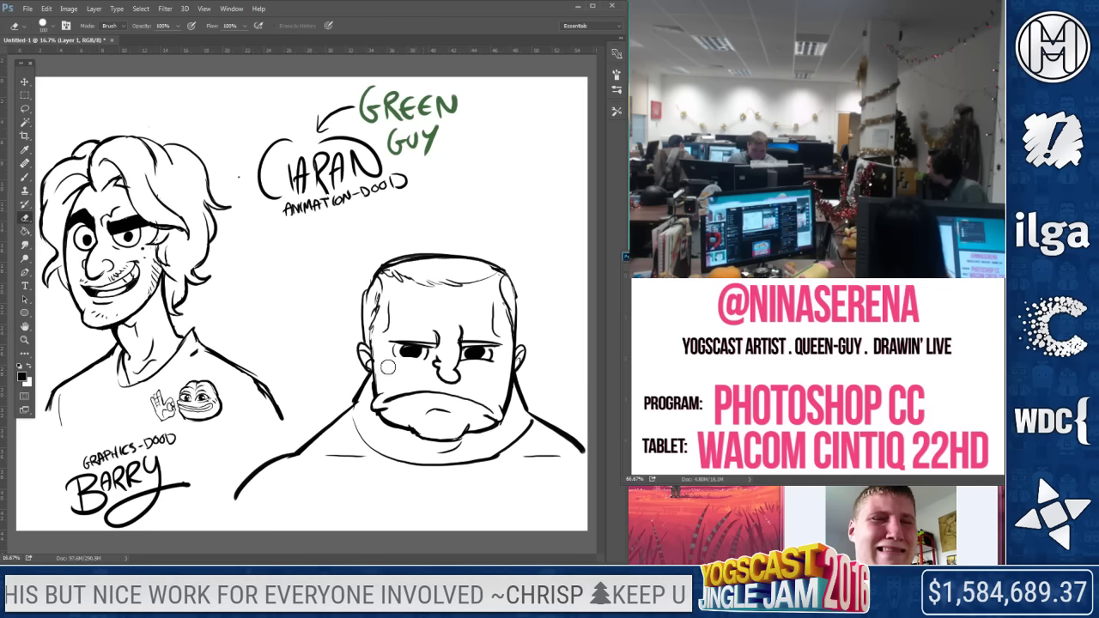
key("b")
left_click_drag(430, 358, 393, 355)
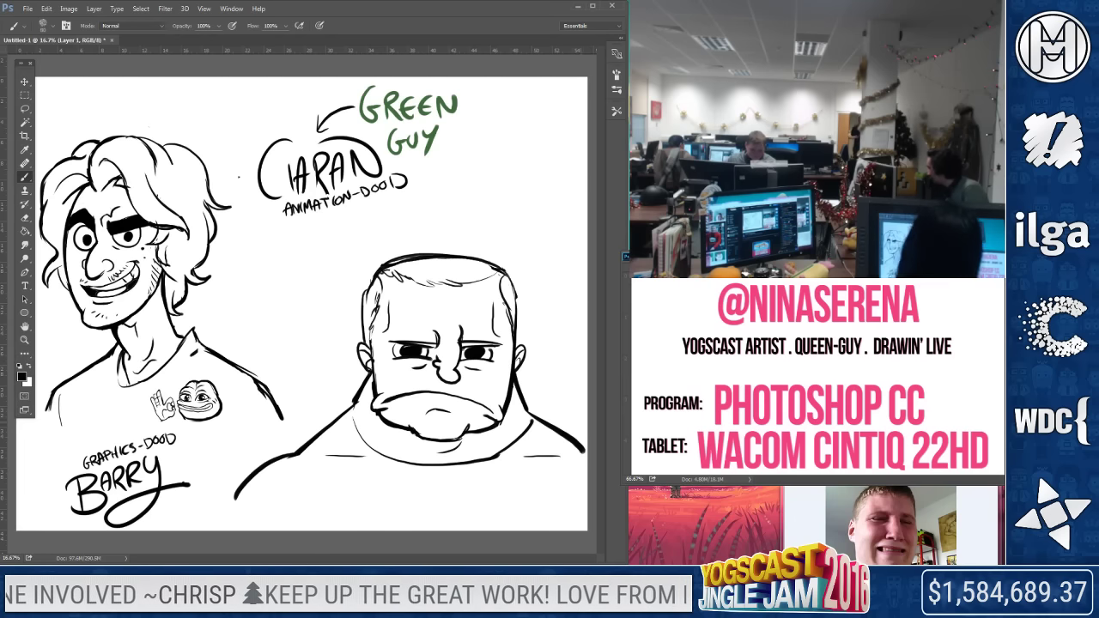
left_click_drag(482, 420, 472, 431)
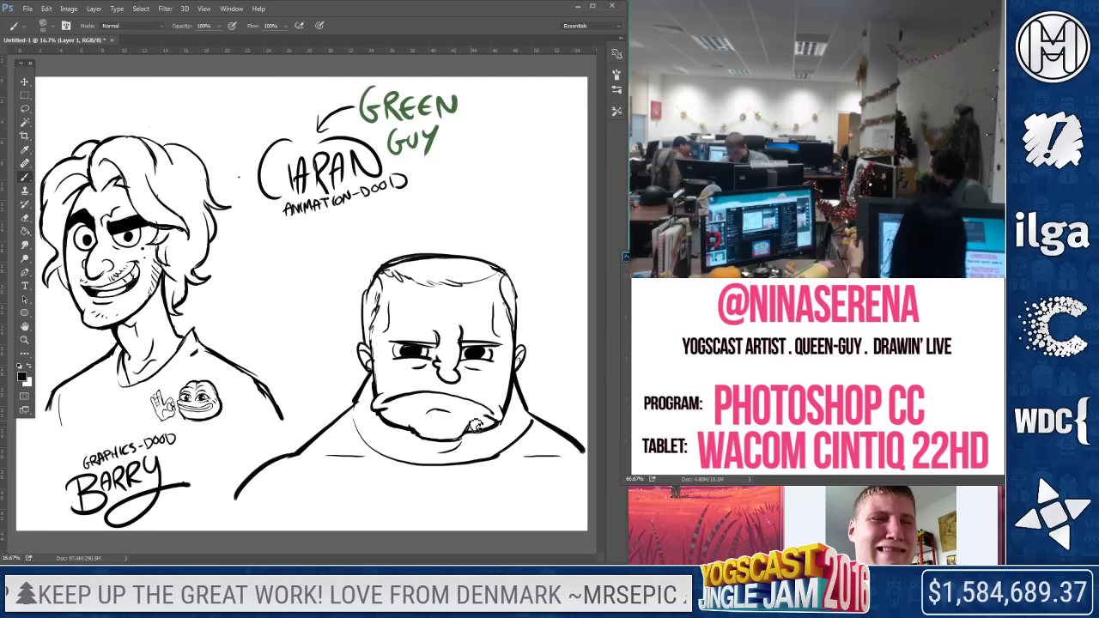
key("ctrl+z")
Erase the dark pupils, lids and eye bags from both sides of the square face
key("e")
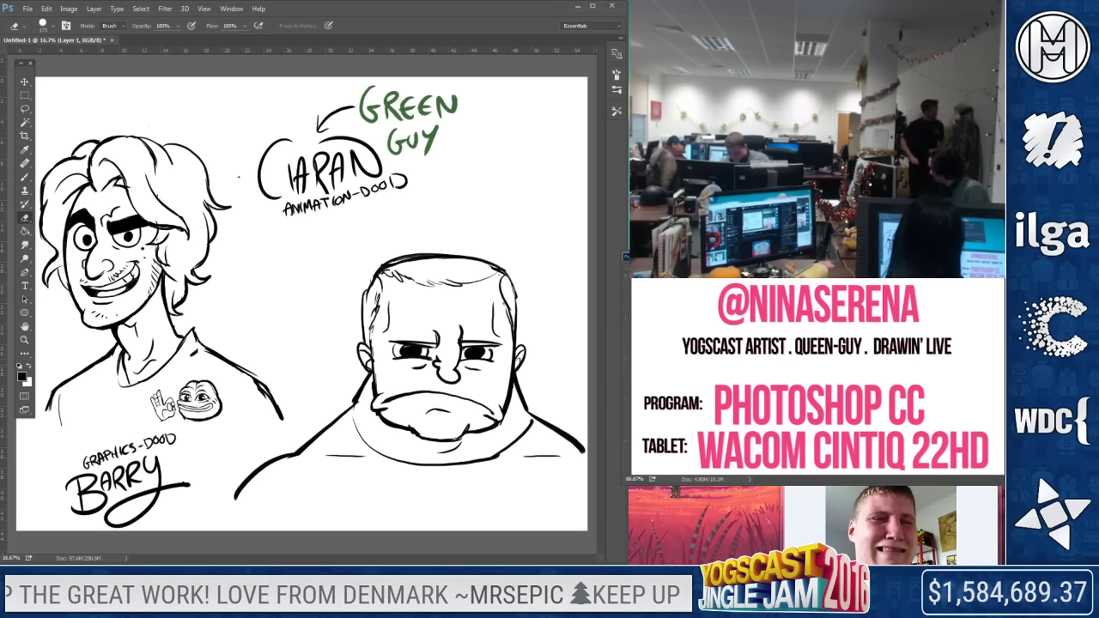
left_click_drag(387, 352, 430, 355)
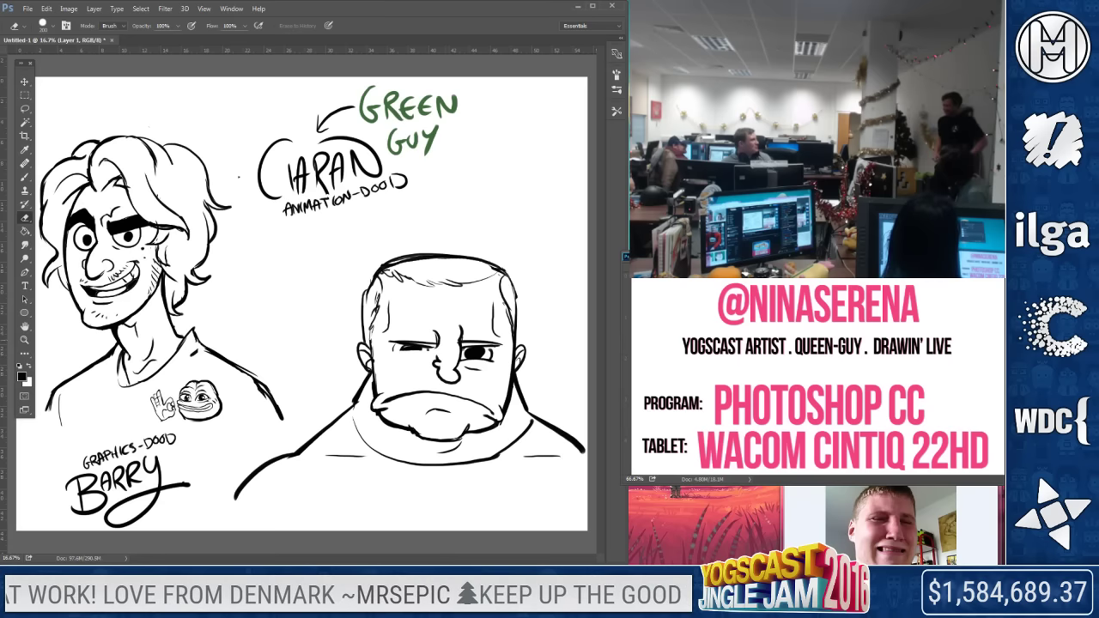
left_click_drag(464, 352, 503, 354)
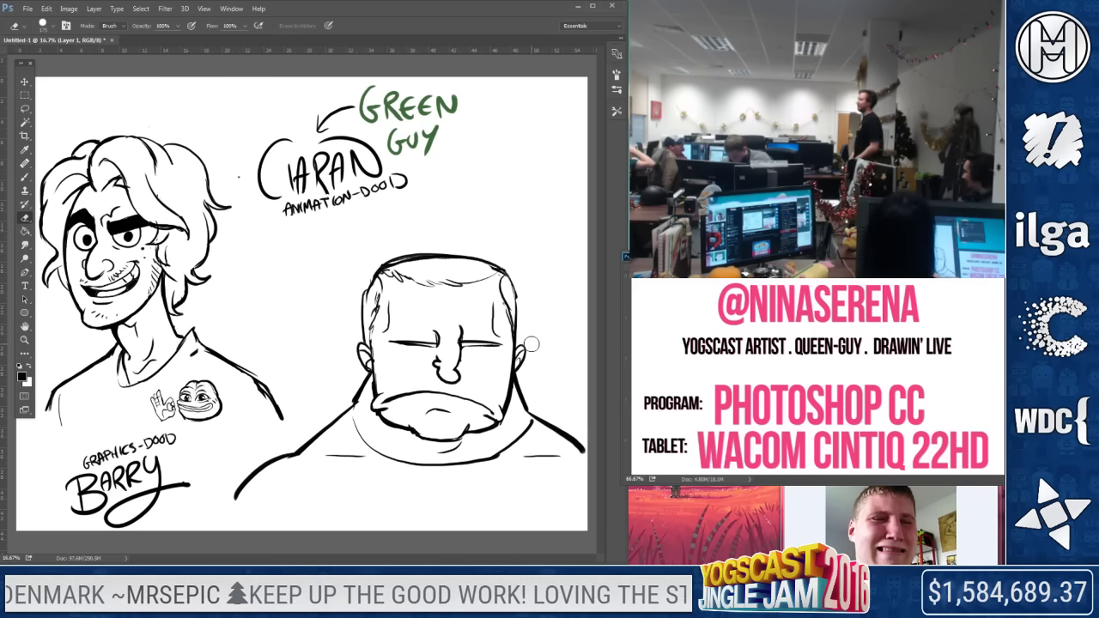
key("b")
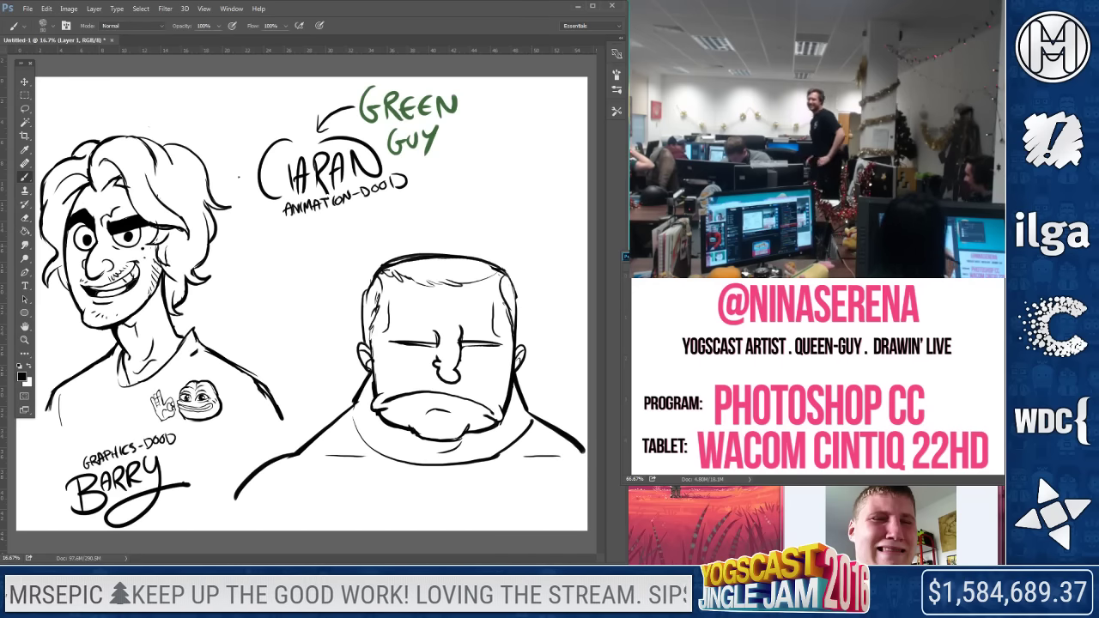
Erase the thick outline along the top of the square head and redraw the hair edge with short, ragged tufts
left_click(26, 218)
left_click_drag(388, 265, 488, 268)
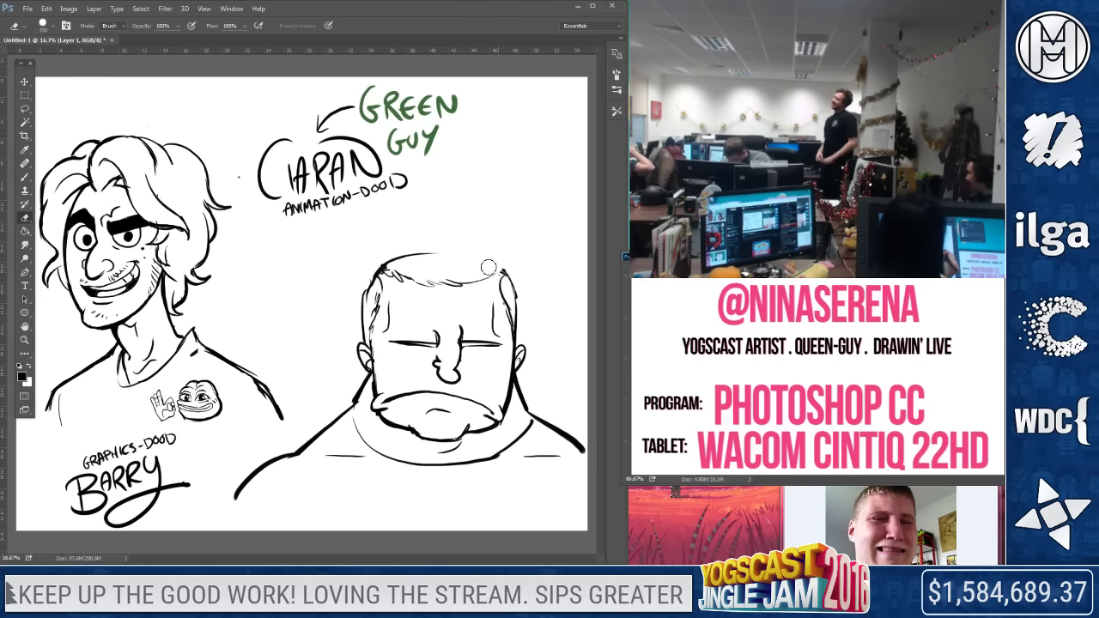
left_click(25, 175)
mouse_move(396, 268)
left_mouse_down()
mouse_move(488, 251)
mouse_move(515, 272)
mouse_move(527, 323)
left_mouse_up()
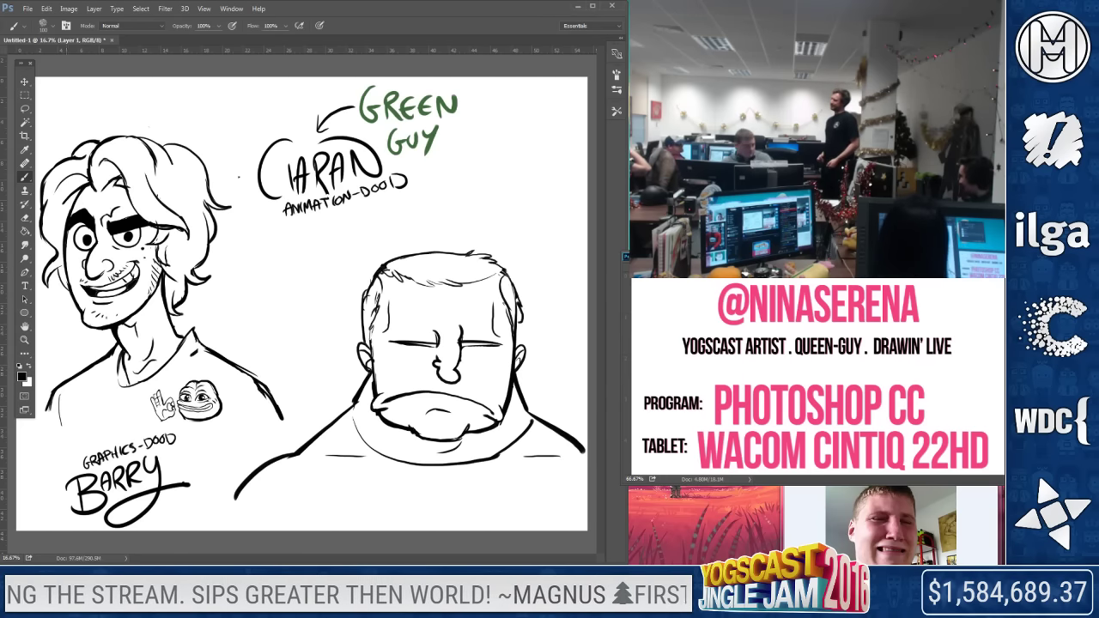
Erase the long left shoulder curve and redraw it thicker and steeper, and thicken the neck line on the right side
left_click(25, 217)
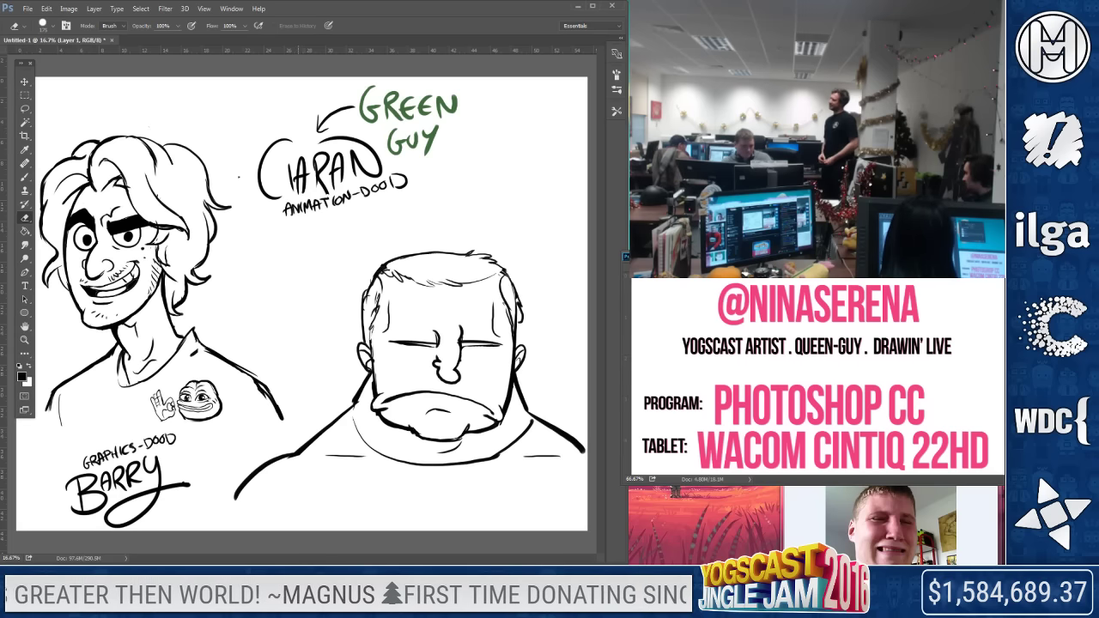
left_click_drag(299, 451, 237, 496)
key("b")
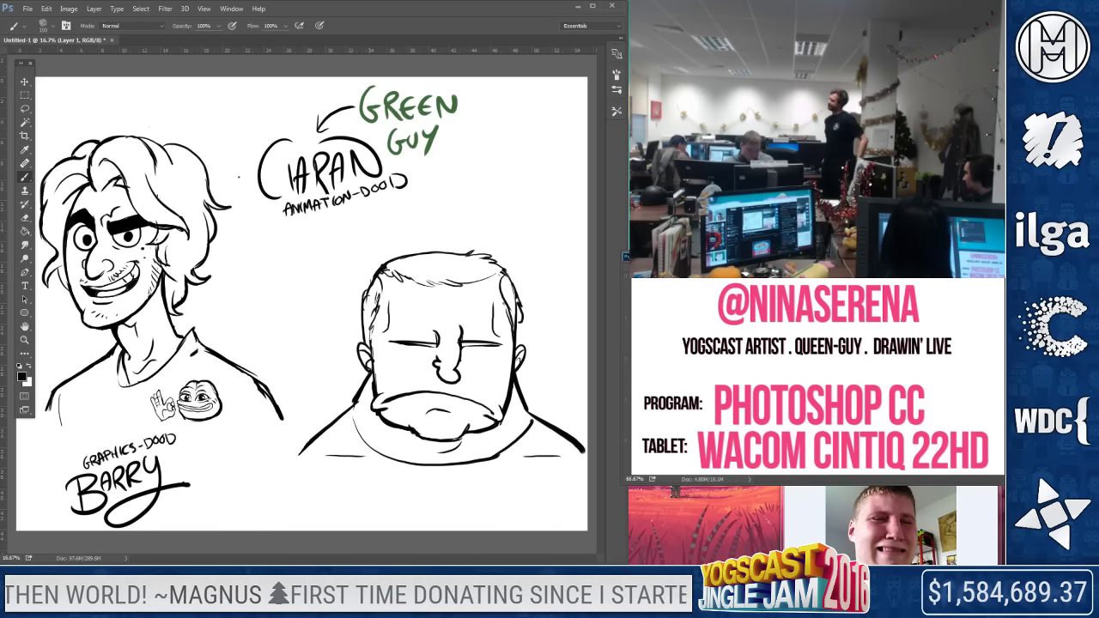
left_click_drag(354, 400, 275, 502)
left_click_drag(520, 381, 527, 403)
Draw an open hooded jacket with a smaller brush, adding front edges down the chest and rounded hood curves on both sides of the neck
key("[")
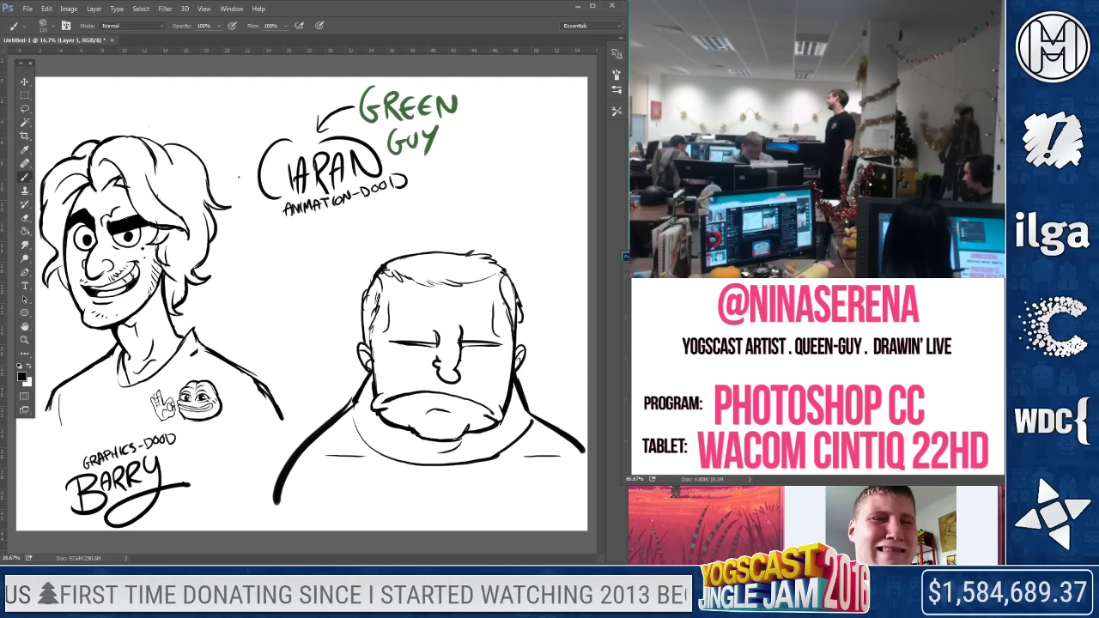
left_click_drag(356, 403, 419, 530)
key("ctrl+z")
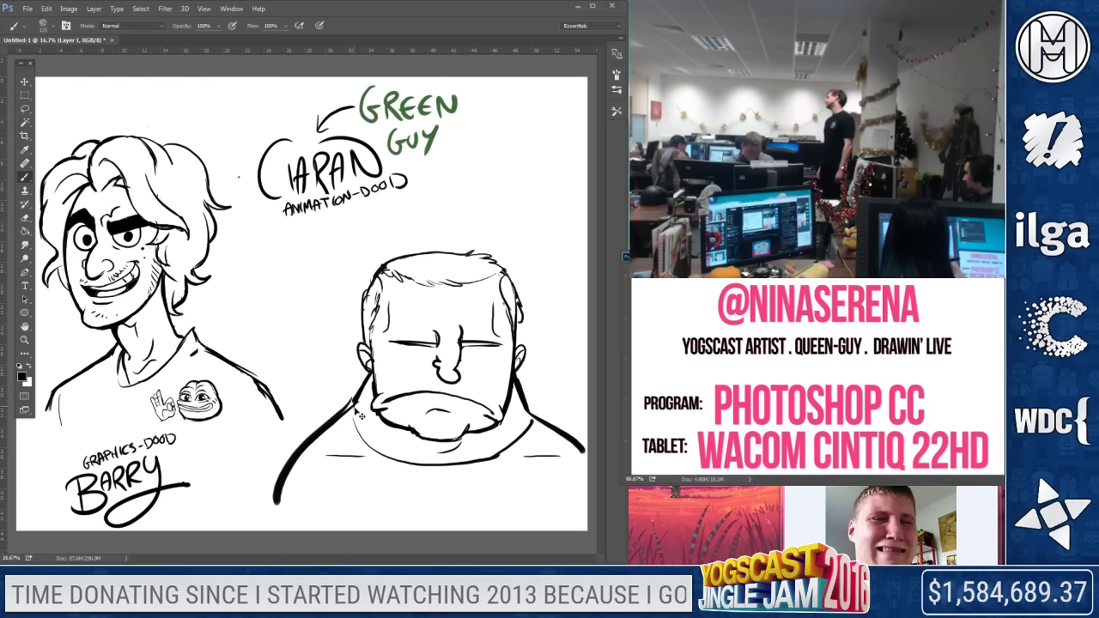
left_click_drag(354, 402, 424, 530)
mouse_move(391, 488)
left_mouse_down()
mouse_move(308, 416)
mouse_move(367, 364)
left_mouse_up()
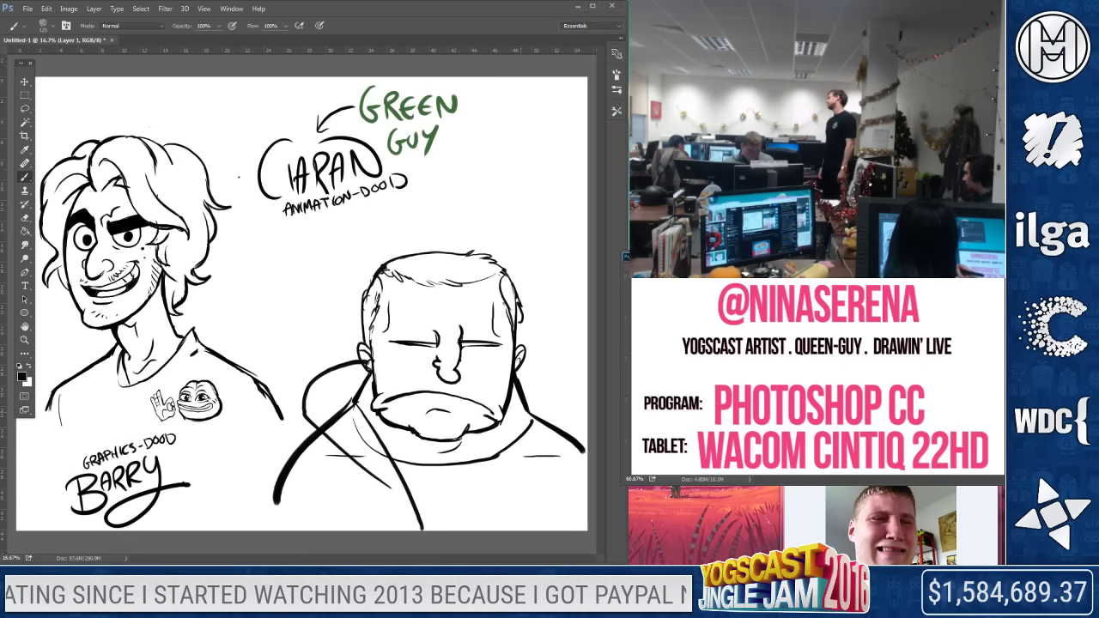
left_click_drag(529, 411, 514, 530)
mouse_move(521, 374)
left_mouse_down()
mouse_move(557, 479)
mouse_move(543, 500)
left_mouse_up()
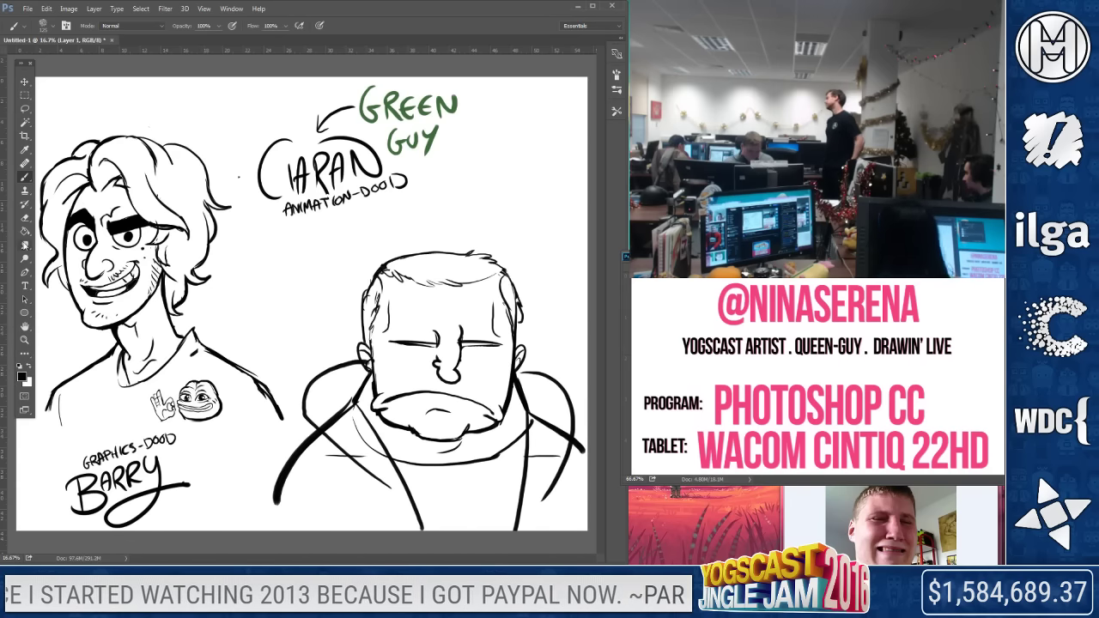
Erase the shoulder and neckline strokes that cross the hood, and add fold lines to the hood and jacket front
key("e")
mouse_move(307, 409)
left_mouse_down()
mouse_move(329, 422)
mouse_move(349, 415)
mouse_move(386, 481)
left_mouse_up()
left_click_drag(529, 414, 541, 421)
key("b")
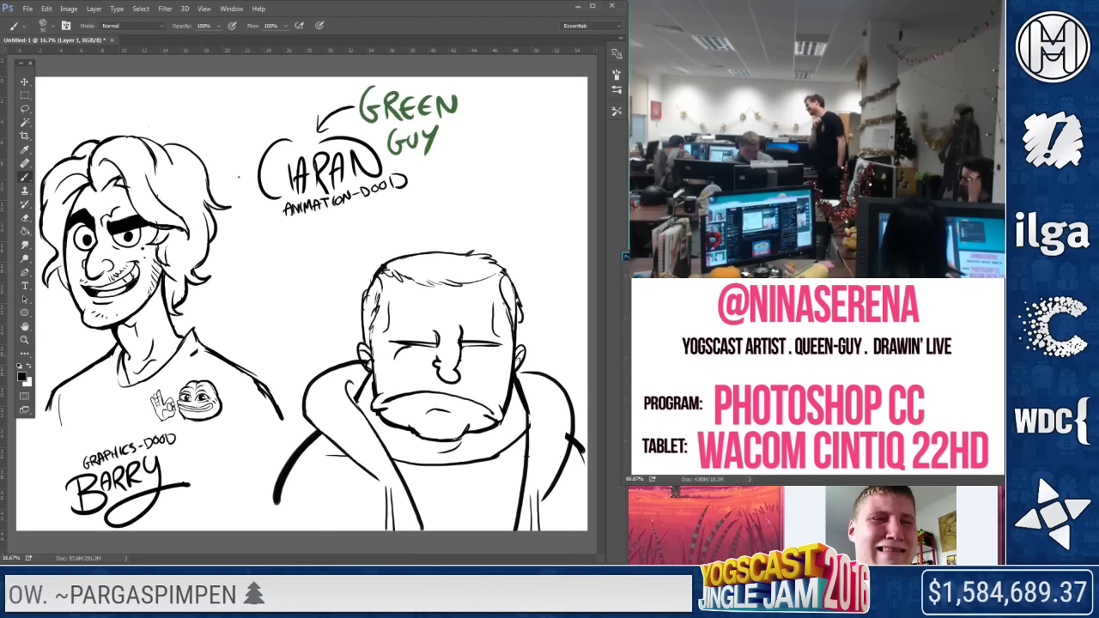
key("ctrl+z")
mouse_move(407, 347)
left_mouse_down()
mouse_move(391, 359)
mouse_move(425, 367)
mouse_move(407, 367)
mouse_move(428, 352)
mouse_move(416, 364)
left_mouse_up()
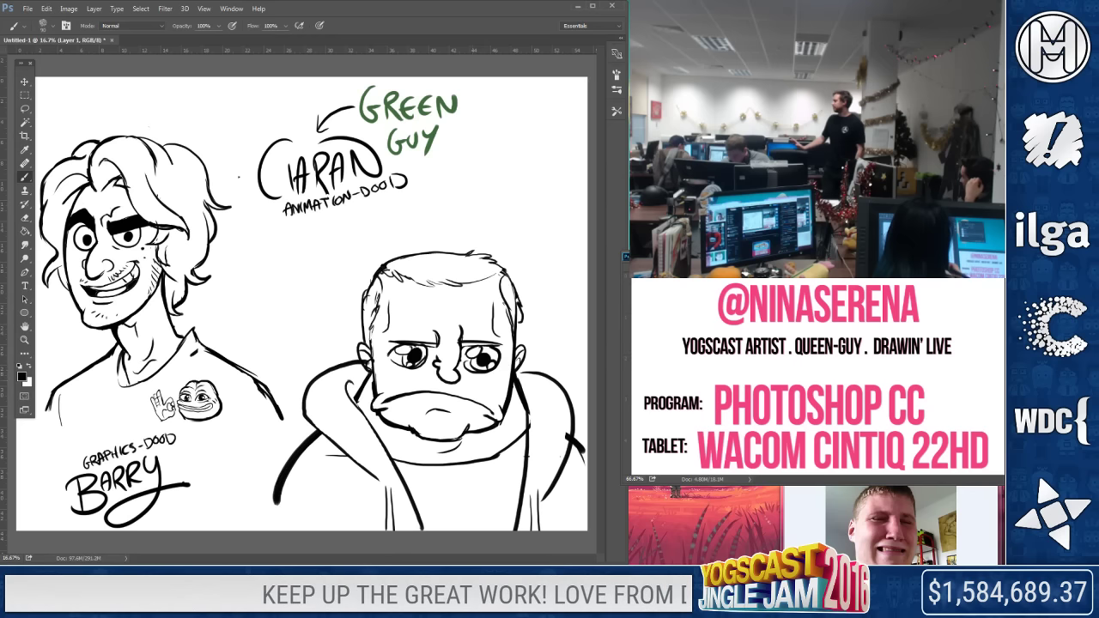
key("e")
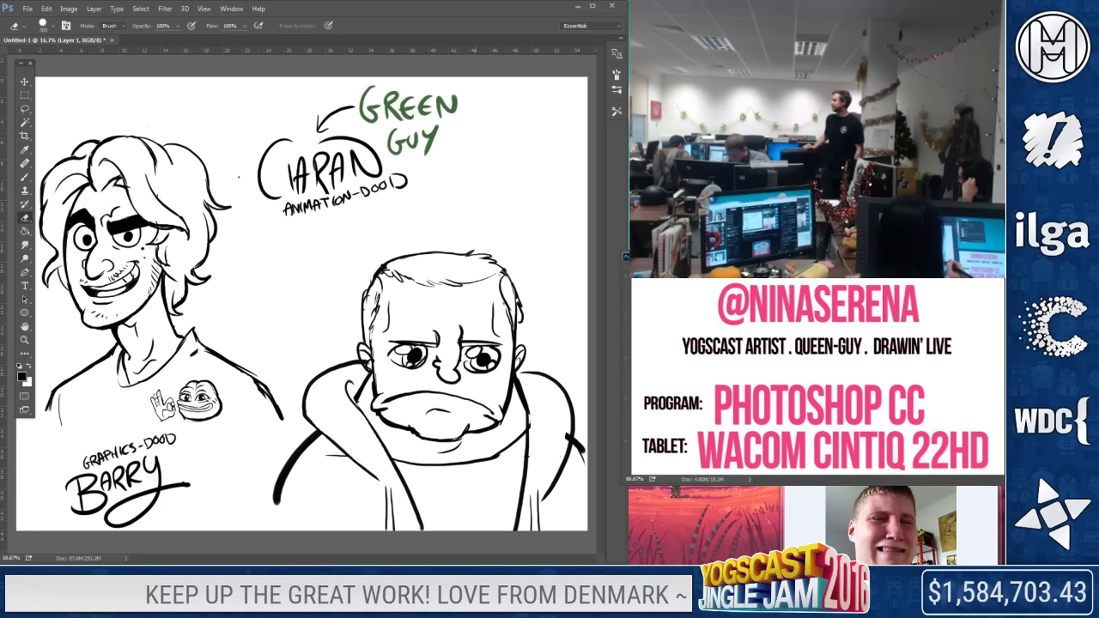
left_click_drag(492, 361, 474, 364)
key("]")
left_click(481, 364)
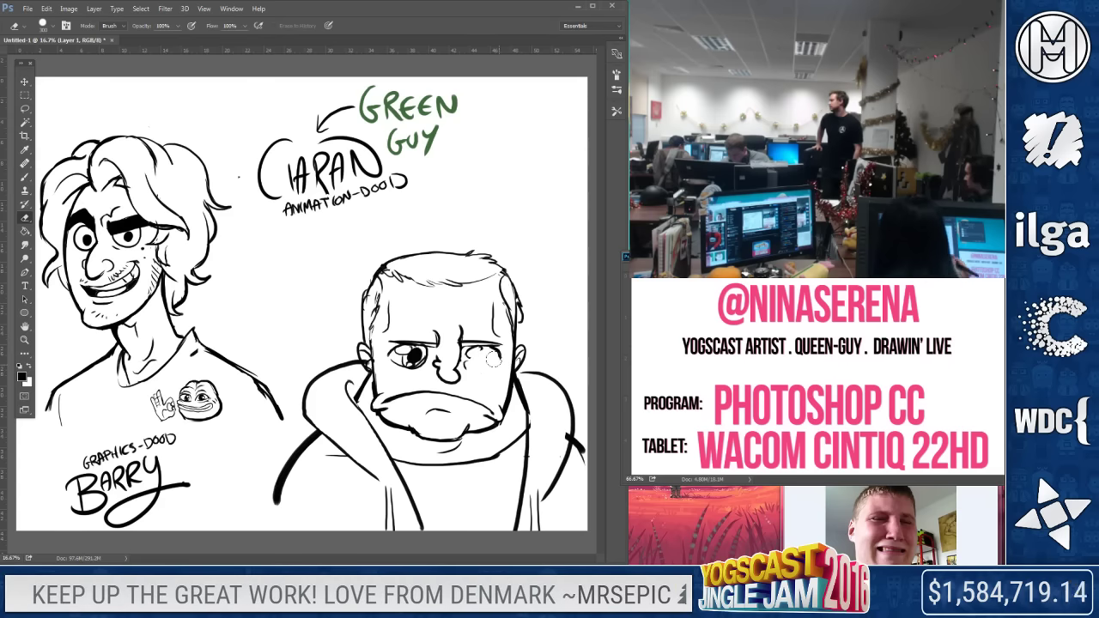
left_click_drag(463, 368, 503, 355)
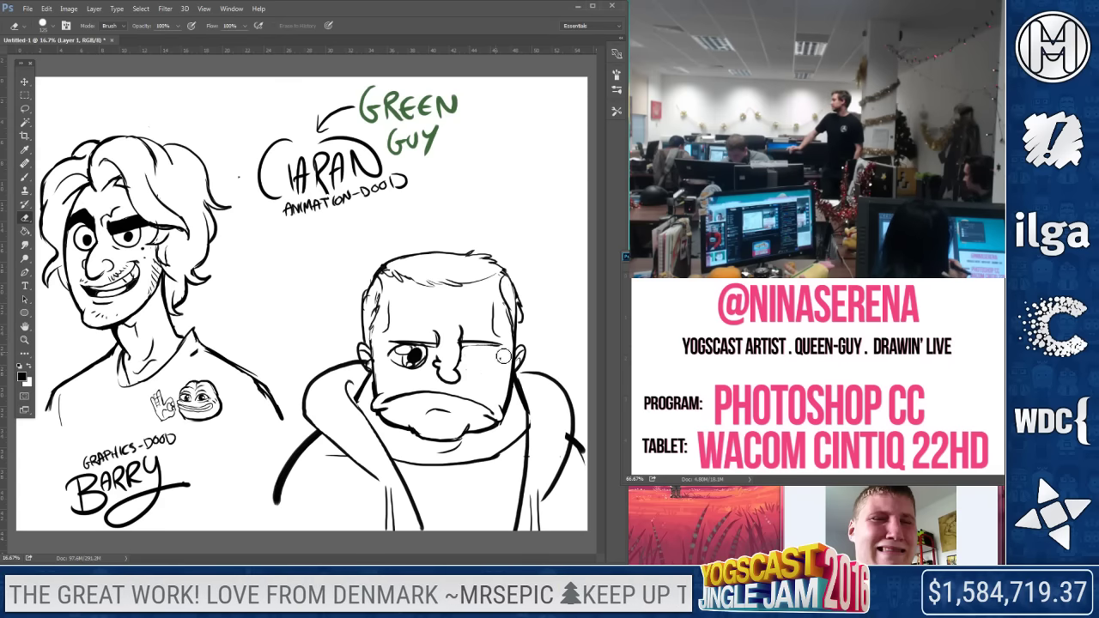
left_click_drag(426, 359, 407, 355)
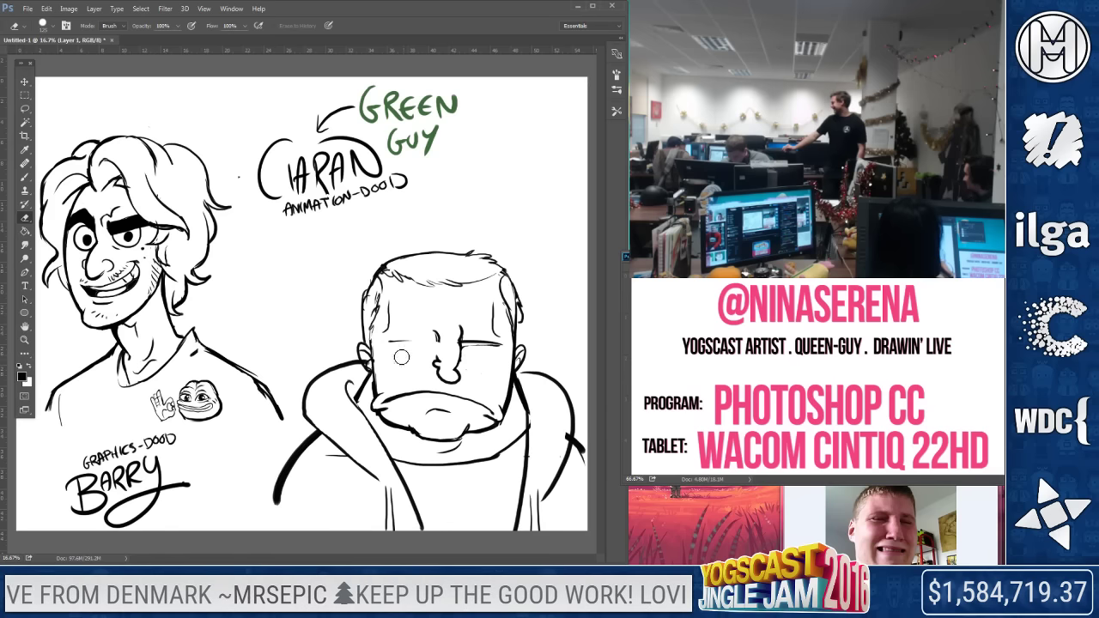
Redraw the erased left brow as a thick, flat line reaching toward the nose bridge
key("b")
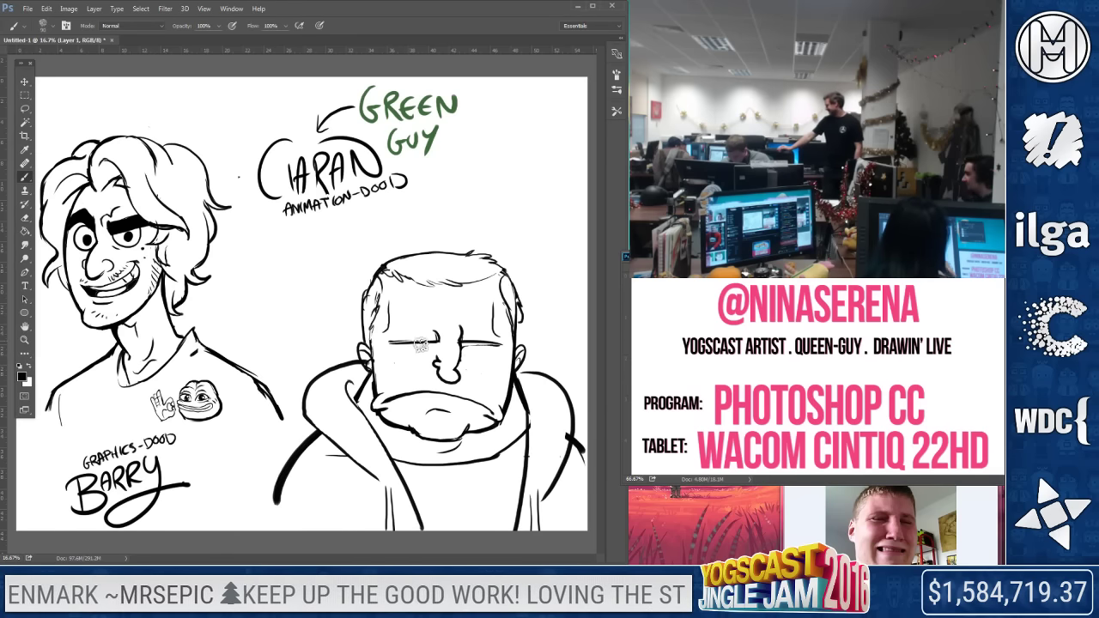
left_click_drag(394, 343, 446, 342)
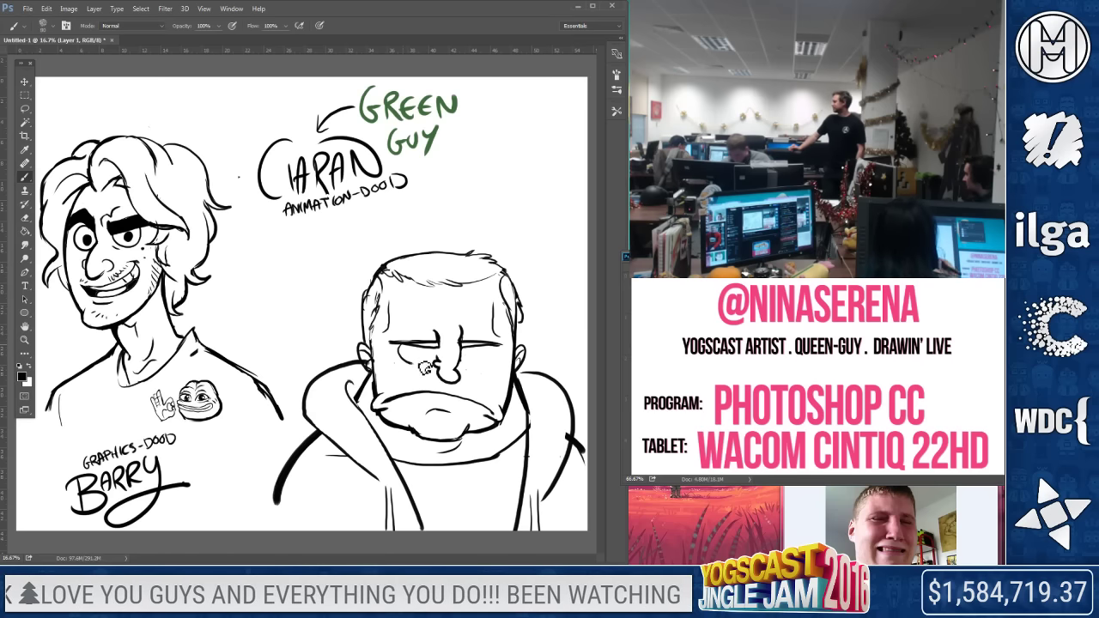
key("ctrl+z")
left_click_drag(414, 348, 470, 352)
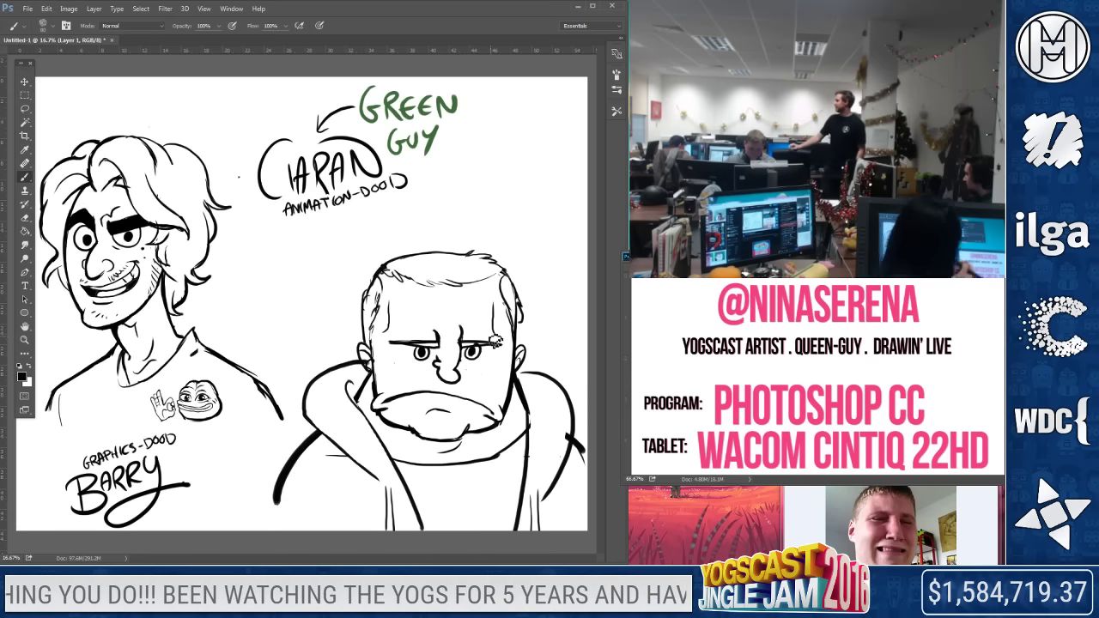
key("ctrl+alt+z")
key("ctrl+alt+z")
key("ctrl+alt+z")
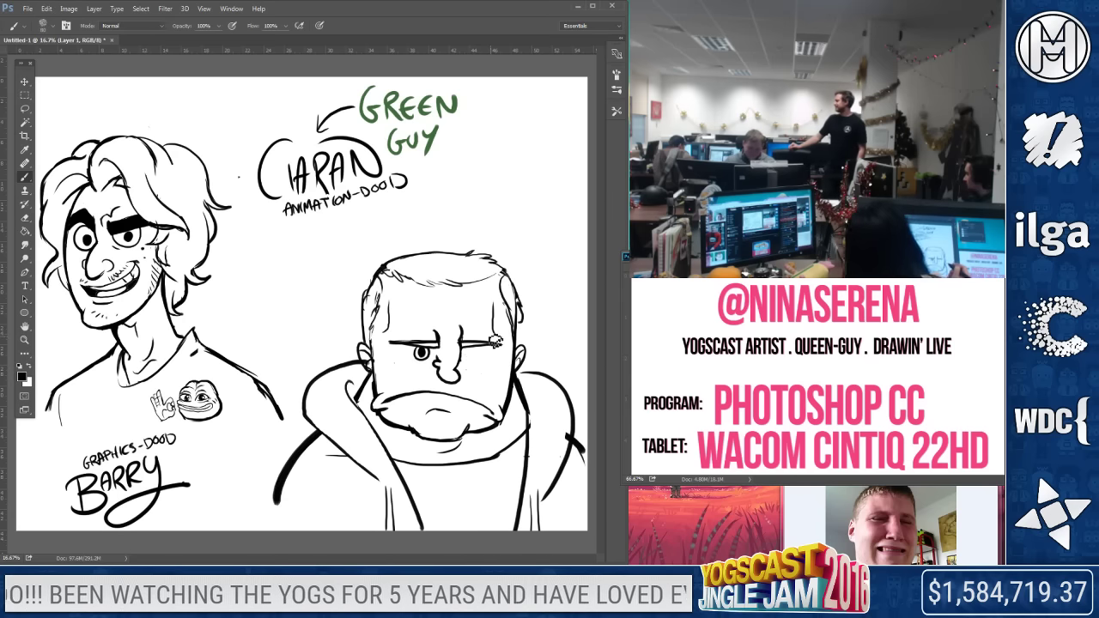
key("ctrl+alt+z")
Trim the outer end of the left brow and draw narrow, half-lidded eyes with dark pupils beneath both flat brows
key("e")
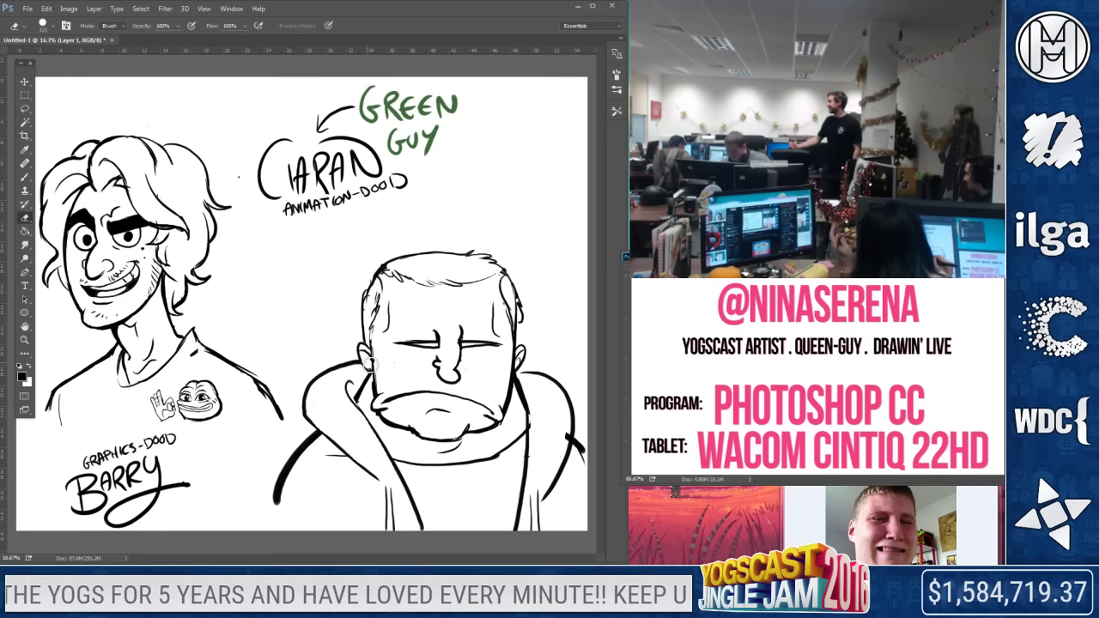
key("b")
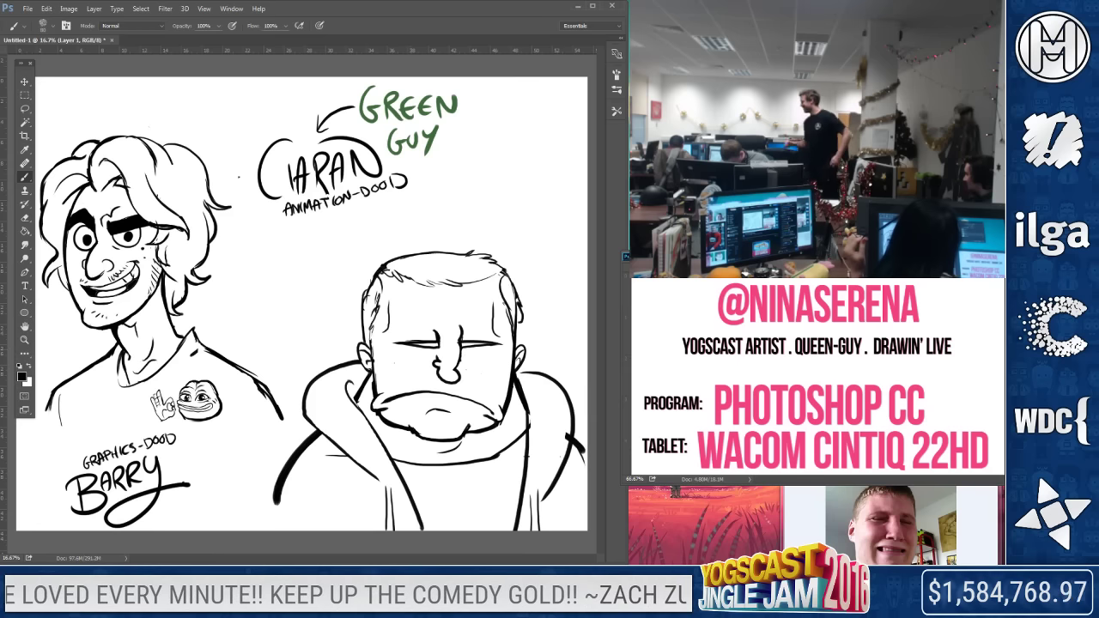
left_click_drag(395, 350, 420, 353)
key("ctrl+z")
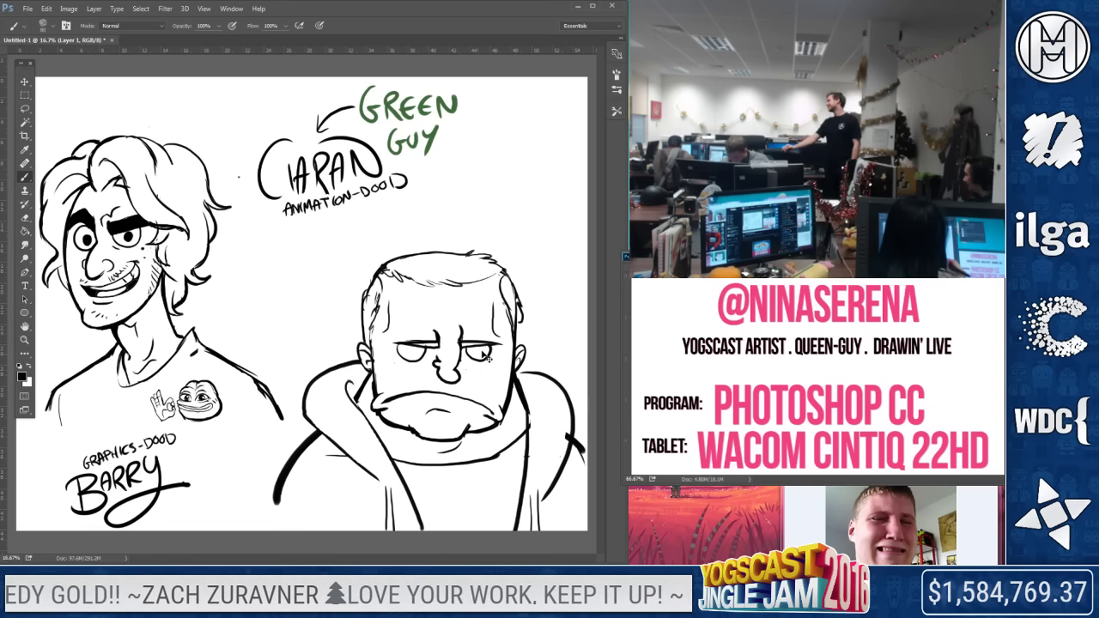
left_click_drag(463, 346, 494, 348)
key("ctrl+z")
mouse_move(412, 347)
left_mouse_down()
mouse_move(456, 335)
mouse_move(488, 356)
left_mouse_up()
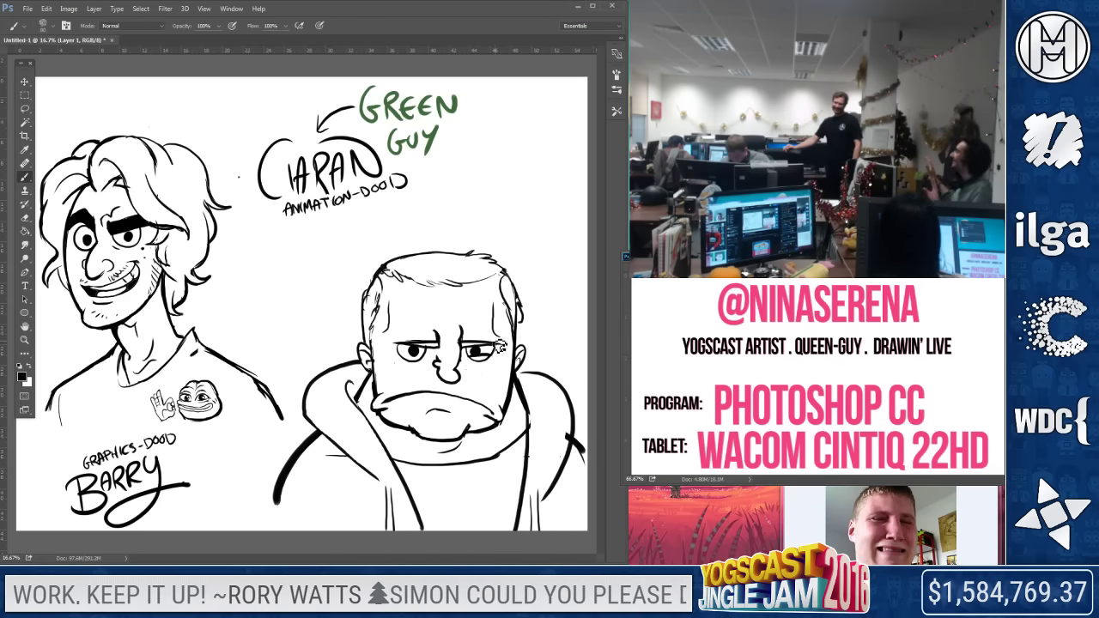
Erase and redraw the right eye's pupil beneath the brow, and add a short crease under that eye
key("e")
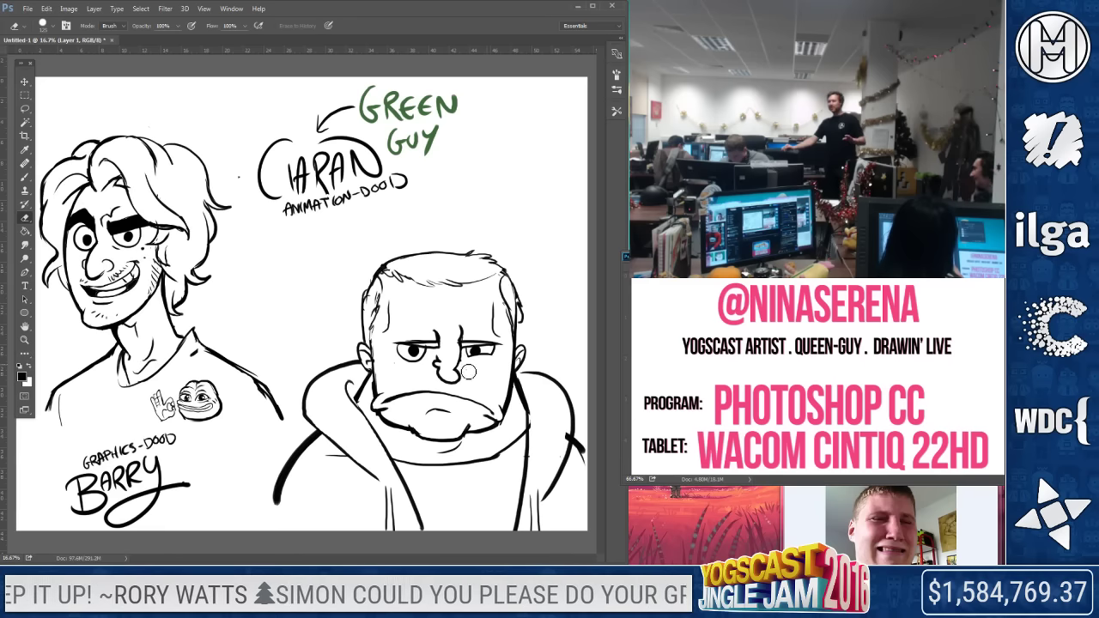
key("b")
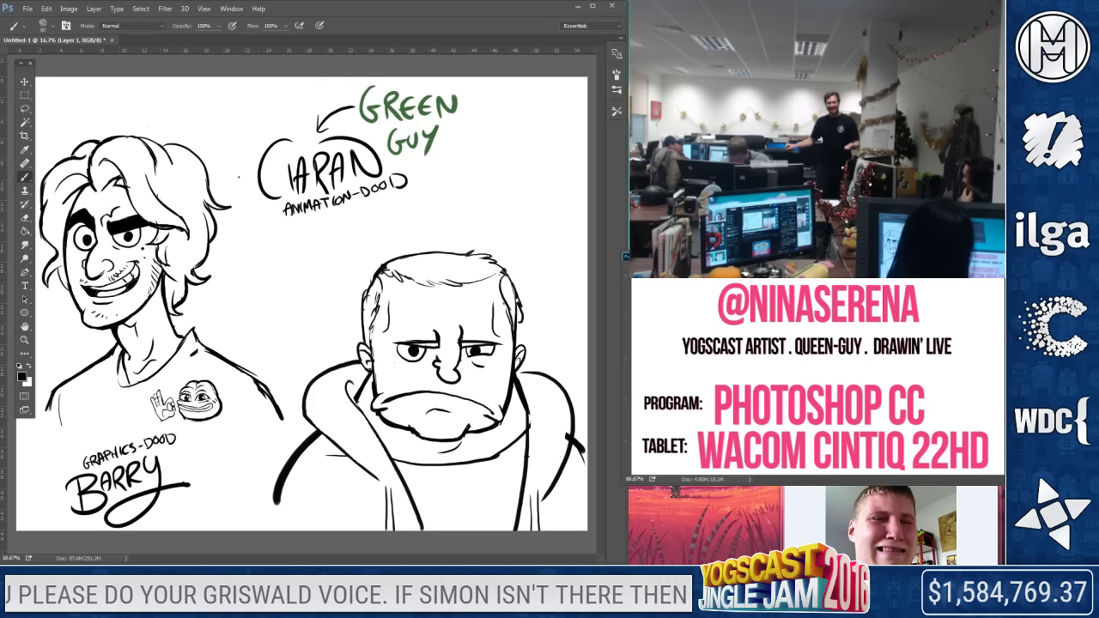
key("e")
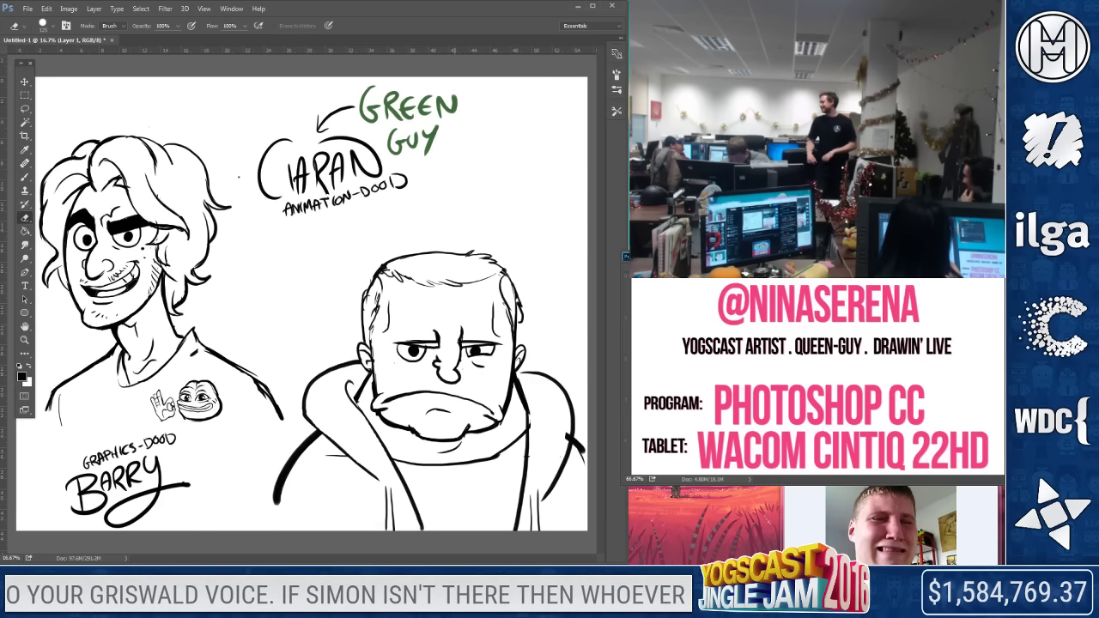
left_click_drag(467, 350, 484, 356)
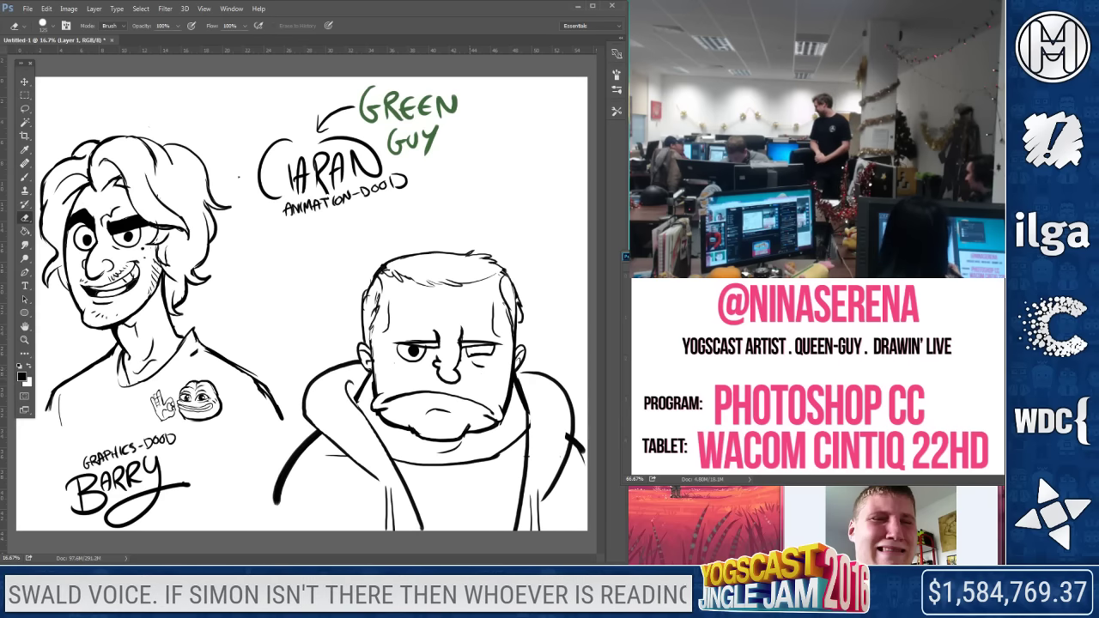
left_click(25, 177)
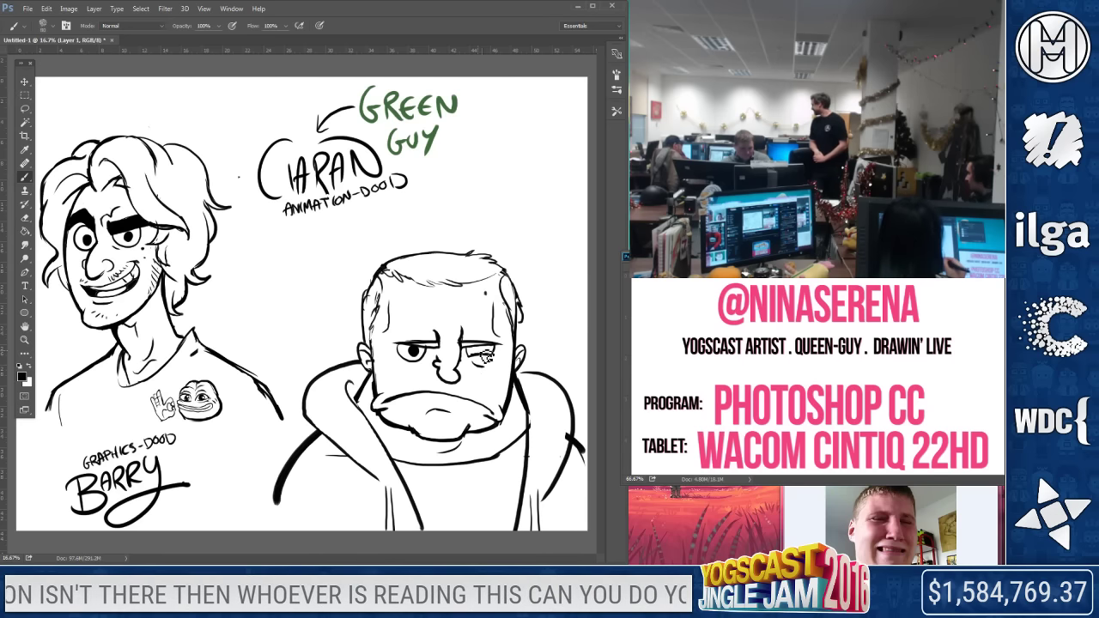
key("ctrl+z")
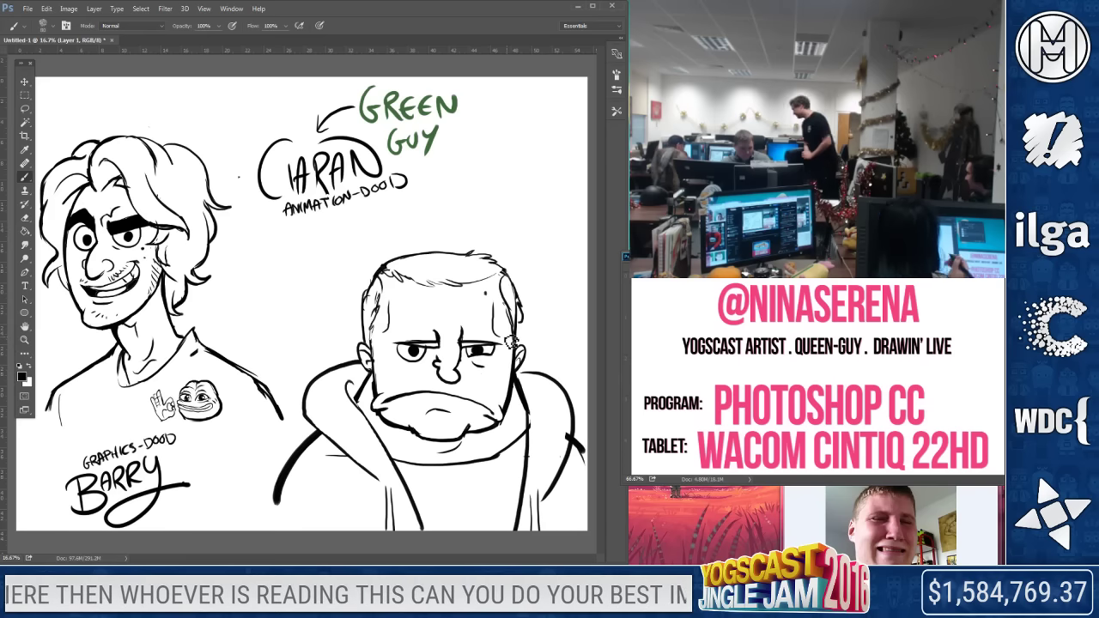
Refine the frown around the brows, redrawing the crease that rises from the inner end of the right brow
left_click(24, 218)
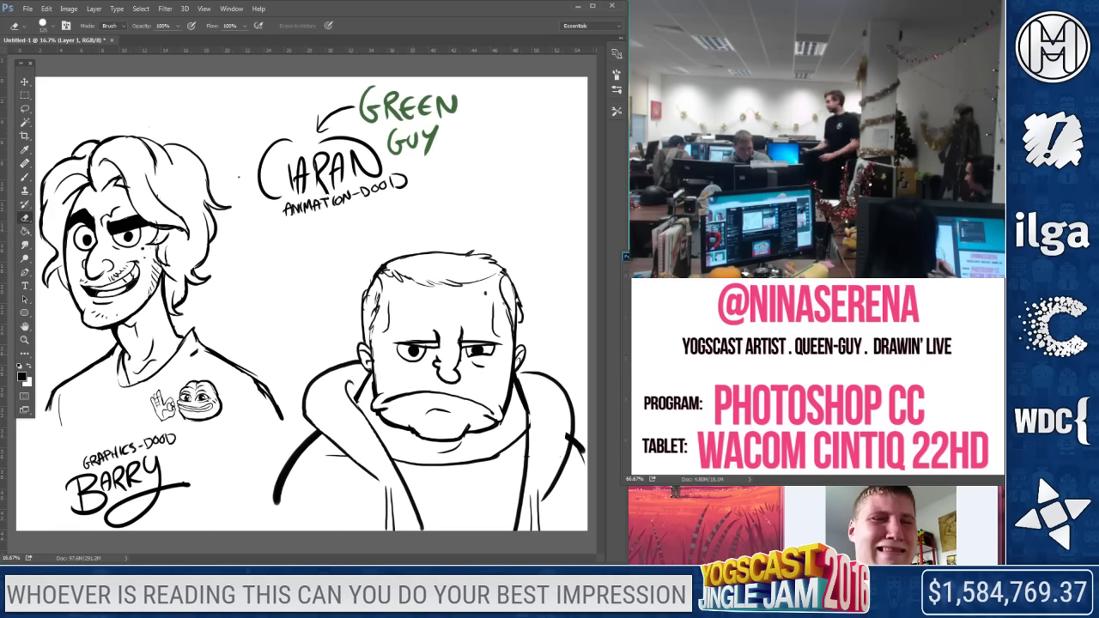
key("b")
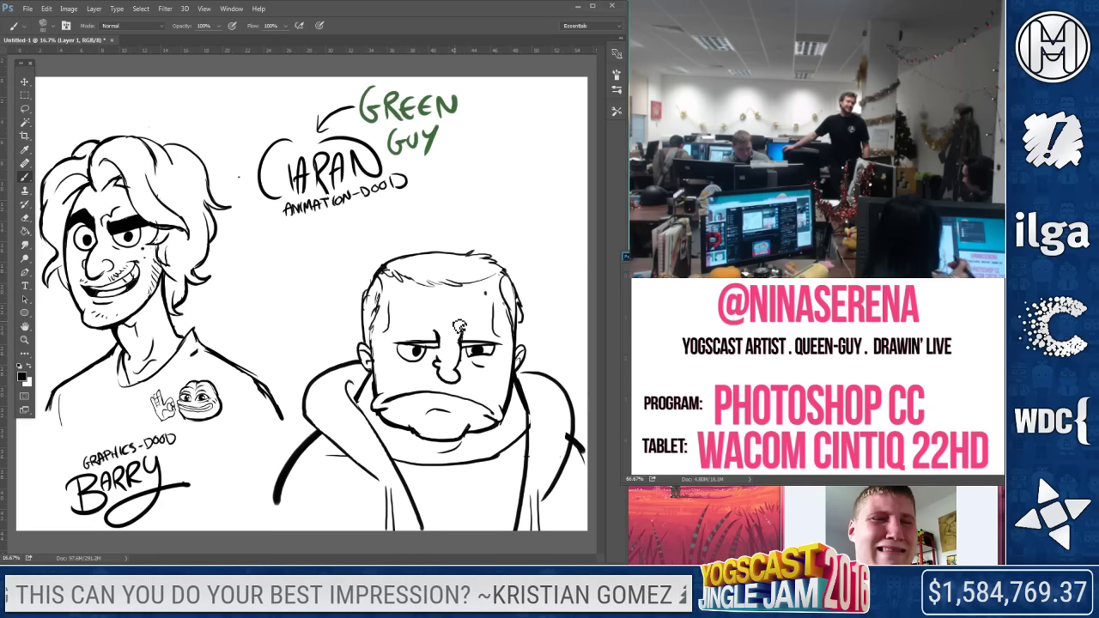
key("e")
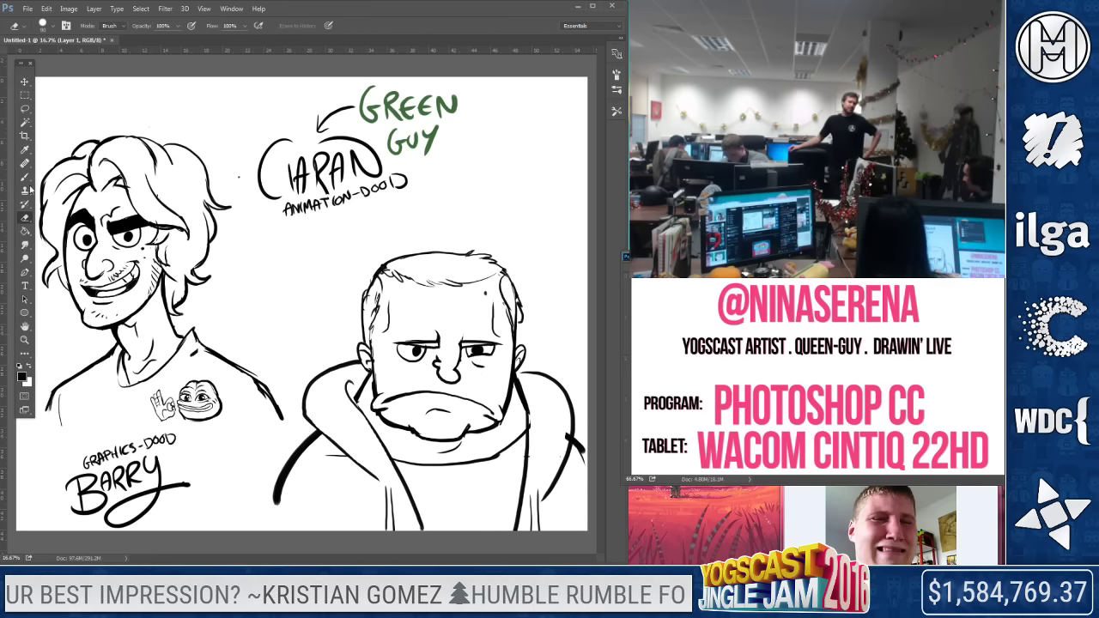
key("b")
left_click_drag(465, 341, 461, 322)
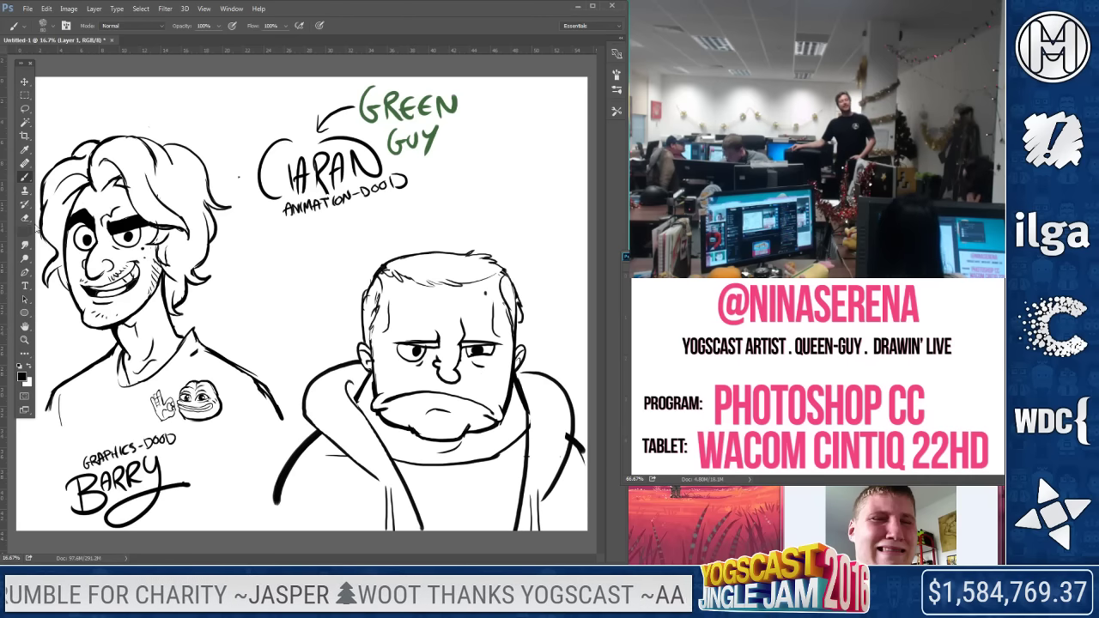
key("e")
left_click(25, 176)
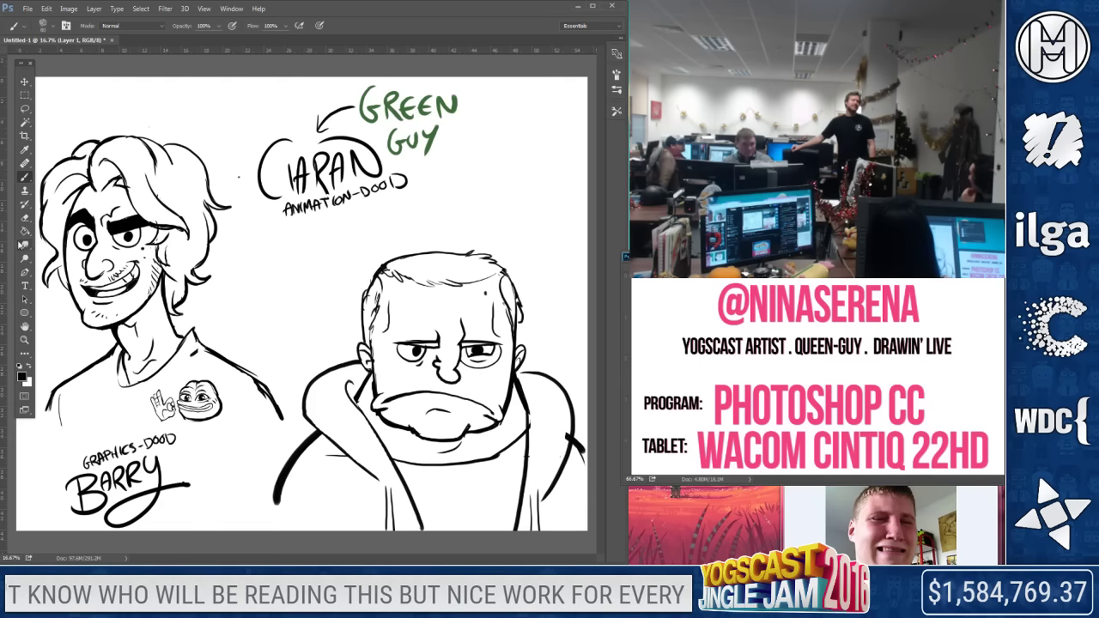
Erase the old side hair strokes and the stray forehead dot, and redraw a jagged hairline down both temples
key("e")
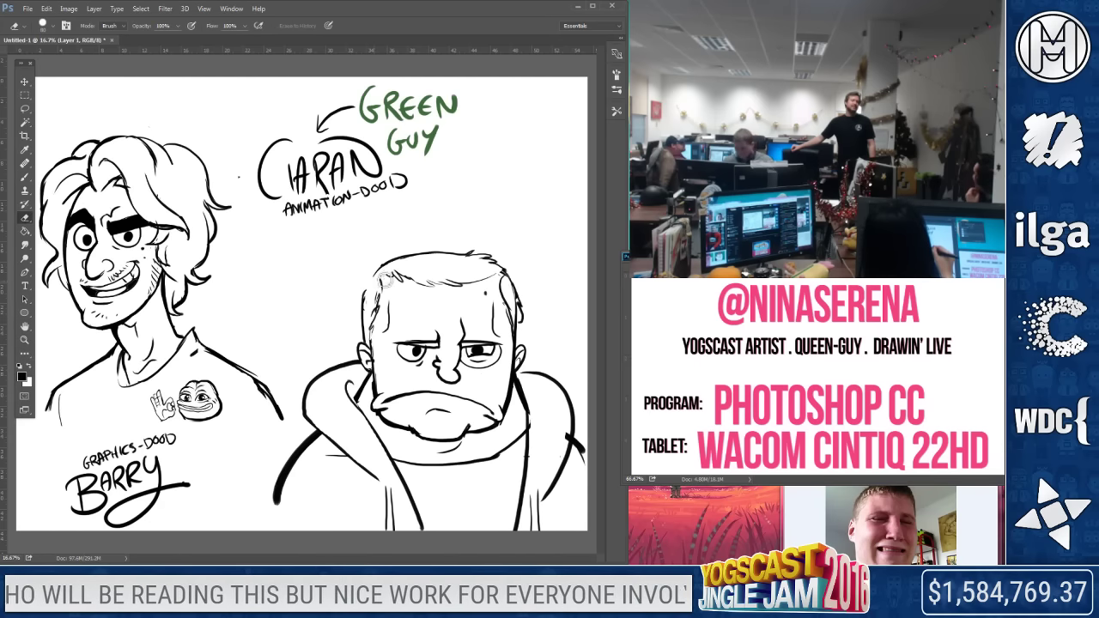
key("b")
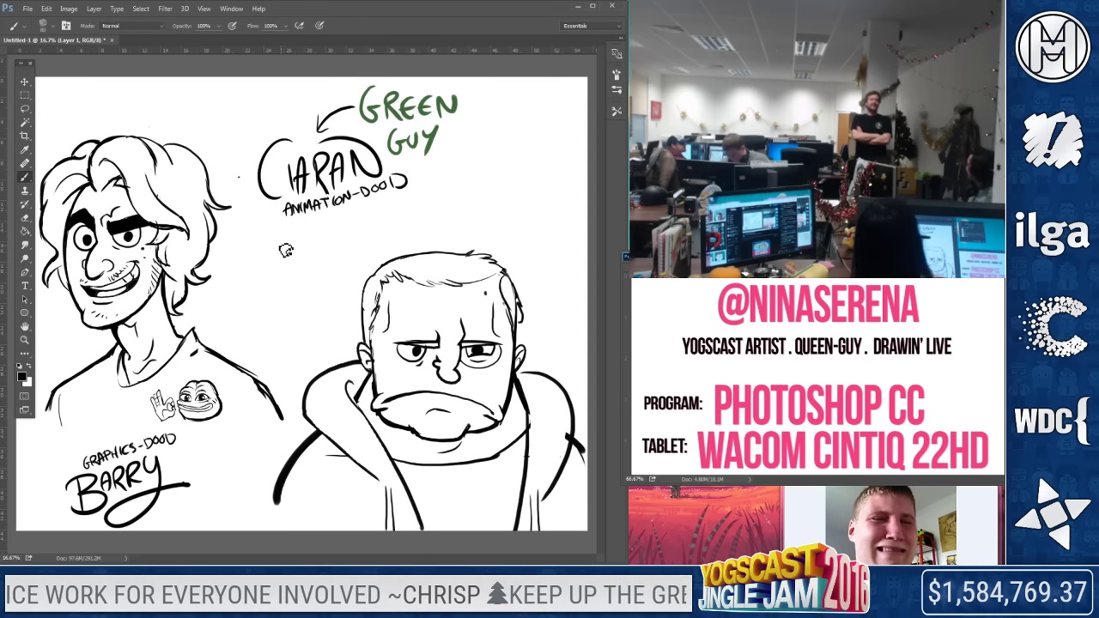
left_click(26, 218)
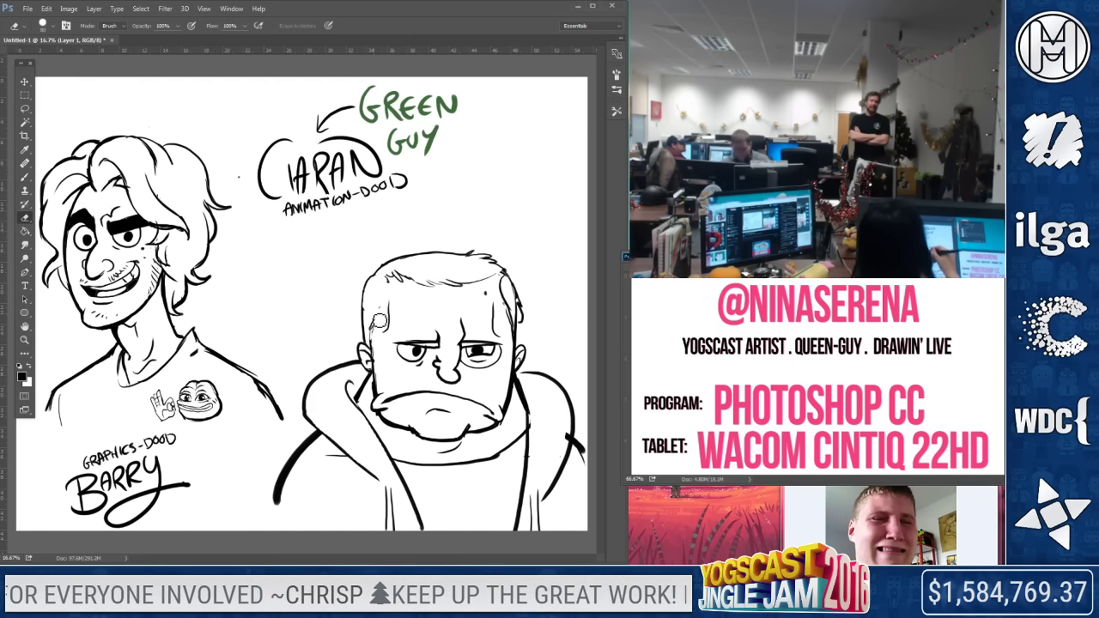
key("b")
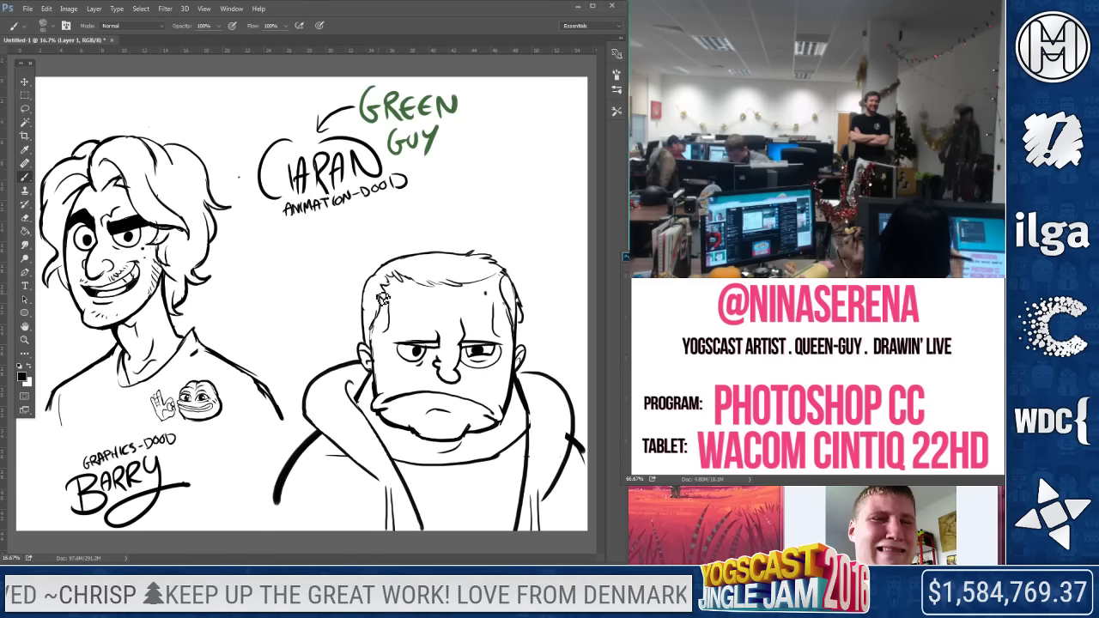
key("e")
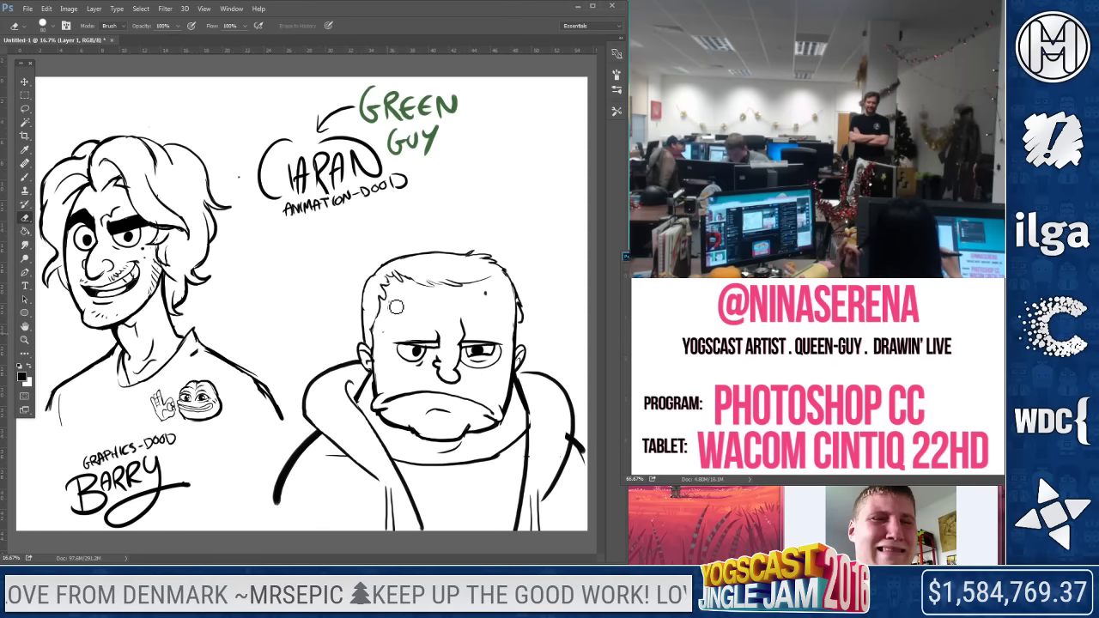
key("b")
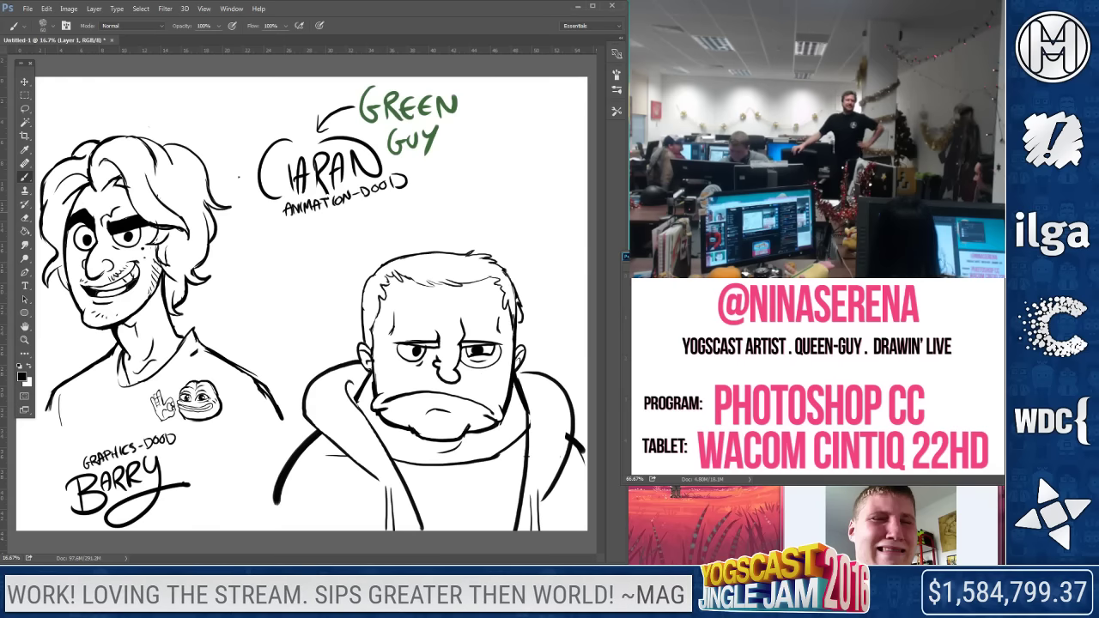
Erase the rough outer hair edge on the right side of the head and redraw it as a clean curve down to the ear
key("e")
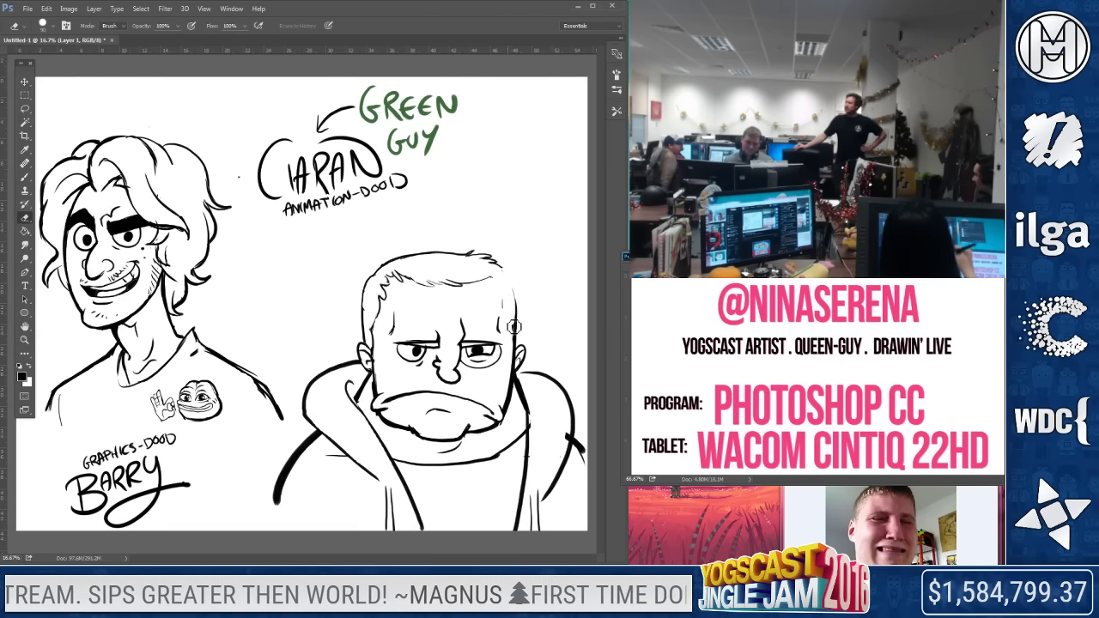
left_click(25, 177)
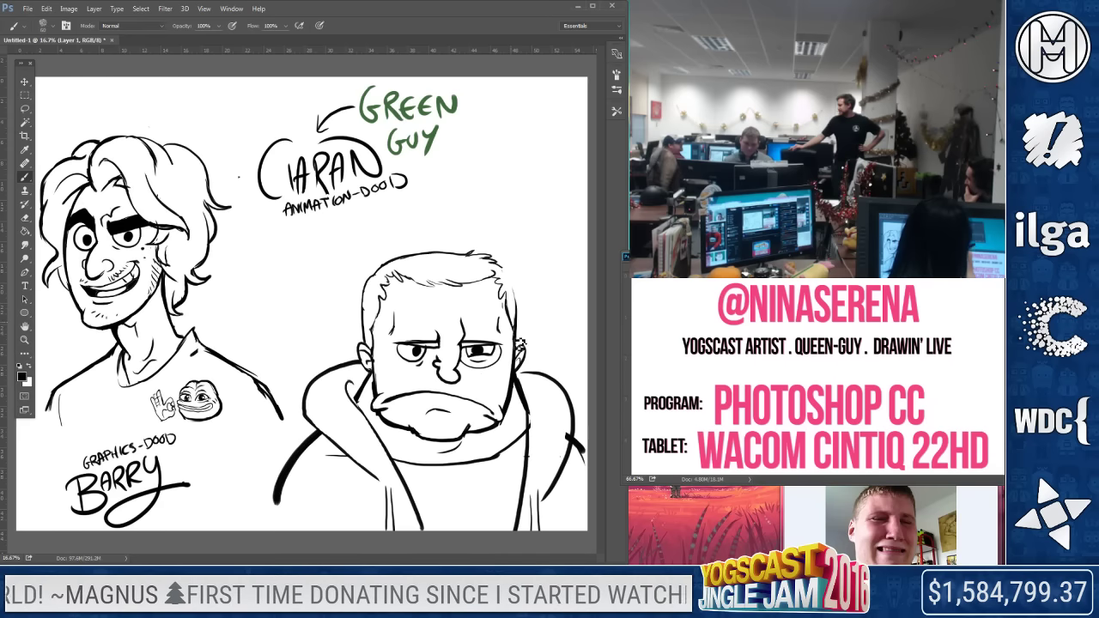
left_click_drag(505, 269, 517, 327)
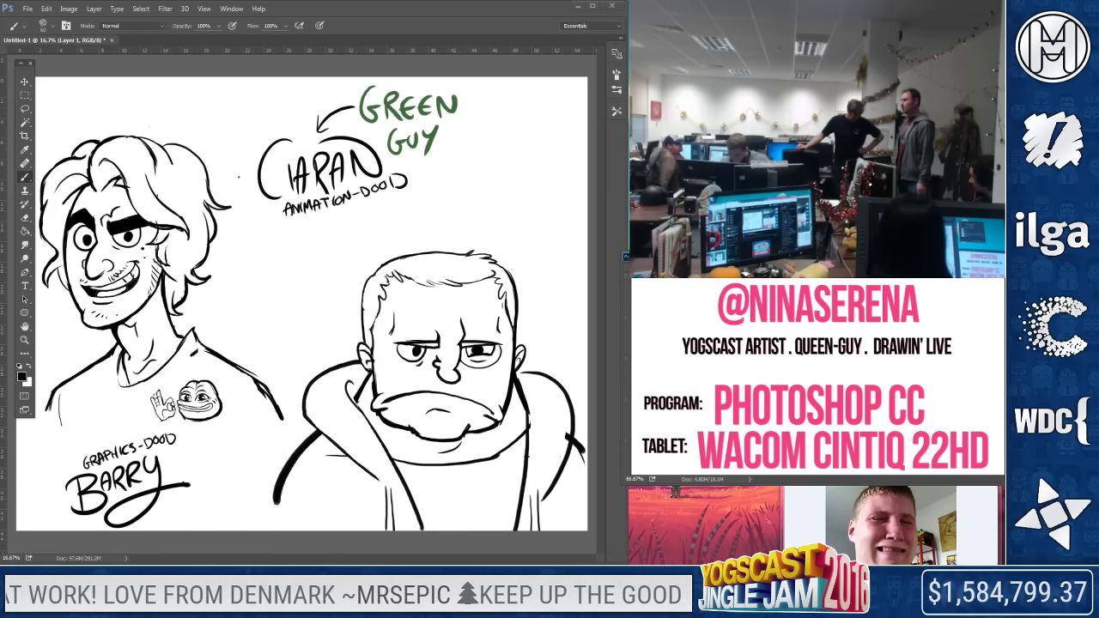
left_click(26, 220)
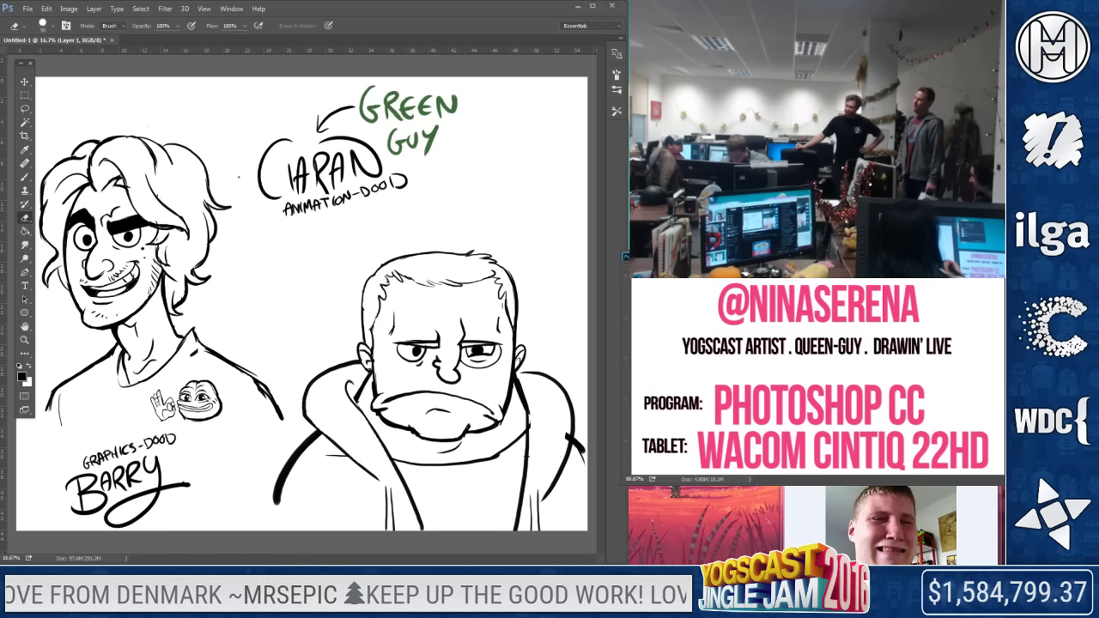
Erase the right eye beneath the brow line and redraw it with a cleaner pupil and lower lid
left_click_drag(473, 358, 479, 355)
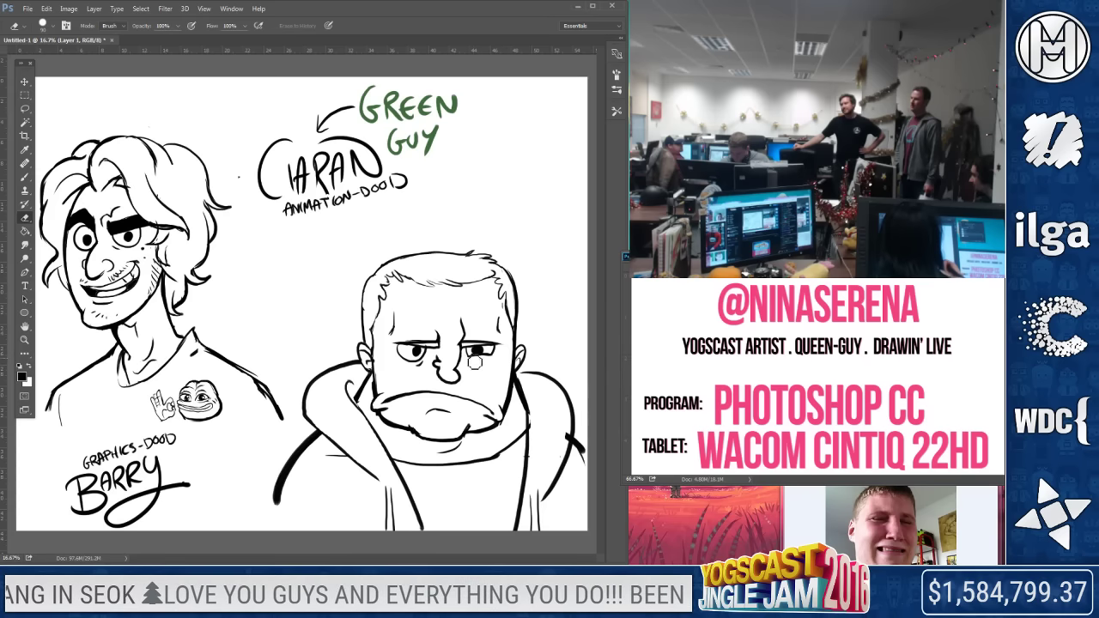
left_click_drag(475, 364, 491, 353)
left_click(25, 178)
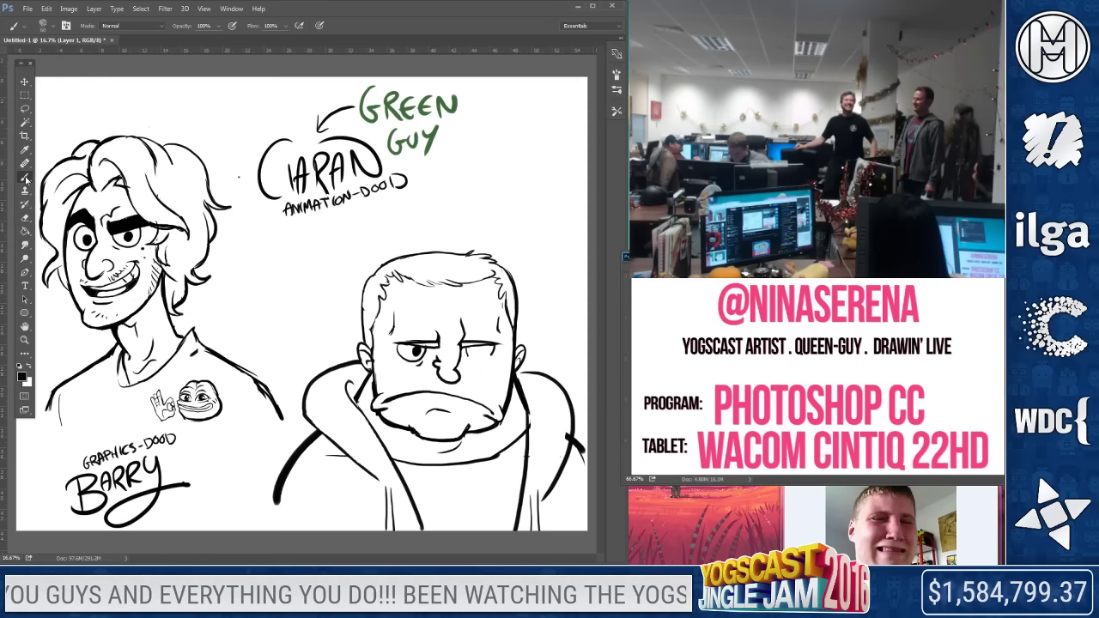
mouse_move(469, 352)
left_mouse_down()
mouse_move(496, 354)
mouse_move(482, 359)
left_mouse_up()
key("ctrl+z")
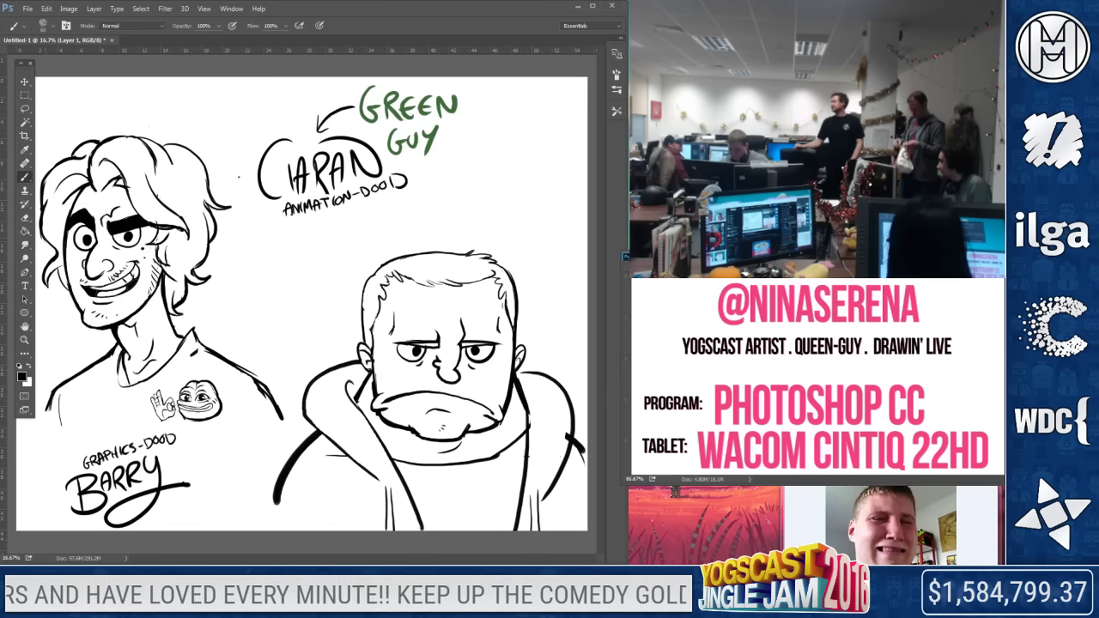
Erase and redraw the inner edge of the hood where it runs down from the left ear past the jaw
key("e")
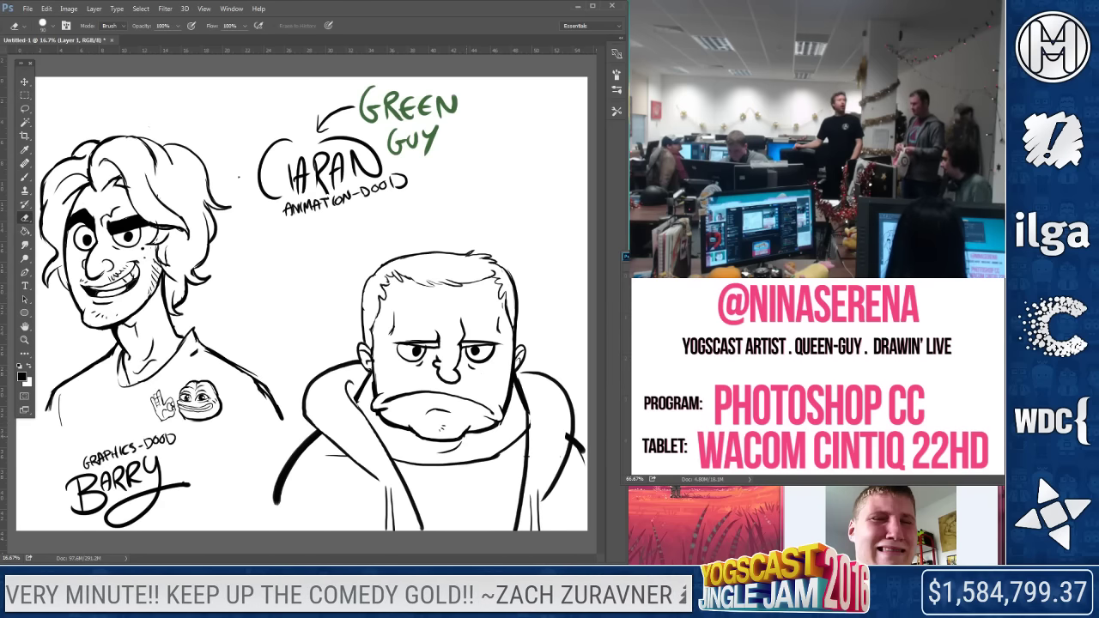
key("b")
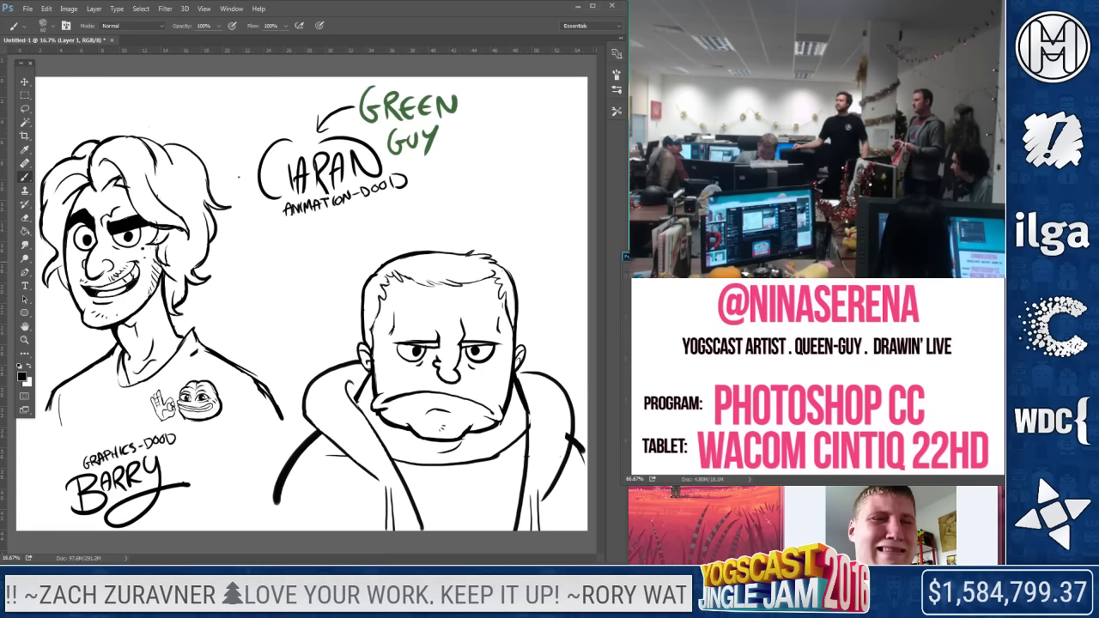
key("e")
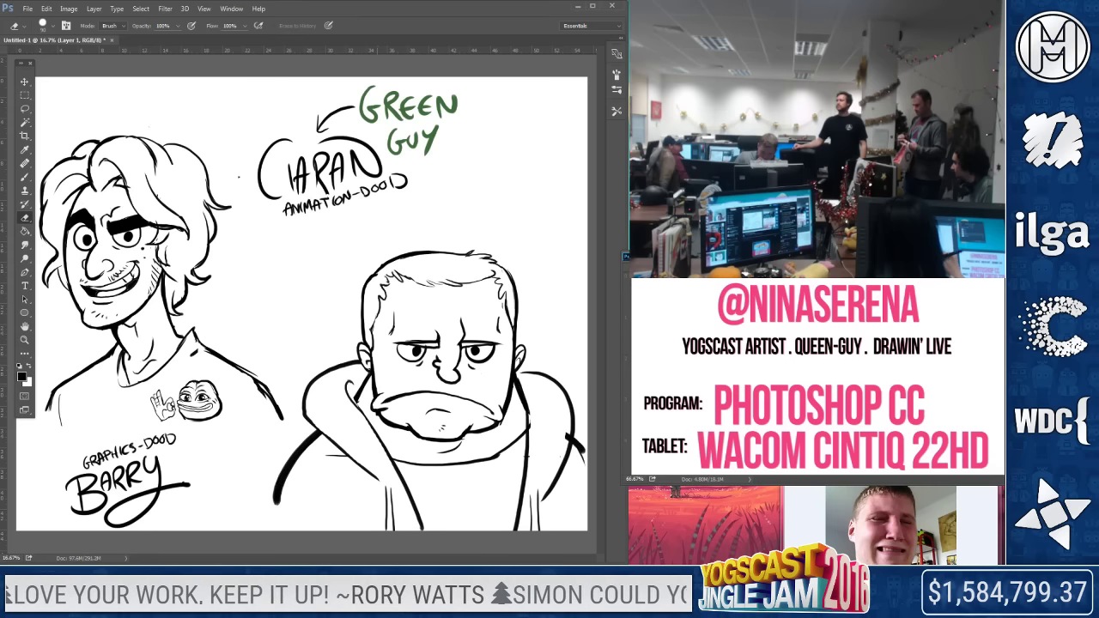
left_click_drag(351, 381, 381, 457)
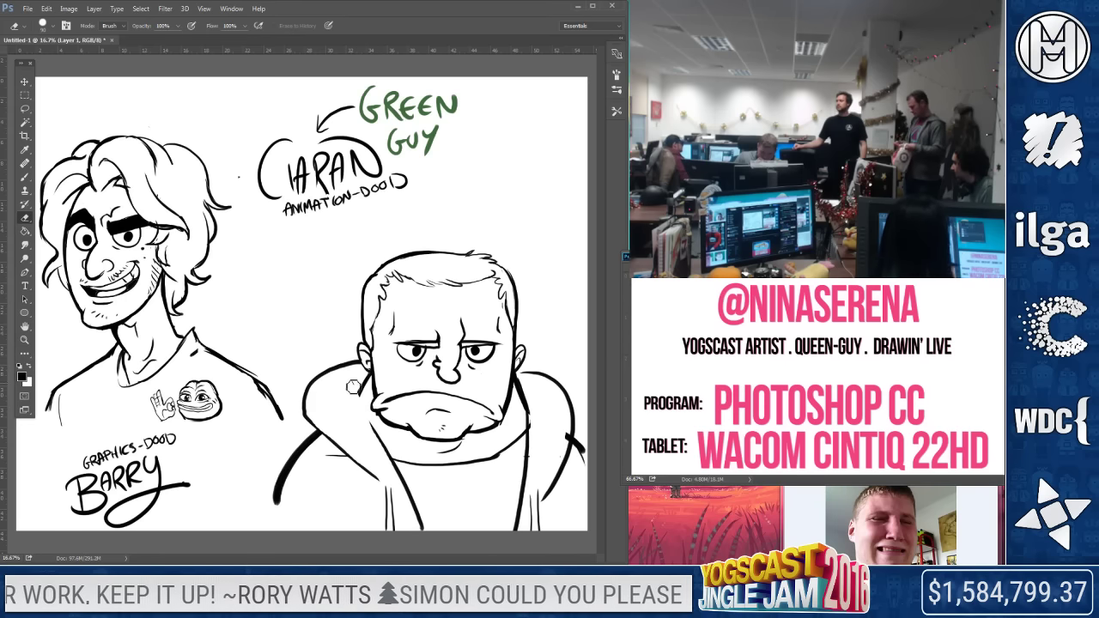
key("b")
left_click_drag(352, 380, 382, 442)
key("ctrl+z")
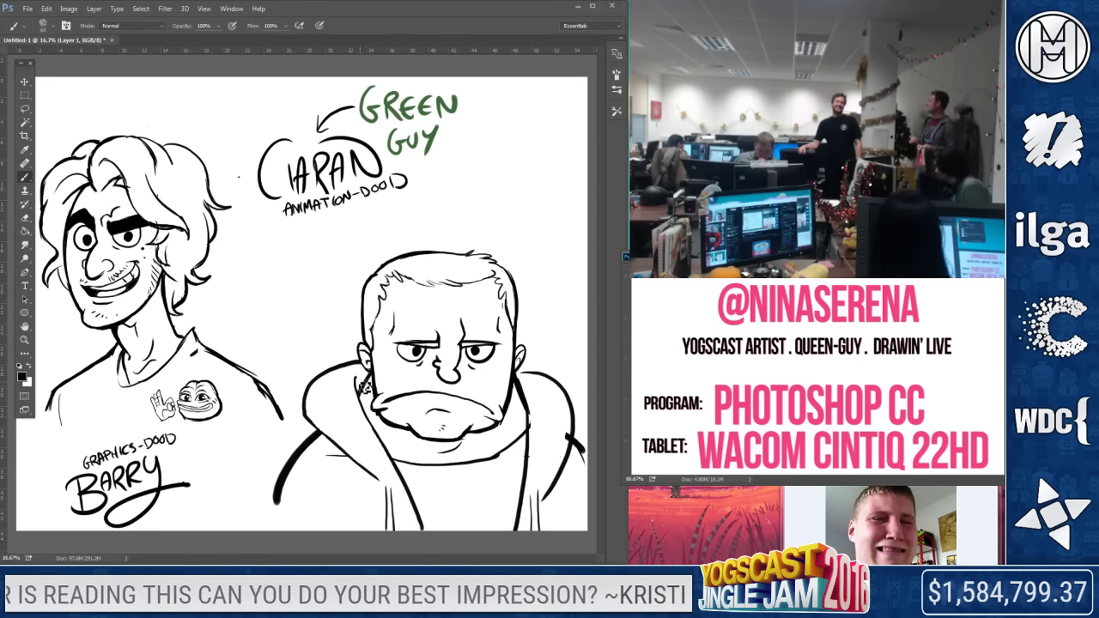
Select the whole grumpy figure with the Lasso, scale it down to about 93%, and move it up beneath its name lettering
left_click(25, 108)
mouse_move(433, 212)
left_mouse_down()
mouse_move(301, 364)
mouse_move(293, 447)
mouse_move(317, 553)
mouse_move(506, 225)
left_mouse_up()
right_click(498, 175)
left_click(528, 301)
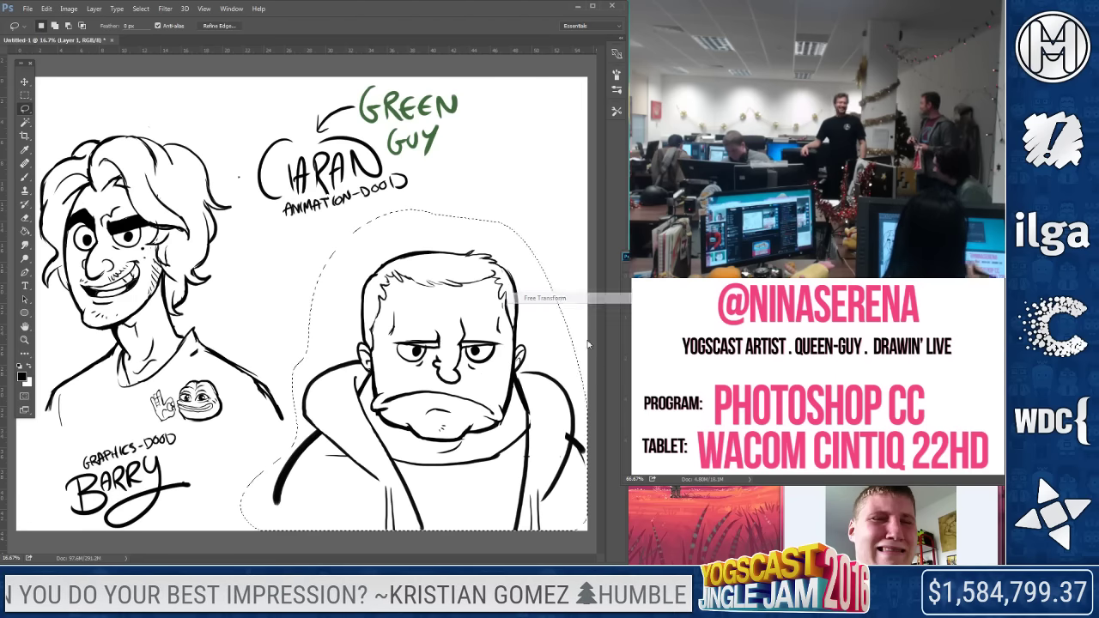
left_click_drag(586, 529, 566, 507)
left_click_drag(519, 467, 527, 413)
key("Return")
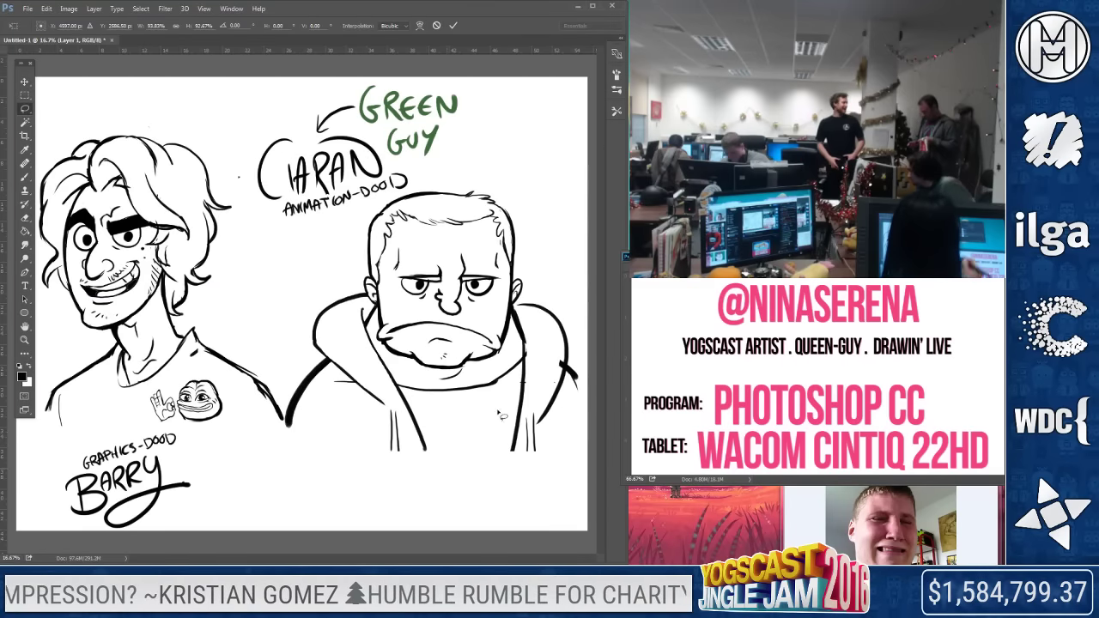
Add a new layer beneath the line art and sample the green of the lettering, #497747, as the brush color
key("alt+[")
key("ctrl+shift+alt+n")
left_click(23, 375)
left_click(431, 142)
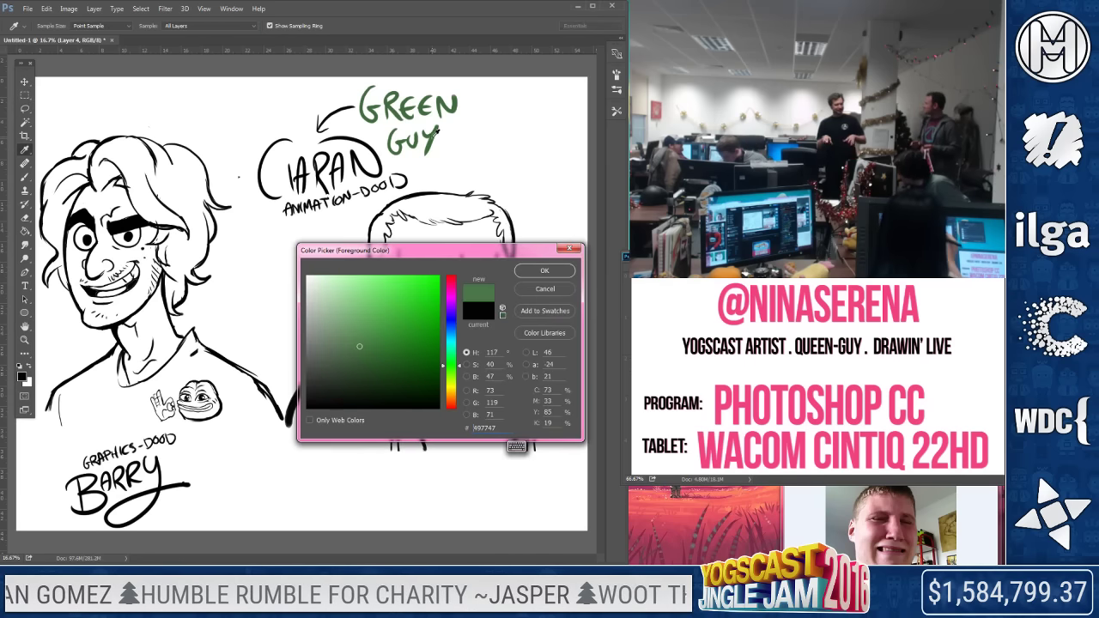
left_click(538, 268)
key("b")
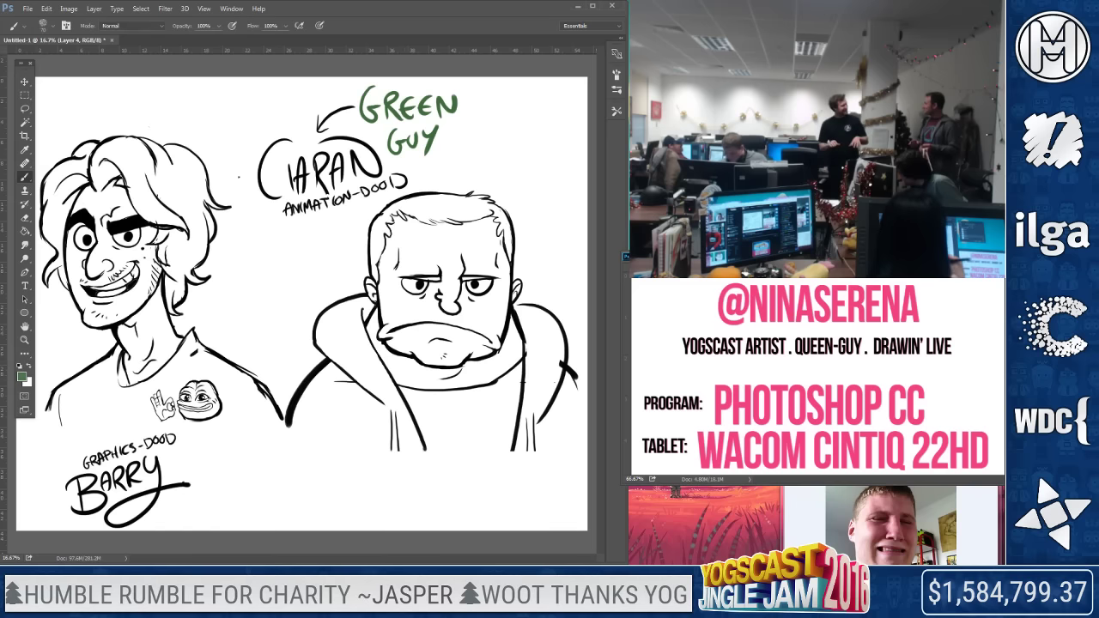
Paint the hood and both sides of the grumpy figure's jacket solid green, leaving the shirt and face white
mouse_move(344, 326)
left_mouse_down()
mouse_move(343, 412)
mouse_move(309, 430)
mouse_move(381, 441)
left_mouse_up()
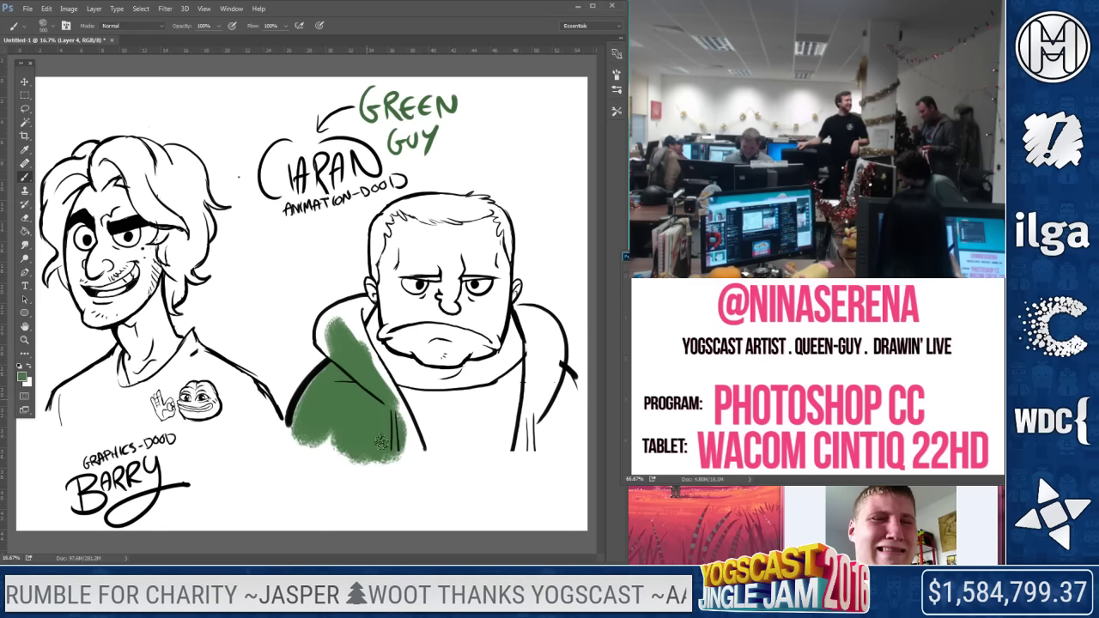
mouse_move(327, 352)
left_mouse_down()
mouse_move(331, 313)
mouse_move(376, 361)
mouse_move(412, 438)
mouse_move(330, 347)
left_mouse_up()
mouse_move(373, 299)
left_mouse_down()
mouse_move(354, 308)
mouse_move(363, 312)
left_mouse_up()
key("bracketright")
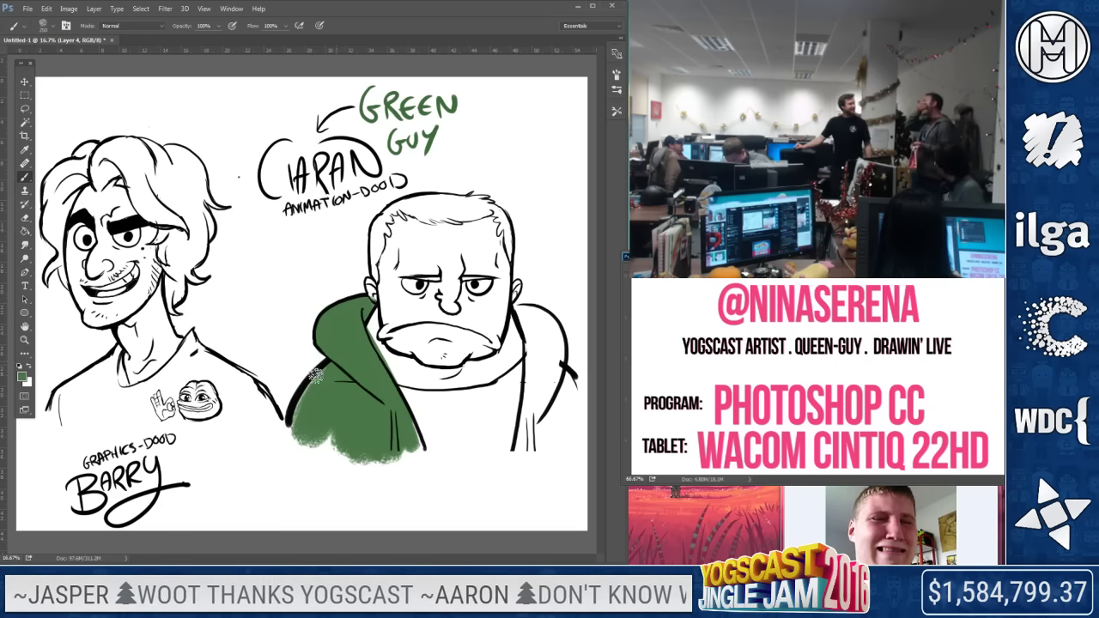
left_click_drag(333, 361, 318, 438)
mouse_move(517, 309)
left_mouse_down()
mouse_move(537, 378)
mouse_move(528, 455)
mouse_move(567, 421)
mouse_move(527, 305)
mouse_move(543, 395)
left_mouse_up()
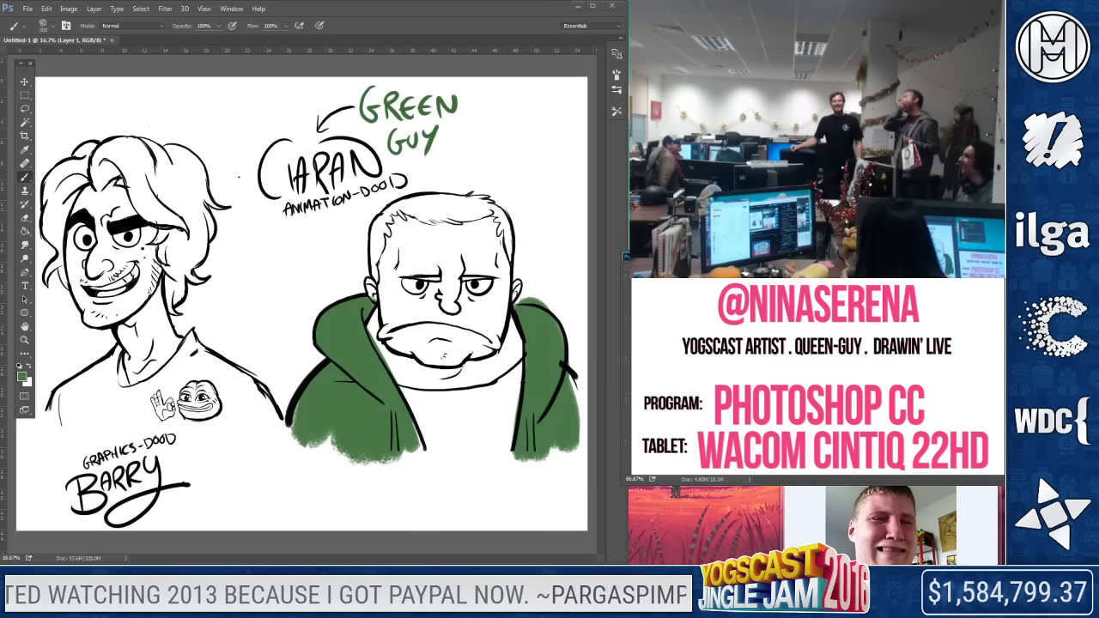
Extend the canvas with a wide blank area to the right of the grumpy figure using the Crop tool
left_click(24, 340)
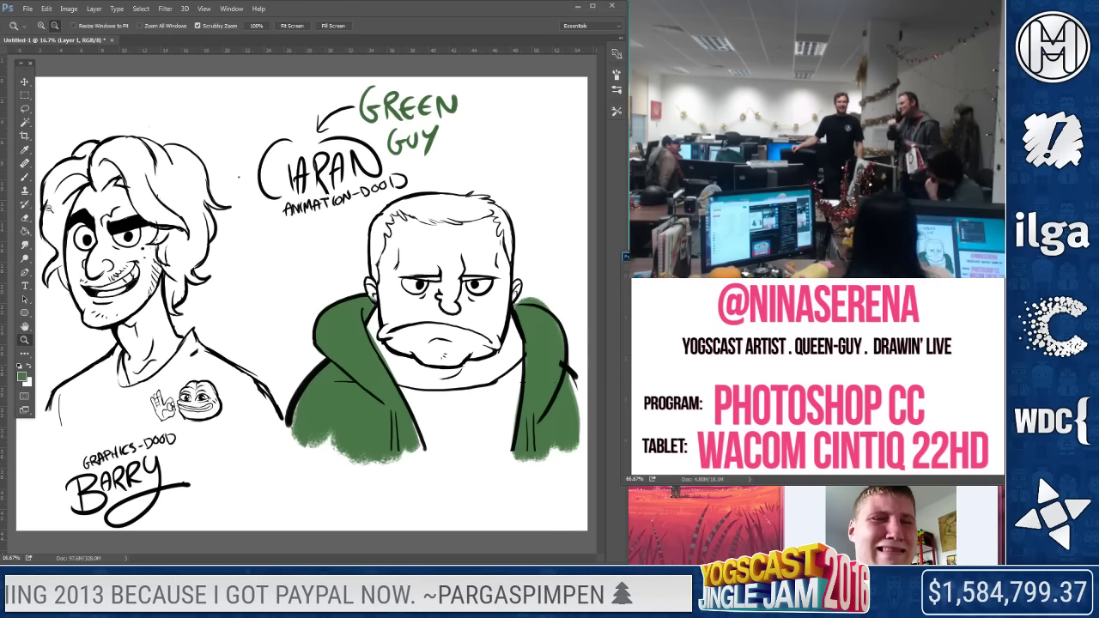
key("ctrl+minus")
key("ctrl+minus")
left_click(25, 136)
left_click_drag(444, 417, 563, 421)
key("Return")
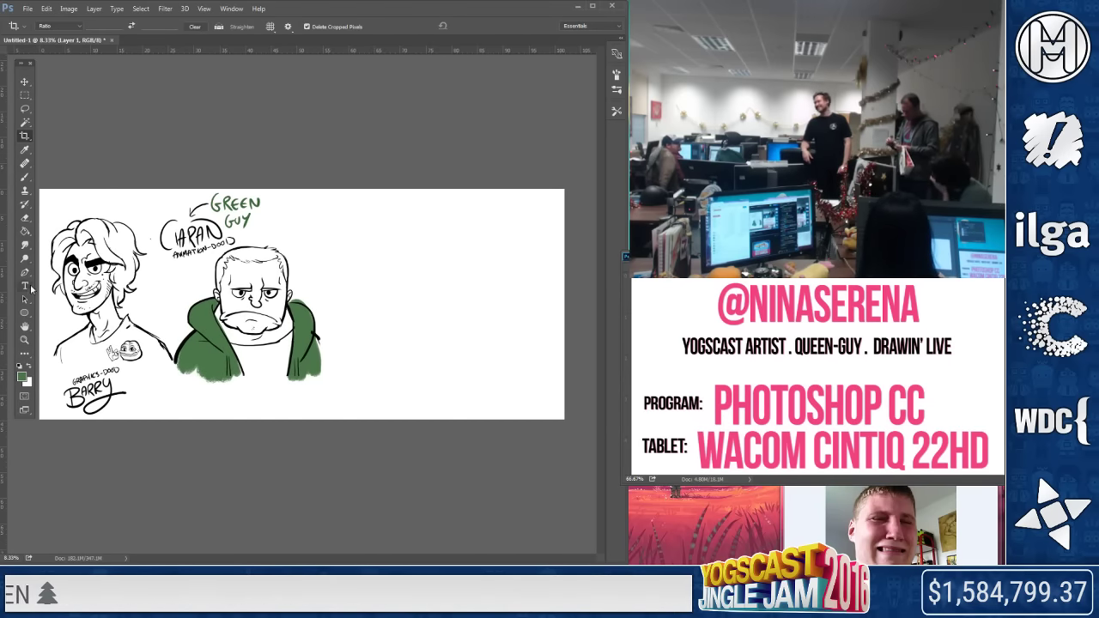
Recrop the canvas so the blank area lies to the left of the smiling portrait instead of right of the grumpy figure
left_click(25, 340)
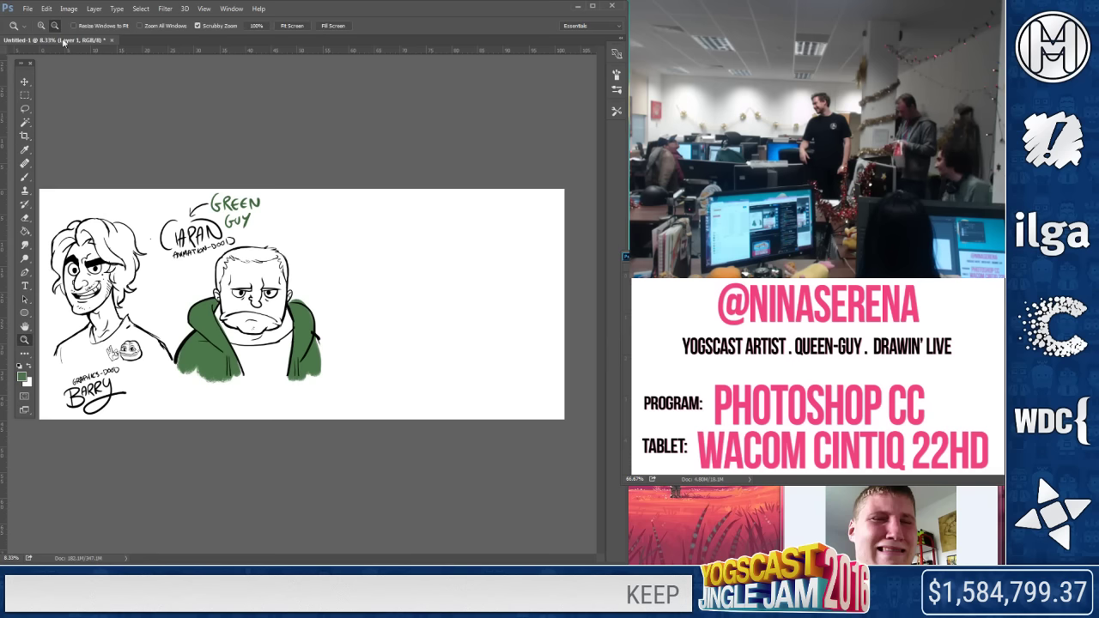
left_click(66, 93, "alt")
key("c")
left_click_drag(497, 305, 78, 315)
key("Return")
Lasso the smiling portrait with its lettering and move it slightly up, keeping the green jacket layer visible
key("l")
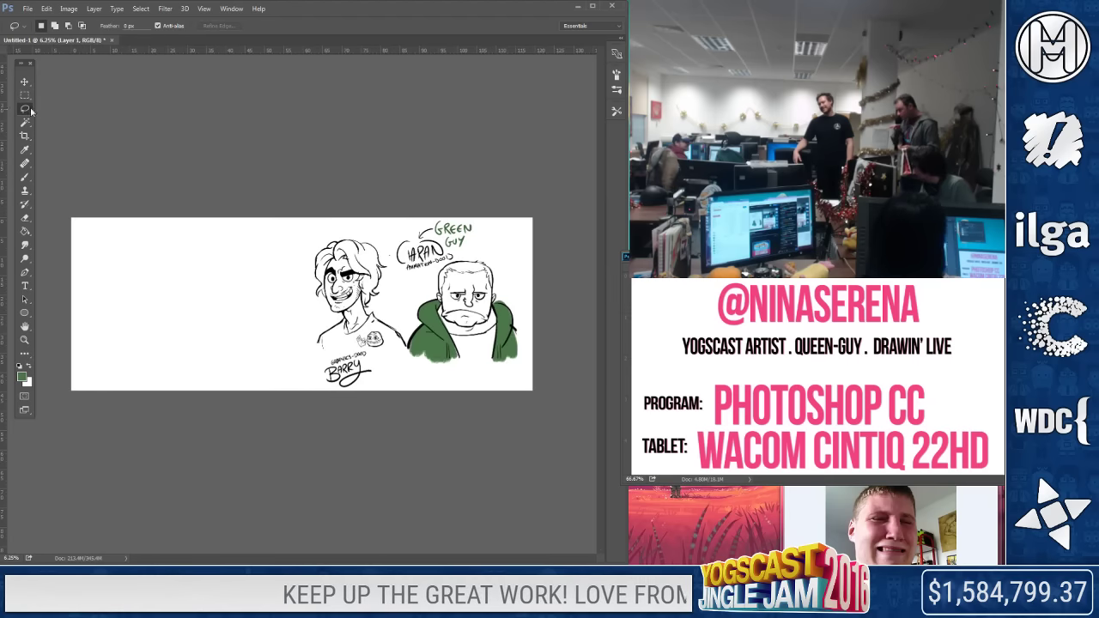
mouse_move(350, 225)
left_mouse_down()
mouse_move(391, 386)
mouse_move(407, 292)
mouse_move(352, 221)
left_mouse_up()
mouse_move(389, 414)
left_mouse_down()
mouse_move(412, 357)
mouse_move(378, 222)
left_mouse_up()
right_click(368, 320)
left_click(412, 442)
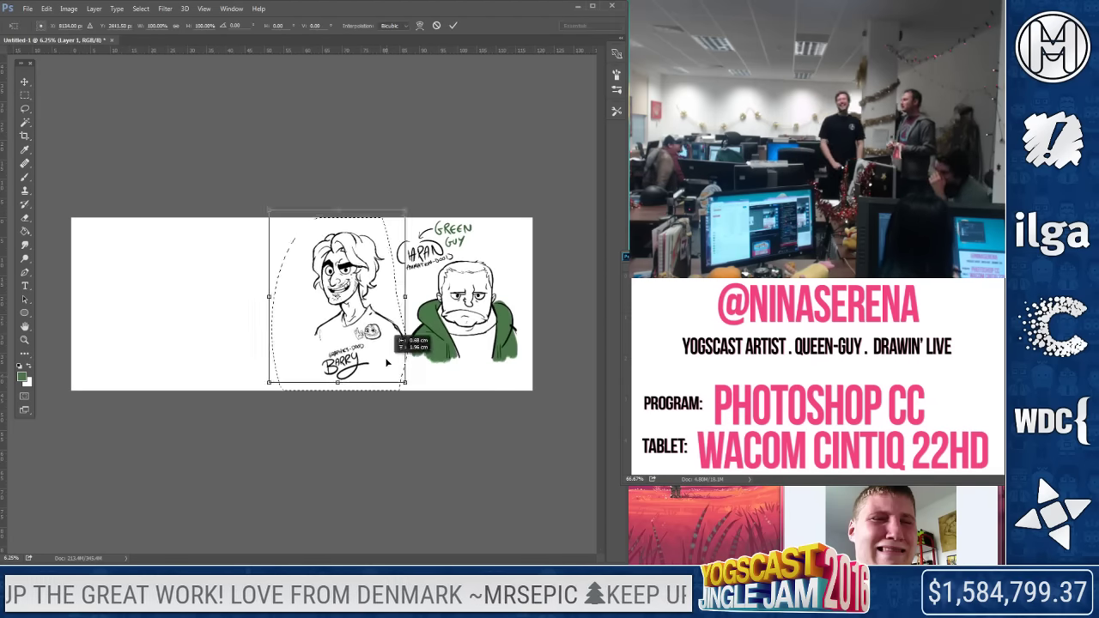
key("Return")
key("ctrl+z")
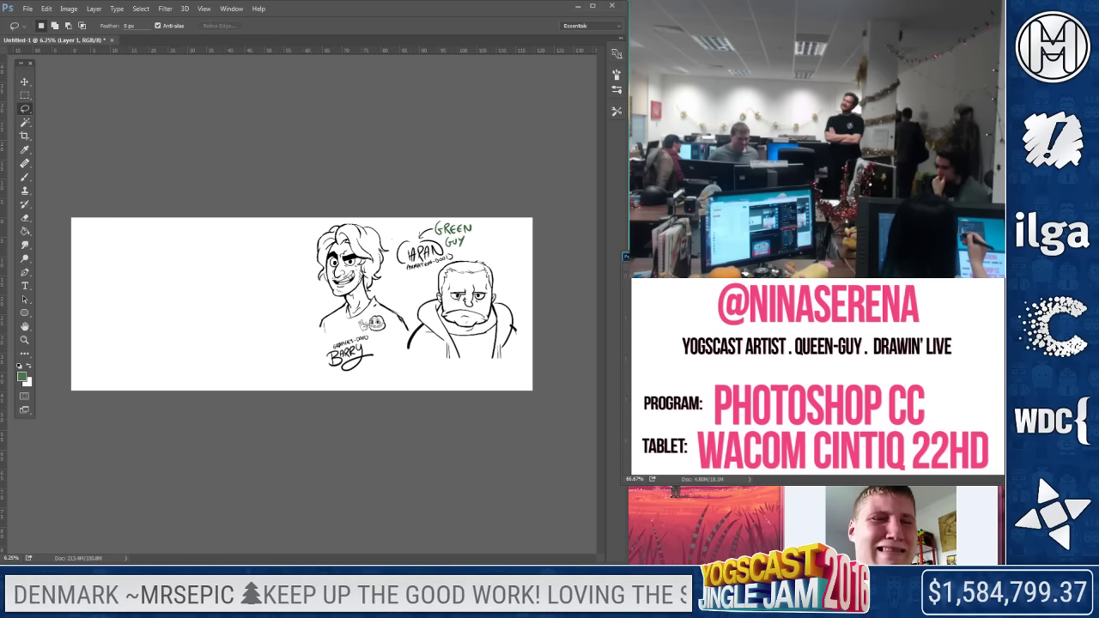
key("ctrl+comma")
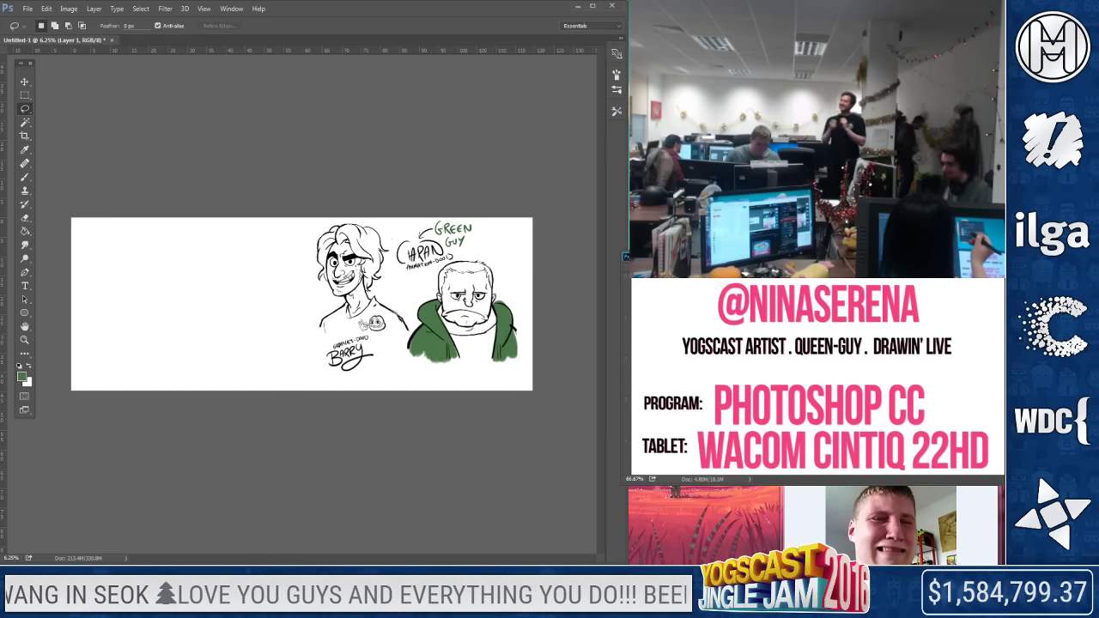
Sketch a tall boxy head with guide lines in black left of the smiling portrait, and letter the colleague's nickname above it
left_click(24, 178)
left_click(20, 366)
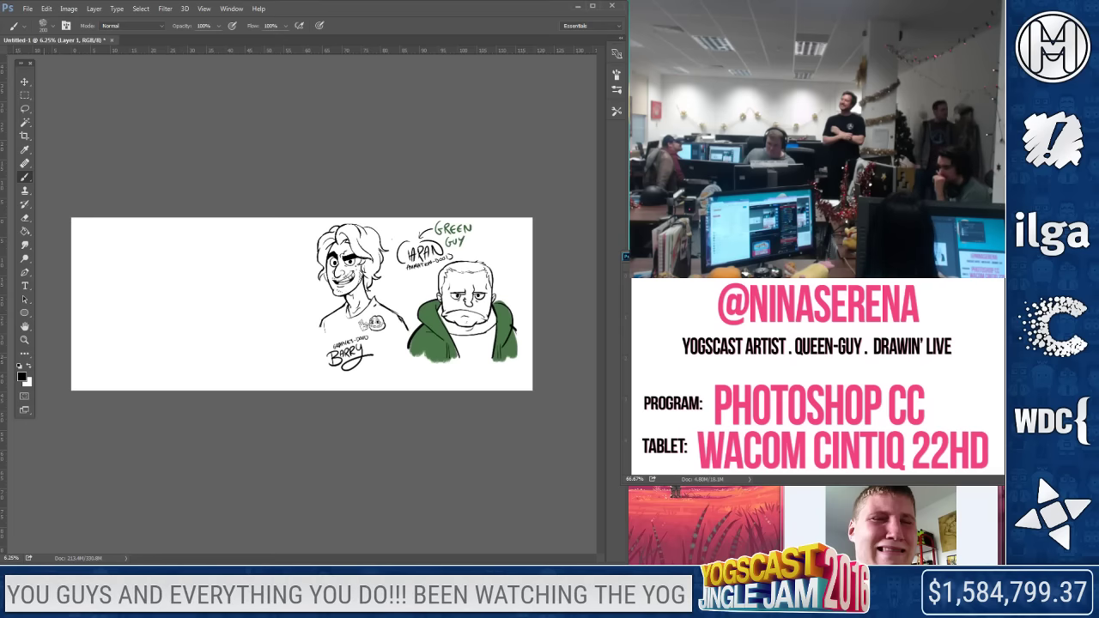
key("z")
left_click(189, 335)
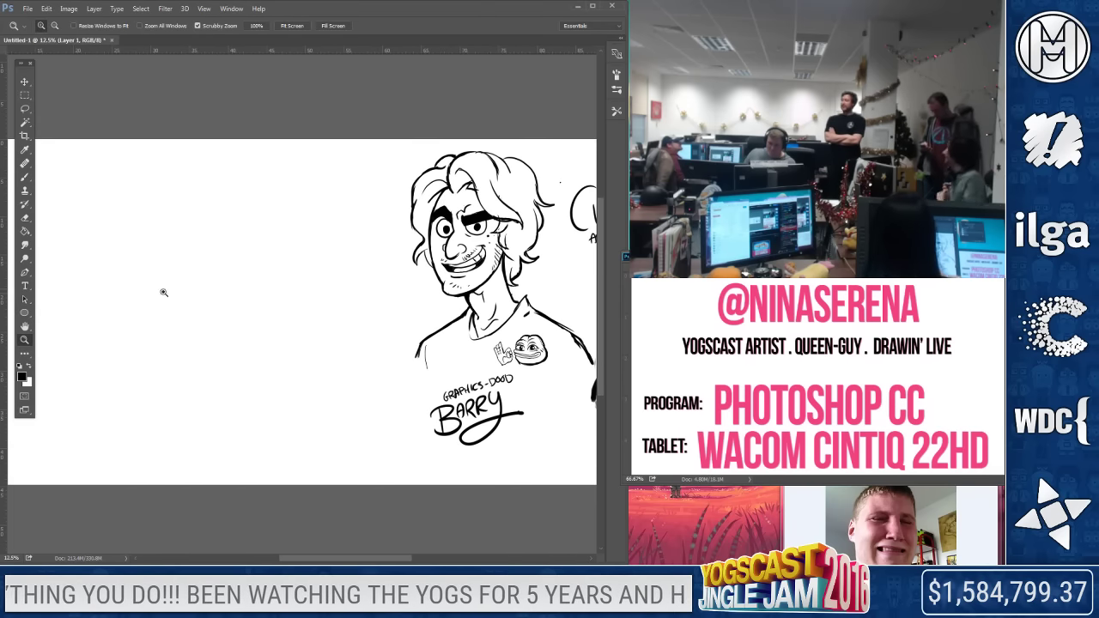
left_click(25, 177)
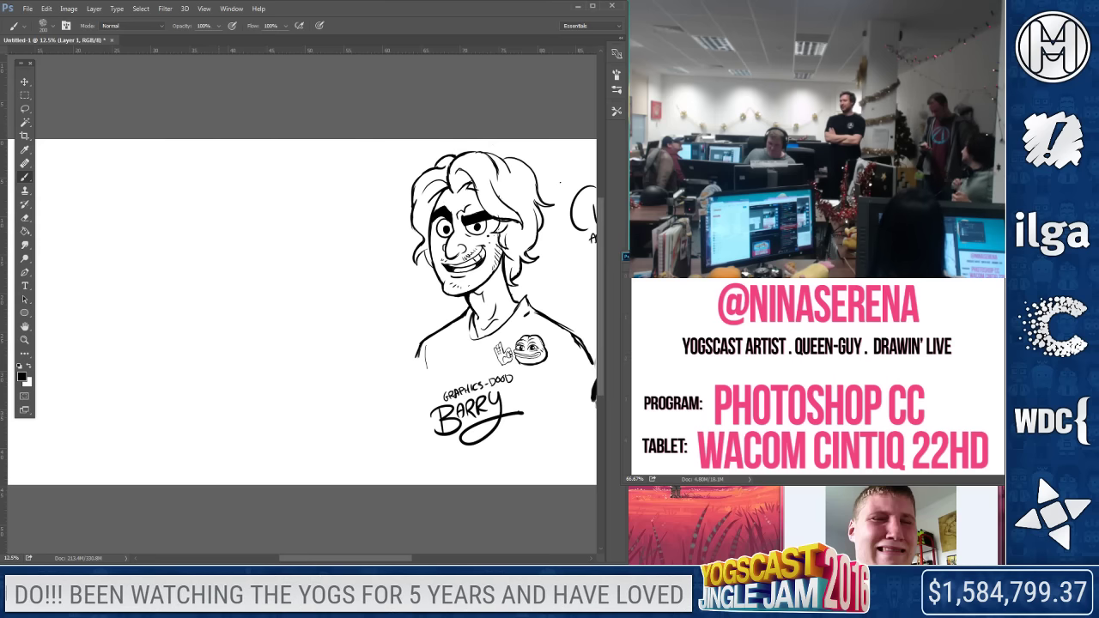
mouse_move(260, 225)
left_mouse_down()
mouse_move(261, 337)
mouse_move(321, 220)
mouse_move(347, 222)
mouse_move(335, 395)
left_mouse_up()
left_click_drag(335, 385, 290, 392)
left_click_drag(260, 217, 255, 398)
left_click_drag(296, 218, 291, 399)
left_click_drag(248, 338, 300, 337)
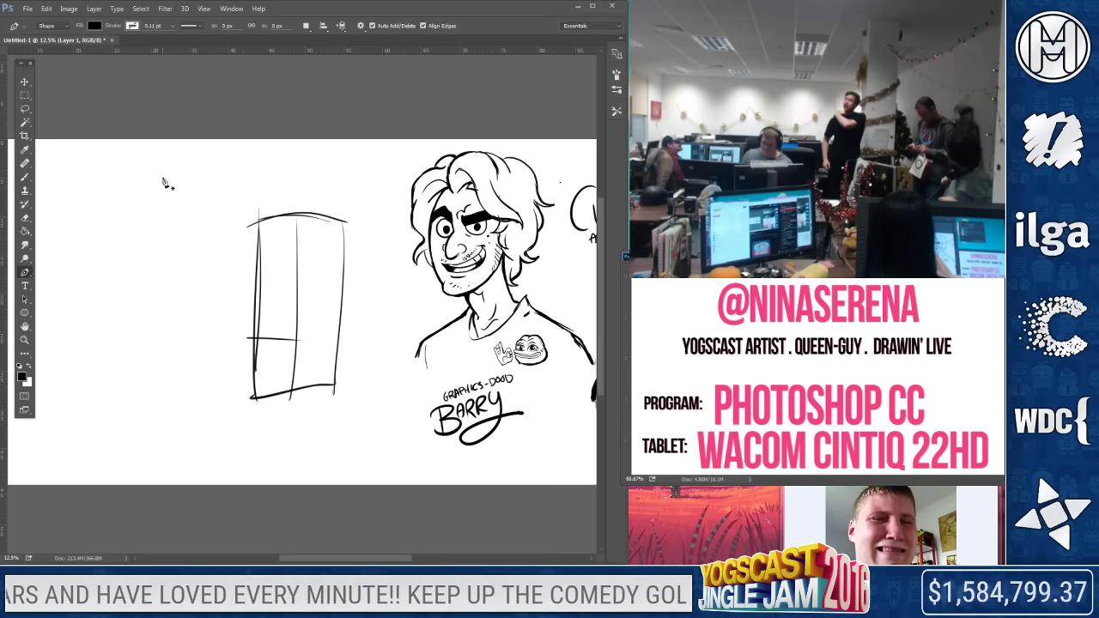
mouse_move(149, 182)
left_mouse_down()
mouse_move(158, 160)
mouse_move(176, 203)
mouse_move(200, 178)
mouse_move(223, 197)
mouse_move(246, 195)
mouse_move(296, 156)
left_mouse_up()
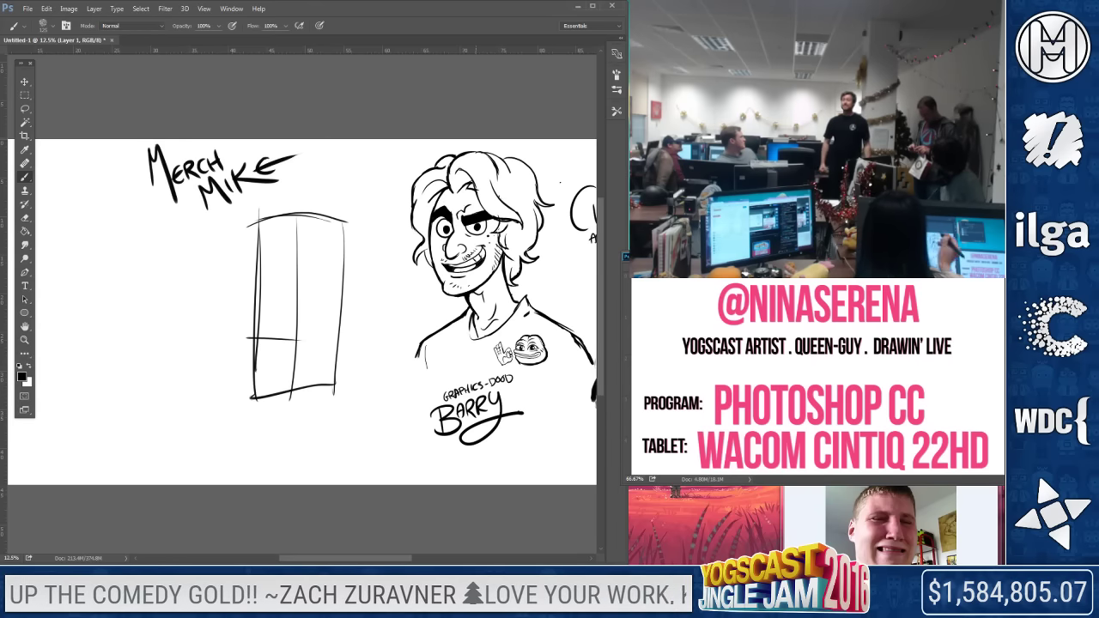
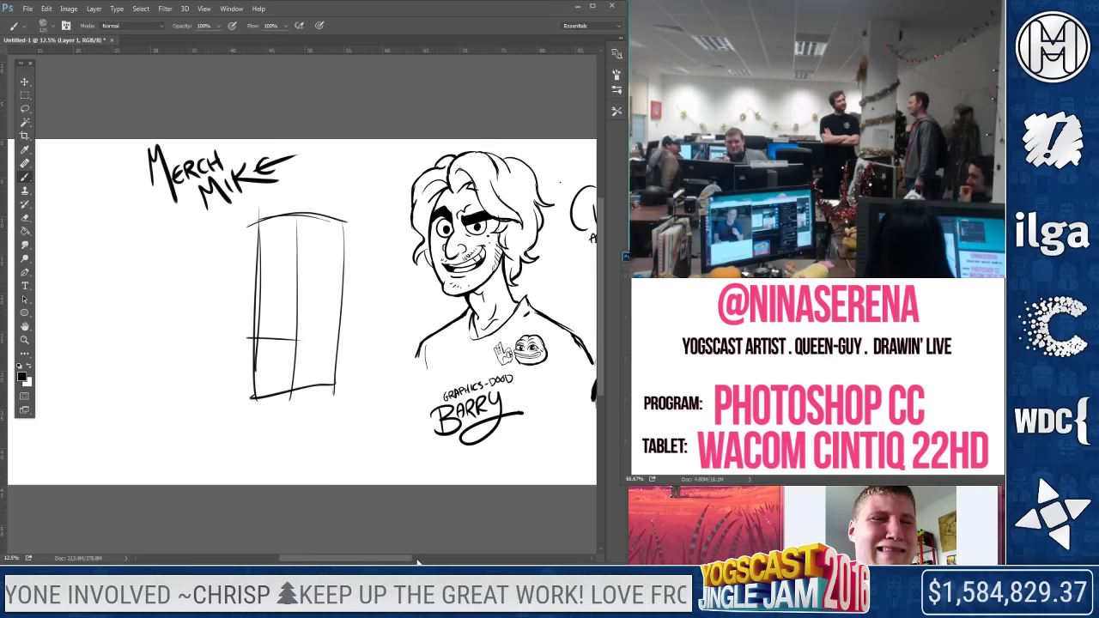
Sketch the neck, a curved collar and sloping shoulders beneath the boxy head
mouse_move(395, 563)
left_mouse_down()
mouse_move(481, 562)
mouse_move(466, 562)
left_mouse_up()
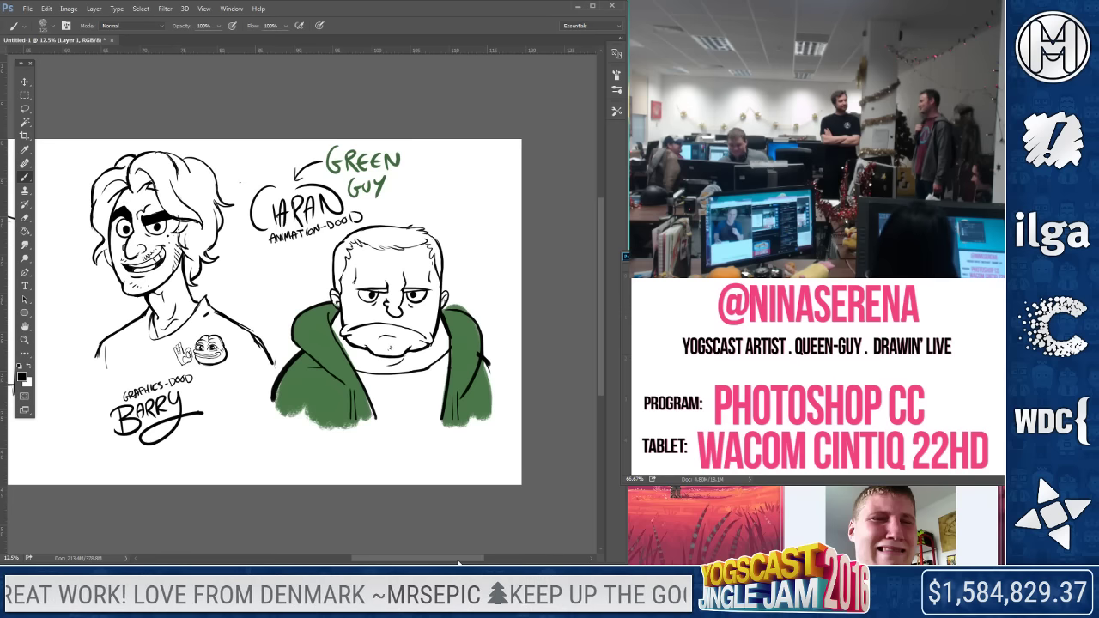
left_click_drag(460, 562, 381, 550)
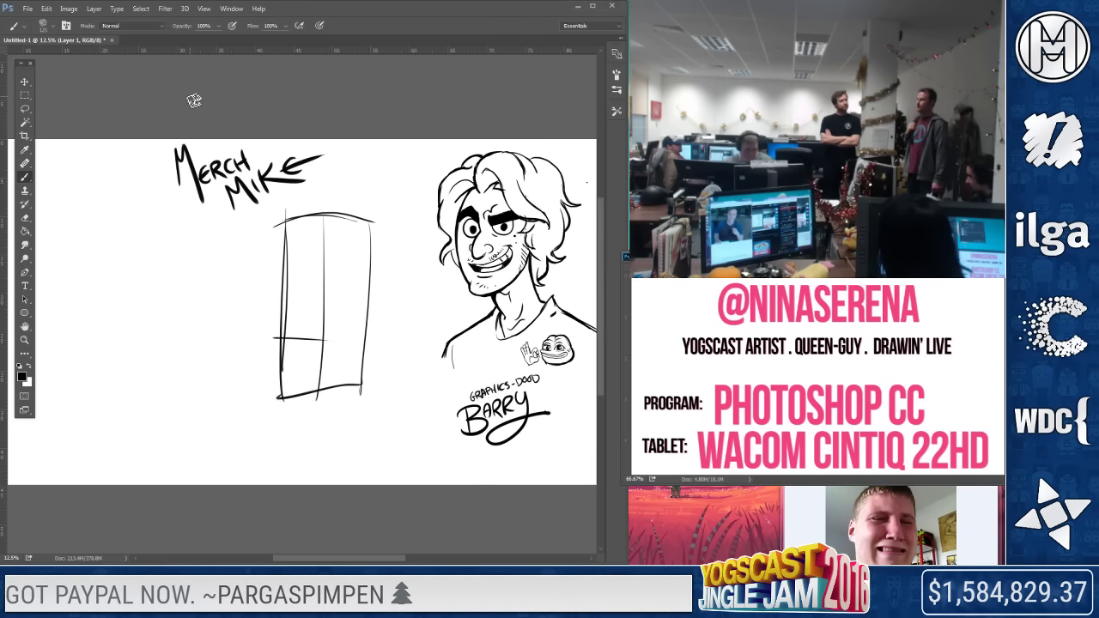
mouse_move(282, 336)
left_mouse_down()
mouse_move(272, 407)
mouse_move(245, 444)
left_mouse_up()
mouse_move(334, 386)
left_mouse_down()
mouse_move(259, 421)
mouse_move(328, 422)
left_mouse_up()
mouse_move(274, 386)
left_mouse_down()
mouse_move(201, 477)
mouse_move(218, 467)
left_mouse_up()
left_click_drag(331, 410, 364, 466)
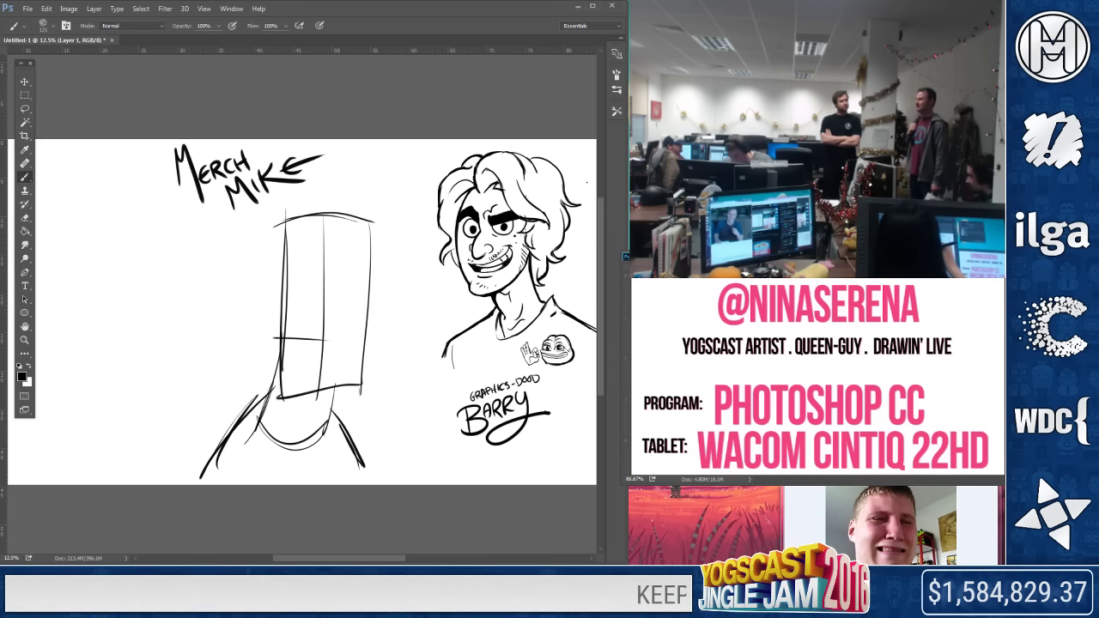
Draw a triangular nose right of the head's vertical guide and move it down across the horizontal guide line
mouse_move(342, 294)
left_mouse_down()
mouse_move(356, 332)
mouse_move(333, 331)
left_mouse_up()
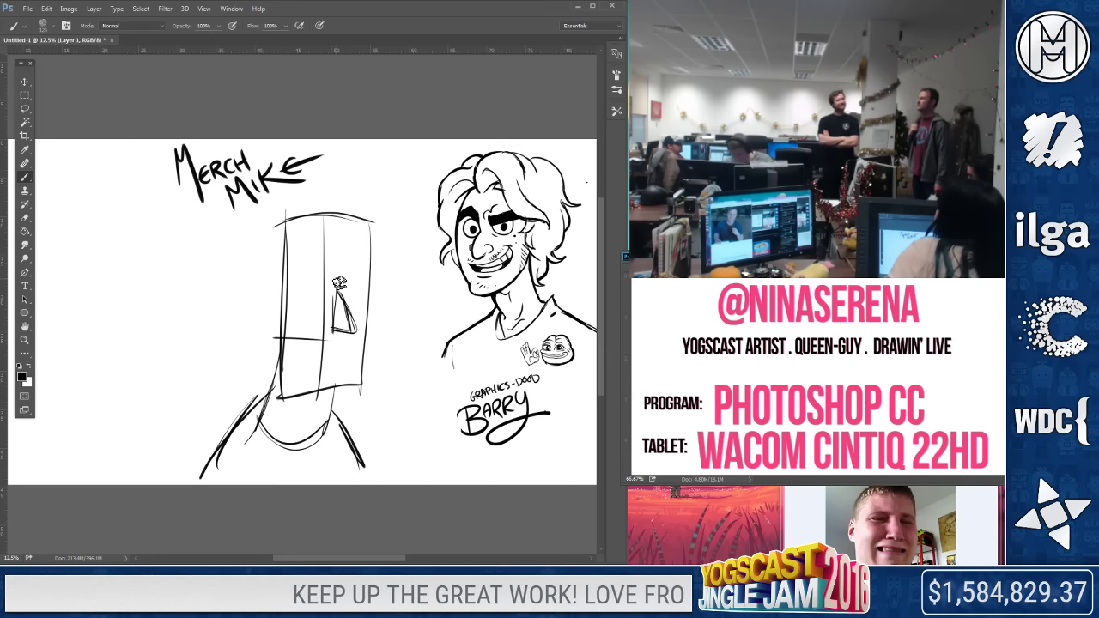
left_click(25, 109)
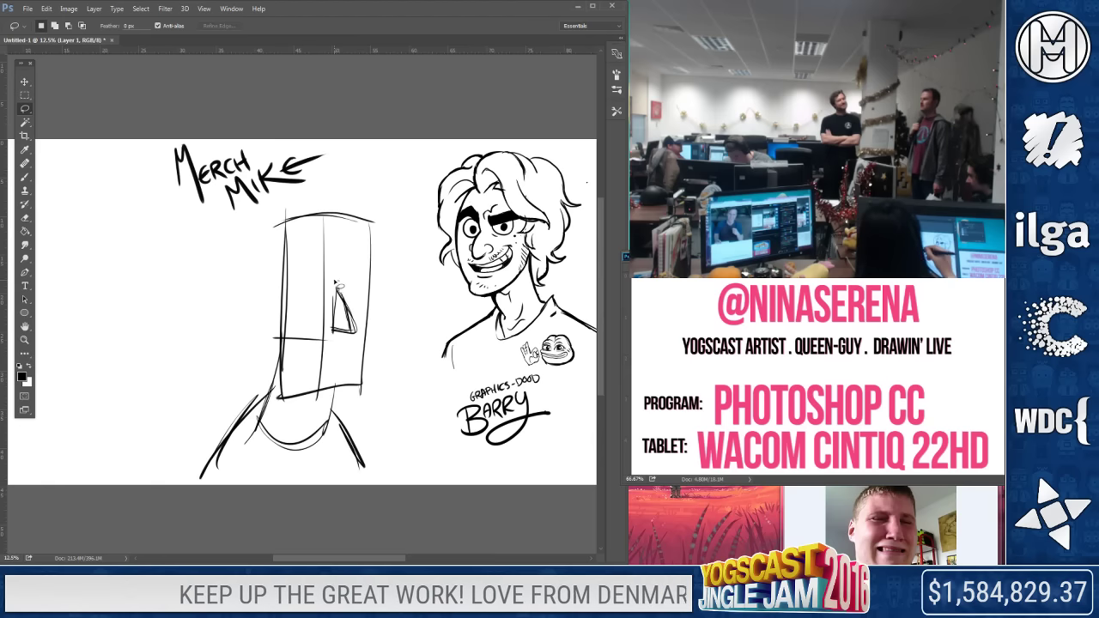
right_click(357, 299)
mouse_move(359, 300)
left_mouse_down()
mouse_move(343, 282)
mouse_move(347, 337)
left_mouse_up()
left_click(380, 422)
key("Return")
key("ctrl+d")
left_click(25, 177)
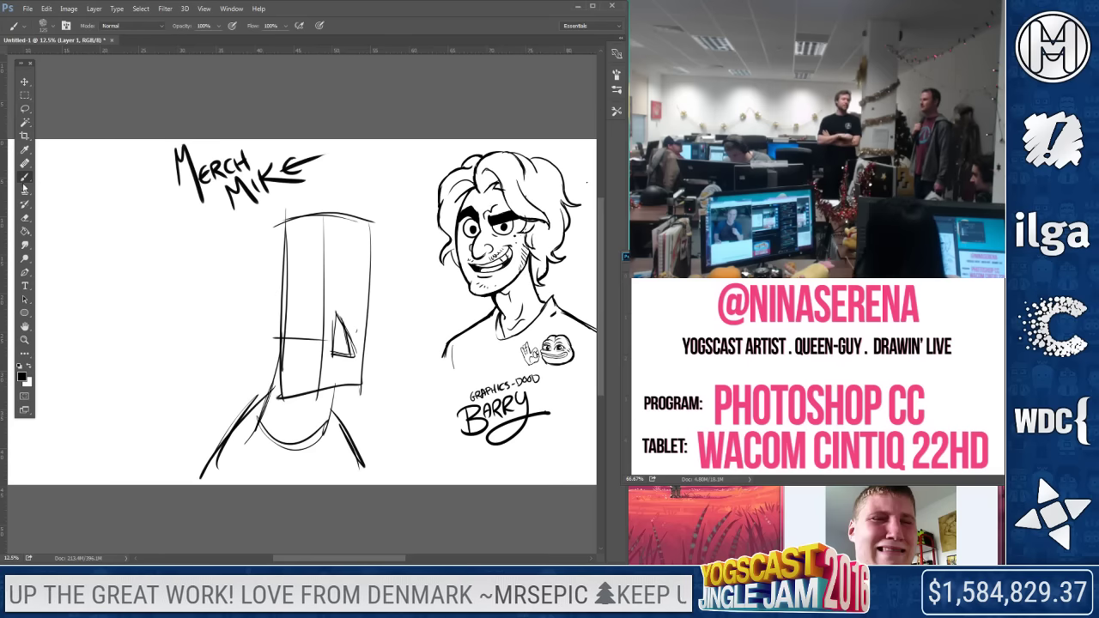
Sketch a curved, smiling mouth around the base of the triangular nose, undoing unwanted strokes
mouse_move(308, 361)
left_mouse_down()
mouse_move(351, 362)
mouse_move(338, 372)
mouse_move(310, 362)
mouse_move(333, 356)
left_mouse_up()
key("ctrl+alt+z")
key("ctrl+alt+z")
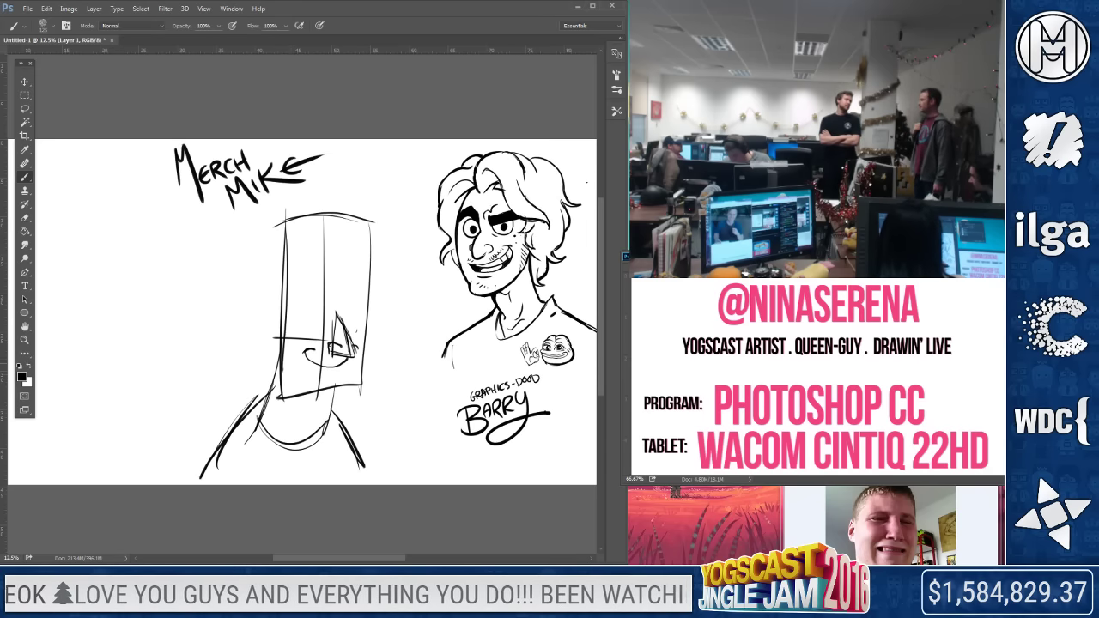
Sketch a tall rounded skull, a narrowing jaw and an ear over the boxy head's guide lines
mouse_move(358, 366)
left_mouse_down()
mouse_move(350, 392)
mouse_move(326, 399)
mouse_move(291, 369)
mouse_move(283, 342)
left_mouse_up()
left_click_drag(361, 377, 371, 328)
left_click_drag(280, 347, 274, 268)
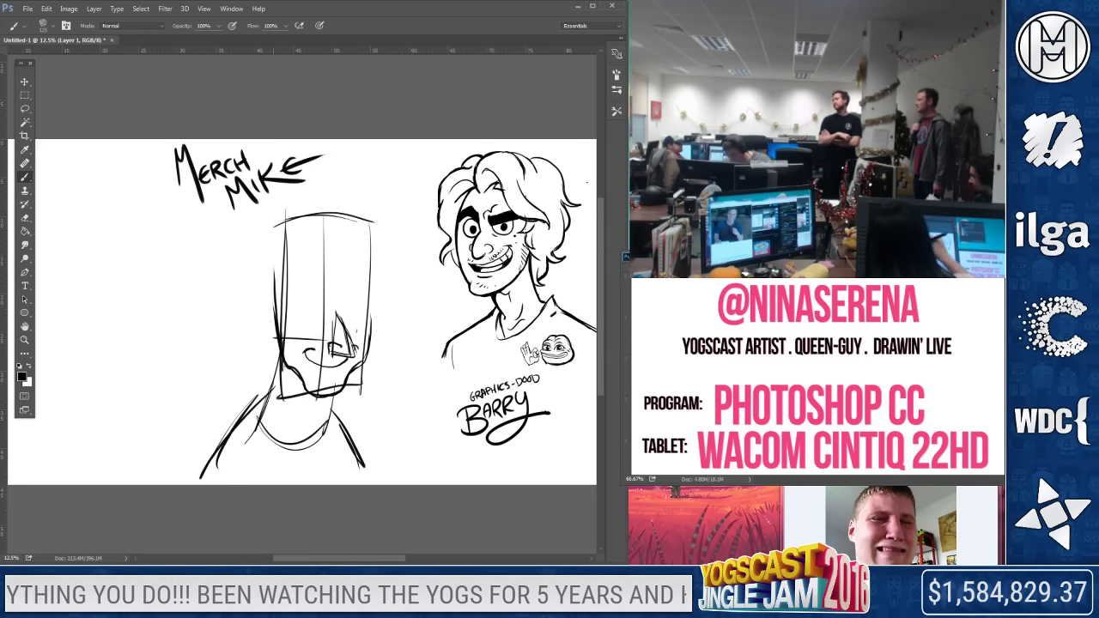
mouse_move(369, 354)
left_mouse_down()
mouse_move(370, 238)
mouse_move(347, 218)
left_mouse_up()
mouse_move(374, 280)
left_mouse_down()
mouse_move(291, 209)
mouse_move(271, 292)
left_mouse_up()
mouse_move(268, 234)
left_mouse_down()
mouse_move(263, 340)
mouse_move(282, 331)
left_mouse_up()
key("ctrl+z")
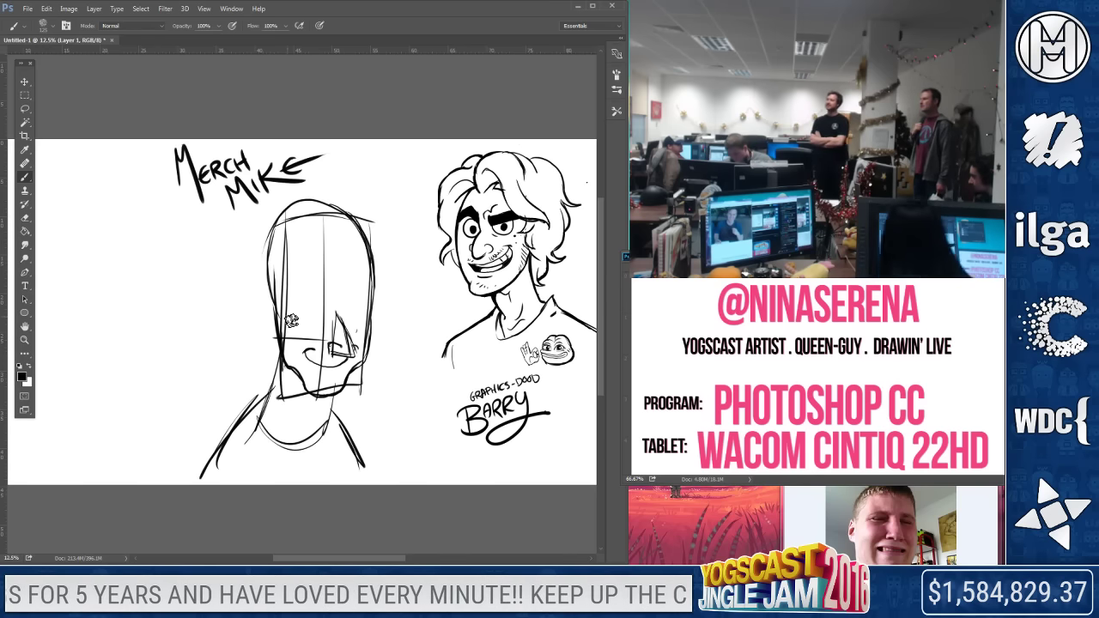
left_click_drag(279, 302, 279, 339)
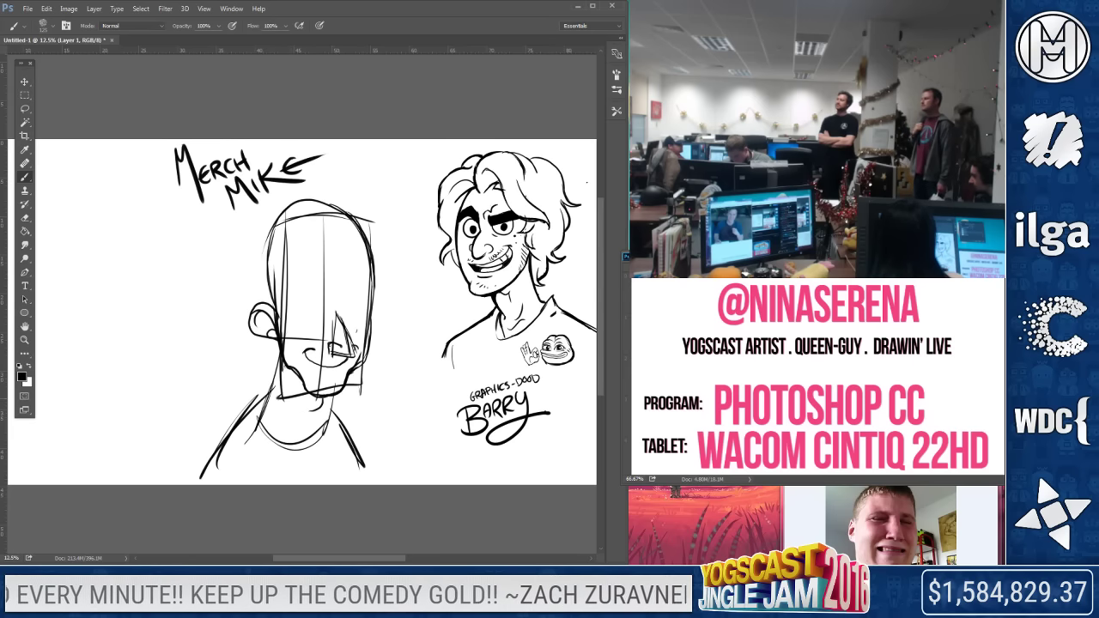
Erase the boxy jaw corners and the guide lines crossing the lower face with an enlarged eraser
left_click(25, 219)
key("]")
key("]")
key("]")
mouse_move(288, 397)
left_mouse_down()
mouse_move(357, 387)
mouse_move(353, 376)
mouse_move(322, 385)
left_mouse_up()
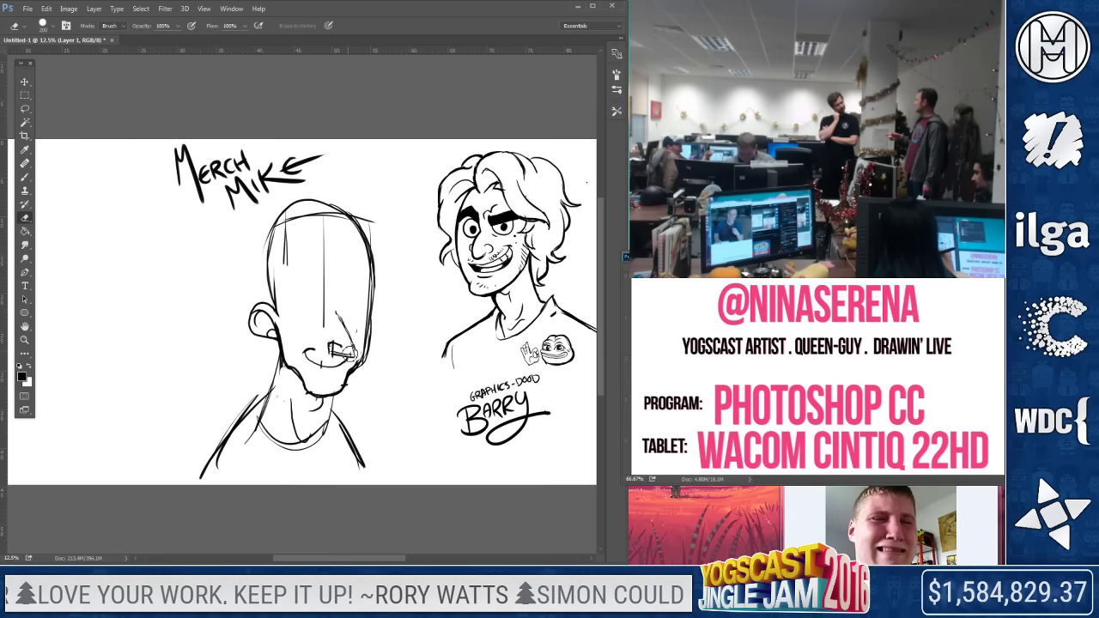
mouse_move(331, 350)
left_mouse_down()
mouse_move(352, 352)
mouse_move(361, 322)
left_mouse_up()
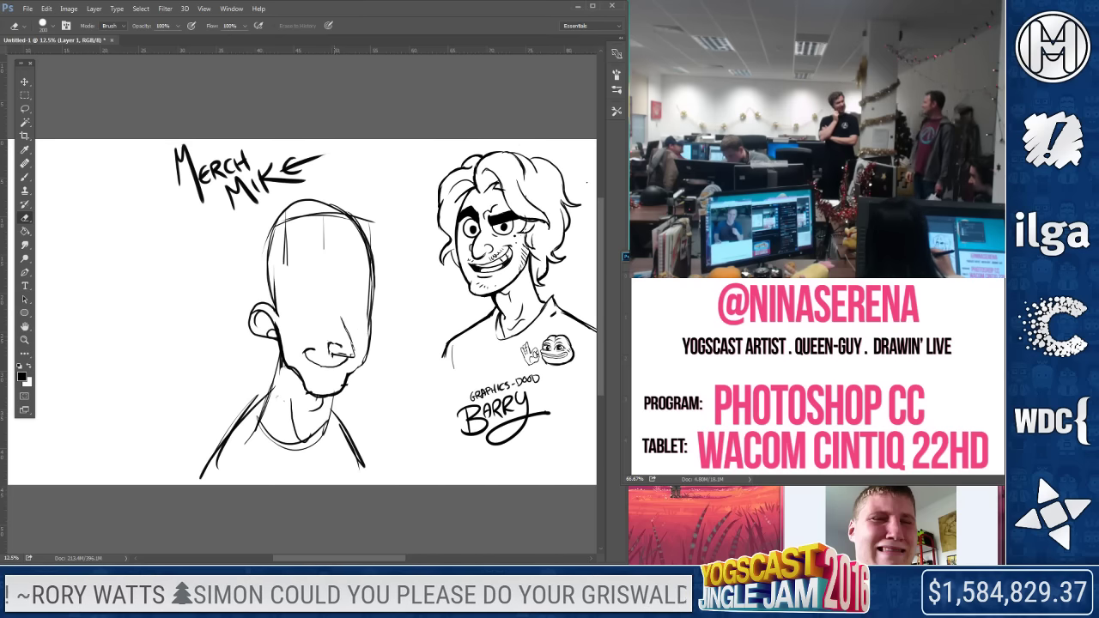
Darken the slanted nose line and strengthen the face contour from the temple down to the jaw
key("b")
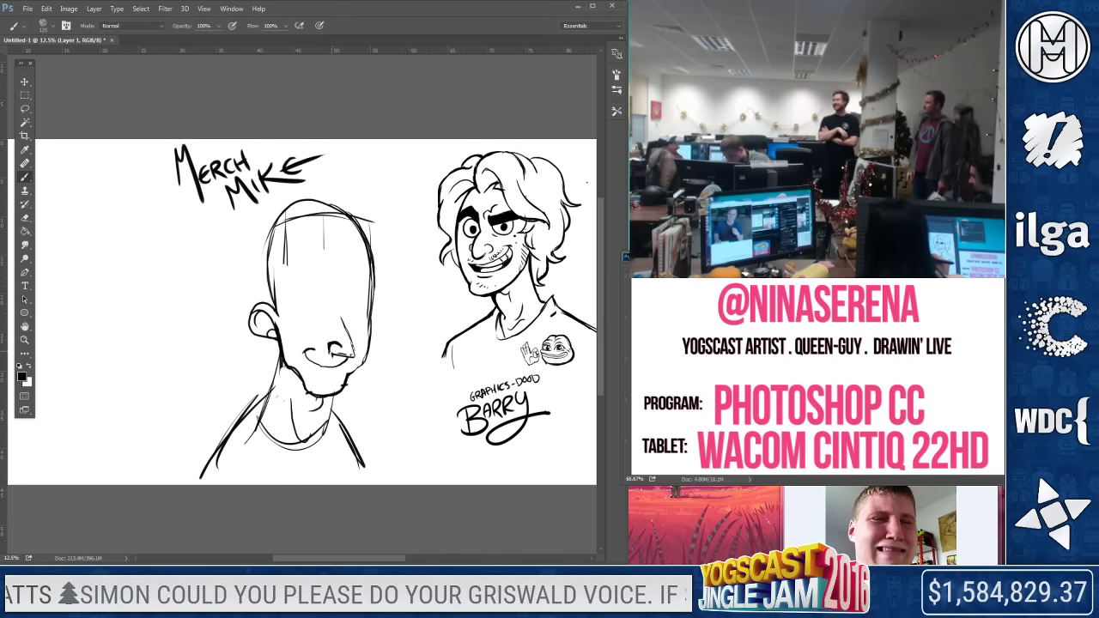
left_click_drag(333, 313, 349, 347)
key("e")
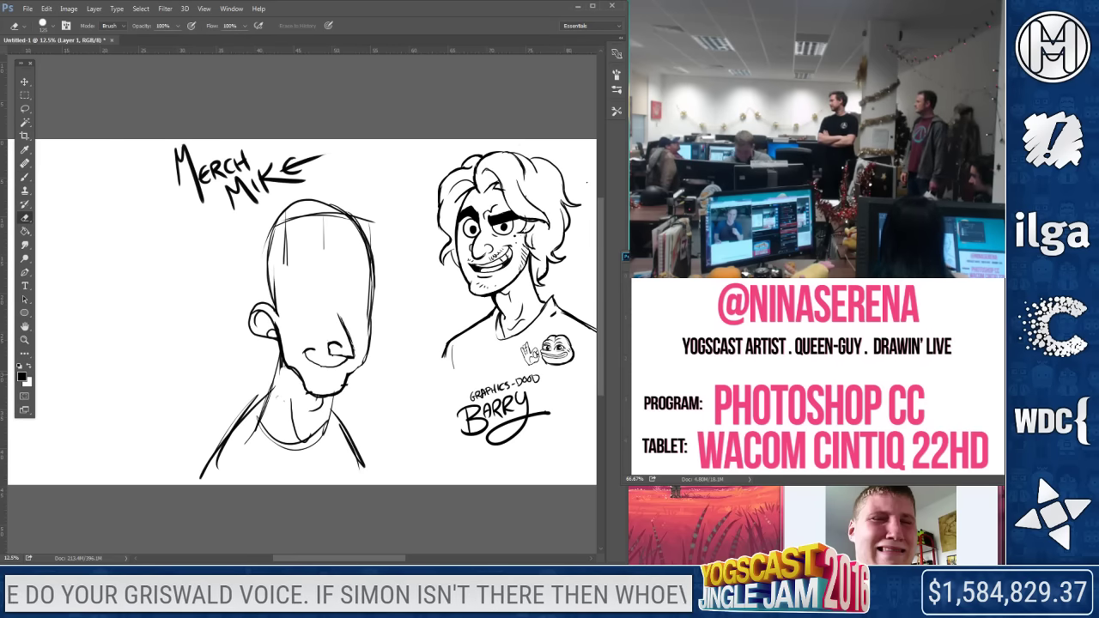
key("b")
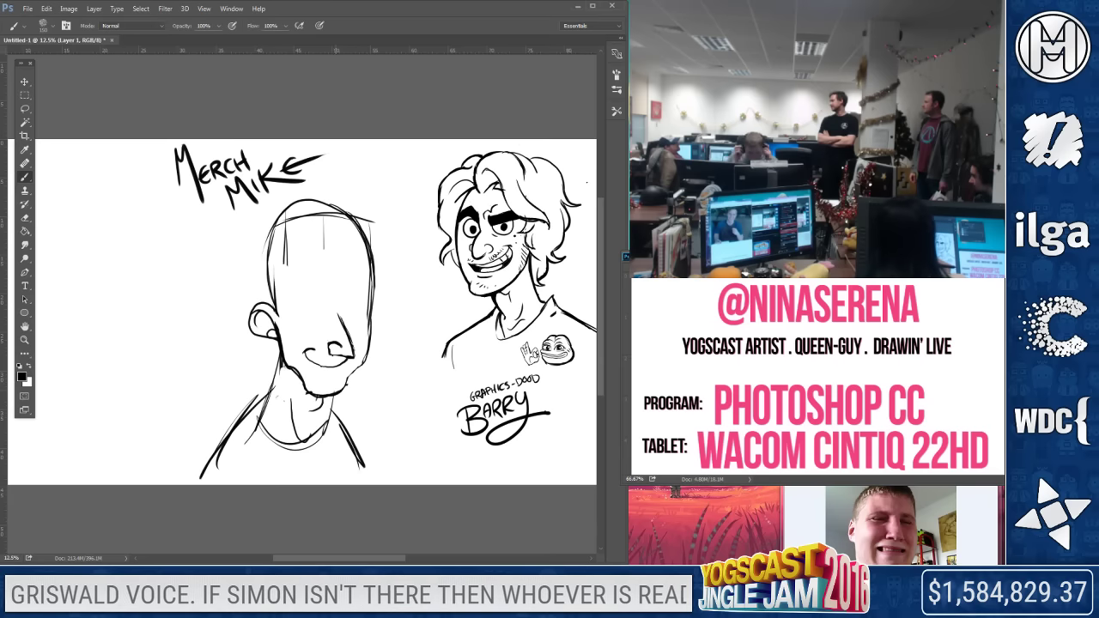
left_click_drag(371, 245, 365, 347)
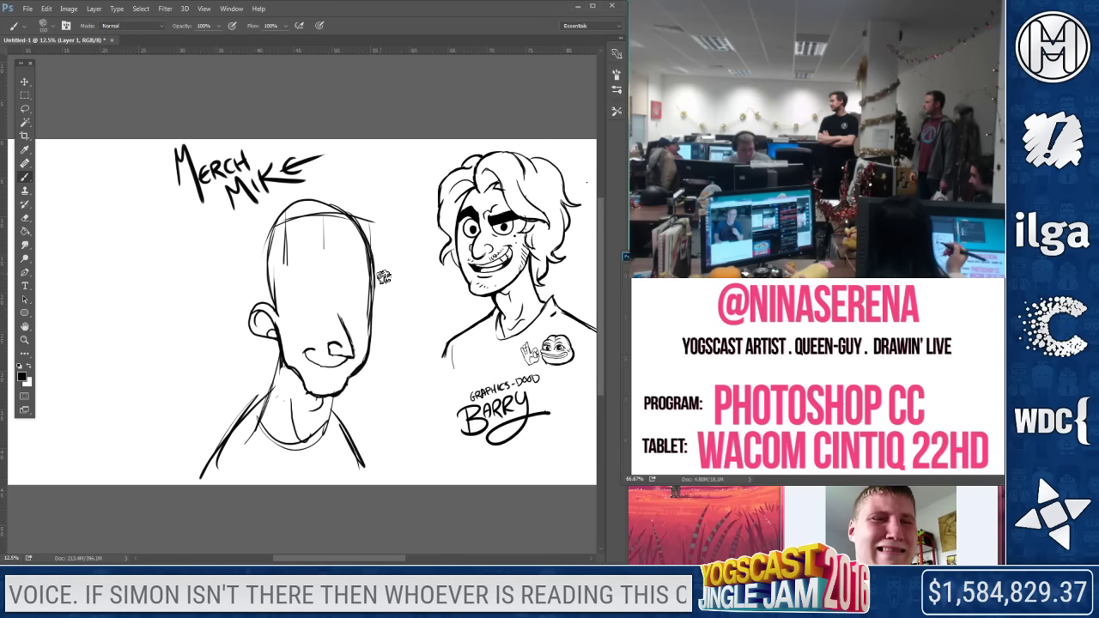
Erase the smiling mouth and excess jaw strokes, and sketch a curved eye guideline across the face
key("e")
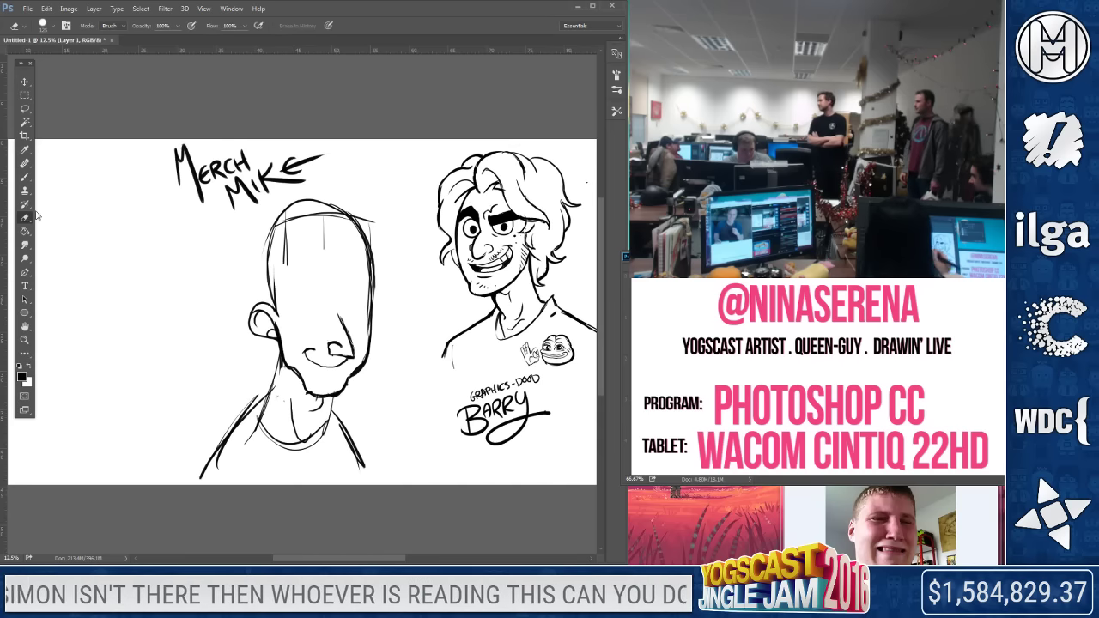
mouse_move(302, 360)
left_mouse_down()
mouse_move(356, 366)
mouse_move(355, 356)
mouse_move(341, 365)
left_mouse_up()
left_click(24, 177)
left_click(25, 218)
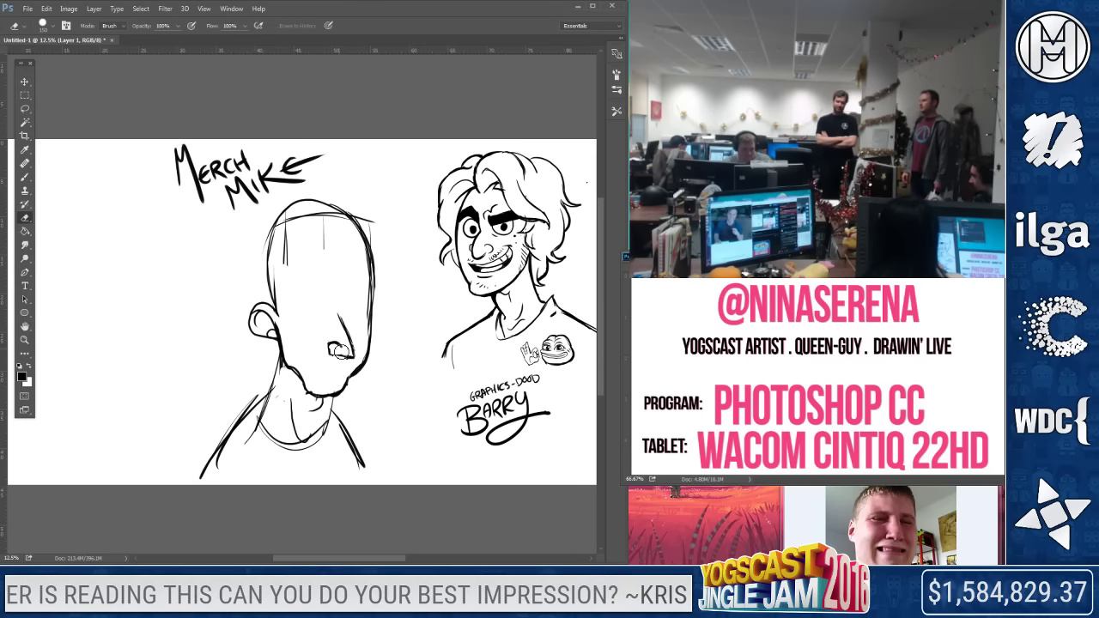
left_click(24, 178)
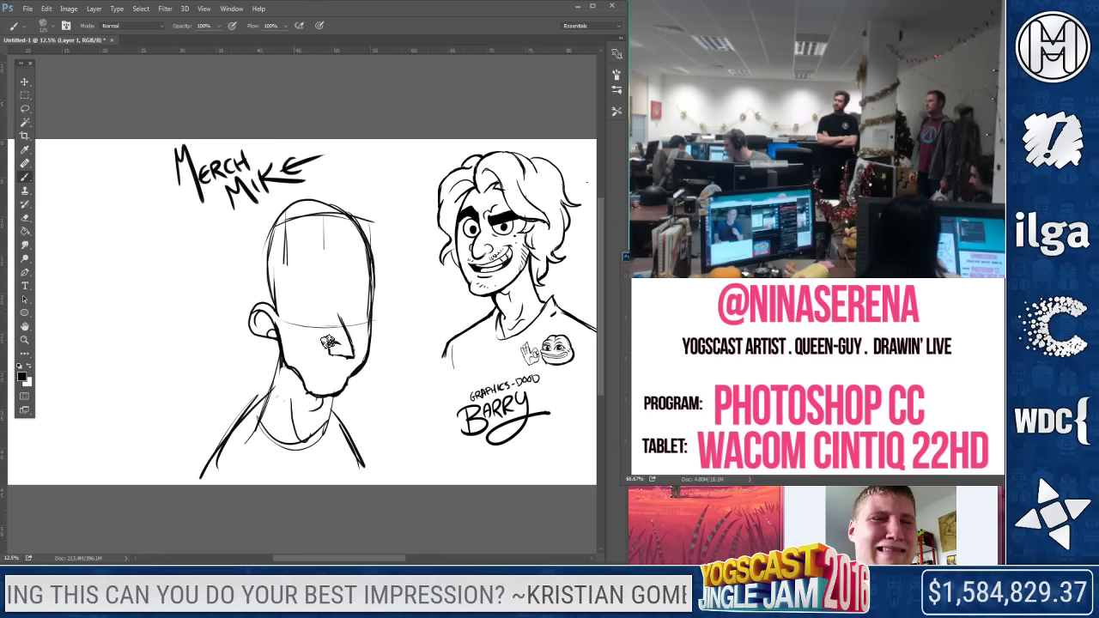
left_click(25, 218)
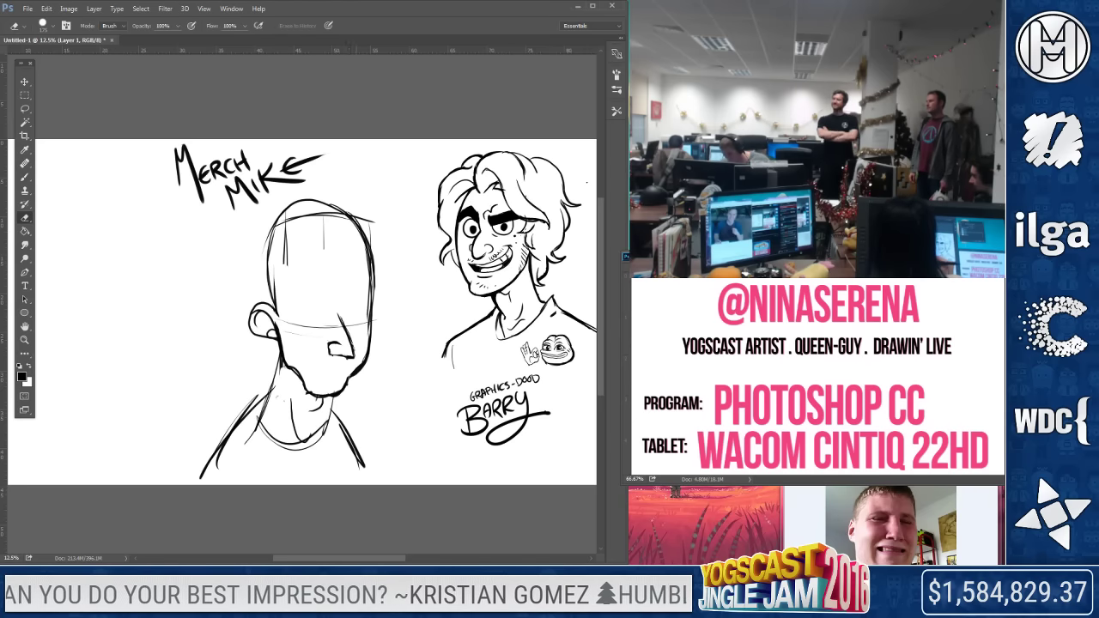
key("b")
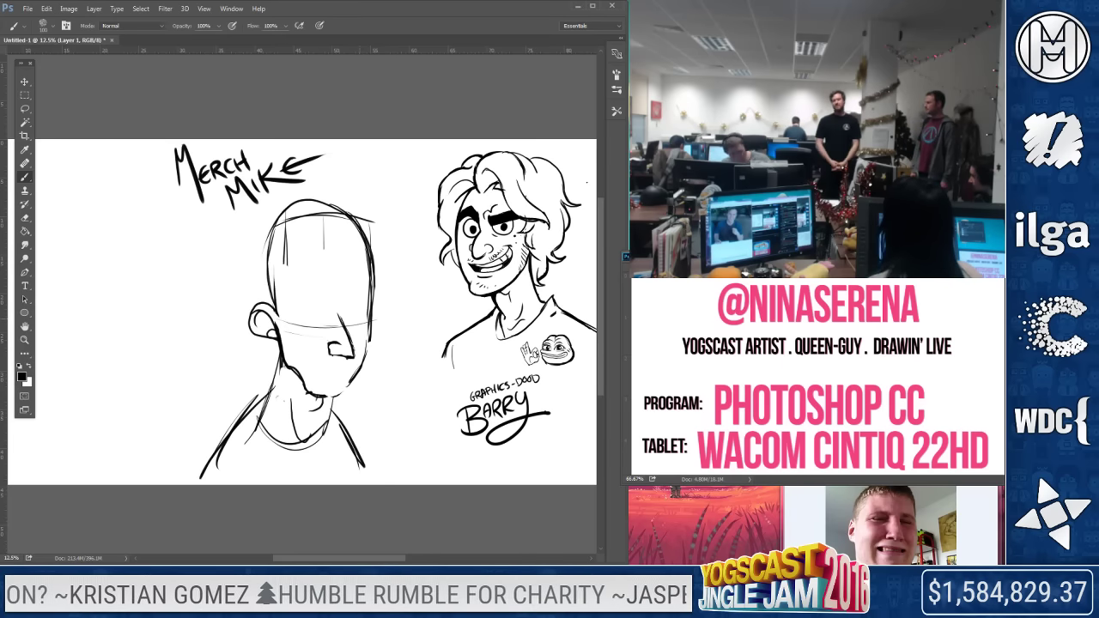
Draw frowning brows and round eyes with black pupils, reworking one pupil, and sketch a wide curved mouth beneath the nose
left_click_drag(292, 294, 332, 307)
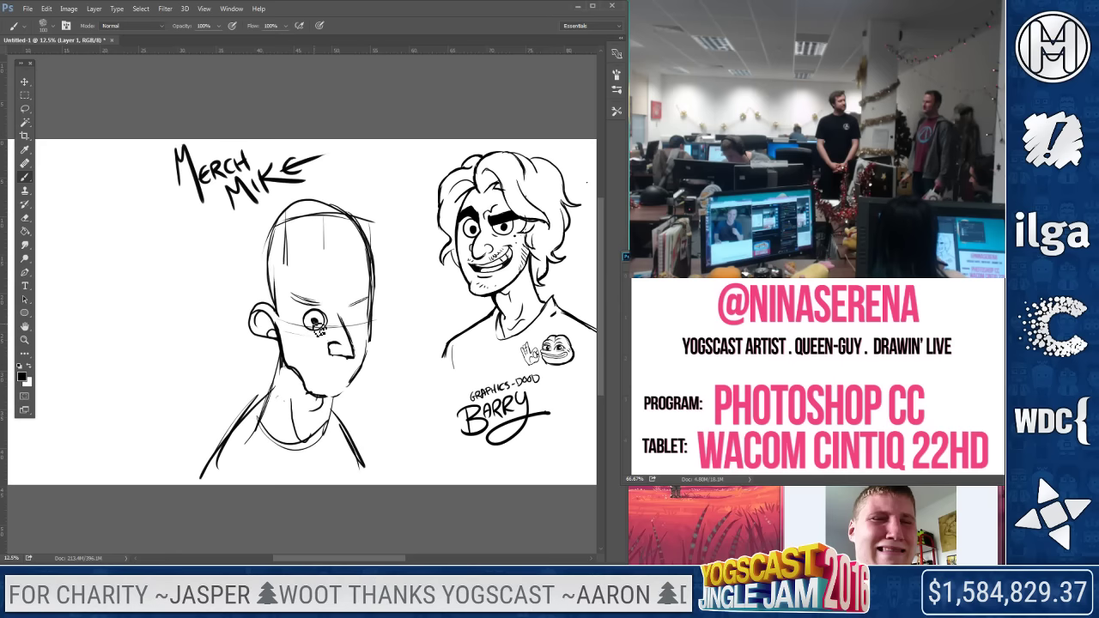
left_click_drag(352, 313, 347, 314)
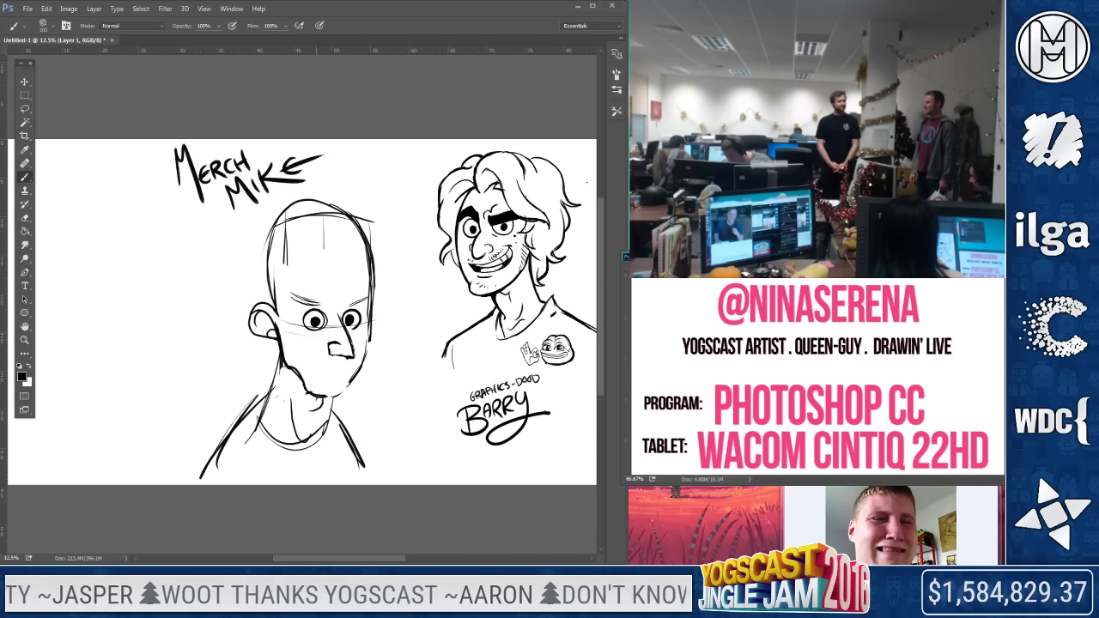
key("e")
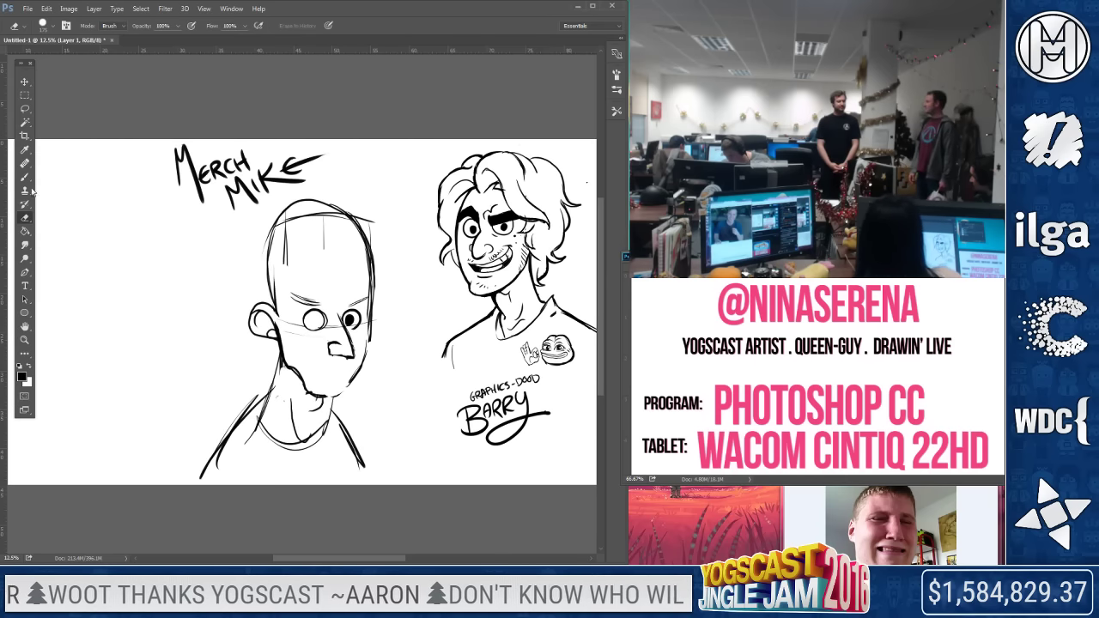
key("s")
left_click(318, 321)
left_click(296, 225)
key("b")
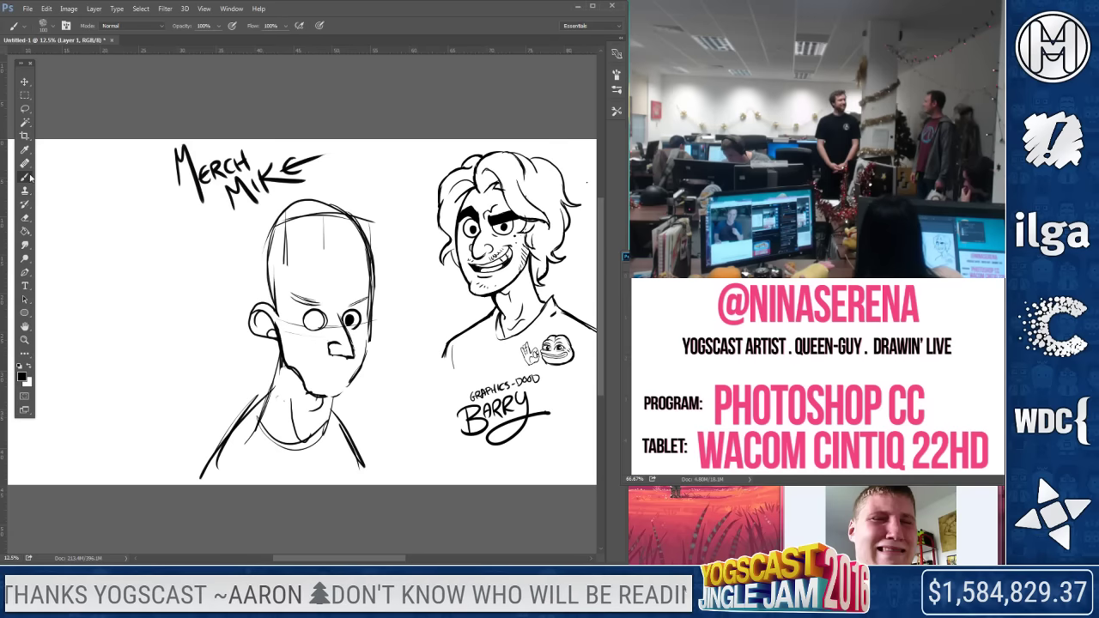
mouse_move(314, 319)
left_mouse_down()
mouse_move(309, 344)
mouse_move(355, 366)
left_mouse_up()
mouse_move(301, 338)
left_mouse_down()
mouse_move(314, 335)
mouse_move(302, 385)
mouse_move(330, 395)
left_mouse_up()
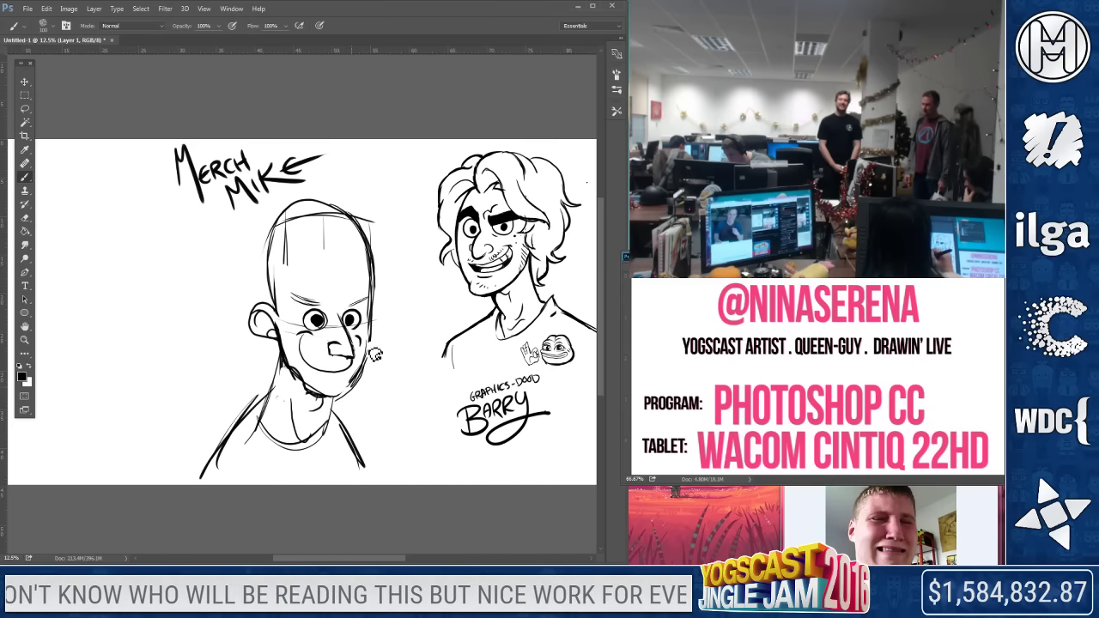
Erase the chin and the top of the skull, and redraw a lower skull outline with a hairline
key("e")
key("bracketright")
left_click_drag(287, 366, 366, 395)
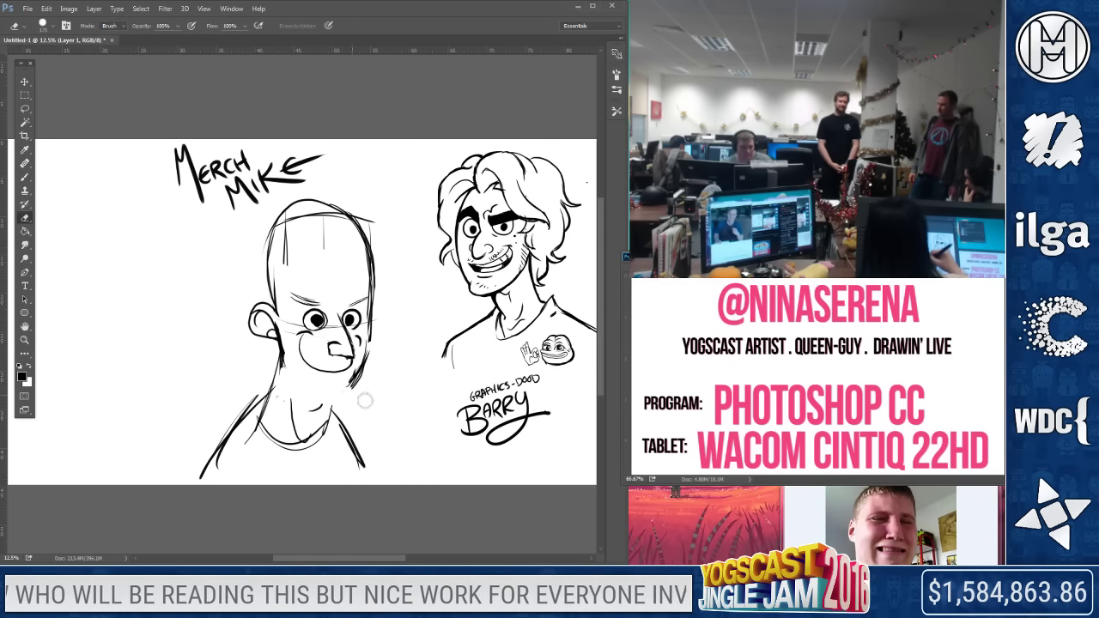
key("bracketright")
mouse_move(292, 220)
left_mouse_down()
mouse_move(257, 248)
mouse_move(327, 225)
left_mouse_up()
left_click(25, 177)
mouse_move(369, 276)
left_mouse_down()
mouse_move(359, 241)
mouse_move(273, 258)
mouse_move(271, 283)
left_mouse_up()
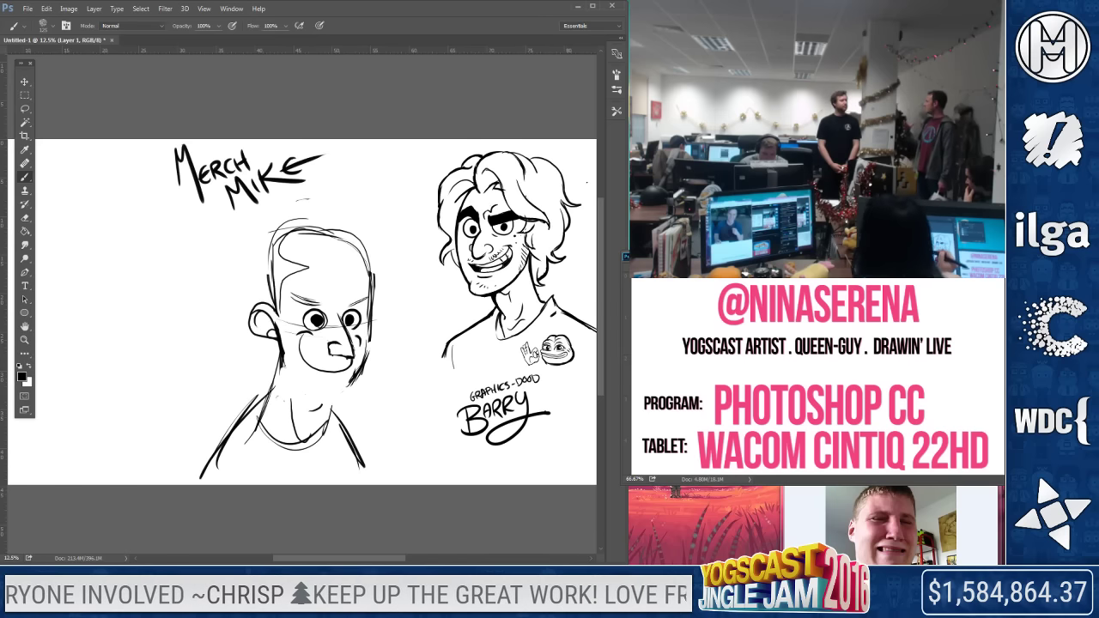
Erase the jagged hairline, sketch short tousled hair on top of the head and thicken the frowning brows
key("e")
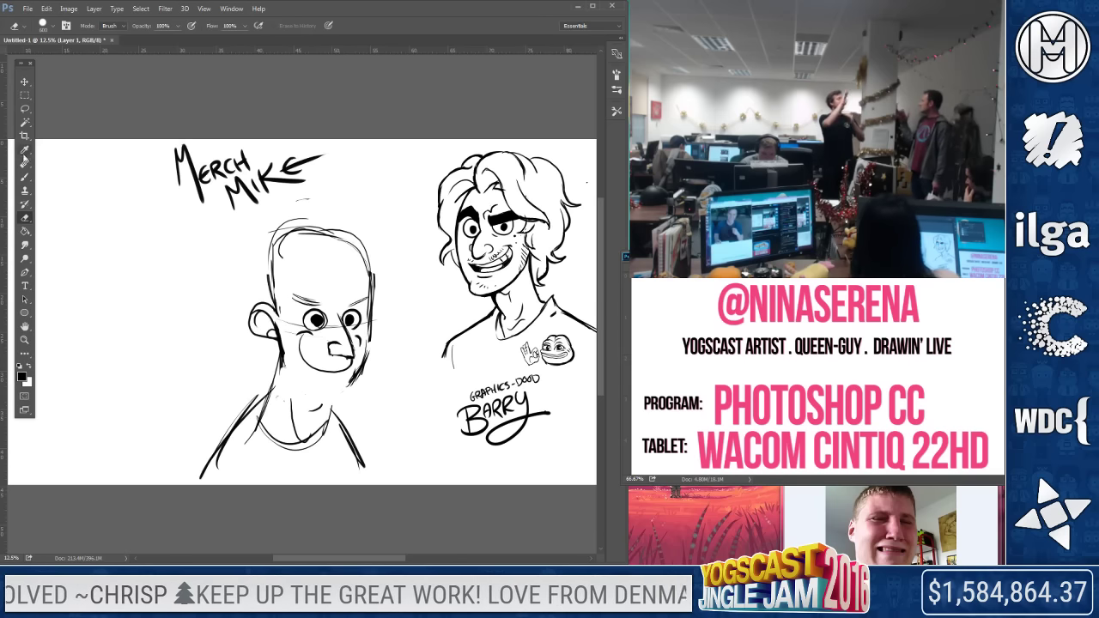
key("b")
left_click_drag(277, 257, 279, 311)
mouse_move(312, 225)
left_mouse_down()
mouse_move(346, 234)
mouse_move(306, 243)
mouse_move(314, 245)
mouse_move(259, 276)
mouse_move(282, 316)
left_mouse_up()
key("ctrl+z")
mouse_move(345, 232)
left_mouse_down()
mouse_move(375, 290)
mouse_move(330, 306)
mouse_move(370, 298)
left_mouse_up()
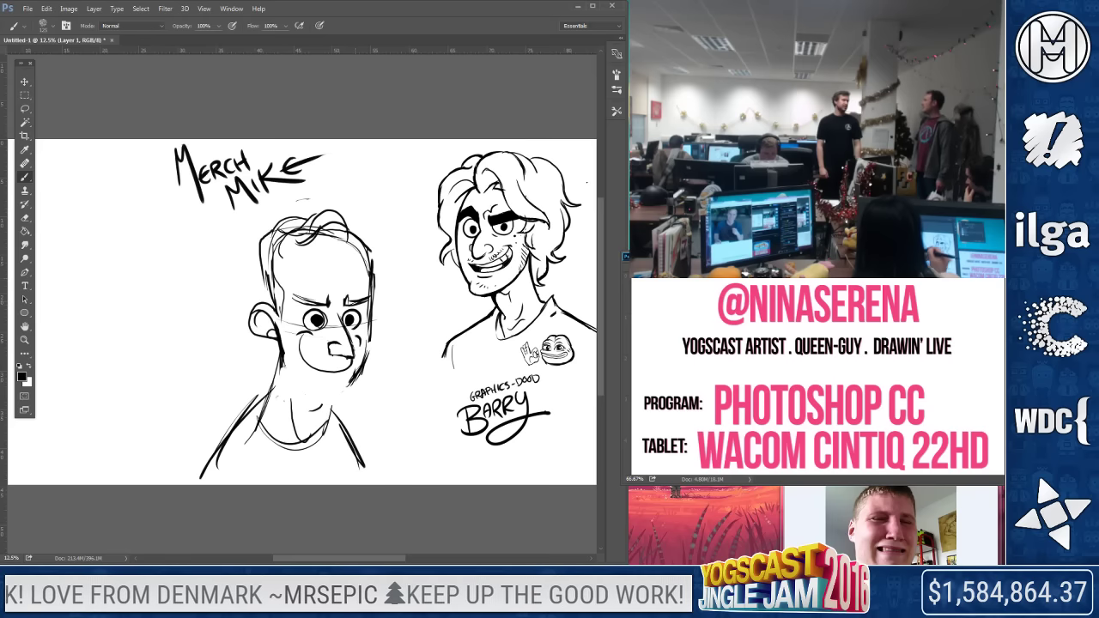
Redraw the jaw, chin and front neck line, and erase the curved collar and sloping shoulders
key("[")
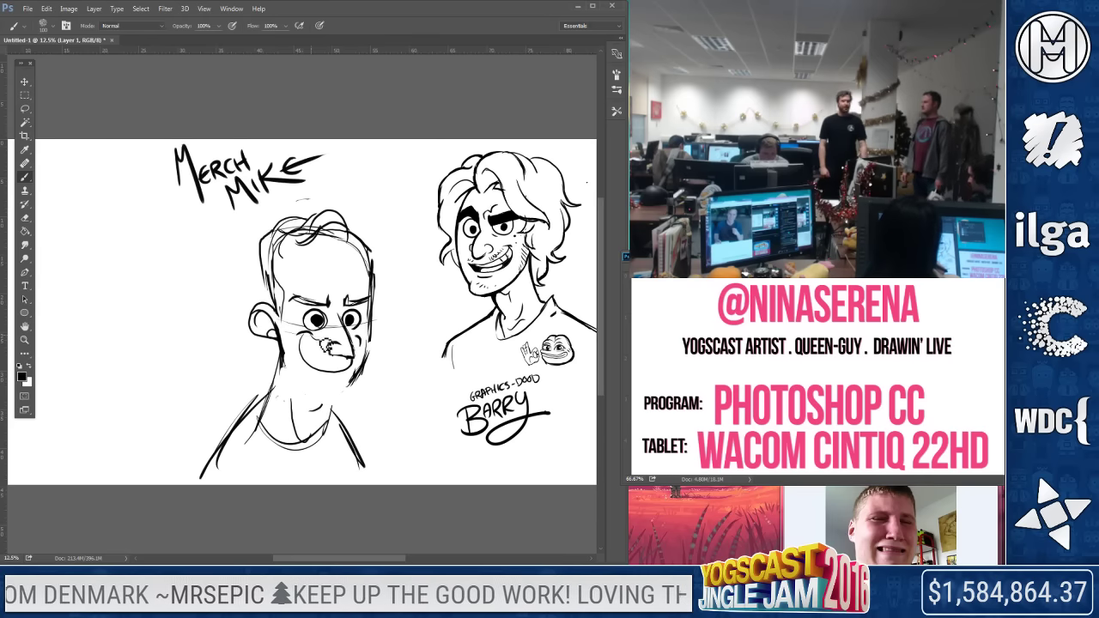
mouse_move(365, 371)
left_mouse_down()
mouse_move(332, 406)
mouse_move(285, 364)
mouse_move(261, 400)
left_mouse_up()
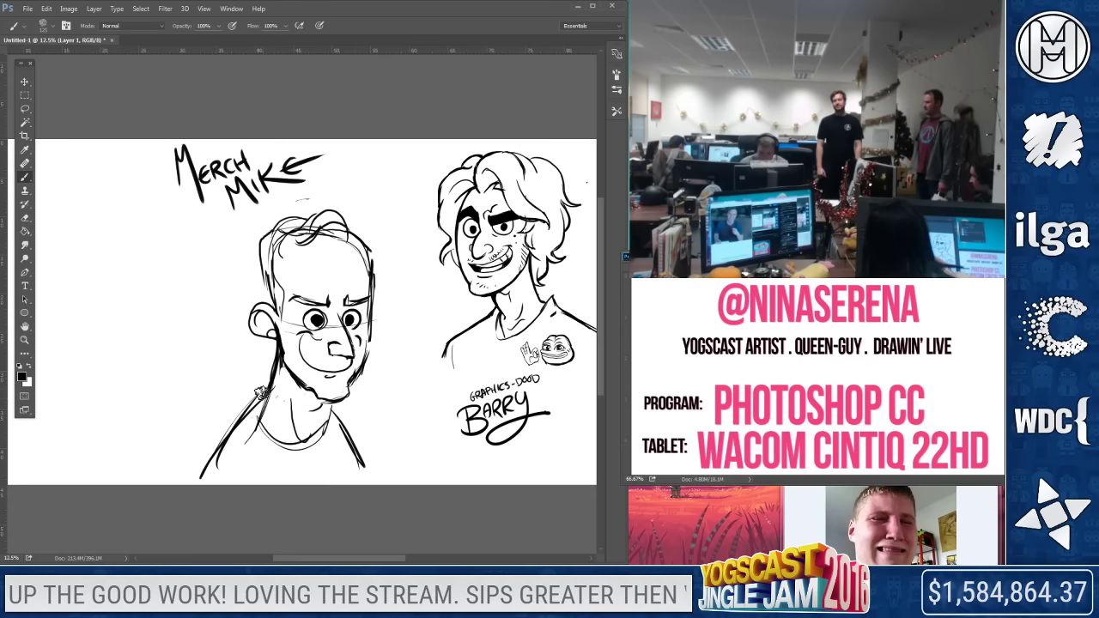
left_click(25, 219)
mouse_move(283, 419)
left_mouse_down()
mouse_move(334, 425)
mouse_move(361, 467)
left_mouse_up()
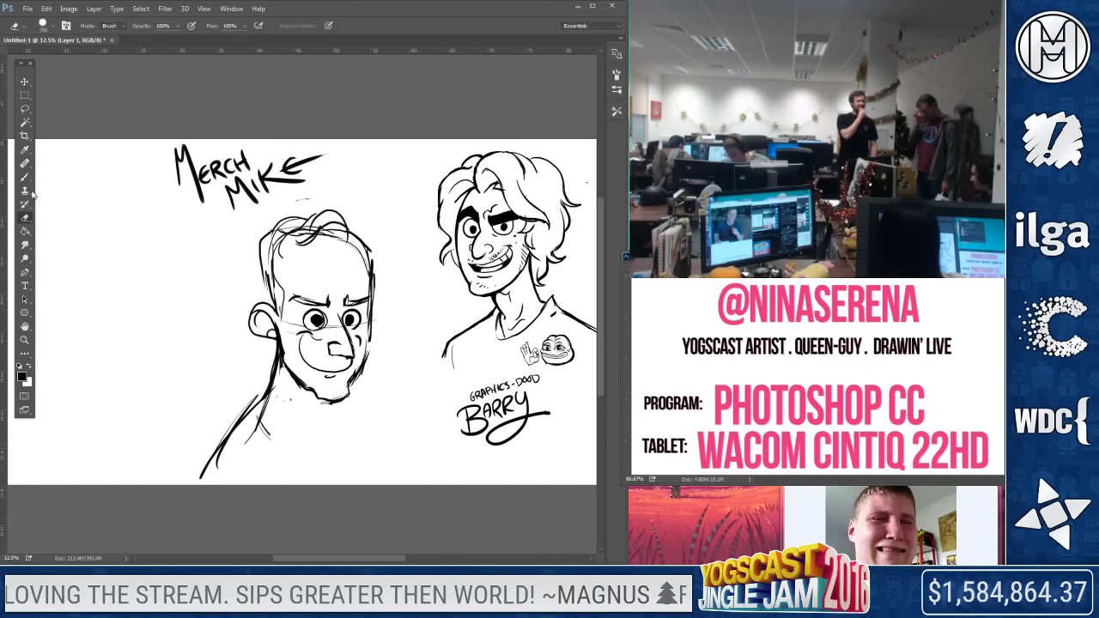
key("b")
mouse_move(324, 404)
left_mouse_down()
mouse_move(302, 419)
mouse_move(309, 442)
left_mouse_up()
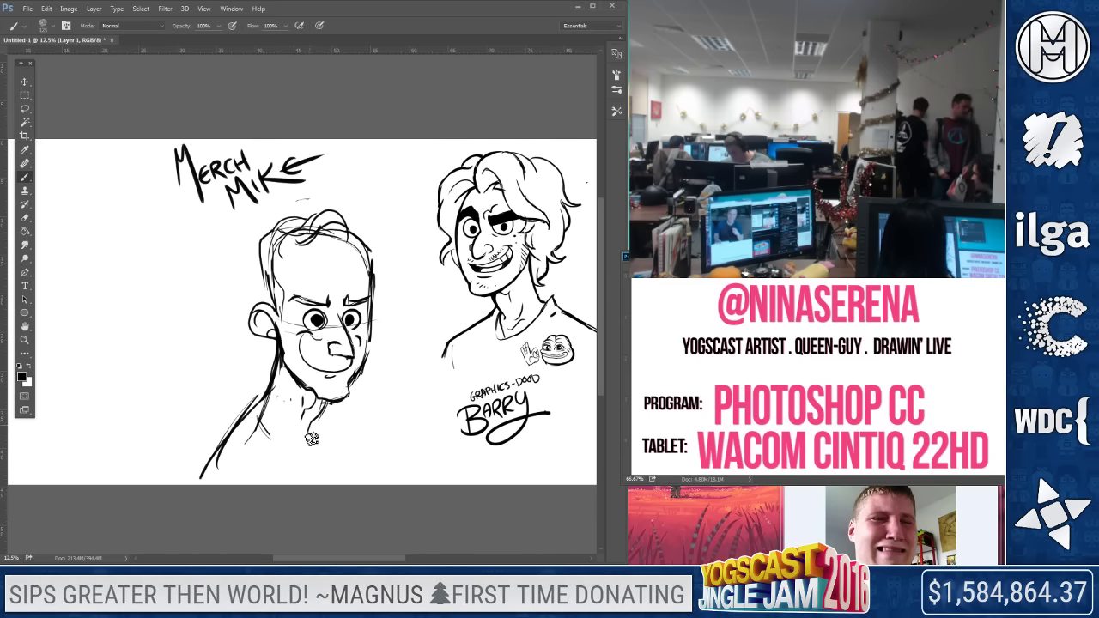
key("e")
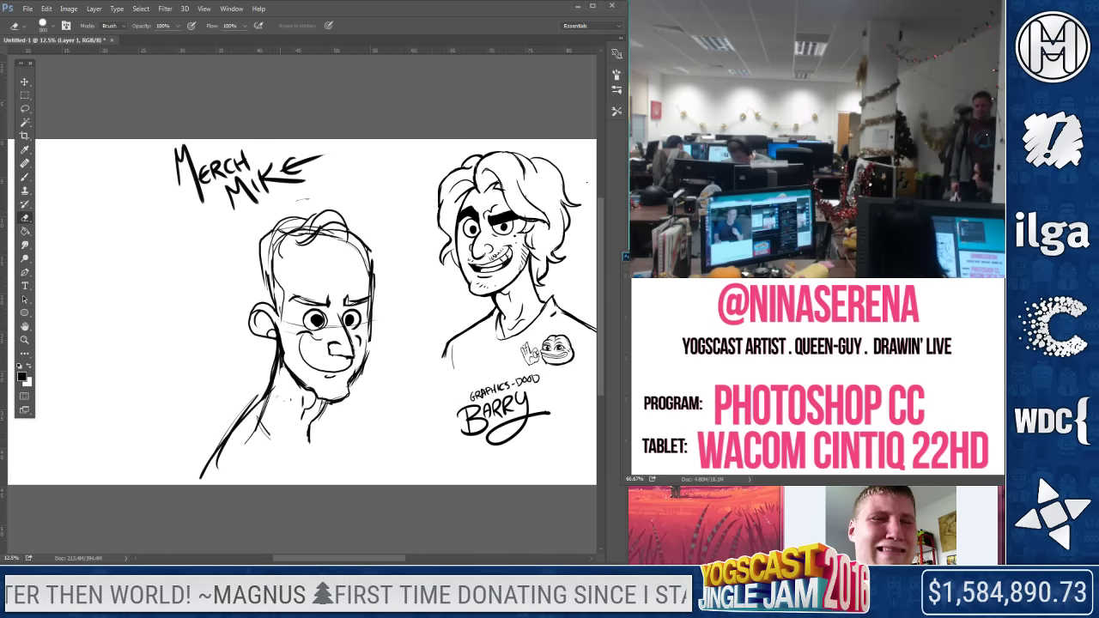
left_click_drag(242, 412, 197, 470)
left_click(25, 177)
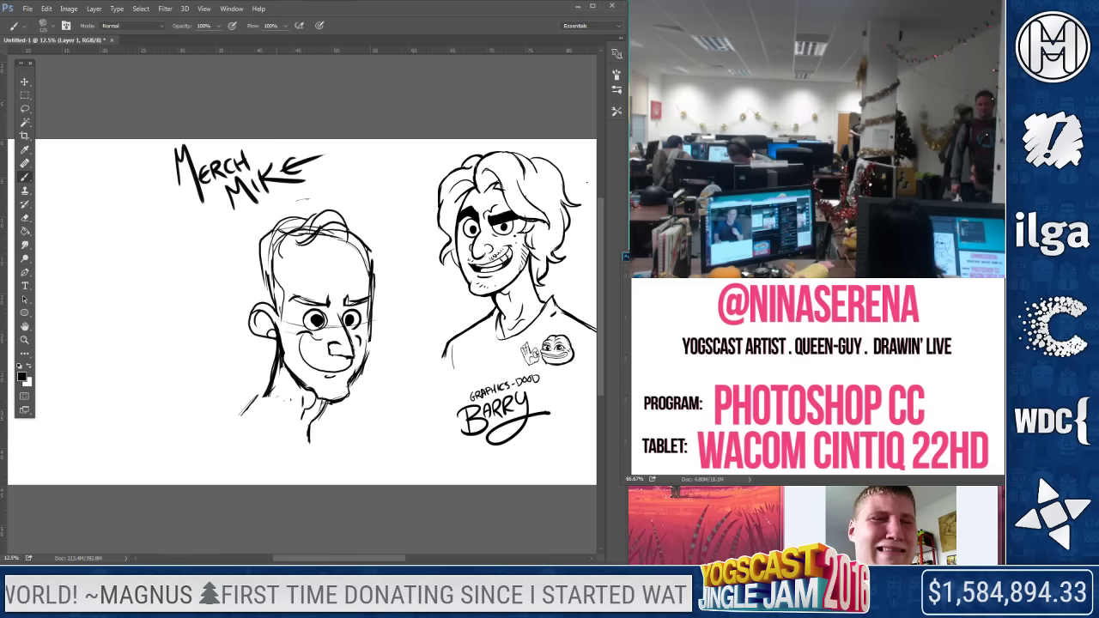
Lasso the frowning head with its neck and transform it to sit higher and closer to the smiling portrait
left_click(25, 218)
left_click(24, 109)
mouse_move(307, 202)
left_mouse_down()
mouse_move(260, 492)
mouse_move(388, 222)
left_mouse_up()
right_click(344, 318)
left_click(390, 440)
mouse_move(375, 360)
left_mouse_down()
mouse_move(398, 327)
mouse_move(398, 336)
left_mouse_up()
key("Return")
key("ctrl+d")
Draw a large rectangular board beneath the neck, extending down to the canvas edge, with thickened outlines
left_click(24, 176)
mouse_move(262, 410)
left_mouse_down()
mouse_move(415, 402)
mouse_move(240, 411)
left_mouse_up()
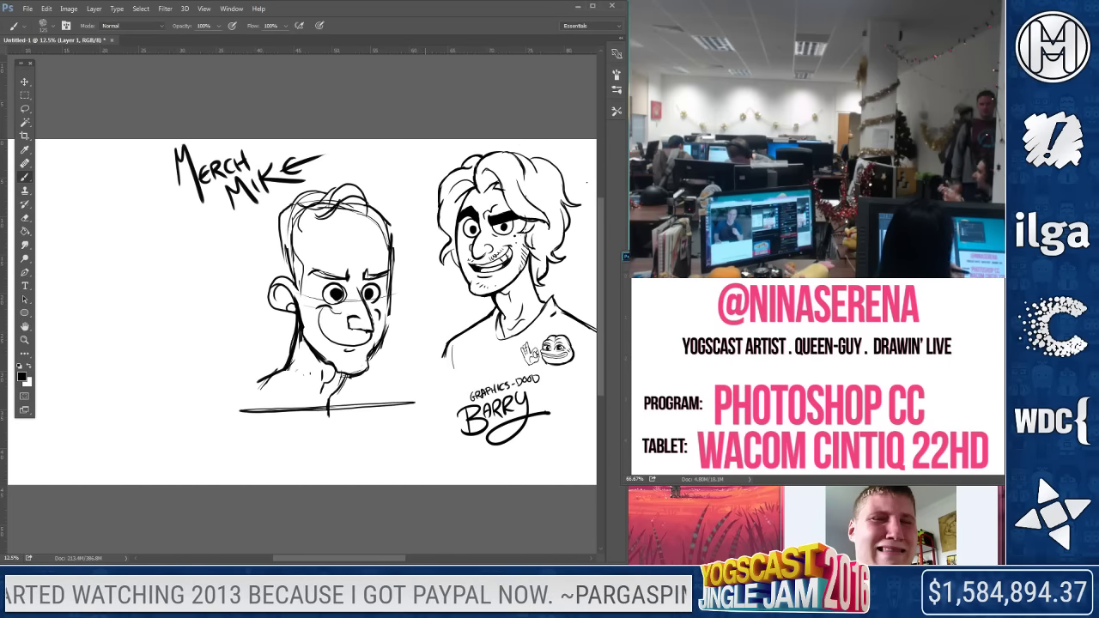
left_click_drag(420, 403, 421, 484)
left_click_drag(241, 410, 244, 484)
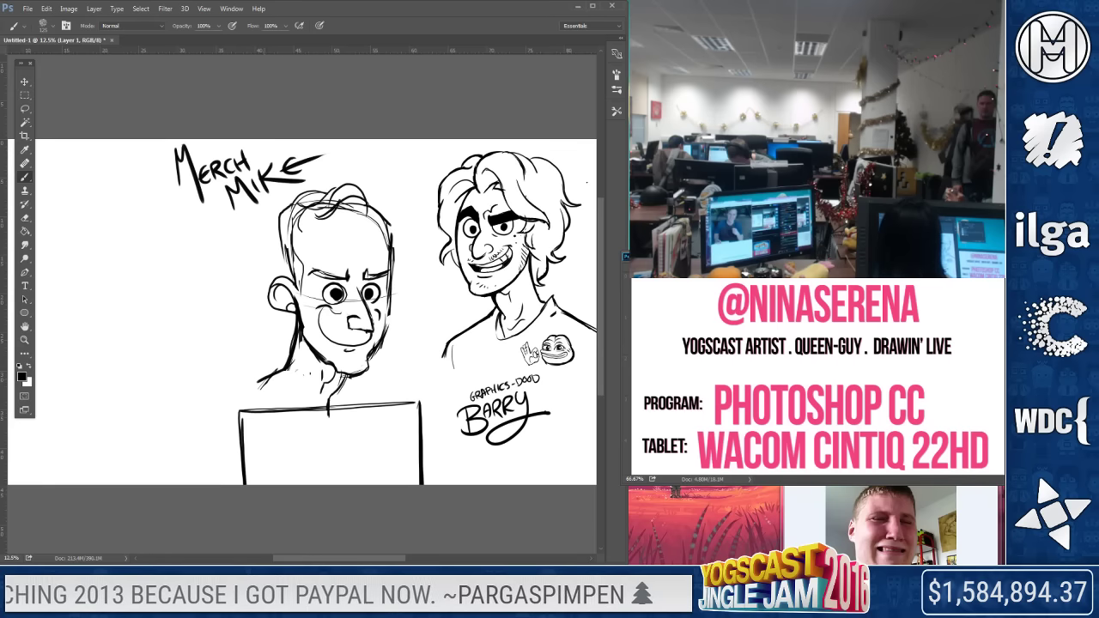
mouse_move(251, 410)
left_mouse_down()
mouse_move(421, 402)
mouse_move(421, 485)
mouse_move(240, 485)
left_mouse_up()
left_click(26, 219)
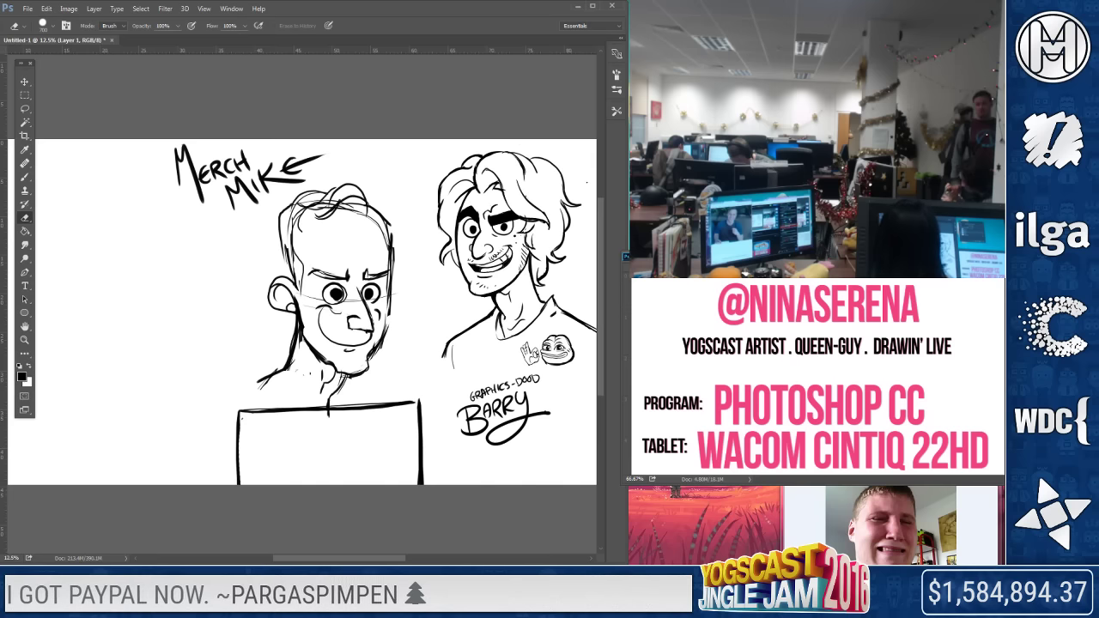
Sketch two hands with fingers gripping the board's upper edge, and start a curved shoulder line beside the neck
key("b")
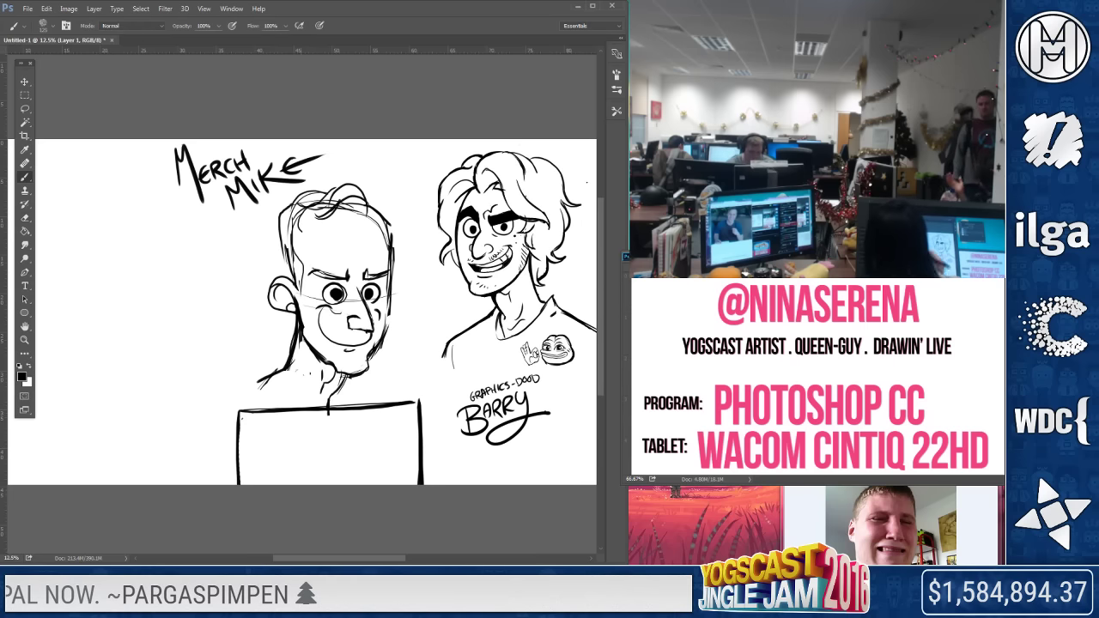
left_click_drag(263, 390, 254, 412)
mouse_move(276, 390)
left_mouse_down()
mouse_move(266, 422)
mouse_move(281, 423)
left_mouse_up()
left_click_drag(301, 392, 294, 419)
mouse_move(390, 382)
left_mouse_down()
mouse_move(386, 431)
mouse_move(415, 394)
left_mouse_up()
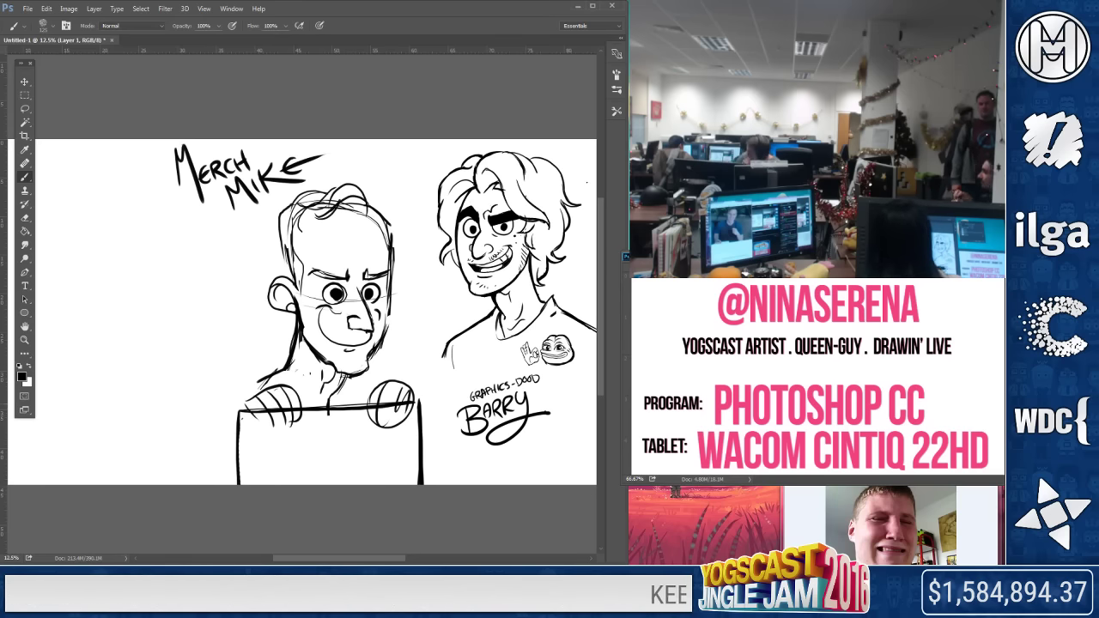
left_click_drag(371, 387, 359, 403)
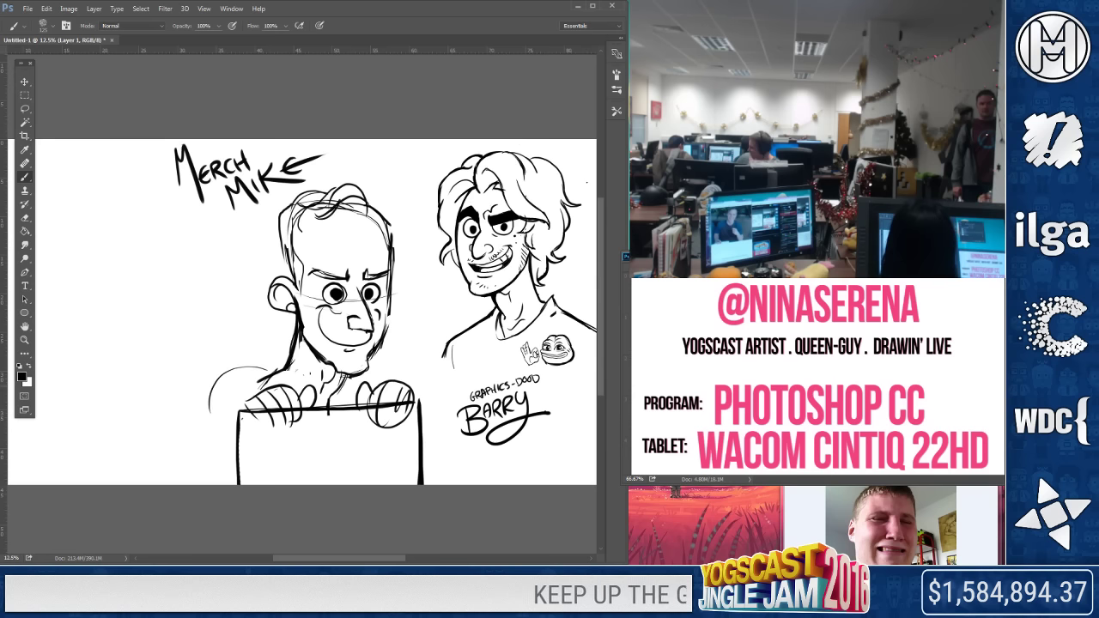
Draw rounded shoulders on both sides of the neck behind the gripping hands, and clean up the stray neck-base lines
left_click_drag(256, 379, 292, 373)
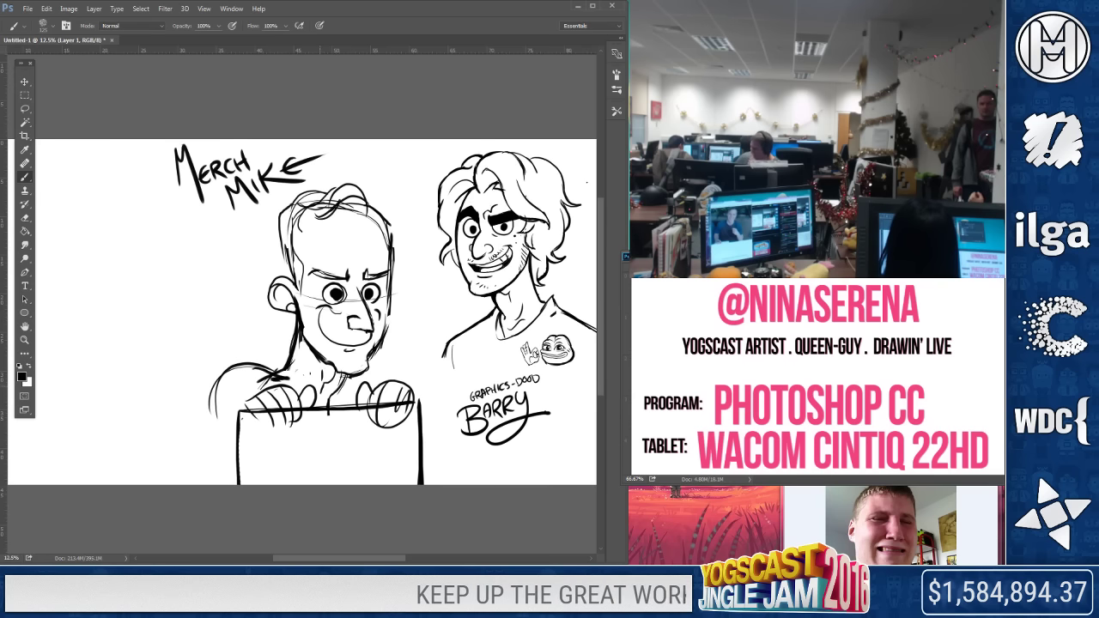
left_click_drag(364, 372, 413, 393)
key("e")
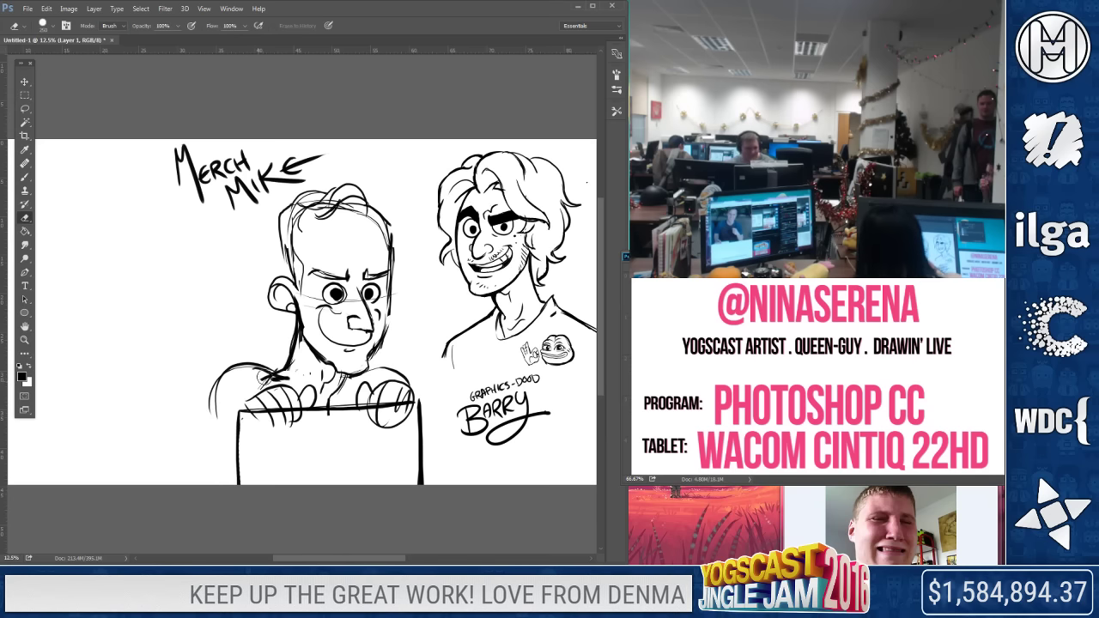
Letter "BUY MERCH" in bold hand-drawn capitals across the board
left_click(25, 178)
left_click_drag(250, 438, 248, 472)
key("ctrl+alt+z")
key("ctrl+alt+z")
mouse_move(247, 437)
left_mouse_down()
mouse_move(270, 461)
mouse_move(248, 474)
left_mouse_up()
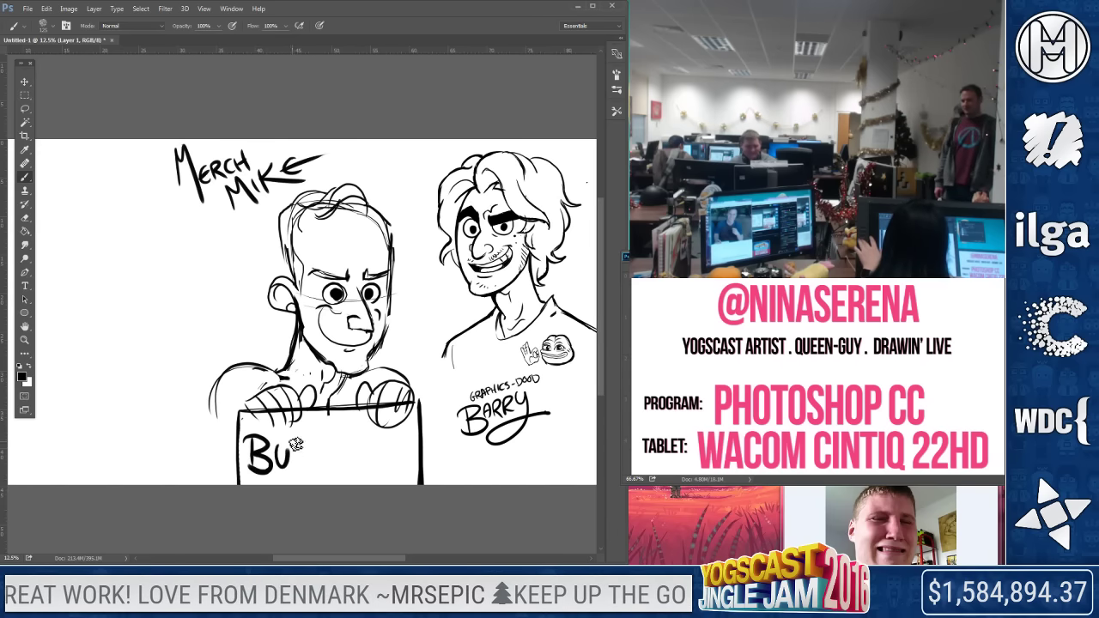
mouse_move(321, 439)
left_mouse_down()
mouse_move(360, 467)
mouse_move(360, 450)
mouse_move(388, 447)
mouse_move(397, 473)
left_mouse_up()
mouse_move(390, 456)
left_mouse_down()
mouse_move(409, 453)
mouse_move(411, 474)
left_mouse_up()
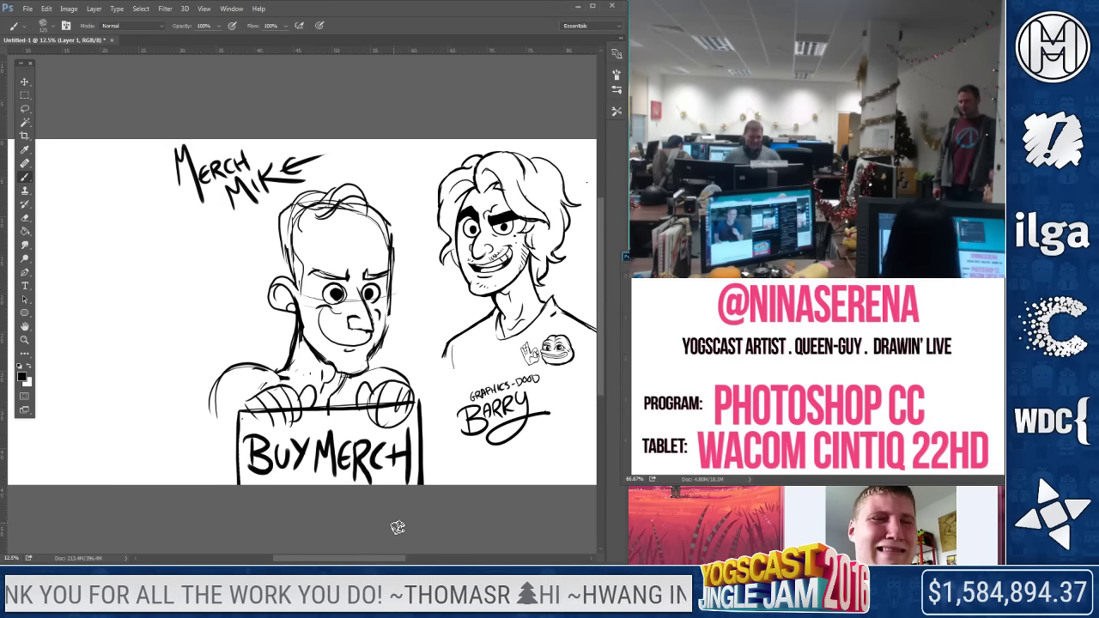
Erase the tall-headed figure's boxy nose, redraw it slimmer with a small brush, and erase the frowning eyebrows
left_click(24, 217)
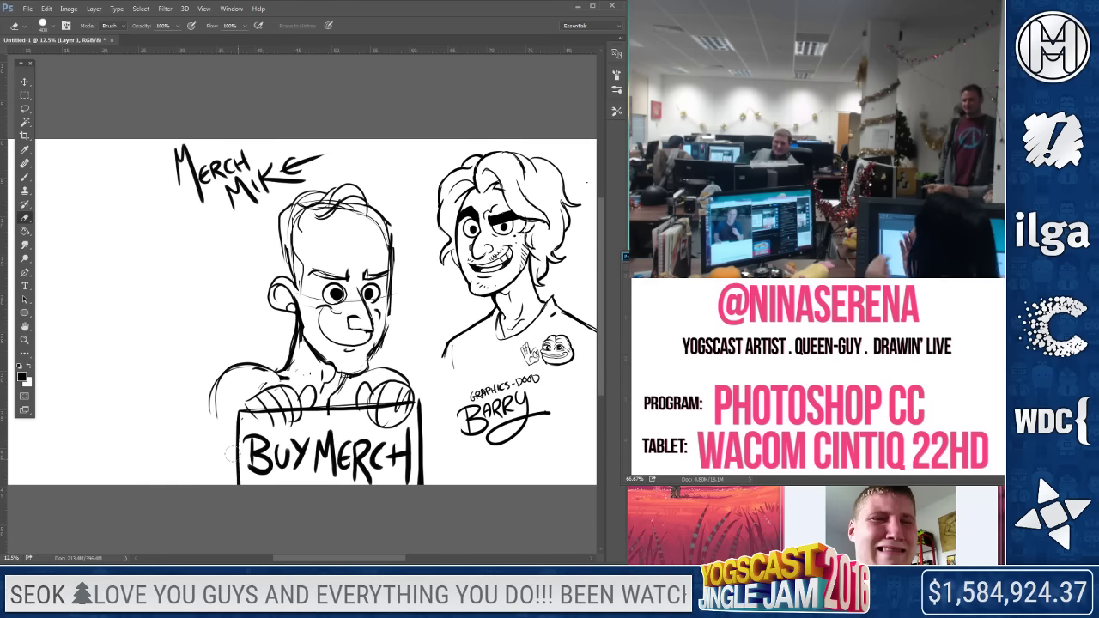
key("b")
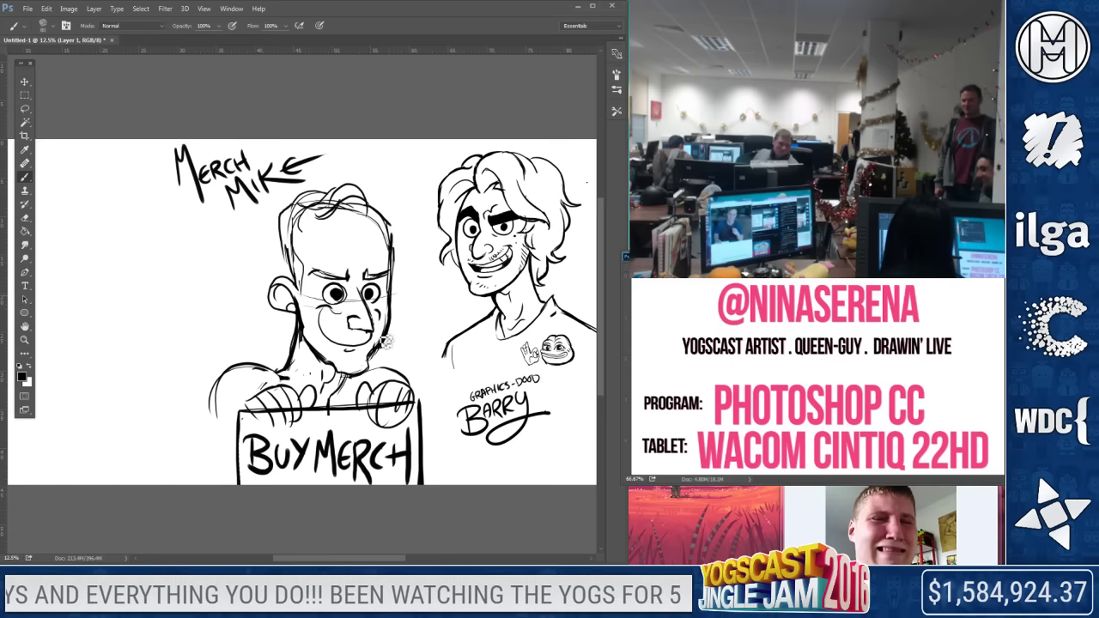
key("e")
mouse_move(468, 414)
left_mouse_down()
mouse_move(239, 428)
mouse_move(257, 425)
left_mouse_up()
key("[")
key("[")
key("[")
key("[")
key("[")
key("[")
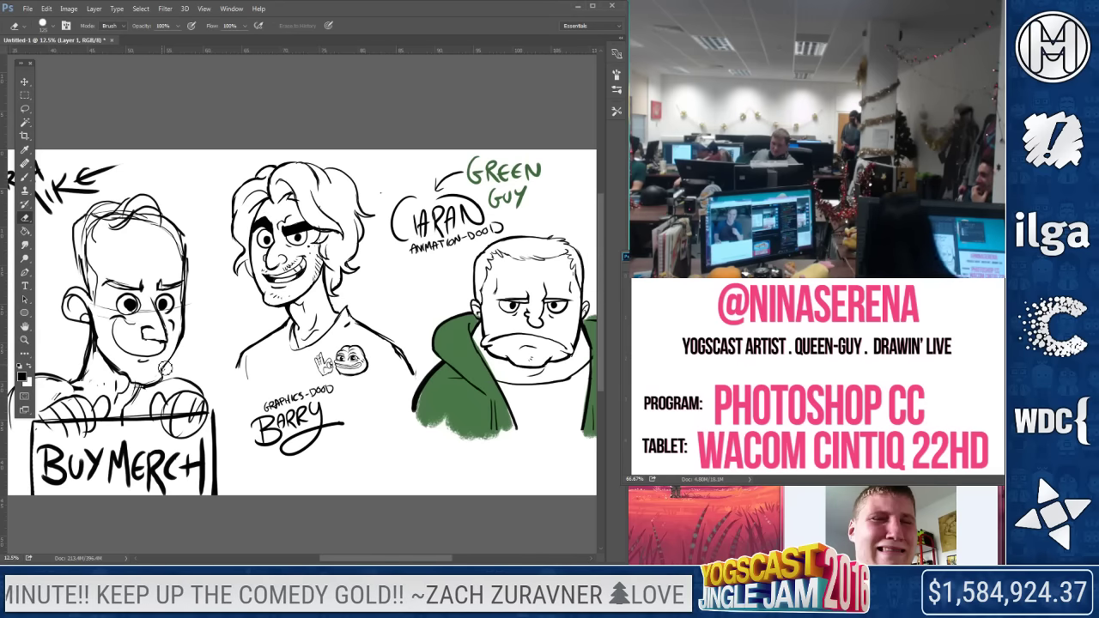
left_click_drag(159, 340, 164, 342)
left_click(25, 177)
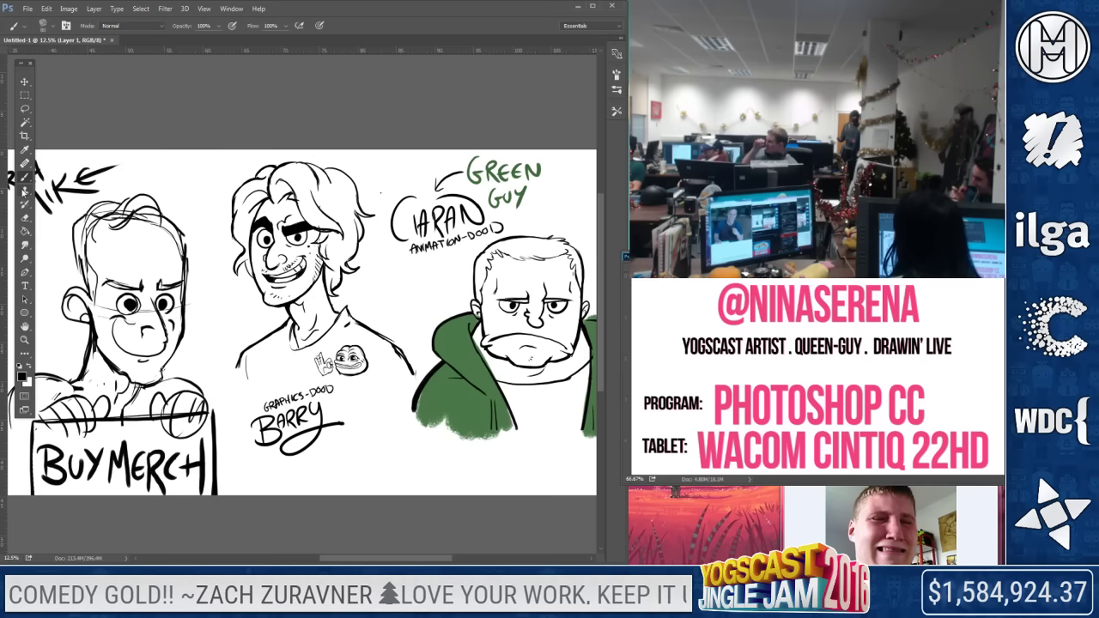
left_click_drag(153, 340, 167, 343)
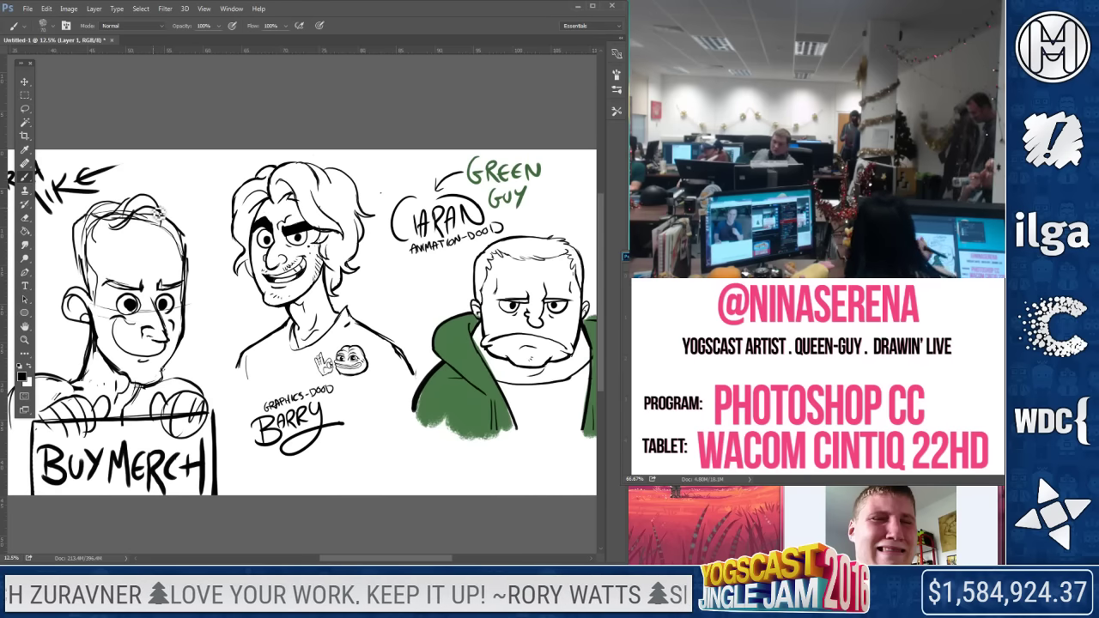
key("e")
left_click_drag(103, 284, 182, 282)
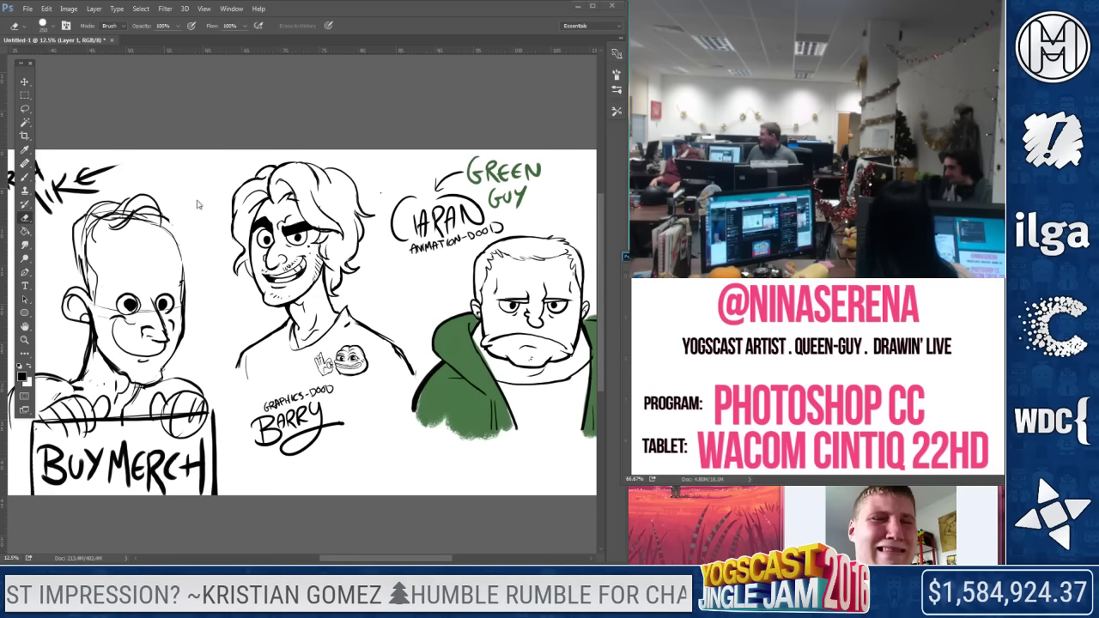
Lasso the top of the head with its hair and transform it to sit lower, shortening the forehead
left_click(25, 108)
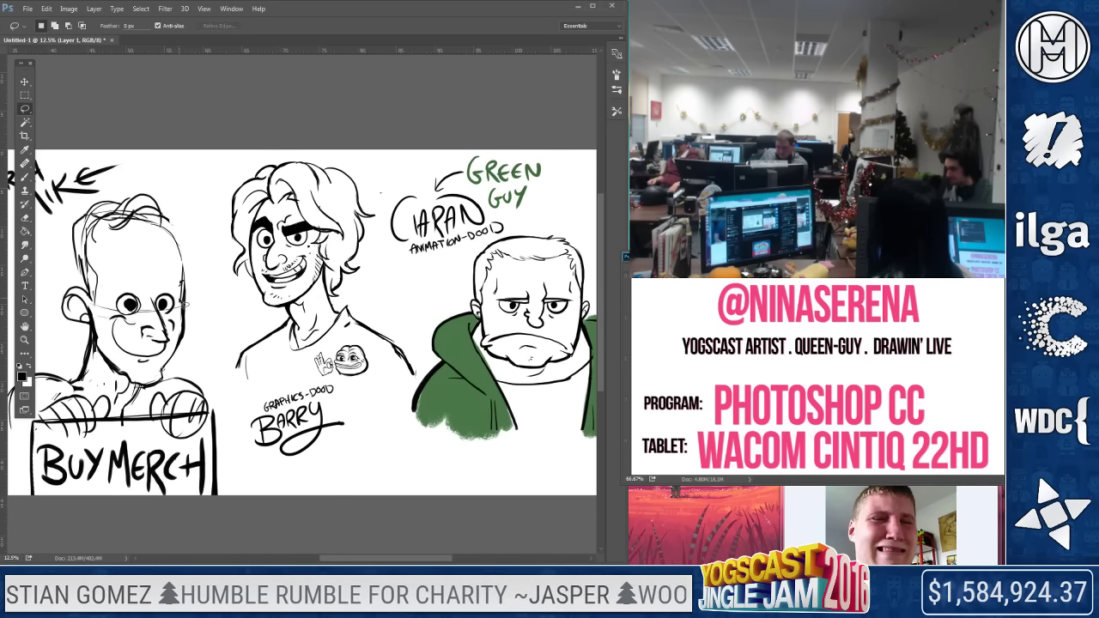
mouse_move(127, 184)
left_mouse_down()
mouse_move(57, 227)
mouse_move(72, 279)
mouse_move(166, 281)
left_mouse_up()
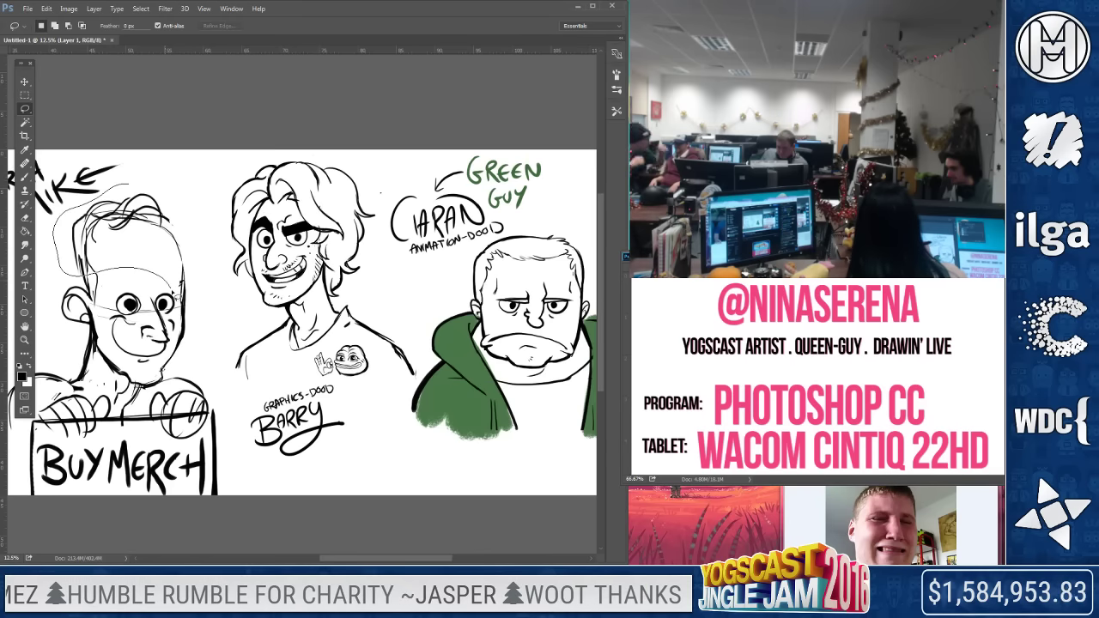
right_click(161, 215)
left_click(185, 343)
left_click_drag(134, 183, 133, 198)
key("Return")
key("ctrl+d")
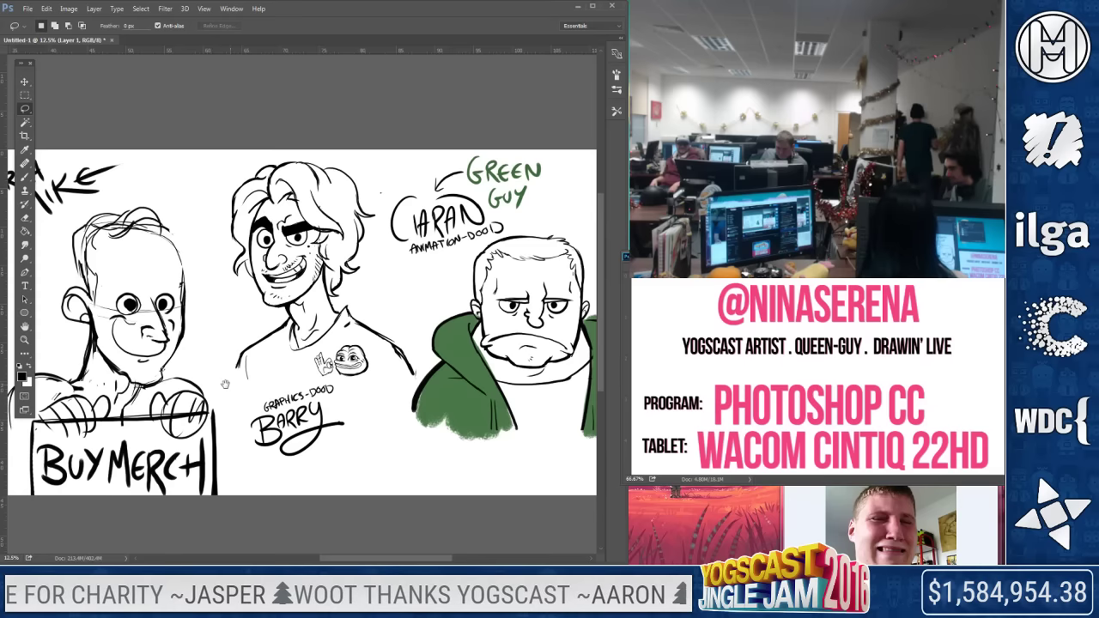
Clean up the doubled outline along the side of the forehead above the ear
left_click_drag(219, 384, 226, 384)
key("e")
key("[")
left_click_drag(85, 247, 92, 275)
key("b")
left_click_drag(87, 260, 93, 287)
key("ctrl+z")
Undo the dark hair strokes, erase the tangled hair lines and redraw the hair as a smooth swept shape
key("]")
mouse_move(138, 218)
left_mouse_down()
mouse_move(117, 236)
mouse_move(147, 220)
left_mouse_up()
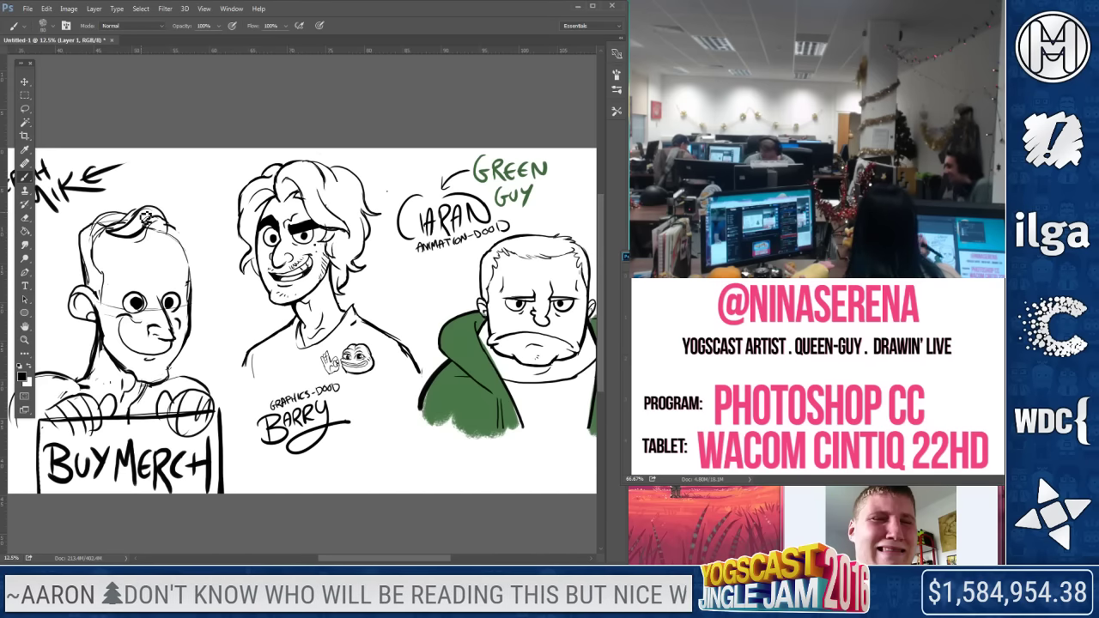
key("ctrl+alt+z")
key("ctrl+alt+z")
key("ctrl+alt+z")
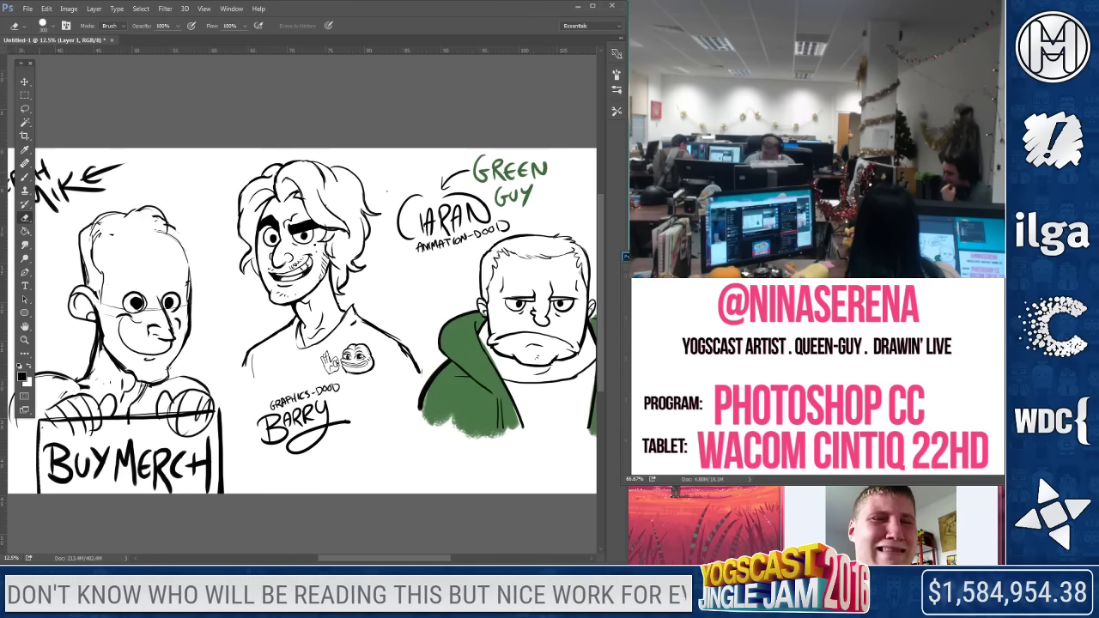
mouse_move(129, 218)
left_mouse_down()
mouse_move(99, 235)
mouse_move(150, 222)
mouse_move(126, 238)
left_mouse_up()
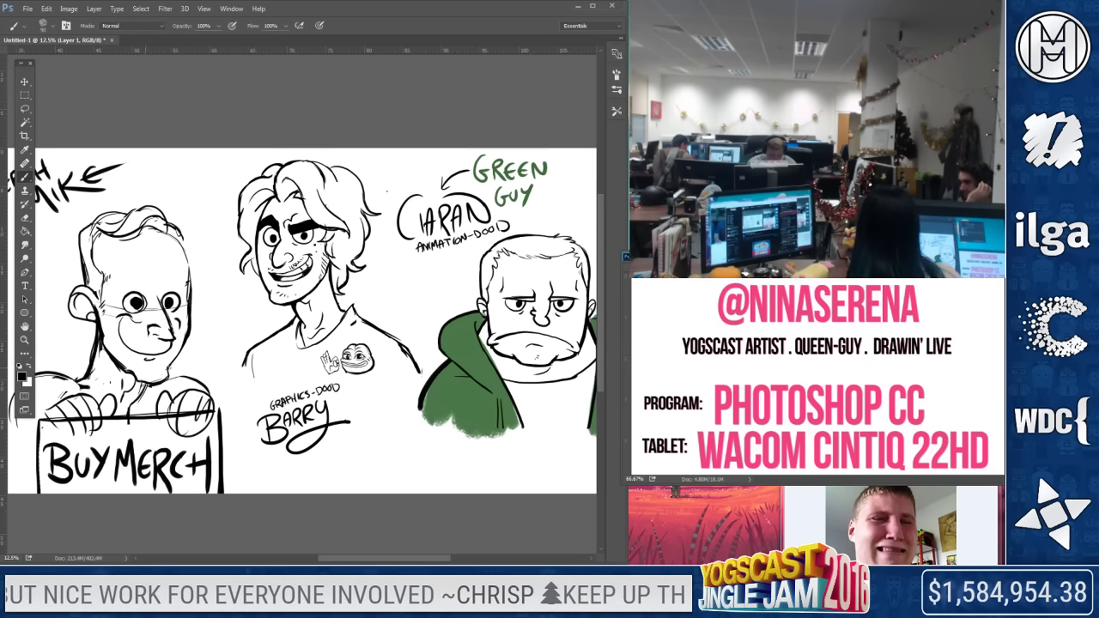
Redraw the chin and jaw line, and add raised, arched eyebrows above both eyes
key("e")
left_click_drag(142, 365, 143, 375)
key("b")
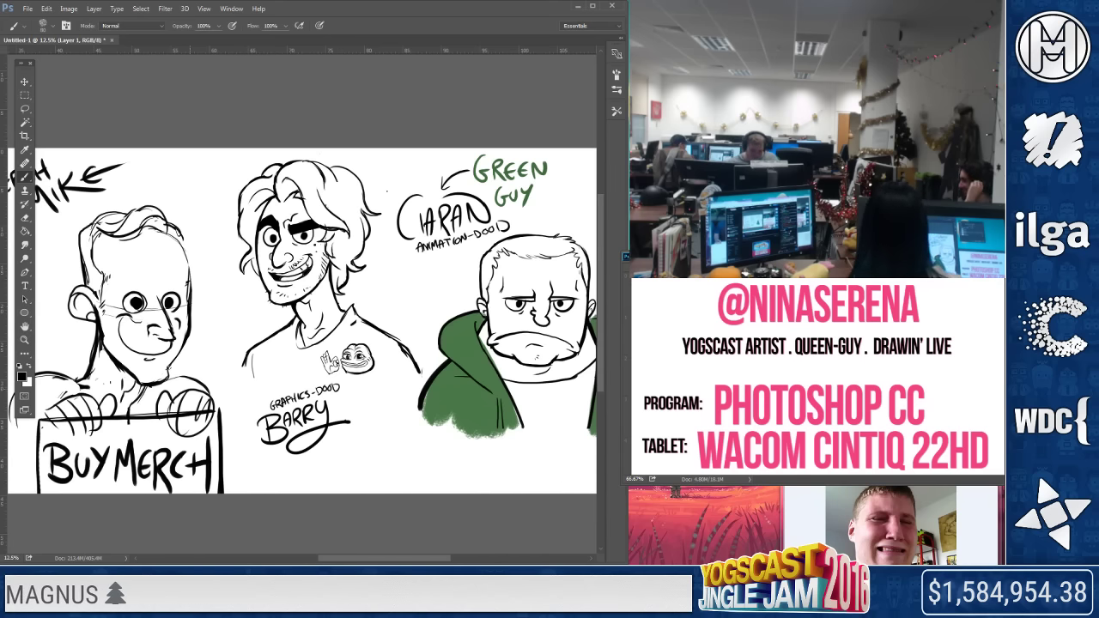
left_click_drag(251, 311, 277, 313)
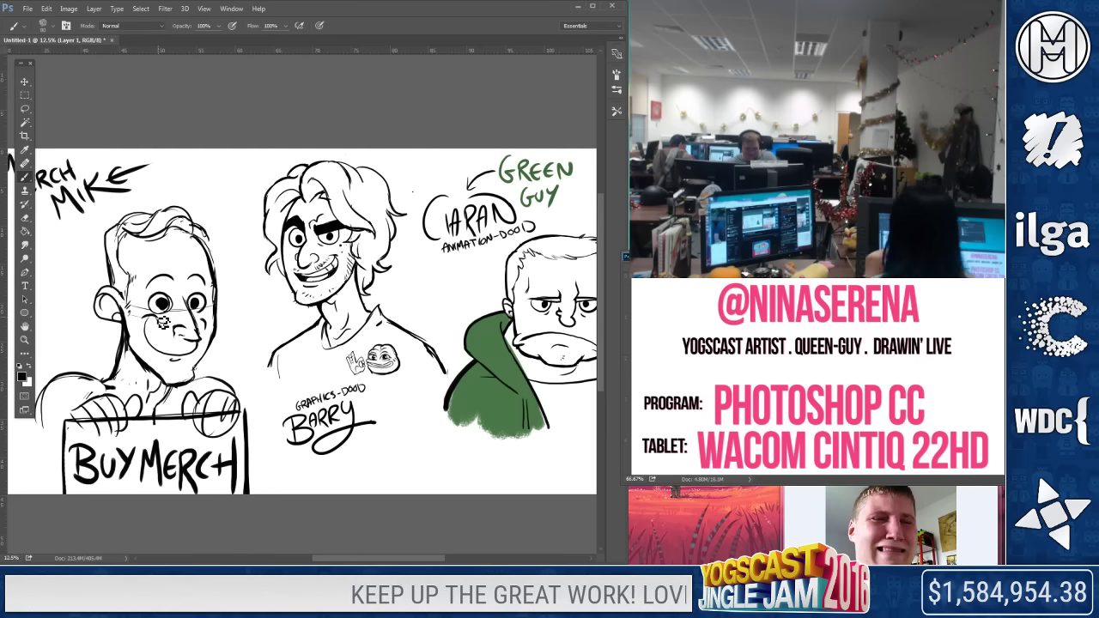
Tidy the outline of the far cheek and erase the construction line running beneath the eyes
left_click(26, 218)
key("bracketright")
left_click_drag(359, 416, 319, 422)
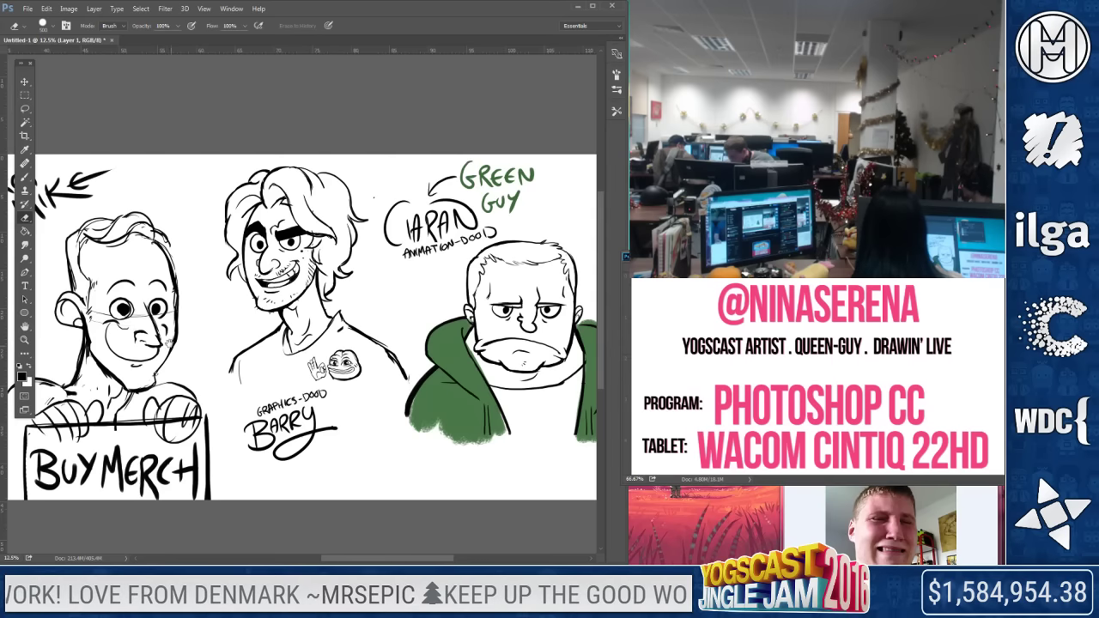
left_click_drag(169, 342, 190, 341)
key("bracketleft")
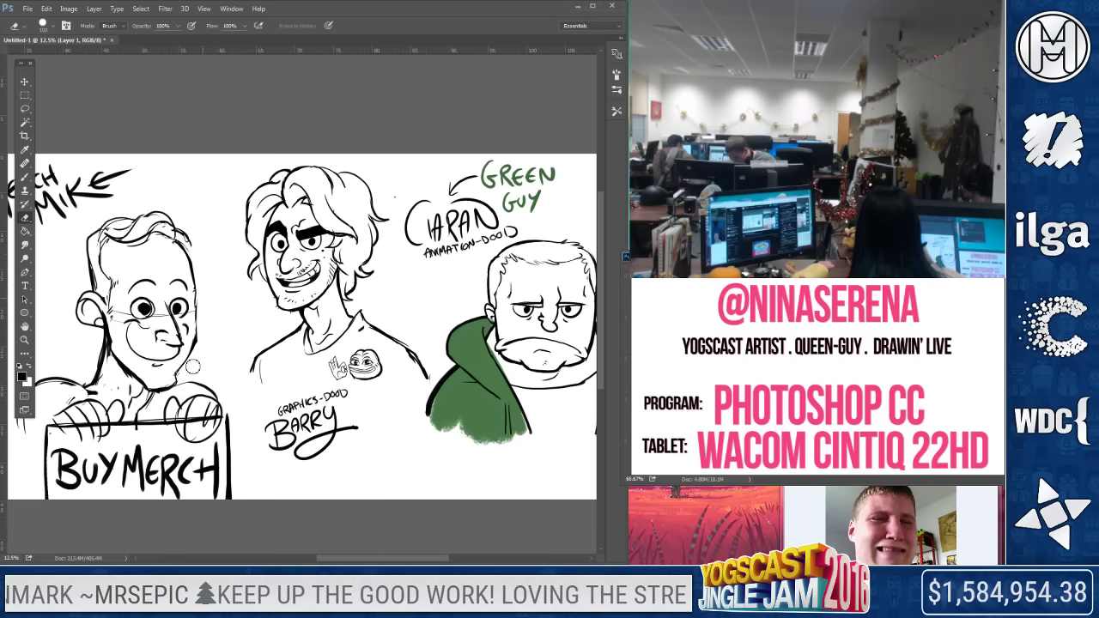
key("b")
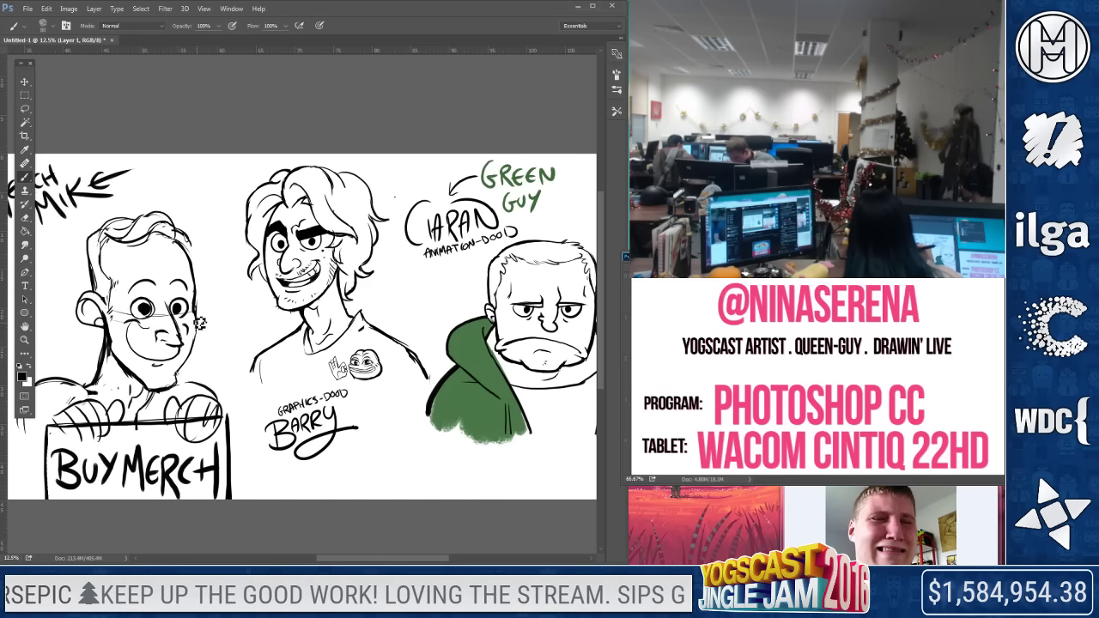
key("e")
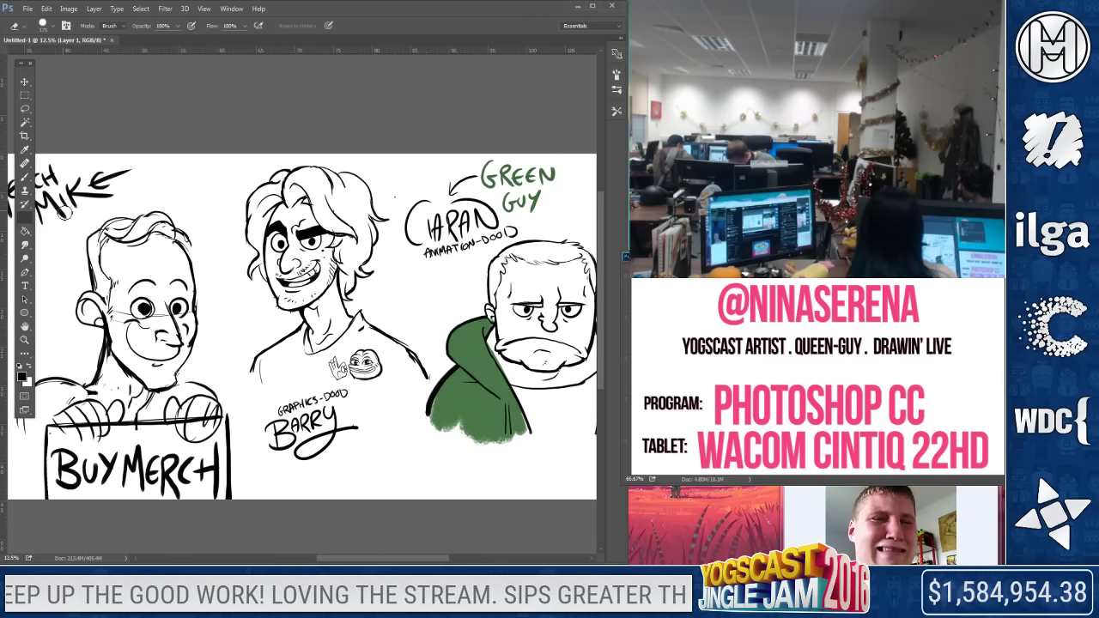
key("b")
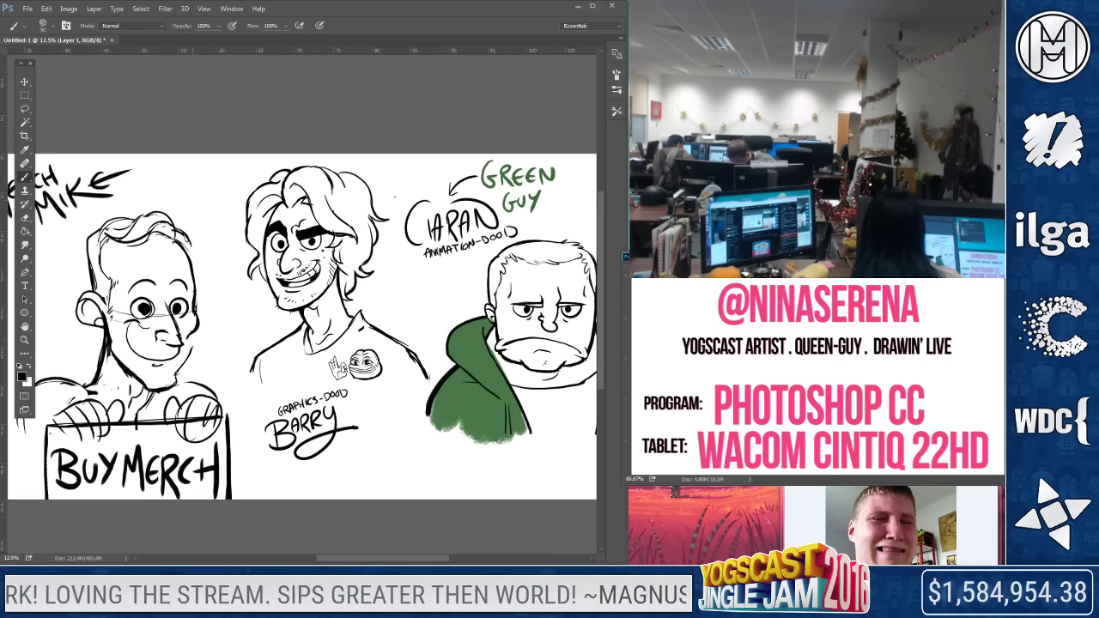
key("e")
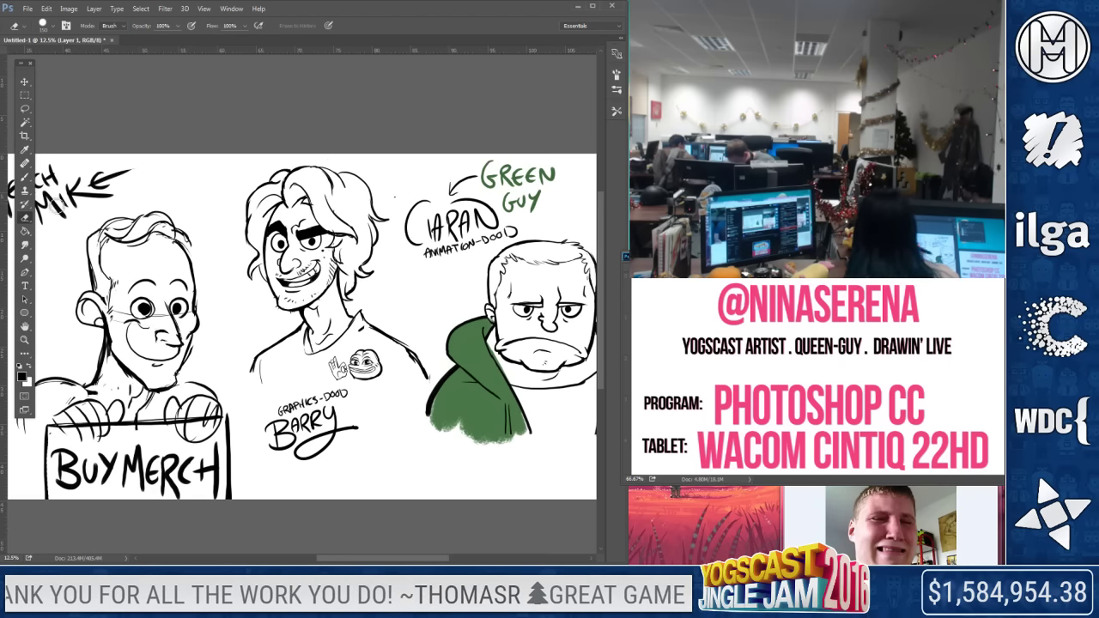
mouse_move(138, 323)
left_mouse_down()
mouse_move(148, 333)
mouse_move(158, 316)
left_mouse_up()
key("b")
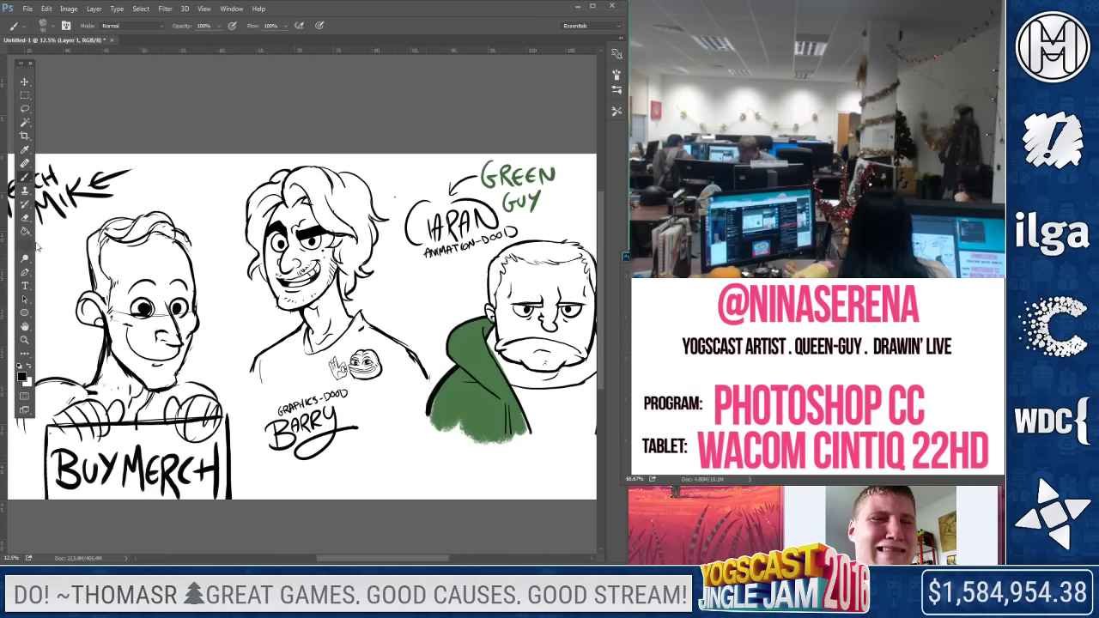
Erase parts of the swept hair and redraw it as short, spiky strands along the hairline
key("e")
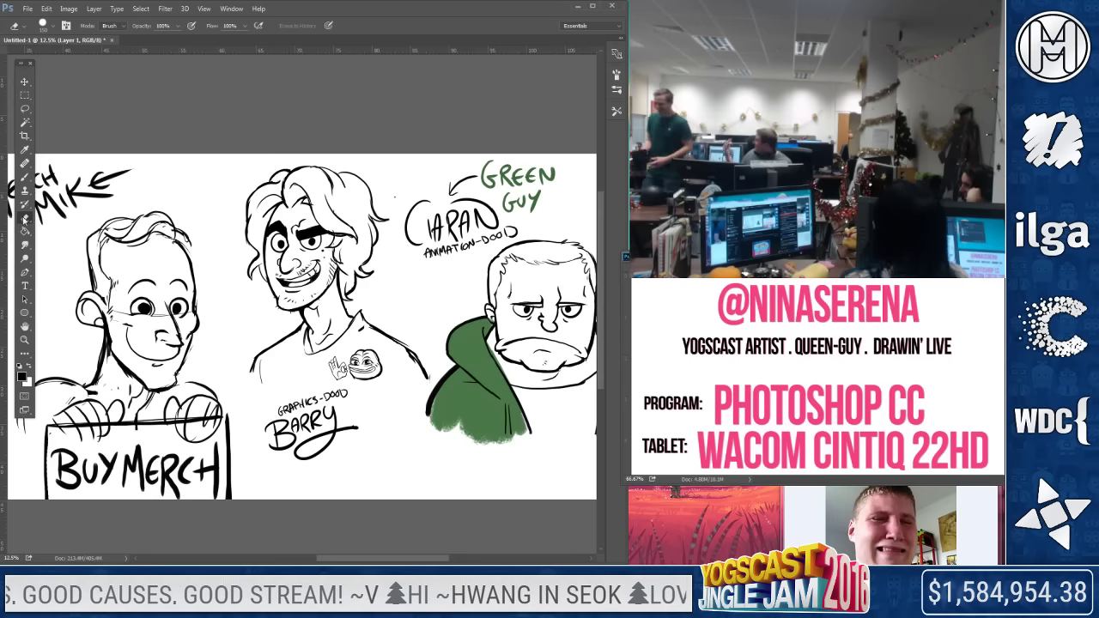
left_click_drag(119, 237, 130, 239)
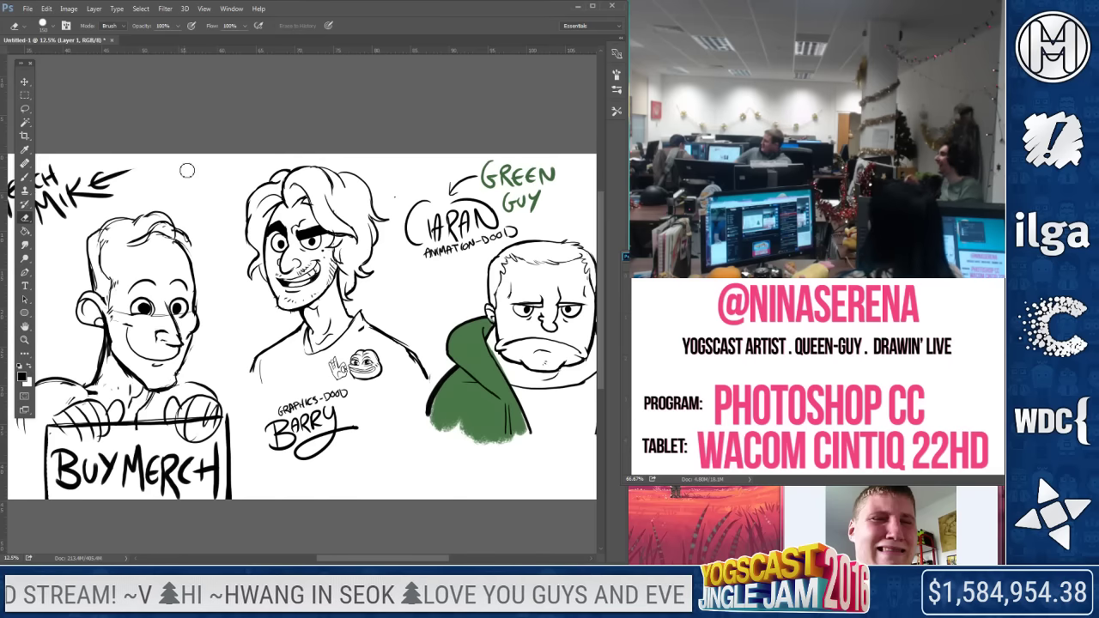
left_click(25, 176)
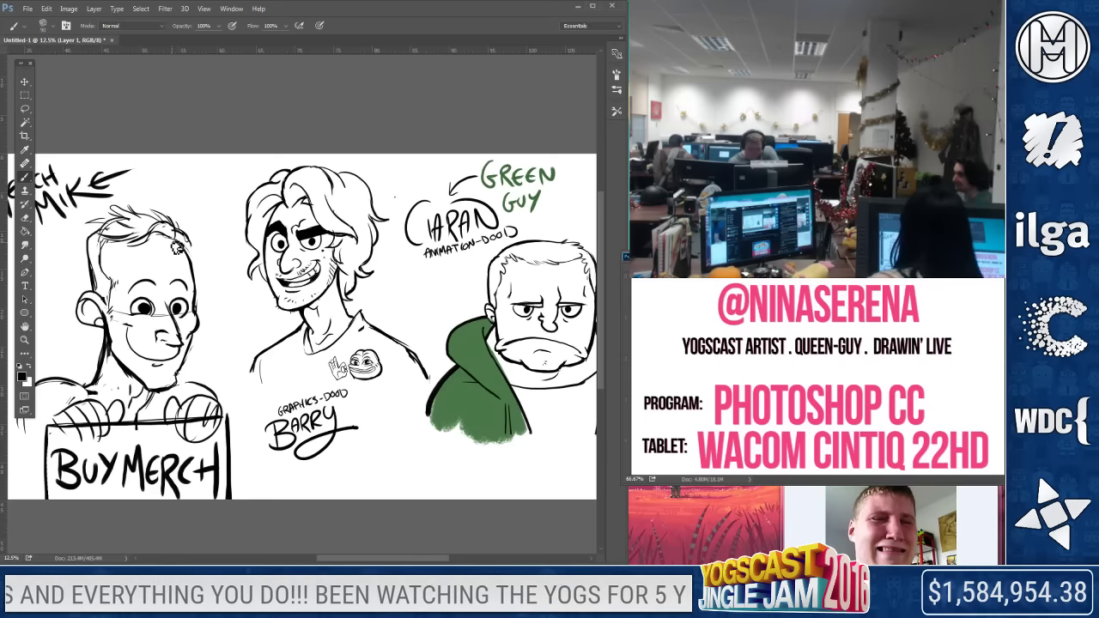
Erase the arched eyebrows and the eye nearest the ear, and sketch a closed, winking eye in its place
left_click(25, 217)
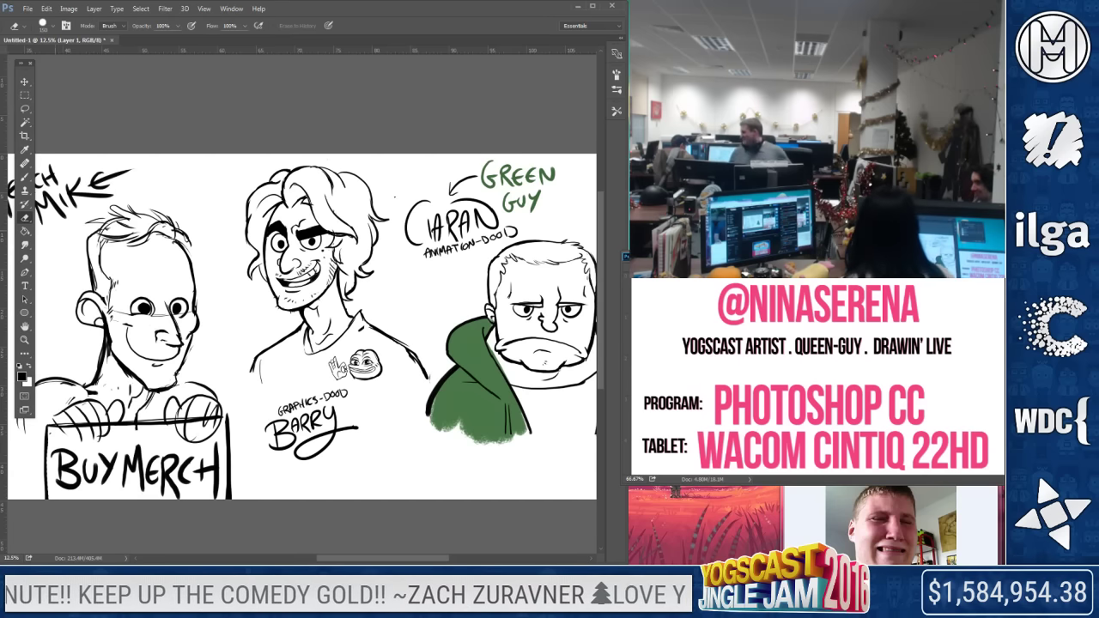
mouse_move(143, 314)
left_mouse_down()
mouse_move(131, 316)
mouse_move(163, 317)
left_mouse_up()
key("b")
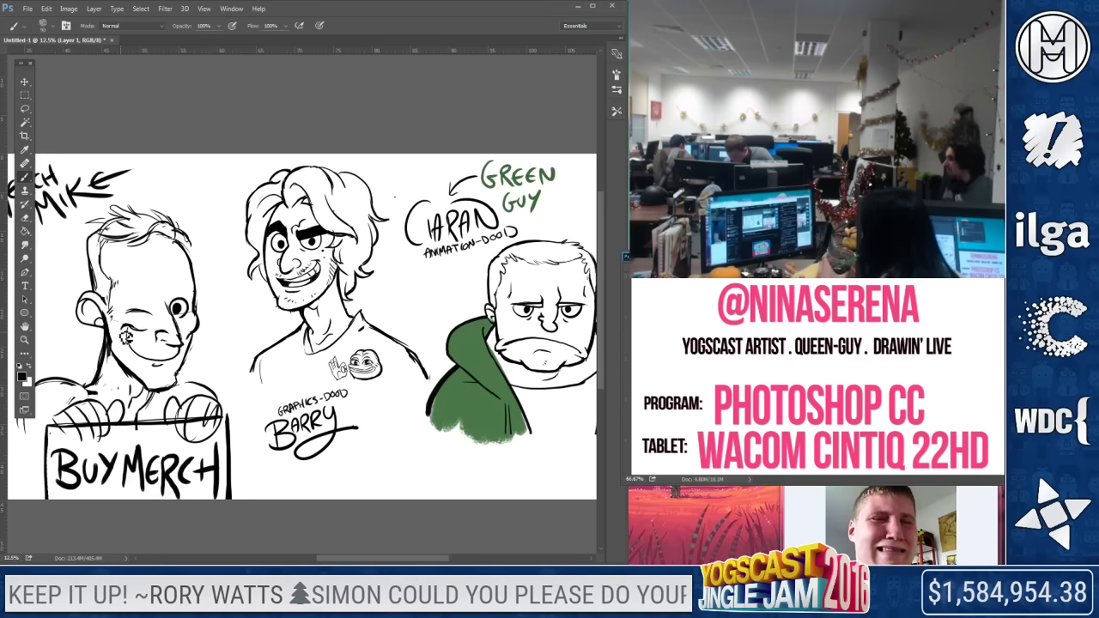
Replace the winking eye with an open eye and dark pupil, and draw new eyebrows above both eyes
key("z")
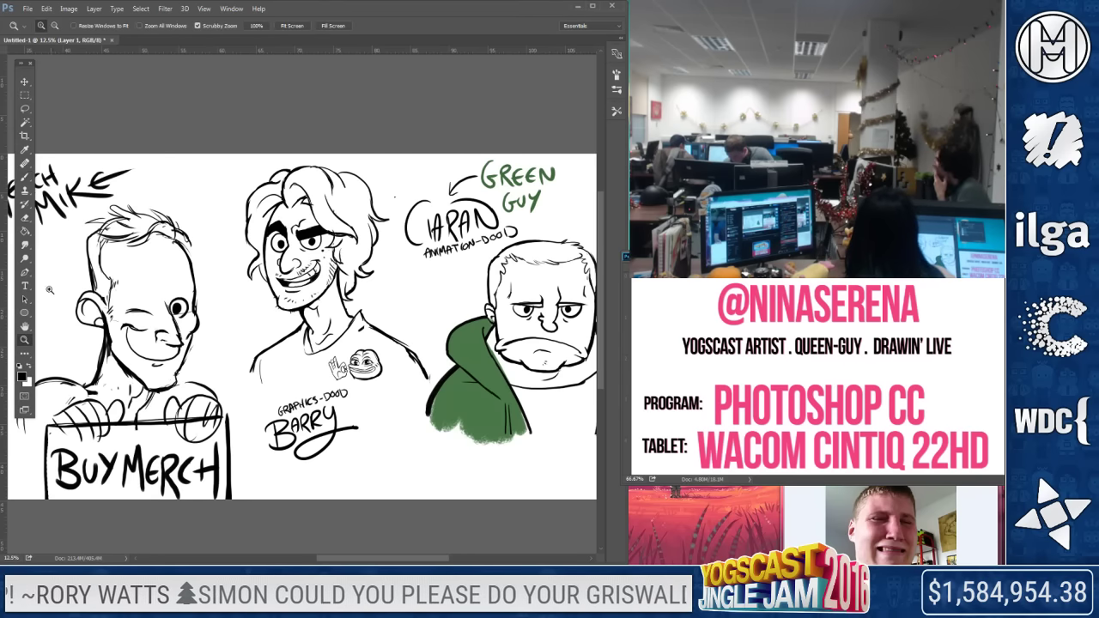
left_click_drag(195, 384, 305, 360)
left_click(24, 179)
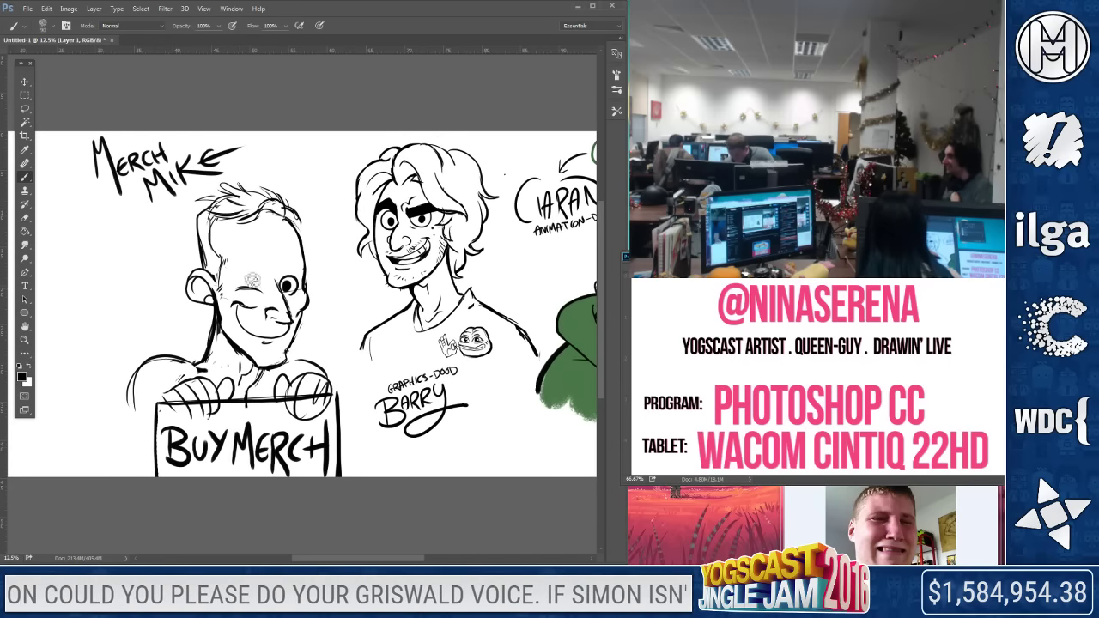
left_click_drag(247, 298, 259, 287)
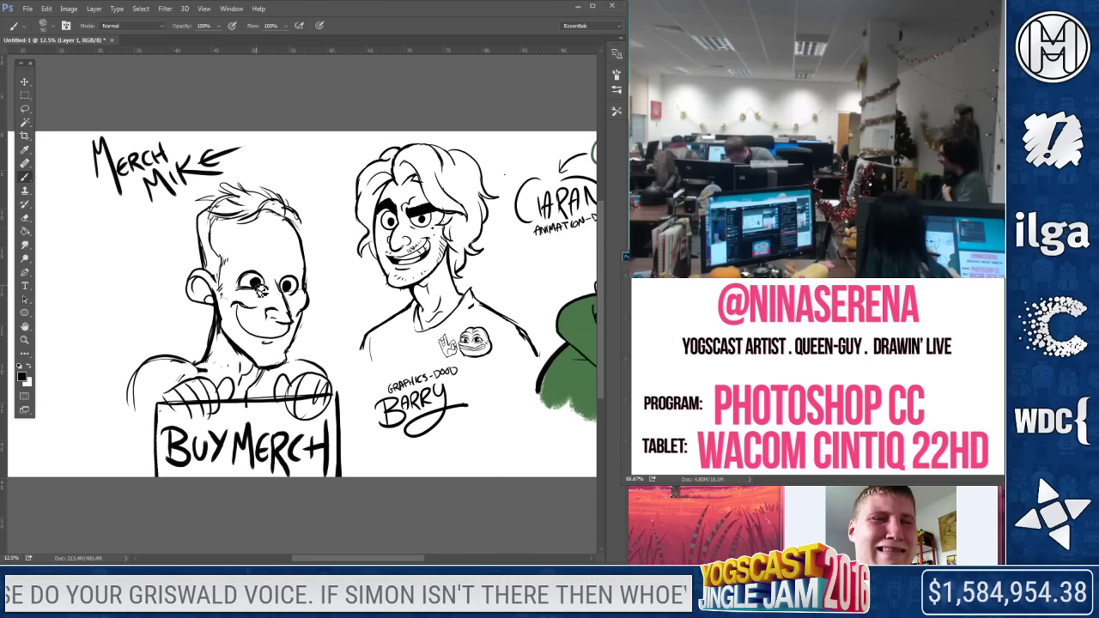
key("ctrl+z")
left_click_drag(252, 287, 254, 283)
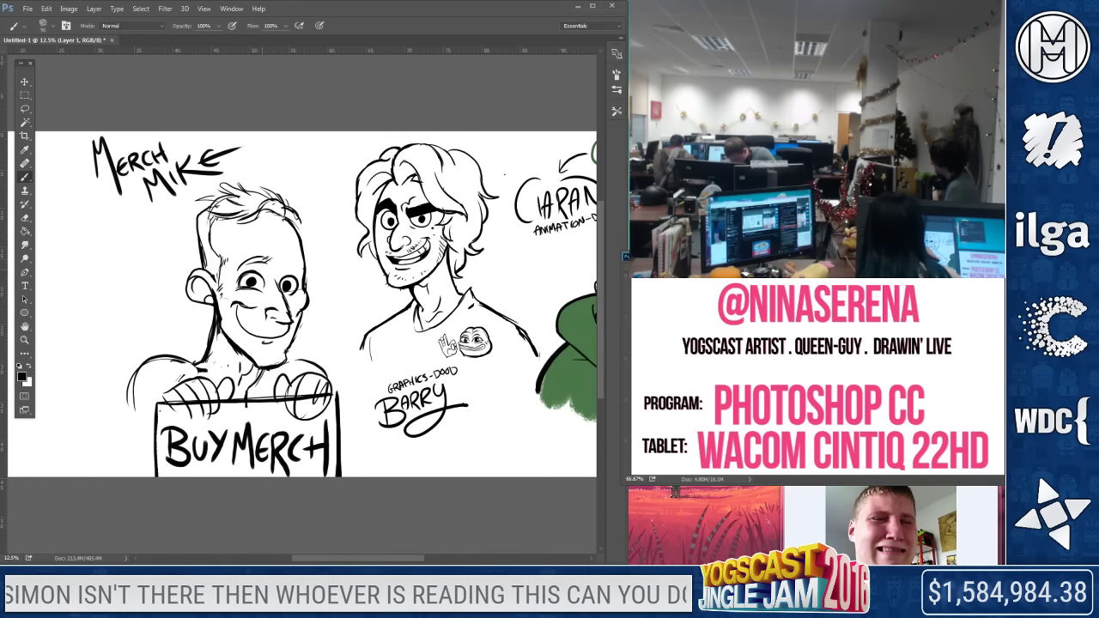
left_click_drag(284, 275, 295, 265)
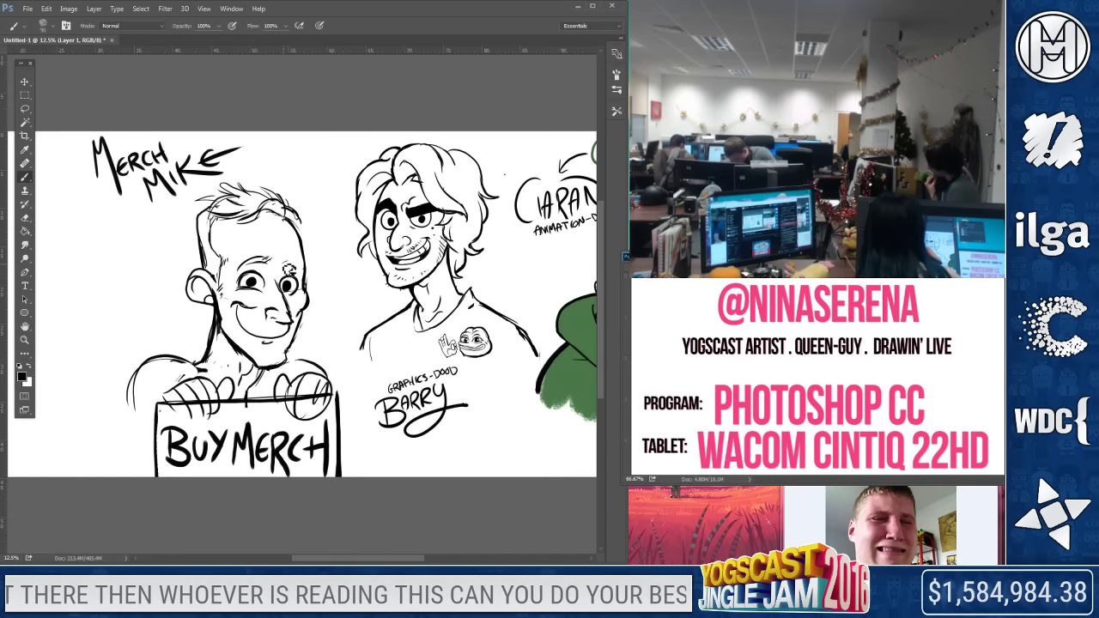
Undo the last stroke and erase both eyes from the face of the figure holding the board
key("ctrl+z")
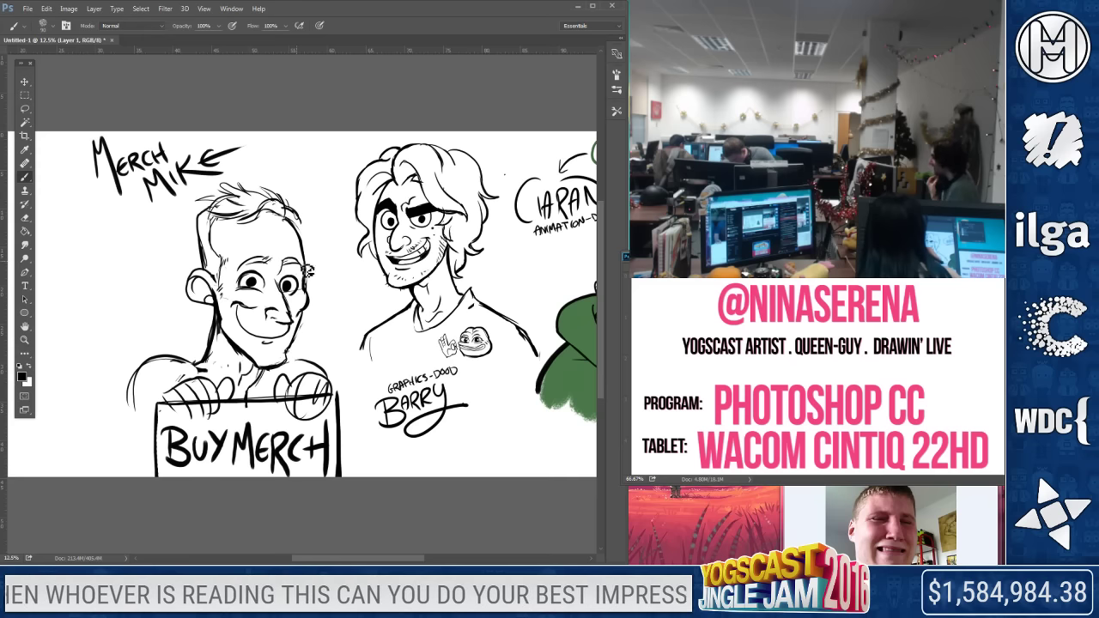
key("e")
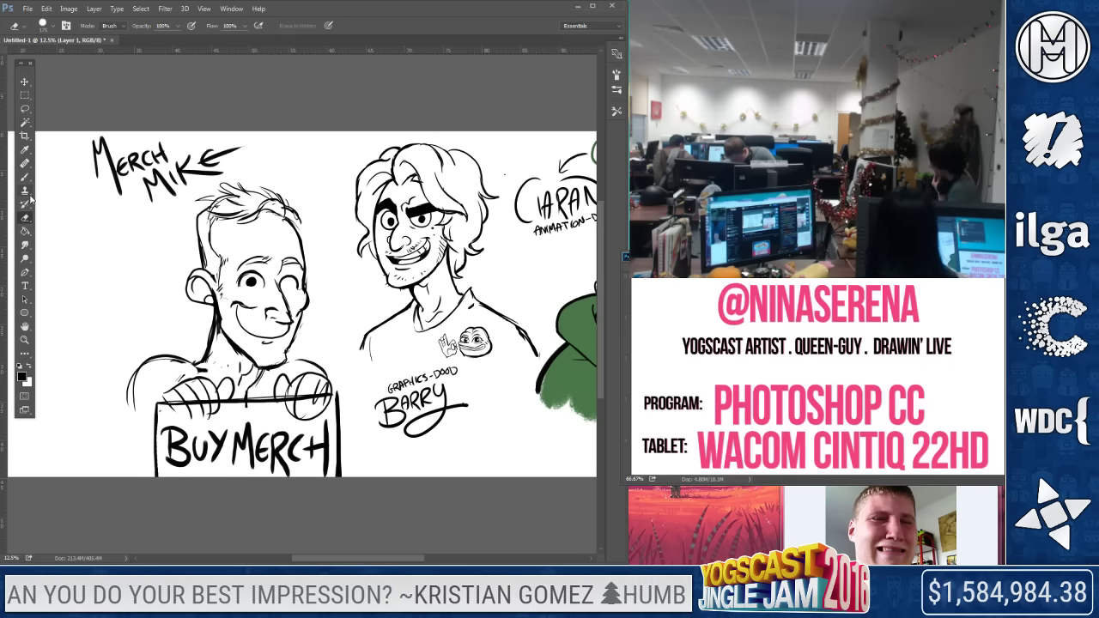
key("]")
key("]")
mouse_move(247, 280)
left_mouse_down()
mouse_move(286, 290)
mouse_move(307, 244)
mouse_move(269, 288)
left_mouse_up()
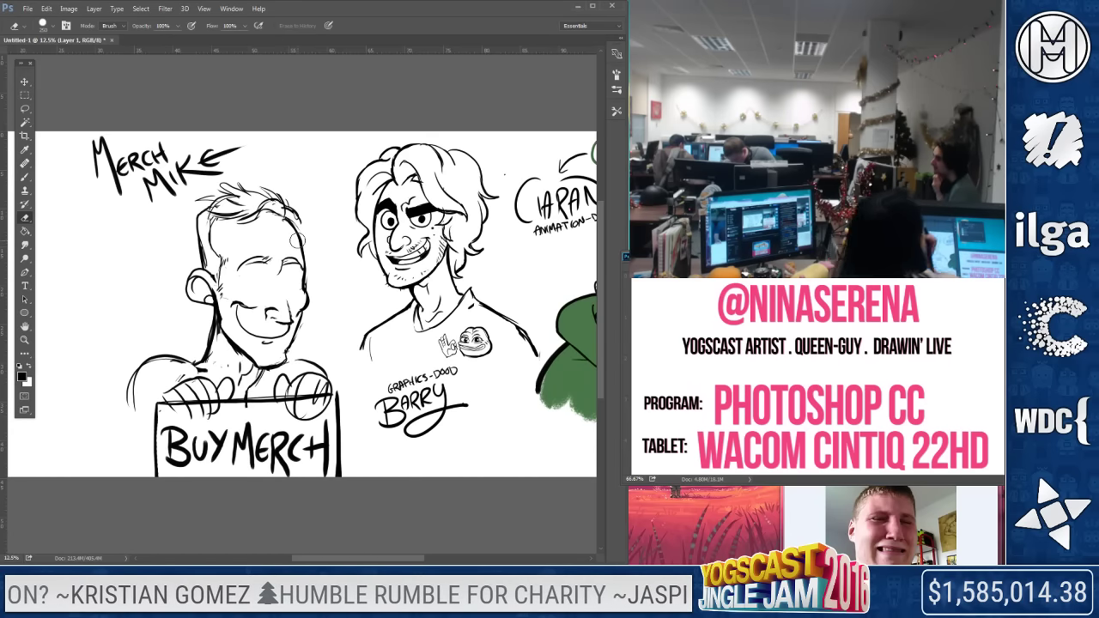
Extend the nose bridge upward with a thin line and erase the outline of the far cheek
left_click(25, 175)
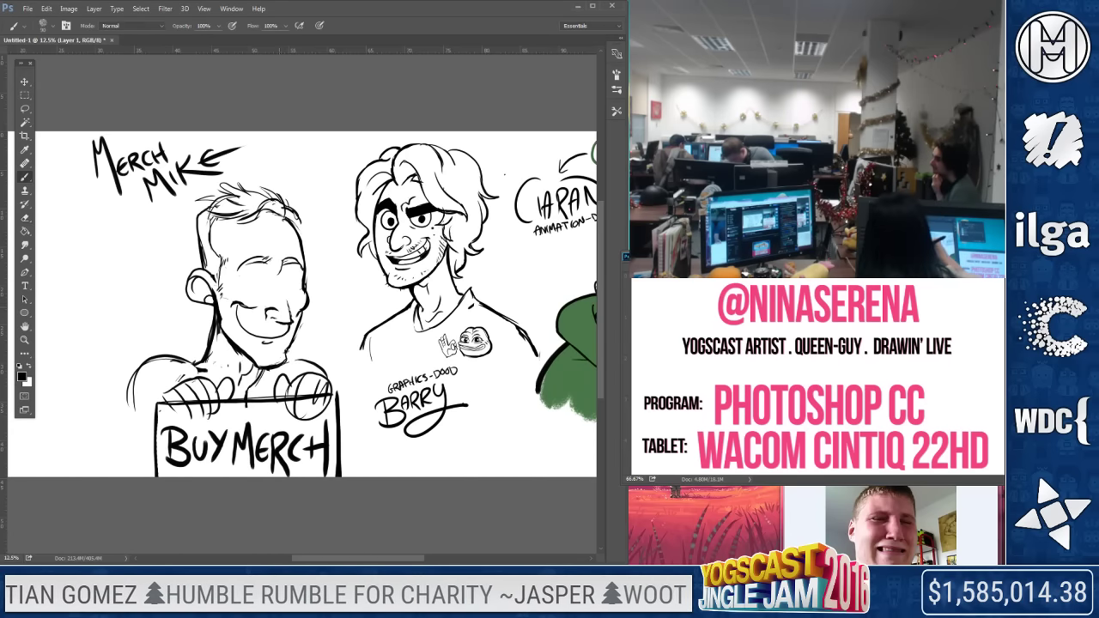
left_click_drag(279, 287, 286, 277)
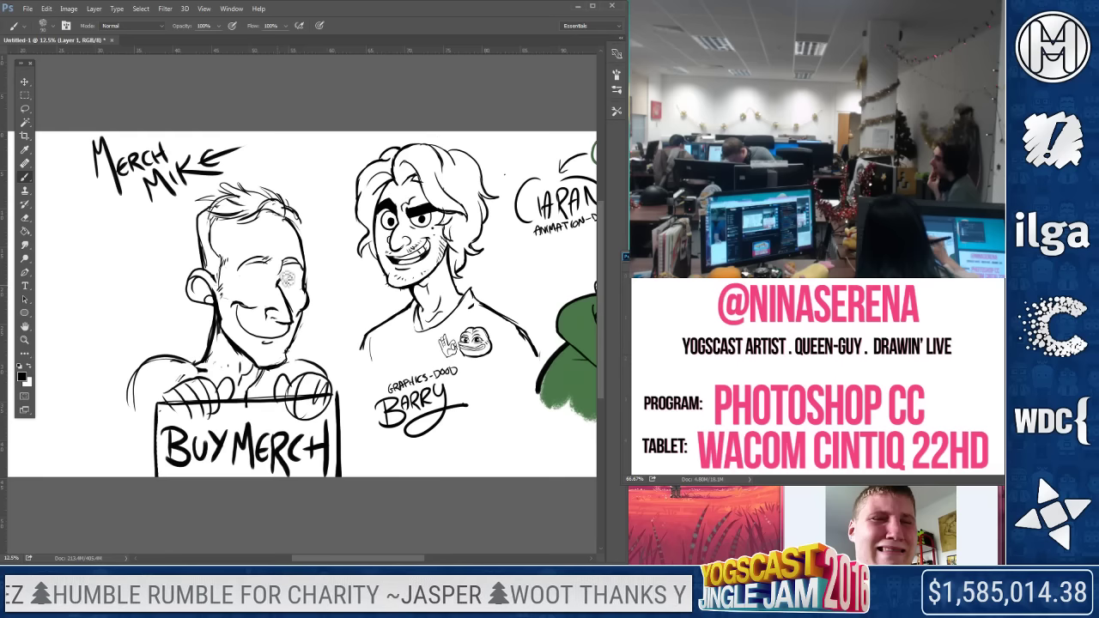
key("e")
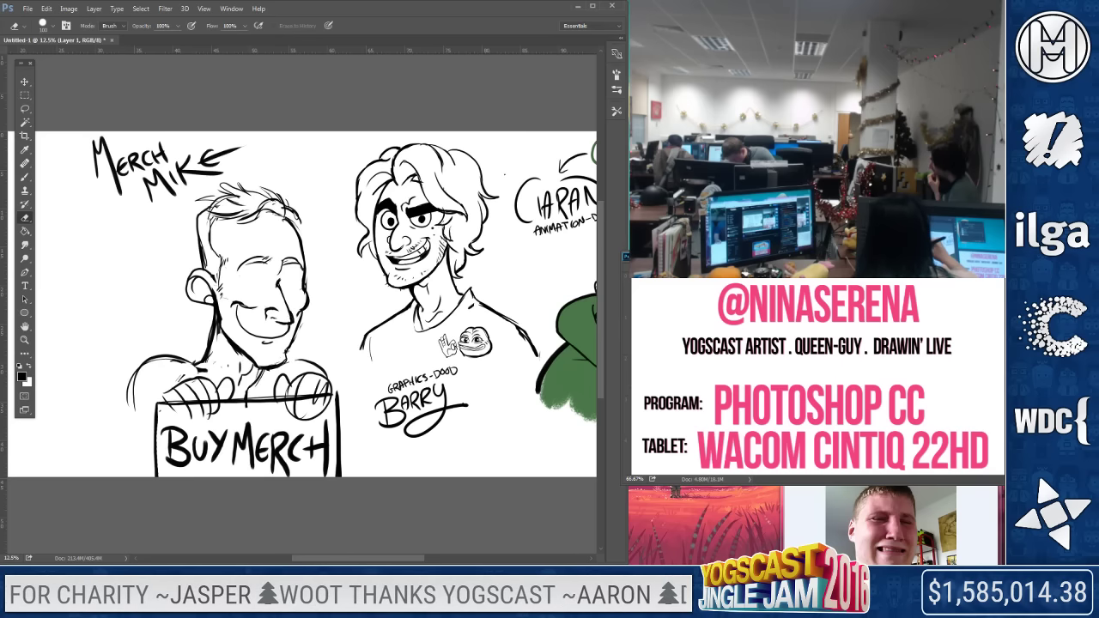
mouse_move(299, 297)
left_mouse_down()
mouse_move(314, 305)
mouse_move(307, 320)
left_mouse_up()
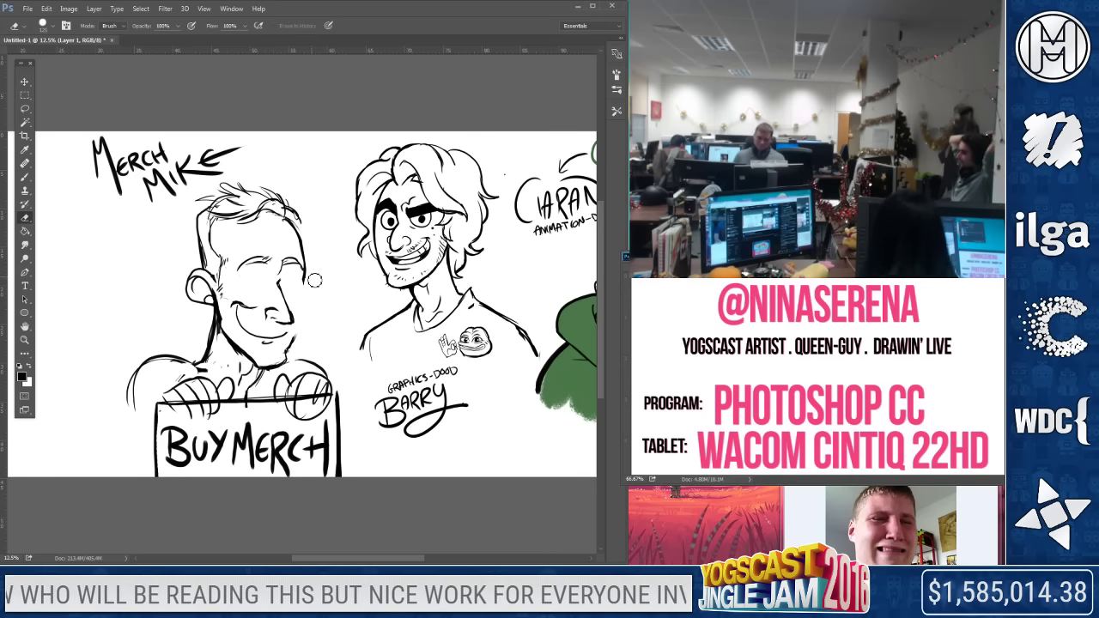
Erase the figure's shoulder, neck and old jaw lines, along with the smiling mouth
left_click_drag(129, 378, 182, 357)
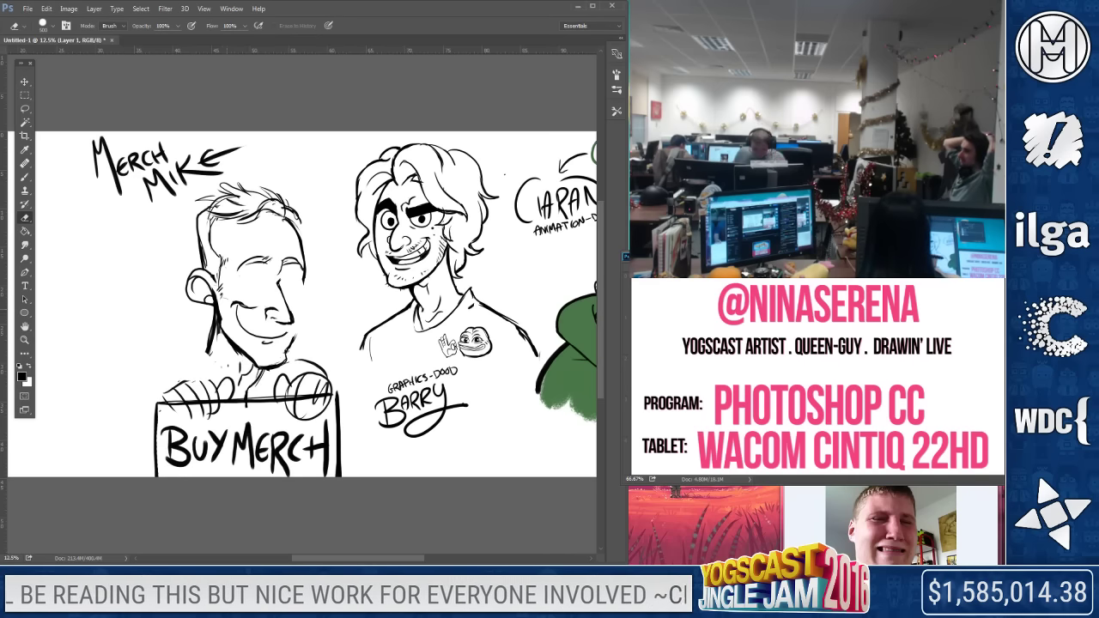
mouse_move(220, 314)
left_mouse_down()
mouse_move(212, 349)
mouse_move(214, 340)
mouse_move(253, 363)
left_mouse_up()
key("]")
left_click(25, 175)
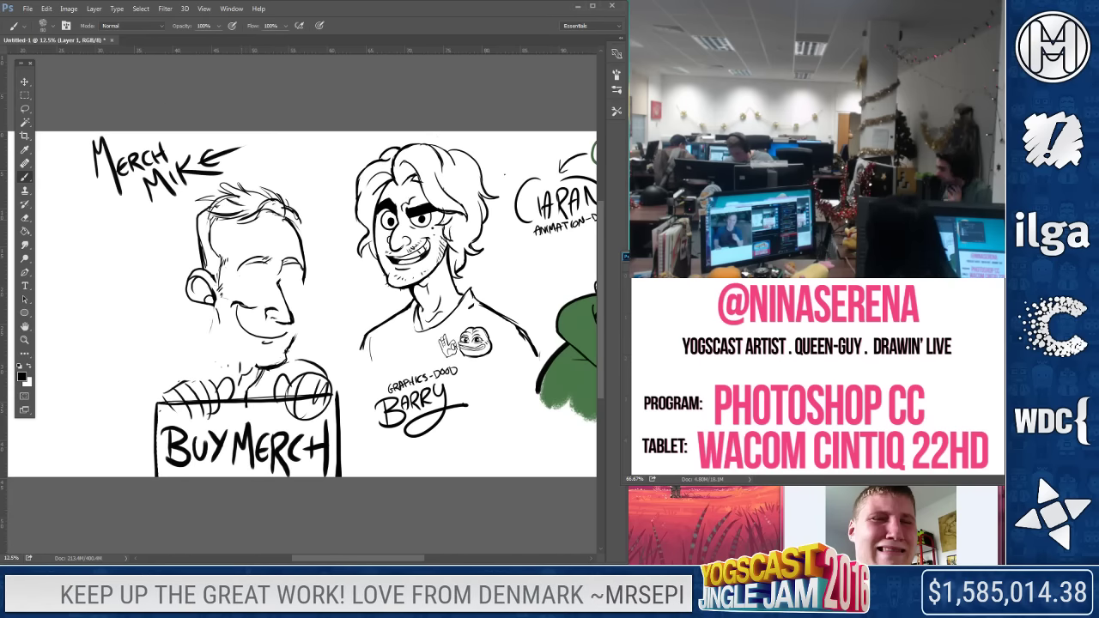
left_click(26, 218)
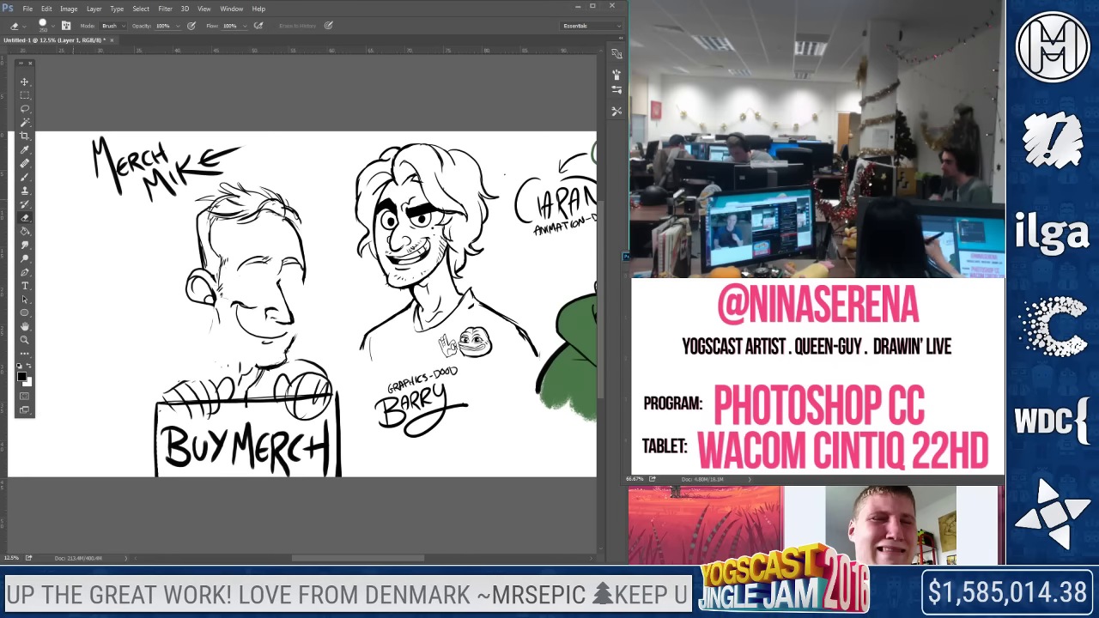
left_click_drag(236, 305, 269, 346)
Redraw the jaw as a long line from the ear to the chin, and add a new neck line and far face edge
left_click(27, 178)
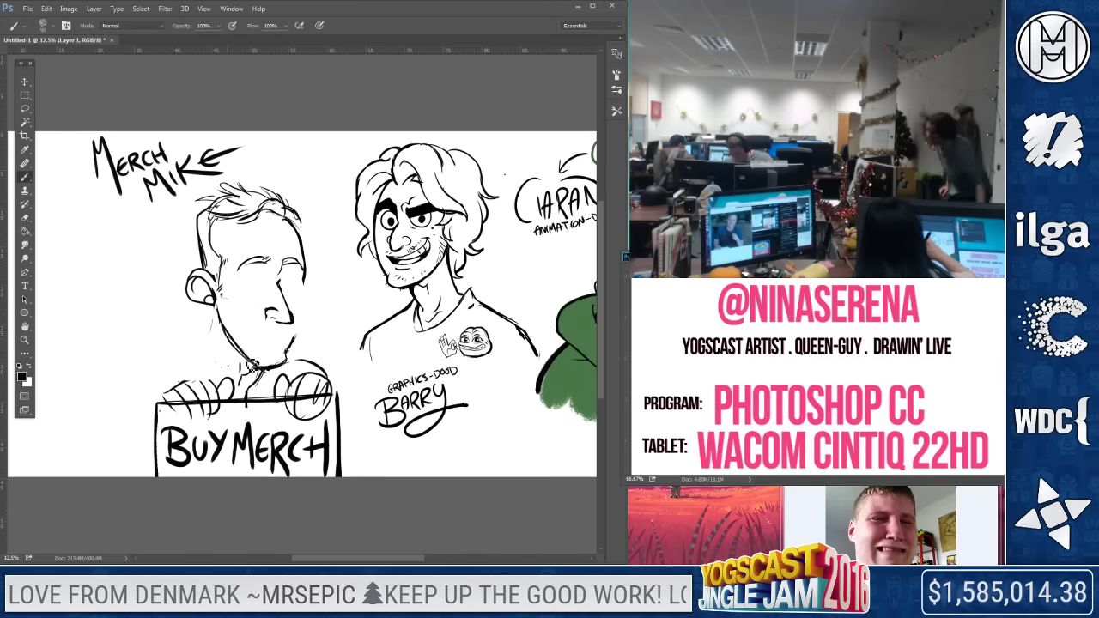
left_click(26, 220)
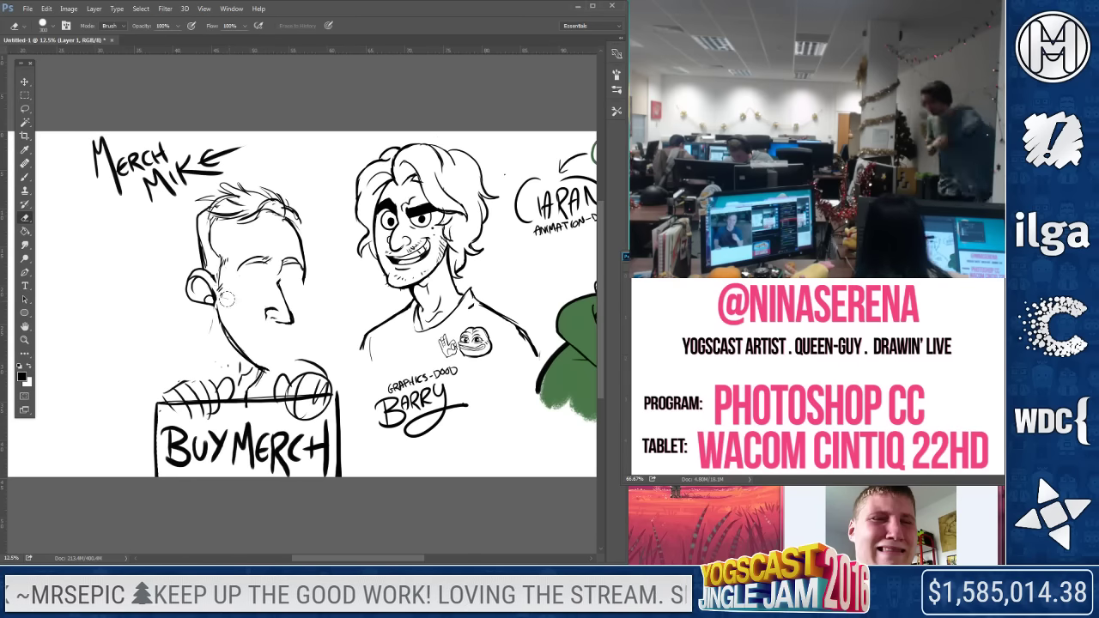
key("b")
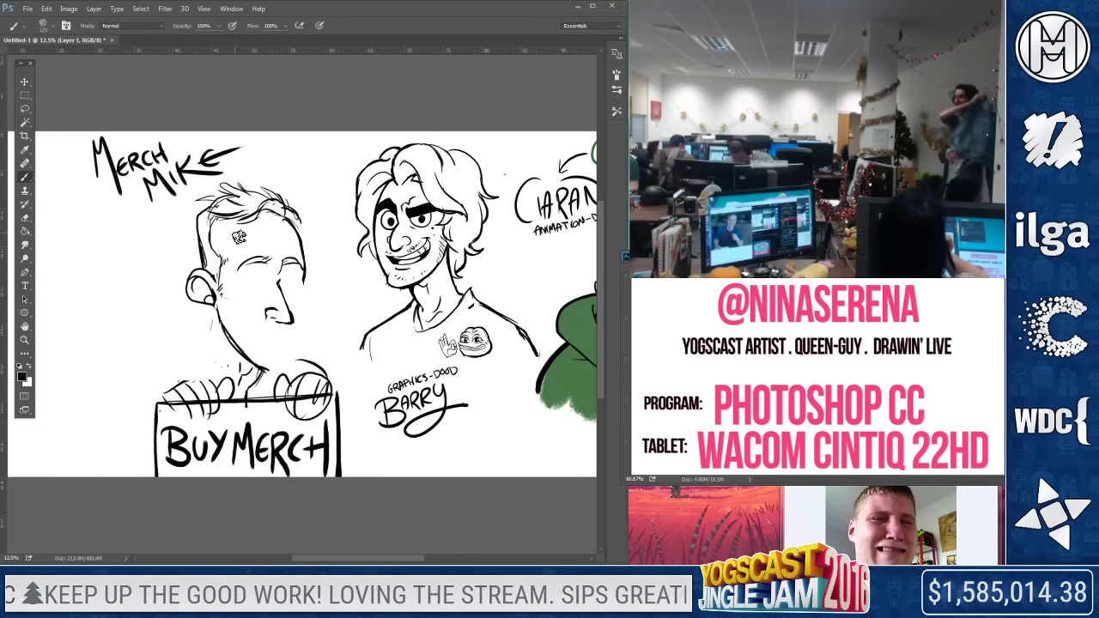
left_click_drag(215, 311, 193, 365)
left_click_drag(308, 301, 299, 355)
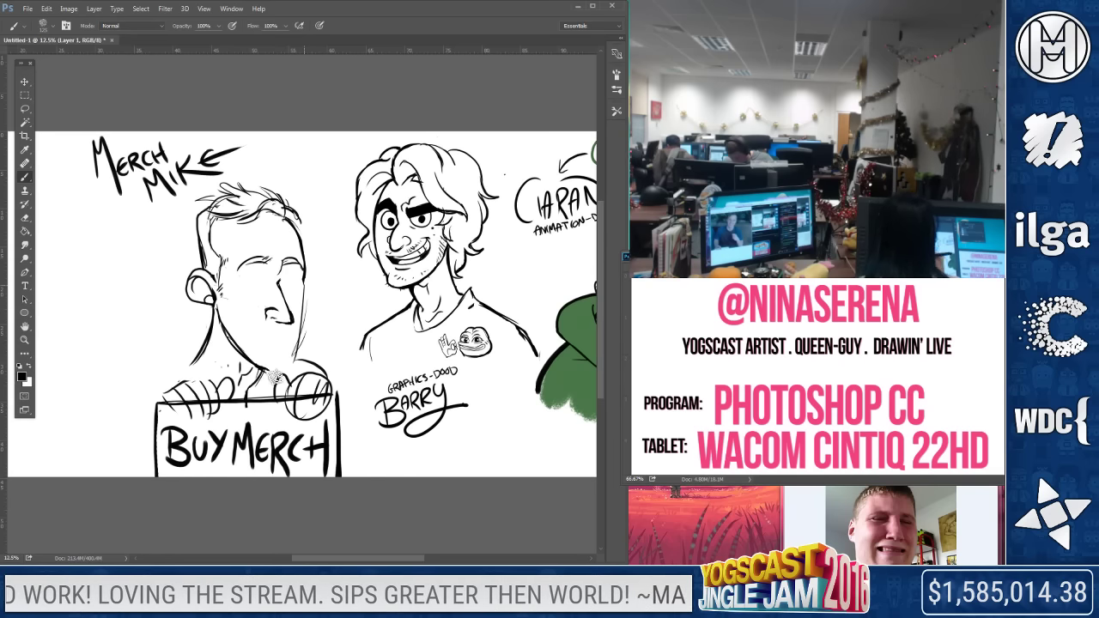
Erase both arched eyebrows and draw the chin outline joining the jaw to the far side of the face
key("e")
mouse_move(229, 260)
left_mouse_down()
mouse_move(278, 256)
mouse_move(289, 240)
left_mouse_up()
key("b")
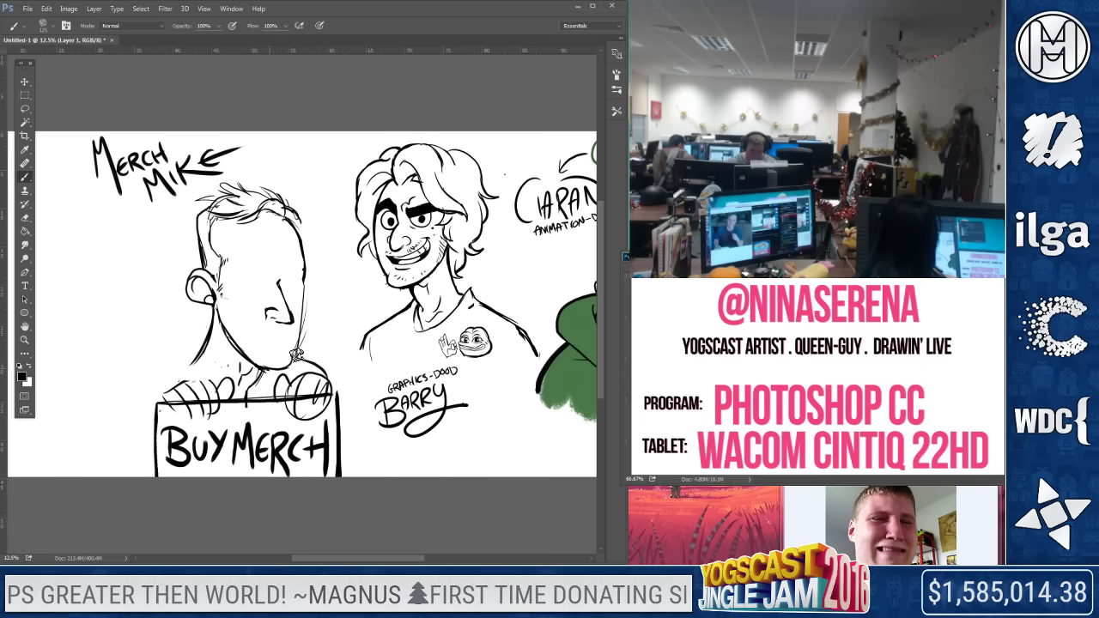
left_click_drag(291, 366, 277, 382)
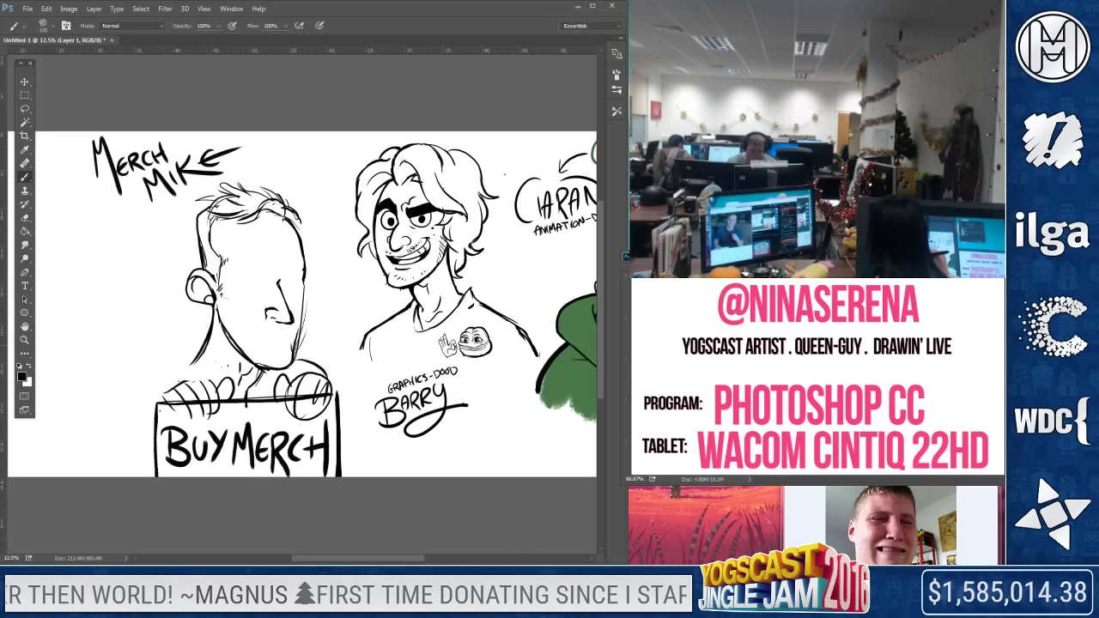
Select the nose with a lasso and shift it slightly lower on the face
key("e")
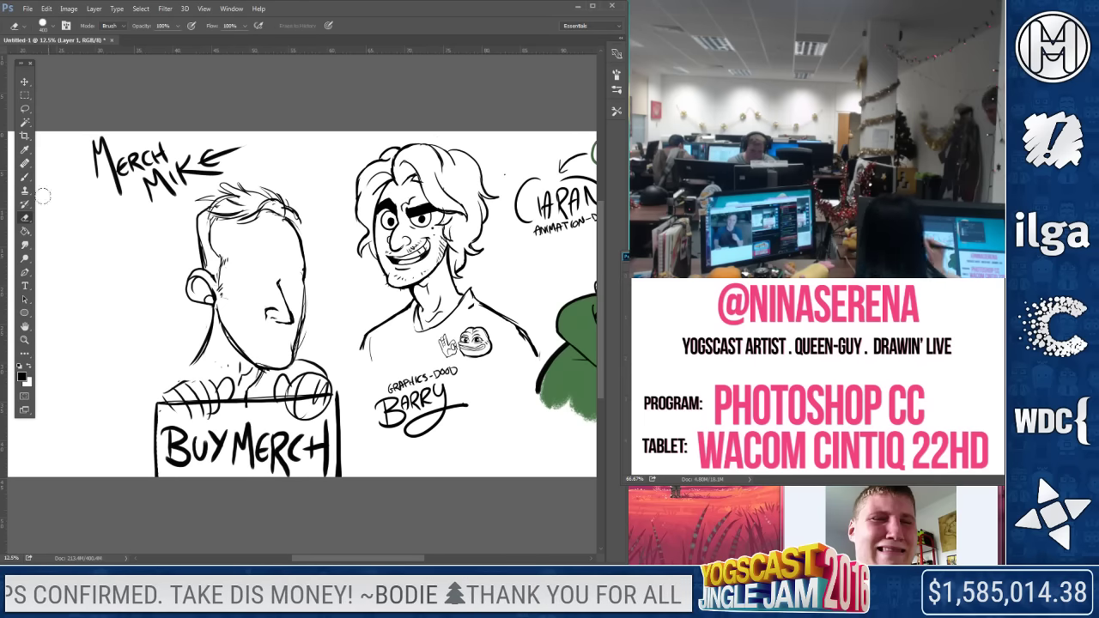
left_click_drag(295, 318, 292, 330)
left_click(26, 112)
mouse_move(273, 267)
left_mouse_down()
mouse_move(297, 331)
mouse_move(275, 268)
left_mouse_up()
right_click(288, 302)
left_click(314, 427)
left_click_drag(285, 310, 284, 317)
key("Return")
Clean up the far edge near the chin and redraw the far side of the face as a bolder outline
left_click(25, 217)
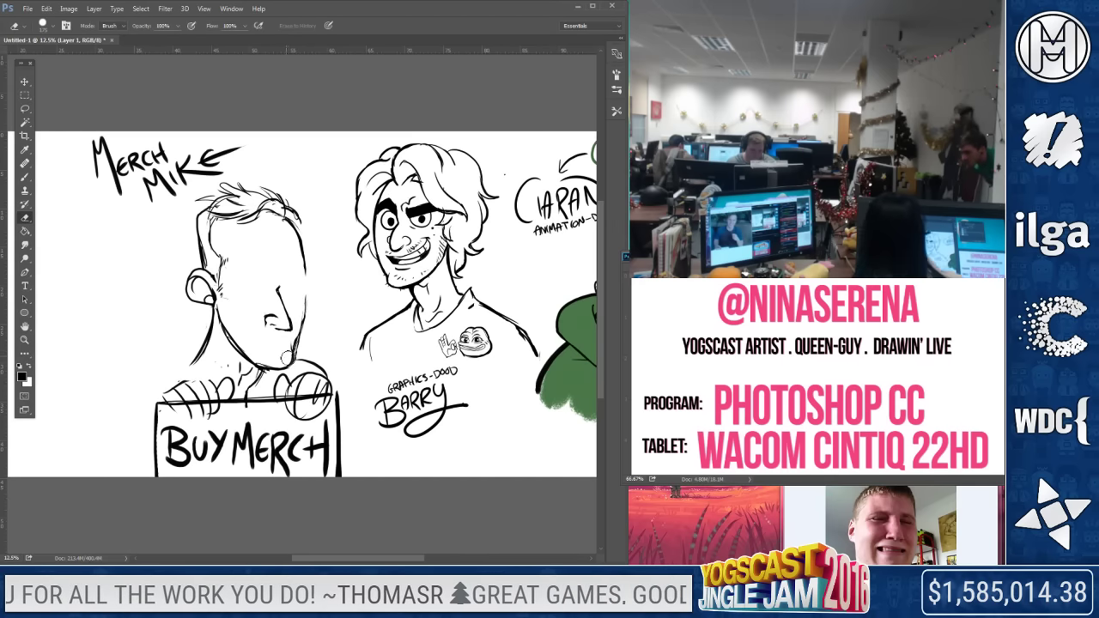
key("b")
mouse_move(305, 249)
left_mouse_down()
mouse_move(299, 344)
mouse_move(303, 334)
left_mouse_up()
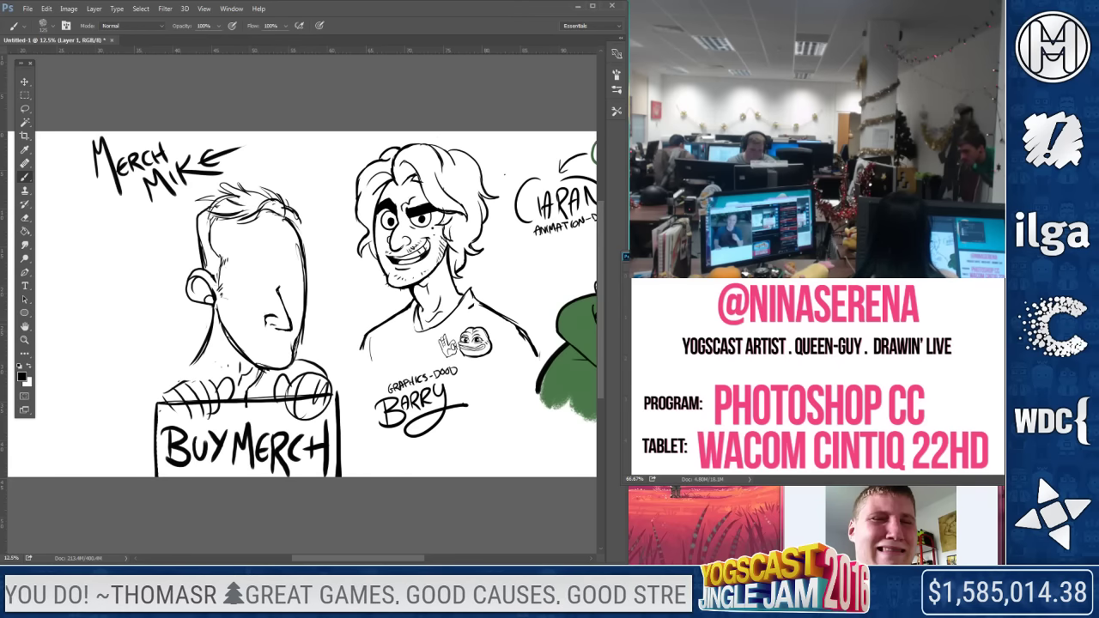
Try an open, lopsided grin with teeth below the nose, and erase it
left_click_drag(260, 335, 286, 341)
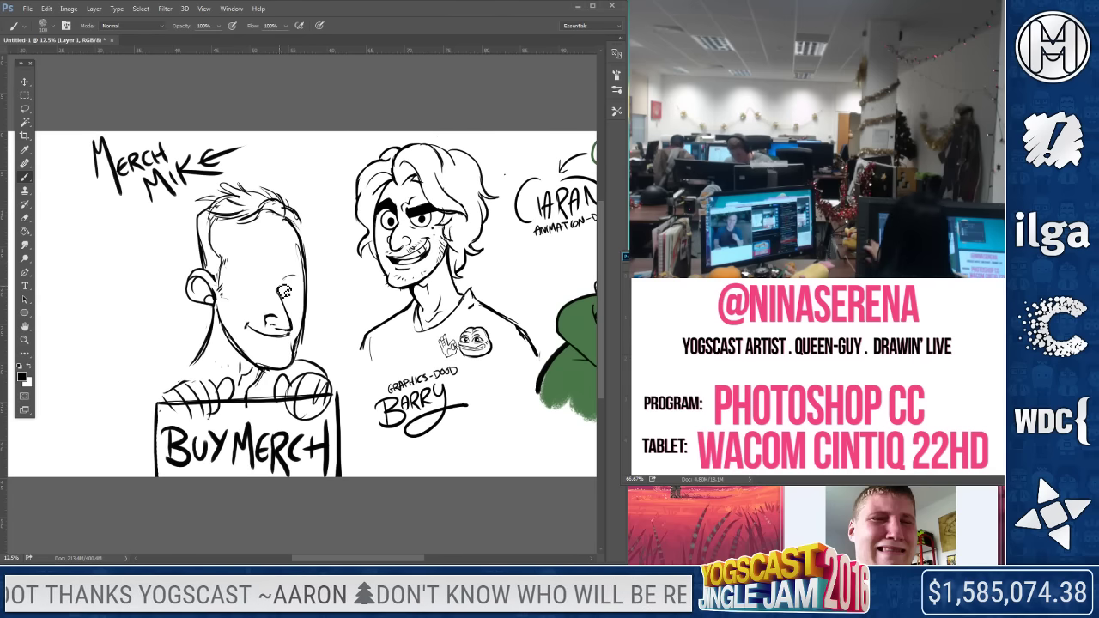
key("e")
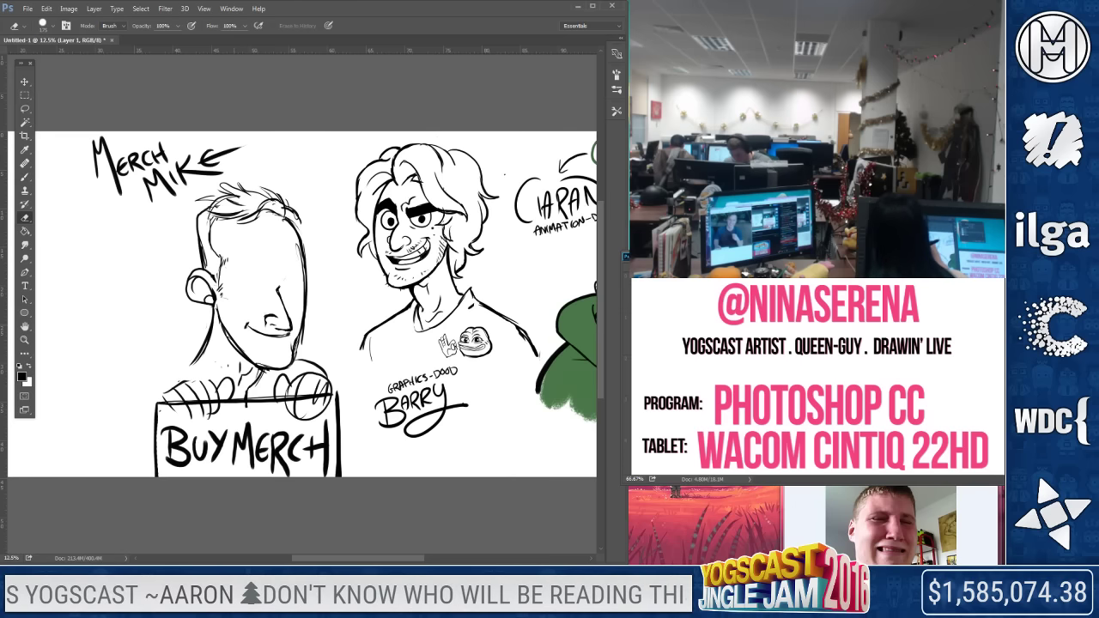
key("b")
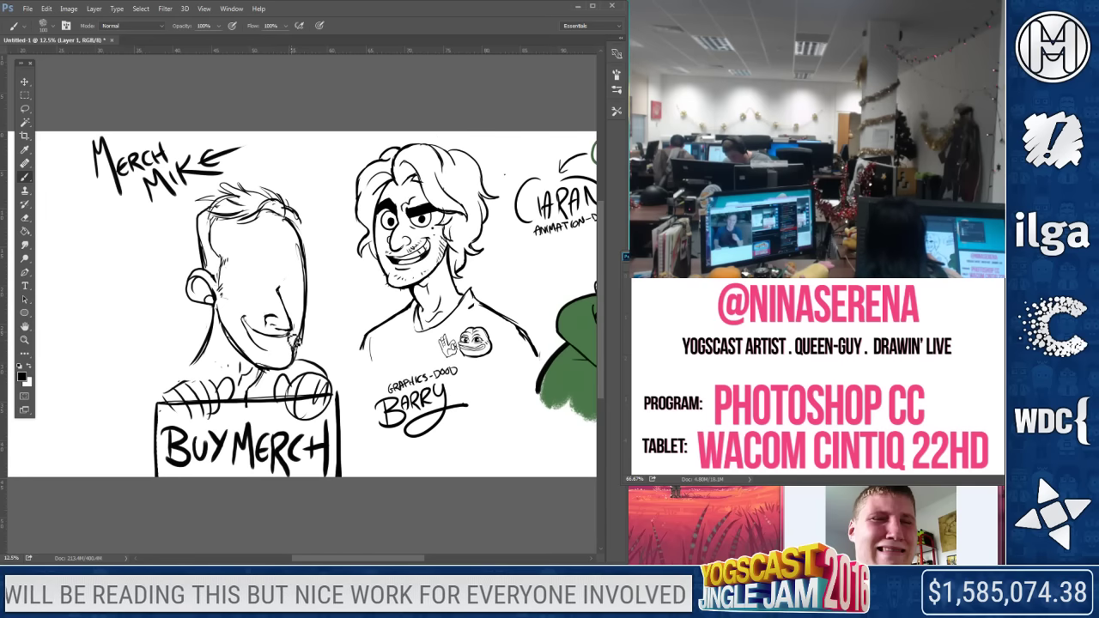
left_click_drag(280, 342, 283, 350)
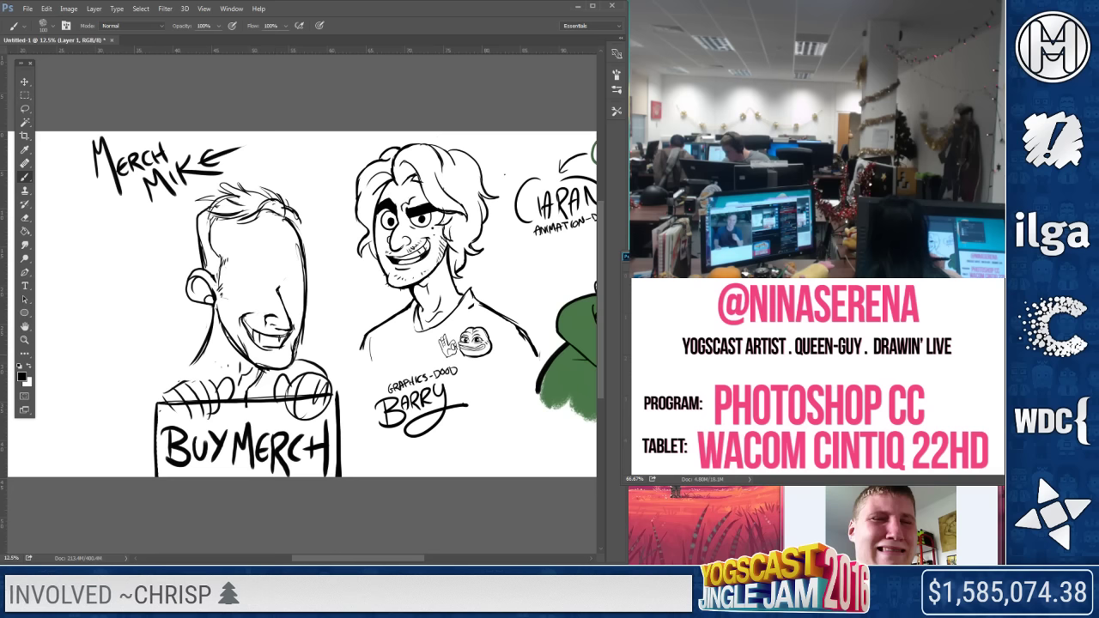
key("e")
key("b")
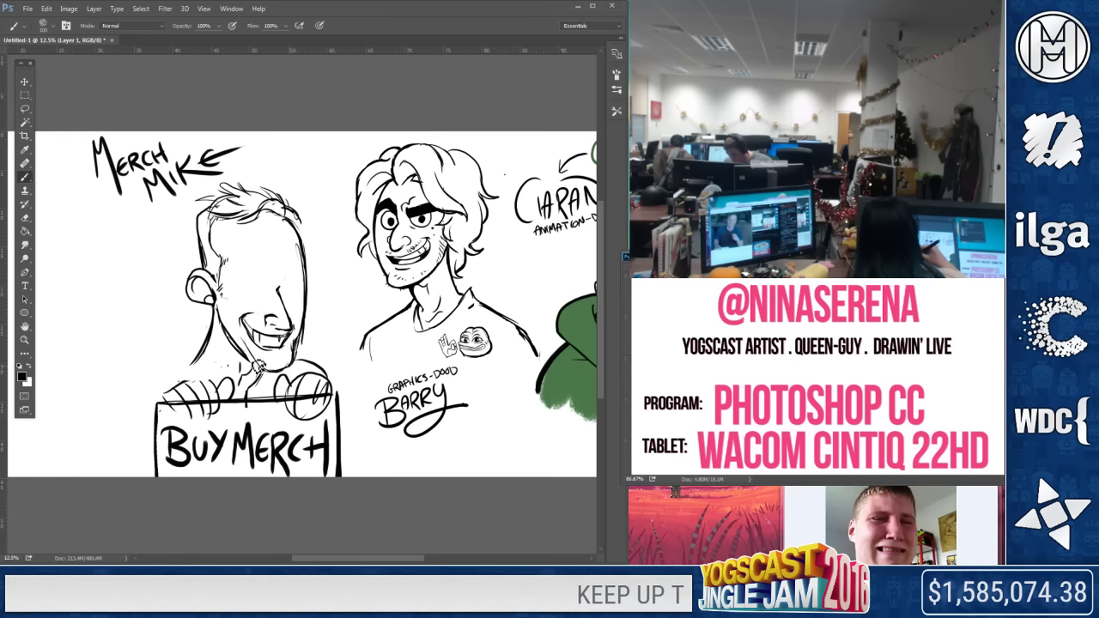
left_click(26, 218)
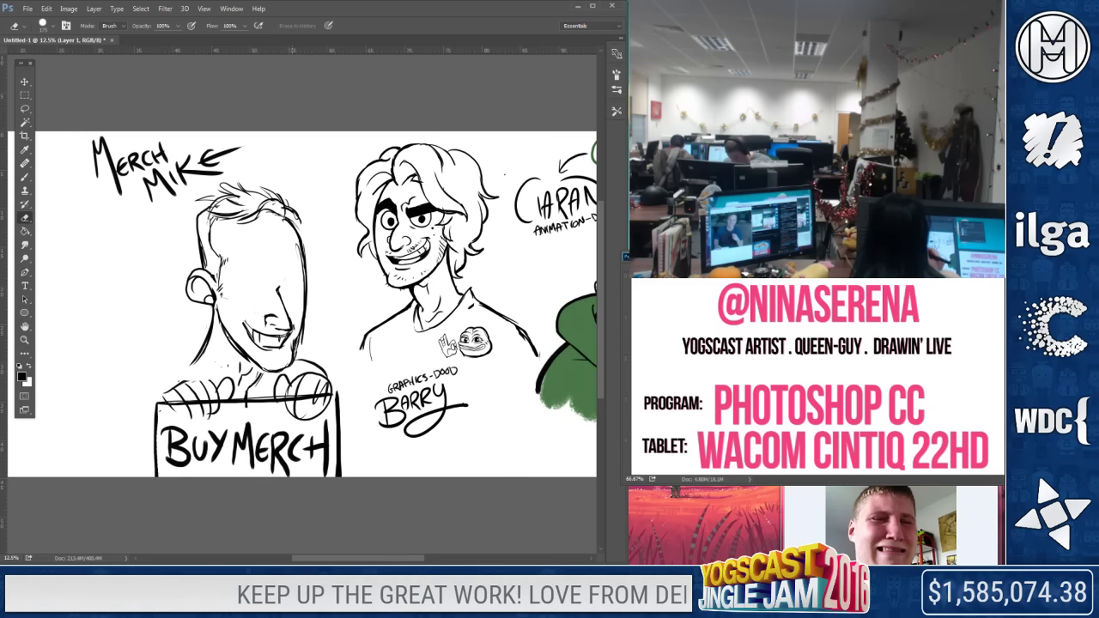
mouse_move(246, 325)
left_mouse_down()
mouse_move(262, 342)
mouse_move(292, 337)
mouse_move(277, 348)
left_mouse_up()
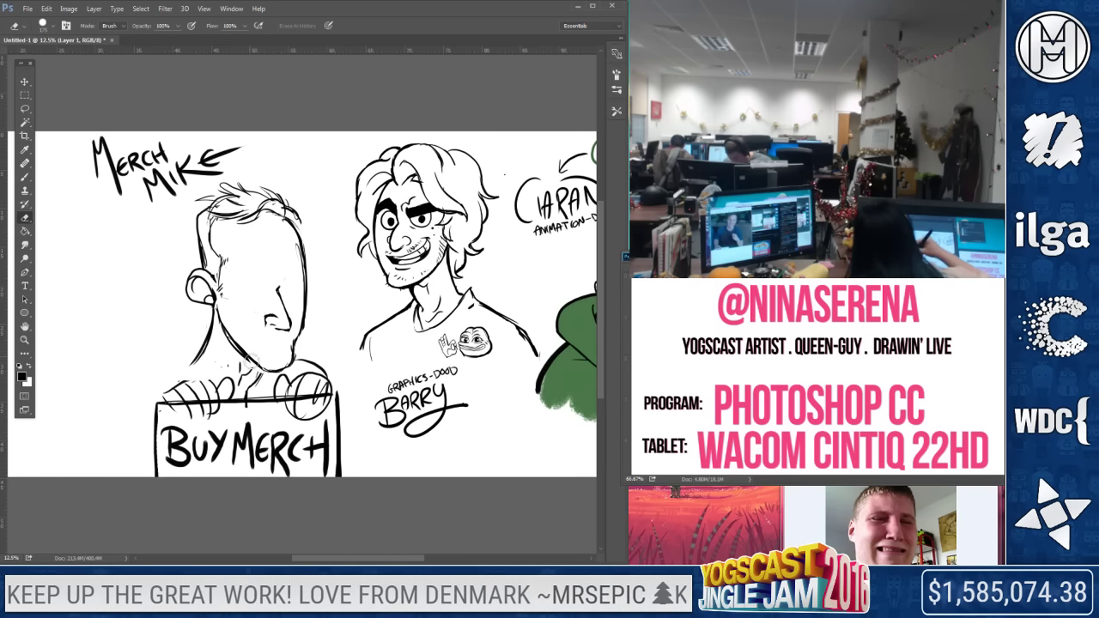
Draw a wide, curved open smile under the nose, with a crease at the near corner and a lower lip line
key("b")
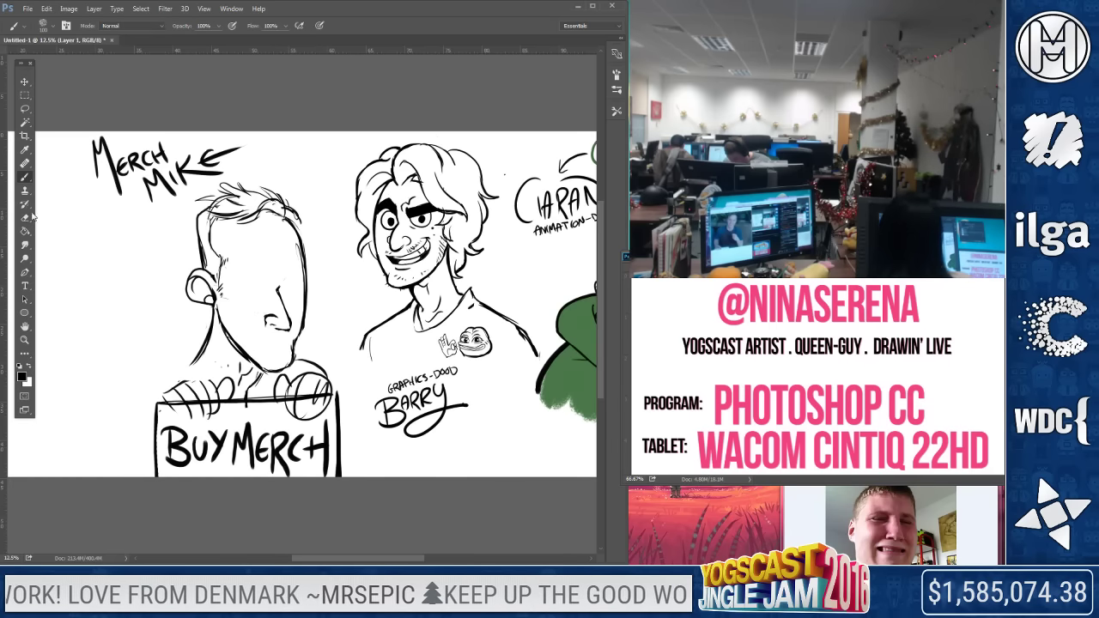
key("e")
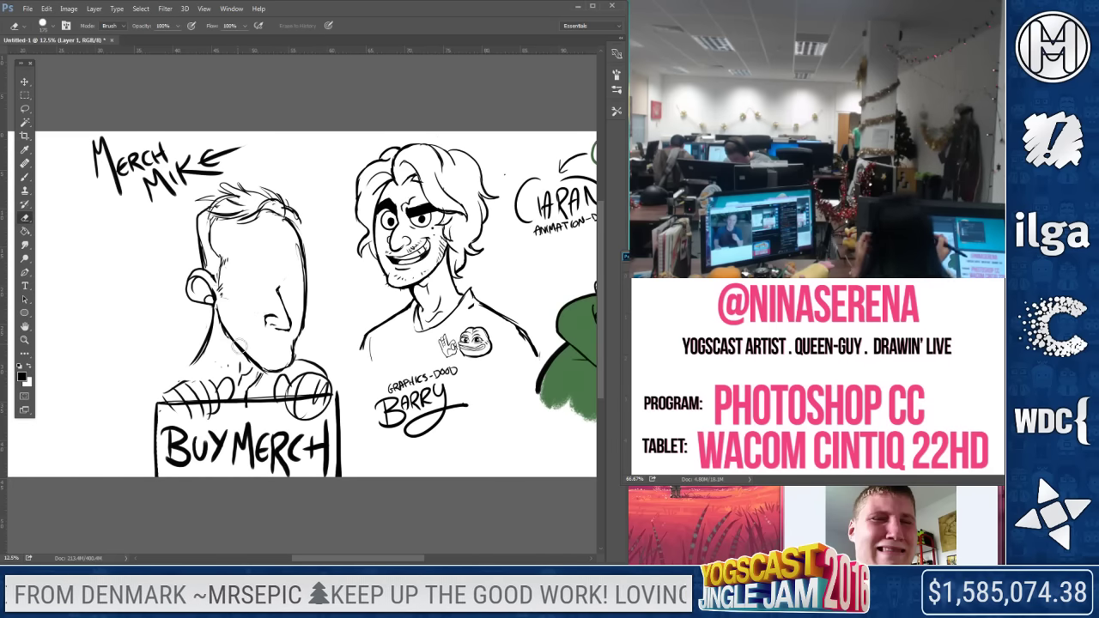
key("b")
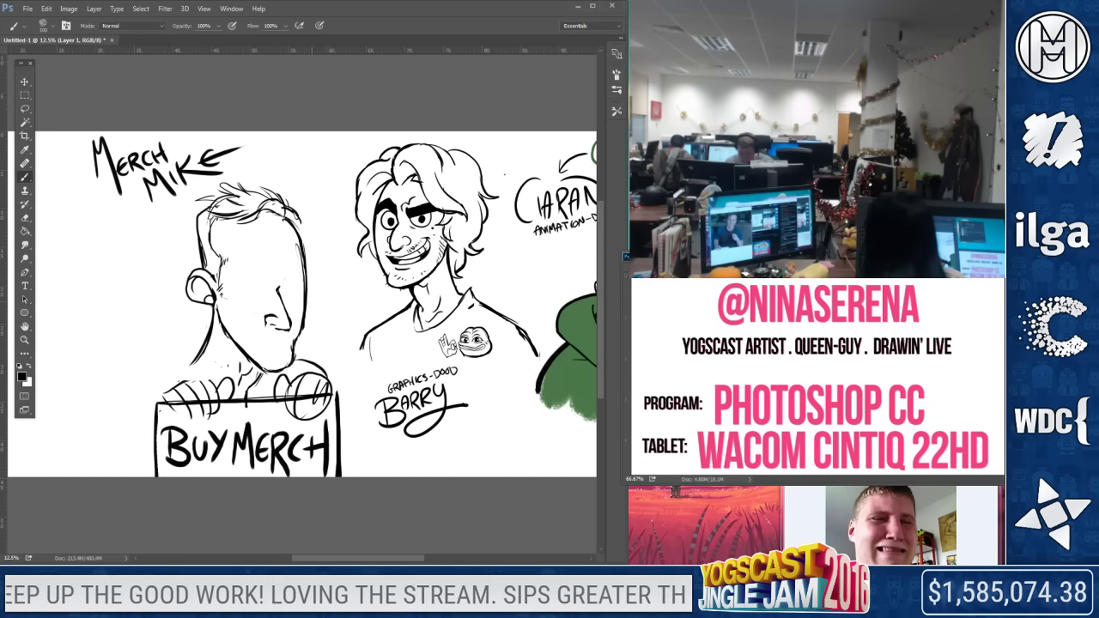
mouse_move(243, 312)
left_mouse_down()
mouse_move(262, 334)
mouse_move(290, 332)
left_mouse_up()
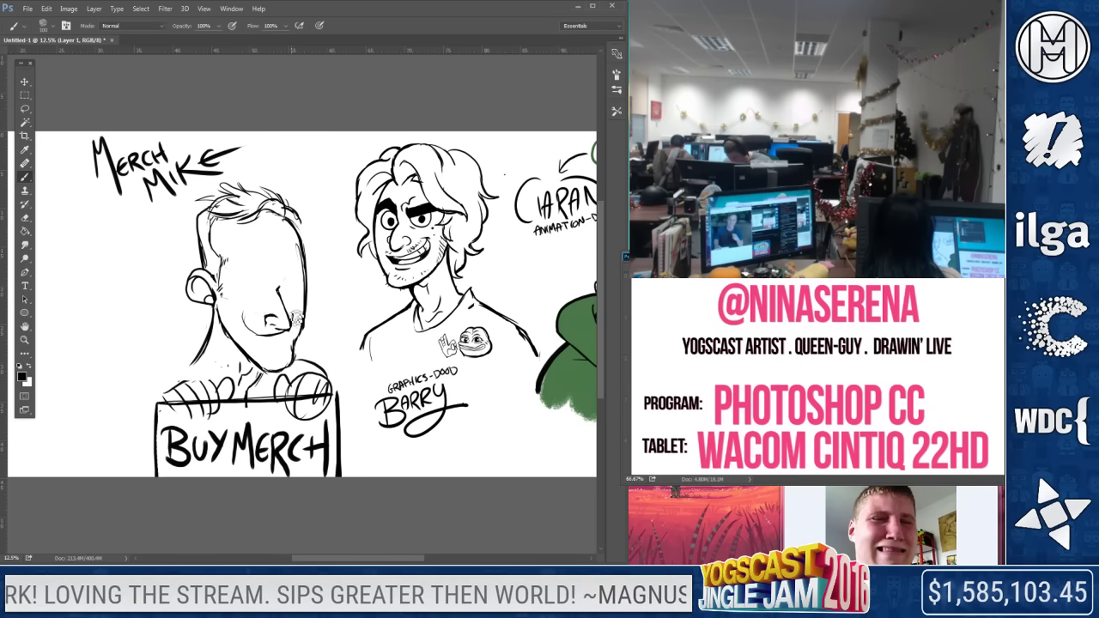
left_click_drag(242, 314, 250, 334)
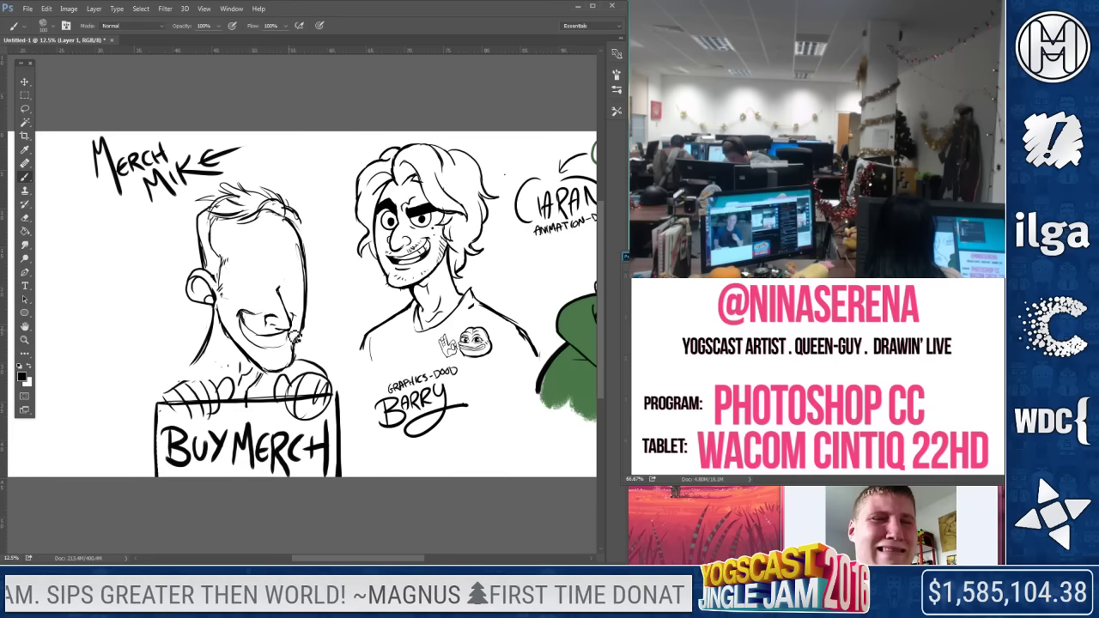
Draw short tooth divisions inside the open smile of the spiky-haired figure
key("z")
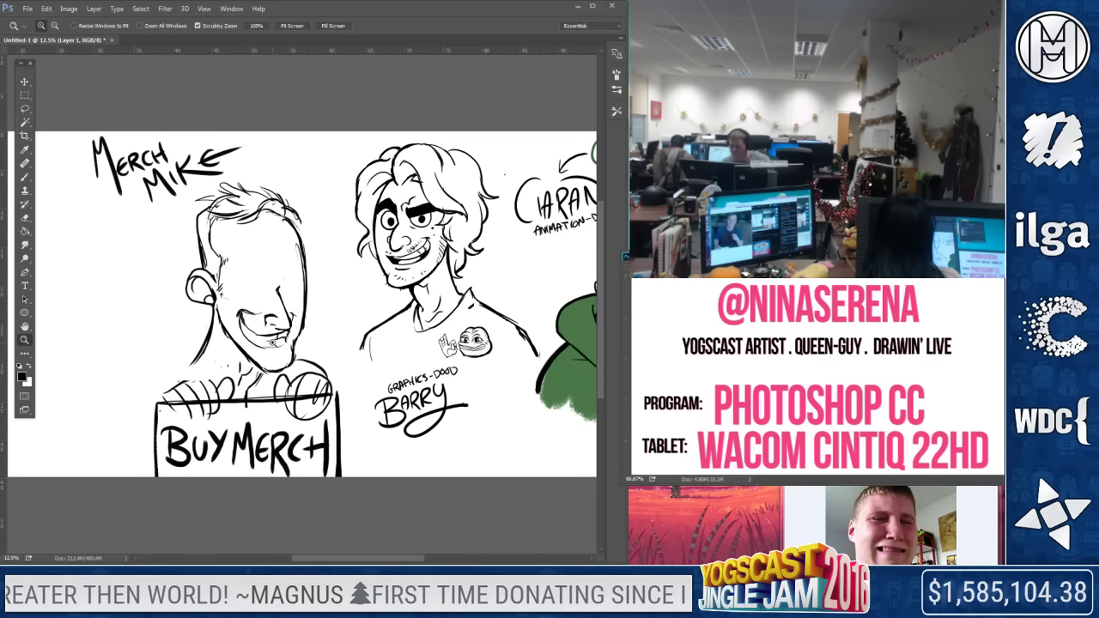
left_click(265, 342)
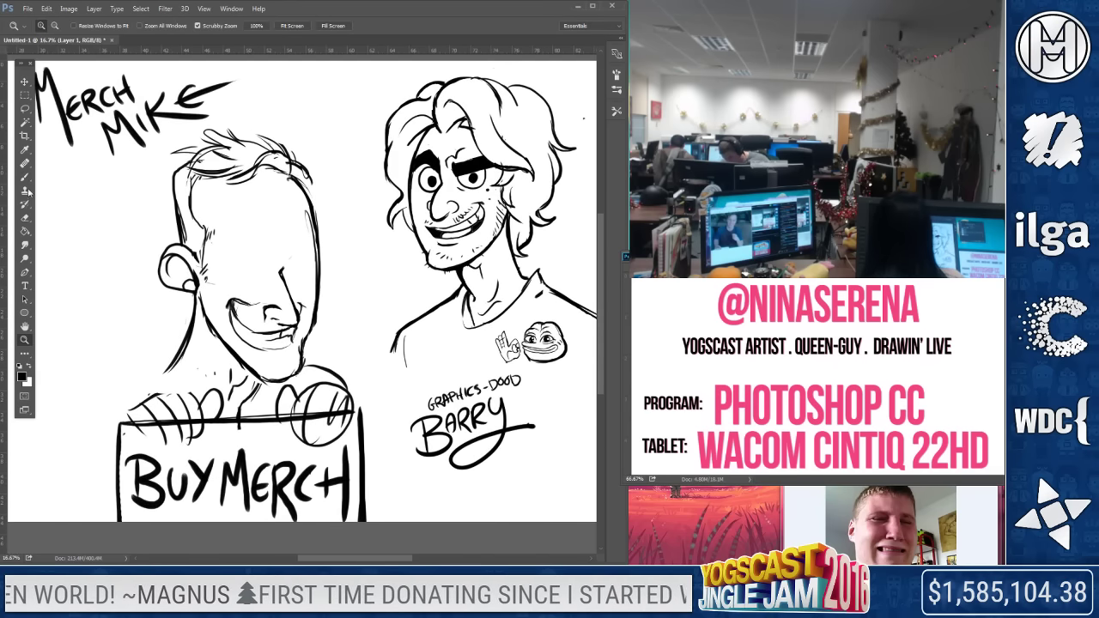
left_click(25, 177)
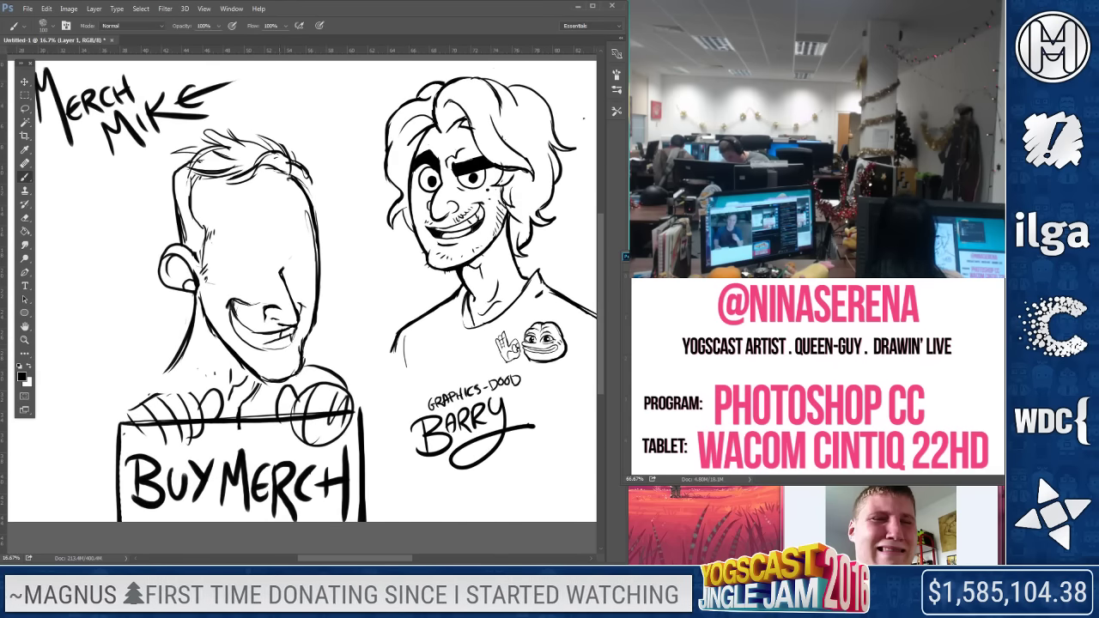
mouse_move(245, 327)
left_mouse_down()
mouse_move(253, 340)
mouse_move(289, 344)
left_mouse_up()
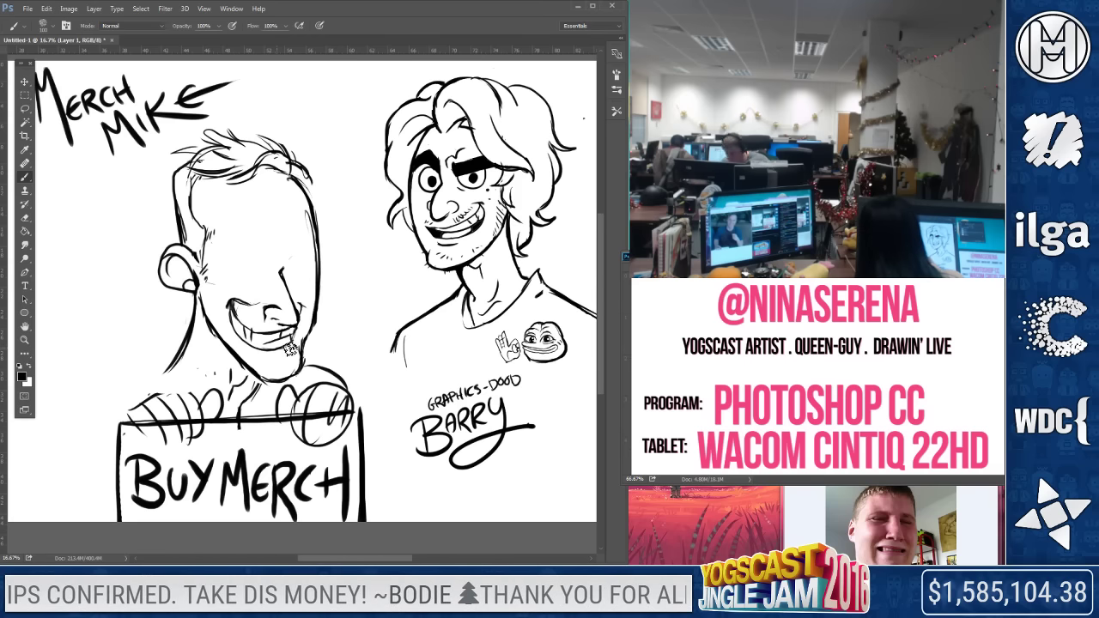
Draw raised brows and round eyes with pupils beside the nose, and rework the inner hairline at the near temple
left_click_drag(283, 277, 314, 256)
left_click_drag(230, 268, 276, 249)
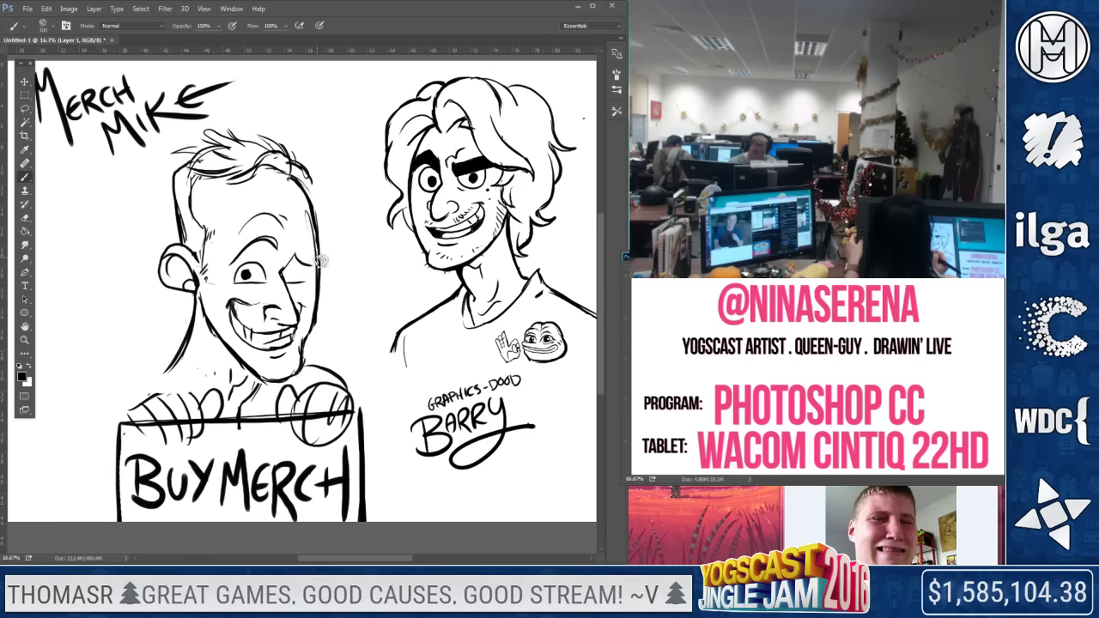
mouse_move(284, 272)
left_mouse_down()
mouse_move(302, 269)
mouse_move(291, 274)
left_mouse_up()
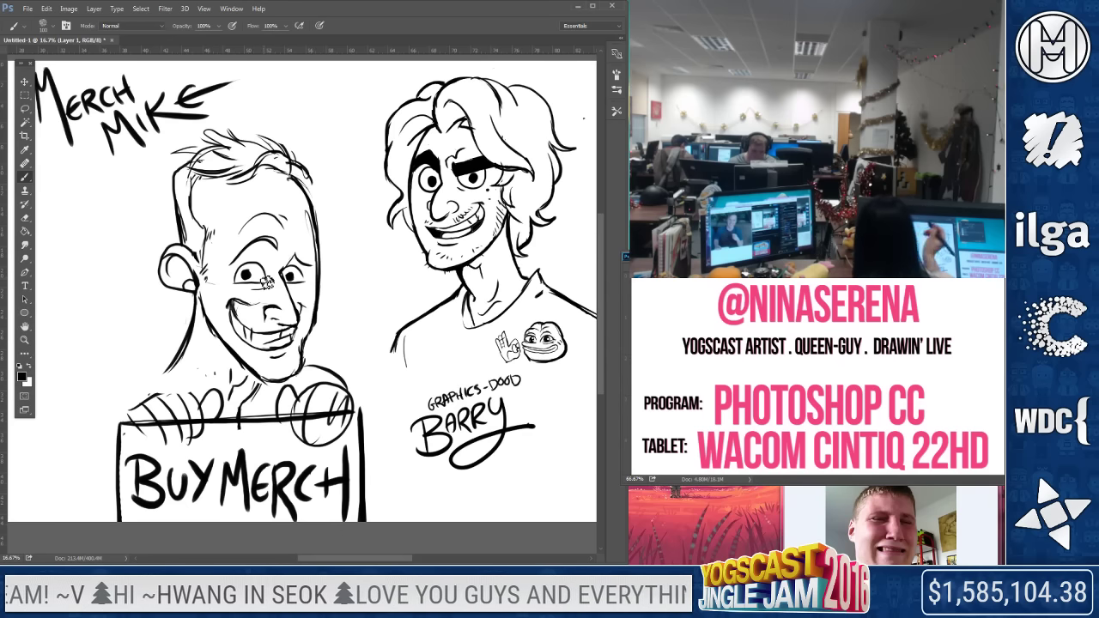
key("e")
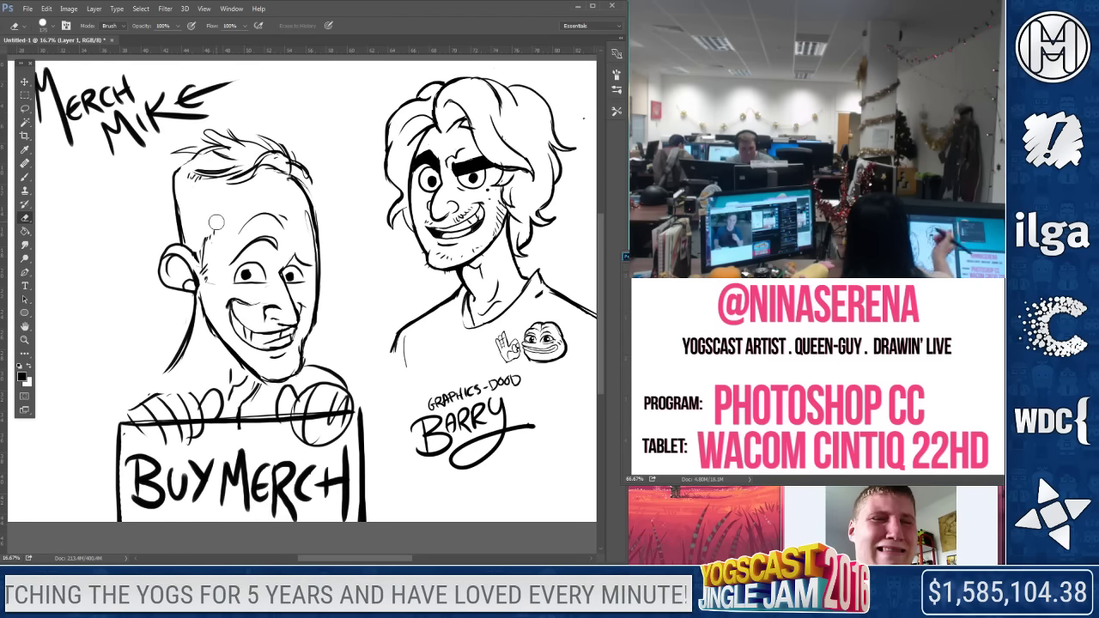
left_click(24, 177)
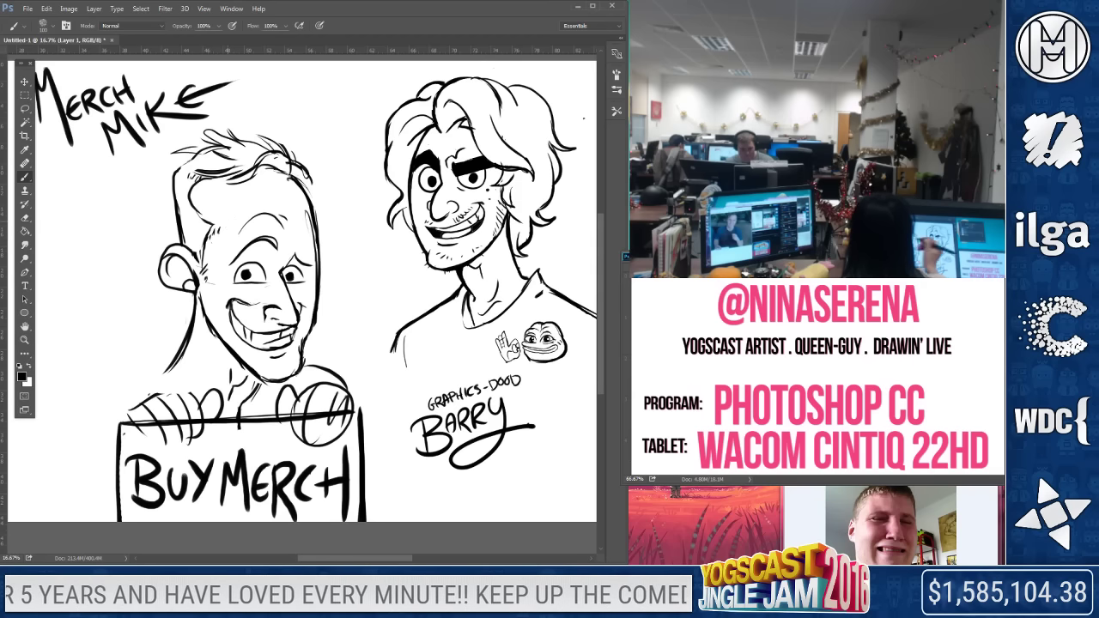
Lasso the brows, eyes, nose and mouth together, rotate them slightly clockwise with Free Transform, and deselect
key("l")
mouse_move(232, 196)
left_mouse_down()
mouse_move(215, 281)
mouse_move(225, 331)
mouse_move(292, 371)
mouse_move(307, 336)
mouse_move(285, 206)
left_mouse_up()
right_click(292, 259)
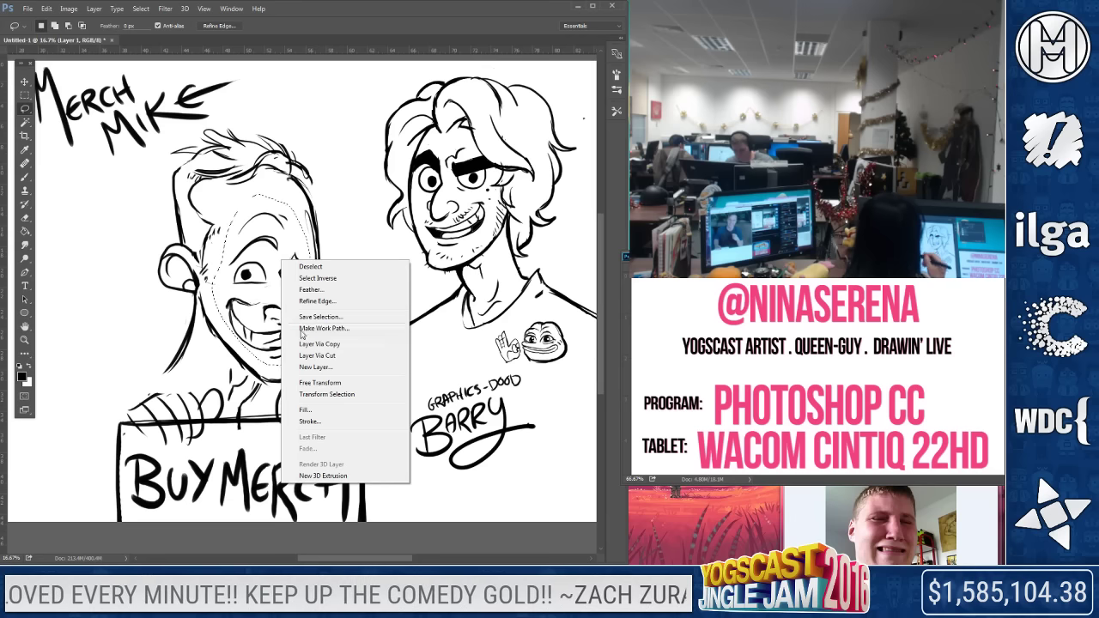
left_click(321, 383)
left_click_drag(385, 398, 377, 407)
mouse_move(292, 344)
left_mouse_down()
mouse_move(287, 335)
mouse_move(298, 341)
left_mouse_up()
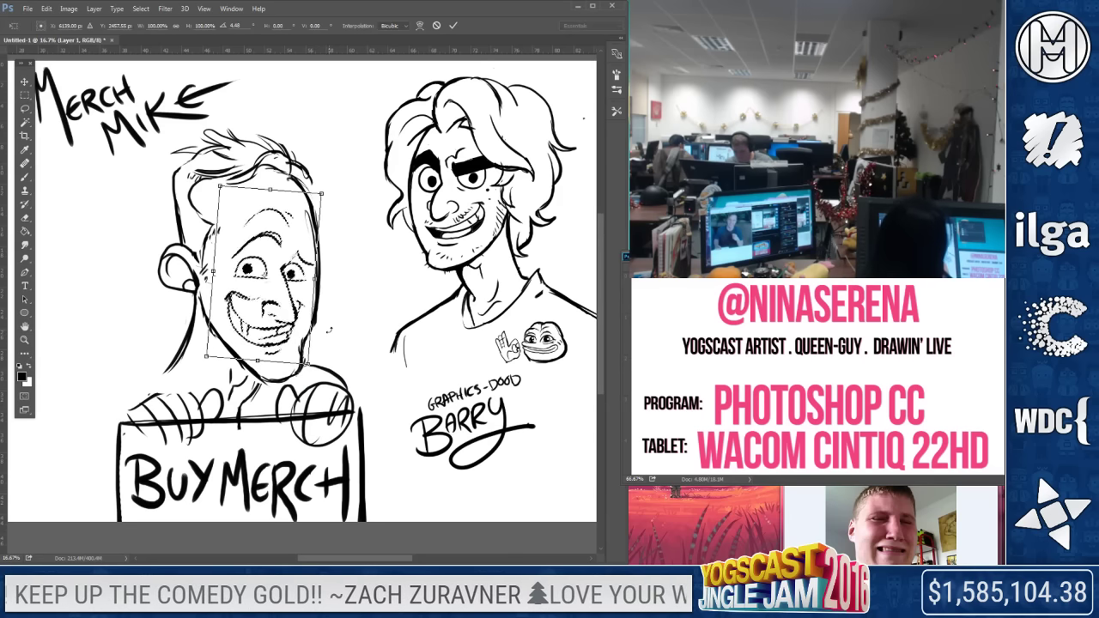
key("Return")
key("ctrl+d")
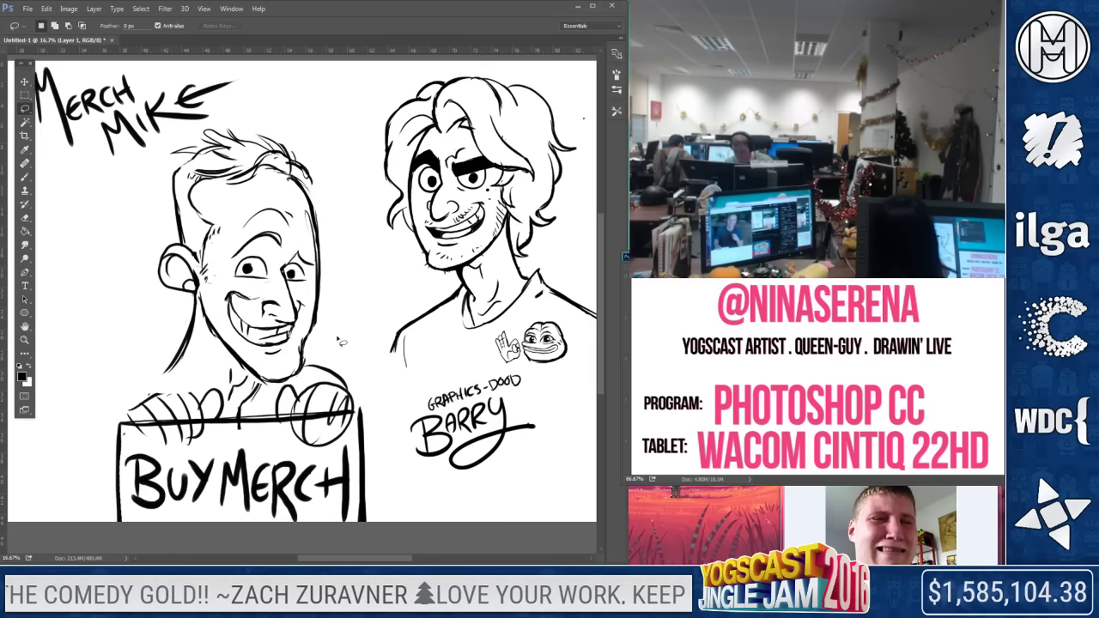
Lasso the chin and lower jaw, shift them slightly up with Free Transform to shorten the face, and deselect
mouse_move(237, 376)
left_mouse_down()
mouse_move(262, 384)
mouse_move(308, 345)
left_mouse_up()
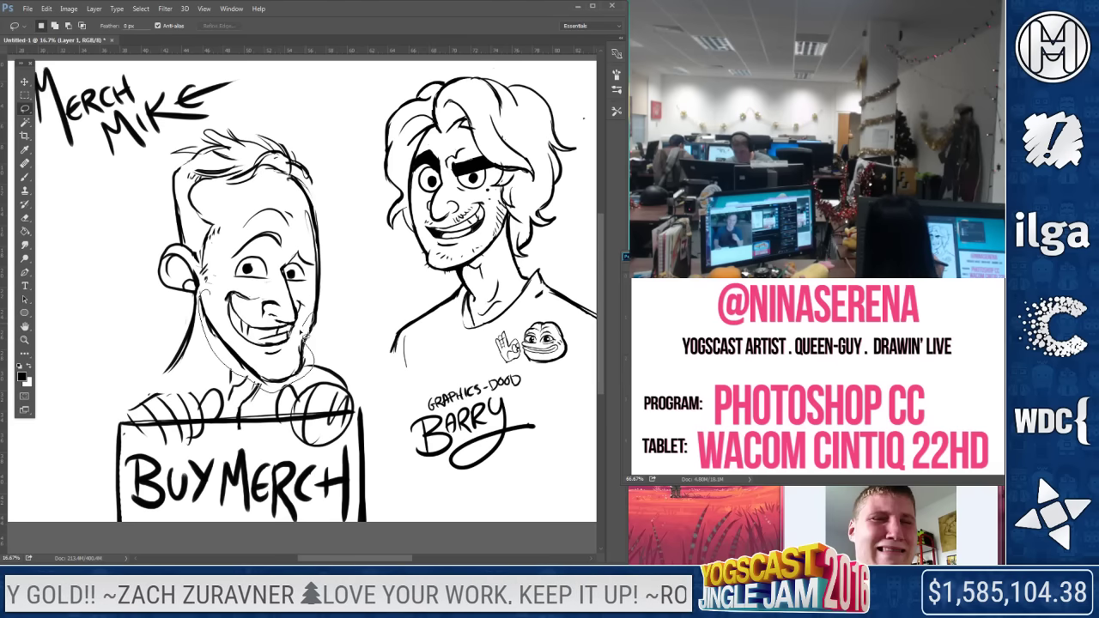
left_click_drag(222, 309, 237, 321)
right_click(291, 370)
left_click(330, 269)
left_click_drag(312, 392, 315, 382)
key("Return")
key("ctrl+d")
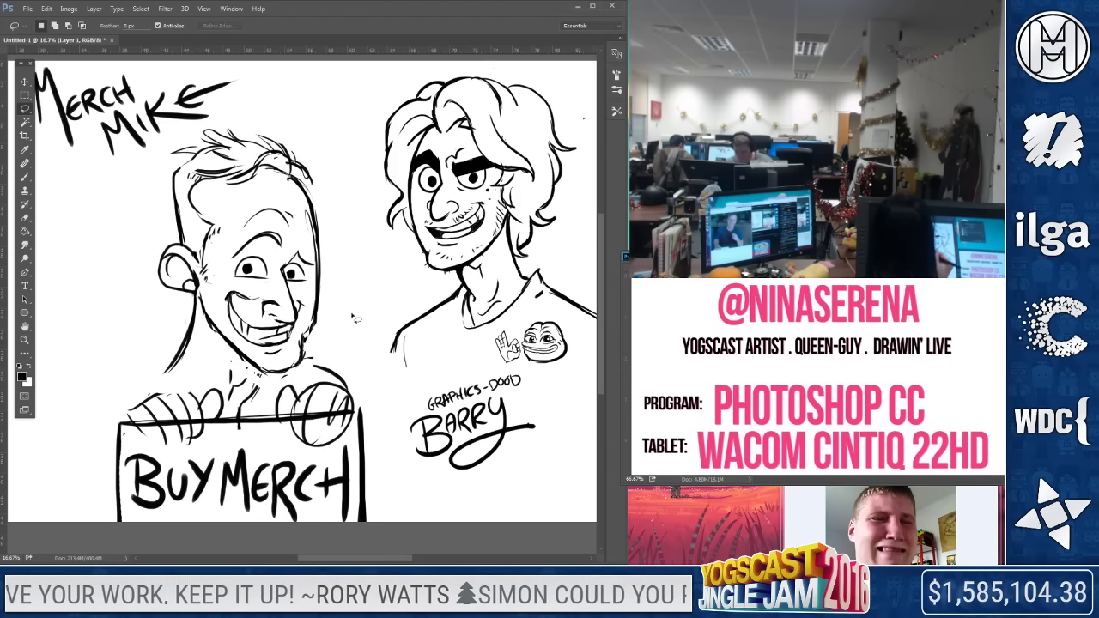
Redraw the far side of the face from the eye down to the jaw as a cleaner line
key("b")
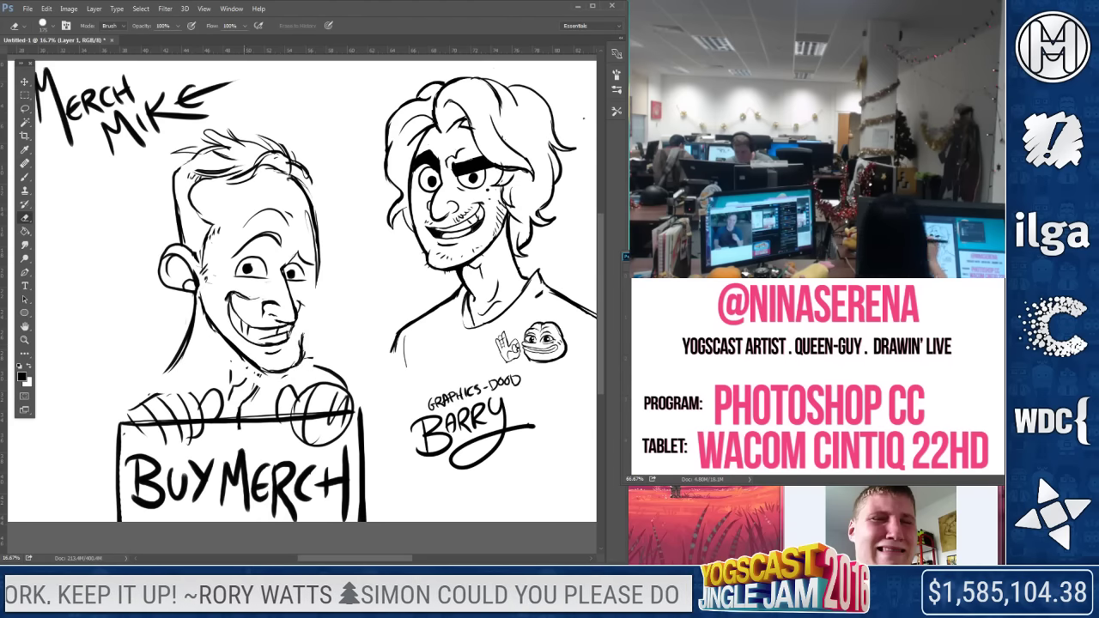
left_click(27, 180)
left_click_drag(319, 256, 304, 335)
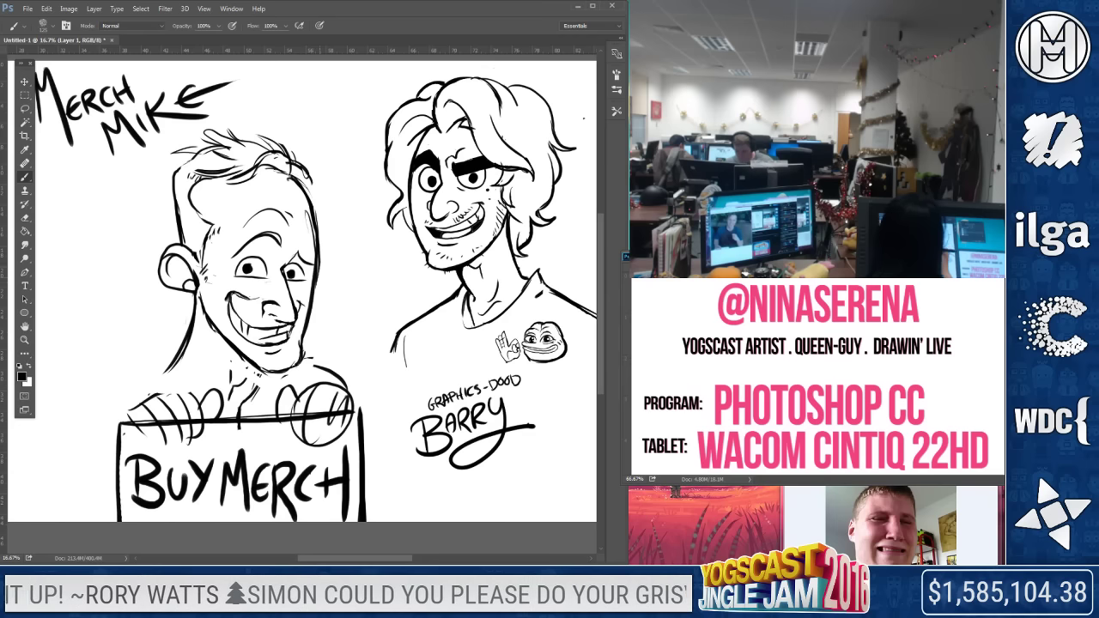
key("ctrl+z")
key("ctrl+z")
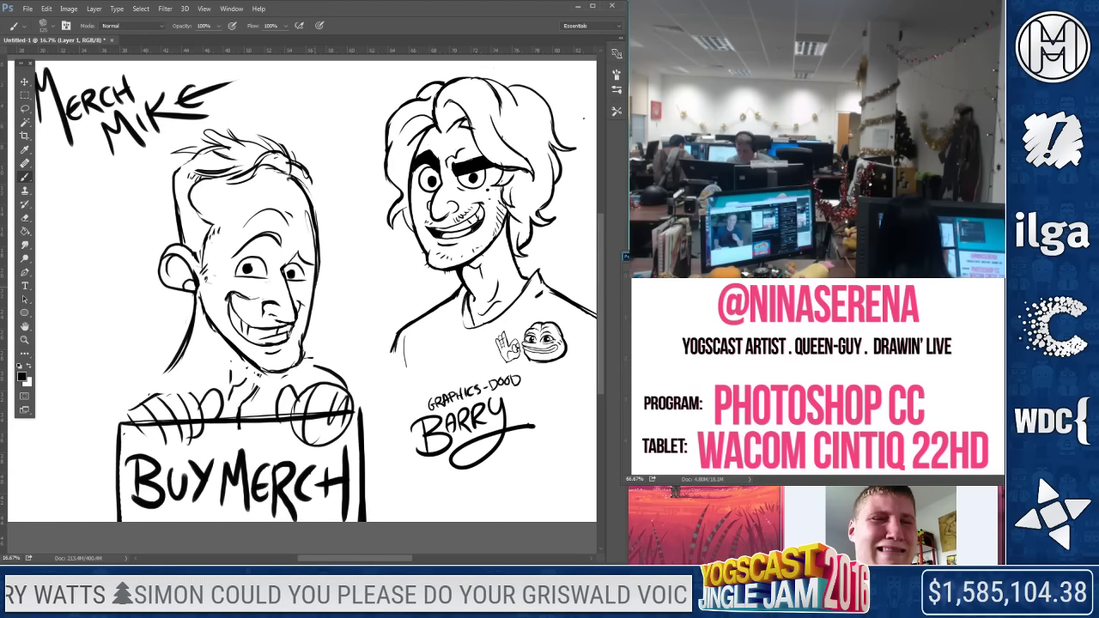
Erase the leftover neck and collar sketch lines below the chin
left_click(25, 219)
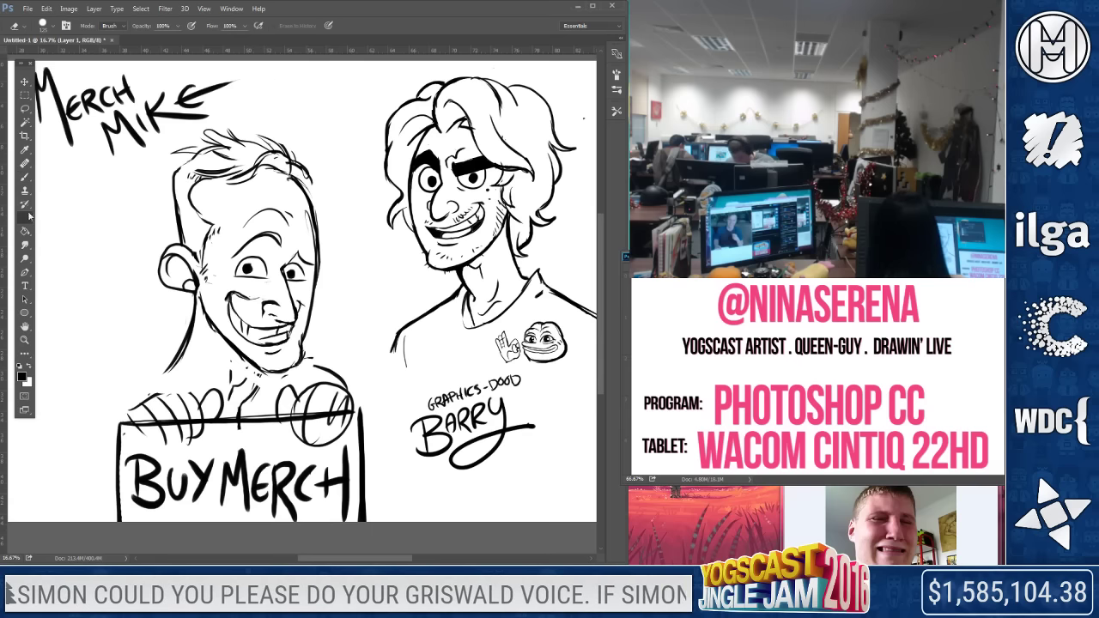
mouse_move(246, 401)
left_mouse_down()
mouse_move(263, 383)
mouse_move(228, 367)
left_mouse_up()
key("[")
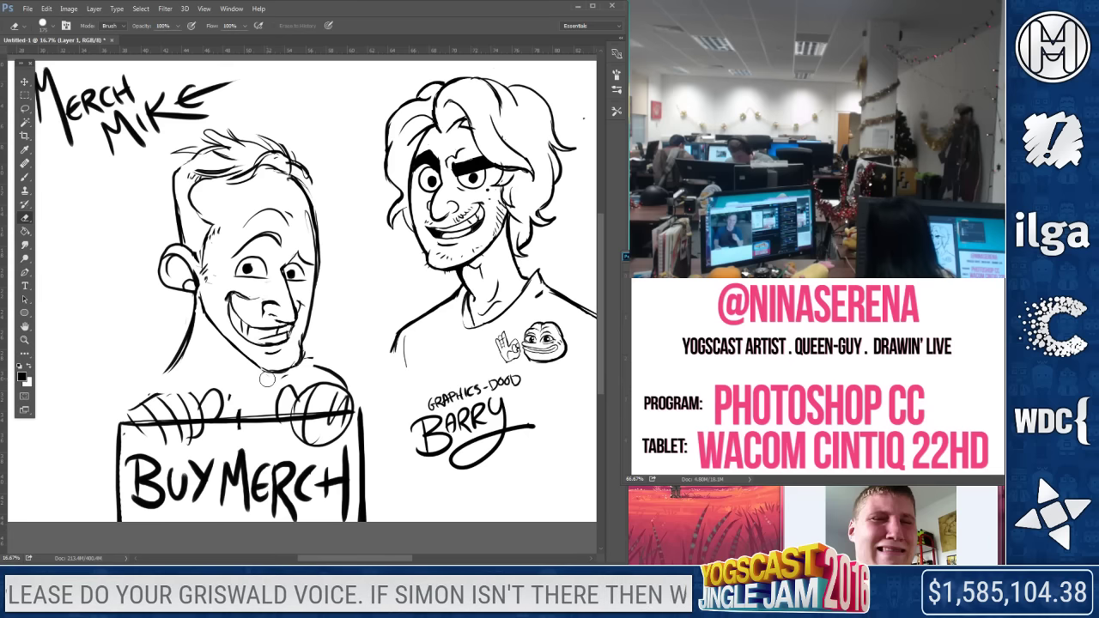
Erase both eyes while keeping the brows, and trim the outline along the far side of the face
key("b")
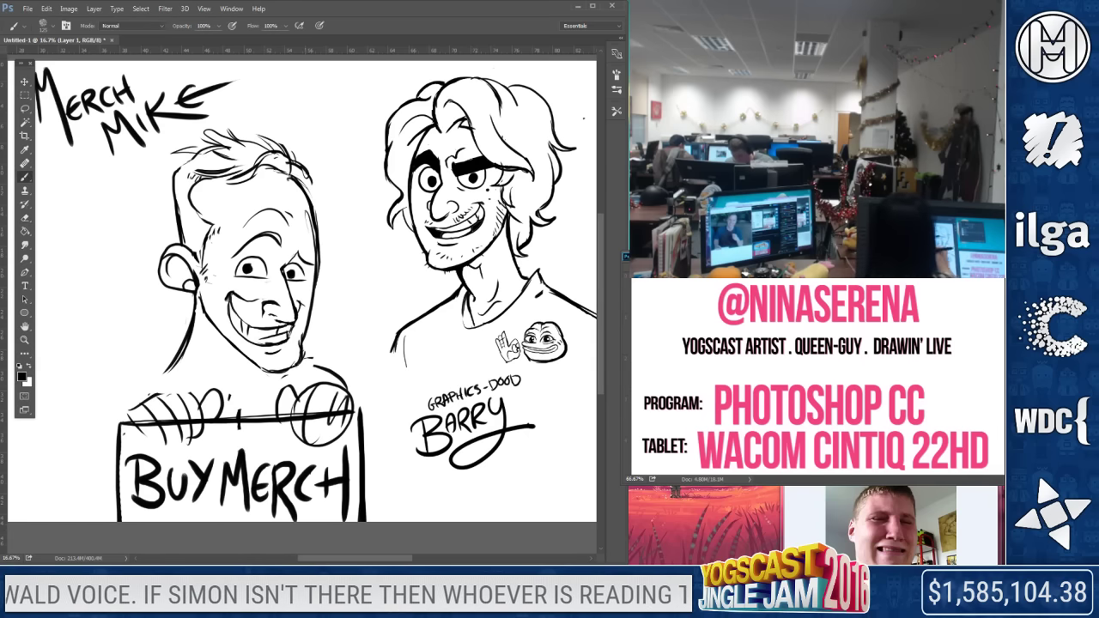
key("e")
left_click_drag(245, 269, 256, 275)
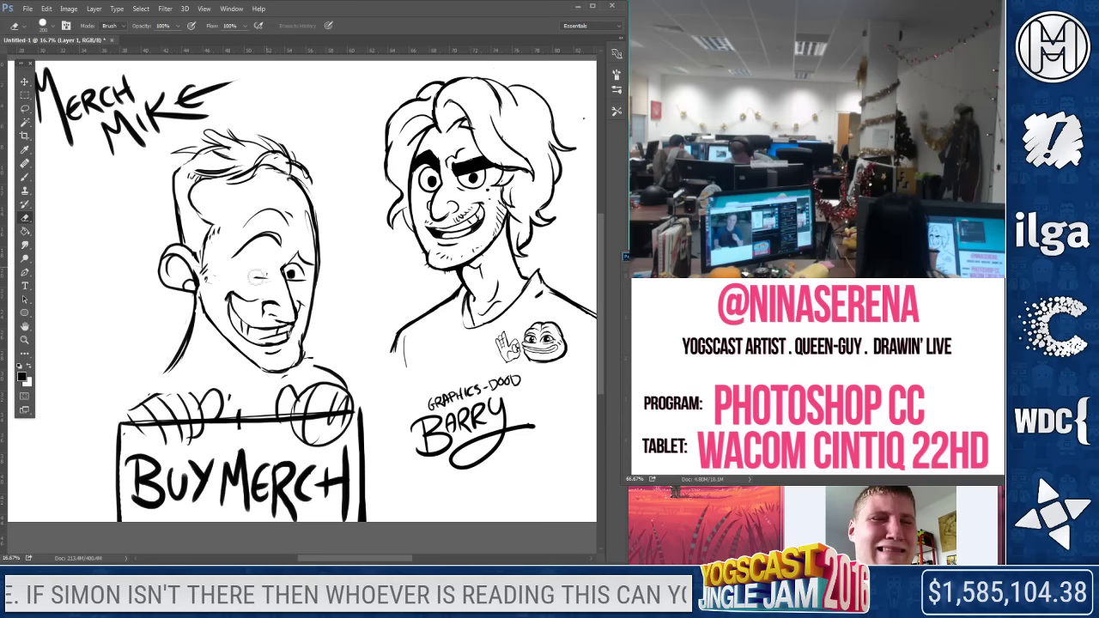
key("[")
mouse_move(311, 193)
left_mouse_down()
mouse_move(324, 259)
mouse_move(321, 241)
mouse_move(277, 374)
left_mouse_up()
Redraw the far jaw down to the chin and add a short neck line beneath it
left_click(24, 179)
left_click(24, 178)
left_click_drag(308, 333, 296, 364)
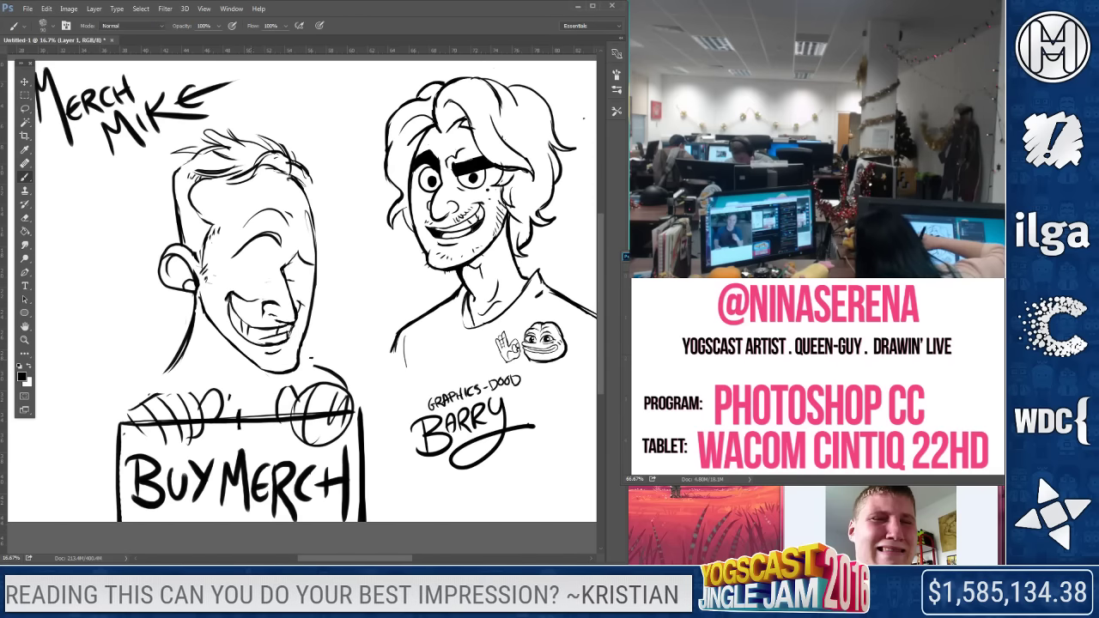
left_click_drag(205, 271, 210, 276)
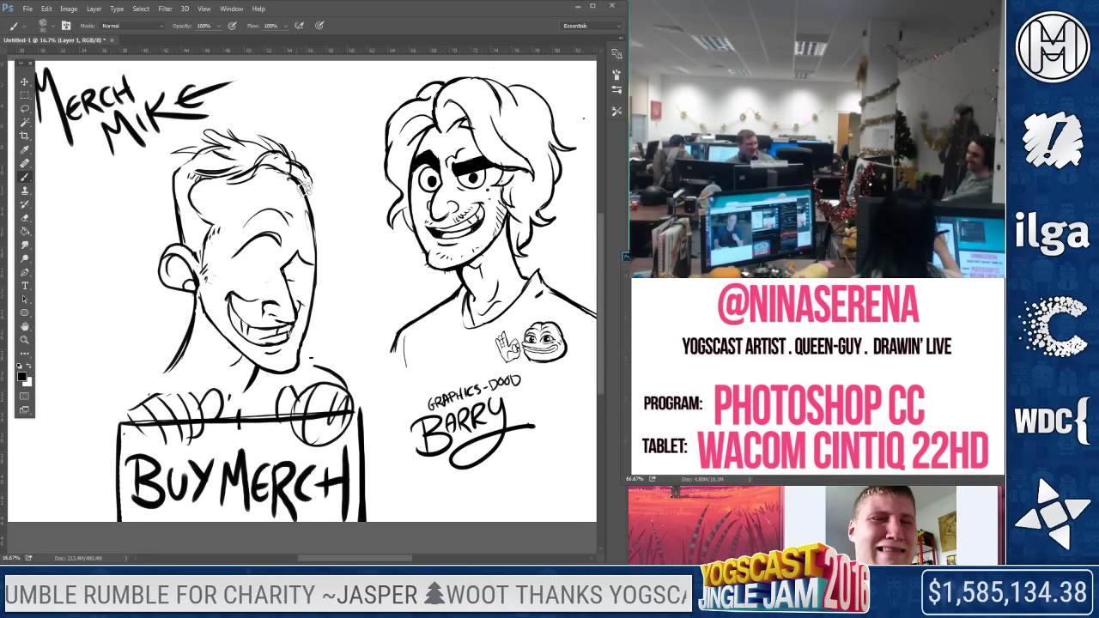
Erase the sketchy hair at the far side of the forehead and redraw it as small spiky tufts
key("e")
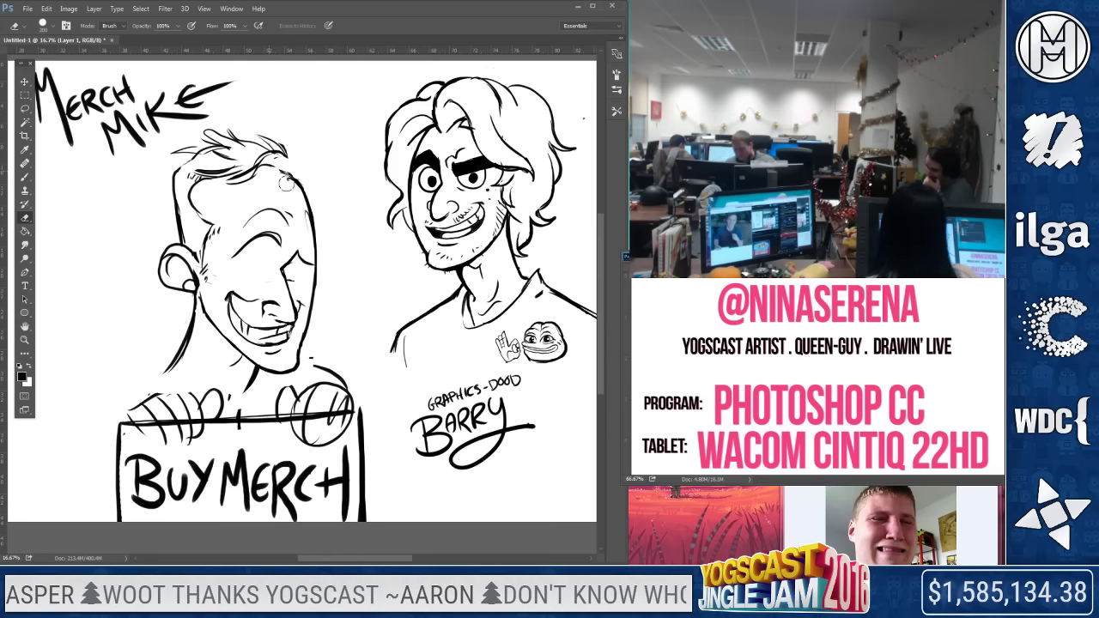
key("b")
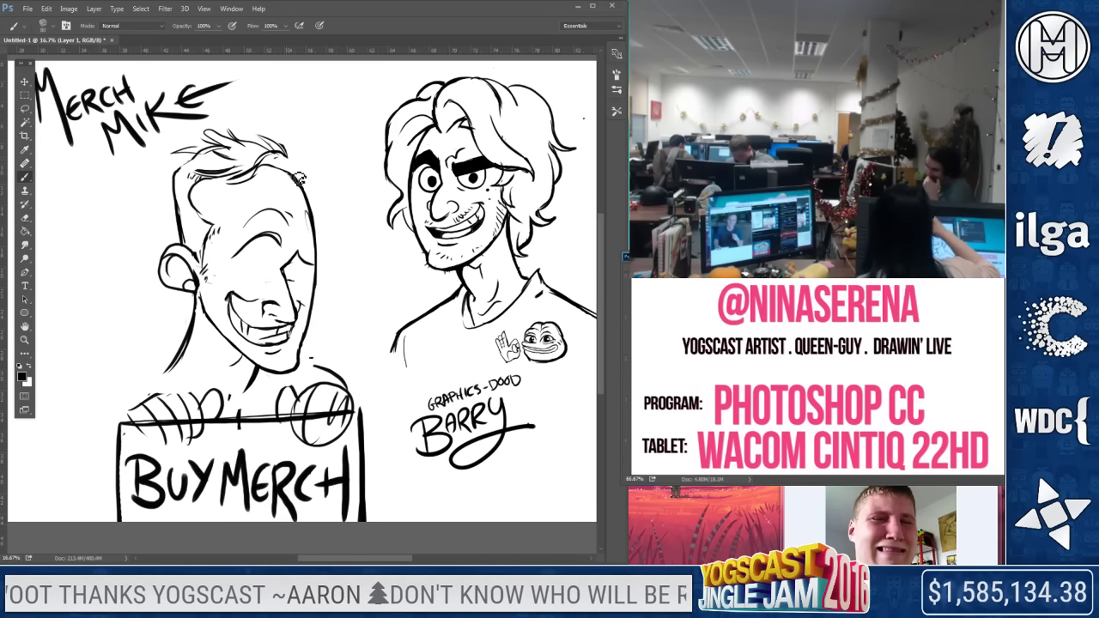
mouse_move(292, 154)
left_mouse_down()
mouse_move(300, 181)
mouse_move(316, 207)
left_mouse_up()
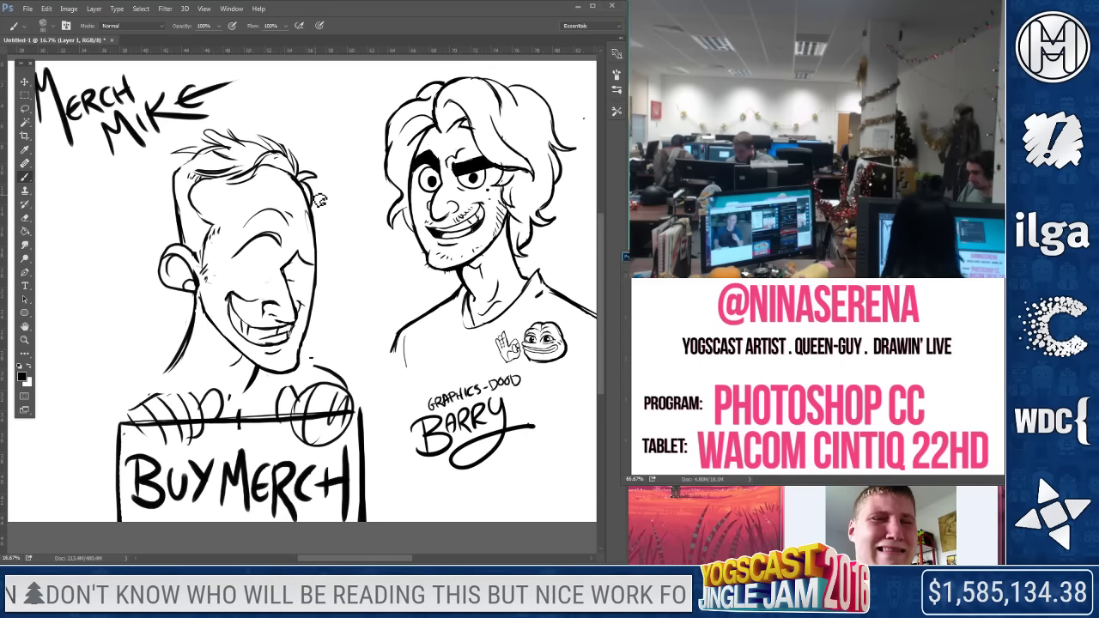
Erase the lower end of the near neck line and redraw it curving out into a rounded shoulder and upper arm
key("e")
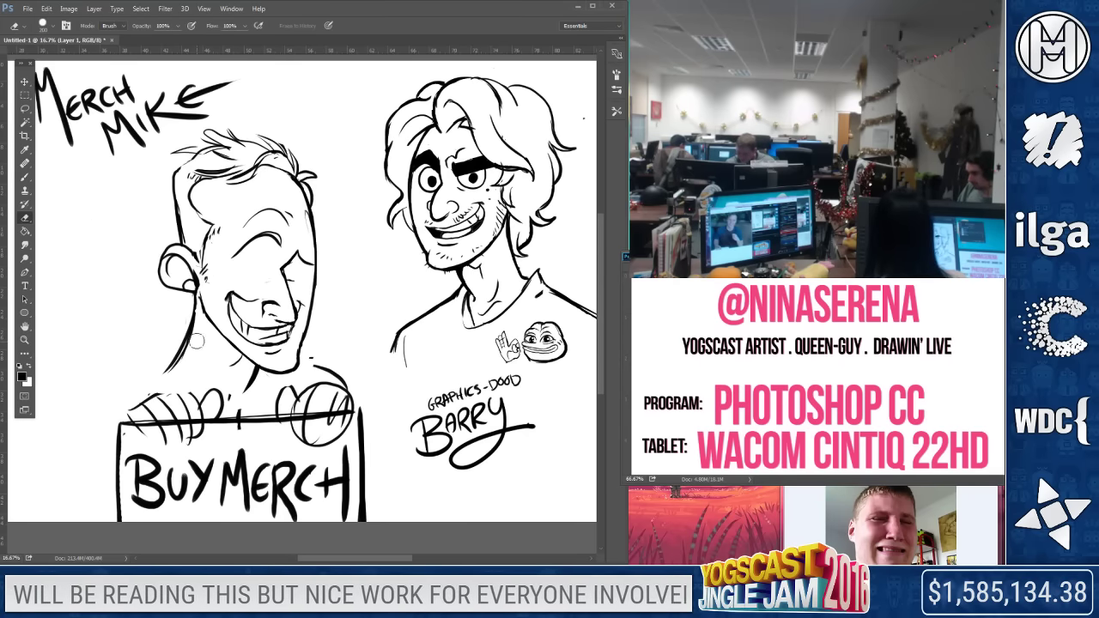
key("b")
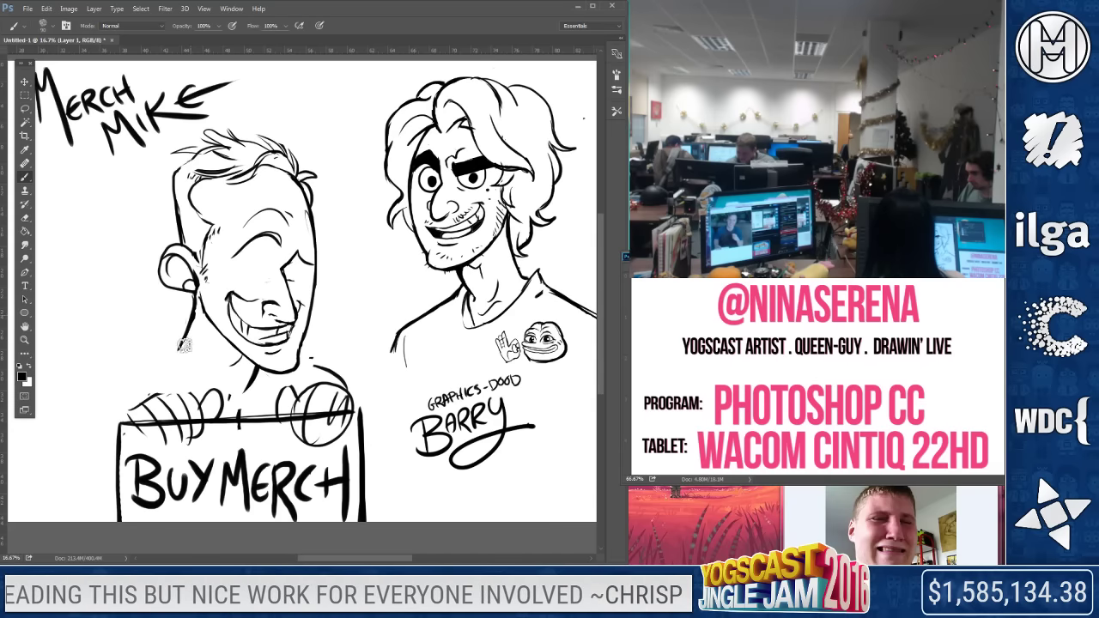
left_click_drag(182, 342, 159, 361)
mouse_move(122, 358)
left_mouse_down()
mouse_move(86, 436)
mouse_move(187, 365)
left_mouse_up()
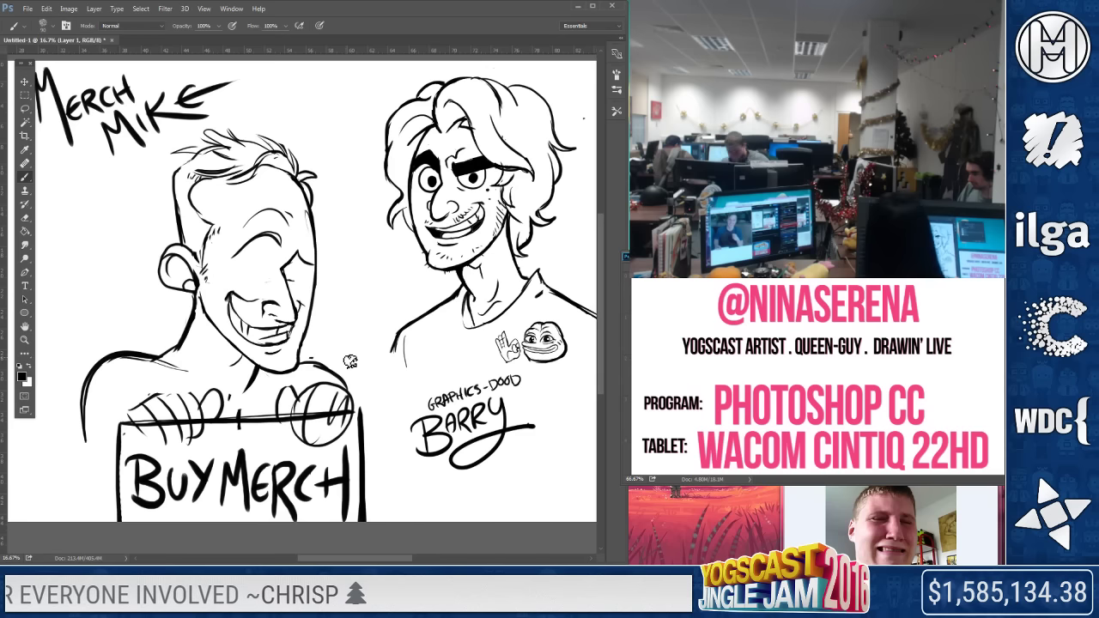
Erase the rough fingers at the board's near corner and draw a hand with long fingers gripping the board
left_click(24, 219)
mouse_move(147, 402)
left_mouse_down()
mouse_move(176, 438)
mouse_move(136, 433)
left_mouse_up()
key("b")
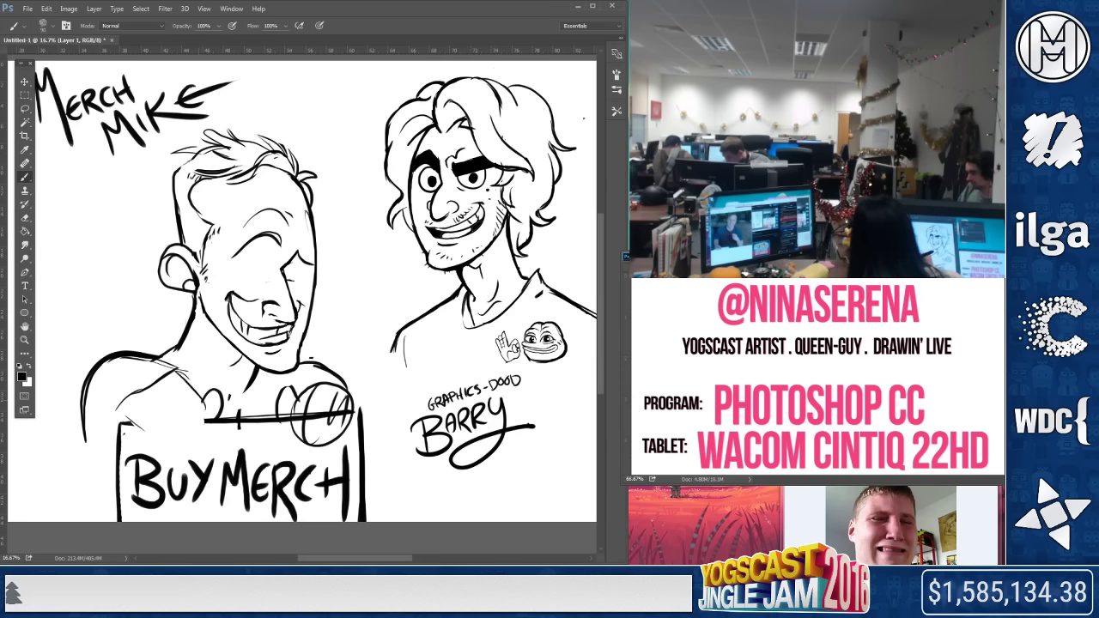
left_click_drag(156, 390, 197, 438)
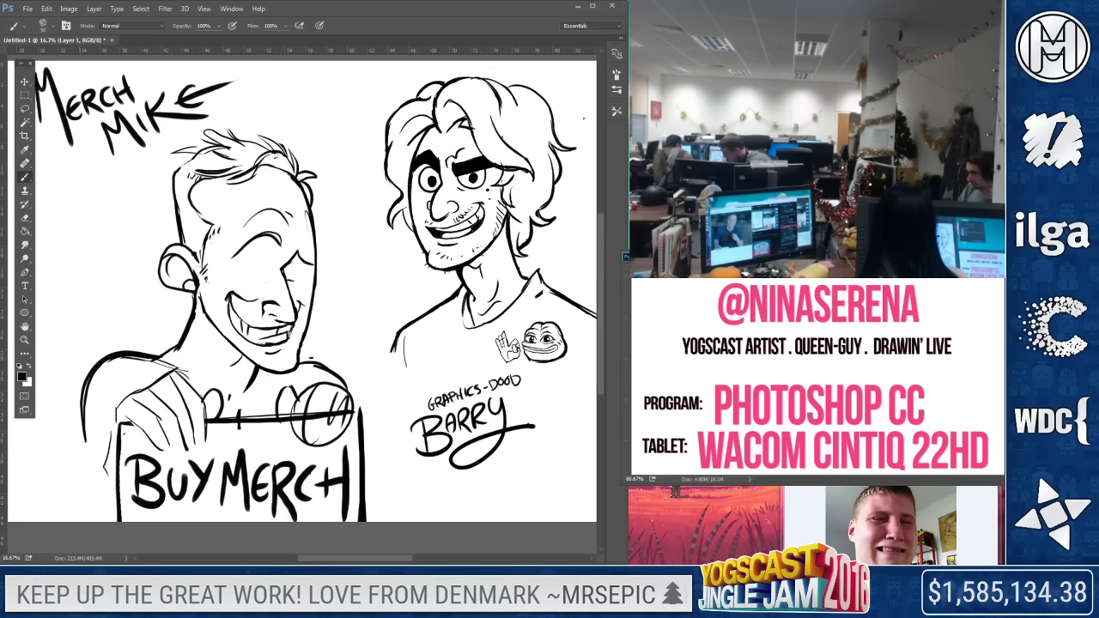
Erase the circular hand sketch at the board's far corner and draw a hand with long fingers in its place
left_click(25, 218)
mouse_move(283, 391)
left_mouse_down()
mouse_move(293, 418)
mouse_move(333, 391)
mouse_move(310, 433)
left_mouse_up()
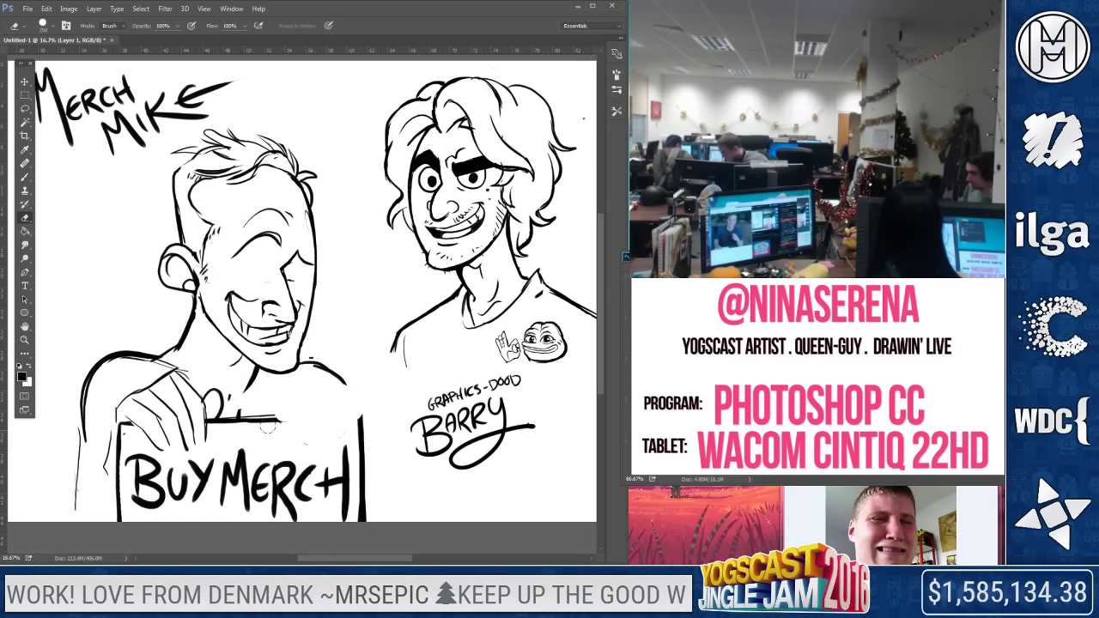
key("b")
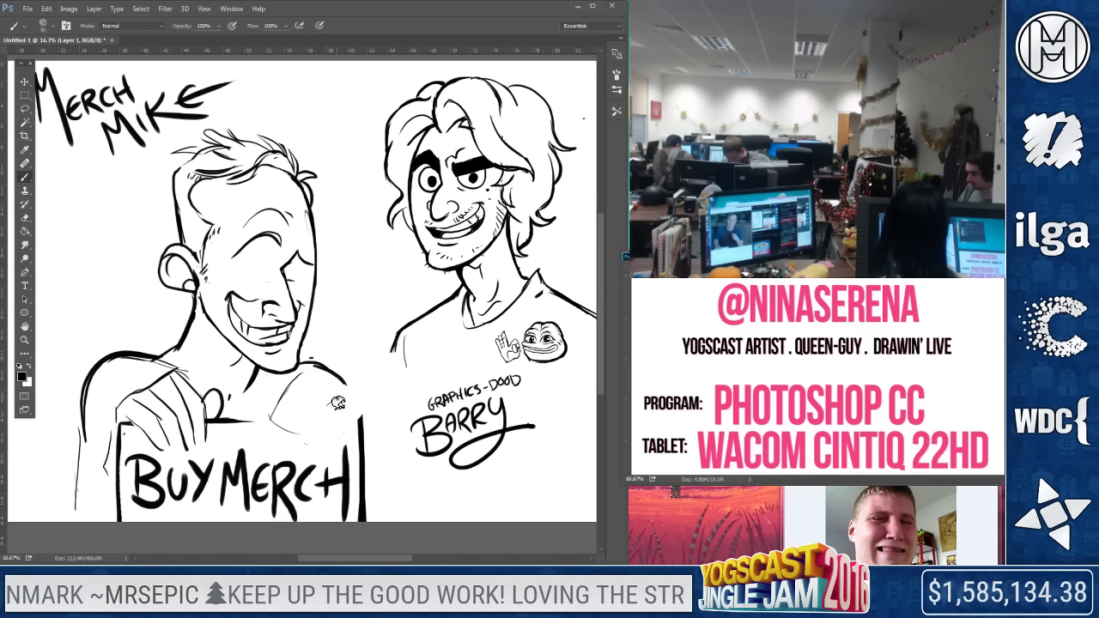
left_click_drag(310, 448, 331, 430)
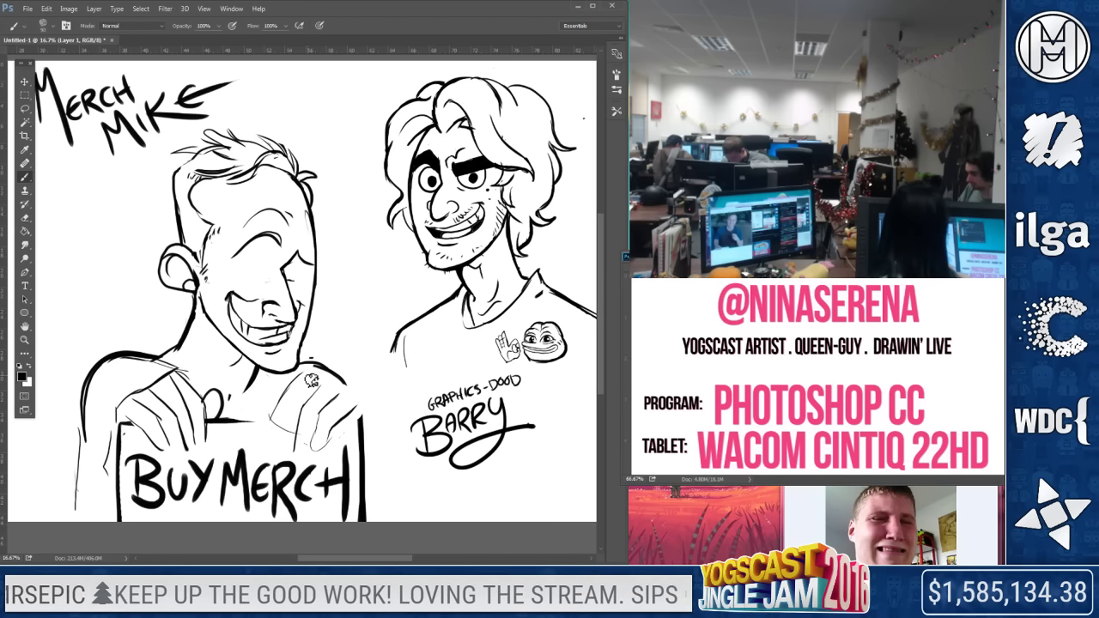
Try a firmer edge on the far hand and a longer far shoulder line, and undo both strokes
left_click_drag(273, 404, 268, 444)
mouse_move(299, 369)
left_mouse_down()
mouse_move(364, 392)
mouse_move(366, 403)
left_mouse_up()
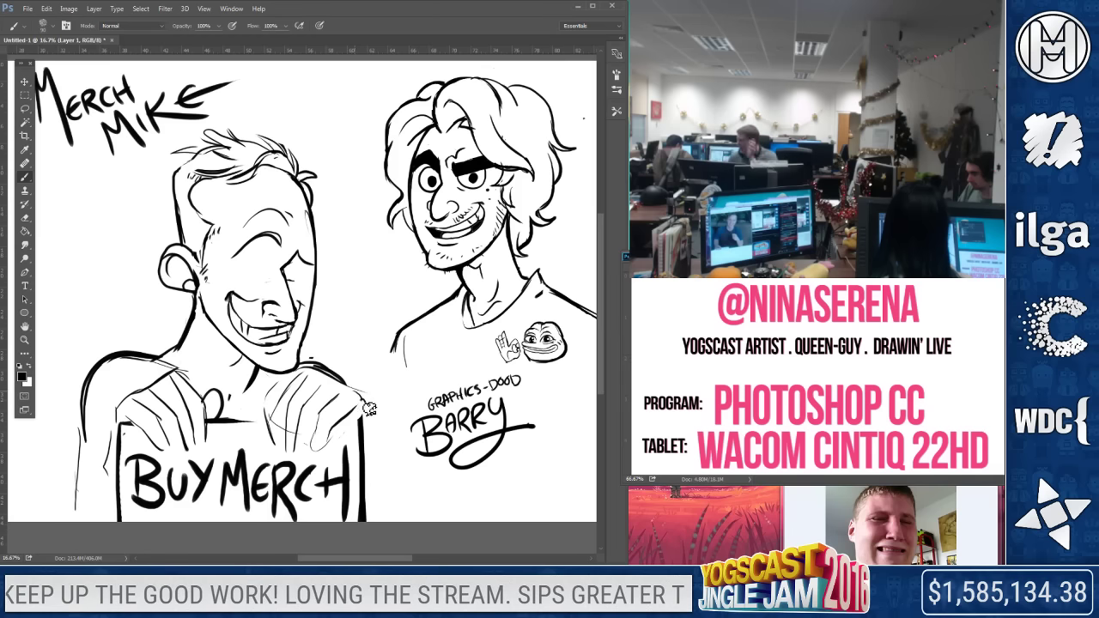
key("ctrl+alt+z")
key("ctrl+alt+z")
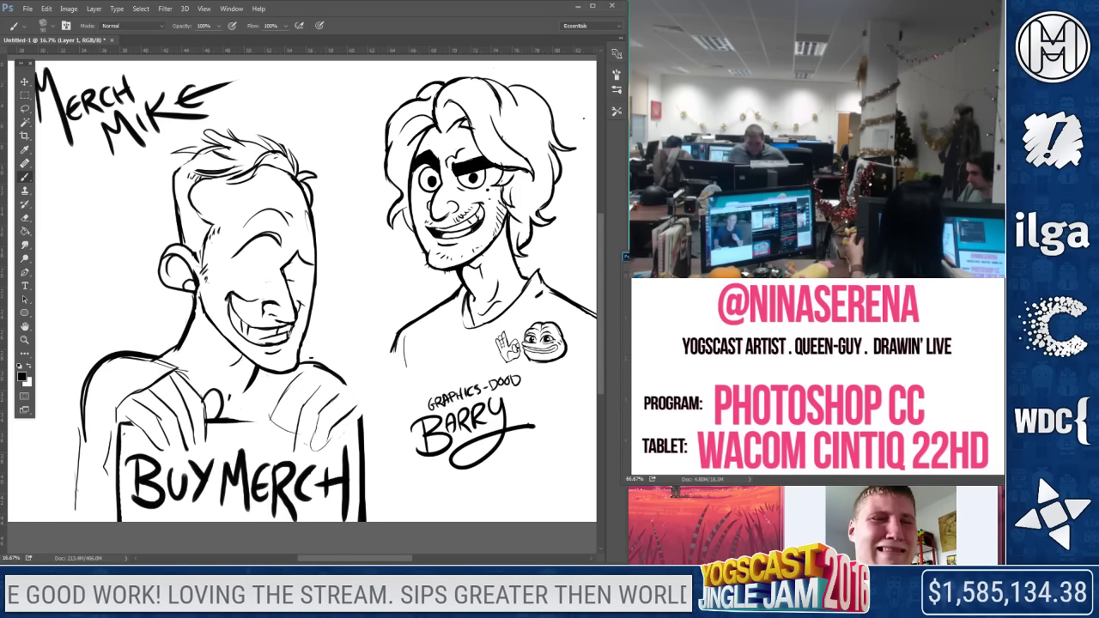
Undo the hand at the board's far corner and the far shoulder line
key("ctrl+alt+z")
key("ctrl+alt+z")
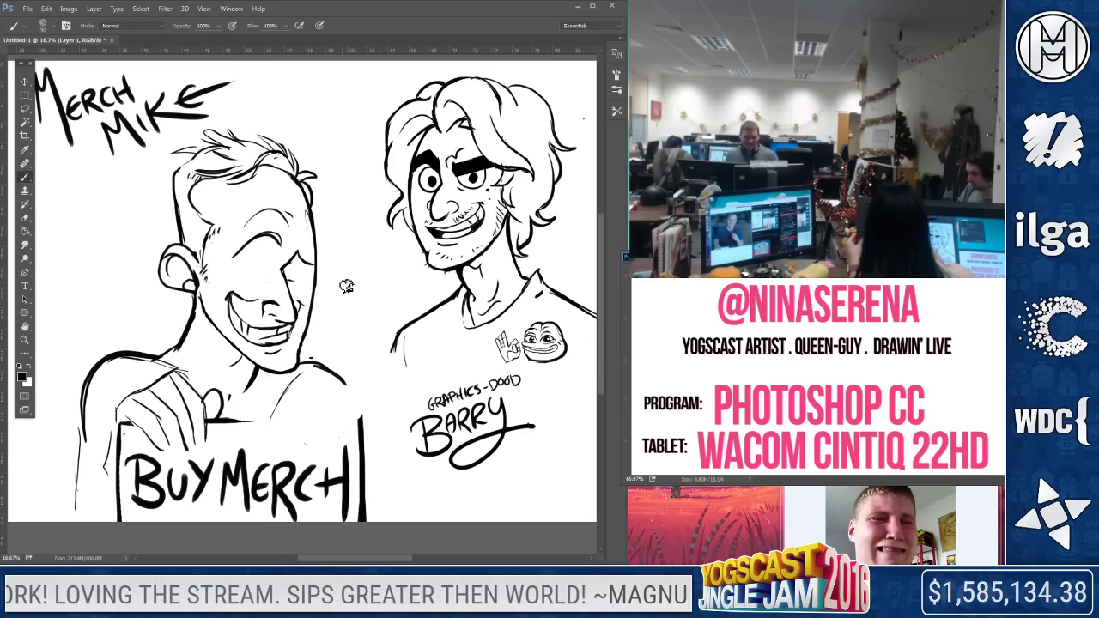
left_click(24, 220)
key("ctrl+alt+z")
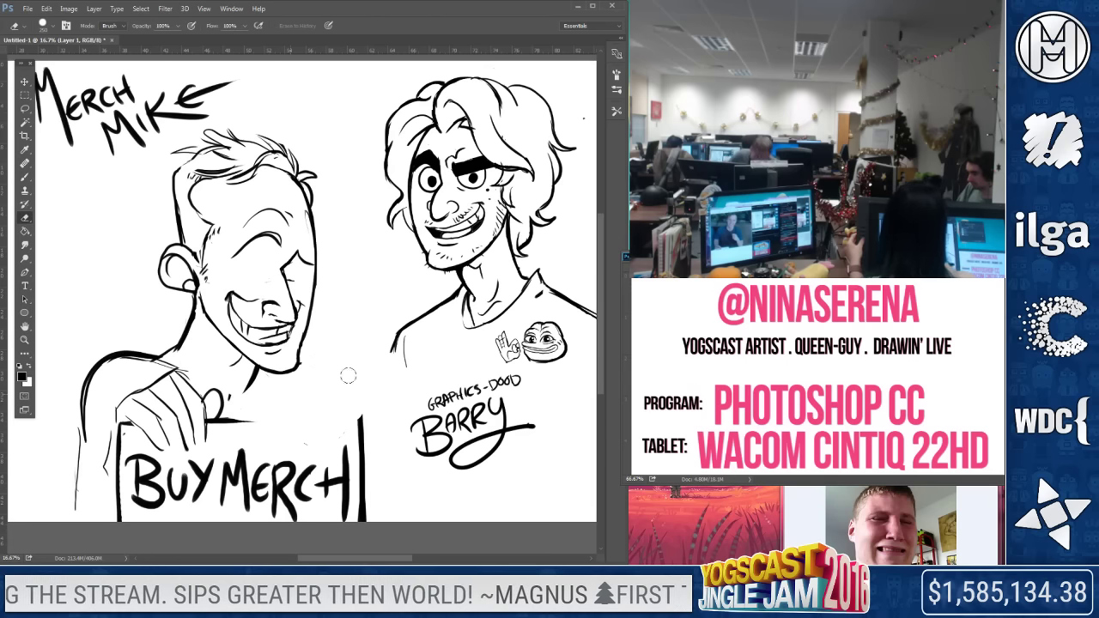
Sketch a thumbs-up hand with a raised thumb and curled fingers above the board's far corner
left_click(24, 177)
left_click_drag(359, 299, 320, 362)
left_click_drag(375, 324, 360, 380)
mouse_move(353, 336)
left_mouse_down()
mouse_move(346, 410)
mouse_move(329, 285)
mouse_move(361, 316)
mouse_move(349, 341)
mouse_move(400, 326)
left_mouse_up()
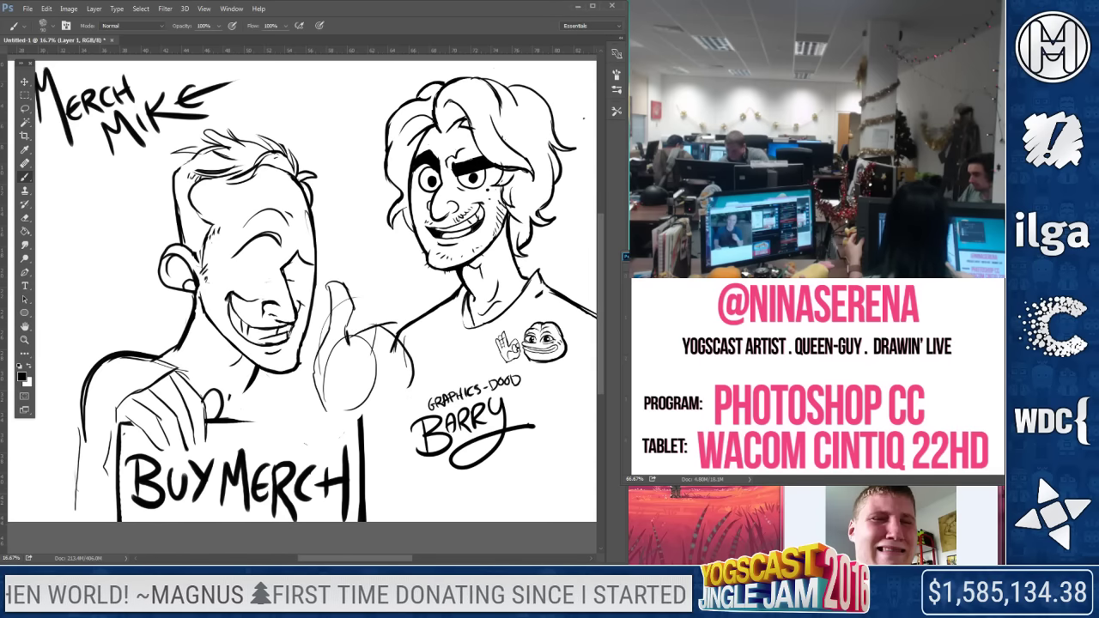
left_click_drag(399, 375, 331, 383)
left_click_drag(398, 392, 373, 414)
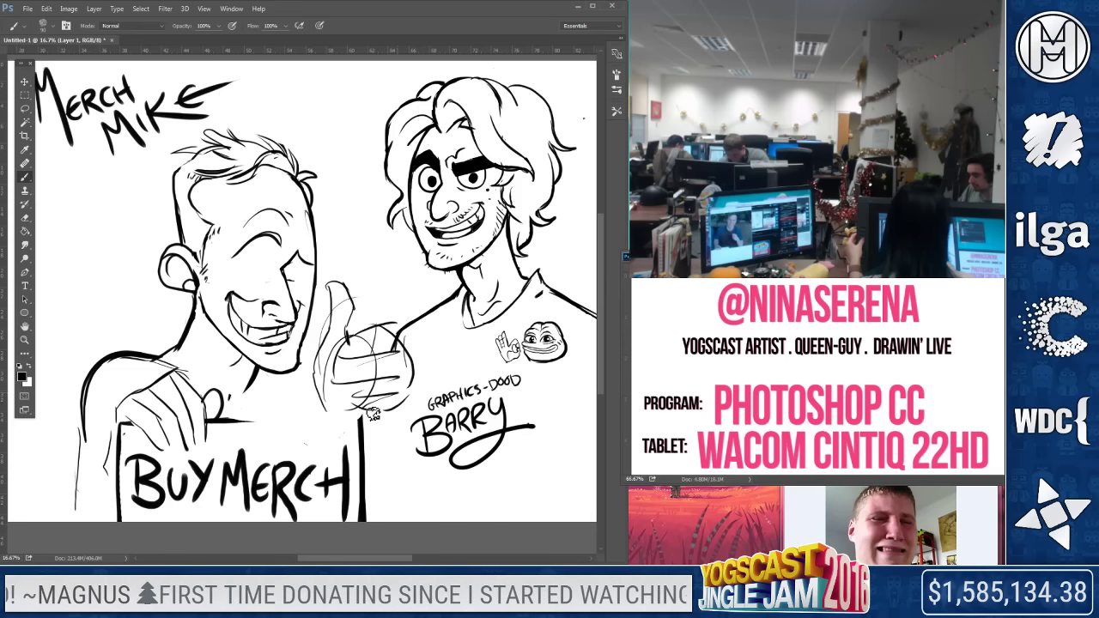
Redraw the board's top edge and near side with bold lines, and erase the old near side line
left_click_drag(205, 420, 360, 411)
mouse_move(136, 418)
left_mouse_down()
mouse_move(109, 429)
mouse_move(115, 520)
left_mouse_up()
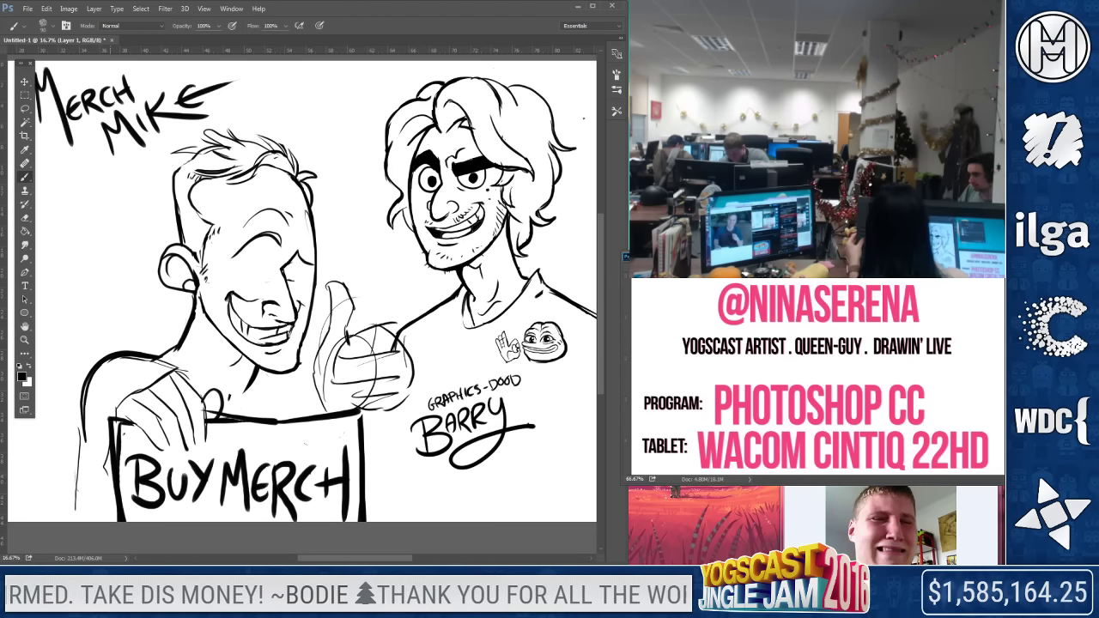
key("e")
key("[")
left_click_drag(129, 430, 132, 481)
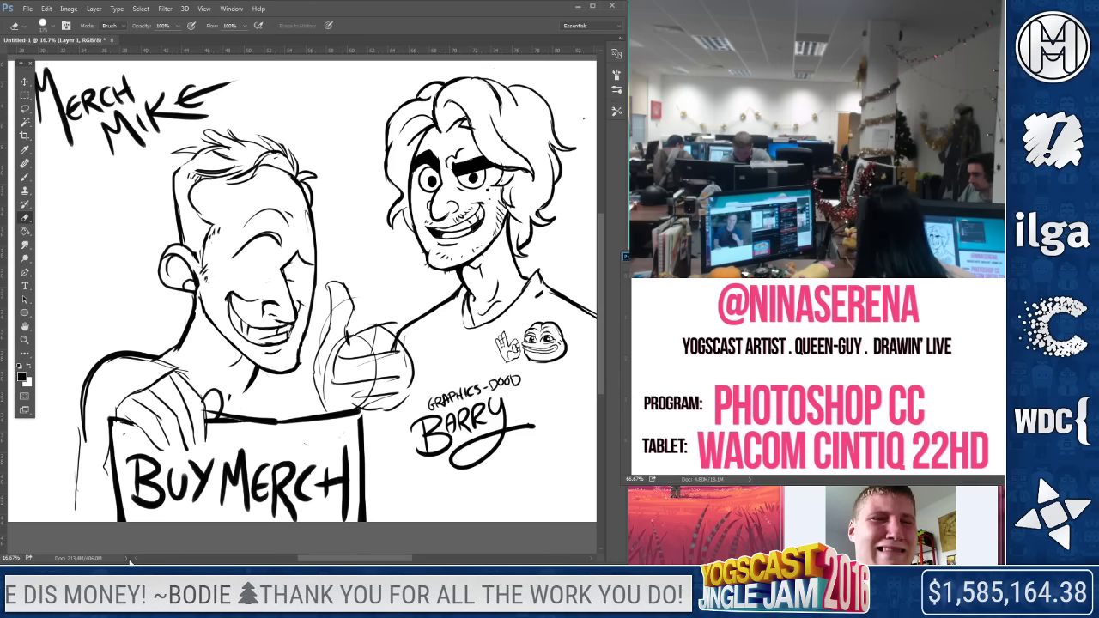
Erase the board's far side, redraw it slanting outward, and trim the neighbouring figure's shoulder line beside the thumbs-up hand
left_click_drag(361, 412, 363, 515)
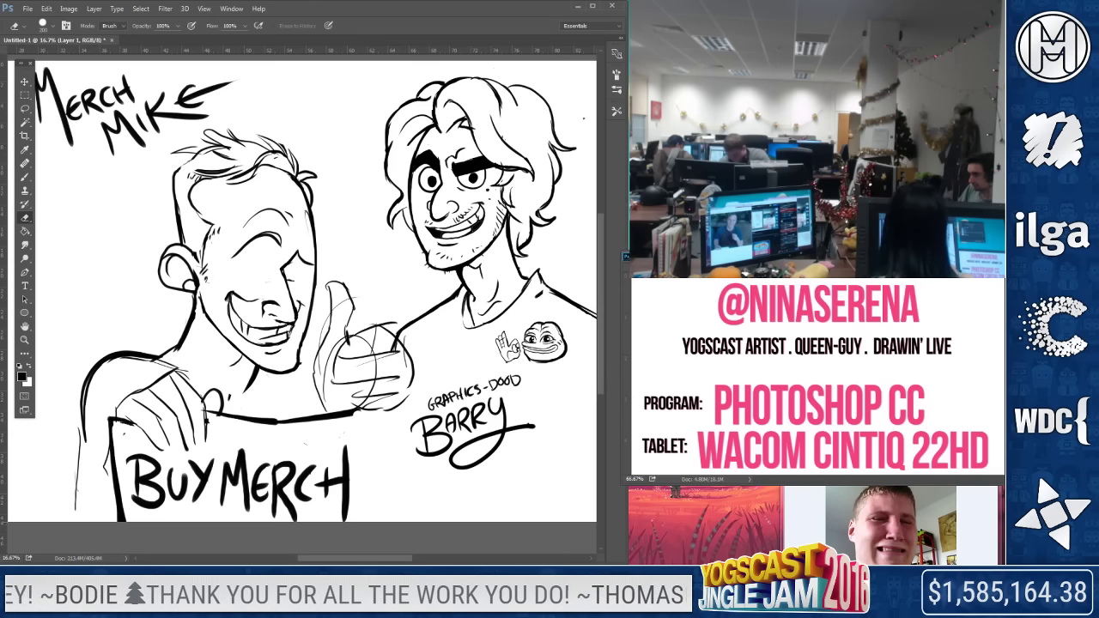
key("b")
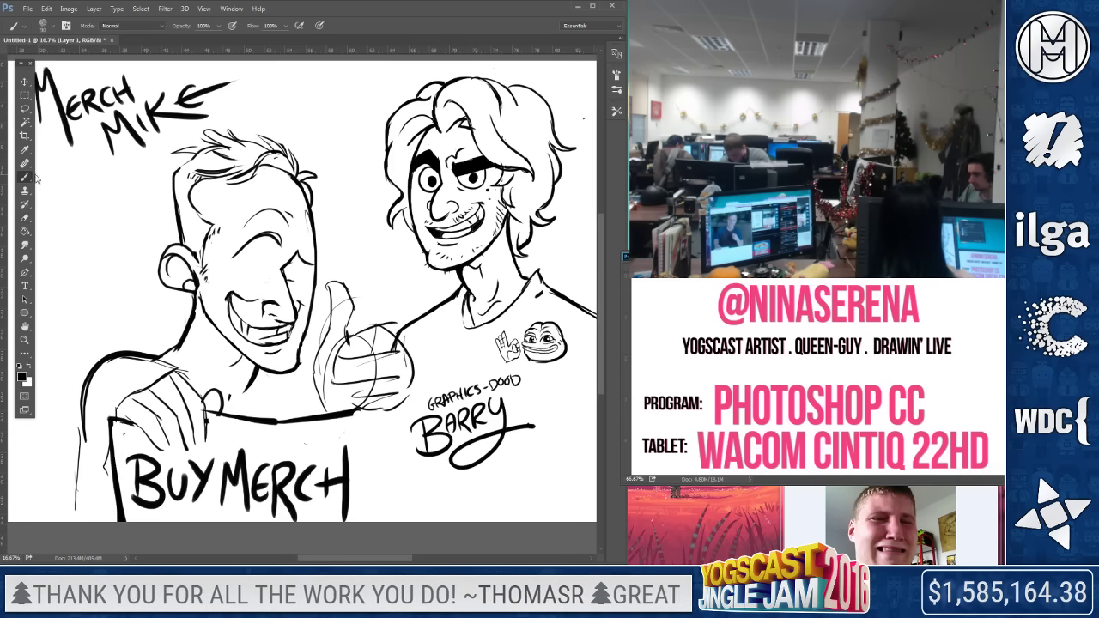
left_click_drag(360, 410, 383, 521)
left_click_drag(259, 374, 292, 373)
key("e")
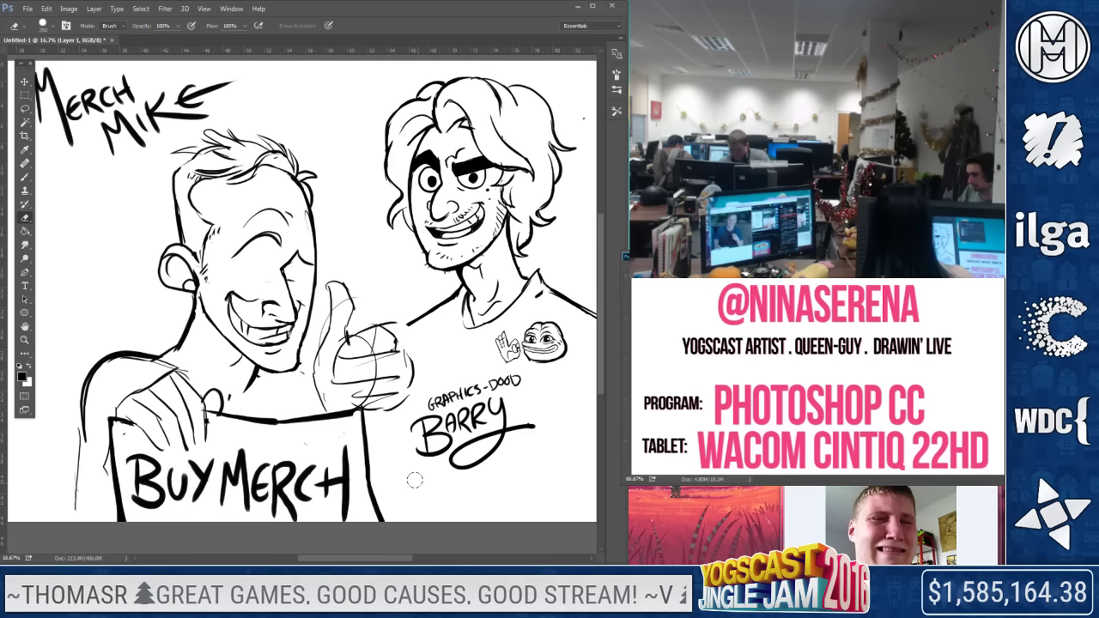
Erase the closed near eye and the brow arches above it with a larger eraser
left_click(26, 179)
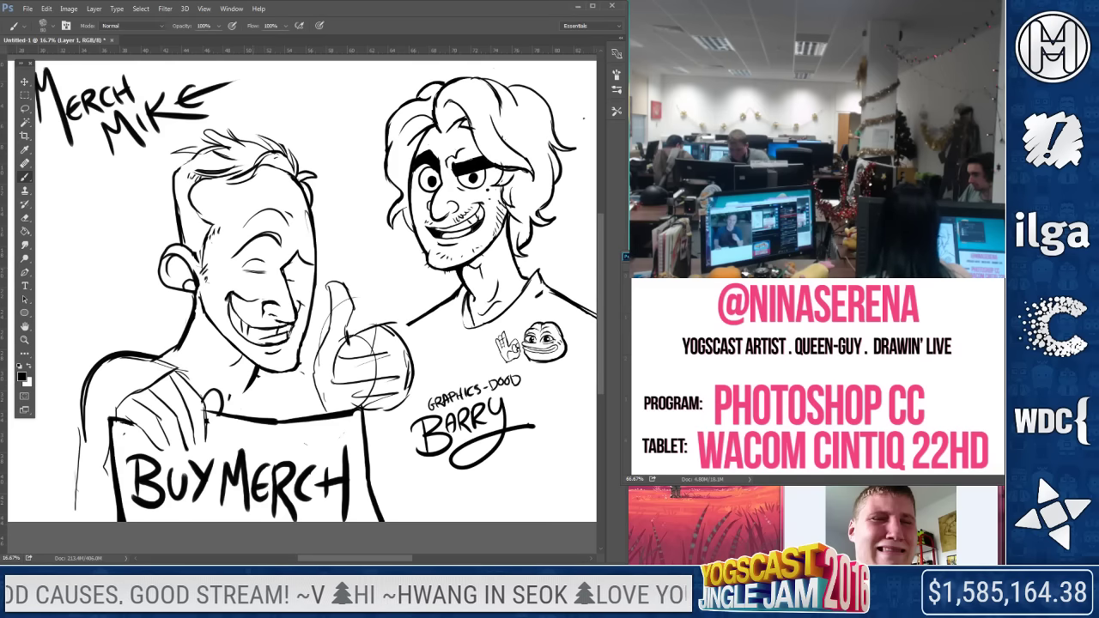
left_click(25, 218)
left_click(255, 264)
key("]")
key("]")
key("]")
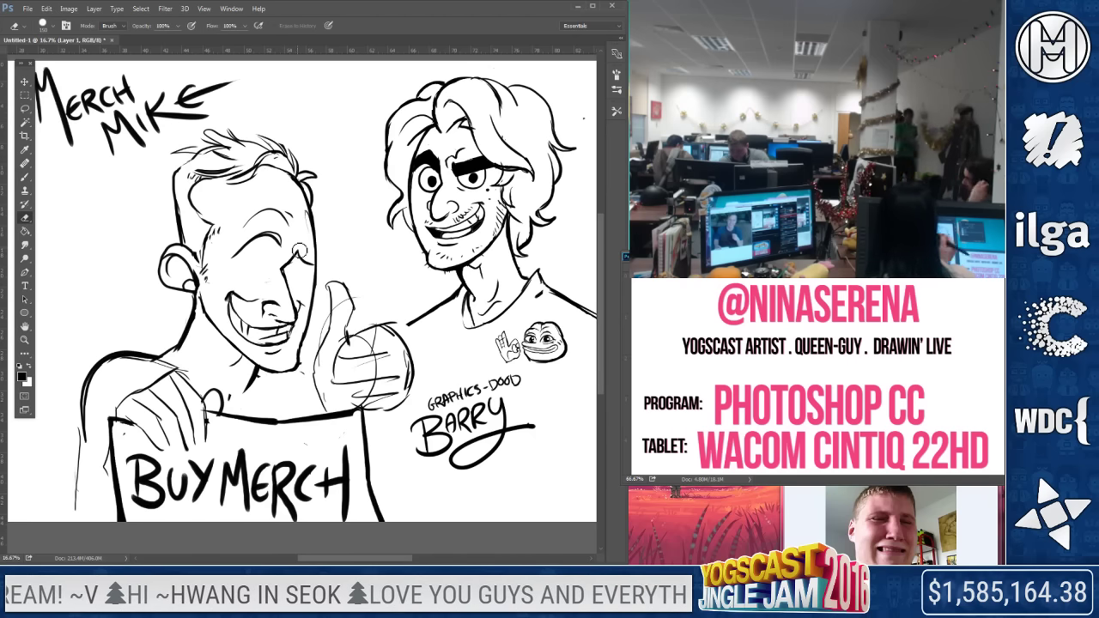
left_click_drag(247, 223, 272, 213)
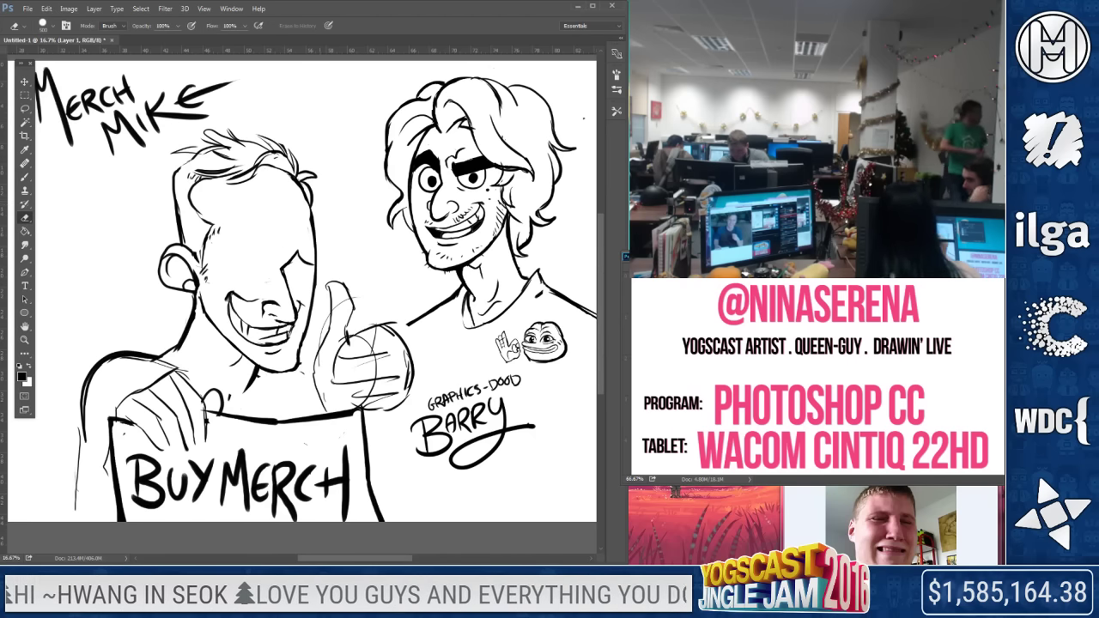
Rework the near temple hairline and sideburn strokes, and erase the far eye's crease beside the nose bridge
key("b")
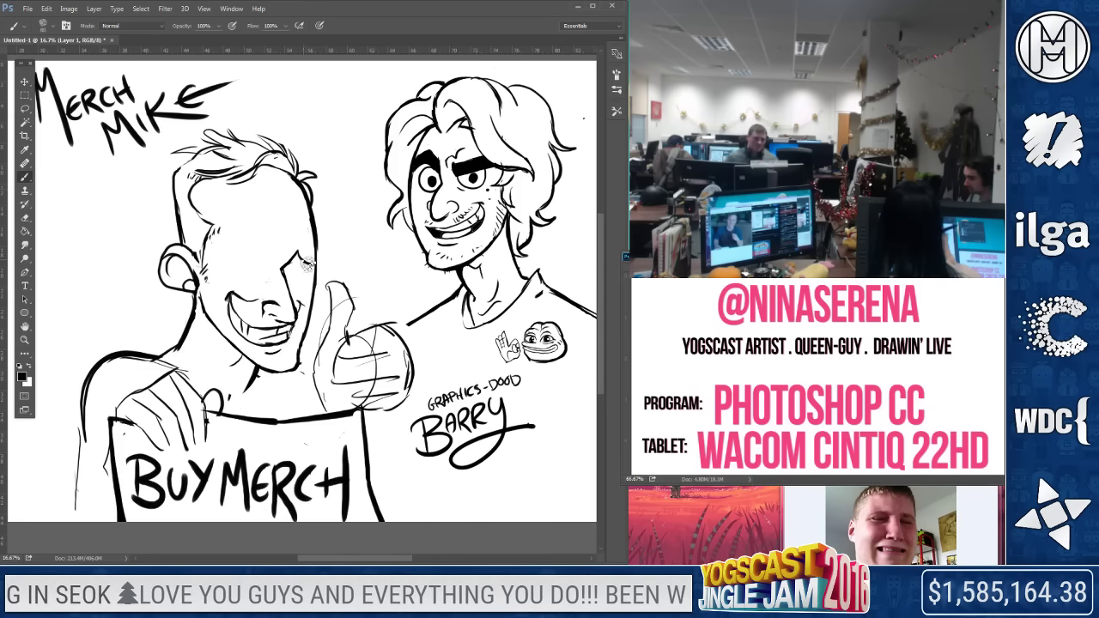
key("e")
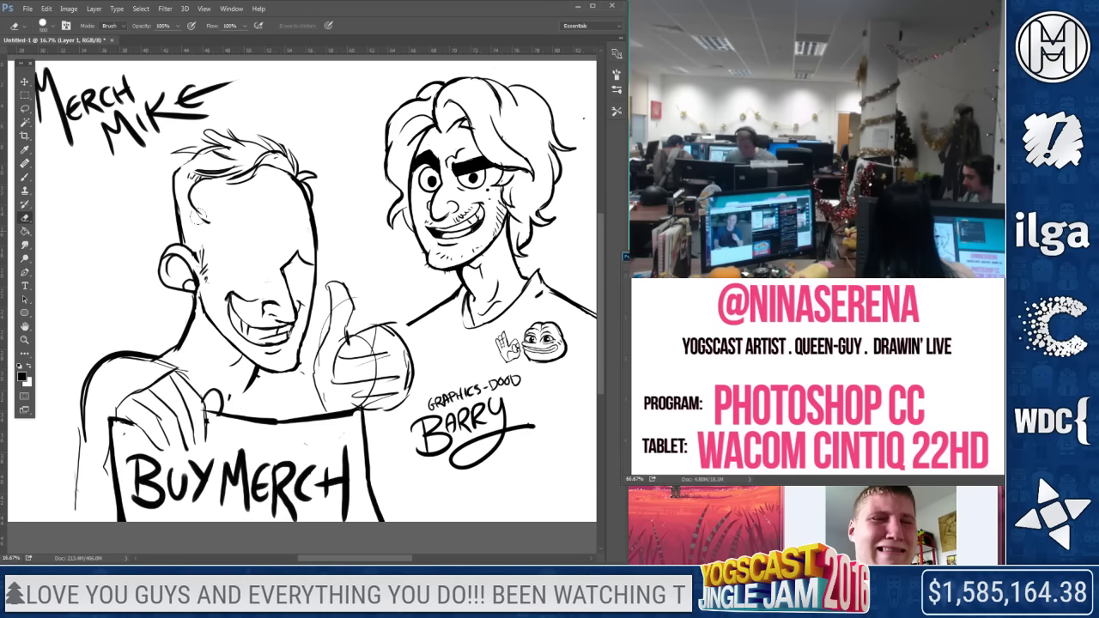
key("b")
mouse_move(193, 206)
left_mouse_down()
mouse_move(209, 226)
mouse_move(209, 272)
left_mouse_up()
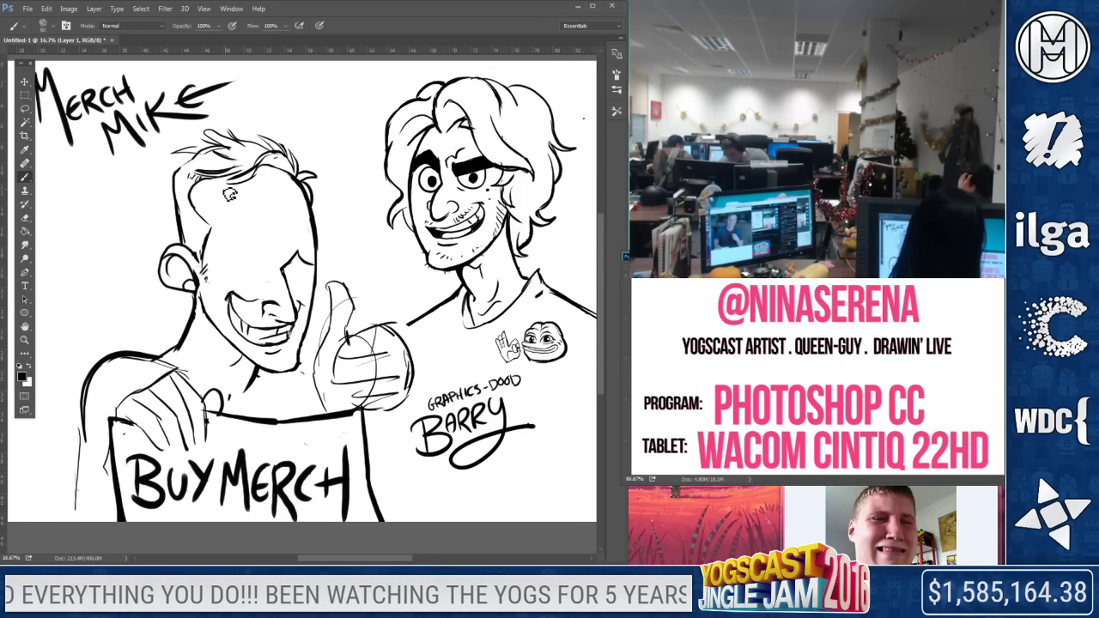
key("e")
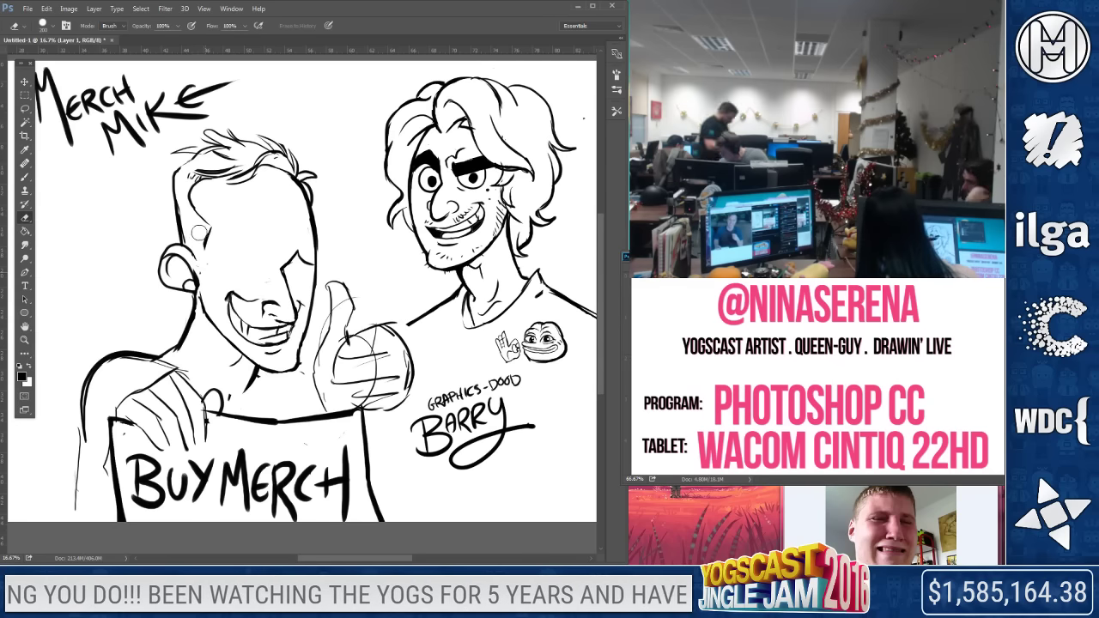
key("b")
left_click_drag(194, 251, 215, 285)
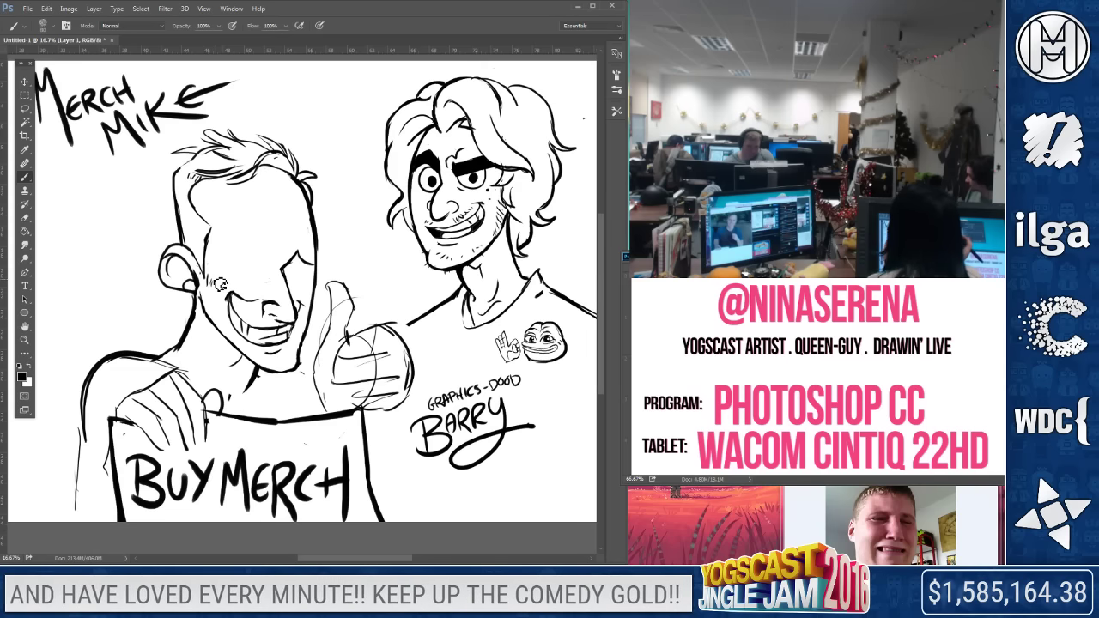
key("e")
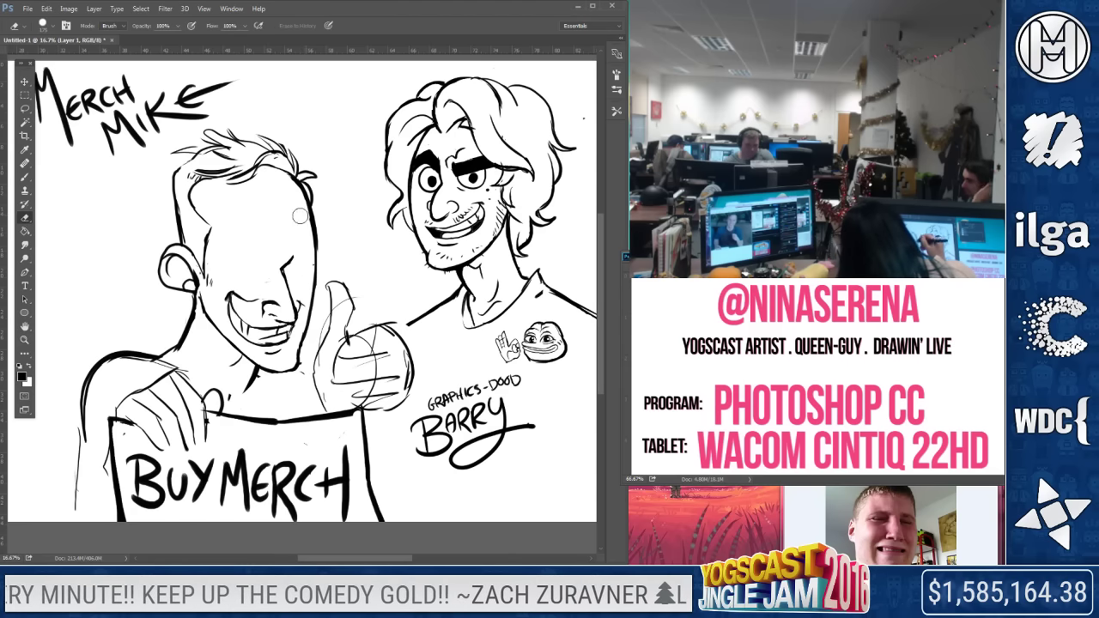
Try large round eyes with dot pupils on the board holder's face, and undo them
key("b")
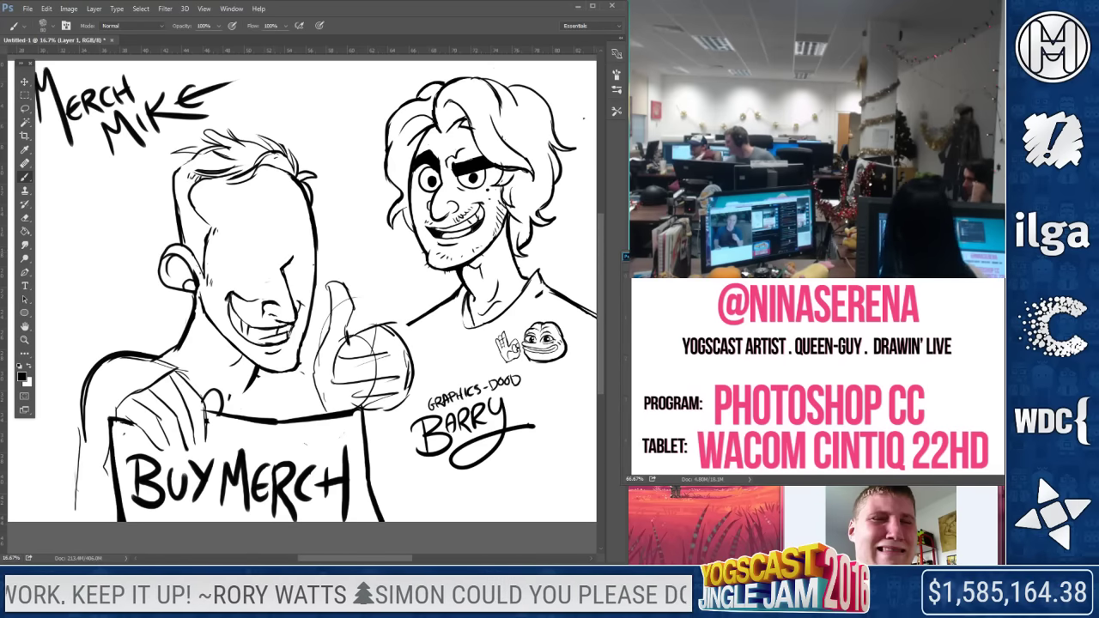
mouse_move(241, 233)
left_mouse_down()
mouse_move(273, 249)
mouse_move(225, 243)
left_mouse_up()
mouse_move(288, 263)
left_mouse_down()
mouse_move(334, 248)
mouse_move(288, 273)
left_mouse_up()
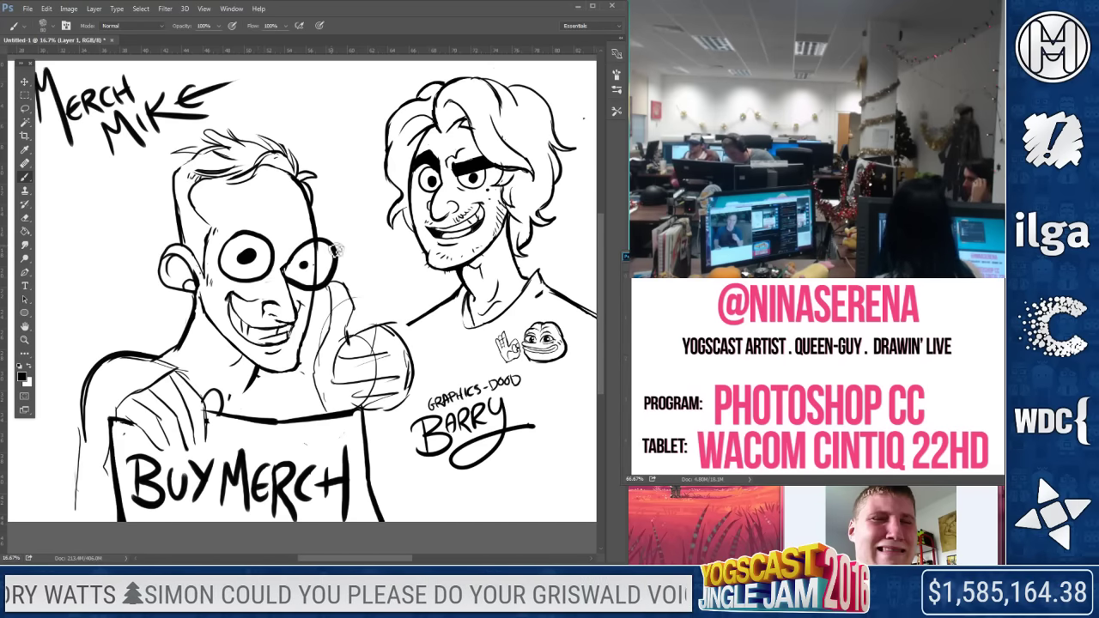
key("ctrl+alt+z")
key("ctrl+alt+z")
key("ctrl+alt+z")
key("ctrl+alt+z")
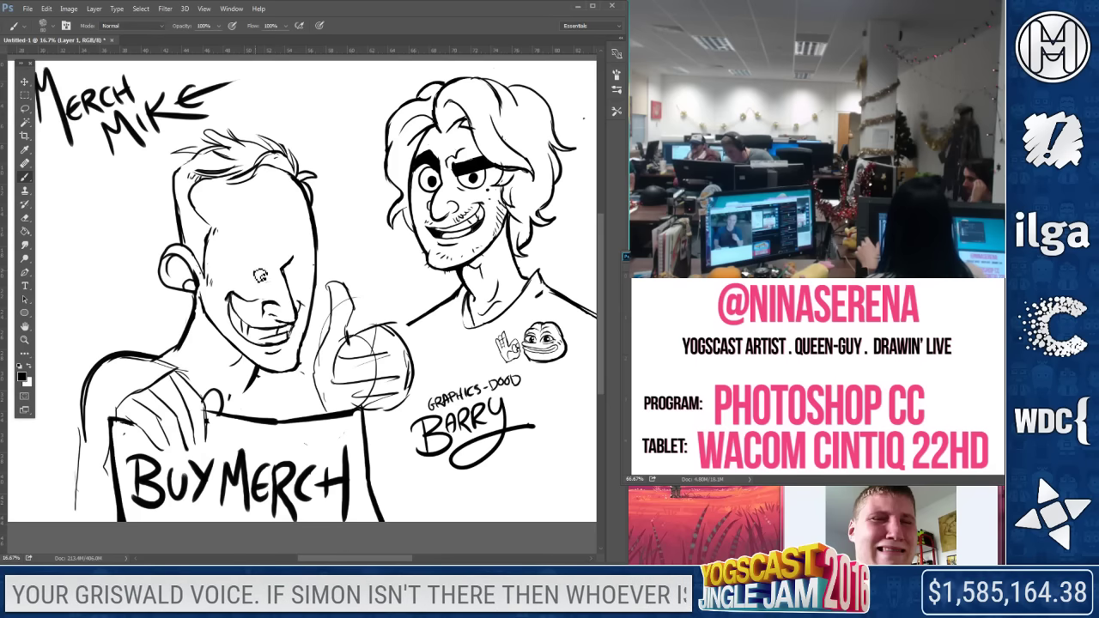
Try small dot eyes with short arched brows, and letter "KILL ME" beside the face
left_click_drag(244, 248, 271, 239)
mouse_move(294, 243)
left_mouse_down()
mouse_move(311, 234)
mouse_move(332, 258)
left_mouse_up()
left_click_drag(342, 238, 346, 255)
left_click_drag(358, 233, 364, 249)
left_click_drag(355, 279, 412, 268)
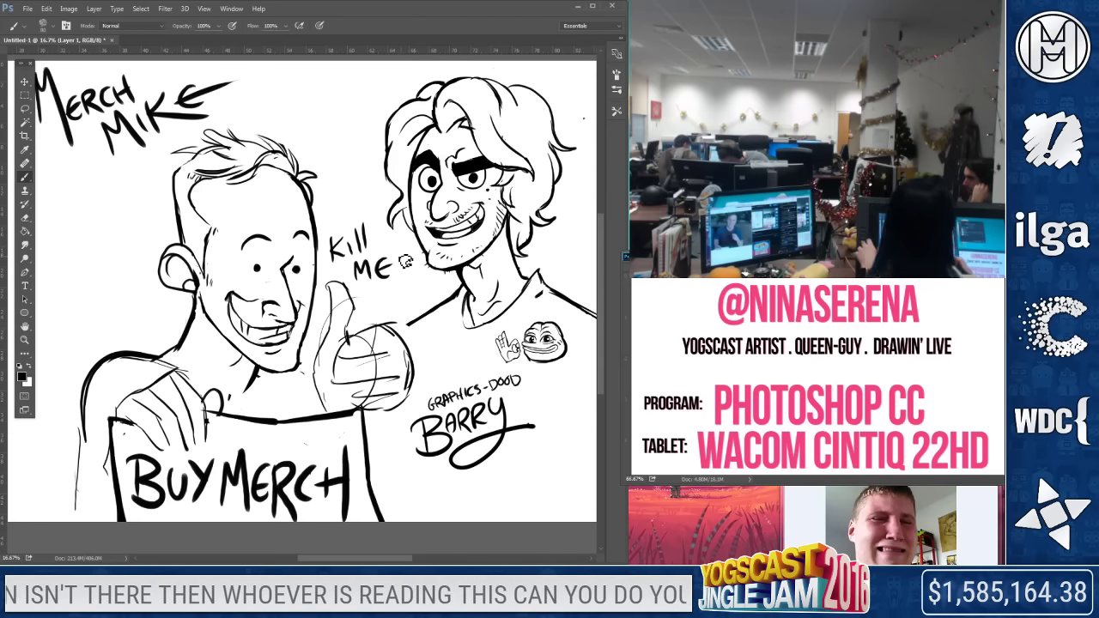
Undo the lettering beside the face, along with the dot eyes and brows
key("ctrl+z")
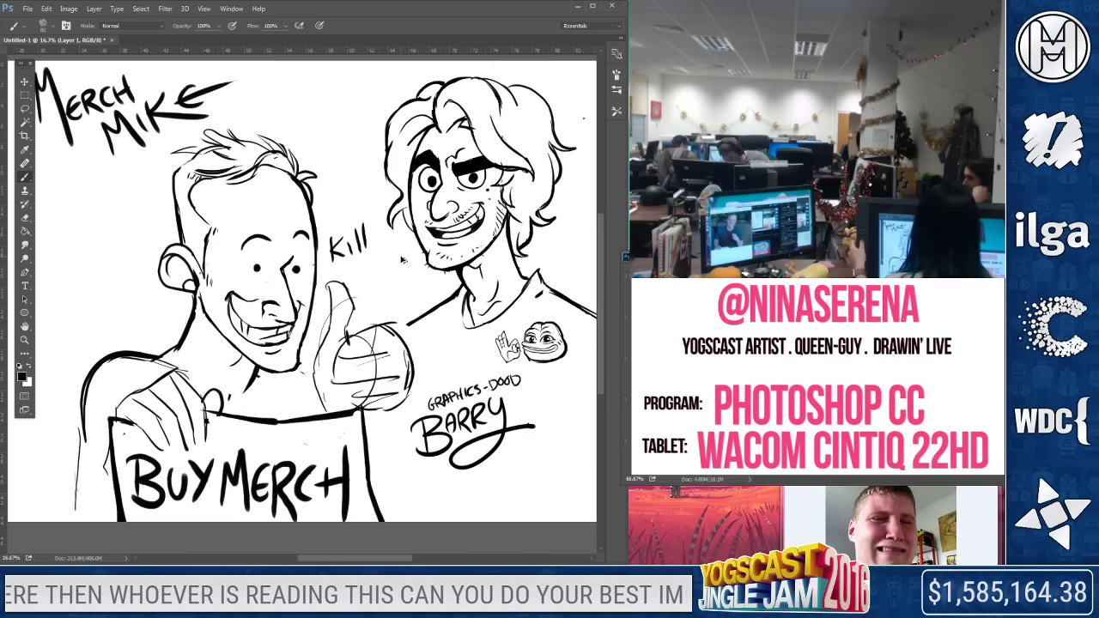
key("ctrl+alt+z")
key("ctrl+alt+z")
key("ctrl+alt+z")
key("ctrl+alt+z")
key("ctrl+alt+z")
key("ctrl+alt+z")
key("ctrl+alt+z")
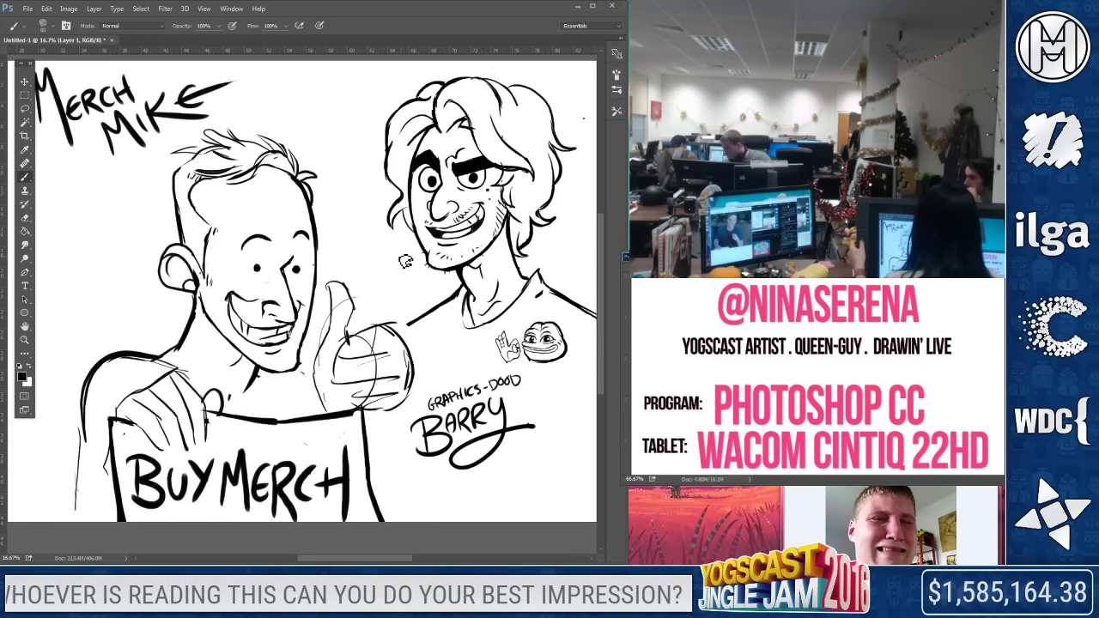
key("ctrl+alt+z")
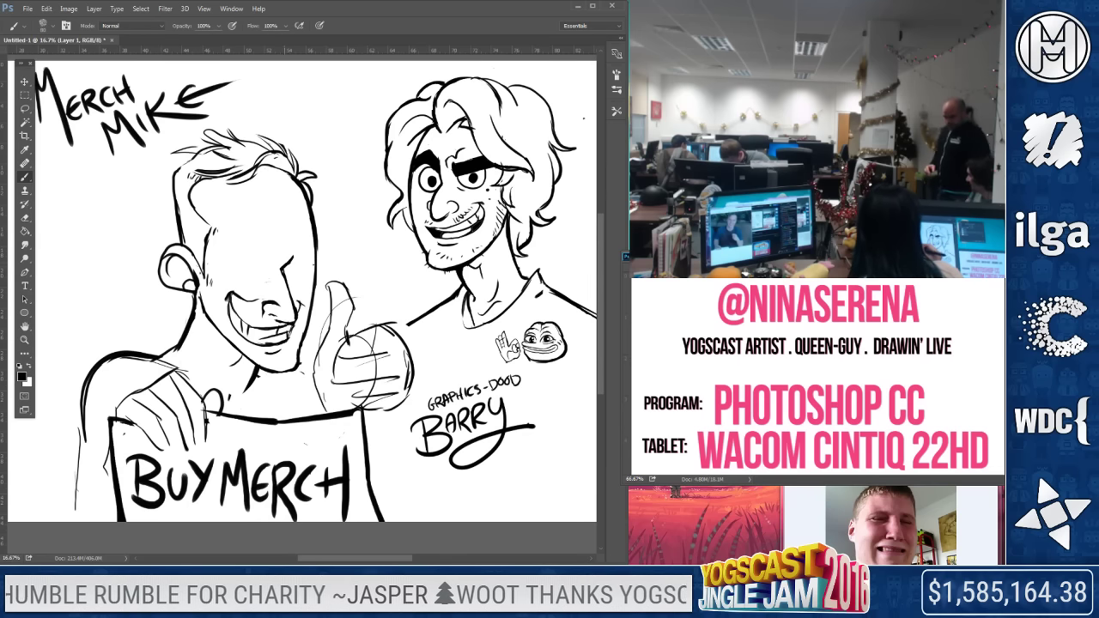
Trim the top of the nose bridge, try thin arched brow and eye lines, and clear them from the face
key("e")
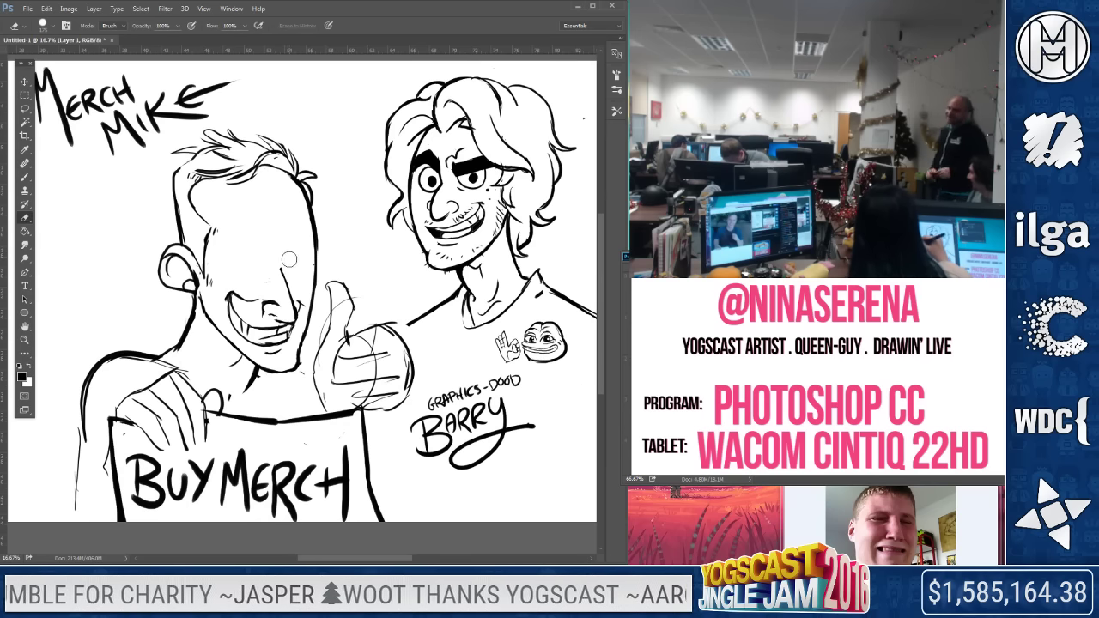
key("b")
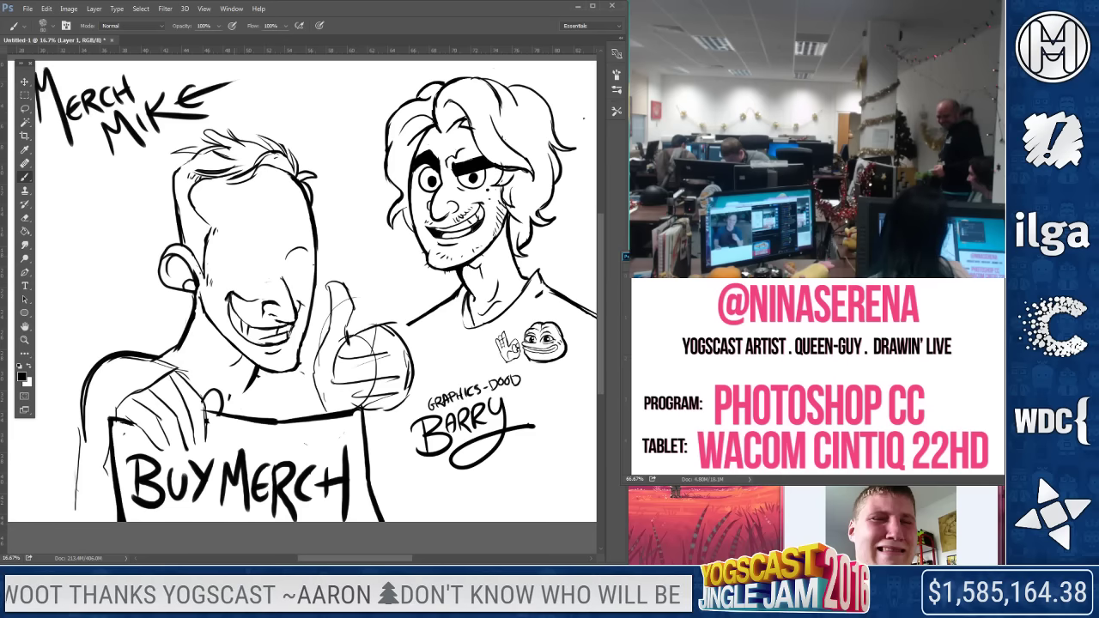
left_click_drag(296, 272, 302, 276)
key("ctrl+z")
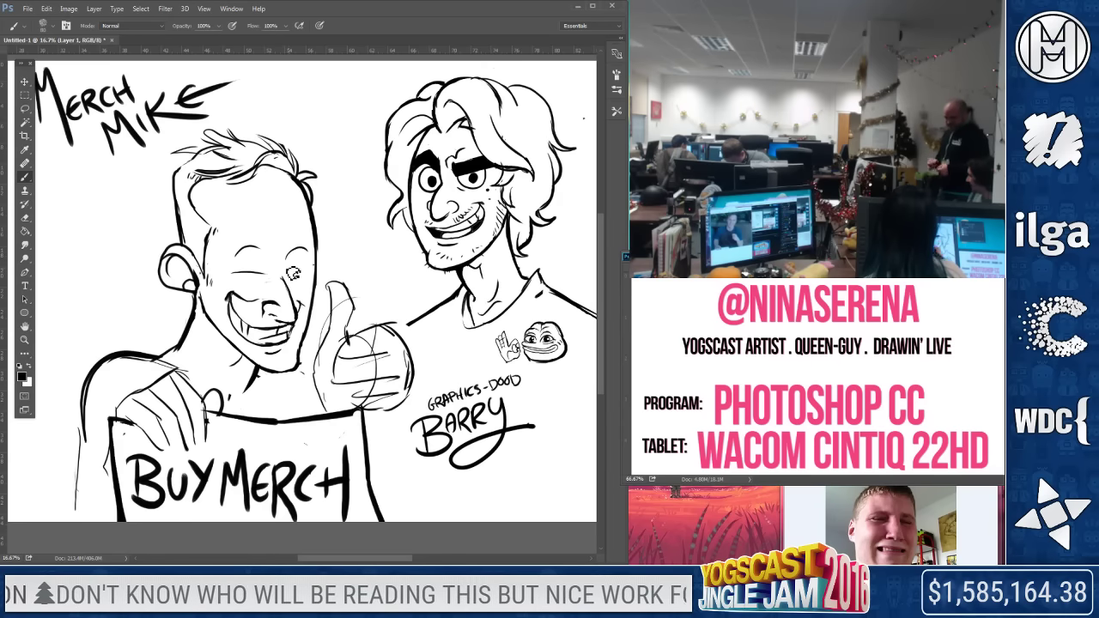
left_click_drag(262, 267, 260, 263)
key("ctrl+z")
key("e")
left_click(25, 176)
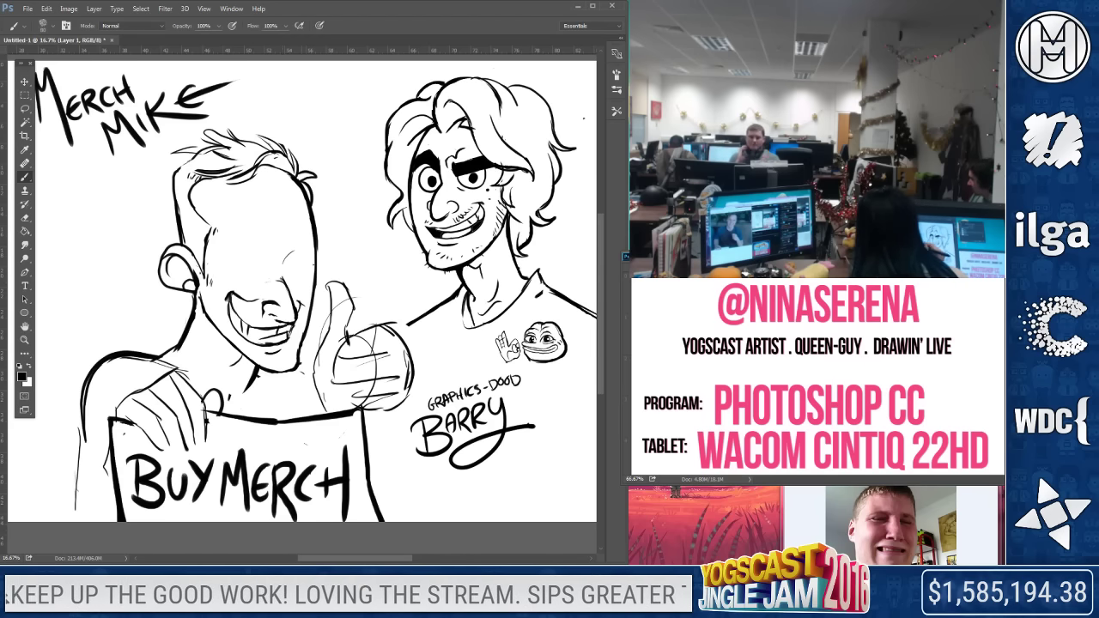
Try open eyes with pupils under thin arched brows, and redraw the near eye with a solid pupil
left_click_drag(288, 256, 311, 247)
mouse_move(245, 256)
left_mouse_down()
mouse_move(265, 279)
mouse_move(249, 264)
mouse_move(251, 280)
mouse_move(254, 270)
mouse_move(292, 275)
left_mouse_up()
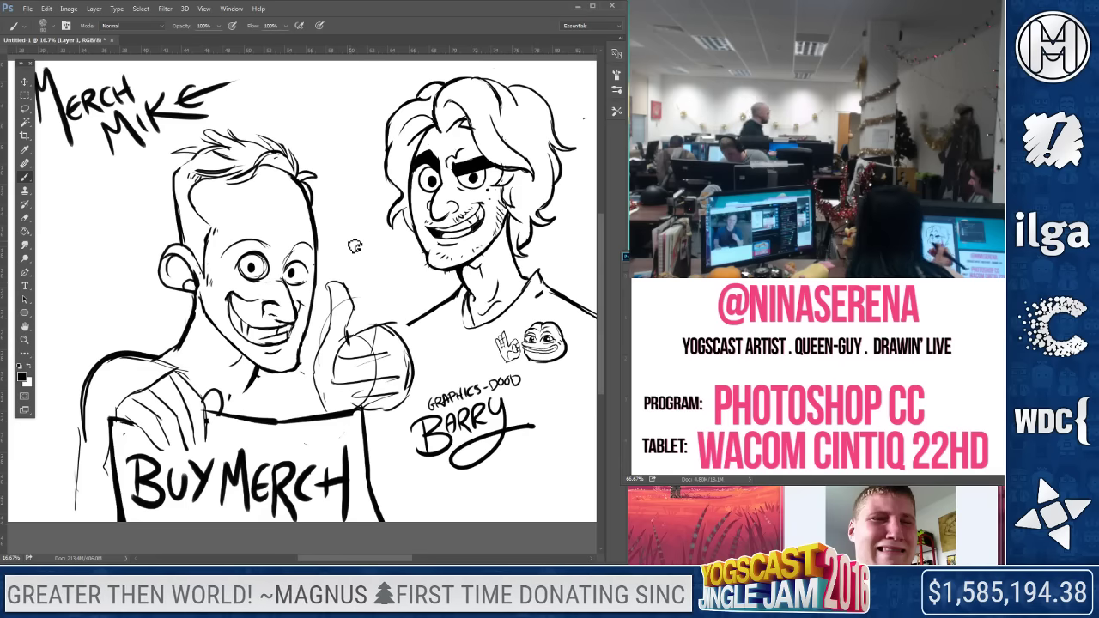
left_click(25, 220)
mouse_move(251, 261)
left_mouse_down()
mouse_move(266, 273)
mouse_move(240, 273)
mouse_move(264, 264)
mouse_move(253, 273)
mouse_move(266, 280)
left_mouse_up()
left_click(25, 177)
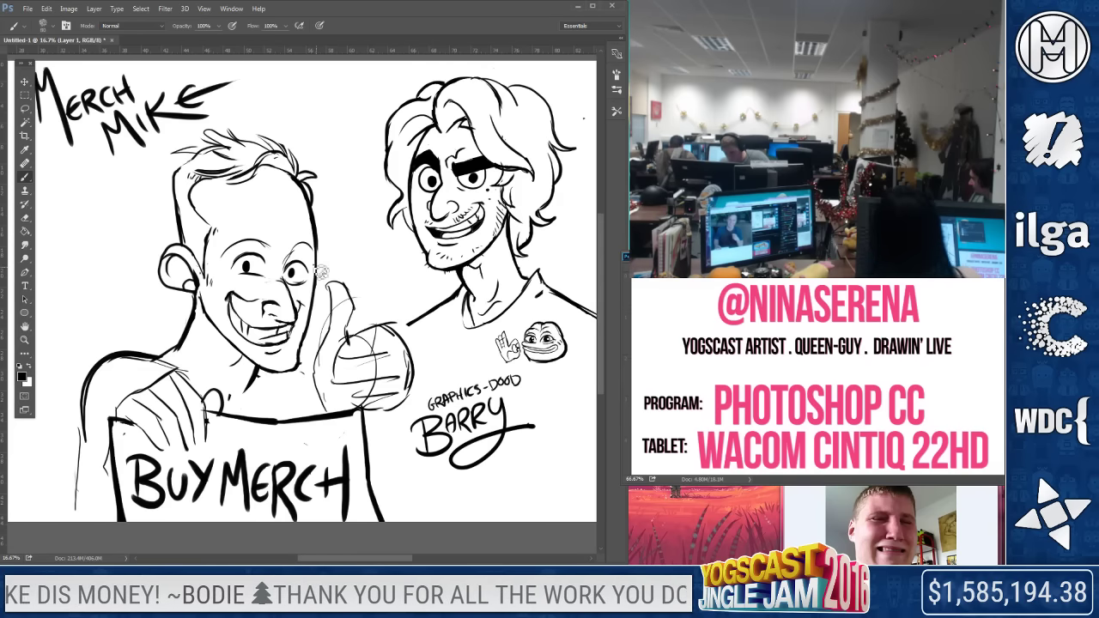
Erase both eyes, the brows and the top of the nose bridge, and firm up the face's far contour
left_click(25, 218)
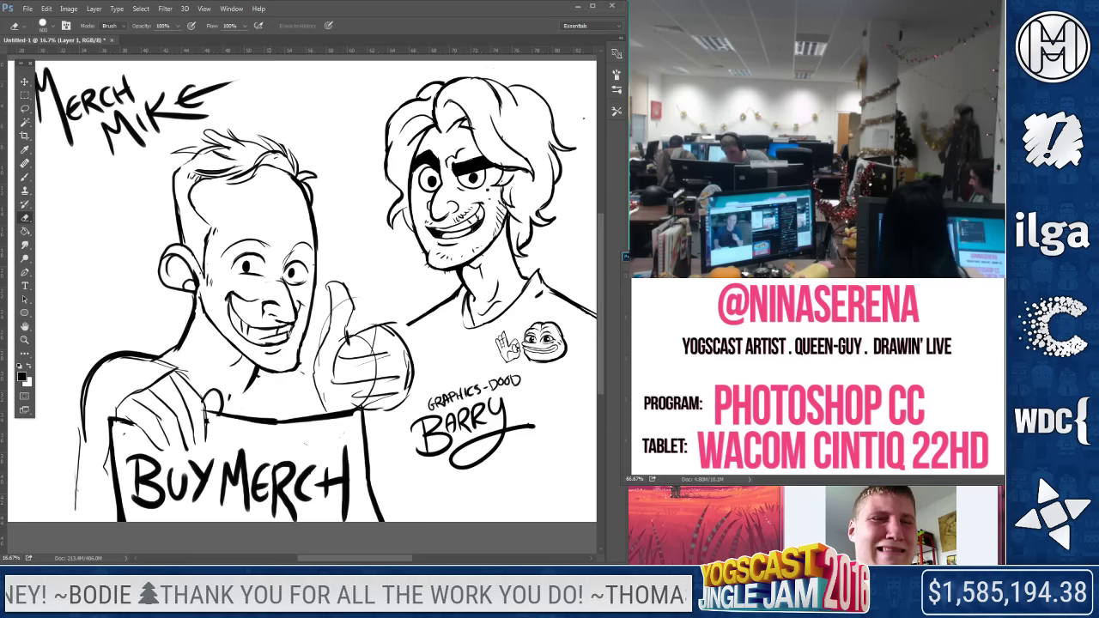
left_click_drag(246, 261, 254, 270)
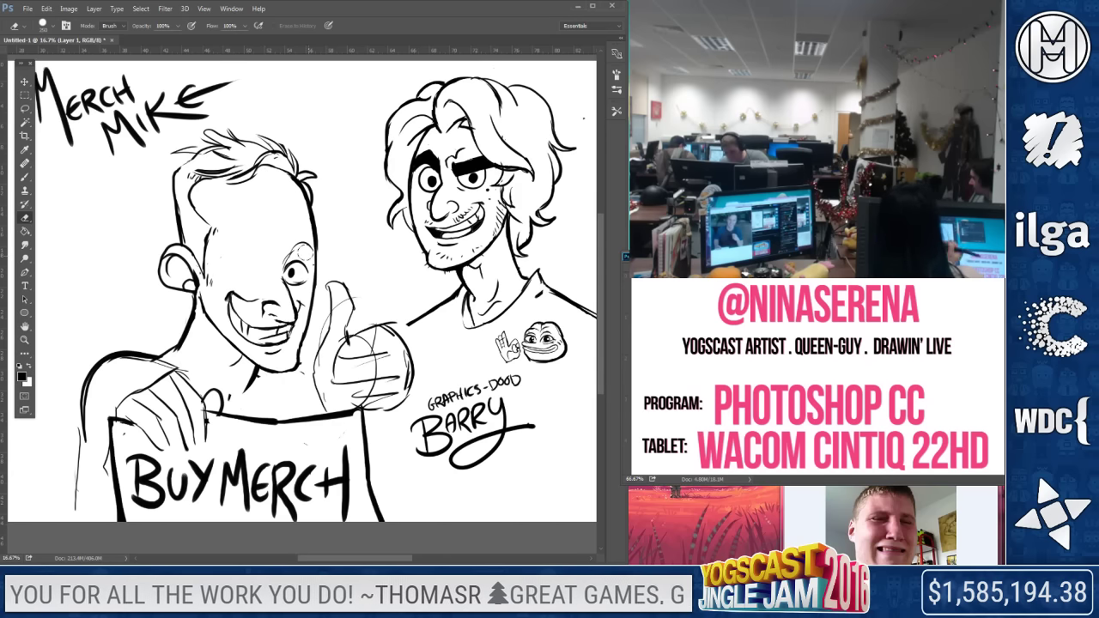
left_click_drag(295, 276, 292, 233)
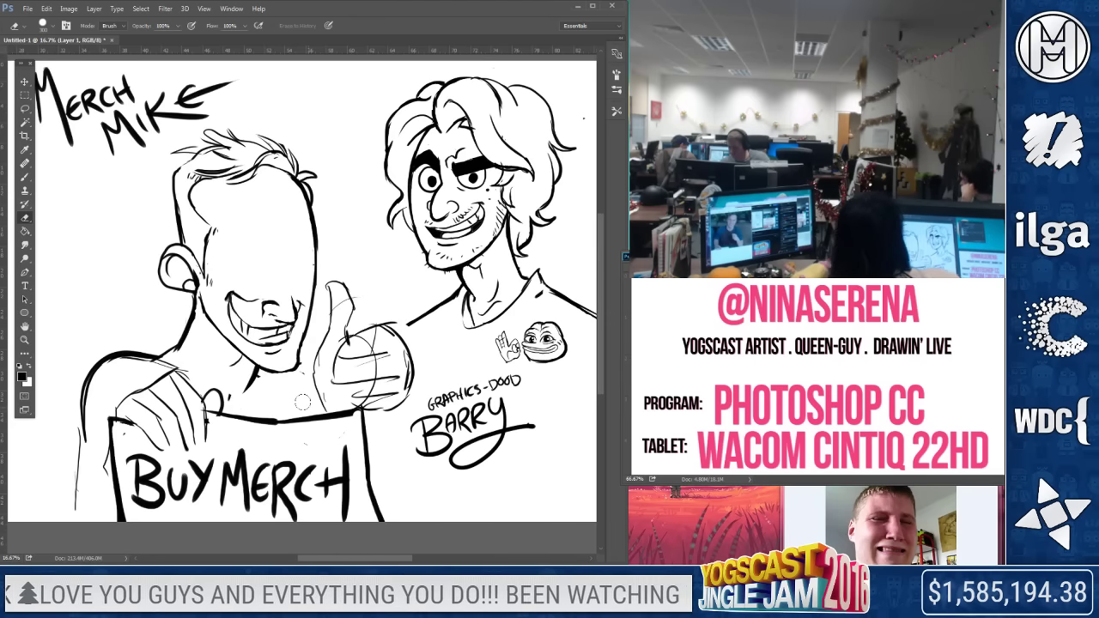
left_click(27, 176)
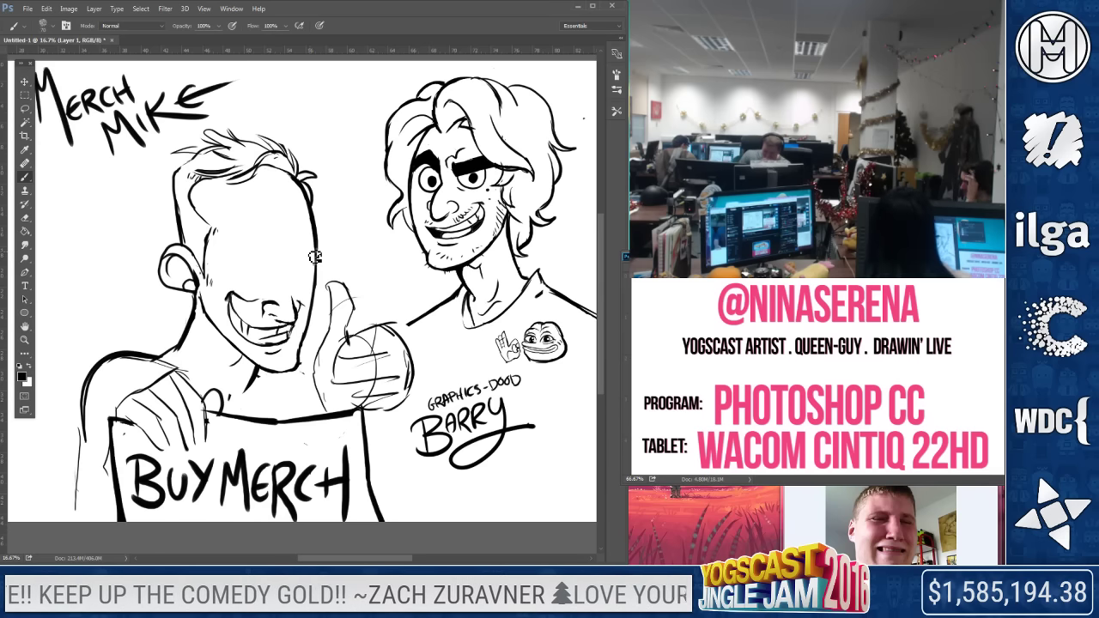
Lasso the nose and grinning mouth, tilt them with Free Transform, and clear the selection
left_click(26, 110)
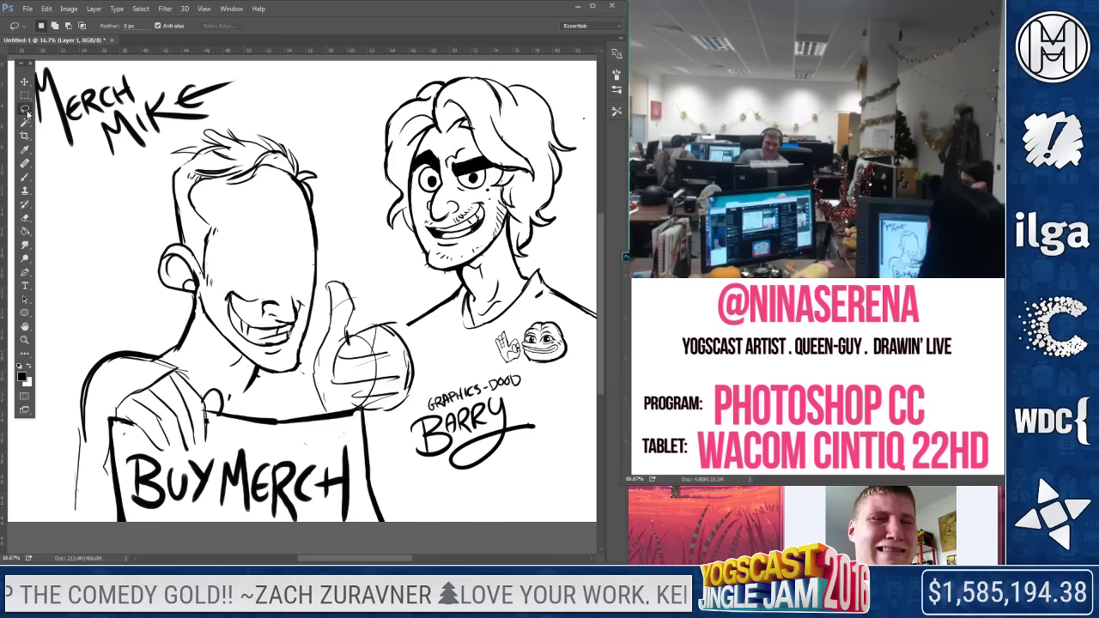
mouse_move(240, 281)
left_mouse_down()
mouse_move(222, 305)
mouse_move(271, 361)
mouse_move(309, 316)
left_mouse_up()
right_click(285, 300)
left_click(320, 425)
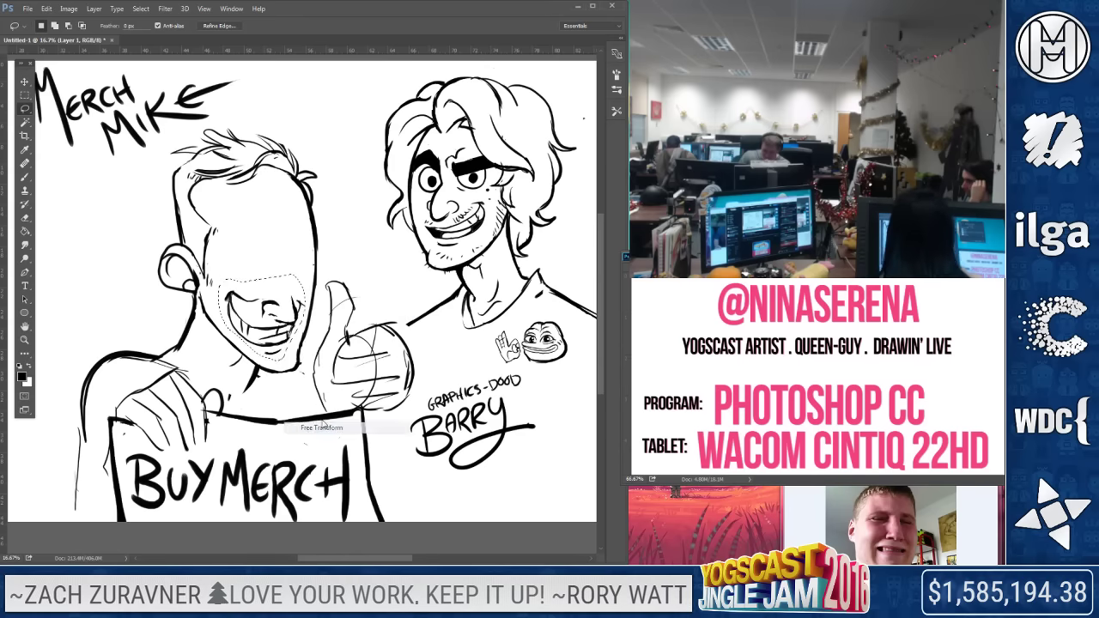
key("Return")
key("ctrl+d")
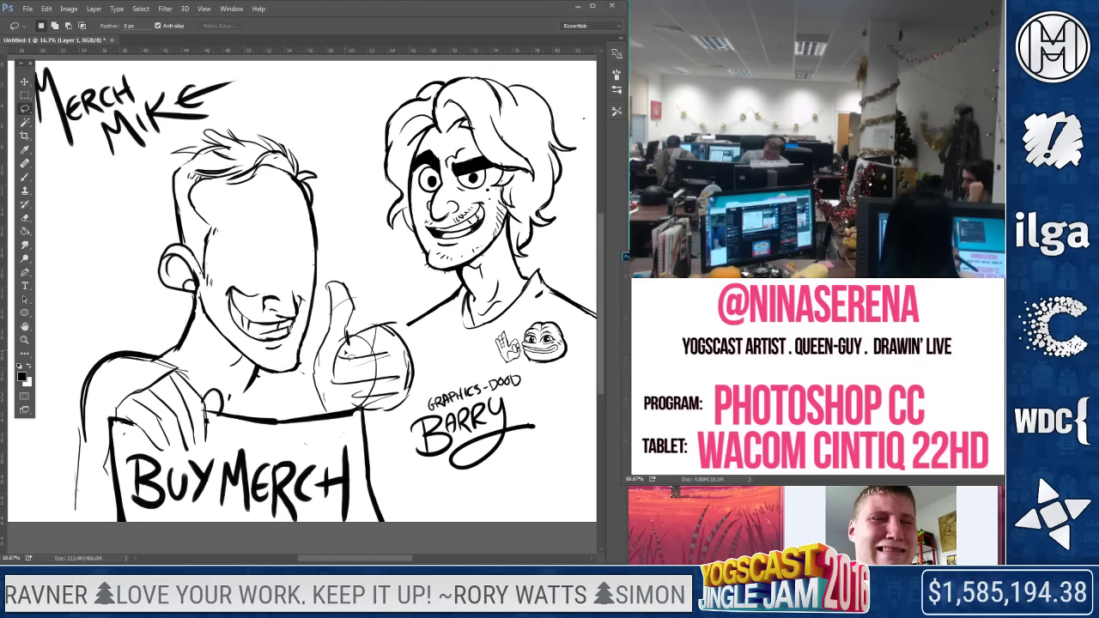
Draw the nose bridge and two half-lidded eyes with solid pupils under thin brow lines
key("b")
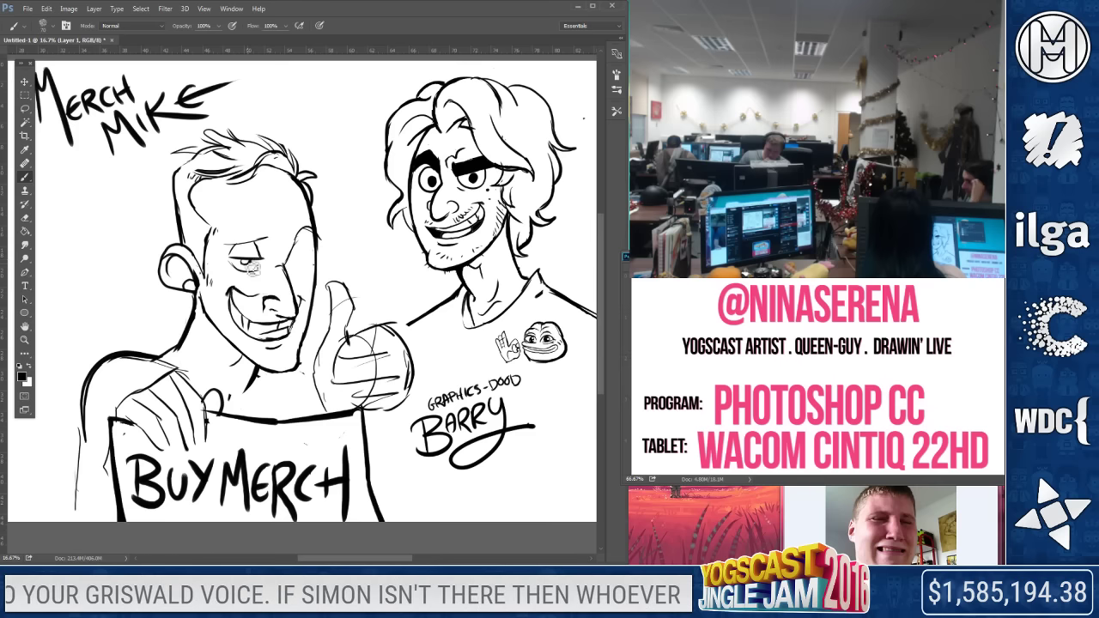
key("ctrl+z")
mouse_move(299, 268)
left_mouse_down()
mouse_move(279, 242)
mouse_move(320, 232)
left_mouse_up()
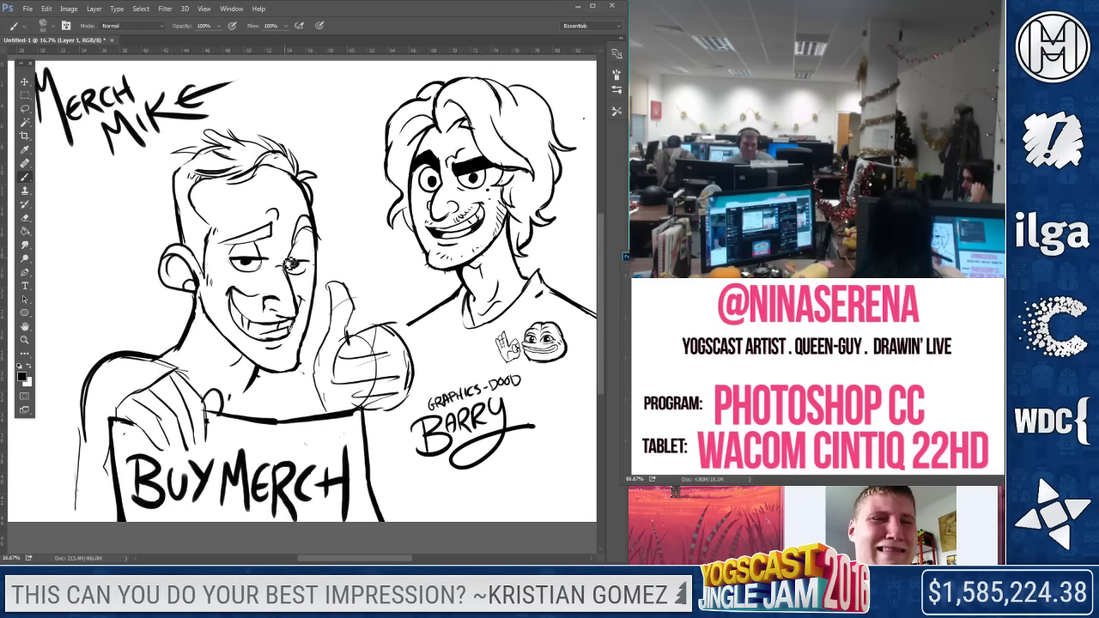
left_click_drag(314, 265, 282, 265)
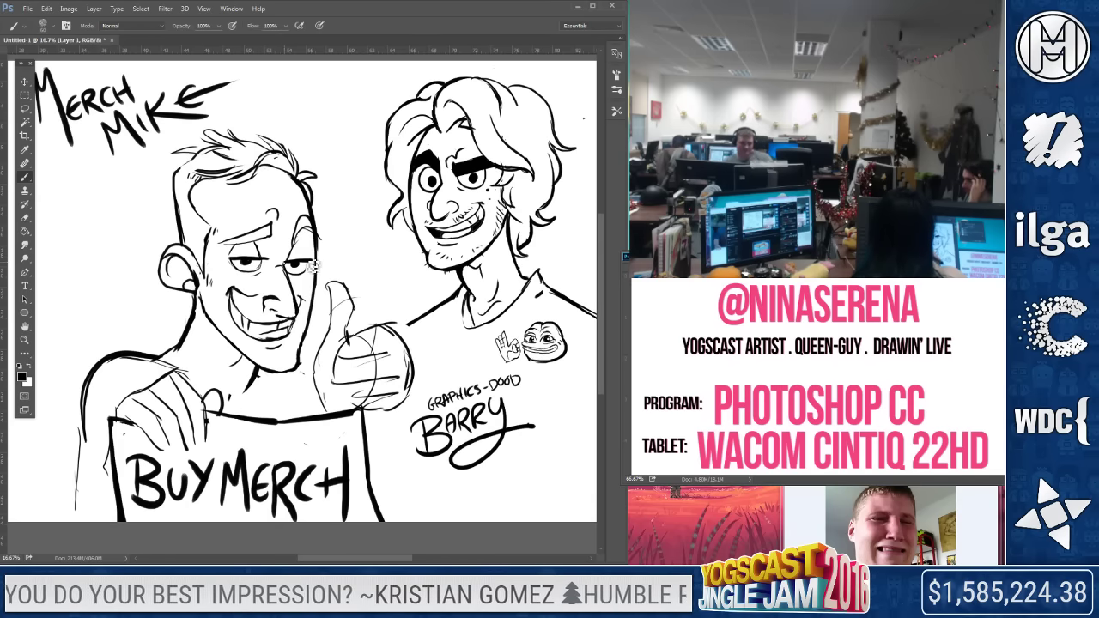
Erase the far eye with its brow and the upper strokes of the near brow
left_click(27, 215)
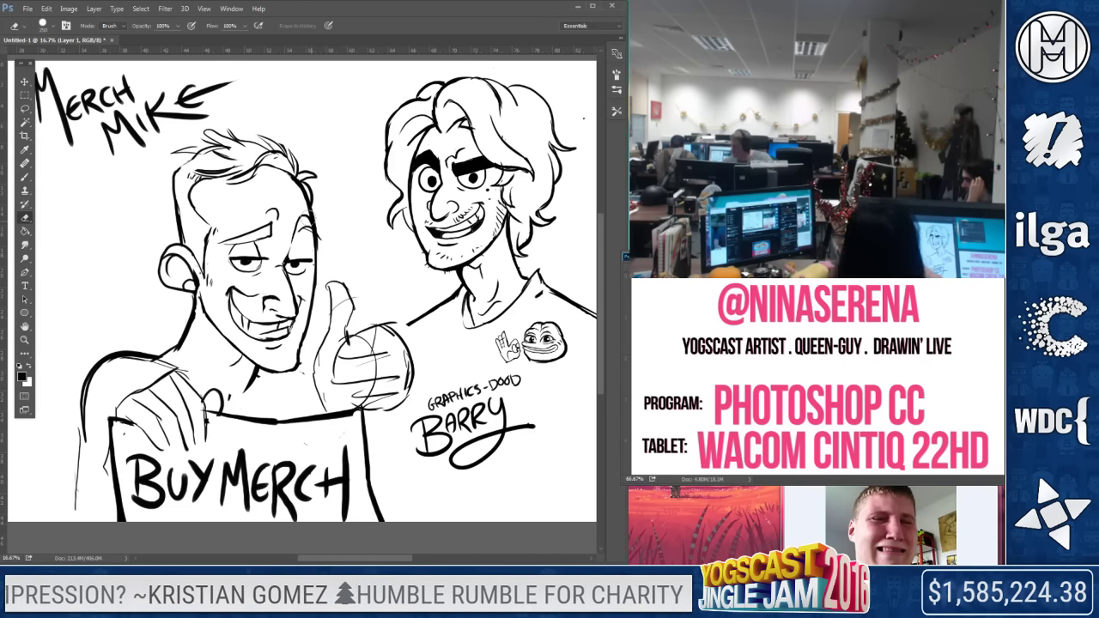
left_click_drag(311, 261, 297, 260)
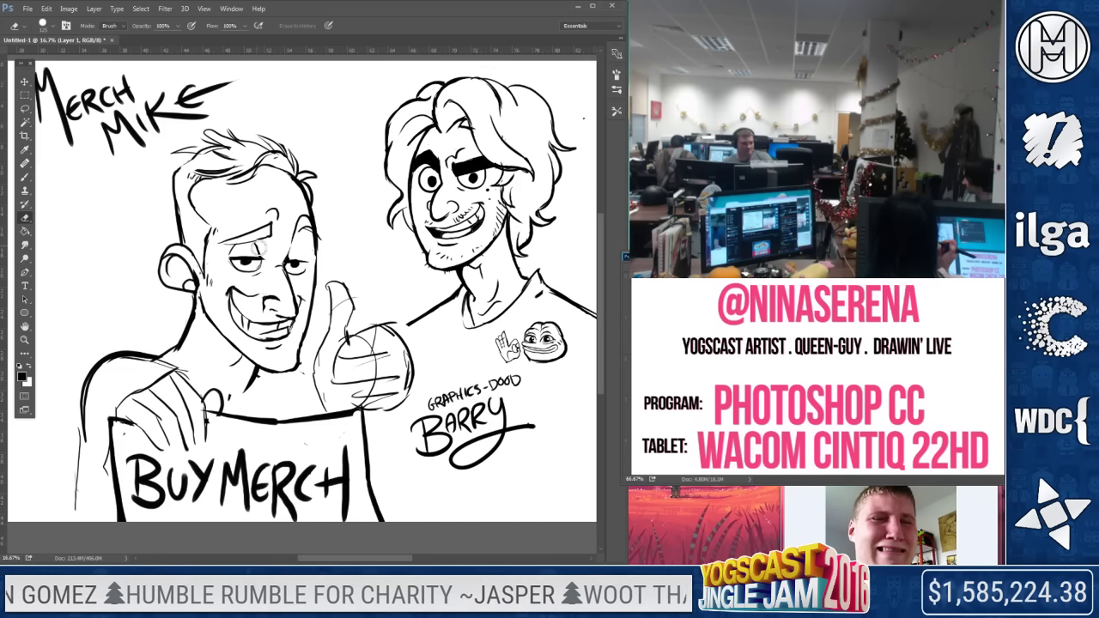
mouse_move(299, 270)
left_mouse_down()
mouse_move(290, 258)
mouse_move(302, 244)
left_mouse_up()
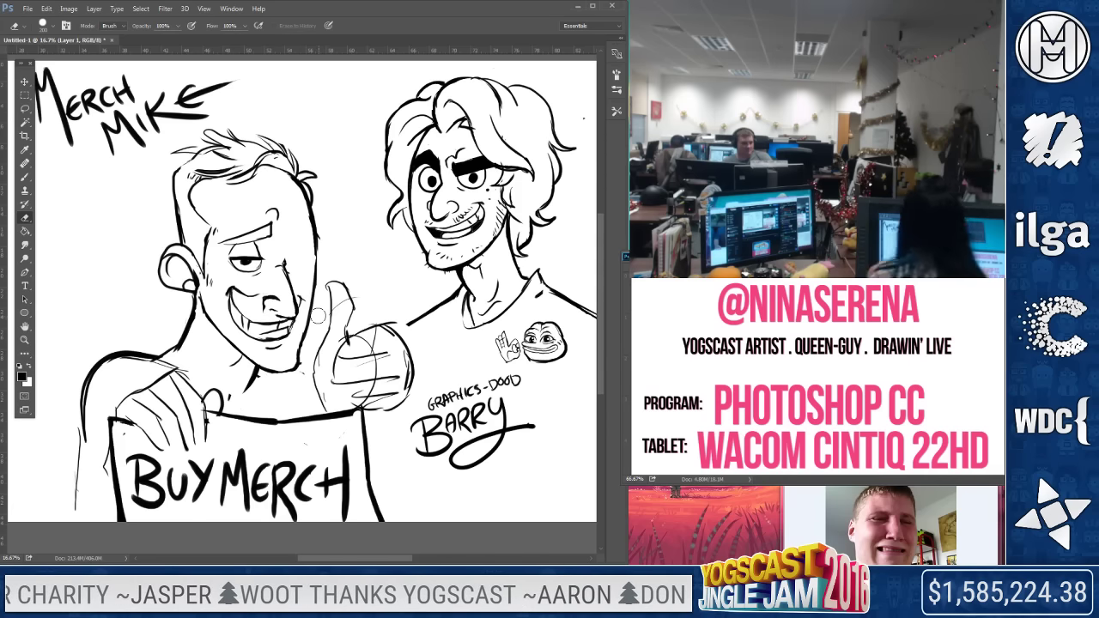
left_click_drag(280, 211, 237, 229)
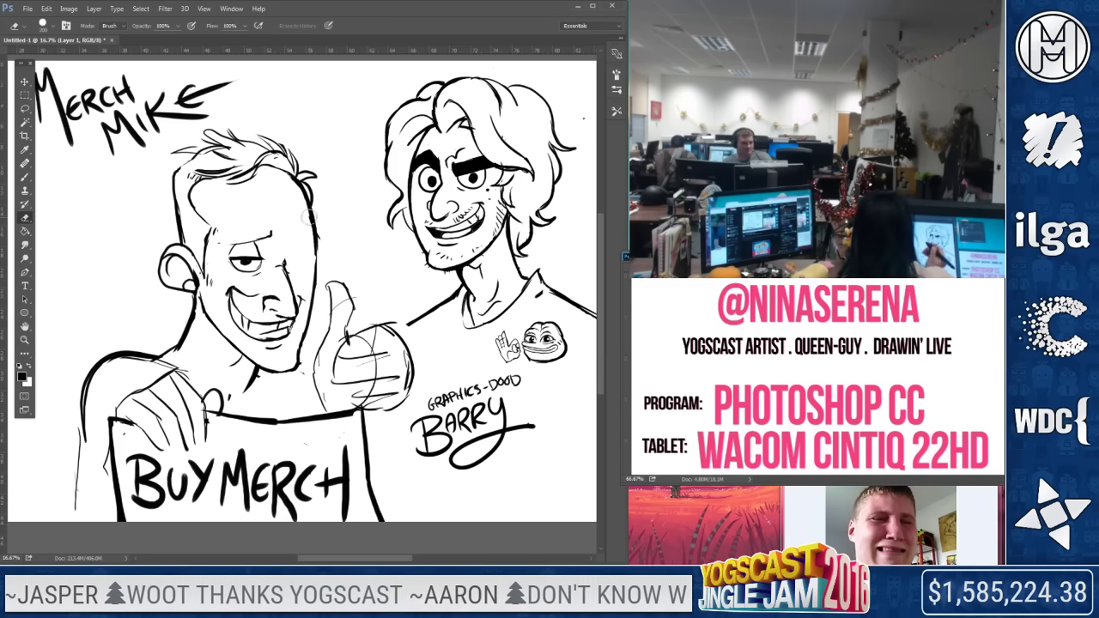
Redraw the near brow as a slanted stroke and add a half-lidded far eye with a short brow
key("b")
left_click_drag(228, 244, 279, 240)
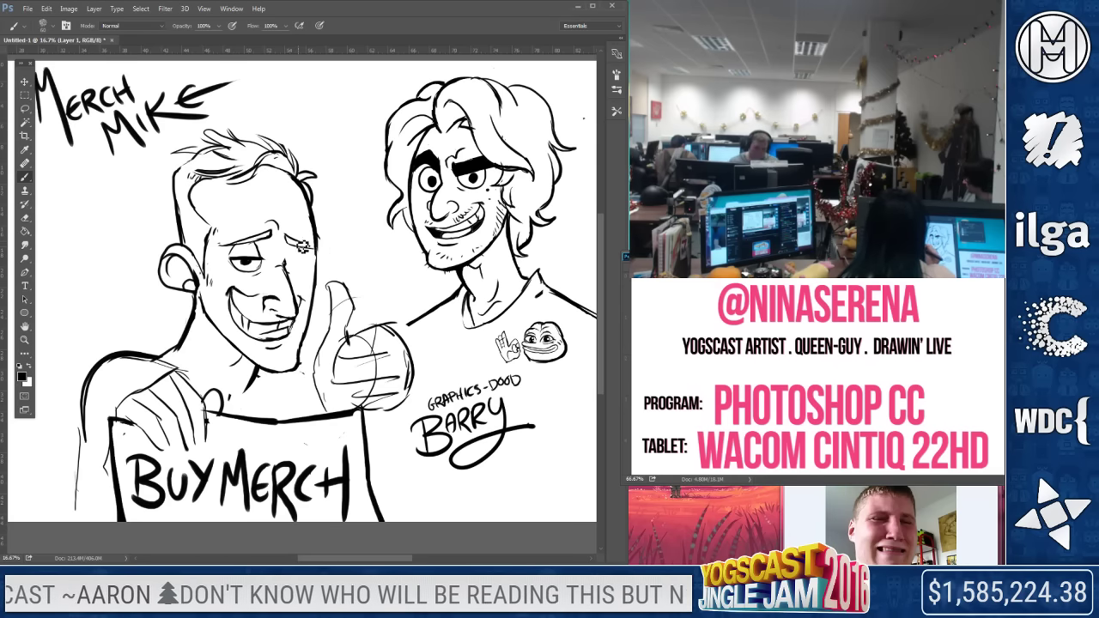
mouse_move(292, 259)
left_mouse_down()
mouse_move(311, 260)
mouse_move(302, 264)
left_mouse_up()
key("ctrl+z")
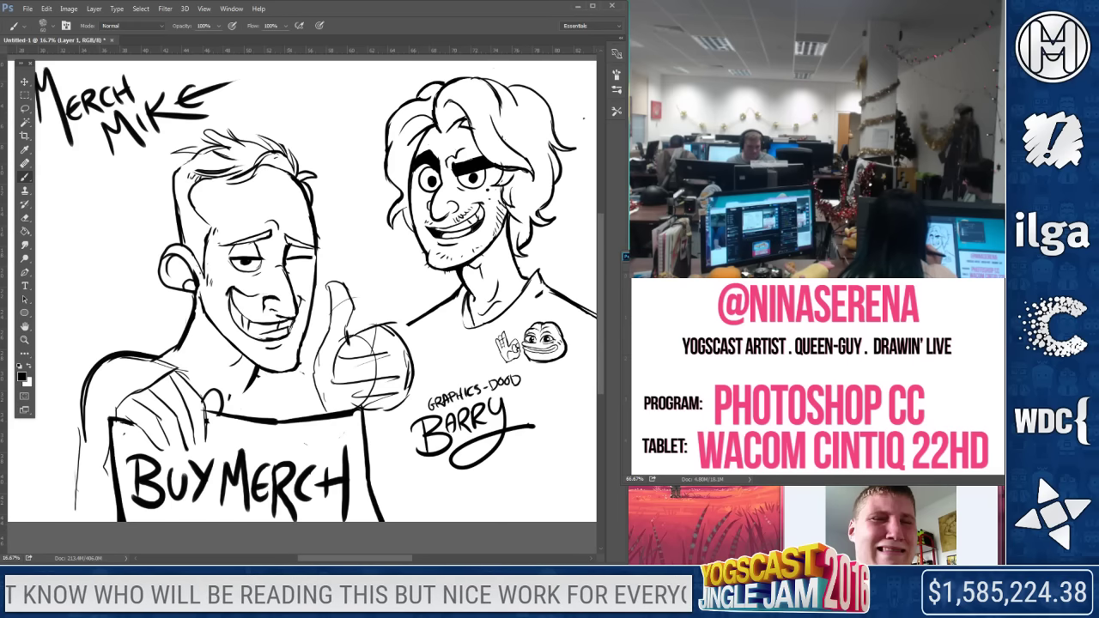
left_click_drag(302, 262, 297, 262)
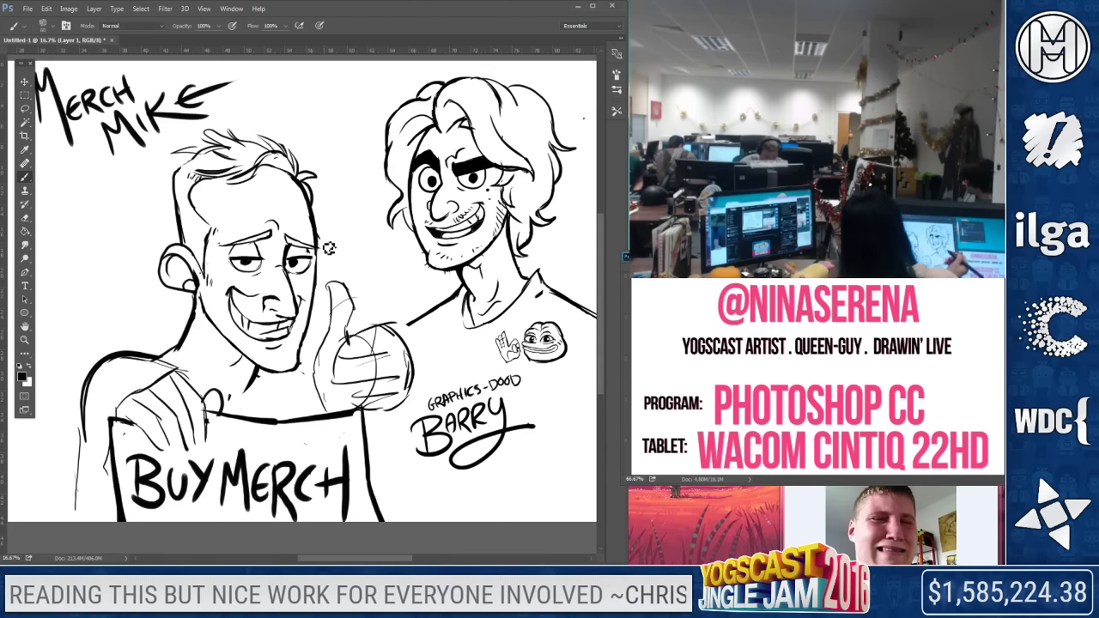
Erase the lower part of the grin and redraw it with a slimmer lip line
key("e")
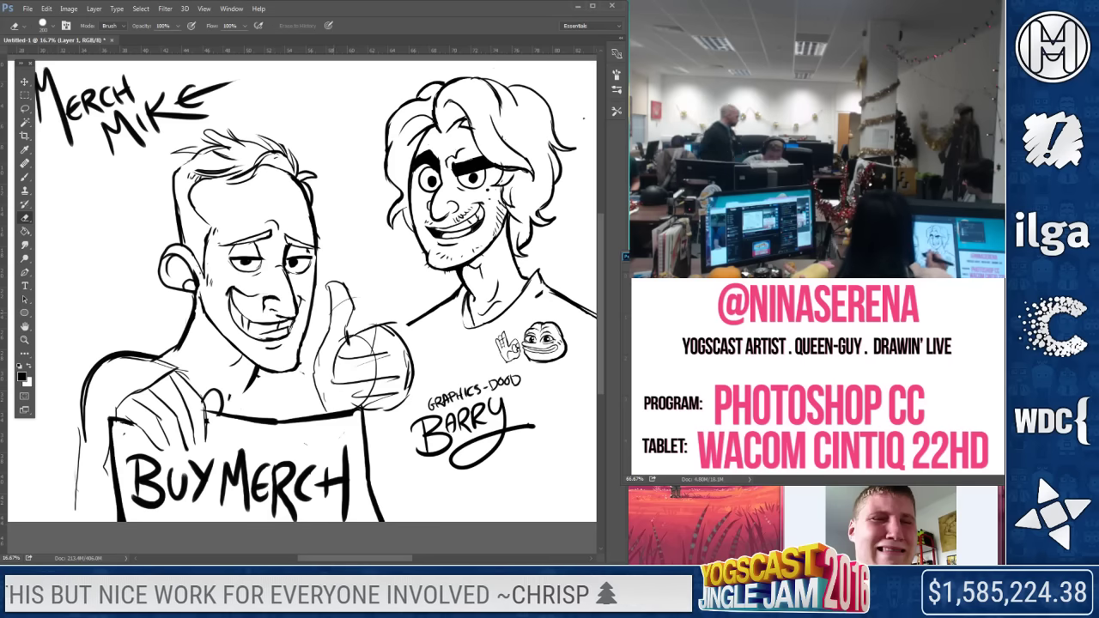
left_click_drag(294, 328, 253, 342)
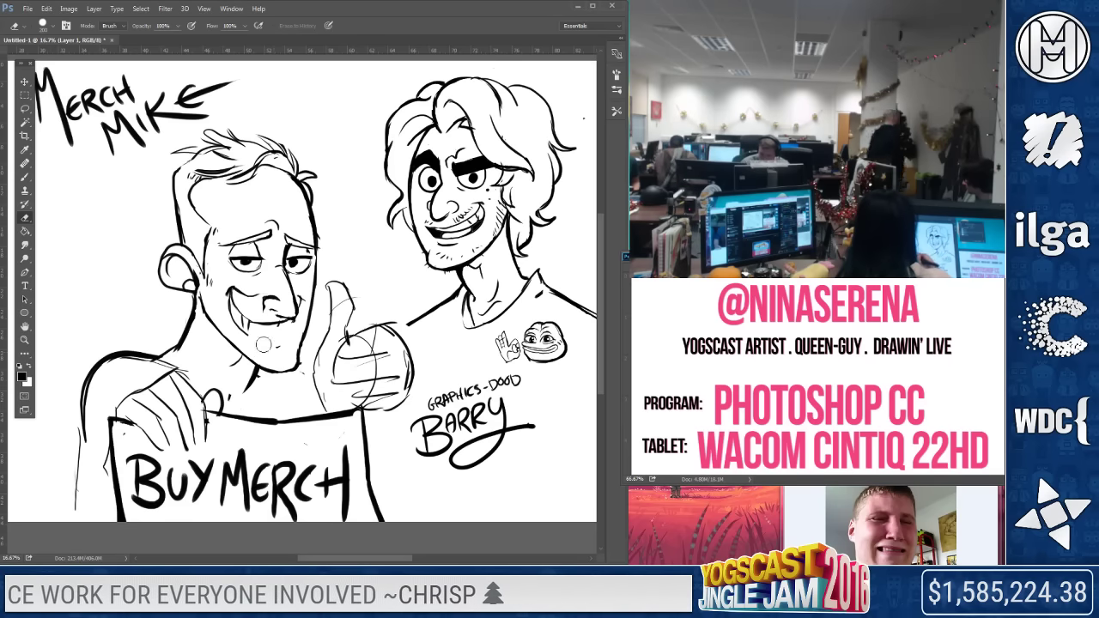
key("b")
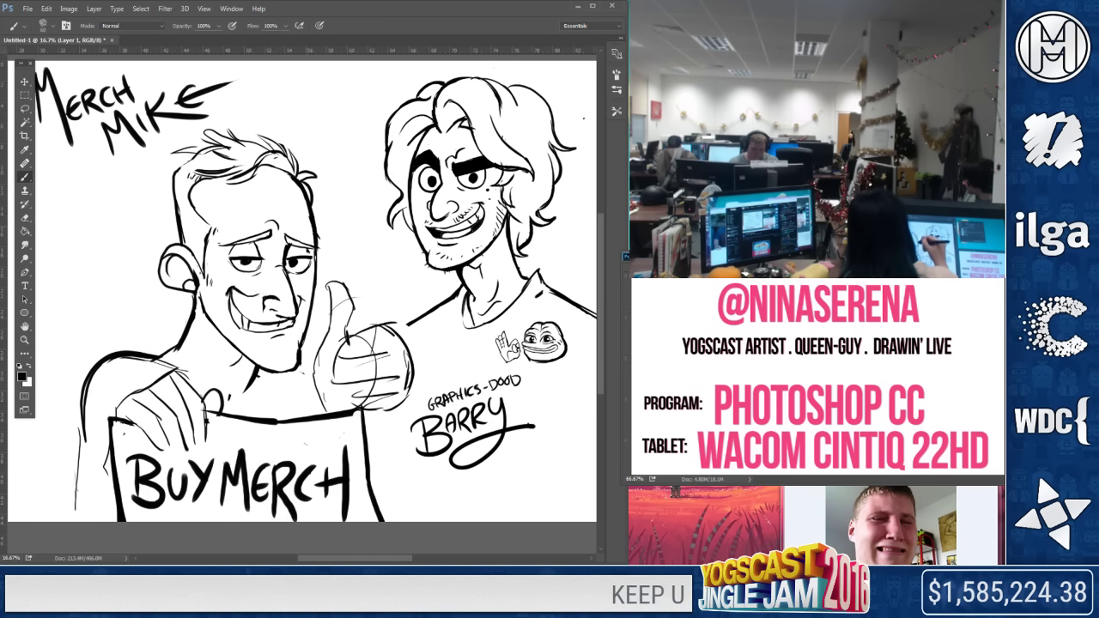
Refine the face's far contour beside the brow and add a curved forehead crease above the eyebrows
left_click(25, 218)
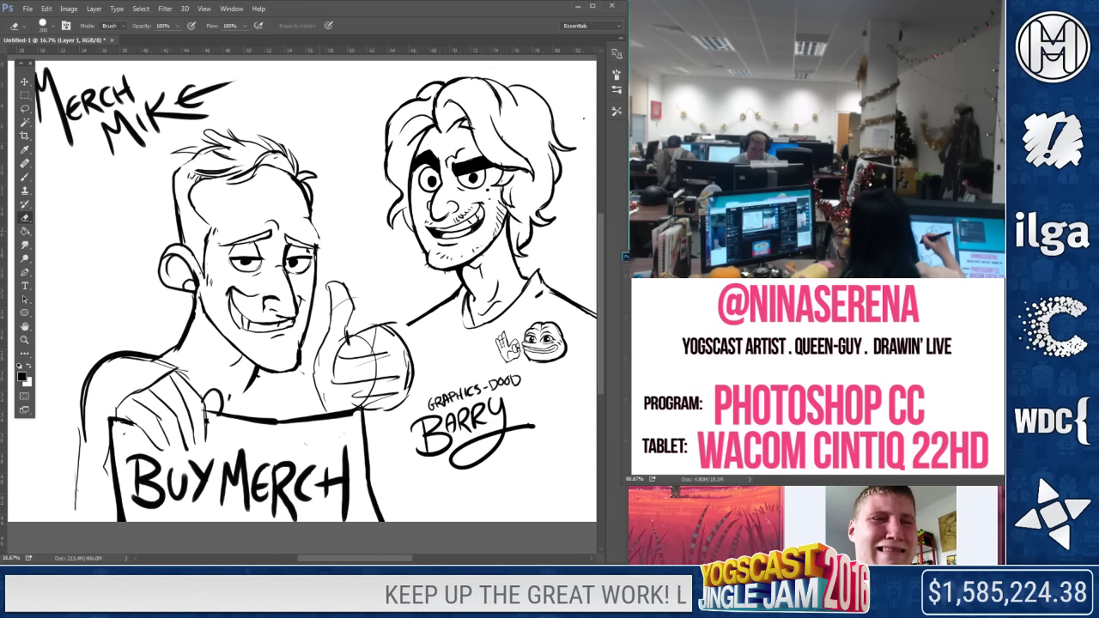
left_click(25, 177)
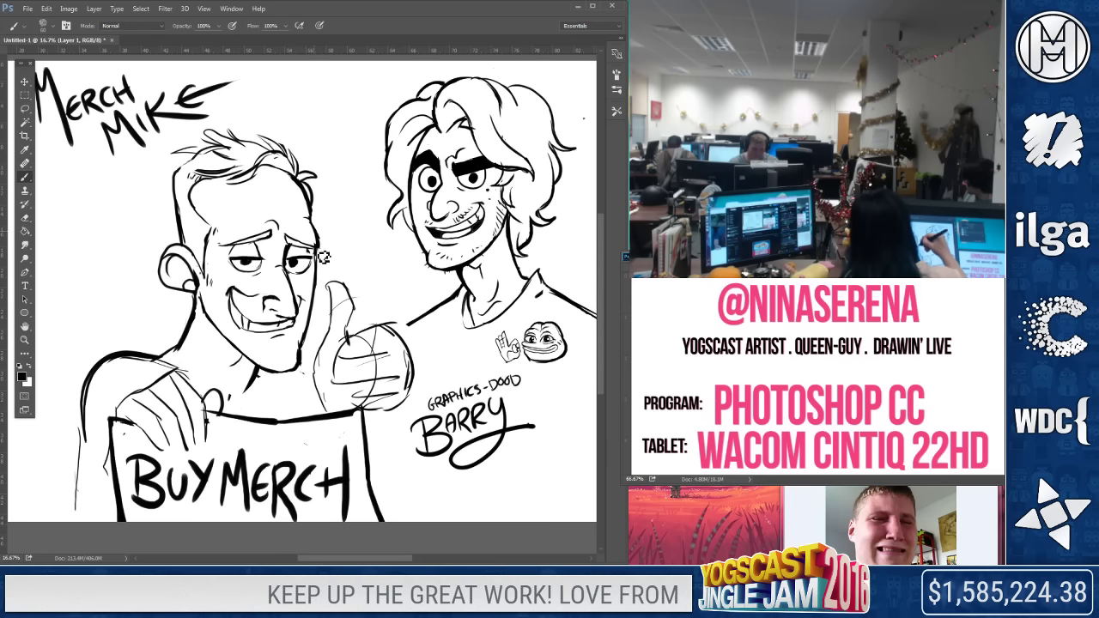
left_click(25, 218)
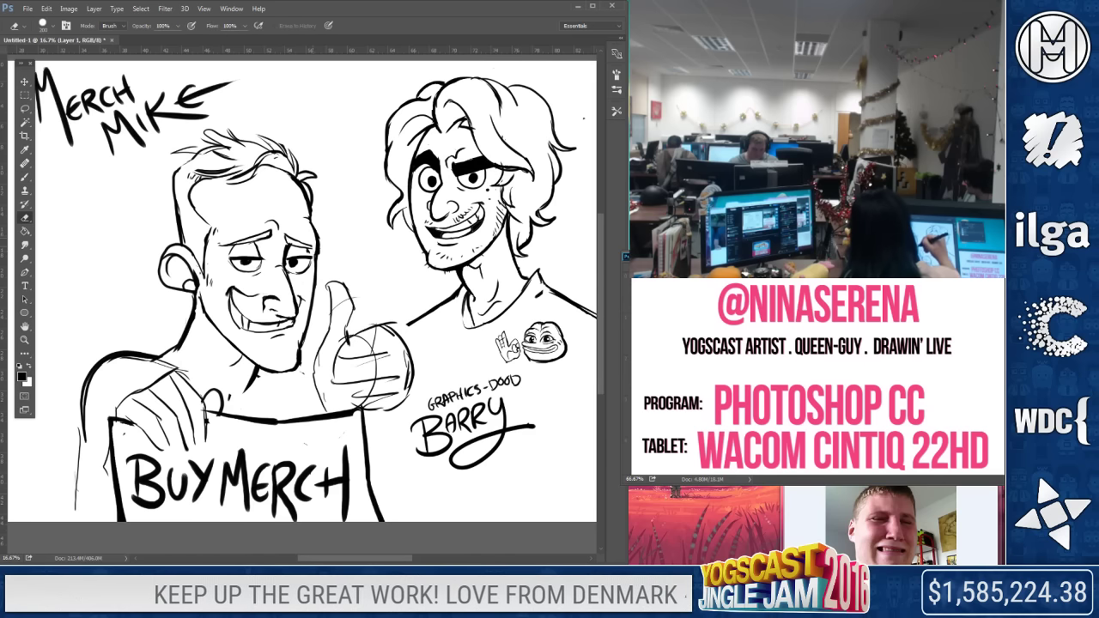
key("b")
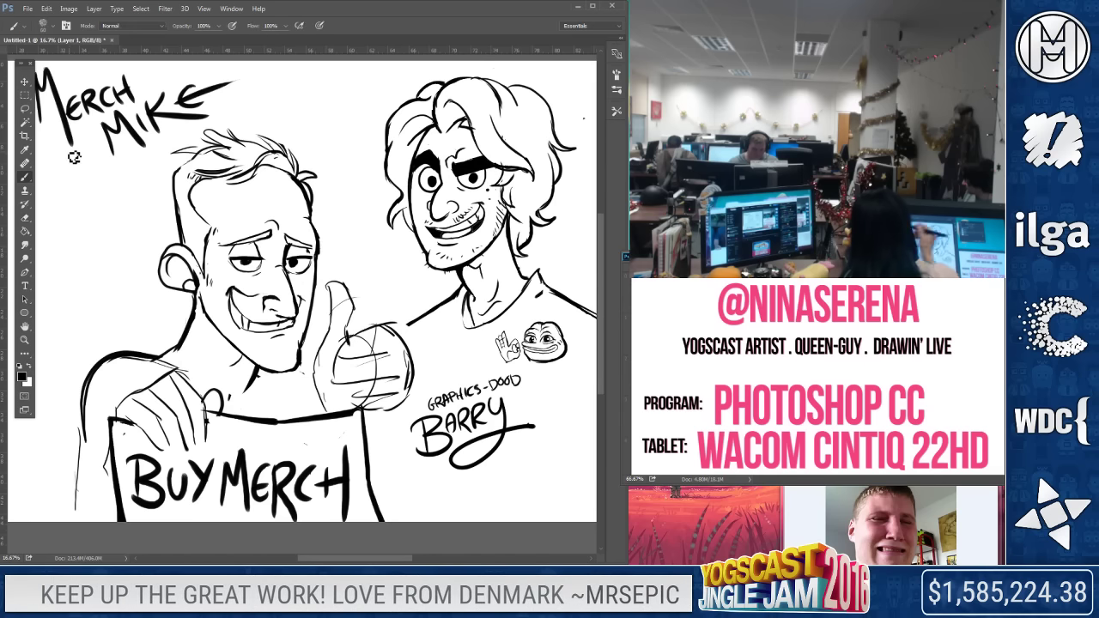
left_click(25, 217)
key("b")
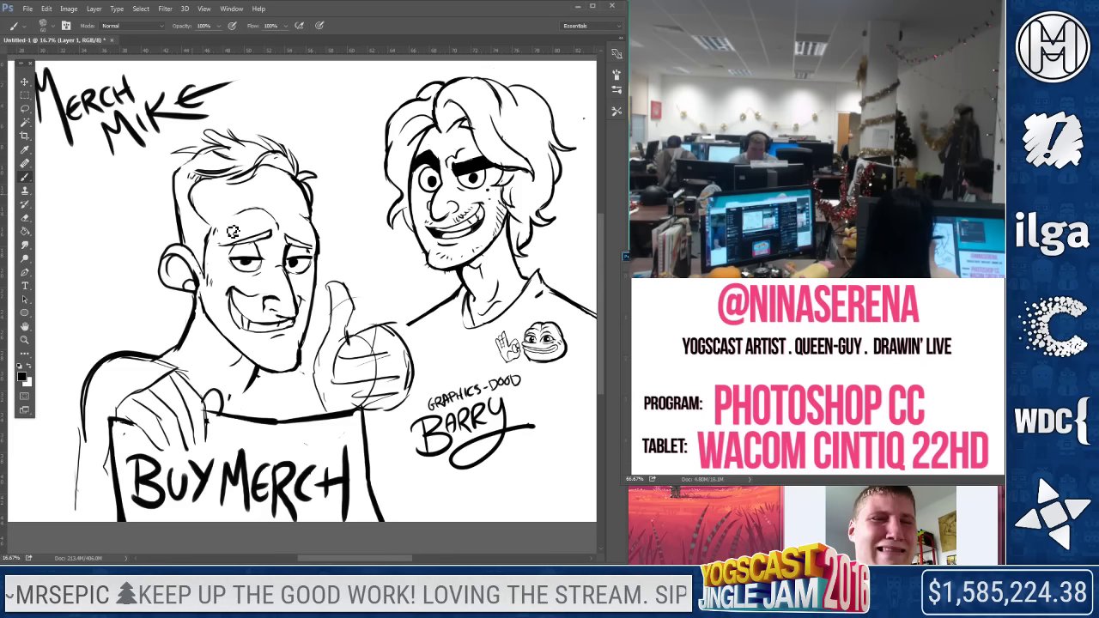
Erase stray strands at the top of the hair and redraw the spiky tufts
key("e")
left_click_drag(207, 157, 198, 155)
left_click(25, 176)
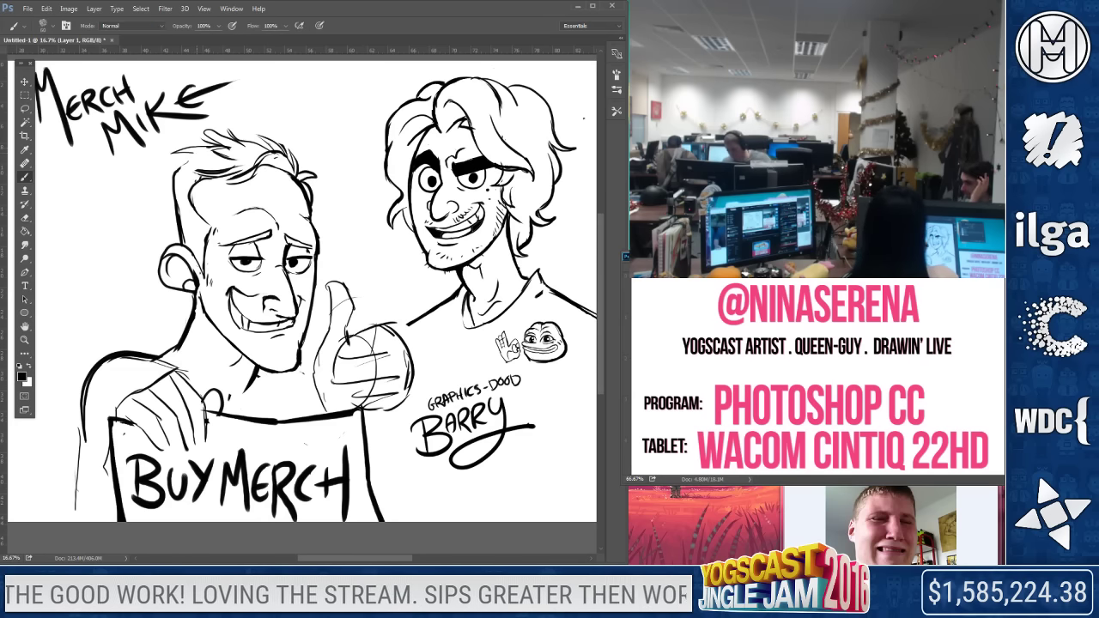
left_click(25, 217)
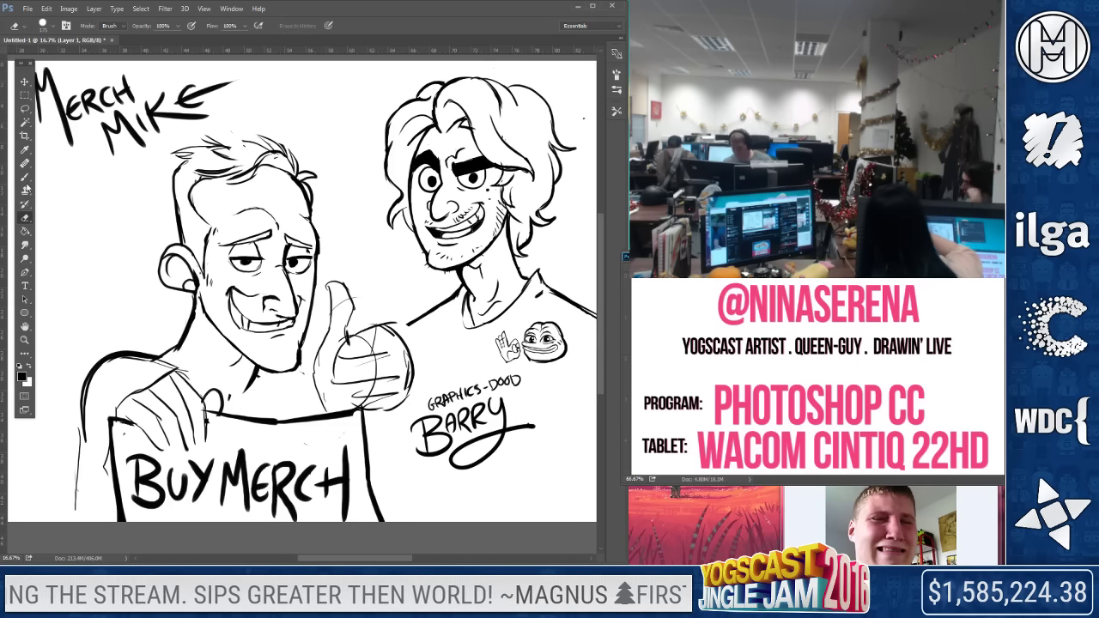
key("b")
left_click_drag(222, 140, 248, 146)
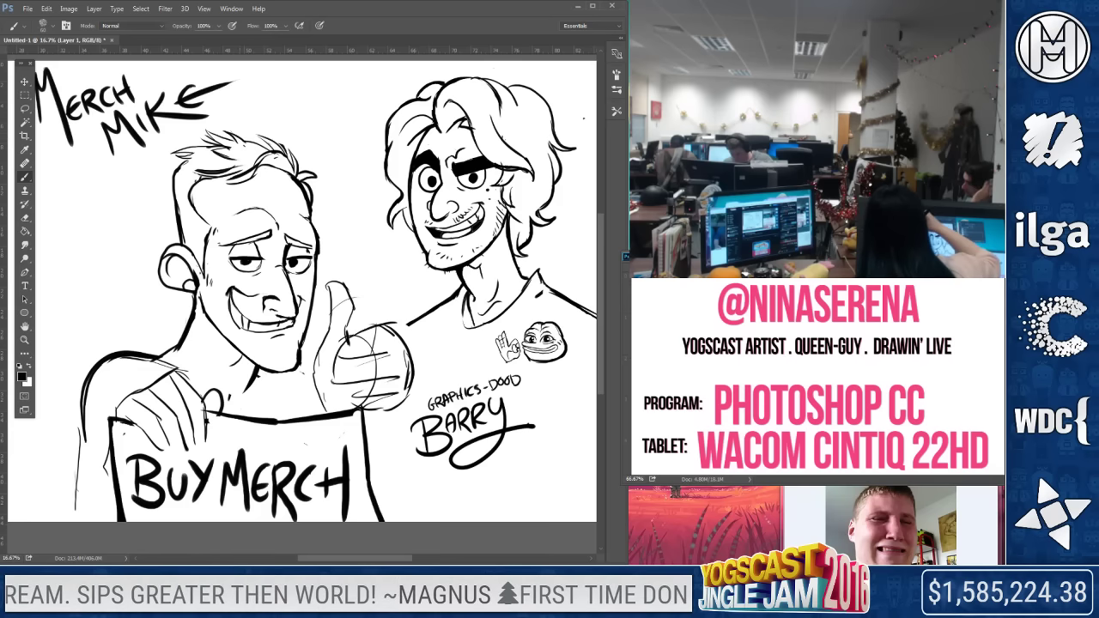
key("e")
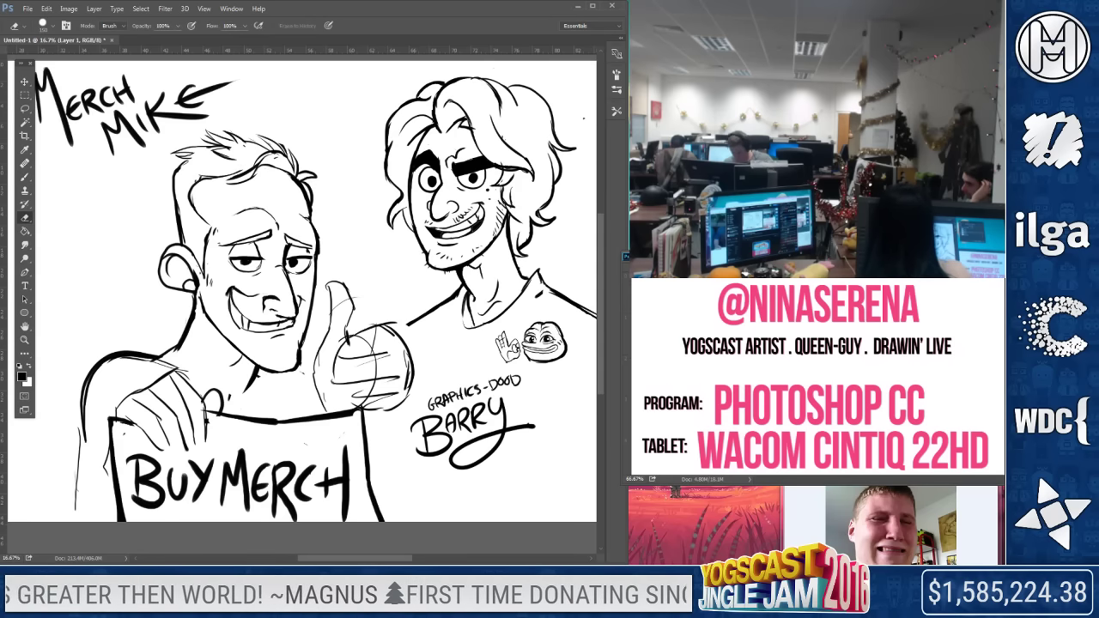
key("b")
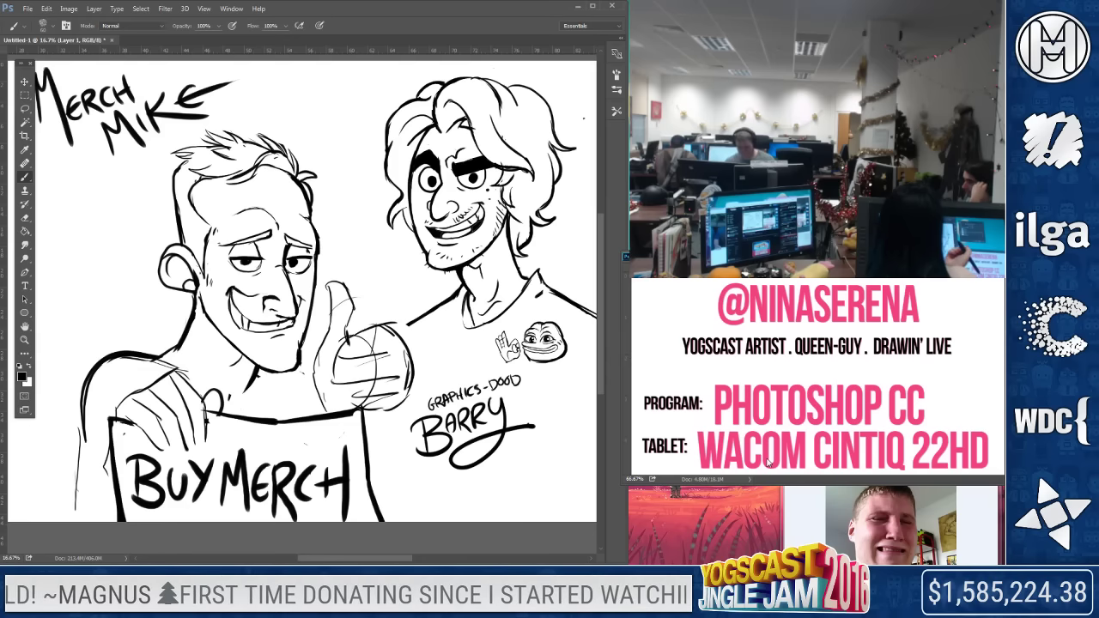
Try lip and chin lines beneath the grin, and erase the whole mouth from the face
left_click(25, 217)
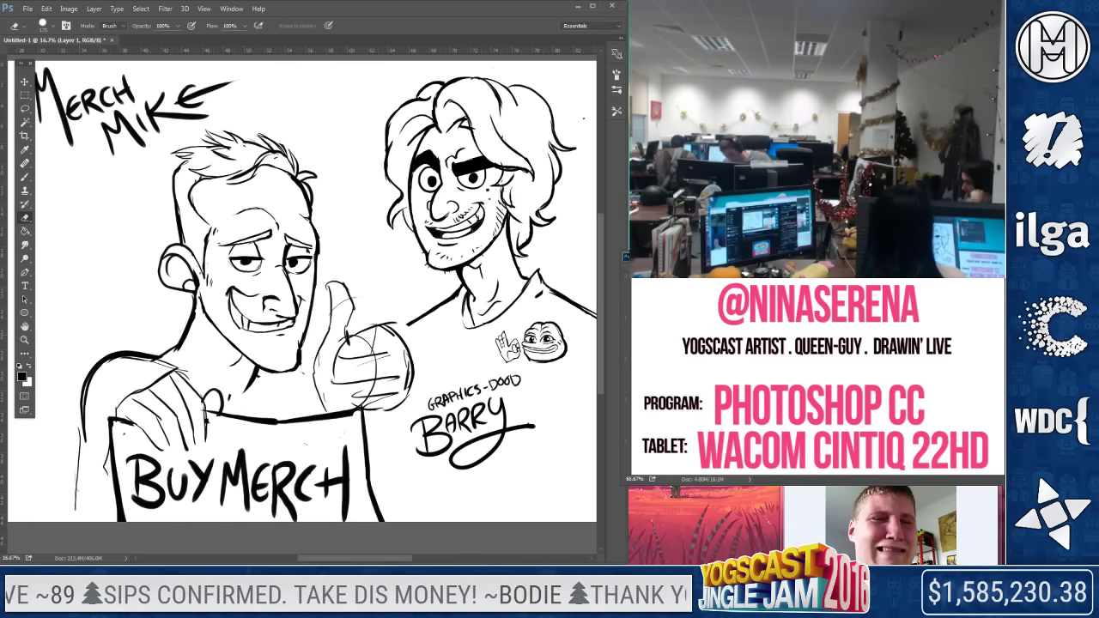
left_click(25, 176)
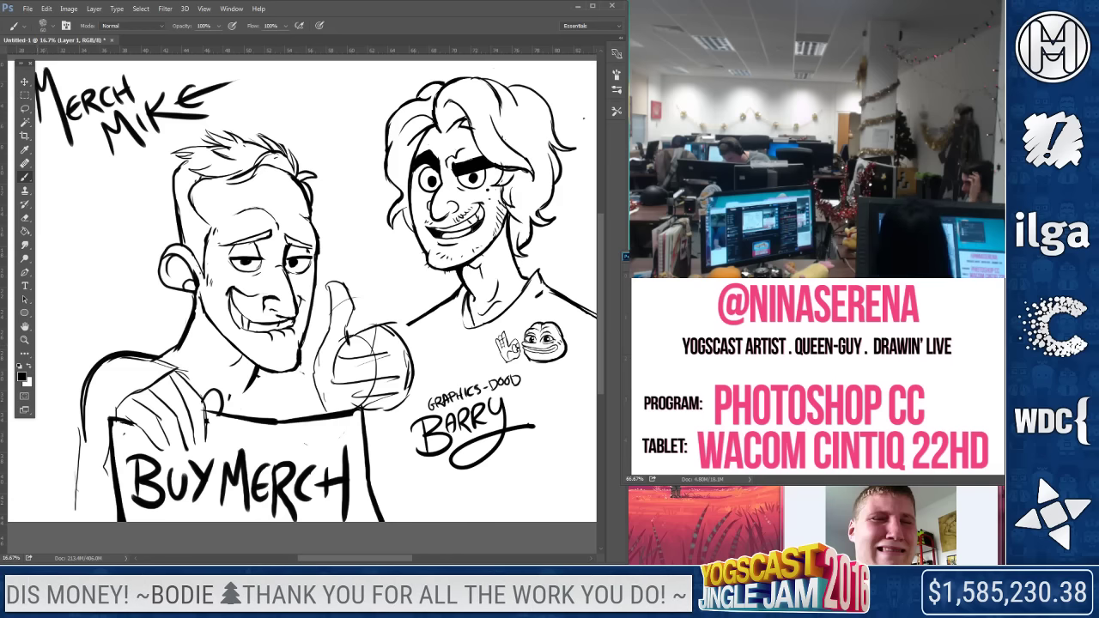
left_click(25, 217)
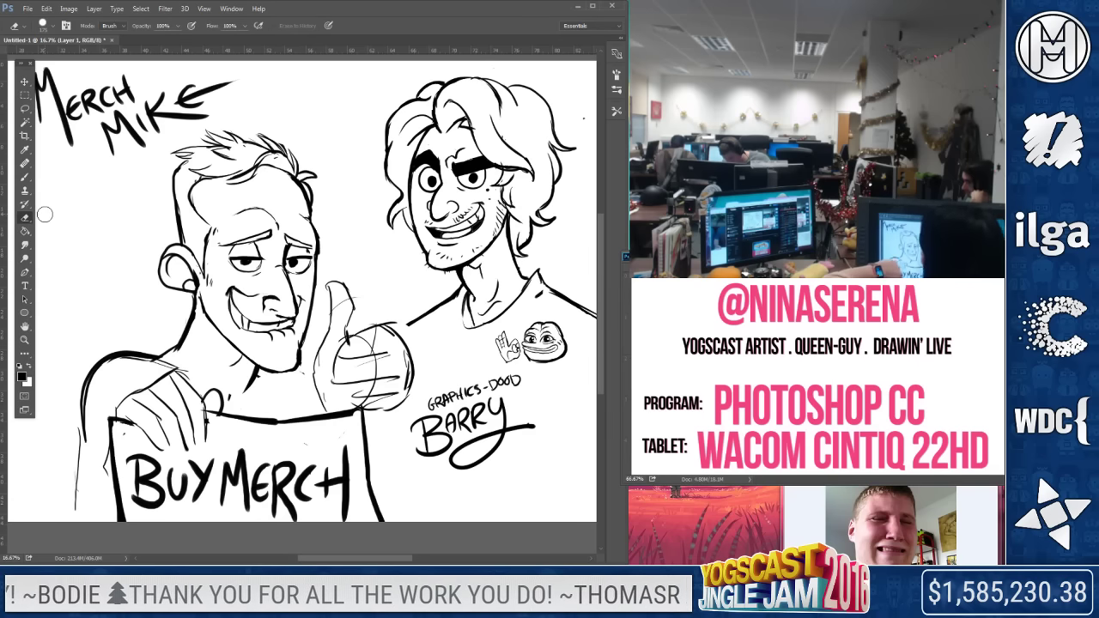
left_click_drag(266, 333, 228, 288)
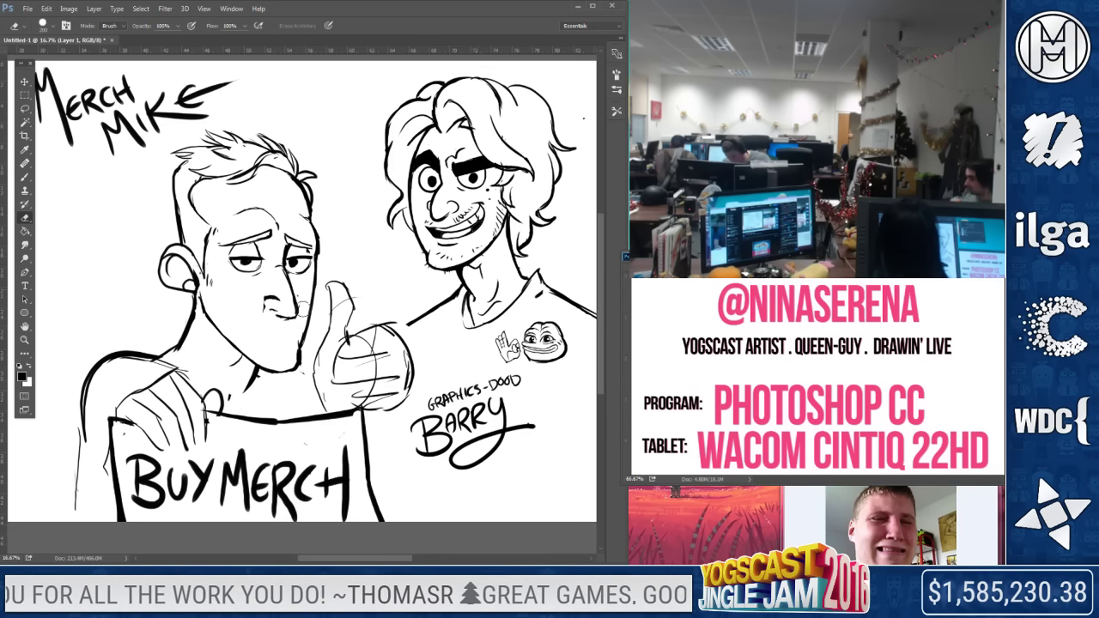
Try small puckered lips below the nose and erase them
key("b")
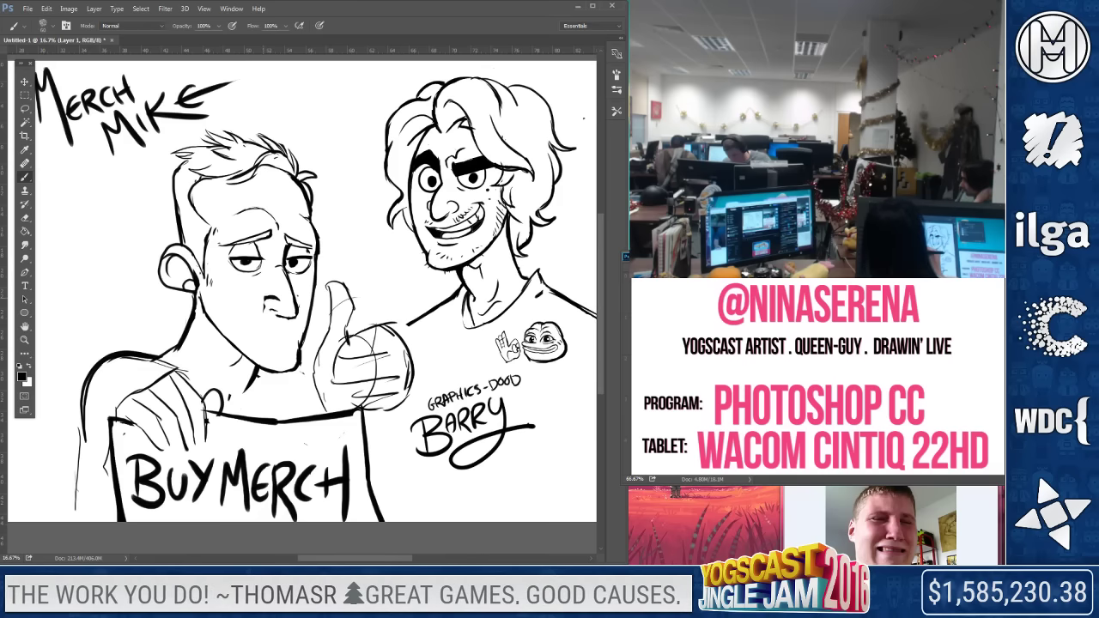
left_click_drag(263, 337, 287, 344)
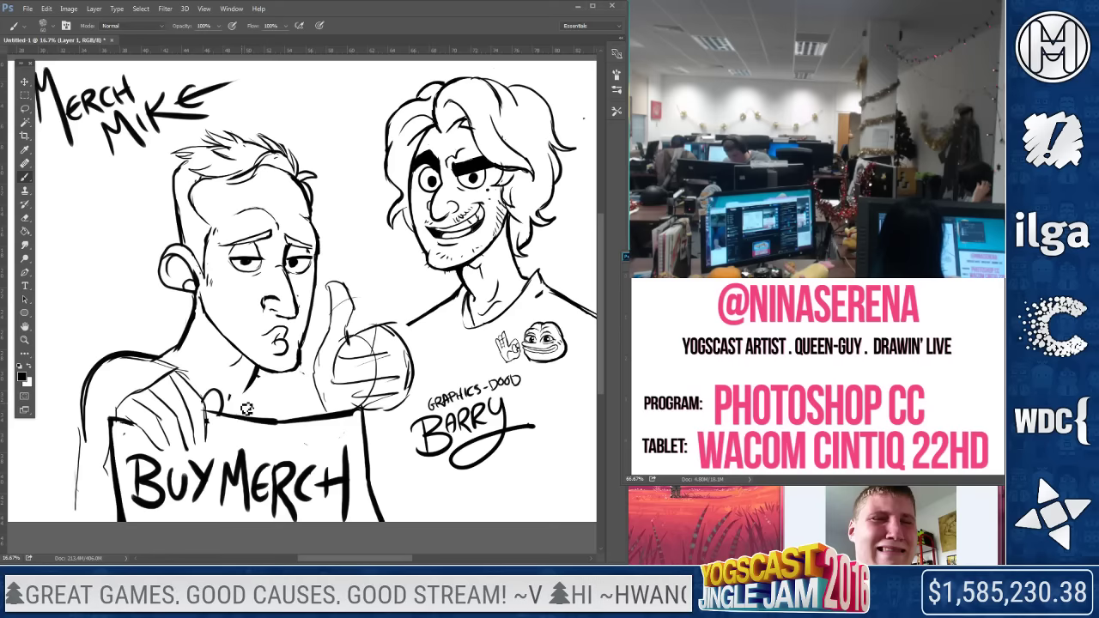
key("e")
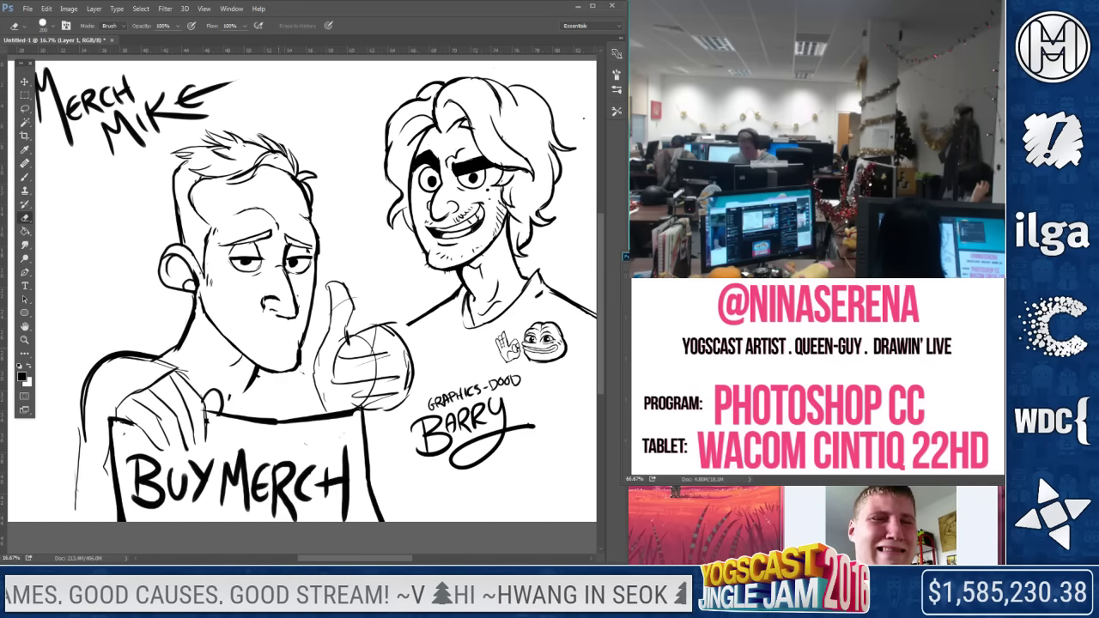
Try a nostril stroke and a new mouth line below the nose, and undo the mouth line
key("b")
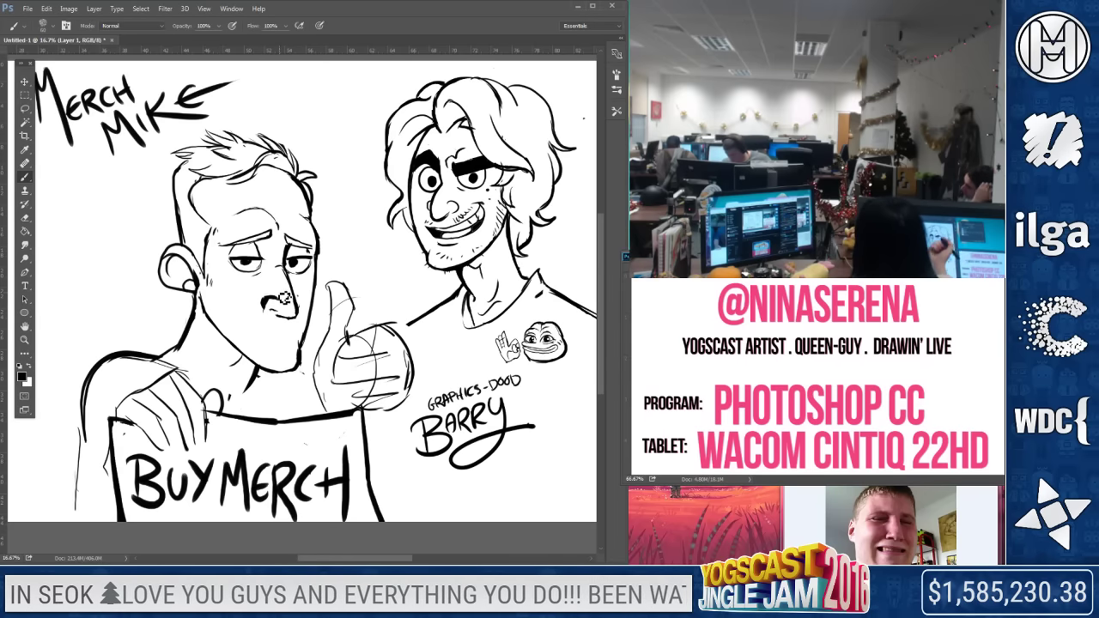
left_click_drag(236, 309, 291, 327)
key("ctrl+z")
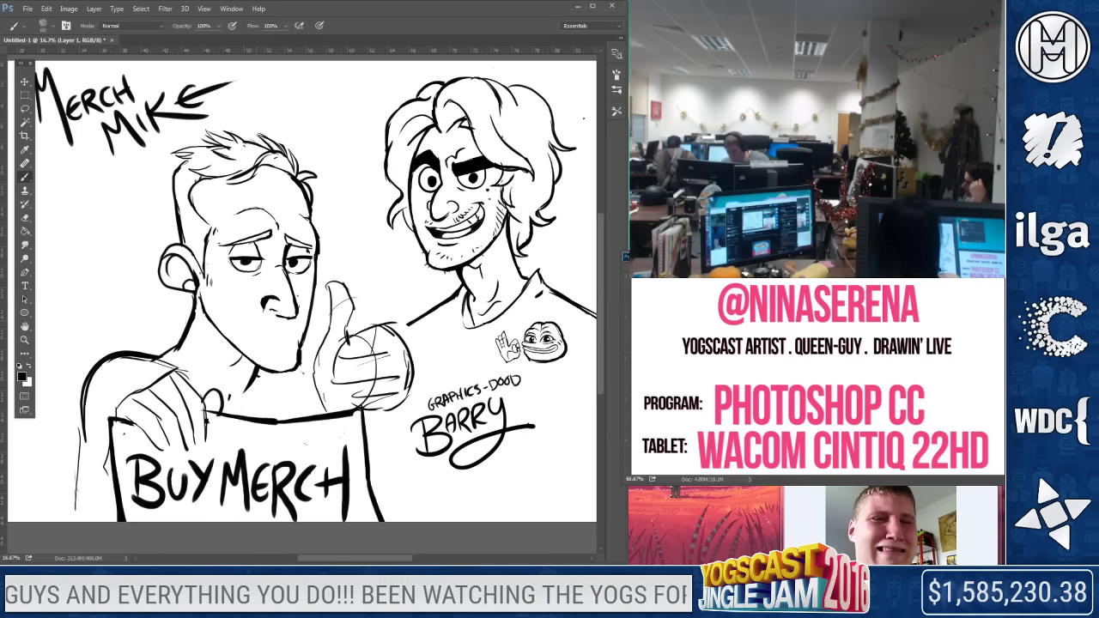
Undo the last stroke, try a short mouth line below the nose of the "BUY MERCH" figure, and undo it
key("ctrl+z")
left_click_drag(276, 327, 290, 330)
key("ctrl+z")
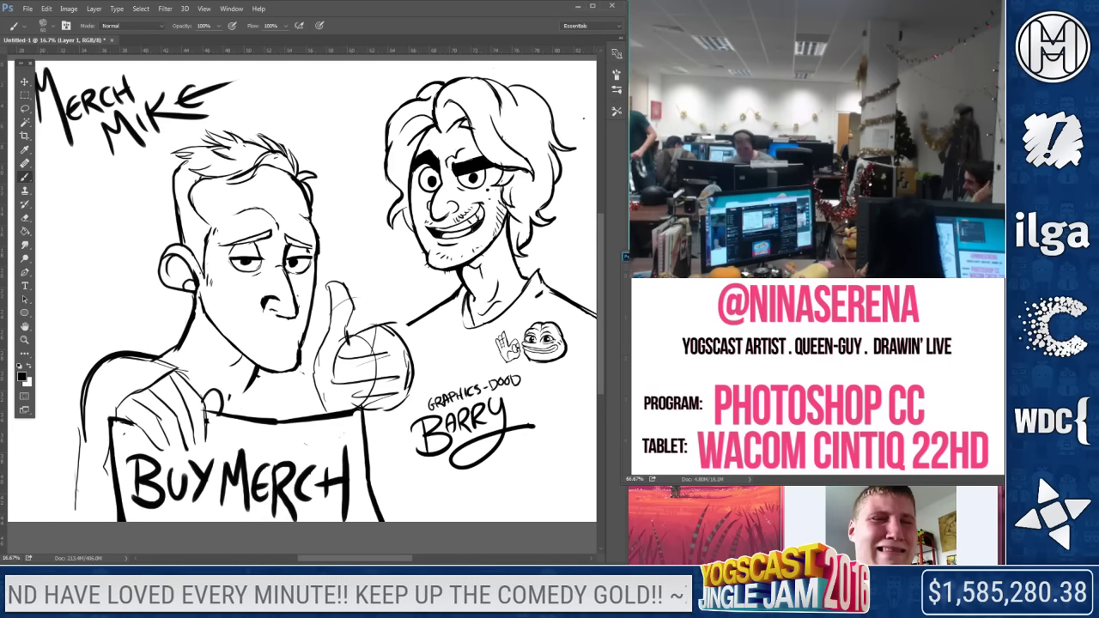
Erase the lower cheek, jaw, chin and neck lines of the "BUY MERCH" figure
key("e")
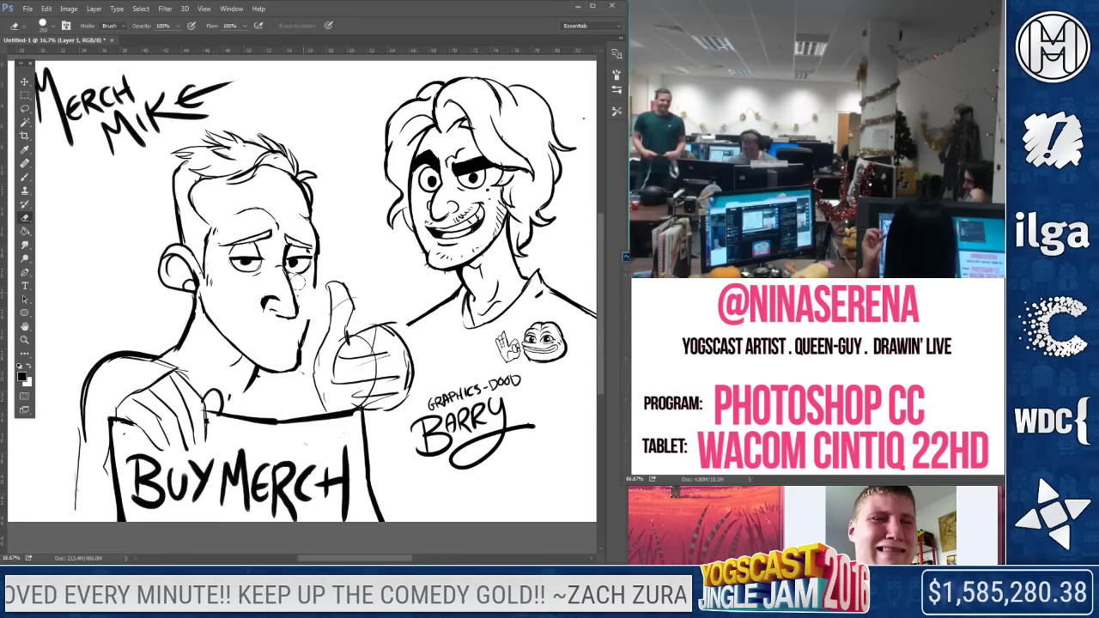
left_click_drag(308, 319, 300, 342)
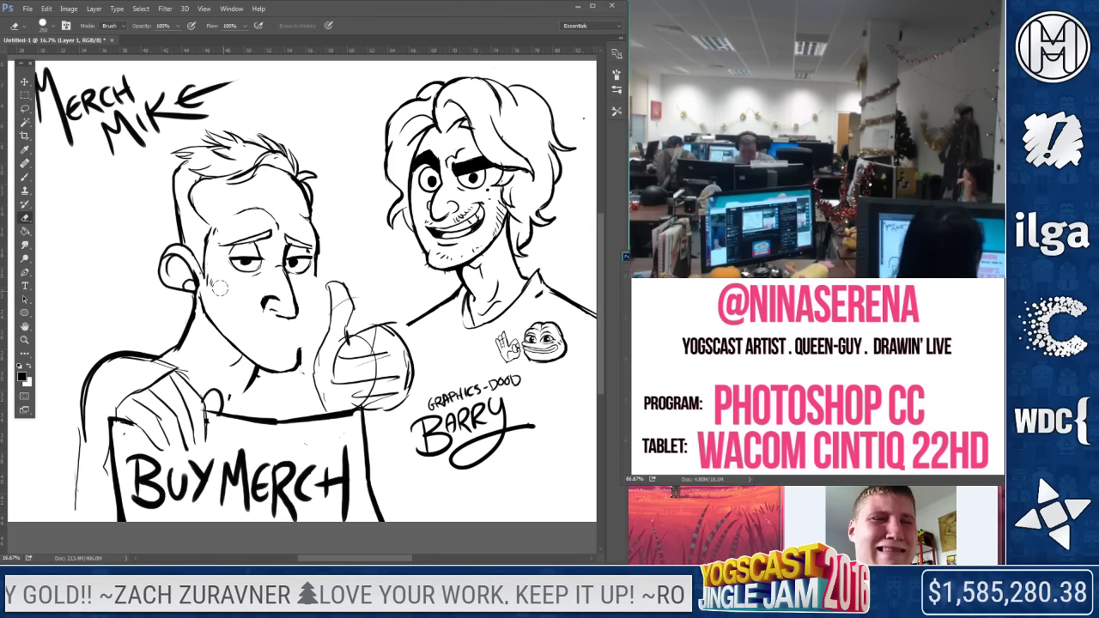
left_click_drag(203, 300, 254, 364)
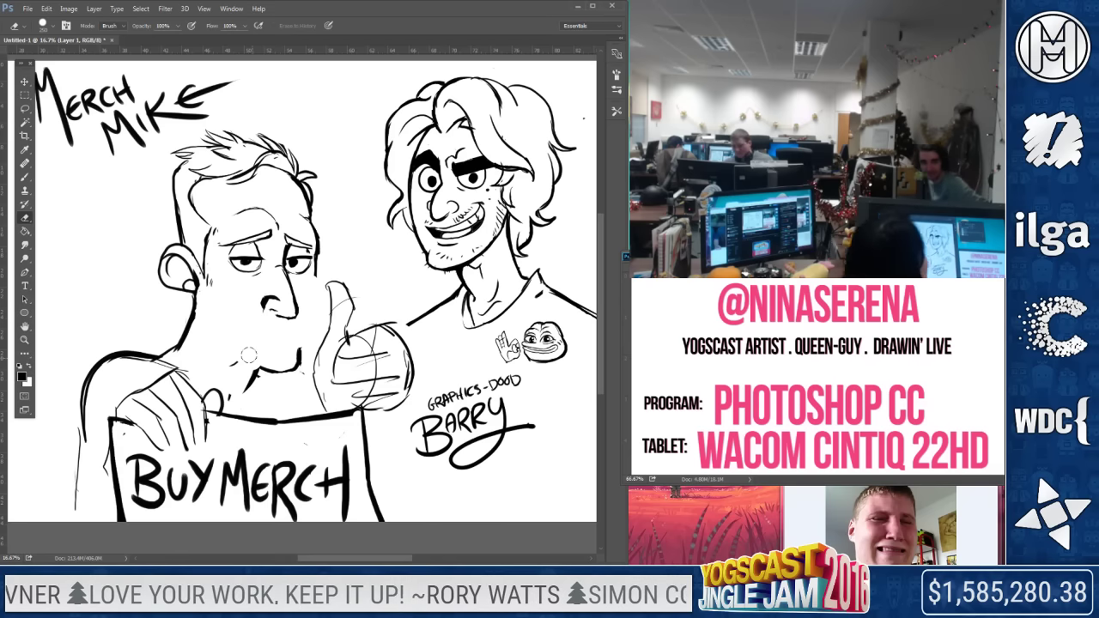
left_click(24, 176)
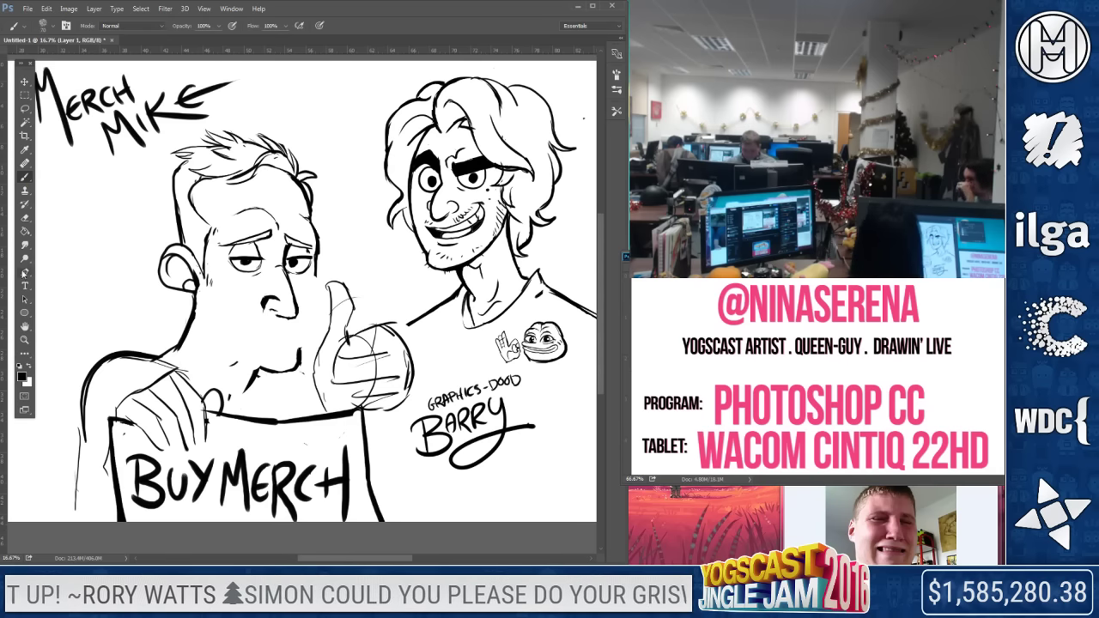
left_click(25, 218)
left_click(25, 177)
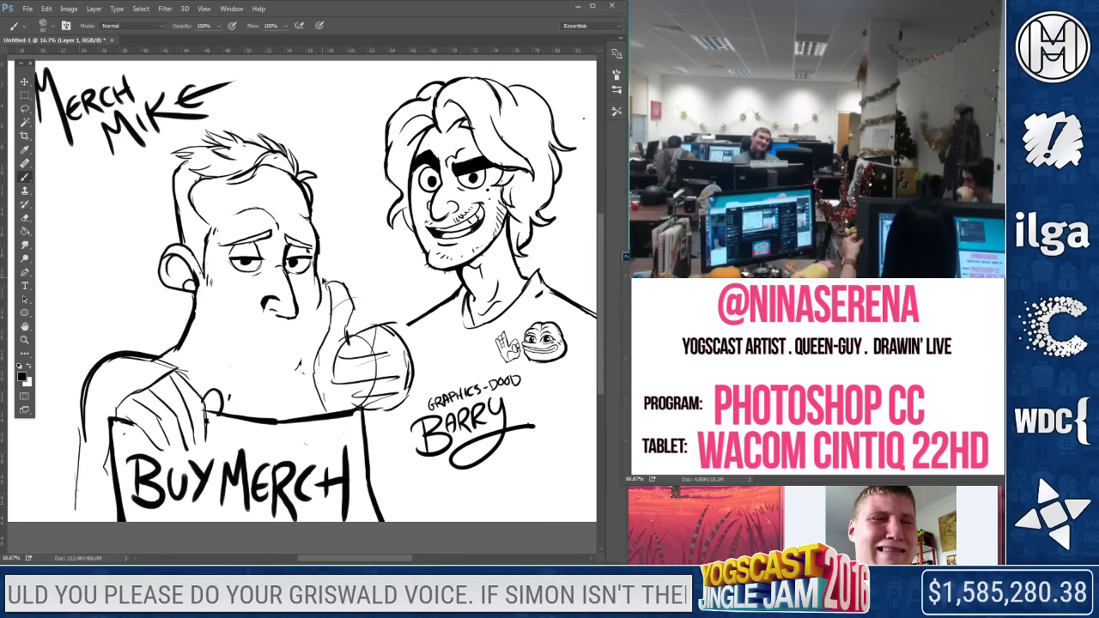
Redraw the far cheek line down to a lower chin and sketch a longer jawline, erasing and correcting strokes where they meet
left_click_drag(319, 289, 298, 371)
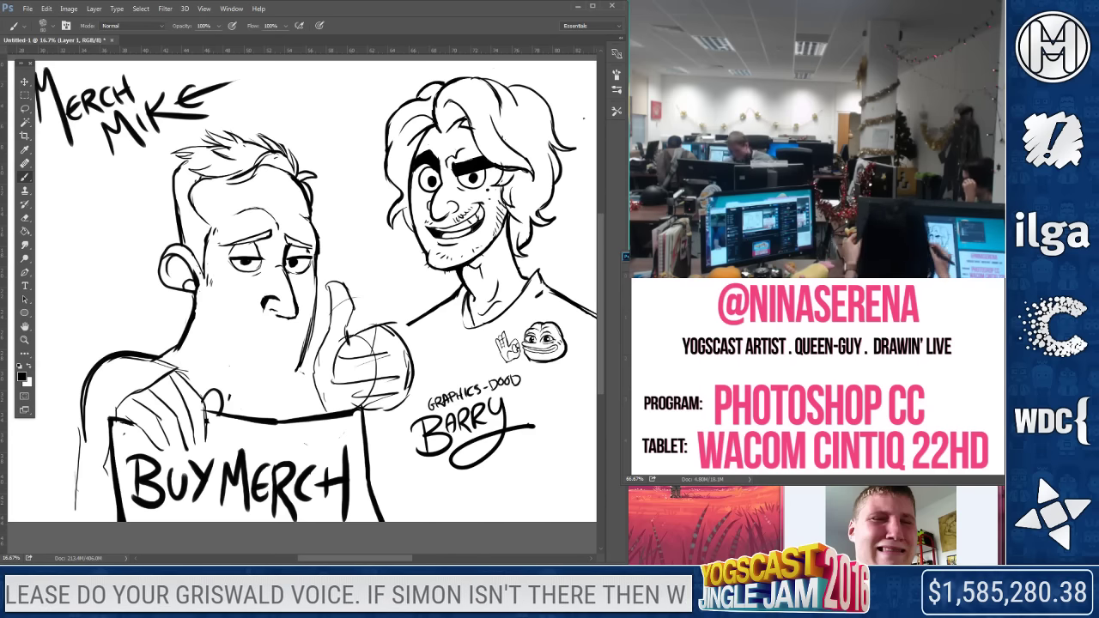
left_click_drag(326, 276, 290, 371)
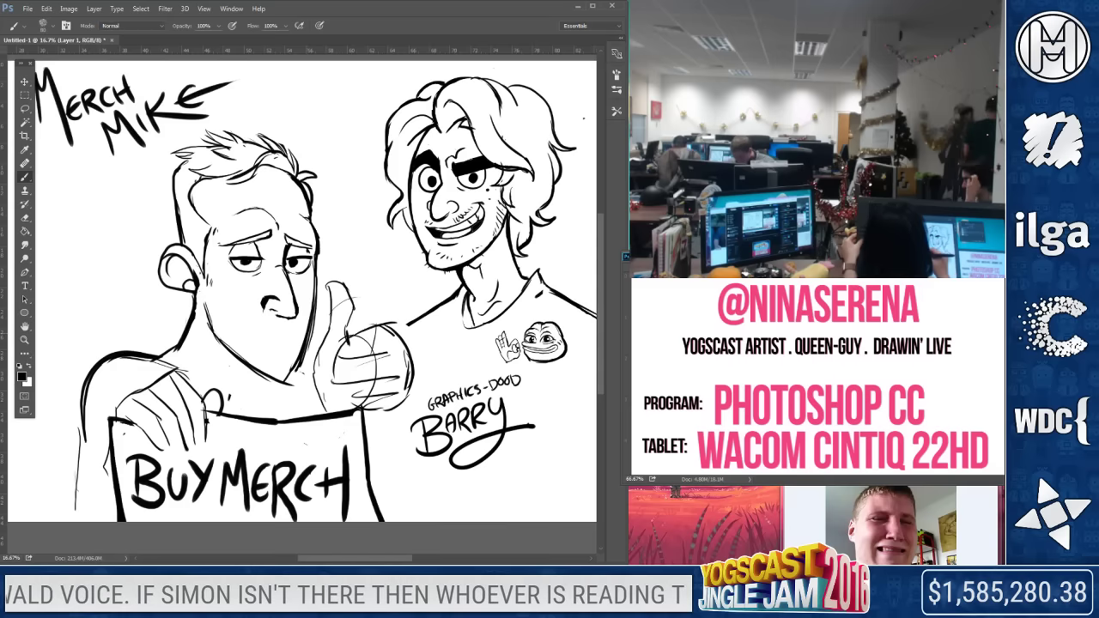
left_click(24, 220)
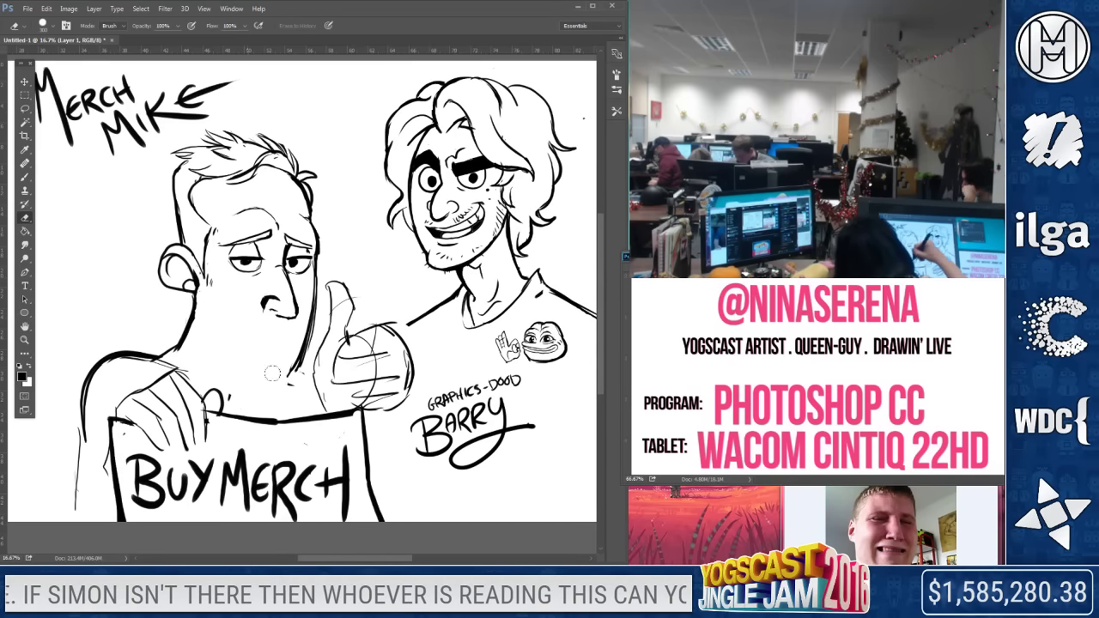
left_click(24, 177)
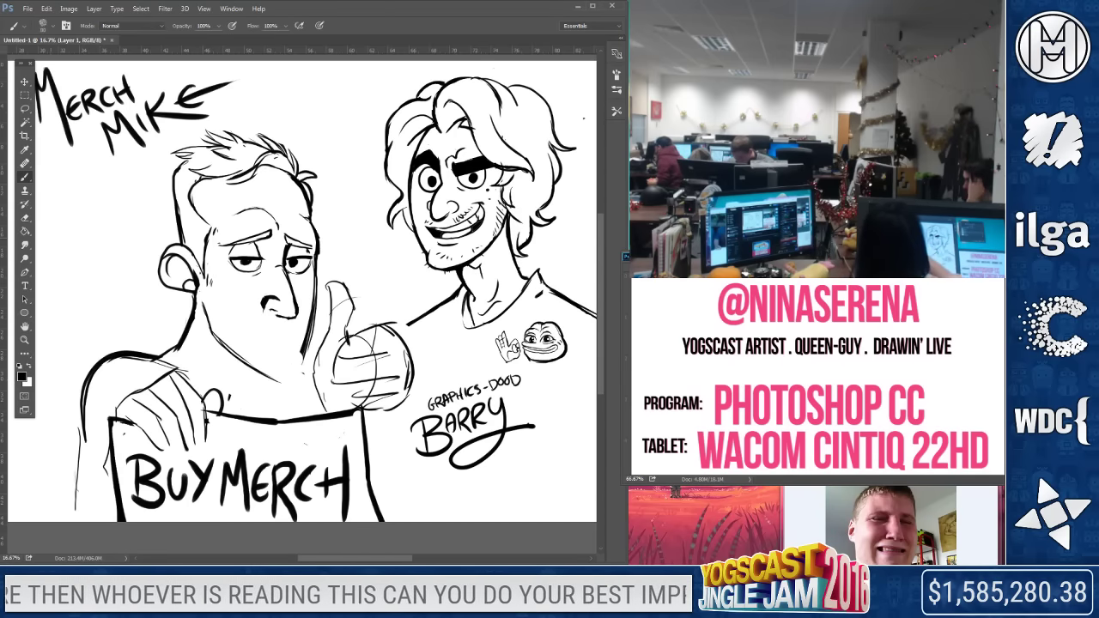
left_click(24, 219)
left_click(24, 178)
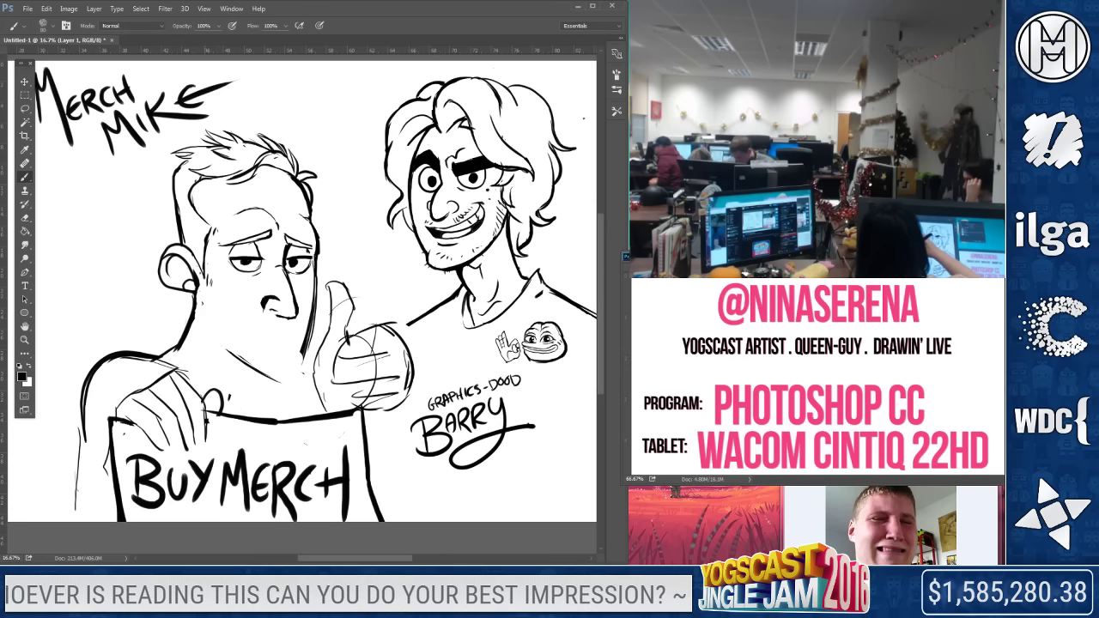
left_click_drag(273, 383, 300, 361)
left_click_drag(241, 307, 296, 333)
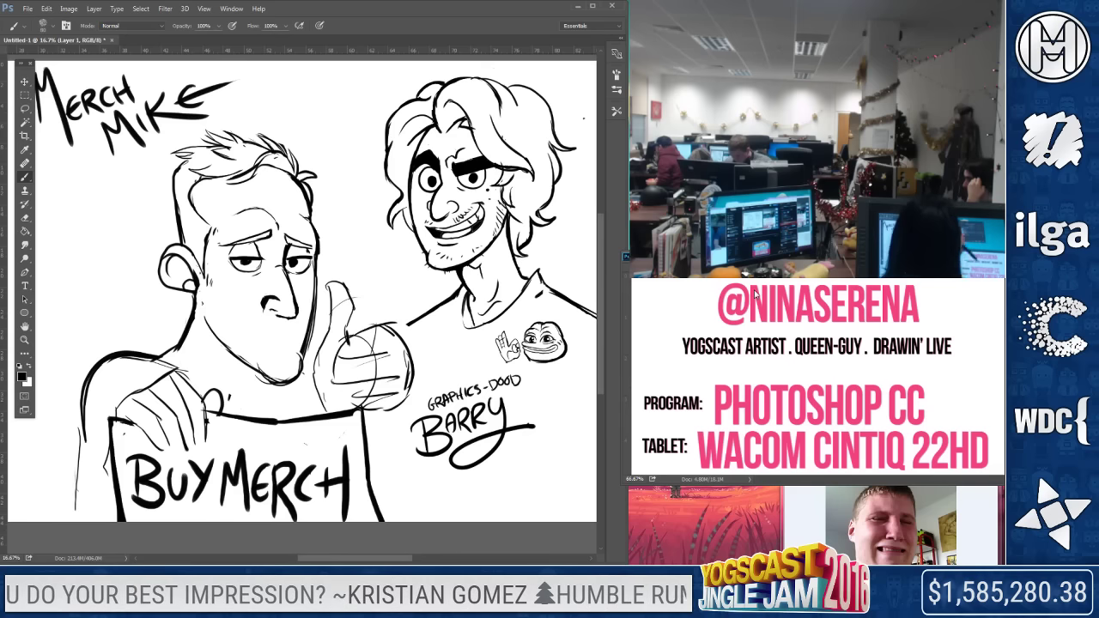
Erase the thumbs-up hand beside the face along with the newly sketched jaw and chin lines
left_click(26, 218)
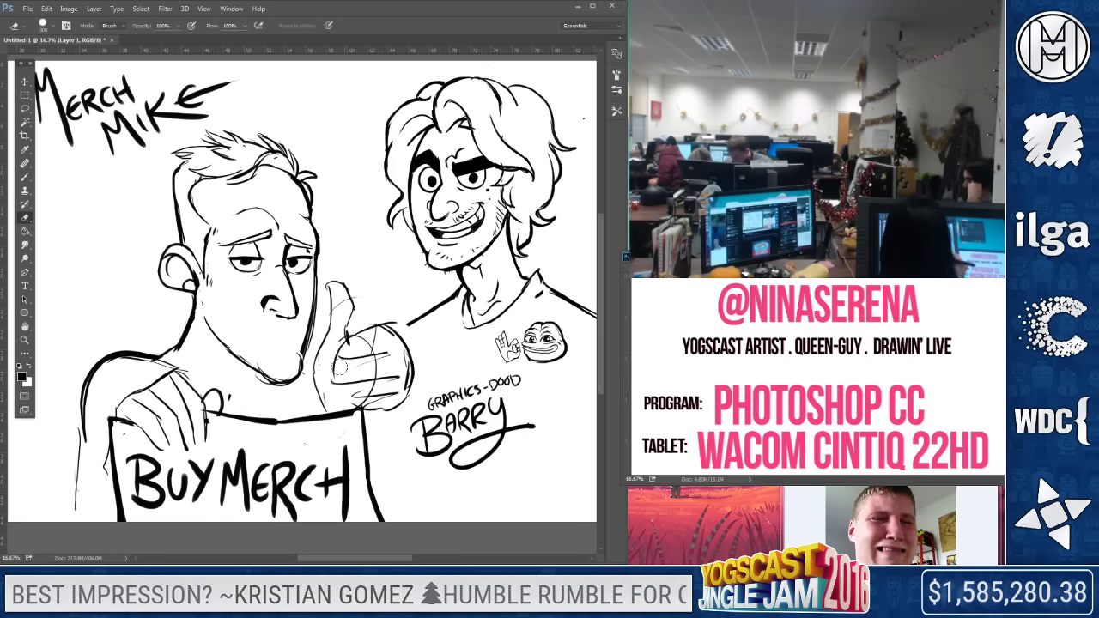
left_click_drag(396, 326, 352, 390)
left_click_drag(409, 365, 370, 400)
mouse_move(331, 270)
left_mouse_down()
mouse_move(284, 410)
mouse_move(387, 340)
mouse_move(377, 390)
mouse_move(357, 350)
mouse_move(353, 373)
mouse_move(317, 353)
left_mouse_up()
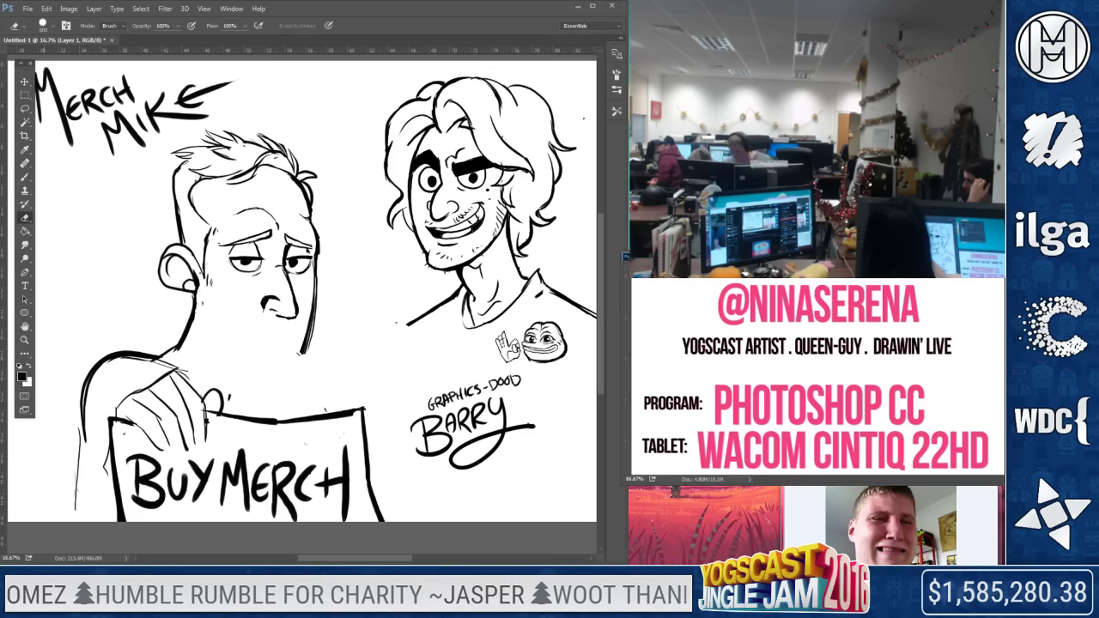
Draw a new jawline from below the ear to a rounded chin that joins the far cheek
key("b")
mouse_move(198, 304)
left_mouse_down()
mouse_move(229, 357)
mouse_move(297, 388)
left_mouse_up()
mouse_move(223, 338)
left_mouse_down()
mouse_move(280, 378)
mouse_move(305, 375)
left_mouse_up()
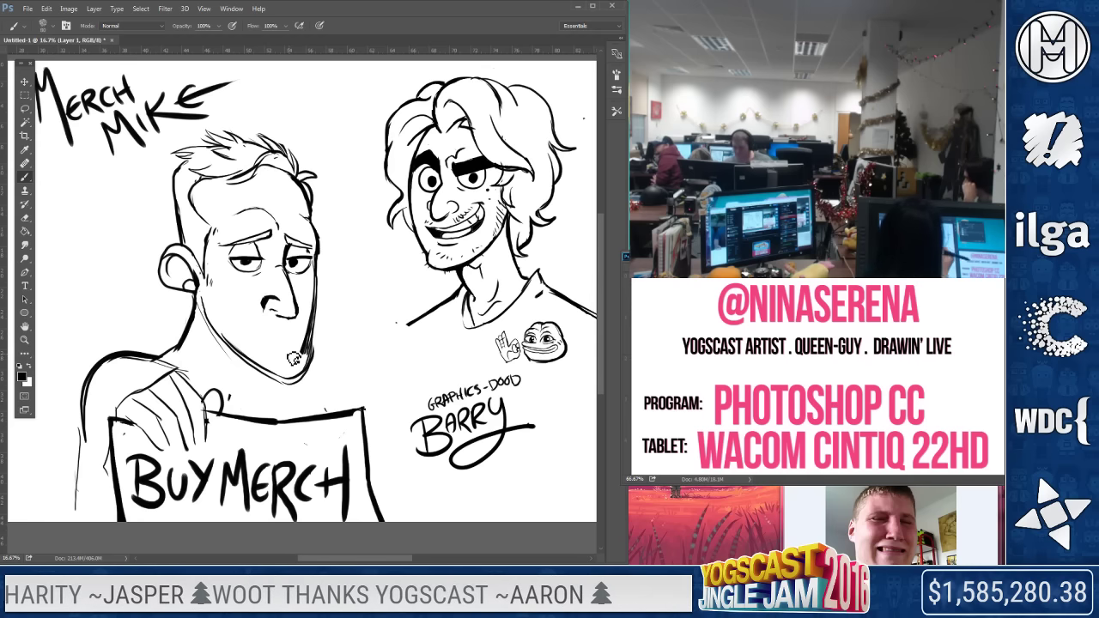
Erase the sign-holding man's long chin and redraw a shorter one with a small bump at its front
key("e")
left_click_drag(262, 378, 319, 333)
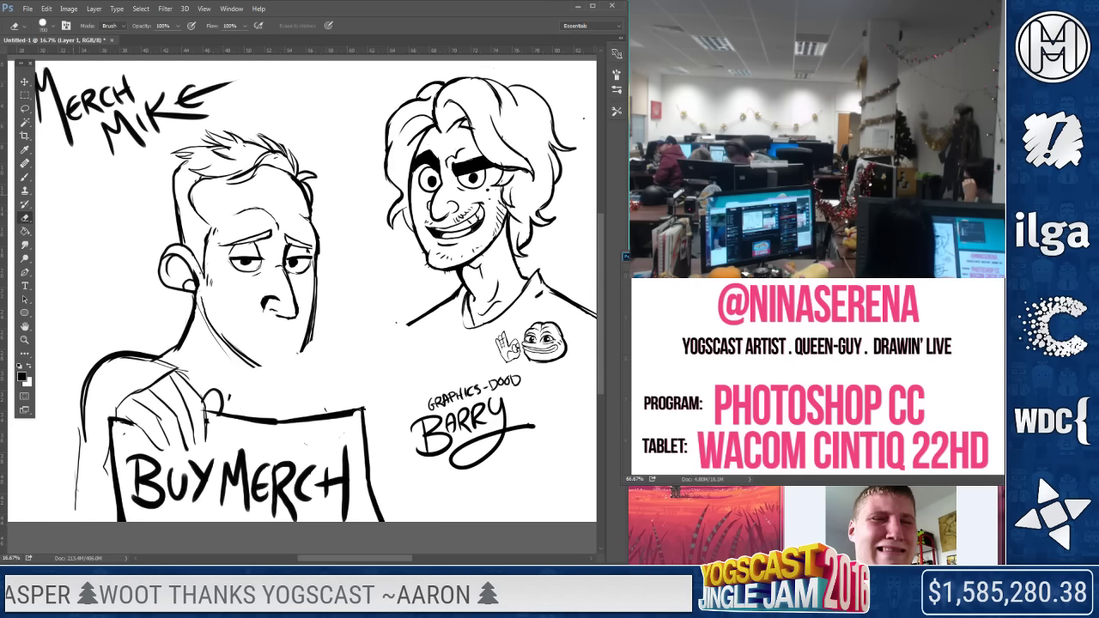
key("b")
left_click_drag(285, 379, 309, 351)
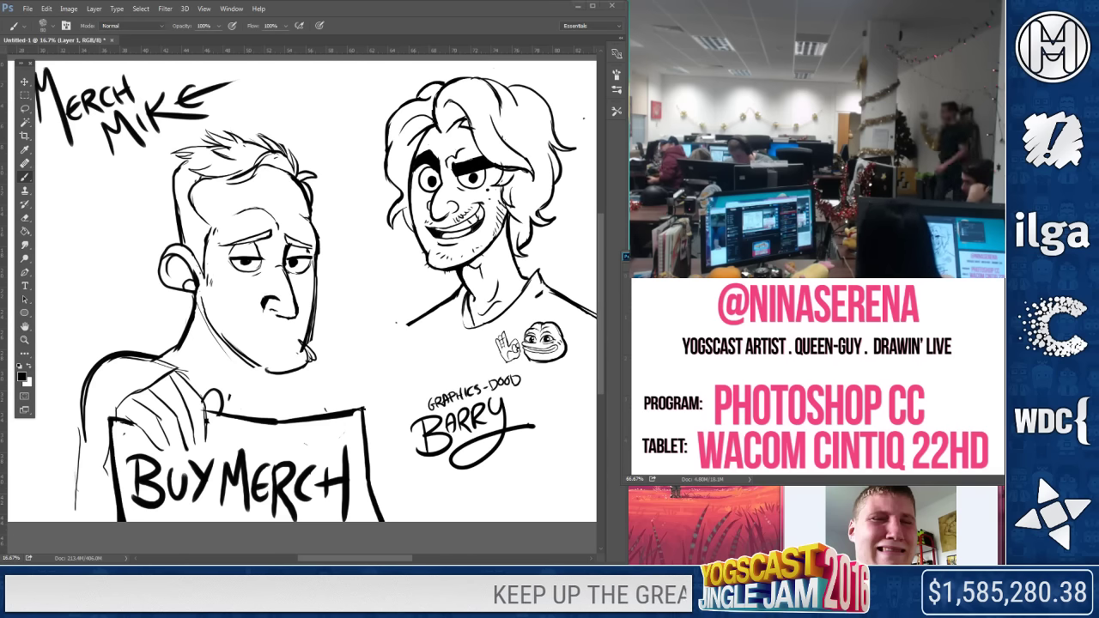
Erase the sign-holding man's chin and lower jaw, and sketch a diagonal jaw line and a new cheek stroke
key("e")
left_click_drag(309, 337, 247, 340)
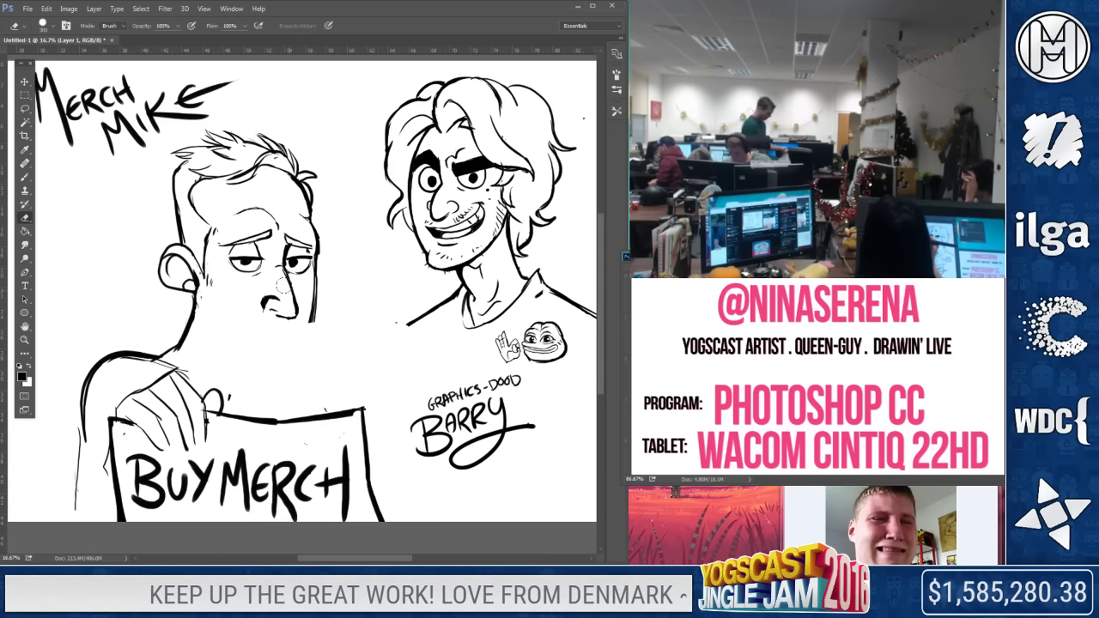
key("b")
left_click_drag(204, 309, 261, 385)
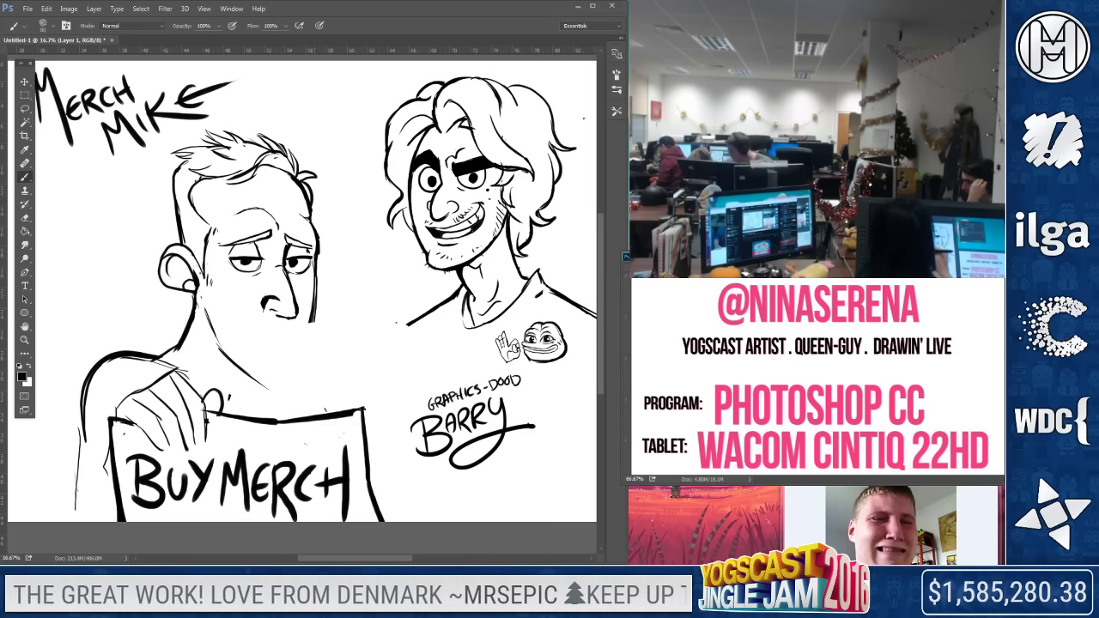
left_click_drag(315, 275, 318, 348)
Erase the far cheek line below the eye and redraw it as a fuller curve with a thin stroke toward the chin
left_click(26, 218)
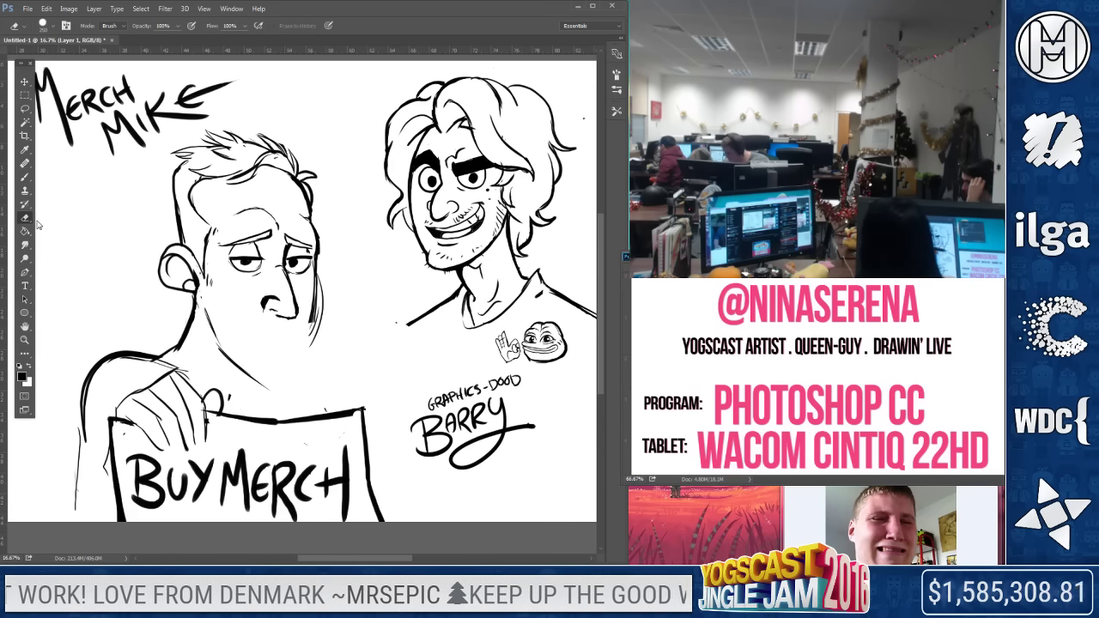
mouse_move(315, 276)
left_mouse_down()
mouse_move(313, 332)
mouse_move(319, 319)
left_mouse_up()
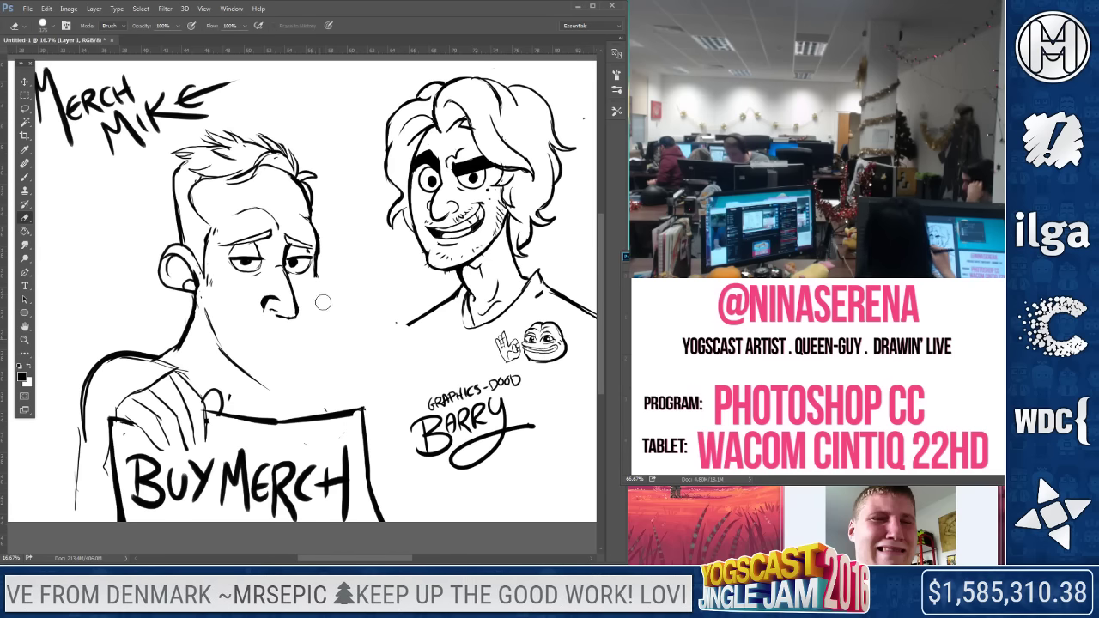
left_click(25, 176)
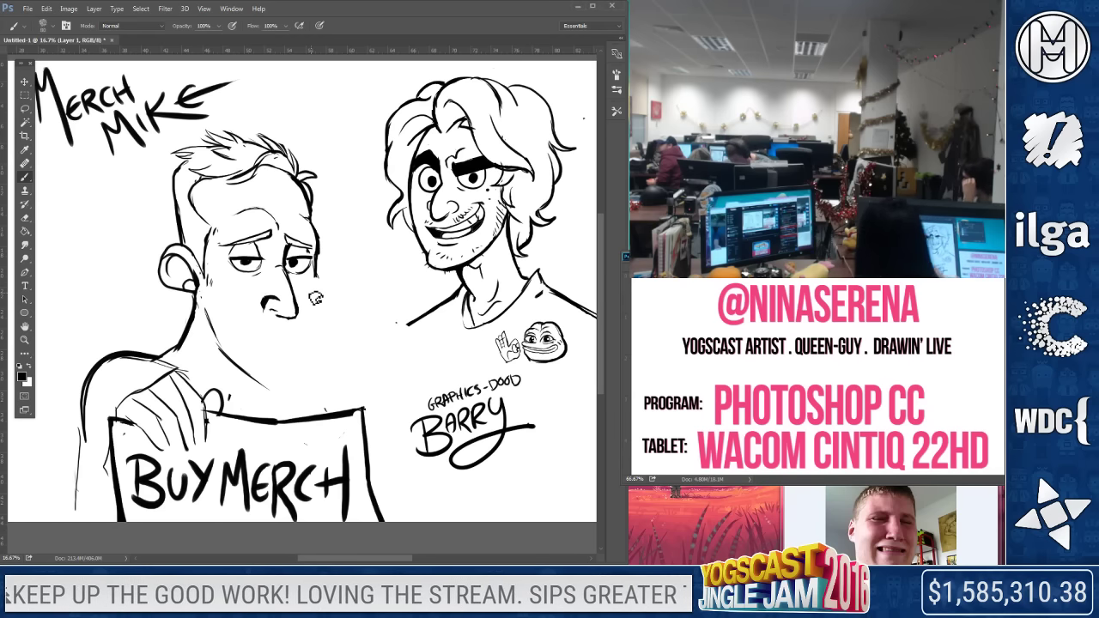
left_click_drag(321, 290, 319, 325)
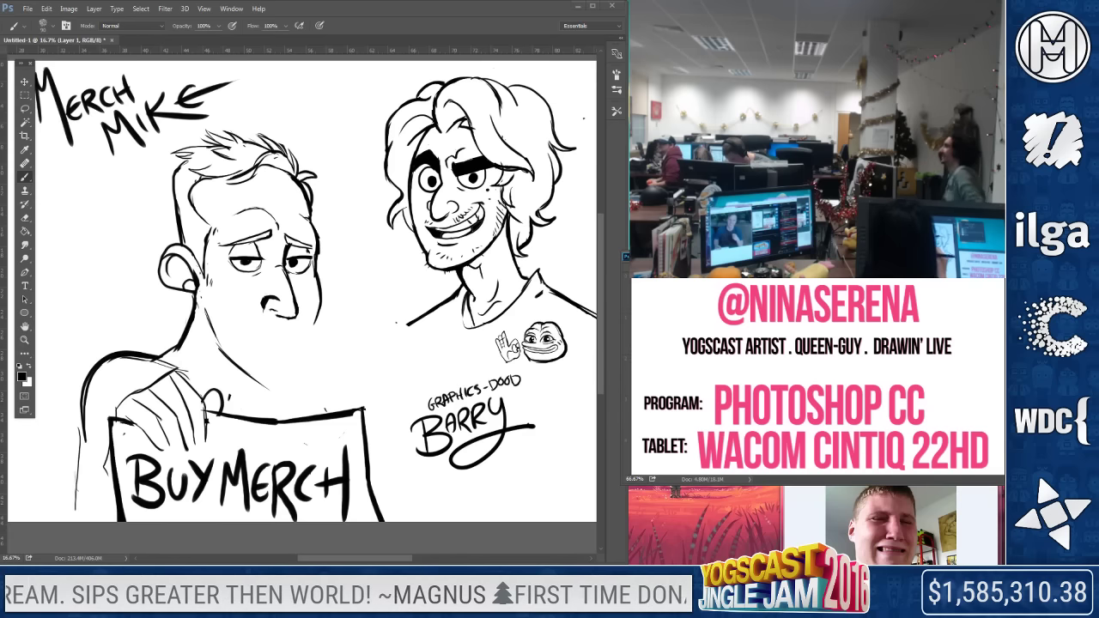
left_click_drag(310, 325, 308, 362)
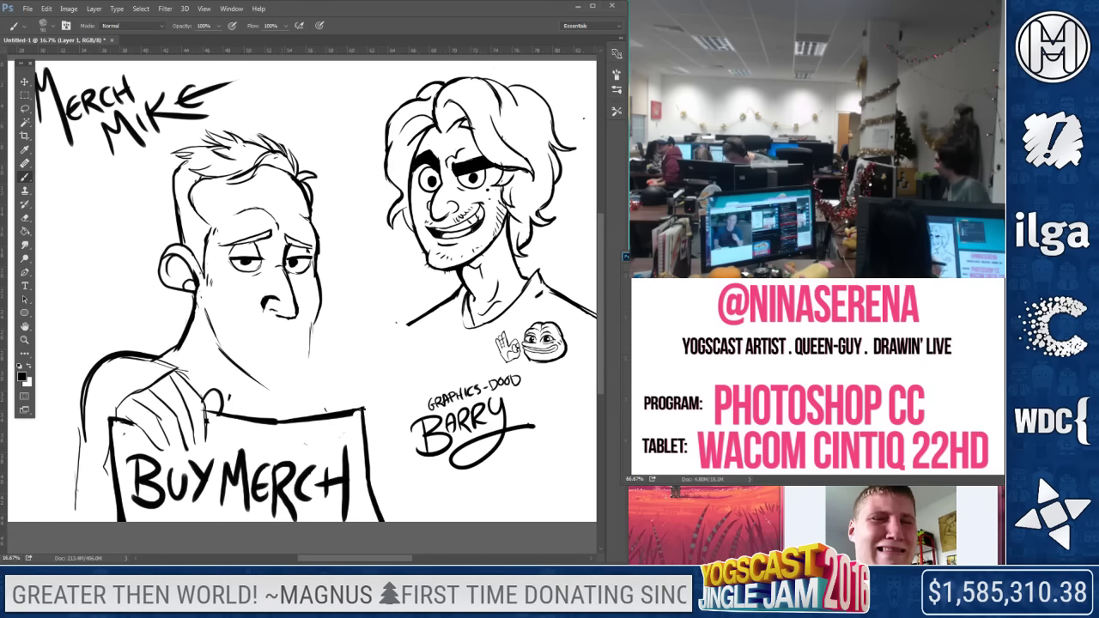
left_click_drag(229, 316, 291, 318)
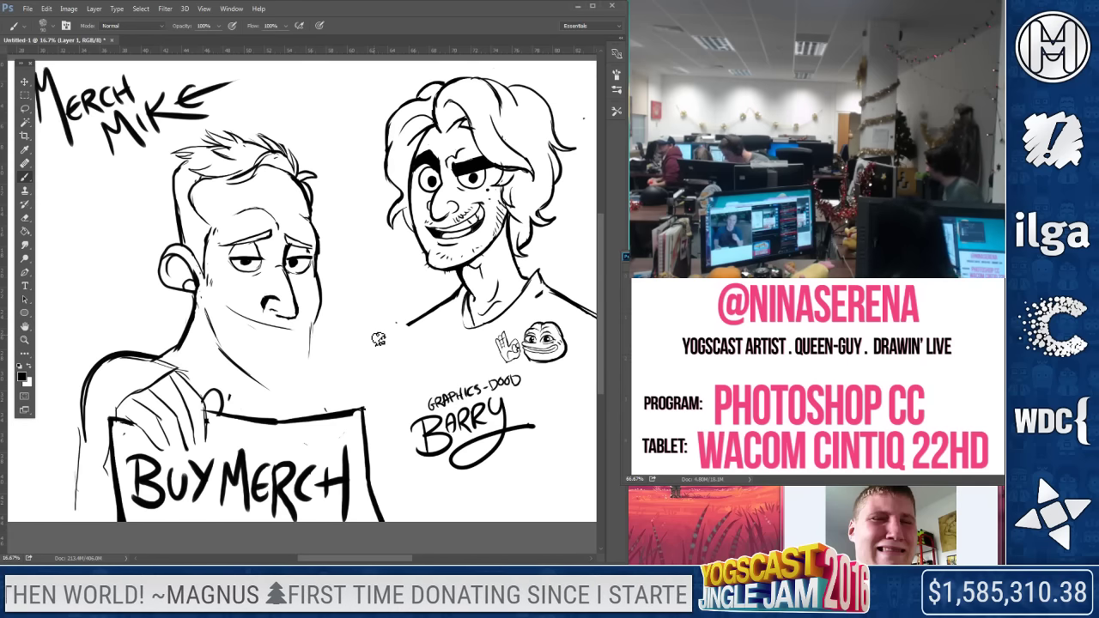
key("ctrl+z")
mouse_move(233, 306)
left_mouse_down()
mouse_move(254, 328)
mouse_move(286, 328)
left_mouse_up()
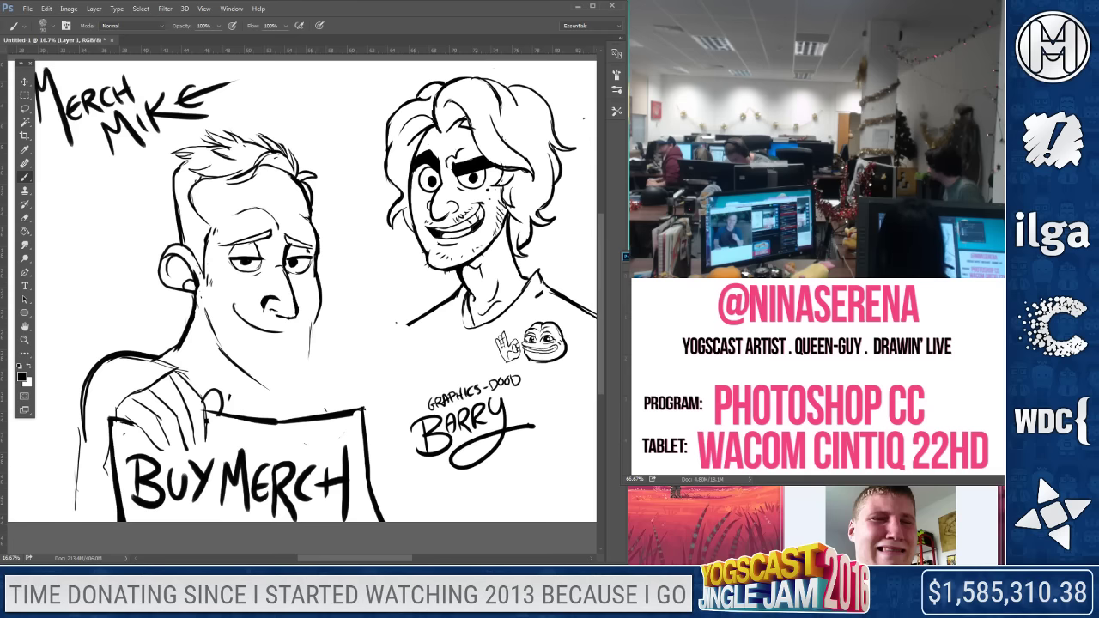
left_click(26, 217)
left_click_drag(237, 313, 287, 333)
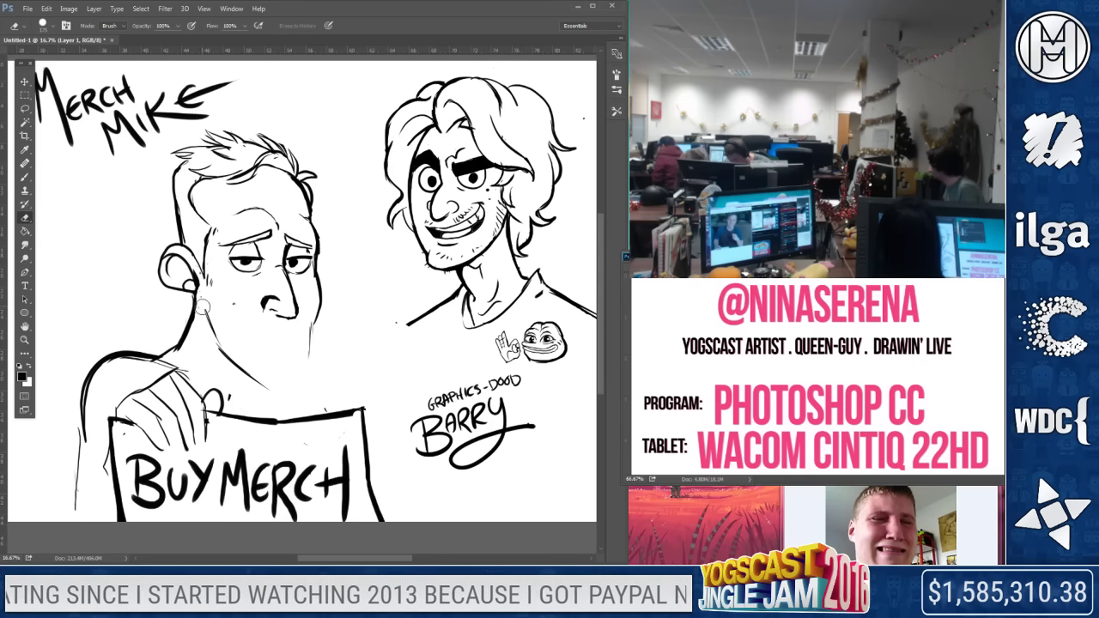
Replace the jaw line below the ear with a fuller curve and close it with an angular, flat-bottomed chin
left_click_drag(204, 307, 268, 386)
key("b")
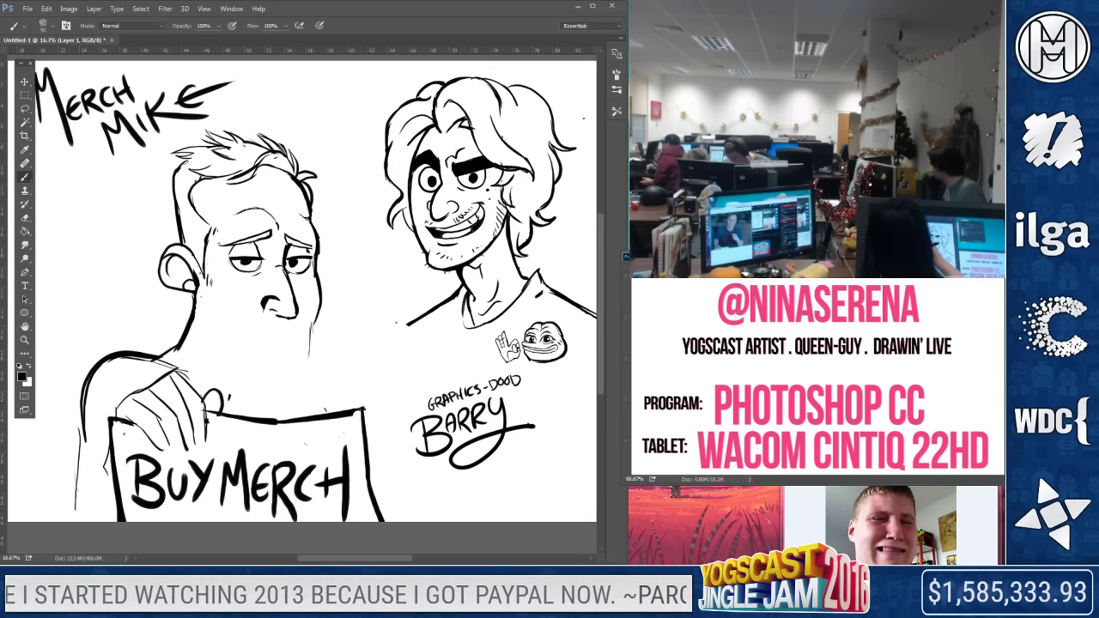
mouse_move(204, 301)
left_mouse_down()
mouse_move(228, 348)
mouse_move(273, 380)
left_mouse_up()
left_click_drag(218, 334, 285, 384)
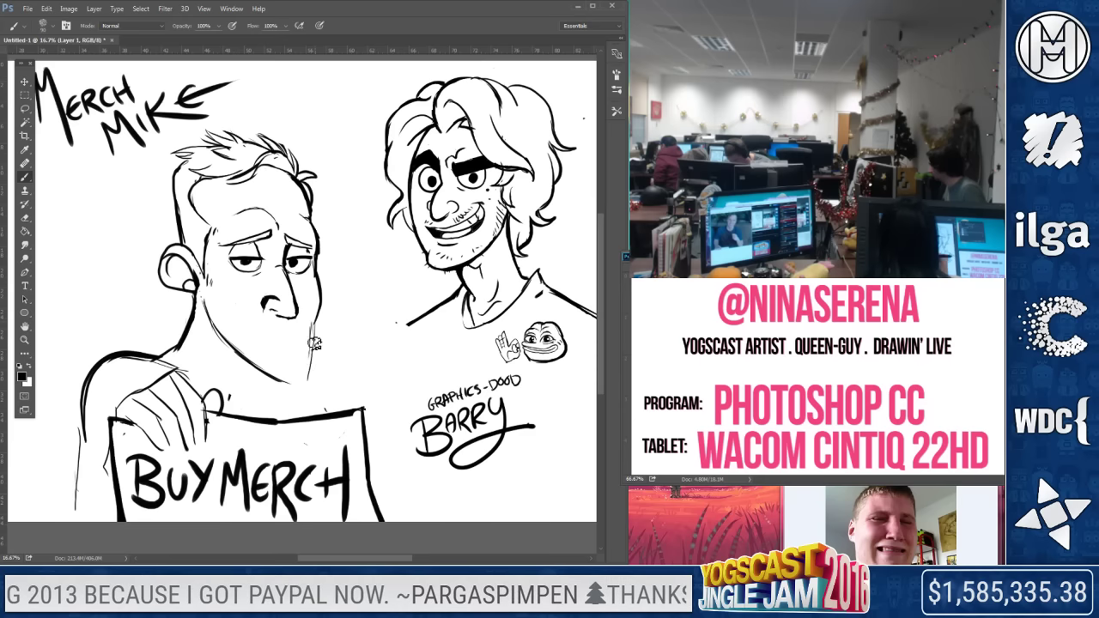
key("e")
mouse_move(290, 382)
left_mouse_down()
mouse_move(228, 341)
mouse_move(259, 375)
left_mouse_up()
left_click(25, 177)
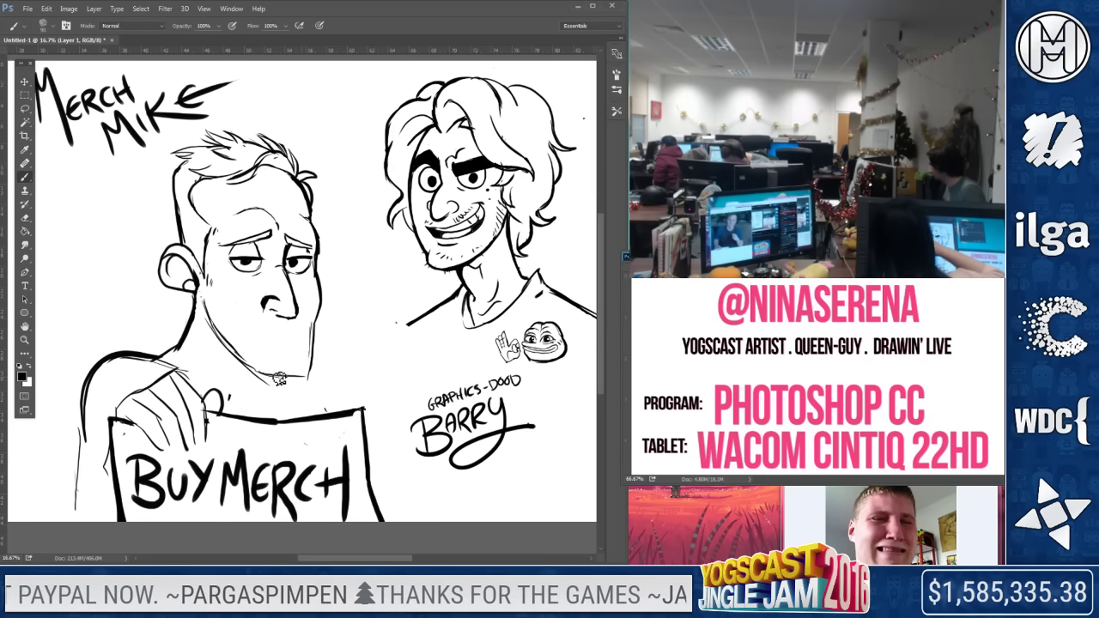
left_click_drag(321, 352, 300, 376)
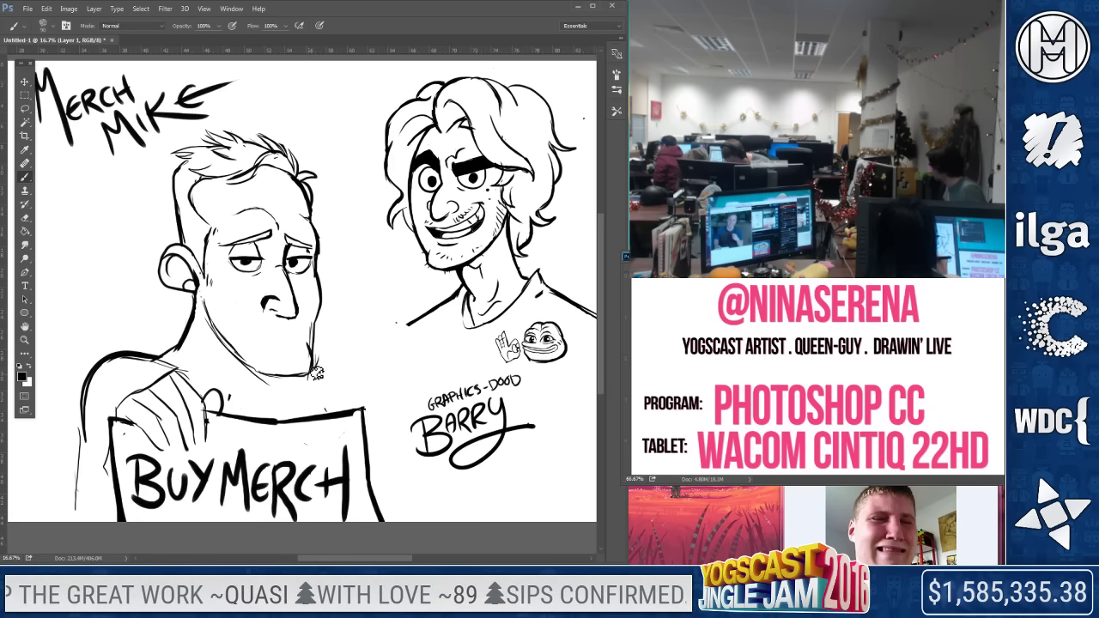
Remove the nostril curve, reshape the nose, and draw a wide toothy grin beneath it
key("e")
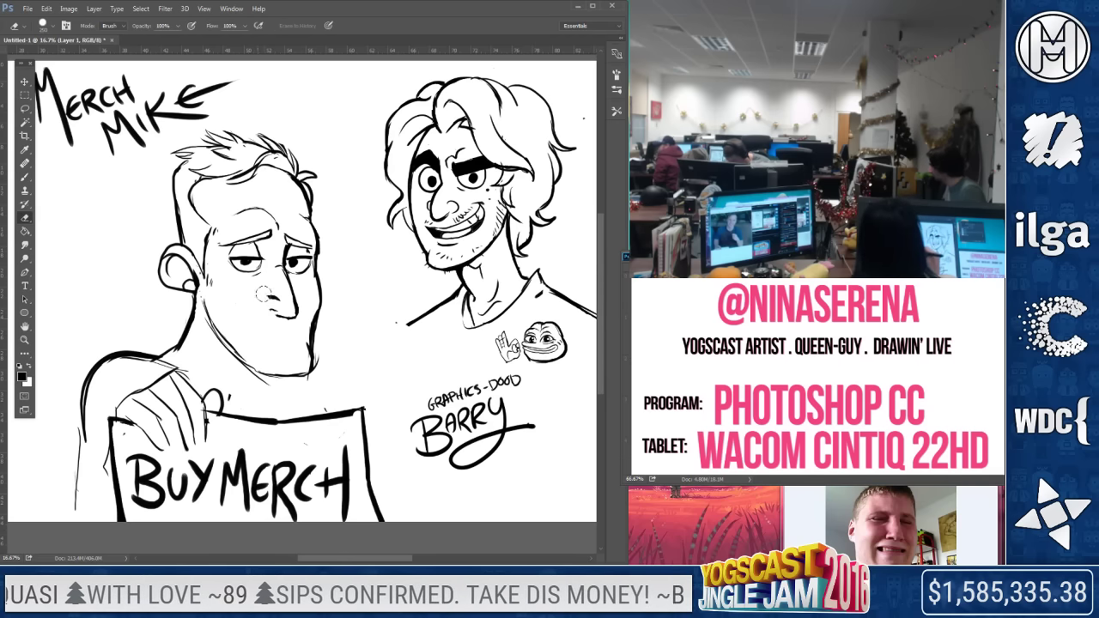
key("b")
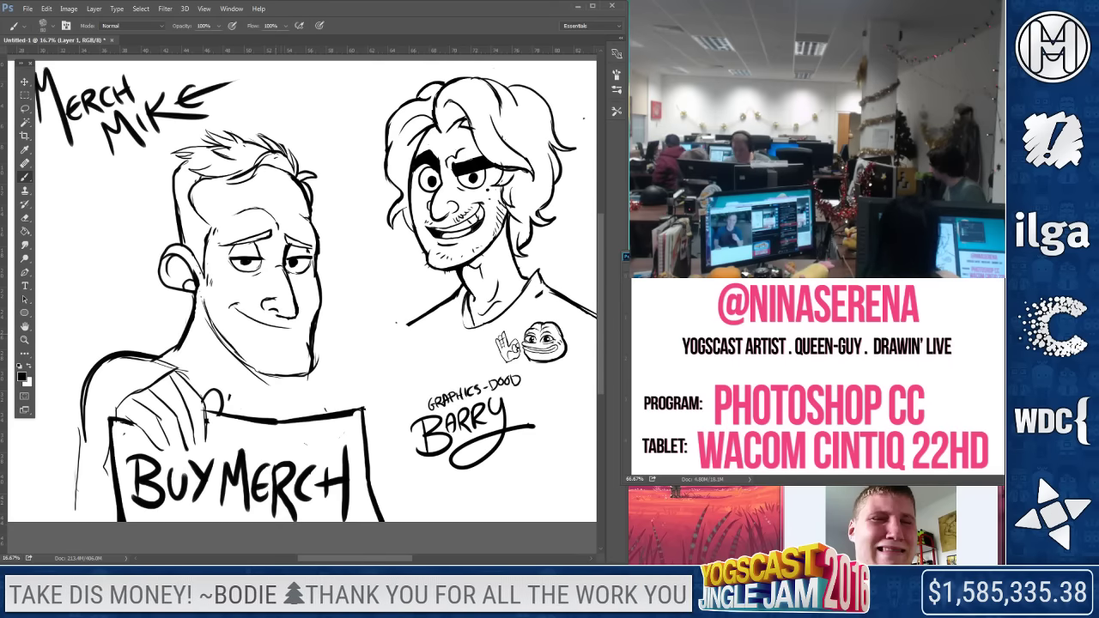
left_click_drag(244, 325, 304, 347)
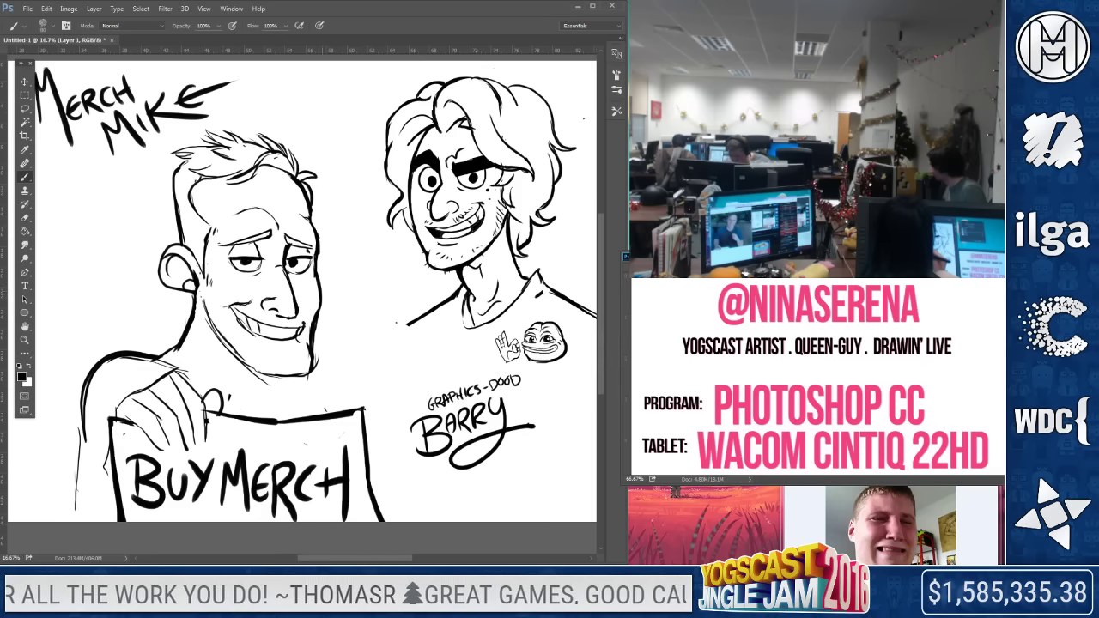
Erase the chin around the grin and redraw the lower jaw with an indented front below the lips
key("e")
mouse_move(314, 325)
left_mouse_down()
mouse_move(304, 362)
mouse_move(225, 351)
left_mouse_up()
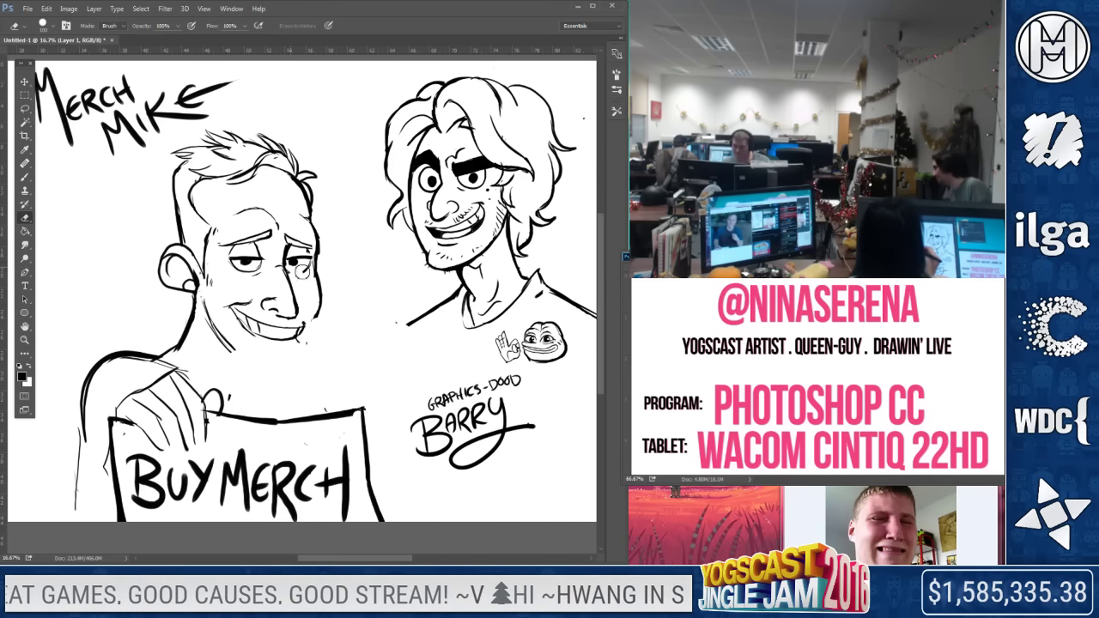
key("b")
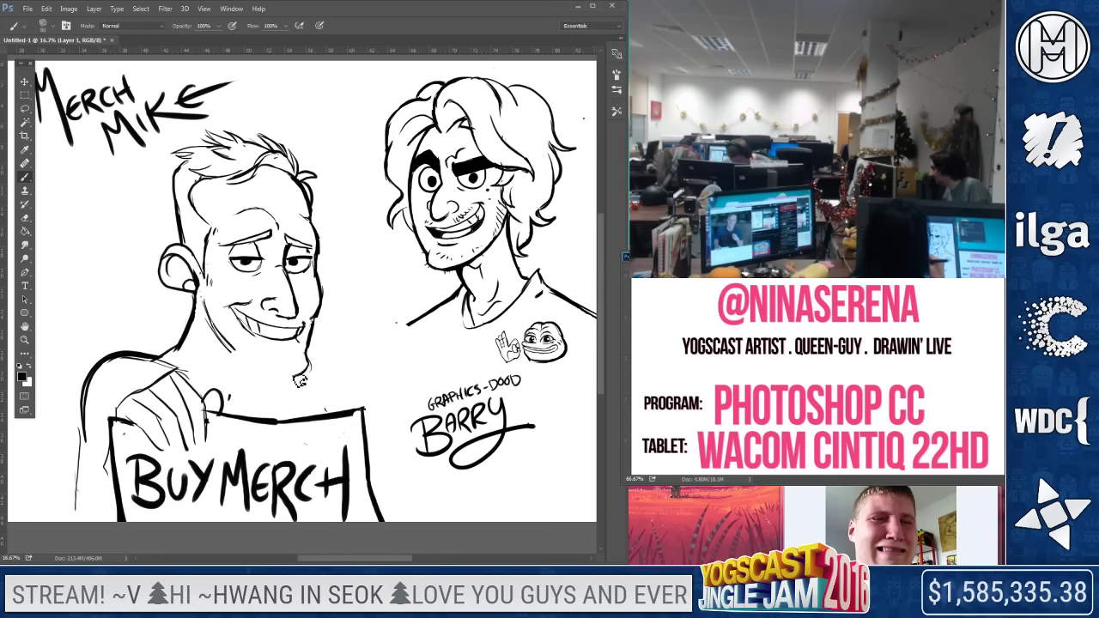
mouse_move(217, 335)
left_mouse_down()
mouse_move(290, 373)
mouse_move(246, 321)
mouse_move(242, 298)
left_mouse_up()
Erase the toothy part of the grin and try a wide, thick-lined smile from the cheek to the nose
key("e")
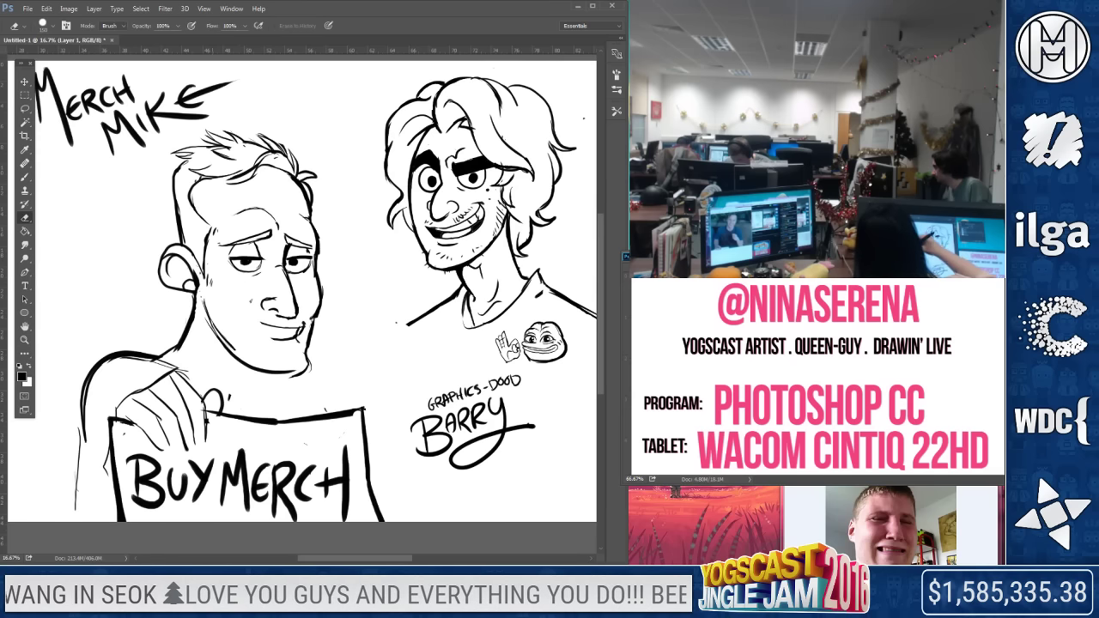
key("b")
left_click_drag(234, 299, 279, 335)
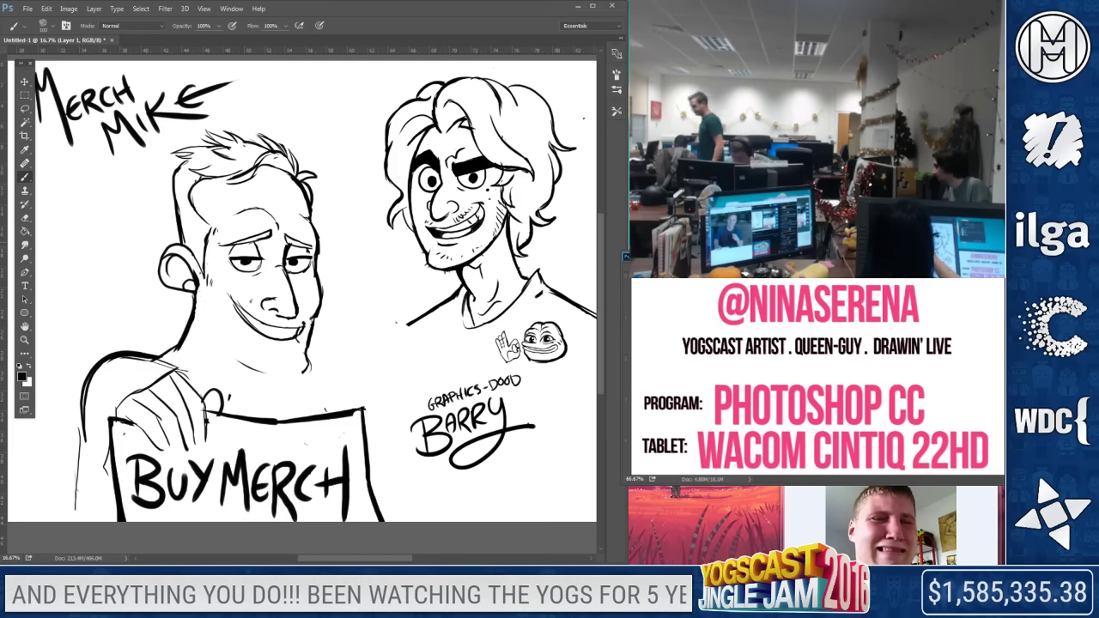
Undo the last smile stroke and erase the mouth, chin and lower jaw with the Eraser
key("ctrl+z")
key("e")
key("[")
mouse_move(300, 335)
left_mouse_down()
mouse_move(252, 357)
mouse_move(301, 365)
left_mouse_up()
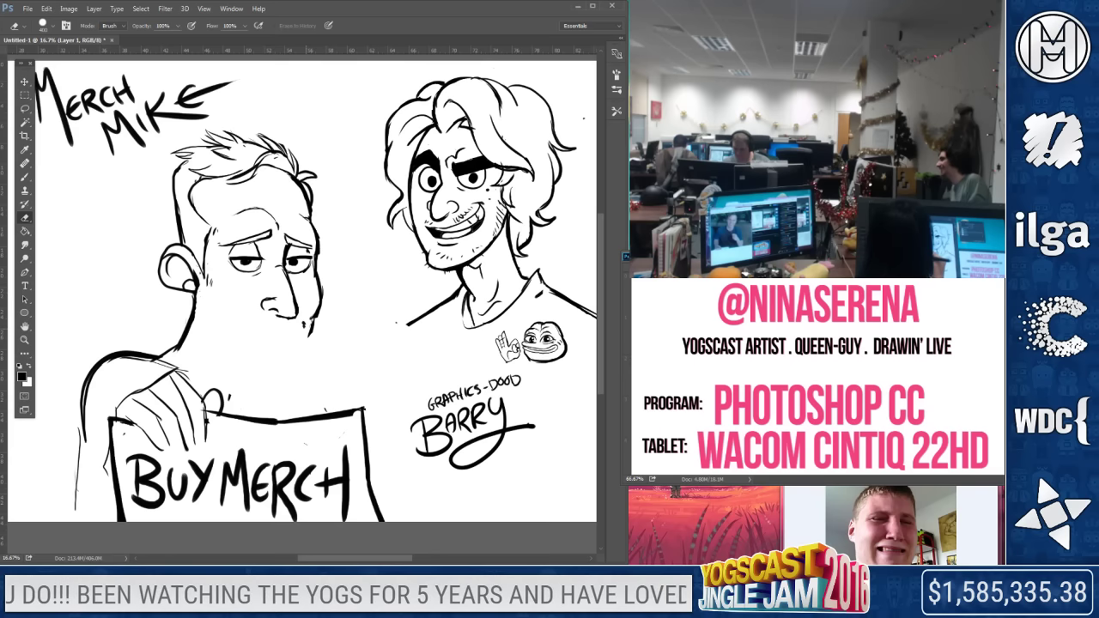
Redraw the jaw as one bold curve with a rounded chin, and add a closed smile under the nose
key("b")
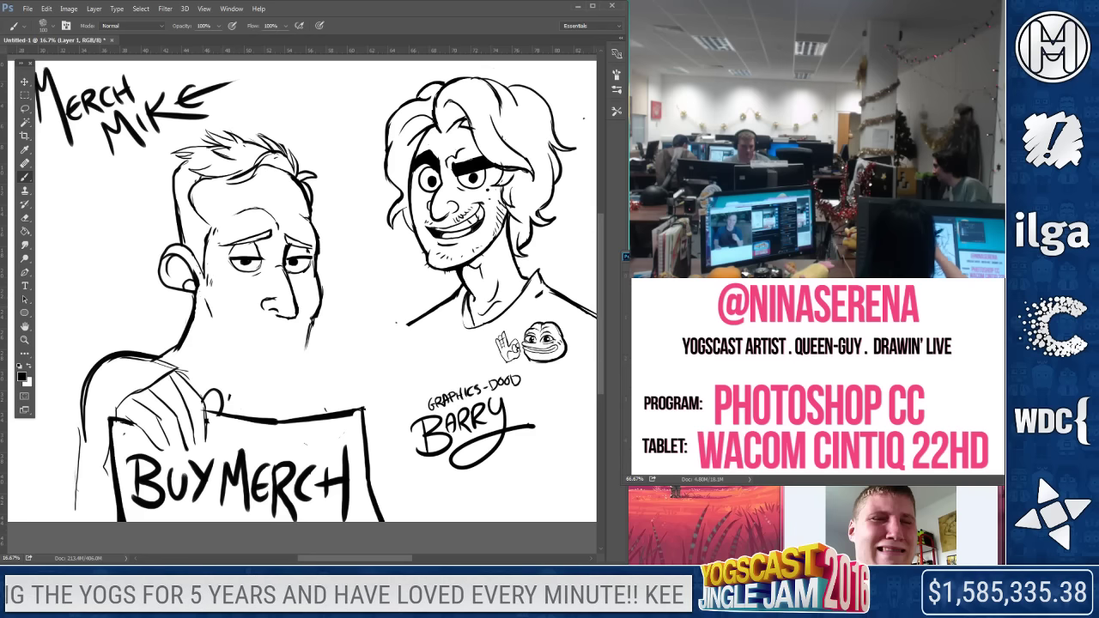
left_click_drag(209, 316, 284, 369)
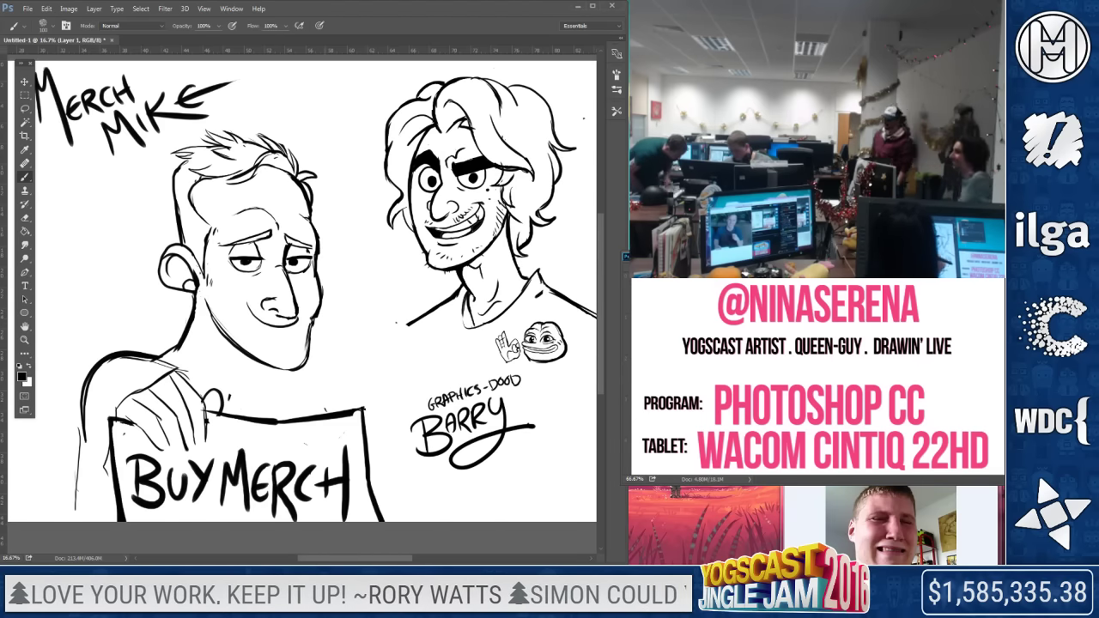
left_click_drag(259, 307, 301, 318)
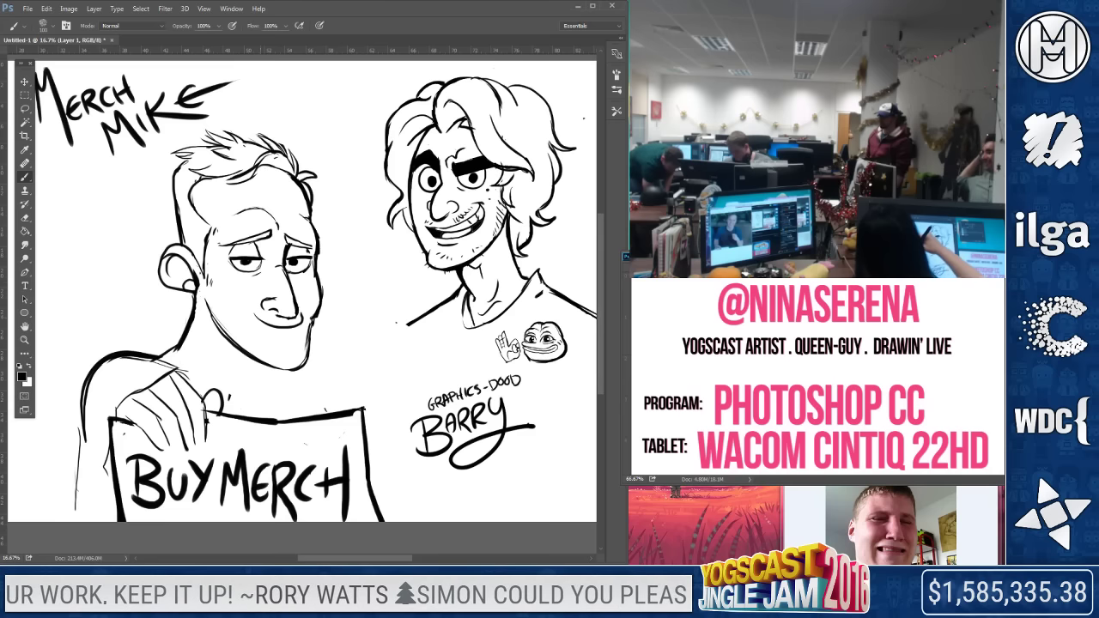
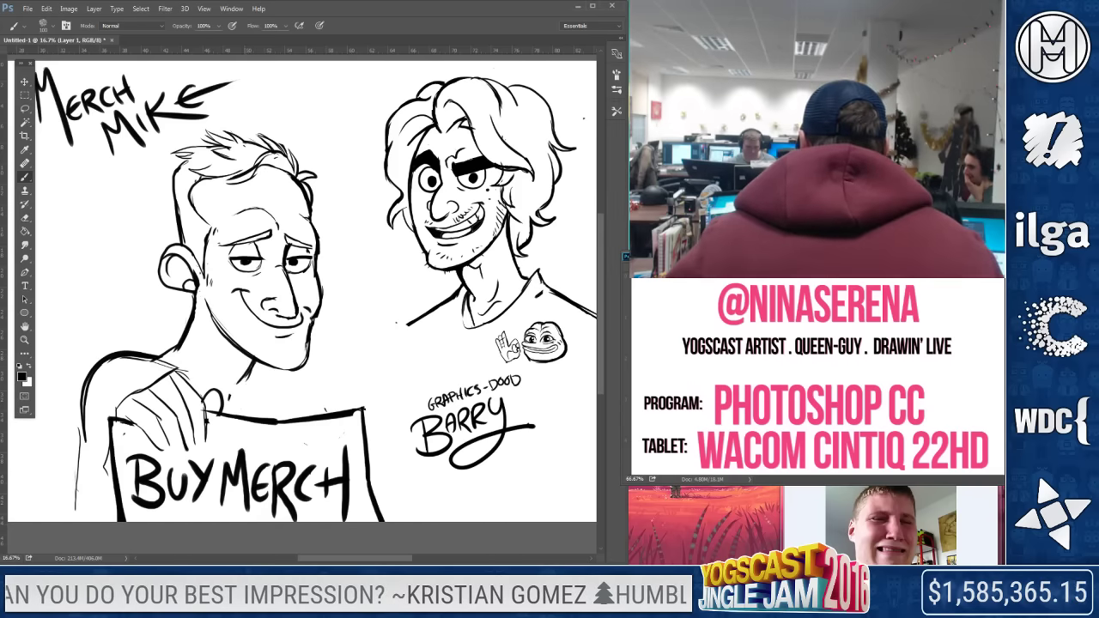
Draw the front neck line down to the sign and erase the jaw line where it meets the neck
left_click_drag(253, 362, 240, 406)
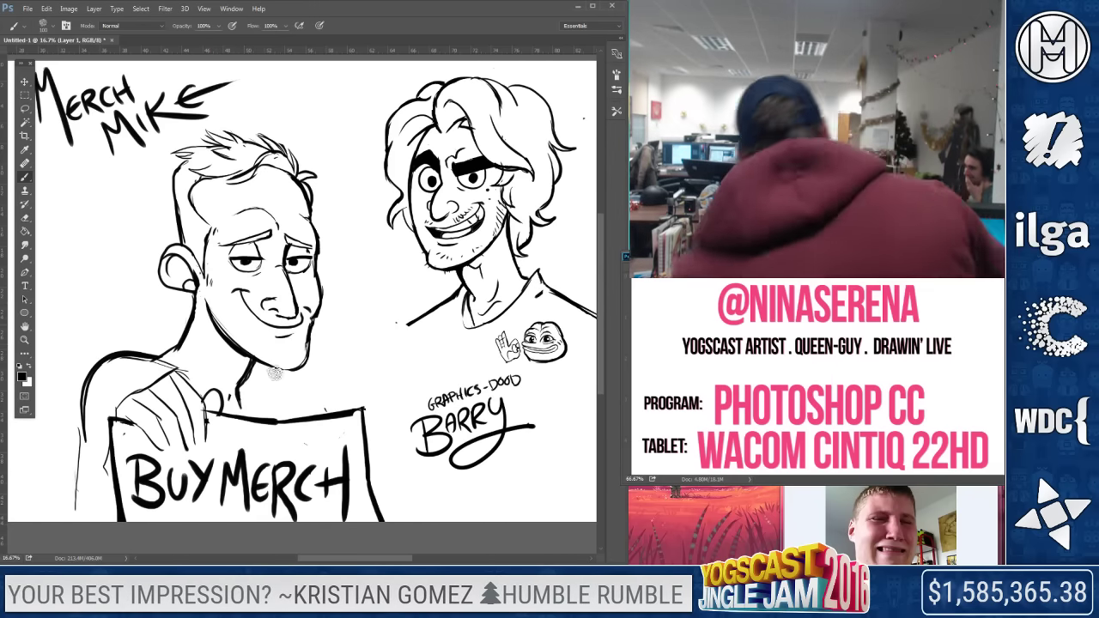
key("e")
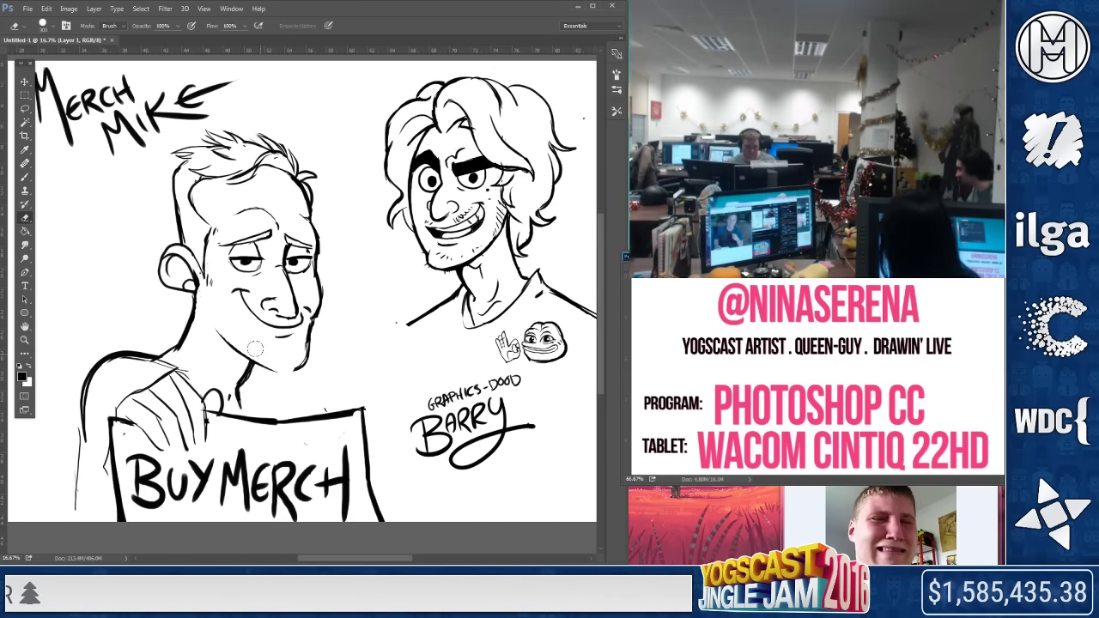
left_click(25, 177)
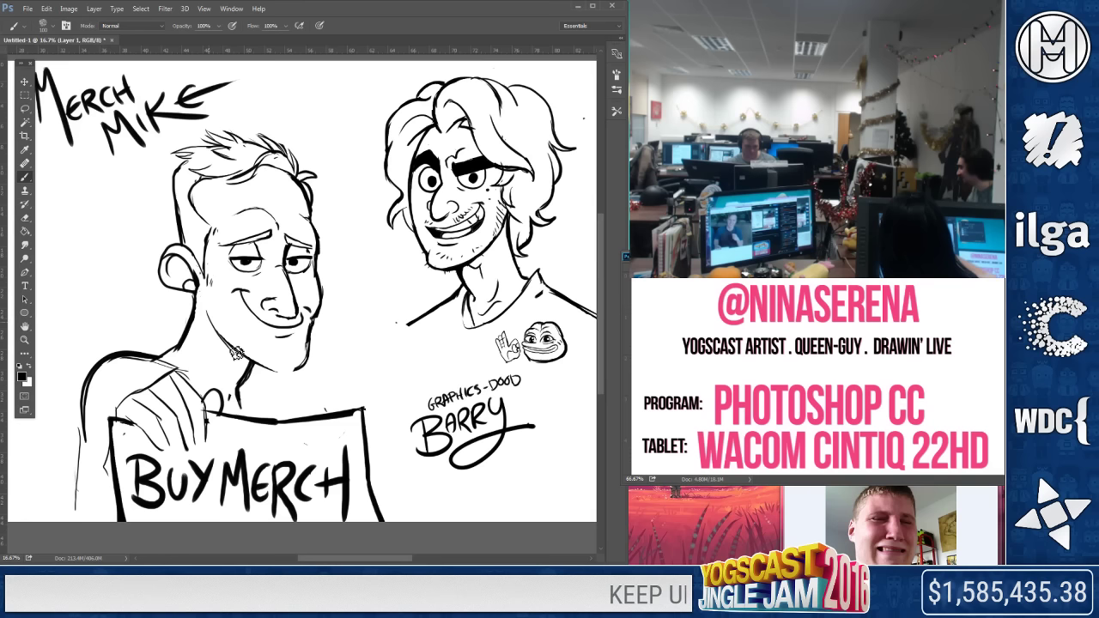
left_click(25, 217)
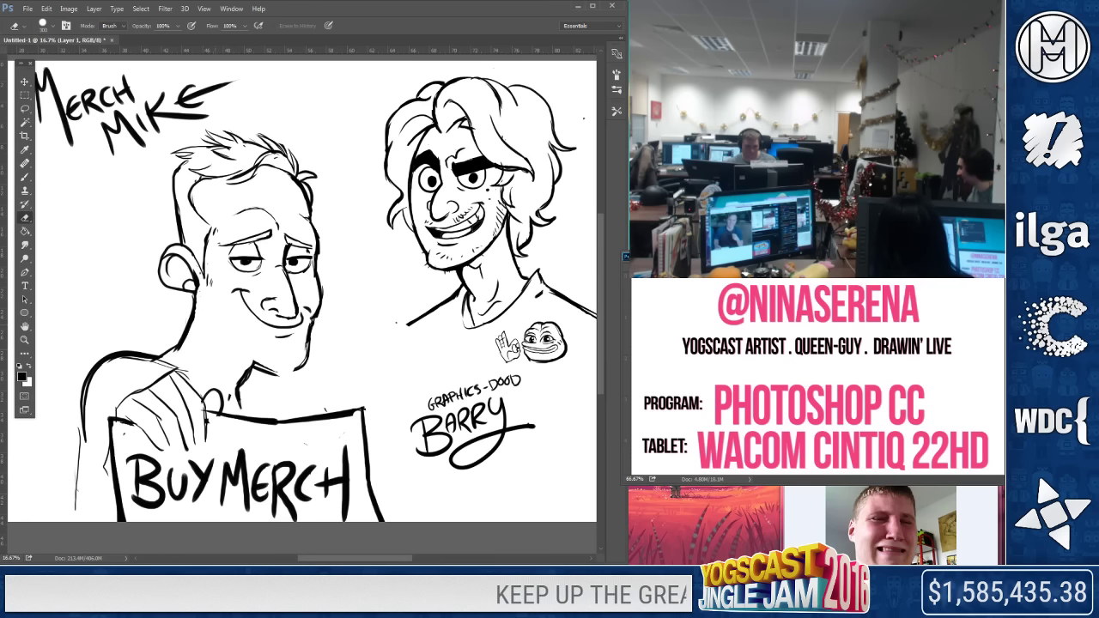
Thicken the underside of the chin where it joins the neck and add a small crease below the mouth
left_click(25, 177)
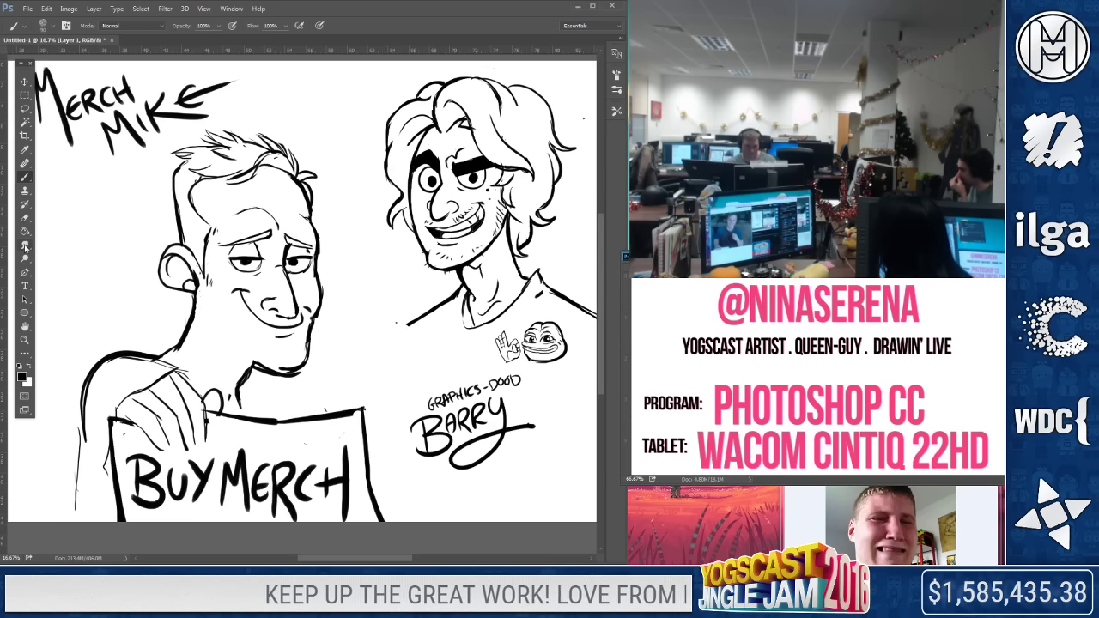
left_click(25, 218)
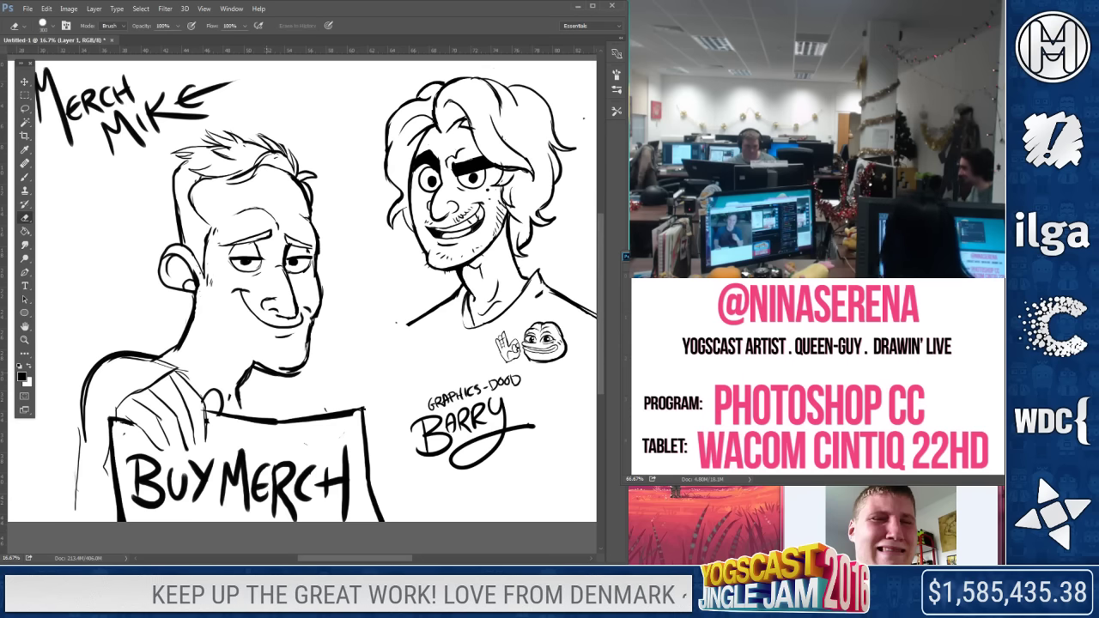
left_click(25, 177)
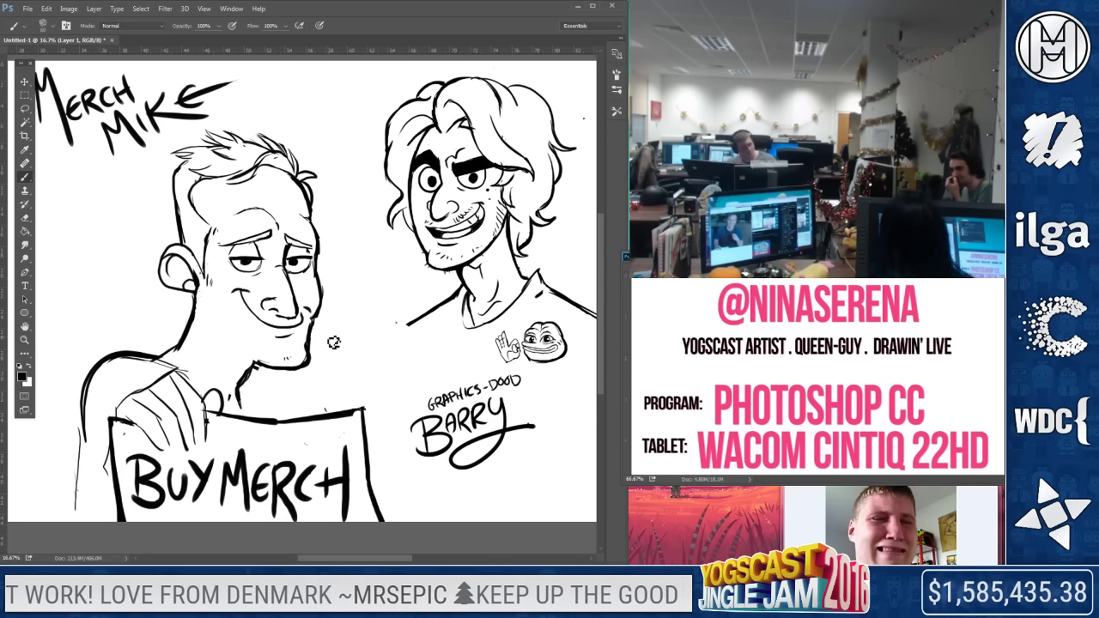
Erase the stray marks along the chin's edge and add a short jaw line below the ear
key("e")
left_click_drag(302, 353, 285, 359)
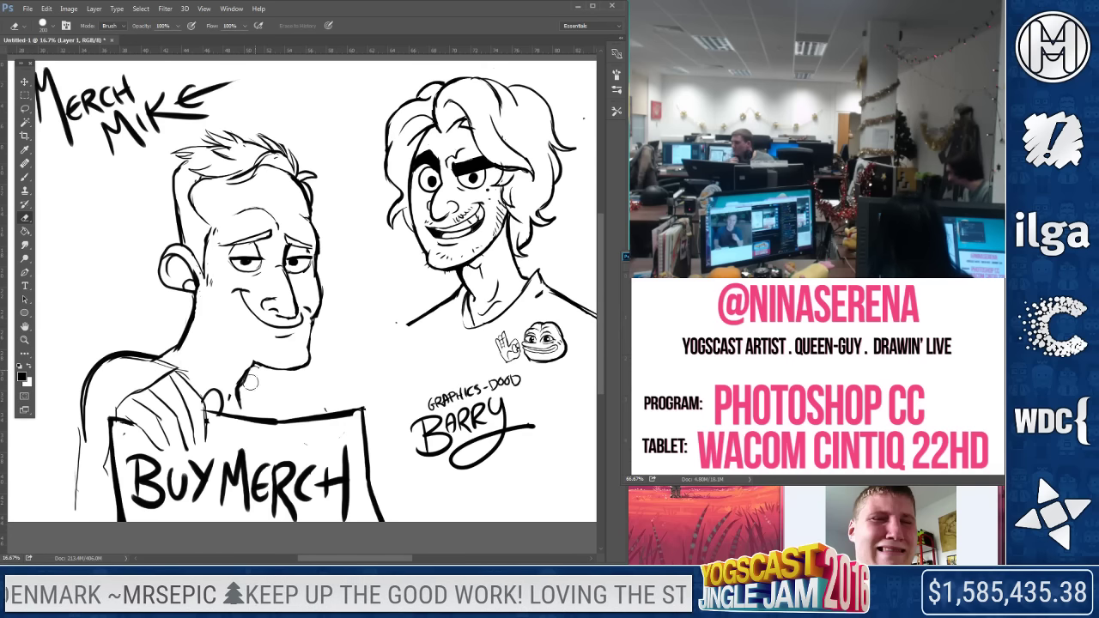
key("b")
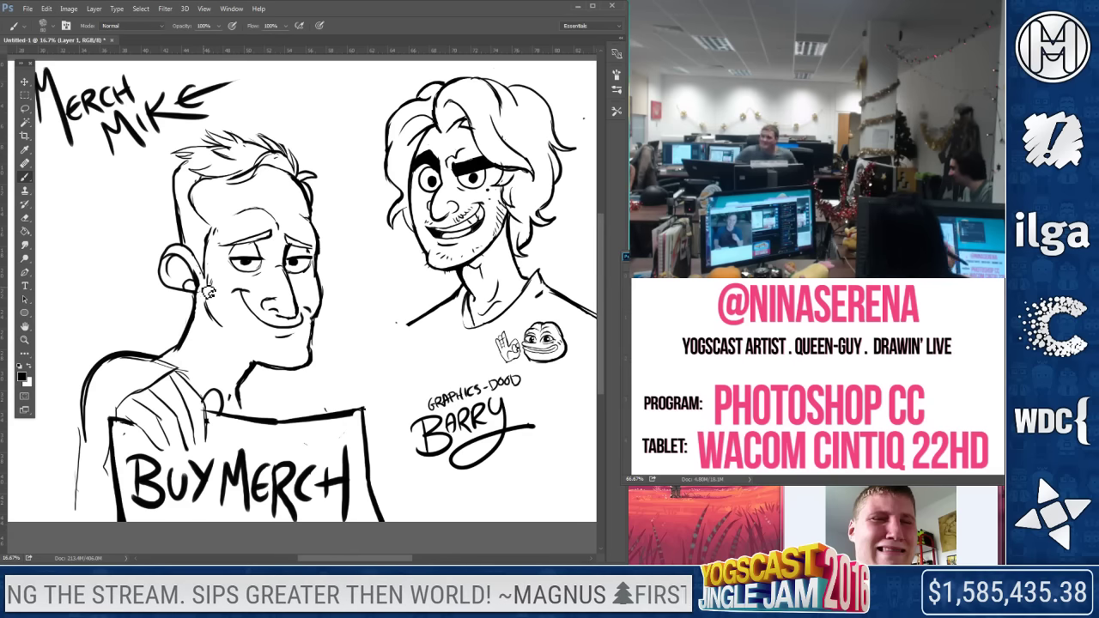
Erase the man's ear with the Eraser and try new rounded outlines for it with the Brush
key("e")
mouse_move(168, 256)
left_mouse_down()
mouse_move(180, 279)
mouse_move(202, 290)
mouse_move(159, 271)
mouse_move(196, 290)
left_mouse_up()
left_click(25, 176)
key("ctrl+z")
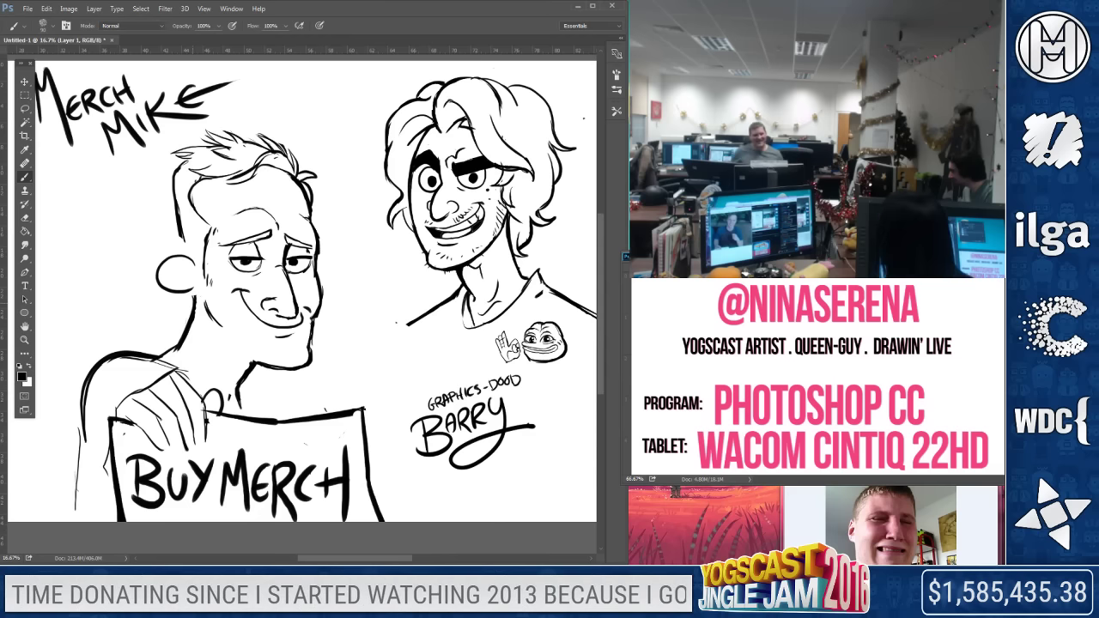
left_click_drag(170, 258, 190, 292)
key("ctrl+z")
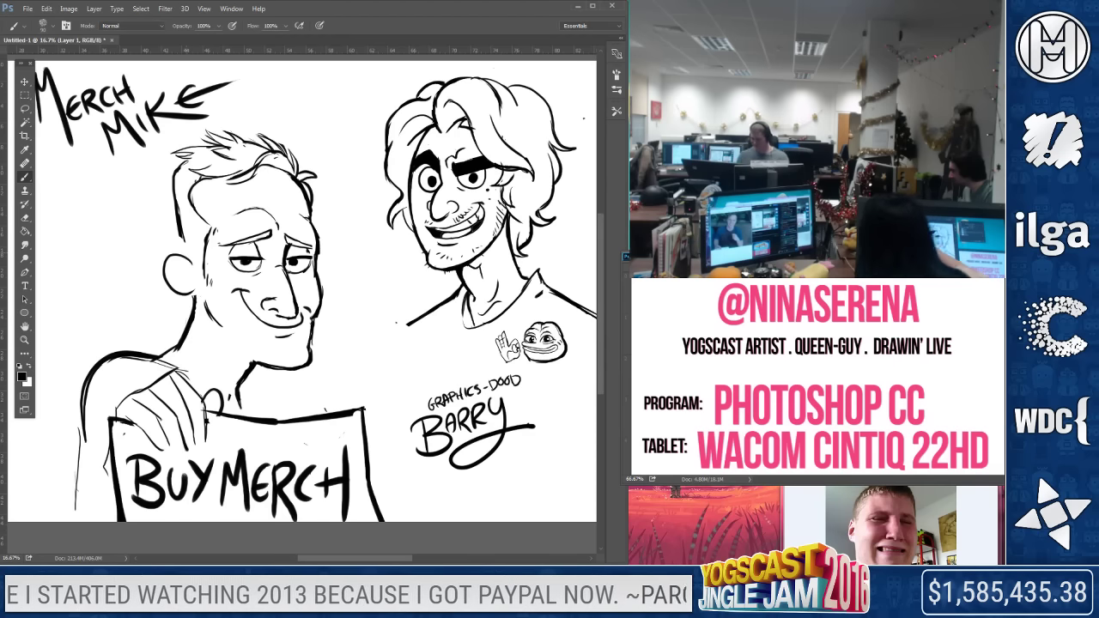
Redraw the ear larger, with a small rounded lobe meeting the jaw, undoing the strokes that do not fit
key("ctrl+z")
left_click_drag(199, 242, 197, 292)
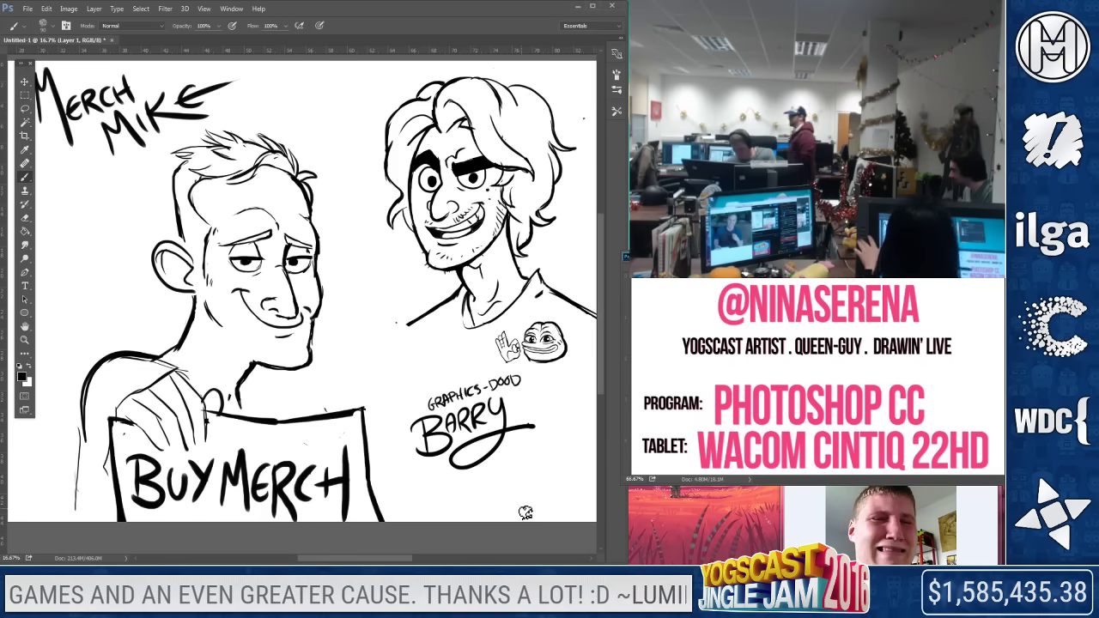
mouse_move(203, 249)
left_mouse_down()
mouse_move(200, 295)
mouse_move(175, 283)
left_mouse_up()
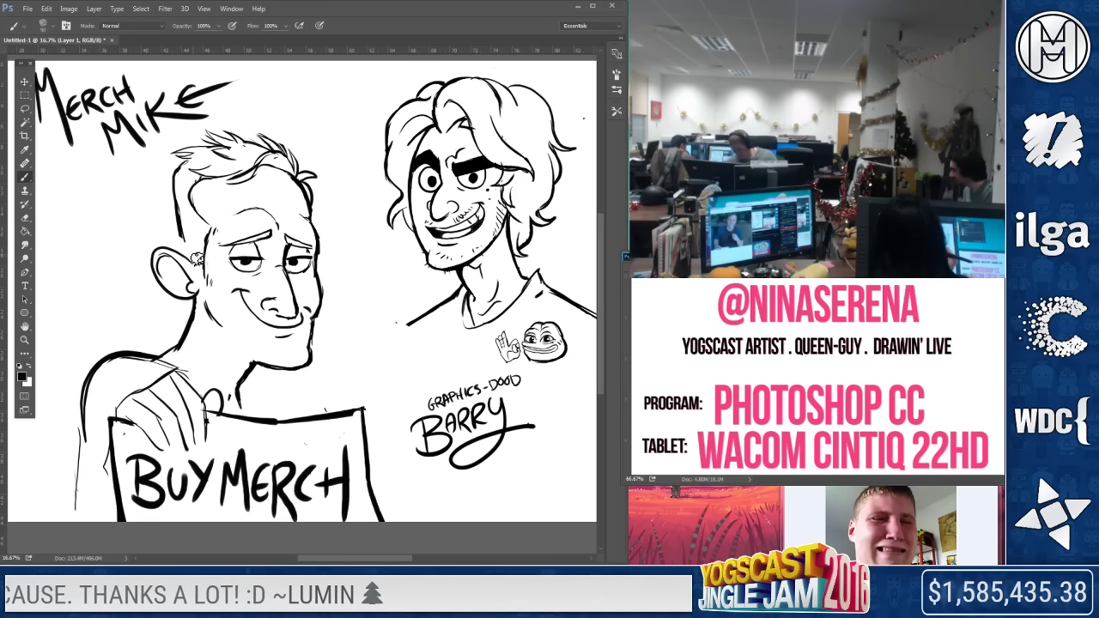
key("ctrl+z")
key("ctrl+z")
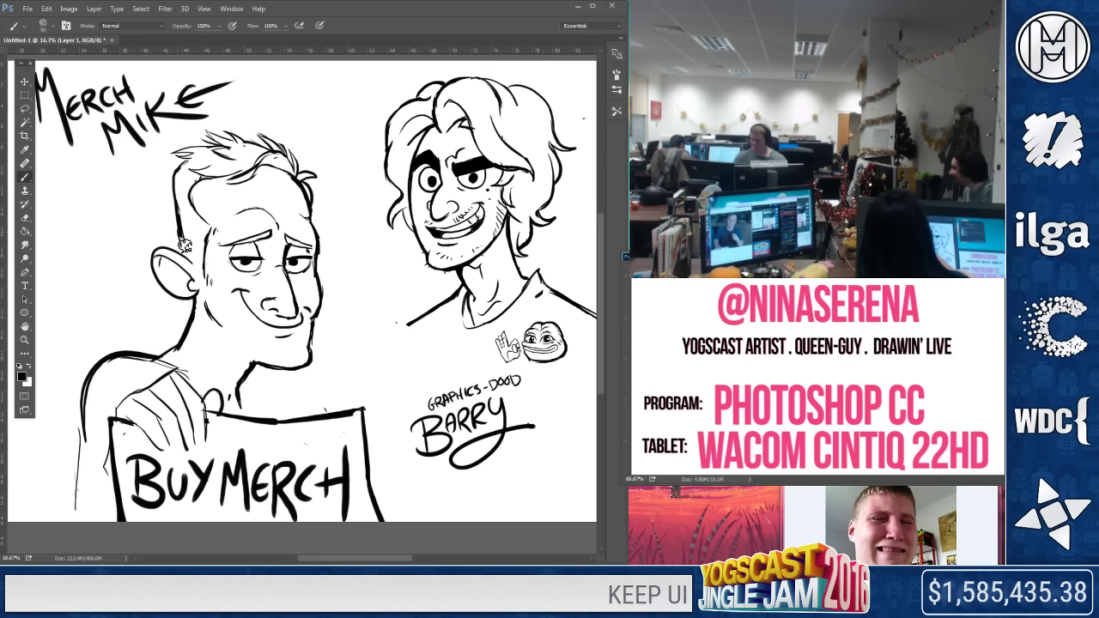
Clean up the ear's join with the head and add short tendon lines on the neck above the sign
key("e")
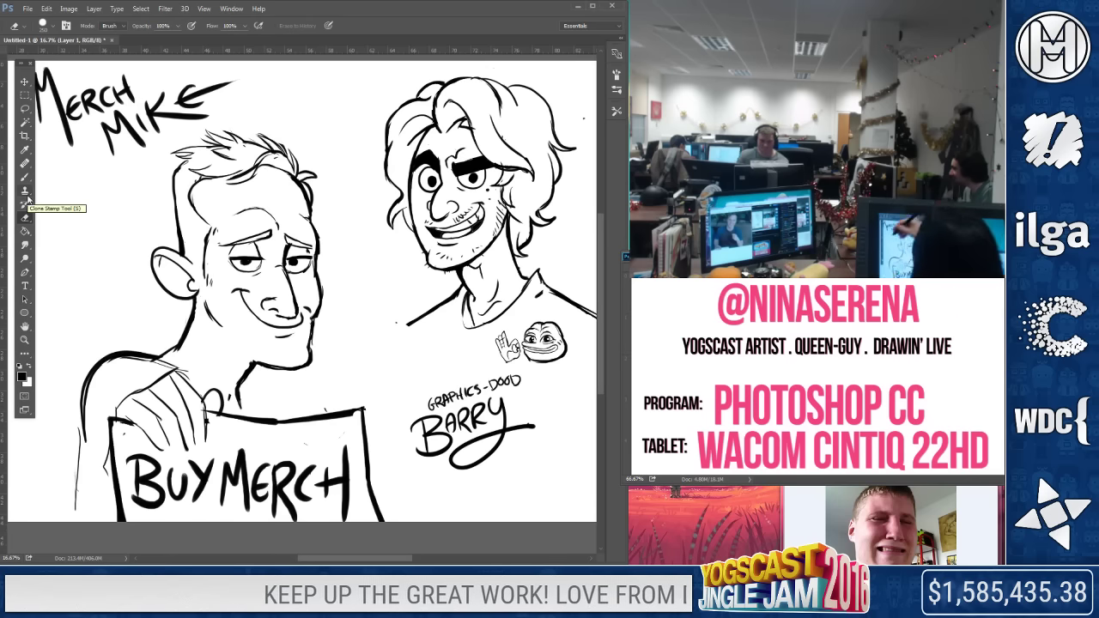
left_click(25, 177)
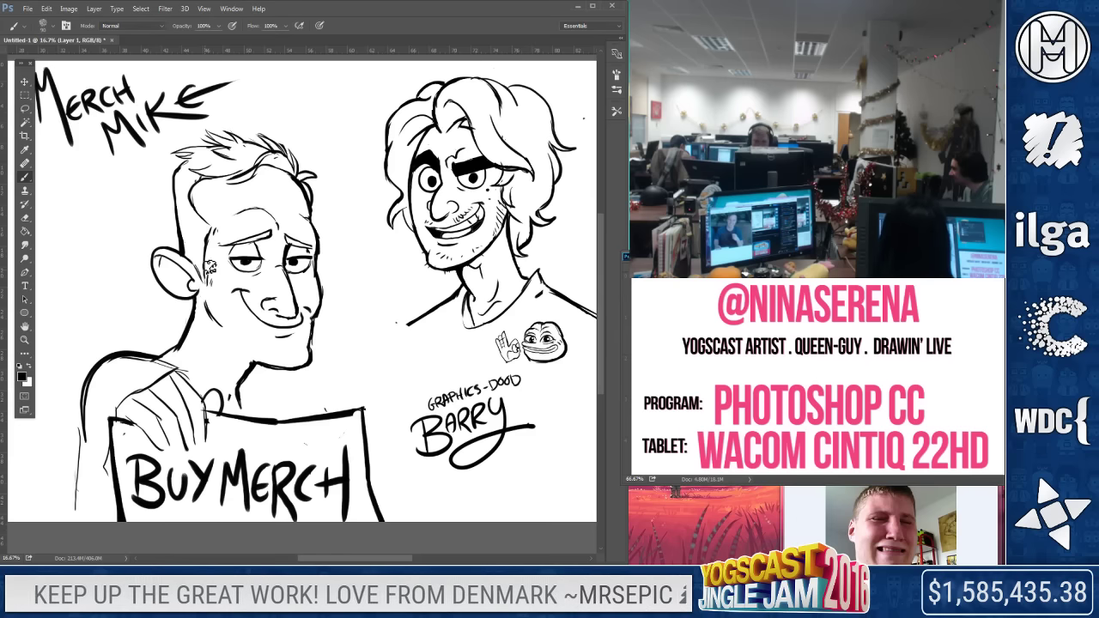
key("e")
key("b")
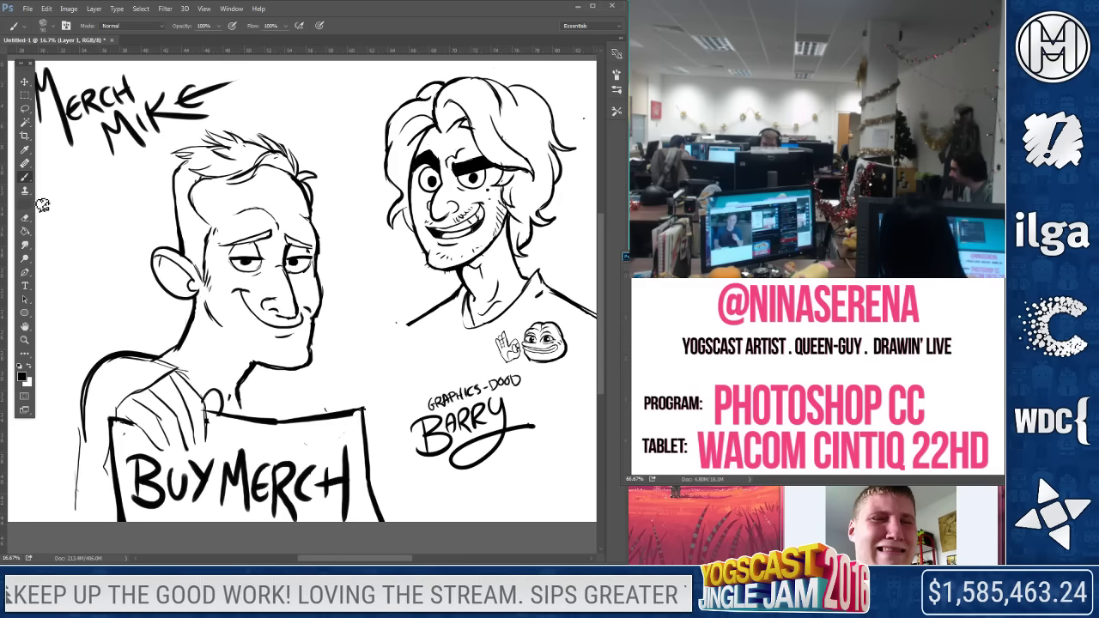
key("e")
left_click(25, 178)
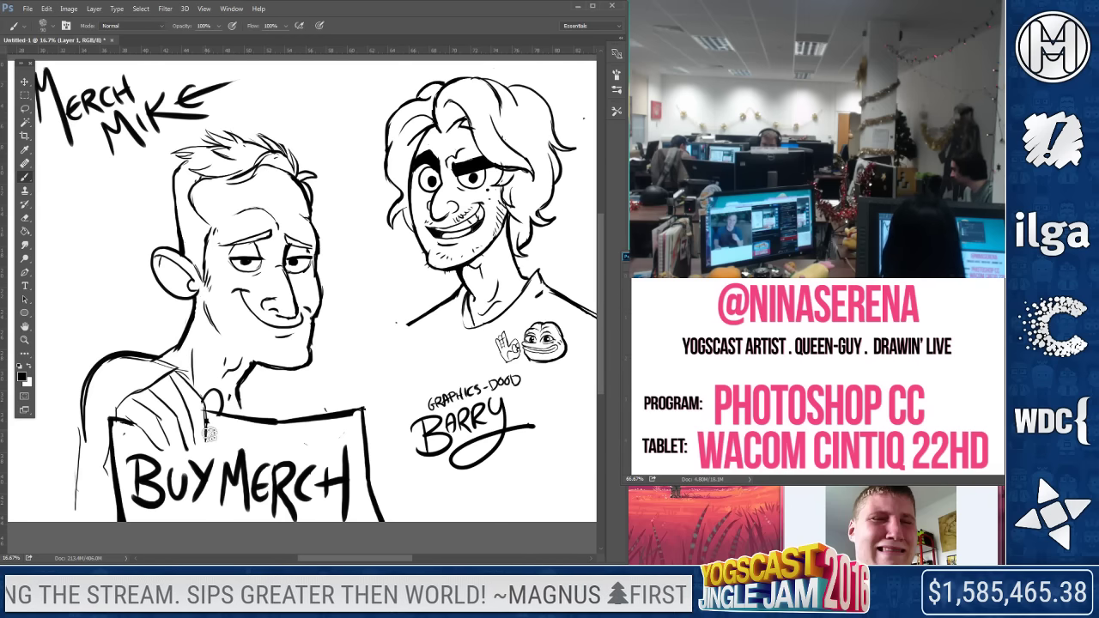
left_click_drag(342, 331, 369, 290)
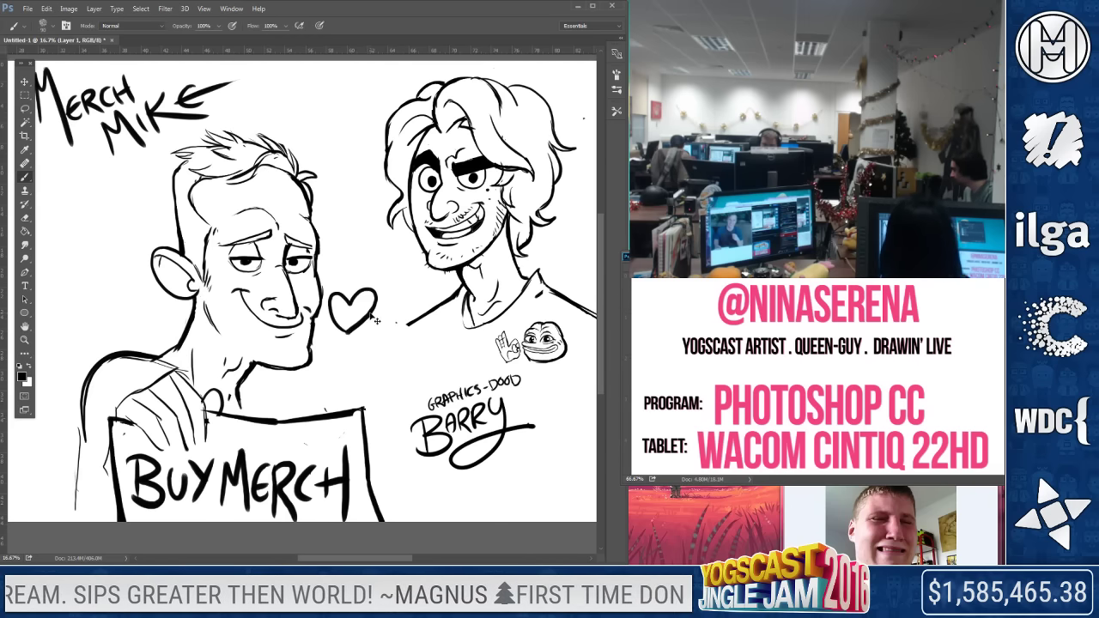
key("ctrl+z")
key("ctrl+z")
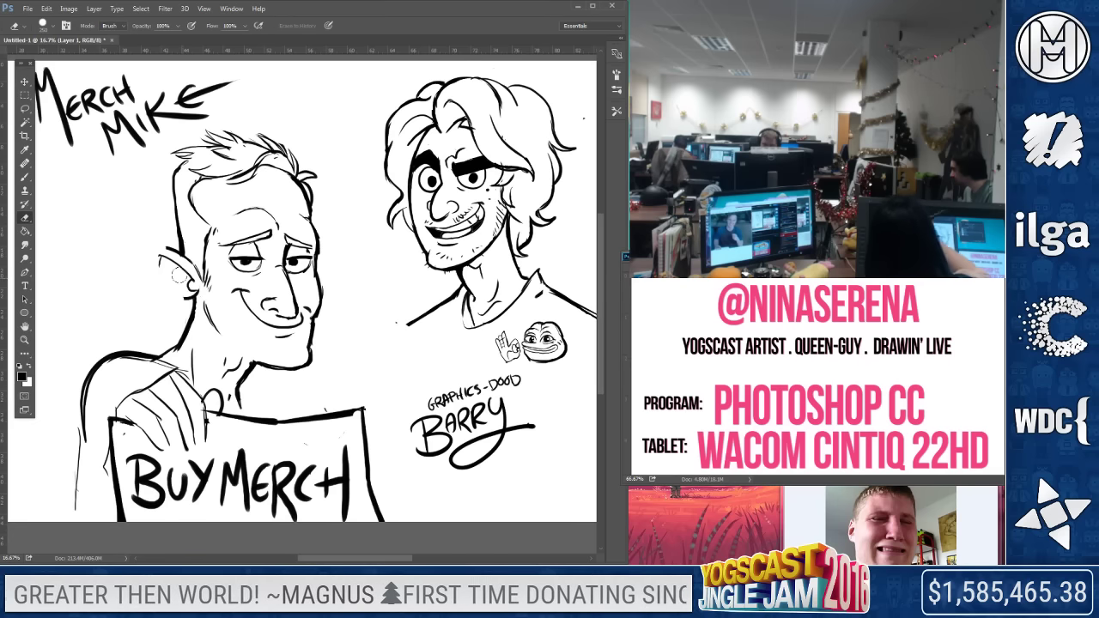
Erase the ear's inner lines and outer edge, and redraw the ear as one clean curve ending at the lobe
mouse_move(185, 256)
left_mouse_down()
mouse_move(170, 249)
mouse_move(196, 297)
left_mouse_up()
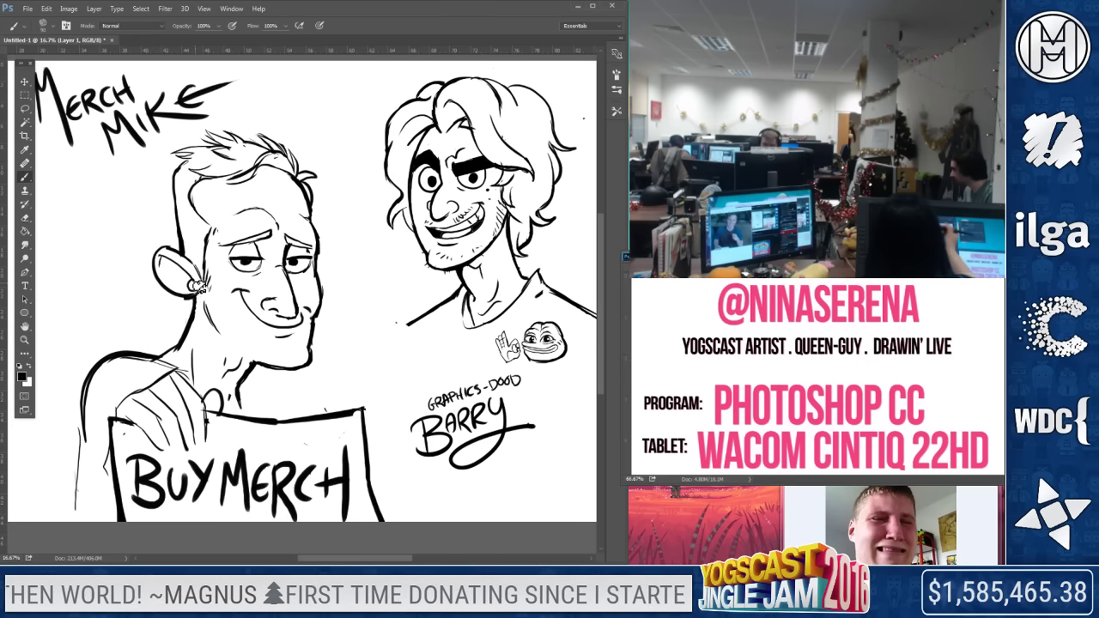
key("ctrl+z")
left_click_drag(176, 253, 199, 294)
key("ctrl+z")
key("e")
mouse_move(170, 258)
left_mouse_down()
mouse_move(160, 269)
mouse_move(199, 294)
left_mouse_up()
left_click(24, 178)
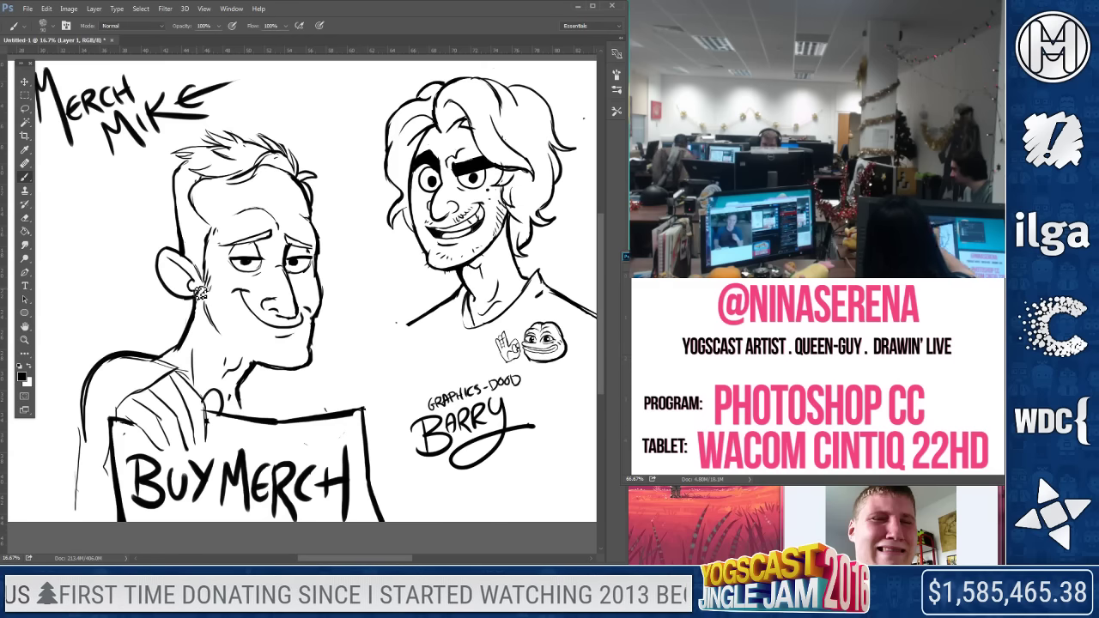
left_click_drag(317, 259, 319, 286)
key("ctrl+z")
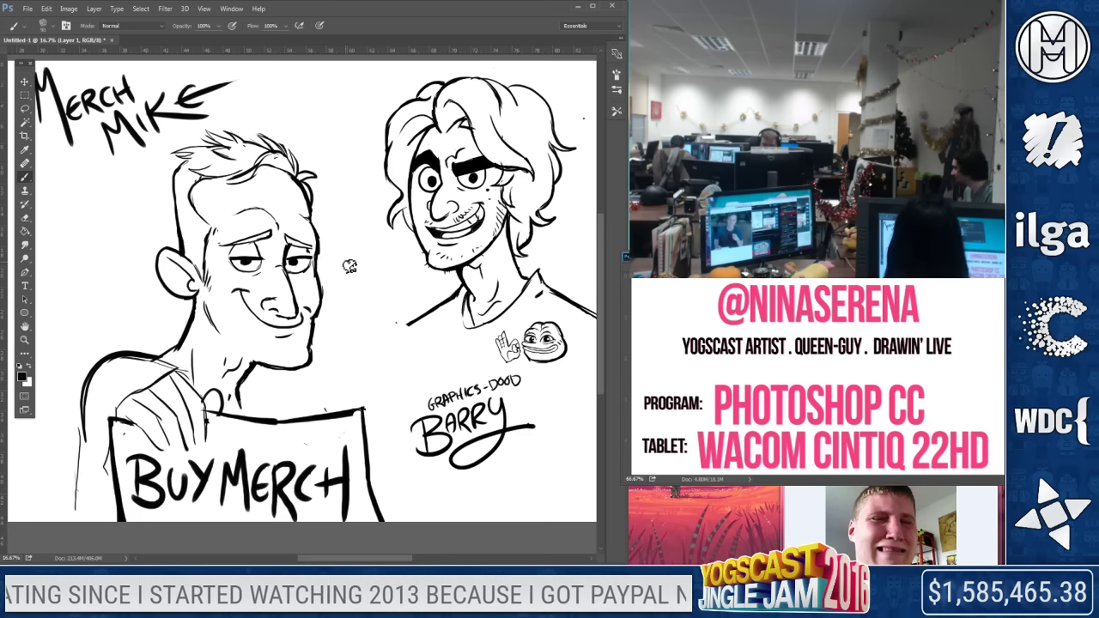
Erase the pupils of both eyes one after the other and repaint them in black beneath the heavy eyelids
key("e")
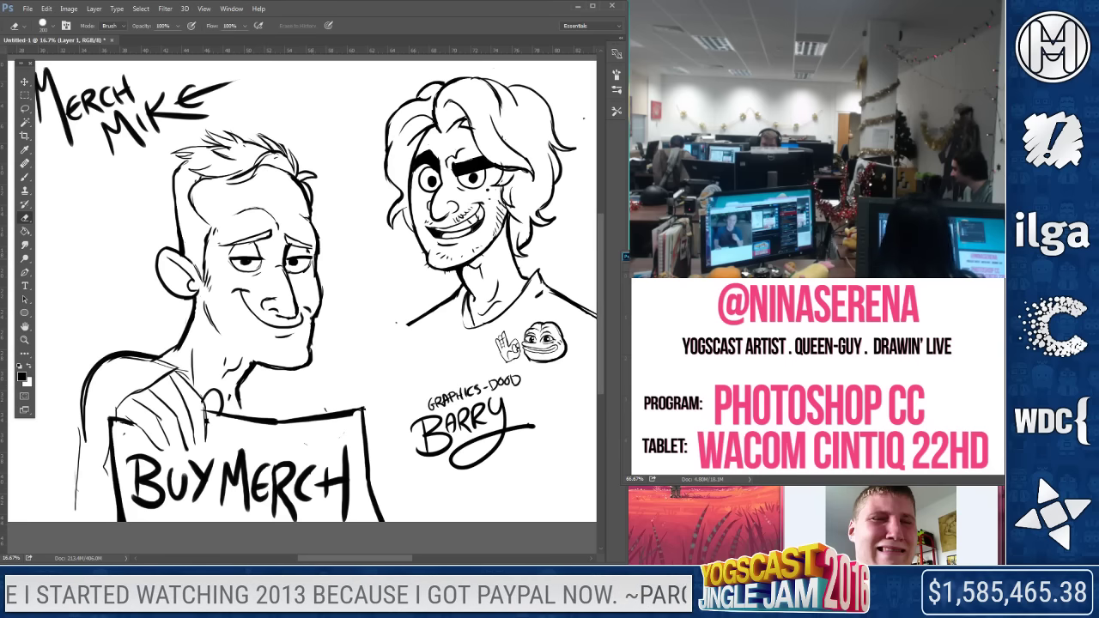
left_click_drag(294, 263, 306, 260)
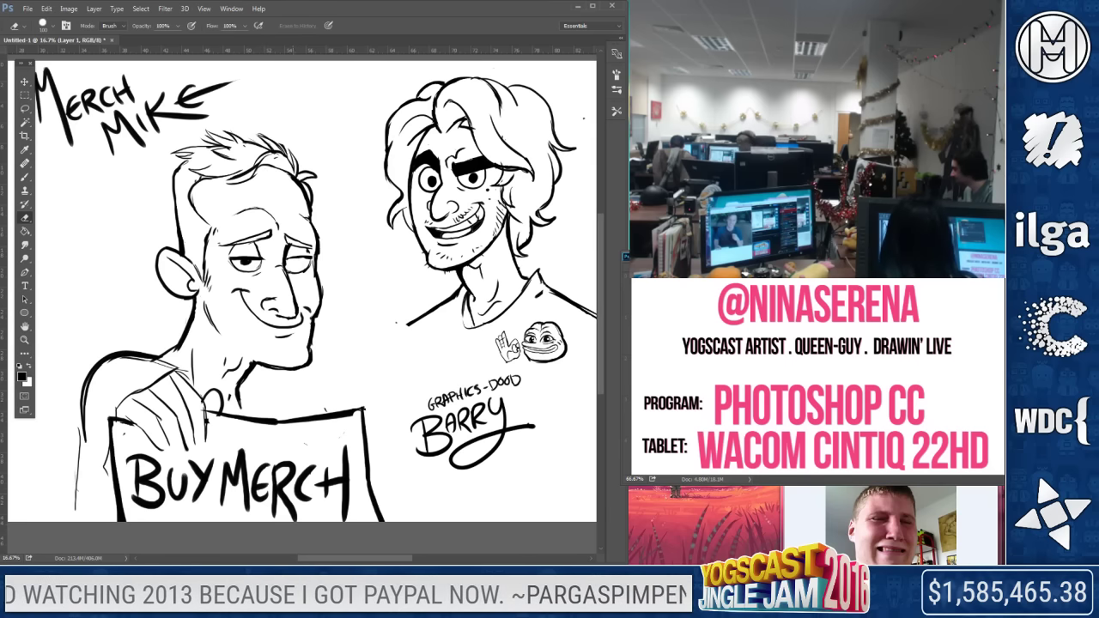
key("b")
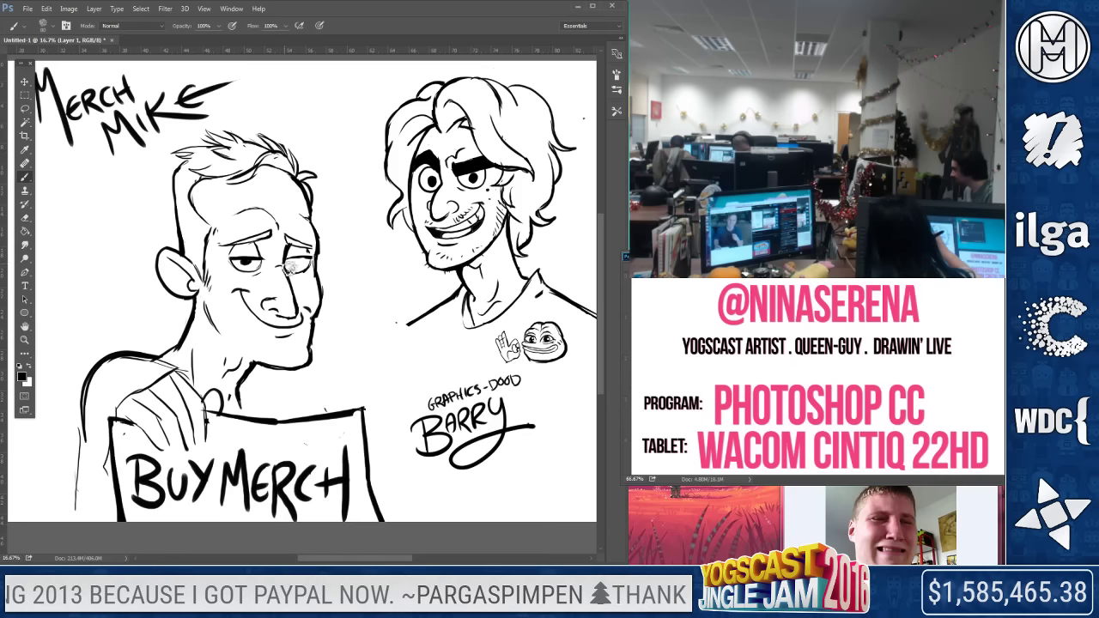
left_click_drag(287, 266, 309, 262)
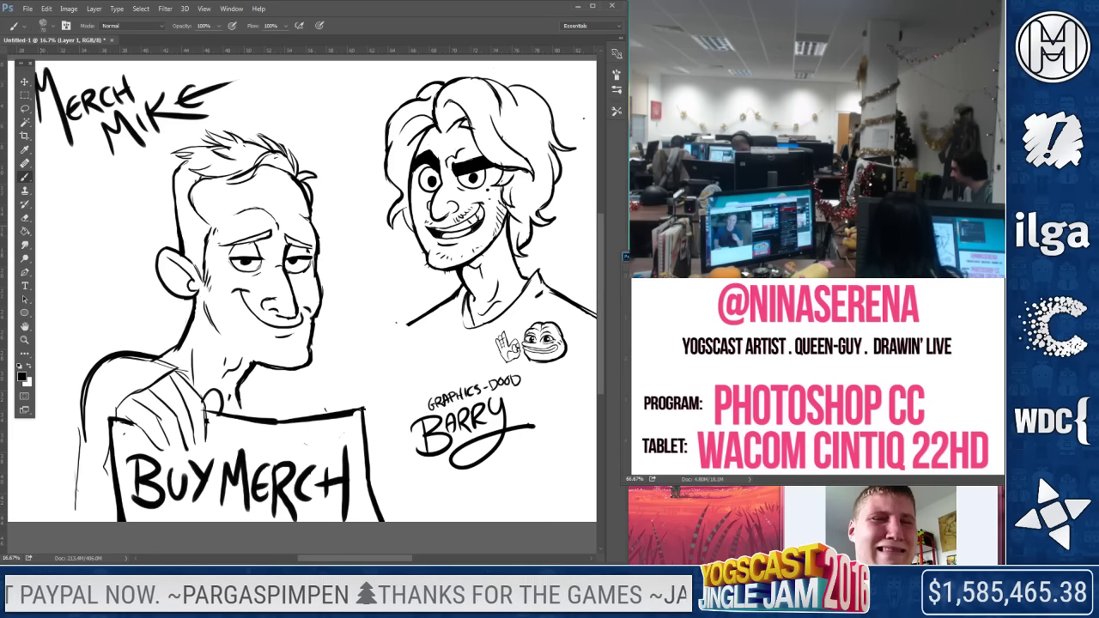
key("e")
mouse_move(243, 265)
left_mouse_down()
mouse_move(256, 268)
mouse_move(245, 265)
left_mouse_up()
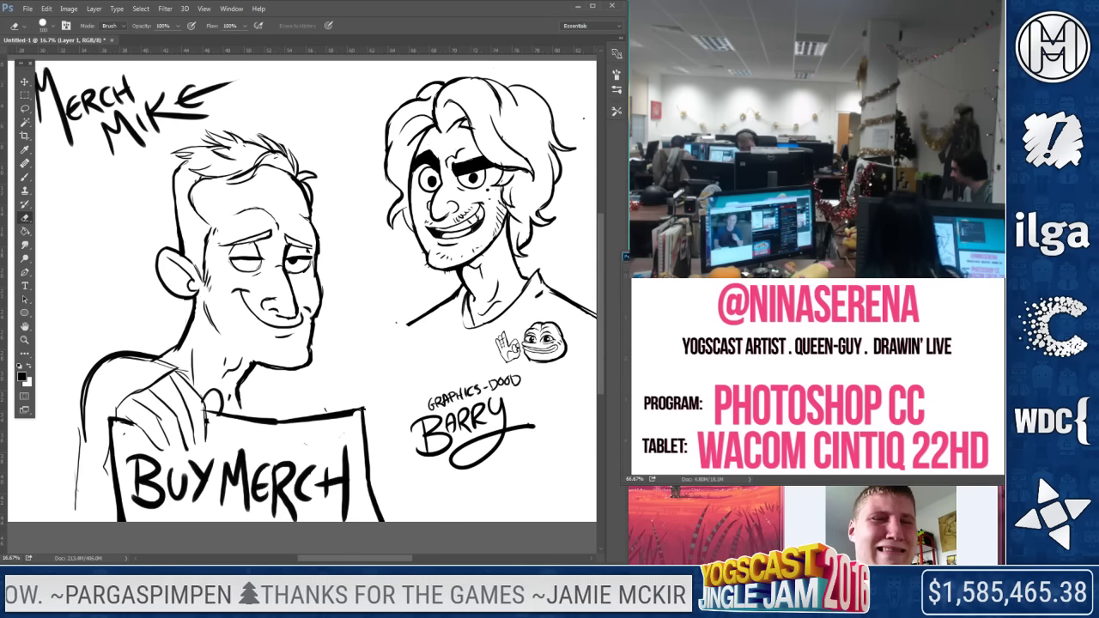
key("b")
mouse_move(252, 266)
left_mouse_down()
mouse_move(255, 222)
mouse_move(260, 259)
left_mouse_up()
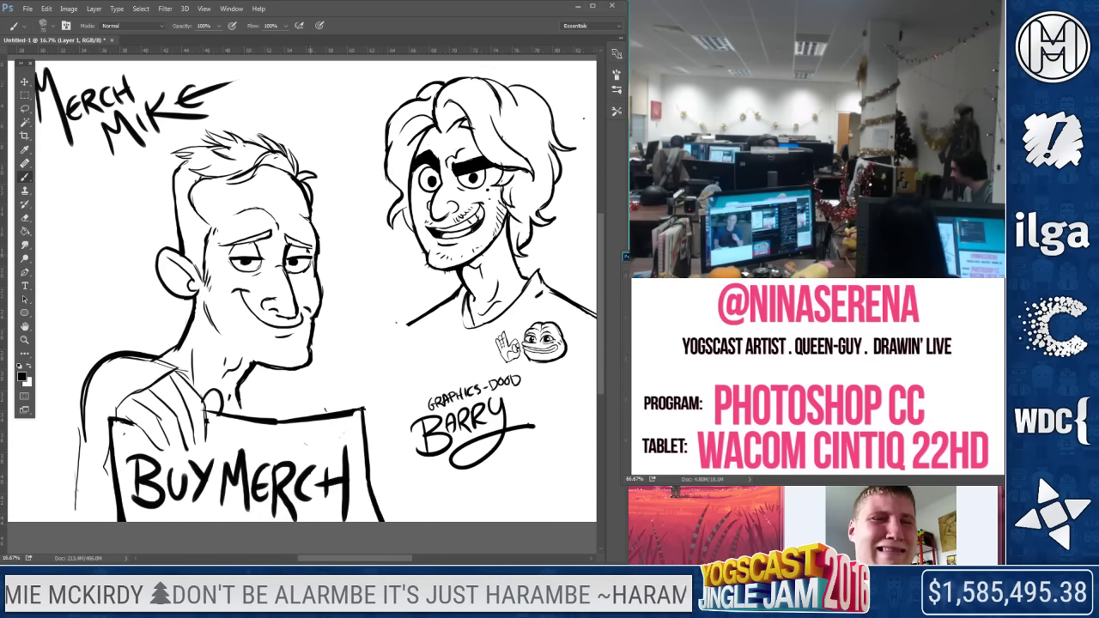
key("e")
left_click_drag(297, 268, 292, 263)
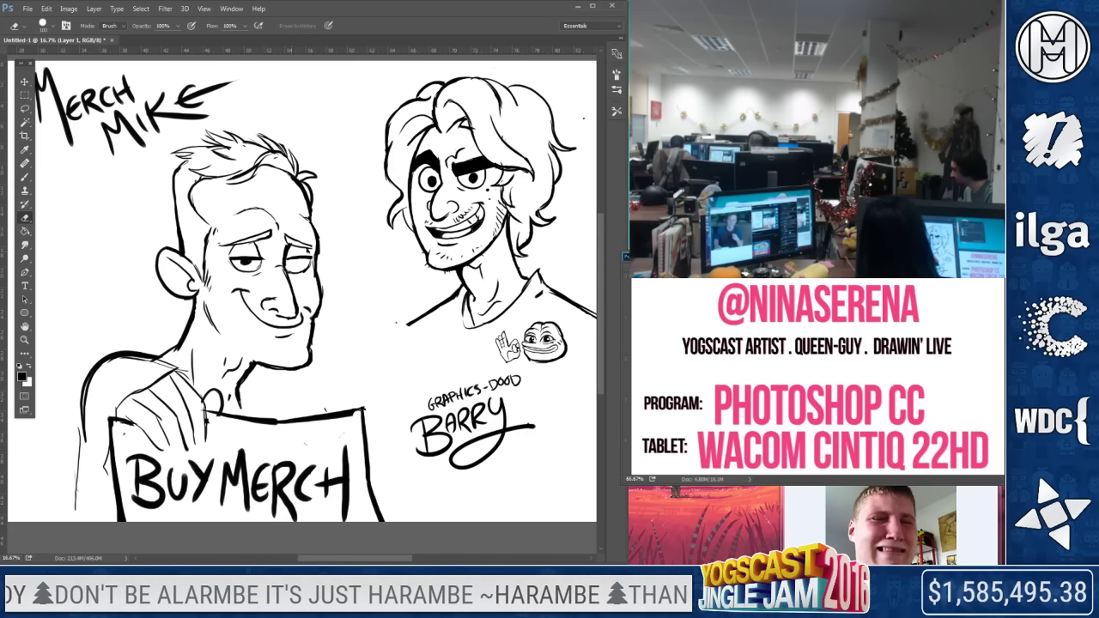
key("b")
left_click_drag(289, 269, 294, 265)
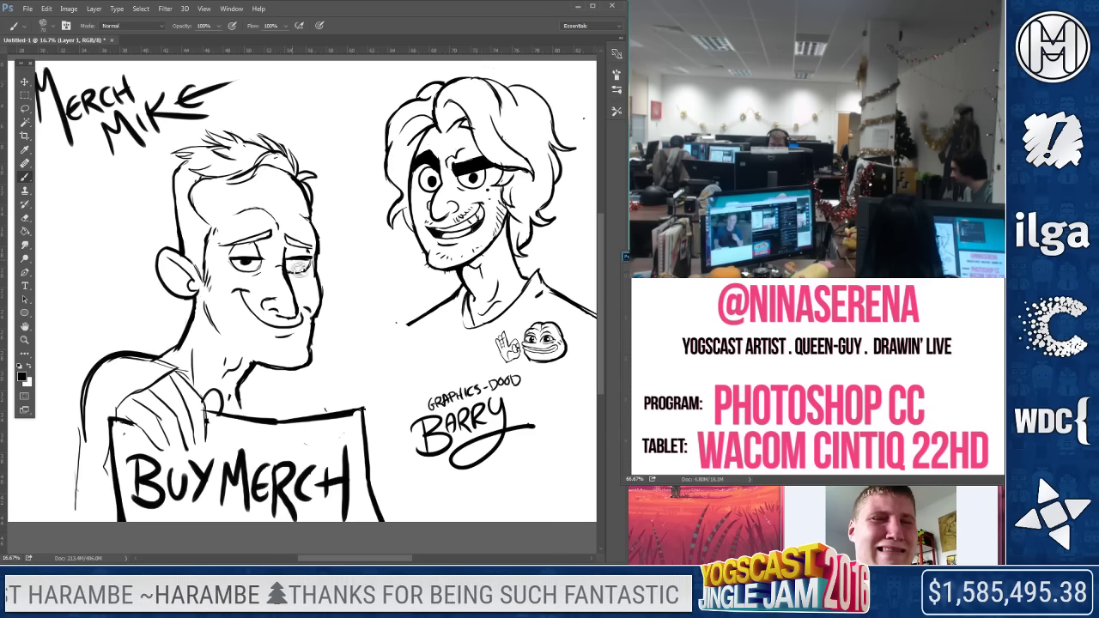
key("ctrl+alt+z")
key("ctrl+alt+z")
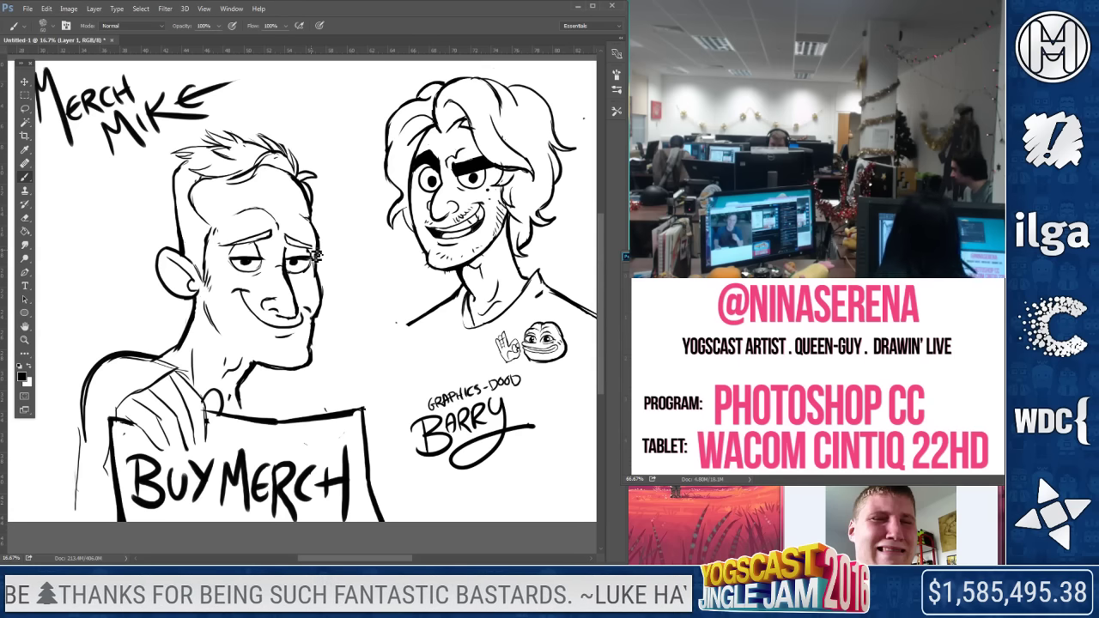
Erase the pupil of the eye nearer the face's outer edge and repaint it under the drooping lid
left_click(26, 217)
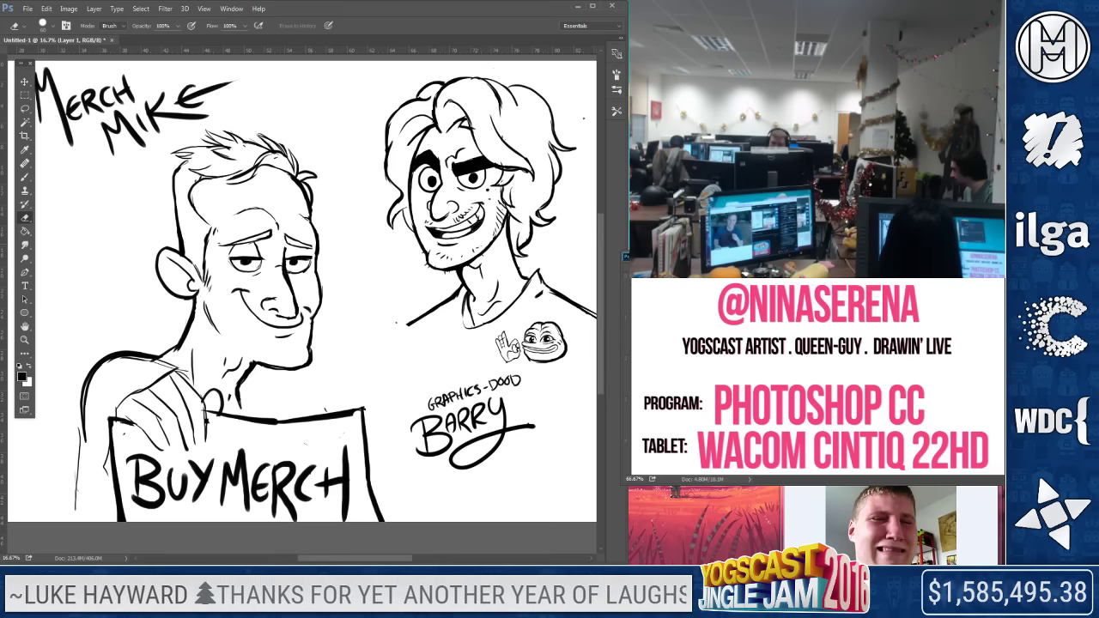
key("b")
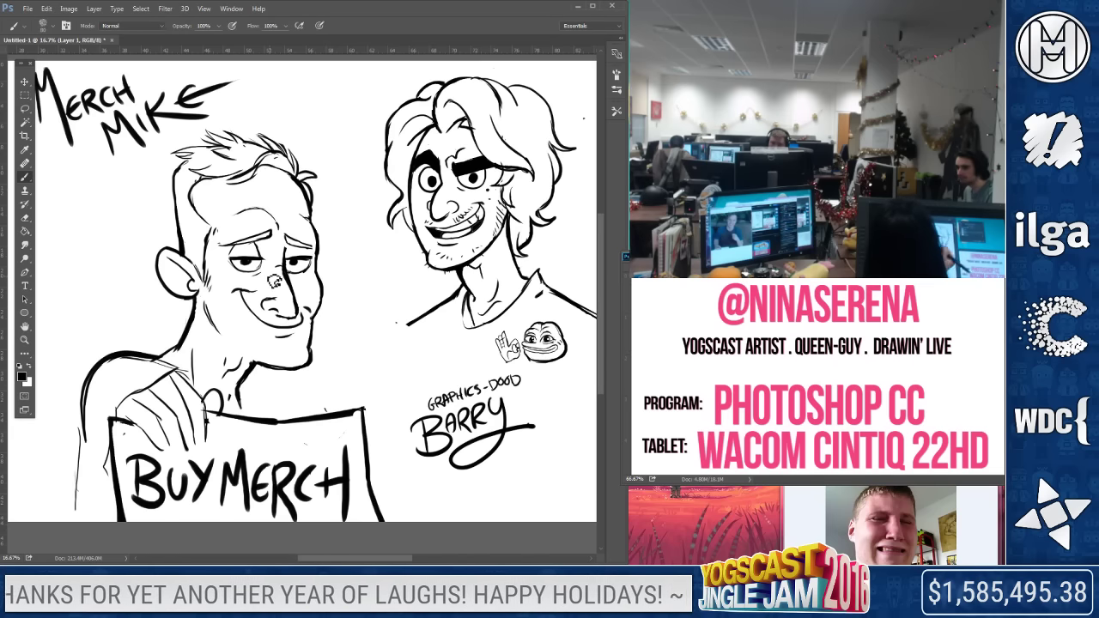
key("e")
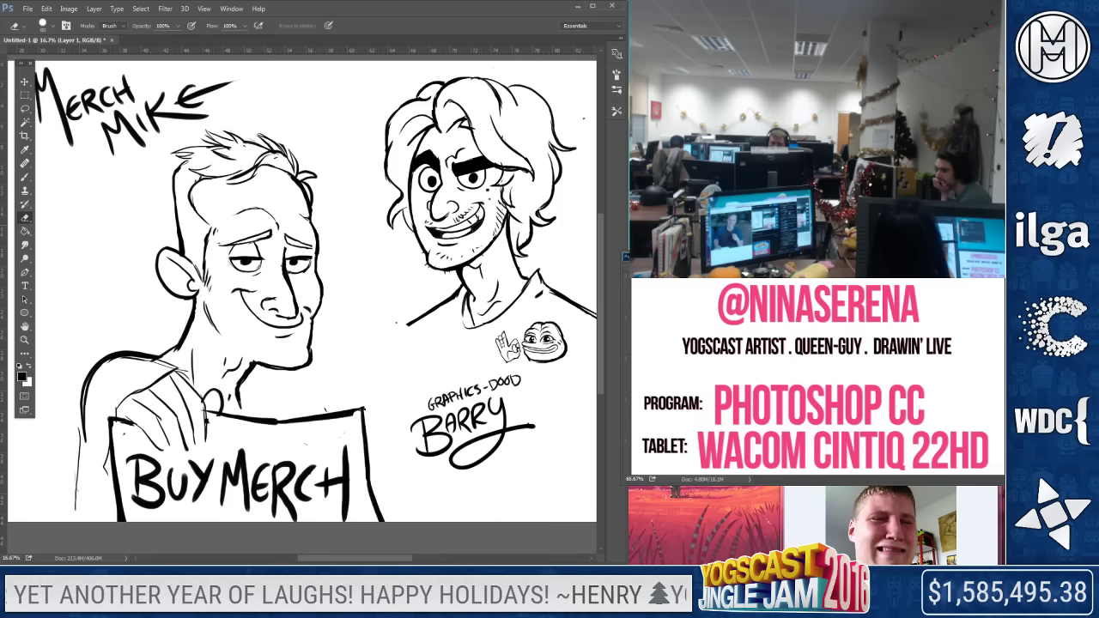
left_click(296, 264)
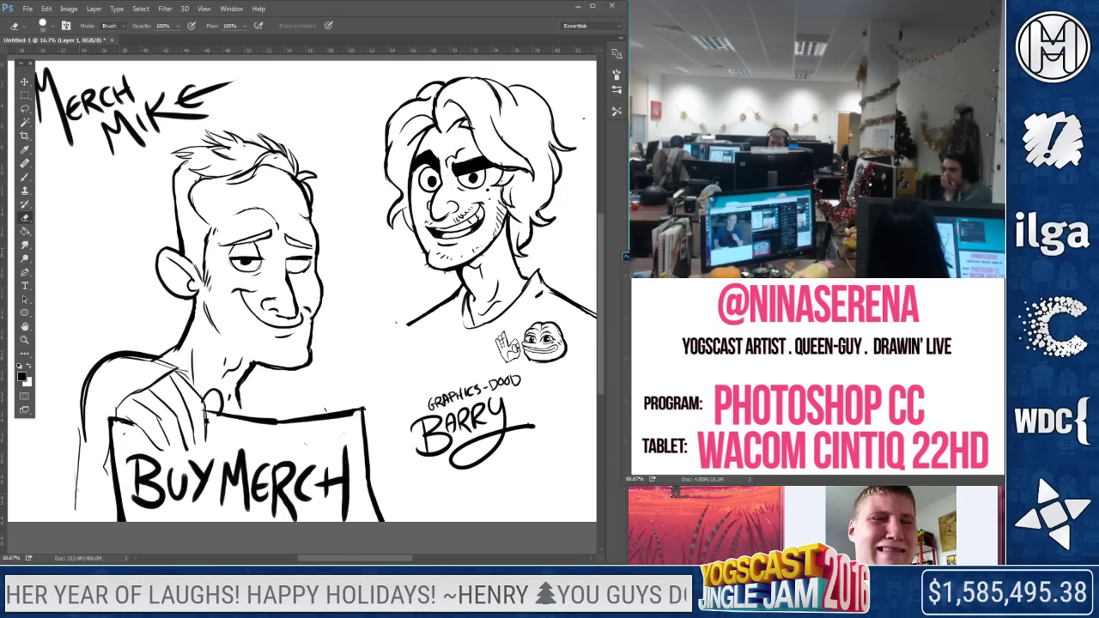
left_click(25, 177)
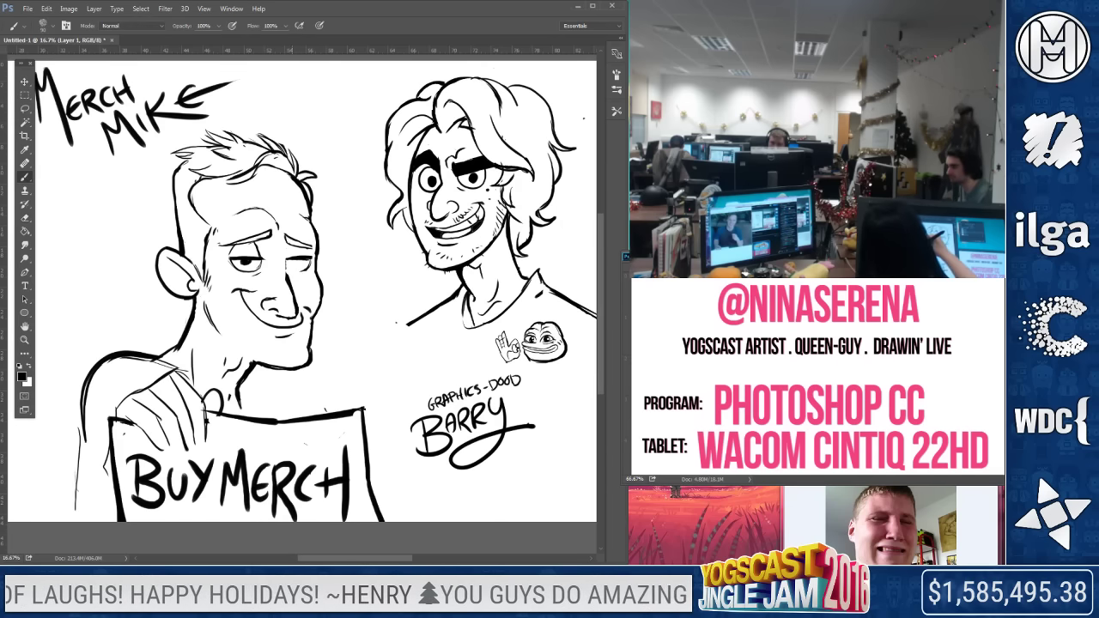
left_click(25, 217)
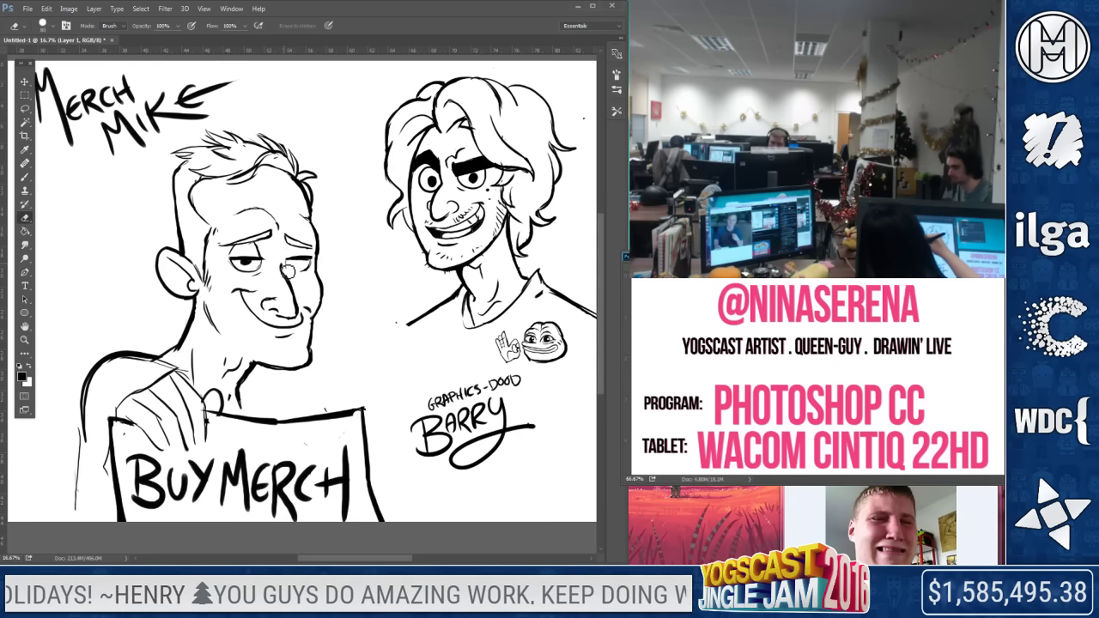
key("b")
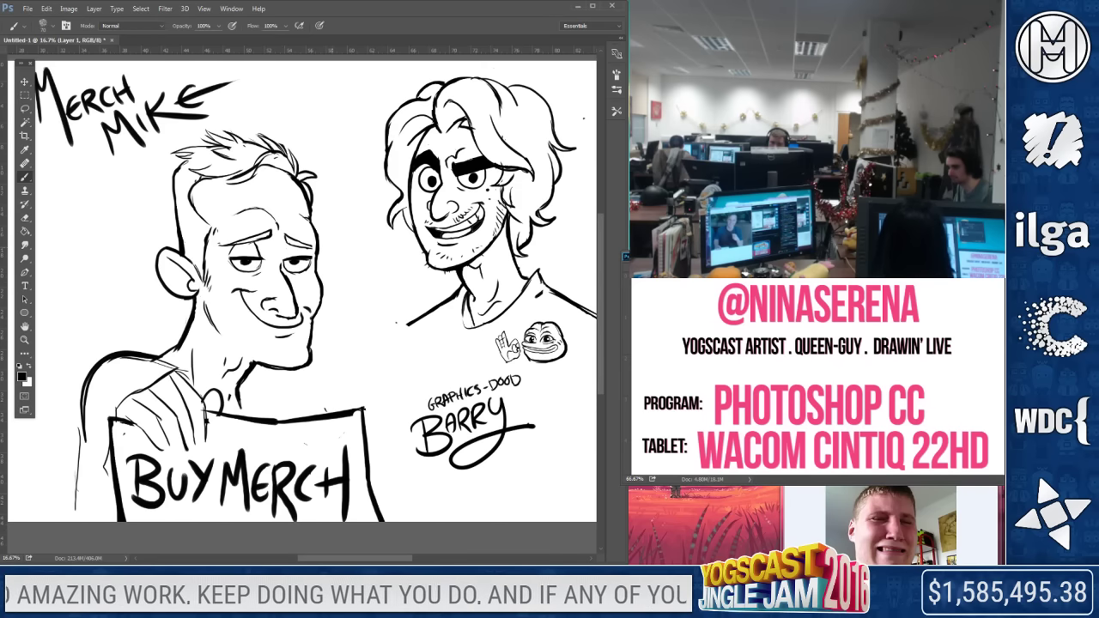
Refine the man's nose by erasing stray lines around the bridge and repainting the nose tip and nostril in black
left_click(27, 218)
left_click_drag(266, 264, 271, 265)
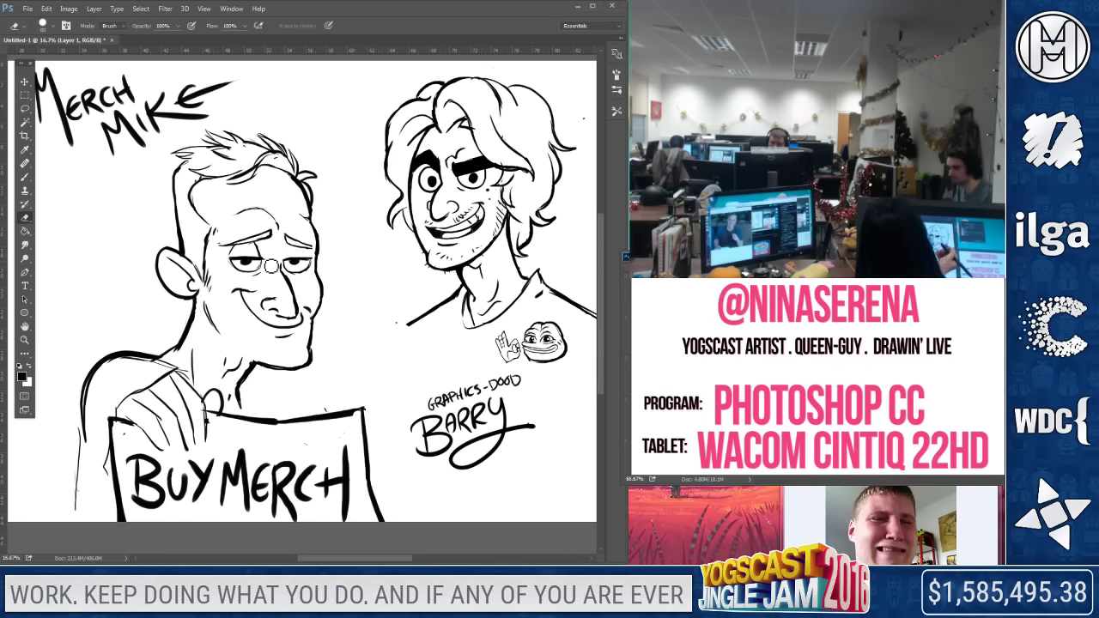
key("b")
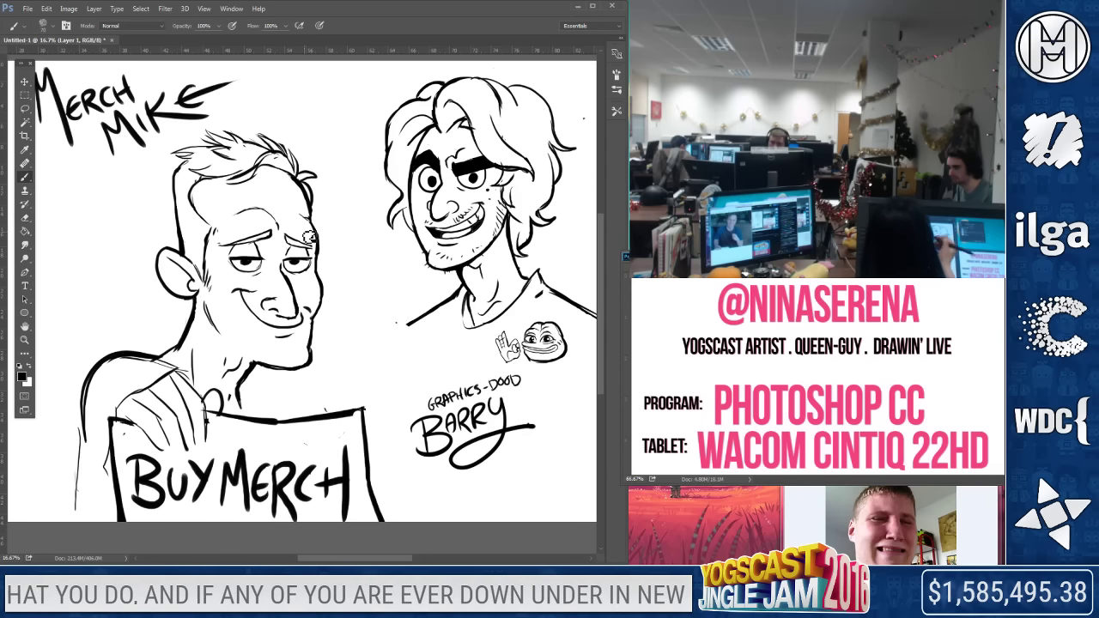
key("e")
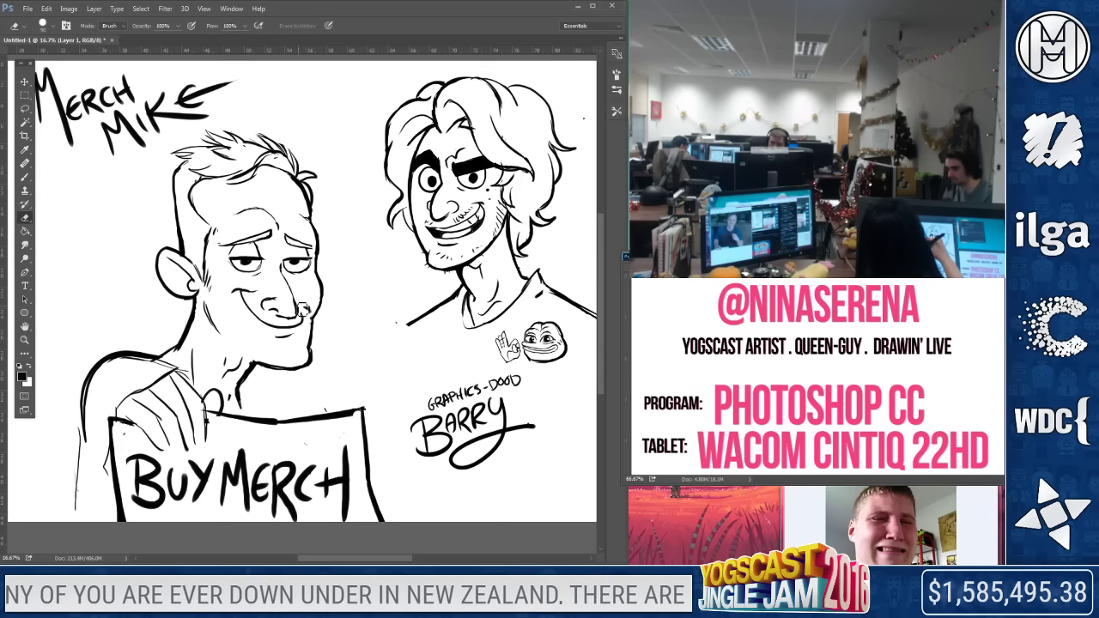
key("b")
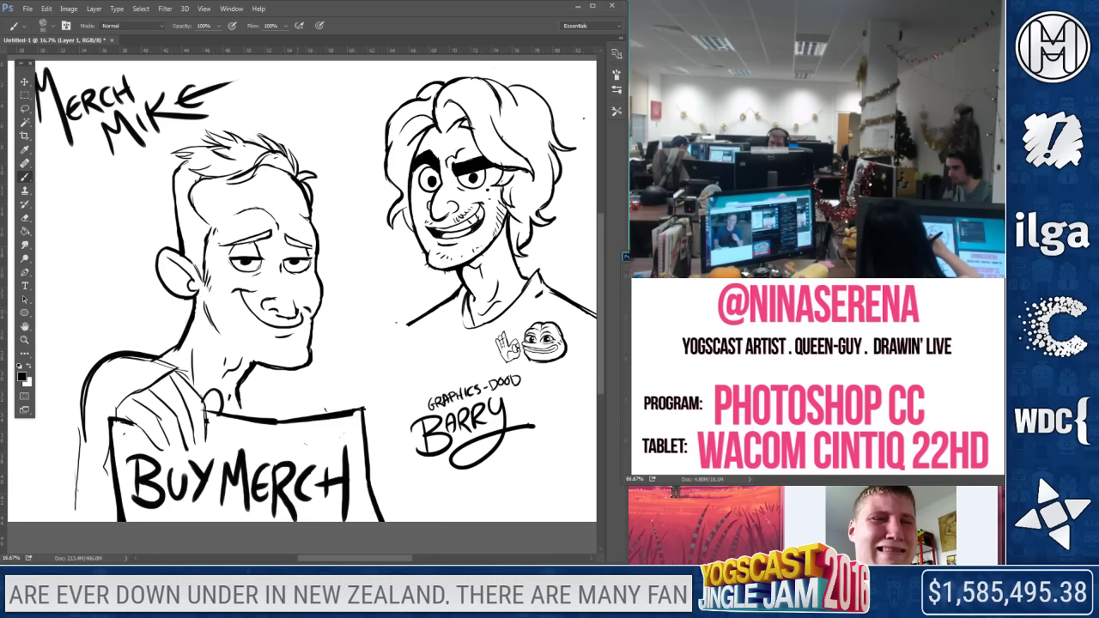
key("e")
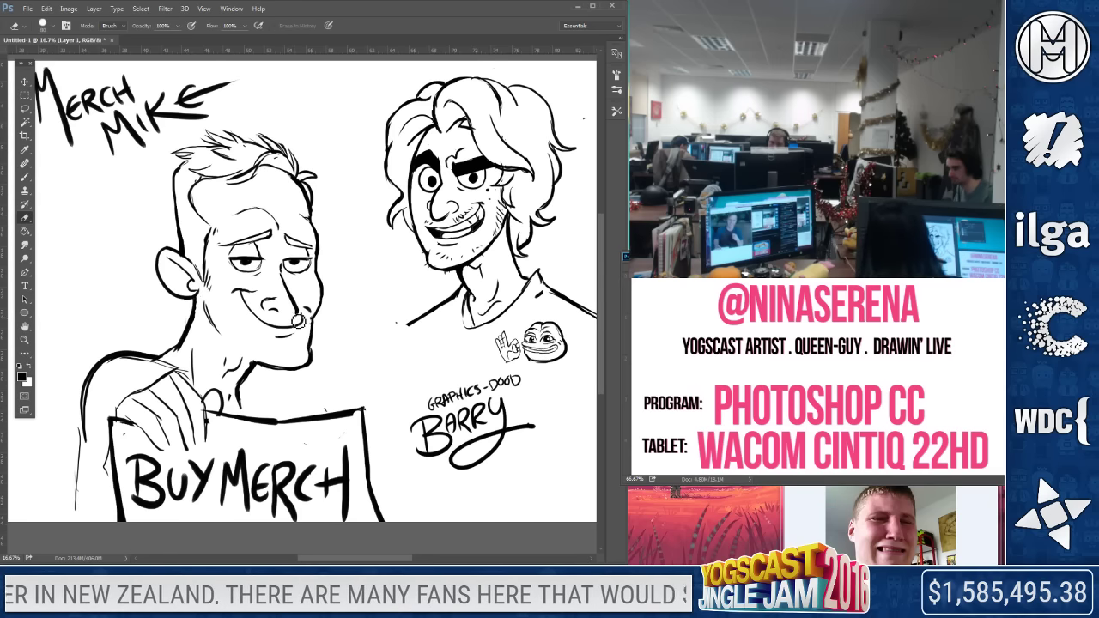
key("b")
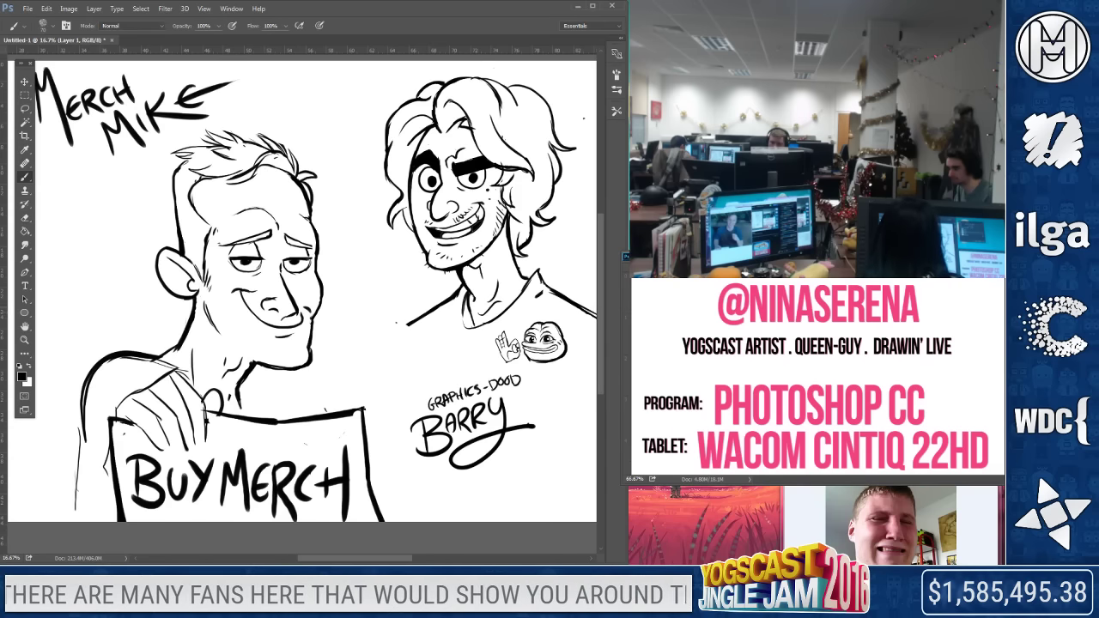
key("e")
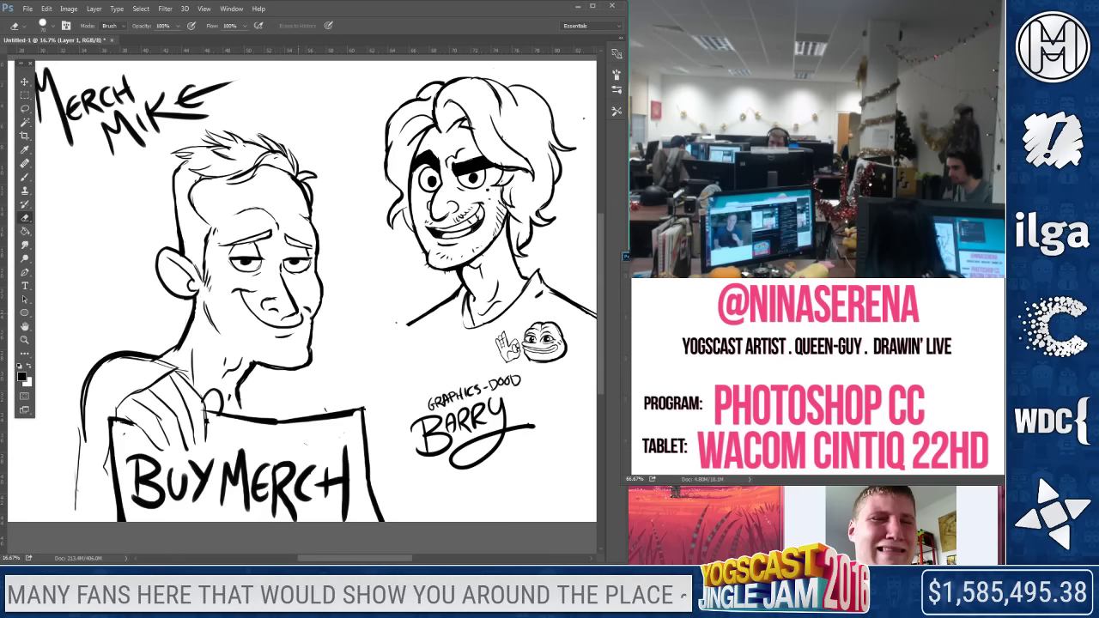
Clean up the back neck line where it runs down into the shoulder
left_click(25, 340)
left_click(199, 248)
key("e")
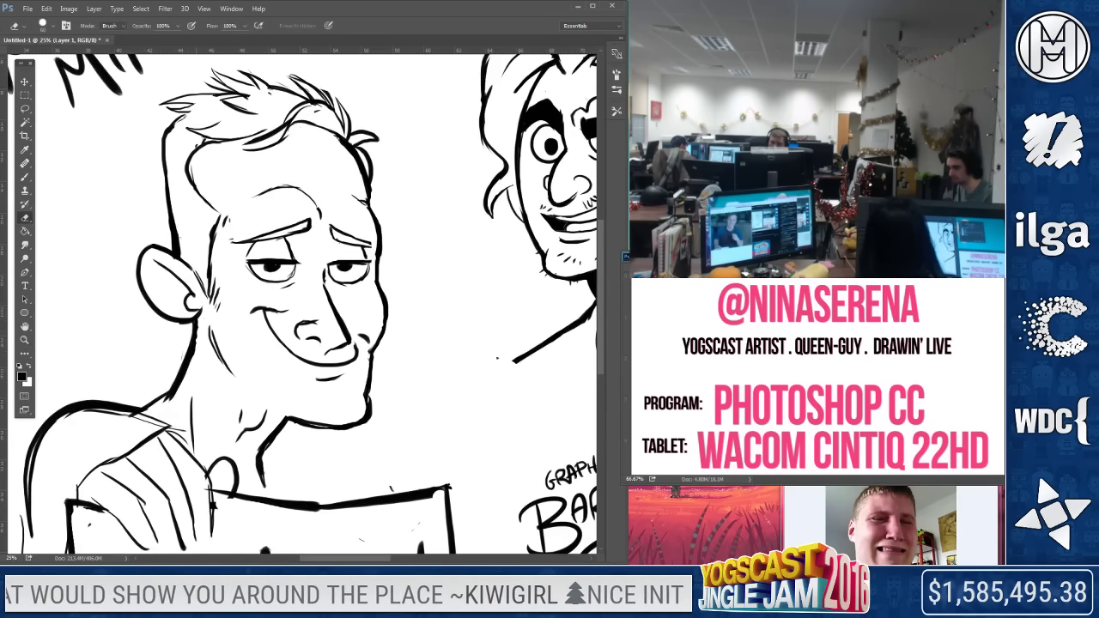
left_click_drag(194, 387, 173, 407)
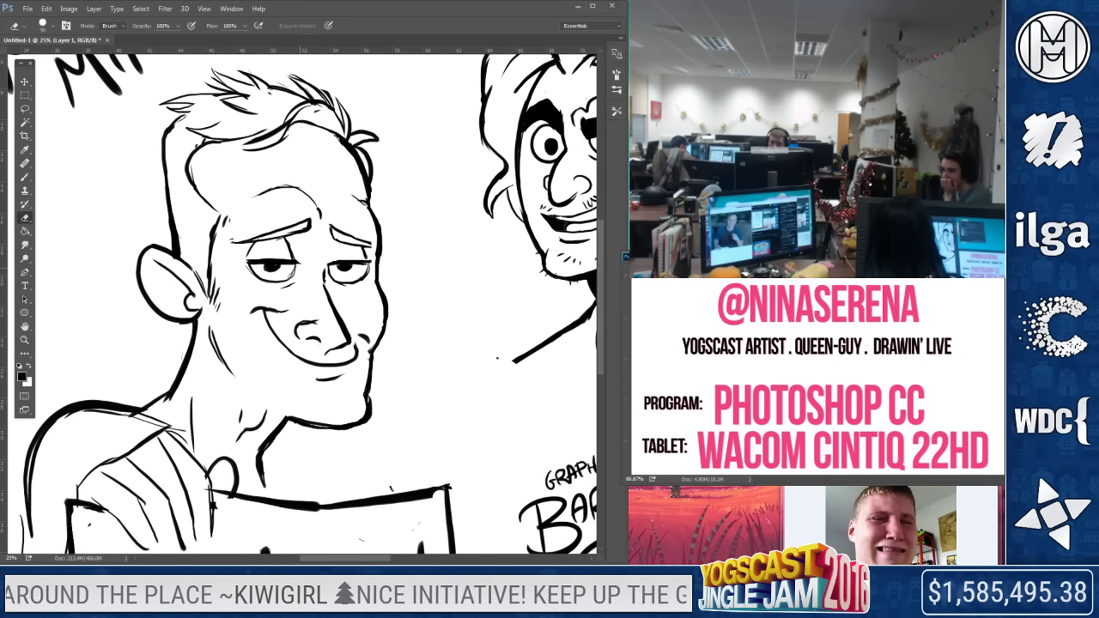
left_click(25, 176)
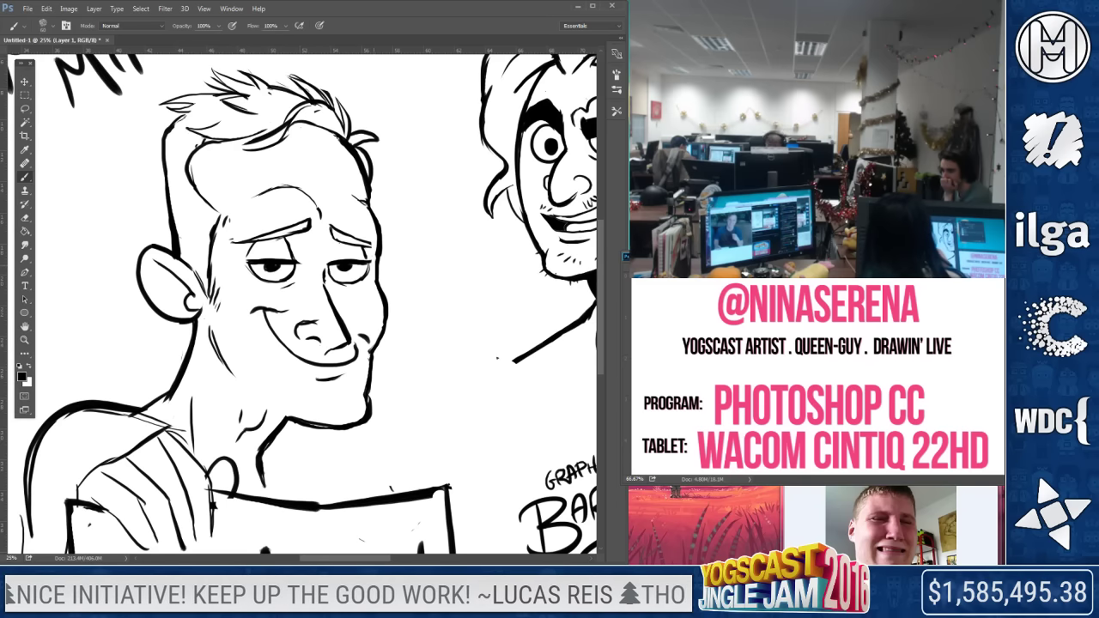
key("e")
left_click(357, 269)
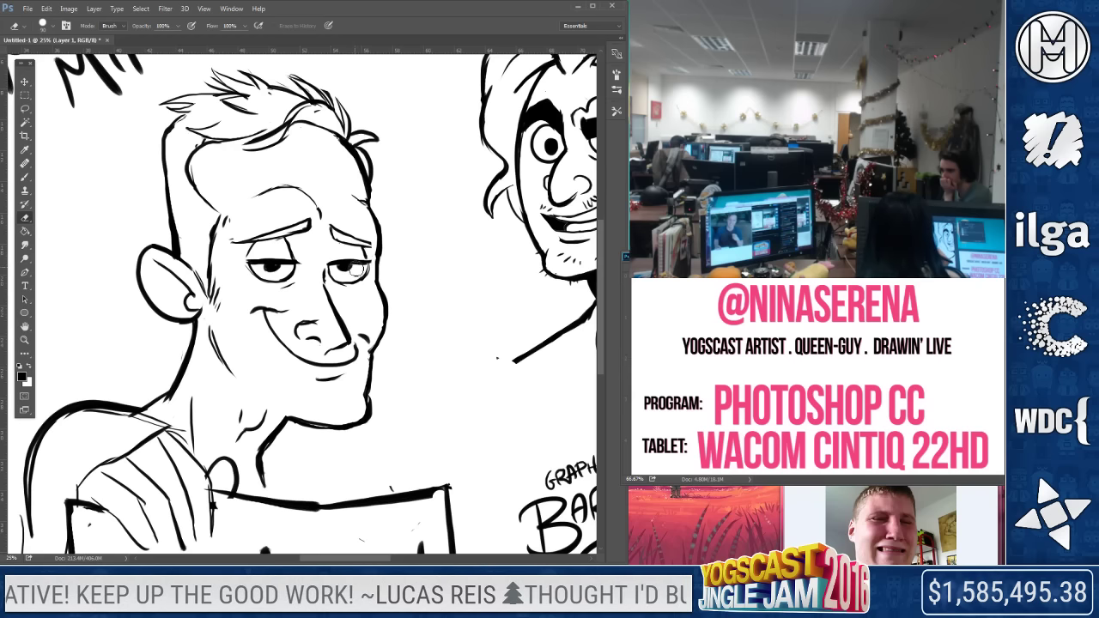
key("ctrl+z")
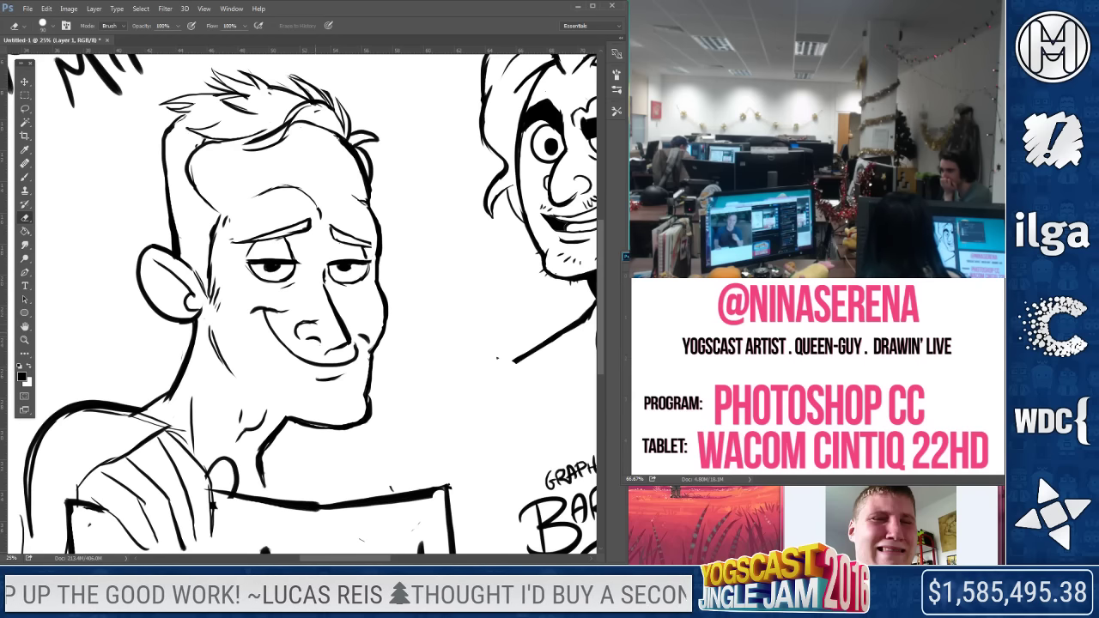
mouse_move(336, 271)
left_mouse_down()
mouse_move(358, 270)
mouse_move(335, 261)
mouse_move(385, 251)
mouse_move(347, 267)
left_mouse_up()
left_click(25, 176)
key("ctrl+z")
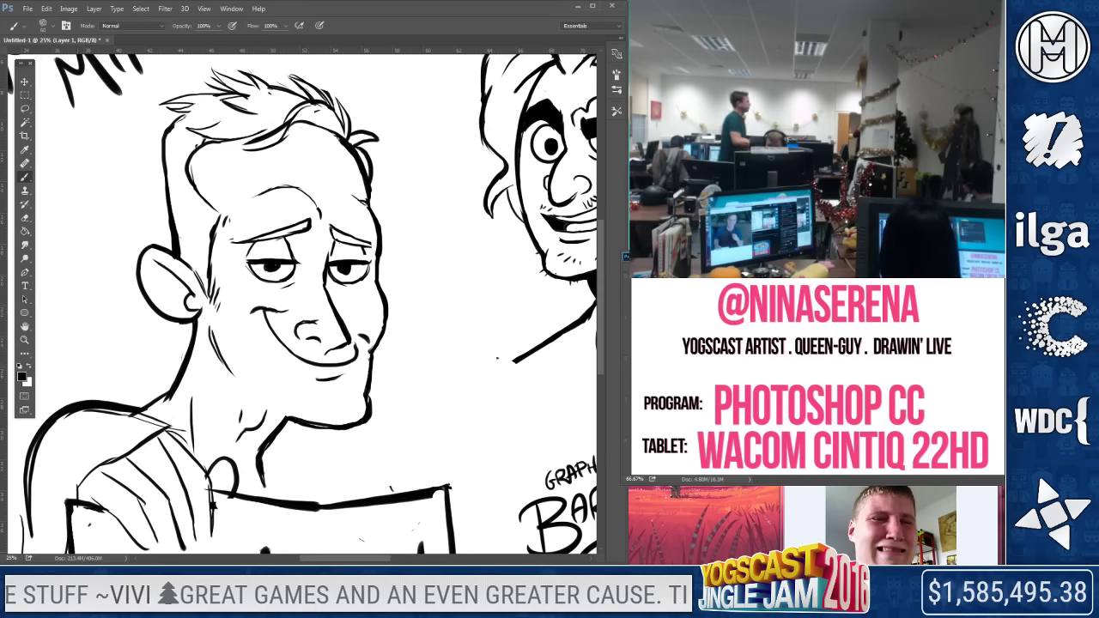
Thicken the black line along the underside of the man's jaw and chin
key("e")
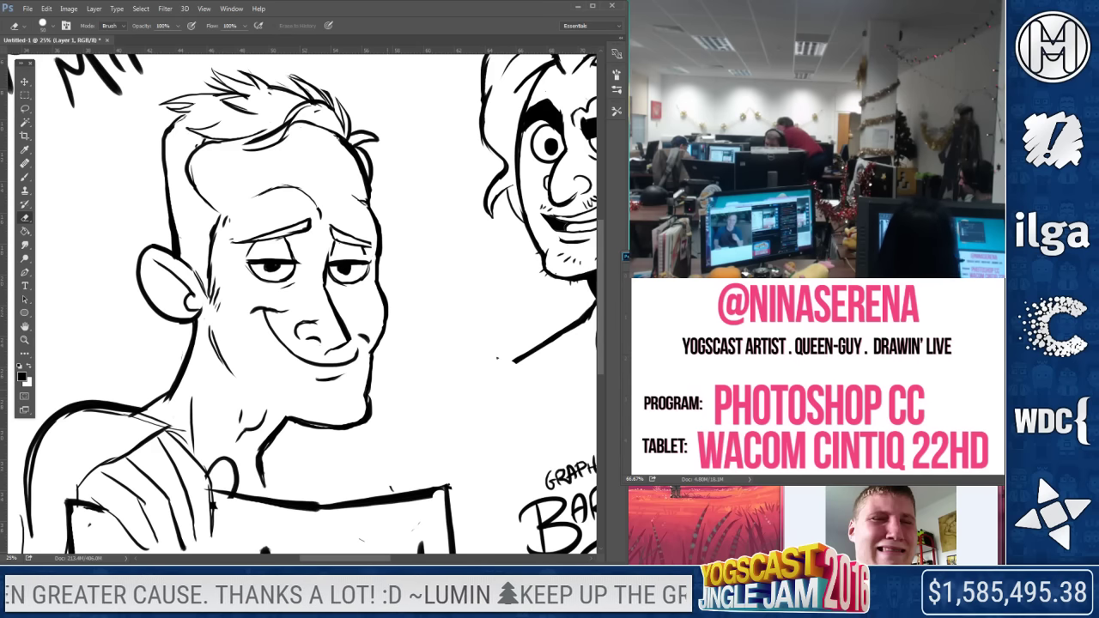
key("b")
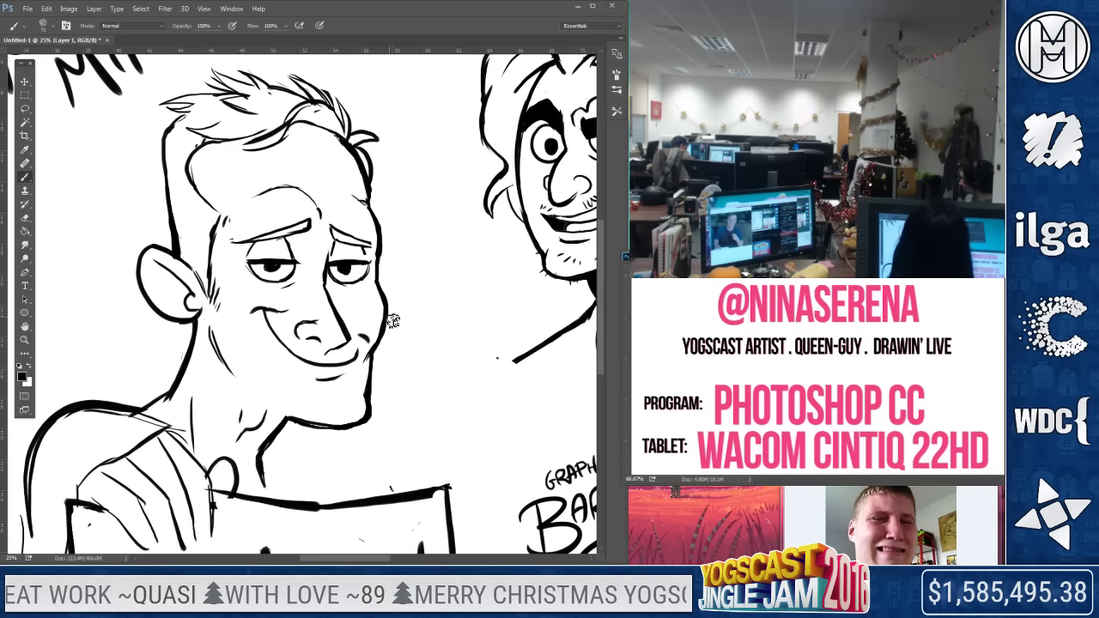
left_click_drag(300, 423, 351, 430)
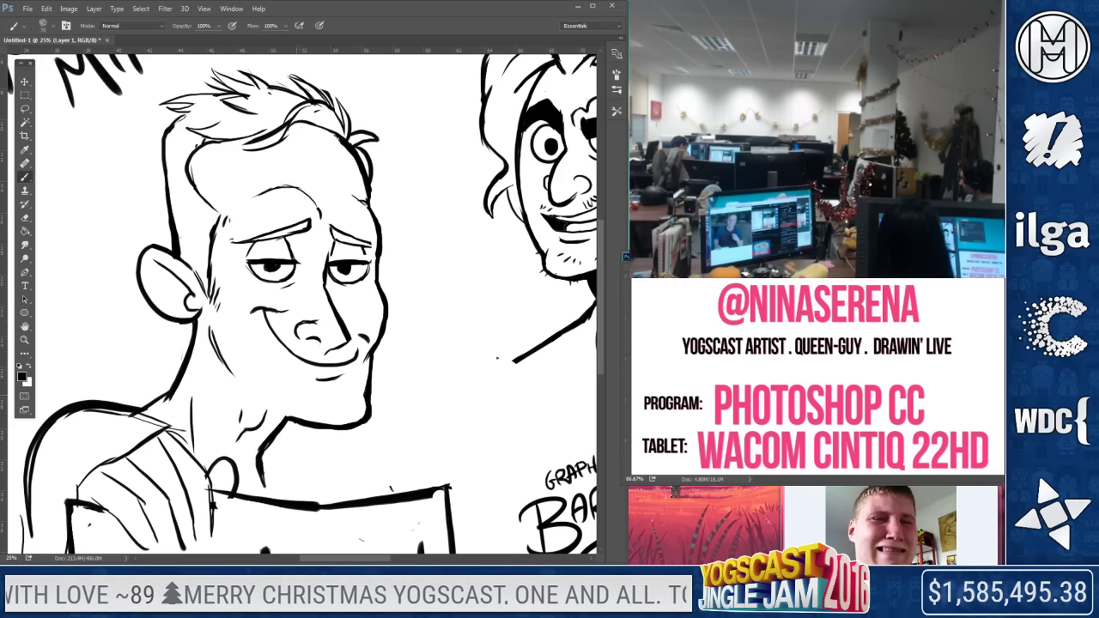
Touch up the inner end of the raised eyebrow and the lower edge of the eye nearer the face's outer edge
left_click(25, 217)
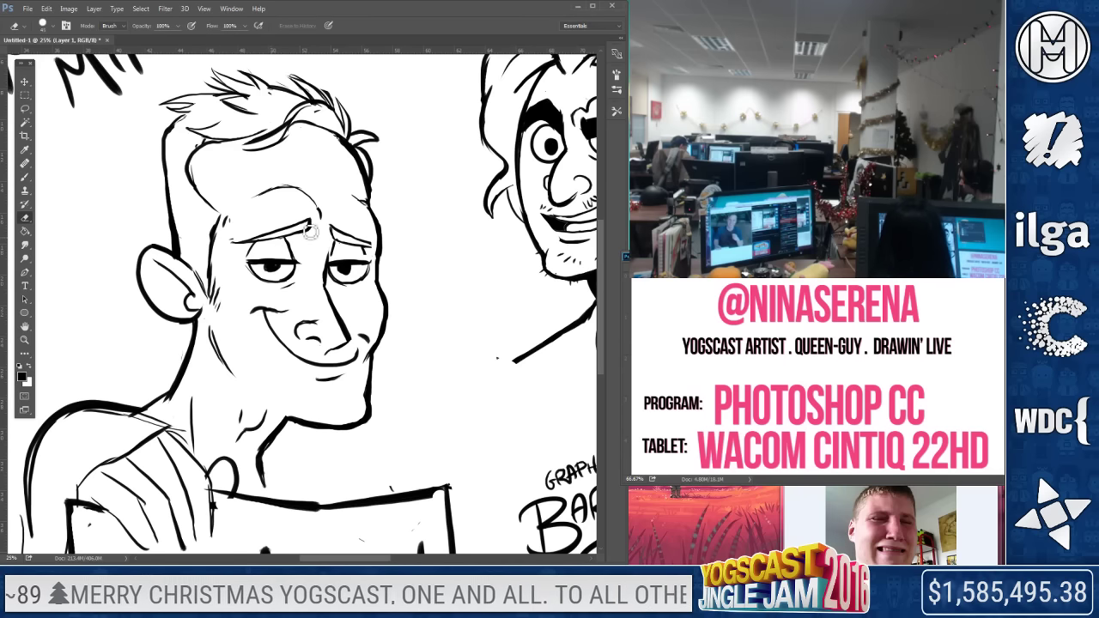
left_click(25, 178)
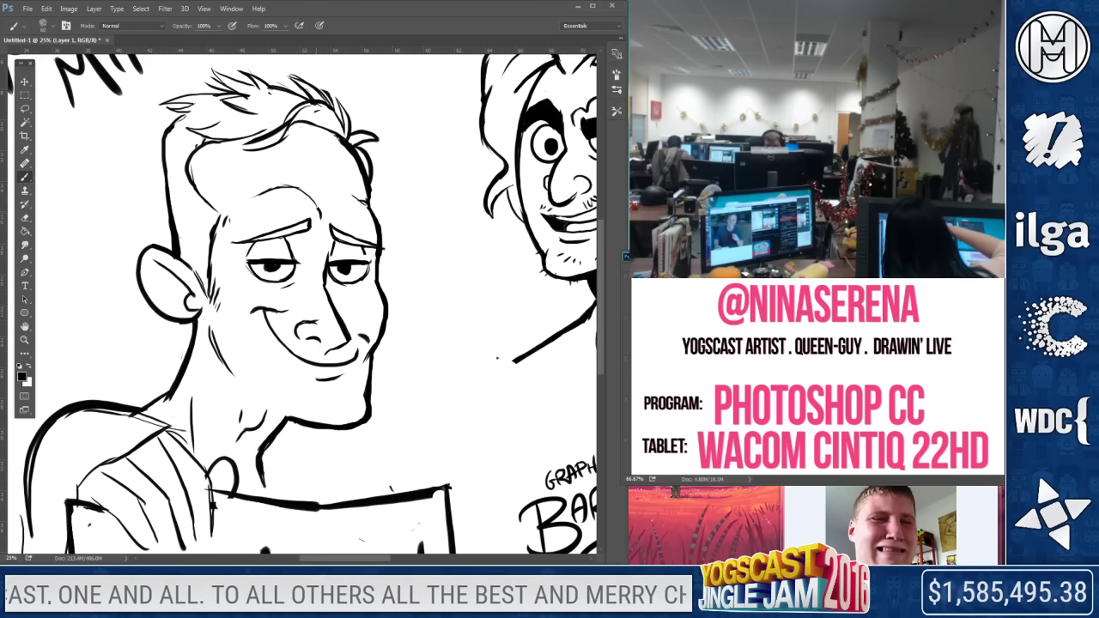
key("e")
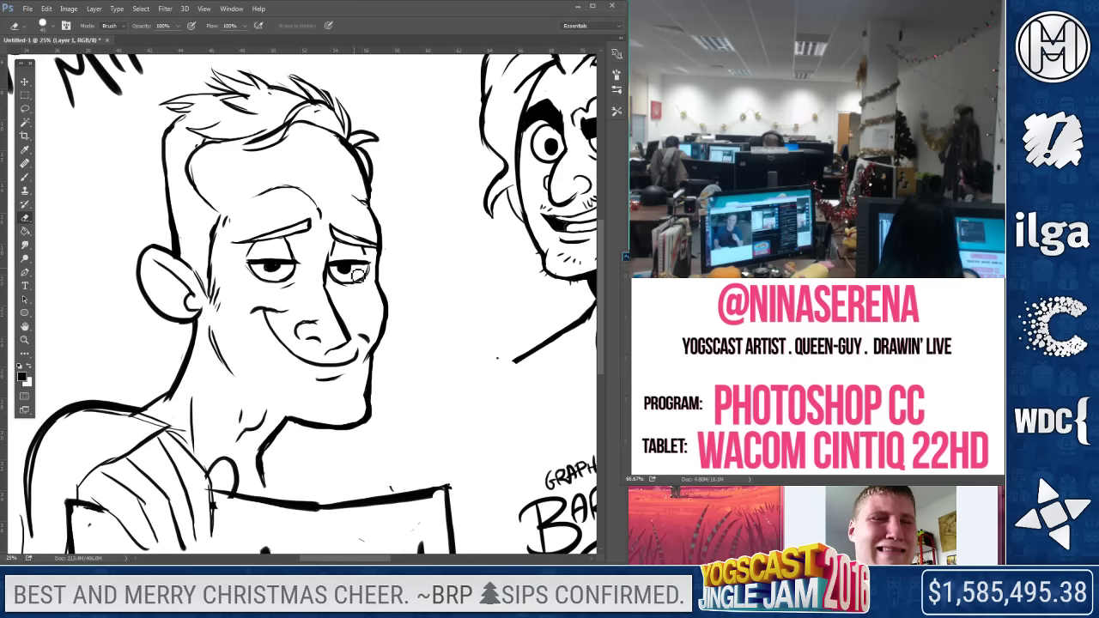
key("b")
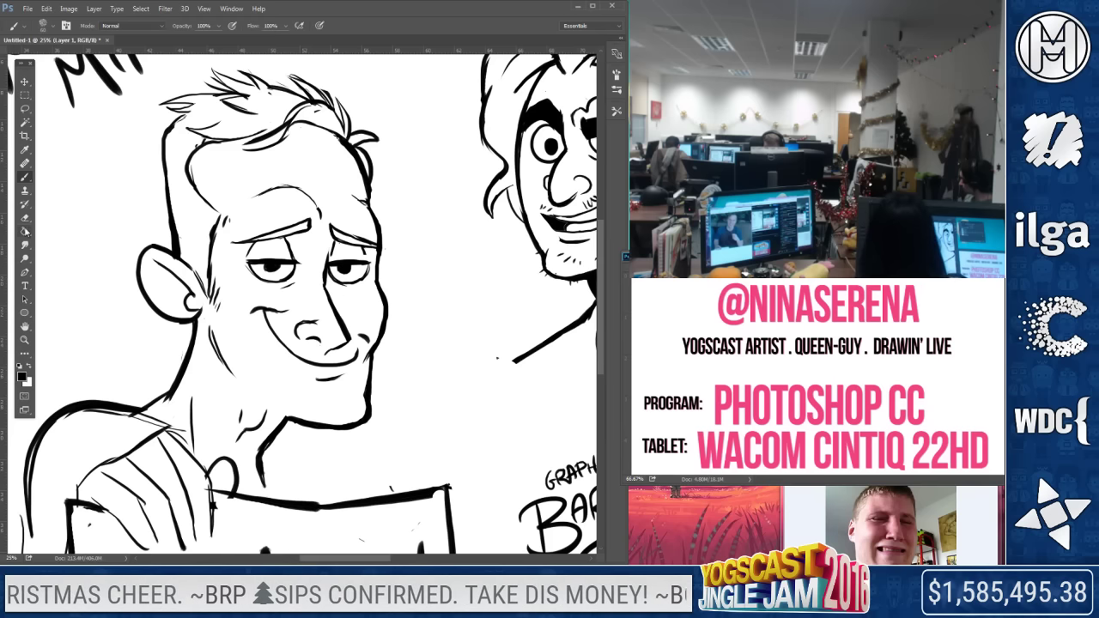
key("e")
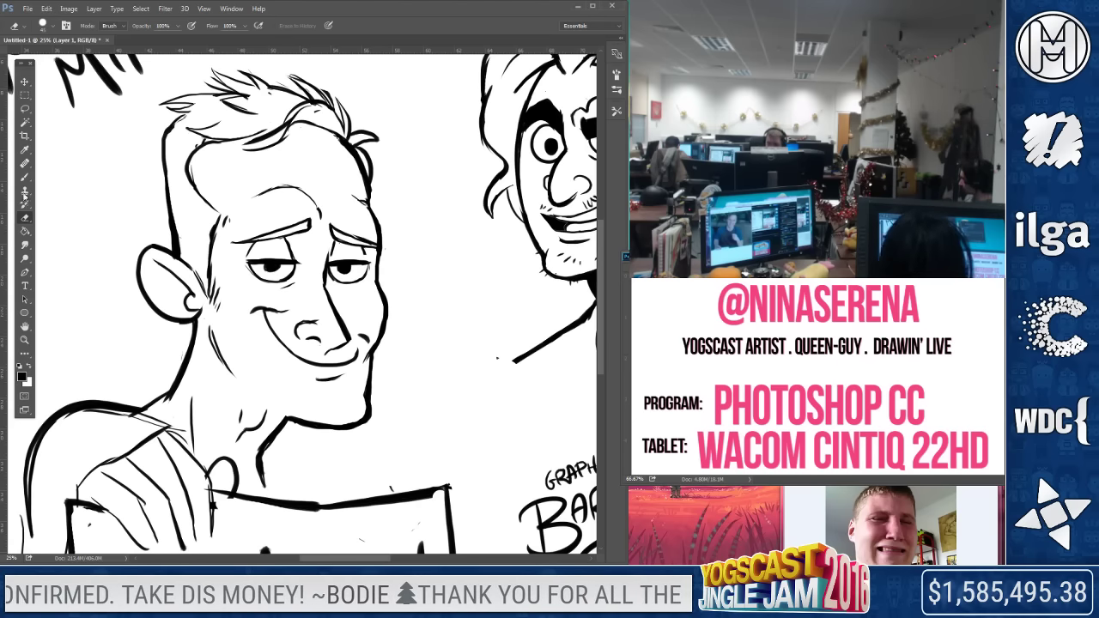
left_click(27, 175)
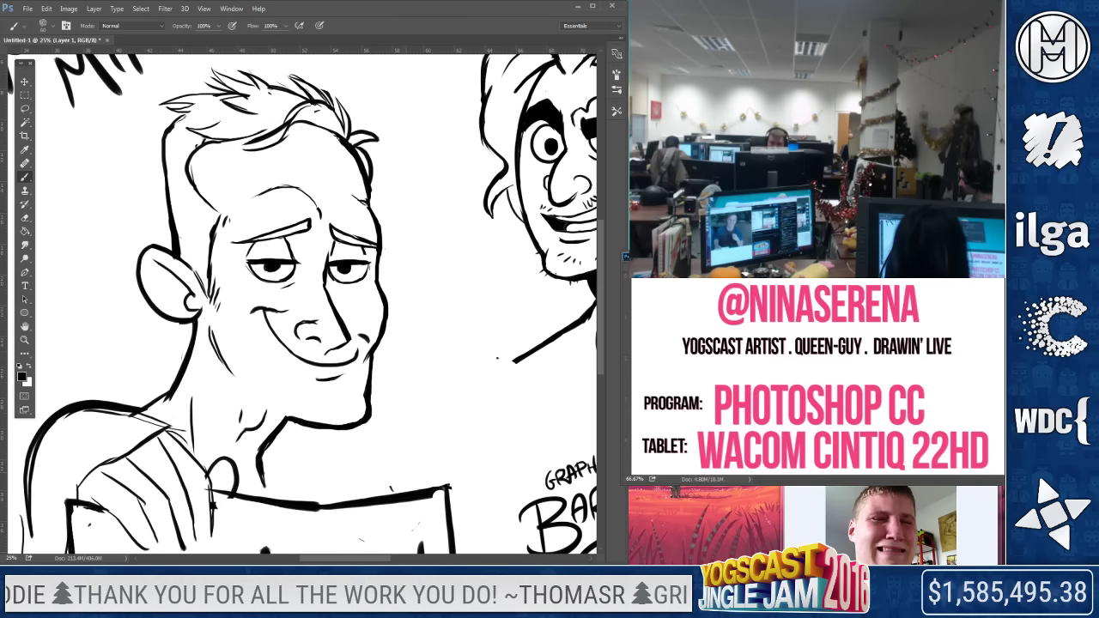
Sketch a raised hand beside the chin with a curved thumb, a bent index finger and parallel lines for the other fingers
mouse_move(410, 483)
left_mouse_down()
mouse_move(385, 429)
mouse_move(392, 404)
left_mouse_up()
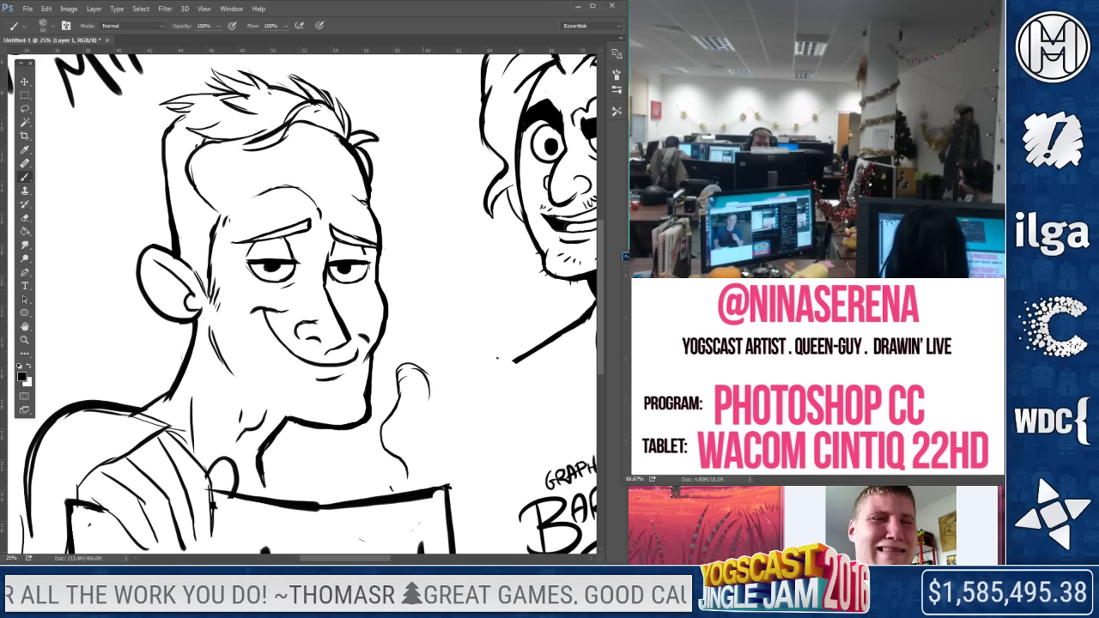
left_click_drag(431, 421, 435, 458)
left_click_drag(429, 300, 409, 365)
mouse_move(442, 335)
left_mouse_down()
mouse_move(406, 367)
mouse_move(430, 297)
left_mouse_up()
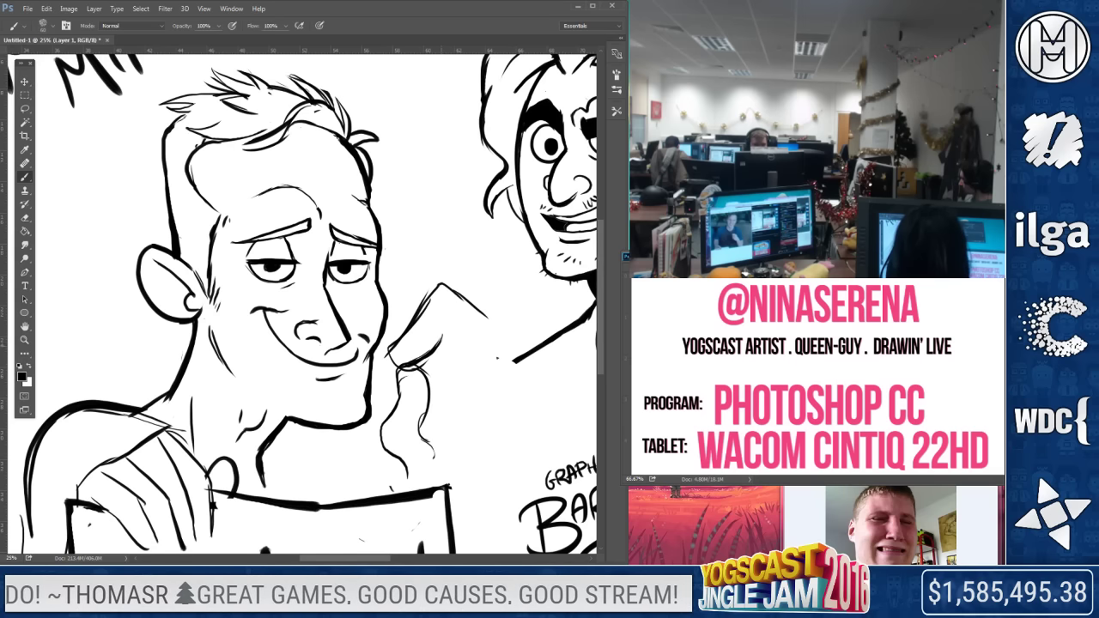
left_click_drag(447, 410, 528, 396)
left_click_drag(460, 436, 530, 400)
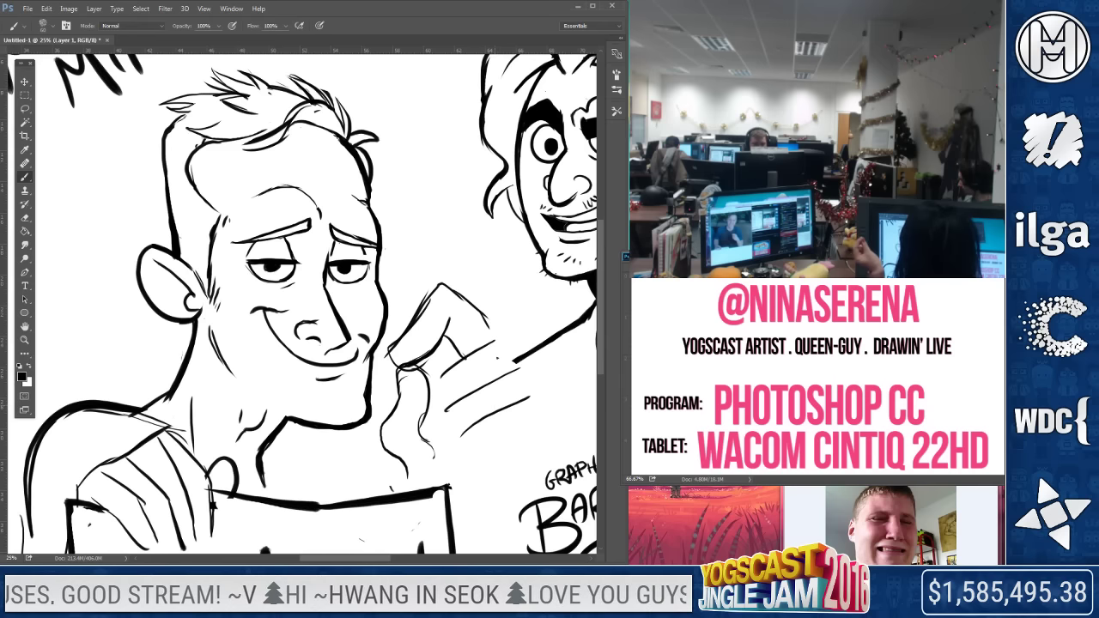
Erase the overlapping finger line ends, and close the hand with the fingertips, knuckle edge, little finger and palm
left_click(27, 221)
left_click_drag(460, 359, 457, 419)
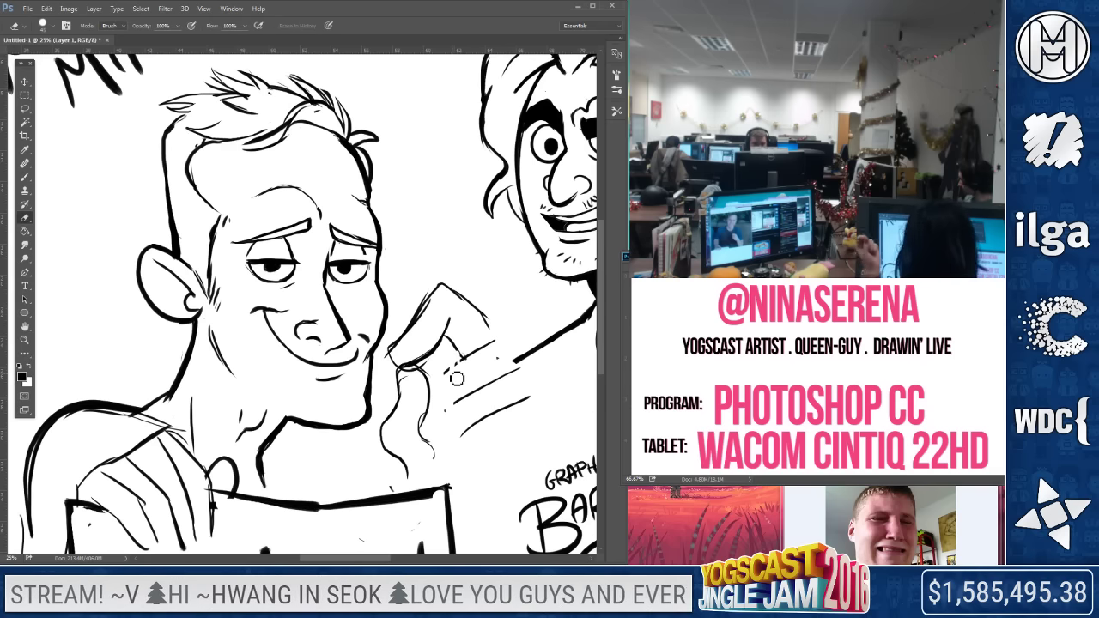
left_click(25, 177)
left_click_drag(514, 356, 520, 430)
left_click_drag(450, 373, 452, 452)
left_click_drag(507, 431, 470, 455)
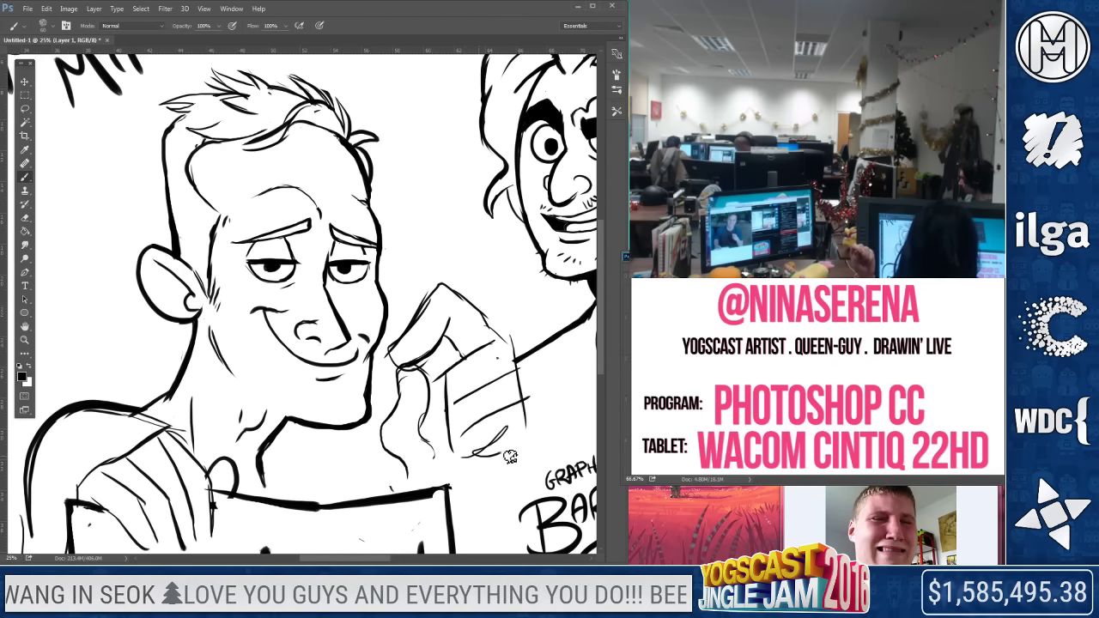
left_click_drag(535, 422, 514, 496)
left_click_drag(426, 412, 443, 436)
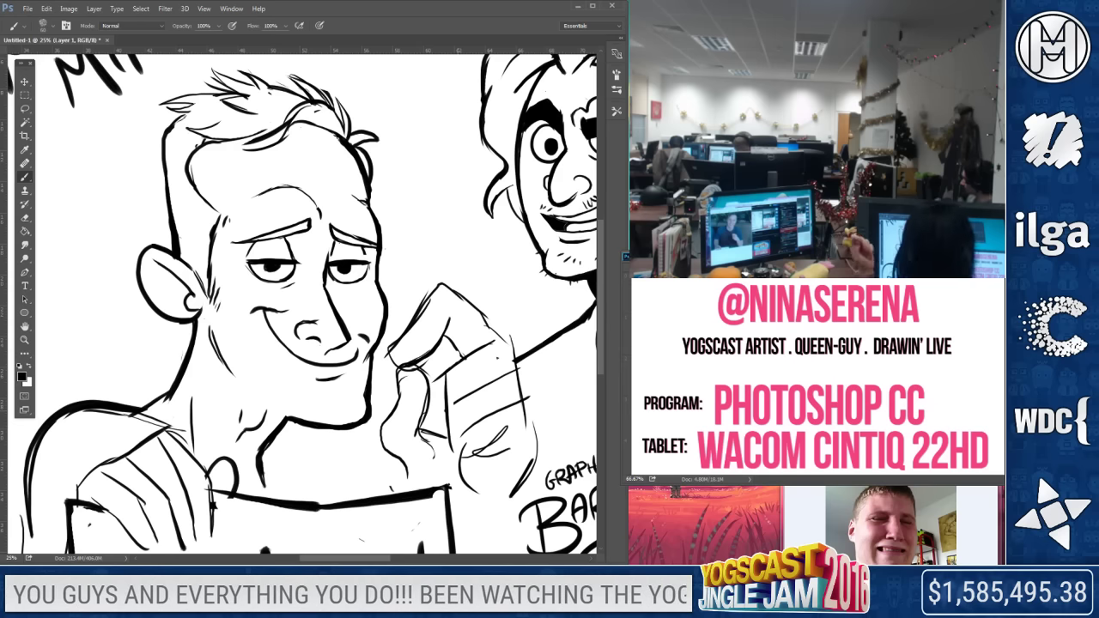
left_click_drag(407, 472, 413, 479)
Lasso the sketched hand and transform it, shrinking it to about 87% and rotating it about 25° clockwise
key("l")
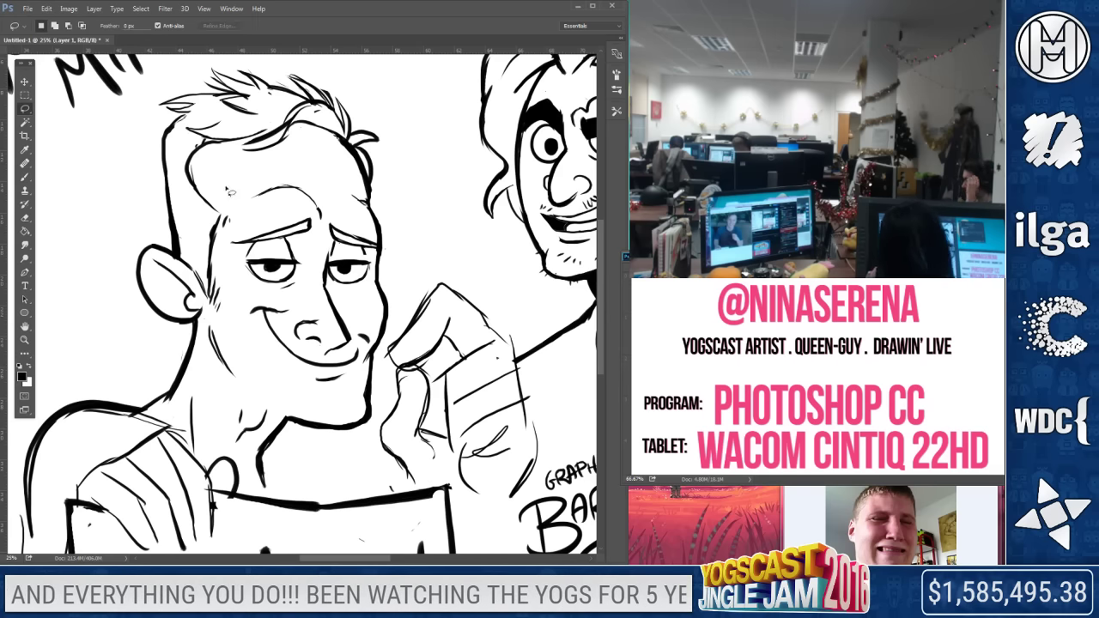
mouse_move(397, 329)
left_mouse_down()
mouse_move(382, 465)
mouse_move(447, 481)
mouse_move(498, 520)
left_mouse_up()
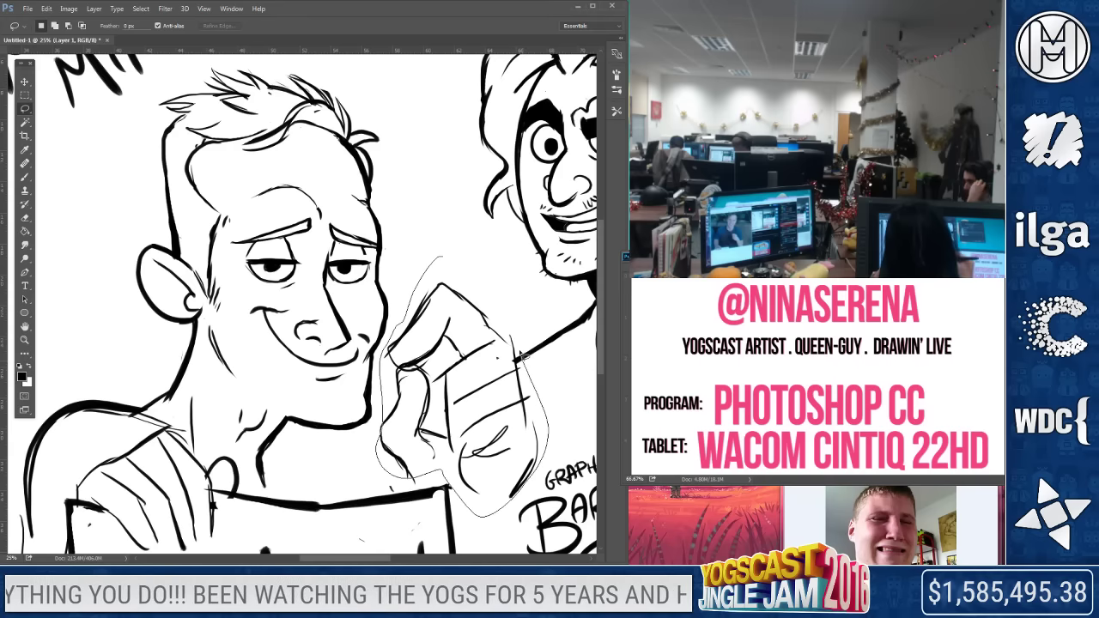
left_click_drag(526, 366, 471, 258)
right_click(470, 257)
left_click(506, 243)
mouse_move(572, 519)
left_mouse_down()
mouse_move(522, 475)
mouse_move(519, 499)
left_mouse_up()
left_click_drag(481, 412, 498, 466)
left_click_drag(577, 521, 557, 412)
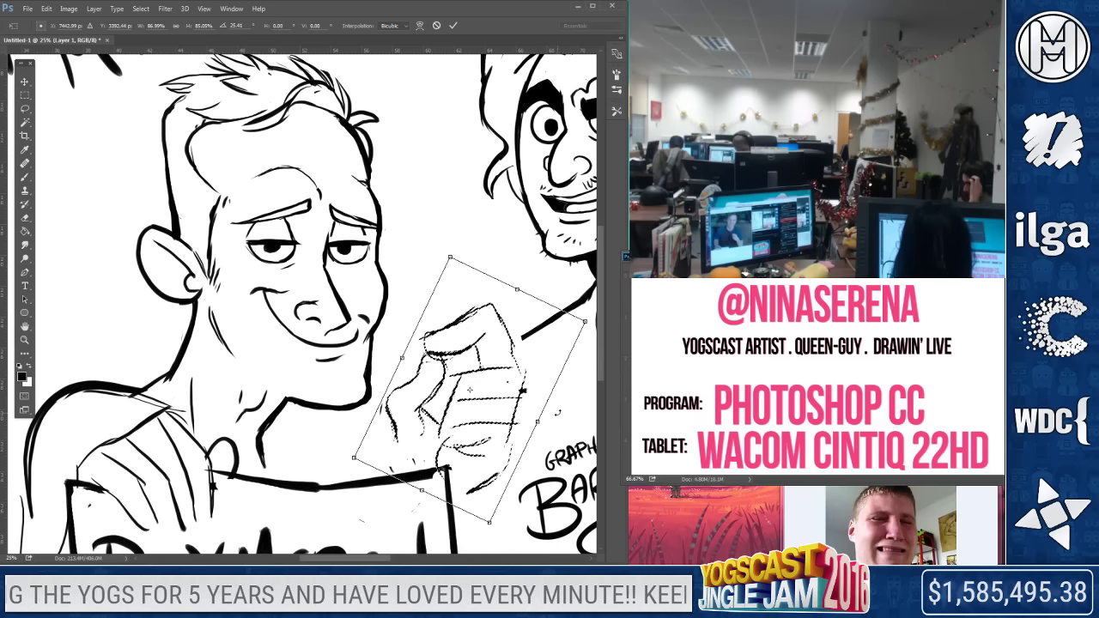
key("Return")
Strengthen the outer contour of the hand from the knuckles down to the wrist with a thicker black line
key("b")
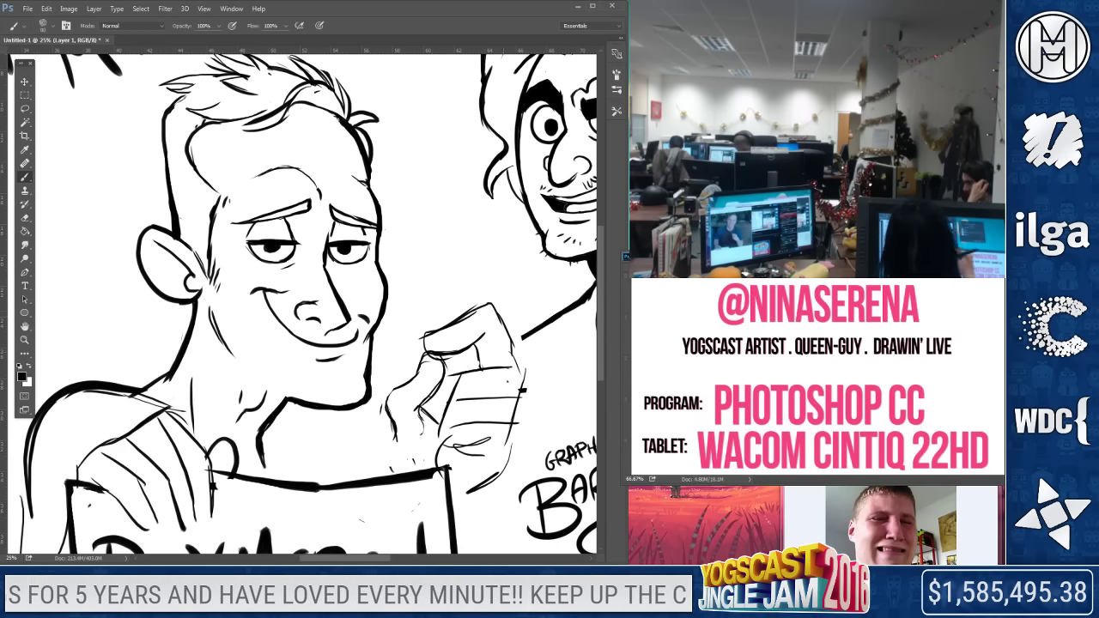
mouse_move(506, 323)
left_mouse_down()
mouse_move(526, 404)
mouse_move(517, 458)
mouse_move(516, 443)
mouse_move(497, 488)
mouse_move(471, 497)
left_mouse_up()
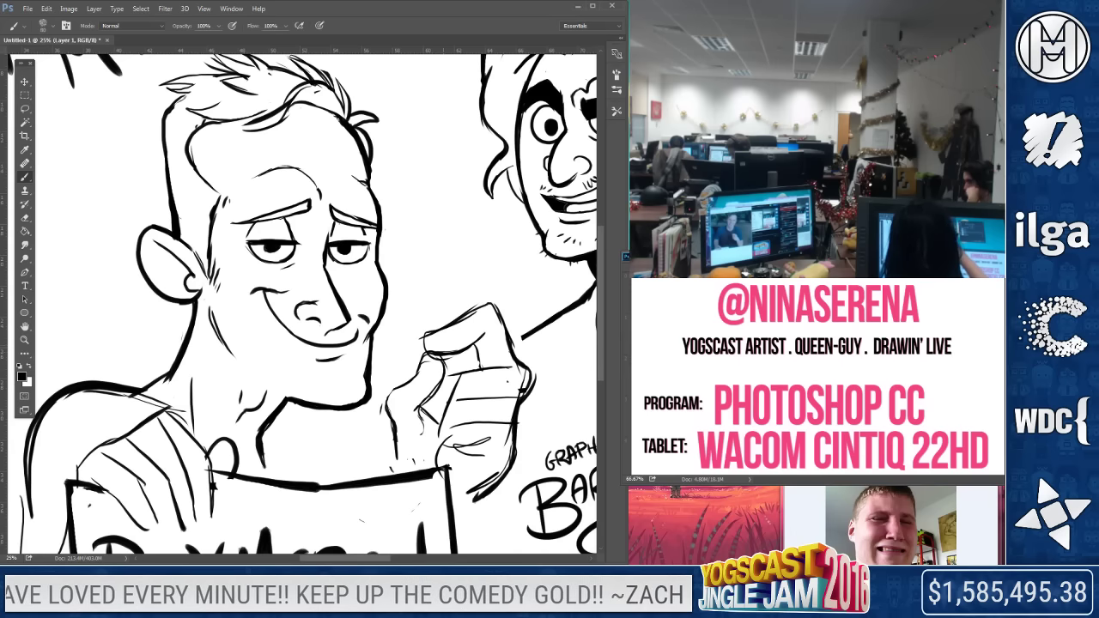
Outline a tall tapering object pinched between the thumb and fingers, and erase its line where it overlaps the hand
left_click_drag(405, 239, 402, 336)
left_click_drag(409, 220, 498, 217)
left_click_drag(480, 279, 476, 307)
left_click_drag(424, 359, 443, 400)
left_click(25, 218)
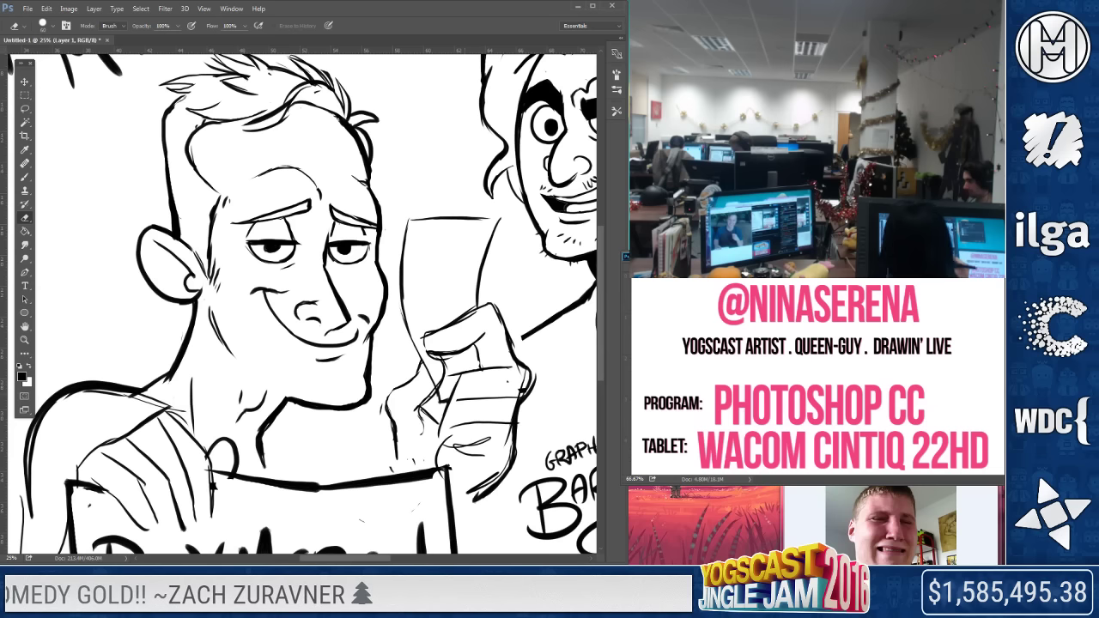
left_click_drag(440, 366, 442, 385)
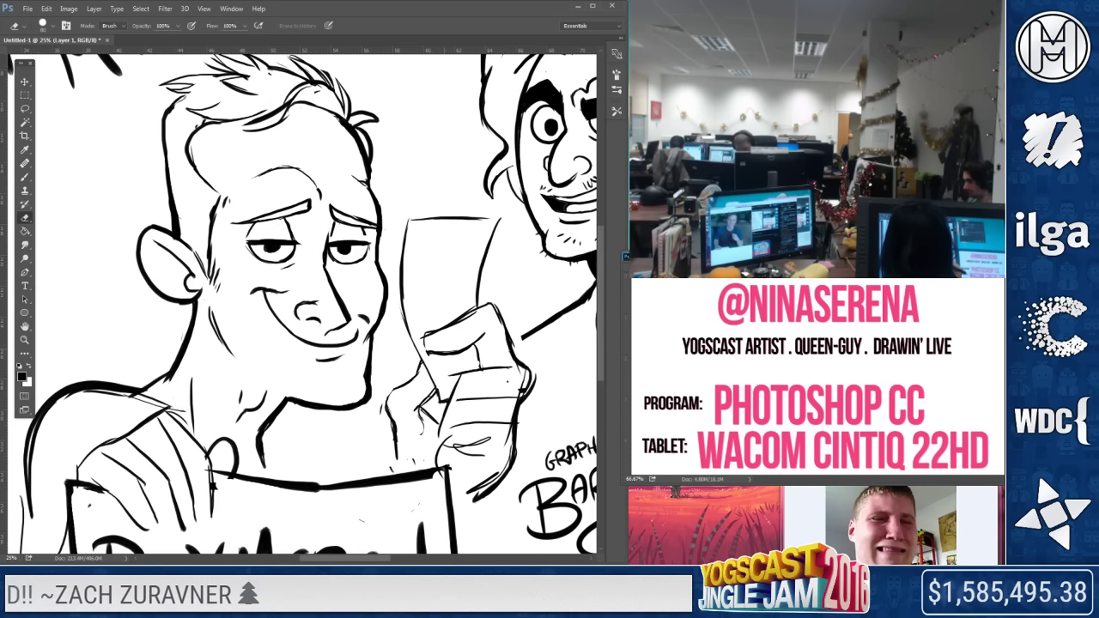
Thicken the thumb outline and turn the held object into a banknote with an inner border, a dollar sign and a circle
key("b")
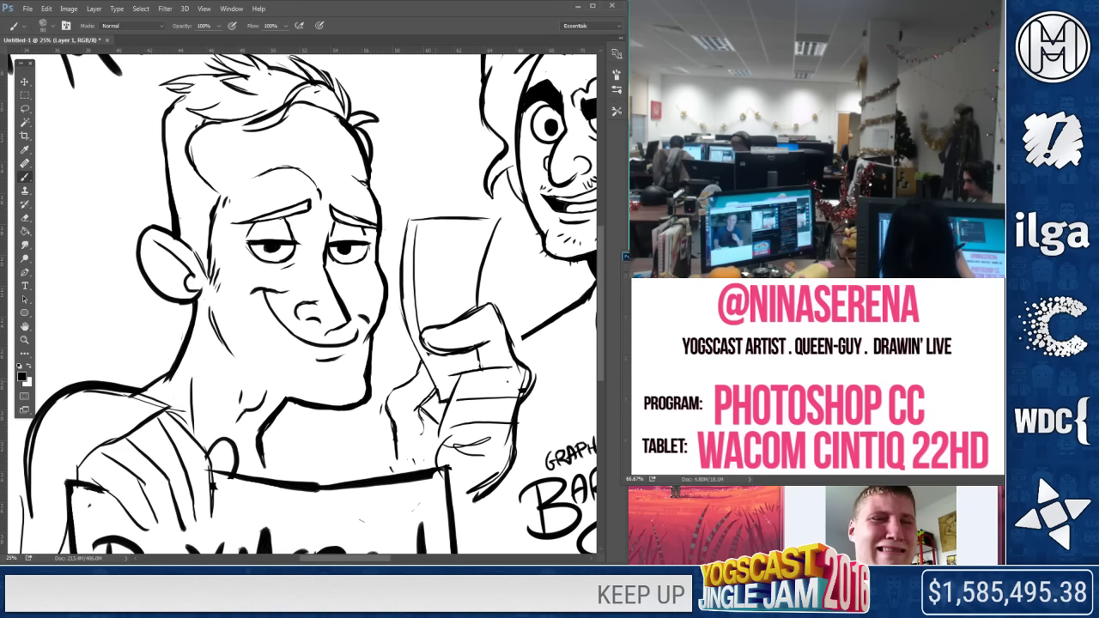
mouse_move(483, 229)
left_mouse_down()
mouse_move(469, 283)
mouse_move(441, 285)
mouse_move(446, 316)
mouse_move(421, 300)
left_mouse_up()
key("ctrl+z")
key("ctrl+z")
key("ctrl+z")
mouse_move(460, 252)
left_mouse_down()
mouse_move(420, 260)
mouse_move(419, 247)
mouse_move(470, 253)
left_mouse_up()
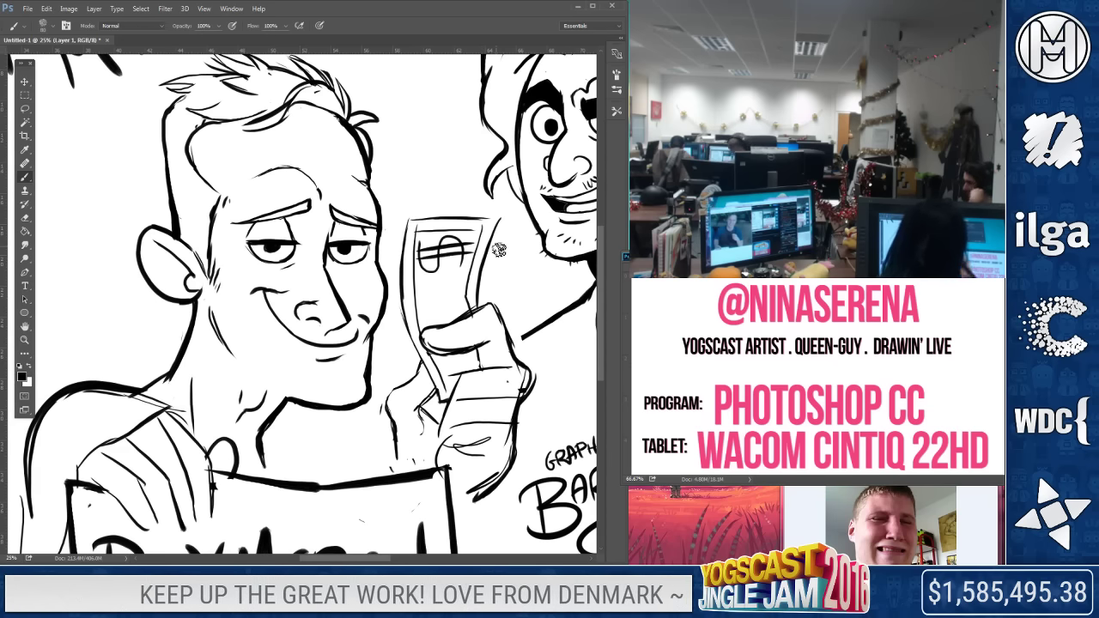
mouse_move(426, 322)
left_mouse_down()
mouse_move(459, 323)
mouse_move(433, 279)
left_mouse_up()
left_click_drag(459, 291, 458, 268)
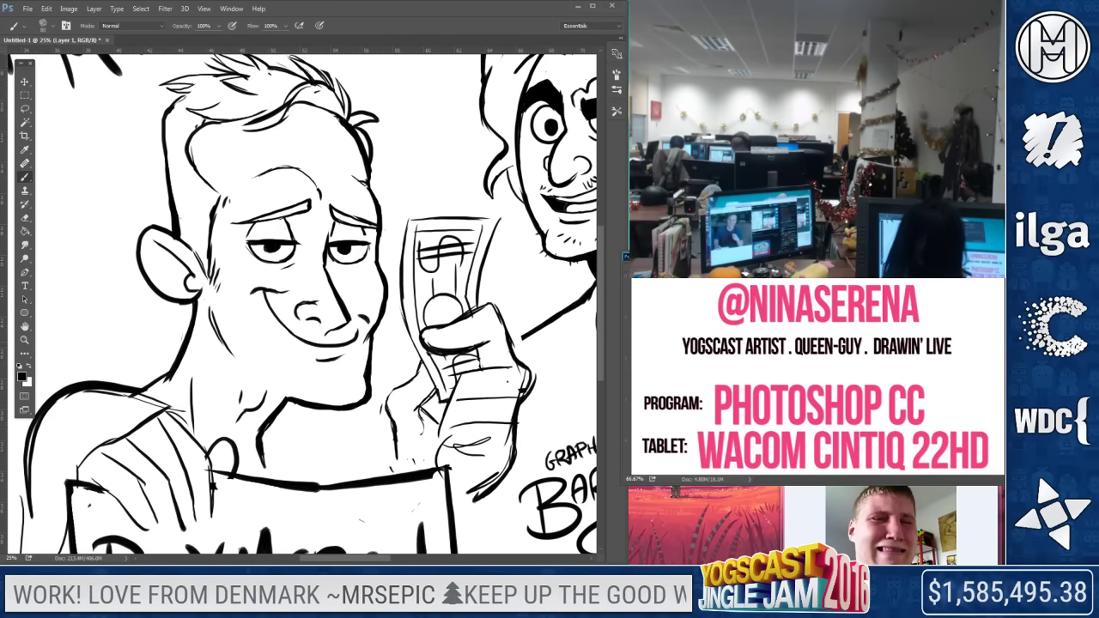
Darken the lines separating the folded fingers below the banknote with thick black strokes
mouse_move(519, 369)
left_mouse_down()
mouse_move(455, 384)
mouse_move(449, 398)
left_mouse_up()
mouse_move(515, 394)
left_mouse_down()
mouse_move(448, 408)
mouse_move(437, 434)
left_mouse_up()
left_click_drag(506, 417, 448, 423)
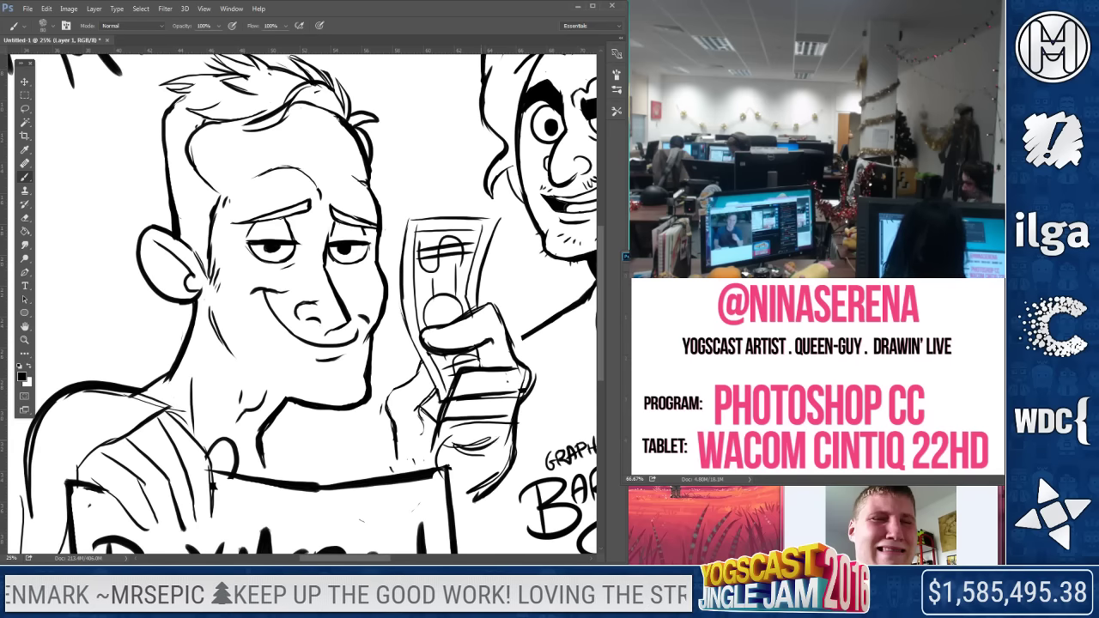
Erase the folded fingers and the outer edge of the raised hand below the thumb with a larger eraser
left_click(26, 217)
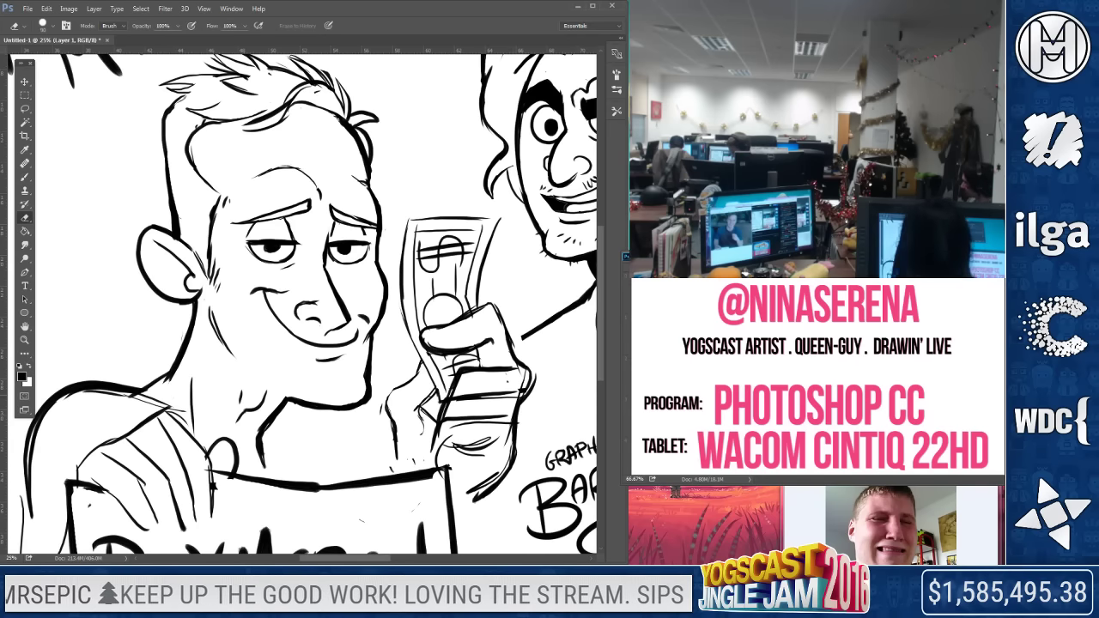
key("bracketright")
key("bracketright")
mouse_move(507, 395)
left_mouse_down()
mouse_move(488, 434)
mouse_move(459, 429)
mouse_move(476, 448)
mouse_move(499, 396)
mouse_move(508, 443)
mouse_move(486, 485)
left_mouse_up()
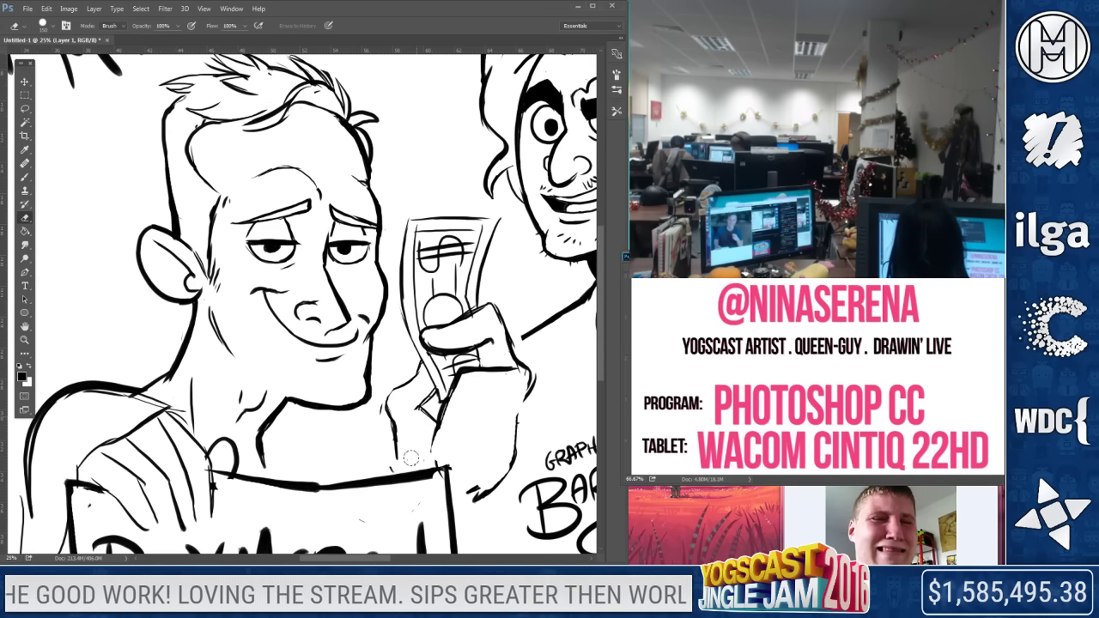
key("z")
left_click(79, 102)
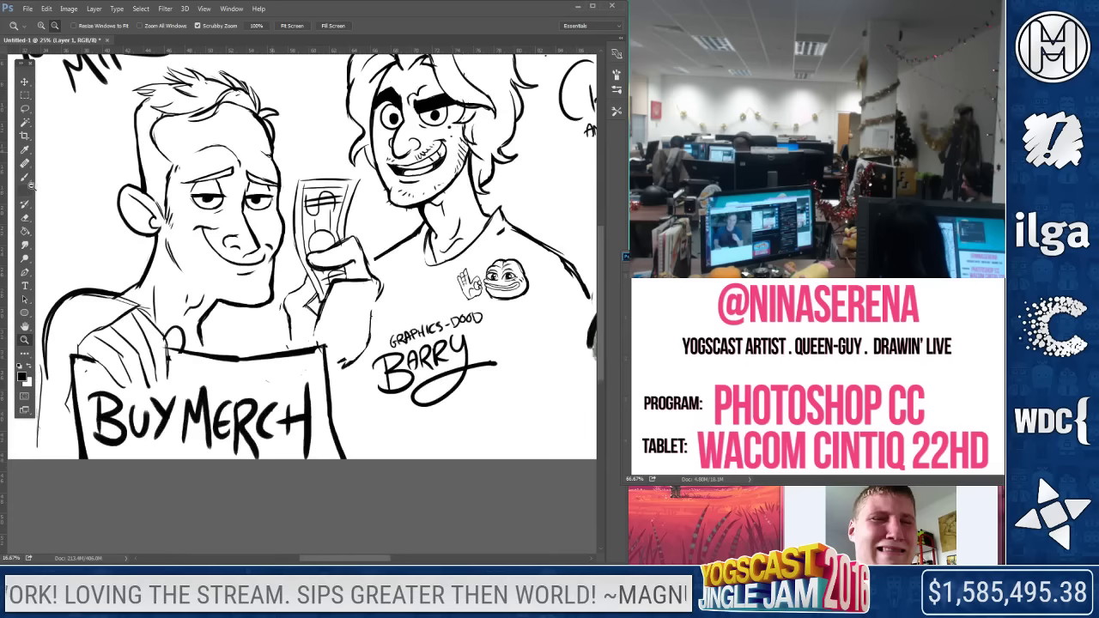
key("b")
left_click_drag(301, 301, 395, 336)
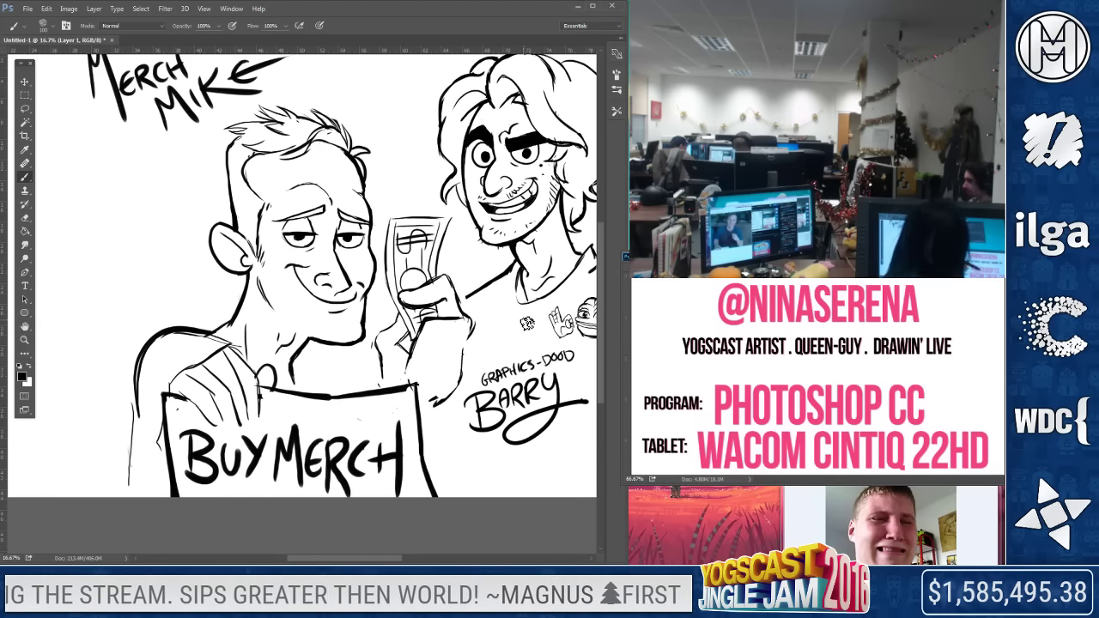
key("e")
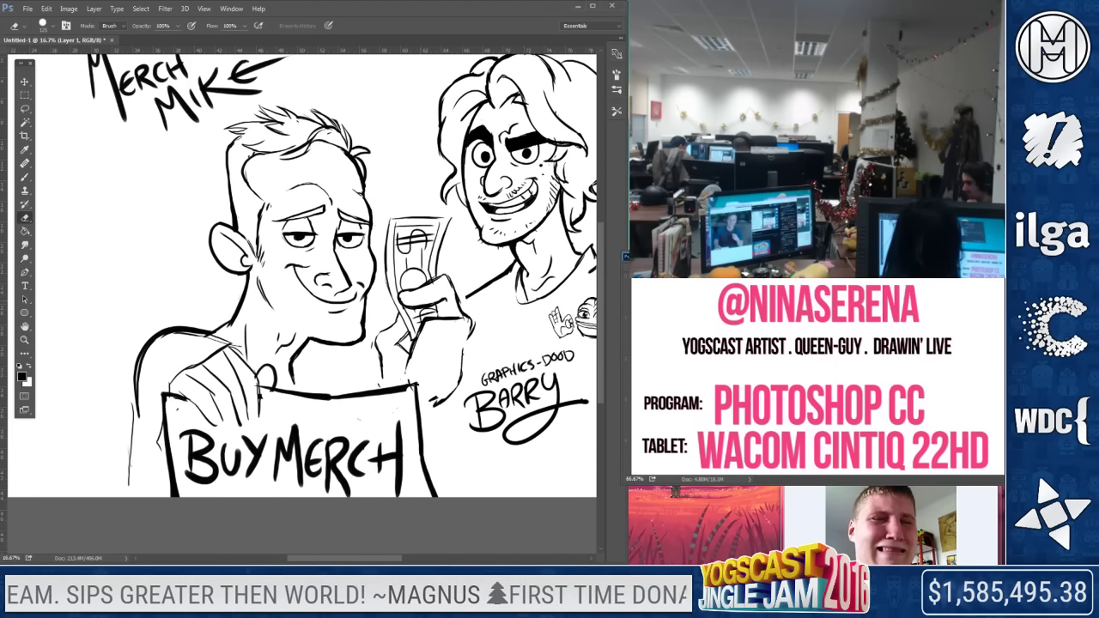
left_click_drag(471, 333, 451, 399)
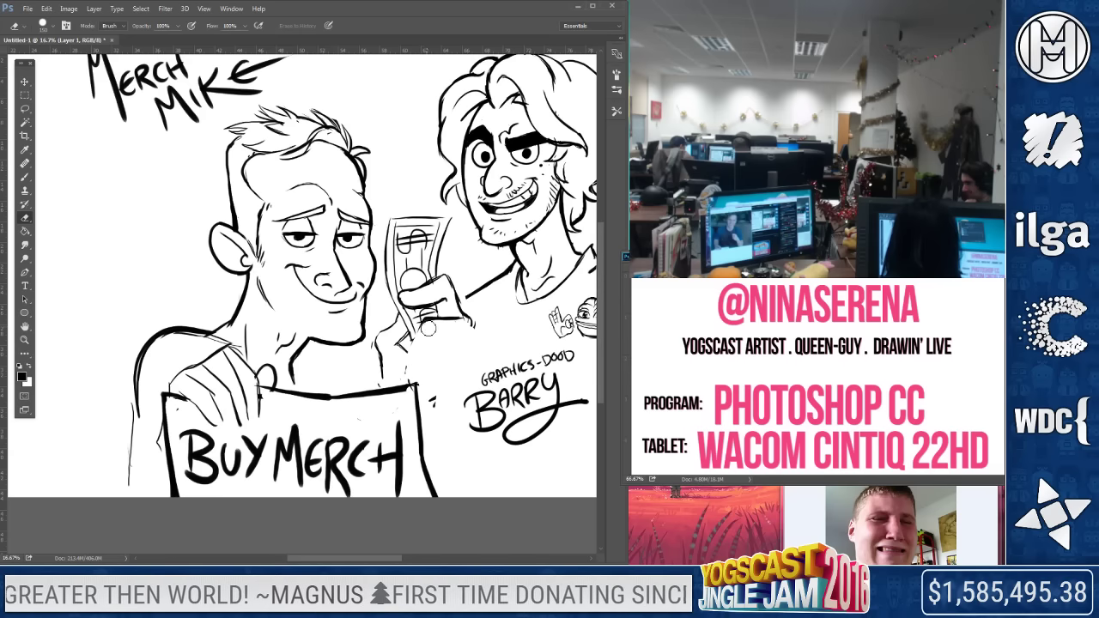
Draw a small heart above the banknote, and redraw the raised hand's folded fingers and outer edge down to the wrist
key("b")
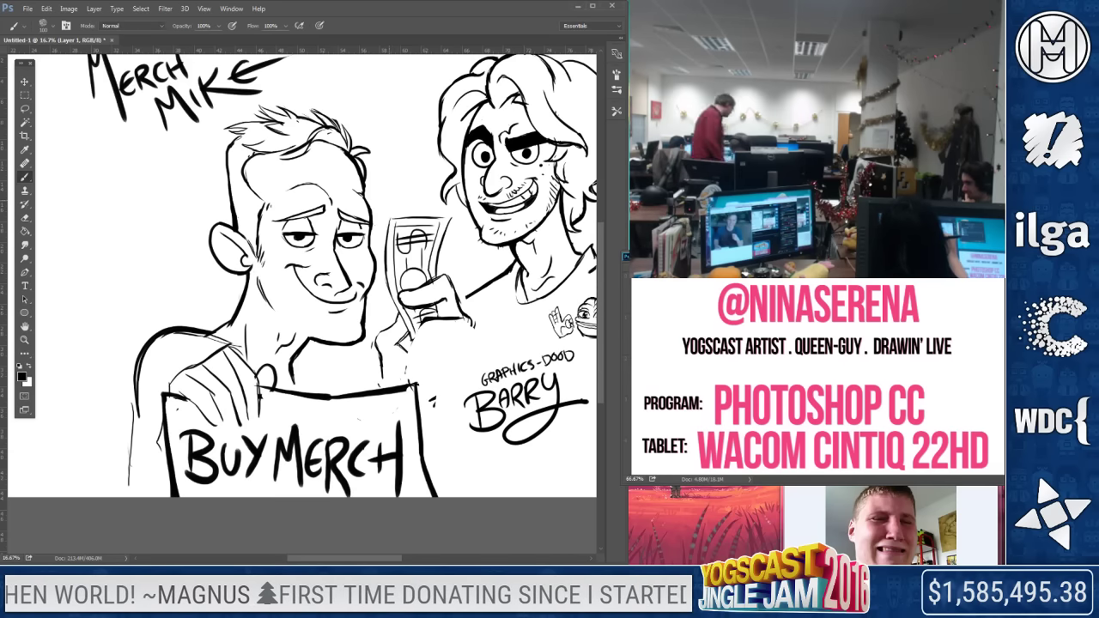
mouse_move(389, 182)
left_mouse_down()
mouse_move(404, 178)
mouse_move(392, 202)
mouse_move(389, 184)
mouse_move(397, 208)
left_mouse_up()
key("ctrl+z")
mouse_move(429, 325)
left_mouse_down()
mouse_move(464, 332)
mouse_move(437, 342)
mouse_move(427, 362)
mouse_move(474, 329)
mouse_move(429, 379)
left_mouse_up()
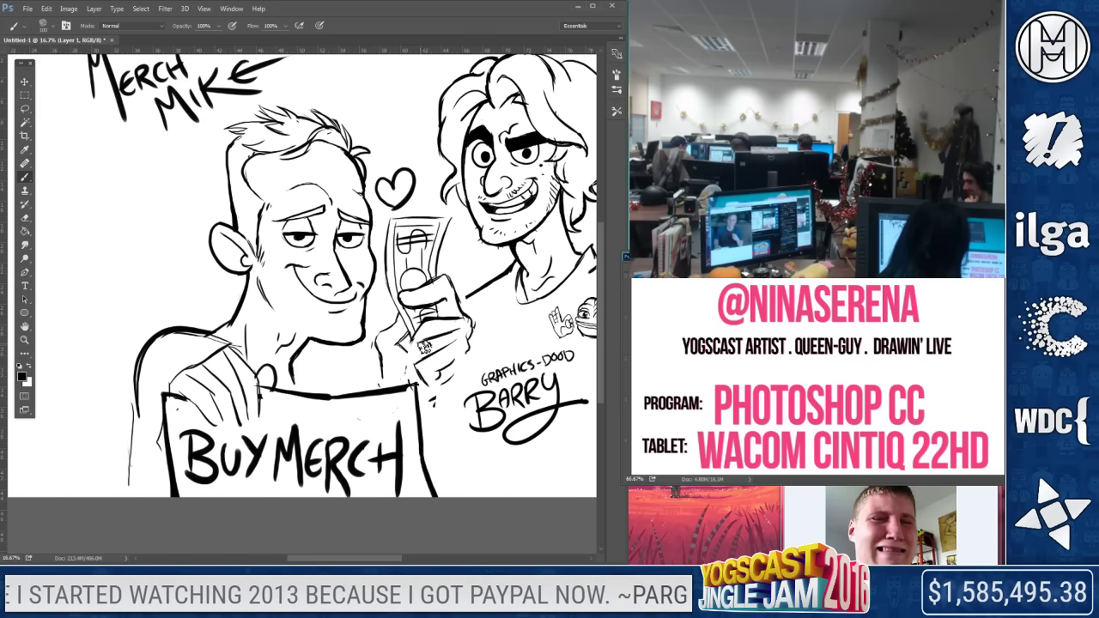
left_click_drag(468, 350, 433, 417)
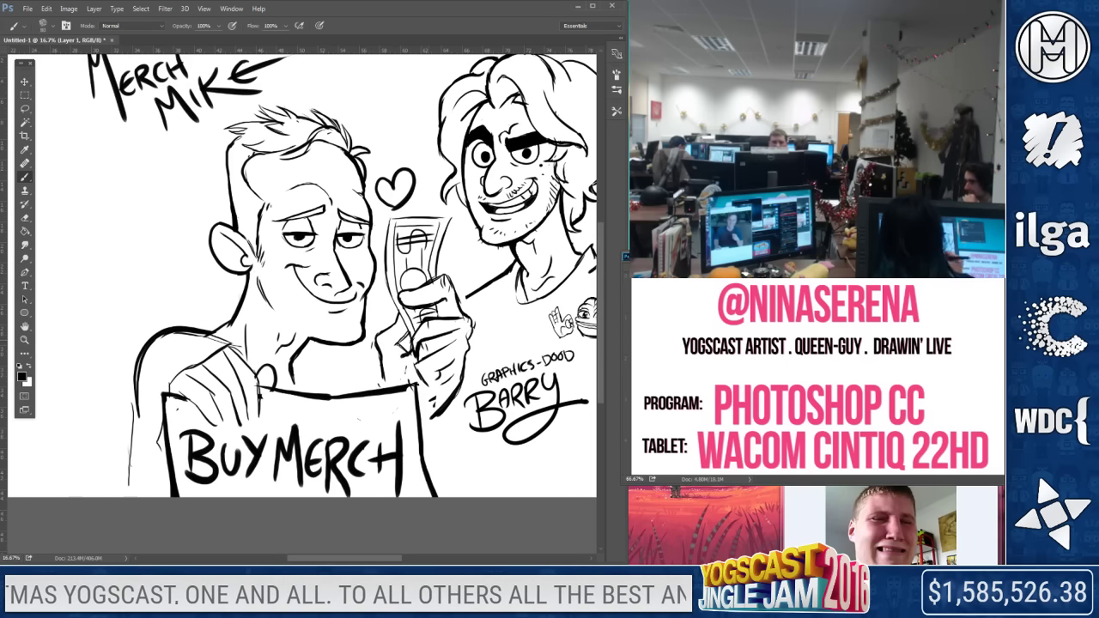
left_click(25, 217)
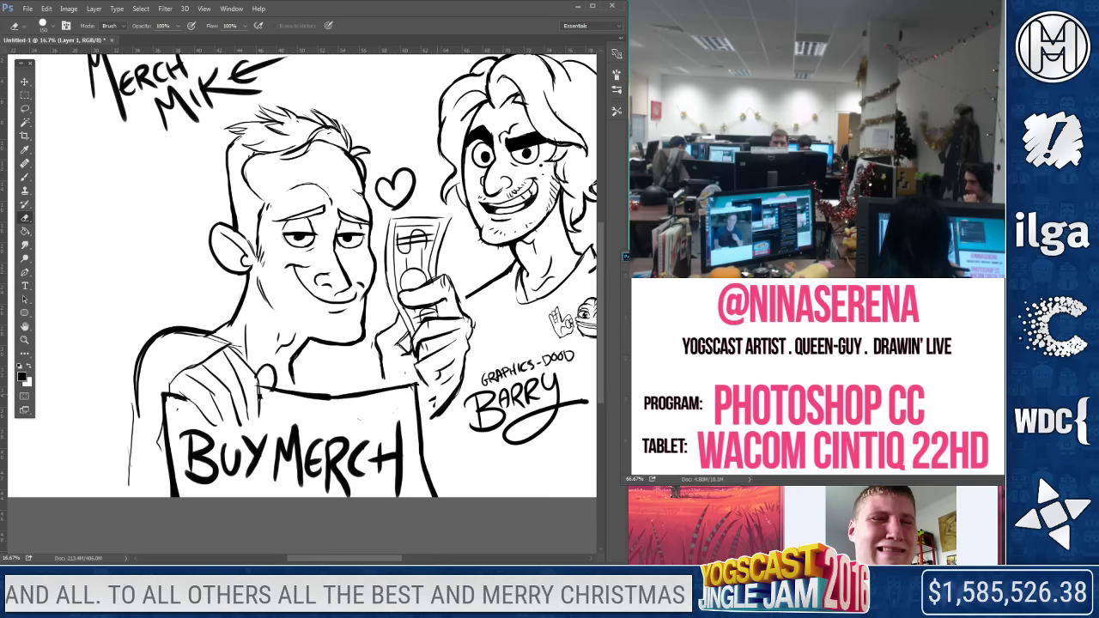
key("b")
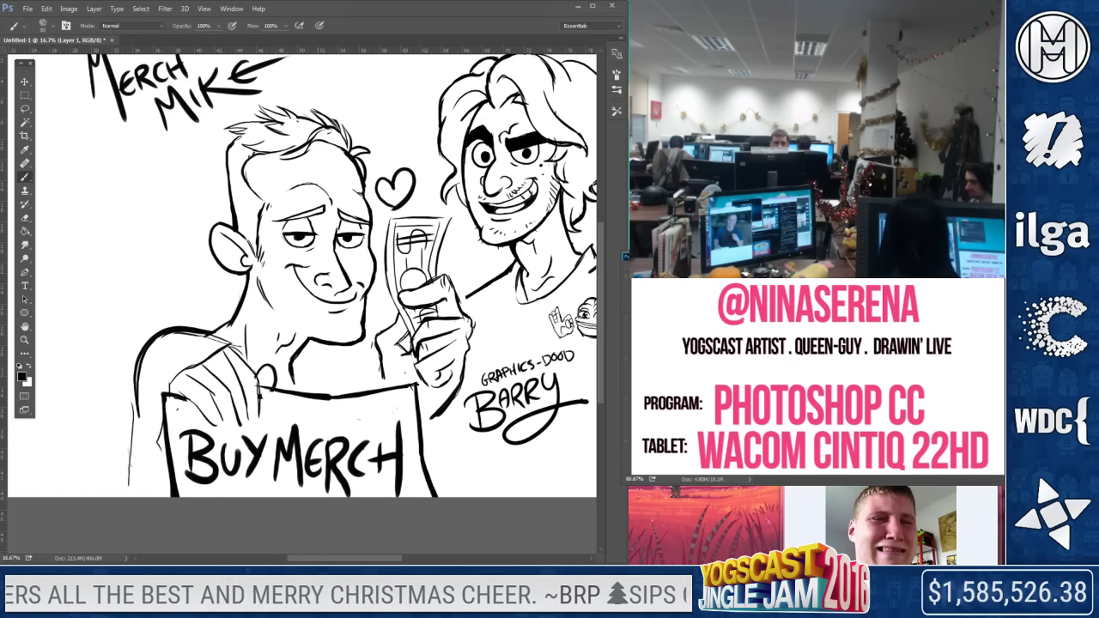
Erase the old shoulder and arm lines beside the sign, and redraw them as a broader, rounded shoulder further out
key("e")
mouse_move(204, 340)
left_mouse_down()
mouse_move(137, 381)
mouse_move(131, 481)
left_mouse_up()
key("b")
mouse_move(225, 336)
left_mouse_down()
mouse_move(146, 344)
mouse_move(99, 382)
mouse_move(95, 434)
left_mouse_up()
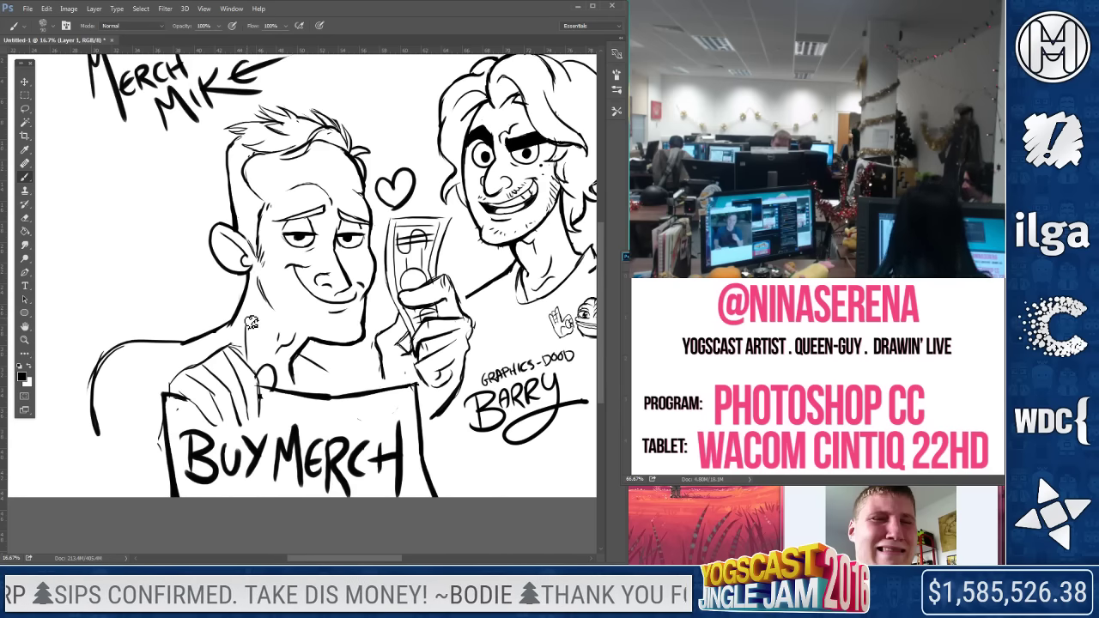
Draw an open, pointed shirt collar on both sides of the neck, and add a curved line inside the sleeve
mouse_move(200, 316)
left_mouse_down()
mouse_move(265, 315)
mouse_move(266, 370)
left_mouse_up()
key("ctrl+z")
left_click_drag(218, 328, 263, 368)
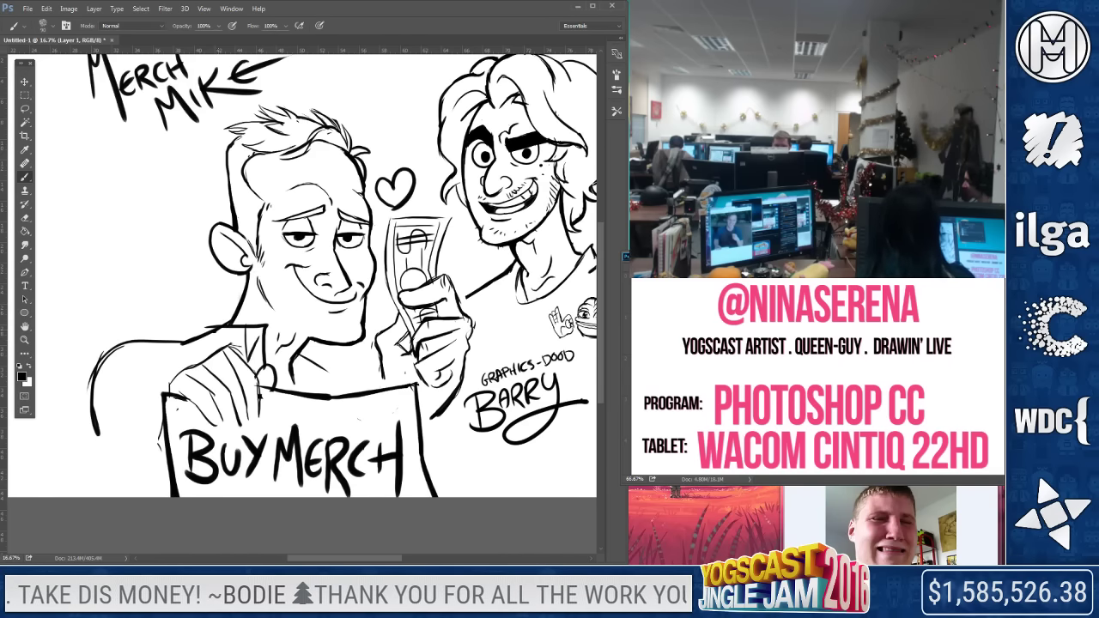
mouse_move(229, 321)
left_mouse_down()
mouse_move(191, 335)
mouse_move(184, 364)
mouse_move(219, 325)
left_mouse_up()
key("e")
left_click(248, 359)
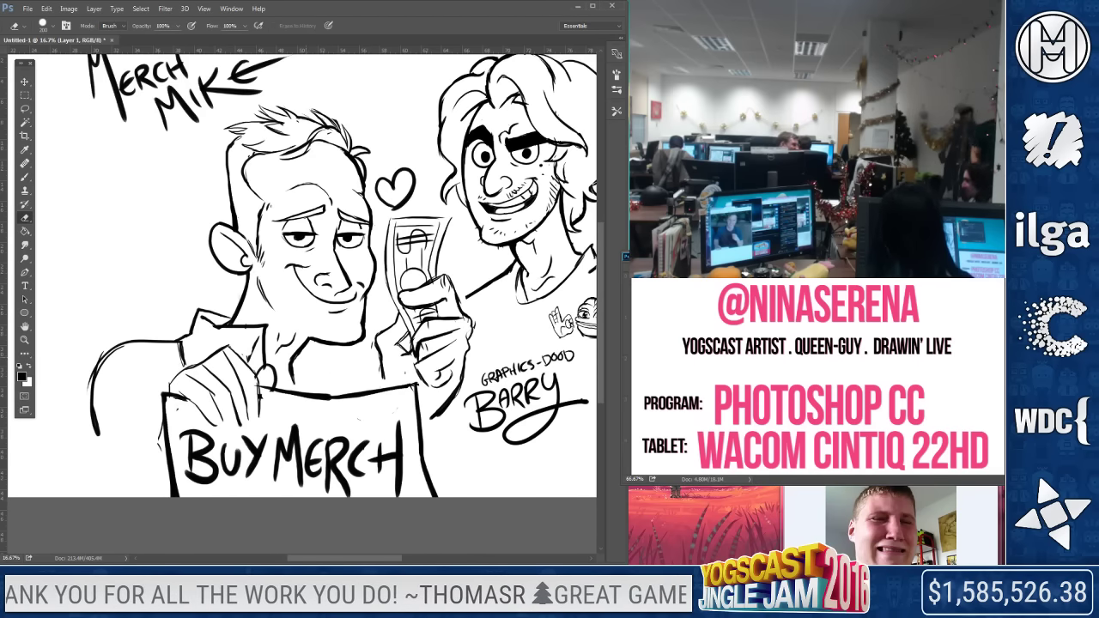
key("b")
mouse_move(315, 355)
left_mouse_down()
mouse_move(319, 393)
mouse_move(339, 369)
mouse_move(331, 392)
left_mouse_up()
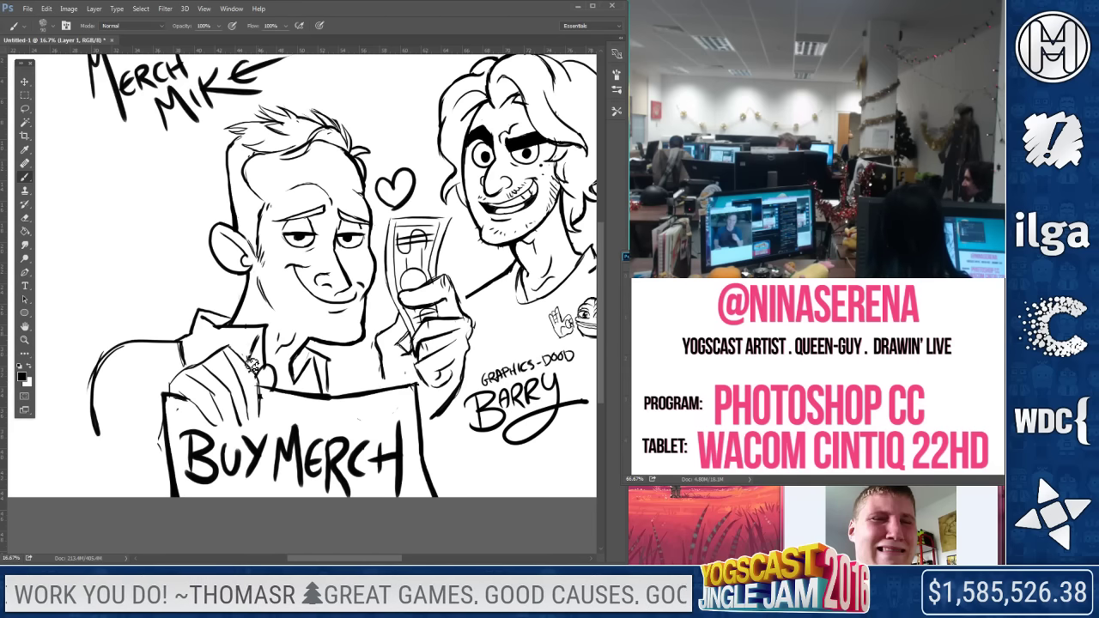
left_click_drag(127, 352, 160, 388)
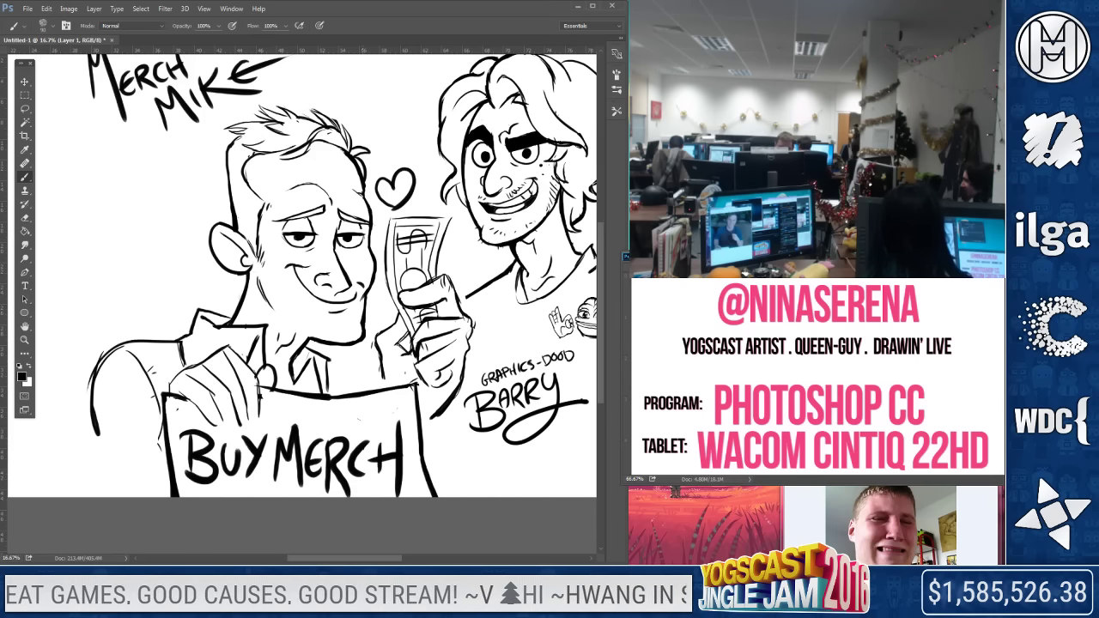
Erase part of the man's front hairline and redraw it with fresh hair strokes
left_click(25, 218)
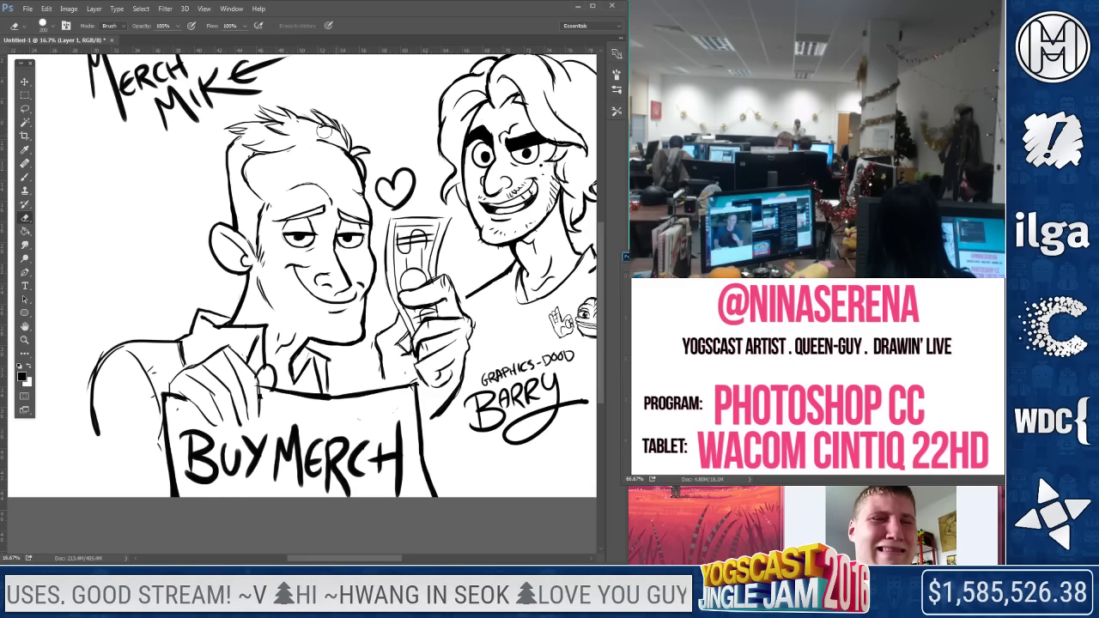
key("b")
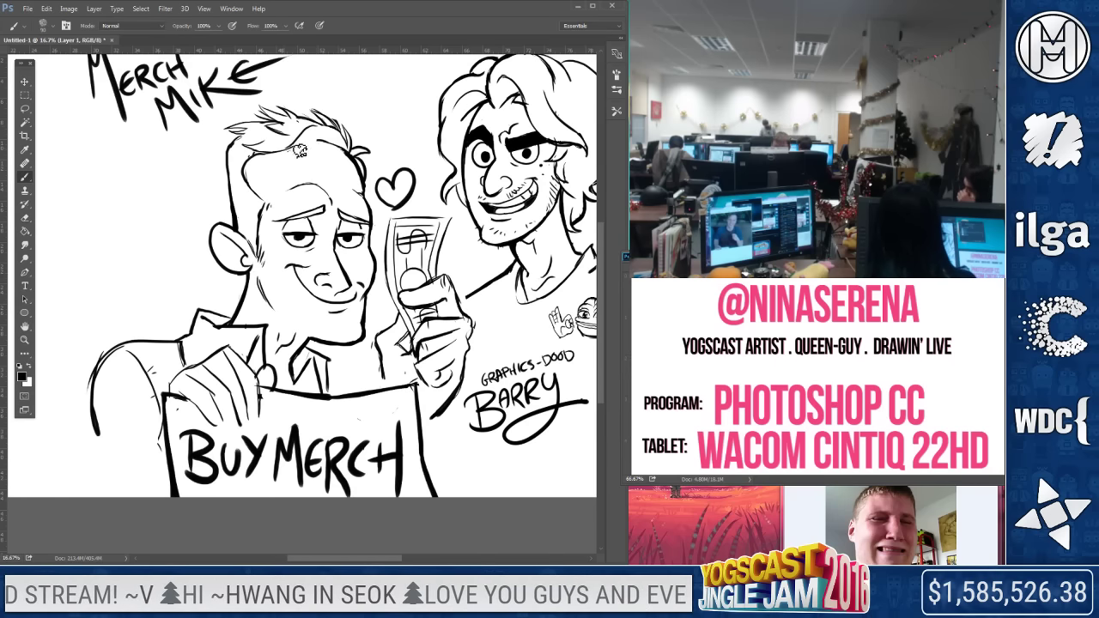
left_click_drag(304, 153, 342, 141)
Erase the back of the neck and redraw it from the ear to the collar, and define the fingers gripping the sign
key("e")
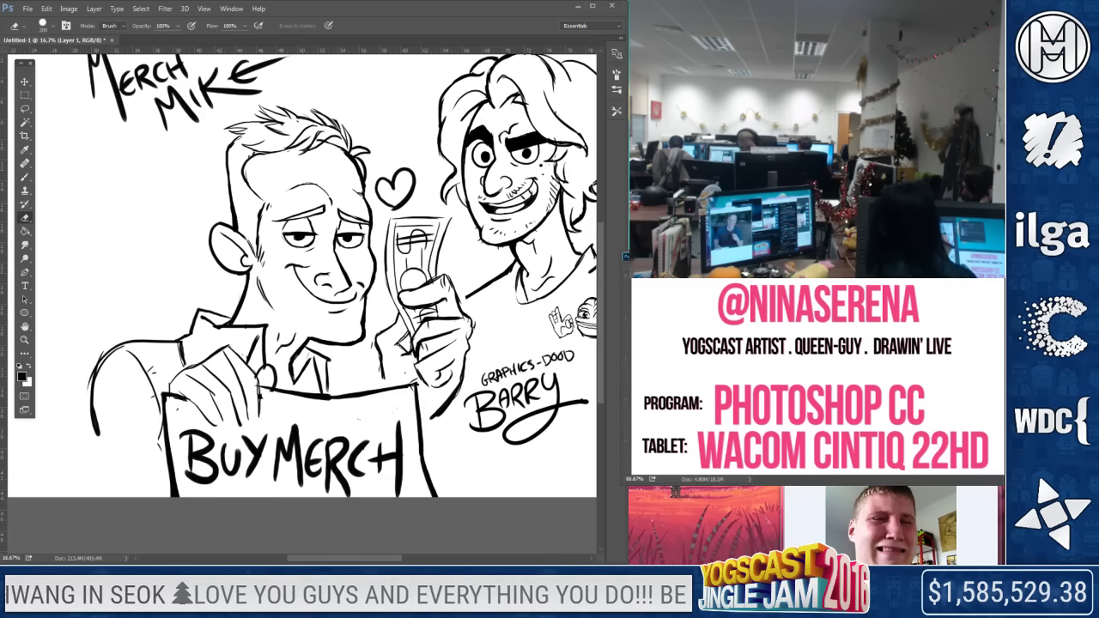
key("bracketleft")
key("bracketleft")
key("bracketleft")
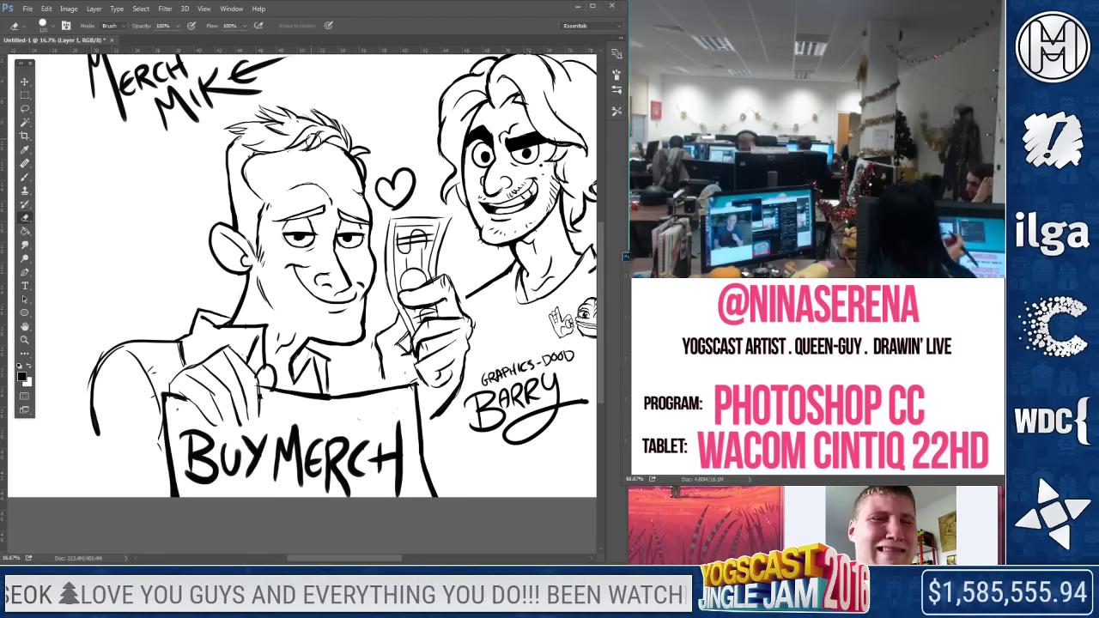
left_click_drag(252, 277, 241, 320)
key("b")
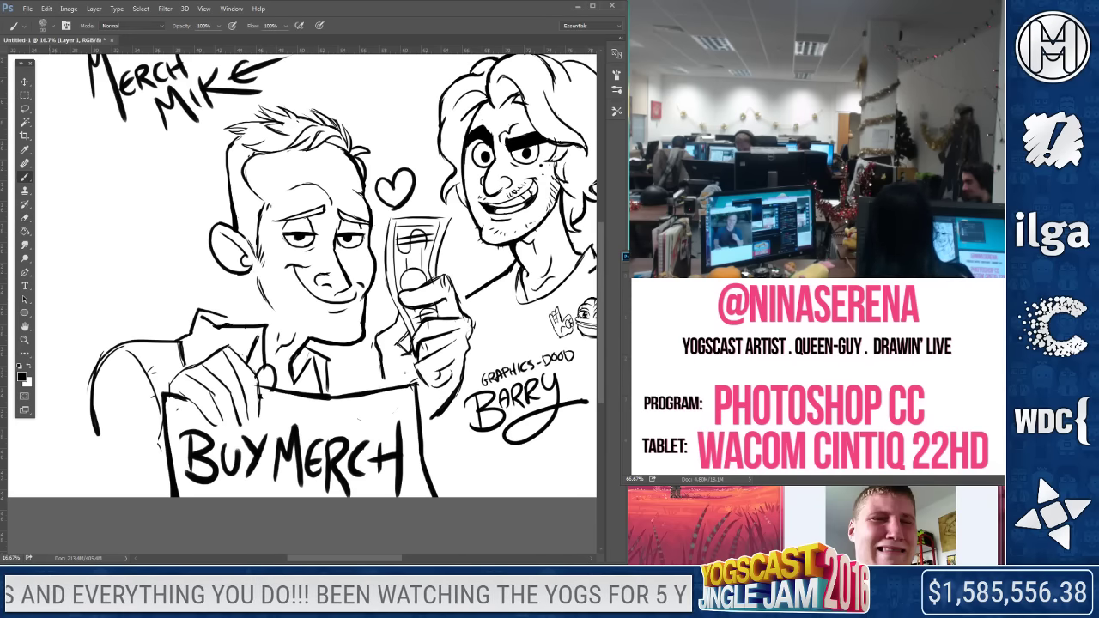
left_click_drag(241, 311, 230, 324)
left_click_drag(246, 279, 240, 303)
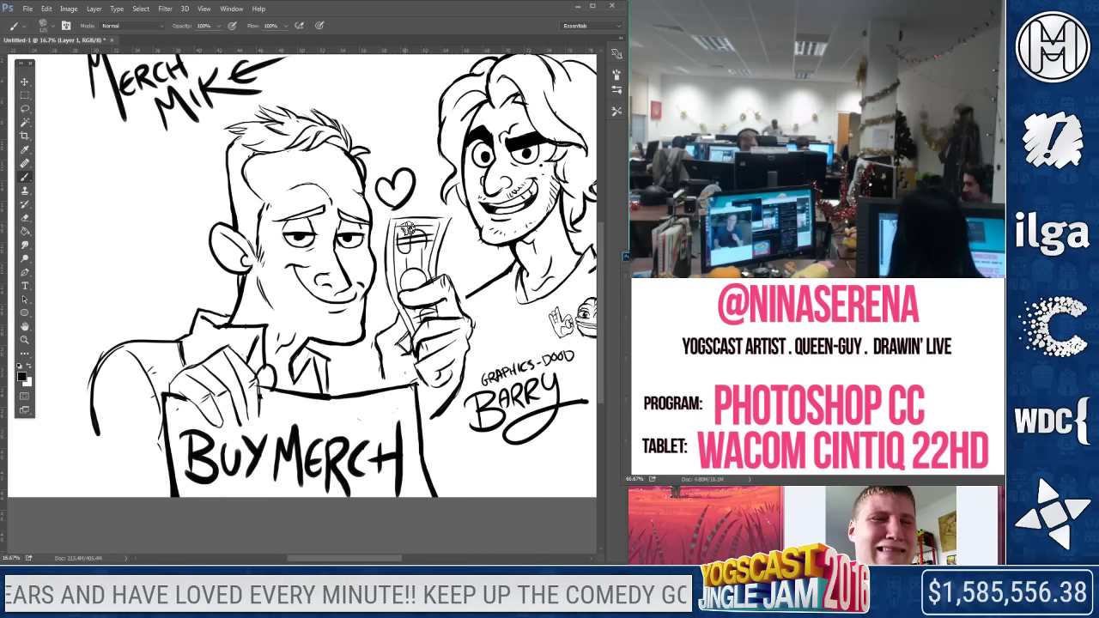
Erase the curved line inside the sleeve with a larger eraser
left_click(25, 217)
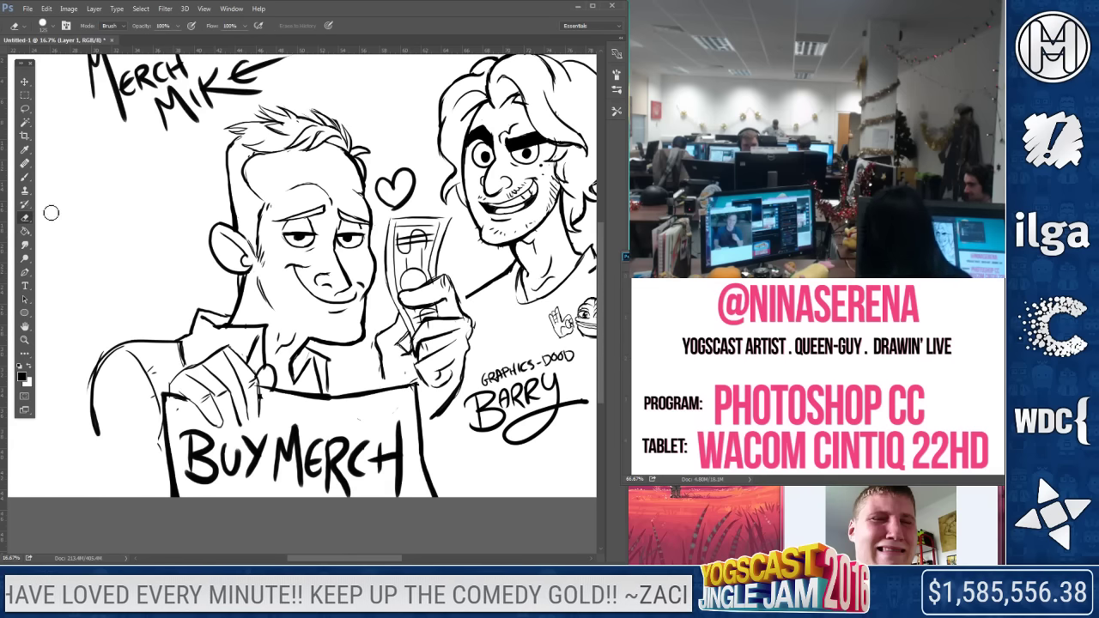
key("]")
left_click_drag(138, 355, 151, 383)
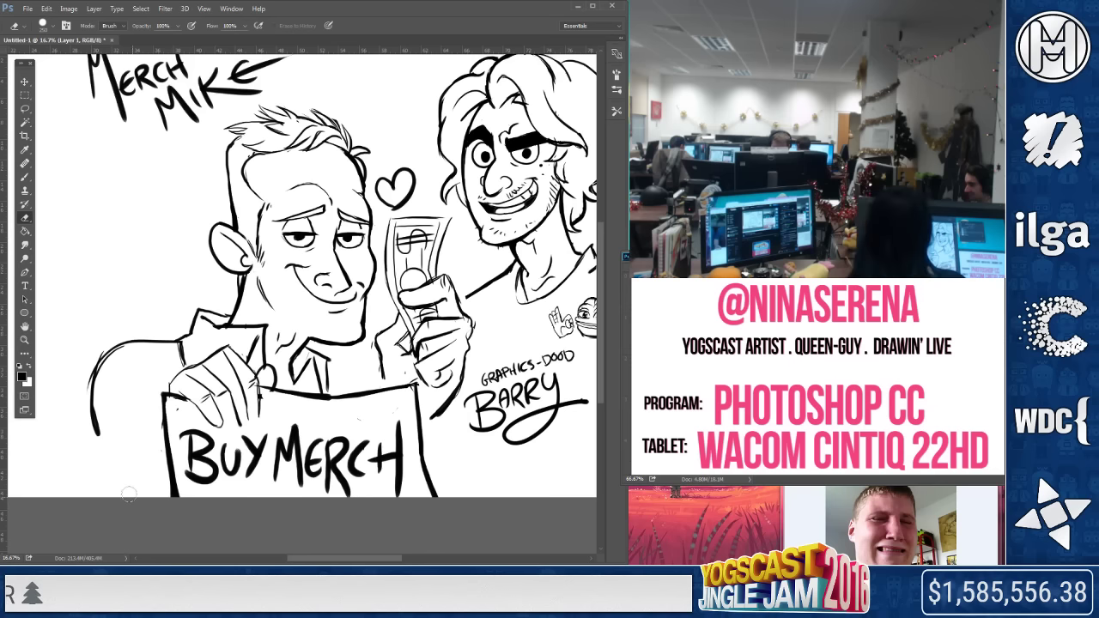
Save the document as christmas_doodles.psd
key("z")
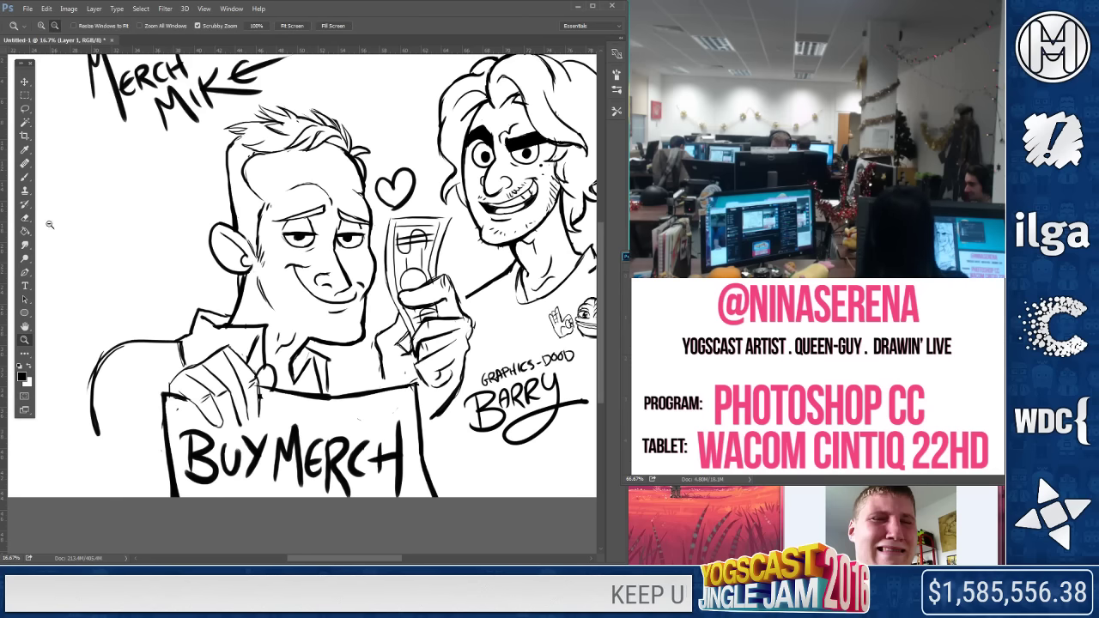
left_click(139, 281, "alt")
key("ctrl+s")
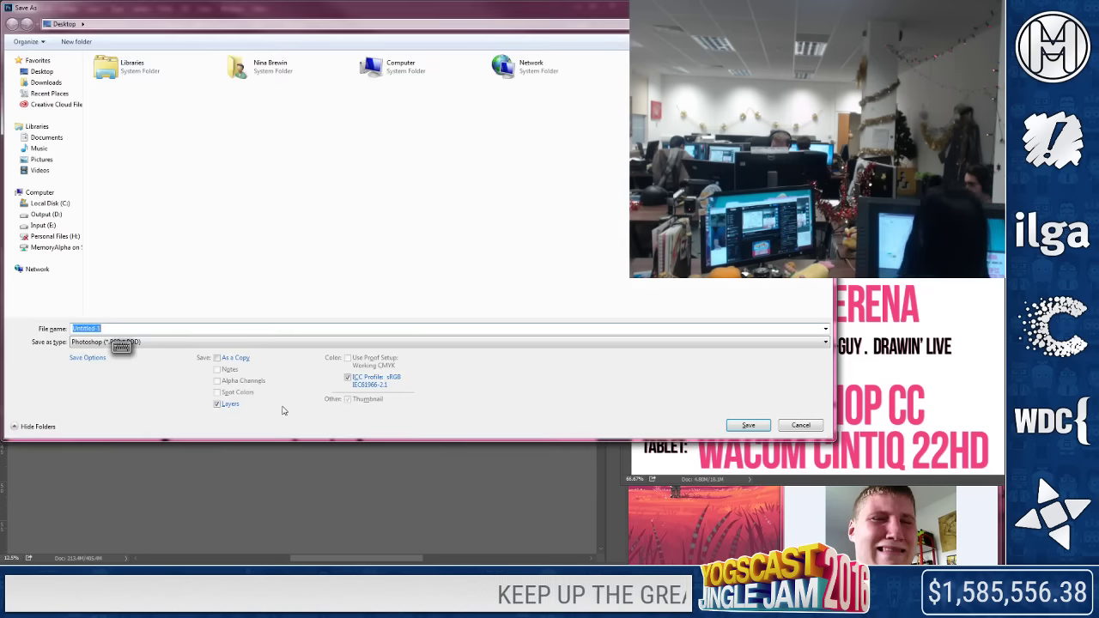
left_click(802, 426)
left_click_drag(250, 365, 368, 394)
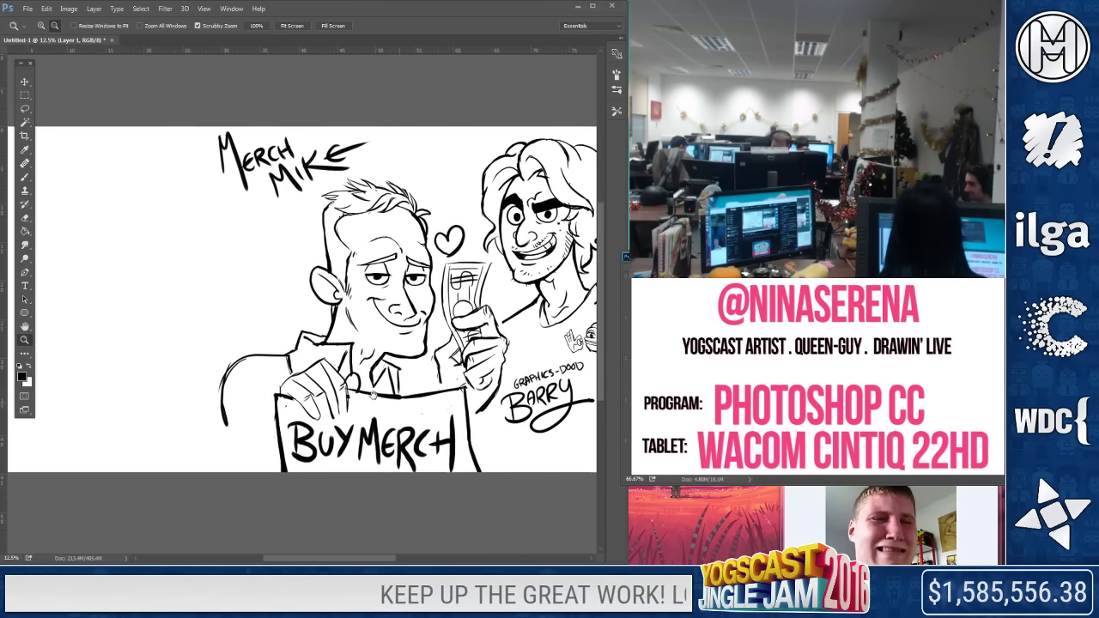
left_click(30, 9)
left_click(55, 129)
mouse_move(327, 14)
left_mouse_down()
mouse_move(34, 123)
mouse_move(328, 123)
mouse_move(0, 57)
left_mouse_up()
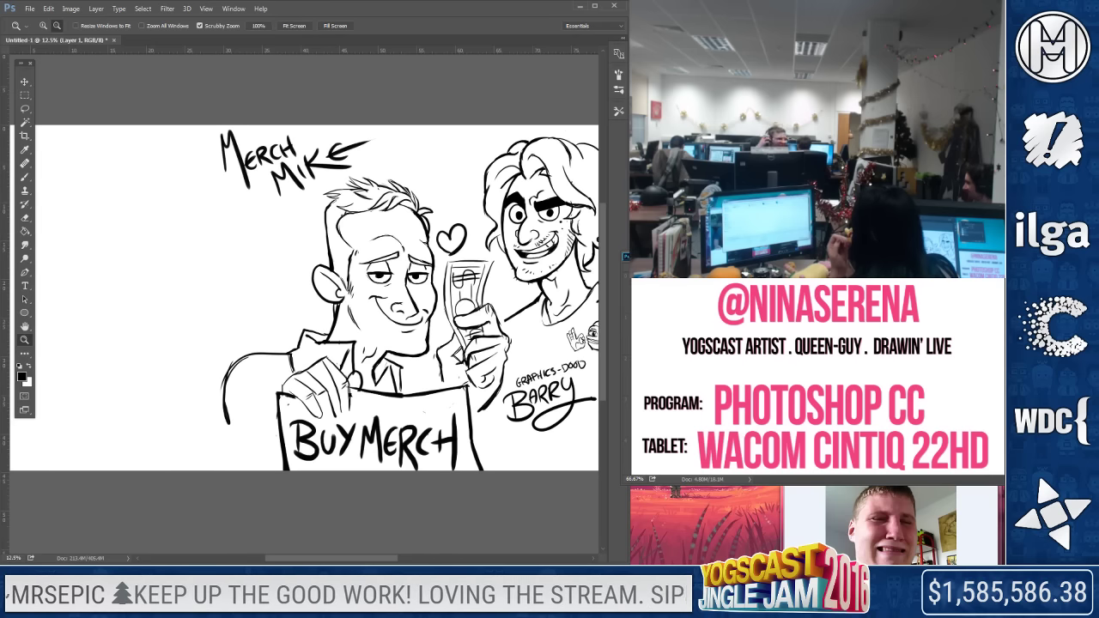
key("Return")
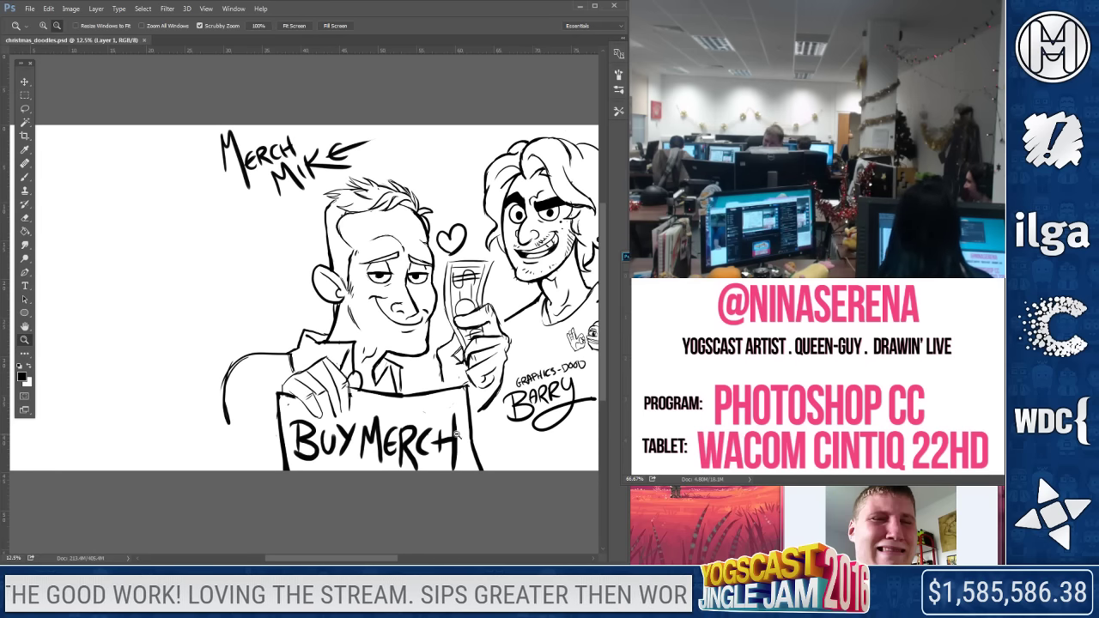
Select the handwritten name label above the sign-holding man and free-transform it smaller and tilted, placed beside his head
left_click(243, 460)
left_click(243, 460)
left_click_drag(391, 421, 280, 395)
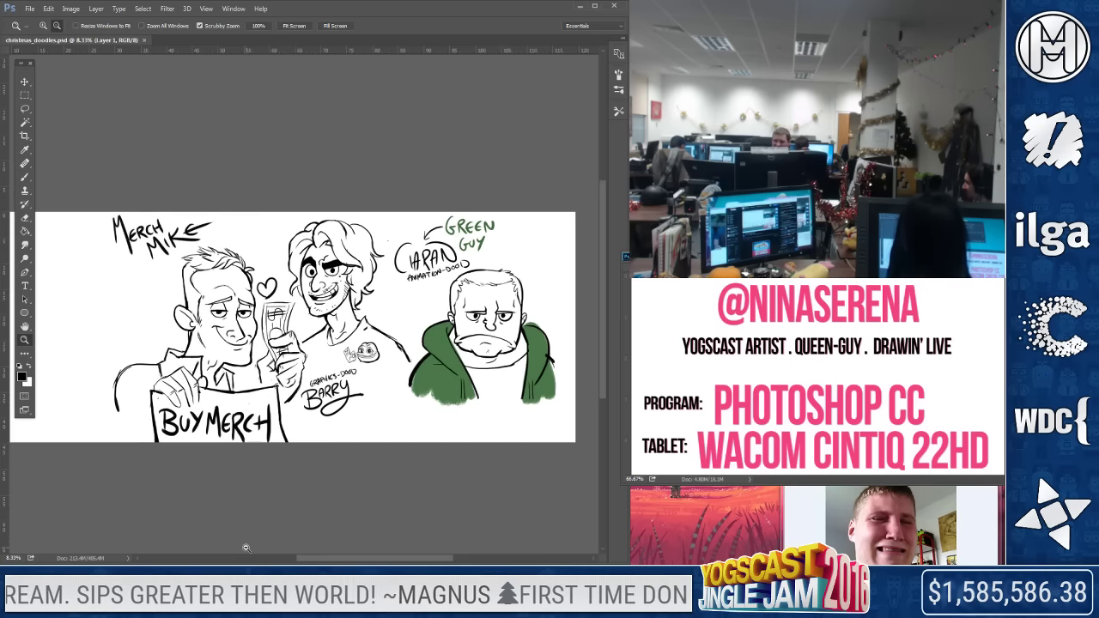
key("l")
left_click_drag(90, 213, 137, 273)
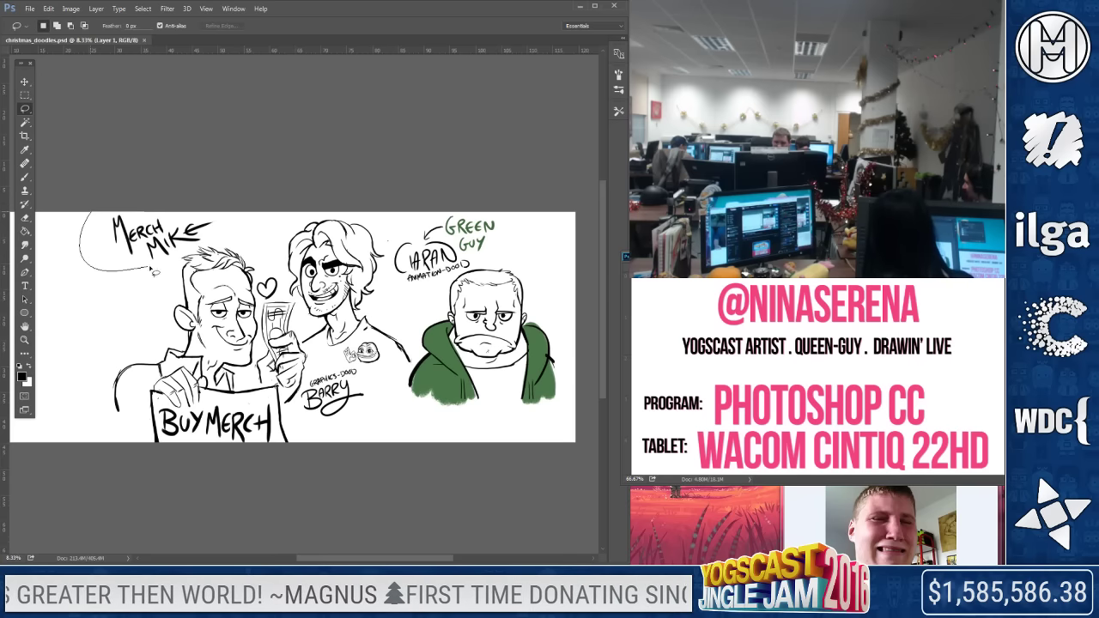
left_click_drag(237, 206, 163, 208)
right_click(194, 223)
left_click(249, 349)
mouse_move(239, 270)
left_mouse_down()
mouse_move(209, 251)
mouse_move(196, 333)
mouse_move(188, 316)
left_mouse_up()
left_click_drag(287, 290, 273, 241)
left_click_drag(174, 300, 177, 303)
key("Return")
mouse_move(148, 242)
left_mouse_down()
mouse_move(99, 253)
mouse_move(293, 432)
left_mouse_up()
mouse_move(247, 230)
left_mouse_down()
mouse_move(43, 352)
mouse_move(262, 484)
left_mouse_up()
left_click_drag(297, 417, 296, 416)
key("ctrl+d")
Move the hooded man closer to the middle figure at a slightly larger scale, and delete his green jacket colour
mouse_move(477, 261)
left_mouse_down()
mouse_move(418, 333)
mouse_move(436, 453)
mouse_move(541, 247)
left_mouse_up()
right_click(525, 368)
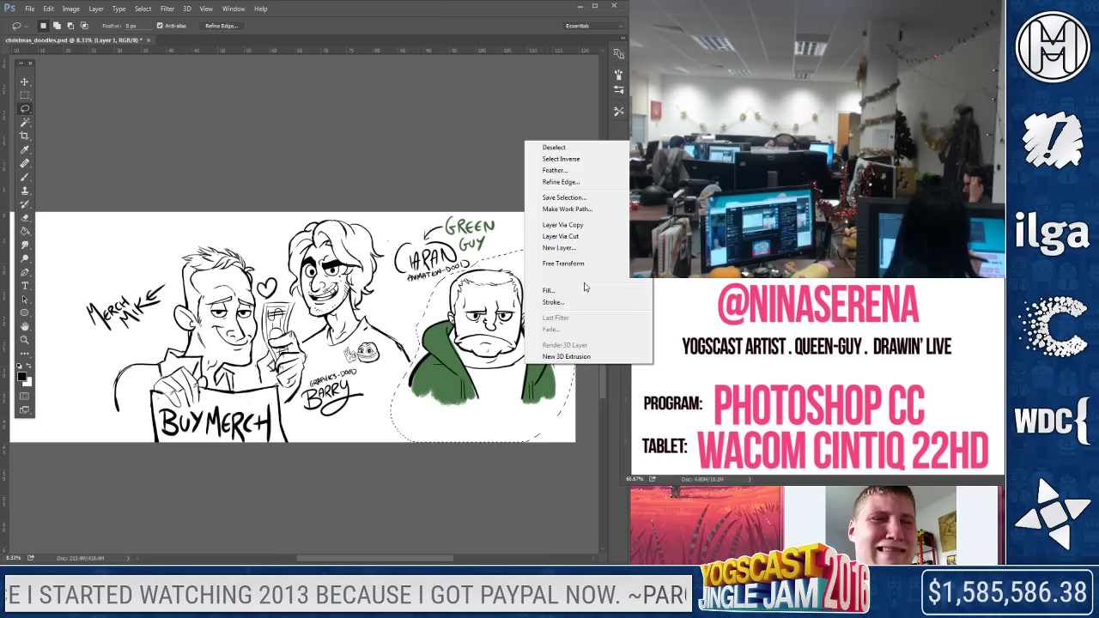
left_click(567, 265)
left_click_drag(386, 442, 364, 461)
left_click_drag(472, 422, 472, 424)
key("Return")
key("Delete")
key("ctrl+d")
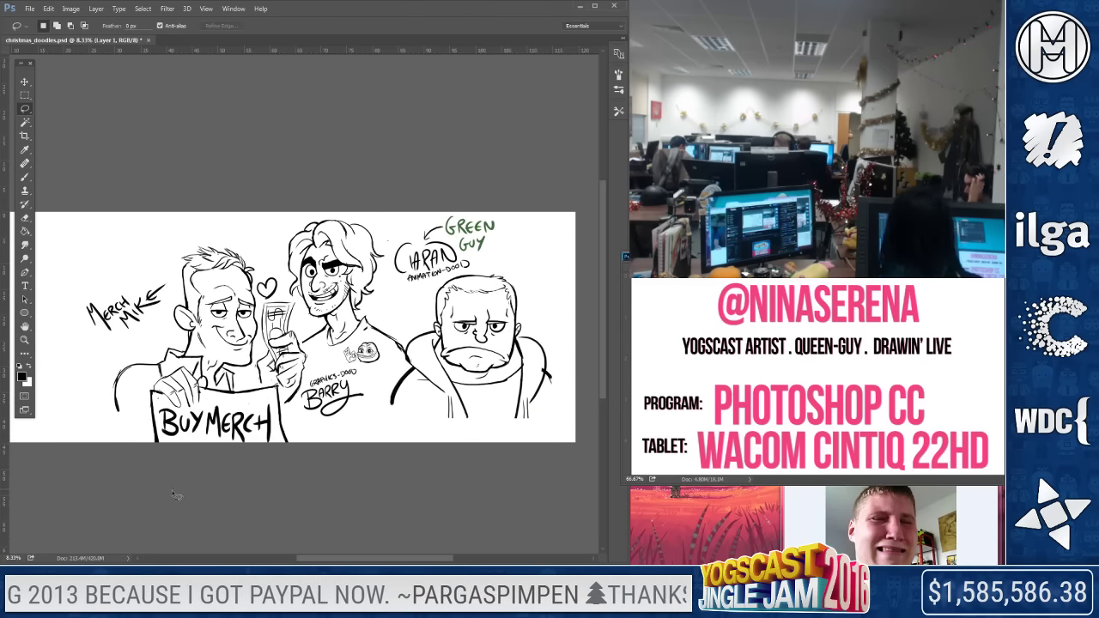
Save the rearranged doodle sheet
left_click_drag(204, 415, 261, 419)
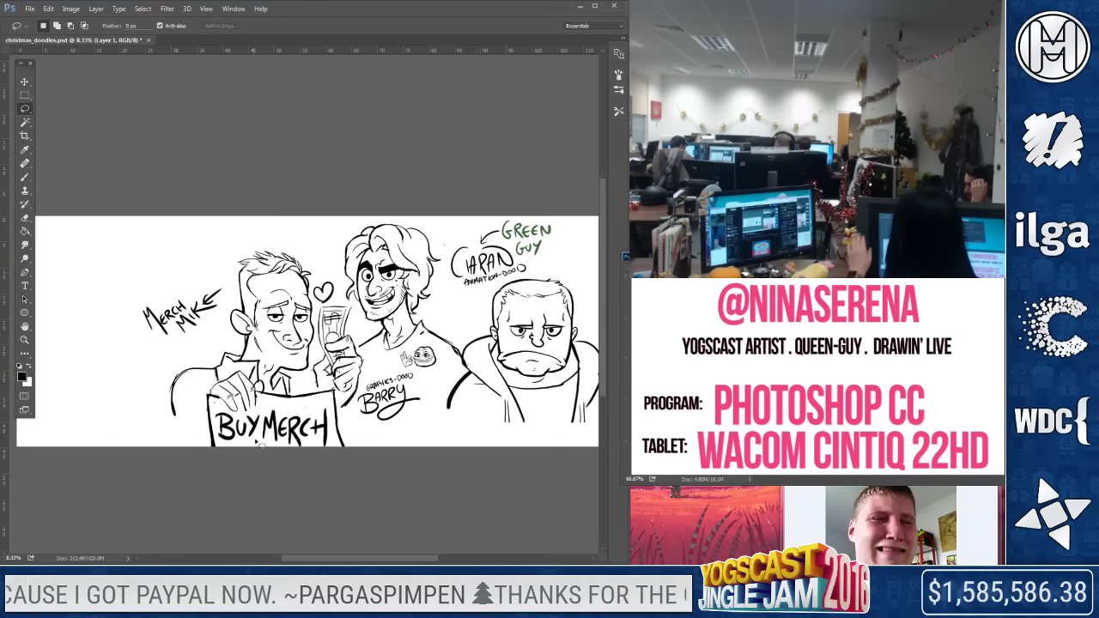
key("ctrl+s")
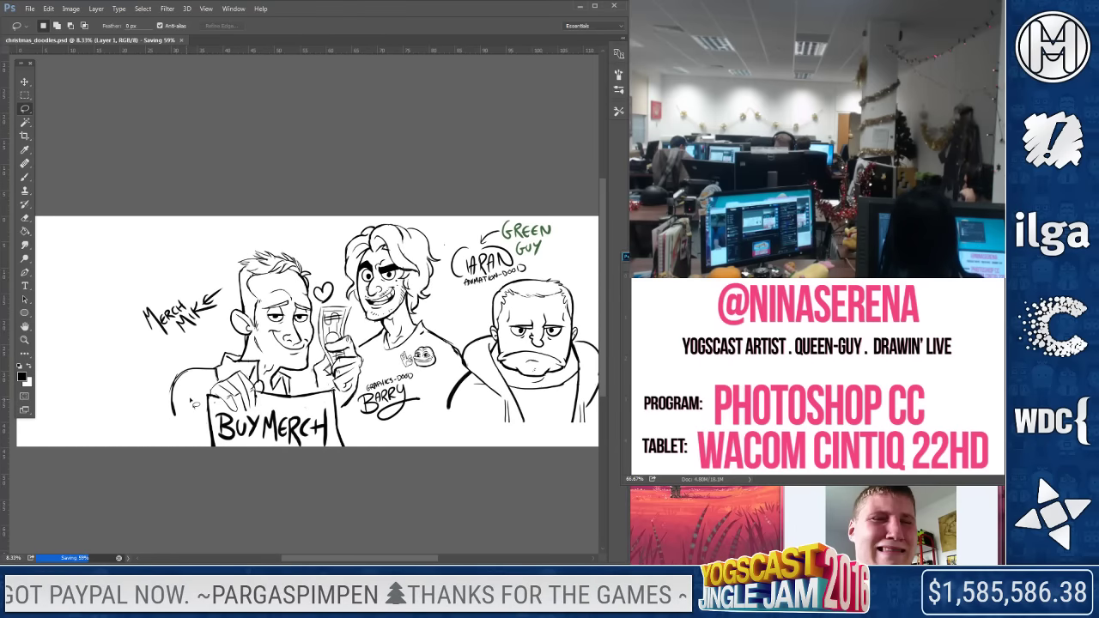
Lasso the sign-holding man's name label again and free-transform it smaller, rotated and placed above his hair
right_click(191, 300)
left_click(232, 420)
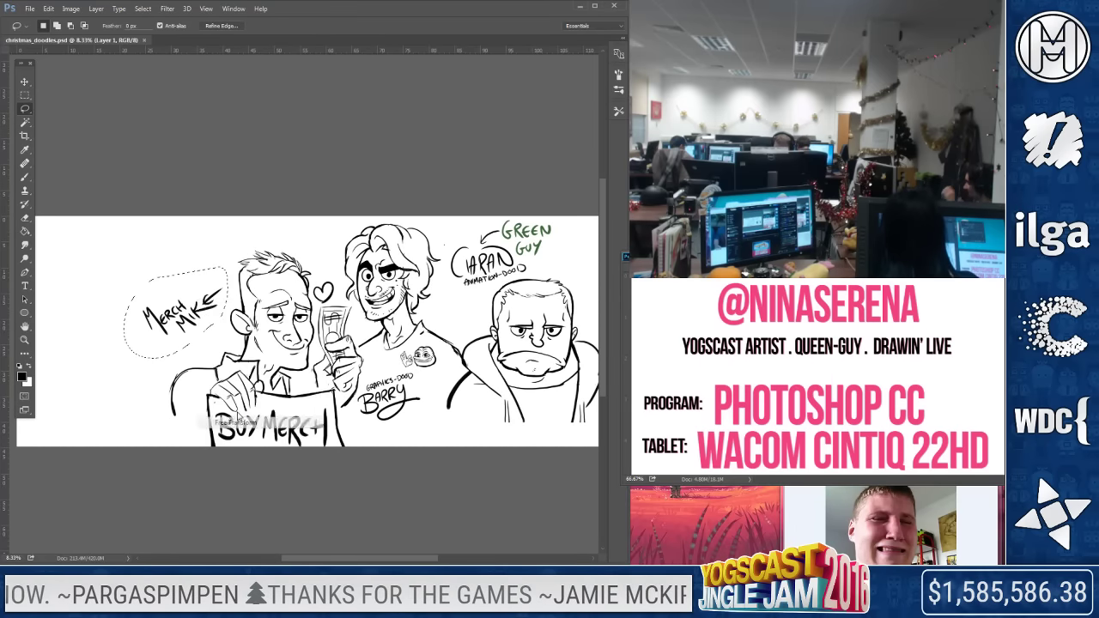
left_click_drag(229, 263, 240, 289)
left_click_drag(206, 373, 194, 349)
mouse_move(197, 326)
left_mouse_down()
mouse_move(301, 257)
mouse_move(268, 258)
left_mouse_up()
key("Return")
key("ctrl+d")
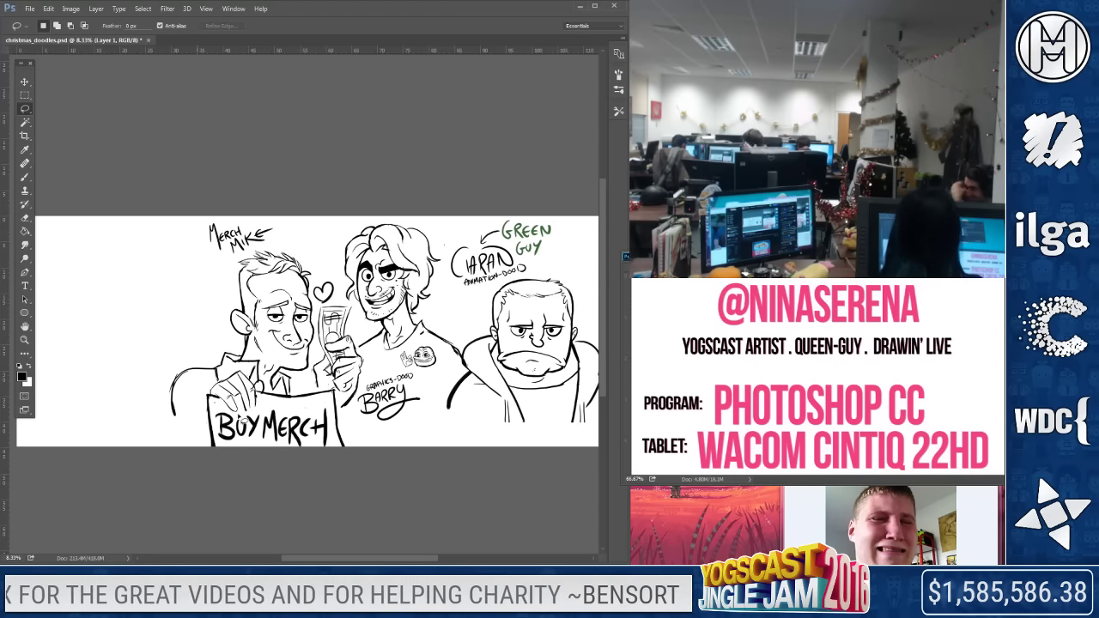
Try sketching a hand resting on the sign-holding man's shoulder, and step back through its strokes
left_click_drag(206, 394, 230, 390)
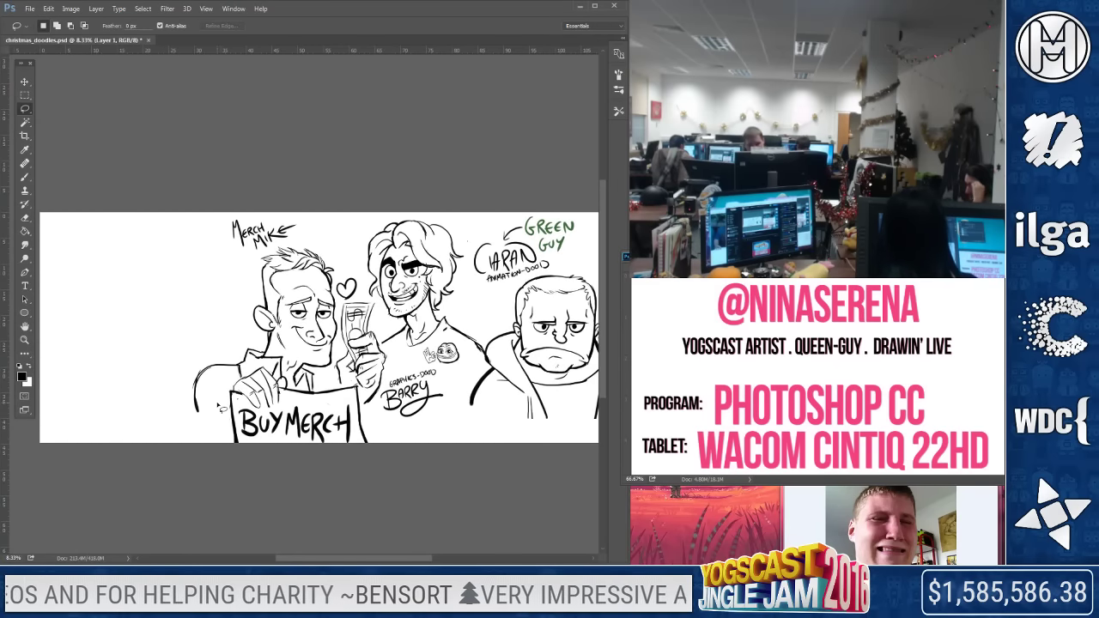
key("b")
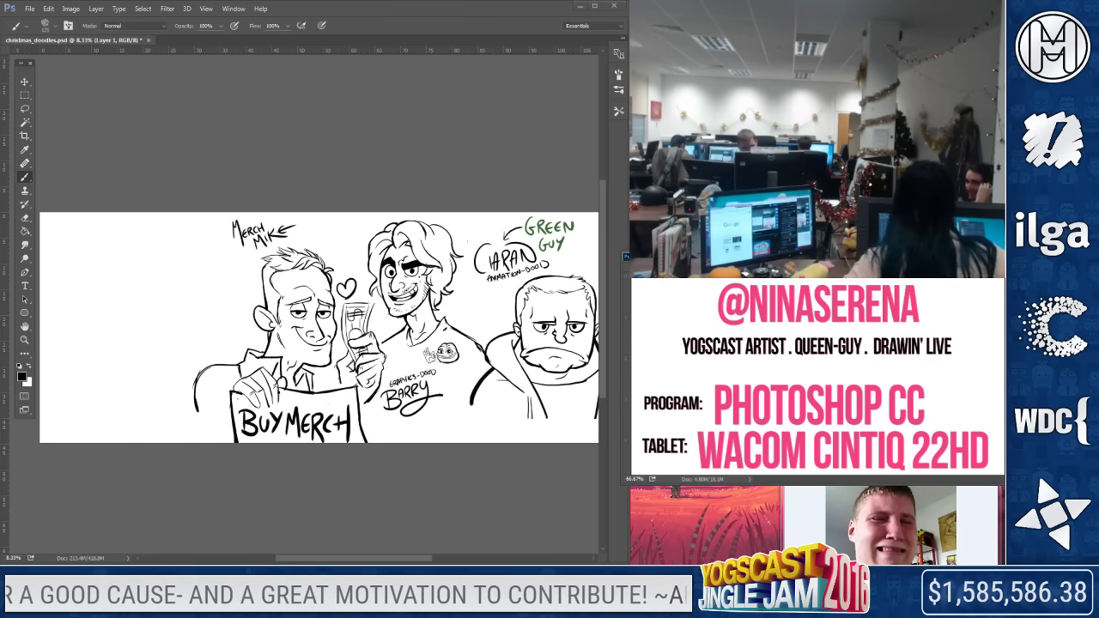
left_click(25, 218)
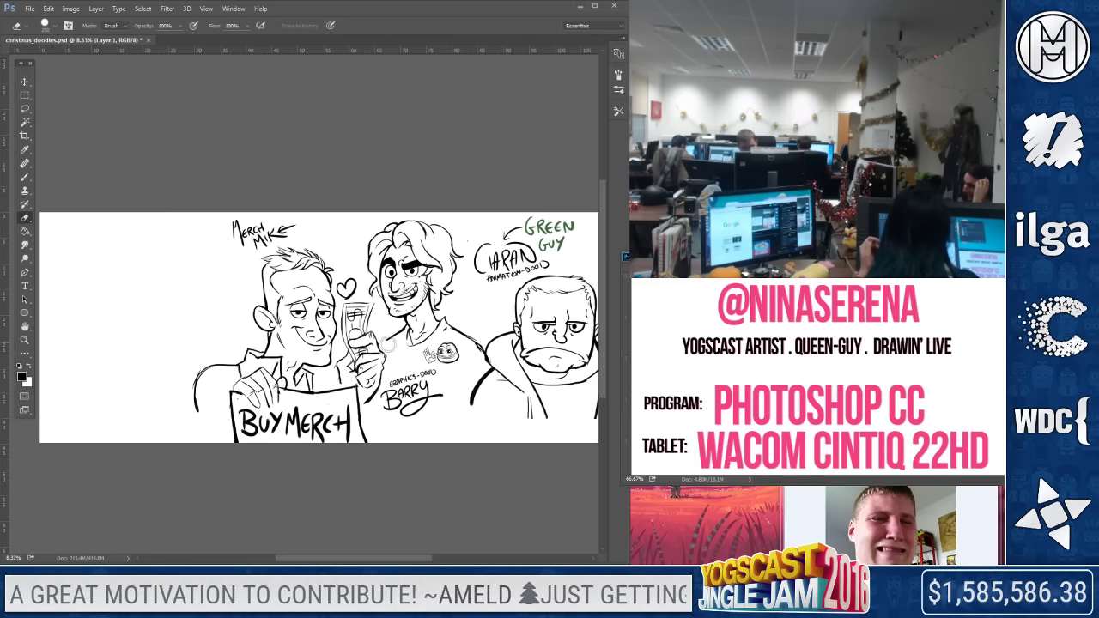
left_click(25, 176)
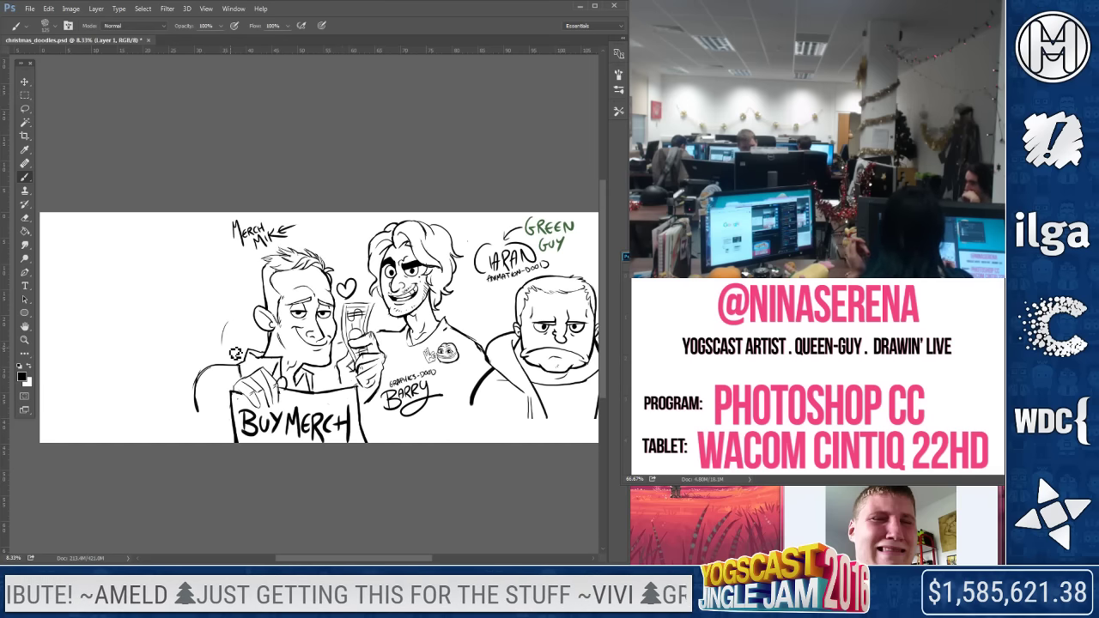
left_click_drag(222, 345, 243, 324)
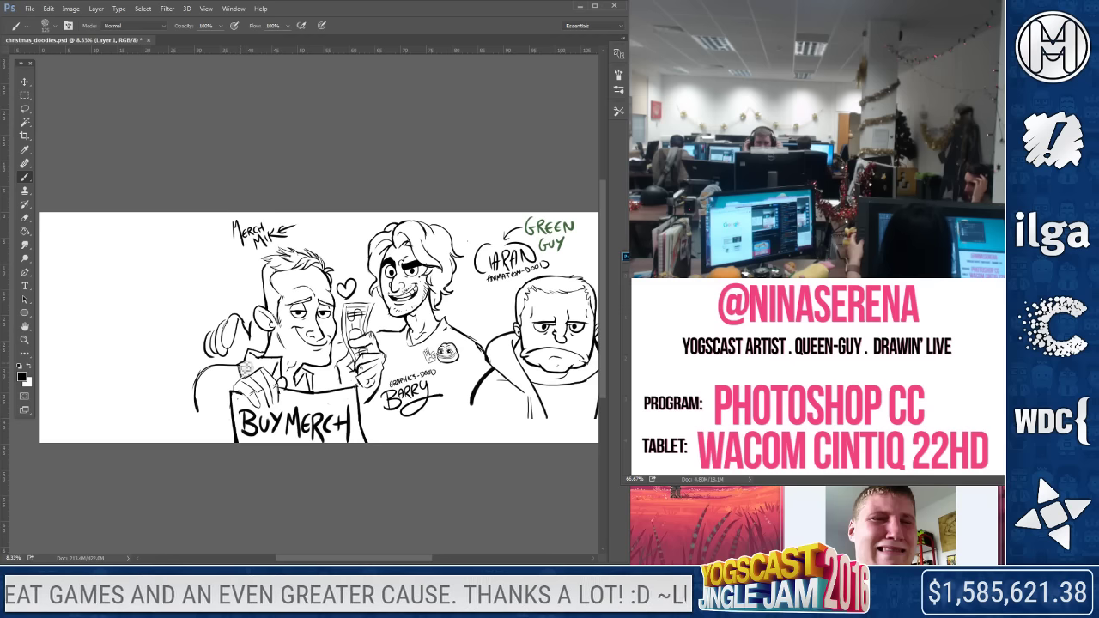
key("ctrl+alt+z")
key("ctrl+alt+z")
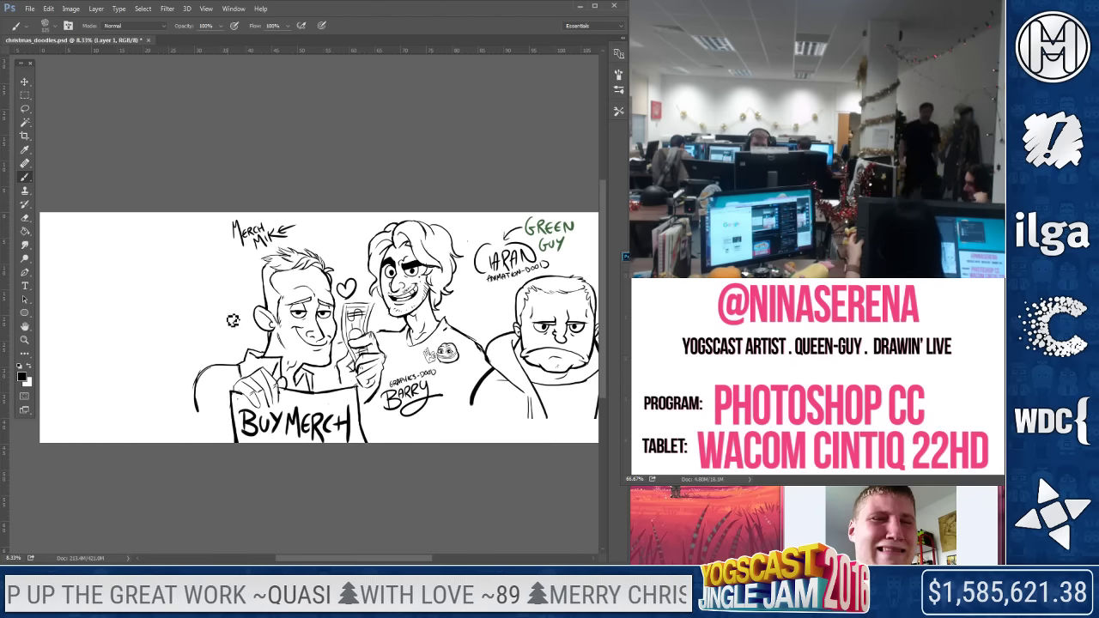
left_click(48, 9)
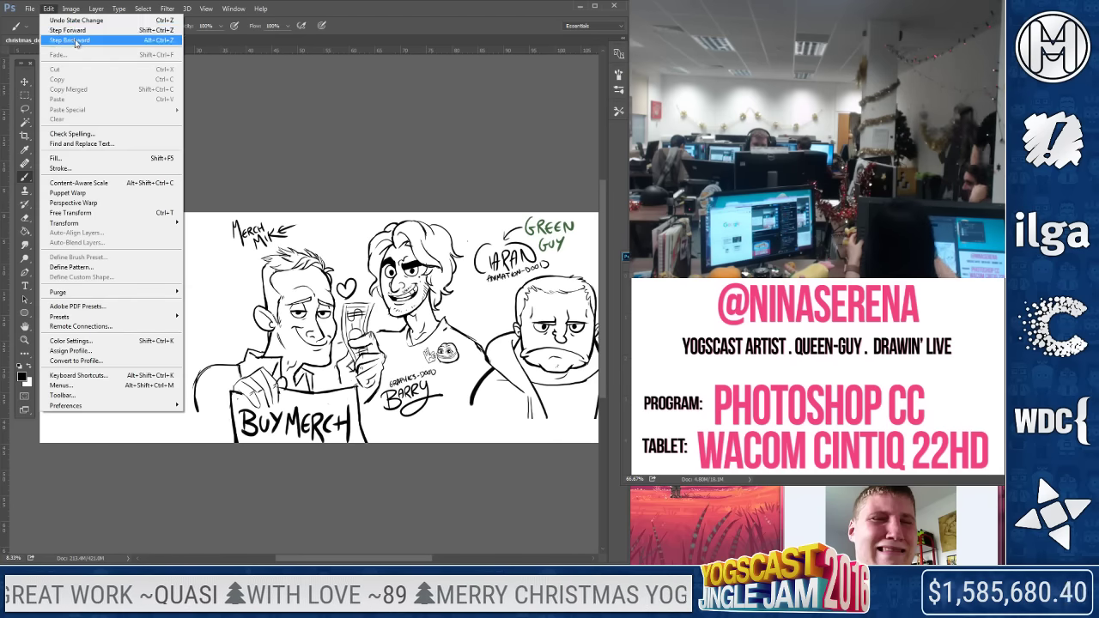
left_click(63, 40)
left_click(48, 9)
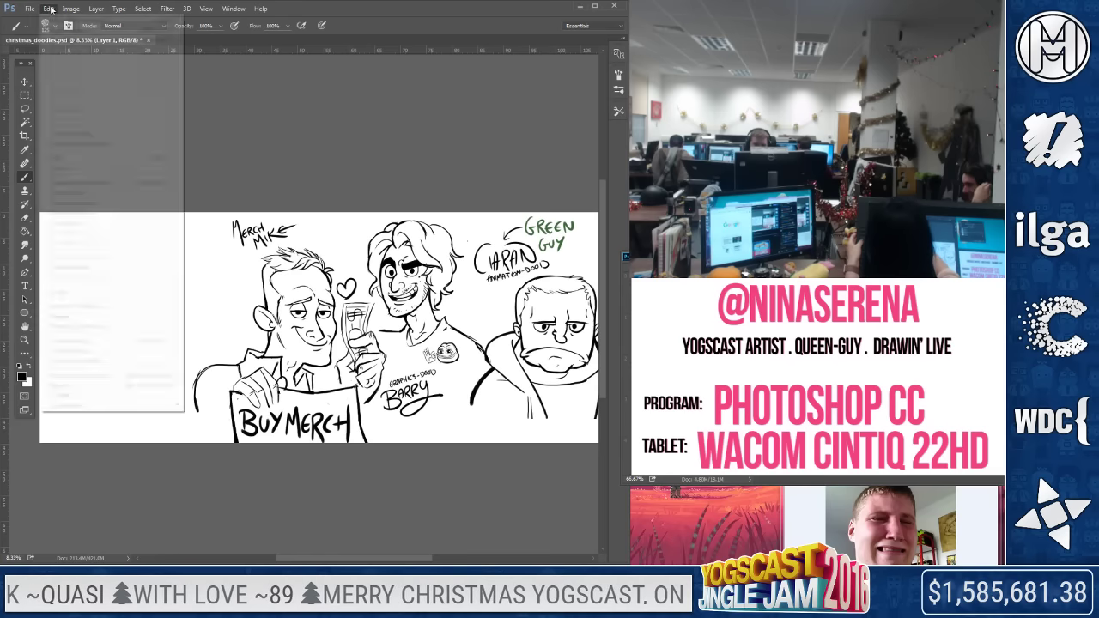
left_click(56, 30)
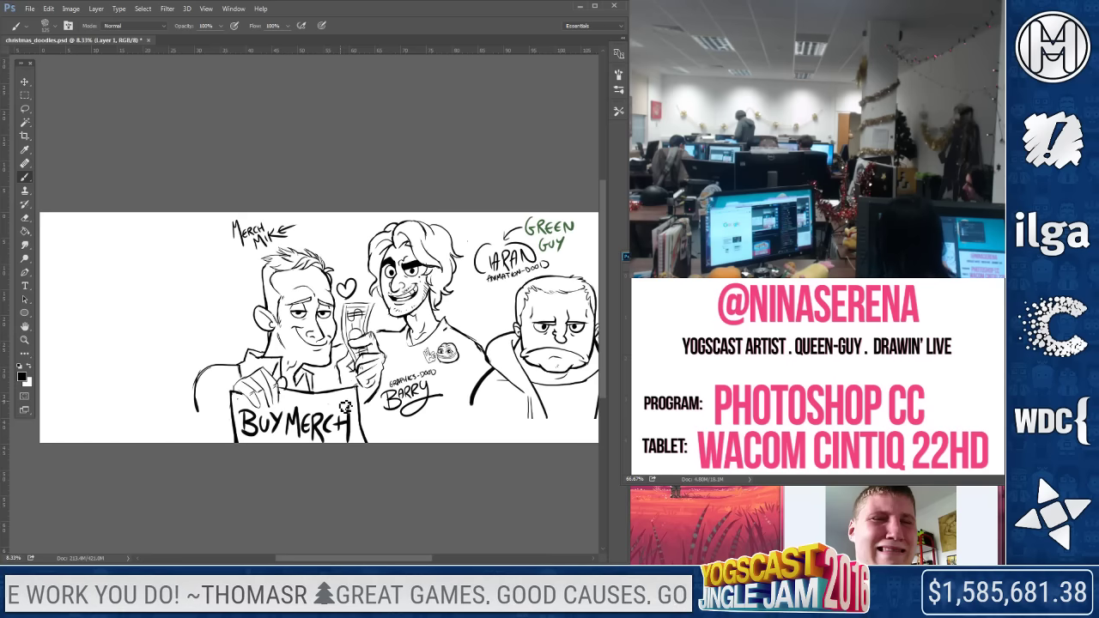
Draw a hand gripping the sign-holding man's shoulder behind his ear, with rounded fingers curling over it
left_click_drag(225, 328, 230, 352)
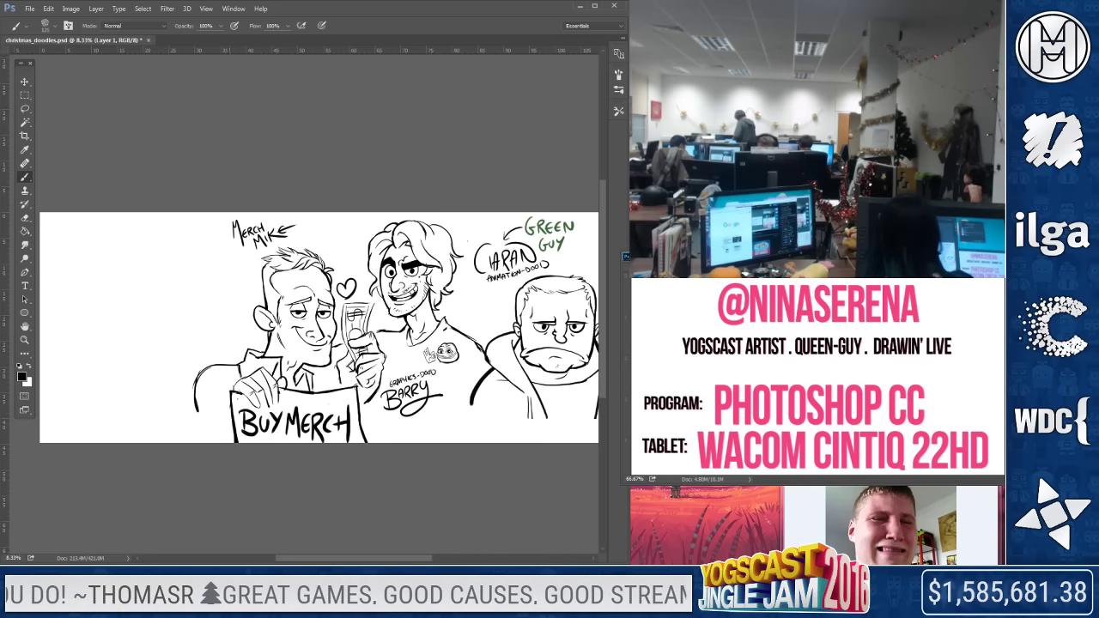
left_click_drag(227, 335, 230, 344)
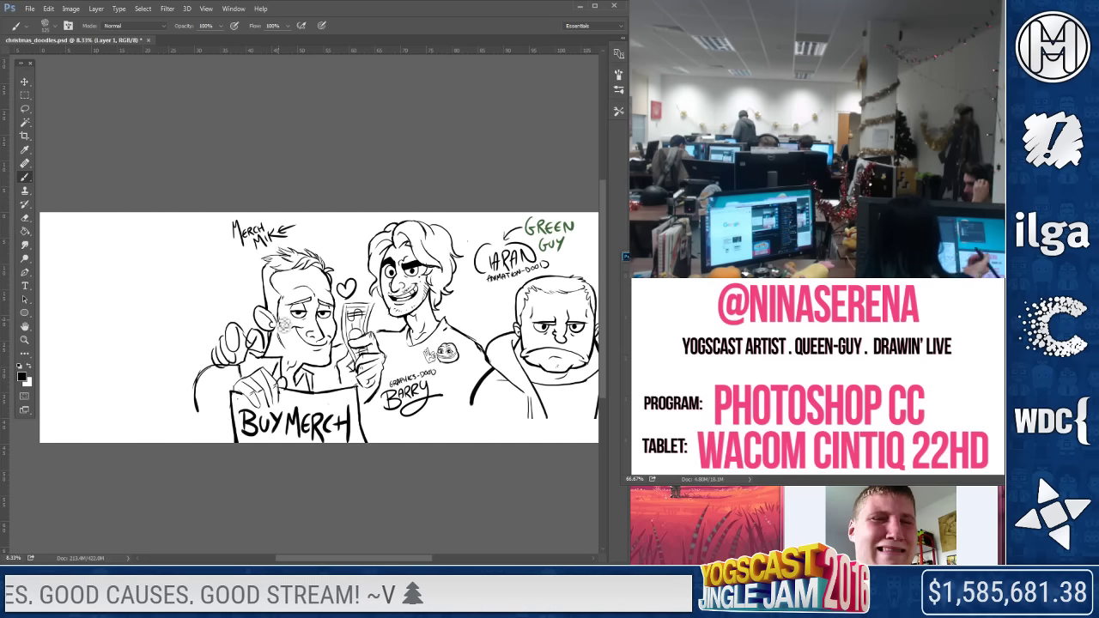
key("e")
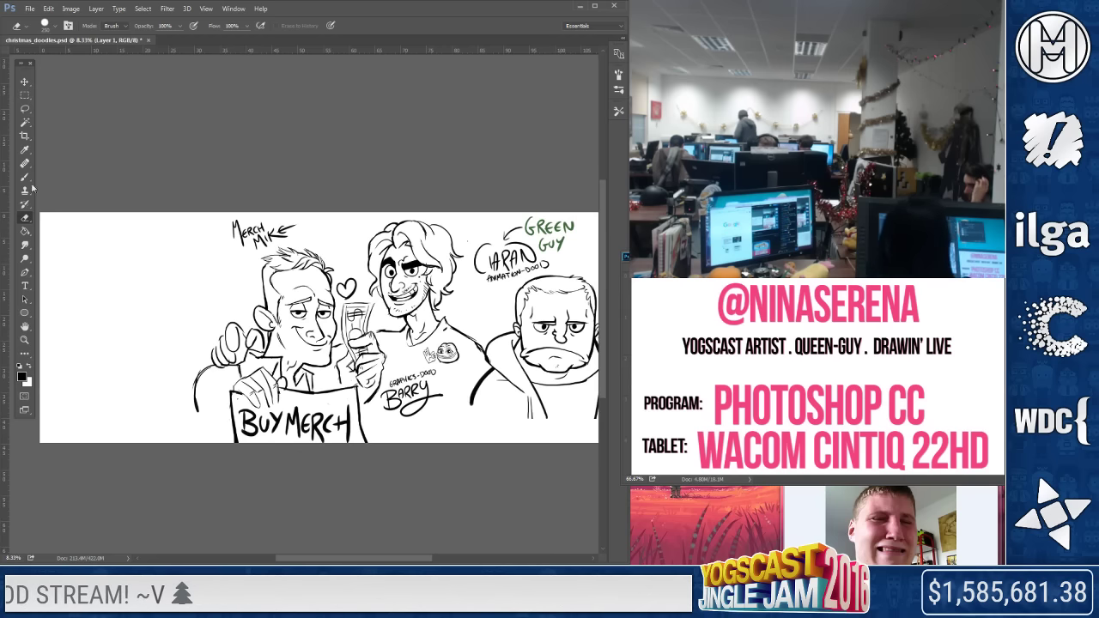
key("b")
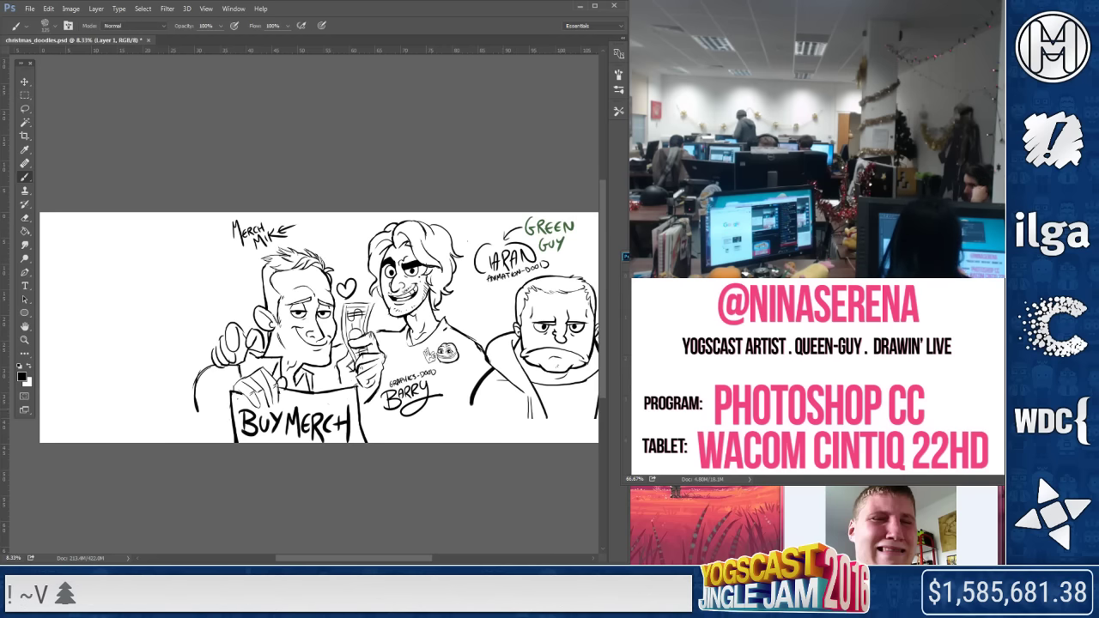
Start the outline of a hand below the hooded man's sleeve and erase the thick sleeve line above it
mouse_move(472, 425)
left_mouse_down()
mouse_move(509, 427)
mouse_move(516, 451)
mouse_move(469, 428)
mouse_move(520, 399)
mouse_move(500, 427)
left_mouse_up()
key("ctrl+alt+z")
key("ctrl+alt+z")
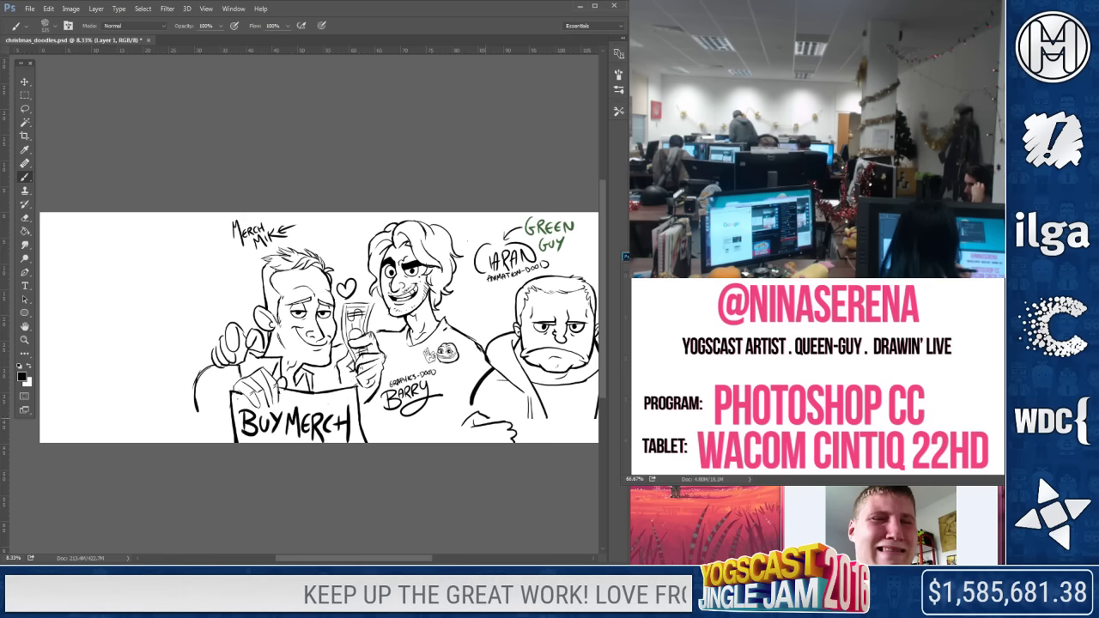
left_click(26, 218)
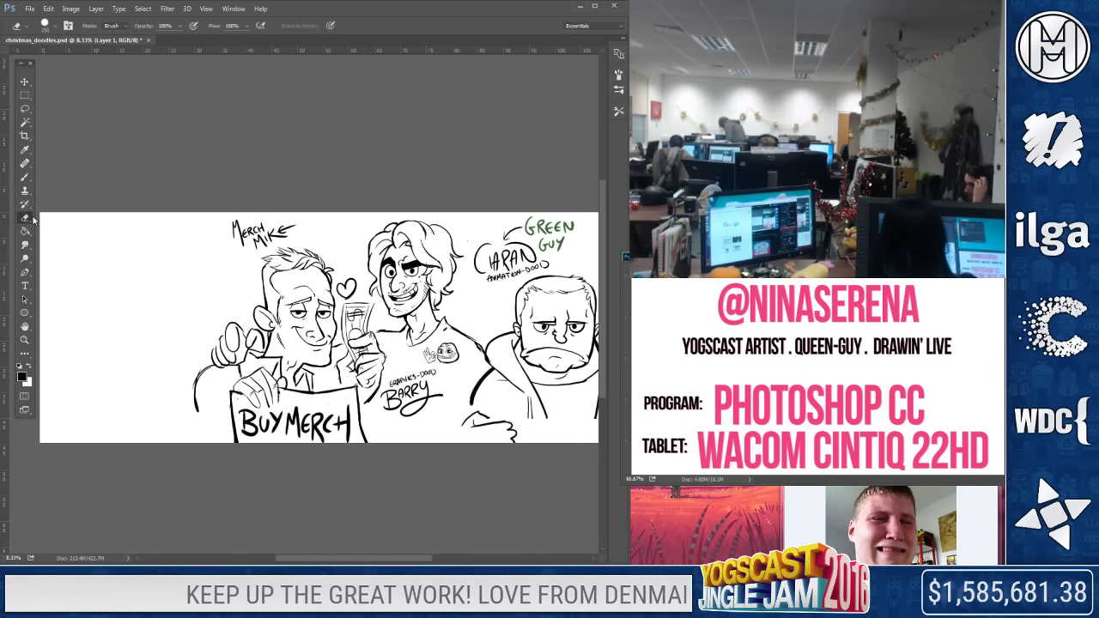
left_click_drag(471, 406, 486, 384)
Complete the lower hand with its jagged strokes and the tapered piece above it, and save the document
left_click(25, 177)
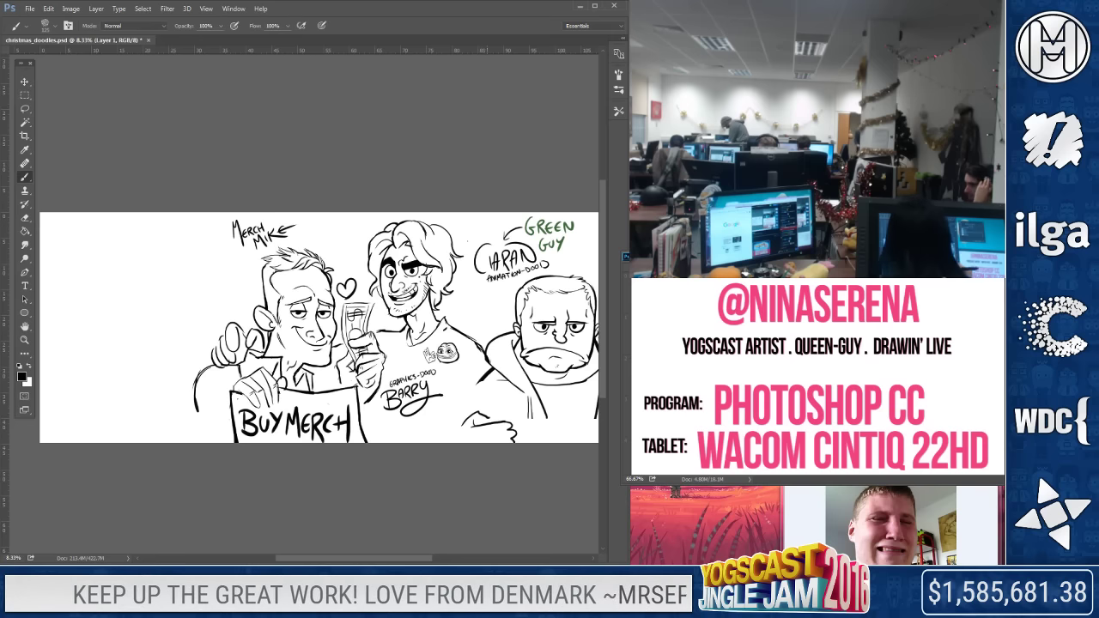
mouse_move(496, 412)
left_mouse_down()
mouse_move(493, 426)
mouse_move(487, 400)
mouse_move(473, 402)
mouse_move(479, 390)
left_mouse_up()
key("ctrl+z")
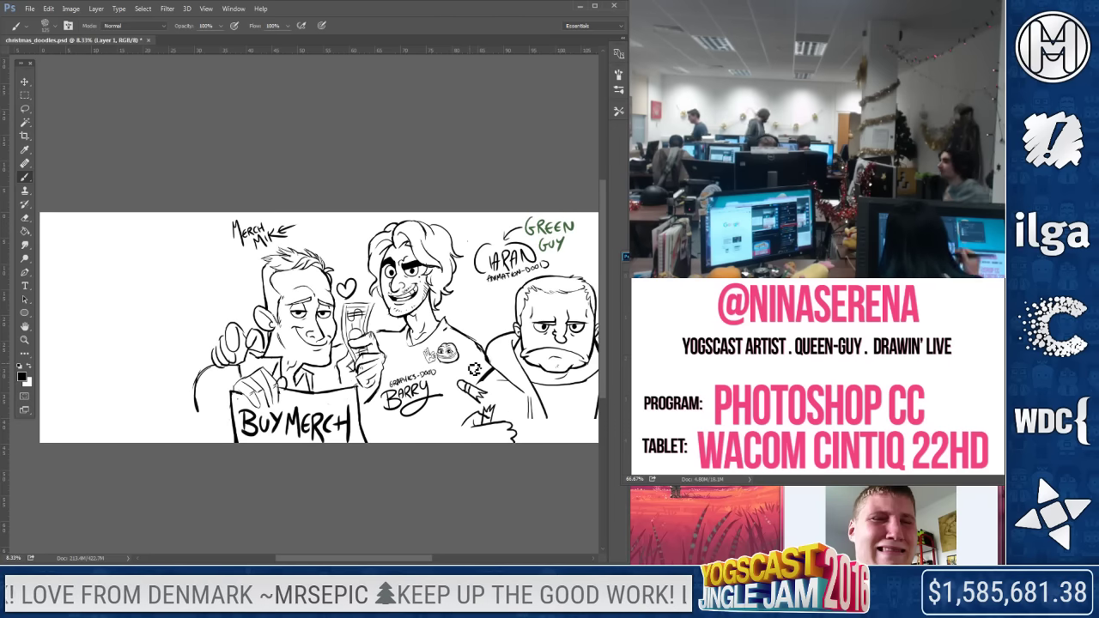
left_click(24, 219)
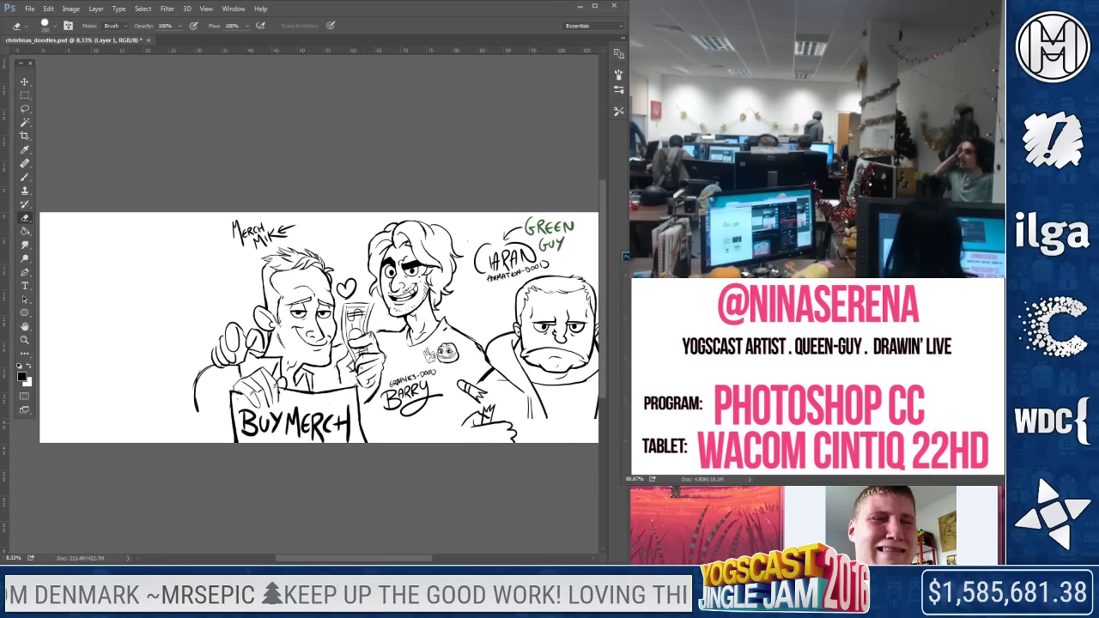
left_click(25, 178)
mouse_move(495, 391)
left_mouse_down()
mouse_move(484, 444)
mouse_move(452, 443)
left_mouse_up()
key("ctrl+s")
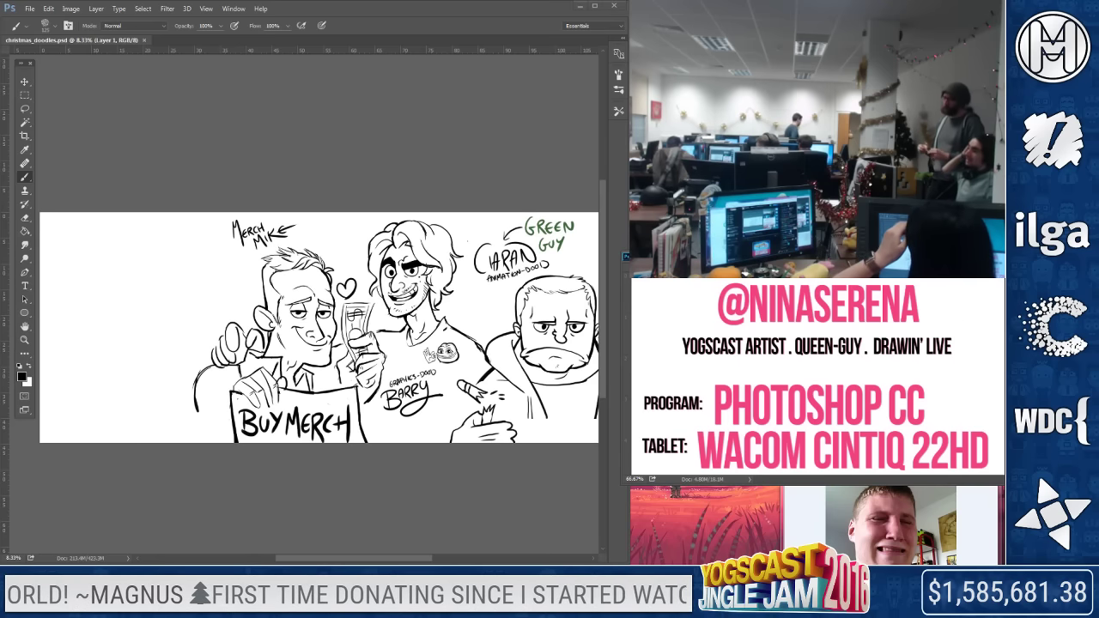
Extend the canvas to the left of the sign-holding man with the Crop tool to add blank drawing space
key("z")
left_click(169, 331)
left_click_drag(176, 375, 344, 359)
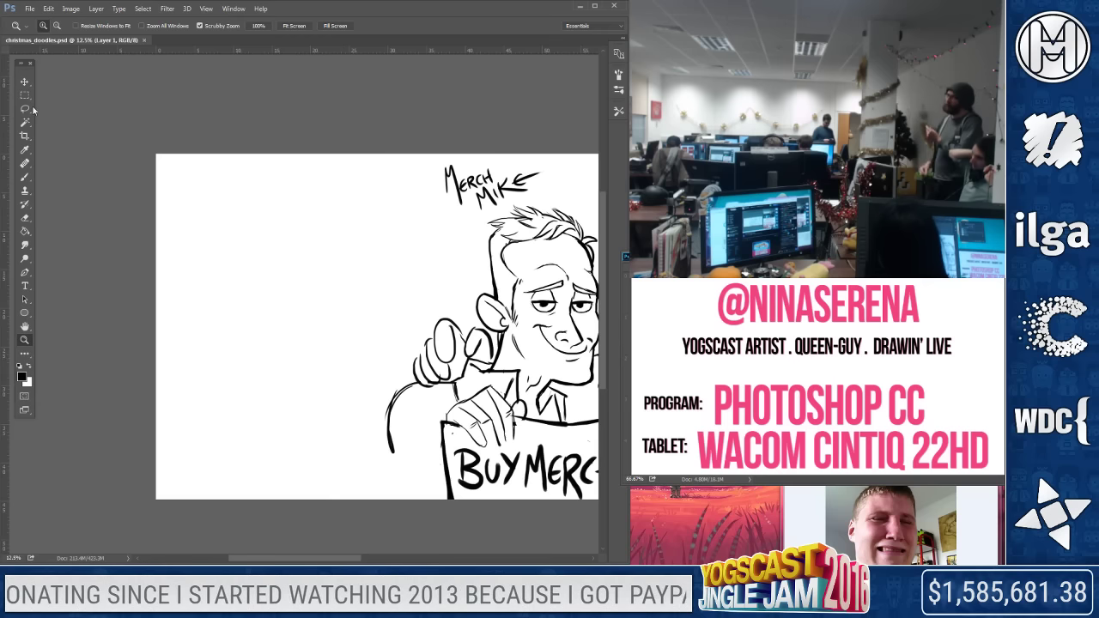
left_click(26, 137)
left_click_drag(160, 326, 41, 327)
key("Return")
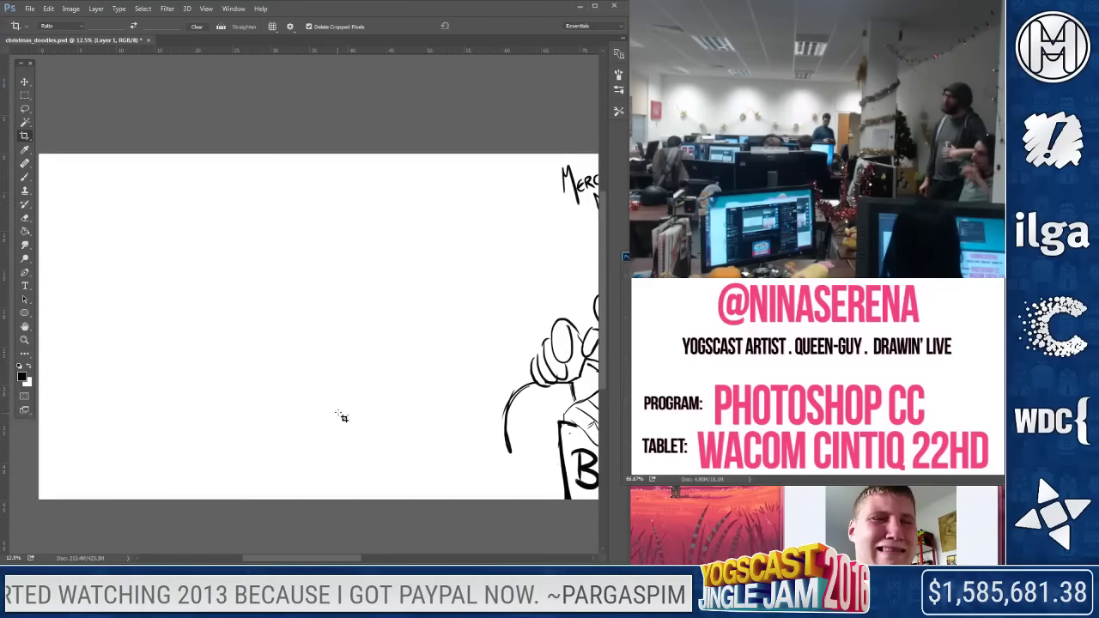
left_click_drag(436, 418, 372, 415)
key("b")
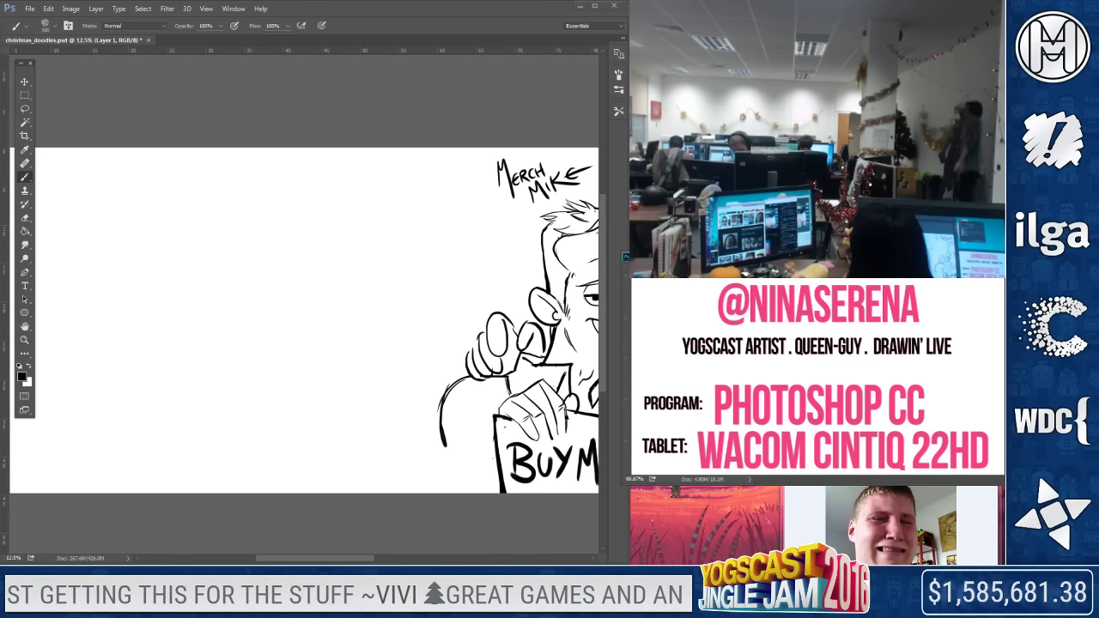
Switch to Windows Photo Viewer, shrink its window and place the green-hooded man's photo beside the other reference photo, then return to the canvas
key("alt+Tab")
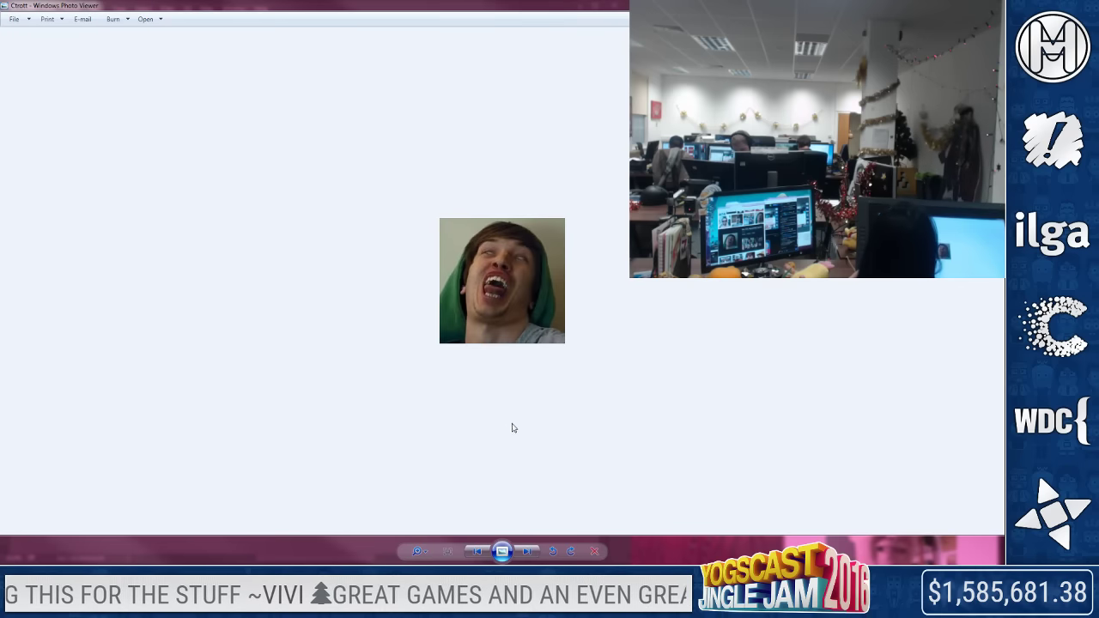
scroll(500, 318, "up", 4)
left_click_drag(365, 4, 412, 82)
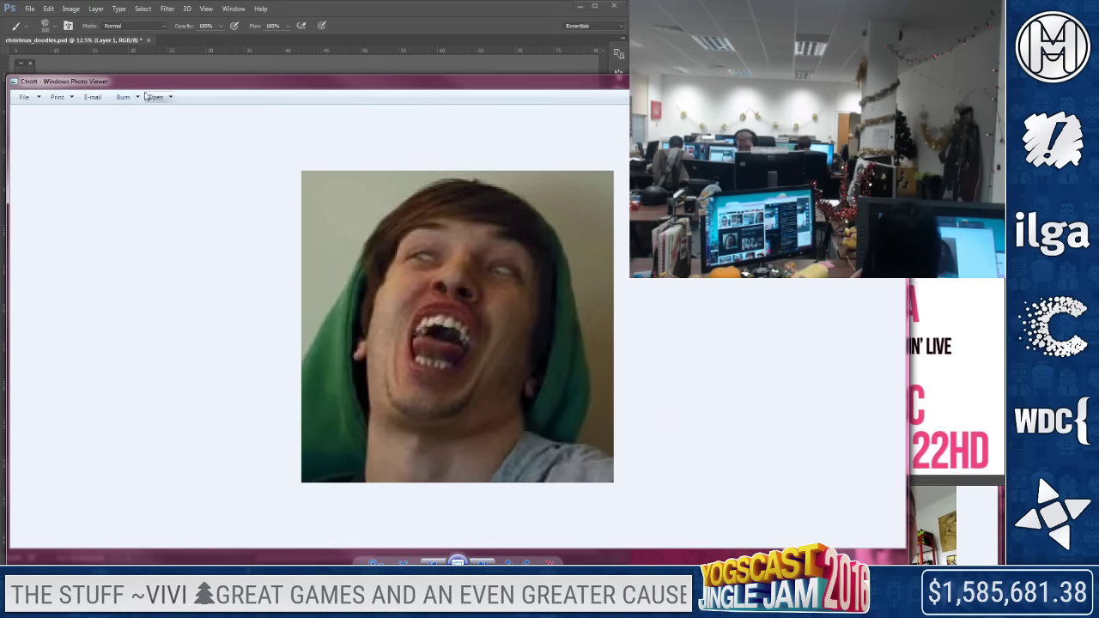
mouse_move(6, 76)
left_mouse_down()
mouse_move(535, 214)
mouse_move(630, 277)
mouse_move(589, 312)
mouse_move(689, 359)
mouse_move(690, 392)
mouse_move(729, 450)
mouse_move(671, 438)
left_mouse_up()
scroll(641, 409, "down", 4)
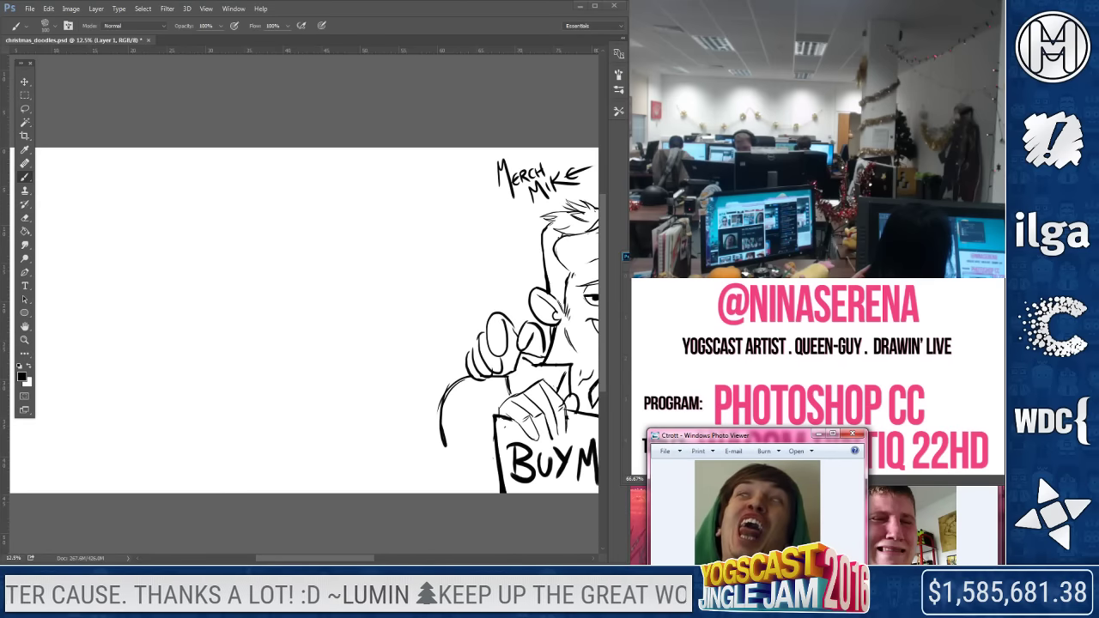
left_click_drag(776, 446, 722, 455)
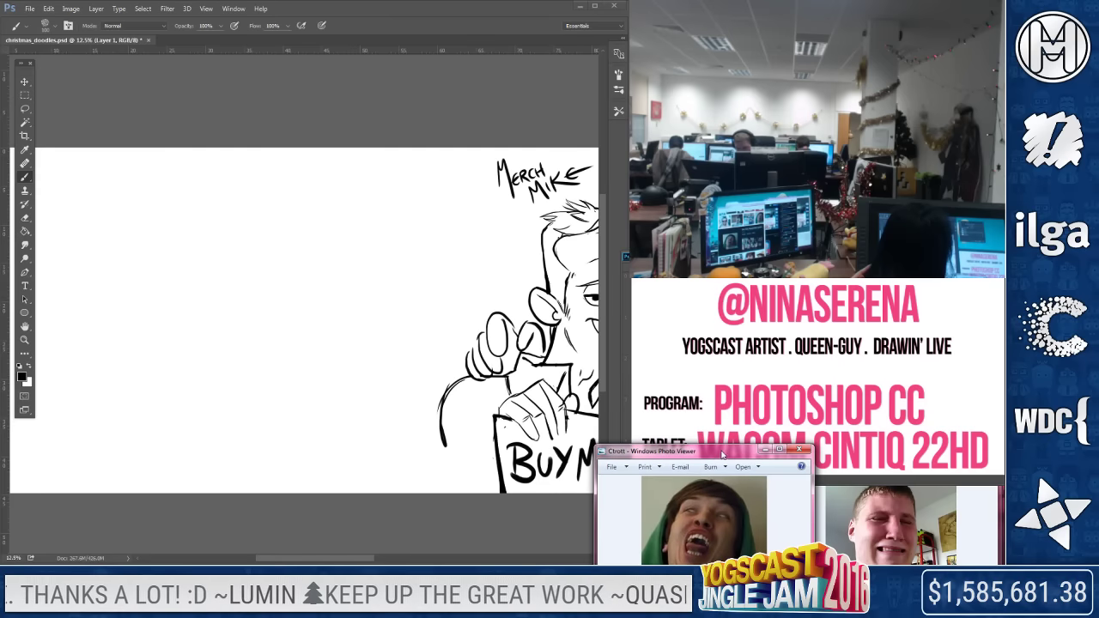
key("alt+Tab")
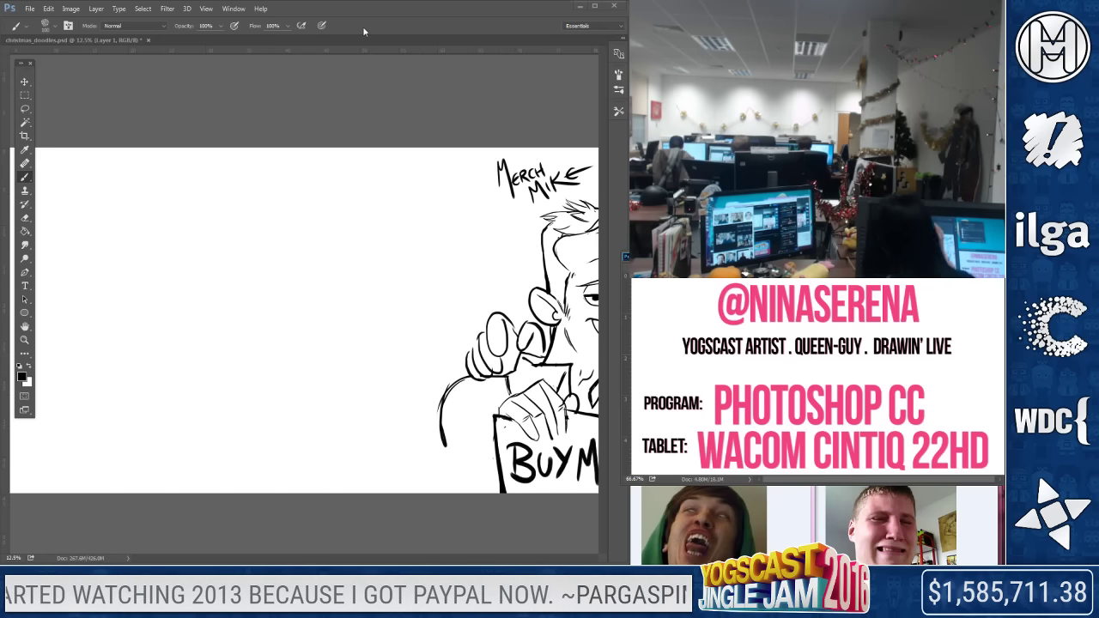
Sketch a tall rough box for the new head in the blank area beside the sign-holding man
left_click(279, 100)
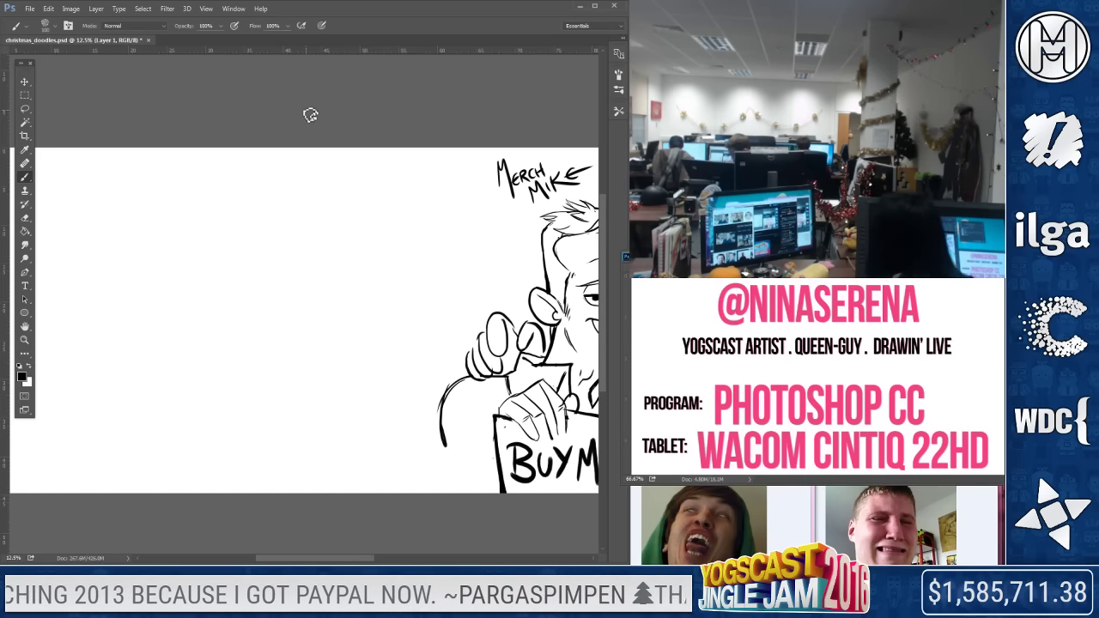
left_click_drag(262, 222, 262, 333)
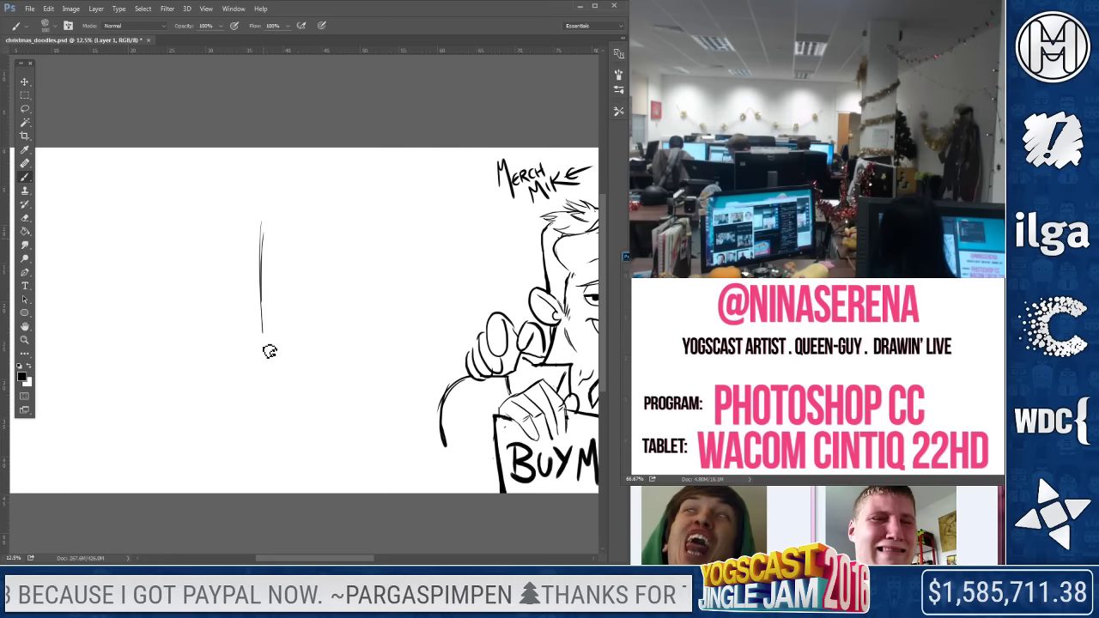
left_click_drag(329, 209, 367, 206)
mouse_move(281, 221)
left_mouse_down()
mouse_move(322, 213)
mouse_move(374, 333)
left_mouse_up()
left_click_drag(372, 216, 373, 366)
left_click_drag(256, 221, 269, 379)
mouse_move(275, 379)
left_mouse_down()
mouse_move(322, 387)
mouse_move(273, 383)
left_mouse_up()
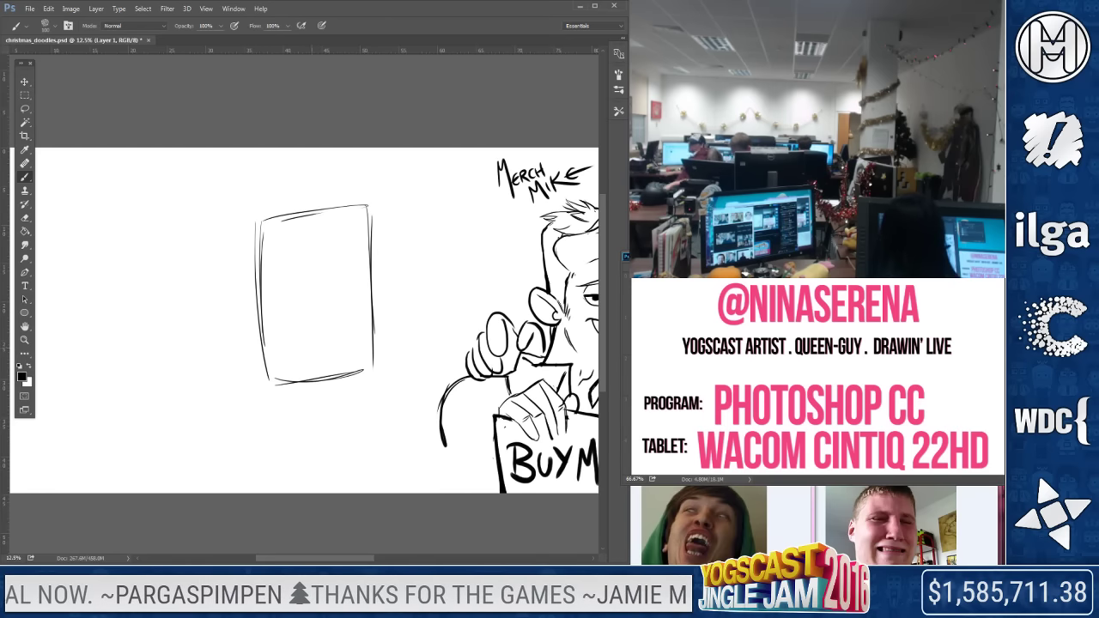
Add a rounded chin, two ears and the curved neckline to the boxy head sketch
left_click_drag(264, 330, 381, 316)
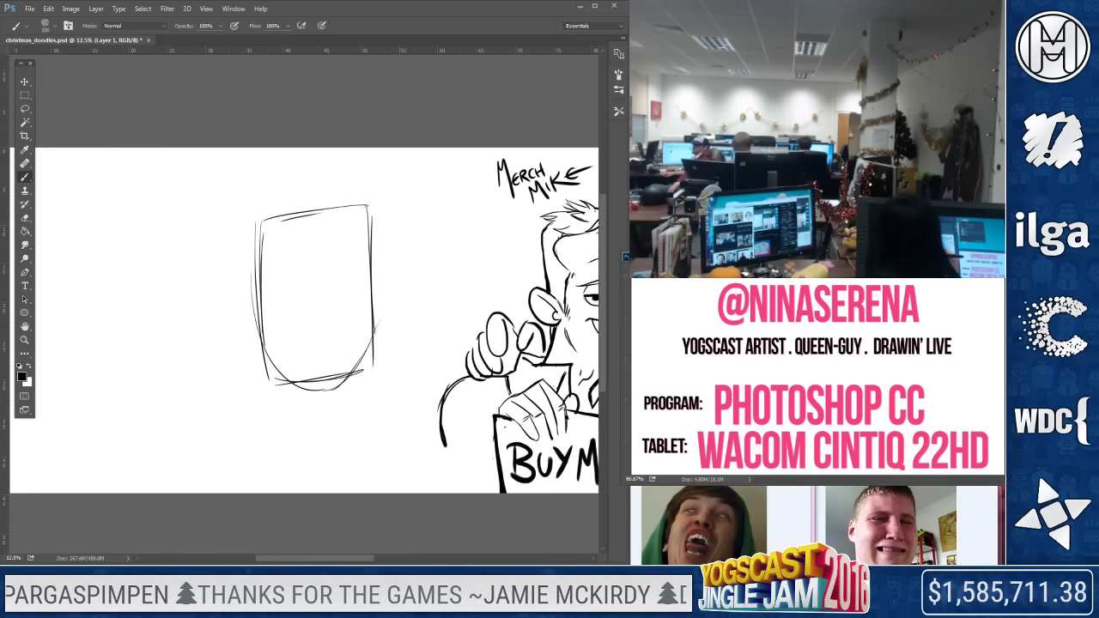
left_click_drag(379, 318, 393, 402)
left_click_drag(310, 403, 394, 405)
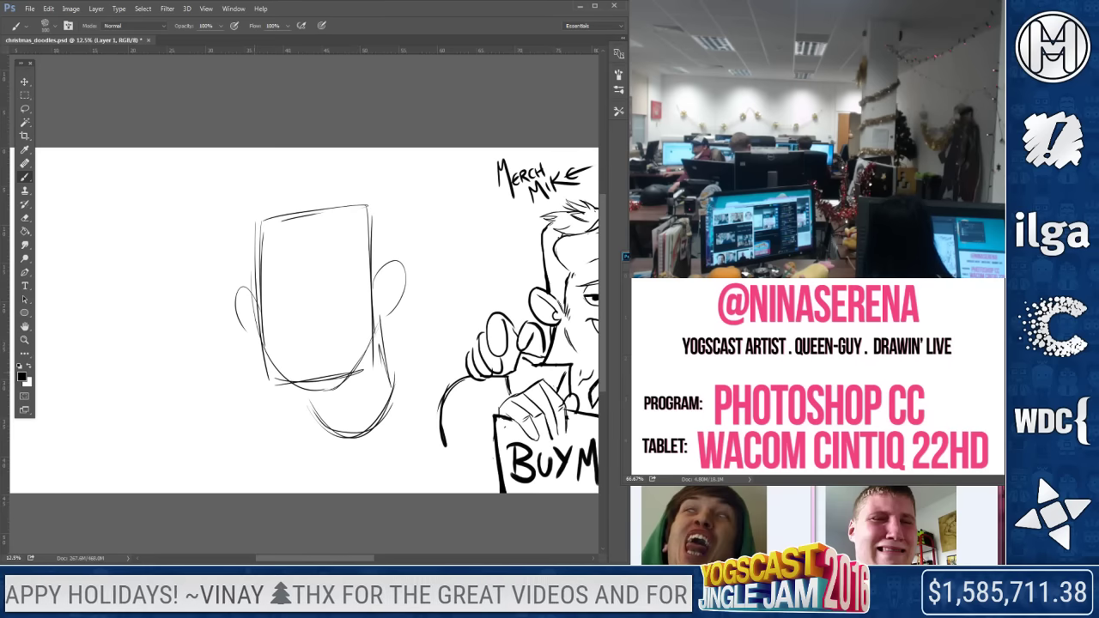
Hand-letter "LEFT GUY" beside the new head, with a smaller "AKA", the man's first name and an "x" below it
left_click_drag(53, 232, 96, 245)
mouse_move(92, 195)
left_mouse_down()
mouse_move(87, 241)
mouse_move(122, 168)
left_mouse_up()
left_click_drag(110, 203, 138, 185)
mouse_move(123, 188)
left_mouse_down()
mouse_move(129, 249)
mouse_move(156, 221)
left_mouse_up()
left_click_drag(159, 216, 171, 229)
mouse_move(179, 182)
left_mouse_down()
mouse_move(206, 214)
mouse_move(259, 177)
left_mouse_up()
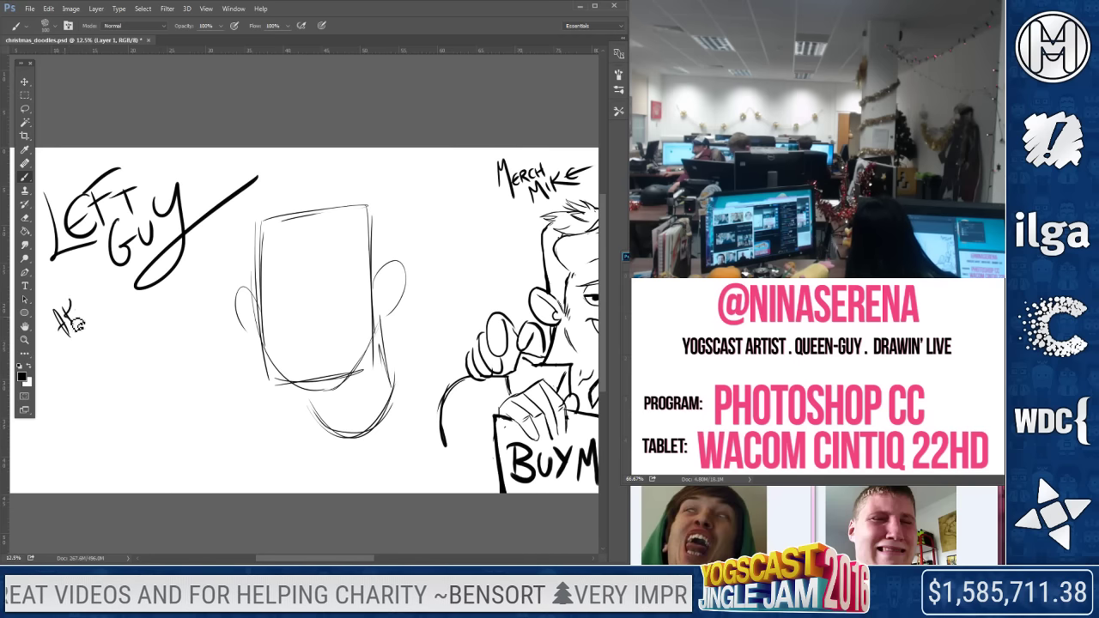
mouse_move(85, 338)
left_mouse_down()
mouse_move(78, 358)
mouse_move(115, 347)
mouse_move(105, 342)
left_mouse_up()
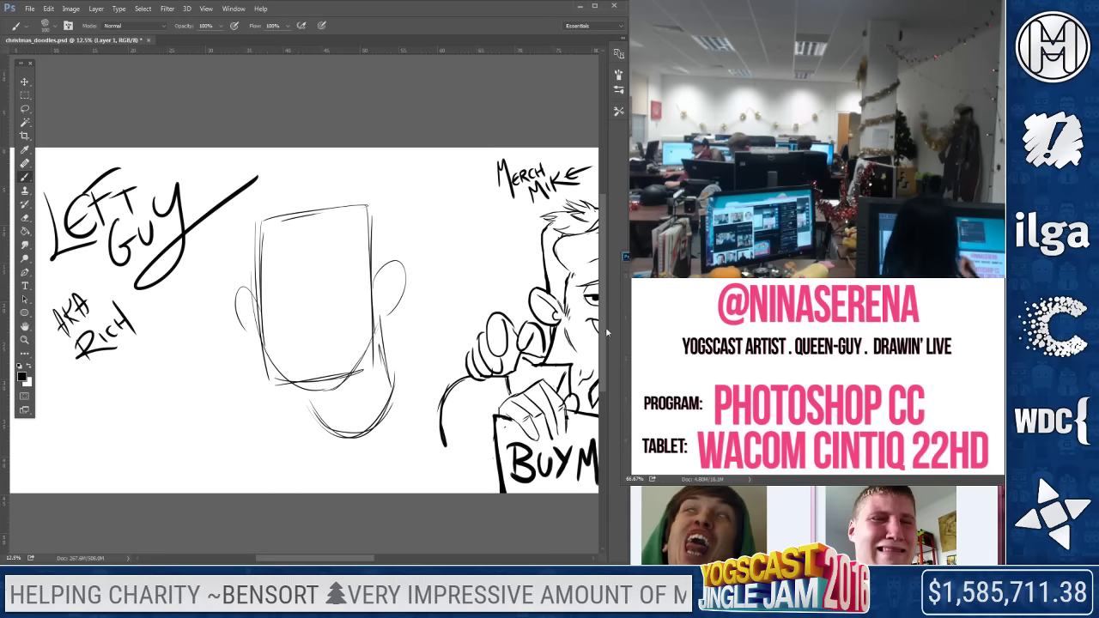
left_click_drag(141, 312, 150, 323)
left_click_drag(149, 312, 140, 325)
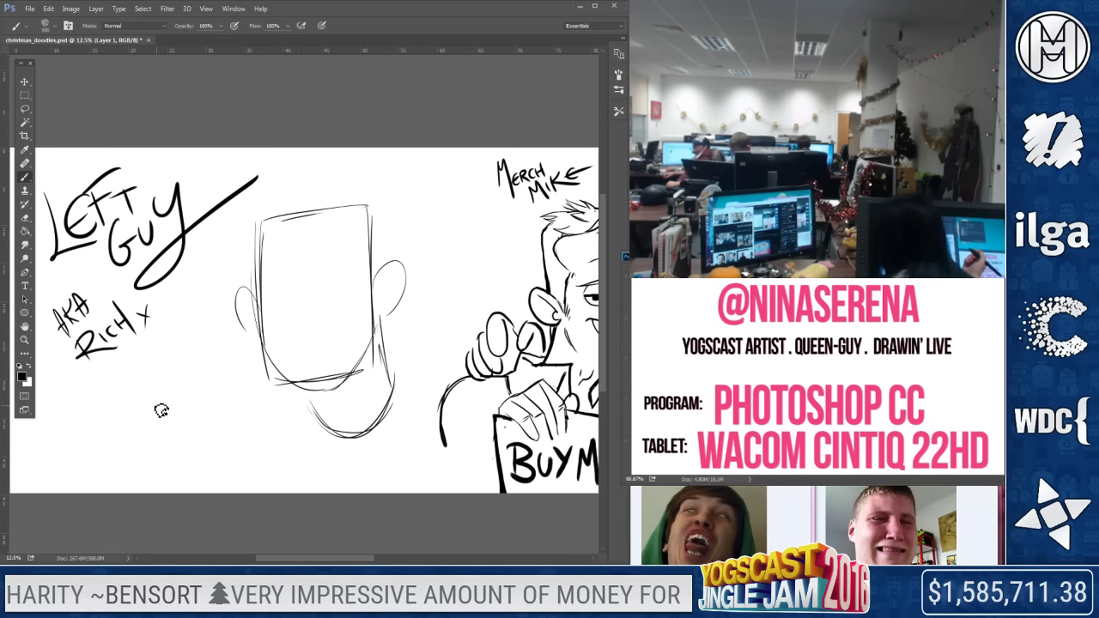
Draw curved vertical and horizontal guidelines across the face and rough in the long nose
mouse_move(302, 196)
left_mouse_down()
mouse_move(288, 378)
mouse_move(302, 345)
left_mouse_up()
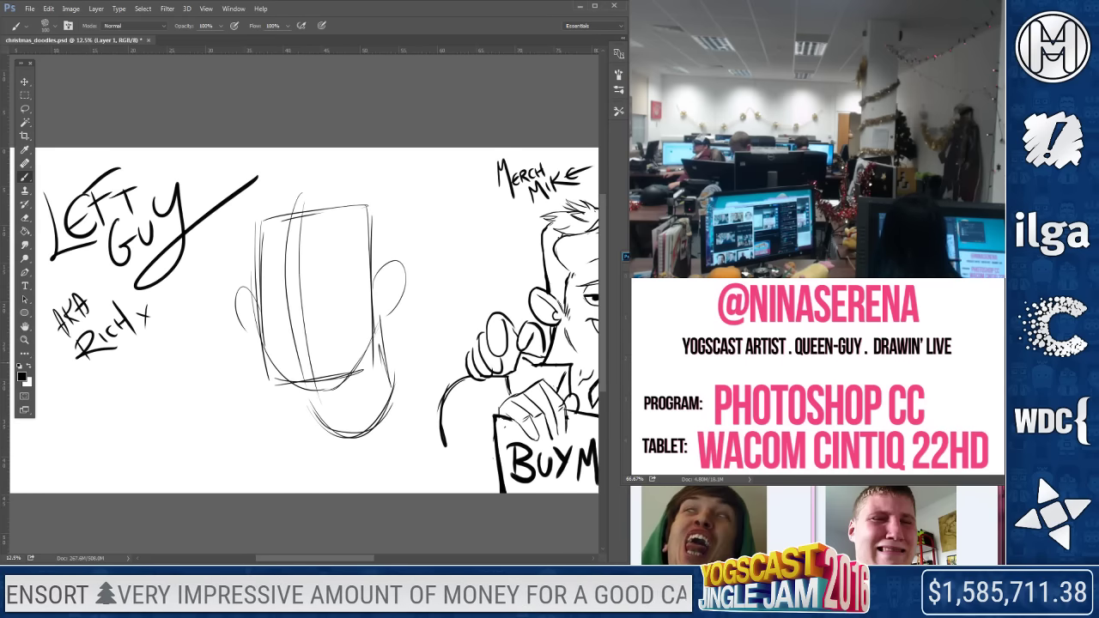
left_click_drag(409, 302, 262, 325)
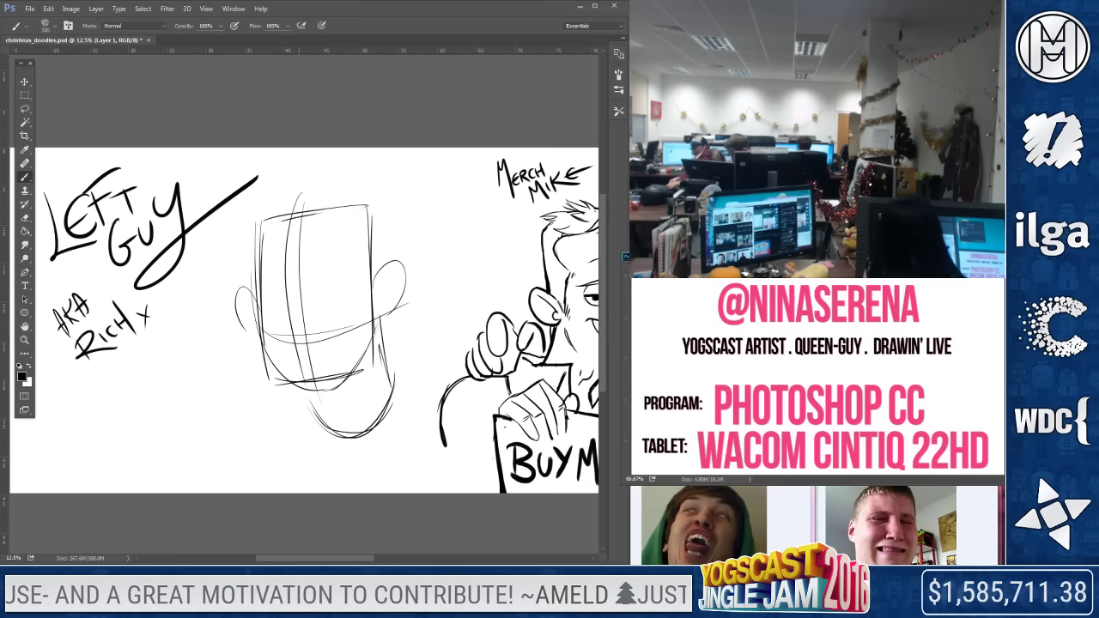
mouse_move(287, 318)
left_mouse_down()
mouse_move(305, 341)
mouse_move(316, 312)
left_mouse_up()
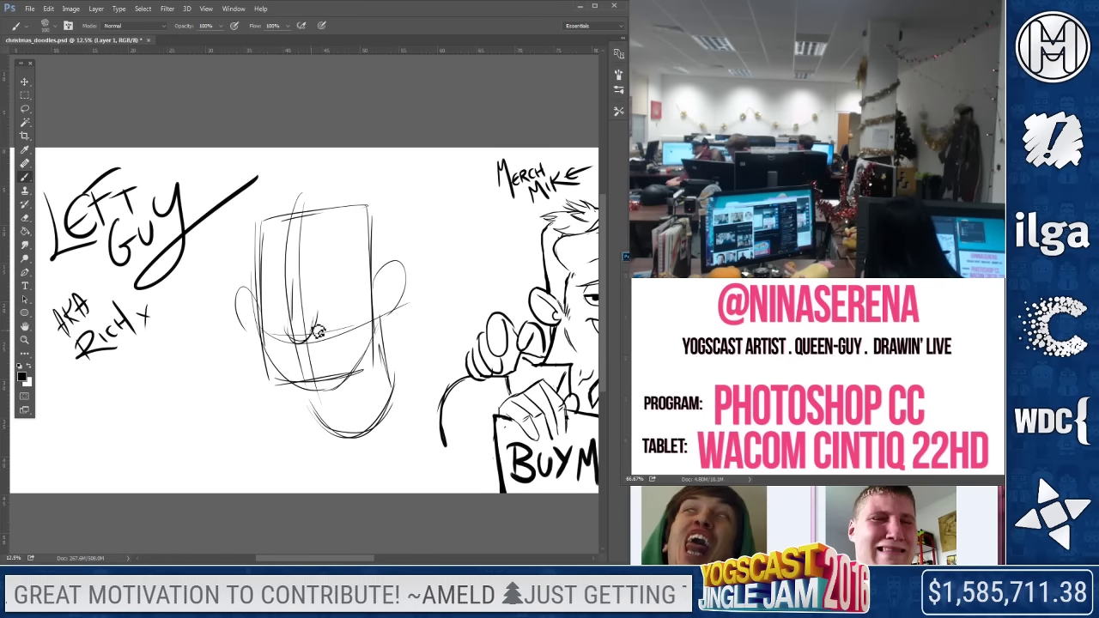
Round off the skull with arcs above the box and add an eye-level guideline across the face
left_click_drag(277, 205, 378, 219)
left_click_drag(262, 225, 382, 225)
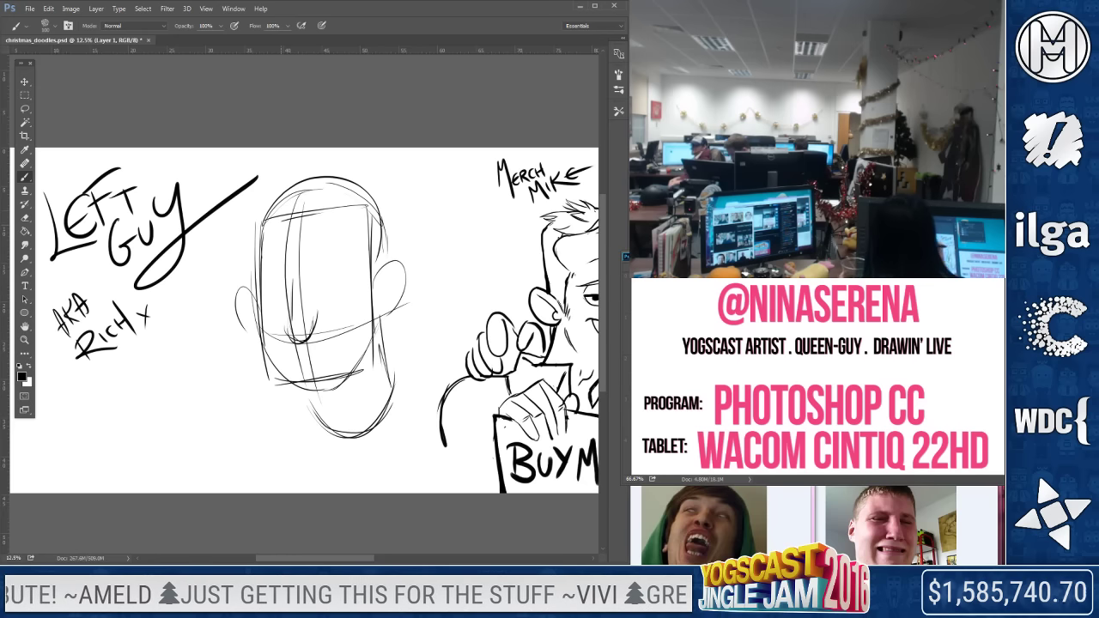
left_click_drag(263, 230, 364, 199)
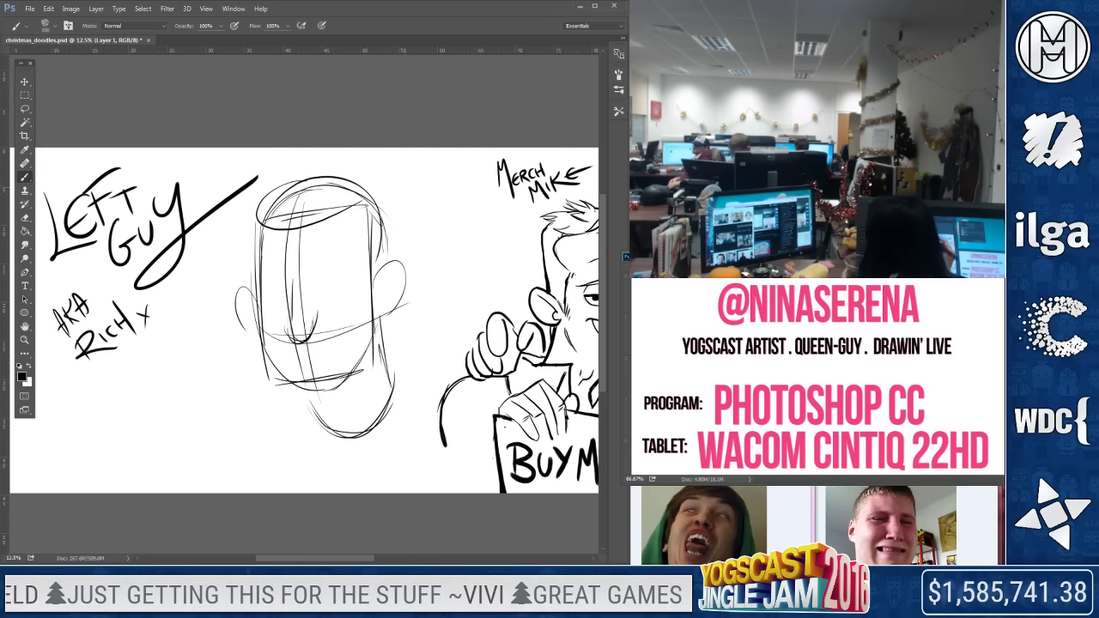
key("ctrl+z")
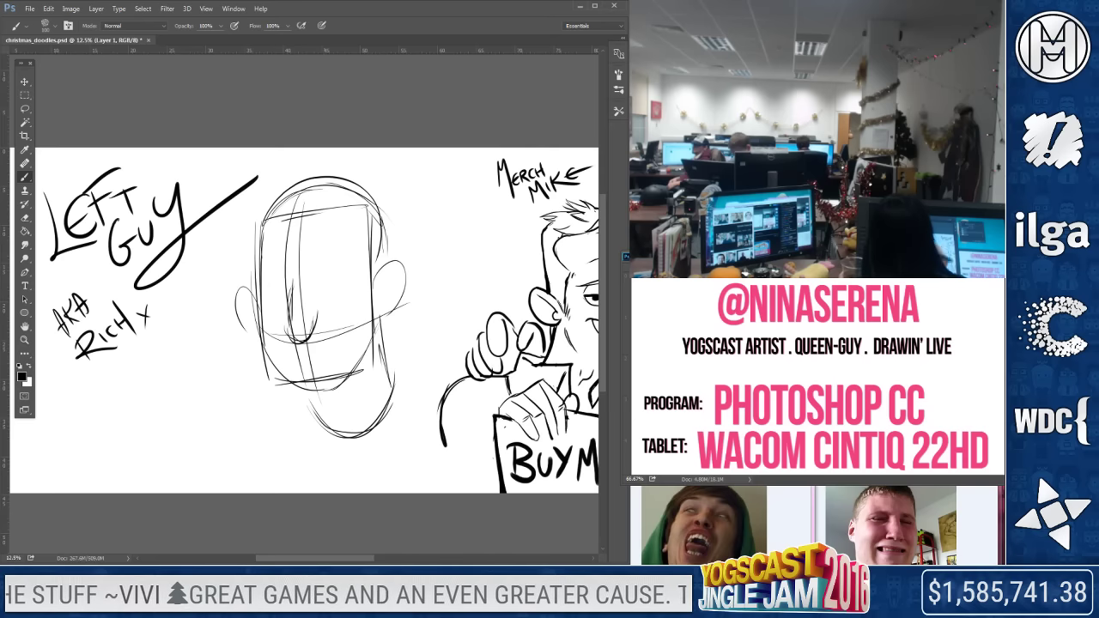
left_click_drag(261, 292, 382, 277)
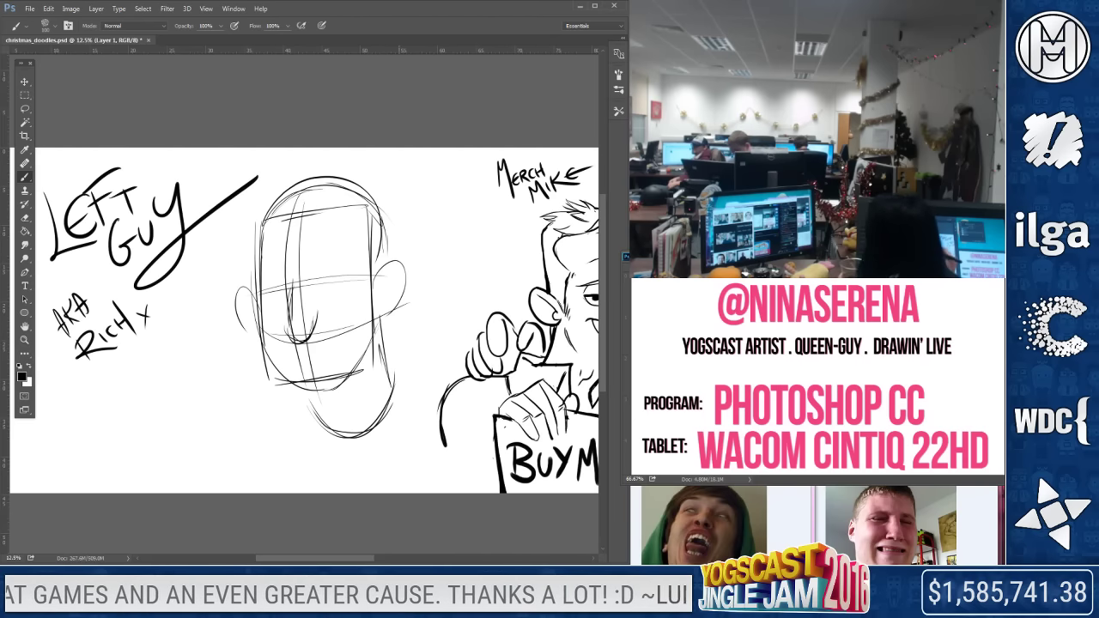
Sketch the neck, pointed shirt collar and shoulder line, and rough in the mouth
mouse_move(374, 296)
left_mouse_down()
mouse_move(388, 309)
mouse_move(378, 319)
left_mouse_up()
mouse_move(328, 397)
left_mouse_down()
mouse_move(354, 432)
mouse_move(285, 421)
left_mouse_up()
left_click_drag(369, 374, 356, 414)
mouse_move(417, 371)
left_mouse_down()
mouse_move(416, 449)
mouse_move(371, 417)
left_mouse_up()
left_click_drag(383, 351, 414, 372)
left_click_drag(352, 440, 348, 472)
mouse_move(343, 457)
left_mouse_down()
mouse_move(328, 428)
mouse_move(316, 459)
left_mouse_up()
mouse_move(308, 421)
left_mouse_down()
mouse_move(294, 463)
mouse_move(260, 473)
left_mouse_up()
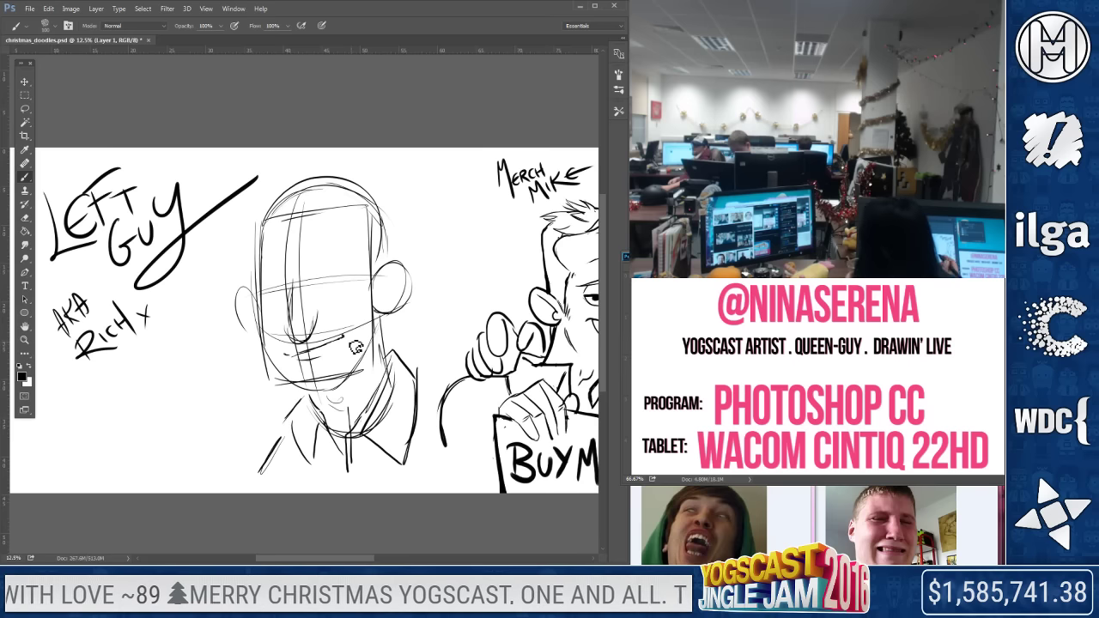
Strengthen the jaw and cheek contours with darker strokes and refine the smile and ears
mouse_move(292, 386)
left_mouse_down()
mouse_move(323, 394)
mouse_move(347, 380)
mouse_move(380, 312)
left_mouse_up()
left_click_drag(353, 371, 378, 313)
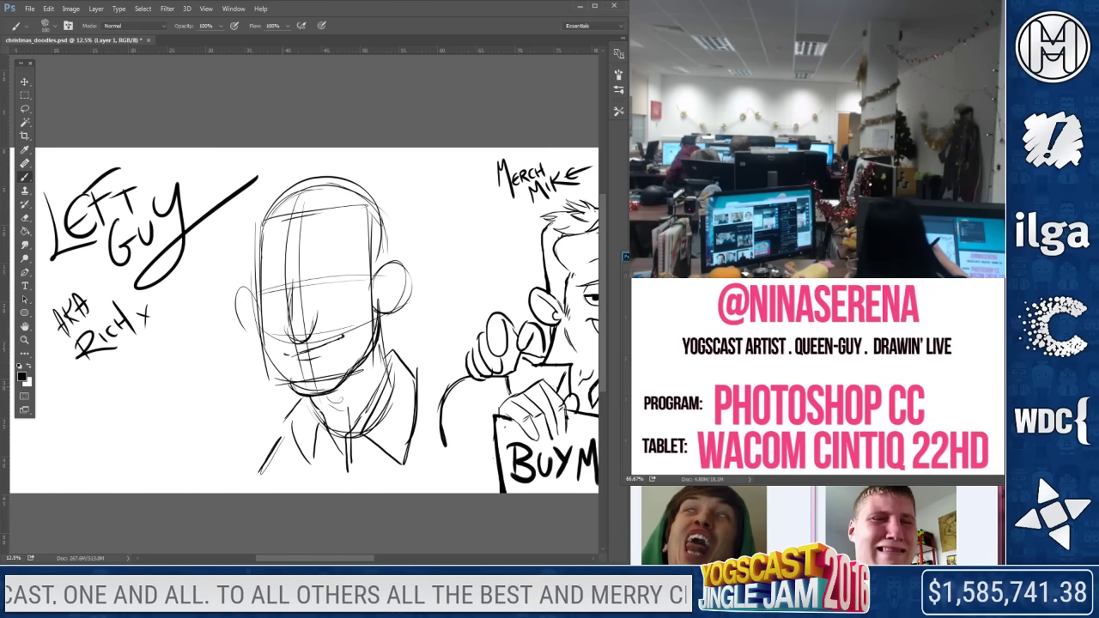
left_click_drag(291, 383, 262, 319)
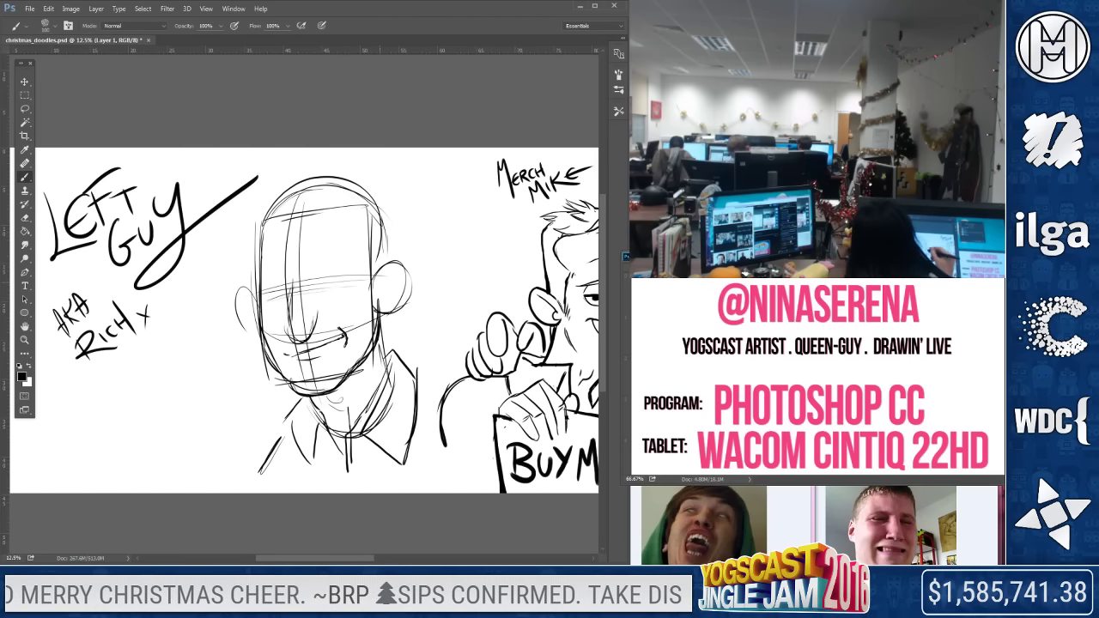
mouse_move(396, 311)
left_mouse_down()
mouse_move(422, 276)
mouse_move(386, 271)
mouse_move(408, 268)
mouse_move(383, 306)
left_mouse_up()
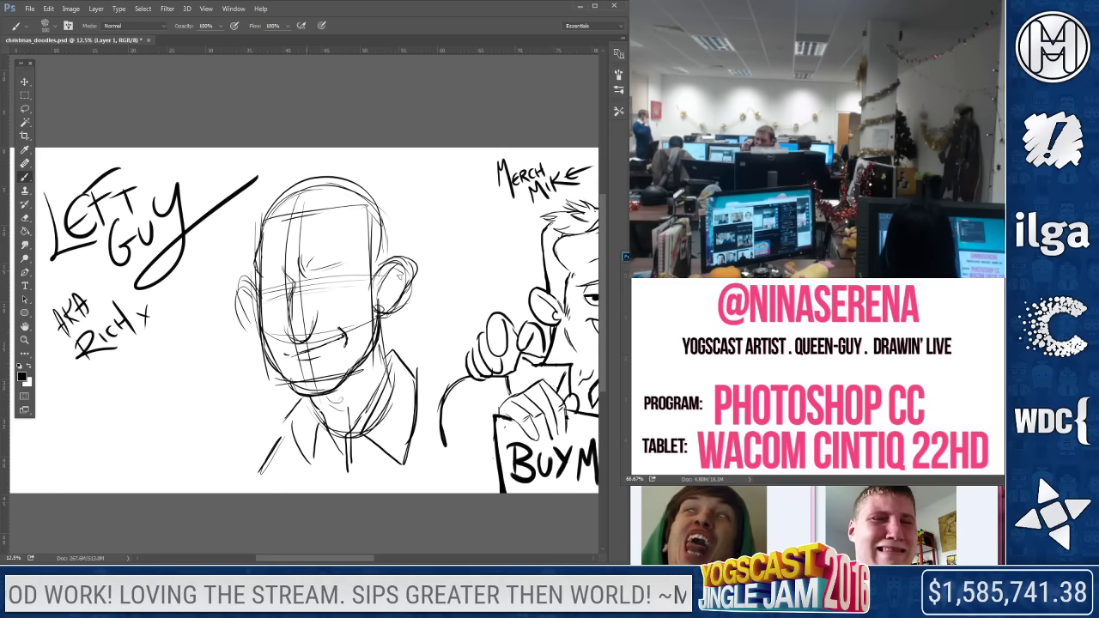
Sketch the eyebrows and the half-closed eyes along the eye guideline
left_click_drag(334, 267, 352, 266)
left_click_drag(263, 275, 277, 275)
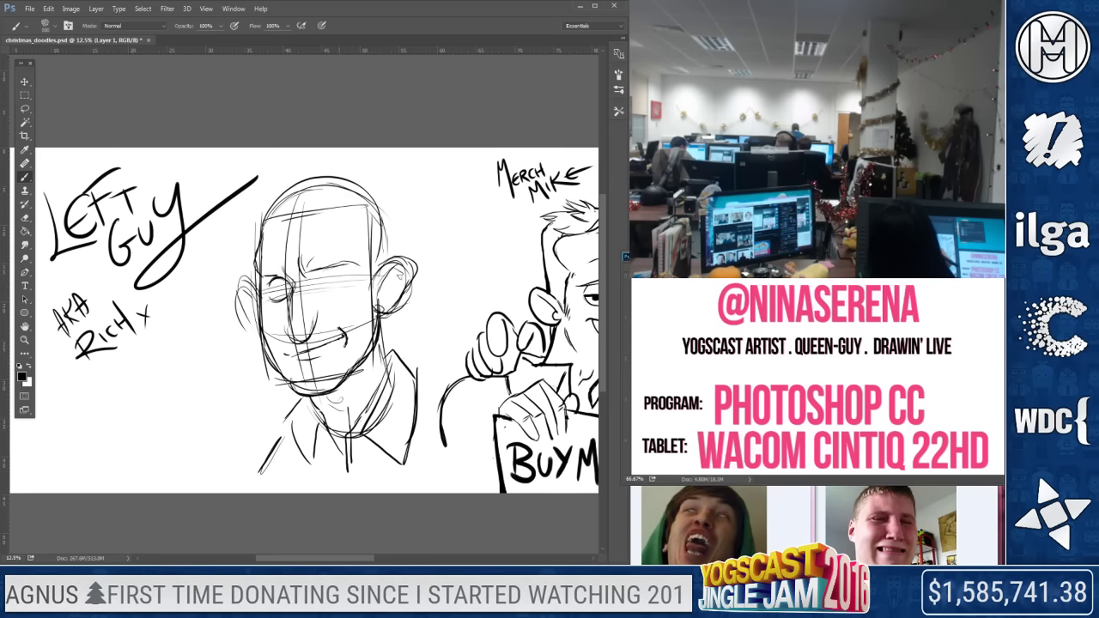
left_click_drag(320, 290, 344, 286)
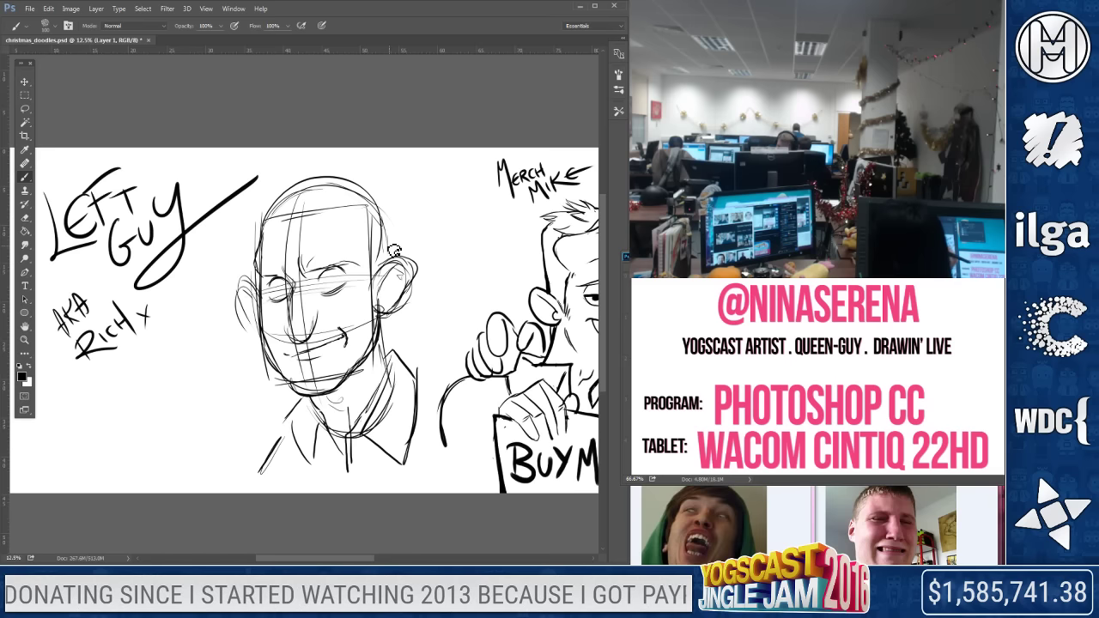
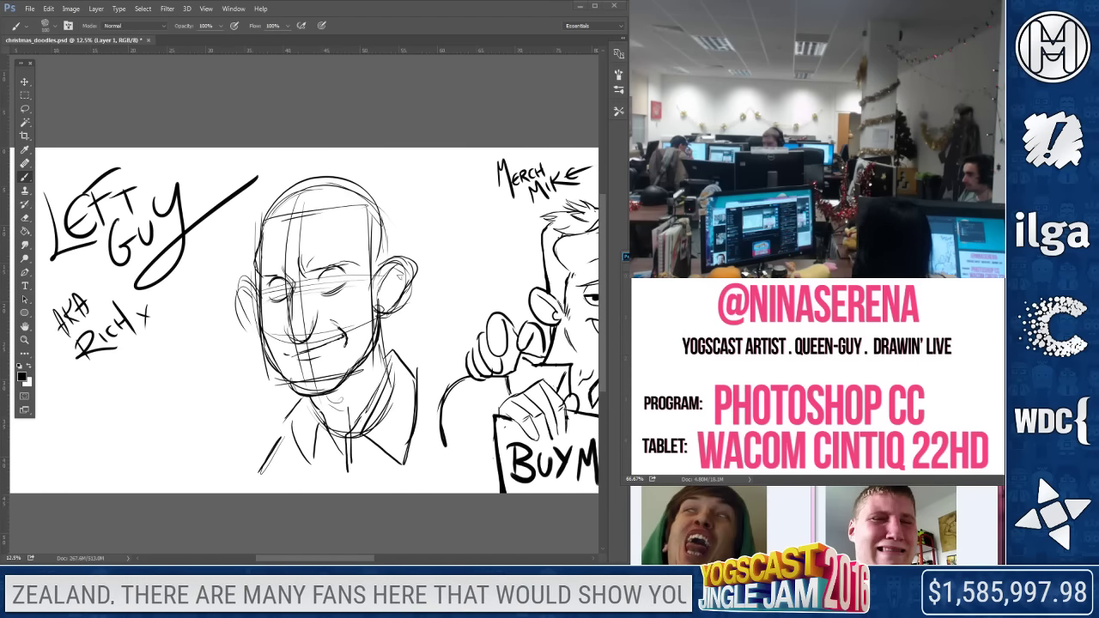
Undo the red "BRB" lettering painted over the finished caricatures
left_click(24, 340)
left_click(185, 366)
left_click(185, 366)
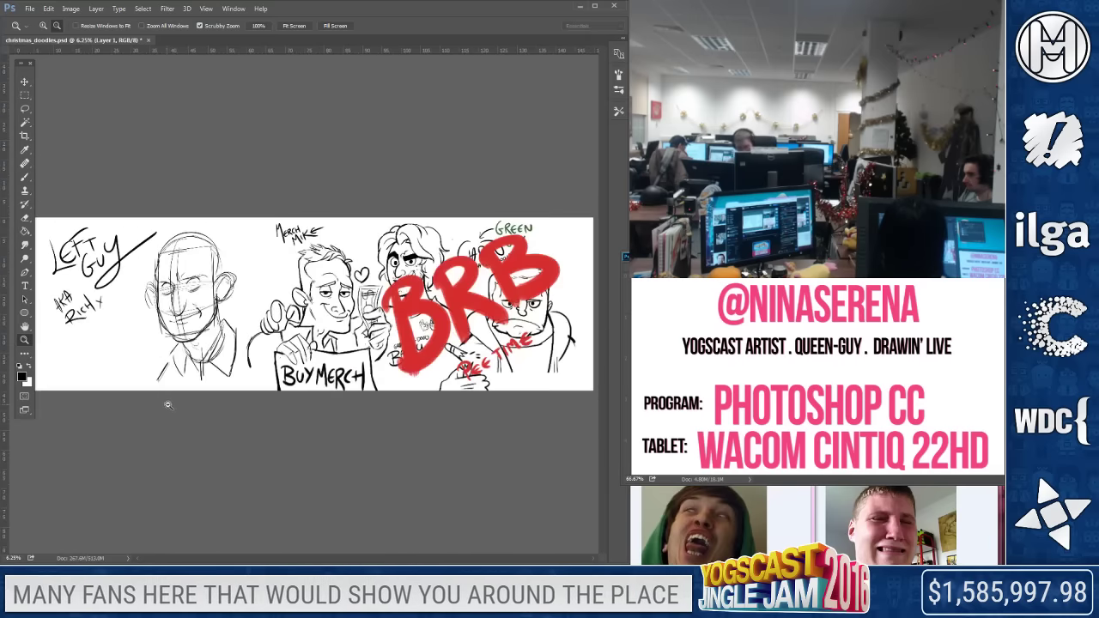
key("ctrl+z")
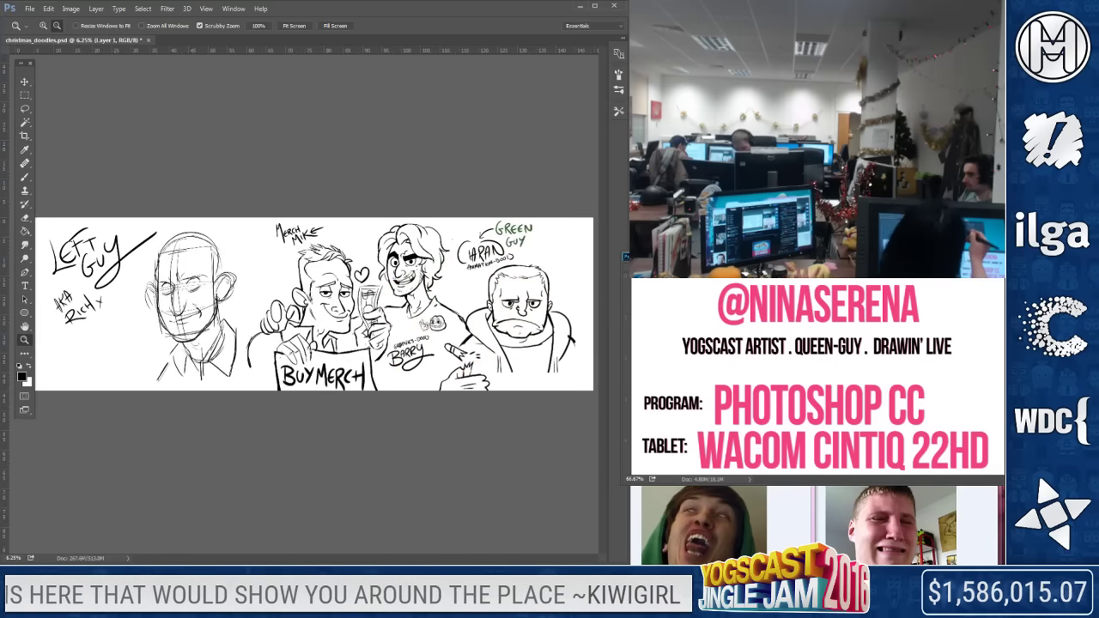
Ink the new caricature's nose with bold Brush strokes along the bridge and around the nostril
left_click(151, 309)
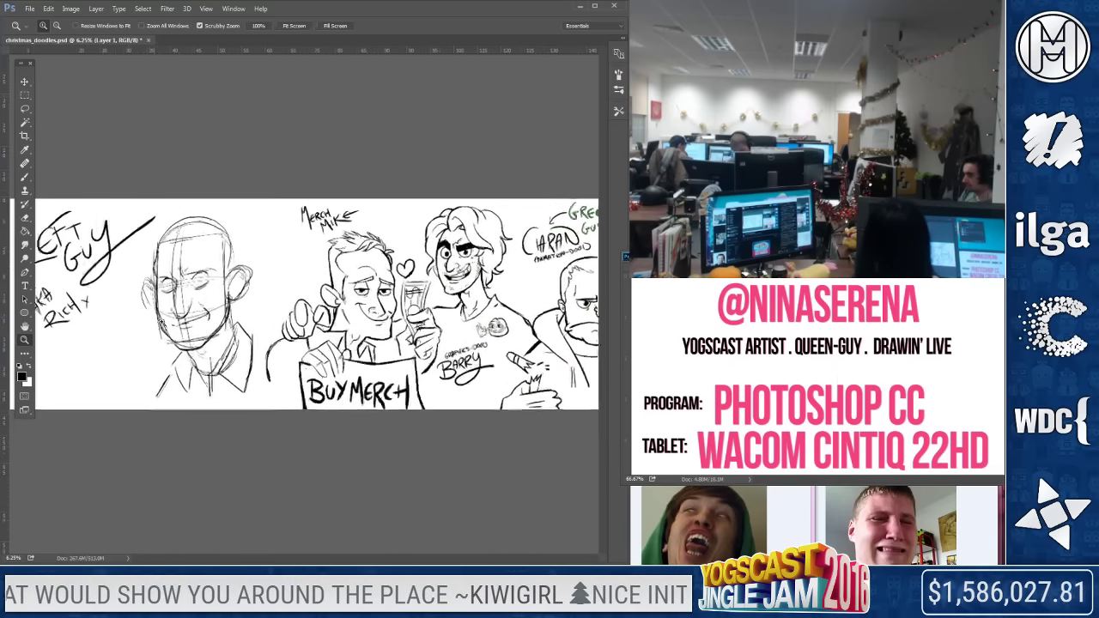
mouse_move(237, 343)
left_mouse_down()
mouse_move(313, 359)
mouse_move(350, 350)
left_mouse_up()
key("b")
key("z")
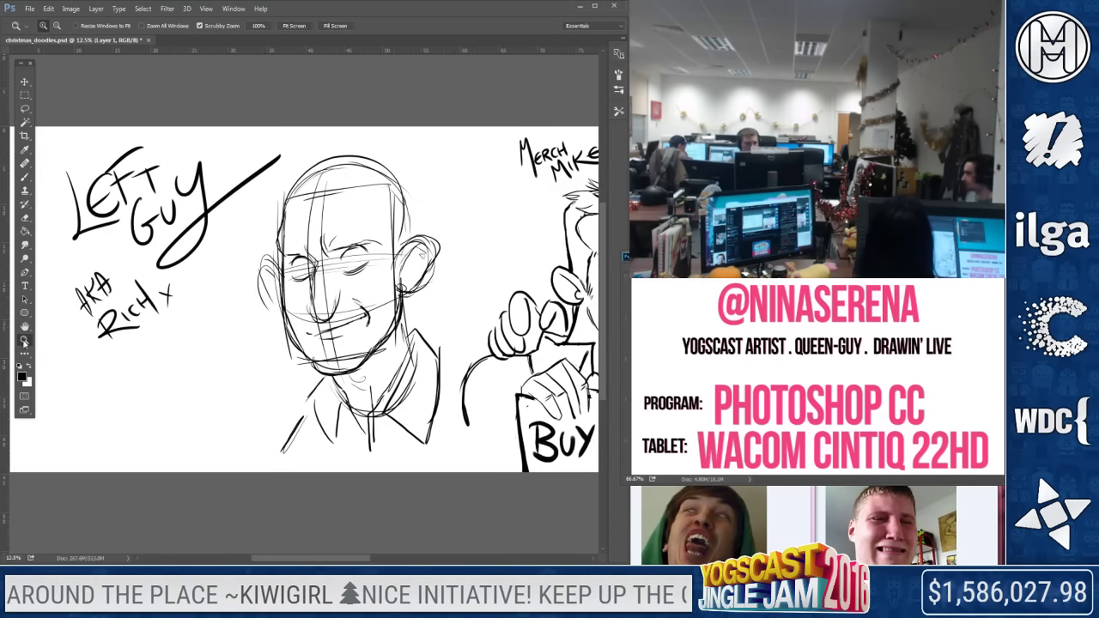
left_click(282, 387)
left_click_drag(421, 342, 385, 382)
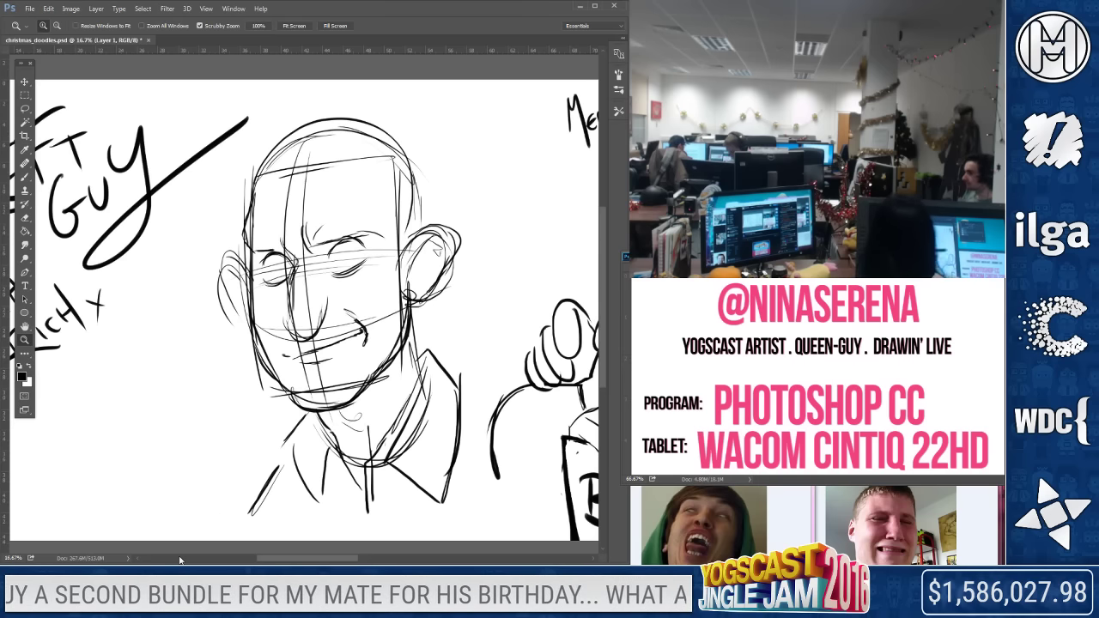
left_click(26, 176)
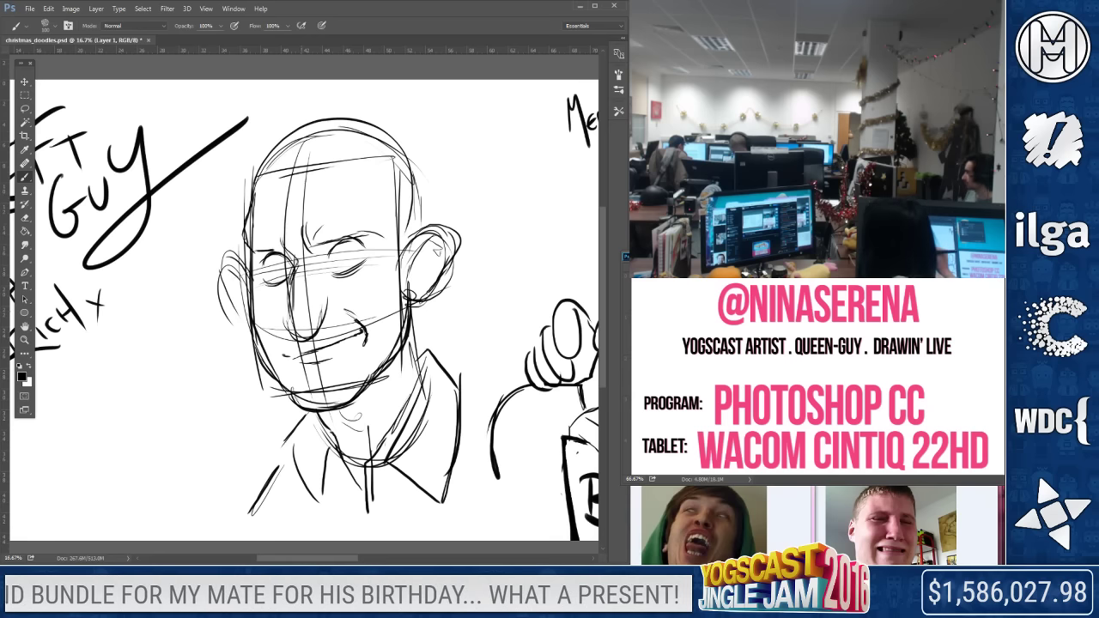
left_click_drag(324, 307, 329, 335)
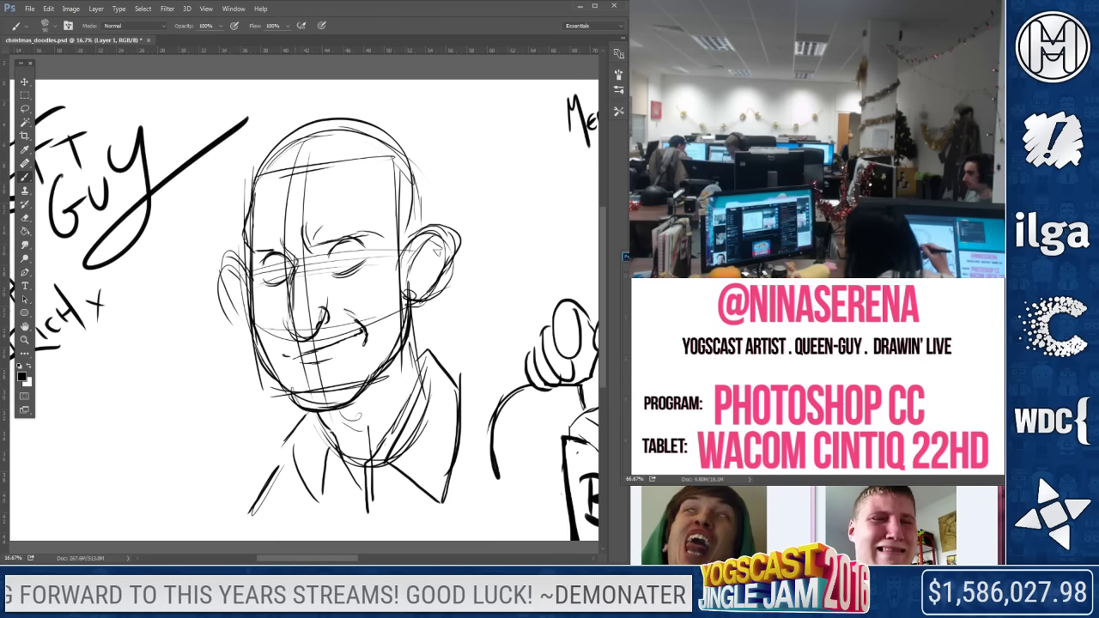
left_click_drag(291, 277, 296, 330)
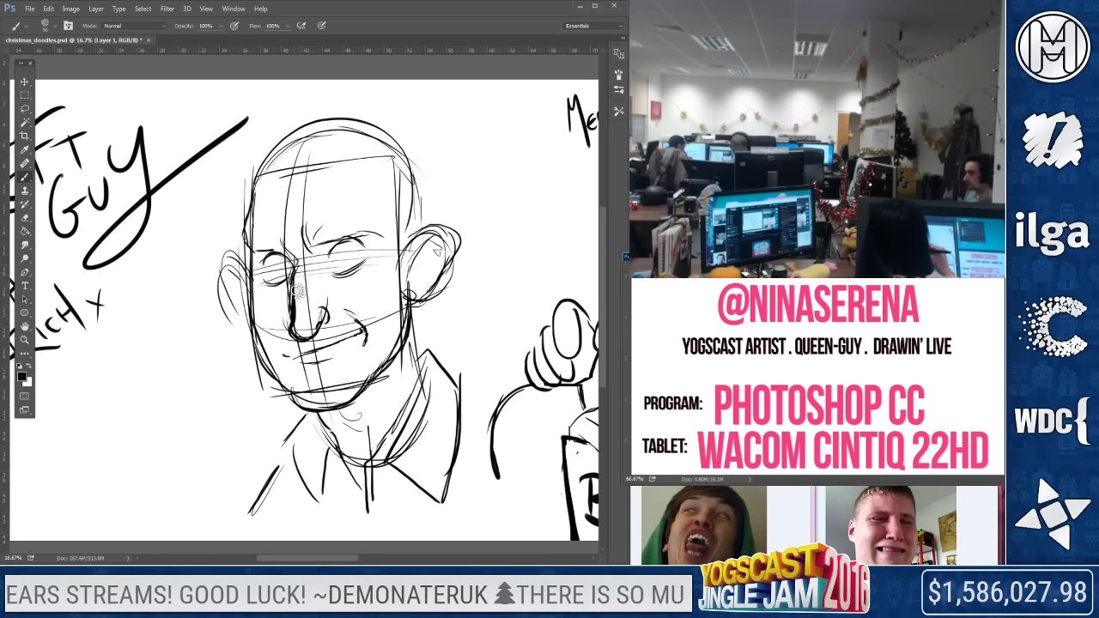
Erase the construction lines around the nose, mouth and chin, leaving the clean contours
key("e")
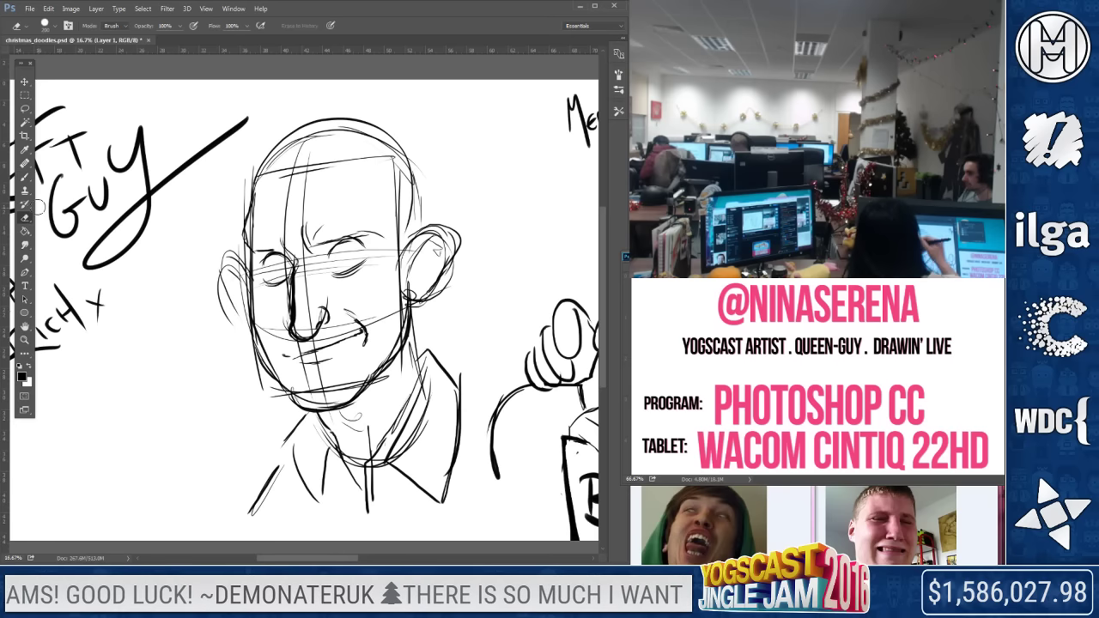
left_click_drag(292, 314, 291, 292)
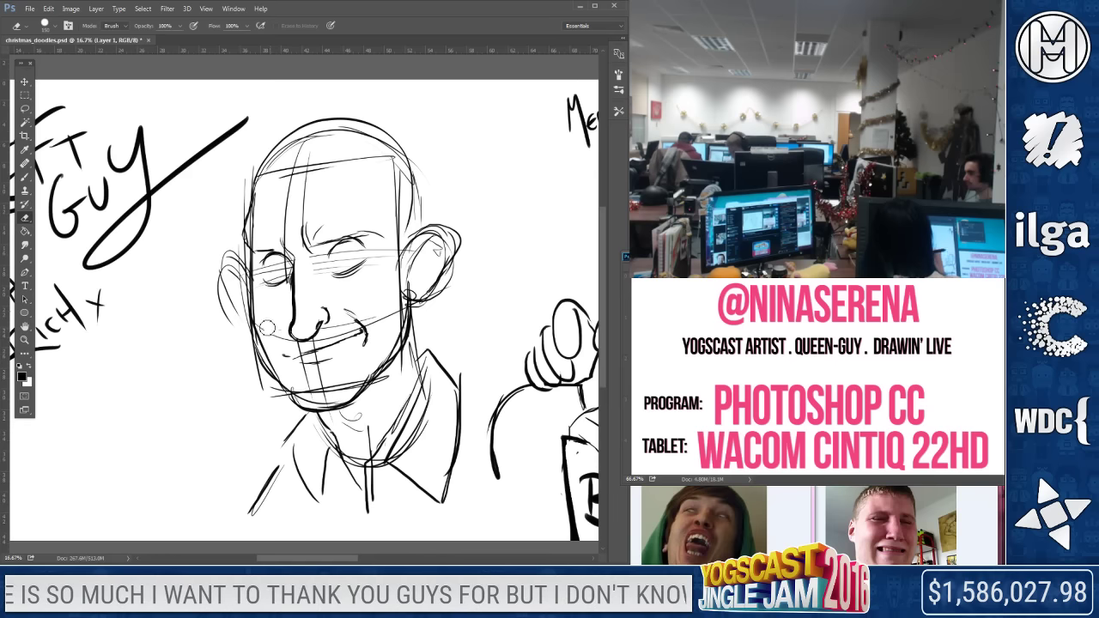
mouse_move(343, 380)
left_mouse_down()
mouse_move(309, 399)
mouse_move(365, 361)
mouse_move(330, 371)
mouse_move(315, 338)
mouse_move(388, 316)
mouse_move(398, 326)
left_mouse_up()
left_click_drag(331, 356, 302, 361)
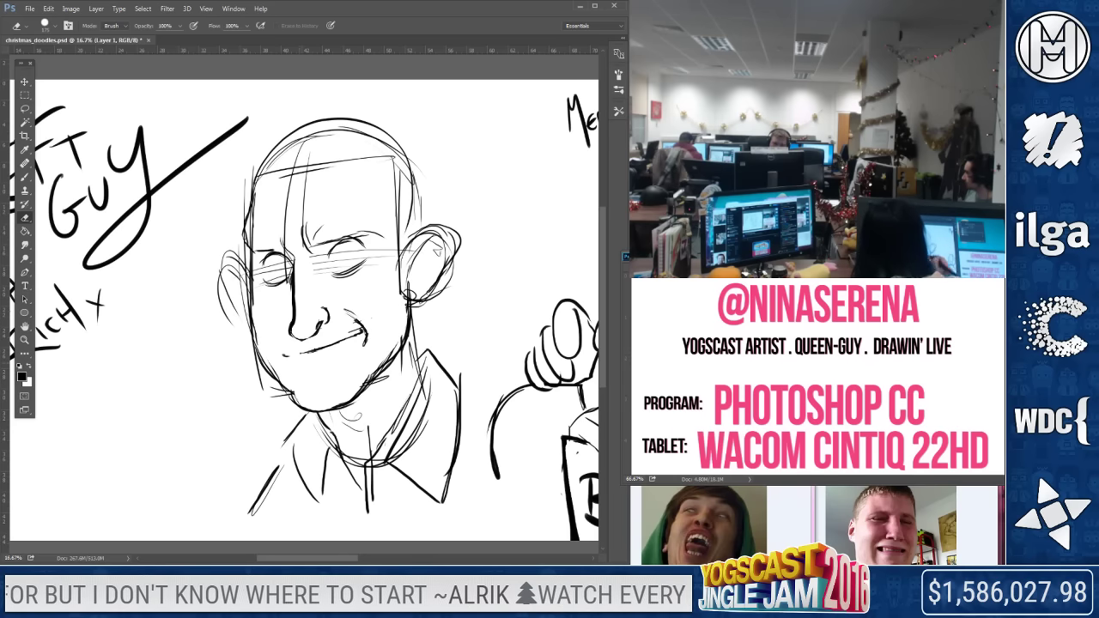
Ink the smirking mouth and the far cheek down to the jaw, erasing the stray sketch marks outside the jaw
key("b")
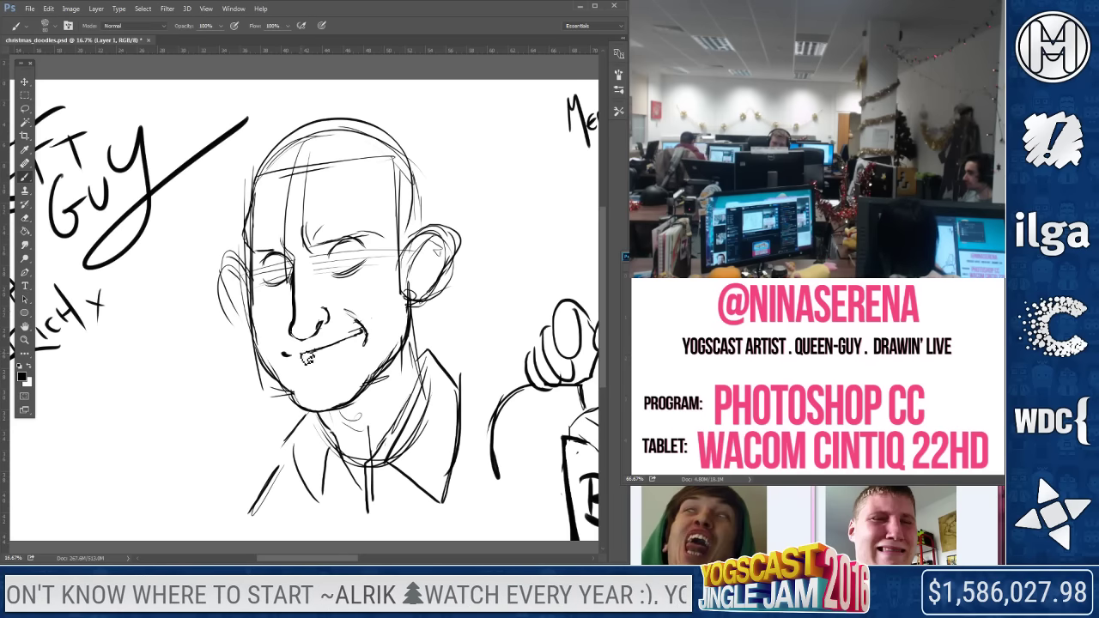
left_click_drag(297, 355, 364, 333)
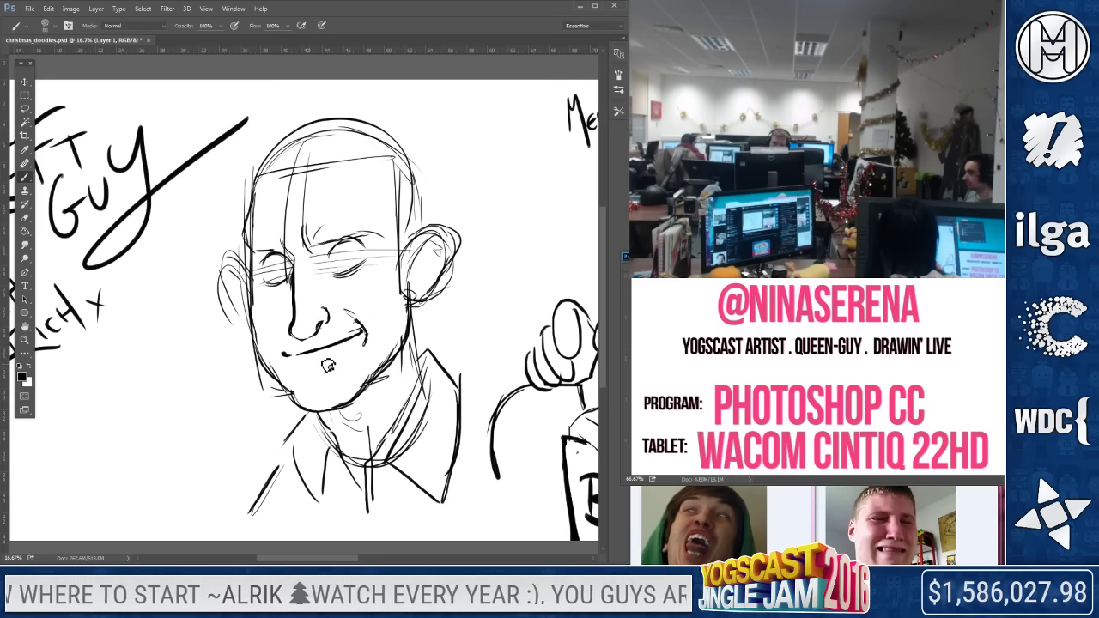
mouse_move(252, 287)
left_mouse_down()
mouse_move(259, 348)
mouse_move(280, 382)
left_mouse_up()
key("e")
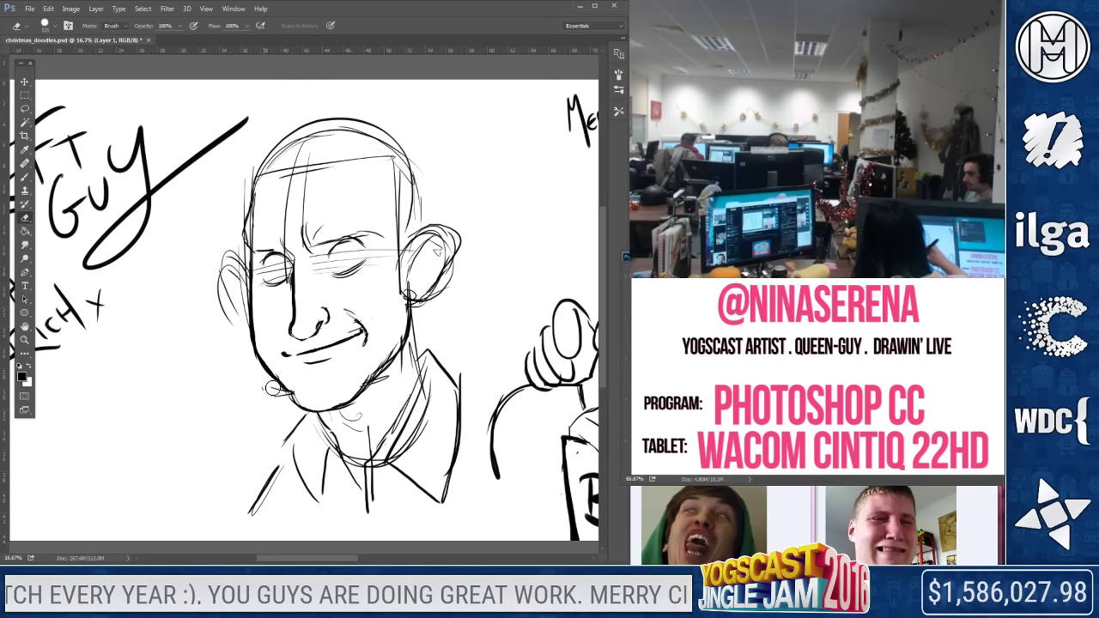
mouse_move(297, 397)
left_mouse_down()
mouse_move(263, 352)
mouse_move(277, 404)
left_mouse_up()
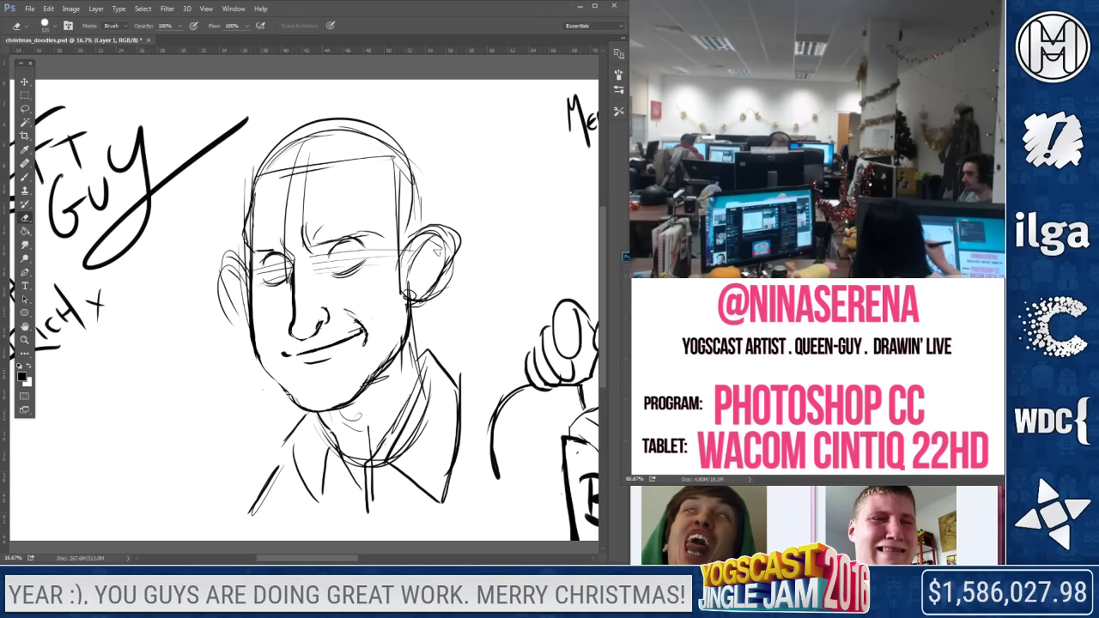
Ink the chin and jawline up towards the near ear with bold, thicker Brush strokes
key("b")
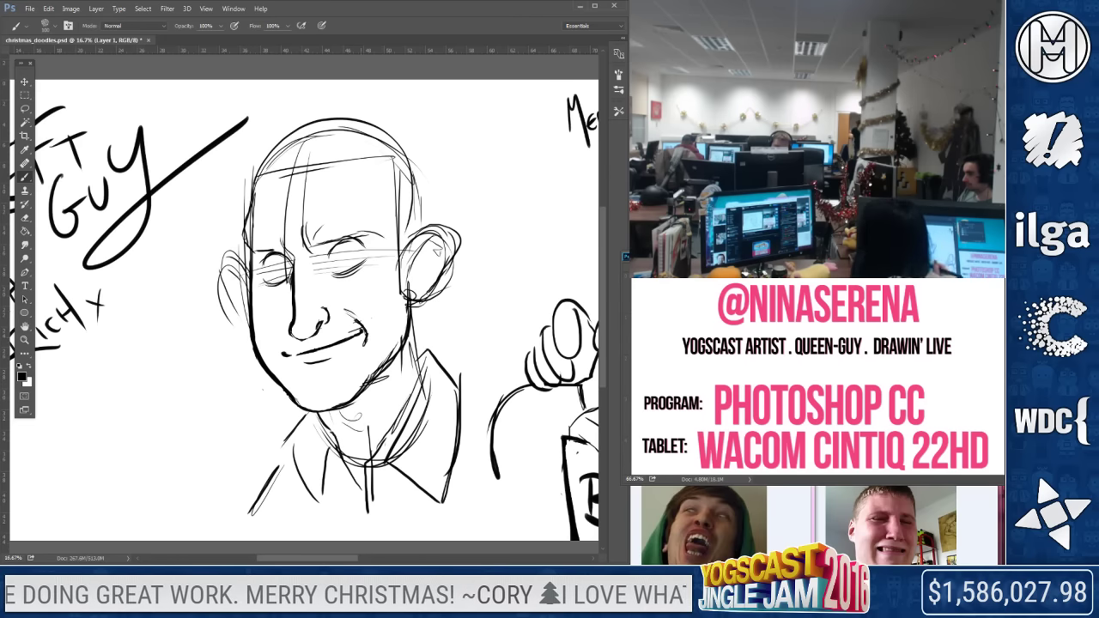
mouse_move(289, 395)
left_mouse_down()
mouse_move(329, 410)
mouse_move(352, 402)
mouse_move(407, 341)
left_mouse_up()
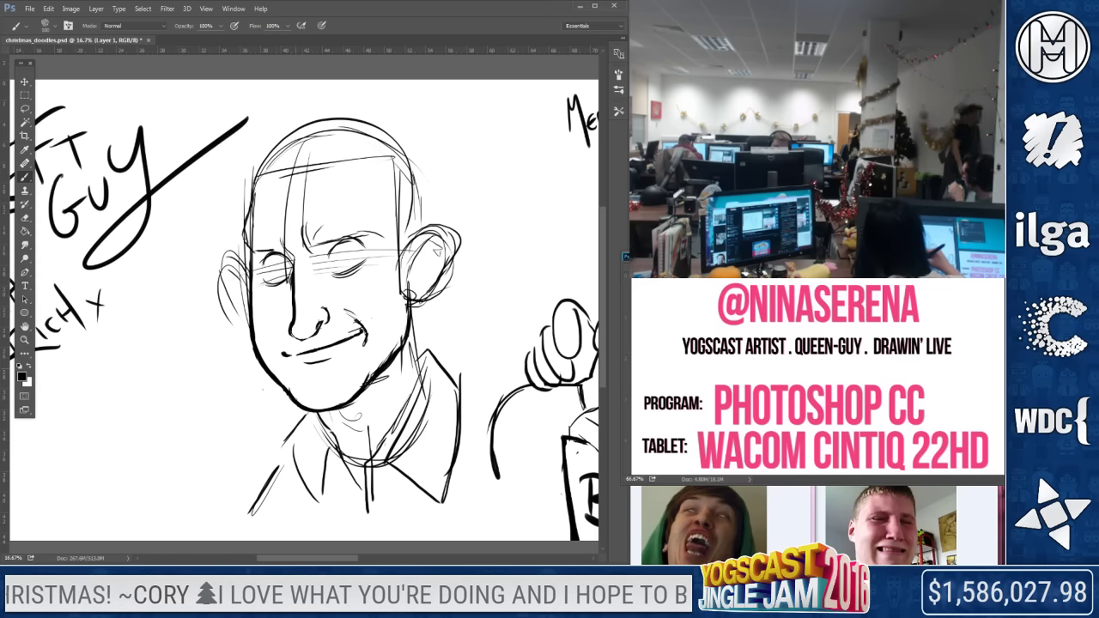
key("bracketright")
left_click_drag(316, 415, 335, 436)
mouse_move(386, 376)
left_mouse_down()
mouse_move(470, 389)
mouse_move(455, 383)
left_mouse_up()
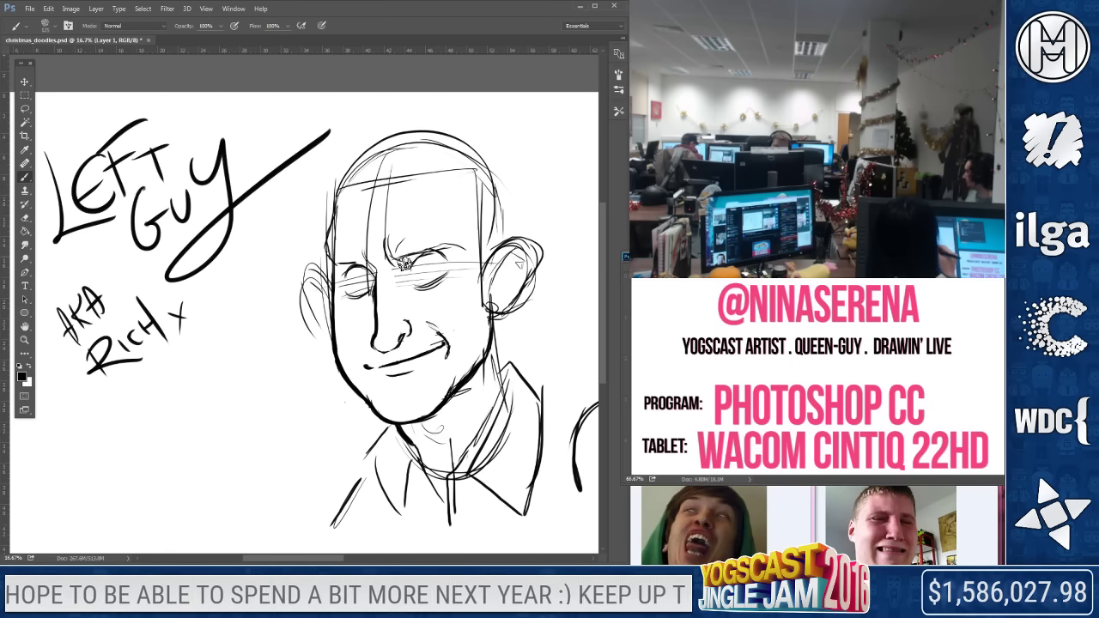
Ink both eyebrows with bold angled strokes and clean up the brow line beside the nose bridge
left_click_drag(404, 257, 460, 248)
key("e")
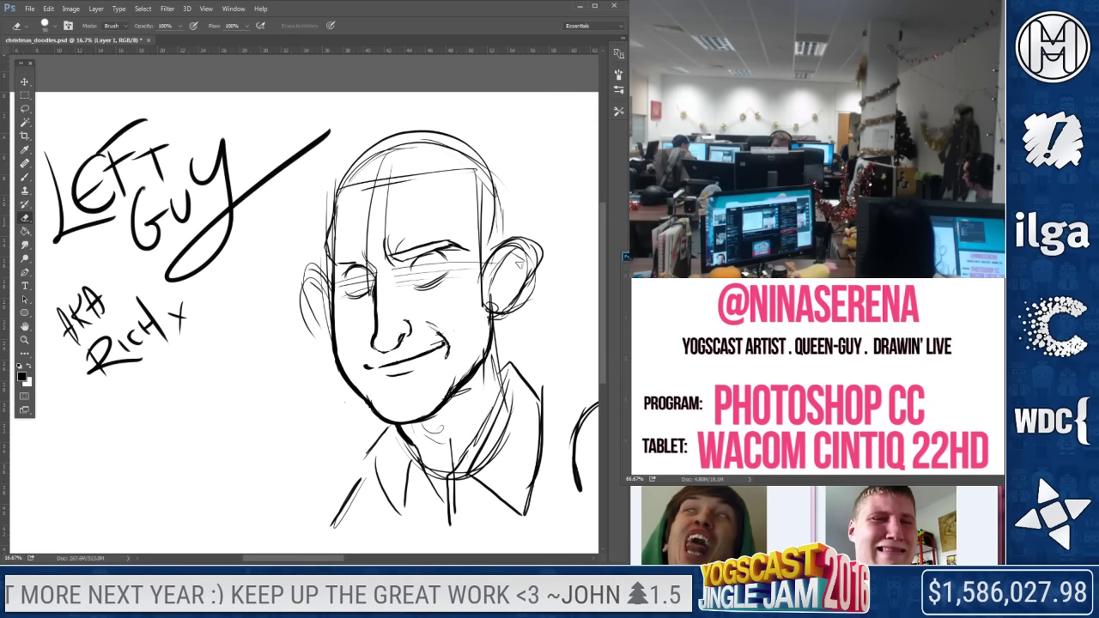
key("b")
left_click_drag(399, 261, 457, 247)
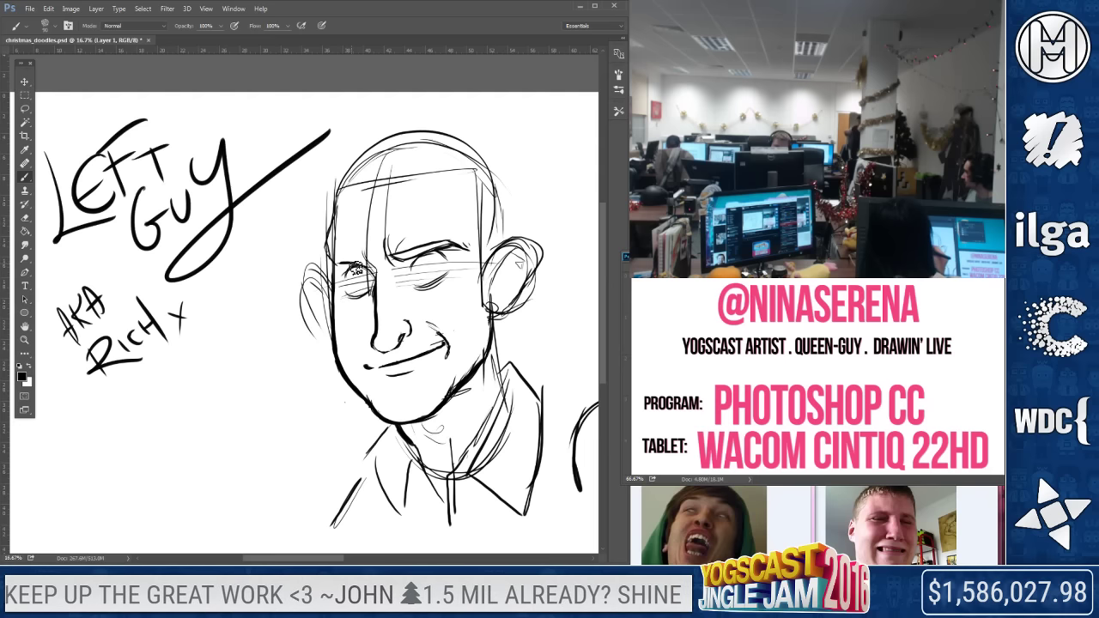
left_click_drag(337, 263, 371, 264)
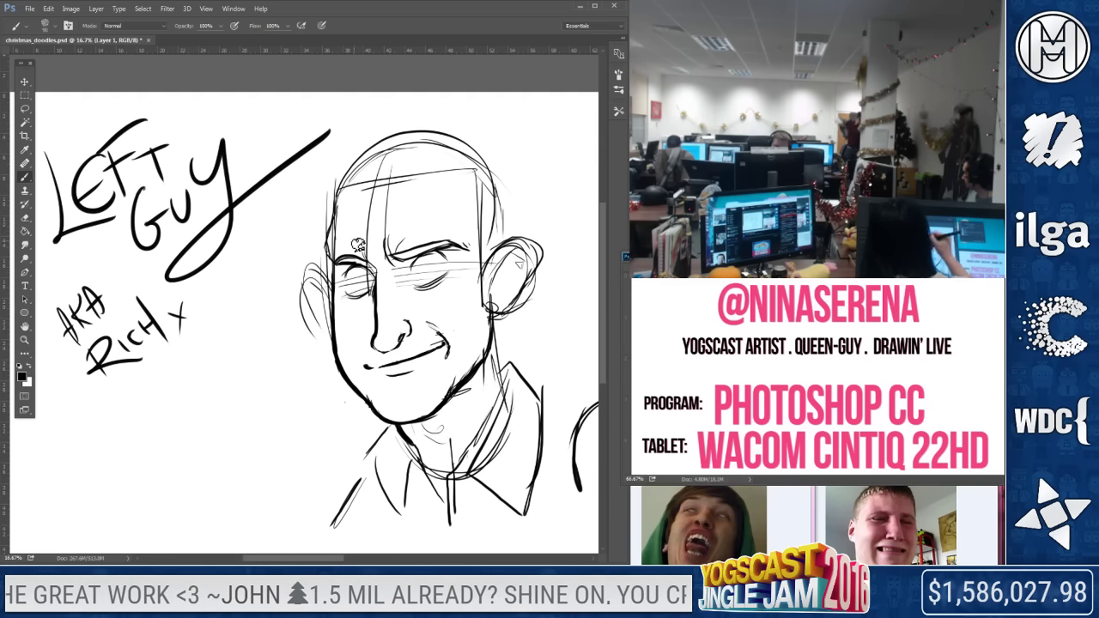
key("e")
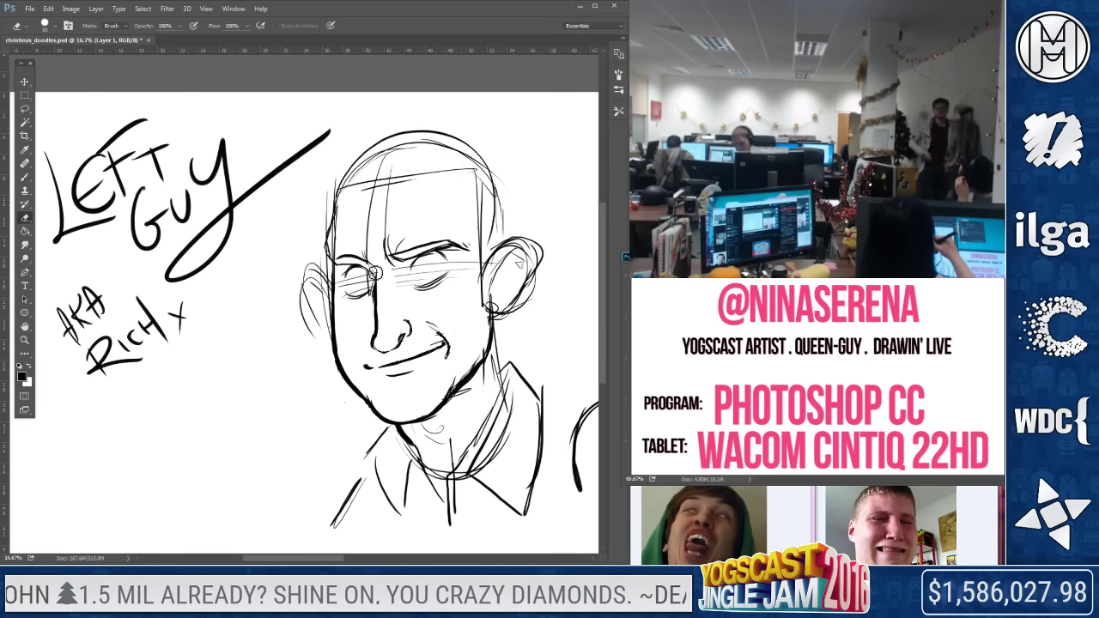
left_click(24, 178)
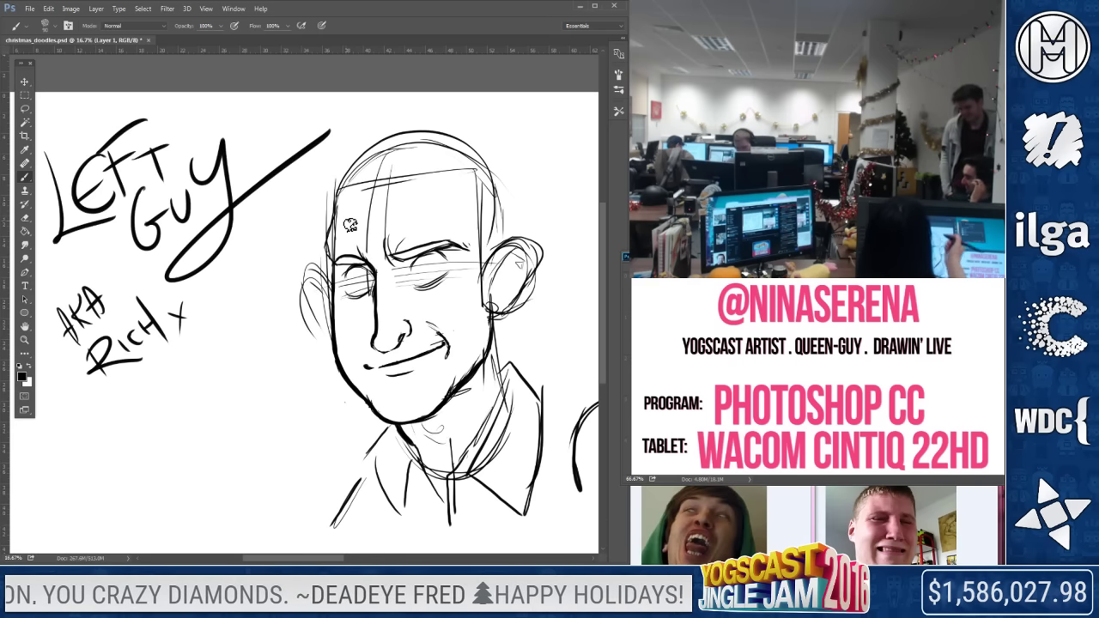
Erase the rough temple line on the far side and ink a bold forehead contour from the brow to the hairline
key("e")
left_click_drag(331, 230, 334, 260)
key("b")
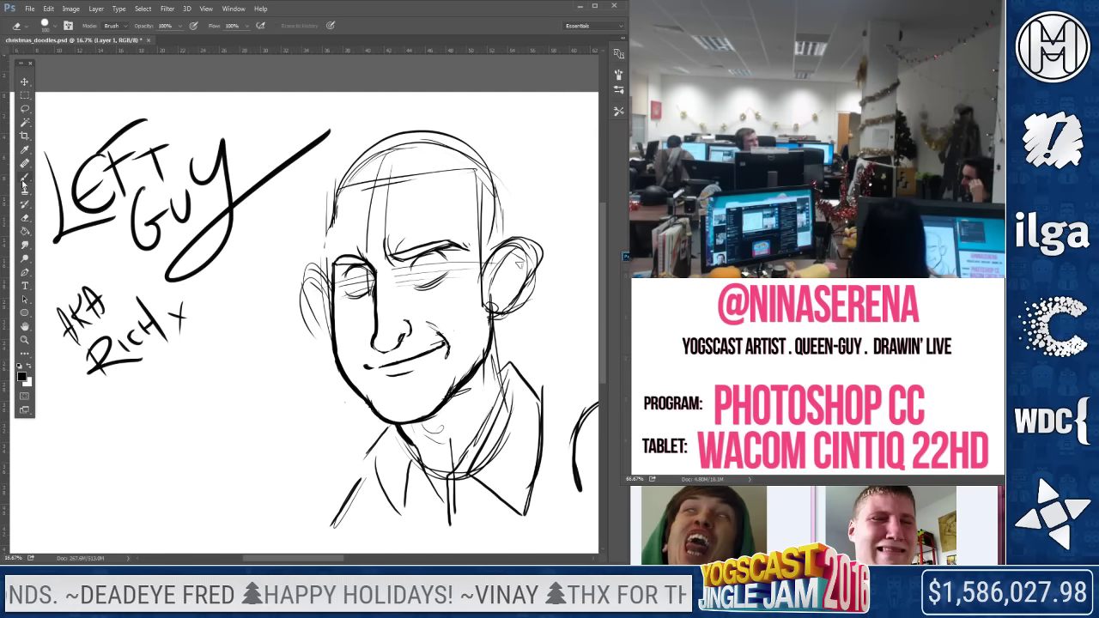
left_click_drag(329, 258, 327, 233)
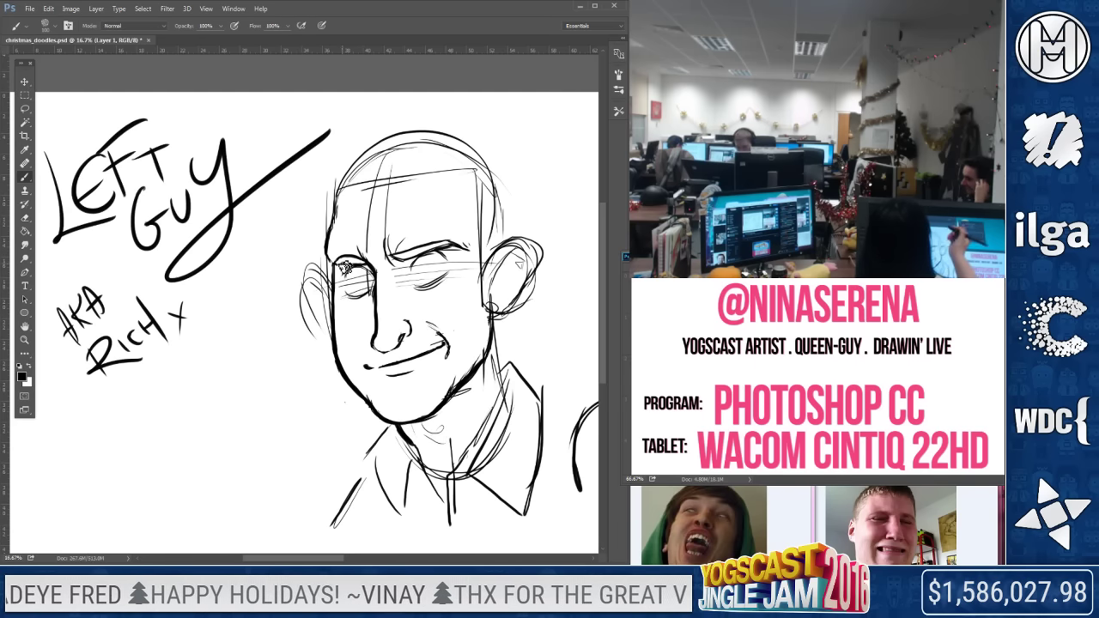
left_click_drag(520, 264, 509, 270)
mouse_move(327, 225)
left_mouse_down()
mouse_move(335, 170)
mouse_move(366, 147)
left_mouse_up()
key("e")
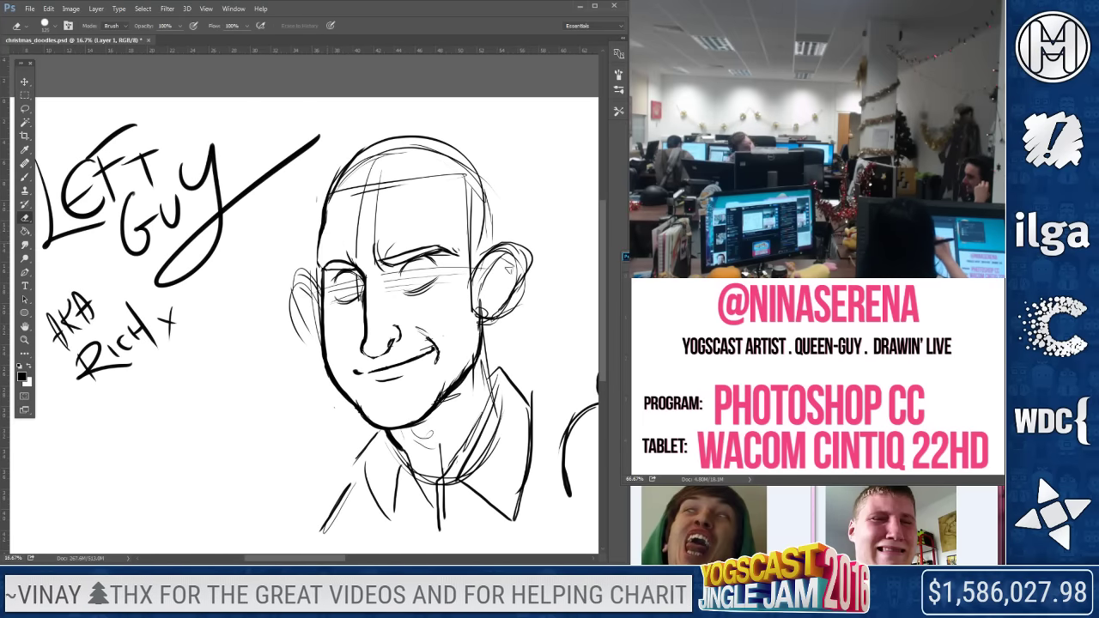
key("b")
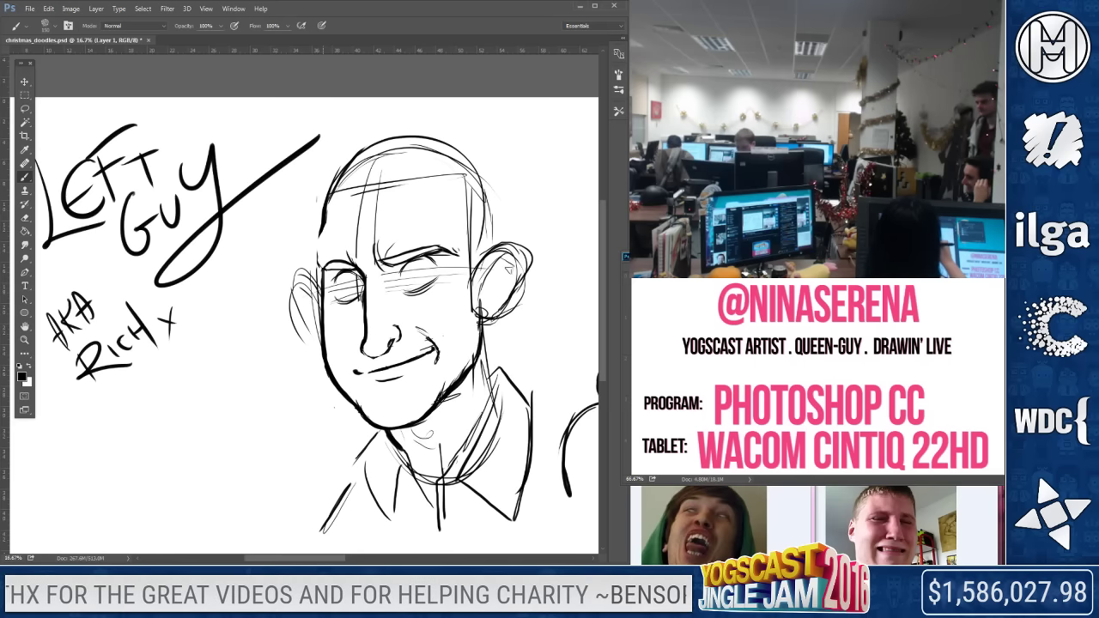
Erase the construction lines across the forehead, around the eyes and over the neck and collar
key("e")
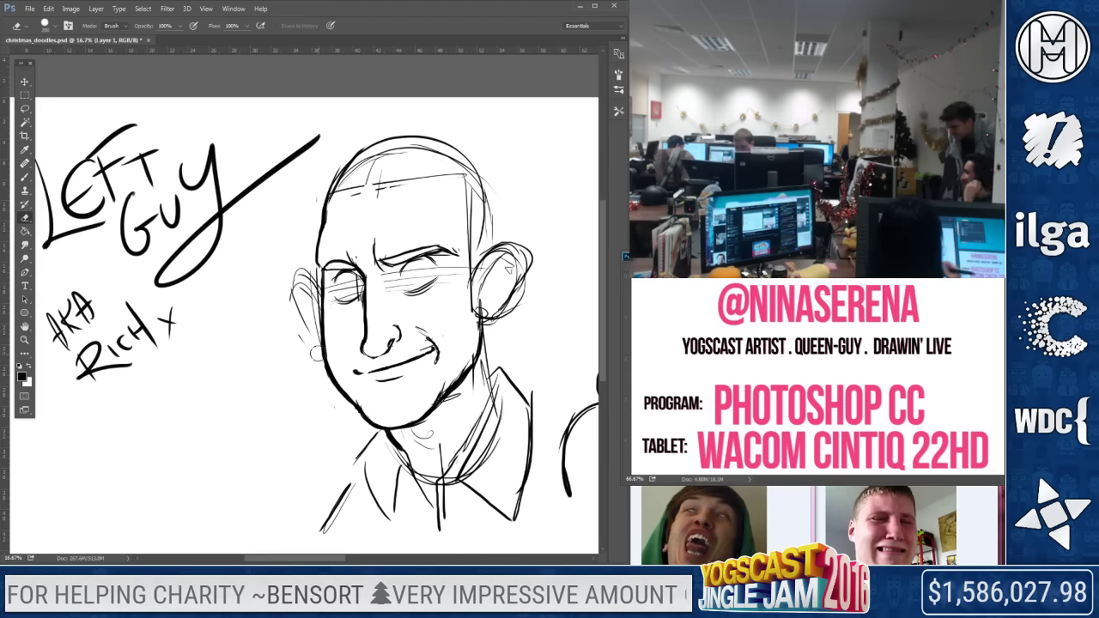
key("b")
left_click(25, 219)
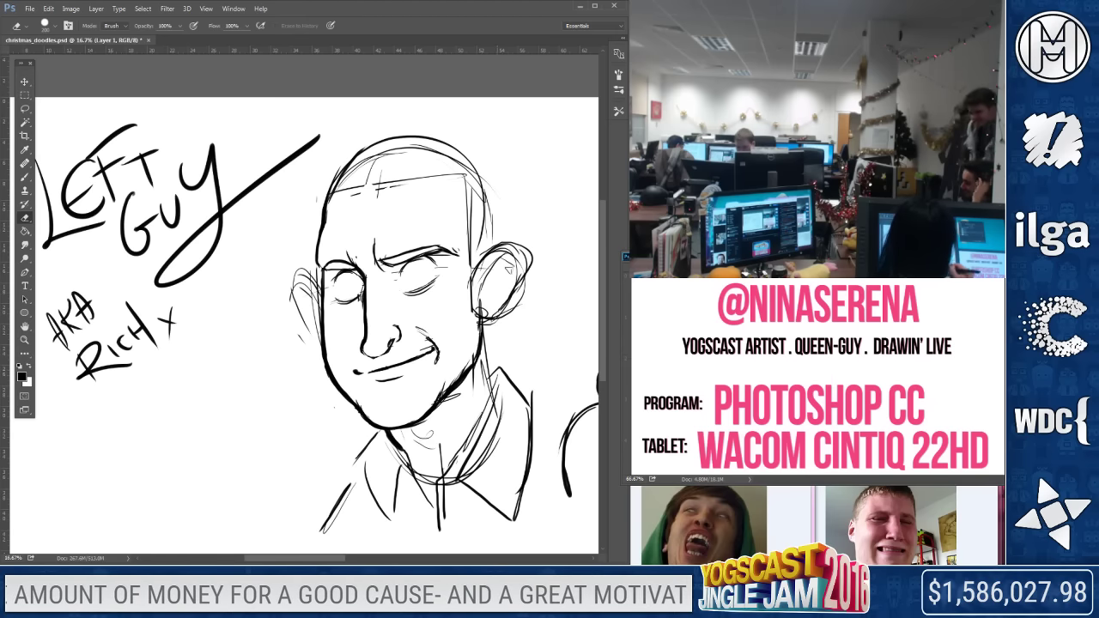
left_click_drag(503, 393, 445, 511)
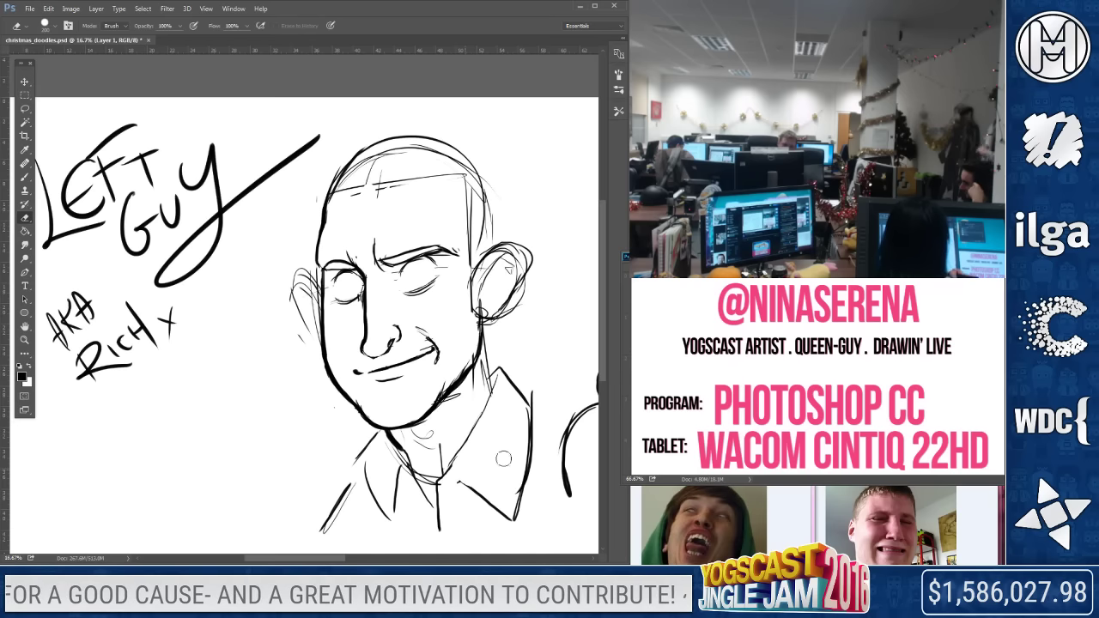
Ink the near collar flap and the shirt's front opening with bold strokes
key("b")
left_click_drag(448, 478, 513, 518)
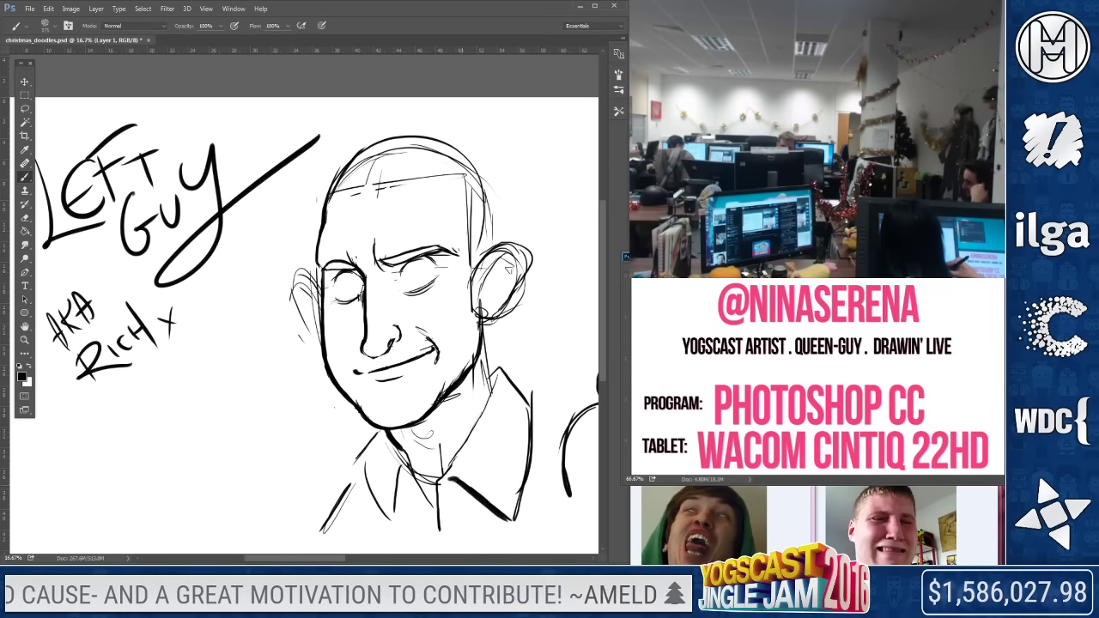
mouse_move(491, 402)
left_mouse_down()
mouse_move(443, 474)
mouse_move(439, 539)
left_mouse_up()
left_click_drag(491, 377, 526, 392)
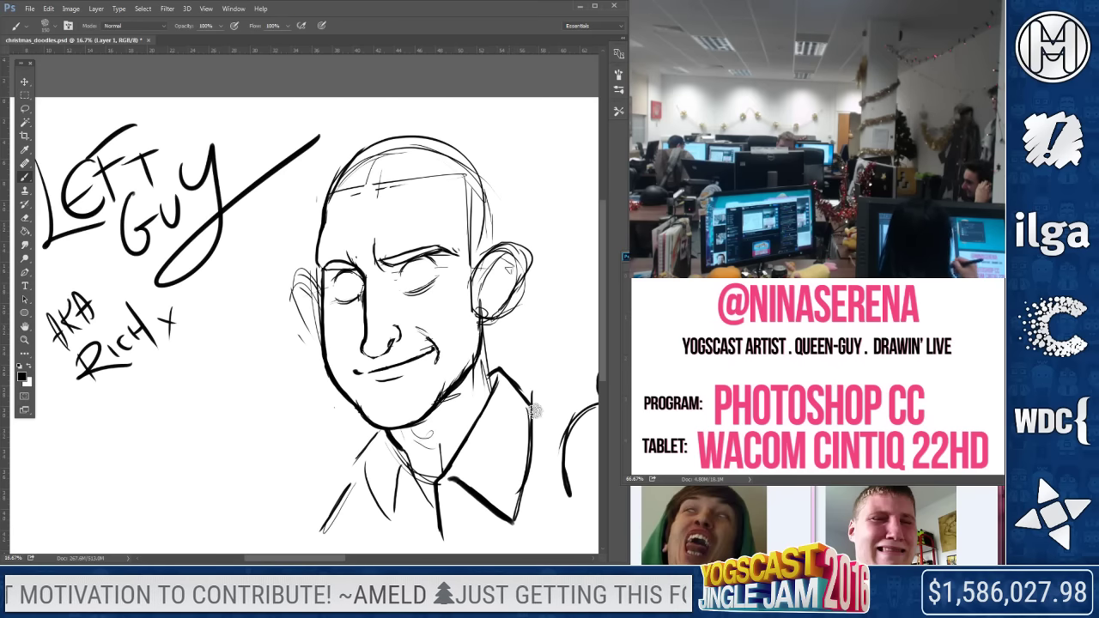
Erase the rough marks at the jaw corner and ink the jaw edge and the neck line down to the collar
key("e")
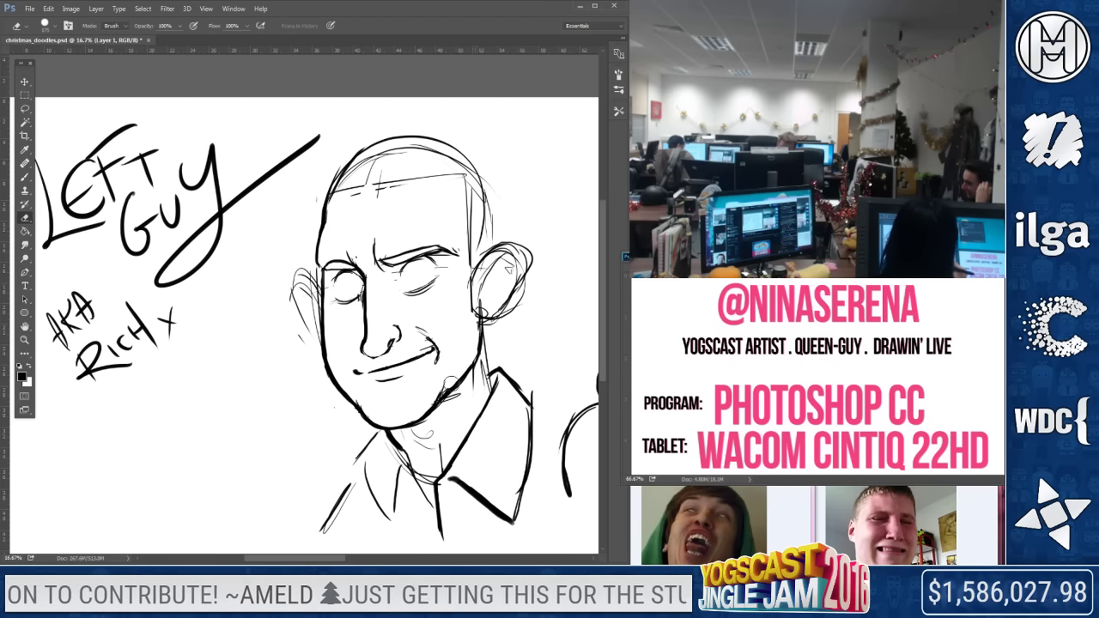
key("b")
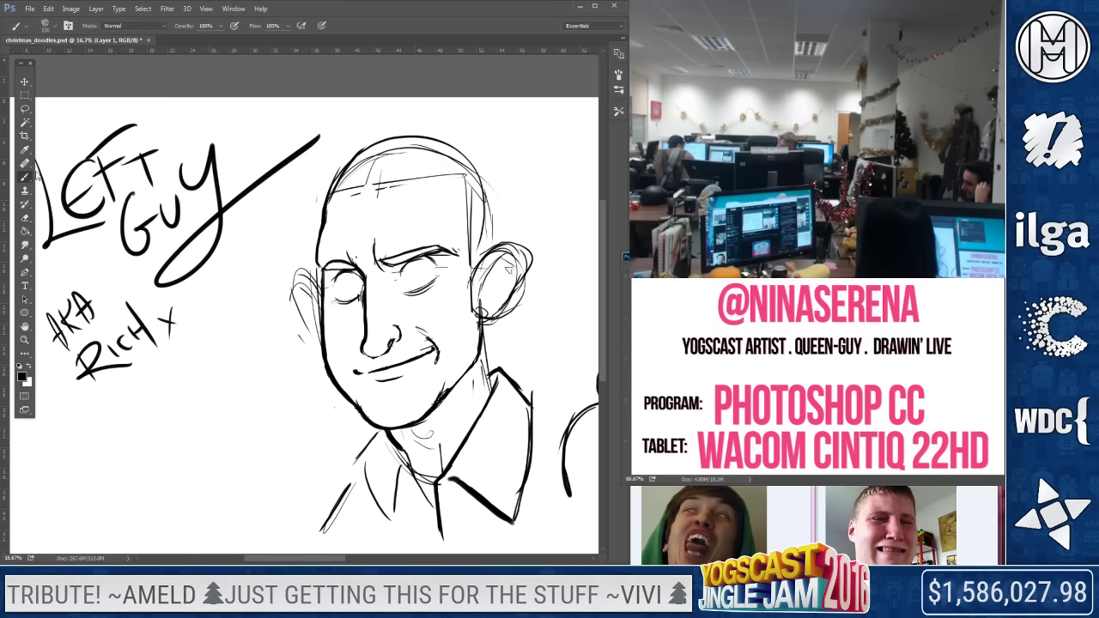
mouse_move(439, 398)
left_mouse_down()
mouse_move(476, 362)
mouse_move(481, 330)
mouse_move(491, 378)
left_mouse_up()
left_click_drag(481, 319, 493, 386)
Erase the guide lines across the top of the head and draw the hairline with short, swept-up strands of hair
key("e")
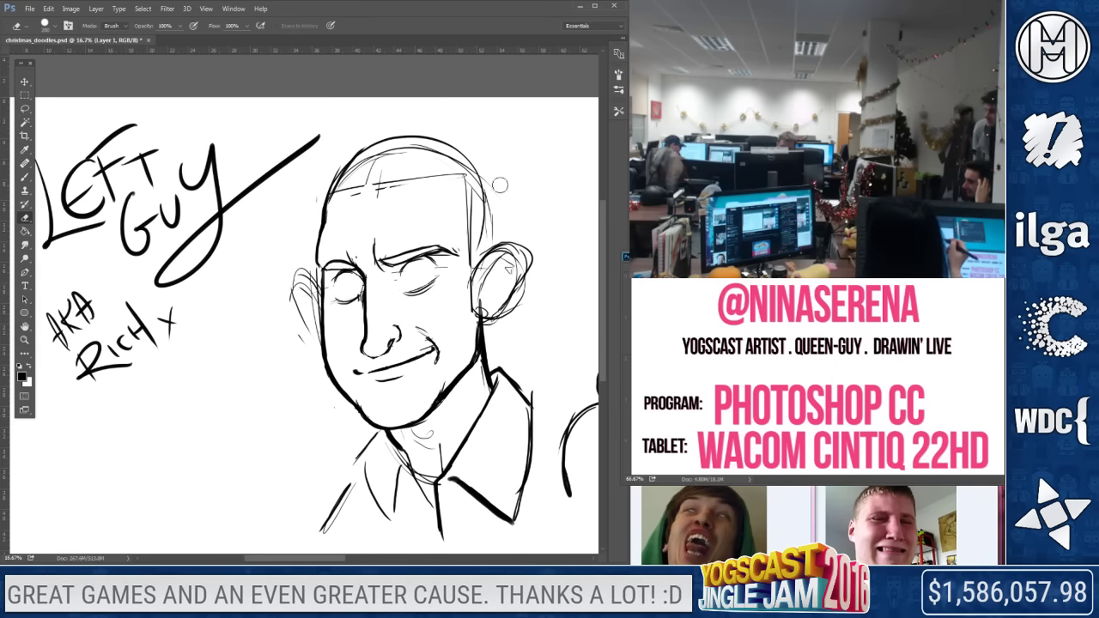
mouse_move(447, 176)
left_mouse_down()
mouse_move(352, 184)
mouse_move(516, 163)
left_mouse_up()
left_click(24, 176)
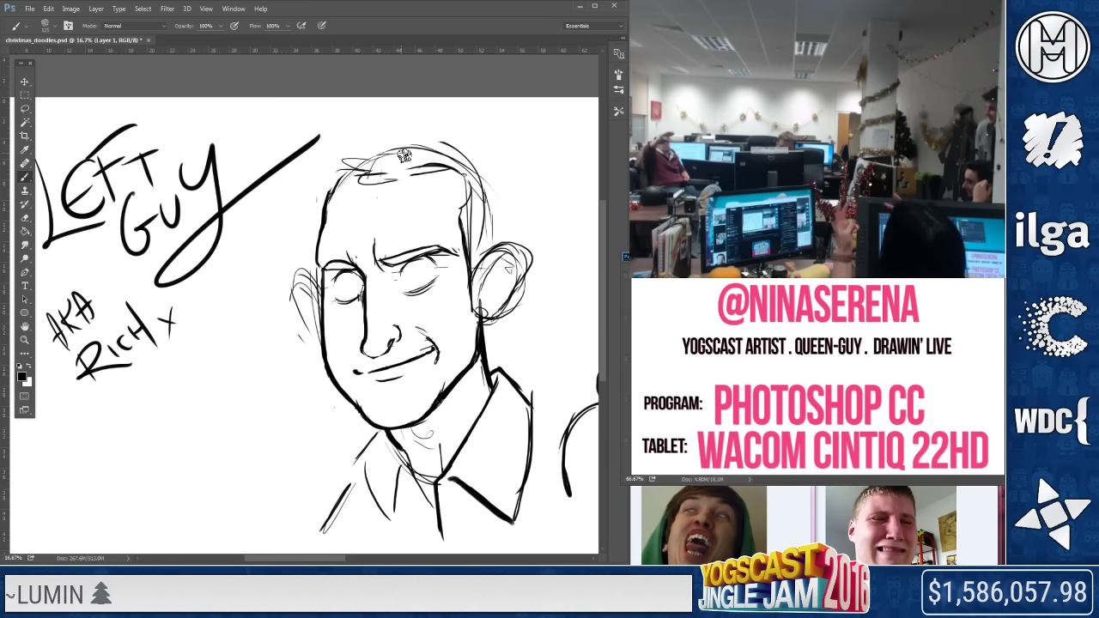
mouse_move(334, 159)
left_mouse_down()
mouse_move(423, 166)
mouse_move(378, 175)
left_mouse_up()
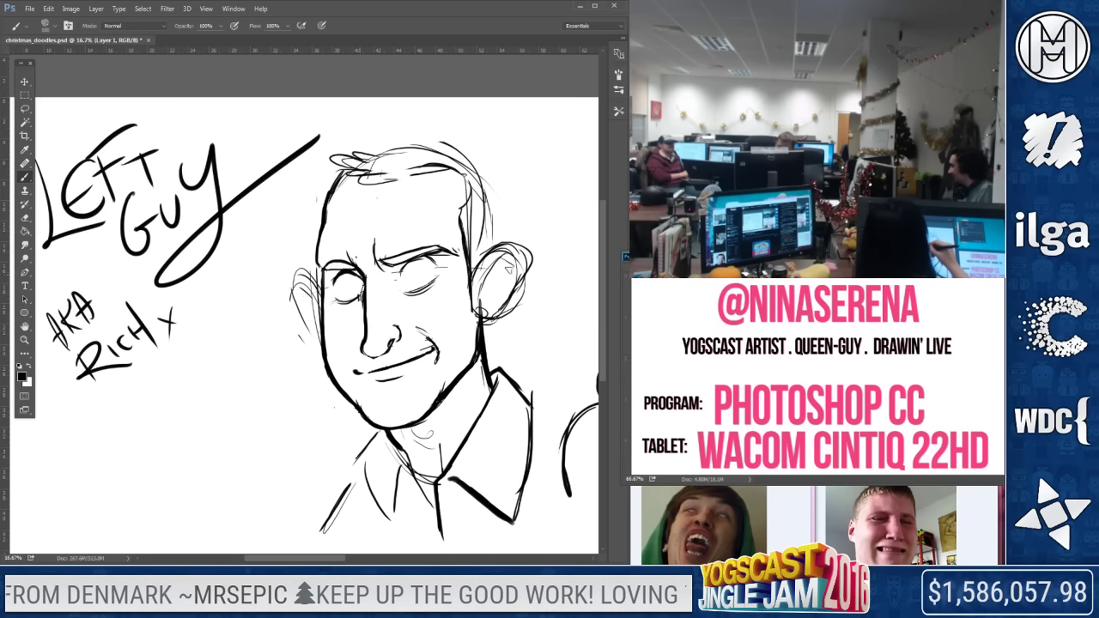
Draw solid black pupils in both eyes, ink the upper lid beneath the near brow and tidy the lines under the eye
left_click_drag(352, 285, 353, 280)
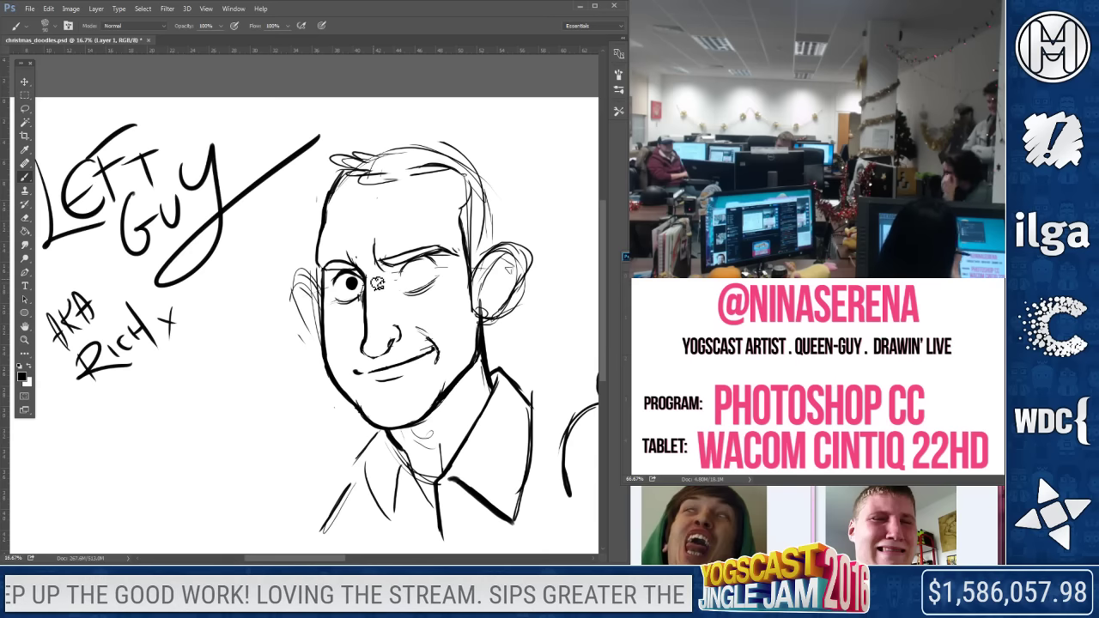
left_click_drag(418, 275, 422, 275)
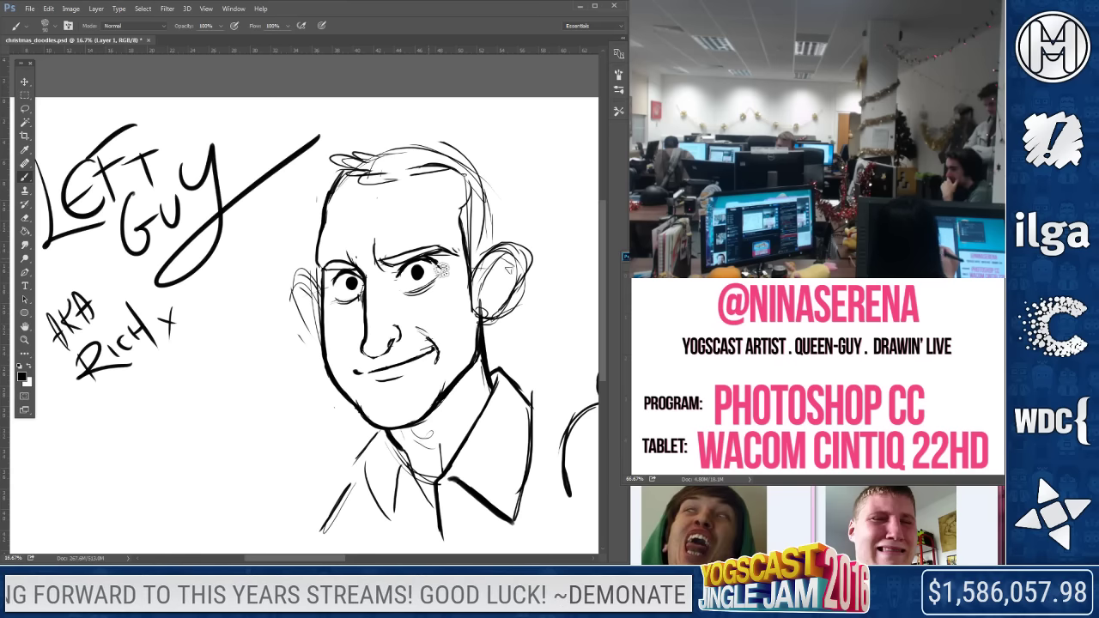
key("e")
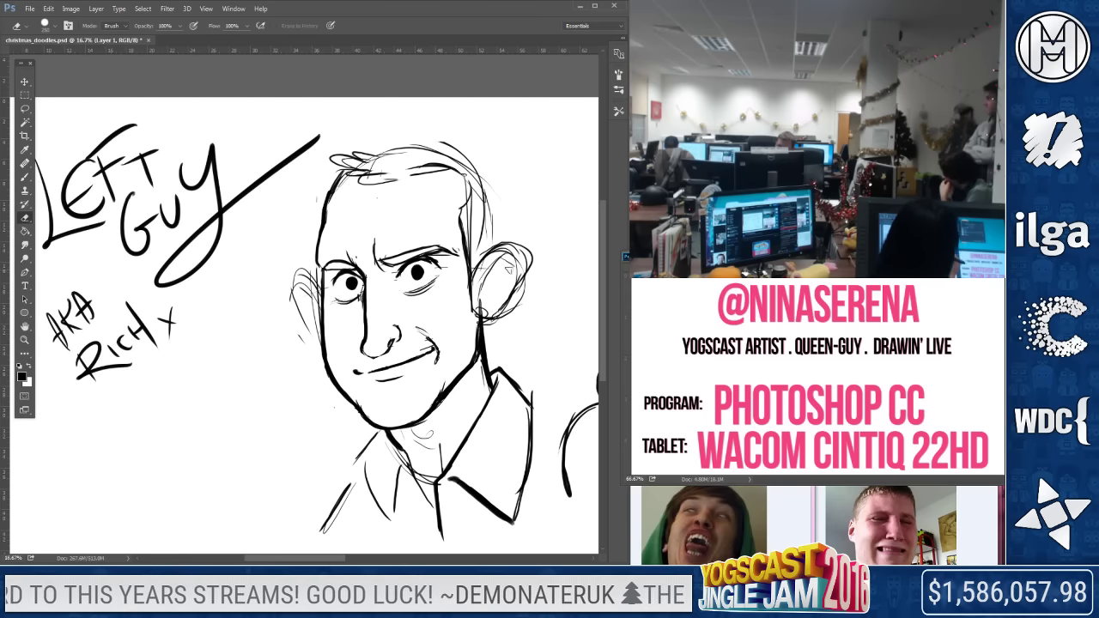
key("b")
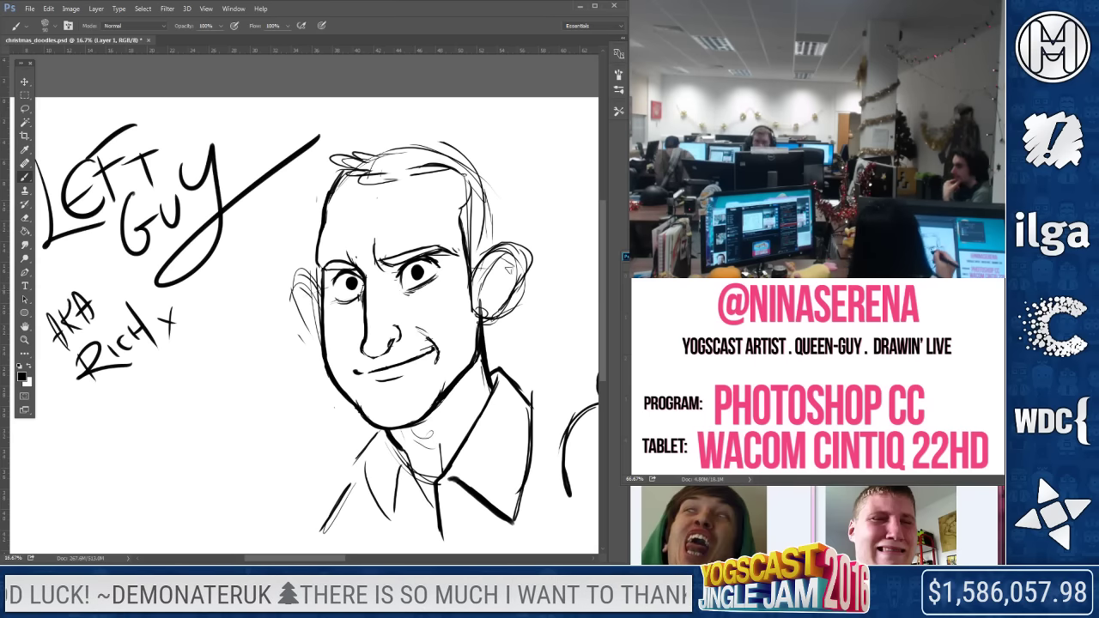
Clean up the near eye with a smaller Eraser and redraw its lower lid and the crease beneath it
key("e")
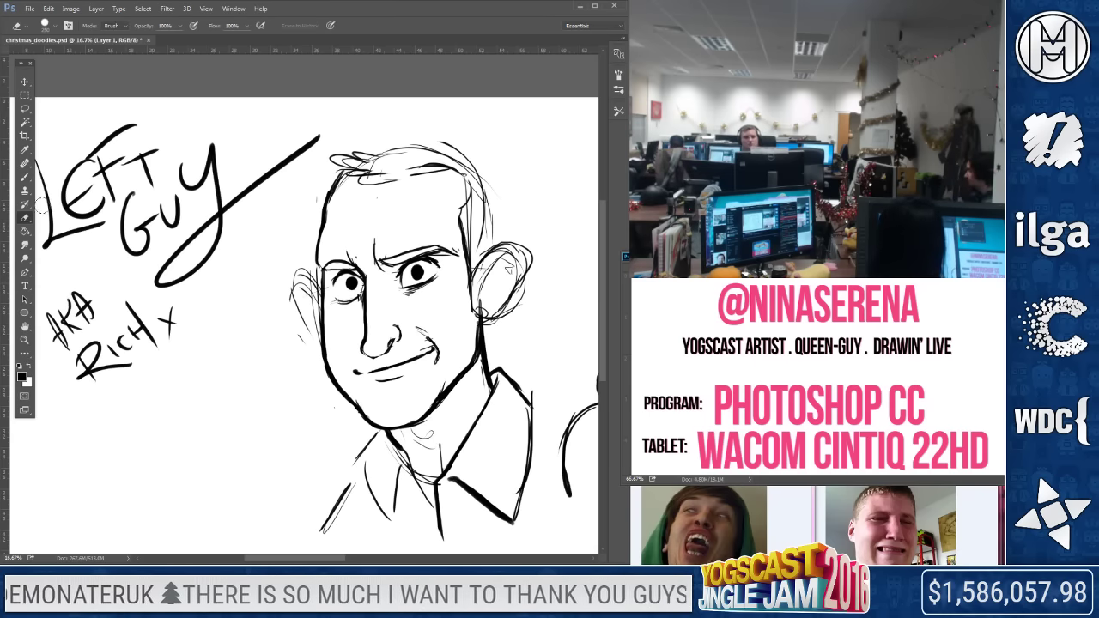
key("[")
key("[")
key("[")
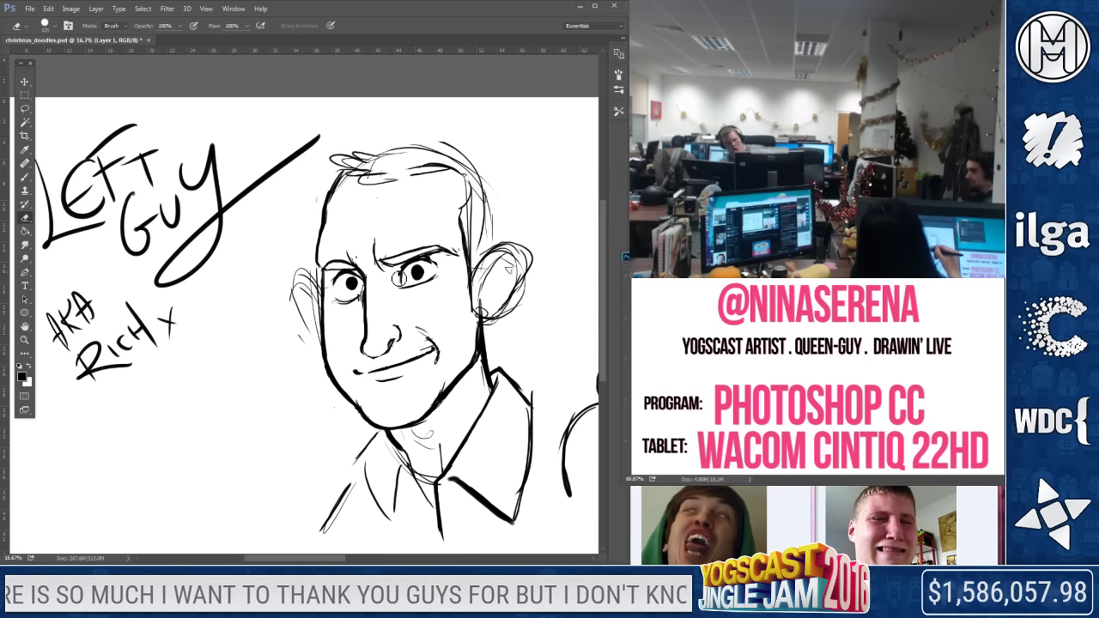
key("b")
left_click_drag(405, 288, 425, 268)
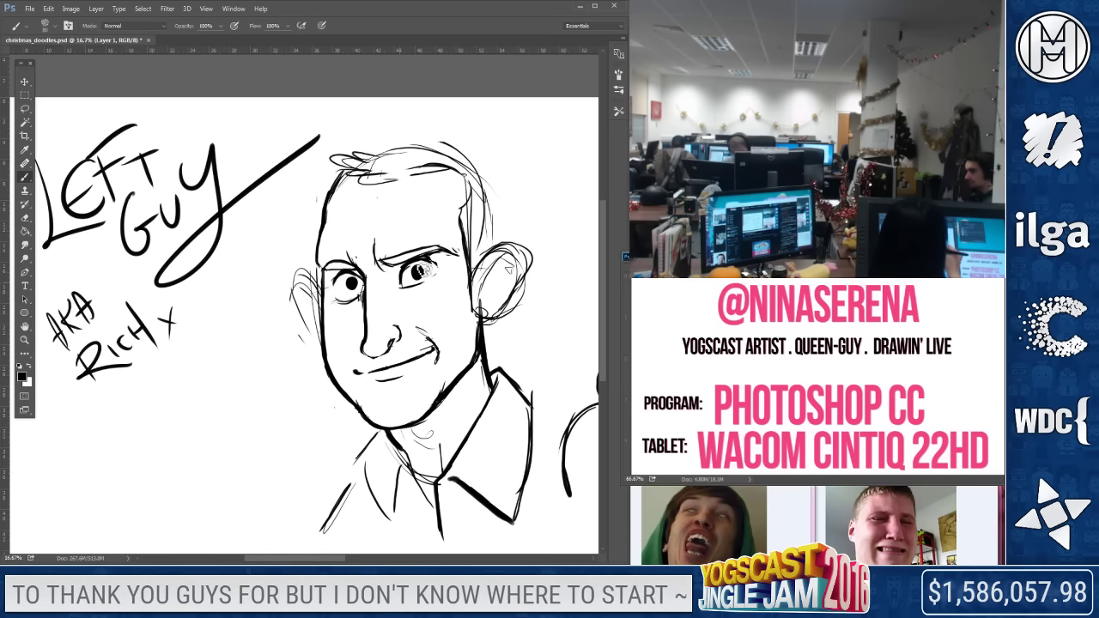
key("e")
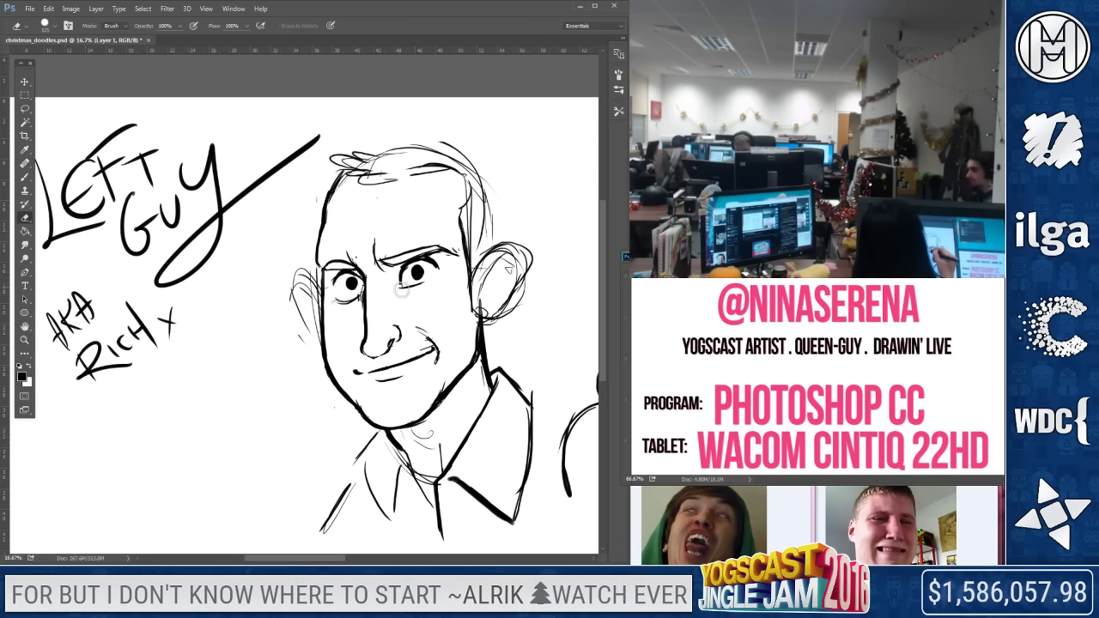
key("b")
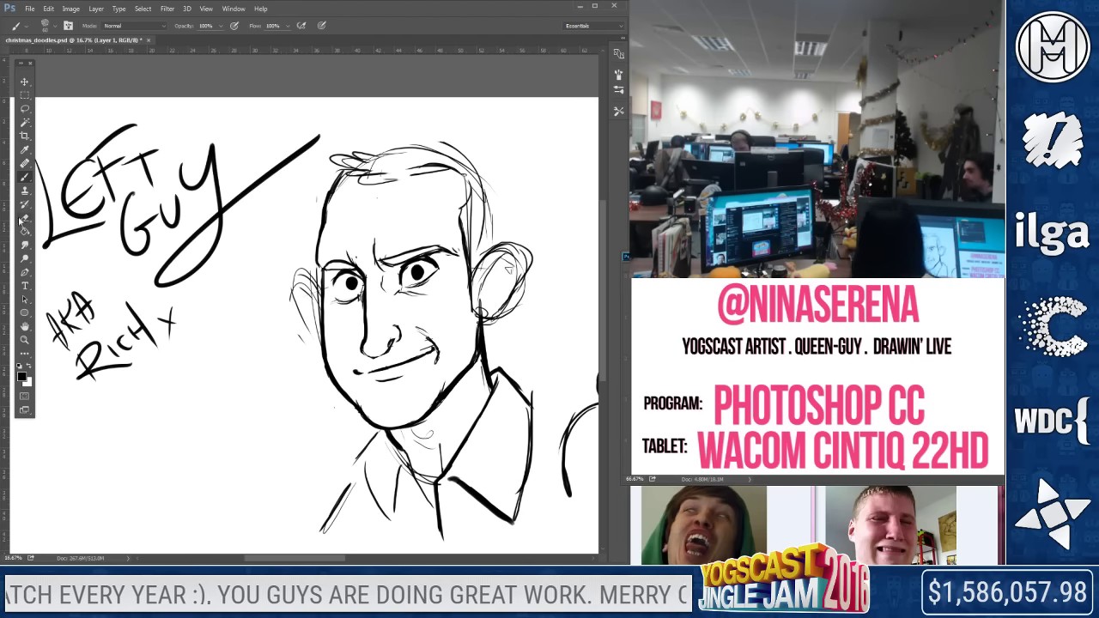
Refine the near eye by alternately erasing and re-inking its lids and the crease beneath it
key("e")
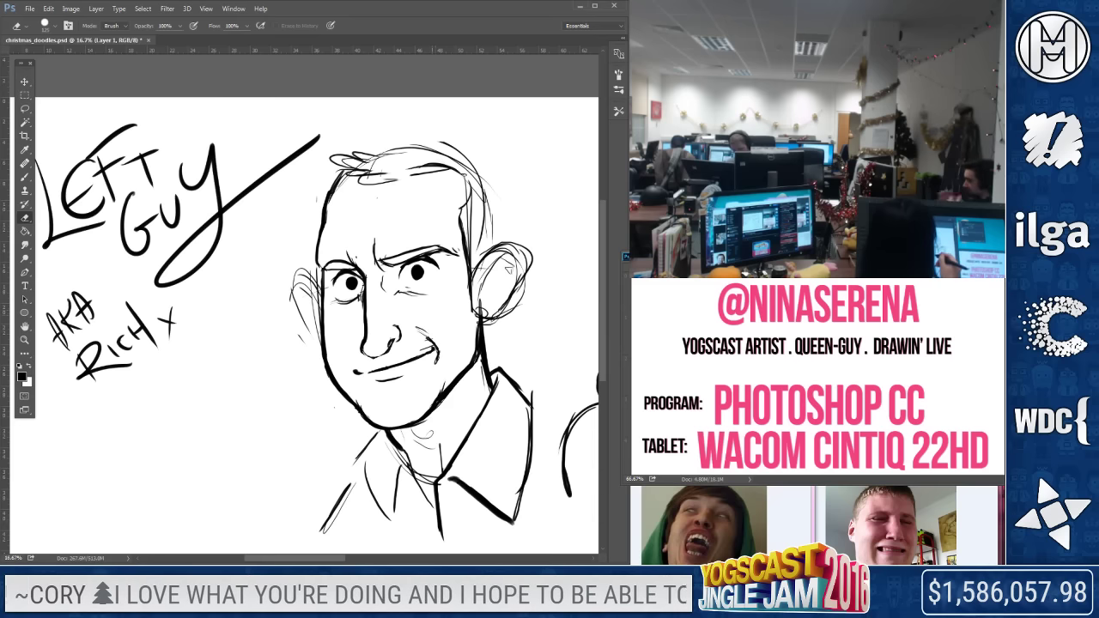
left_click(25, 176)
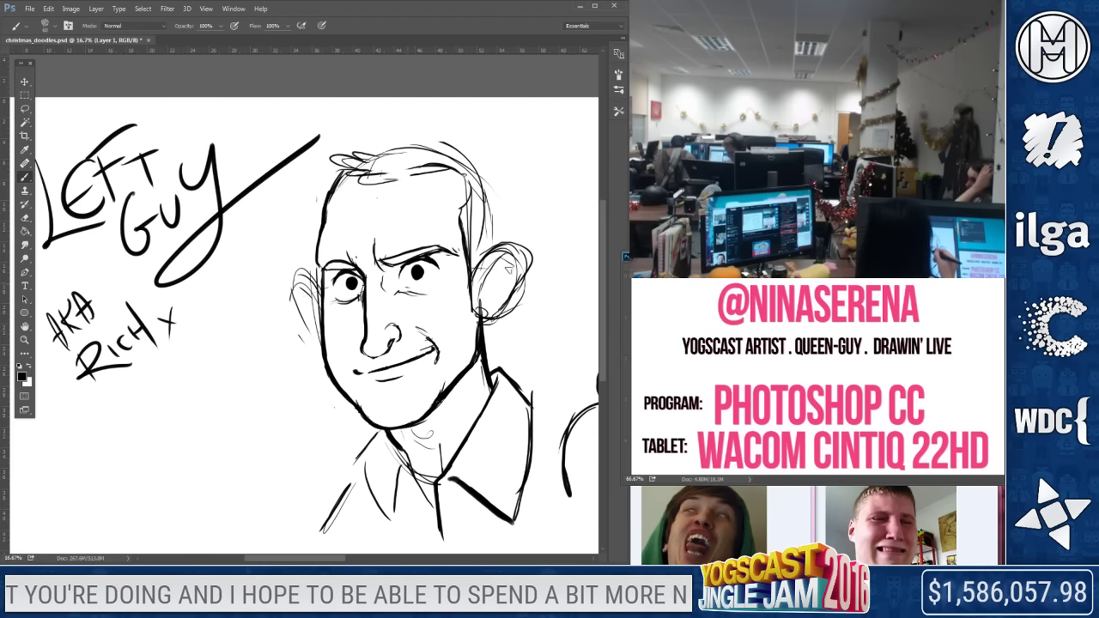
key("e")
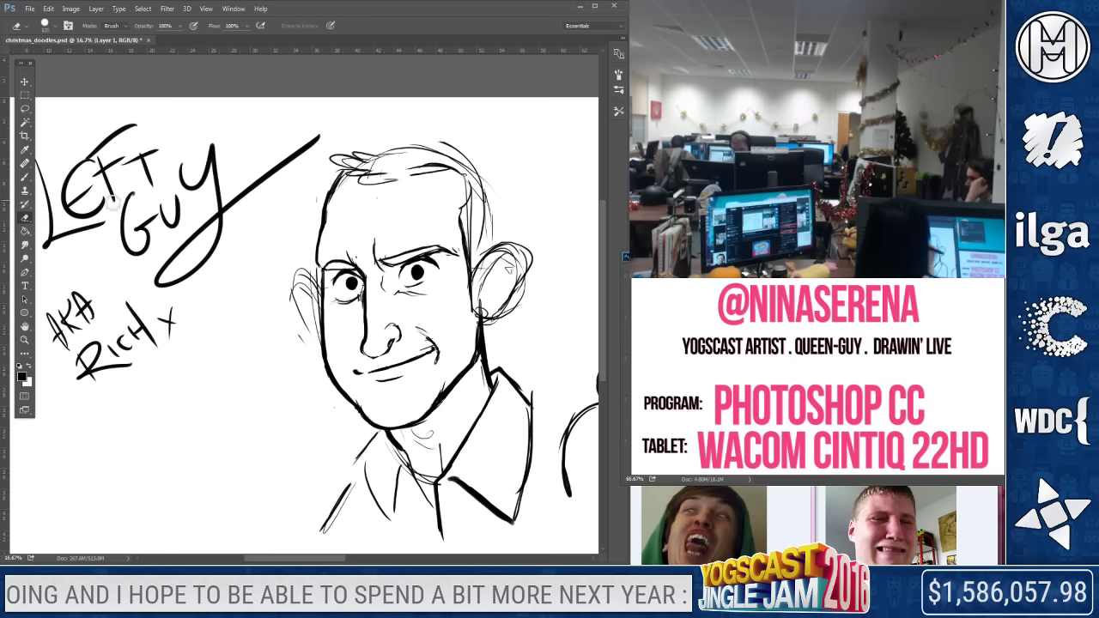
left_click(24, 178)
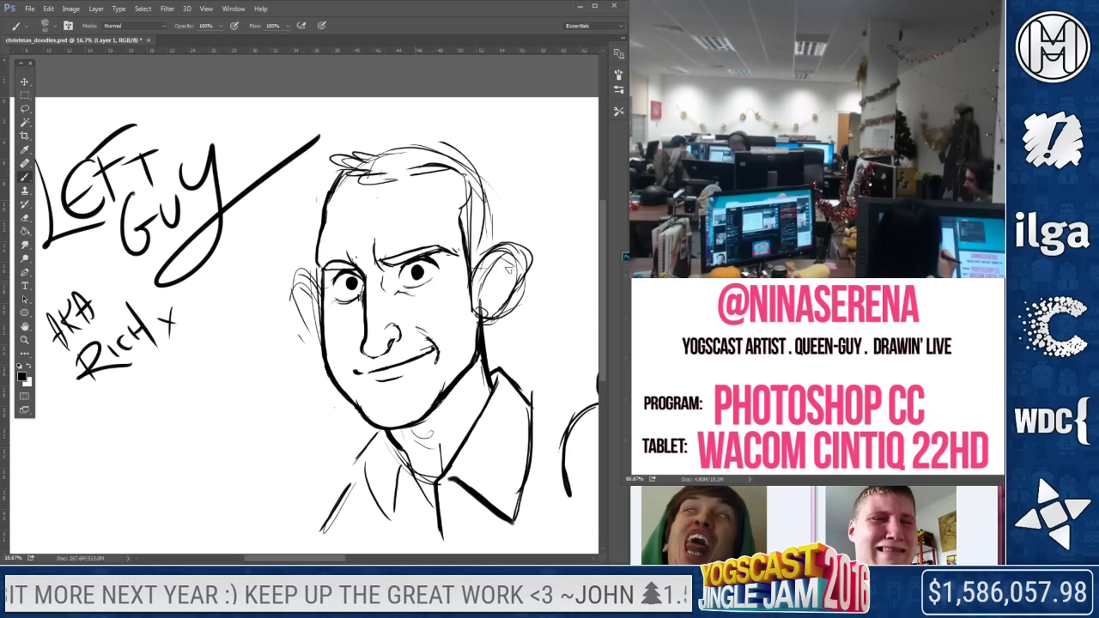
left_click(30, 219)
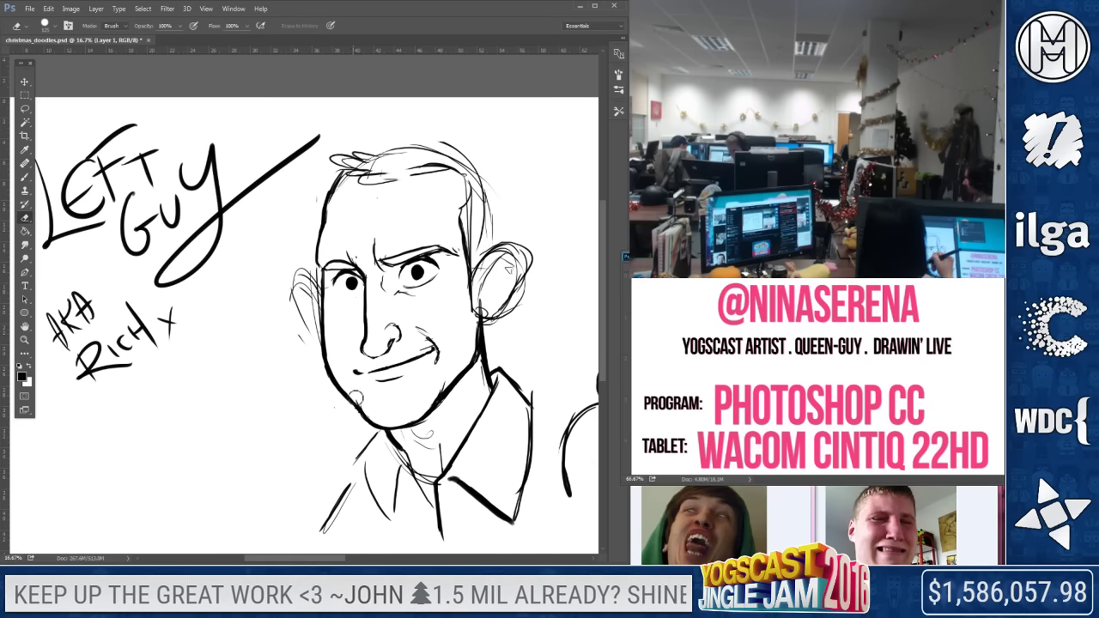
key("b")
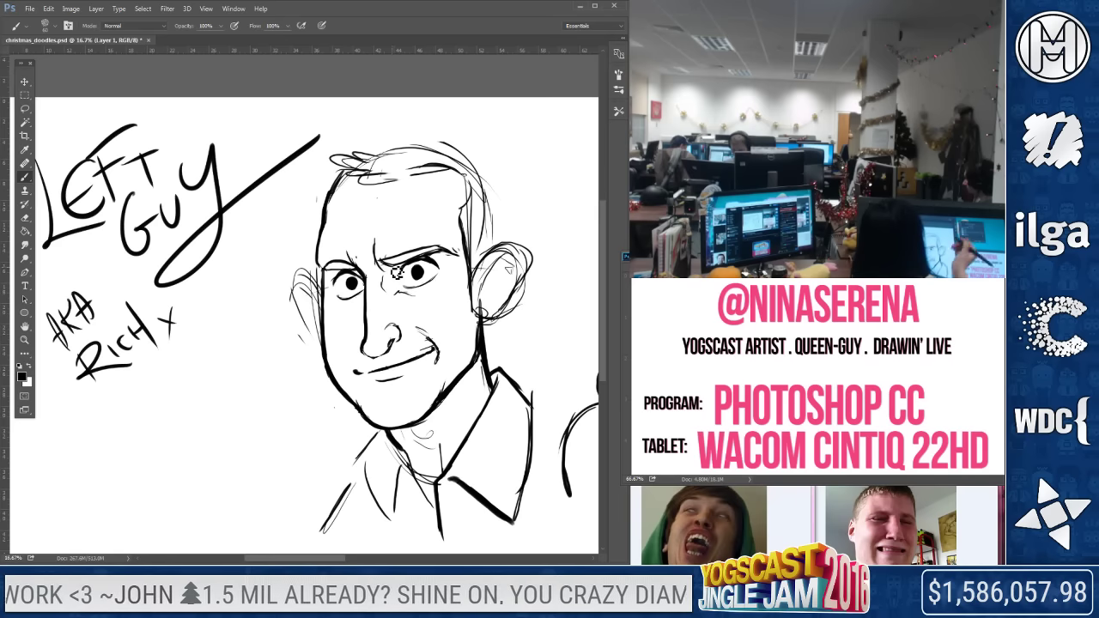
Erase the rough sketch of the far ear and ink its outline with one clean curve against the cheek
left_click(24, 217)
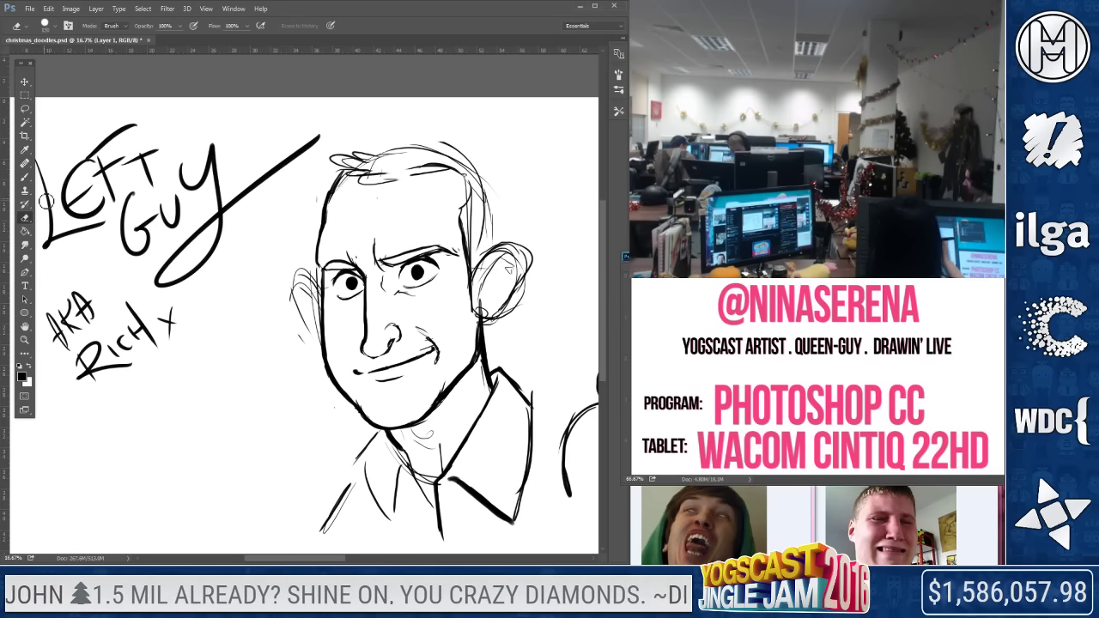
mouse_move(312, 270)
left_mouse_down()
mouse_move(313, 339)
mouse_move(300, 290)
left_mouse_up()
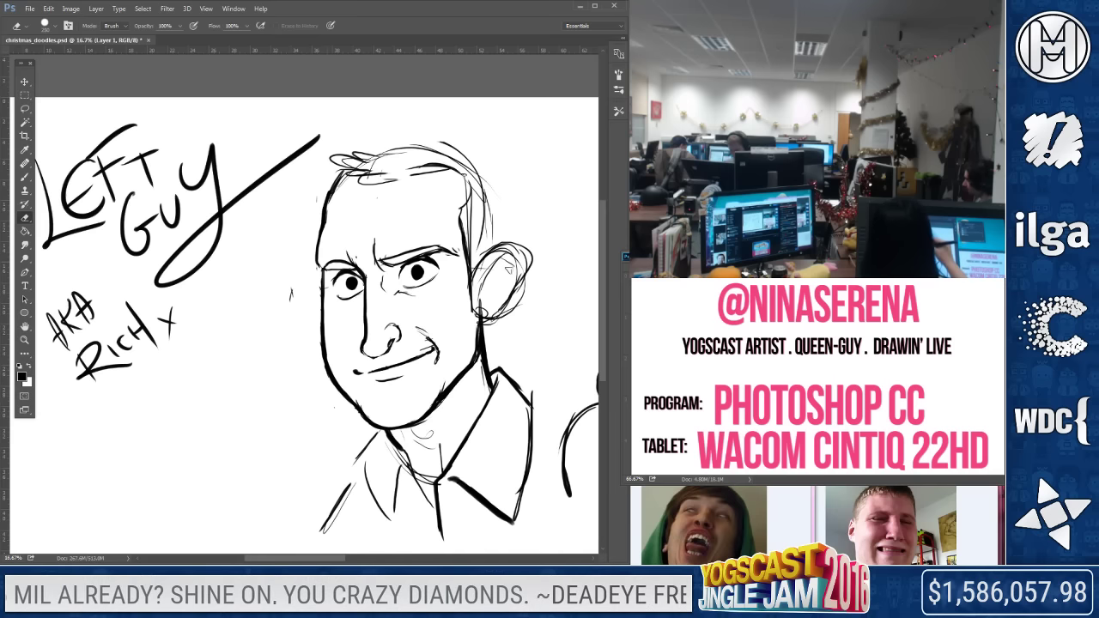
left_click(25, 177)
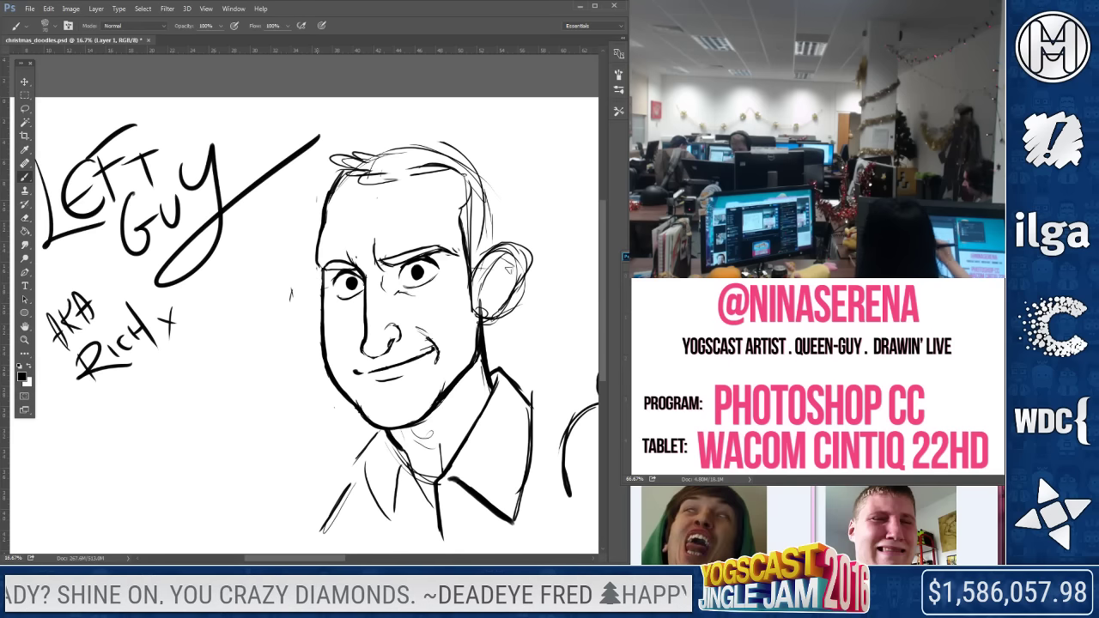
left_click_drag(315, 268, 320, 314)
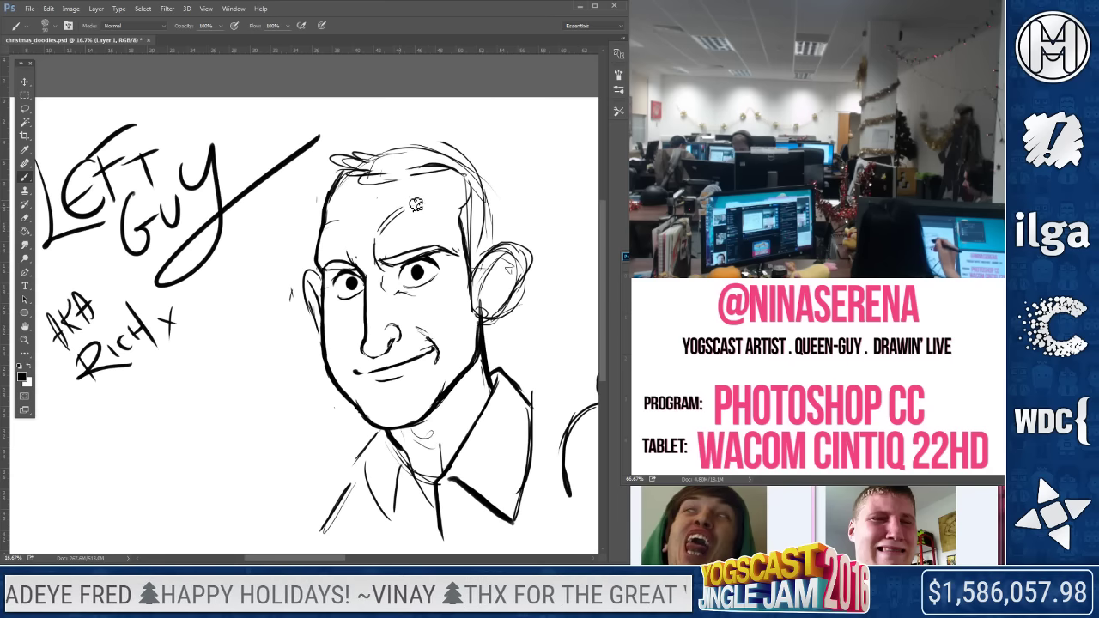
Erase the upper forehead contour on the far side and redraw it as a smooth curve up to the hairline
key("e")
left_click_drag(334, 192, 325, 175)
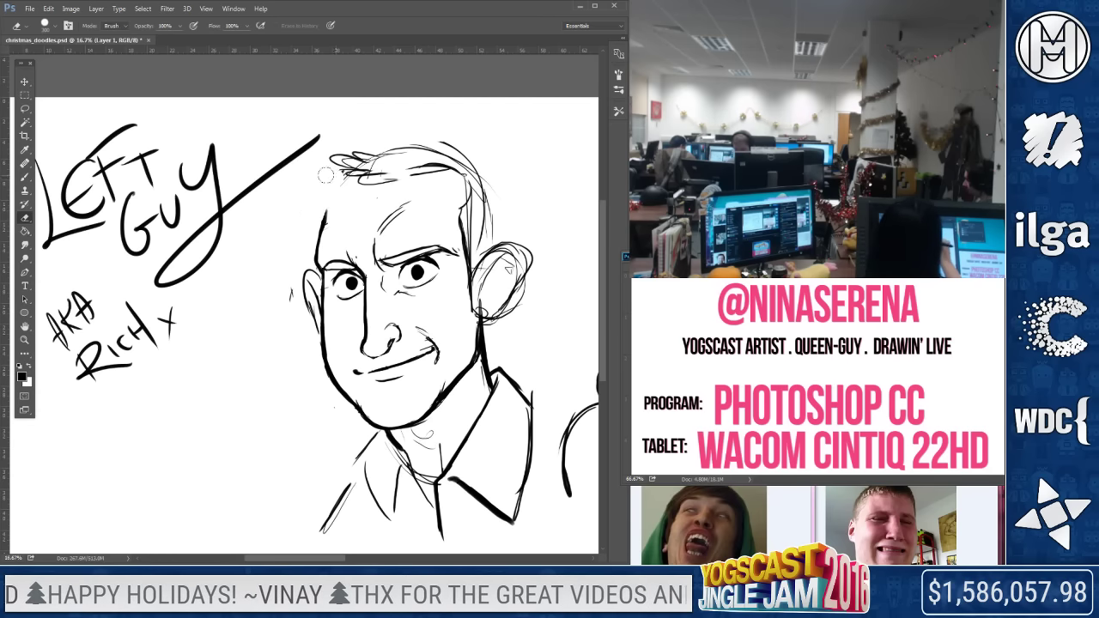
left_click(25, 176)
left_click_drag(326, 213, 333, 179)
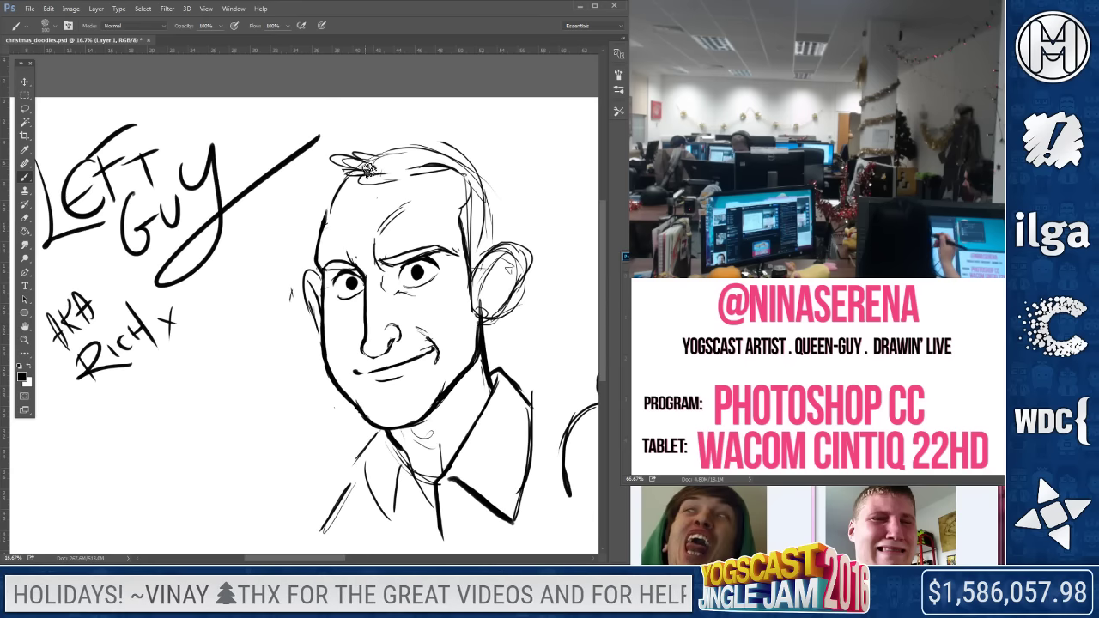
key("ctrl+z")
left_click_drag(327, 220, 342, 176)
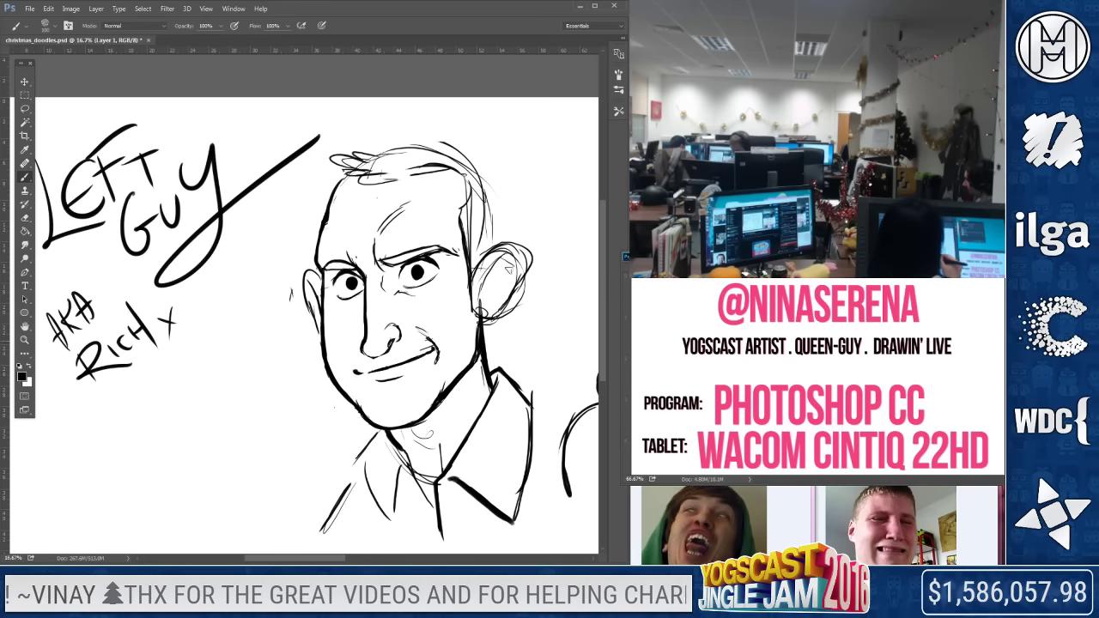
Clean up and re-ink the corner of the smile, and draw a thin neck line inside the collar
left_click(25, 217)
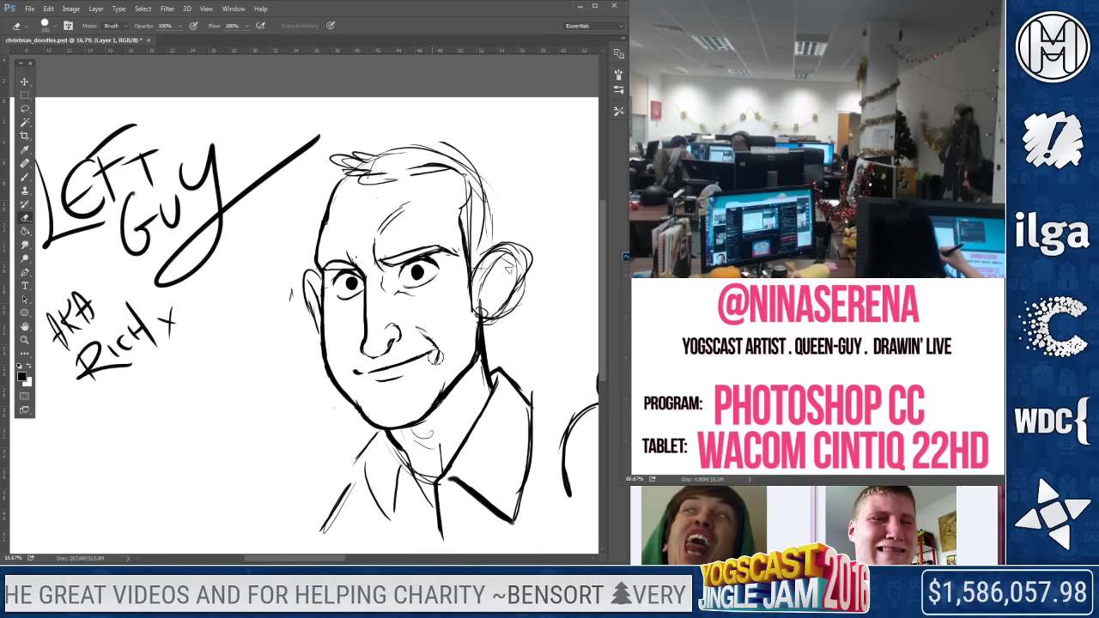
key("b")
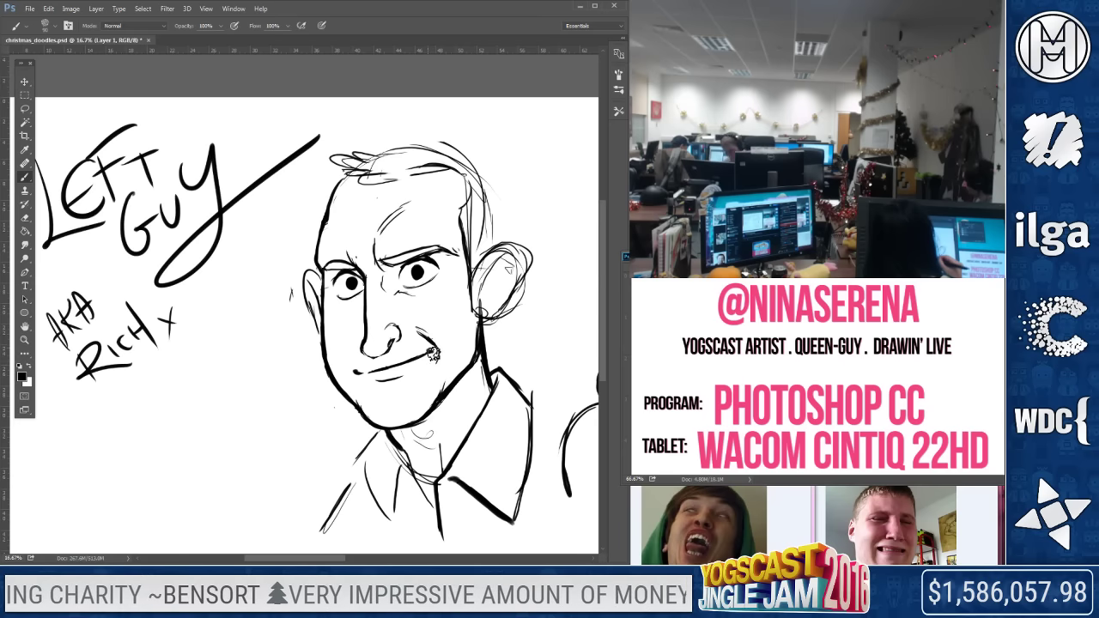
left_click_drag(472, 398, 454, 454)
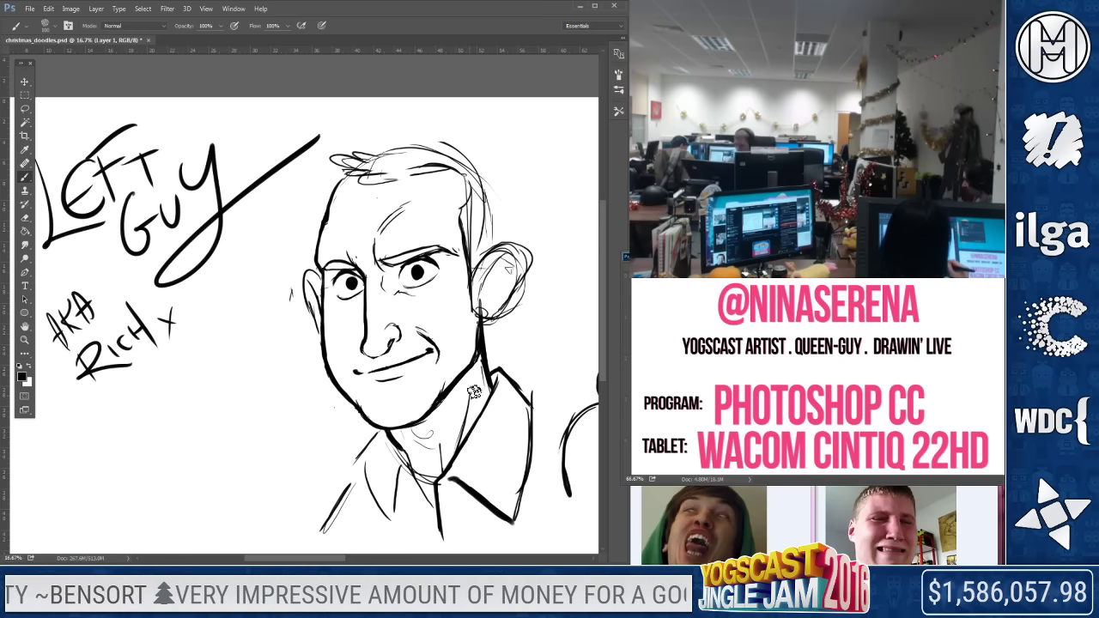
Erase the rough inner and lower lines of the near ear and the stray mark beside the far ear
key("e")
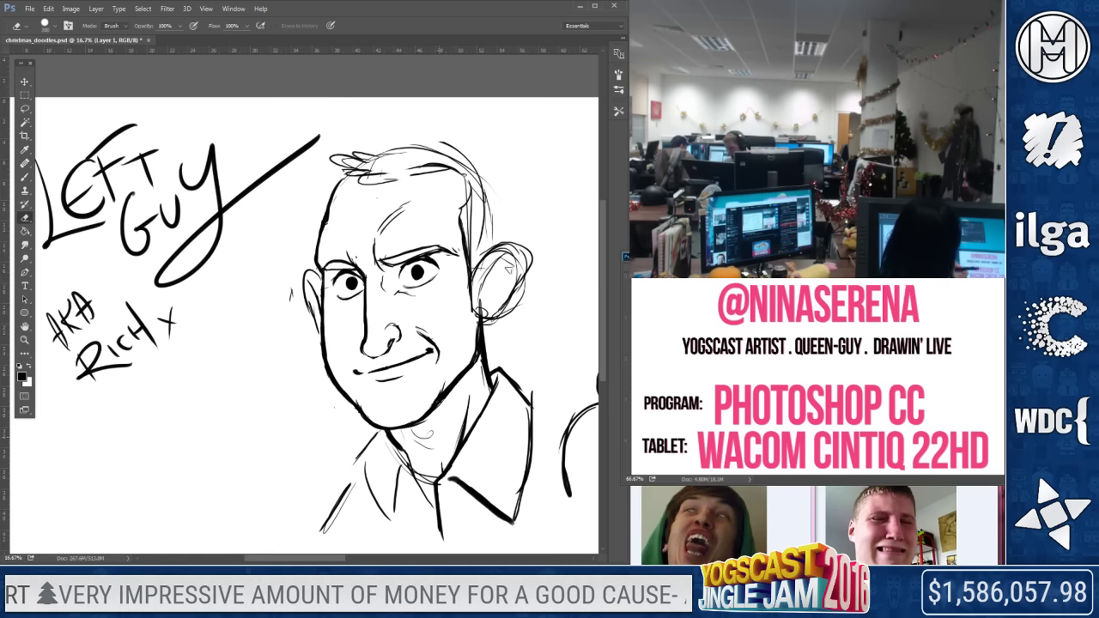
mouse_move(480, 313)
left_mouse_down()
mouse_move(491, 302)
mouse_move(505, 320)
left_mouse_up()
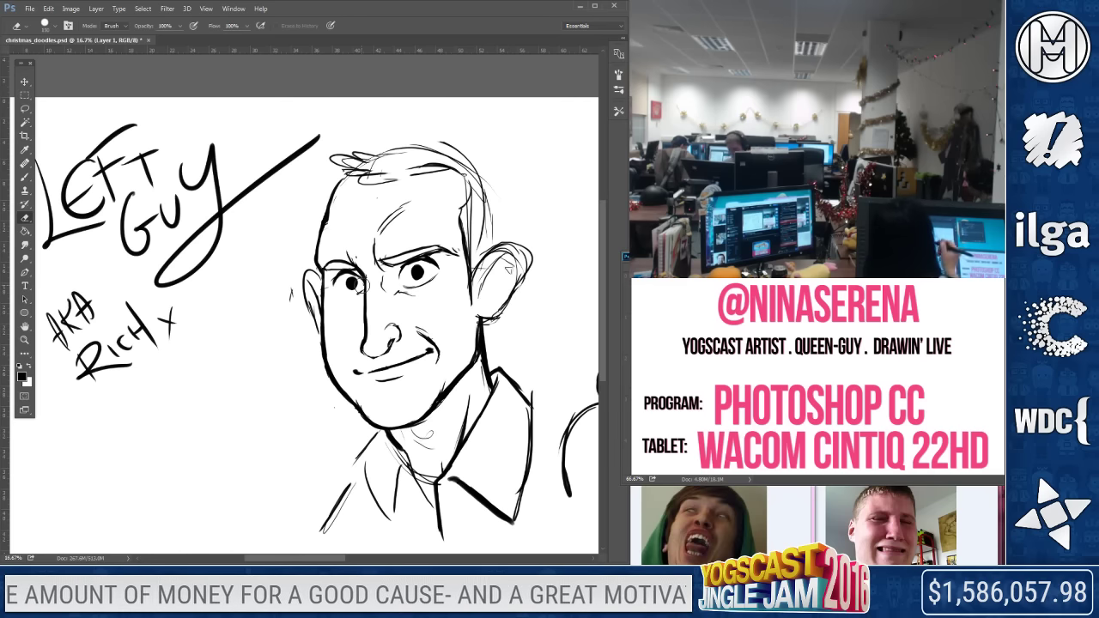
key("b")
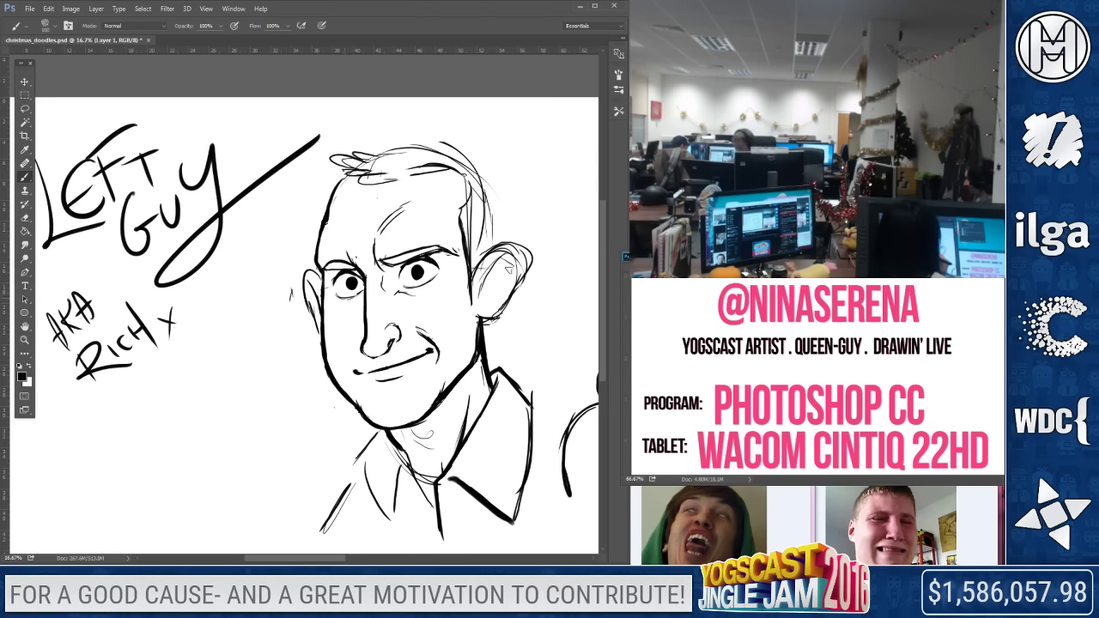
key("e")
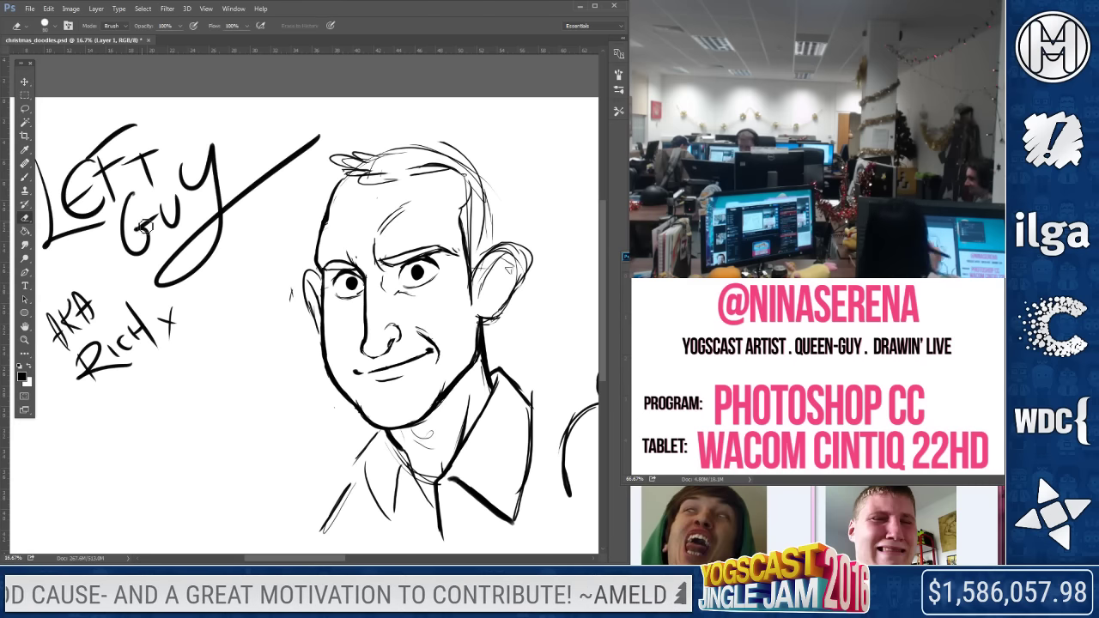
left_click_drag(292, 298, 294, 284)
Clean up both eyebrows and redraw them as bolder lines, angling the near brow down to the nose
key("b")
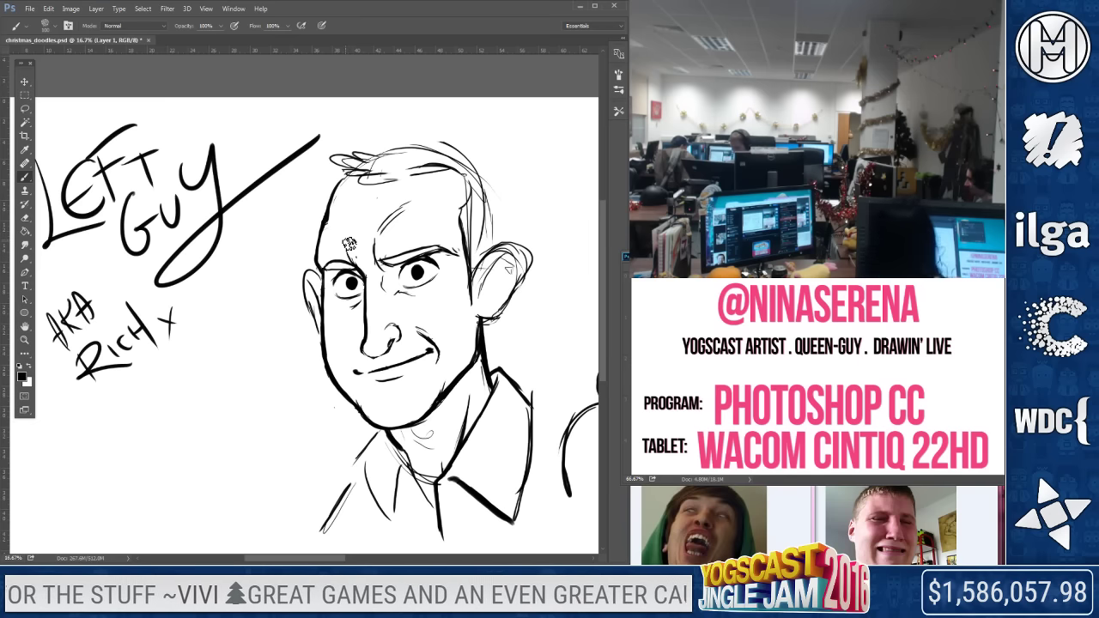
key("e")
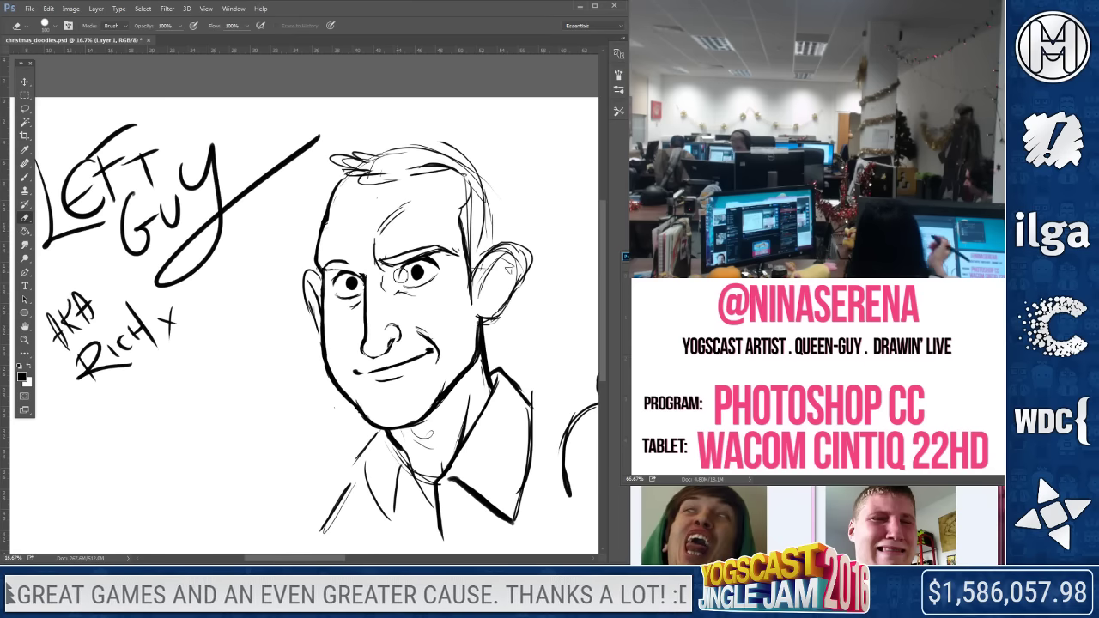
key("b")
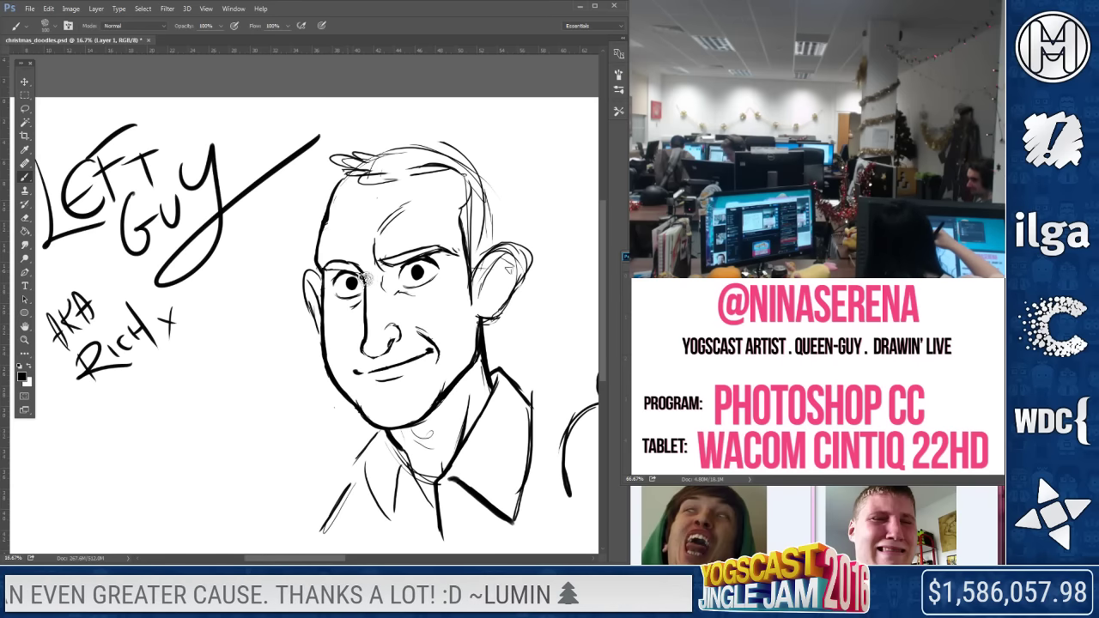
key("e")
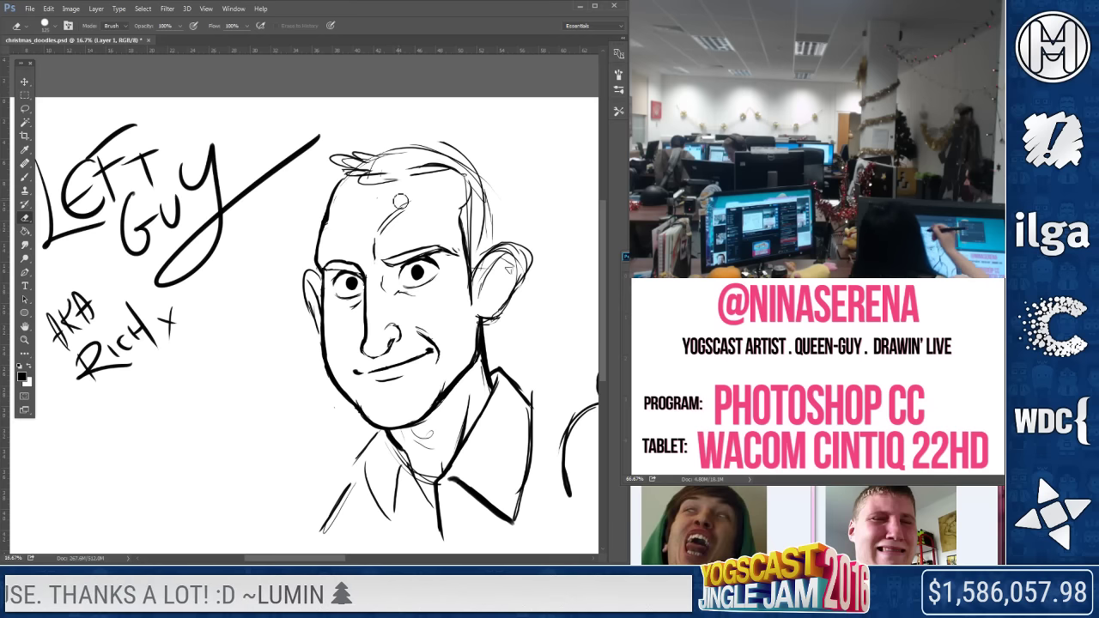
key("b")
left_click_drag(383, 261, 441, 251)
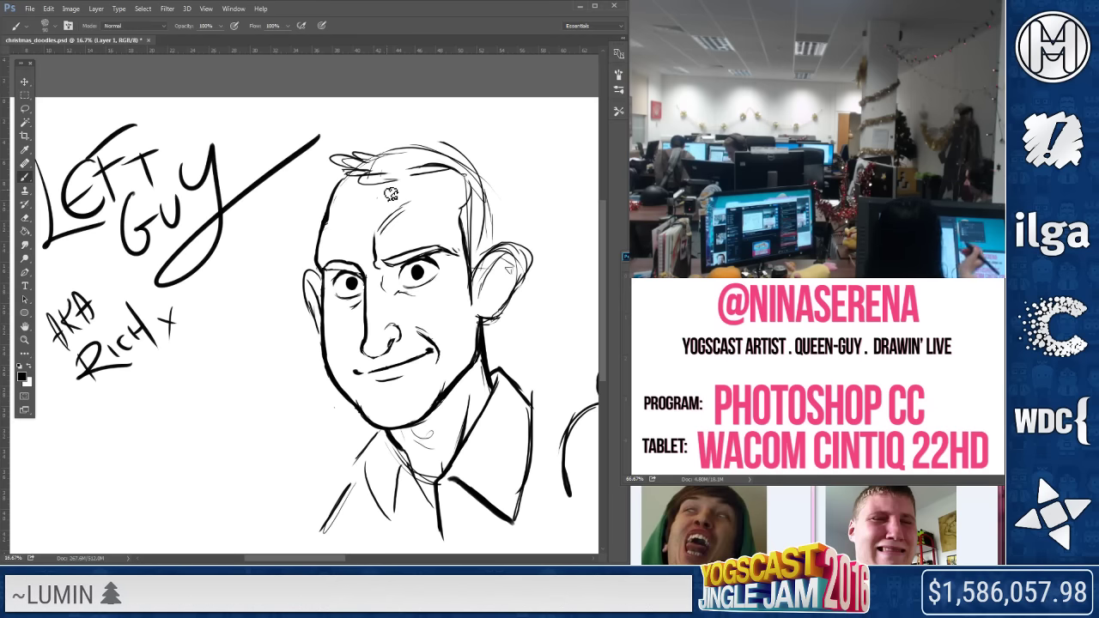
Erase the overlapping sketch strands inside the fringe, leaving a cleaner swept-up hair shape
left_click(25, 218)
left_click_drag(416, 155, 398, 170)
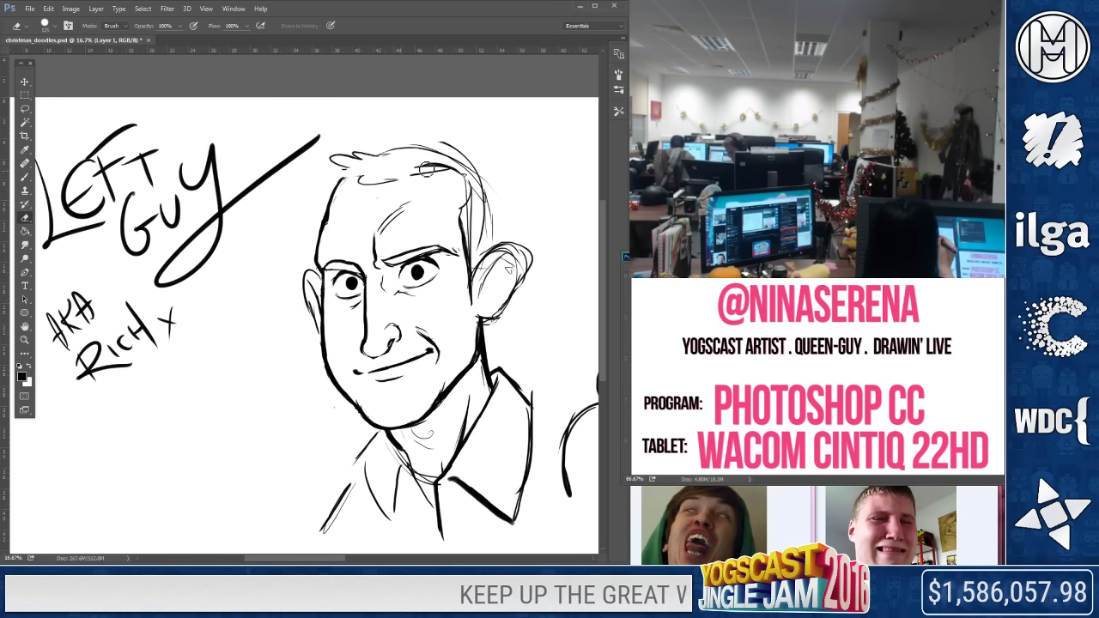
key("b")
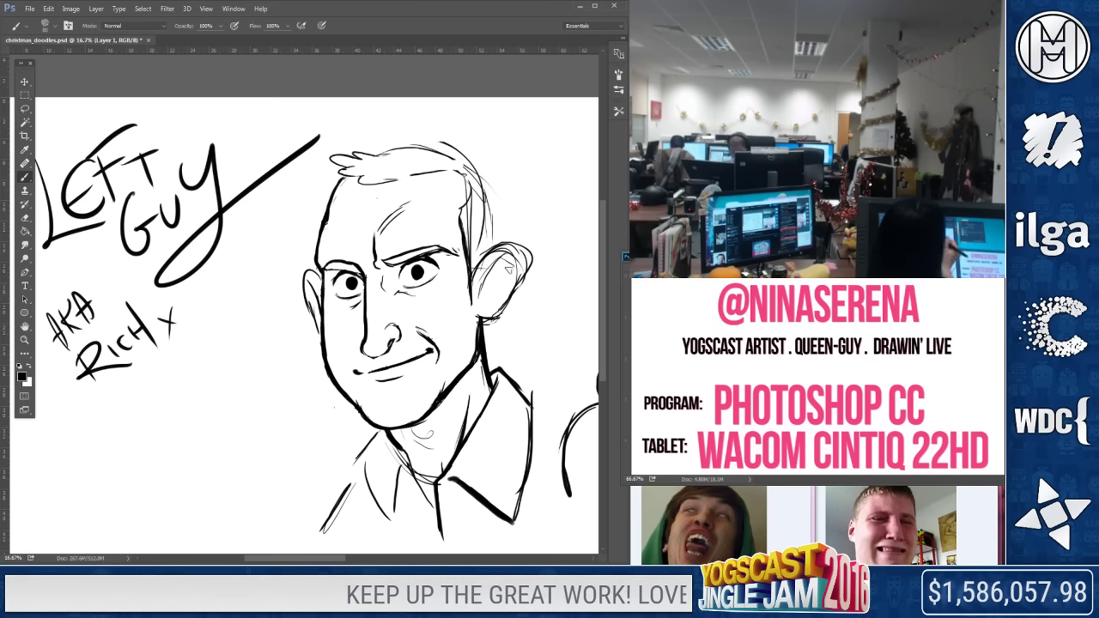
Ink the back edge of the head down to the near ear and clean up the neck line below the ear
mouse_move(466, 354)
left_mouse_down()
mouse_move(449, 339)
mouse_move(312, 362)
left_mouse_up()
left_click_drag(331, 186, 337, 257)
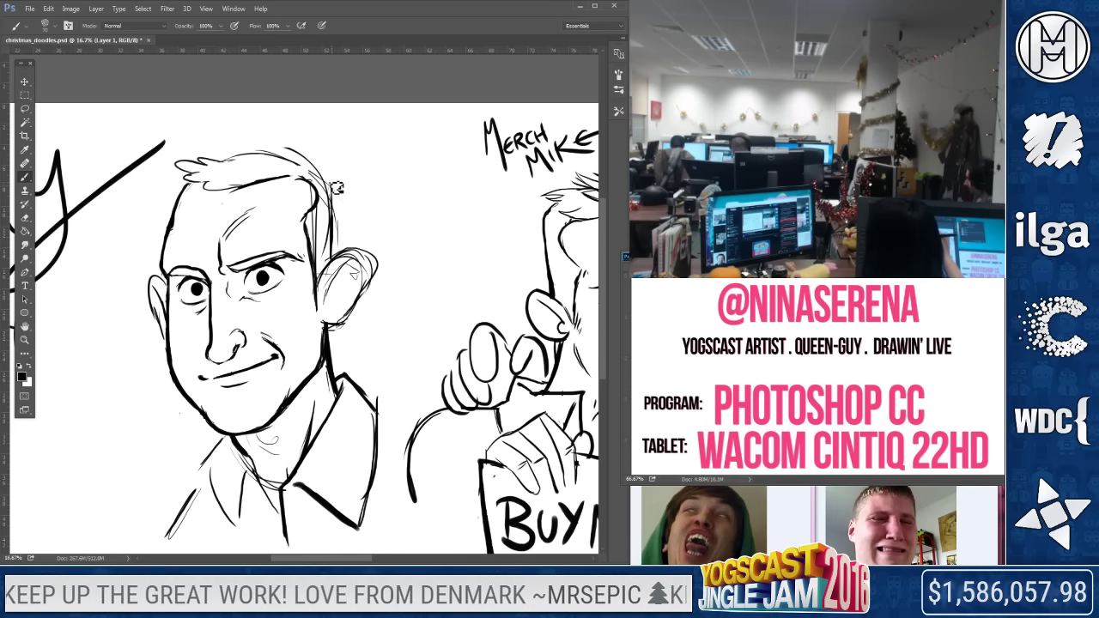
left_click(24, 218)
left_click_drag(331, 327, 311, 390)
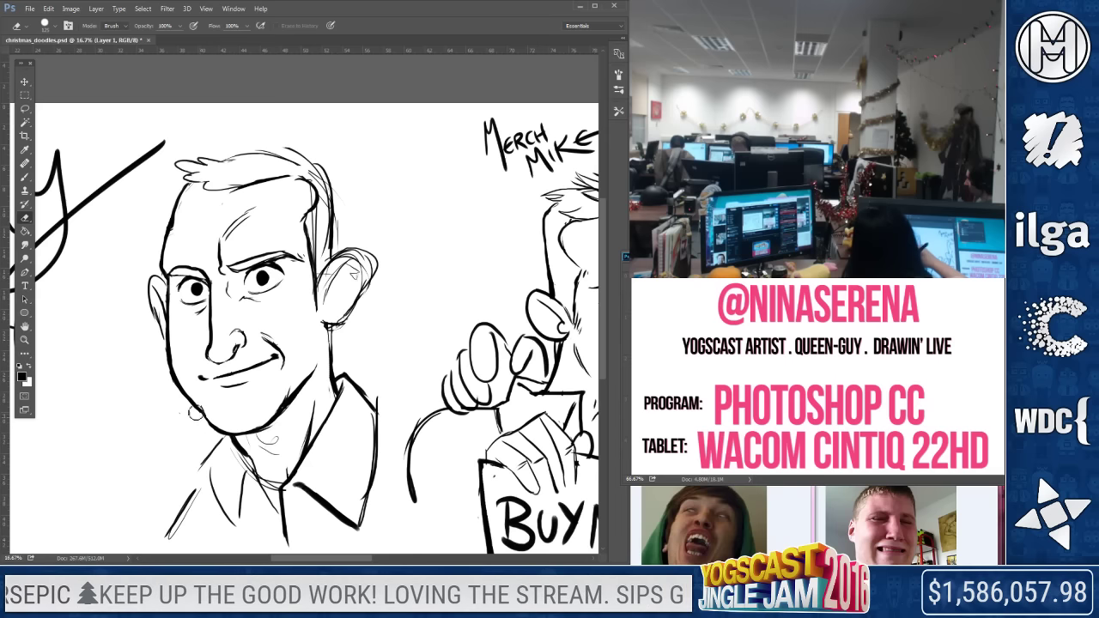
left_click(24, 178)
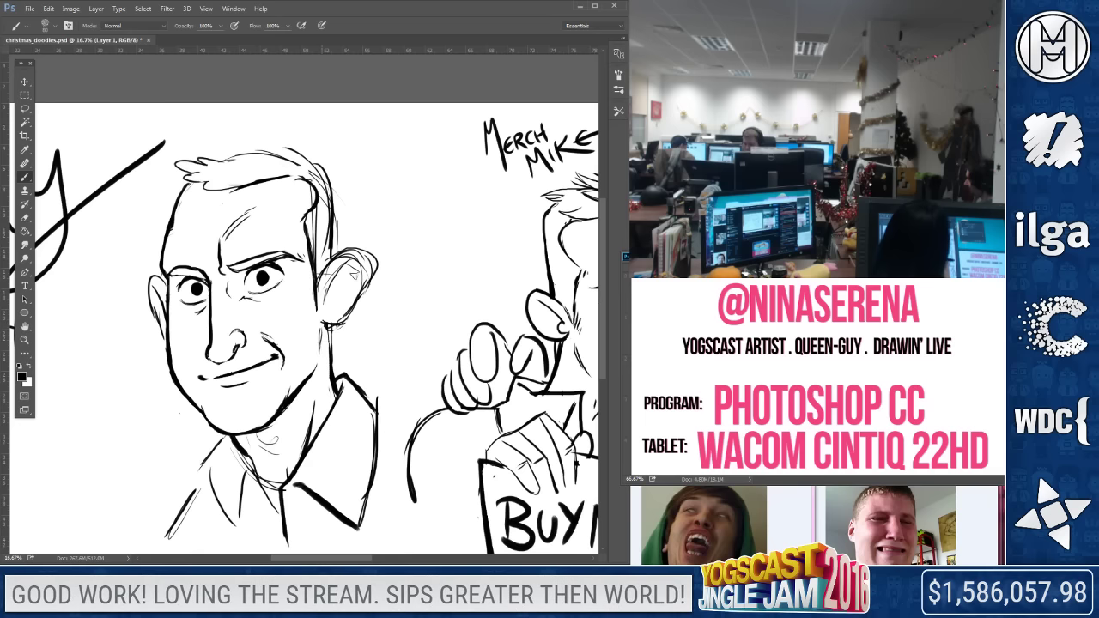
Erase the rough outer lines of the near ear and redraw its rim down to the lobe with a bold stroke
key("e")
mouse_move(315, 221)
left_mouse_down()
mouse_move(311, 170)
mouse_move(327, 234)
mouse_move(352, 243)
mouse_move(361, 273)
mouse_move(329, 301)
mouse_move(361, 262)
left_mouse_up()
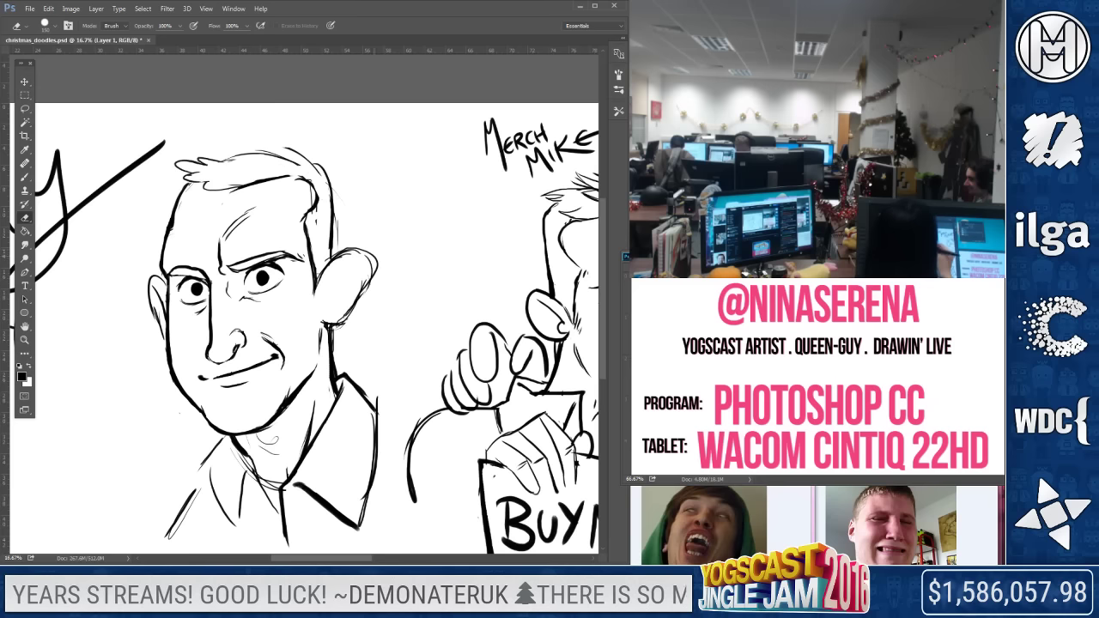
key("b")
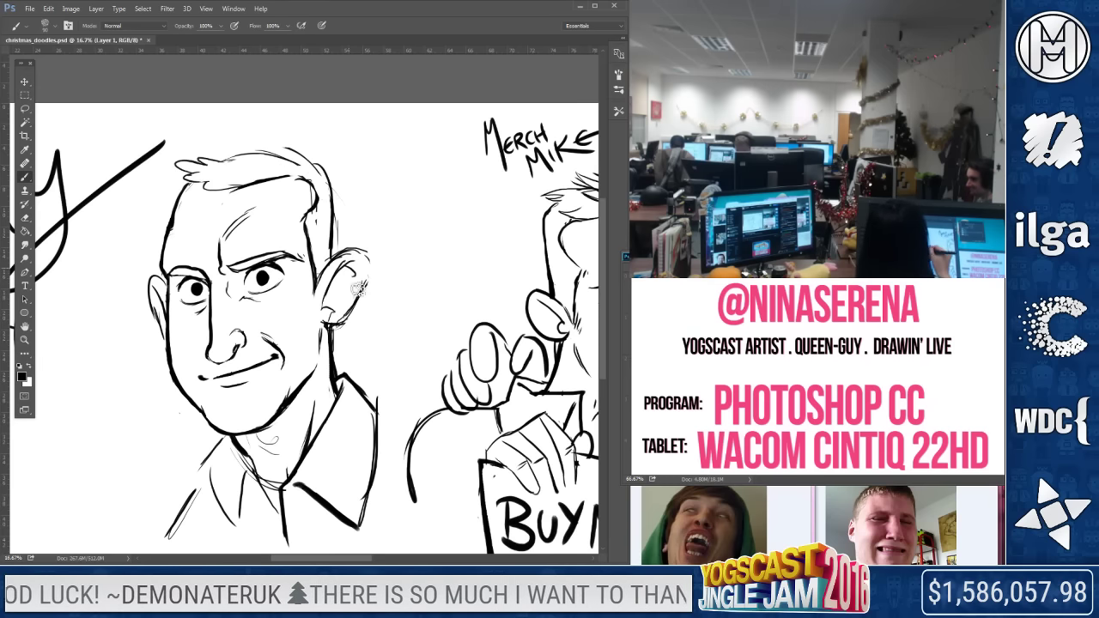
left_click_drag(370, 286, 352, 323)
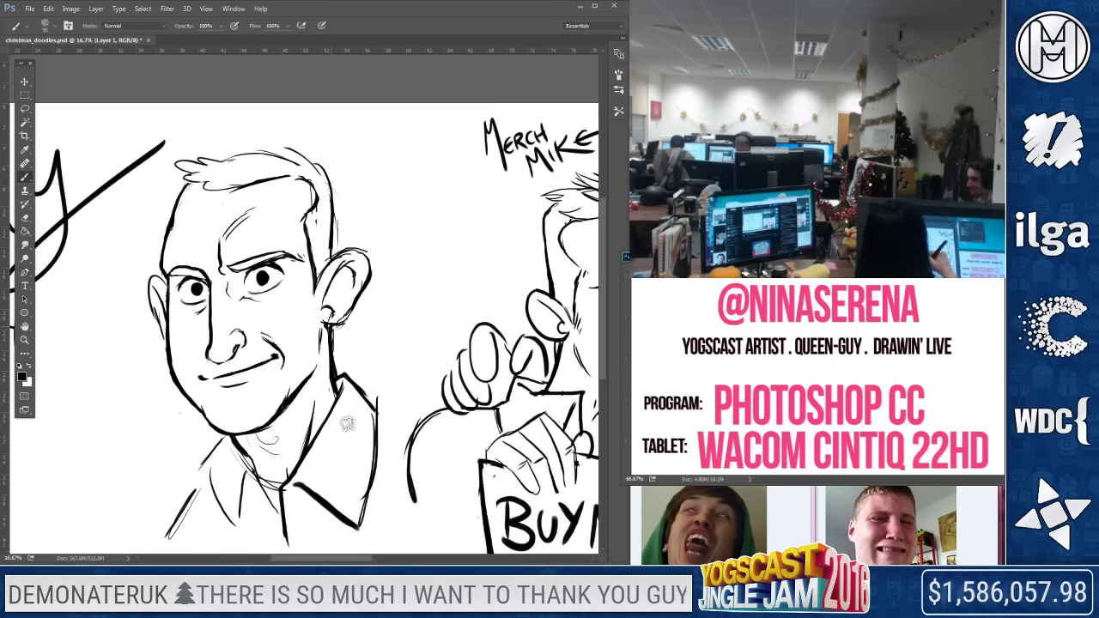
Clean up and redraw the hairline at the near temple, and thicken the back edge of the head down to the ear
key("e")
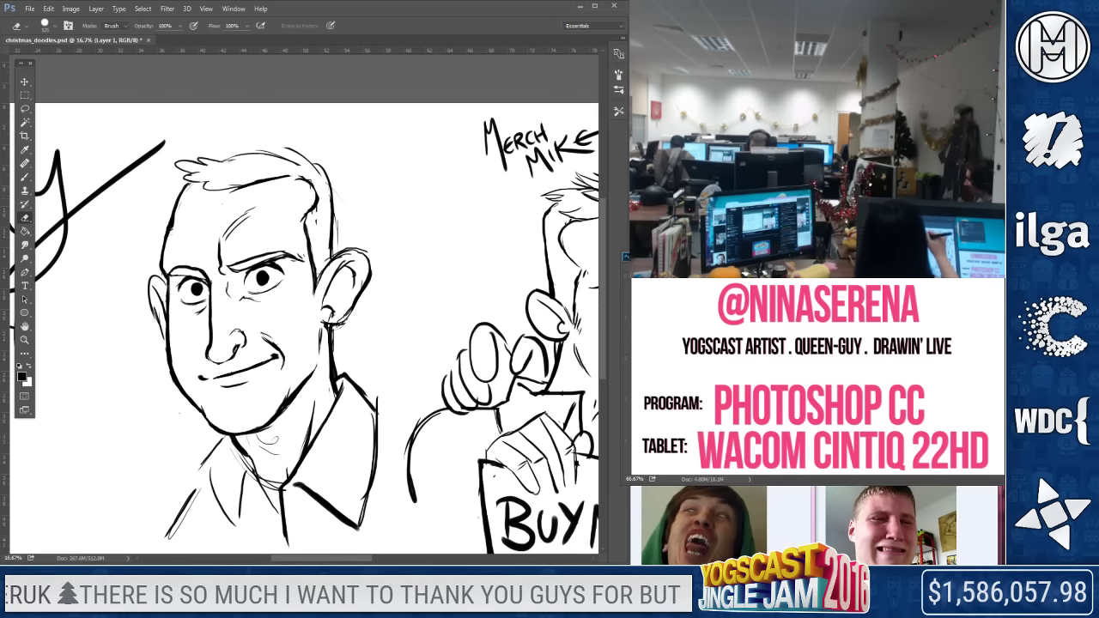
left_click_drag(313, 217, 307, 182)
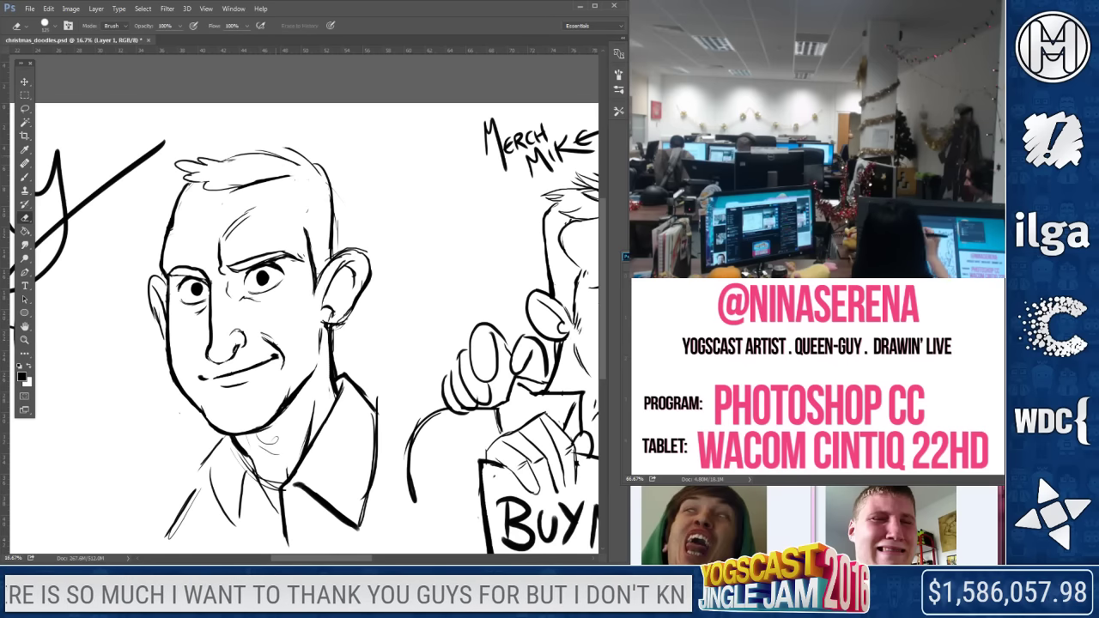
left_click(25, 177)
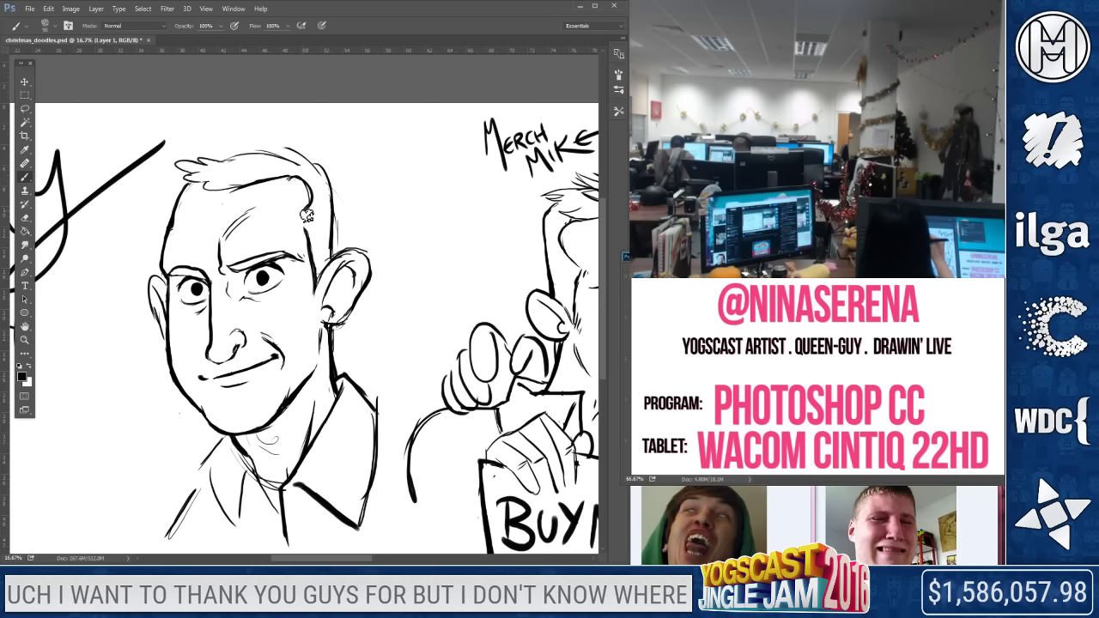
left_click_drag(329, 171, 334, 244)
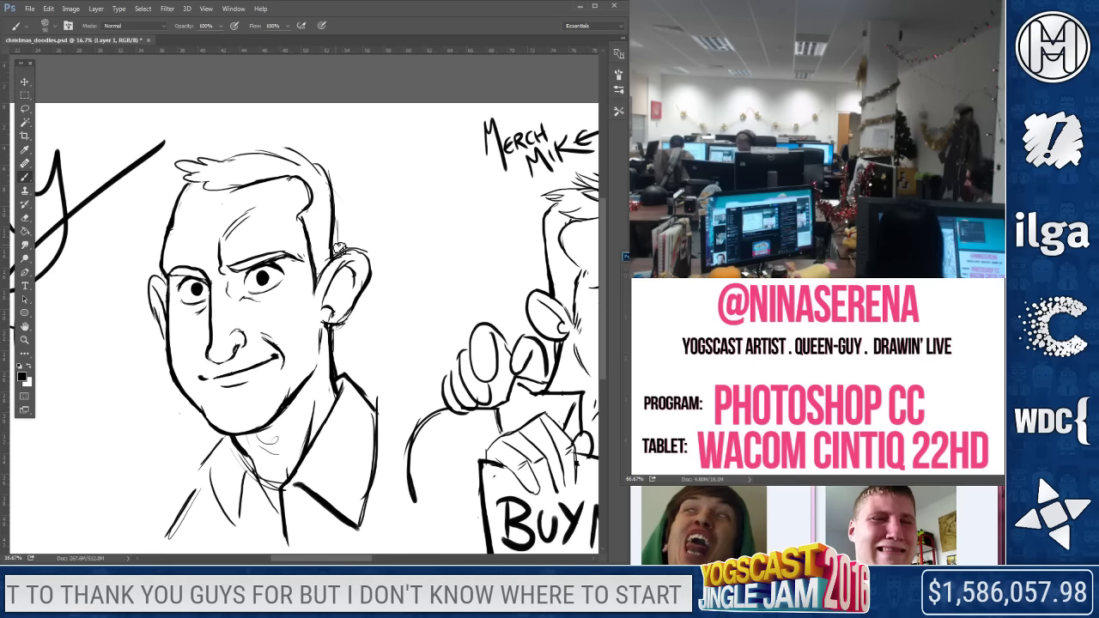
Ink the outer edge of the far collar and clean up the overlapping lines around the near earlobe
left_click_drag(230, 438, 209, 517)
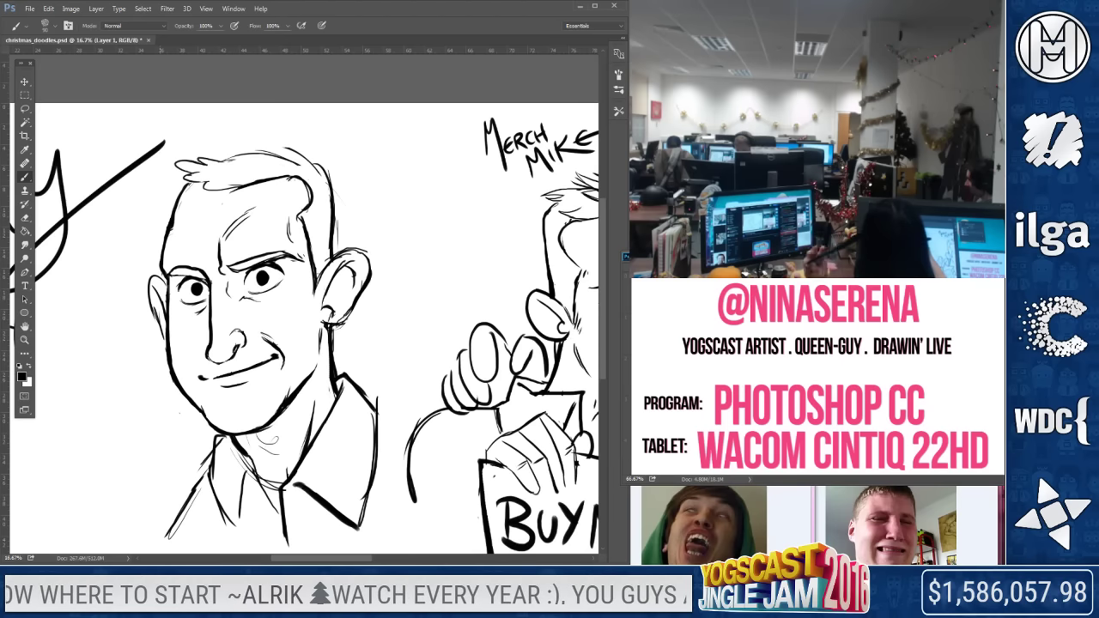
key("e")
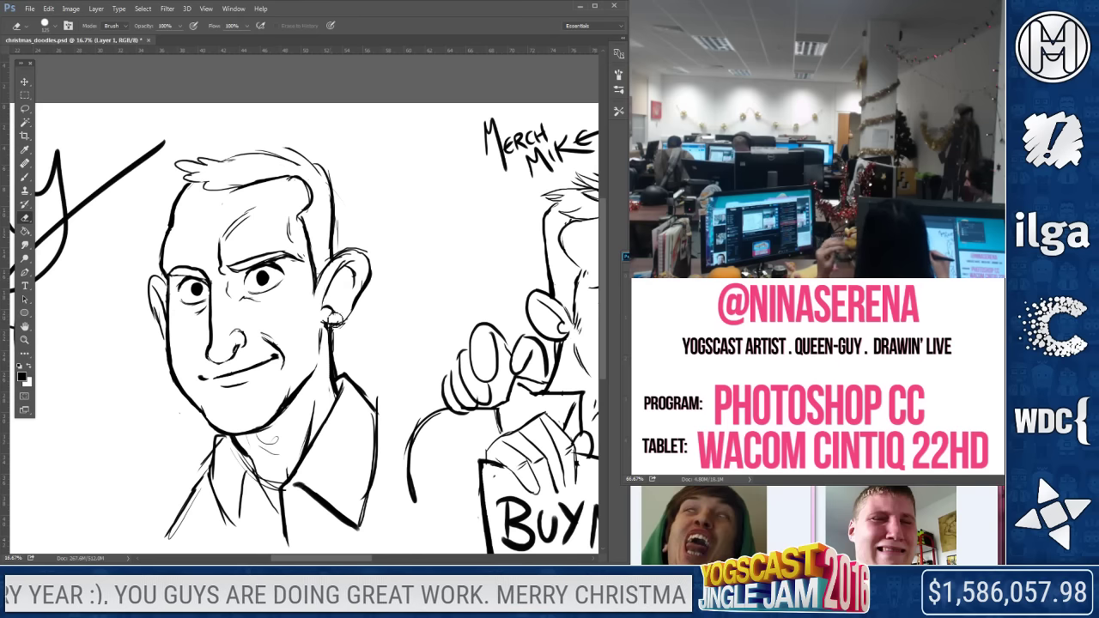
key("b")
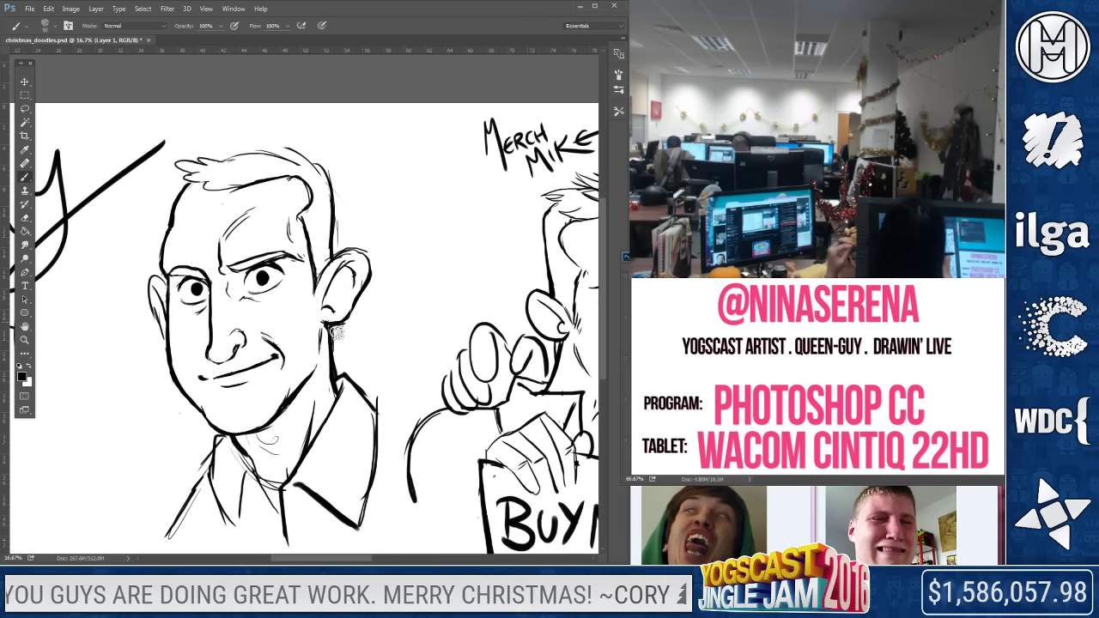
Clean up the jaw edge, draw bold throat lines under the chin and erase the sketch strands inside the open collar
left_click(28, 216)
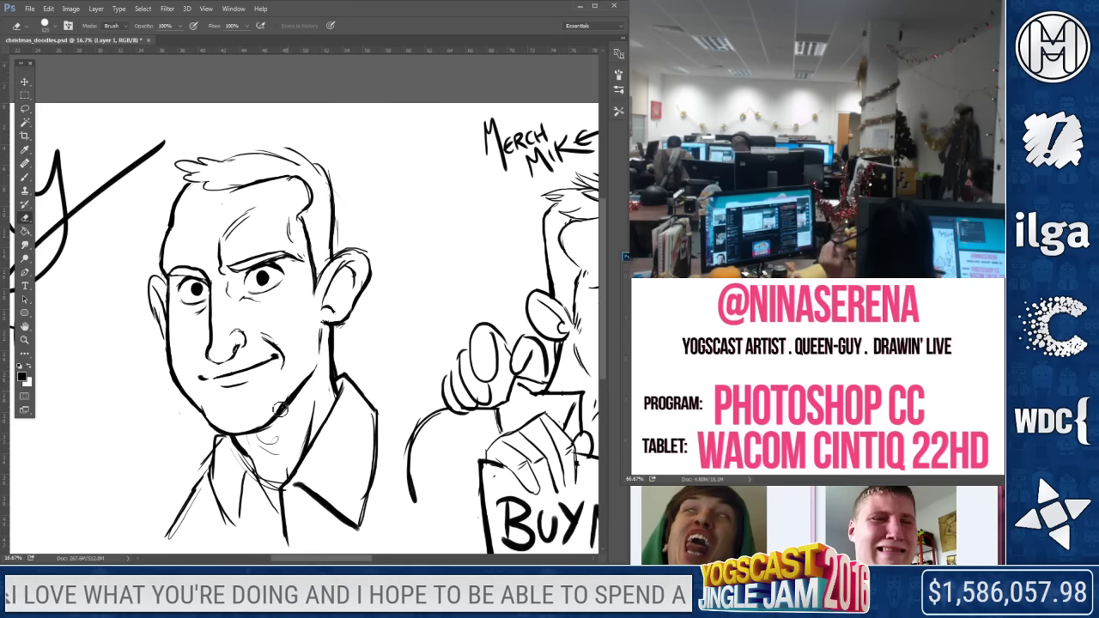
left_click_drag(281, 424, 309, 386)
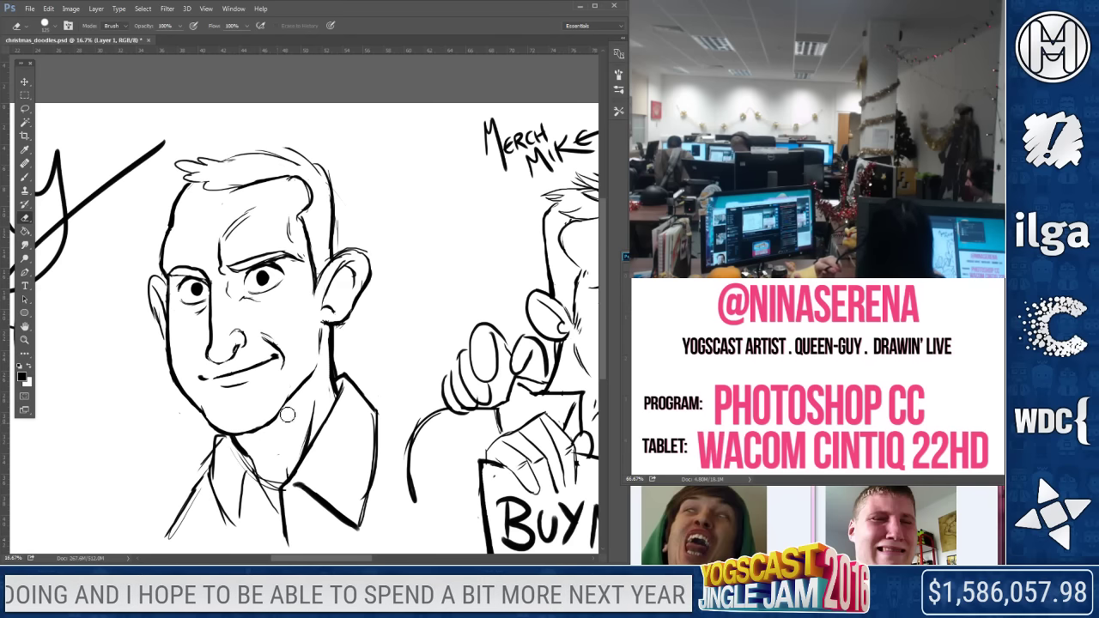
left_click(25, 178)
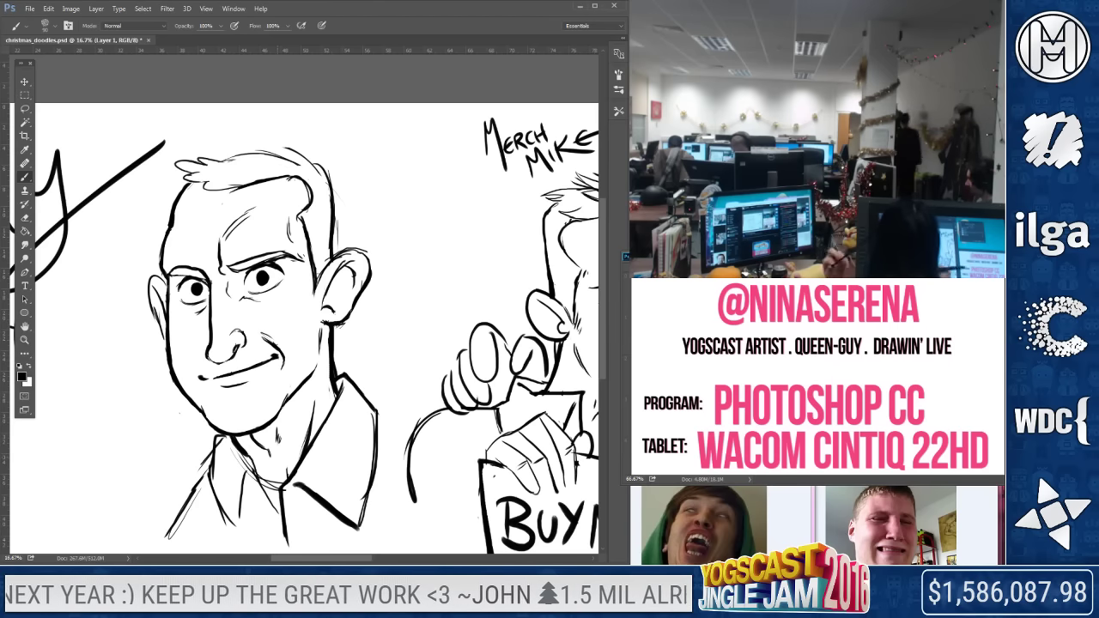
left_click(26, 219)
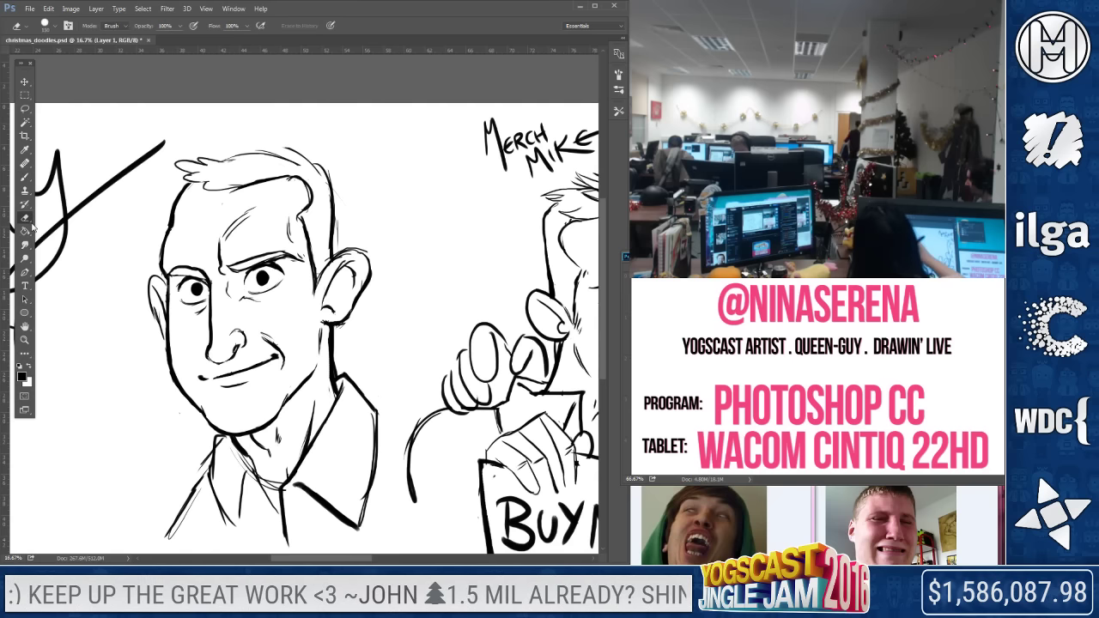
left_click_drag(244, 461, 278, 530)
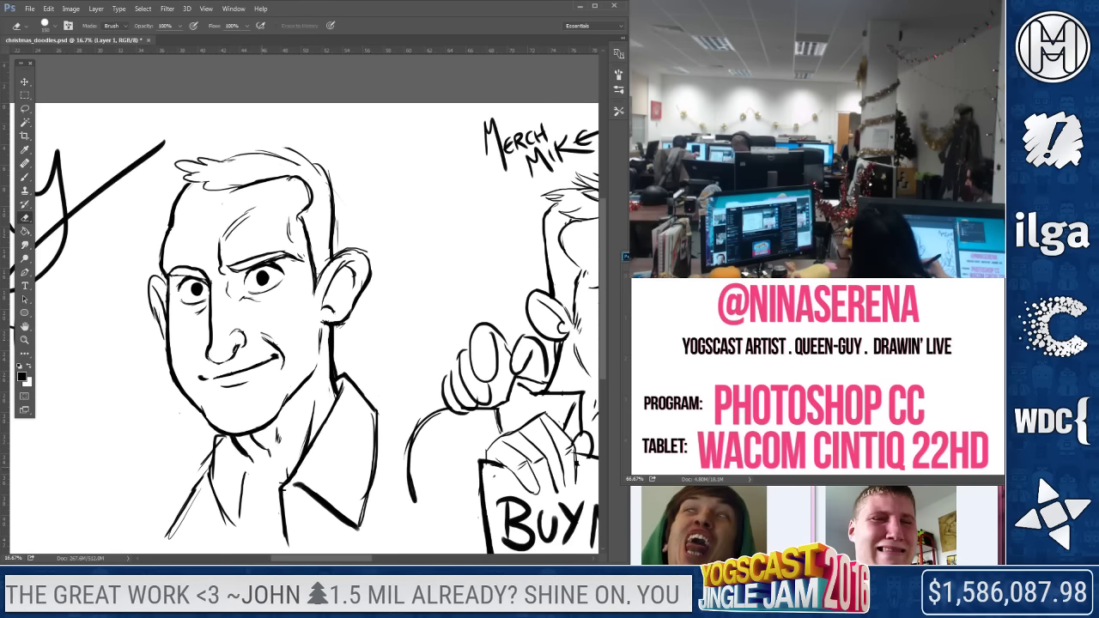
Ink the collar's inner edges and far wing, and add a short shoulder line beside the near collar
left_click(25, 177)
left_click_drag(407, 383, 469, 374)
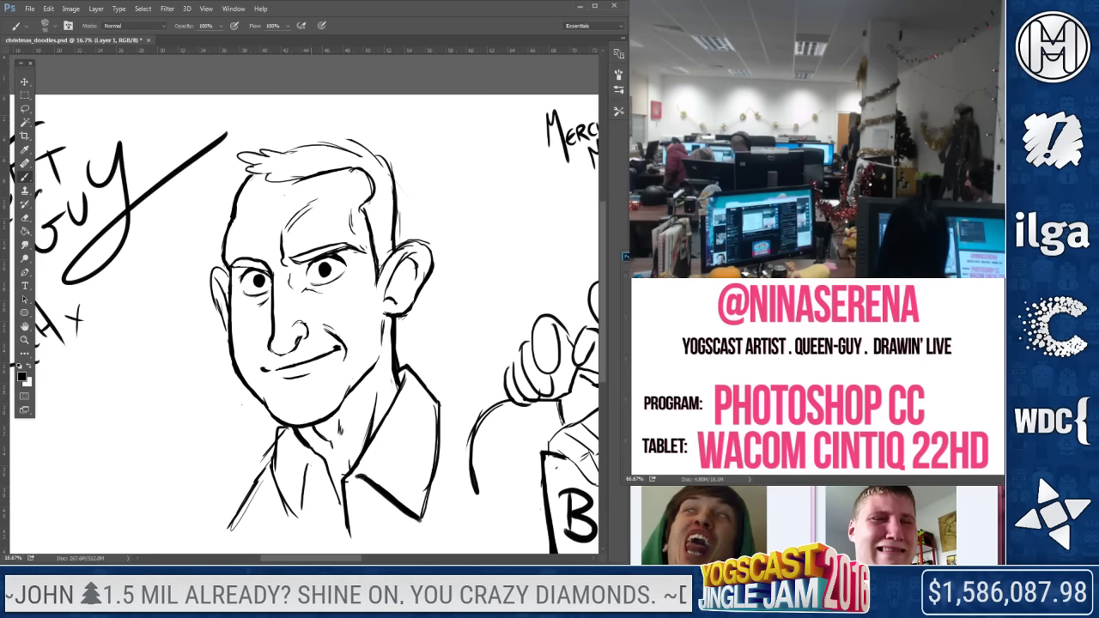
key("e")
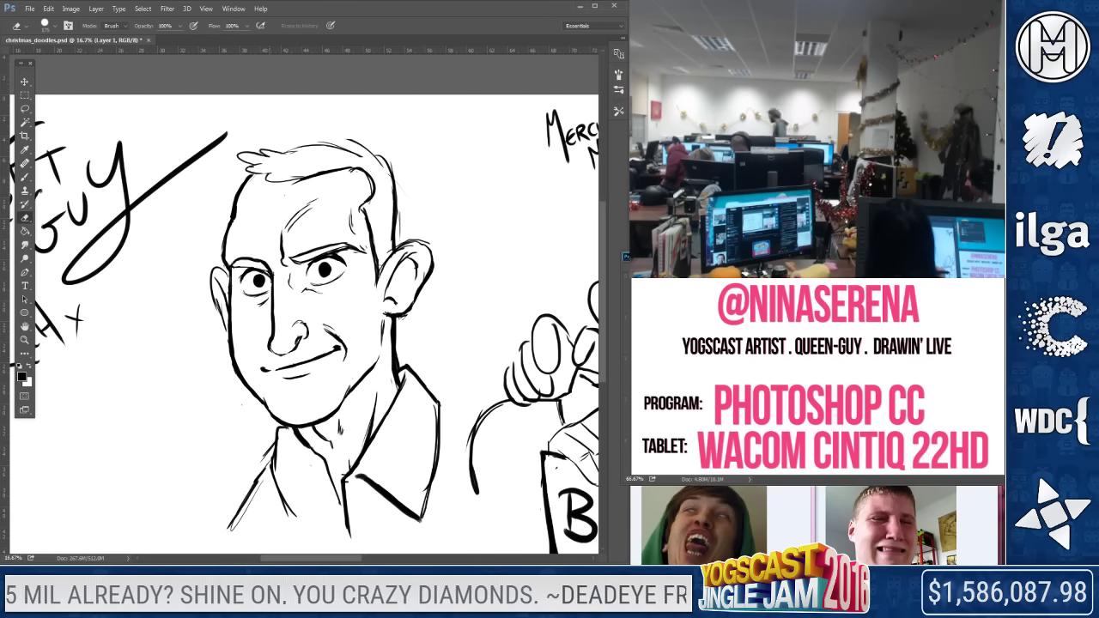
key("b")
mouse_move(314, 530)
left_mouse_down()
mouse_move(323, 471)
mouse_move(312, 533)
left_mouse_up()
left_click_drag(277, 477, 309, 531)
mouse_move(439, 404)
left_mouse_down()
mouse_move(470, 407)
mouse_move(438, 398)
left_mouse_up()
mouse_move(273, 475)
left_mouse_down()
mouse_move(235, 484)
mouse_move(303, 437)
mouse_move(432, 425)
mouse_move(457, 445)
left_mouse_up()
Select the small "AKA" nickname text, scale it to about 60% and place it beside the tail of the word "GUY"
left_click(24, 108)
mouse_move(133, 252)
left_mouse_down()
mouse_move(258, 378)
mouse_move(206, 262)
left_mouse_up()
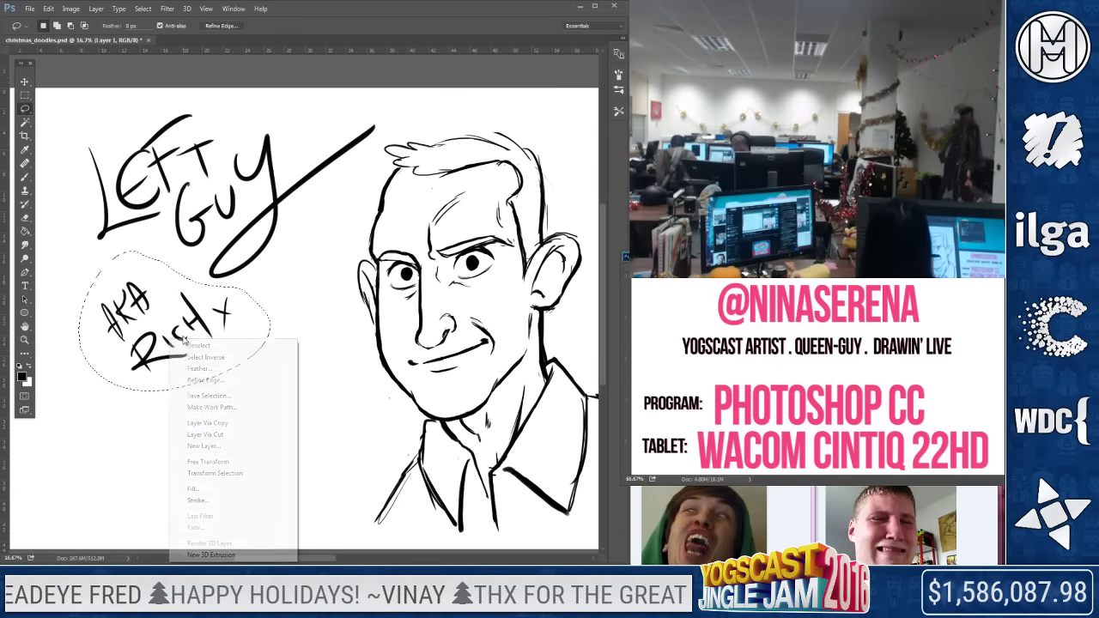
right_click(172, 328)
left_click(208, 462)
left_click_drag(265, 388, 142, 323)
left_click_drag(138, 302, 357, 241)
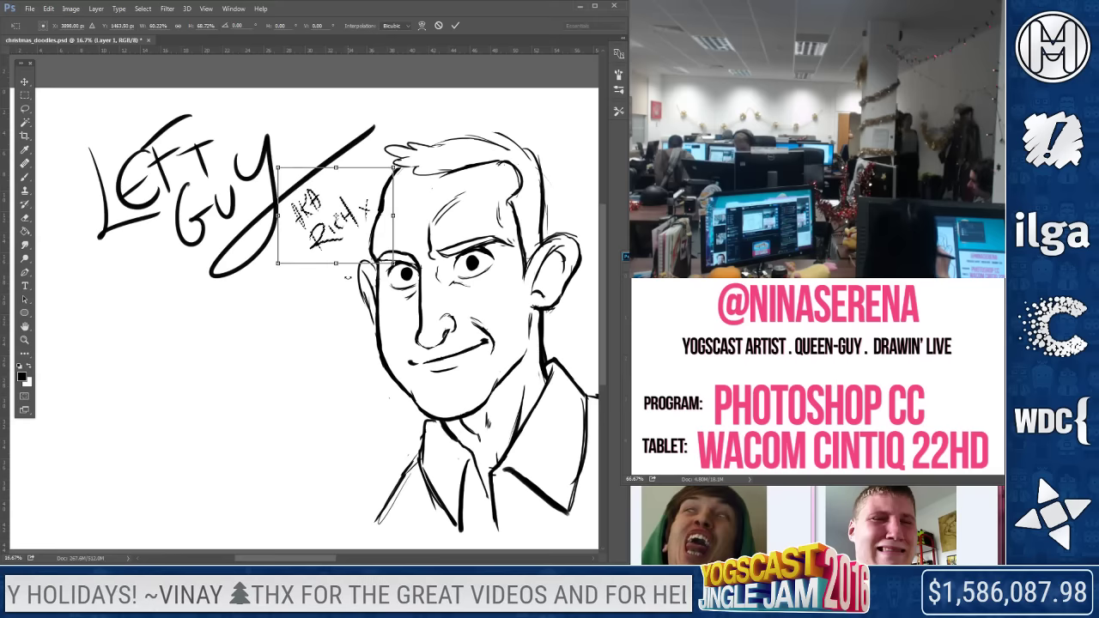
left_click_drag(287, 258, 274, 263)
key("Return")
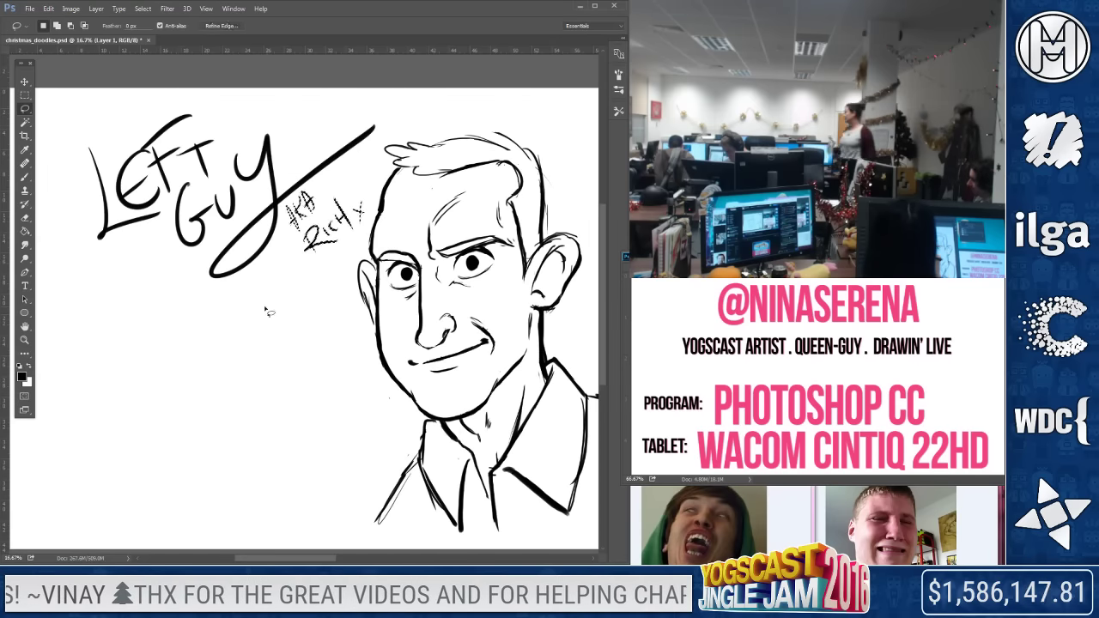
Select the whole "LEFT GUY" label with its nickname, scale it to about 72% width, tilt it about -1.5° and place it beside the hair
mouse_move(133, 101)
left_mouse_down()
mouse_move(362, 250)
mouse_move(137, 99)
left_mouse_up()
right_click(285, 173)
left_click(310, 295)
left_click_drag(402, 311, 167, 315)
left_click_drag(164, 269, 243, 254)
left_click_drag(291, 302, 250, 277)
left_click_drag(321, 238, 326, 195)
left_click_drag(206, 247, 191, 282)
left_click_drag(325, 297, 311, 334)
left_click_drag(200, 256, 206, 226)
left_click_drag(428, 386, 489, 386)
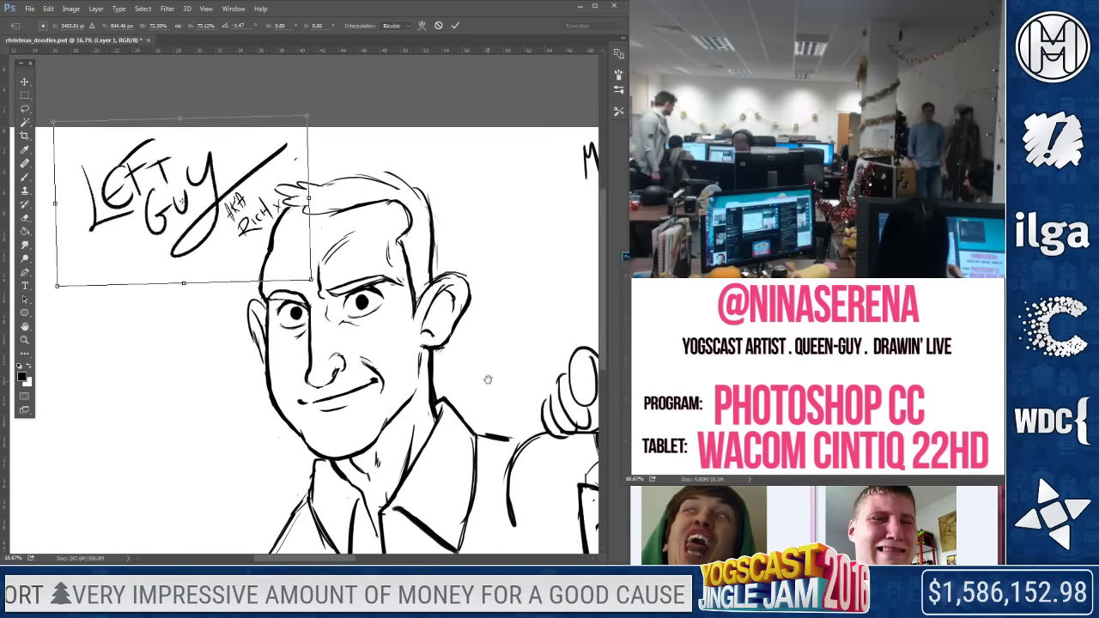
key("Return")
Trim the end of the label's long tail stroke, then erase the near ear's rough outer line and redraw its upper rim
key("l")
key("e")
left_click_drag(292, 155, 273, 137)
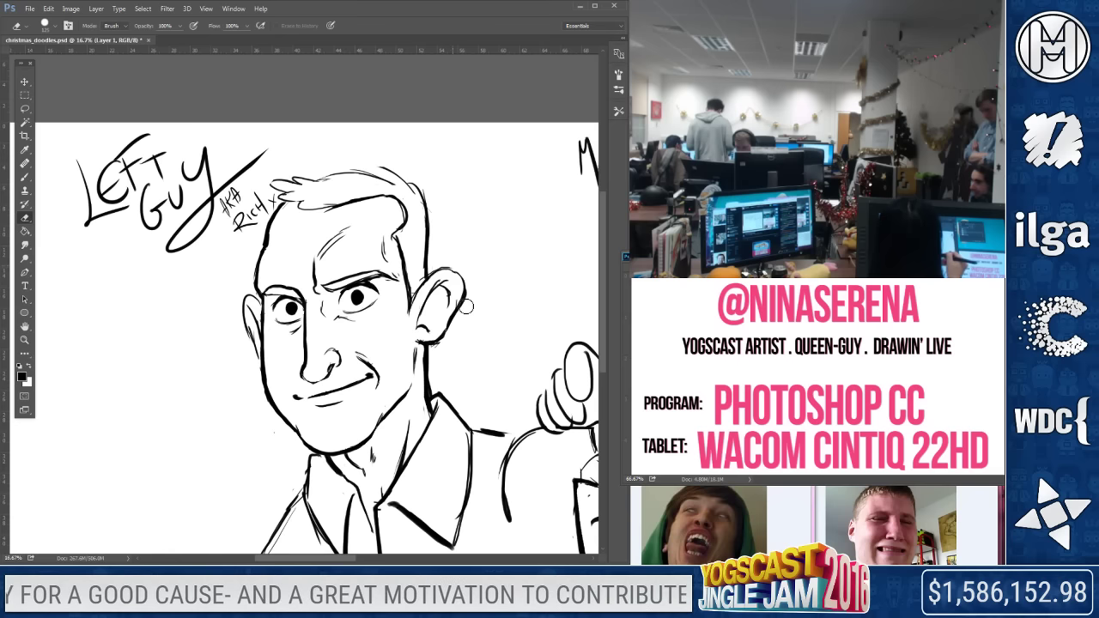
key("b")
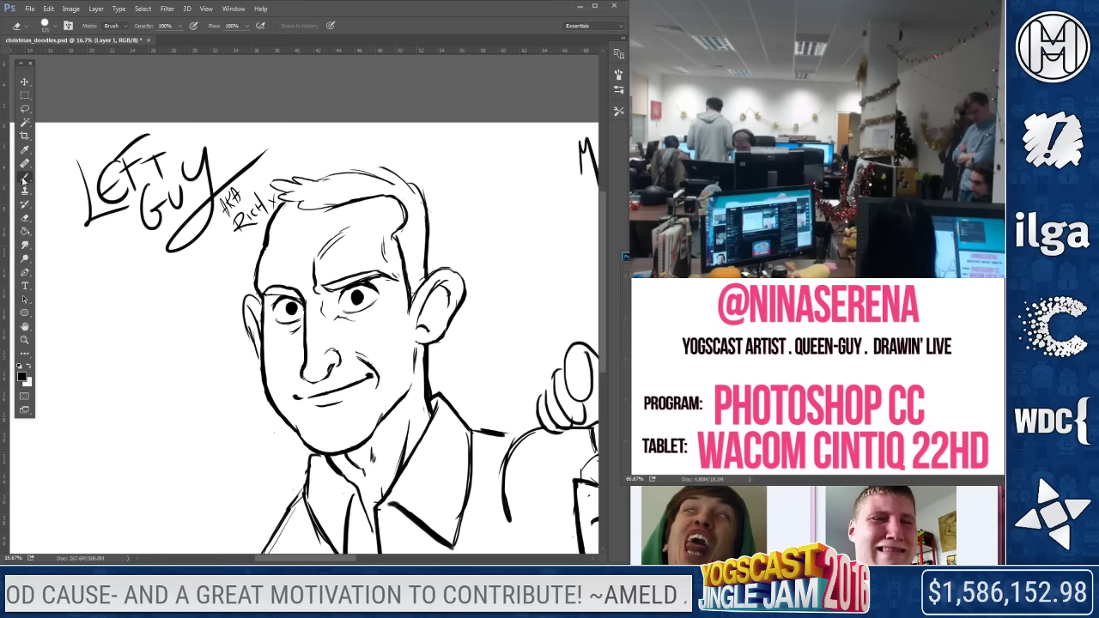
left_click_drag(456, 272, 453, 280)
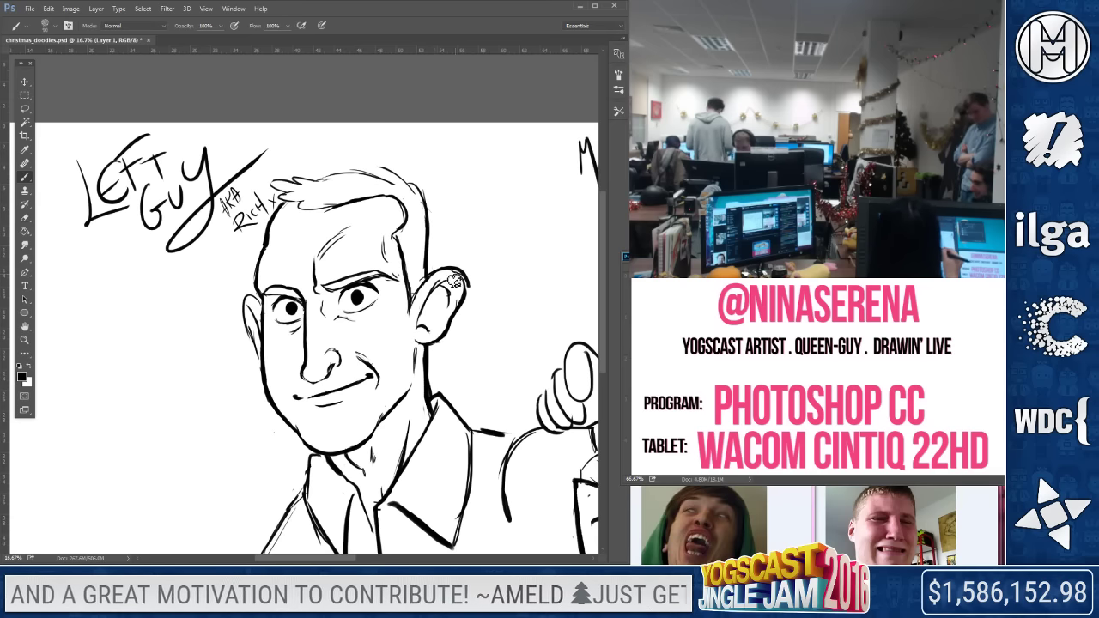
Clean up the crease under the near eye with a smaller eraser and redraw it as a single line
key("e")
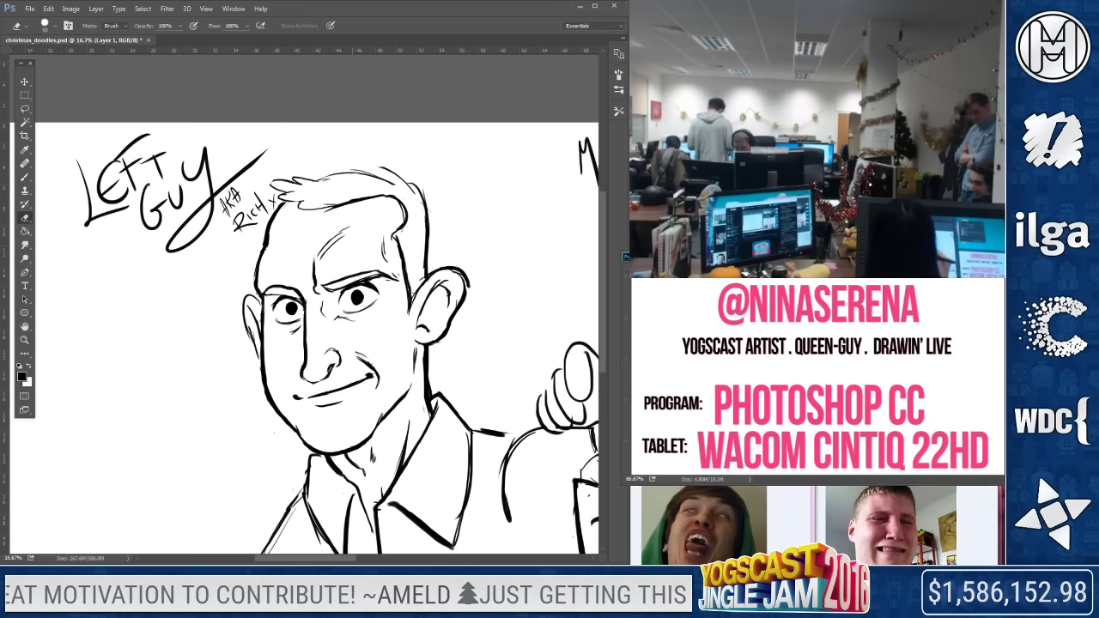
key("bracketleft")
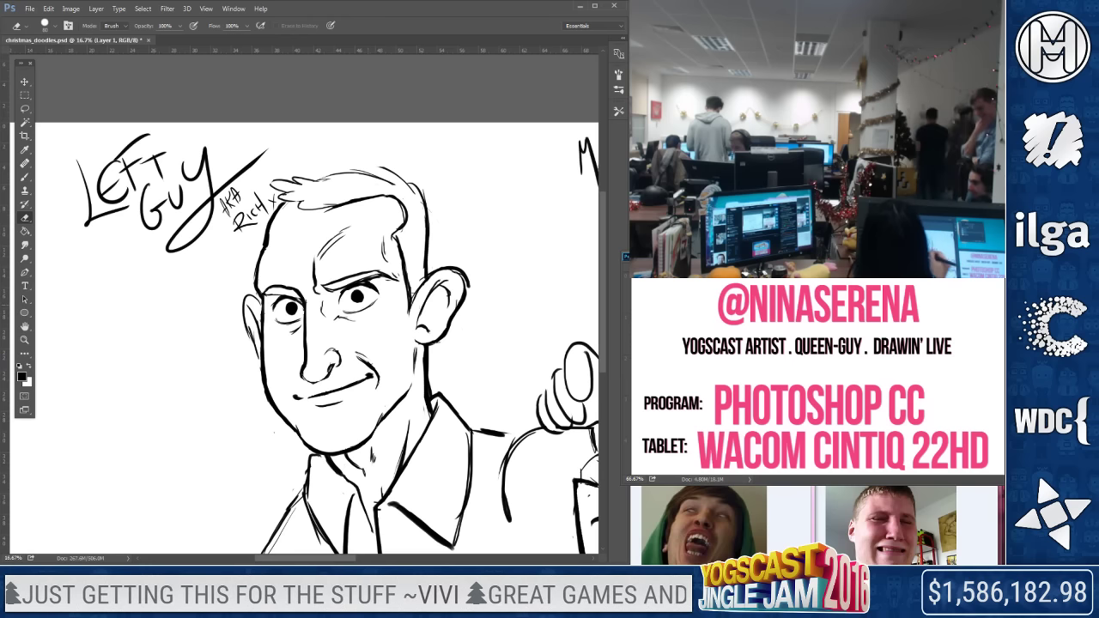
key("b")
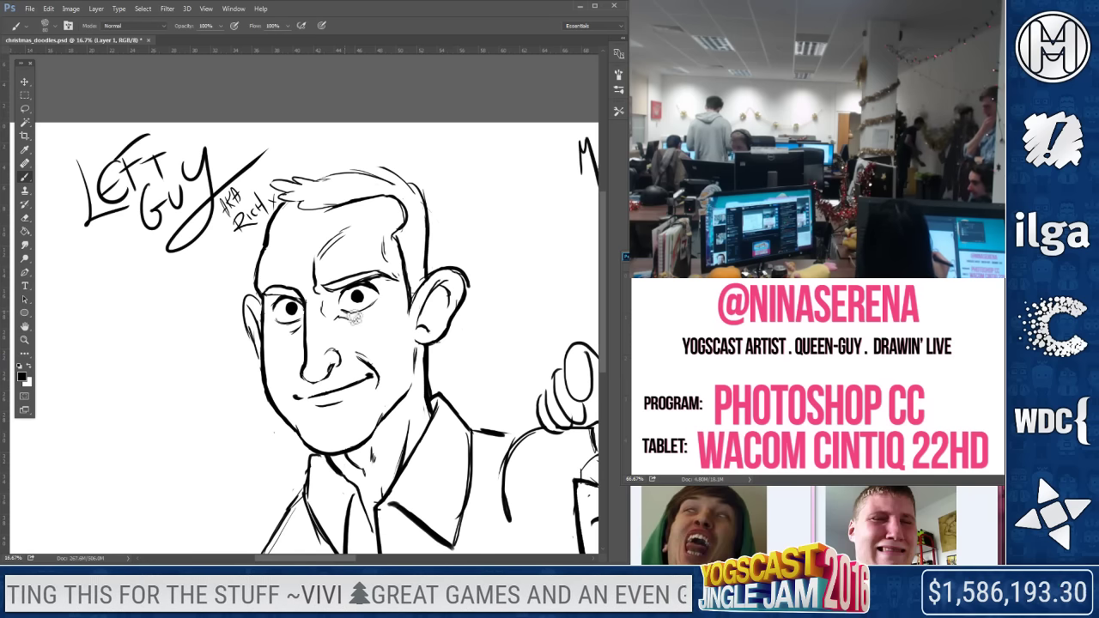
left_click_drag(349, 322, 373, 313)
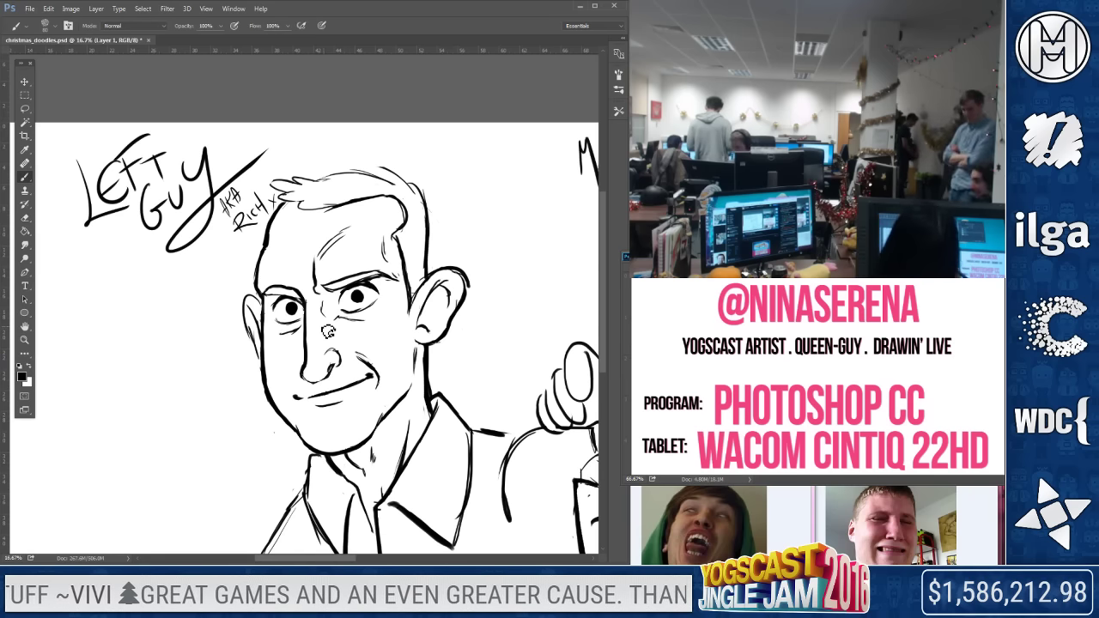
key("e")
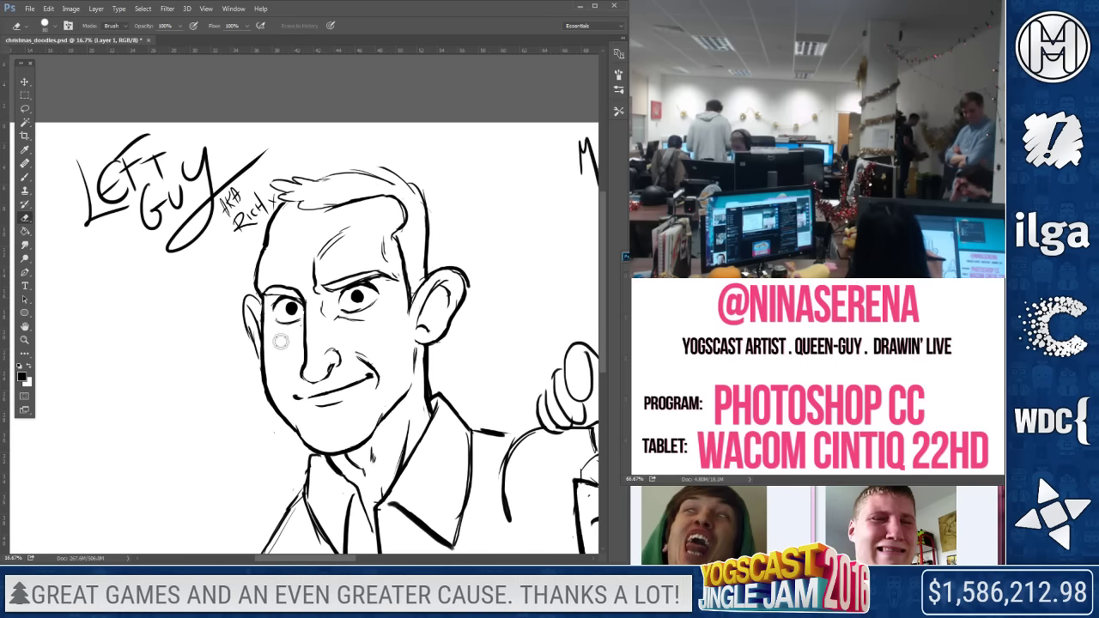
key("b")
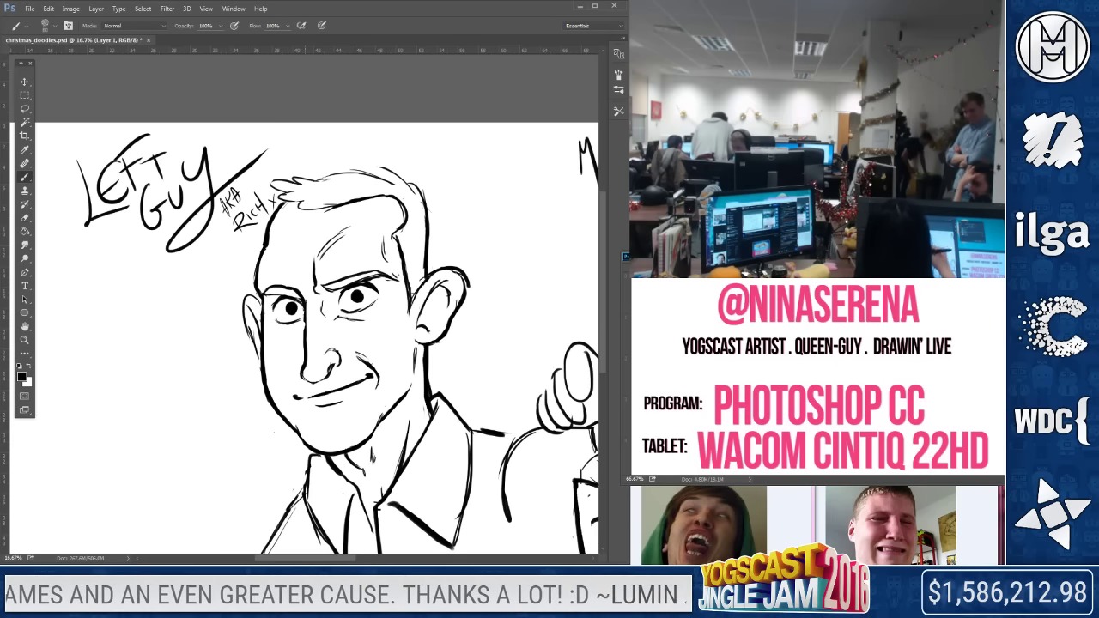
Select the "LEFT GUY" caricature, scale it to about 84% and move it closer to the neighbouring figure holding the sign
mouse_move(426, 412)
left_mouse_down()
mouse_move(352, 325)
mouse_move(301, 303)
mouse_move(247, 409)
mouse_move(264, 404)
left_mouse_up()
key("z")
left_click(148, 163)
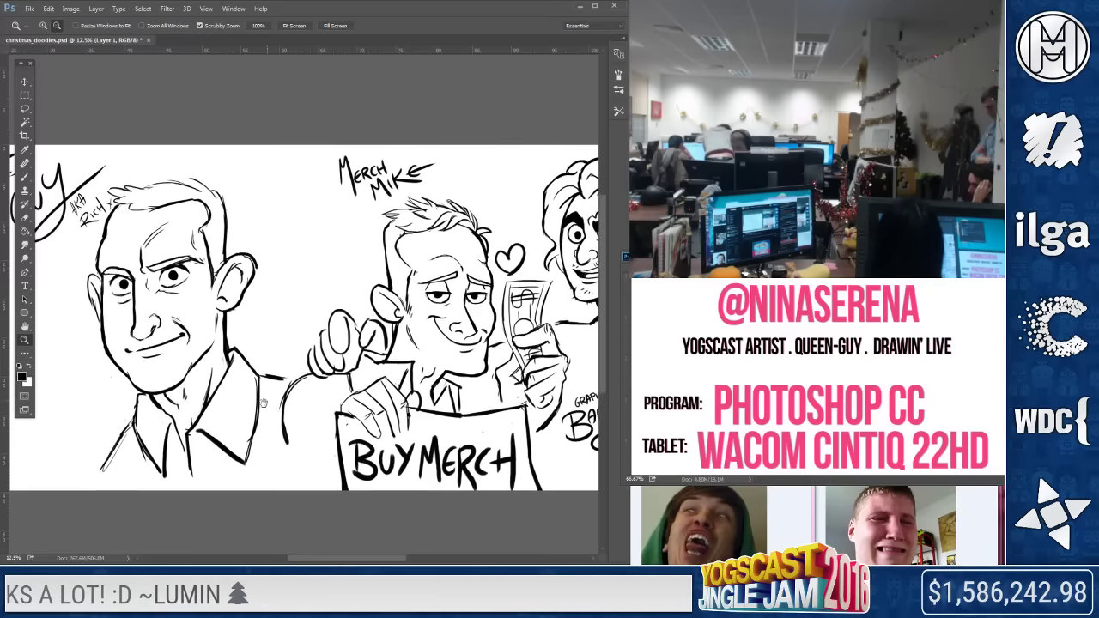
left_click(257, 405, "alt")
key("l")
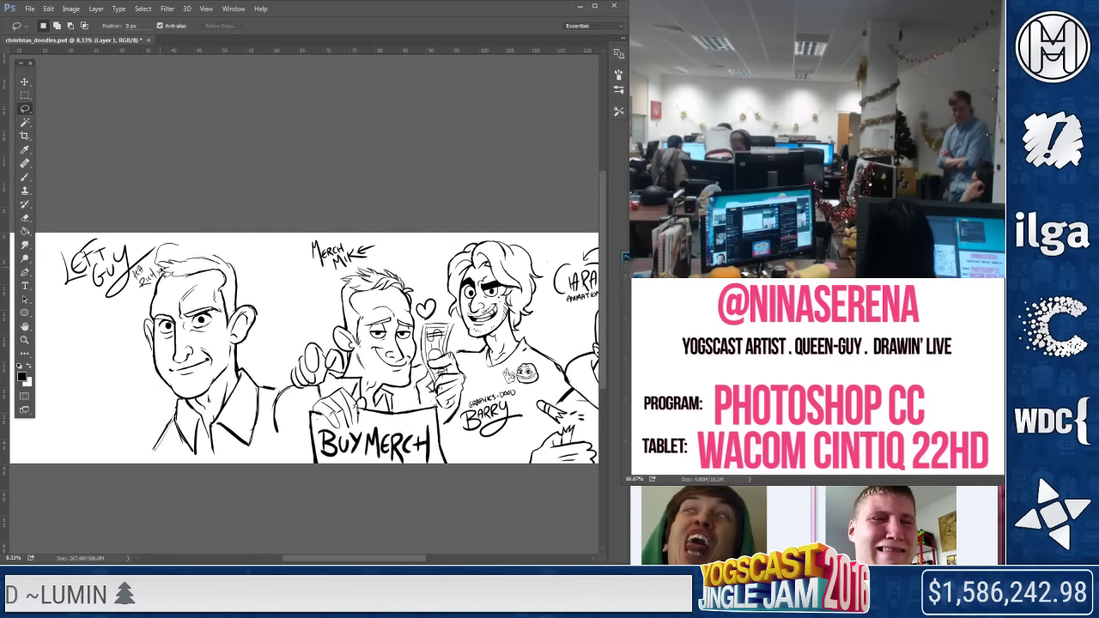
mouse_move(168, 278)
left_mouse_down()
mouse_move(198, 464)
mouse_move(275, 402)
left_mouse_up()
right_click(232, 347)
left_click(273, 241)
left_click_drag(287, 464, 262, 421)
mouse_move(237, 401)
left_mouse_down()
mouse_move(277, 383)
mouse_move(274, 393)
left_mouse_up()
key("Return")
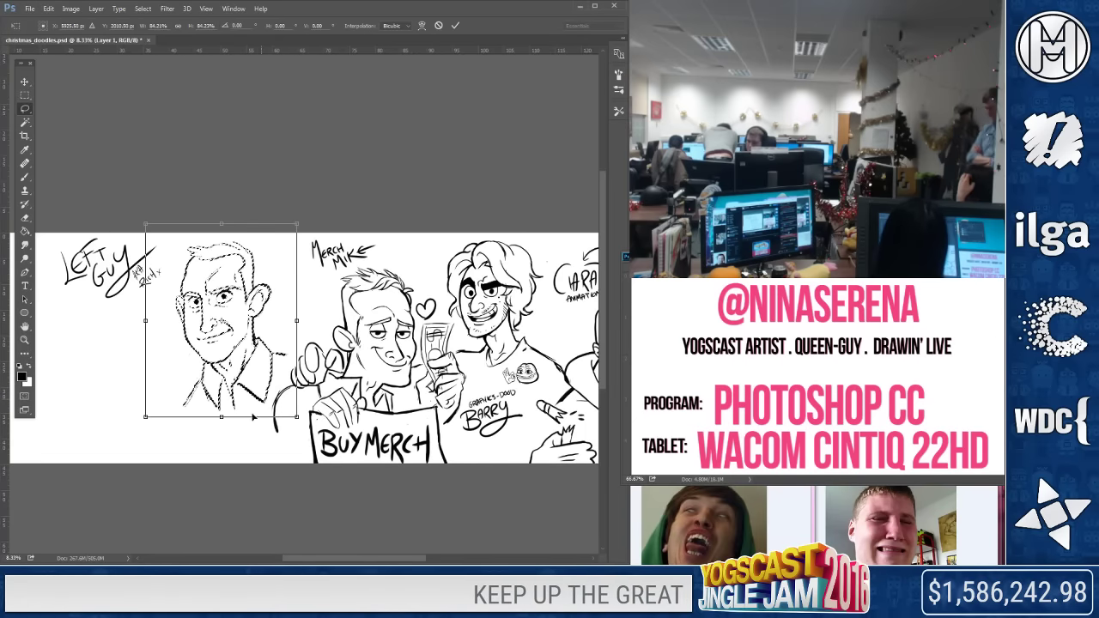
Select the "LEFT GUY" label with its nickname and move it below the caricature's far shoulder
mouse_move(107, 233)
left_mouse_down()
mouse_move(50, 258)
mouse_move(176, 268)
mouse_move(146, 204)
mouse_move(175, 433)
mouse_move(204, 445)
mouse_move(212, 418)
mouse_move(184, 412)
mouse_move(205, 417)
mouse_move(261, 477)
left_mouse_up()
right_click(131, 271)
left_click(170, 394)
left_click_drag(189, 411, 180, 423)
key("Return")
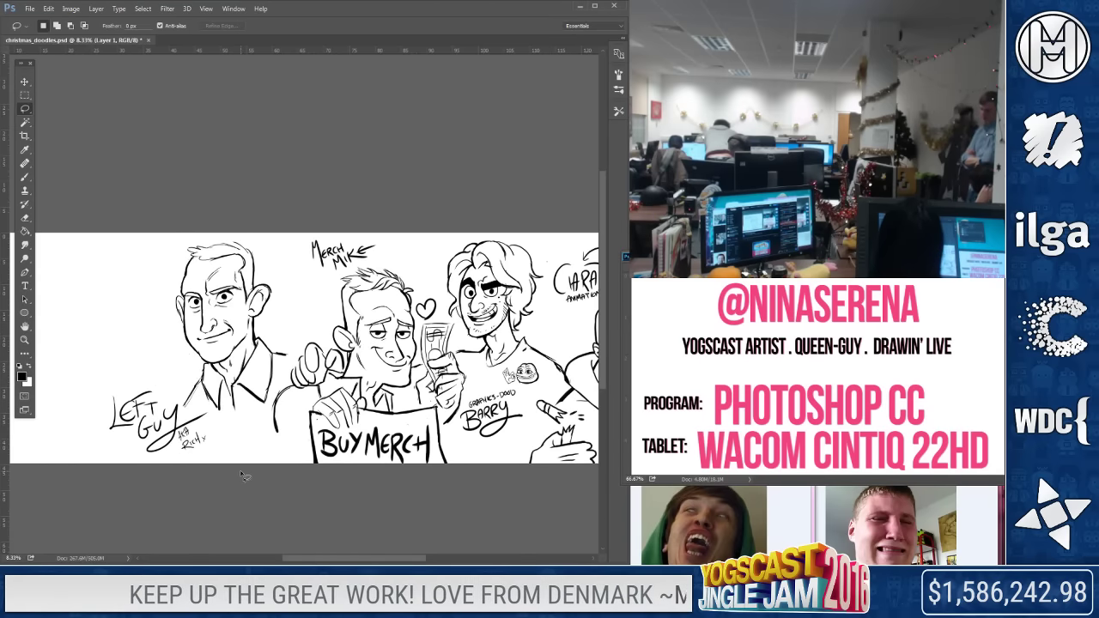
key("b")
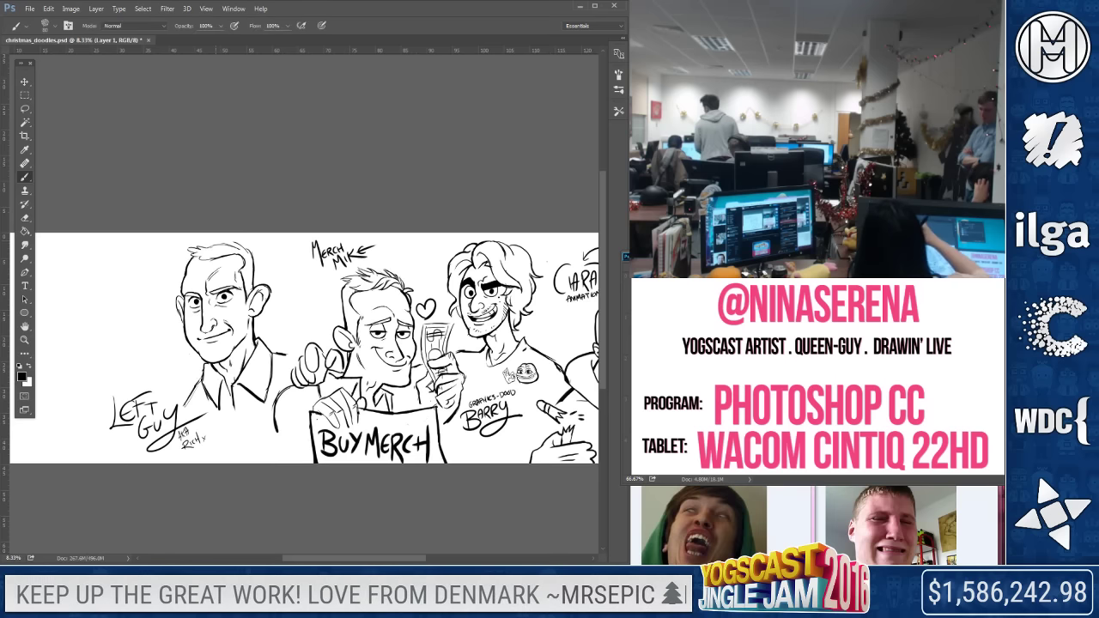
left_click_drag(301, 438, 217, 418)
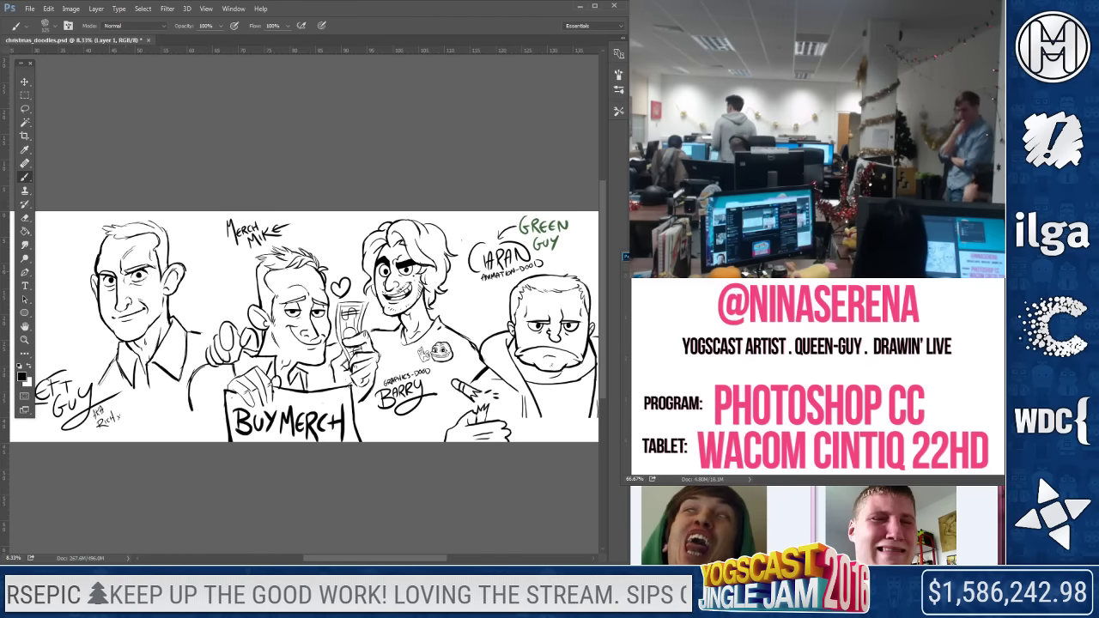
key("e")
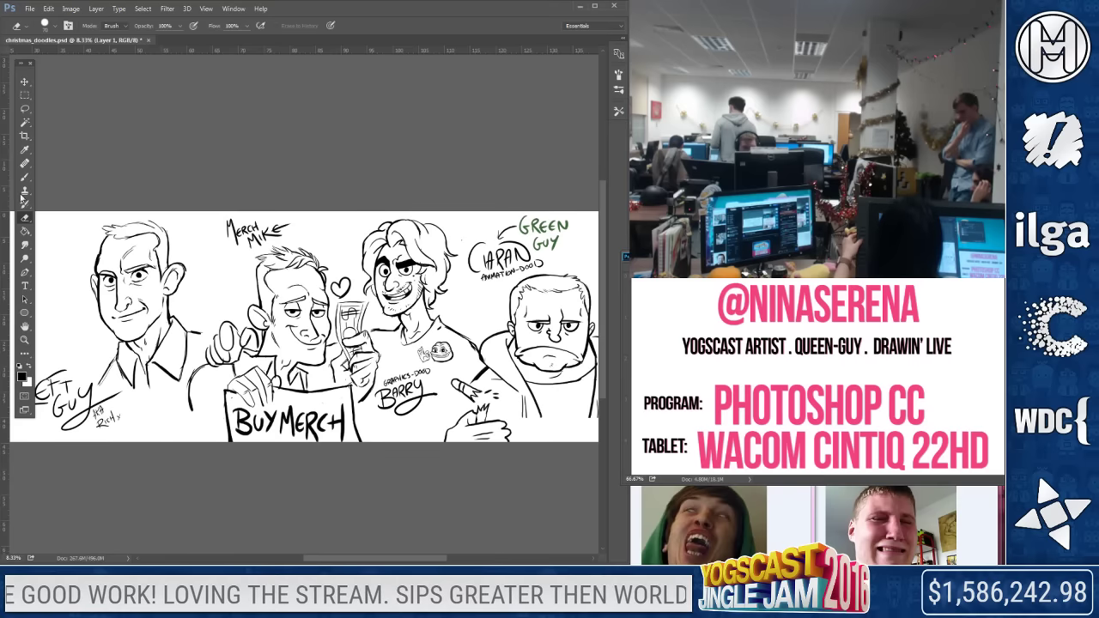
key("b")
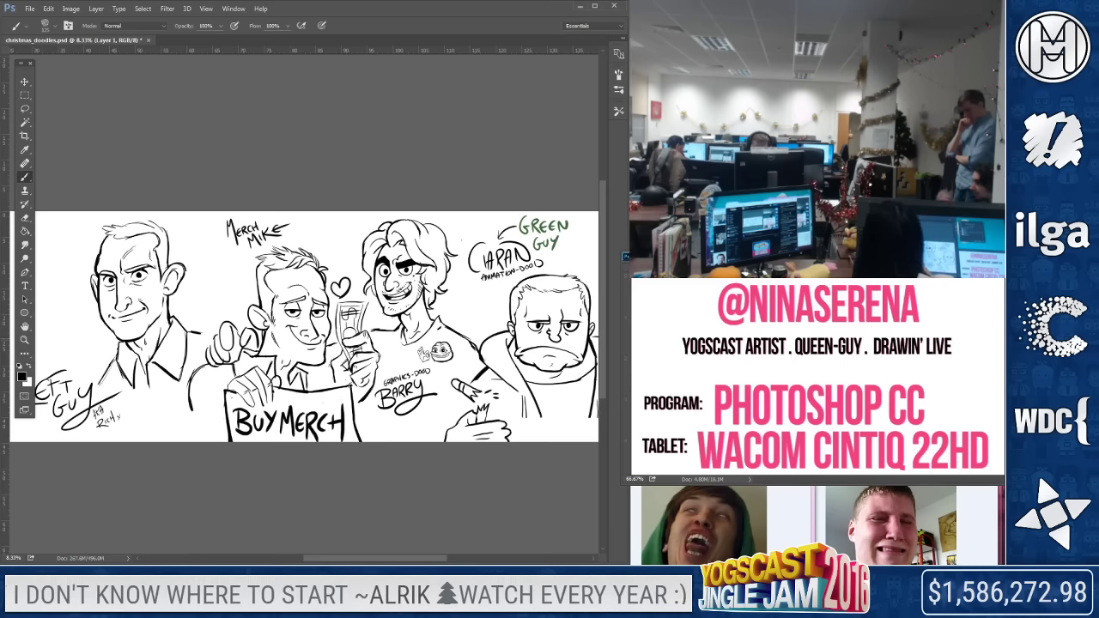
left_click_drag(119, 313, 130, 320)
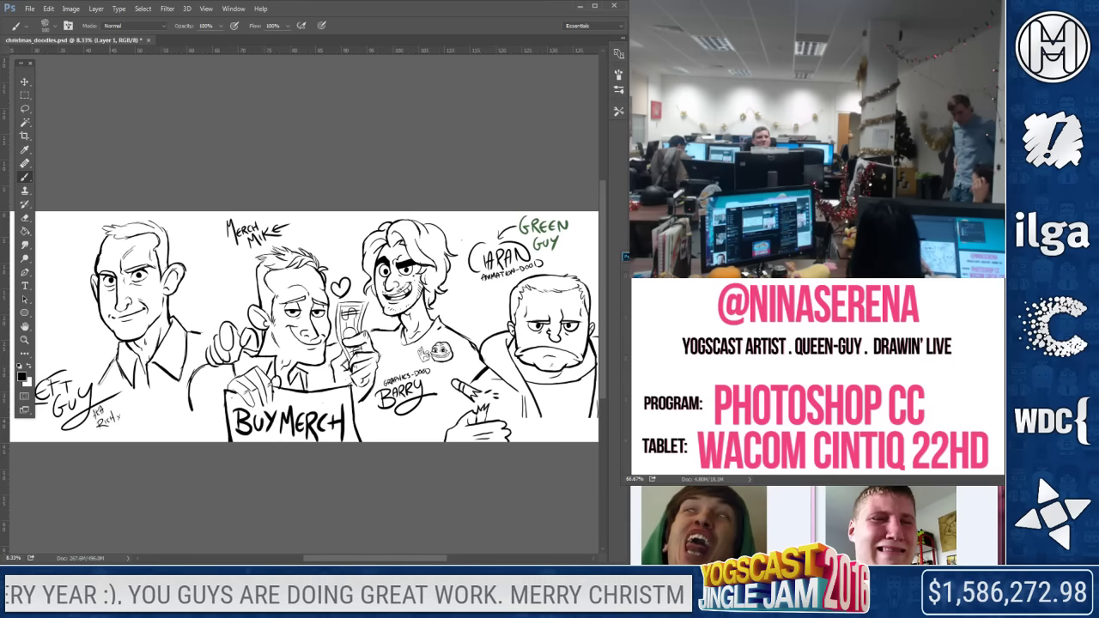
left_click(26, 217)
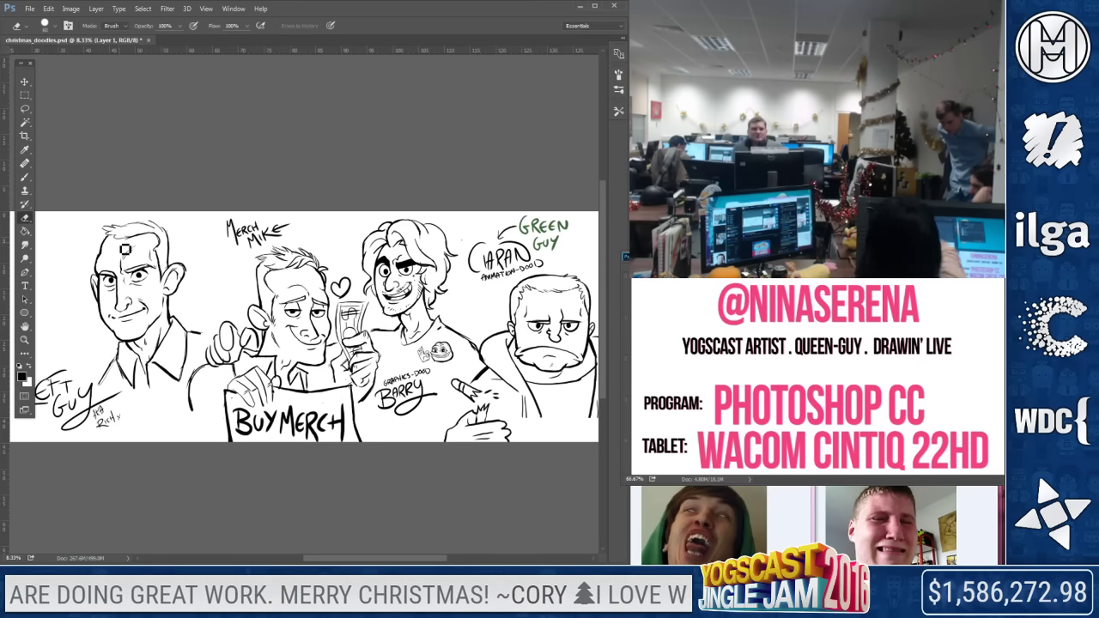
key("b")
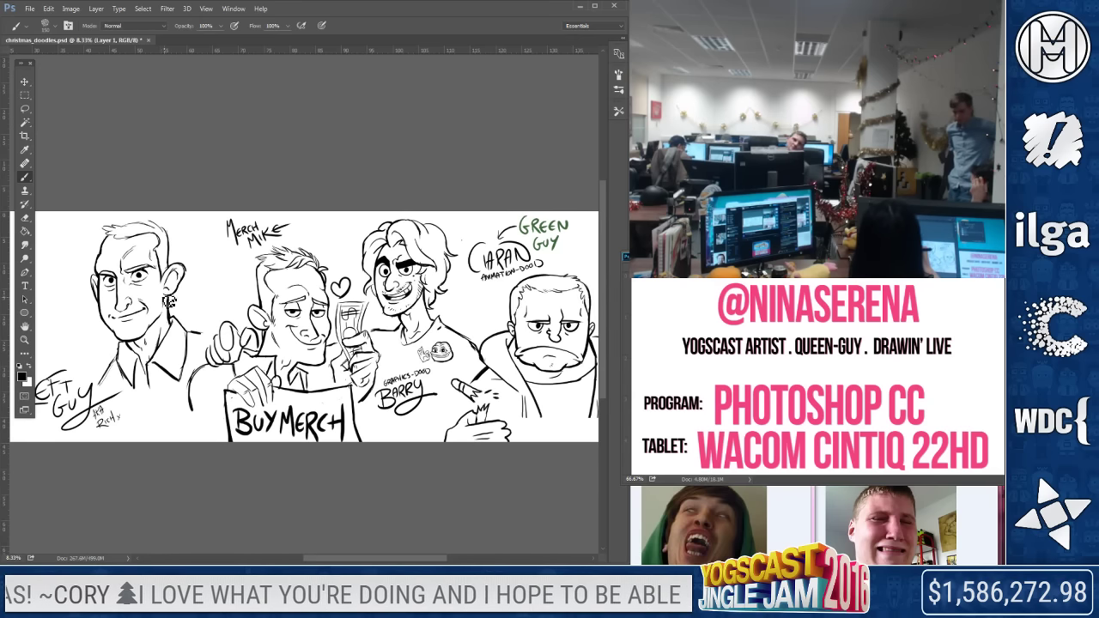
left_click_drag(117, 285, 124, 300)
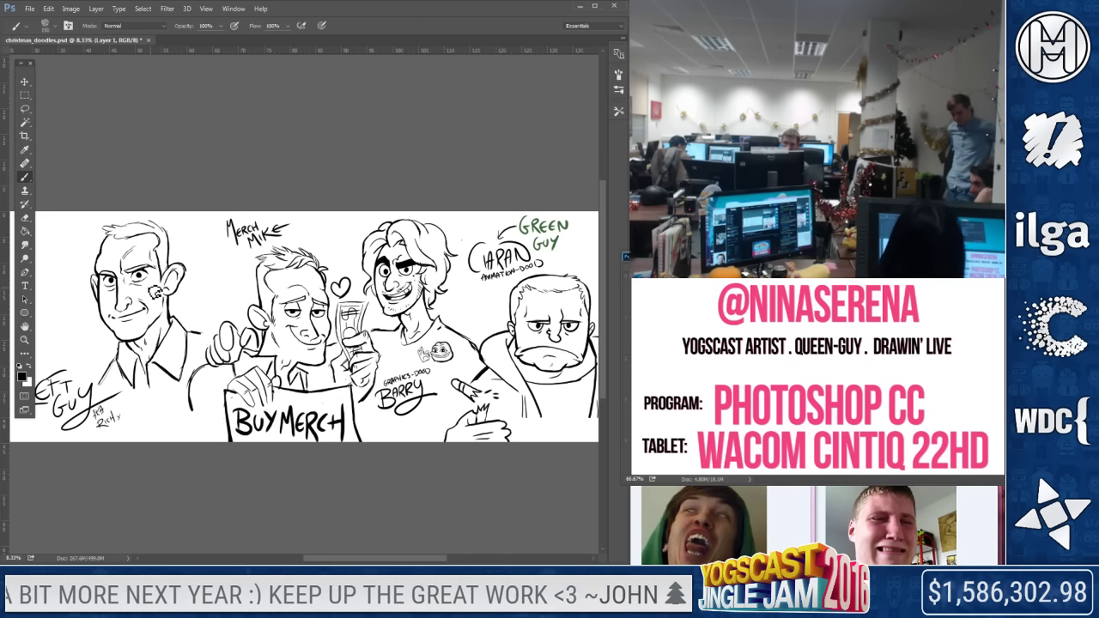
key("ctrl+z")
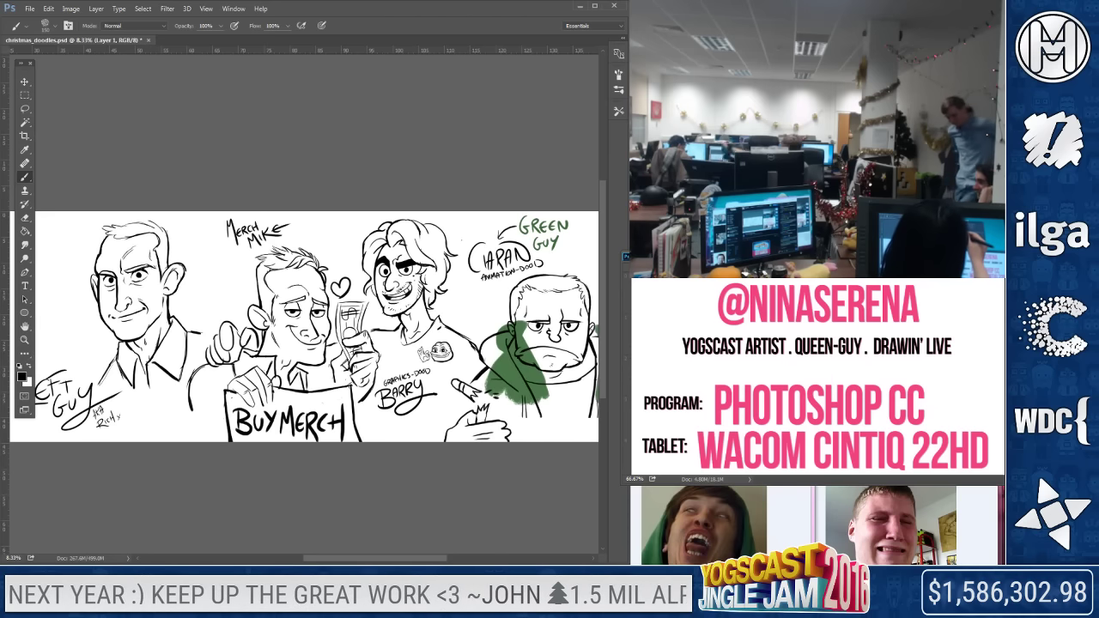
key("ctrl+z")
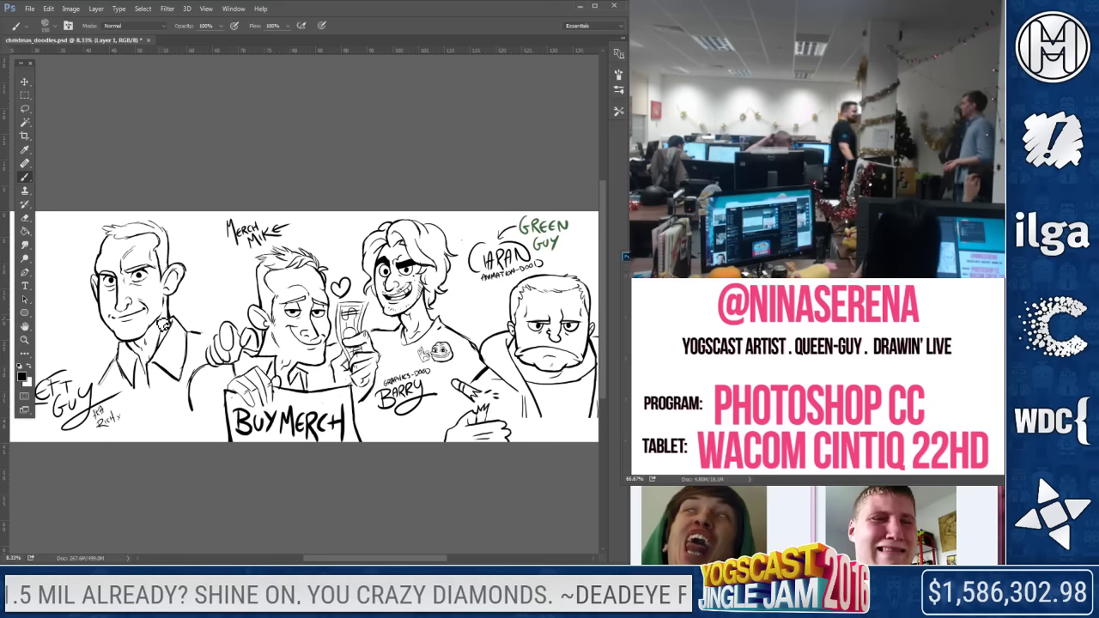
Select the "LEFT GUY" caricature together with its label, scale both to about 95% and move them closer to the figure holding the sign
left_click(25, 342)
left_click(56, 25)
left_click(71, 140)
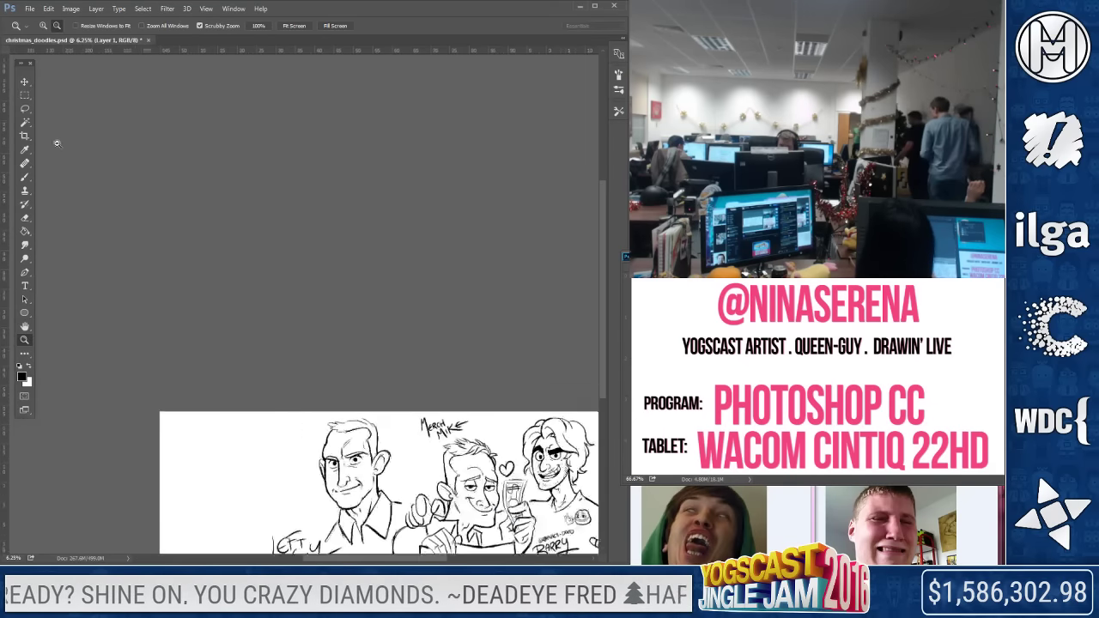
left_click_drag(141, 235, 184, 415)
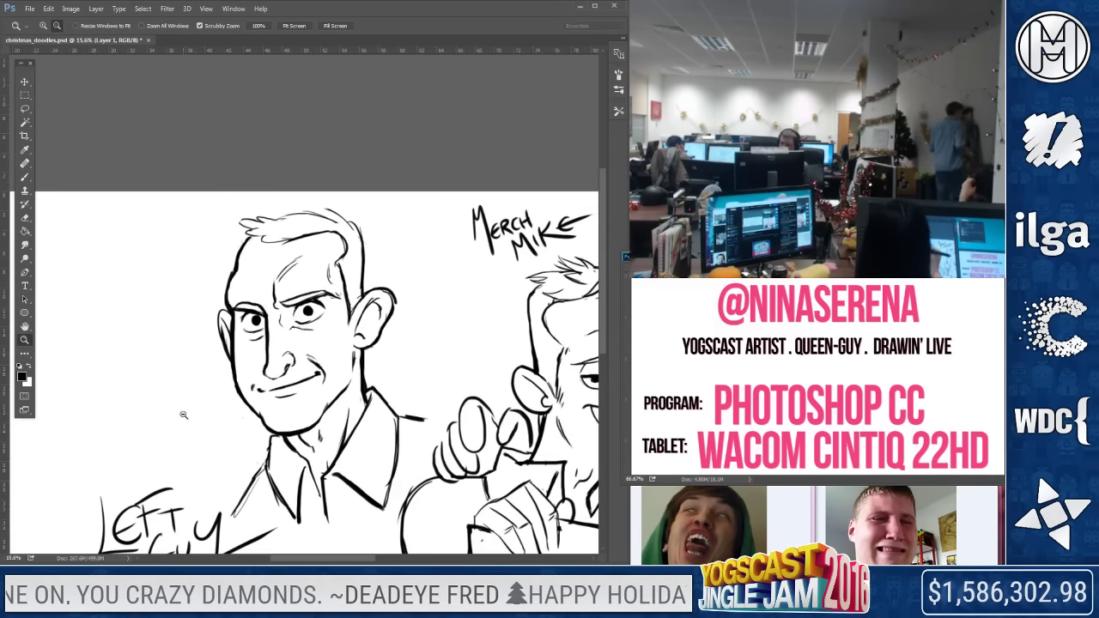
left_click(134, 374, "alt")
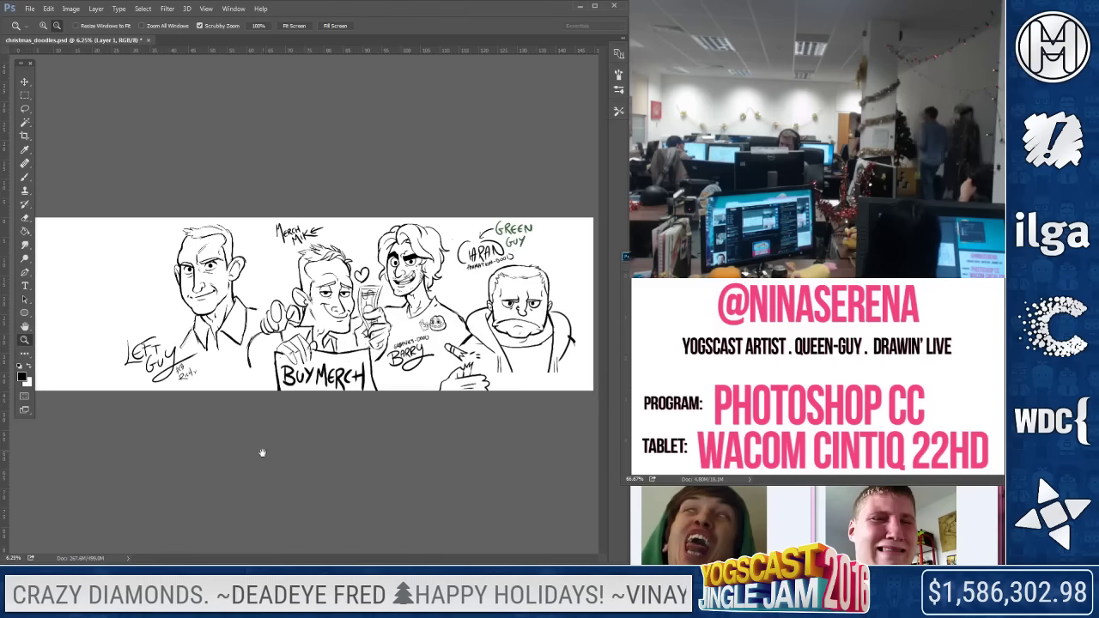
left_click(25, 108)
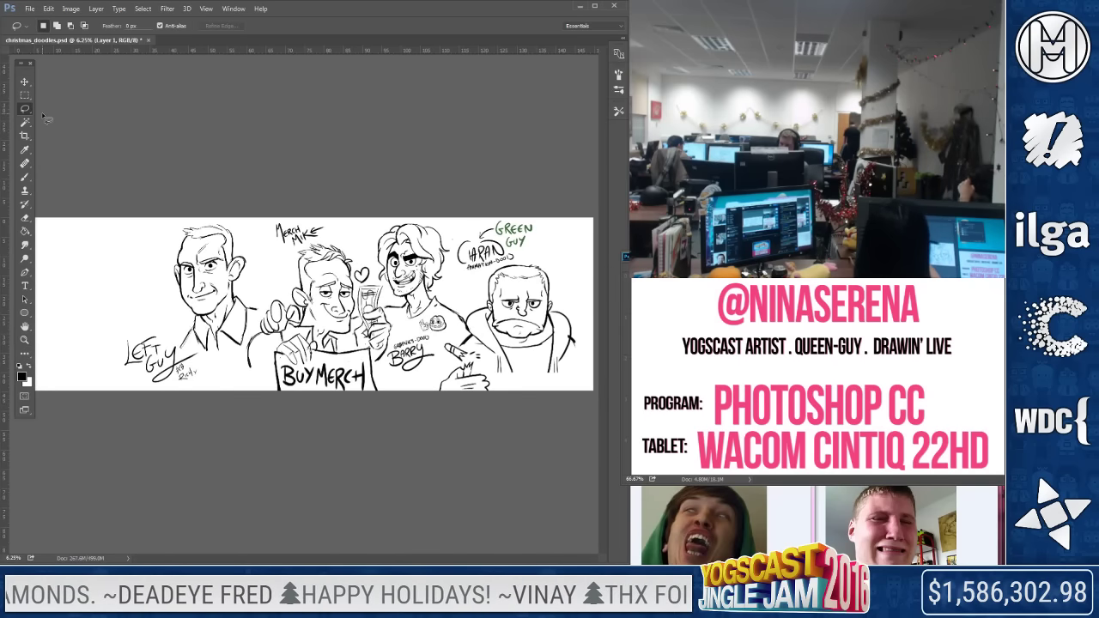
left_click_drag(183, 218, 180, 347)
mouse_move(130, 278)
left_mouse_down()
mouse_move(244, 386)
mouse_move(265, 323)
mouse_move(196, 219)
mouse_move(157, 208)
mouse_move(244, 359)
left_mouse_up()
right_click(201, 301)
left_click(225, 187)
right_click(216, 287)
left_click(258, 386)
left_click_drag(84, 391, 93, 379)
left_click_drag(242, 360, 251, 358)
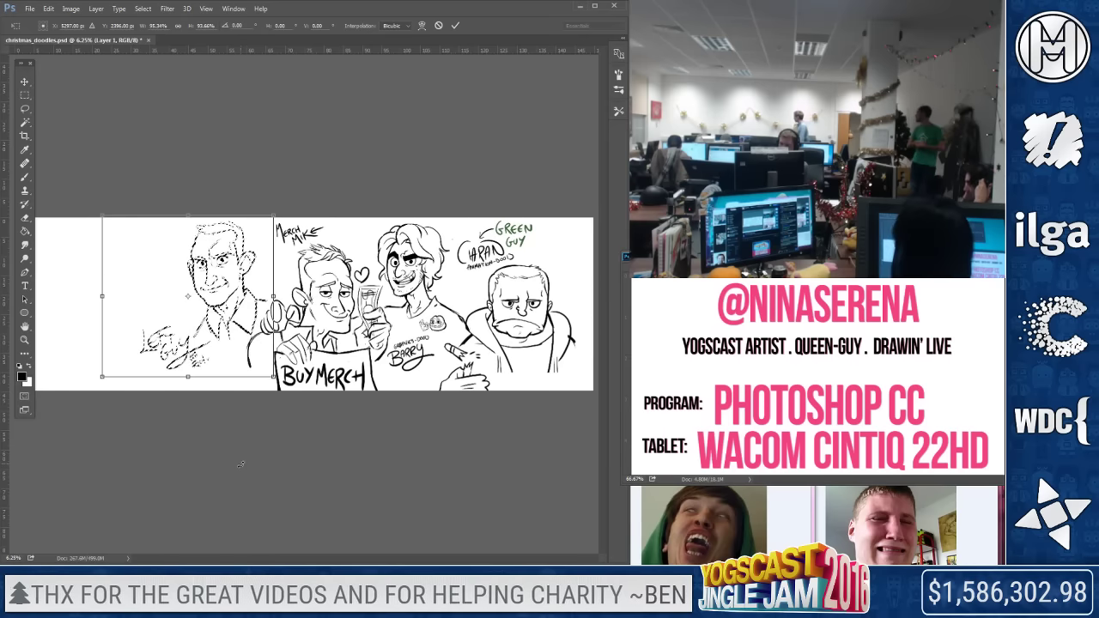
key("Return")
key("ctrl+d")
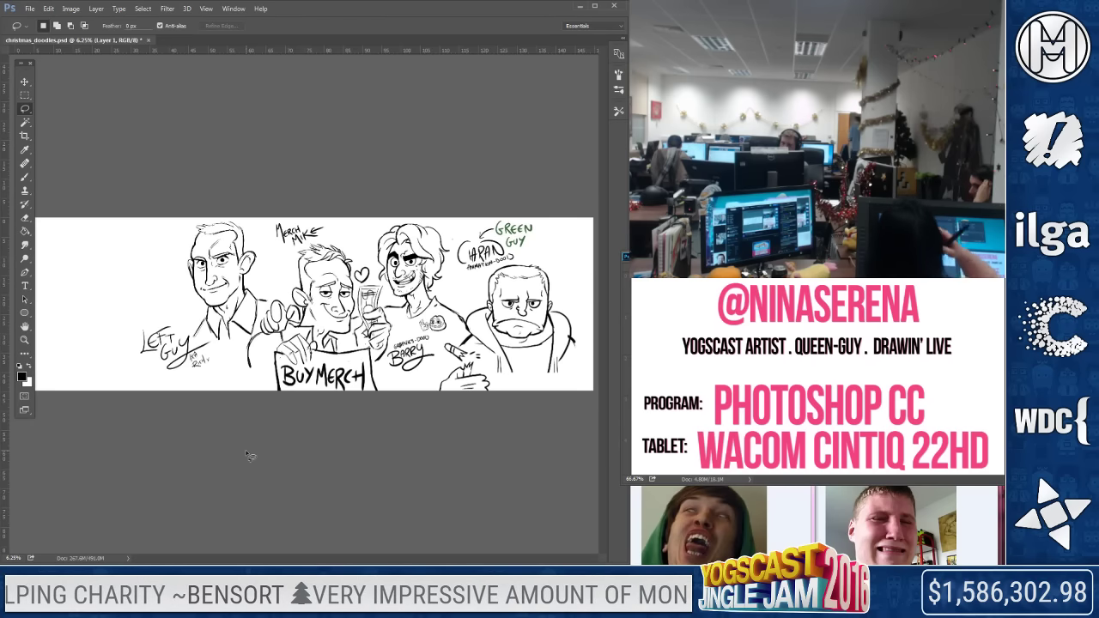
Select the "LEFT GUY" label with its nickname and move it down and inward, directly beneath the caricature's shoulder
mouse_move(159, 311)
left_mouse_down()
mouse_move(206, 383)
mouse_move(220, 352)
mouse_move(177, 304)
left_mouse_up()
right_click(183, 337)
left_click(219, 460)
left_click_drag(191, 374, 219, 386)
key("Return")
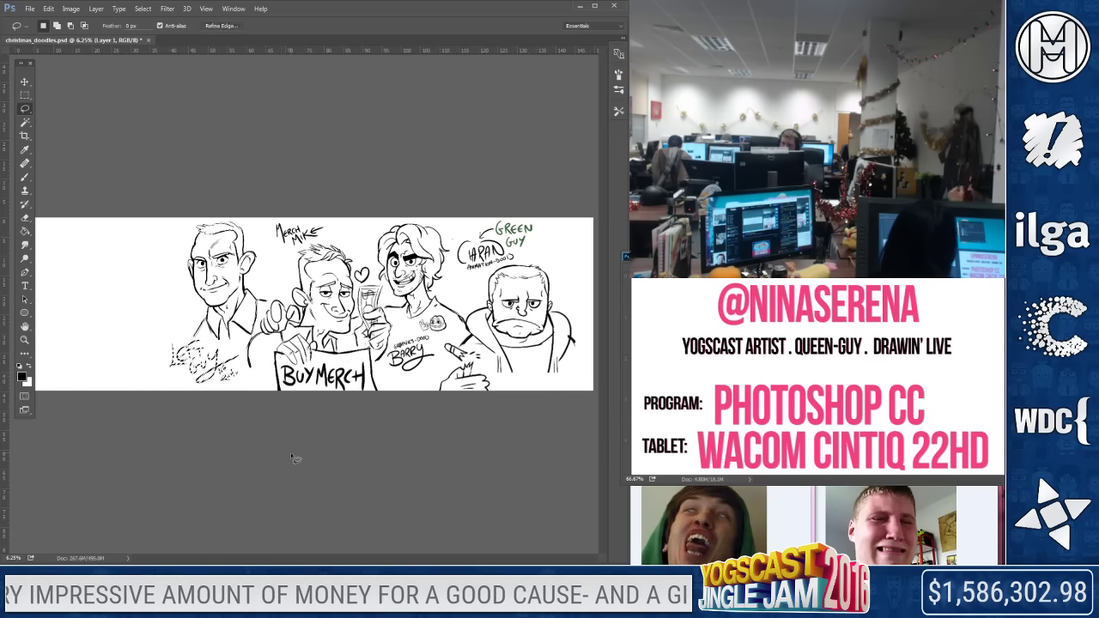
key("ctrl+d")
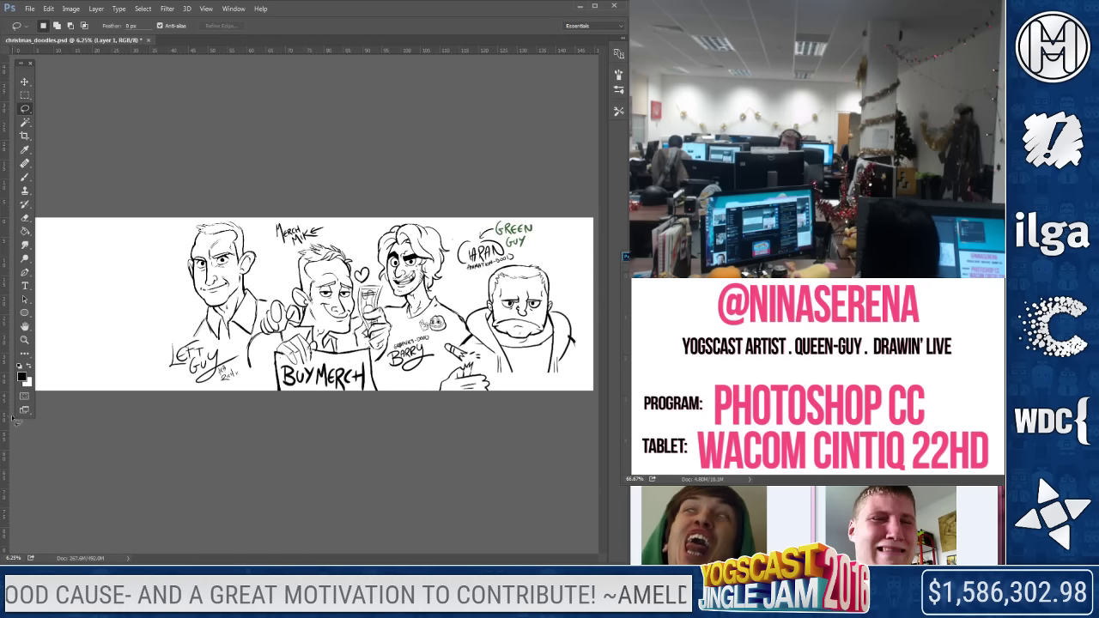
left_click(25, 341)
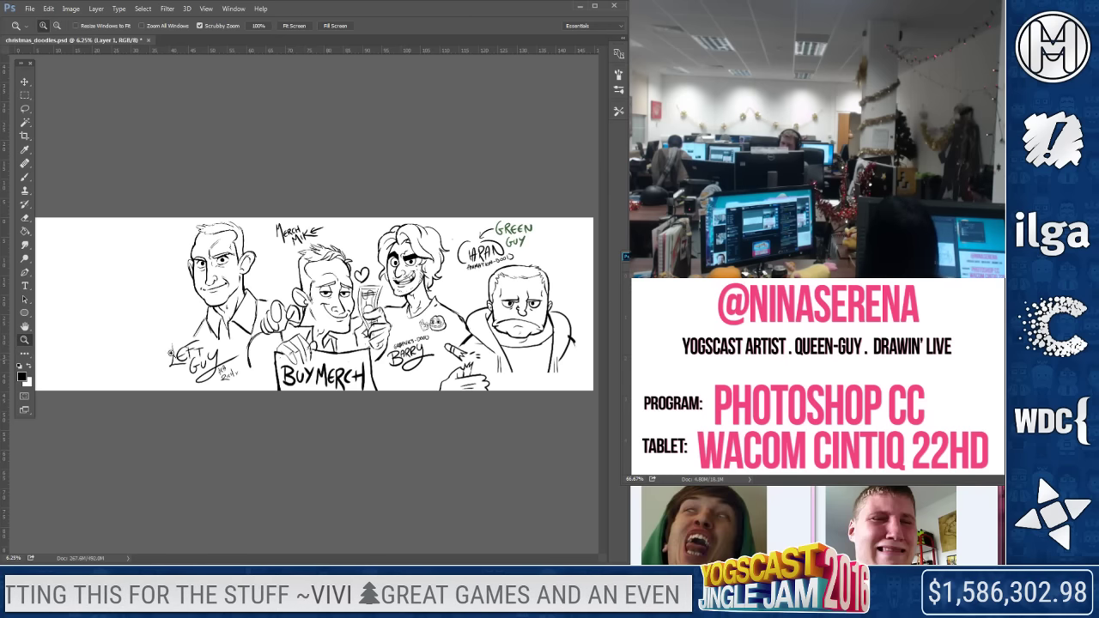
left_click(217, 378)
left_click_drag(192, 429, 195, 404)
mouse_move(279, 415)
left_mouse_down()
mouse_move(212, 417)
mouse_move(188, 439)
left_mouse_up()
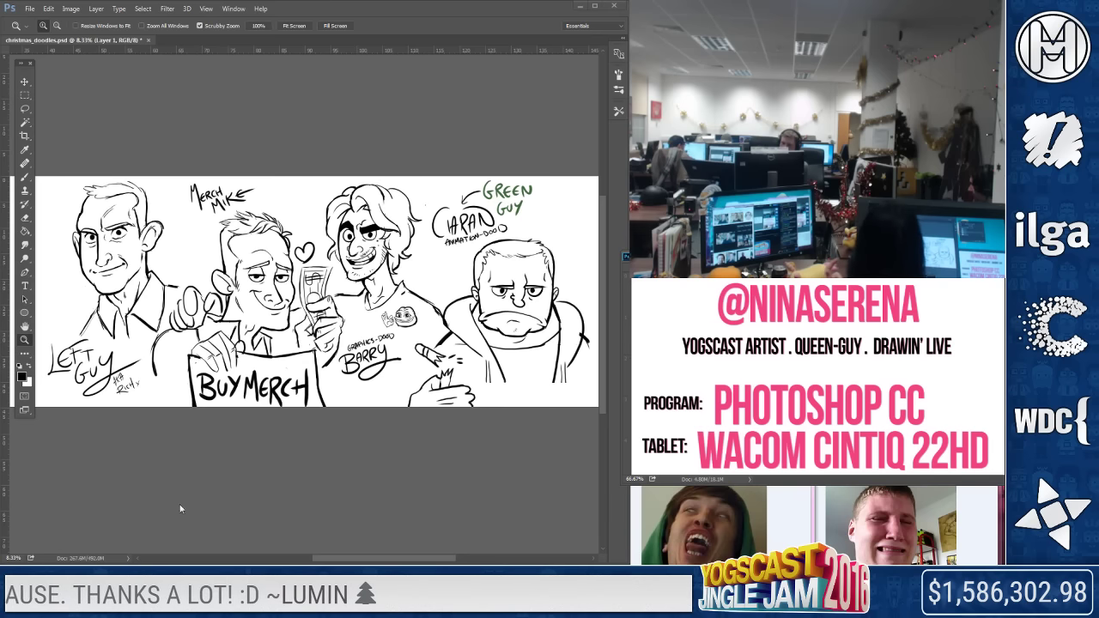
key("b")
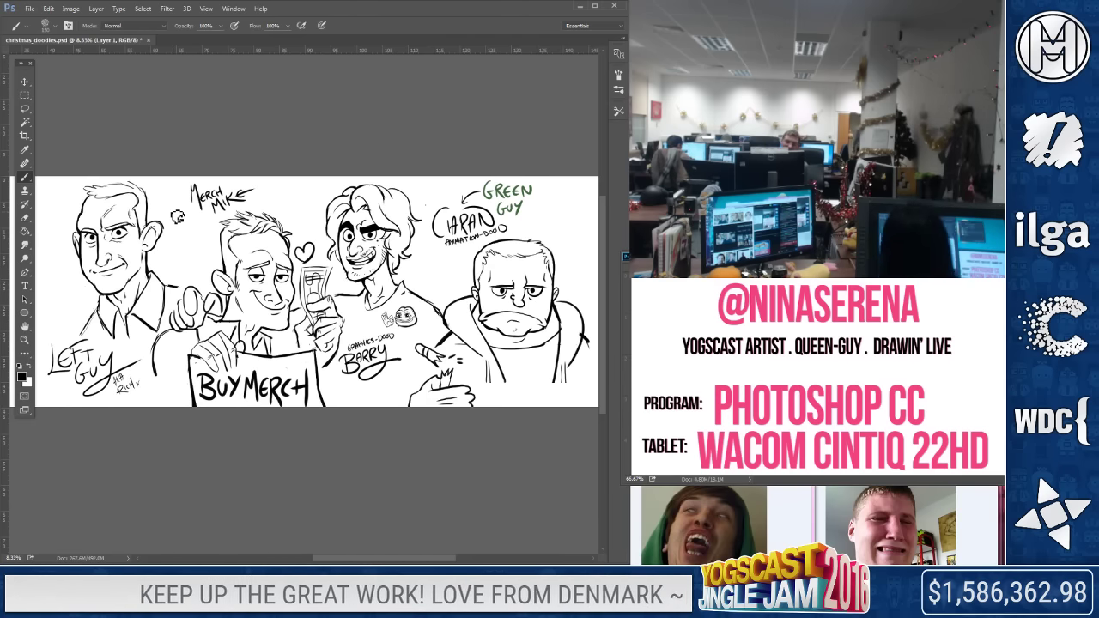
key("e")
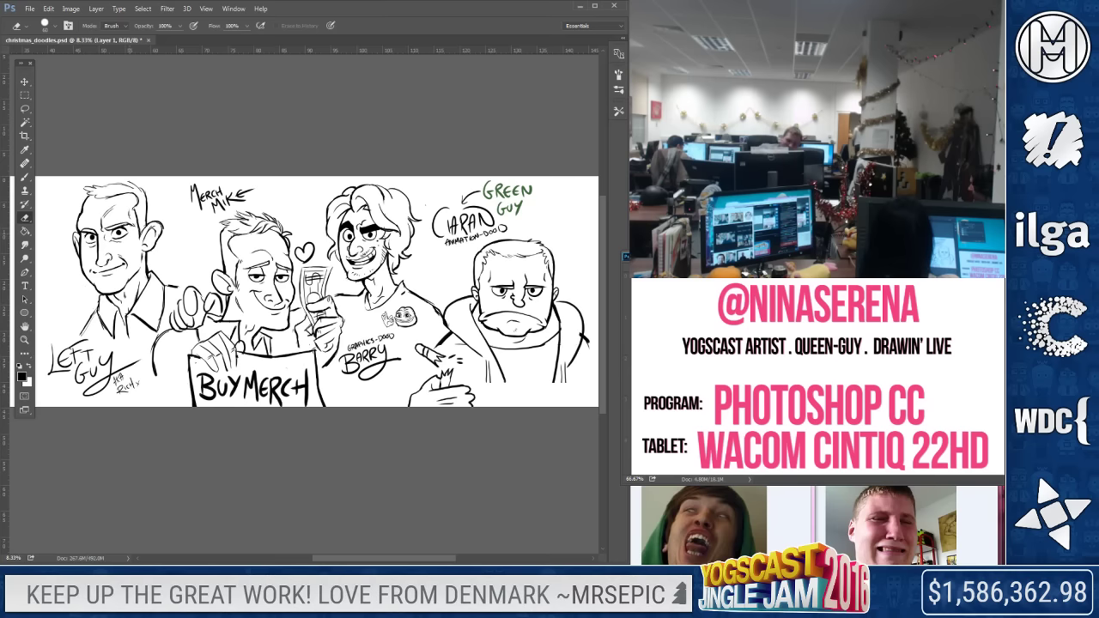
left_click(25, 171)
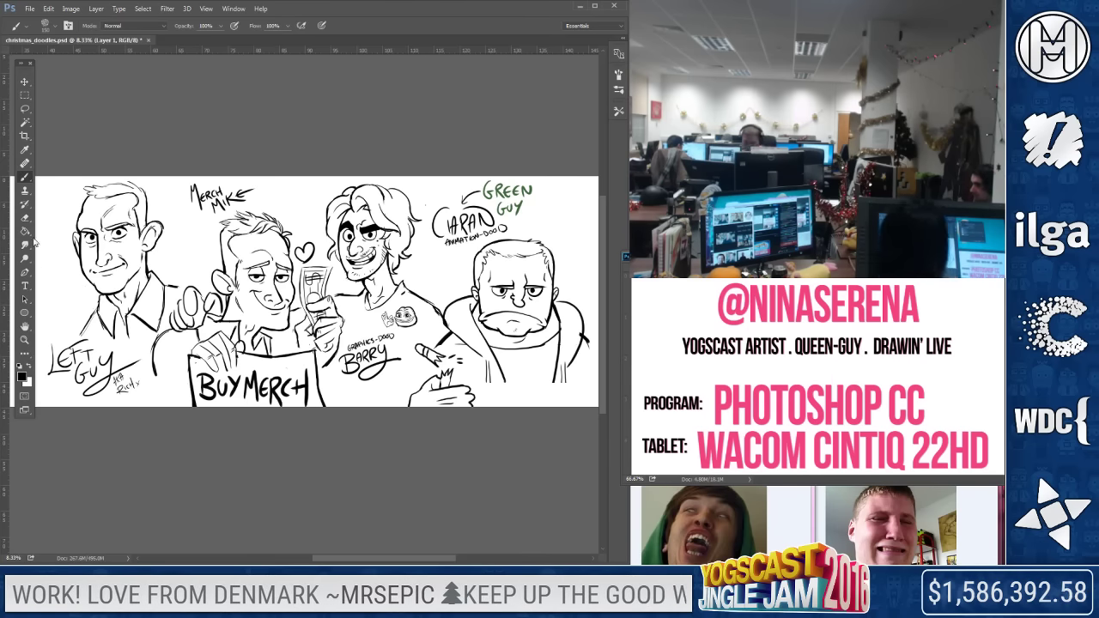
key("e")
key("ctrl+plus")
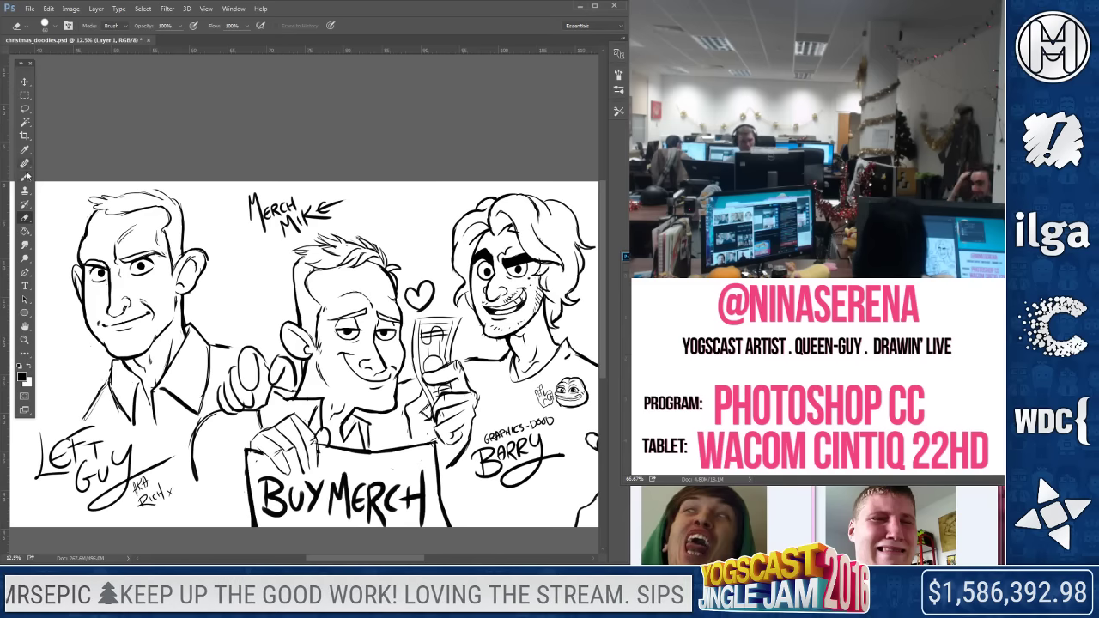
Try a bold black tongue outline sticking out of the sign-holding figure's mouth, and undo it
key("b")
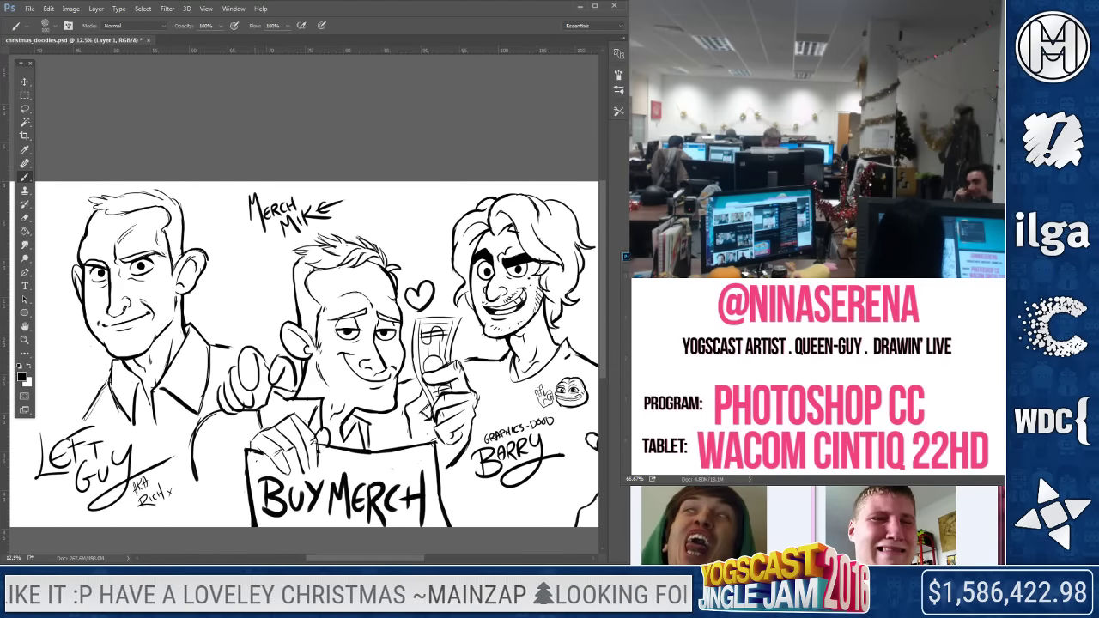
mouse_move(386, 385)
left_mouse_down()
mouse_move(421, 377)
mouse_move(422, 398)
mouse_move(376, 388)
left_mouse_up()
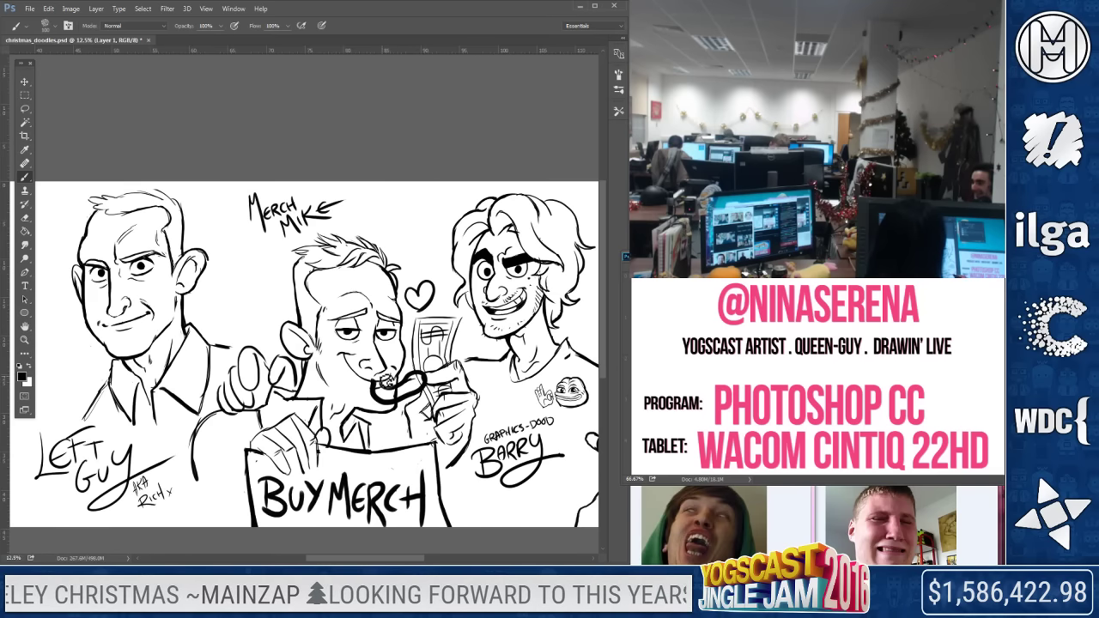
key("ctrl+z")
Choose a light pink and paint a tongue sticking out of the sign-holding figure's mouth on Layer 5
left_click(24, 150)
left_click(21, 375)
left_click(349, 284)
left_click(545, 271)
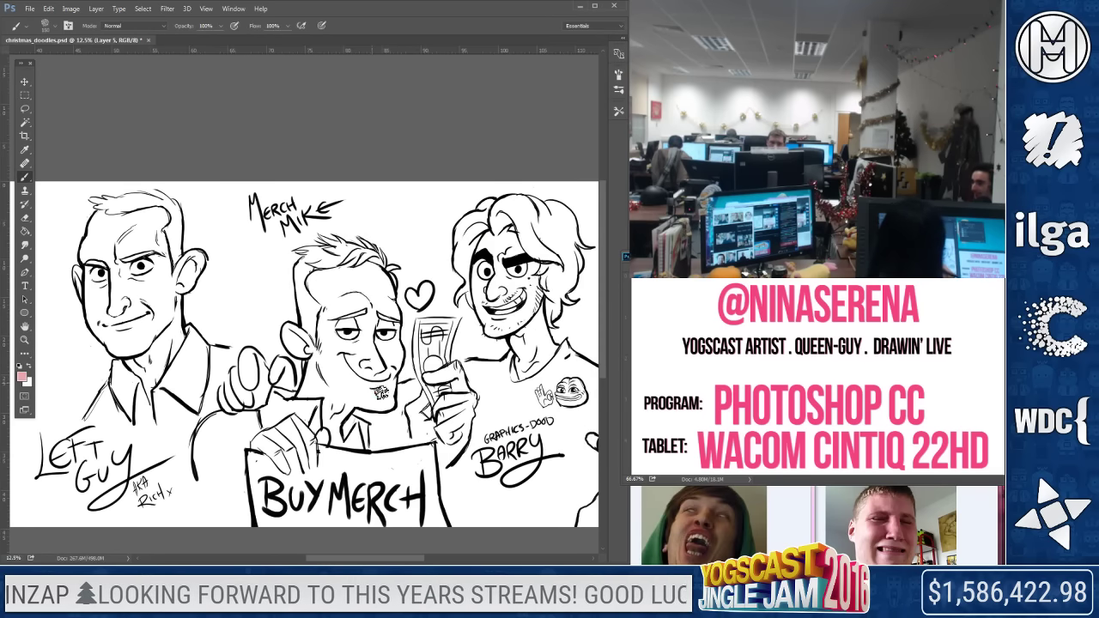
left_click_drag(395, 391, 416, 398)
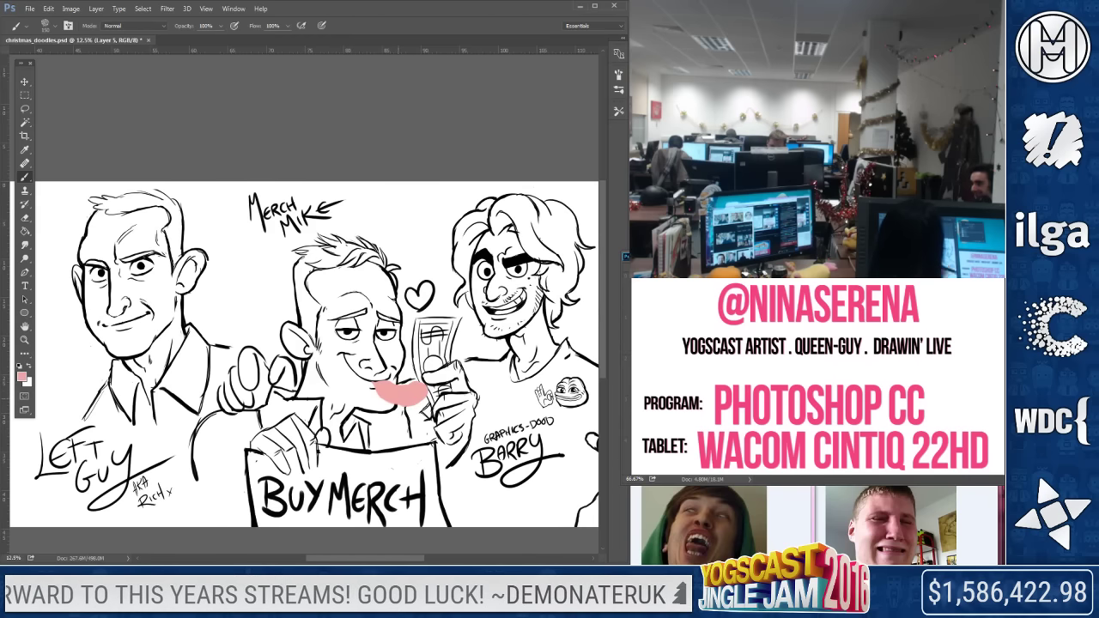
Choose a dark red and draw the mouth line and centre crease along the pink tongue
left_click(22, 375)
left_click(378, 335)
left_click(545, 271)
left_click_drag(377, 382, 409, 394)
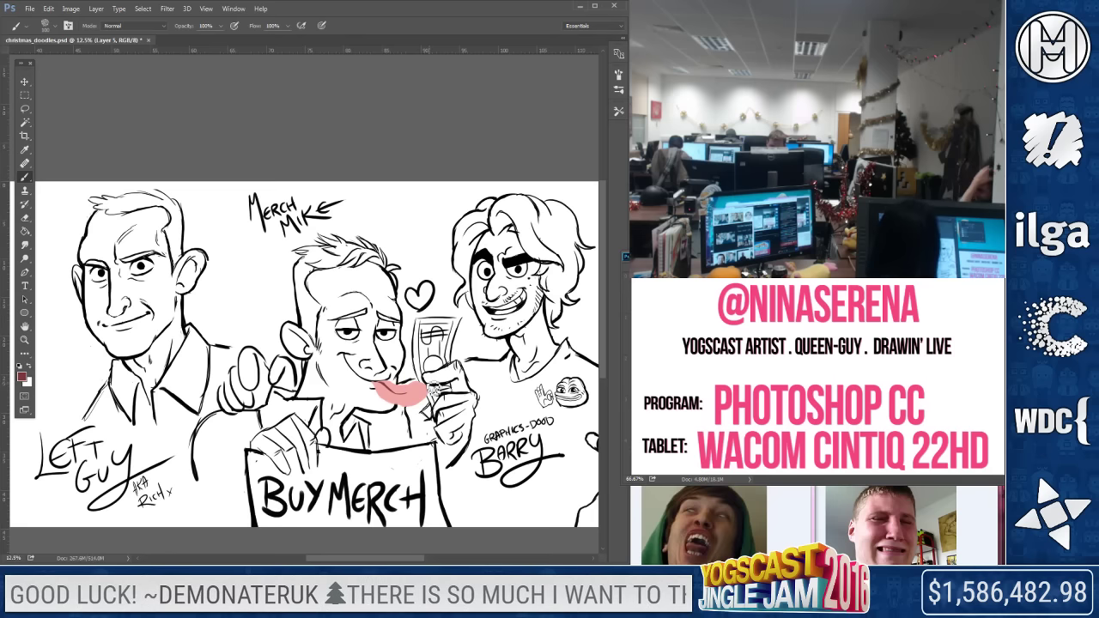
Set the foreground colour to pale mint c1efe7 and paint drool dripping around the tip of the tongue
left_click(21, 375)
left_click(452, 349)
left_click(332, 284)
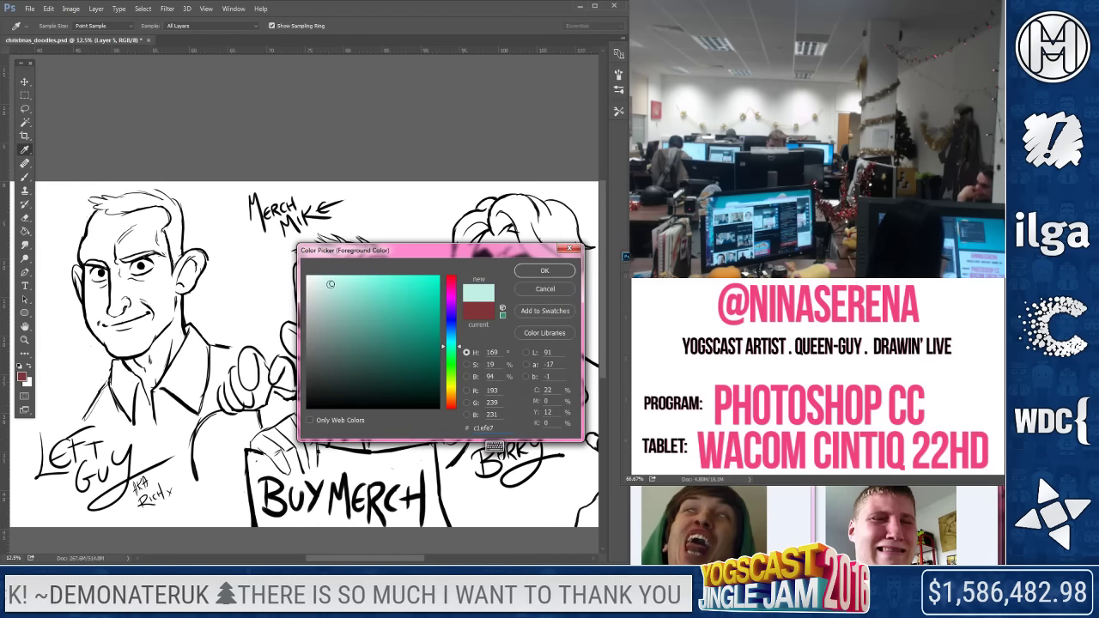
left_click(540, 270)
left_click_drag(416, 397, 430, 408)
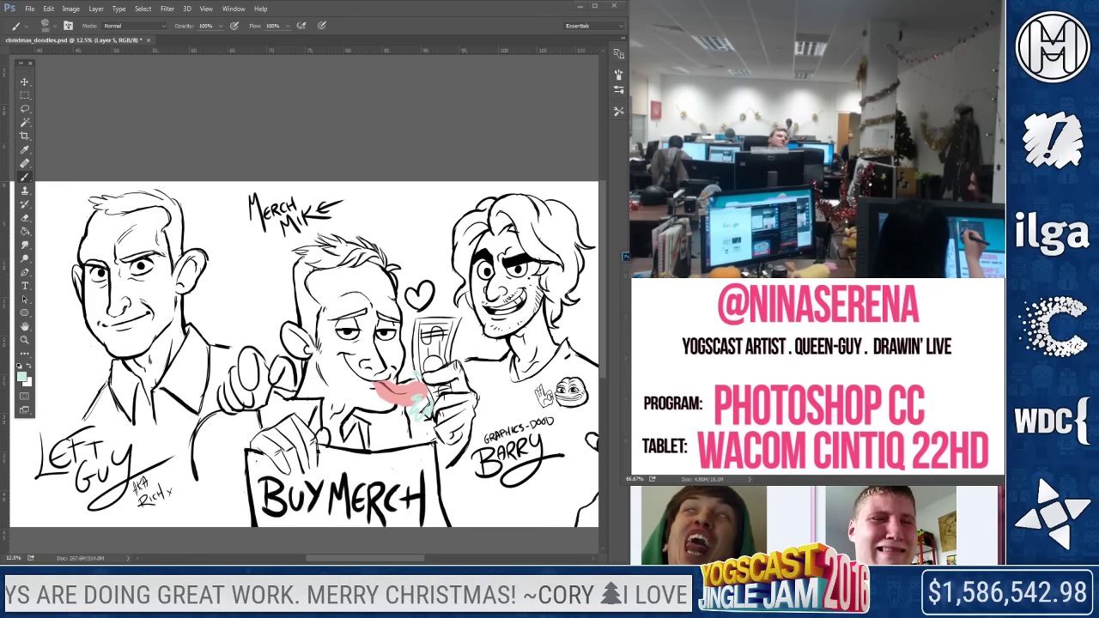
key("ctrl+z")
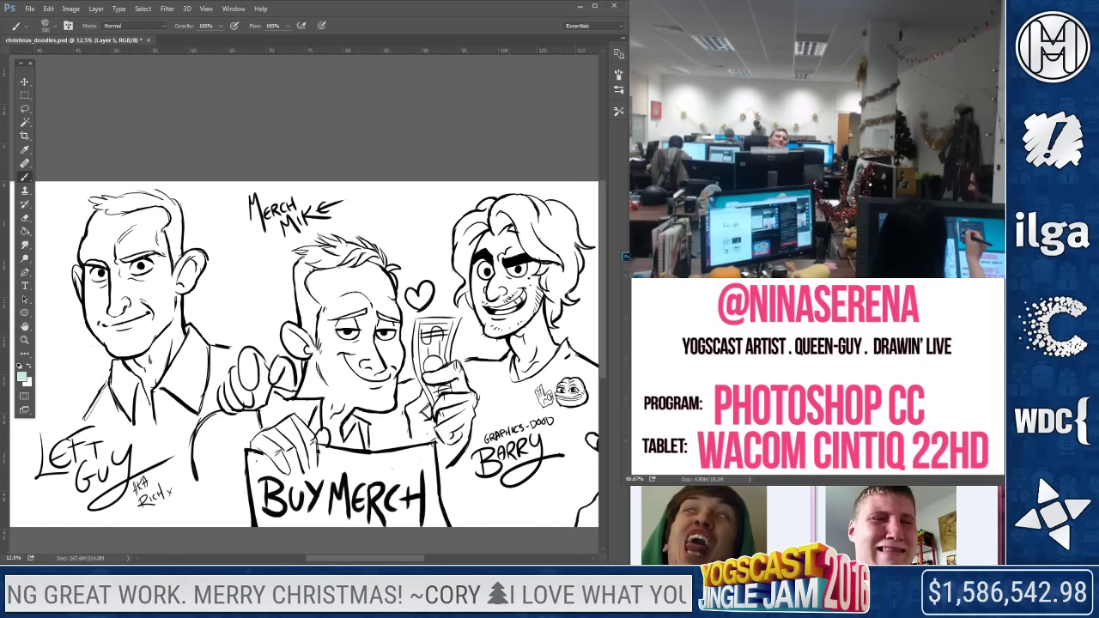
key("ctrl+z")
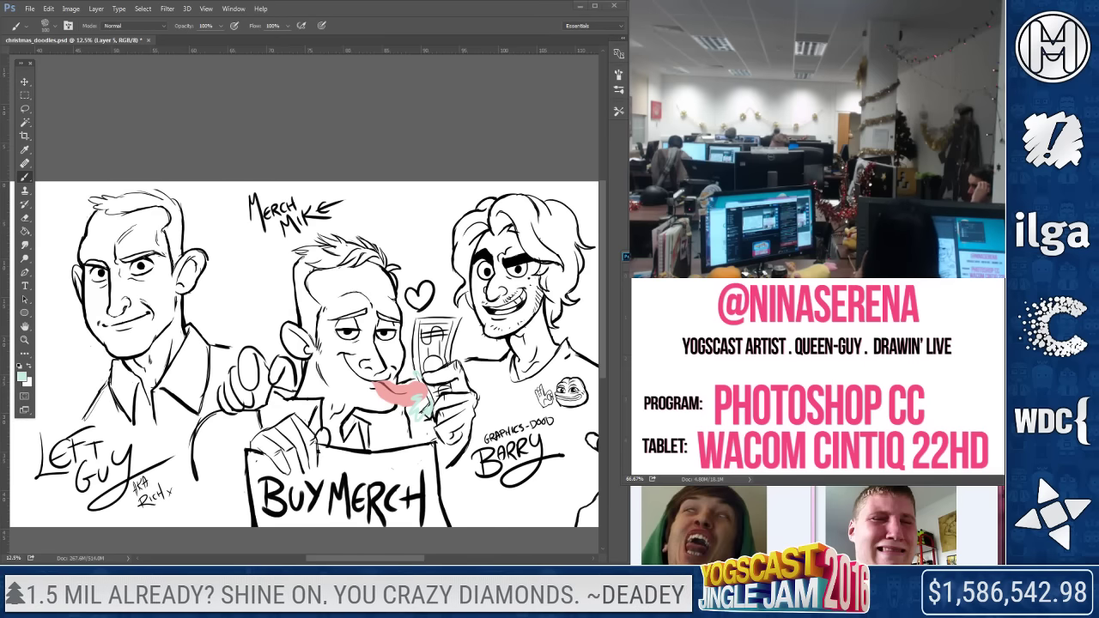
Crop away the empty canvas beside the "LEFT GUY" caricature and extend the canvas with blank space beyond the hooded figure
key("l")
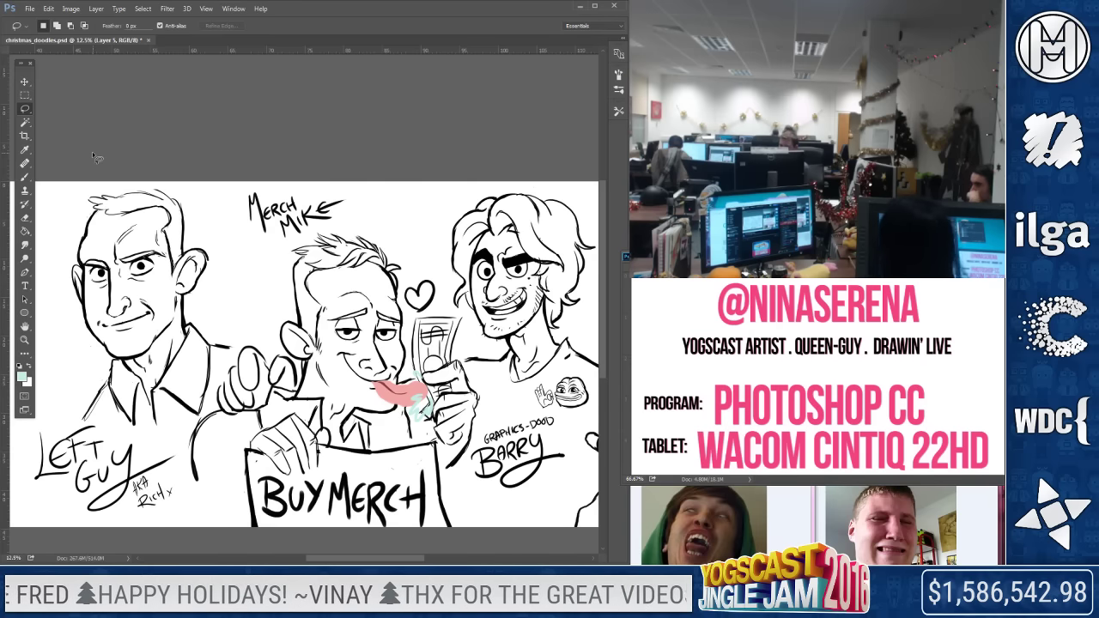
key("z")
left_click(400, 383)
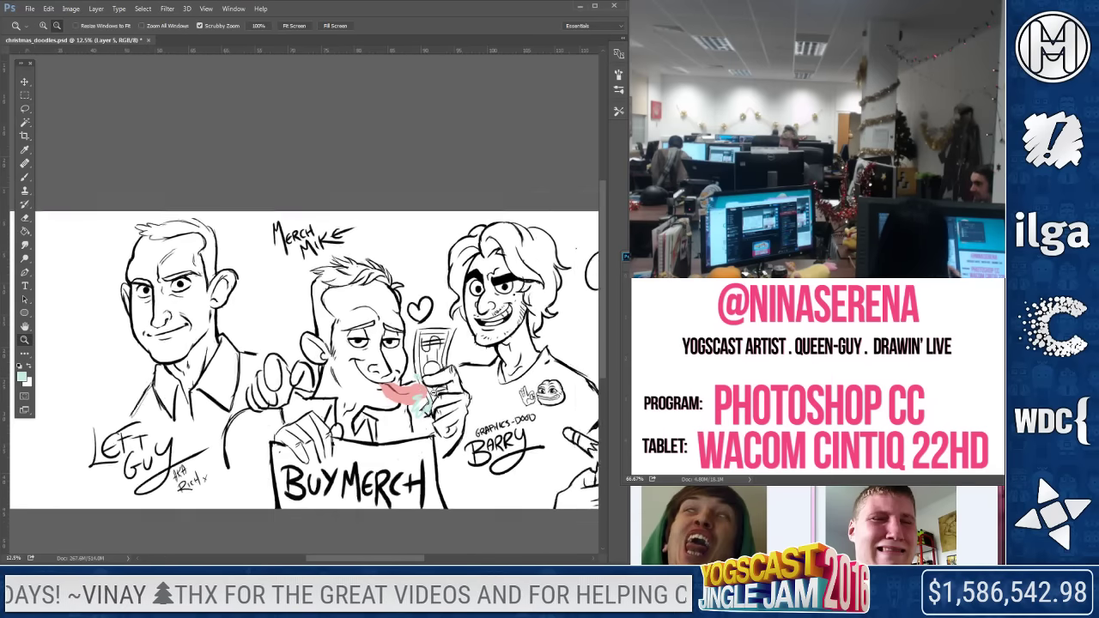
left_click_drag(400, 383, 345, 323)
left_click(292, 316)
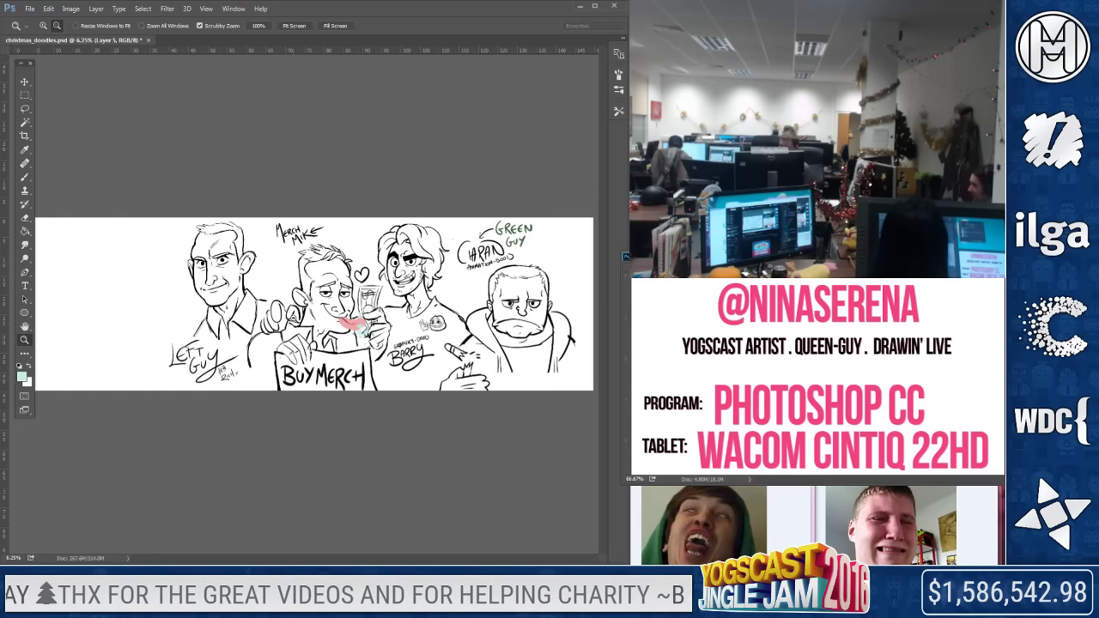
left_click(39, 141)
left_click(24, 137)
left_click_drag(74, 305, 136, 311)
key("Return")
left_click(78, 160)
left_click_drag(477, 306, 545, 309)
key("Return")
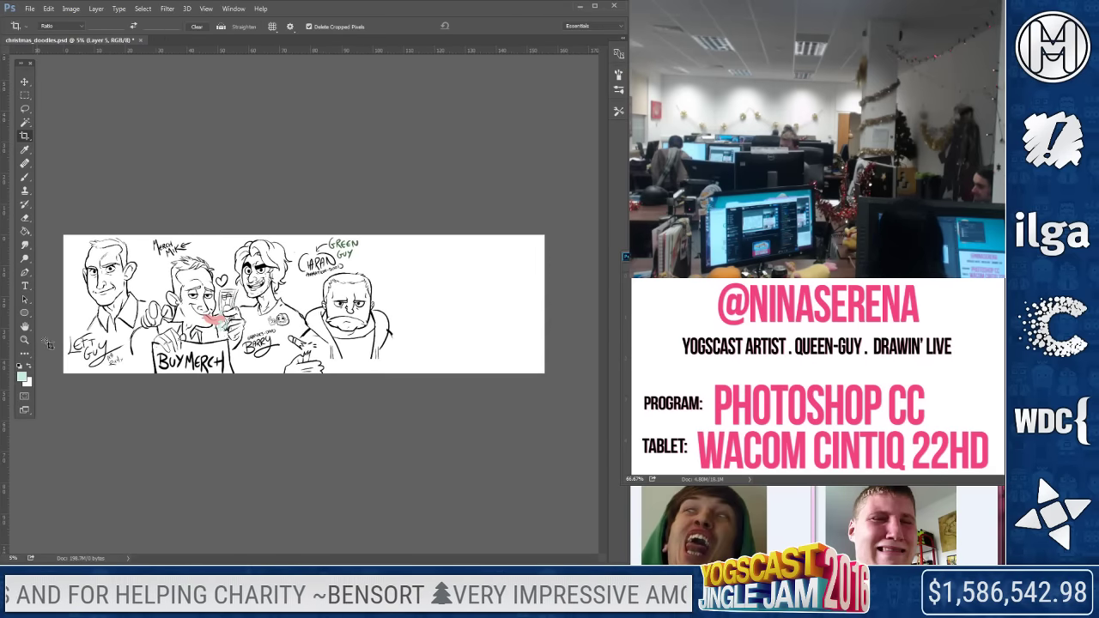
Switch to Layer 1 and prepare a black brush for drawing in the blank canvas space beside the hooded figure
left_click(24, 340)
left_click(43, 26)
left_click(401, 334)
left_click(401, 334)
key("d")
left_click(24, 177)
key("alt+bracketleft")
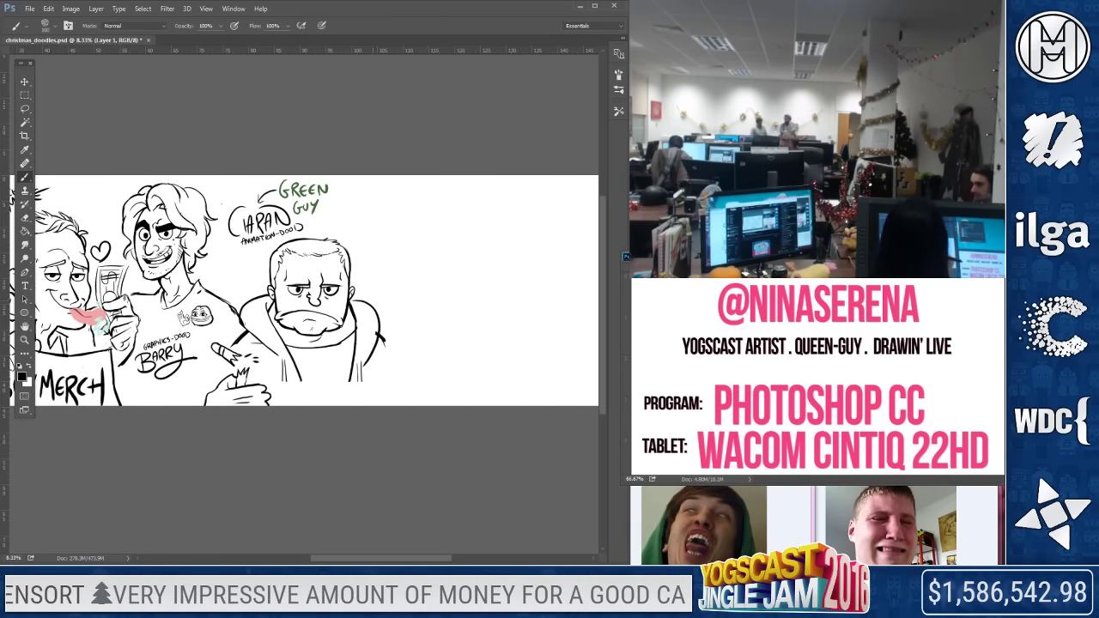
key("z")
left_click(464, 311)
mouse_move(371, 327)
left_mouse_down()
mouse_move(285, 352)
mouse_move(169, 341)
mouse_move(192, 331)
left_mouse_up()
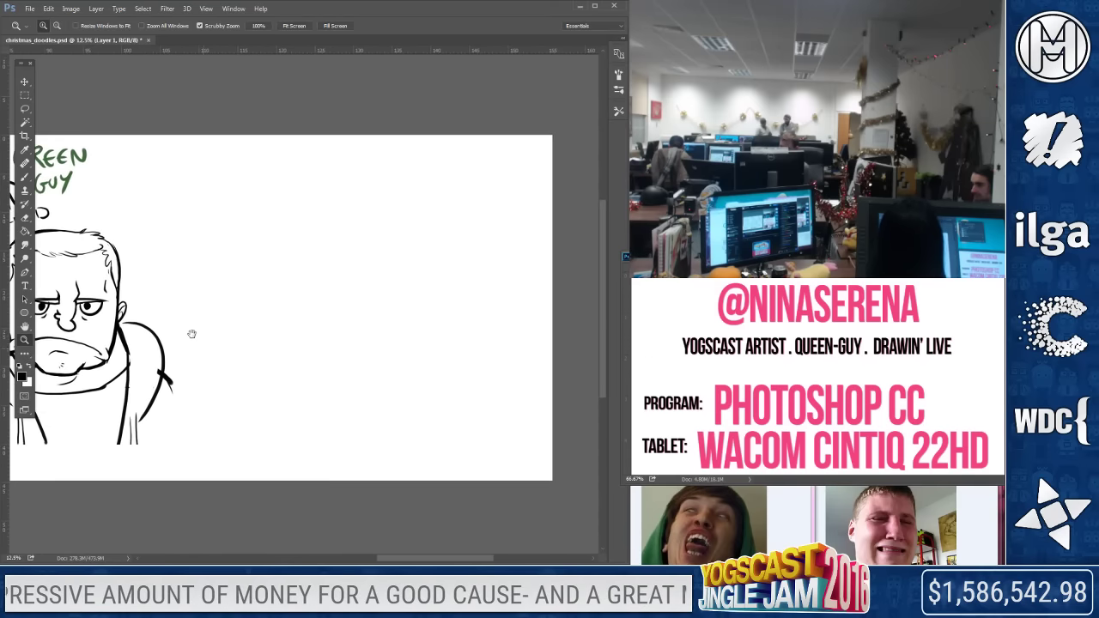
left_click(25, 178)
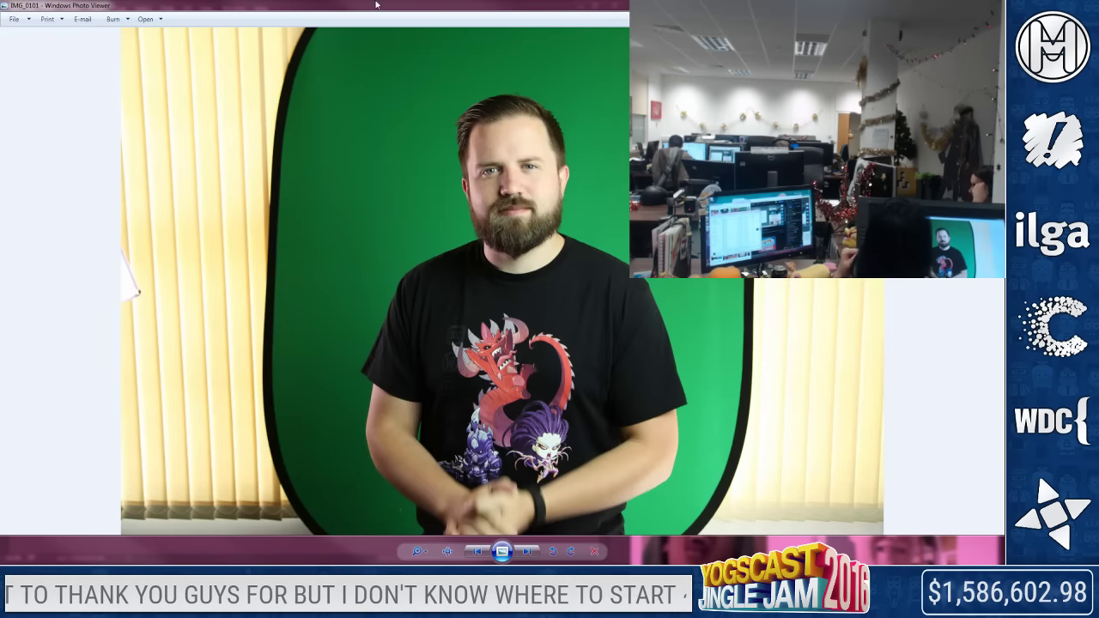
Move the IMG_0101 reference photo window onto the other monitor
left_click_drag(376, 4, 0, 93)
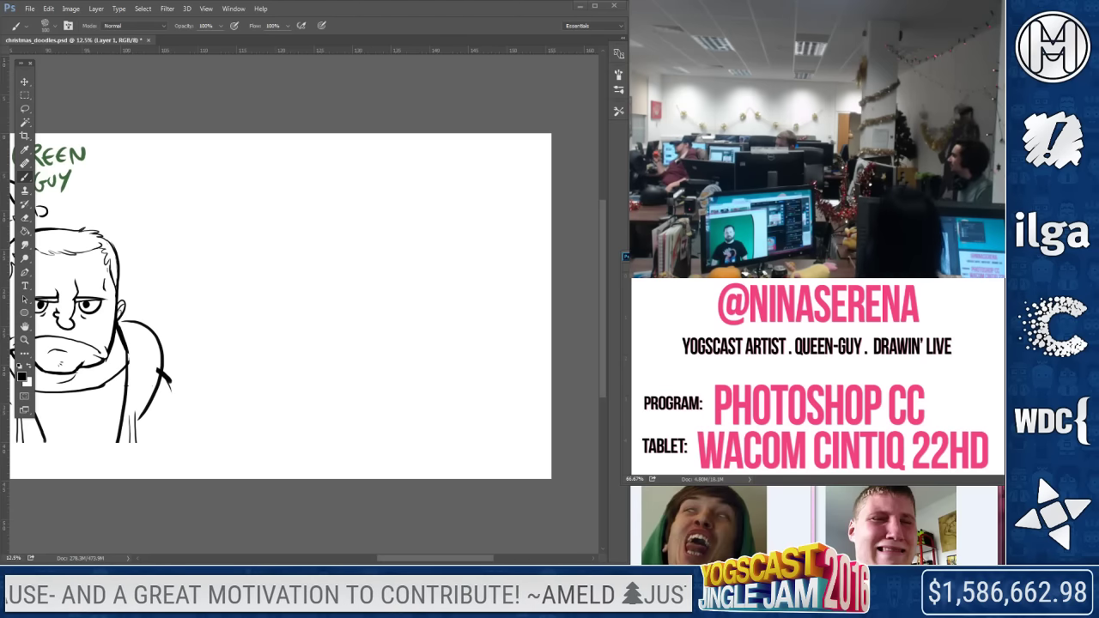
Sketch a tall, blocky head outline with a flat top and rounded chin in the blank space beside the hooded figure
key("ctrl+z")
key("ctrl+z")
left_click_drag(208, 201, 206, 343)
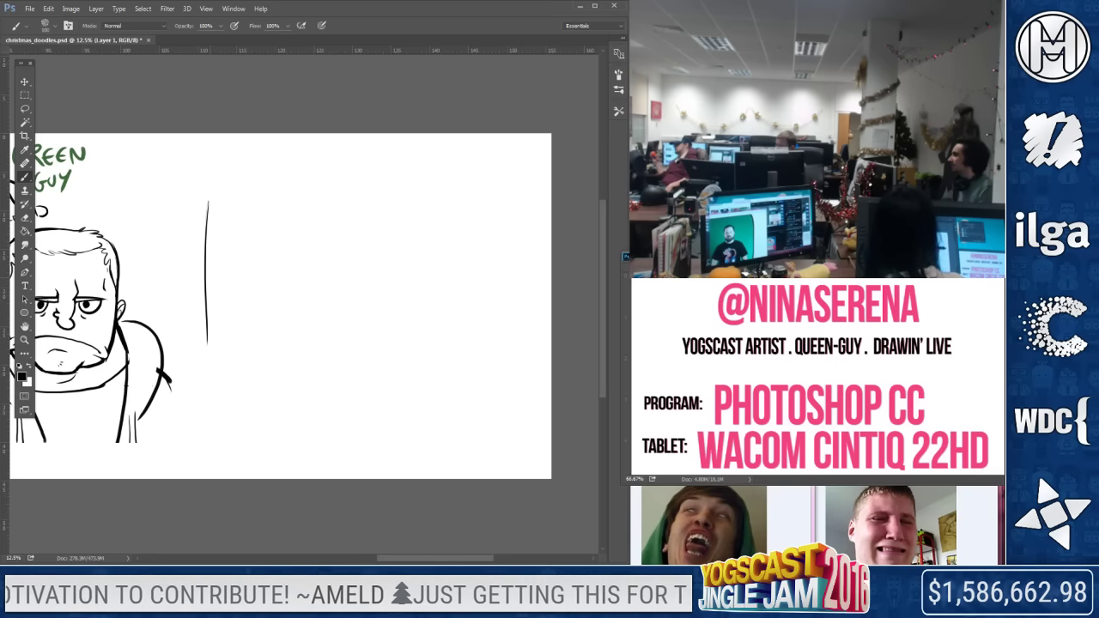
mouse_move(208, 206)
left_mouse_down()
mouse_move(318, 197)
mouse_move(331, 345)
left_mouse_up()
left_click_drag(208, 227, 210, 356)
mouse_move(214, 361)
left_mouse_down()
mouse_move(321, 376)
mouse_move(296, 381)
left_mouse_up()
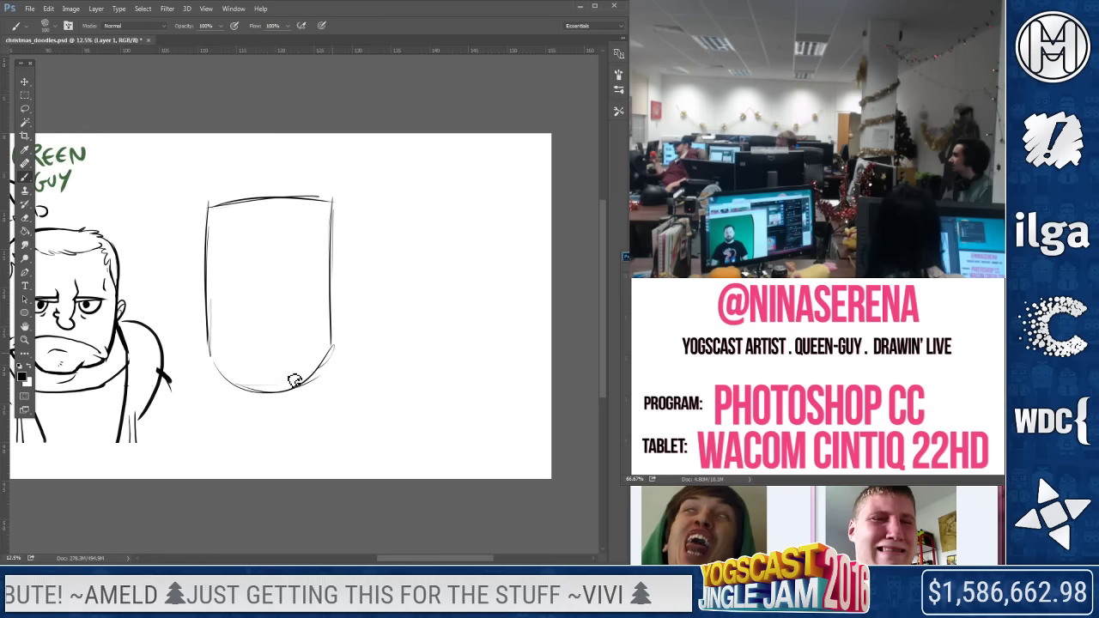
Rough in the new head's ears, vertical centre line, mouth guideline and a loose neckline below the chin
left_click_drag(333, 251, 332, 306)
left_click_drag(204, 275, 204, 320)
left_click_drag(262, 246, 259, 388)
left_click_drag(208, 328, 312, 323)
mouse_move(251, 395)
left_mouse_down()
mouse_move(339, 420)
mouse_move(283, 422)
left_mouse_up()
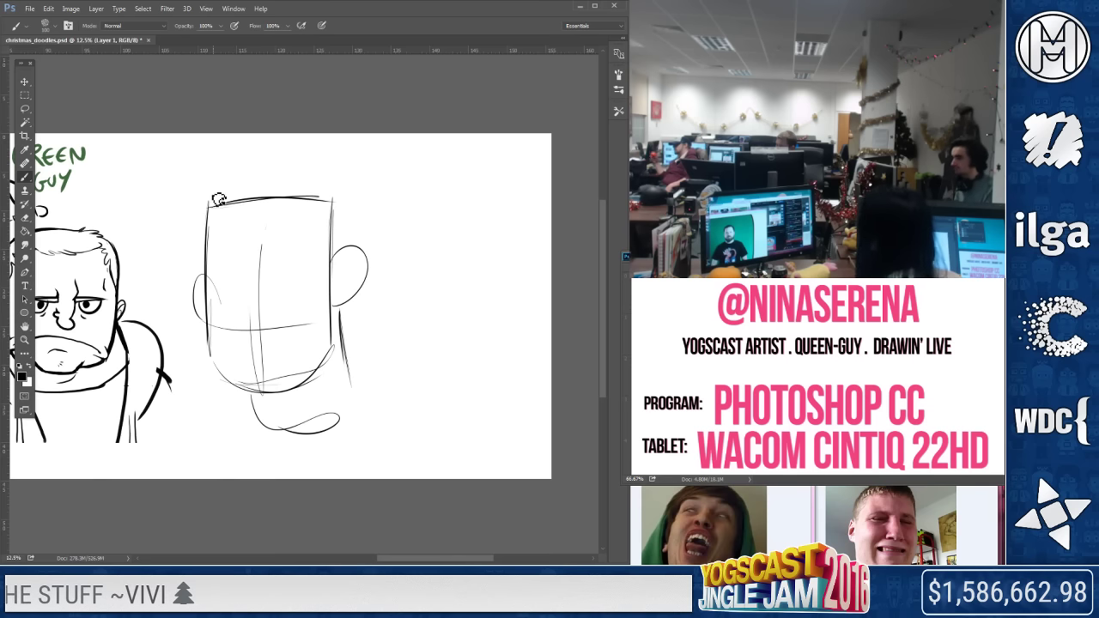
Draw a straight brow line, a rounded nose and a curved smile on the new head
left_click_drag(198, 275, 328, 269)
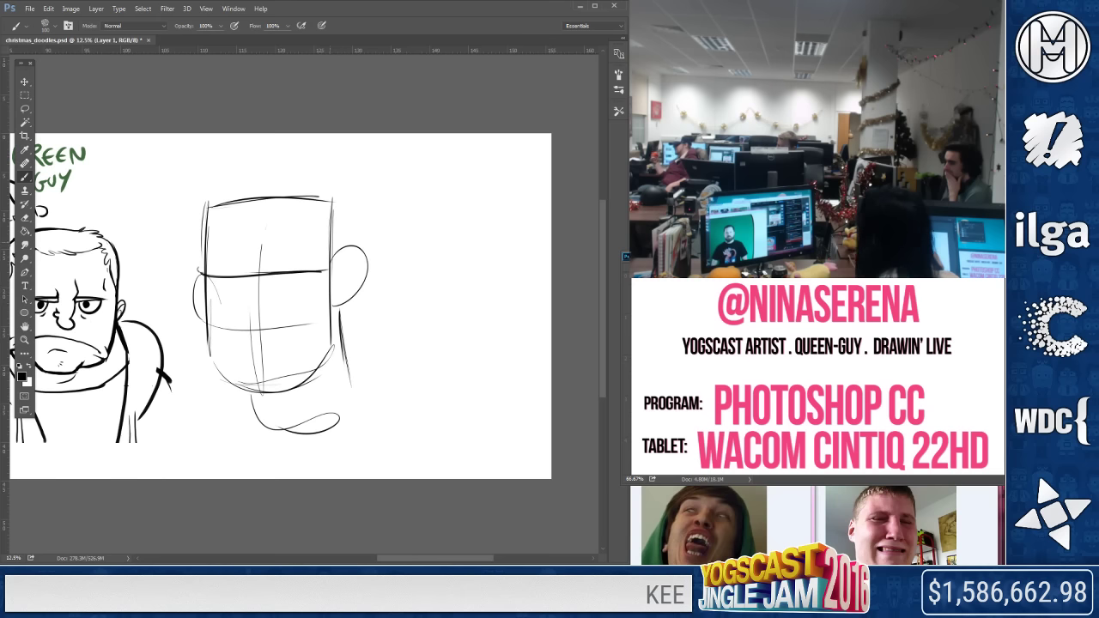
mouse_move(262, 283)
left_mouse_down()
mouse_move(263, 316)
mouse_move(247, 285)
mouse_move(270, 308)
left_mouse_up()
left_click_drag(245, 298, 247, 310)
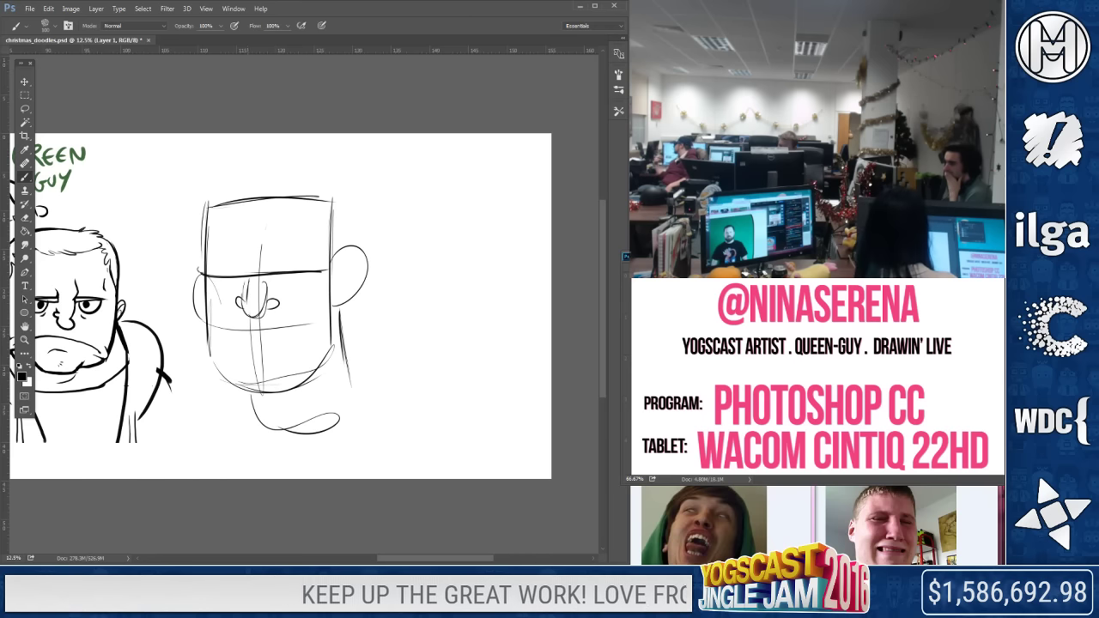
key("ctrl+z")
left_click_drag(226, 315, 291, 332)
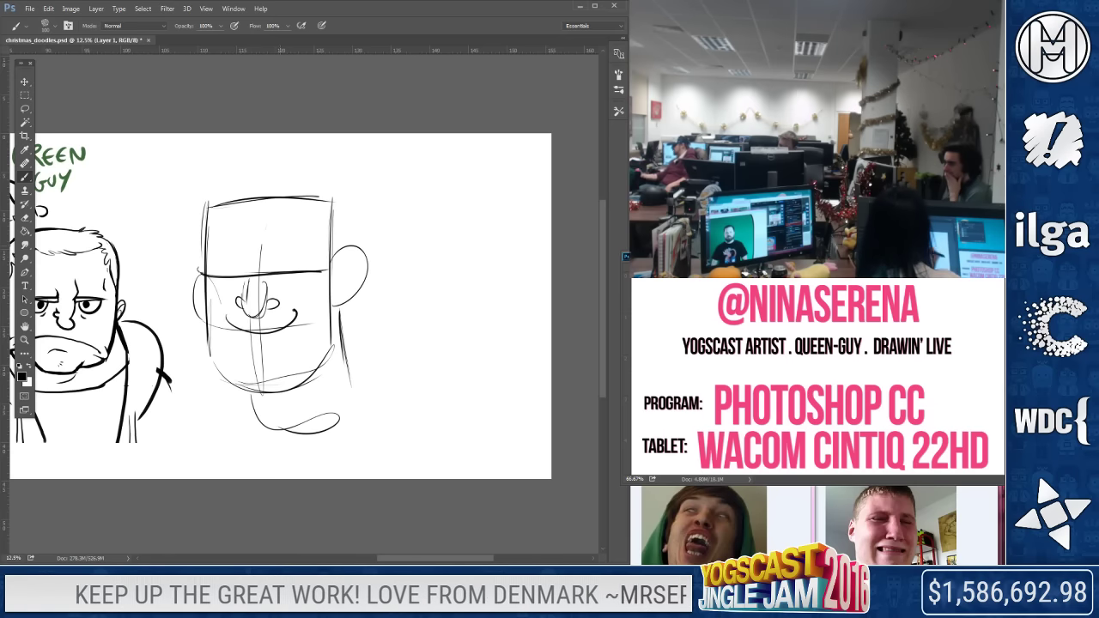
Hand-letter the label "TURPS" above the new head and add eyebrow strokes over the brow line
left_click_drag(182, 172, 184, 156)
mouse_move(184, 153)
left_mouse_down()
mouse_move(189, 165)
mouse_move(214, 161)
left_mouse_up()
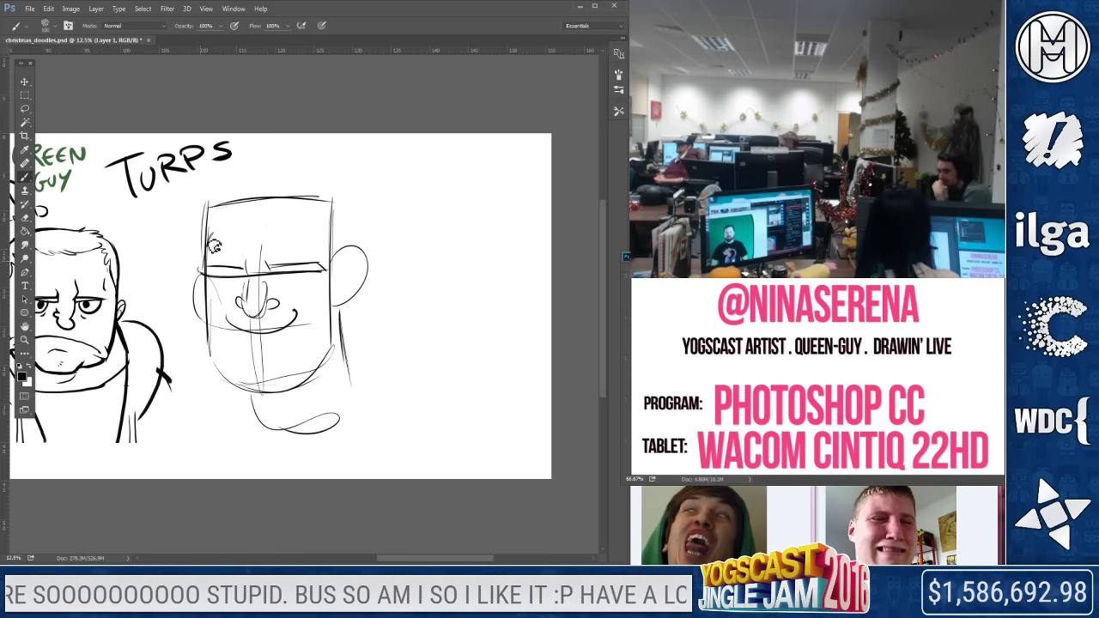
Round out the skull and jaw of the "TURPS" head and hatch in beard and moustache strokes
mouse_move(218, 213)
left_mouse_down()
mouse_move(299, 194)
mouse_move(351, 255)
mouse_move(351, 226)
mouse_move(347, 336)
left_mouse_up()
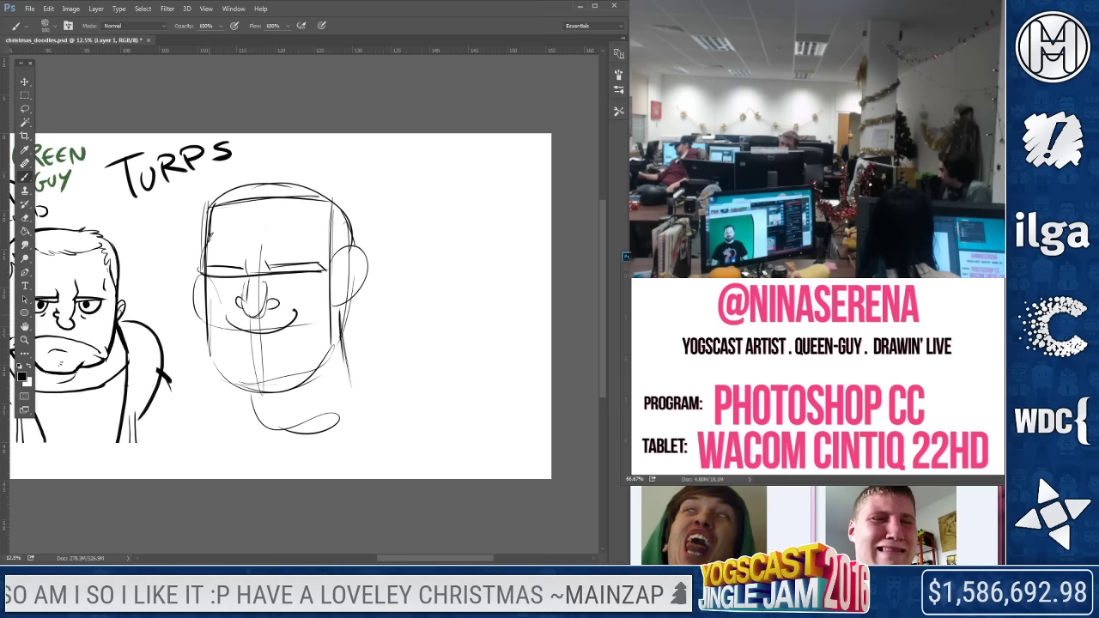
left_click_drag(206, 371, 336, 326)
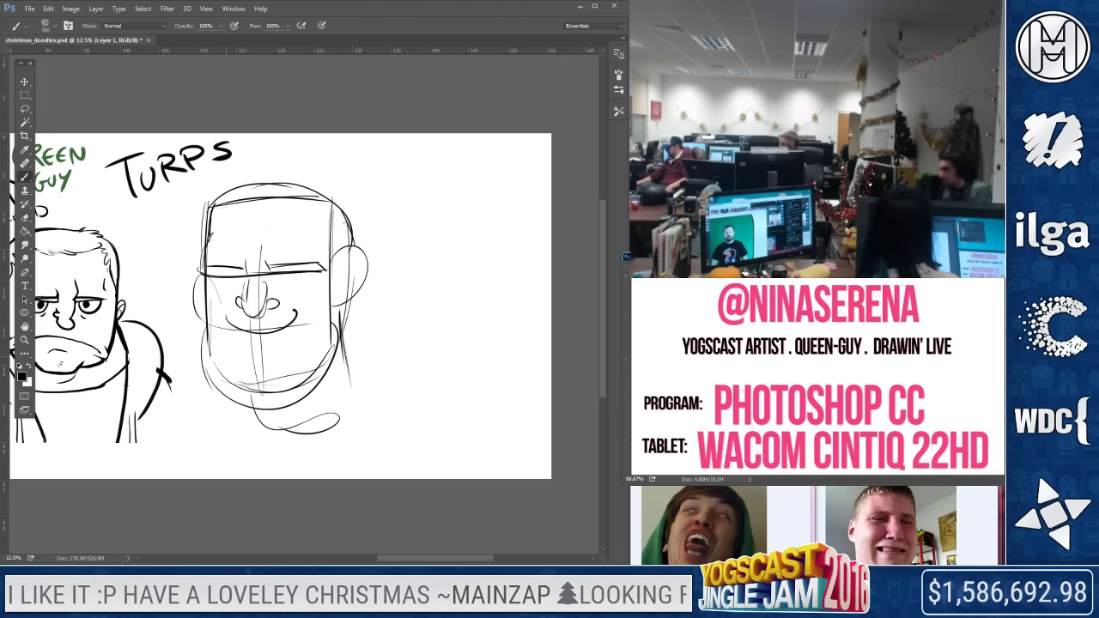
left_click_drag(263, 347, 310, 388)
left_click_drag(233, 314, 237, 324)
left_click_drag(249, 319, 276, 324)
left_click_drag(280, 316, 284, 323)
Place two dot eyes beneath the eyebrows and draw small round ears at nose height
left_click(224, 283)
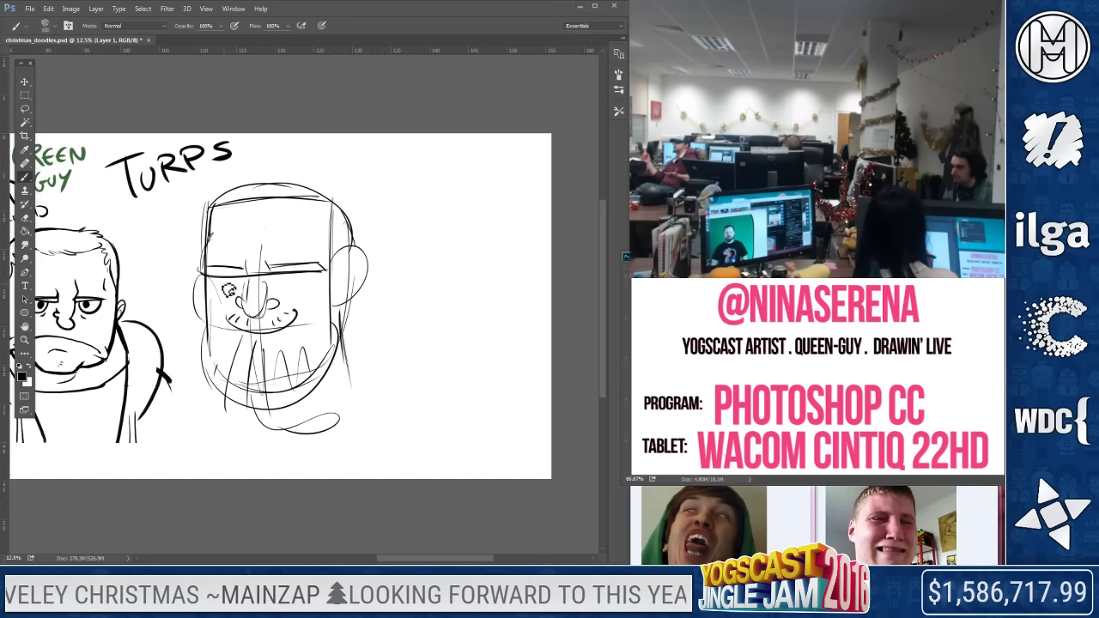
left_click(294, 280)
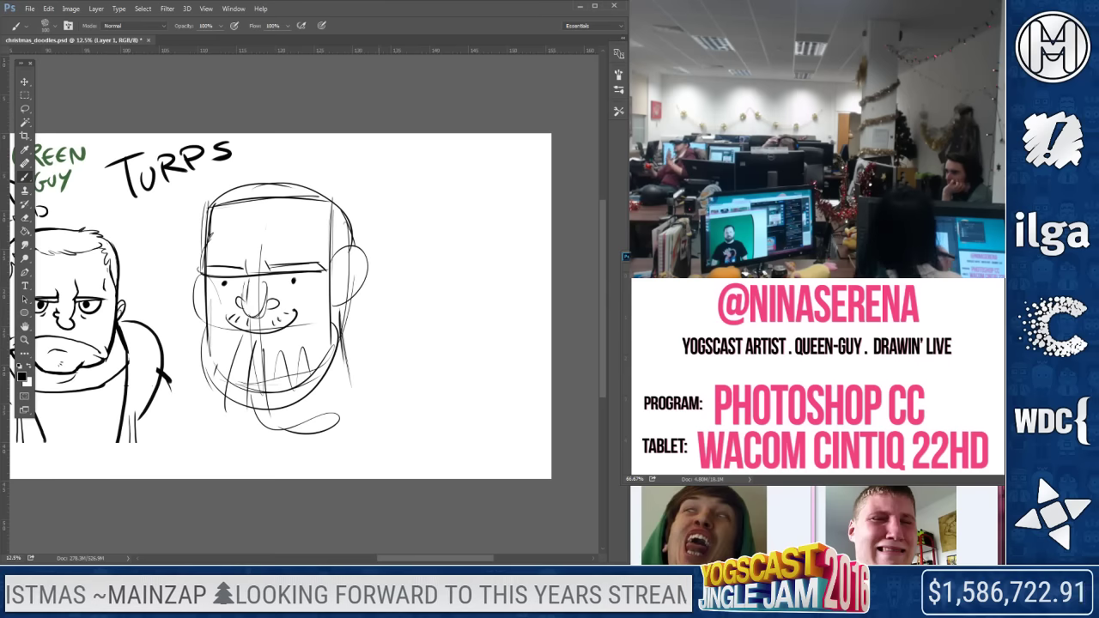
mouse_move(355, 261)
left_mouse_down()
mouse_move(342, 301)
mouse_move(367, 293)
mouse_move(361, 309)
mouse_move(340, 305)
left_mouse_up()
key("ctrl+z")
key("ctrl+z")
key("ctrl+z")
key("ctrl+z")
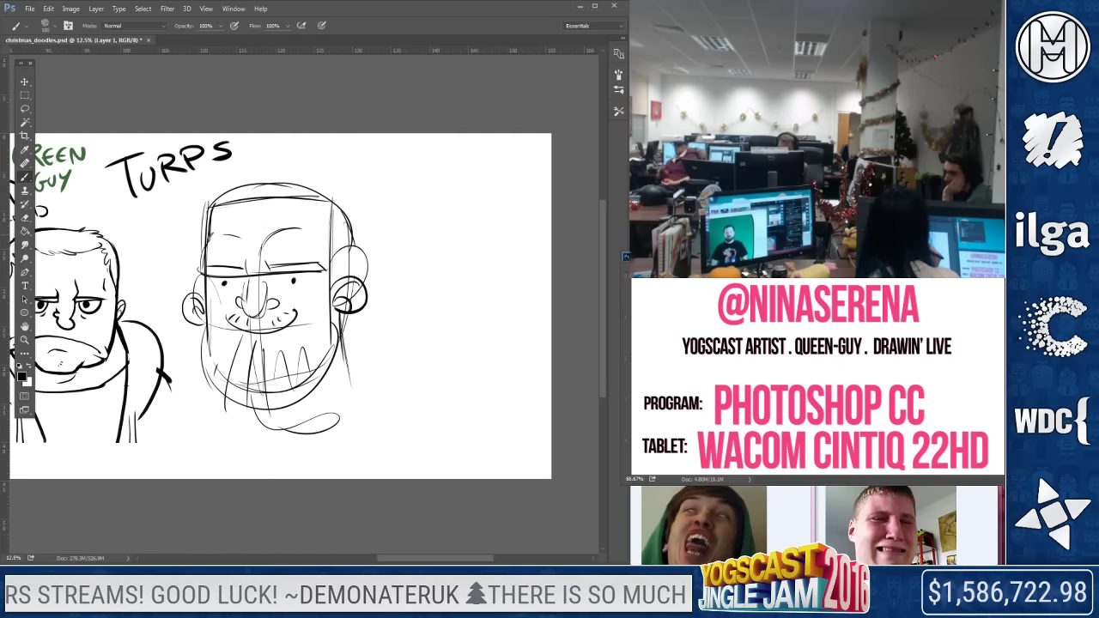
Sketch swept-up hair across the top of the "TURPS" head and define the hairline down to the ear
left_click_drag(222, 177, 285, 189)
left_click_drag(269, 163, 296, 187)
left_click_drag(226, 178, 206, 211)
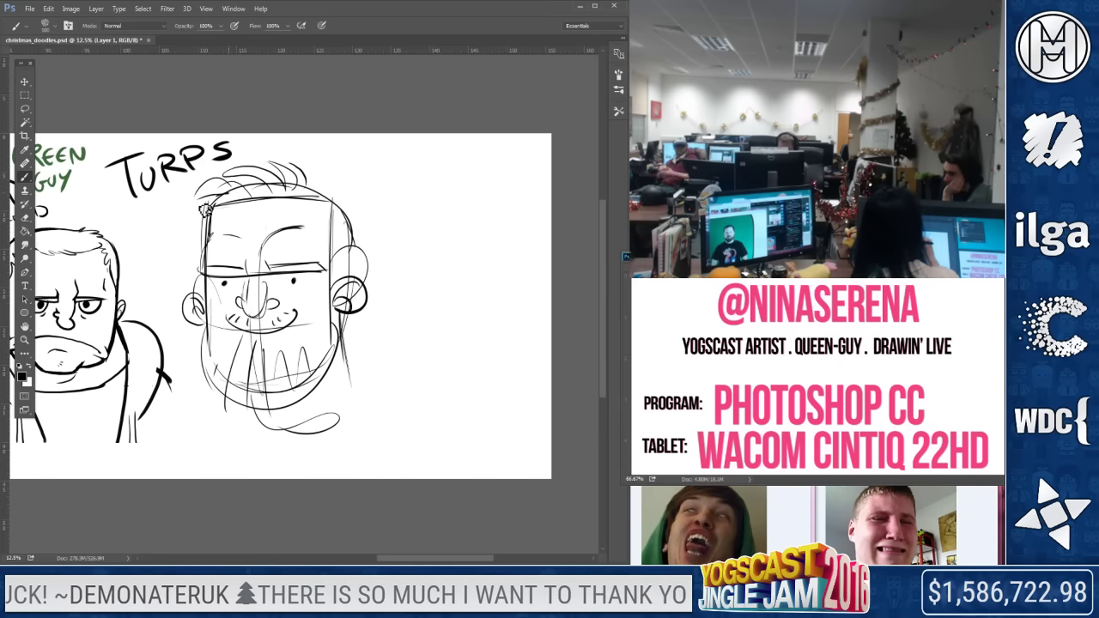
mouse_move(303, 162)
left_mouse_down()
mouse_move(328, 192)
mouse_move(325, 251)
left_mouse_up()
left_click_drag(331, 200, 359, 247)
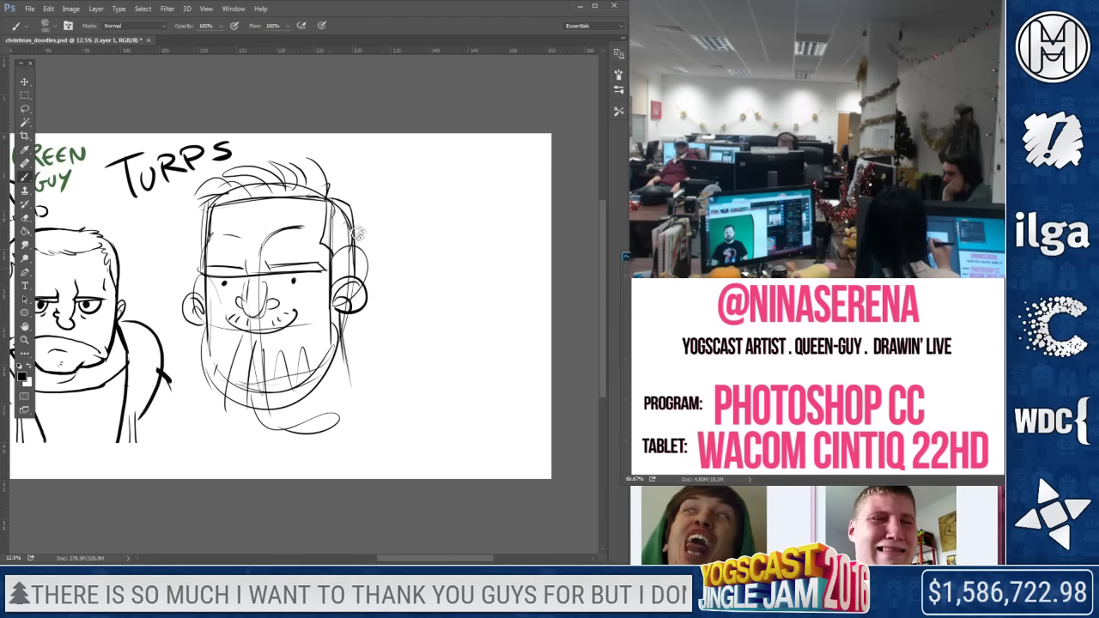
Replace the rough neck lines with bold neck sides, a curved neckline and sloping shoulders
left_click_drag(348, 314, 385, 388)
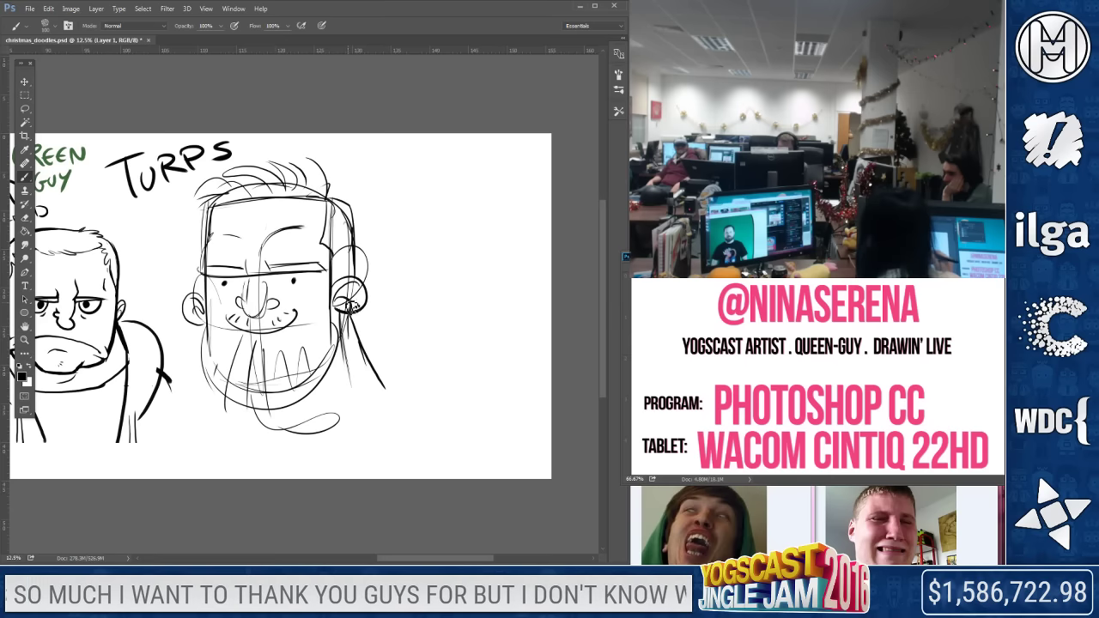
left_click_drag(347, 308, 348, 401)
key("e")
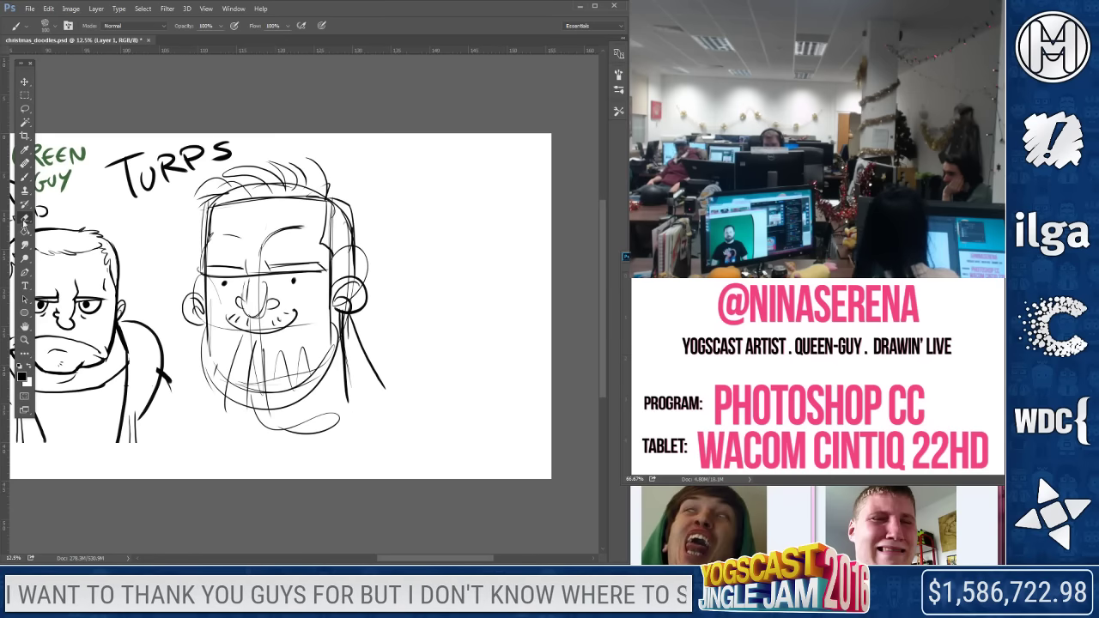
left_click_drag(349, 318, 374, 378)
mouse_move(339, 421)
left_mouse_down()
mouse_move(257, 414)
mouse_move(326, 429)
left_mouse_up()
key("b")
mouse_move(348, 311)
left_mouse_down()
mouse_move(343, 402)
mouse_move(286, 433)
mouse_move(343, 397)
left_mouse_up()
left_click_drag(241, 418, 206, 446)
left_click_drag(349, 398, 408, 453)
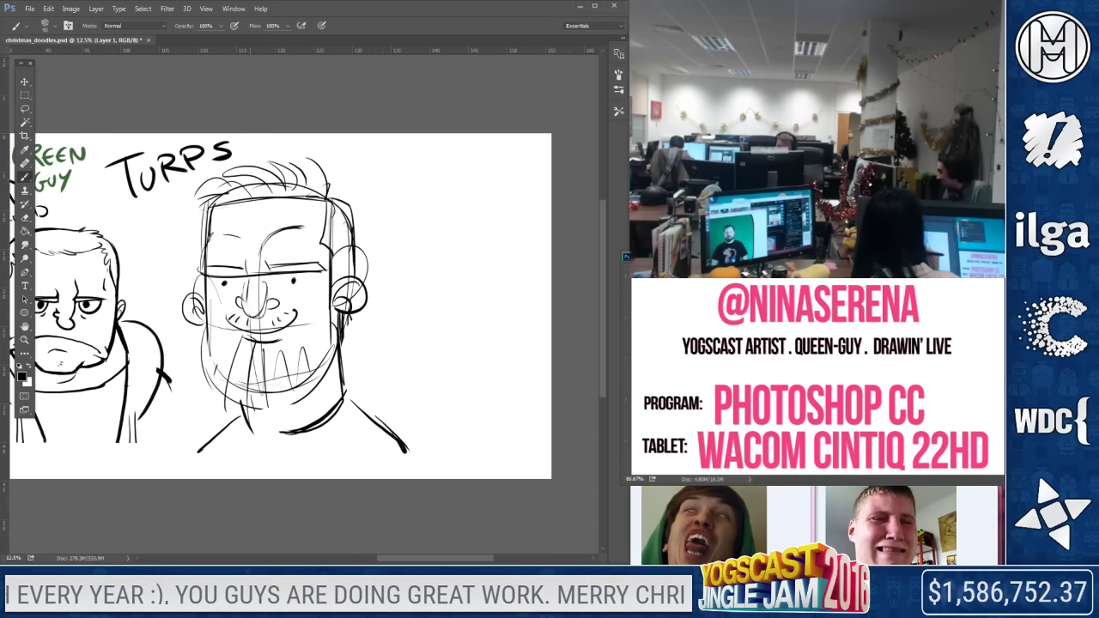
Reinforce the nose and mouth of the "TURPS" head with heavier black lines
left_click_drag(243, 302, 264, 311)
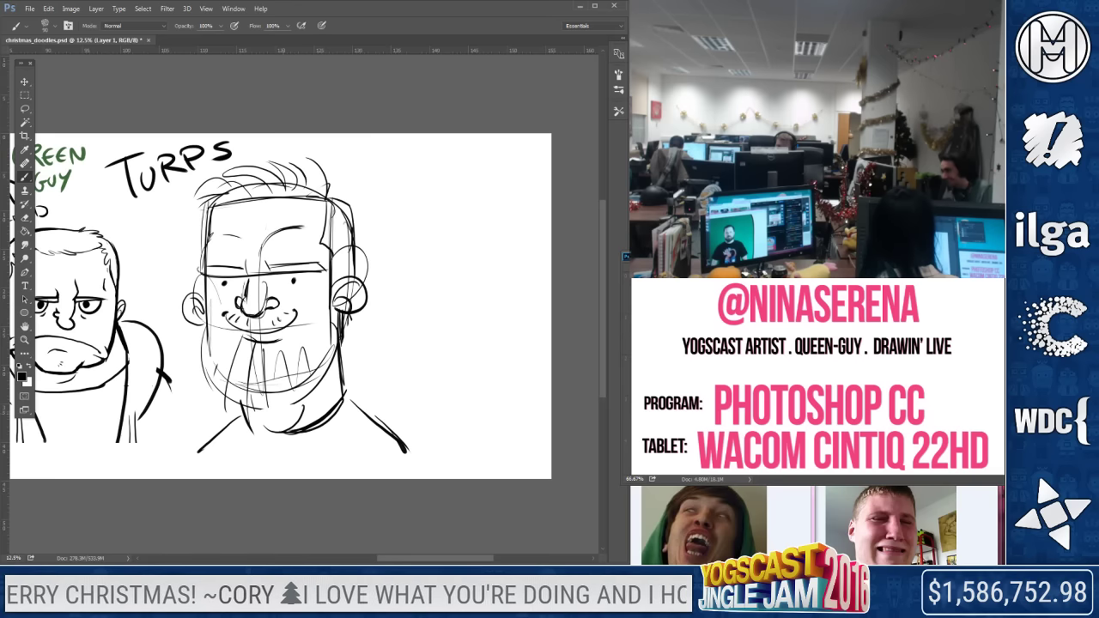
Refine the bearded man's rough sketch with darker strokes at the chin and right brow, and redraw the nose outline
left_click_drag(260, 410, 279, 433)
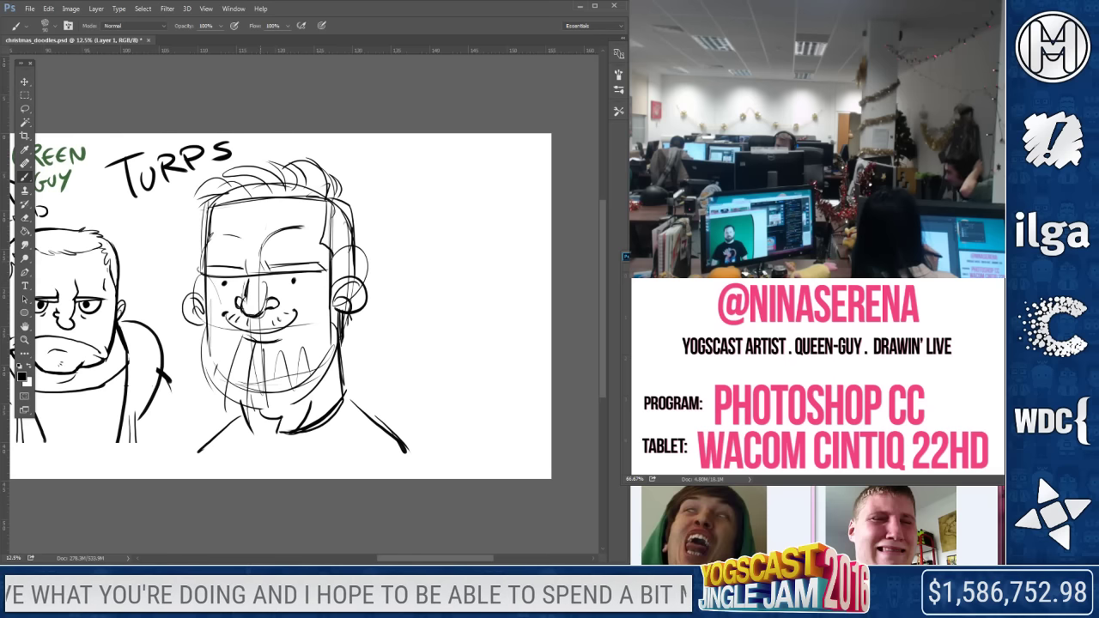
mouse_move(268, 262)
left_mouse_down()
mouse_move(316, 262)
mouse_move(328, 273)
mouse_move(312, 264)
left_mouse_up()
left_click(24, 218)
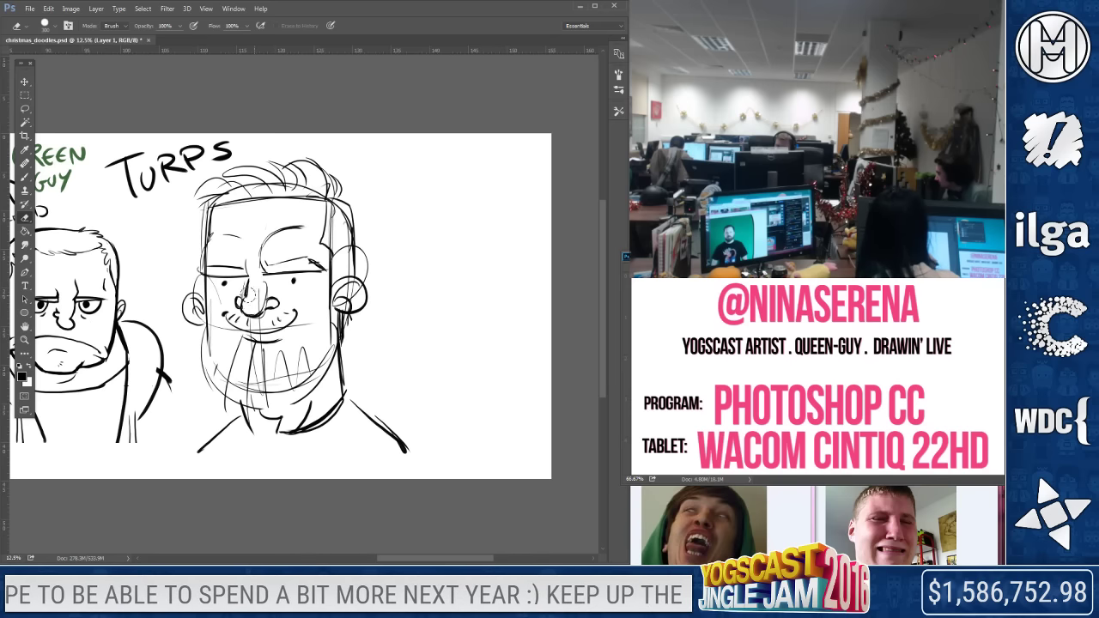
key("b")
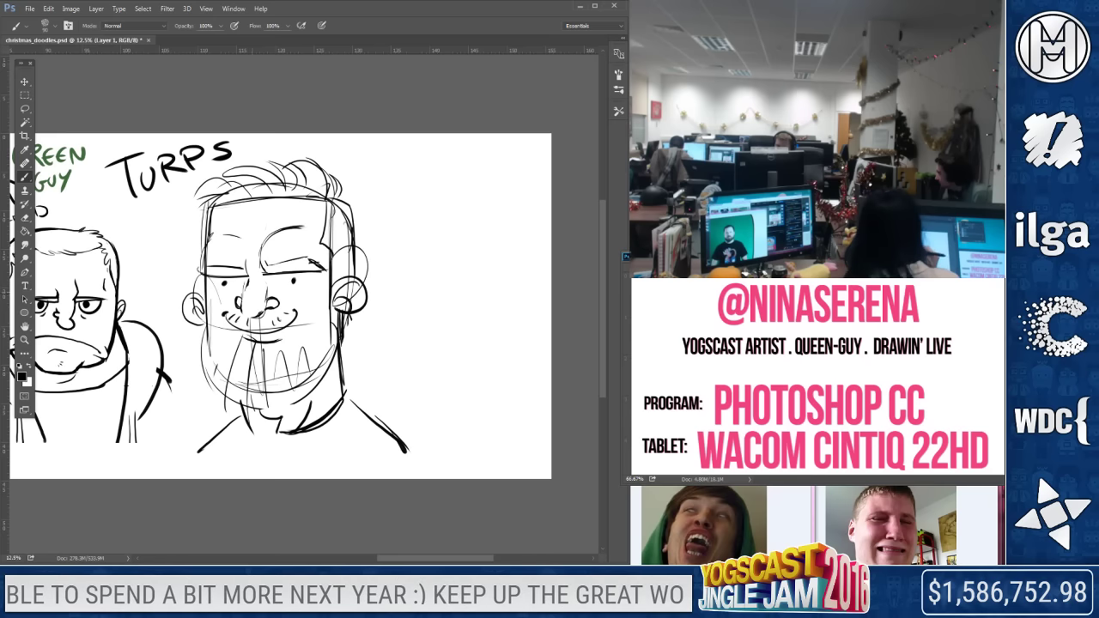
left_click_drag(249, 282, 244, 304)
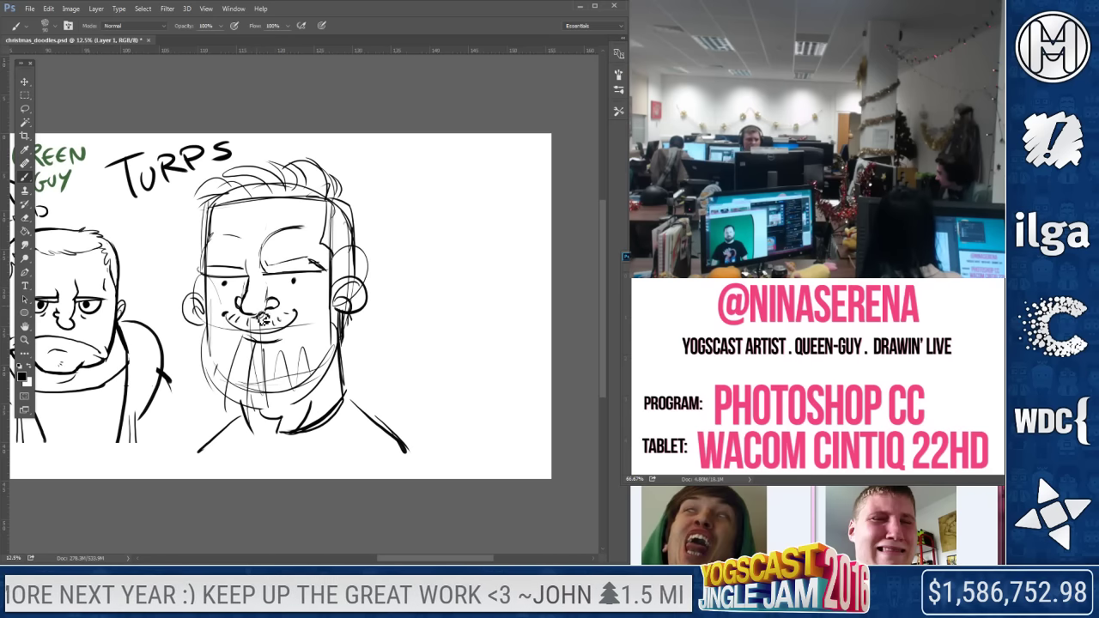
Thicken the right eyebrow with bolder strokes and erase the stray sketch lines beside it at the face's edge
mouse_move(266, 269)
left_mouse_down()
mouse_move(305, 261)
mouse_move(329, 274)
left_mouse_up()
key("e")
key("bracketleft")
key("bracketleft")
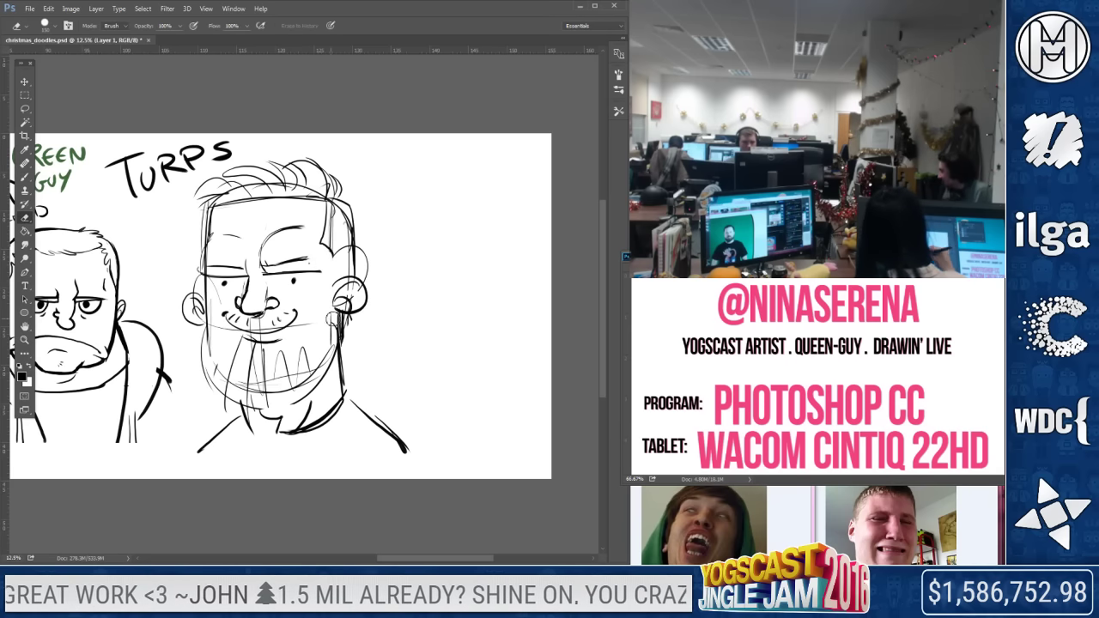
key("b")
left_click_drag(306, 263, 326, 260)
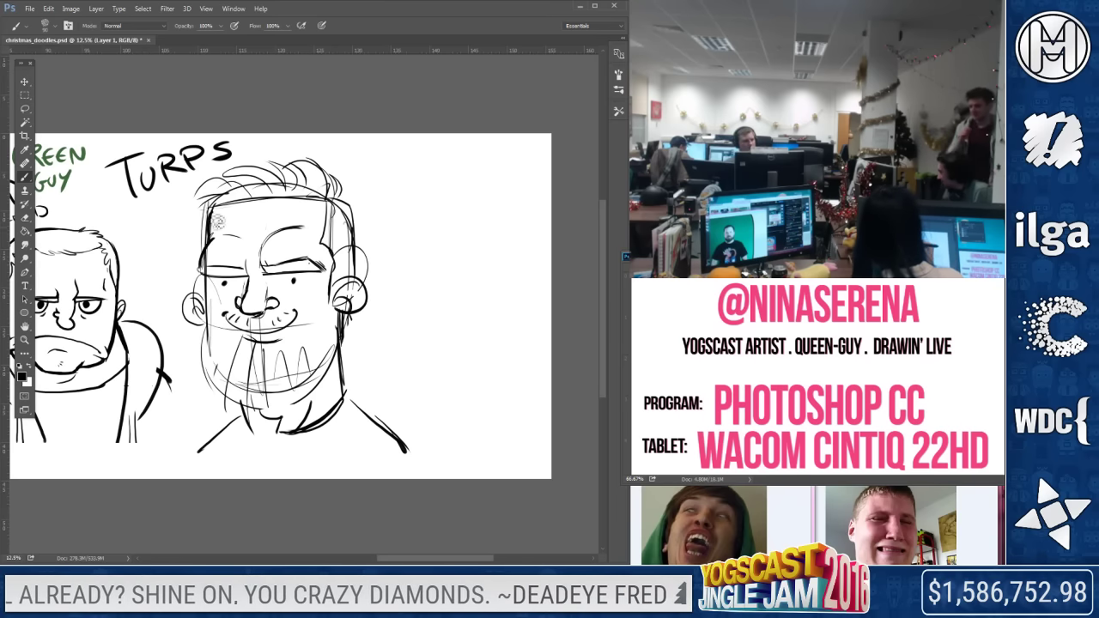
key("e")
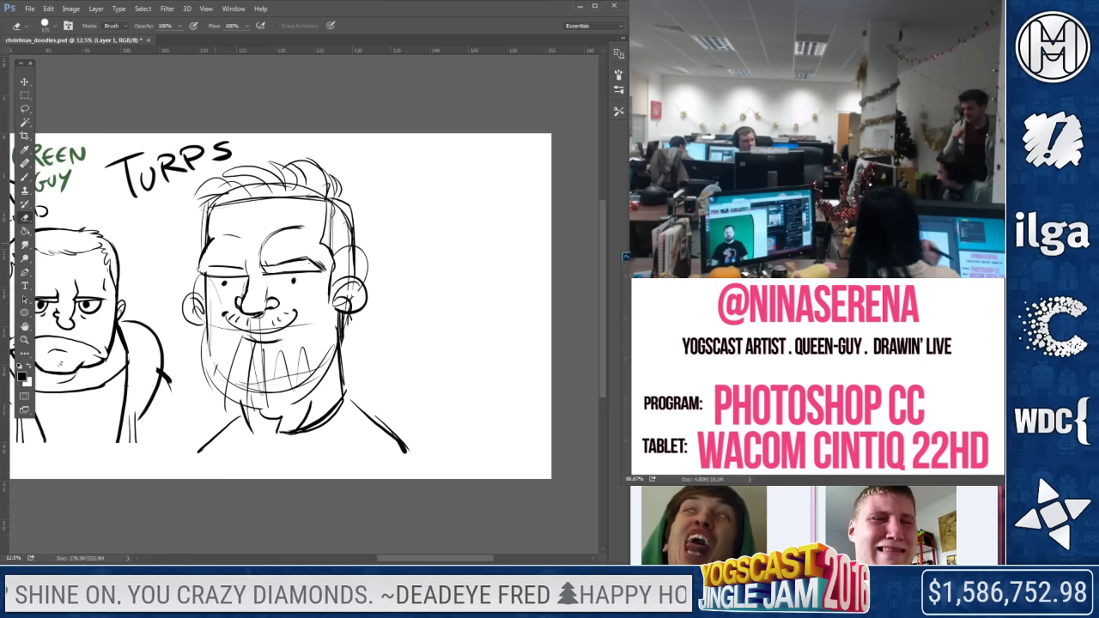
key("b")
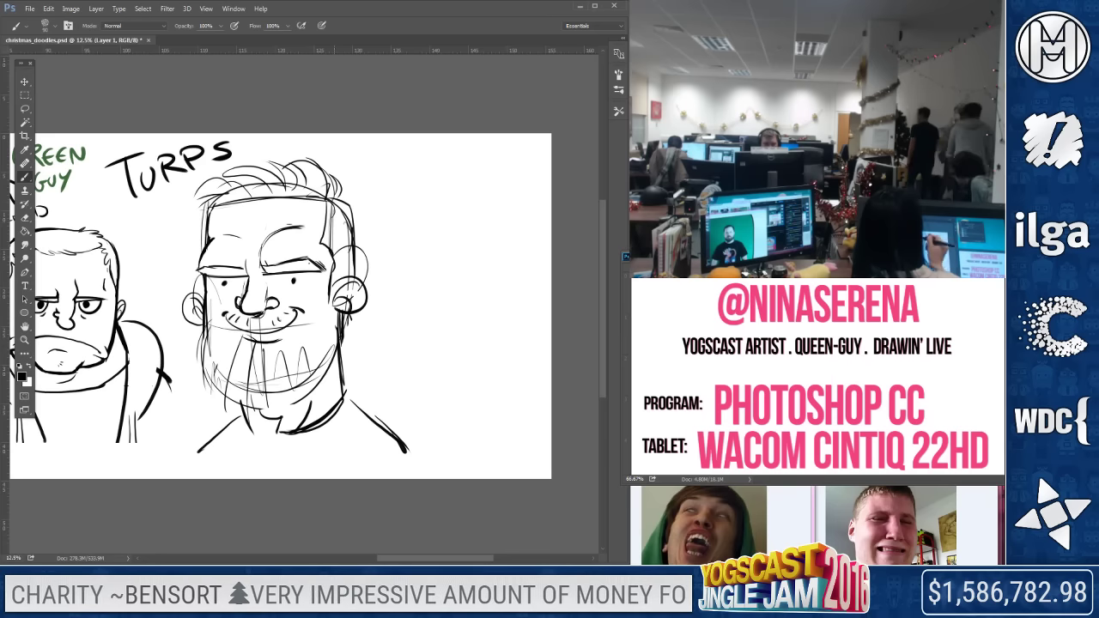
Erase the overlapping construction lines along the head's right side and ear, and redraw the ear's inner contour
key("e")
mouse_move(334, 213)
left_mouse_down()
mouse_move(345, 269)
mouse_move(361, 273)
mouse_move(344, 302)
mouse_move(347, 340)
left_mouse_up()
key("b")
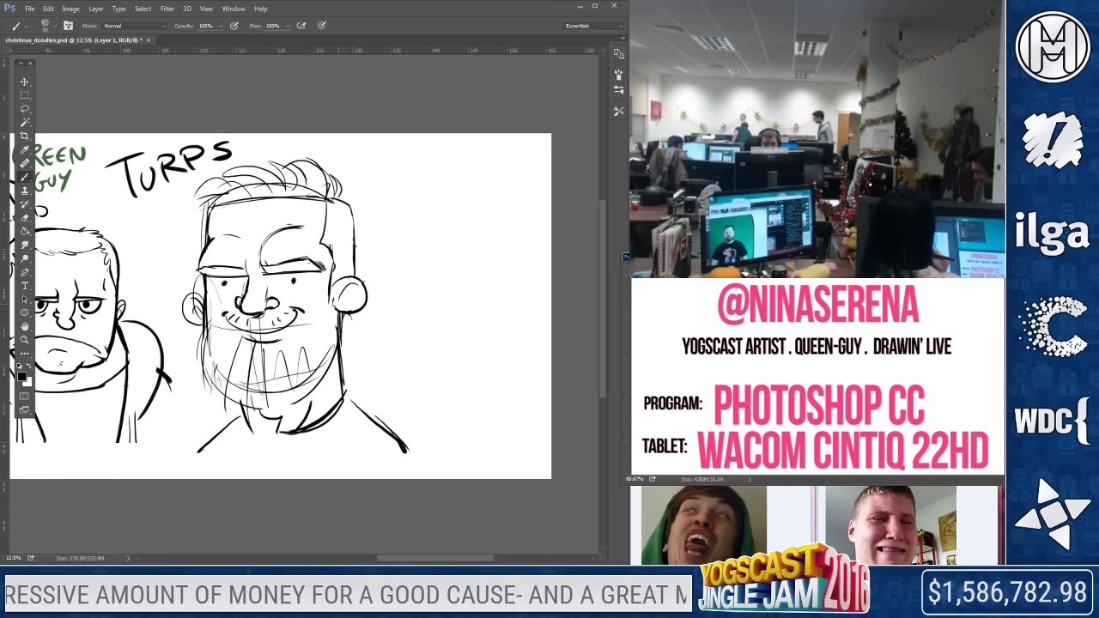
left_click_drag(346, 283, 343, 311)
key("e")
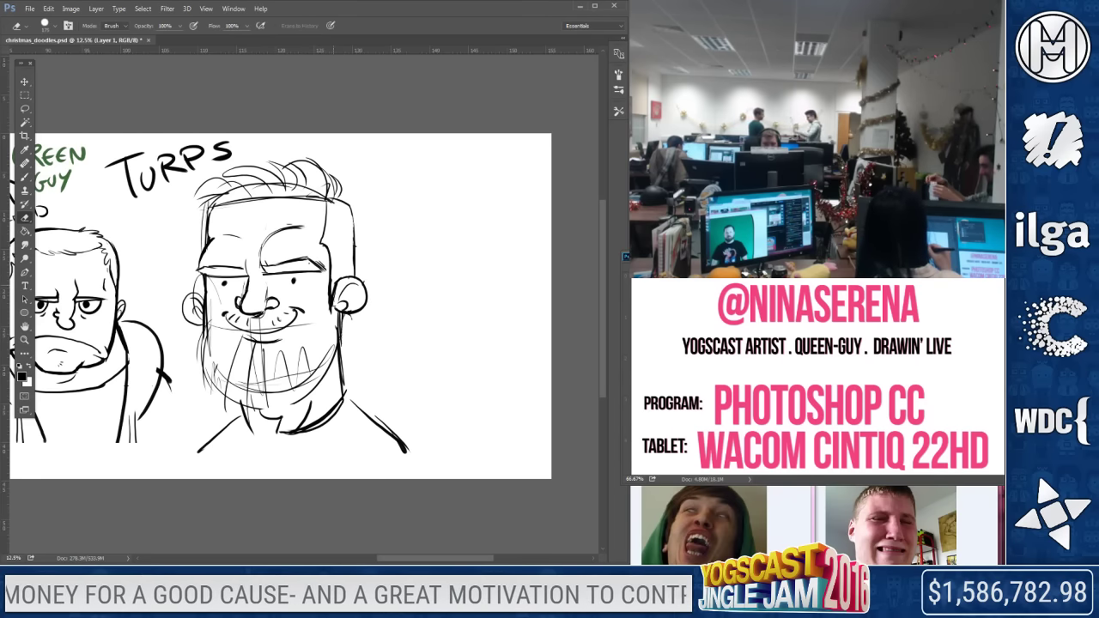
Erase the rough lines inside the beard and outline a longer, fuller beard around the jaw, undoing the last stroke
key("b")
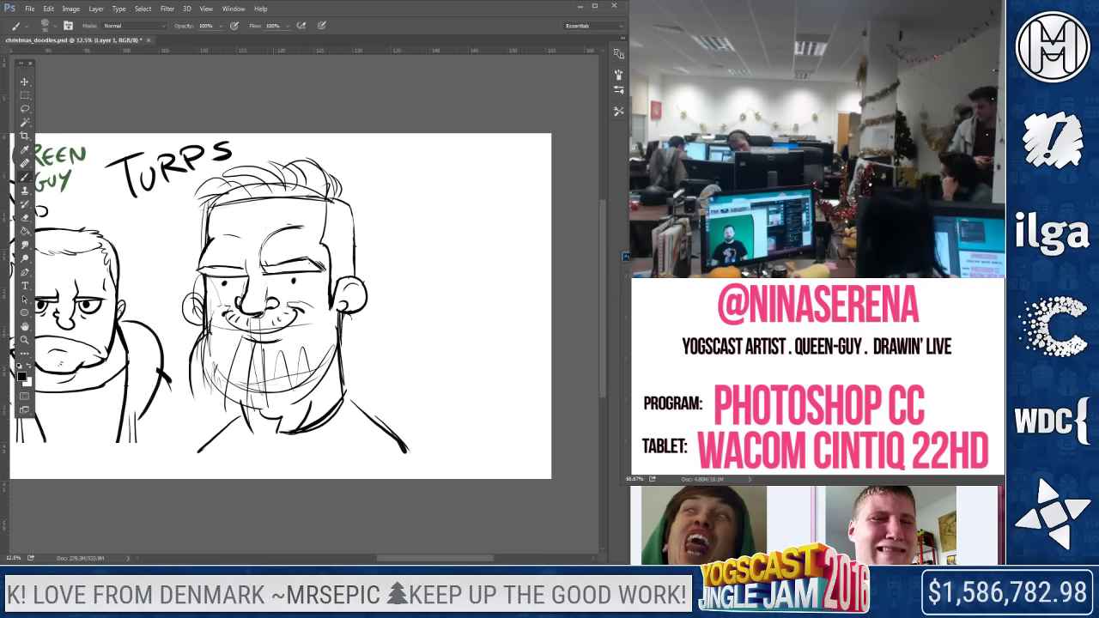
left_click(25, 218)
mouse_move(212, 314)
left_mouse_down()
mouse_move(216, 429)
mouse_move(229, 358)
mouse_move(243, 375)
mouse_move(281, 351)
mouse_move(298, 365)
mouse_move(336, 370)
left_mouse_up()
key("b")
mouse_move(192, 328)
left_mouse_down()
mouse_move(221, 436)
mouse_move(336, 402)
mouse_move(350, 347)
left_mouse_up()
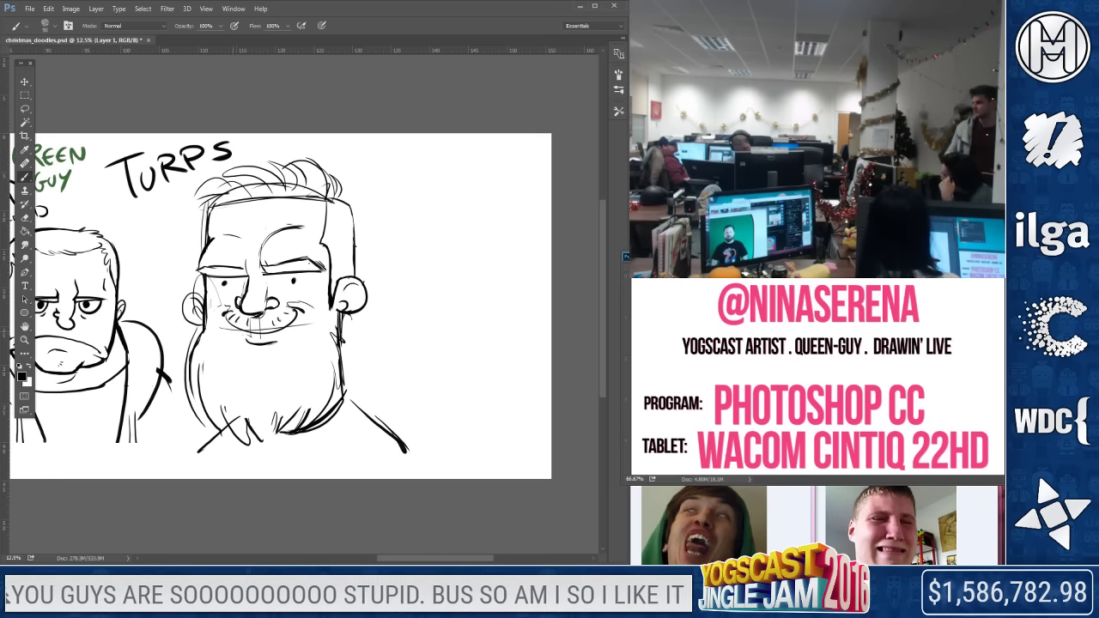
key("ctrl+z")
Draw a contour under the smile with a few hair strands below it, and erase the beard's old lower edge
mouse_move(227, 326)
left_mouse_down()
mouse_move(259, 353)
mouse_move(296, 349)
mouse_move(305, 325)
left_mouse_up()
mouse_move(256, 364)
left_mouse_down()
mouse_move(268, 417)
mouse_move(319, 383)
mouse_move(312, 416)
mouse_move(264, 406)
mouse_move(236, 379)
mouse_move(220, 401)
mouse_move(221, 436)
left_mouse_up()
left_click(25, 217)
left_click(26, 172)
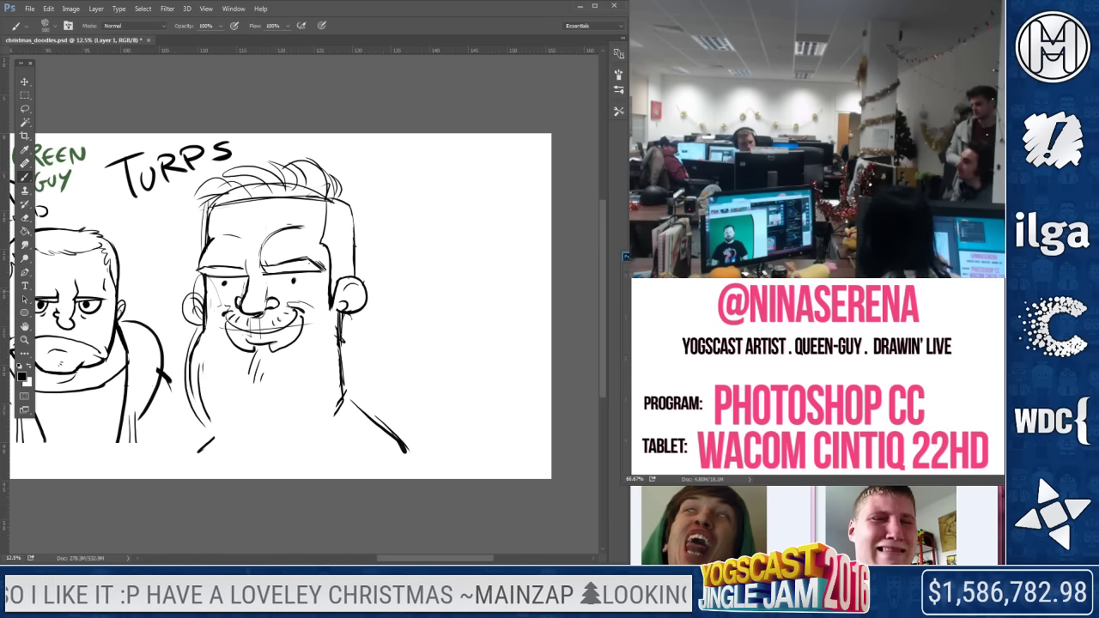
Draw the beard's lower edge and right side with tapered hair strands, undoing the zigzag strokes tried first
mouse_move(213, 352)
left_mouse_down()
mouse_move(242, 403)
mouse_move(322, 354)
left_mouse_up()
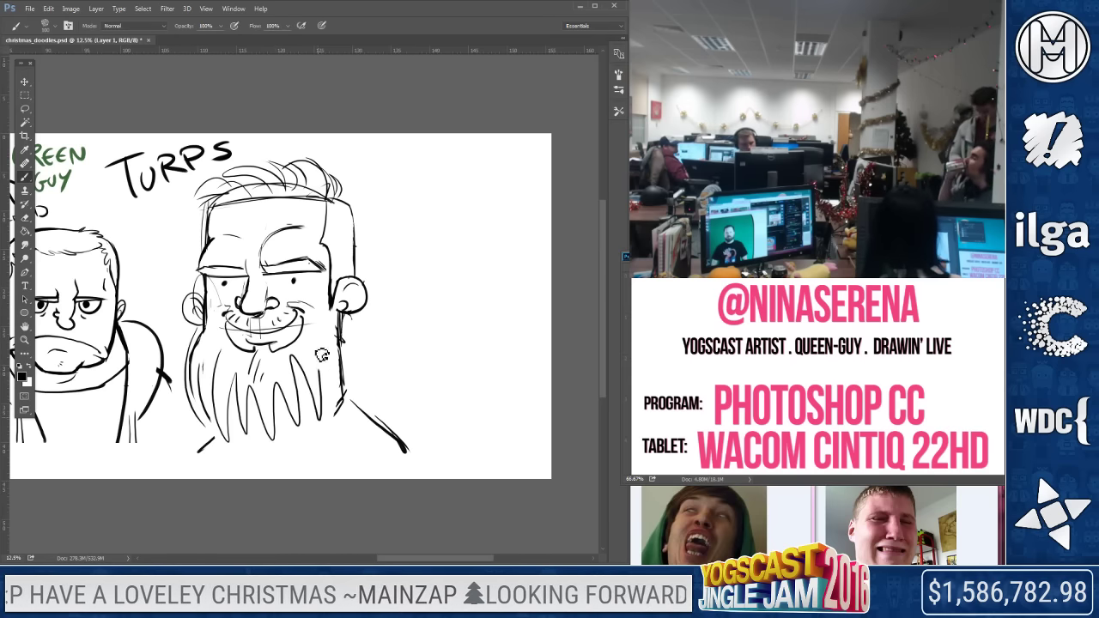
key("ctrl+z")
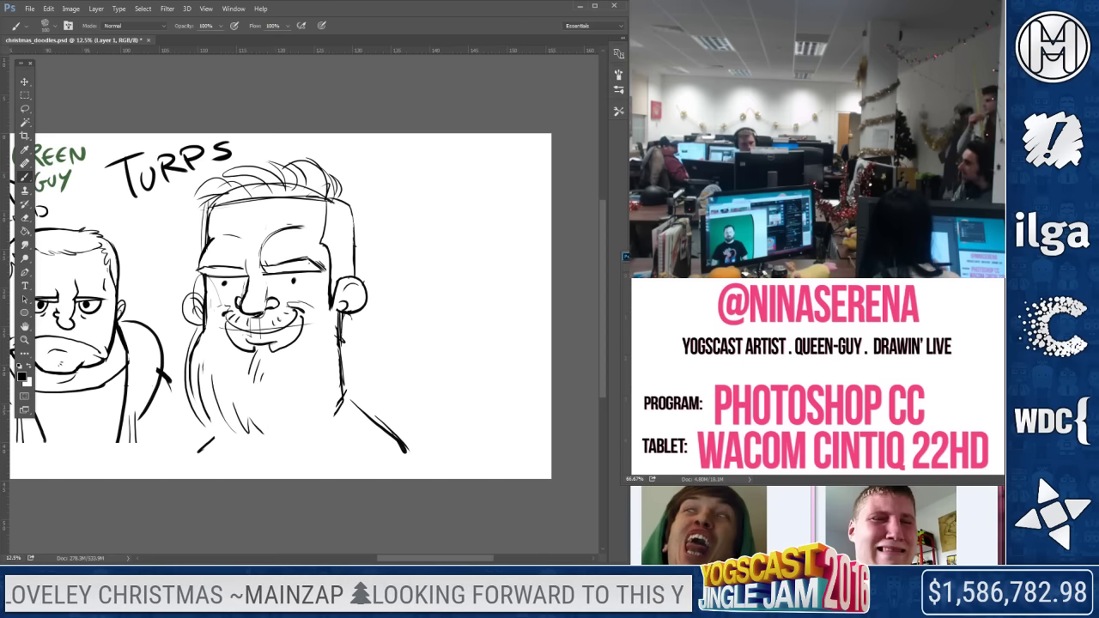
mouse_move(342, 339)
left_mouse_down()
mouse_move(330, 376)
mouse_move(268, 437)
left_mouse_up()
left_click_drag(340, 368, 329, 394)
Erase the rough left ear and redraw it with a cleaner, bolder outline beside the face
key("e")
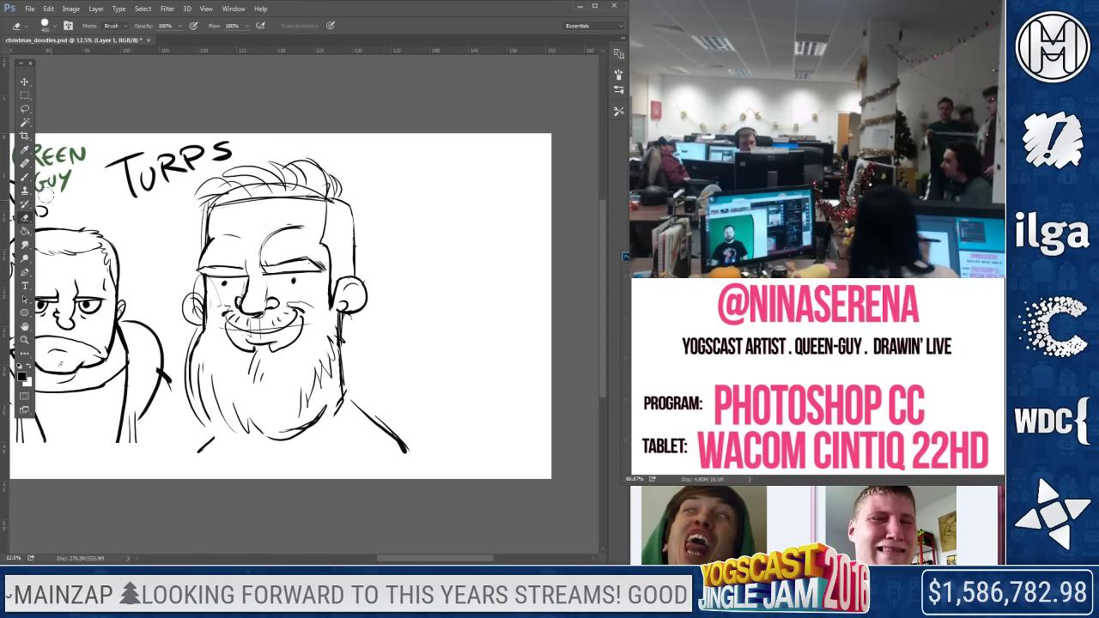
left_click_drag(179, 293, 188, 311)
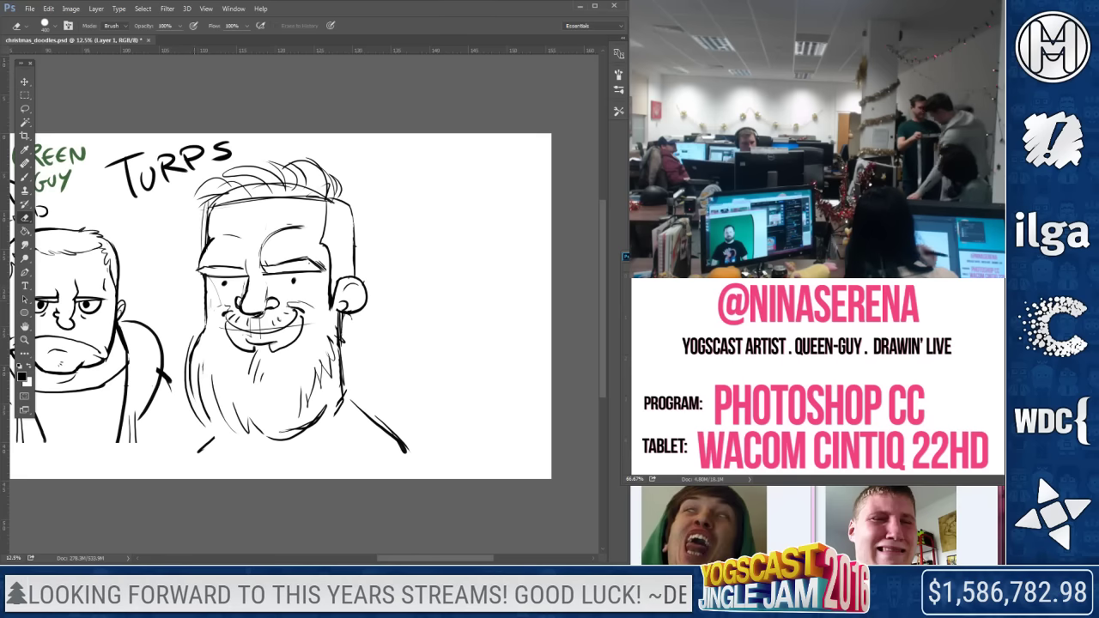
key("b")
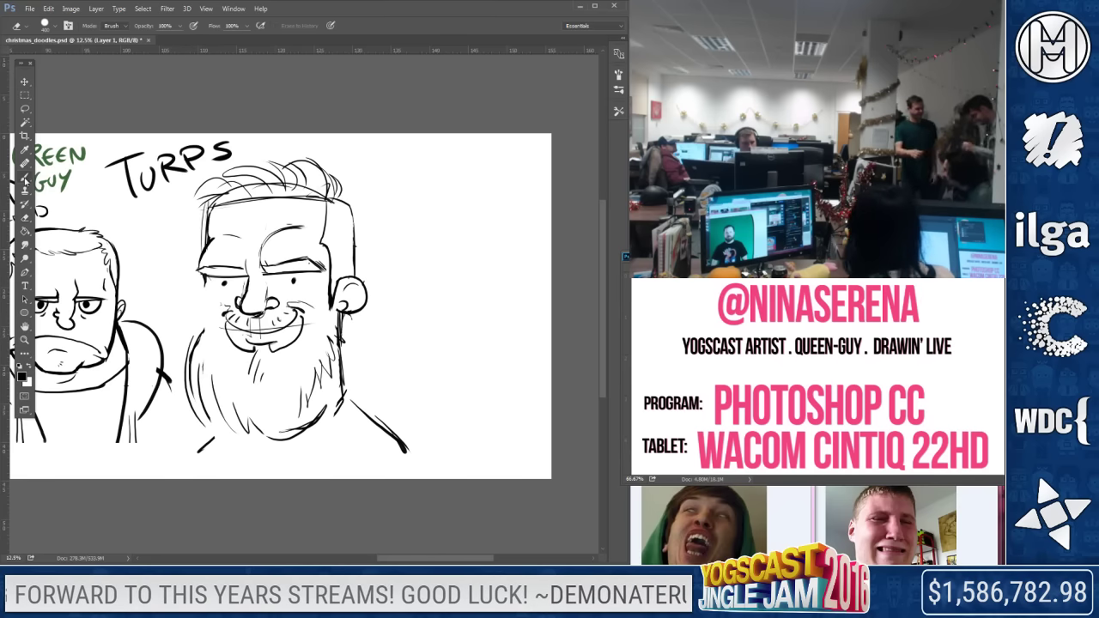
left_click_drag(201, 286, 205, 318)
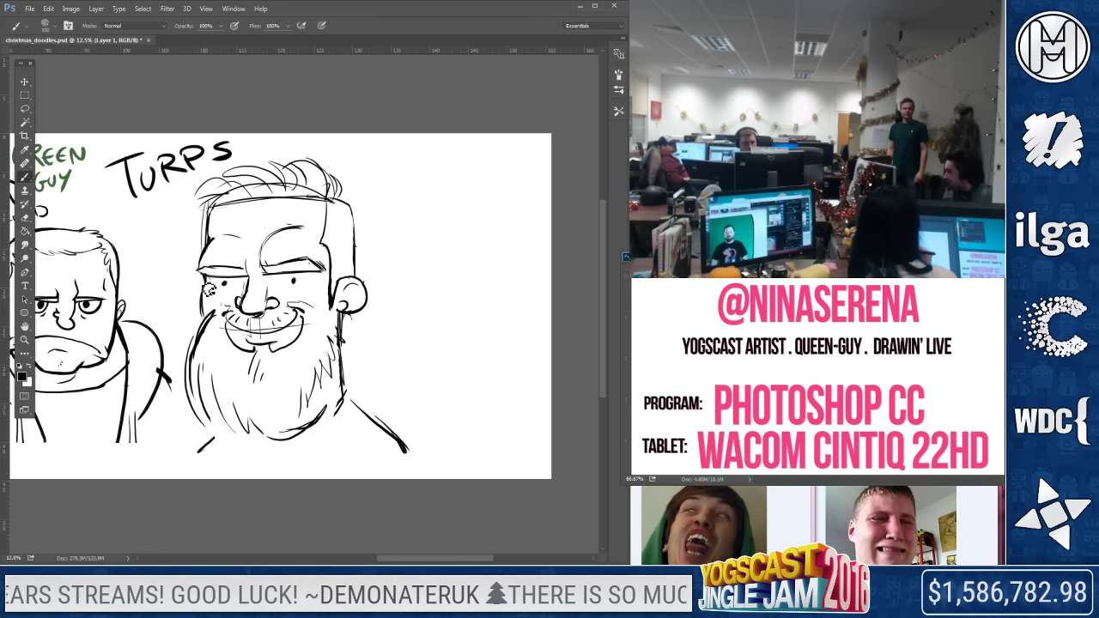
left_click_drag(213, 275, 212, 322)
left_click_drag(206, 294, 217, 306)
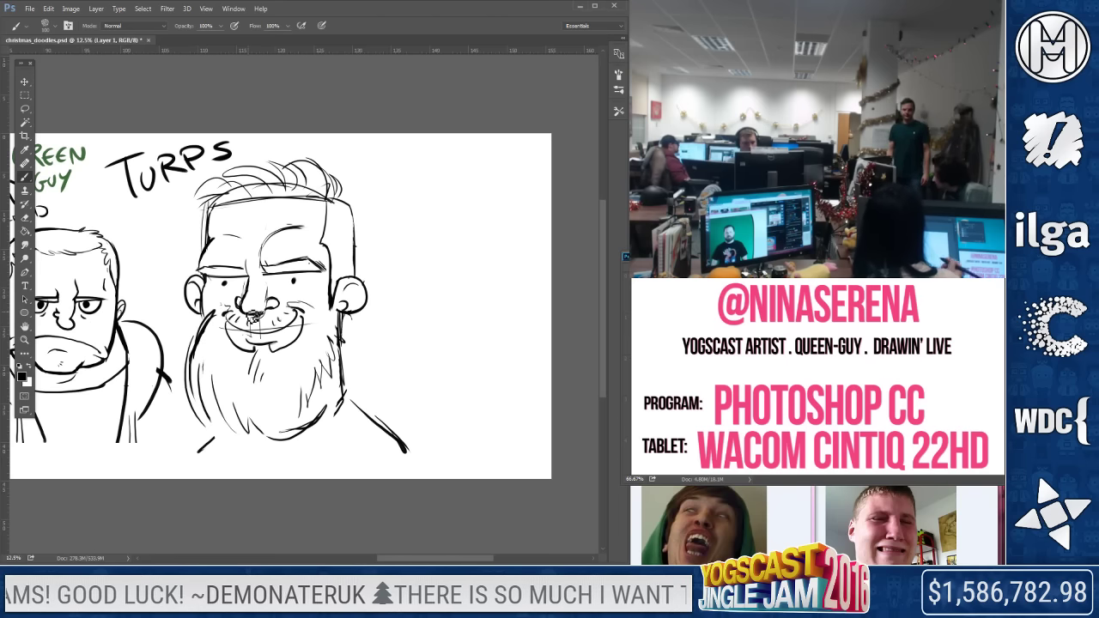
Erase the sketchy lines in the hair and along the hairline, and draw a swept tuft with flowing strands
key("e")
left_click_drag(203, 190, 308, 179)
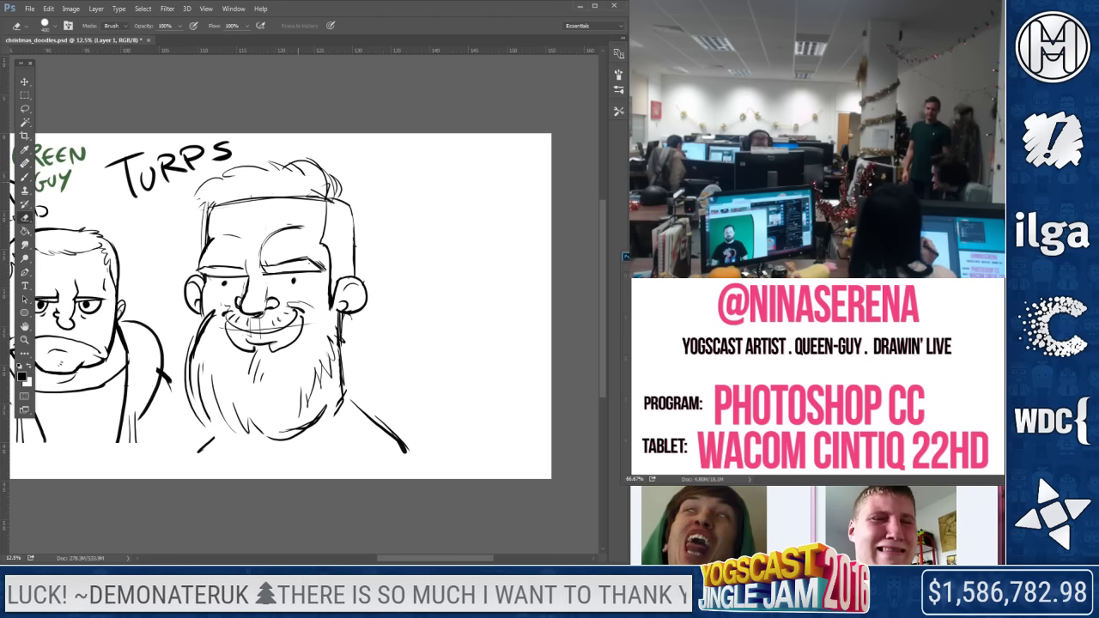
key("b")
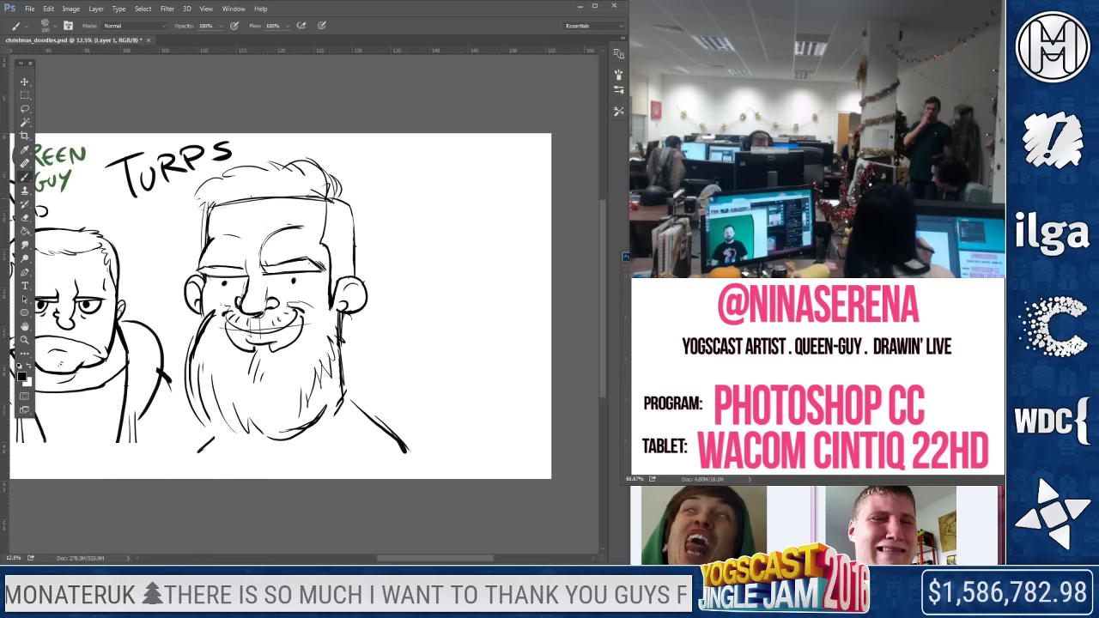
key("e")
left_click_drag(216, 202, 316, 196)
key("b")
mouse_move(265, 159)
left_mouse_down()
mouse_move(234, 194)
mouse_move(257, 201)
left_mouse_up()
mouse_move(191, 199)
left_mouse_down()
mouse_move(231, 176)
mouse_move(209, 221)
left_mouse_up()
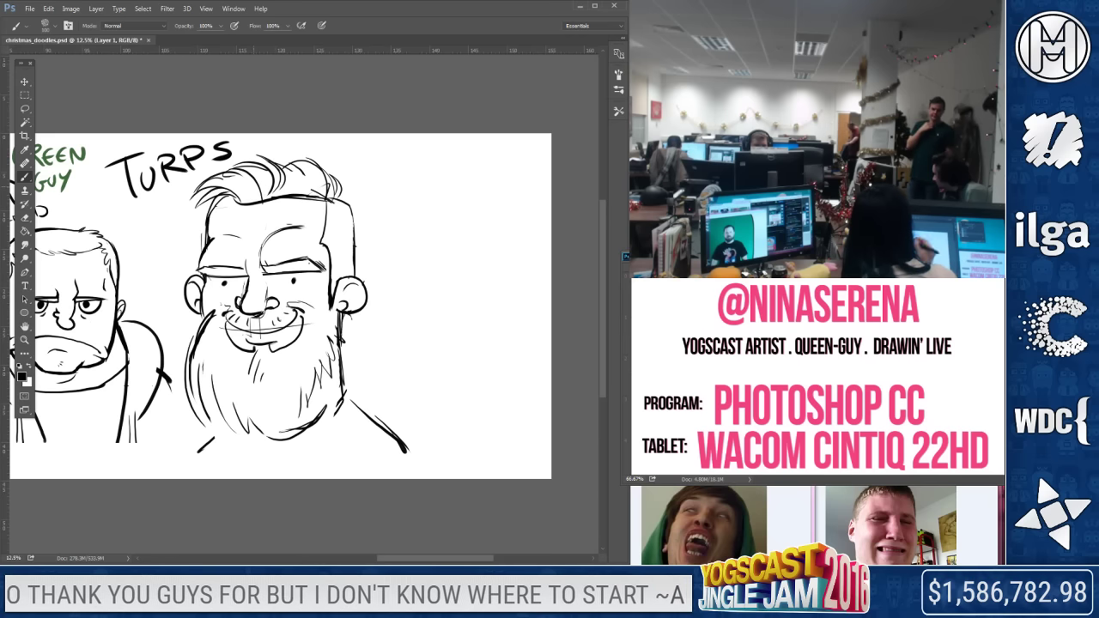
key("ctrl+z")
Erase the straight forehead corner and hairline, redraw the left temple, and add strands to the hair's right side
key("e")
left_click_drag(218, 203, 201, 237)
left_click_drag(255, 199, 325, 183)
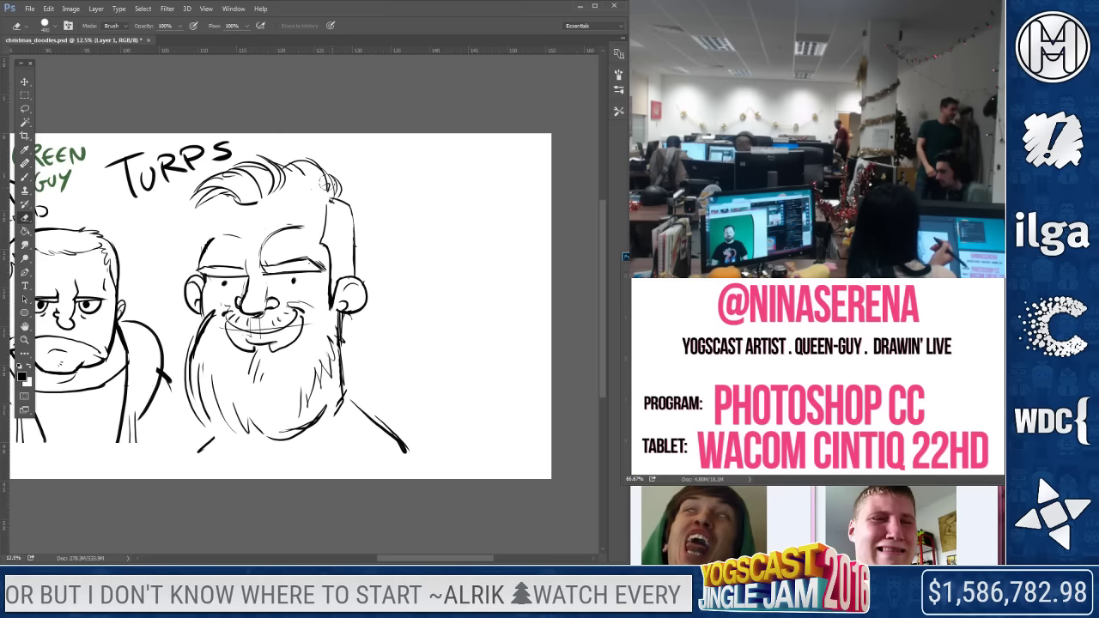
key("b")
left_click_drag(220, 200, 205, 249)
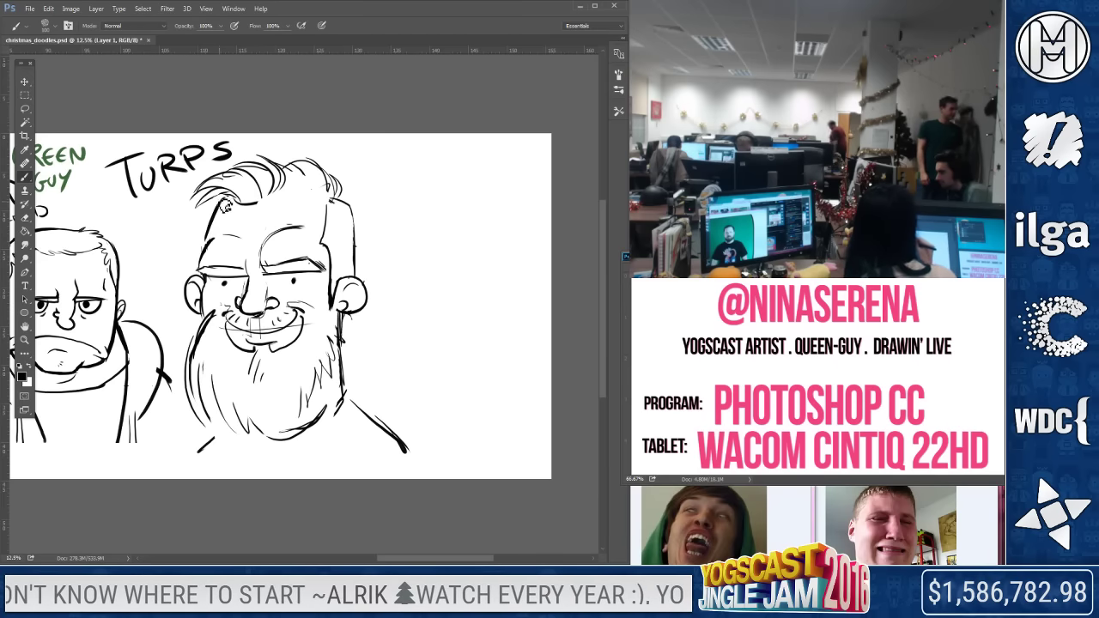
mouse_move(290, 198)
left_mouse_down()
mouse_move(313, 178)
mouse_move(352, 212)
left_mouse_up()
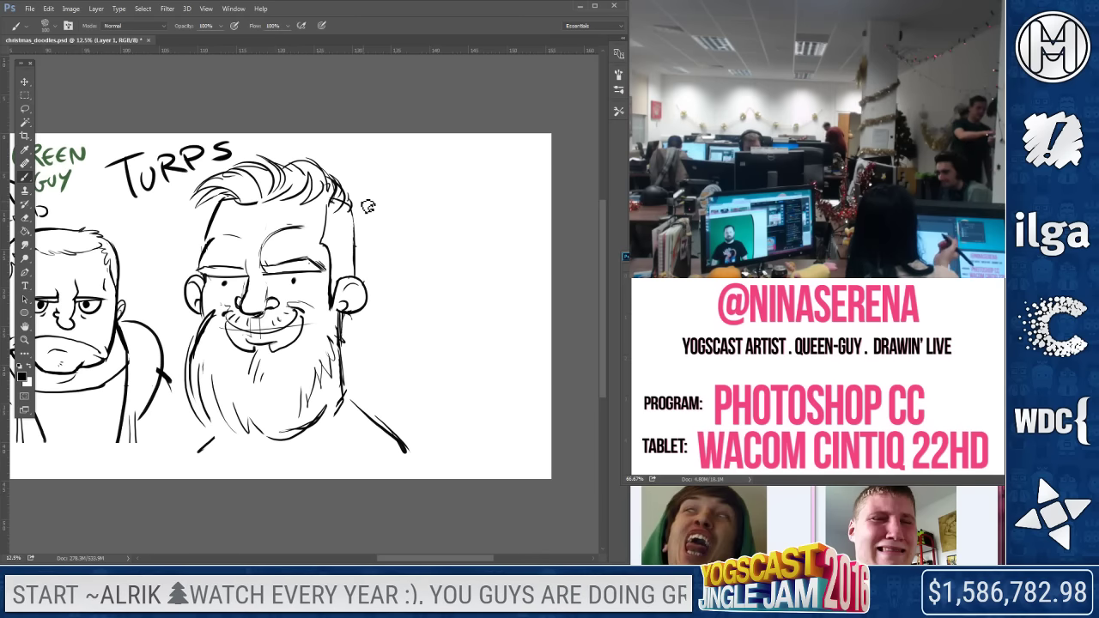
Redraw the beard's left contour as one rounded curve, and replace the front hair tuft with a shorter one
key("e")
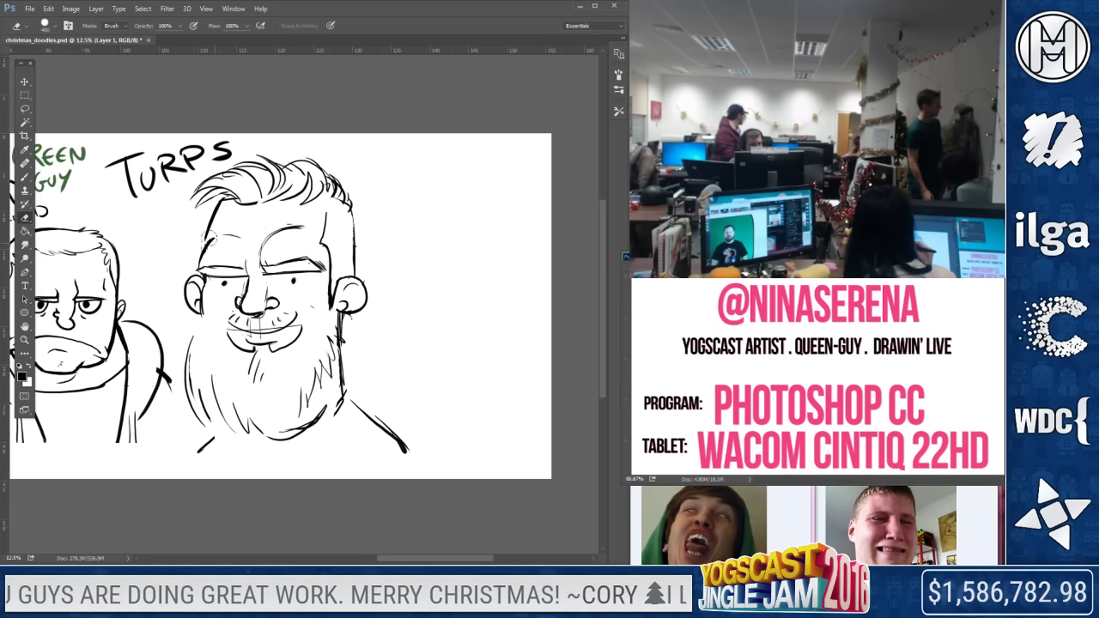
key("b")
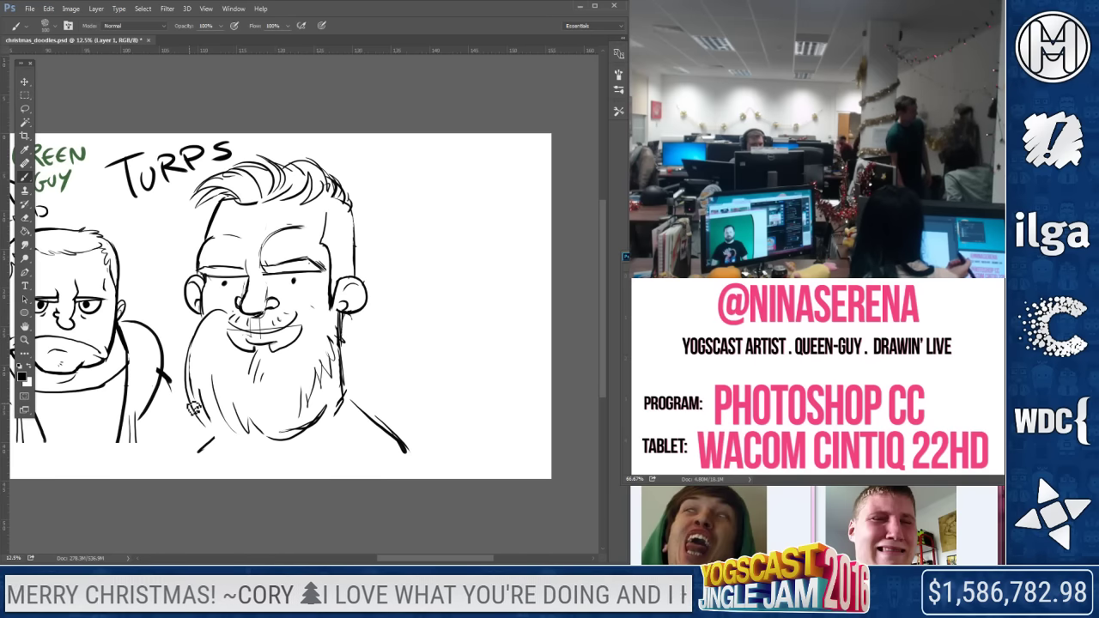
key("e")
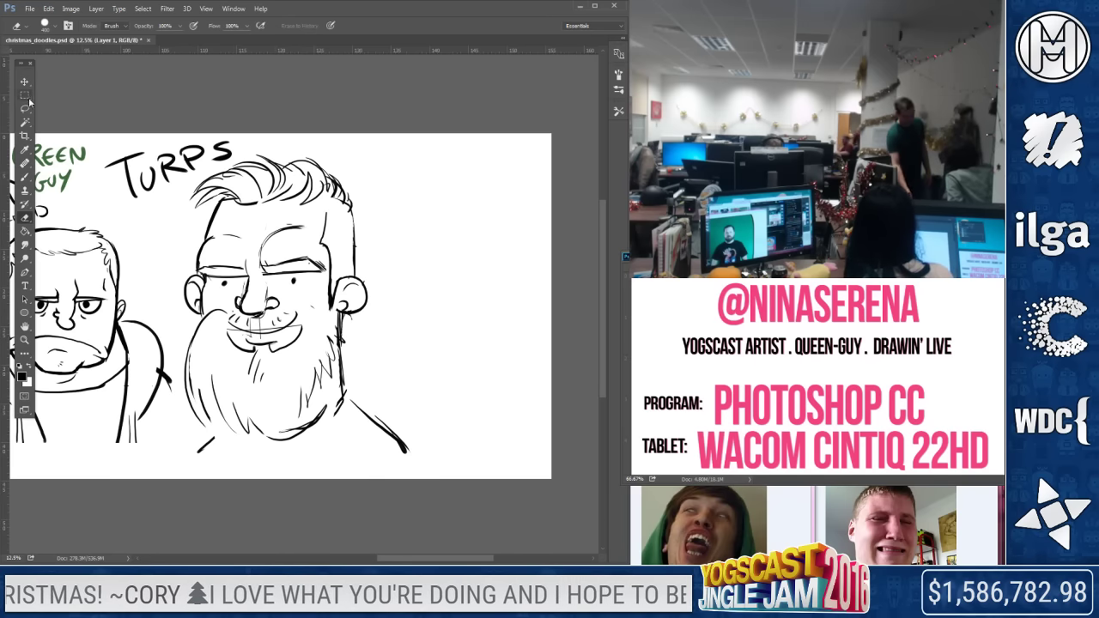
left_click_drag(192, 197, 207, 188)
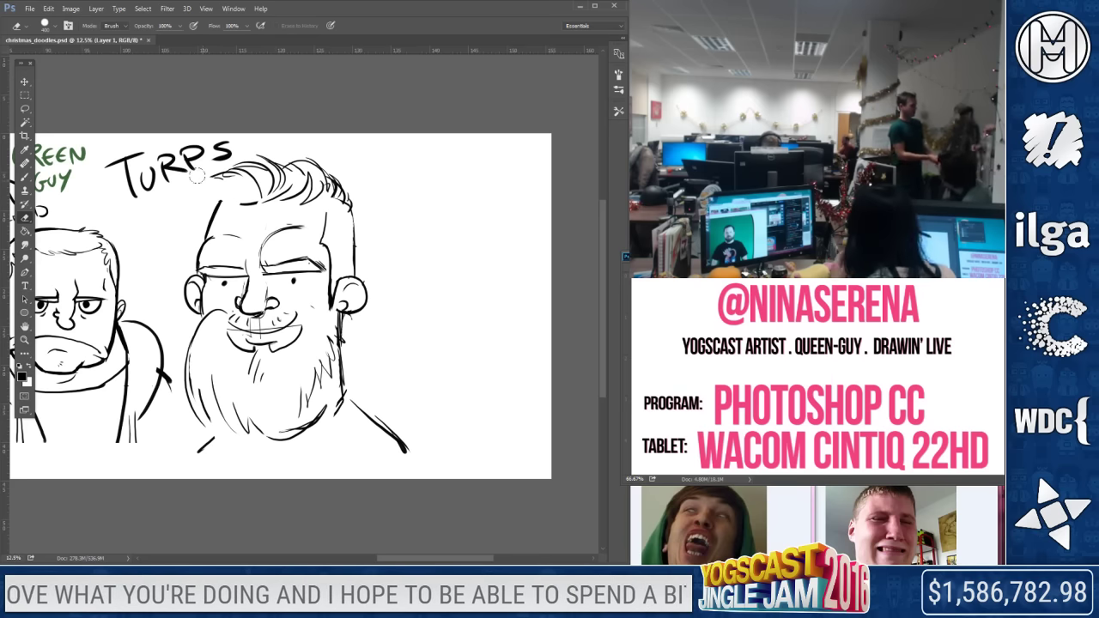
left_click(25, 176)
left_click_drag(204, 196, 225, 184)
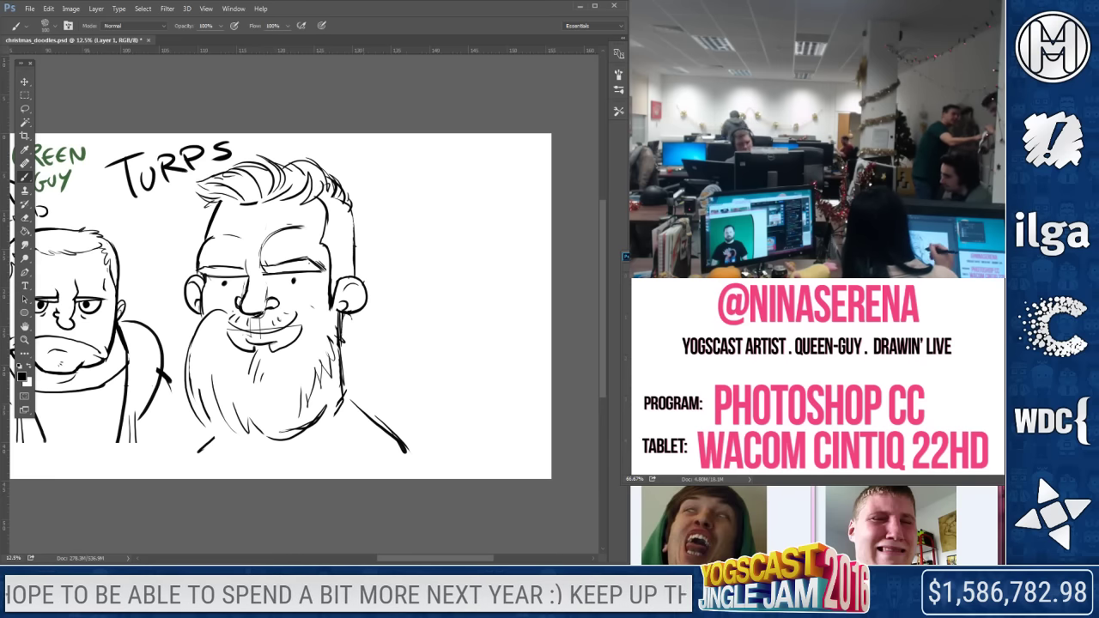
Erase the rough mouth and moustache lines and redraw the smile as one clean curve under the nose
left_click_drag(329, 337, 277, 306)
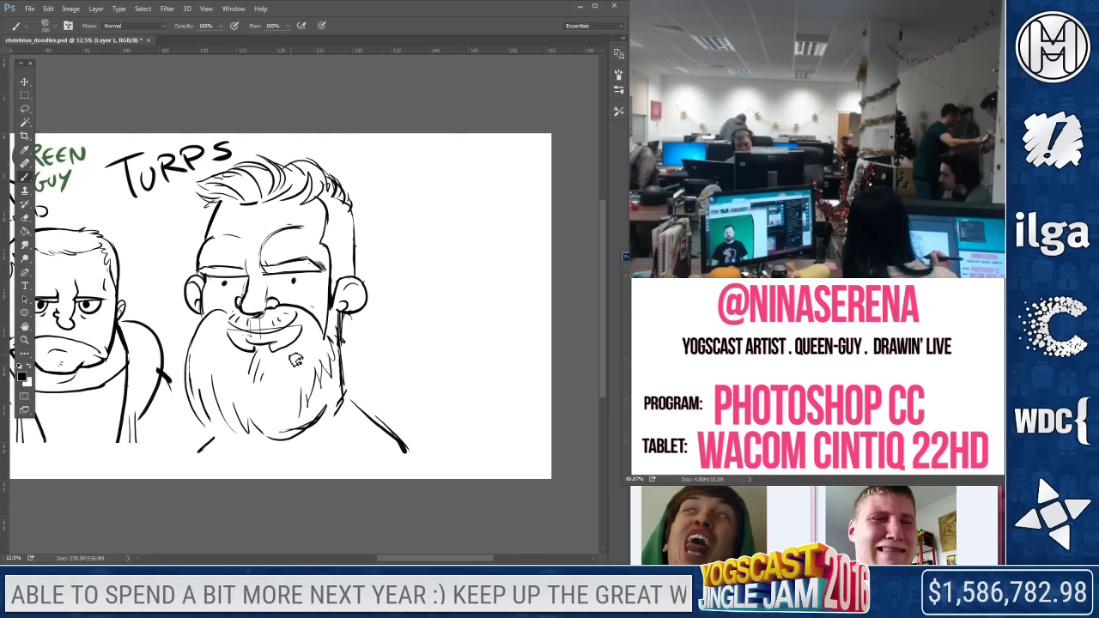
key("ctrl+z")
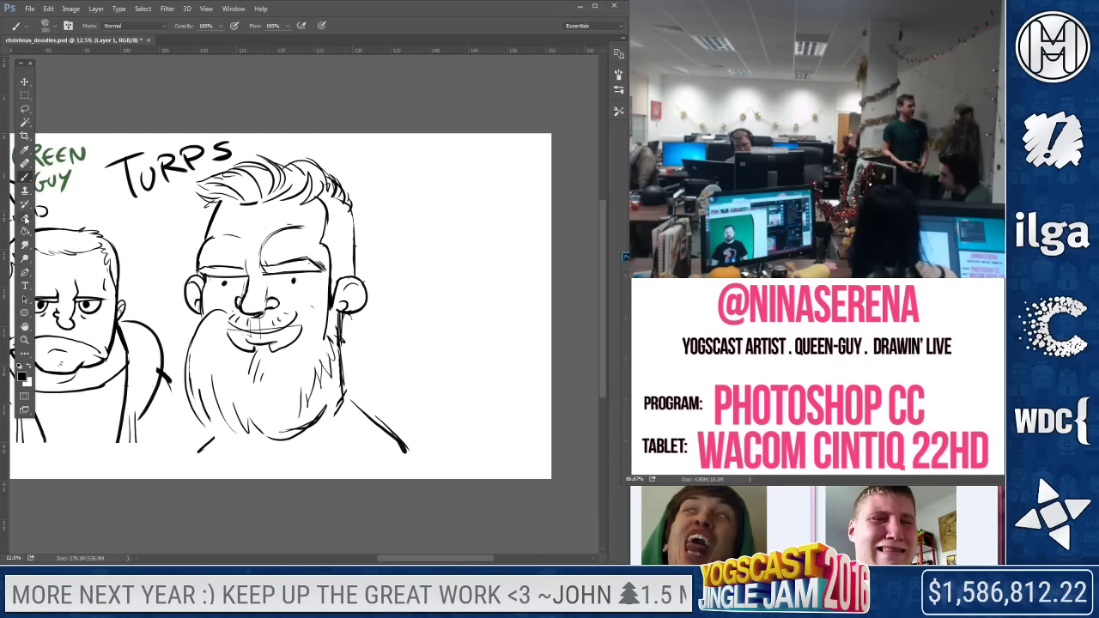
key("e")
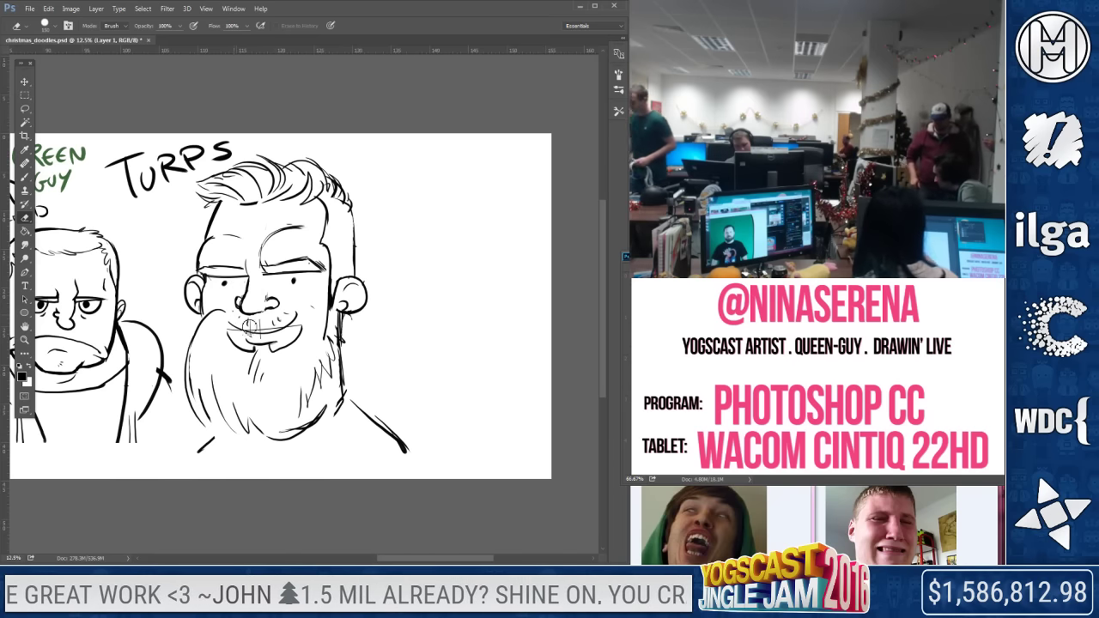
mouse_move(234, 327)
left_mouse_down()
mouse_move(295, 330)
mouse_move(298, 317)
left_mouse_up()
left_click(24, 177)
key("ctrl+z")
left_click_drag(225, 308, 302, 309)
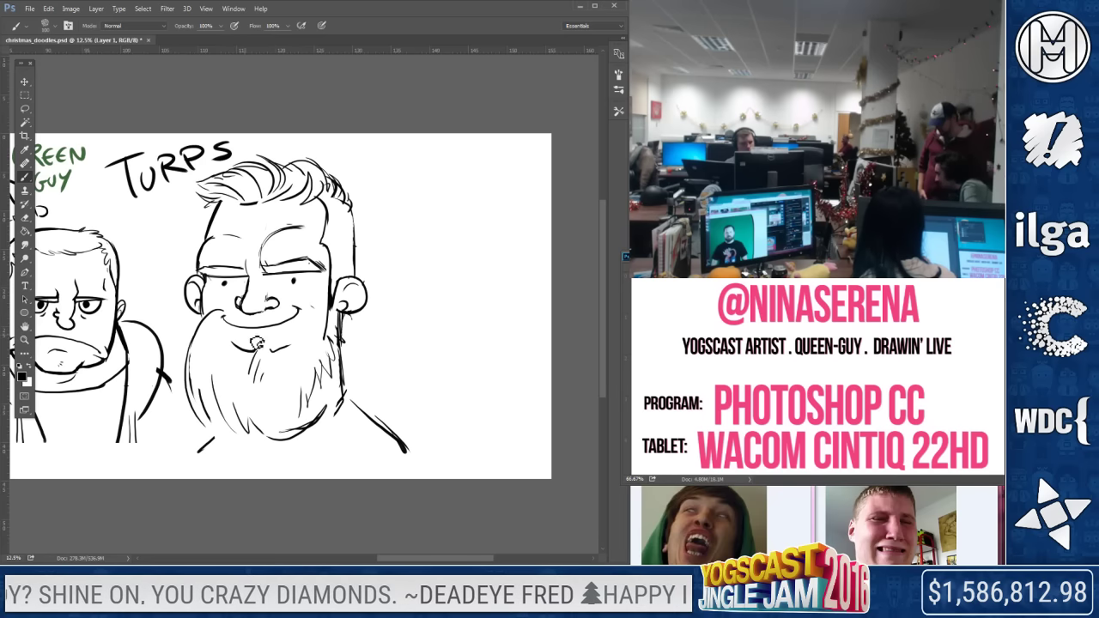
Erase the beard strands below the mouth, and draw the moustache outline and lip lines around the smile
key("e")
mouse_move(277, 340)
left_mouse_down()
mouse_move(257, 357)
mouse_move(279, 320)
left_mouse_up()
key("b")
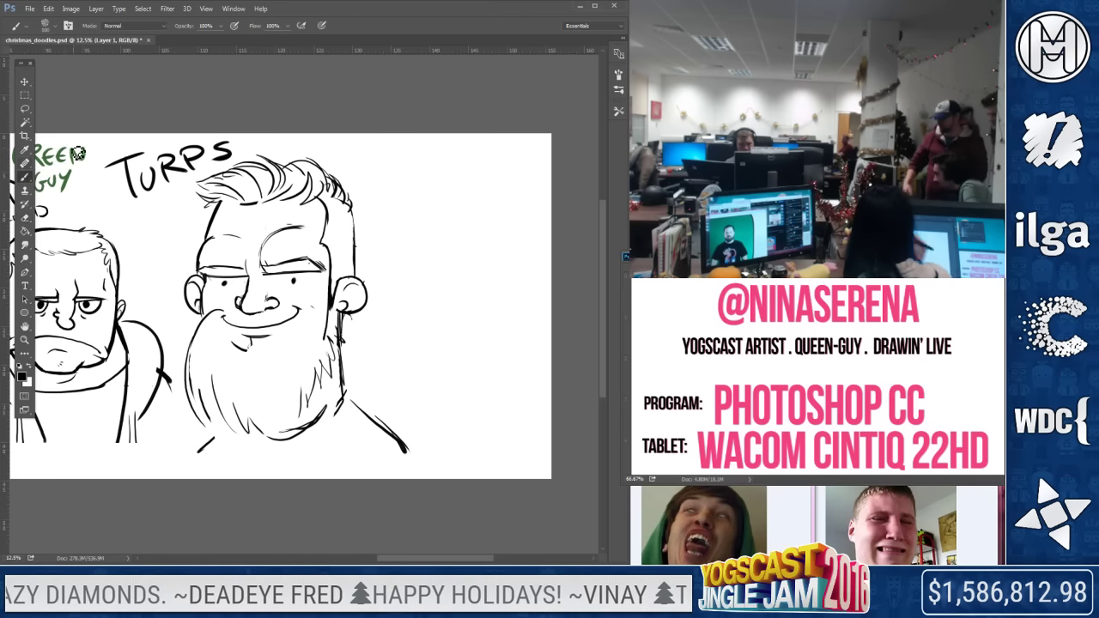
left_click_drag(276, 348, 300, 329)
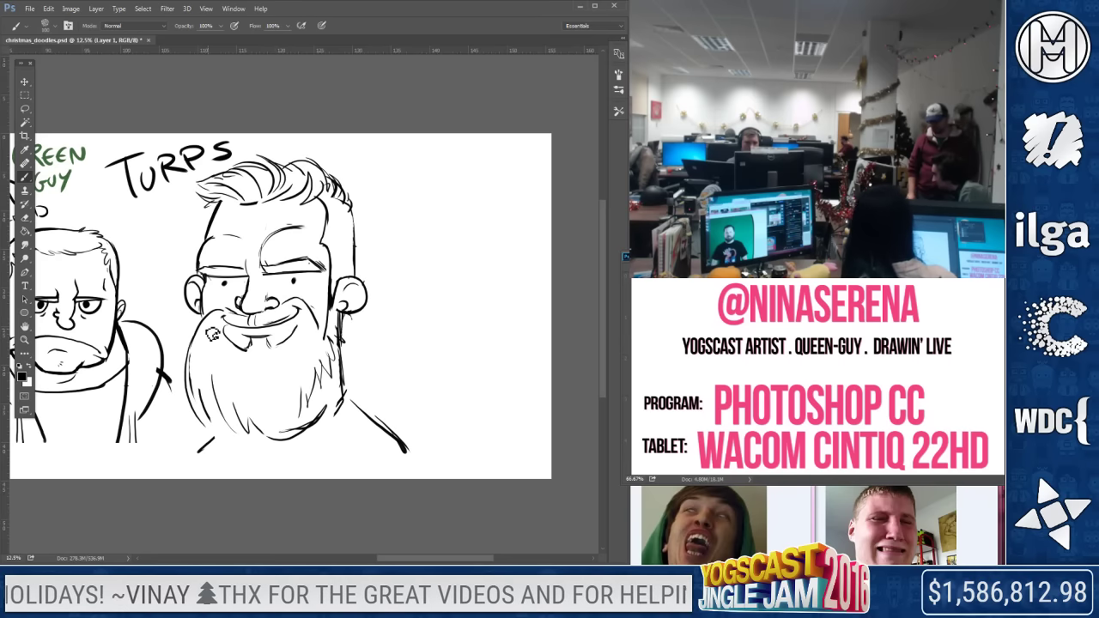
Erase the dot eyes and replace them with half-lidded eyes with dark pupils and lower lids
left_click(26, 217)
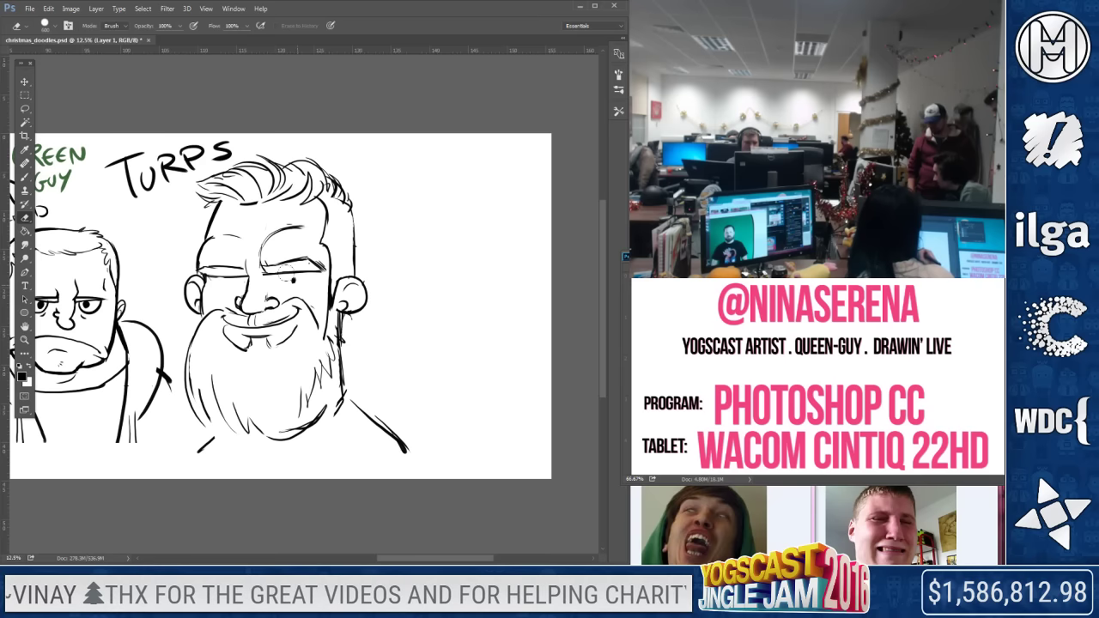
key("b")
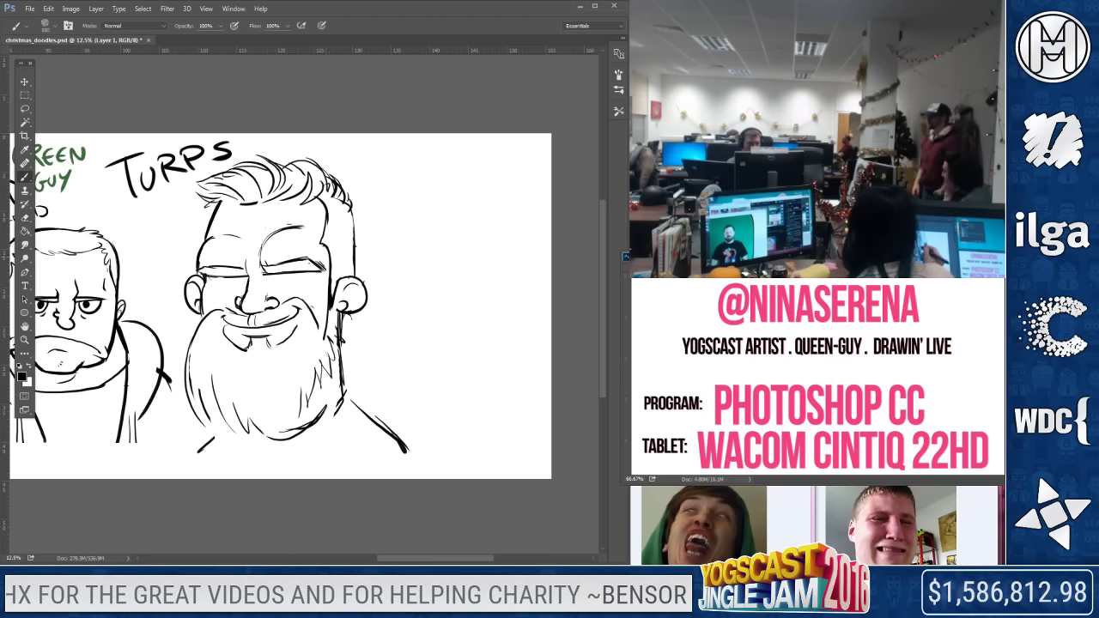
left_click_drag(280, 277, 319, 276)
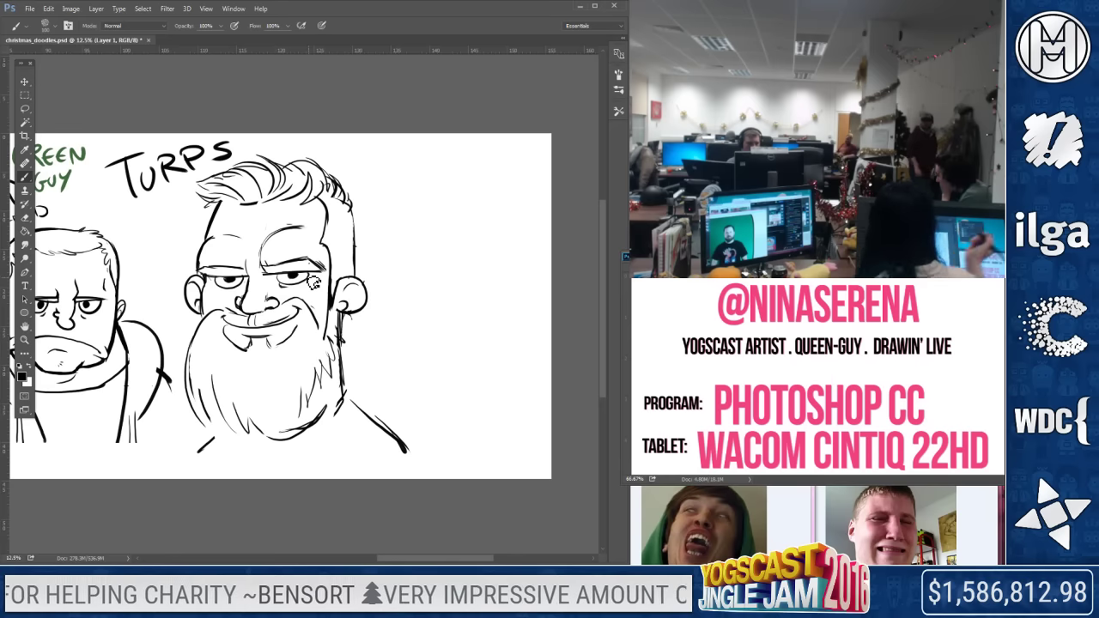
Erase the long rounded beard below the mouth, including its left contour and inner strands
key("e")
mouse_move(206, 438)
left_mouse_down()
mouse_move(189, 375)
mouse_move(269, 385)
mouse_move(278, 401)
mouse_move(333, 345)
mouse_move(330, 368)
mouse_move(292, 397)
left_mouse_up()
key("b")
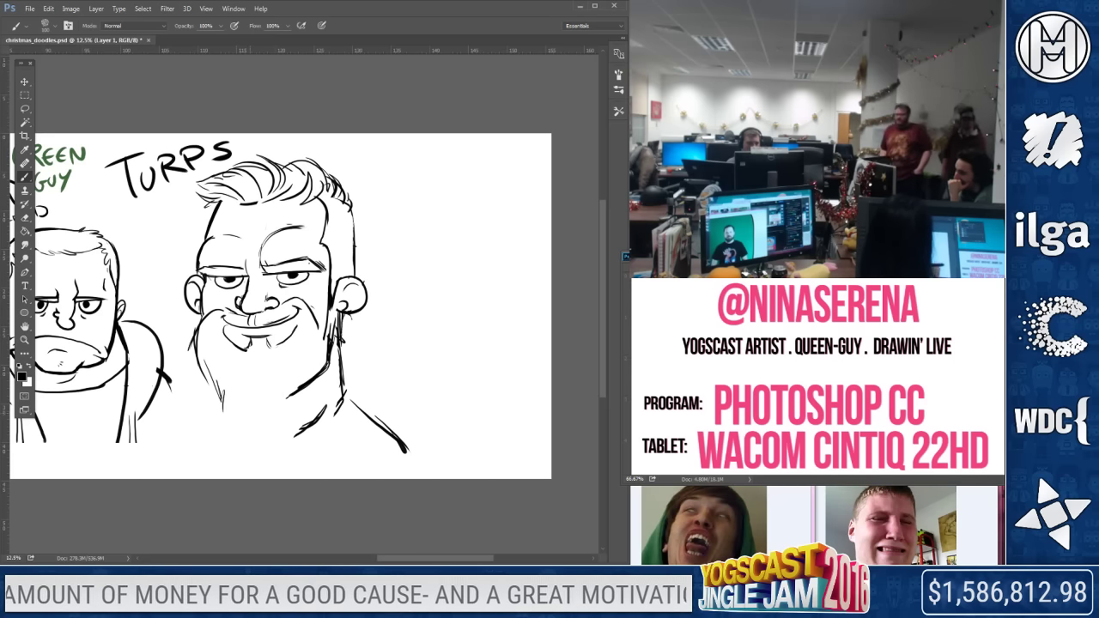
key("e")
left_click_drag(191, 328, 206, 397)
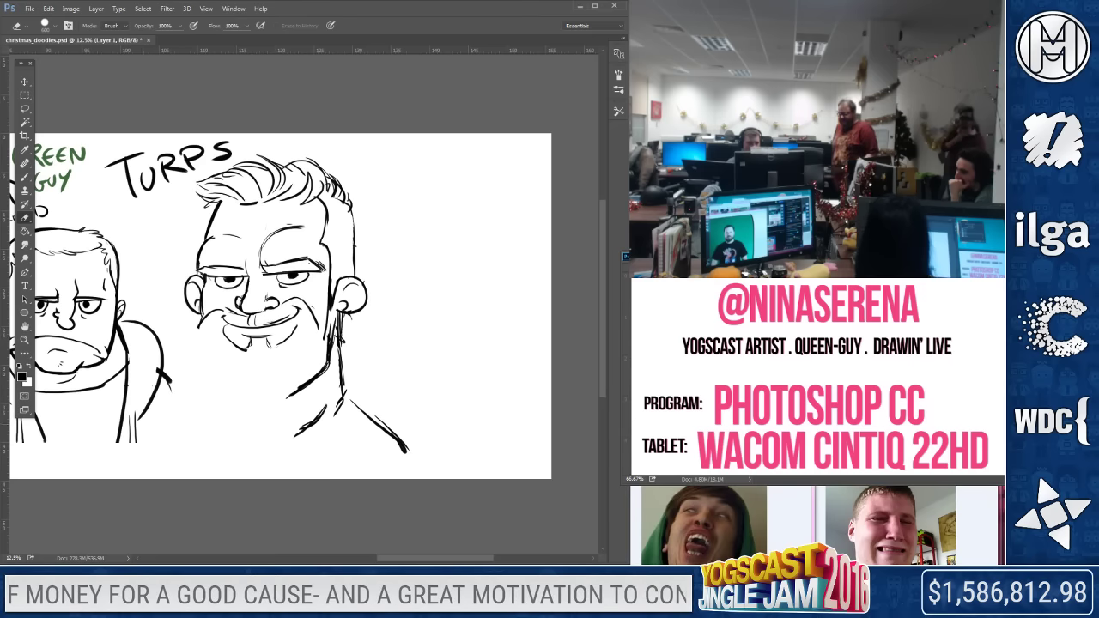
Sketch a shorter beard with a tapering left side, a curved chin and a neck line beneath
key("b")
left_click_drag(200, 347, 213, 364)
mouse_move(201, 326)
left_mouse_down()
mouse_move(235, 400)
mouse_move(294, 400)
mouse_move(254, 436)
mouse_move(333, 401)
left_mouse_up()
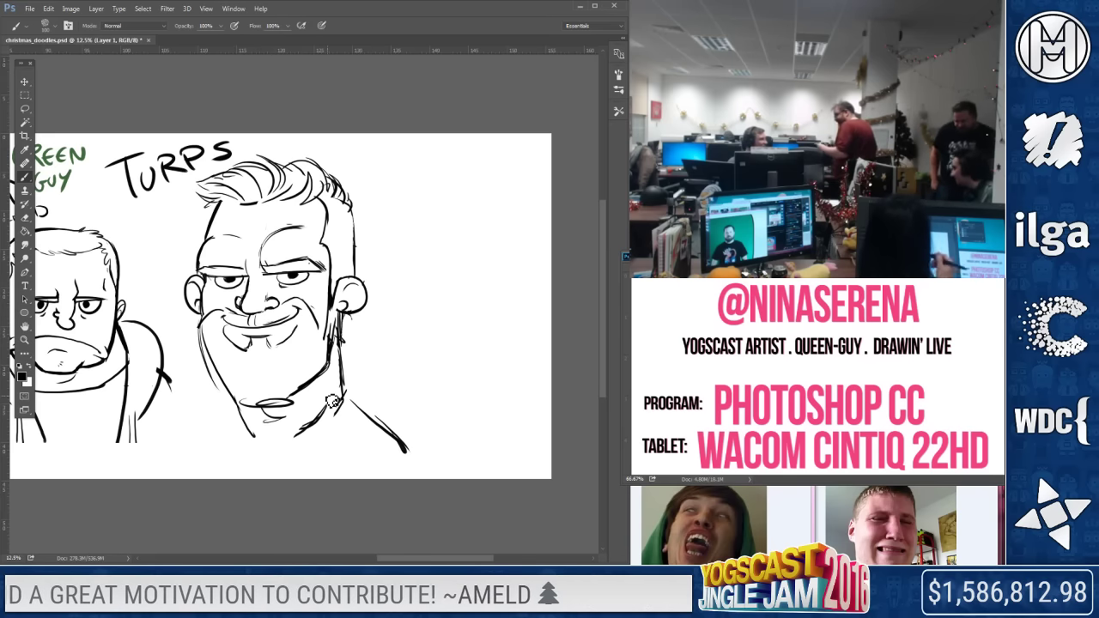
left_click(24, 217)
left_click(24, 176)
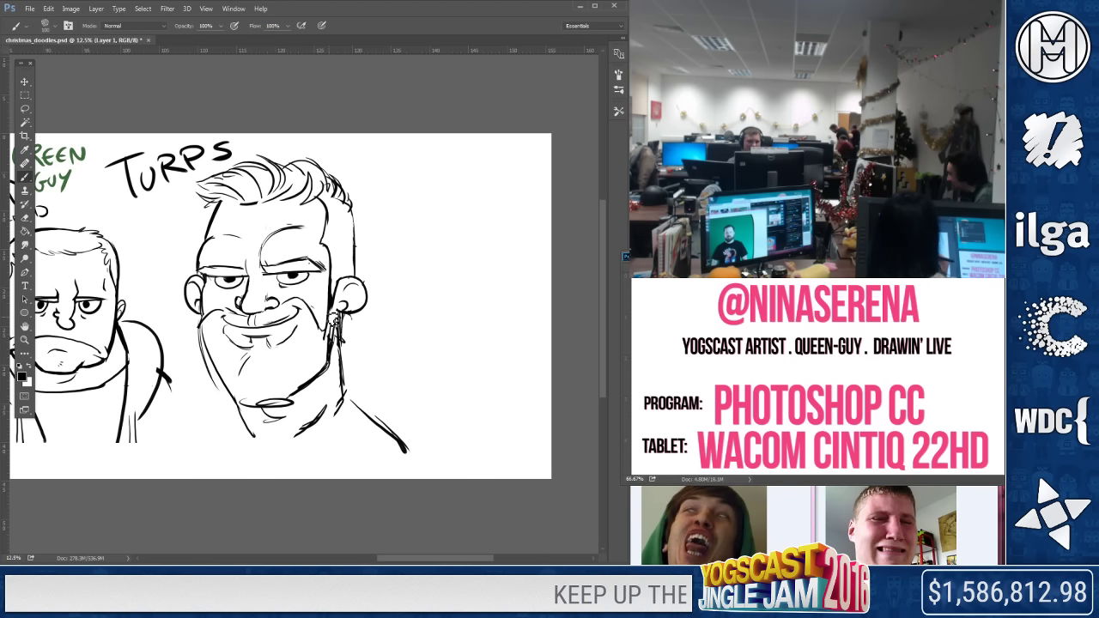
Erase the scribbled chin and the rough strokes below the right ear, and redraw the beard's underside as one clean line
key("e")
mouse_move(290, 402)
left_mouse_down()
mouse_move(242, 411)
mouse_move(270, 434)
left_mouse_up()
left_click_drag(335, 319, 324, 365)
left_click_drag(265, 411, 241, 455)
key("b")
left_click_drag(234, 406, 297, 394)
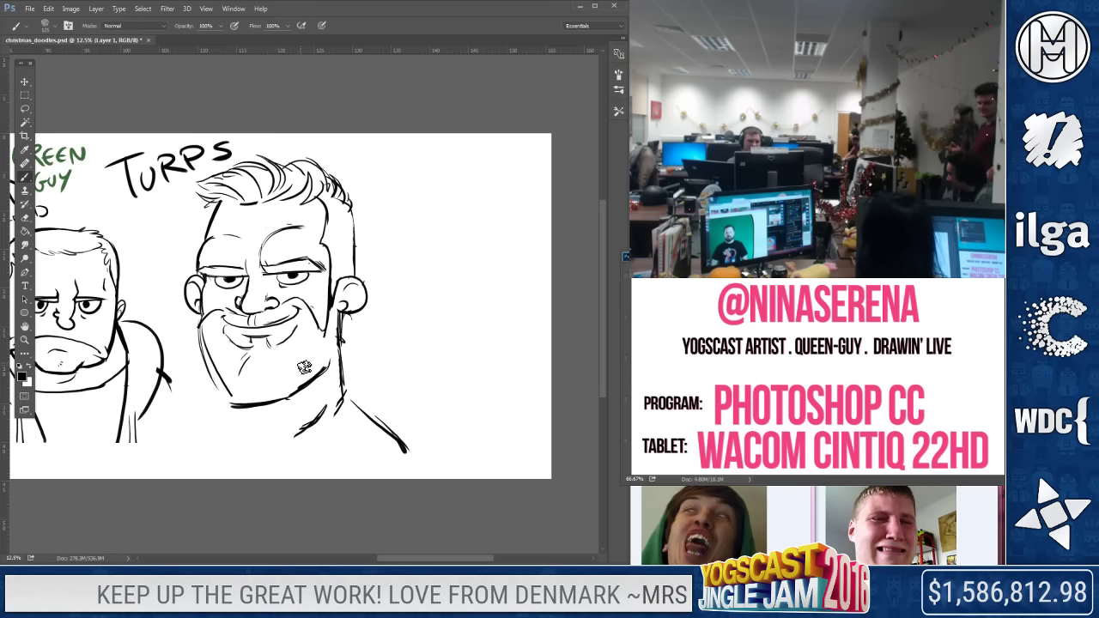
Draw the left neck line and add hairy strokes down the left edge of the short beard
left_click_drag(234, 409, 244, 439)
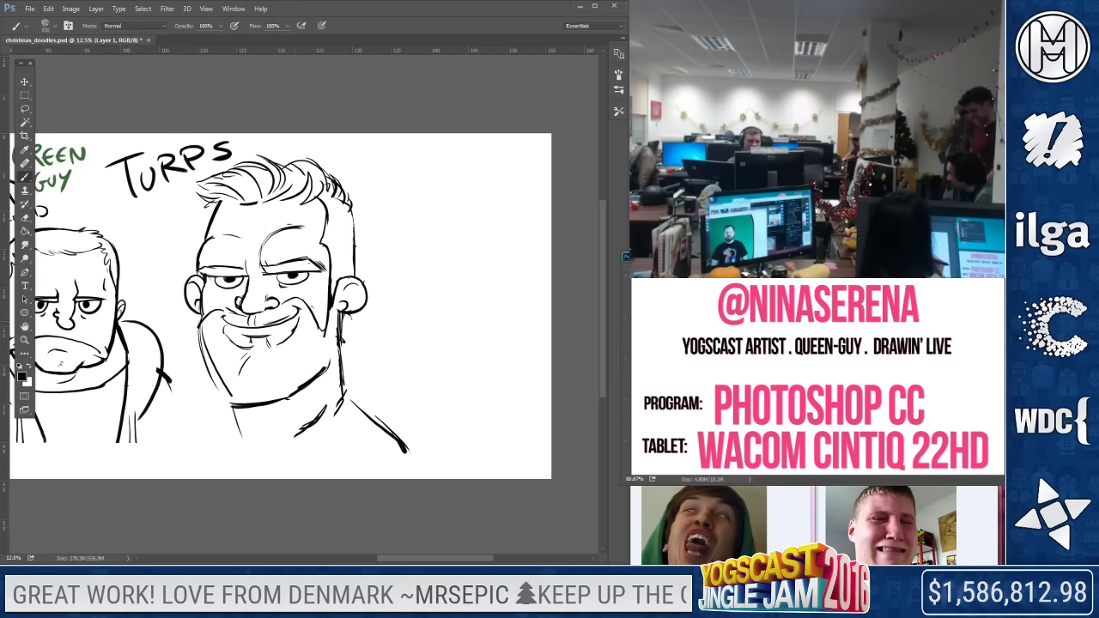
left_click_drag(213, 335, 228, 408)
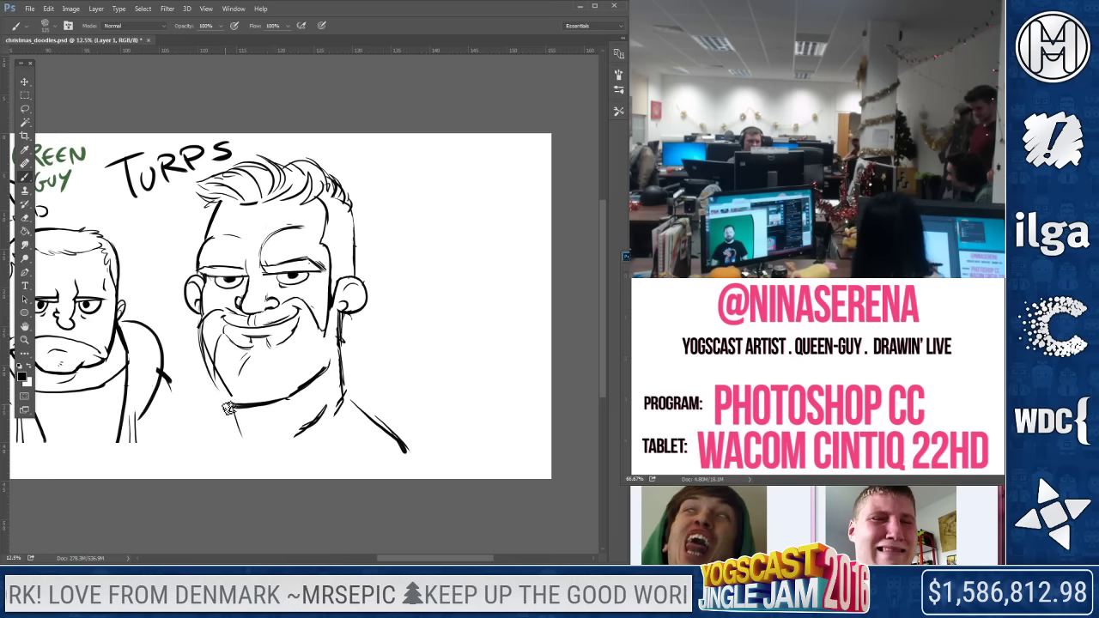
key("ctrl+z")
mouse_move(201, 328)
left_mouse_down()
mouse_move(216, 379)
mouse_move(207, 387)
mouse_move(230, 416)
left_mouse_up()
left_click_drag(220, 372, 238, 421)
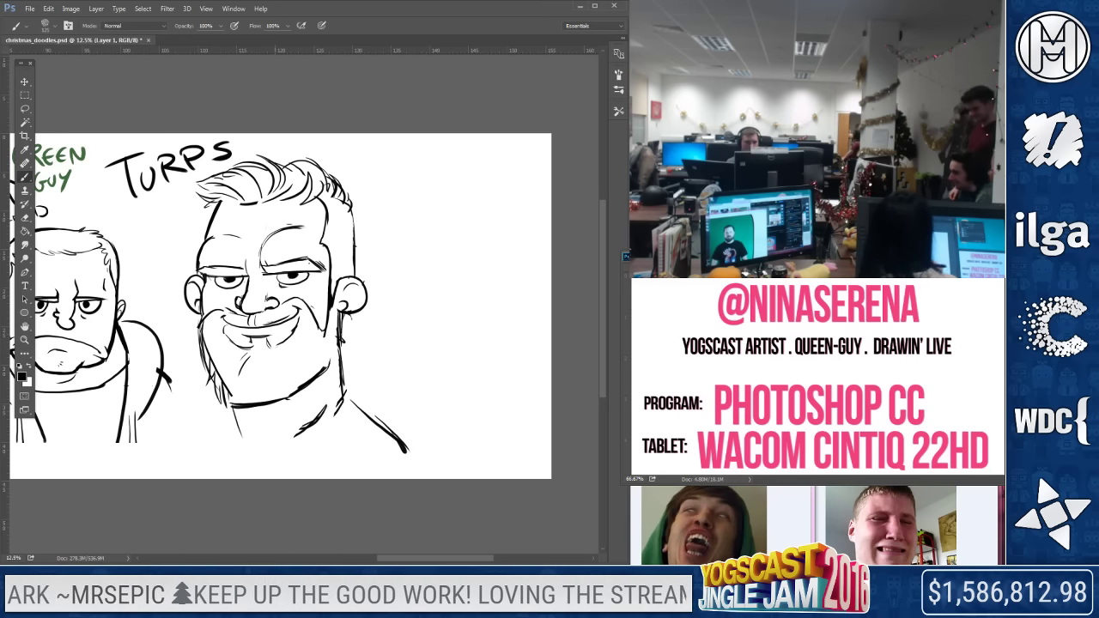
Rework the beard's lower left corner with pointed tufts, and break up the solid chin line with short hair strokes
key("e")
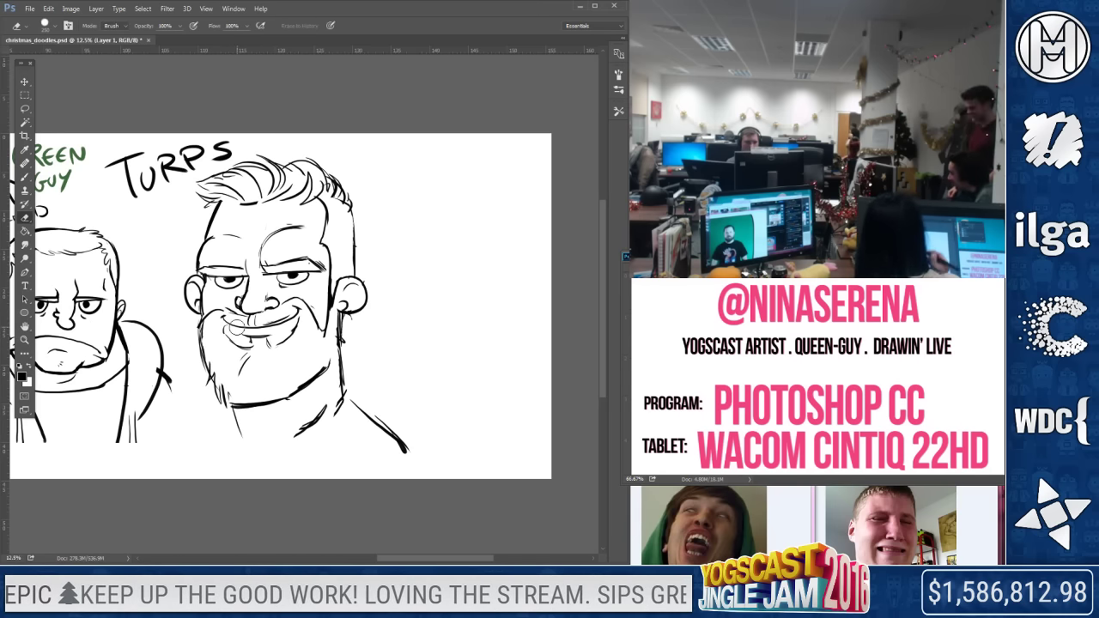
mouse_move(236, 400)
left_mouse_down()
mouse_move(265, 404)
mouse_move(246, 411)
left_mouse_up()
left_click(24, 176)
key("e")
key("ctrl+alt+z")
key("ctrl+alt+z")
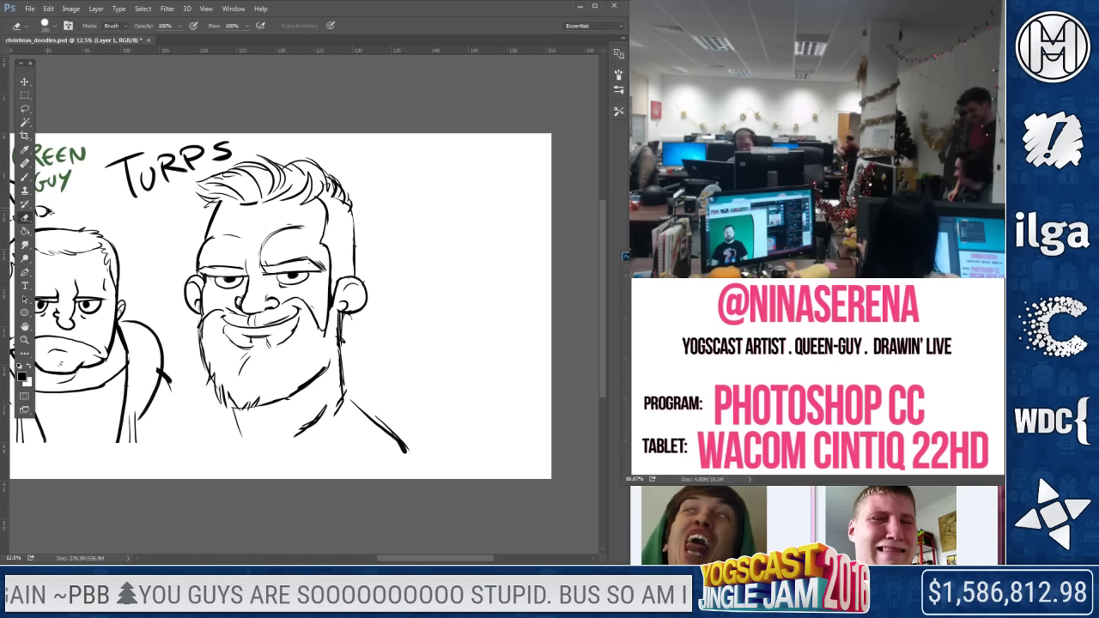
left_click(30, 180)
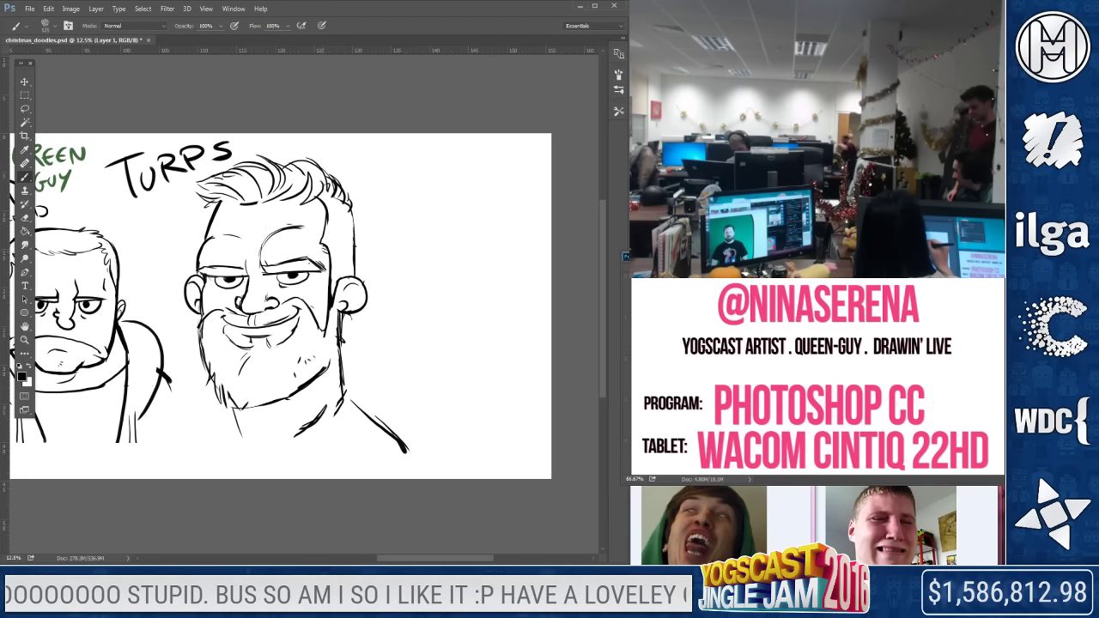
Redraw the right side of the neck as a bold line, and erase the rough neck and right shoulder lines
mouse_move(344, 314)
left_mouse_down()
mouse_move(346, 403)
mouse_move(293, 436)
left_mouse_up()
key("e")
left_click_drag(342, 398, 330, 414)
mouse_move(331, 364)
left_mouse_down()
mouse_move(301, 396)
mouse_move(401, 447)
left_mouse_up()
key("b")
Draw a curved shirt collar around the neck and sloping shoulder lines on both sides
left_click_drag(248, 436, 316, 432)
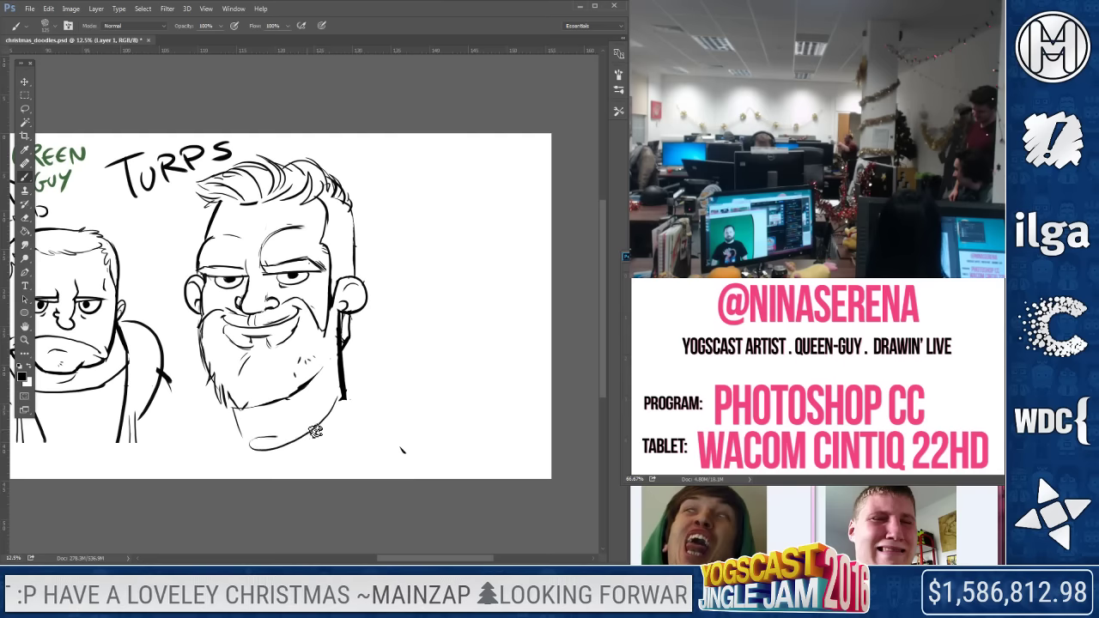
mouse_move(247, 408)
left_mouse_down()
mouse_move(282, 422)
mouse_move(345, 400)
mouse_move(414, 443)
left_mouse_up()
left_click_drag(225, 428, 178, 464)
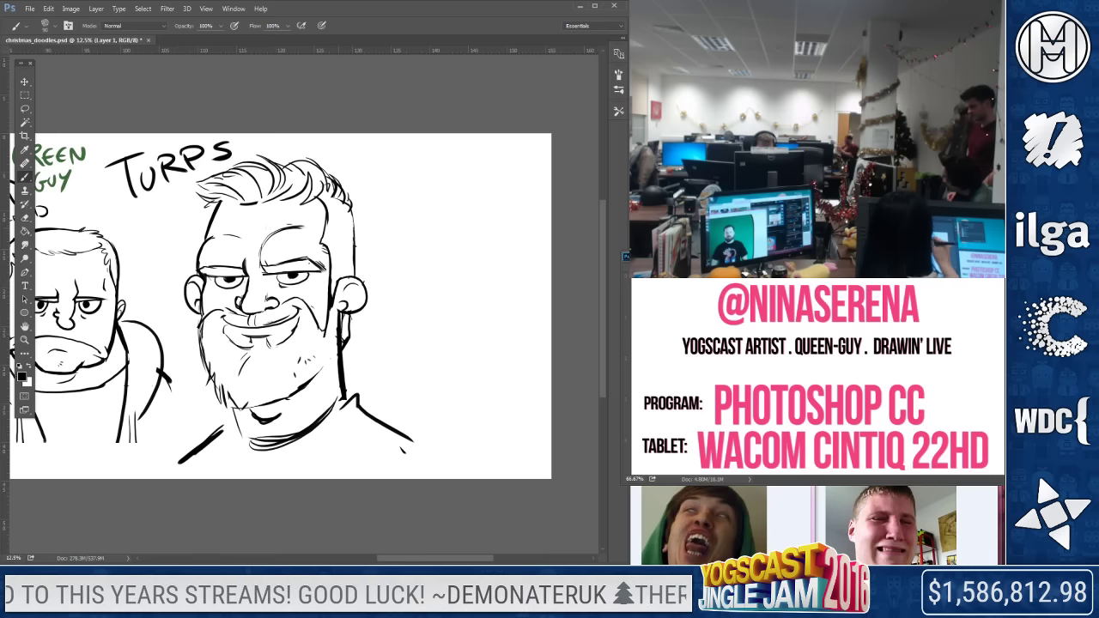
Refine the left corner of the smile, and add bold beard strokes along the jaw below the right ear
key("e")
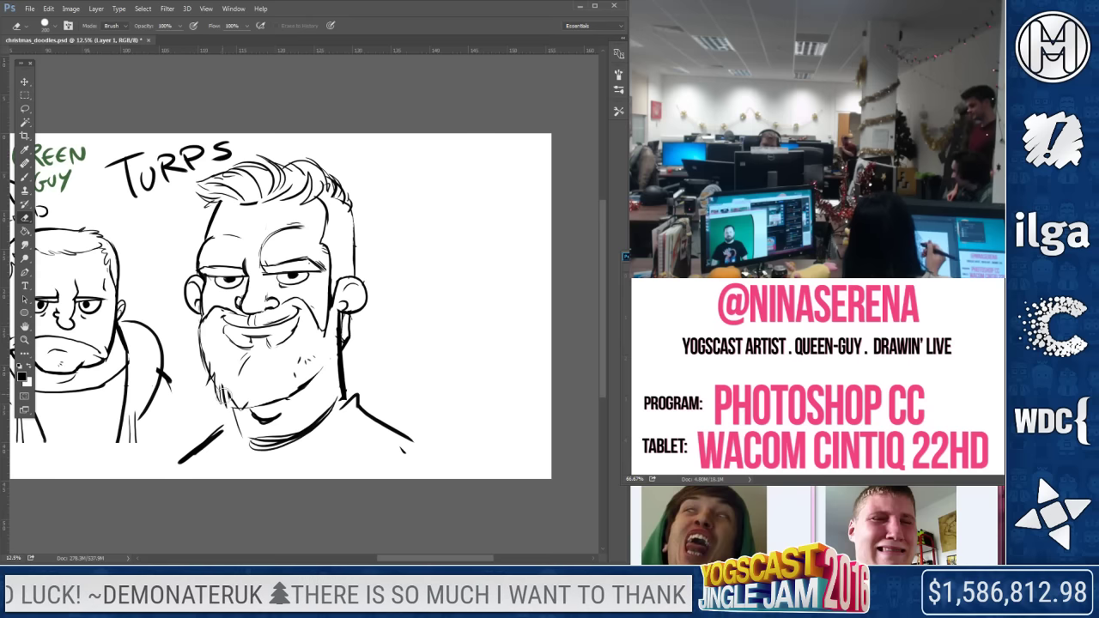
key("b")
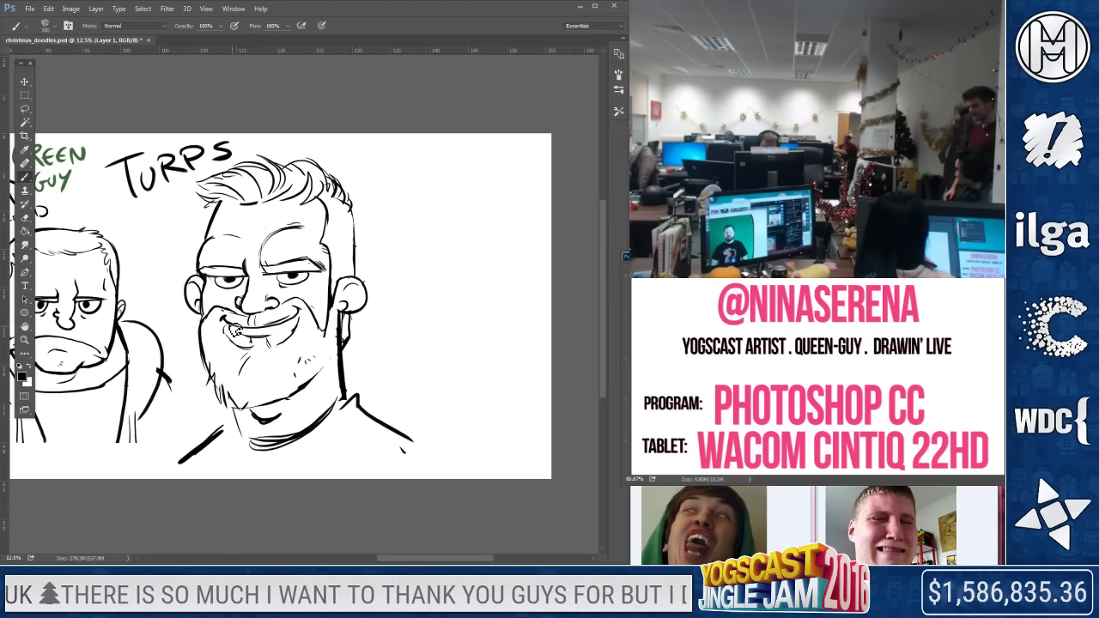
key("e")
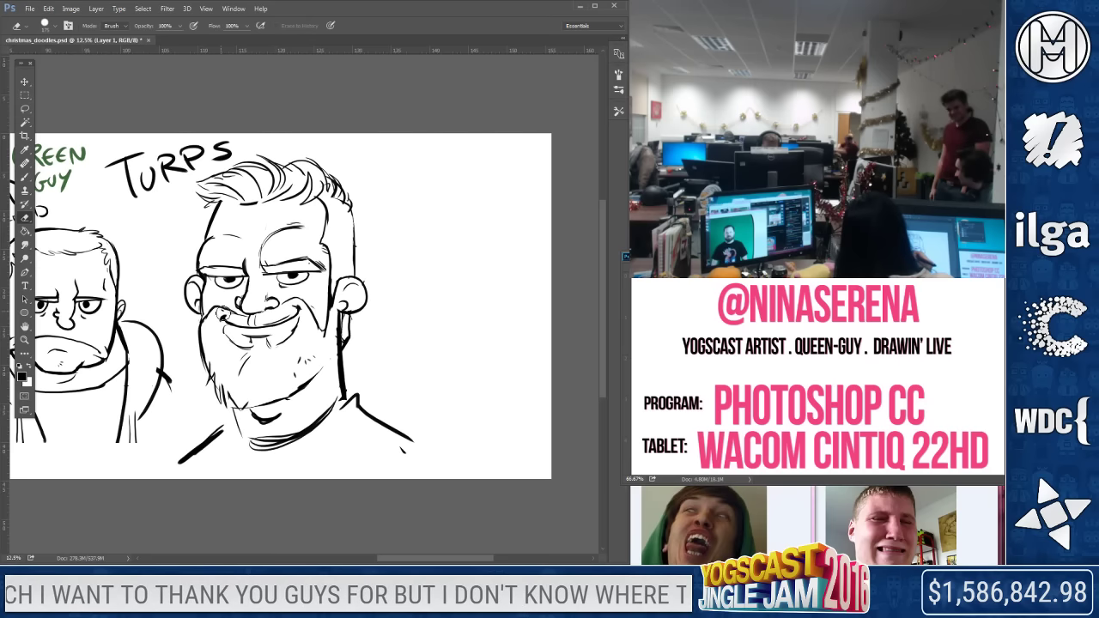
key("b")
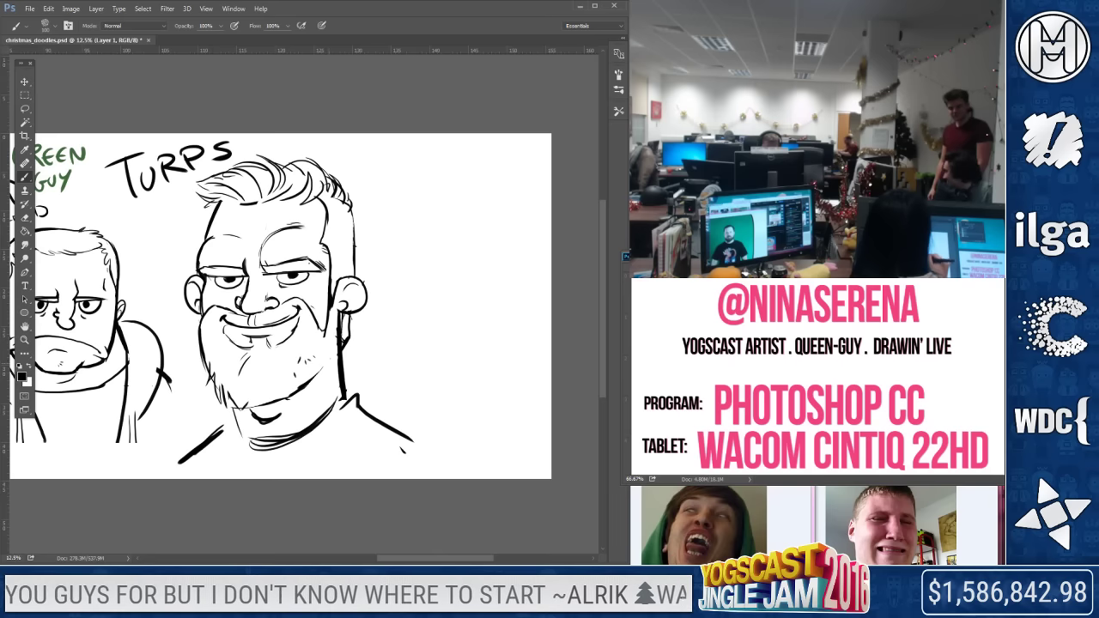
key("ctrl+z")
left_click_drag(342, 324, 344, 361)
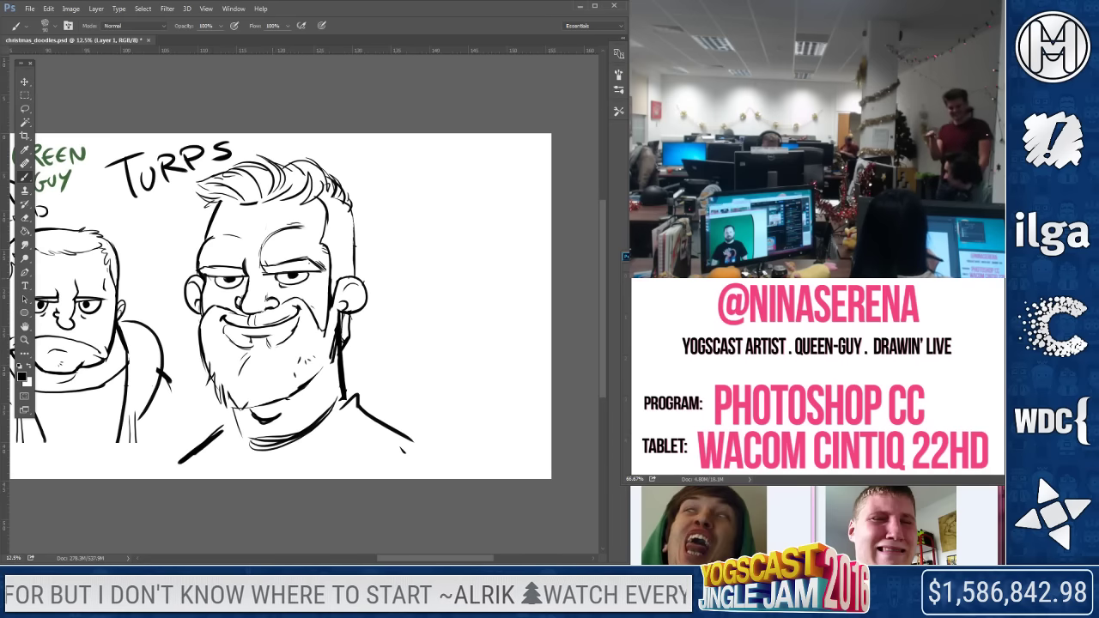
Erase the large arc above the right eye and strengthen the inner end of the right eyebrow
key("e")
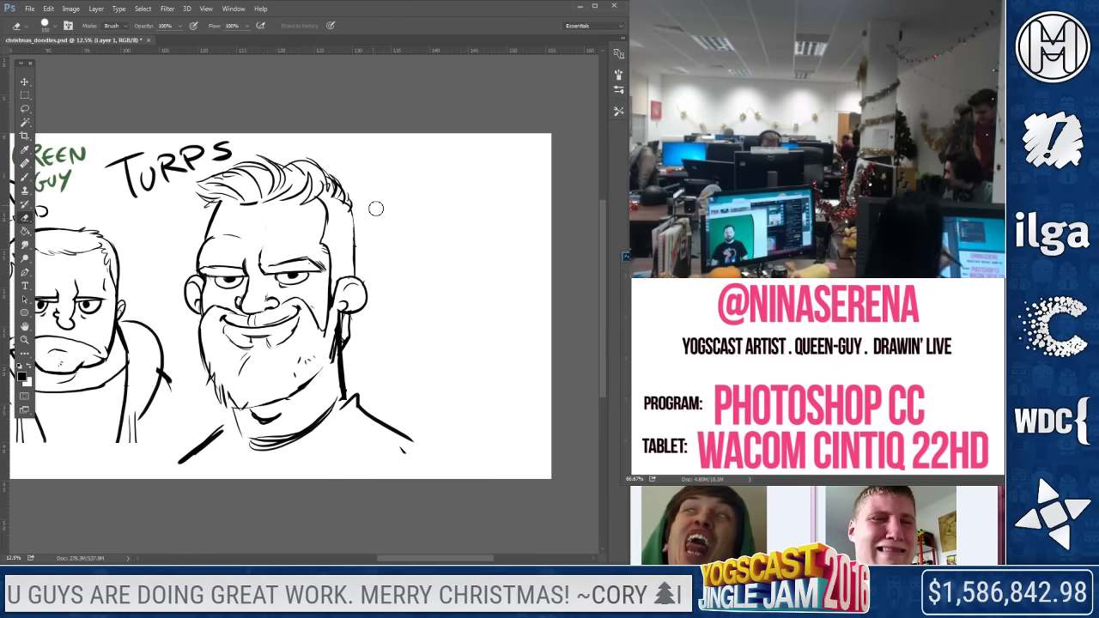
left_click(25, 163)
left_click(268, 247)
left_click(287, 219)
left_click(24, 177)
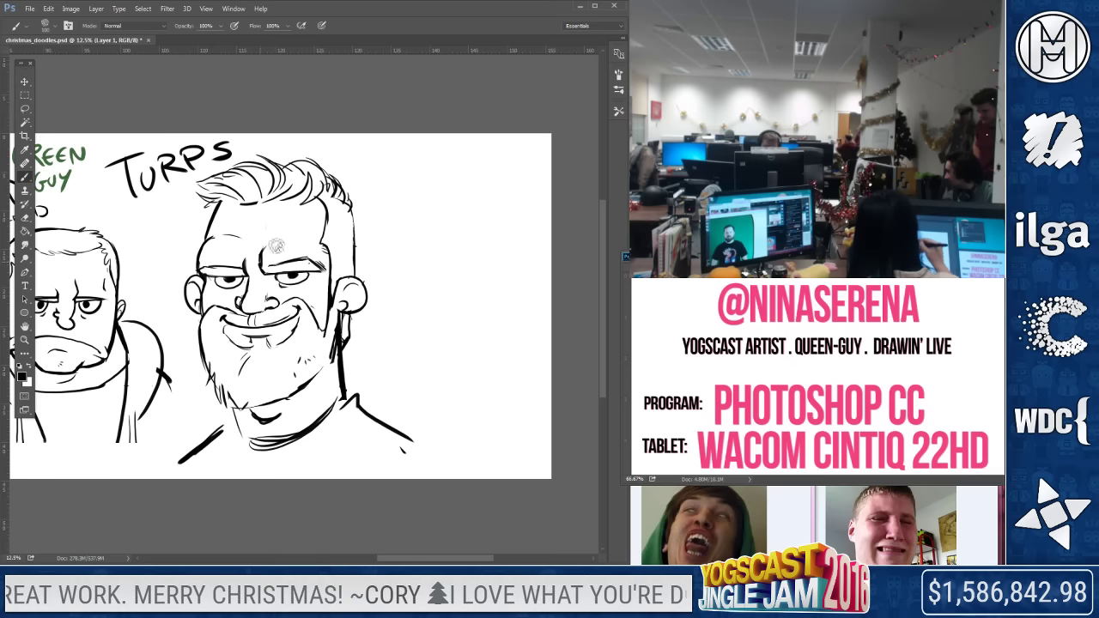
Draw a curved brow crease above the right eye, and clean the extra sketch lines off the collar
key("e")
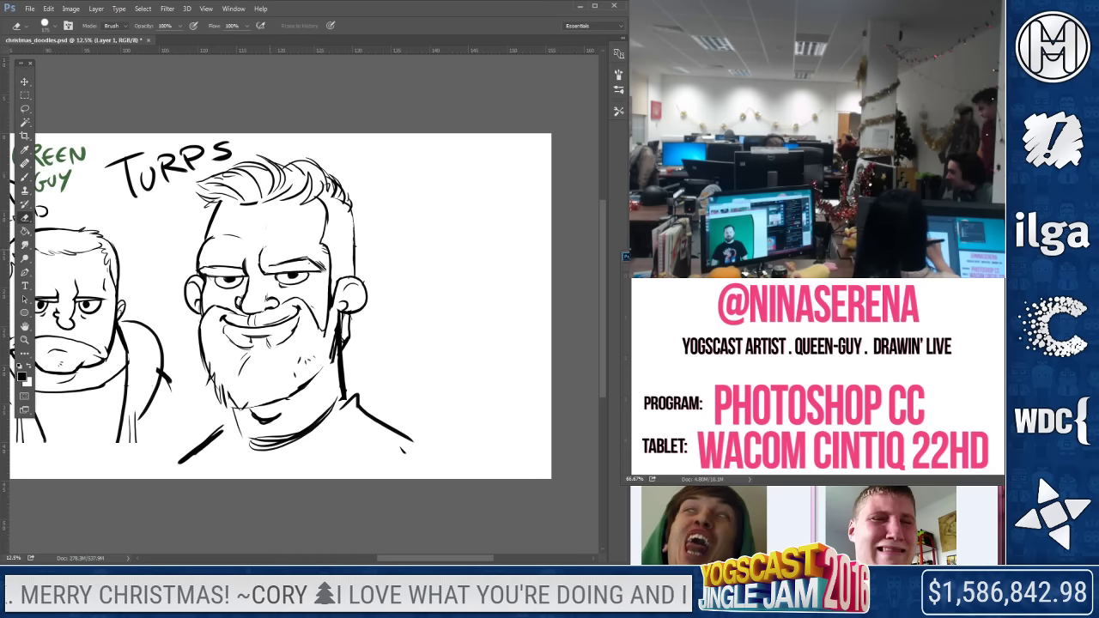
key("b")
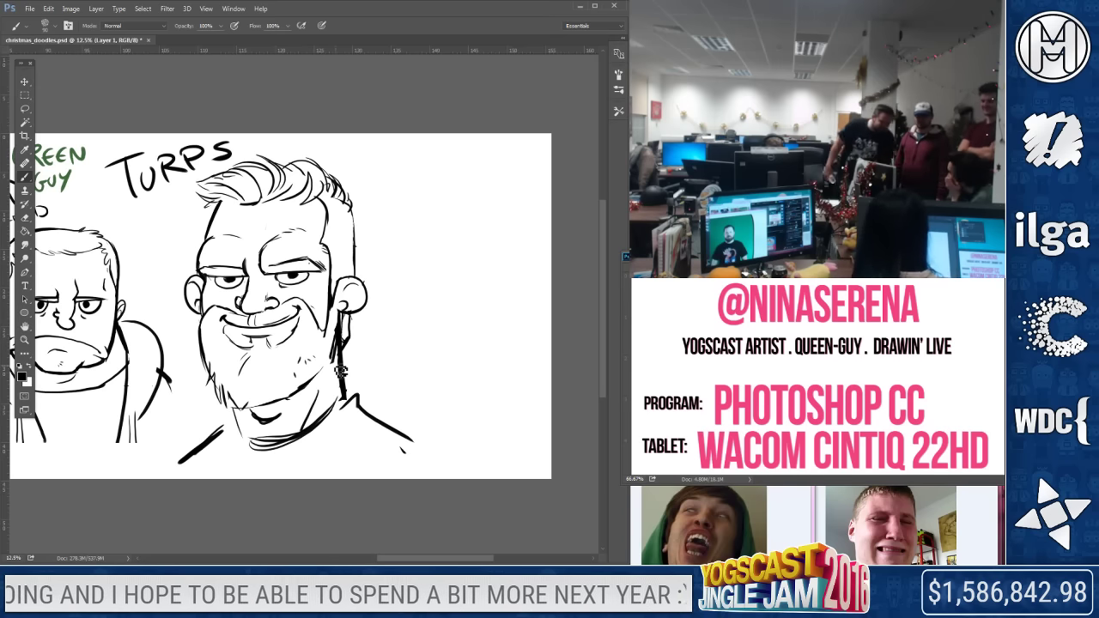
key("e")
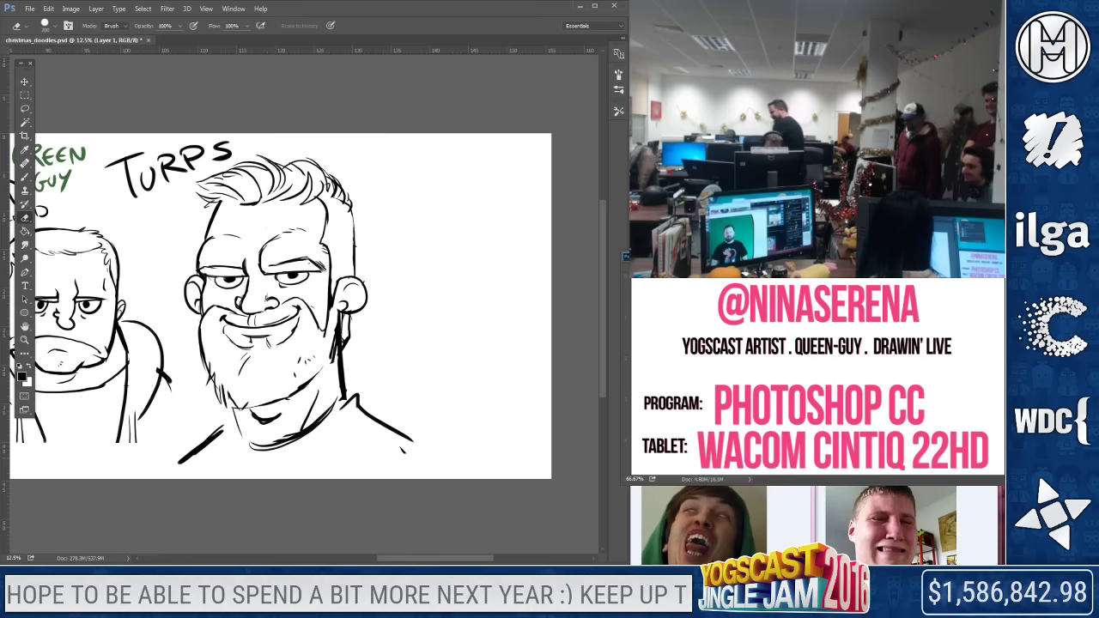
key("b")
Lasso the whole bearded figure and scale it down to about 85%, keeping it beside the TURPS label
key("l")
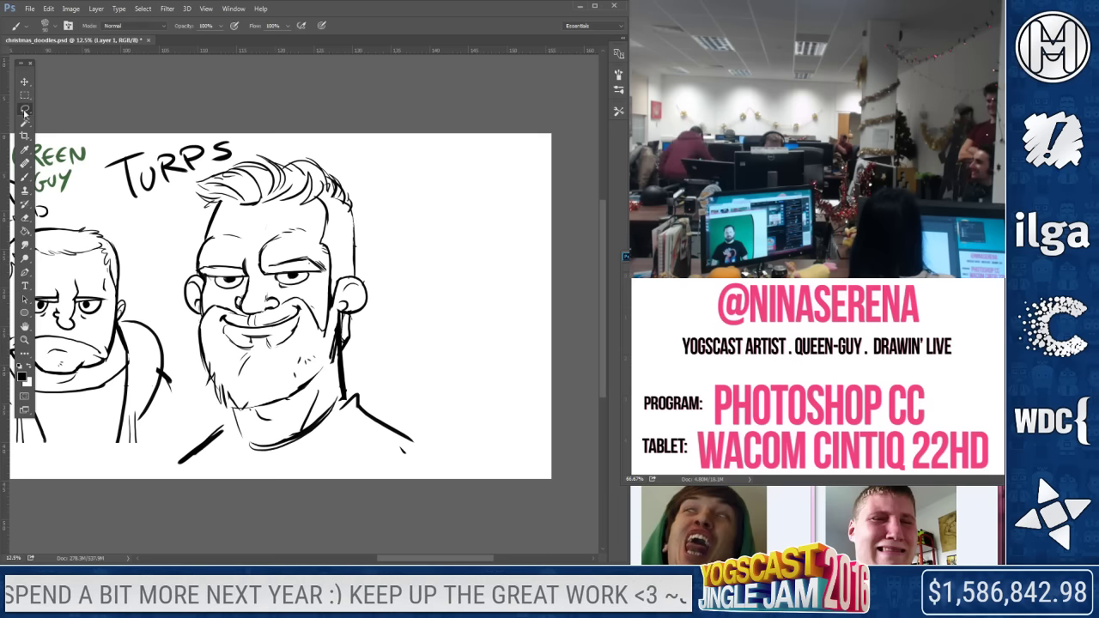
mouse_move(255, 135)
left_mouse_down()
mouse_move(182, 191)
mouse_move(196, 419)
mouse_move(402, 251)
mouse_move(256, 136)
left_mouse_up()
right_click(354, 141)
left_click(378, 258)
mouse_move(450, 478)
left_mouse_down()
mouse_move(455, 443)
mouse_move(420, 425)
mouse_move(440, 457)
left_mouse_up()
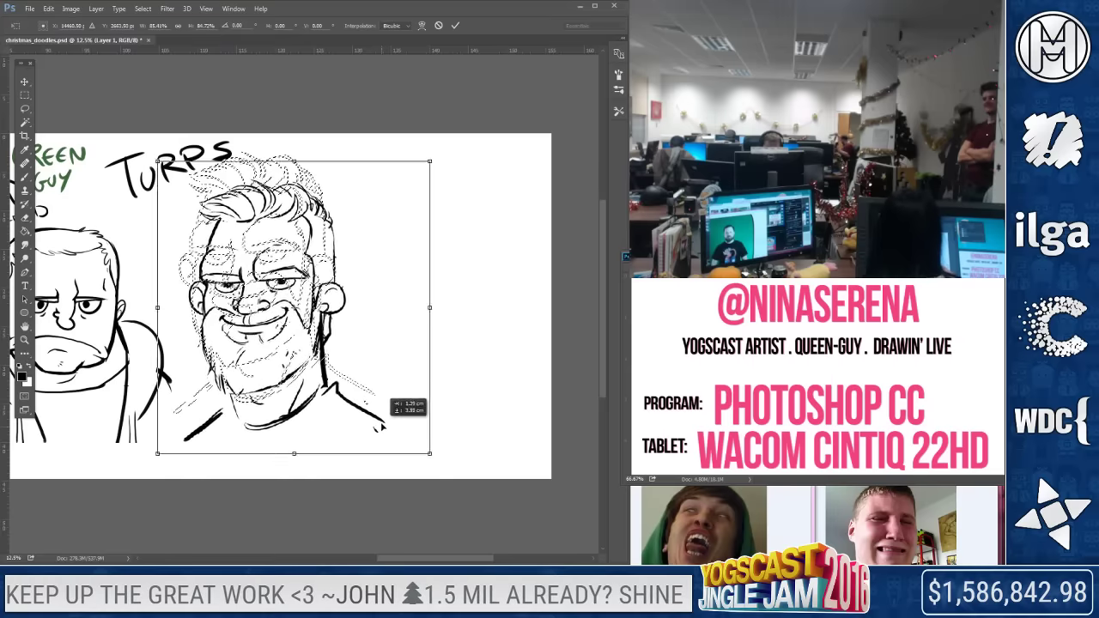
key("Return")
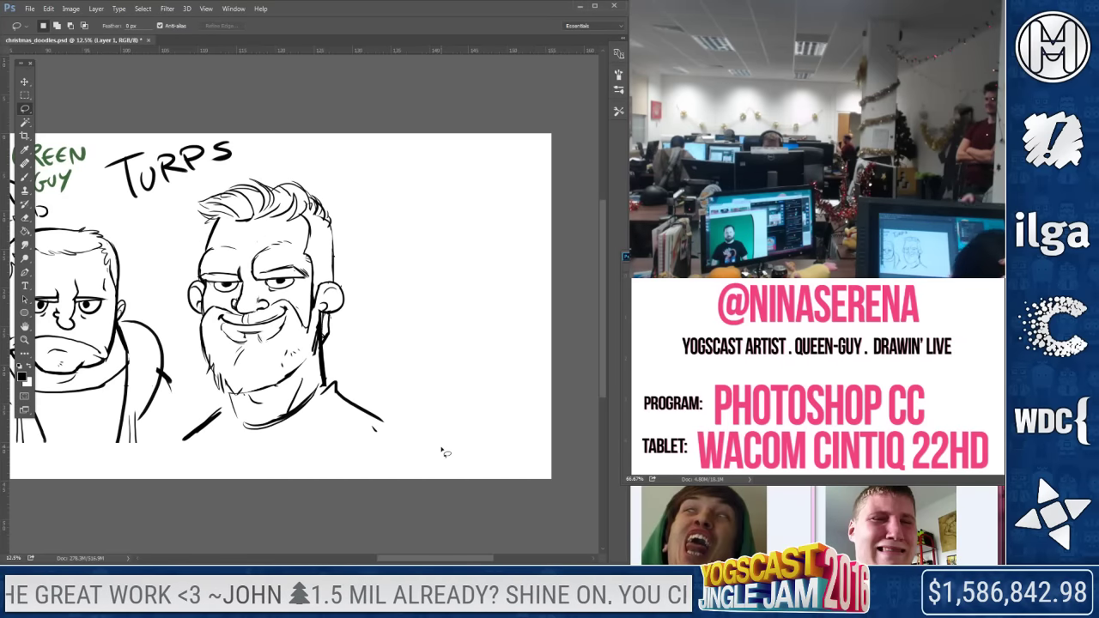
Erase the crease above the right eyebrow and touch up the forehead and face lines
key("e")
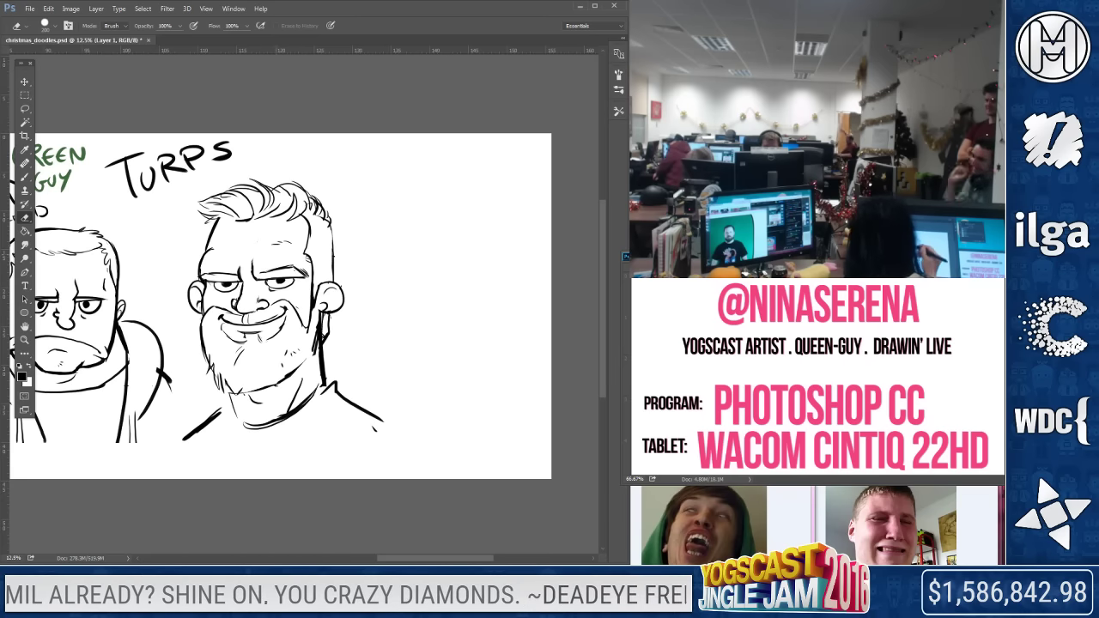
left_click(25, 176)
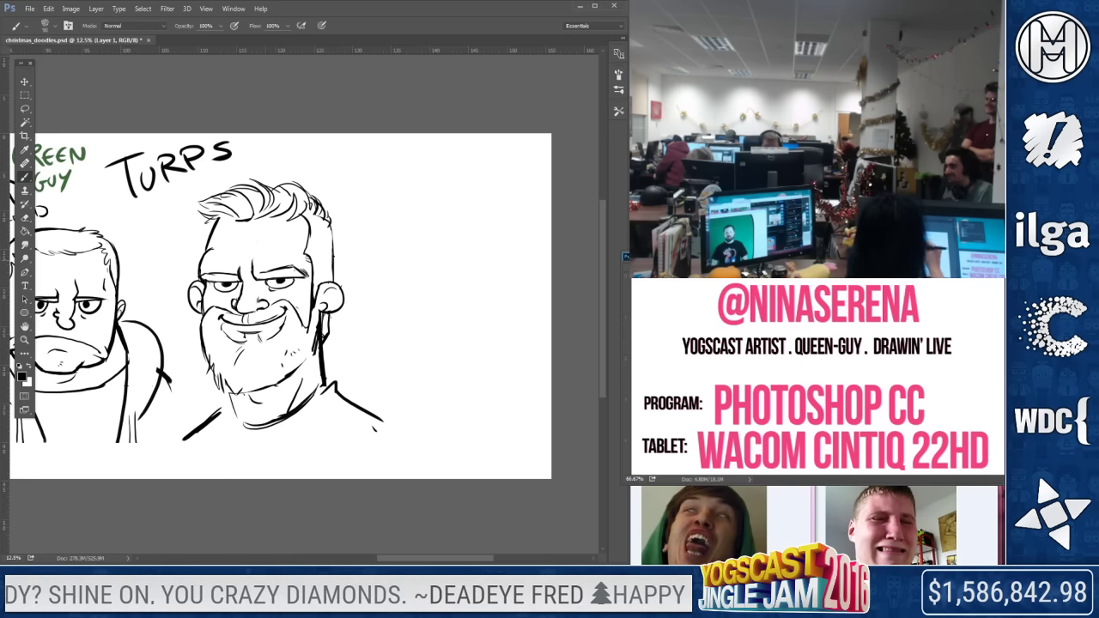
key("e")
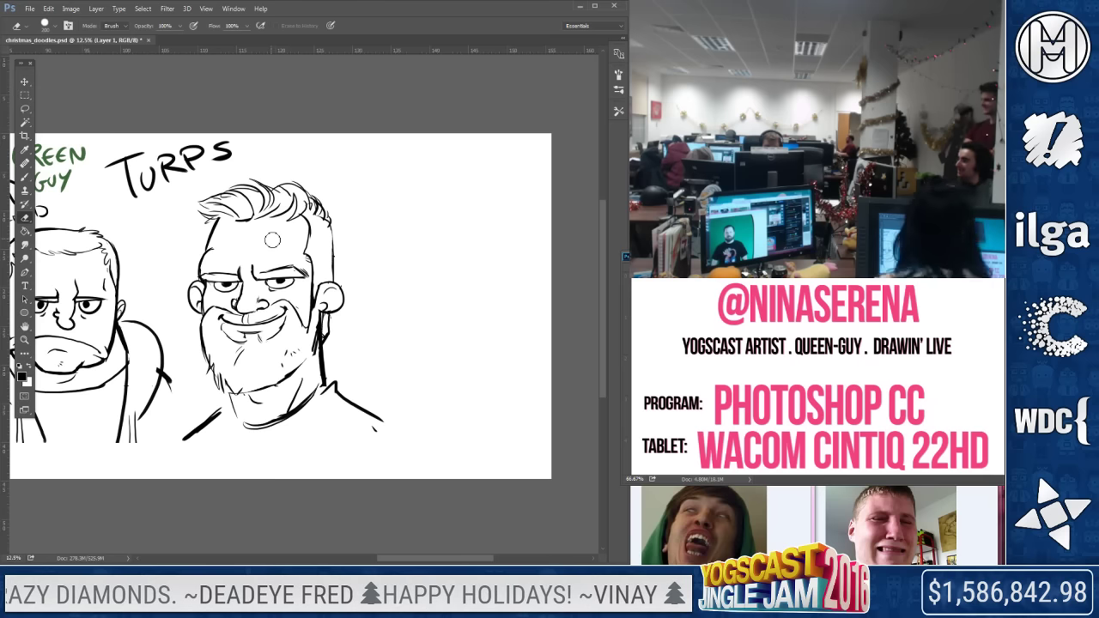
left_click(25, 178)
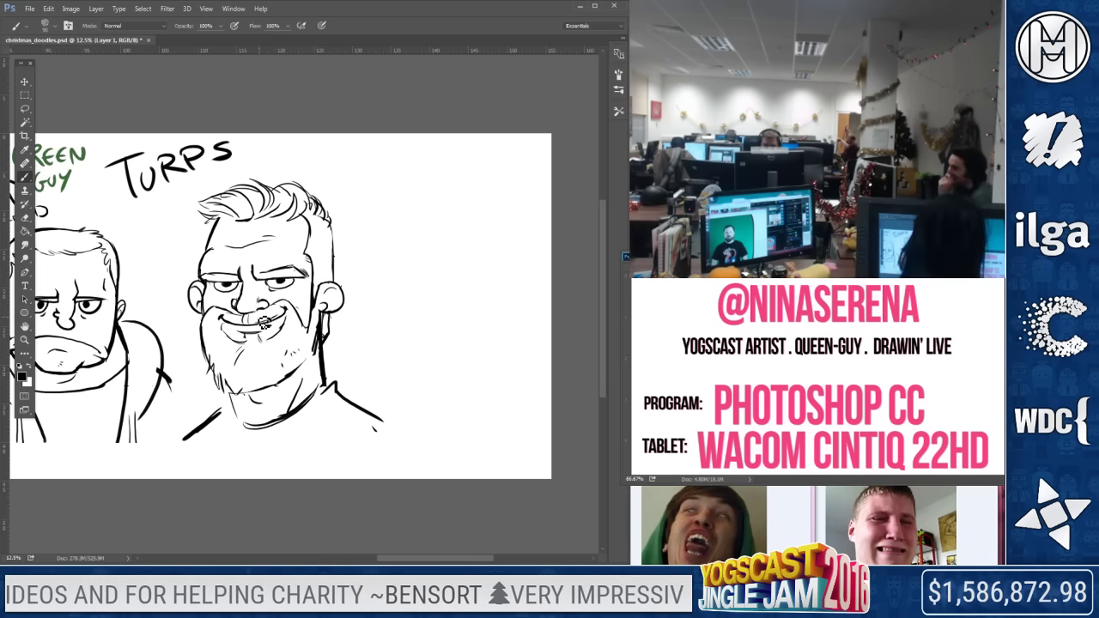
Clean up the lines around the mouth and beard, redraw them, and erase the stray mark beside the shoulder
left_click(26, 218)
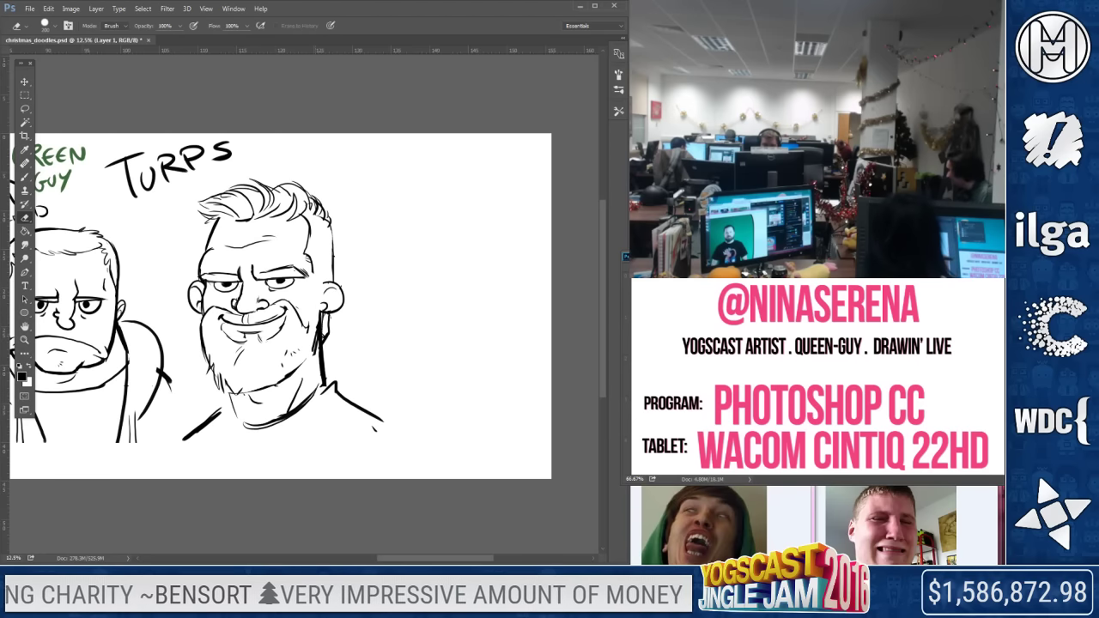
key("b")
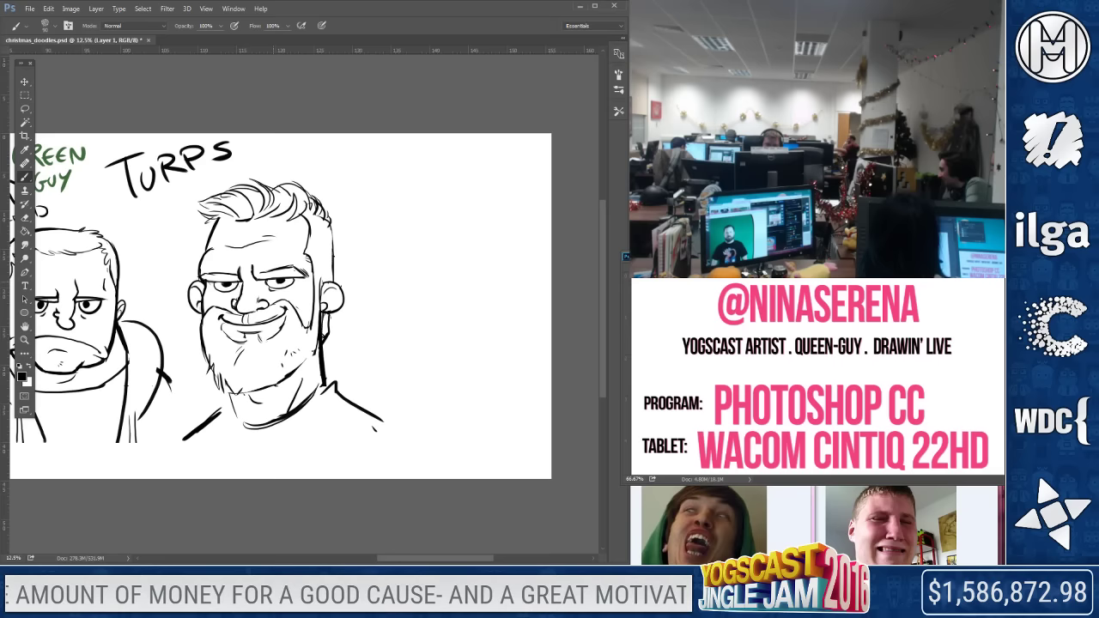
key("e")
key("b")
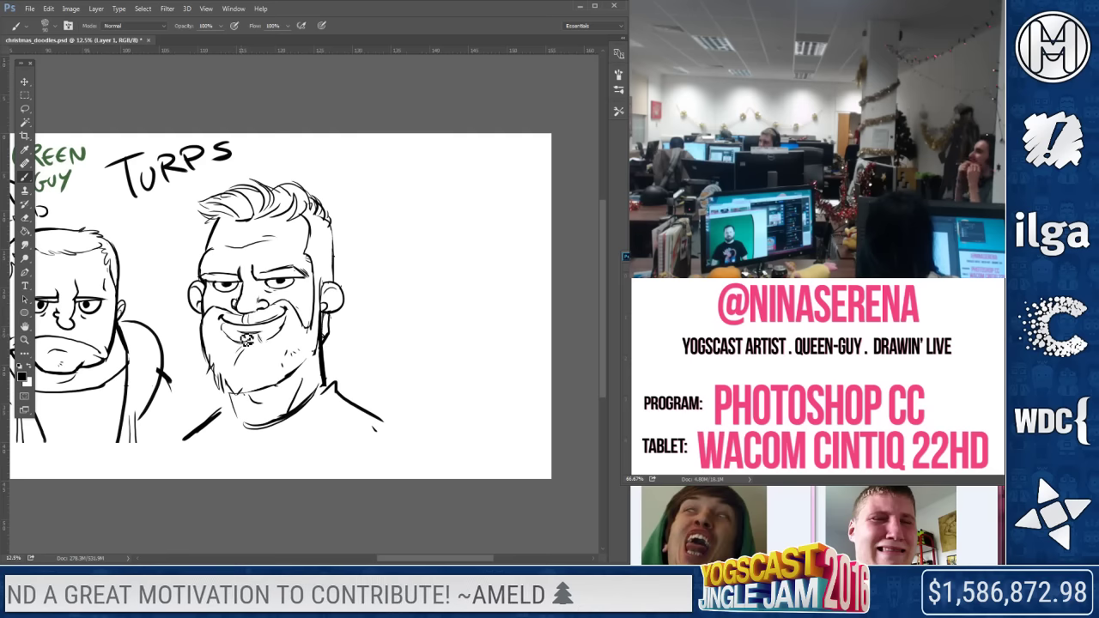
left_click(26, 218)
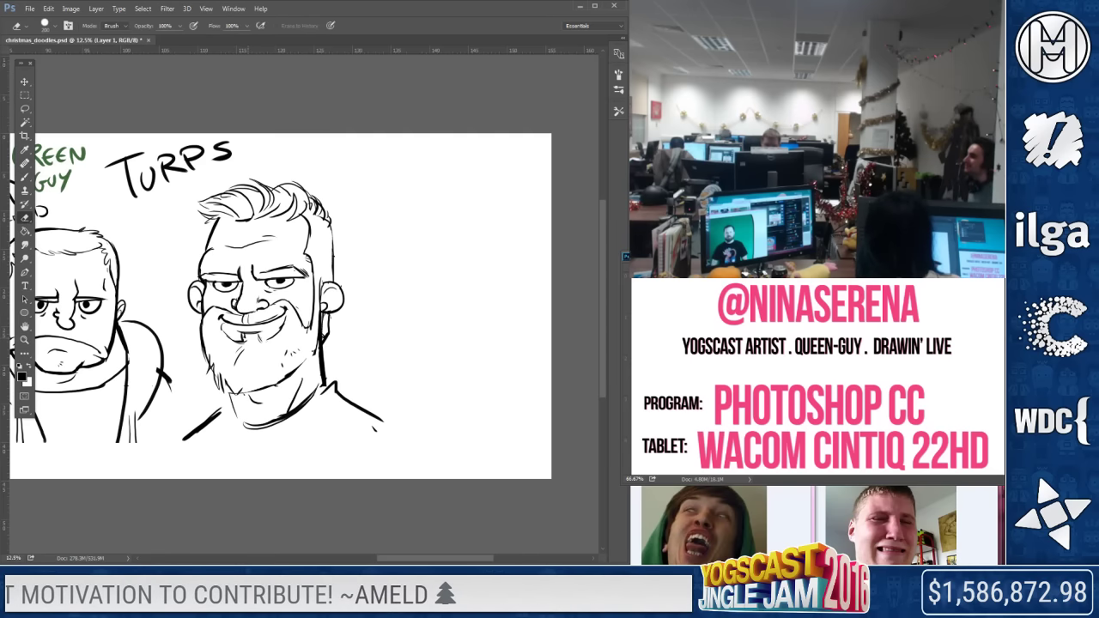
left_click_drag(247, 344, 242, 335)
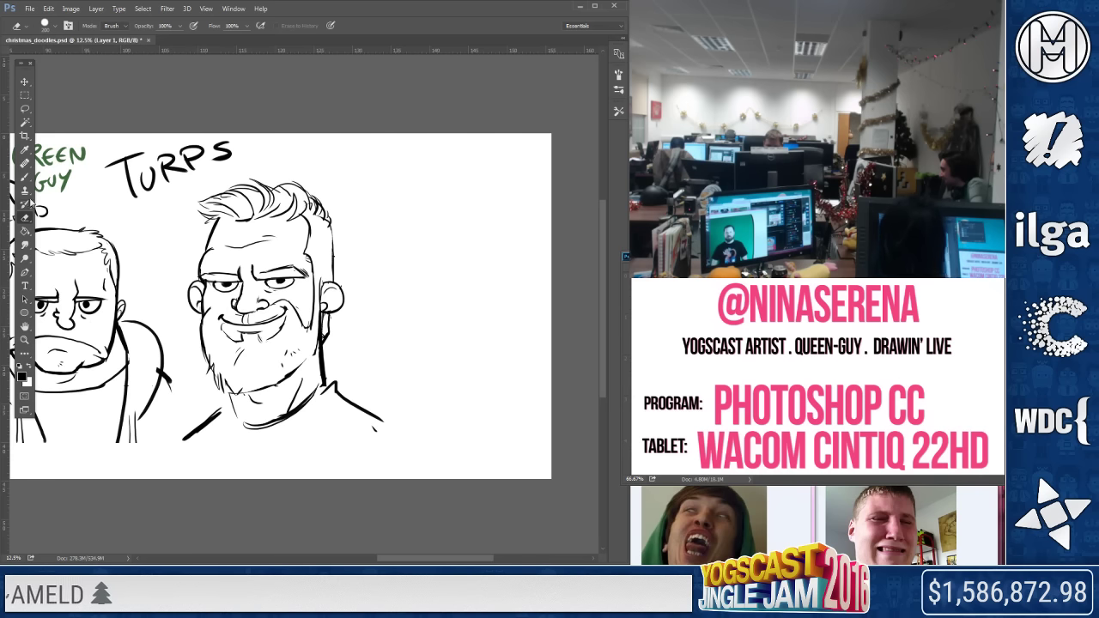
key("b")
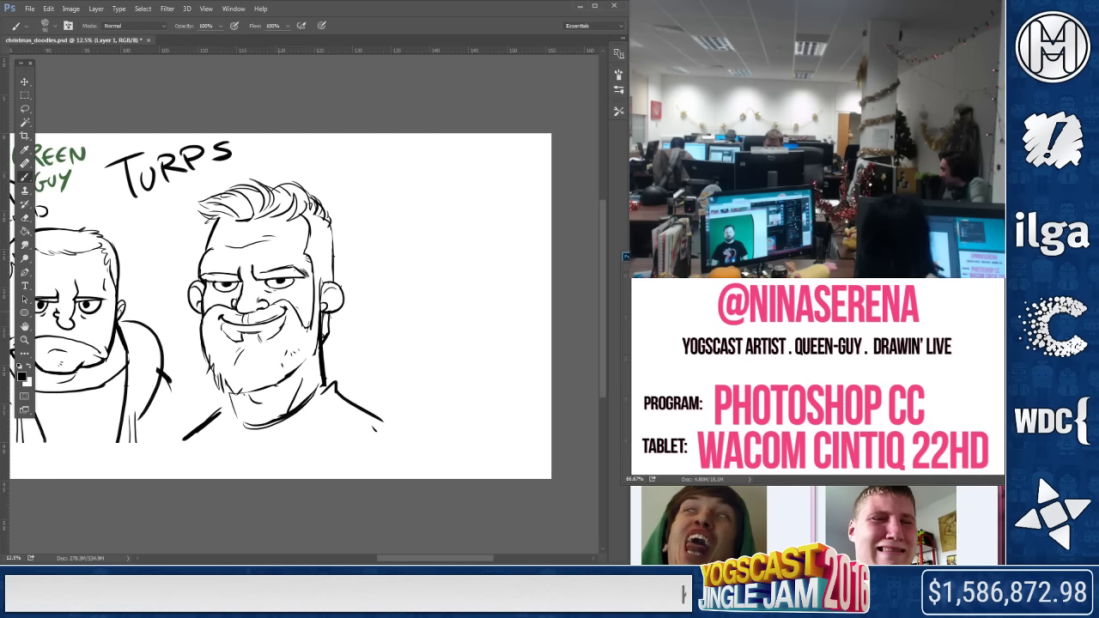
key("e")
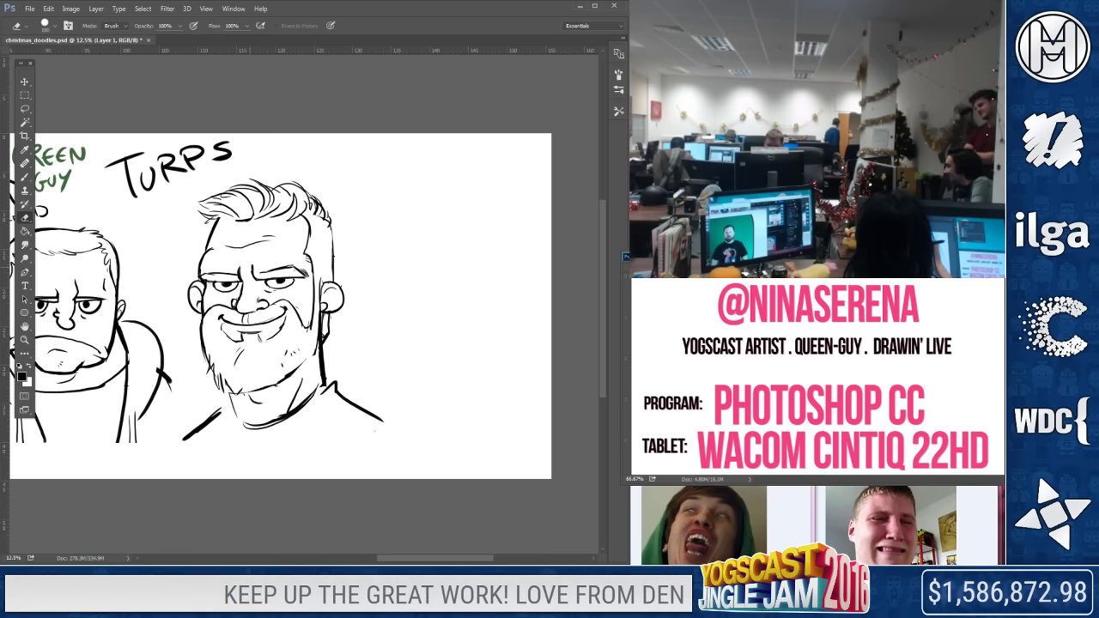
key("b")
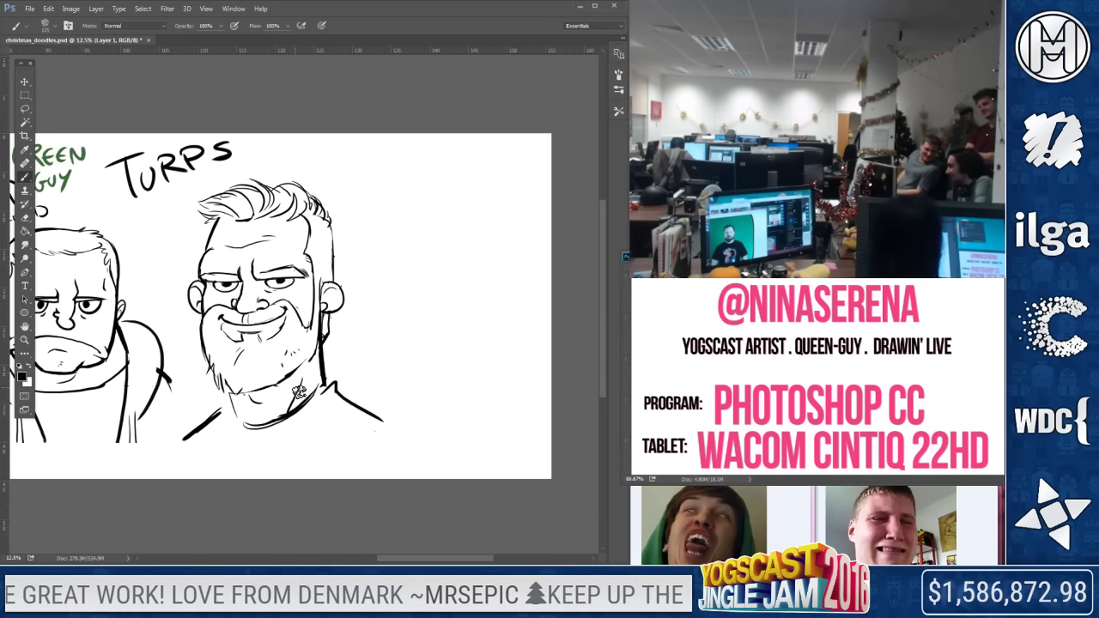
Lasso the whole bearded figure, flip it horizontally, and reposition it under the TURPS label
key("l")
mouse_move(305, 152)
left_mouse_down()
mouse_move(163, 360)
mouse_move(482, 444)
mouse_move(306, 156)
left_mouse_up()
right_click(313, 129)
left_click(397, 256)
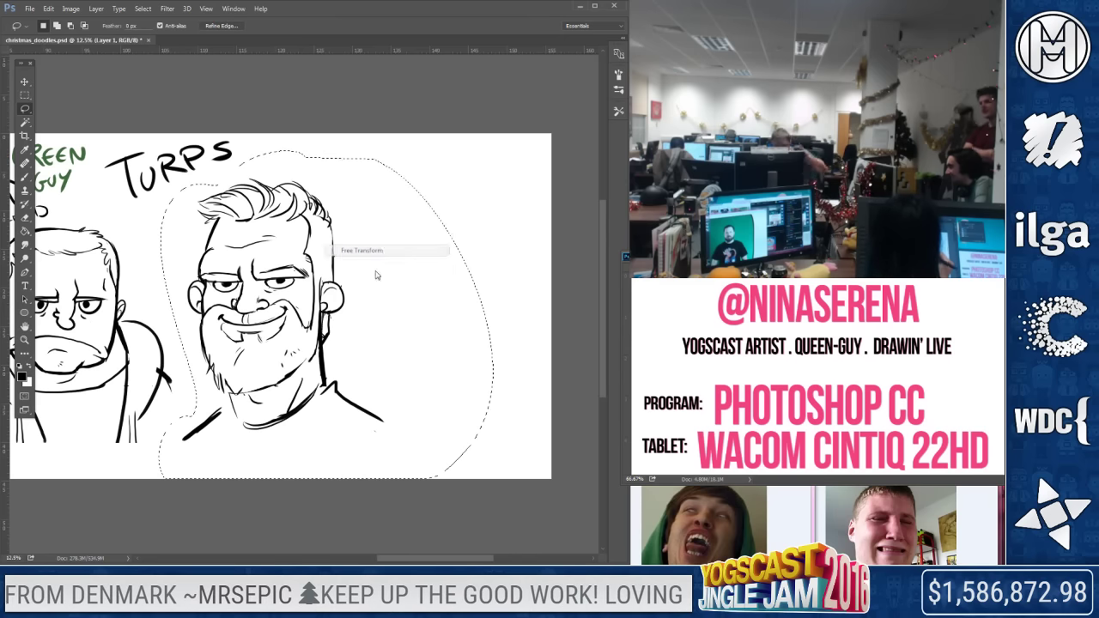
right_click(360, 313)
left_click(396, 468)
mouse_move(398, 454)
left_mouse_down()
mouse_move(289, 441)
mouse_move(264, 486)
left_mouse_up()
key("Return")
key("ctrl+d")
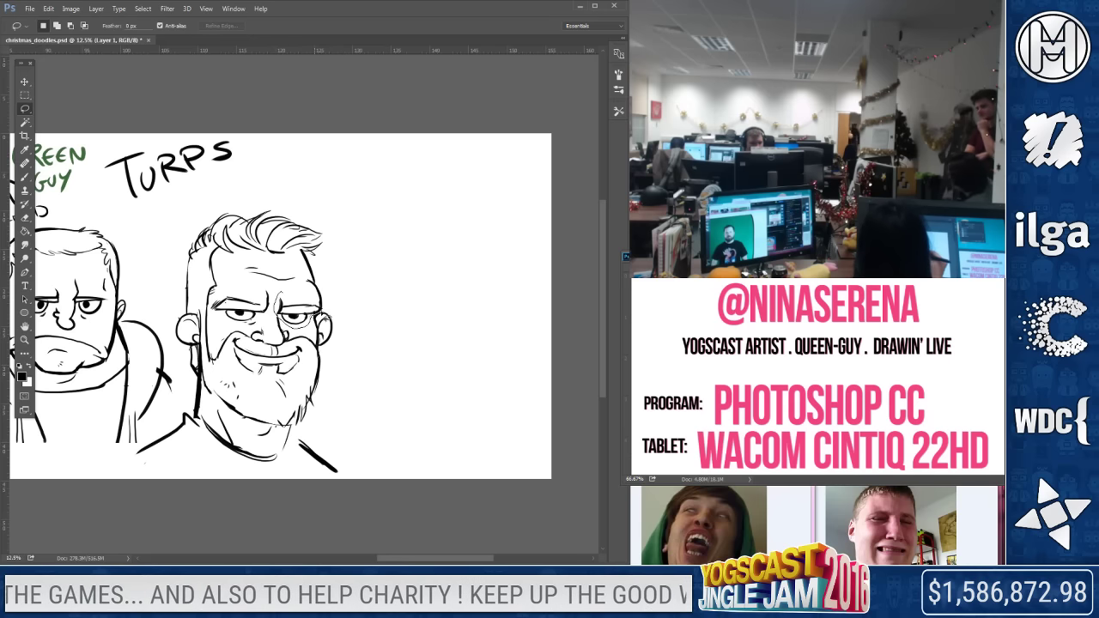
Nudge the right eye slightly upward with Free Transform and touch up the right edge of the face and beard
right_click(307, 296)
left_click(345, 420)
left_click_drag(315, 321, 314, 319)
key("Return")
key("ctrl+d")
key("b")
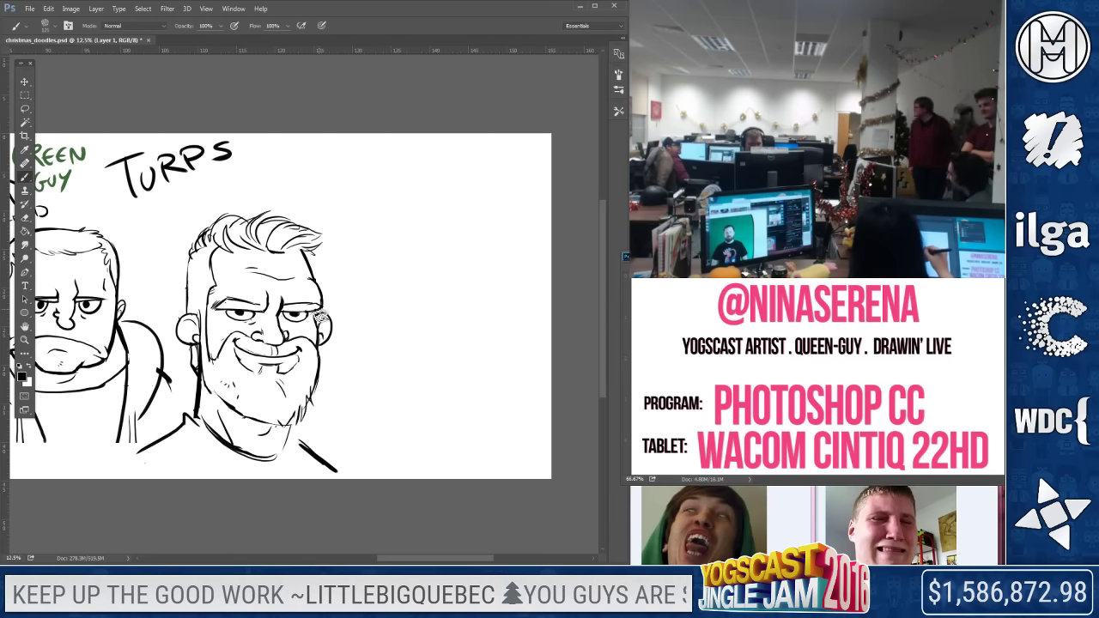
left_click_drag(319, 323, 315, 397)
left_click_drag(398, 415, 601, 405)
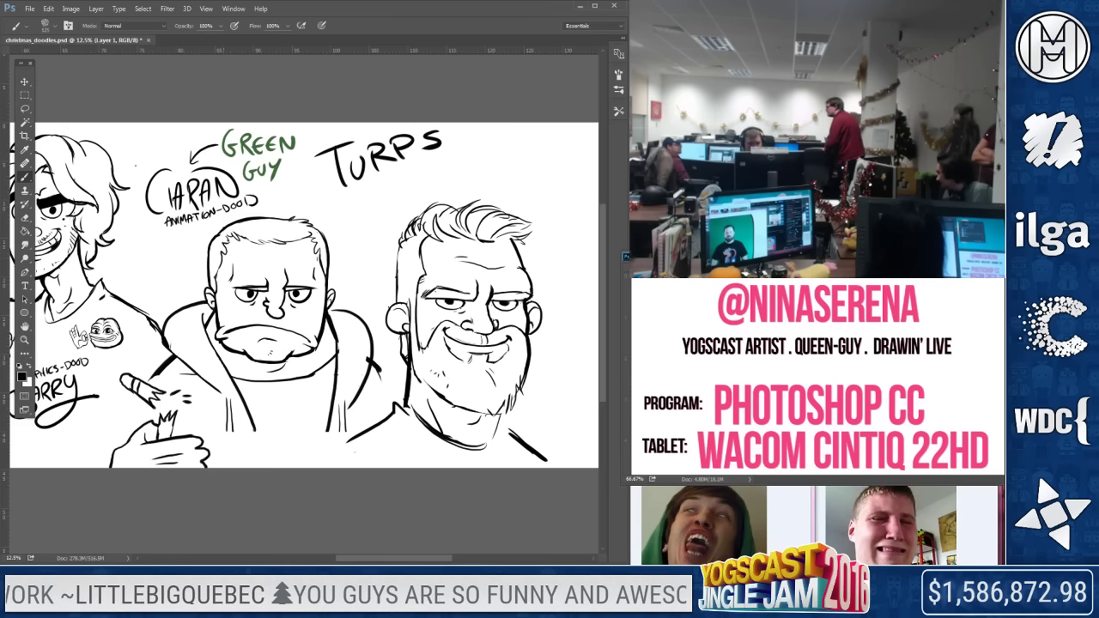
Lasso the bearded man's left-hand eye and adjust its placement with Free Transform
key("l")
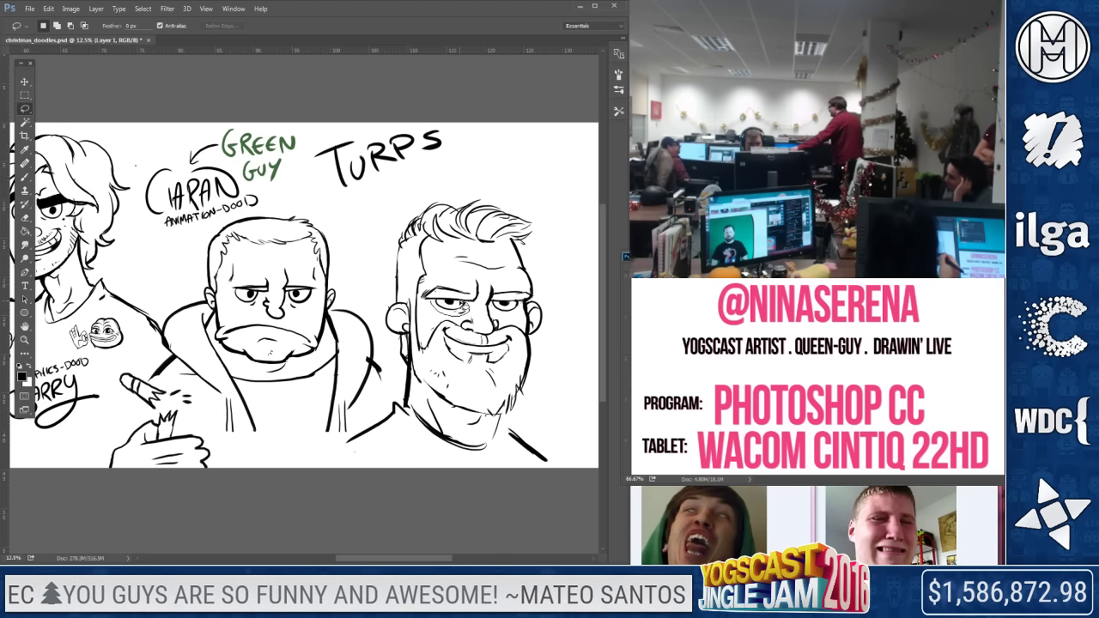
mouse_move(438, 311)
left_mouse_down()
mouse_move(455, 300)
mouse_move(463, 315)
left_mouse_up()
right_click(455, 301)
left_click(491, 431)
key("Return")
key("ctrl+d")
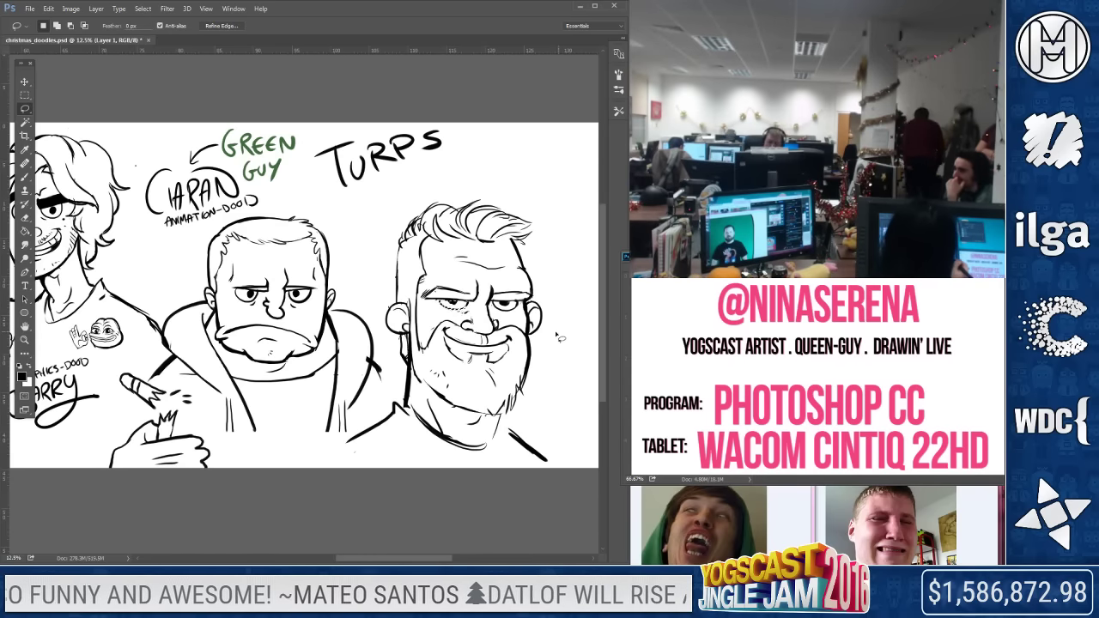
Erase the iris of the left-hand eye and rework it with the brush, undoing the last change
key("e")
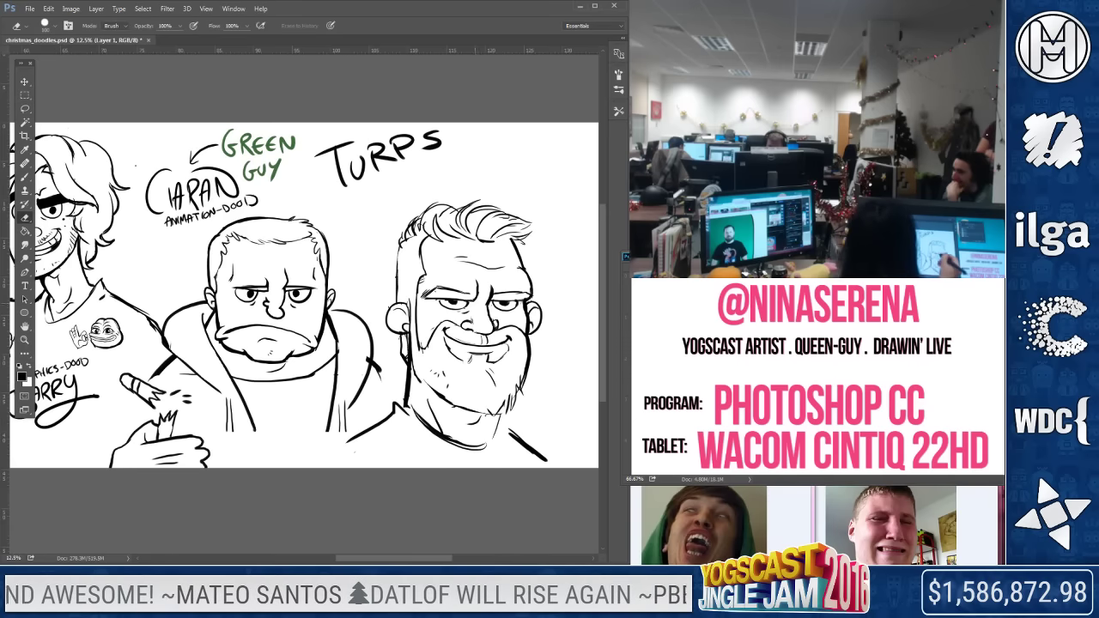
mouse_move(448, 302)
left_mouse_down()
mouse_move(467, 312)
mouse_move(454, 314)
left_mouse_up()
key("b")
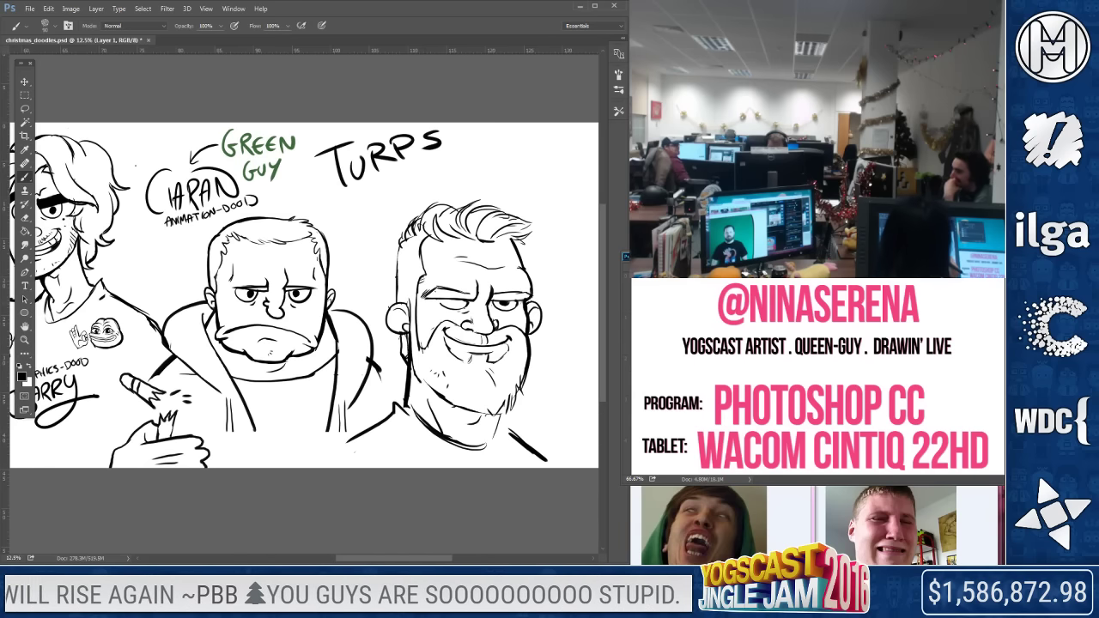
key("ctrl+z")
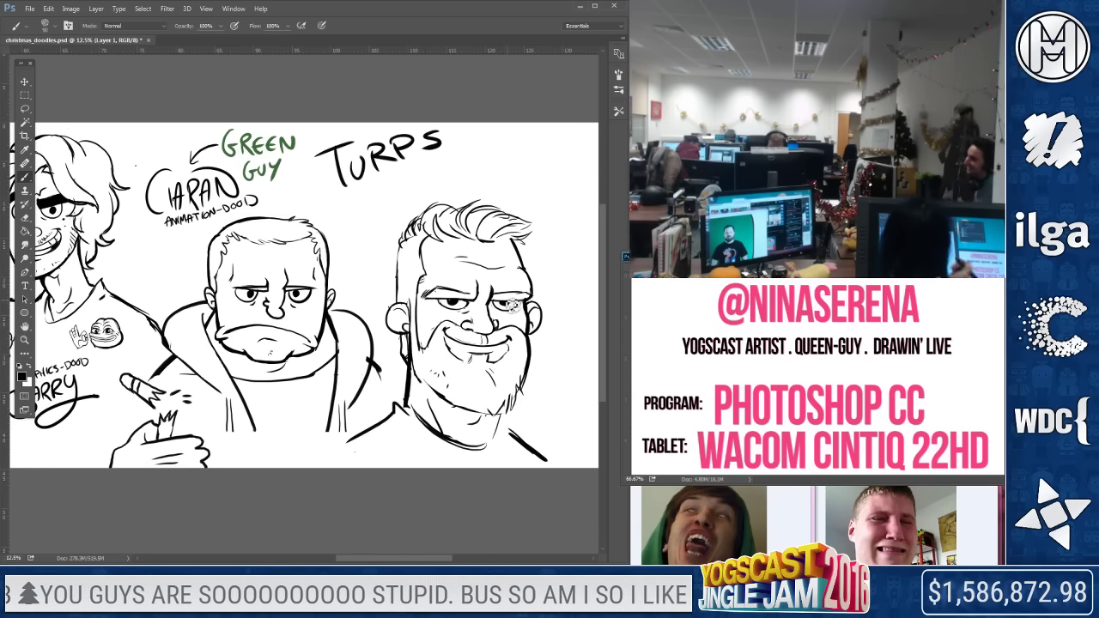
Thicken the outline along the left side of the head, then erase and redraw the adjoining front hair strands
key("e")
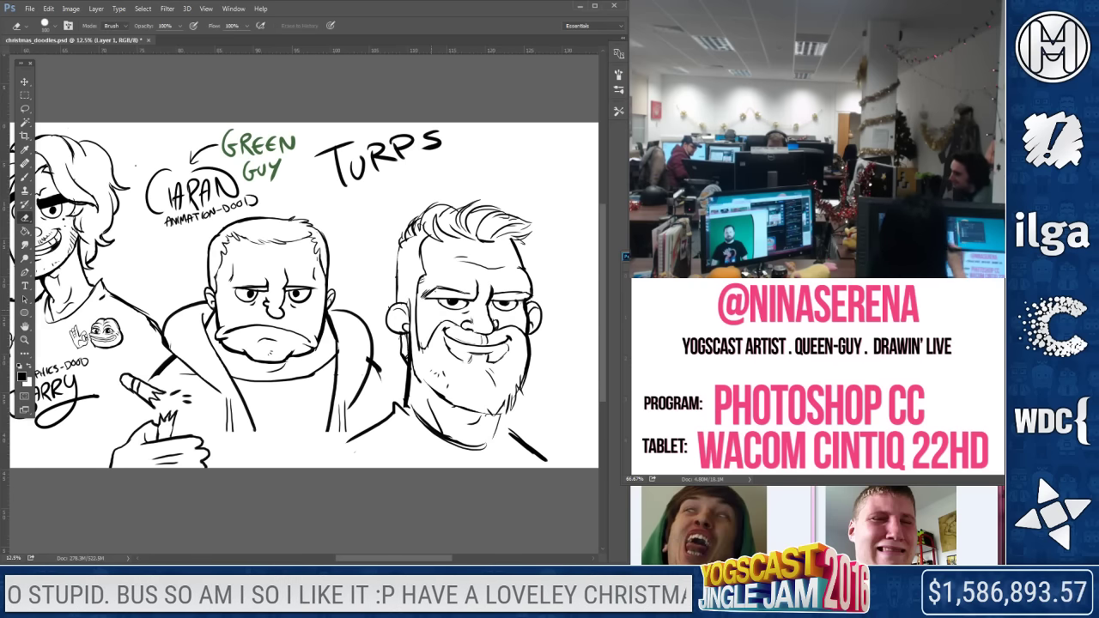
key("b")
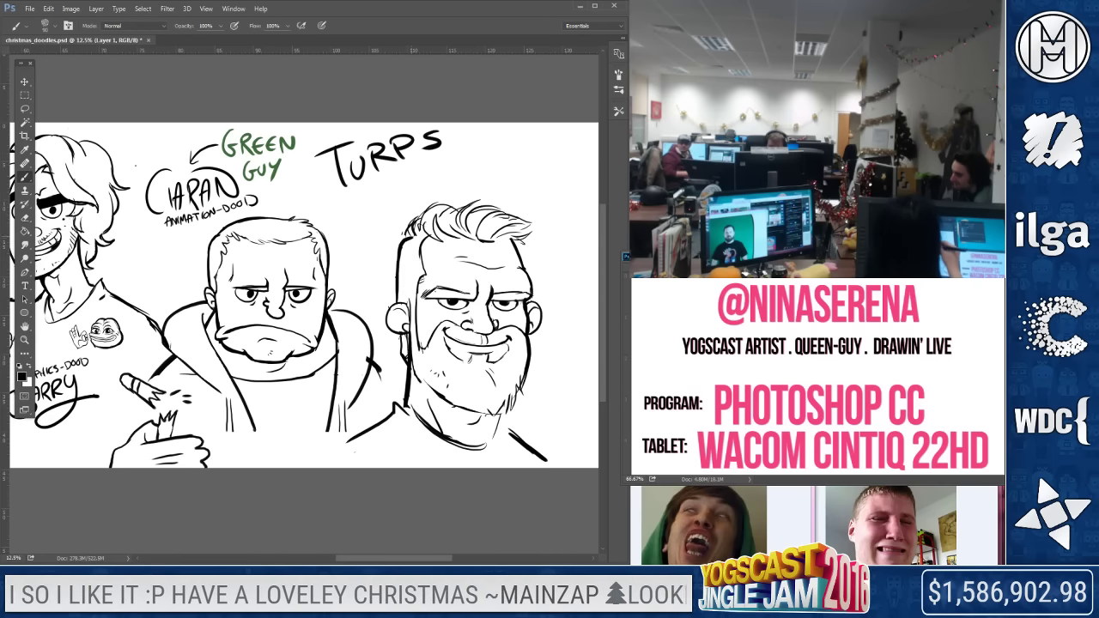
left_click(25, 219)
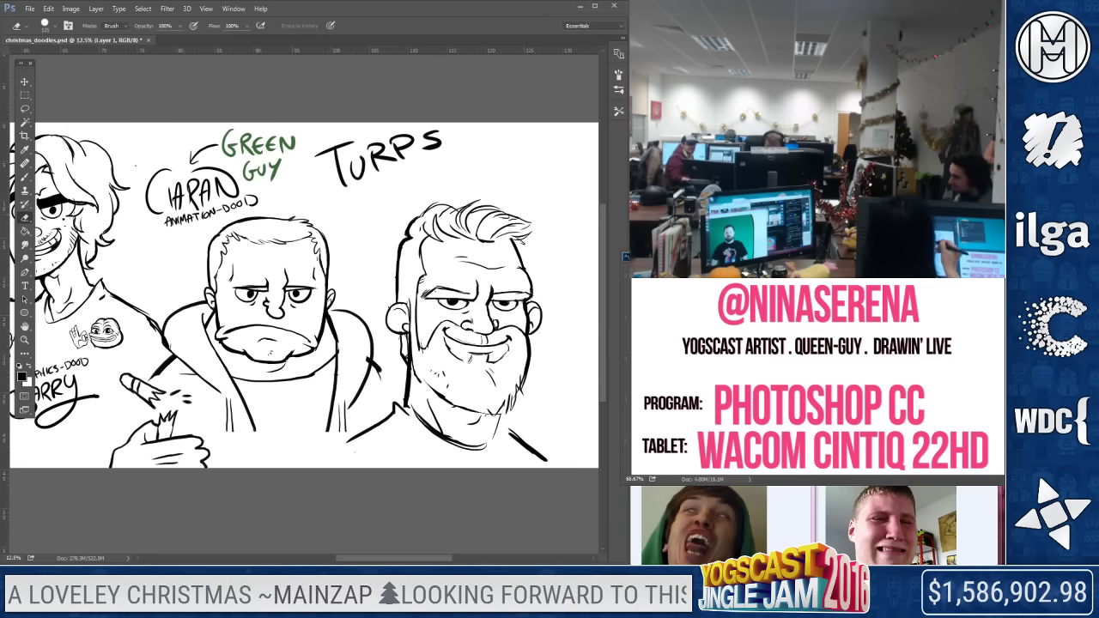
key("bracketright")
key("bracketright")
left_click_drag(433, 209, 431, 211)
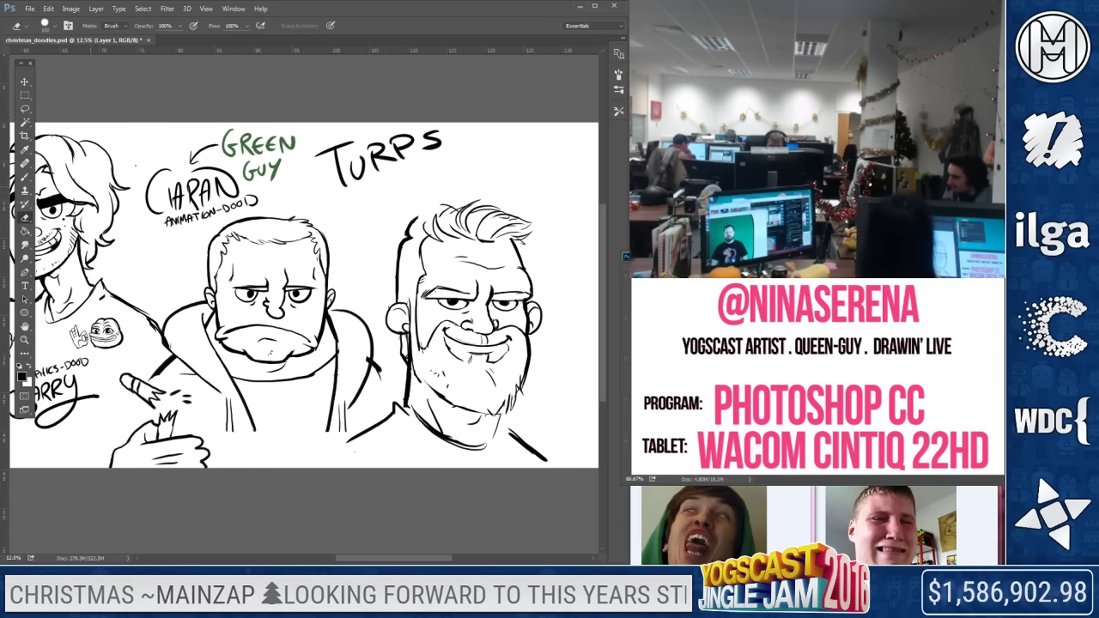
left_click(25, 179)
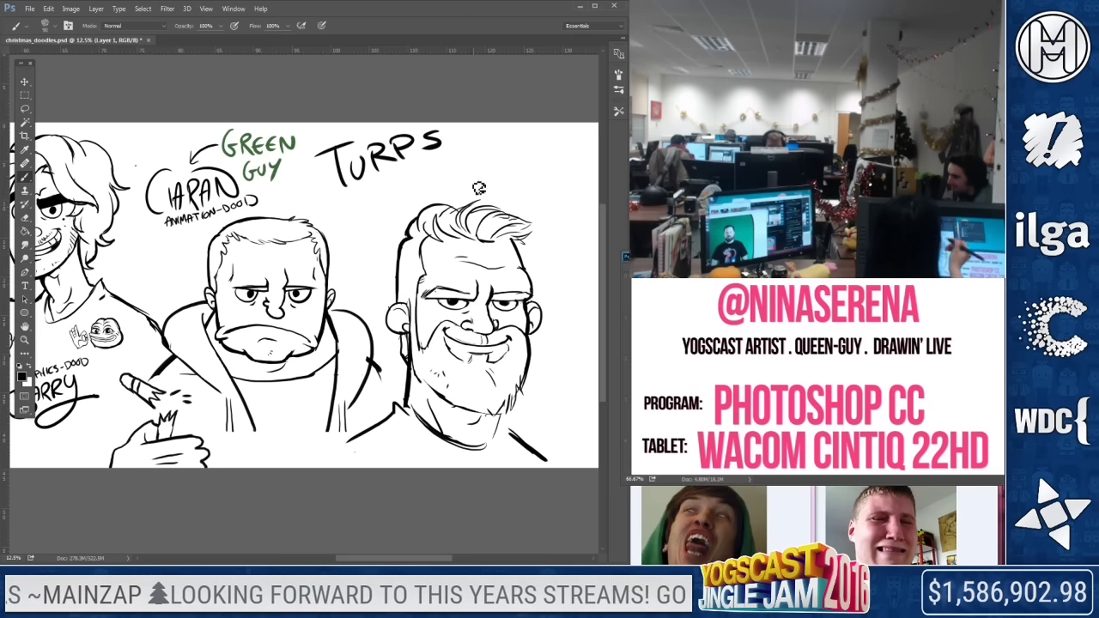
Erase excess lines in the hair and beside the ear, and strengthen the collar line with the brush
left_click(25, 218)
left_click_drag(449, 217, 456, 209)
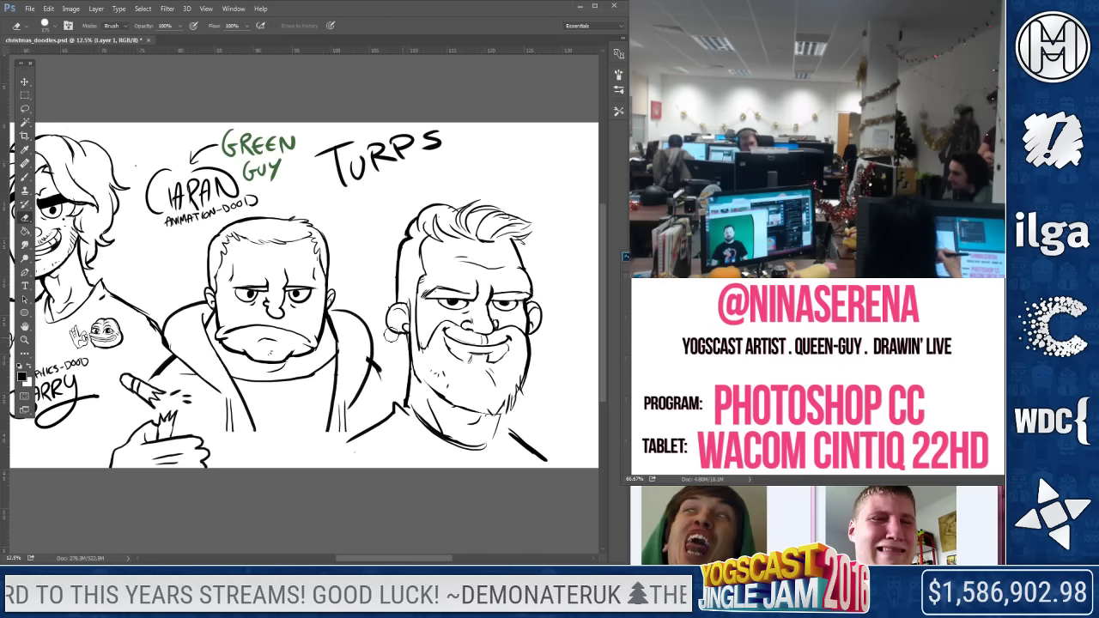
key("b")
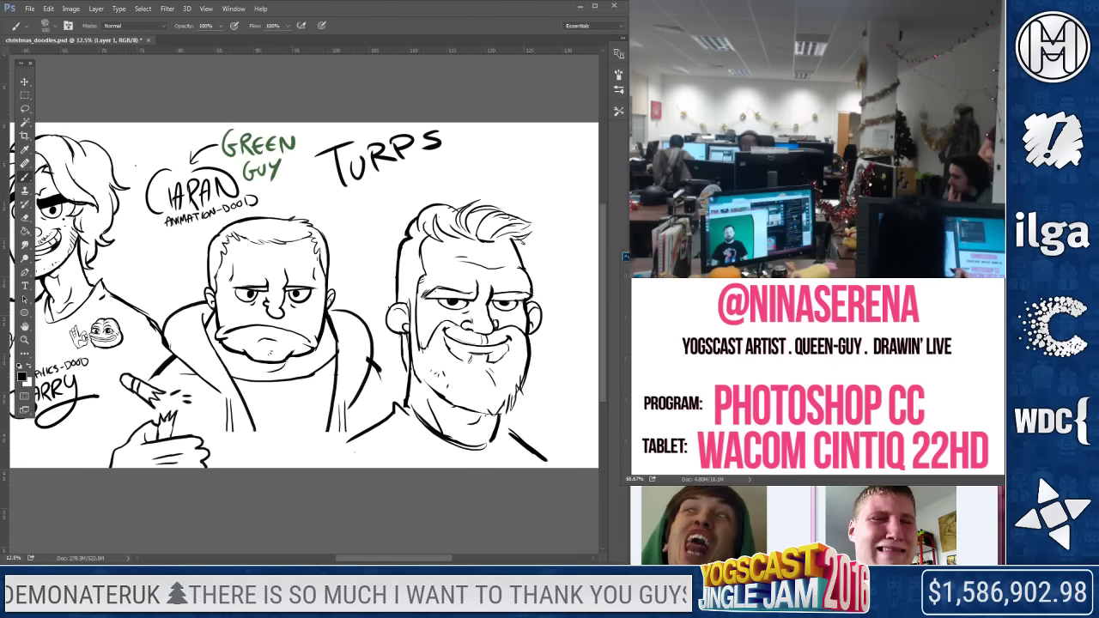
Lasso the bearded figure, flip it horizontally again, and move it up beside the hooded character
left_click(25, 108)
mouse_move(494, 176)
left_mouse_down()
mouse_move(371, 283)
mouse_move(381, 346)
mouse_move(373, 409)
mouse_move(583, 359)
left_mouse_up()
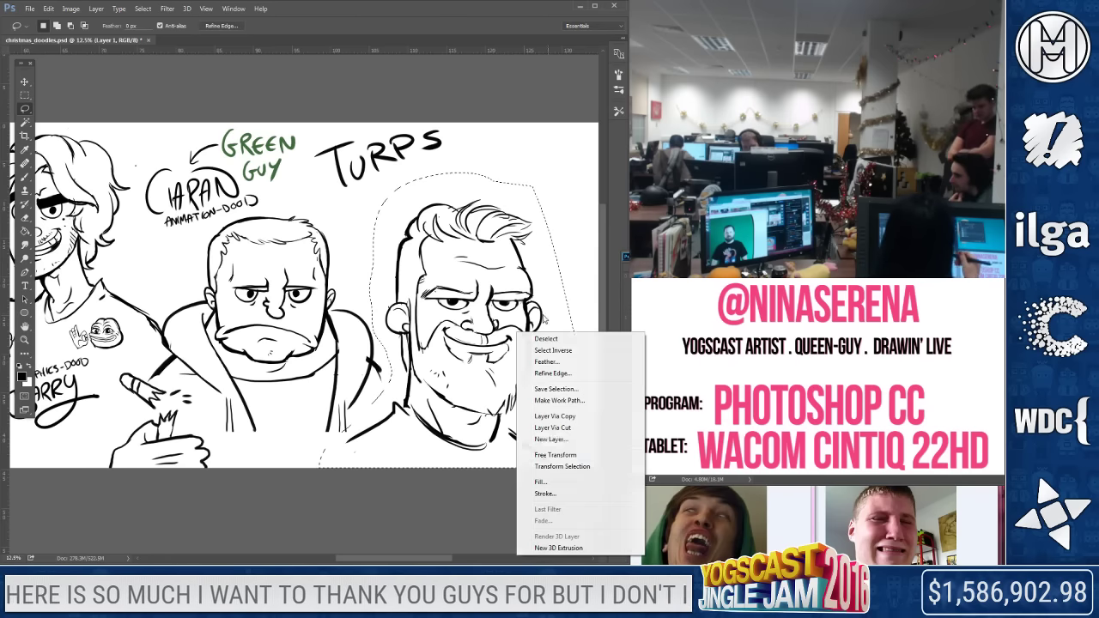
left_click(554, 454)
right_click(518, 216)
left_click(562, 379)
left_click_drag(537, 433, 554, 408)
key("Return")
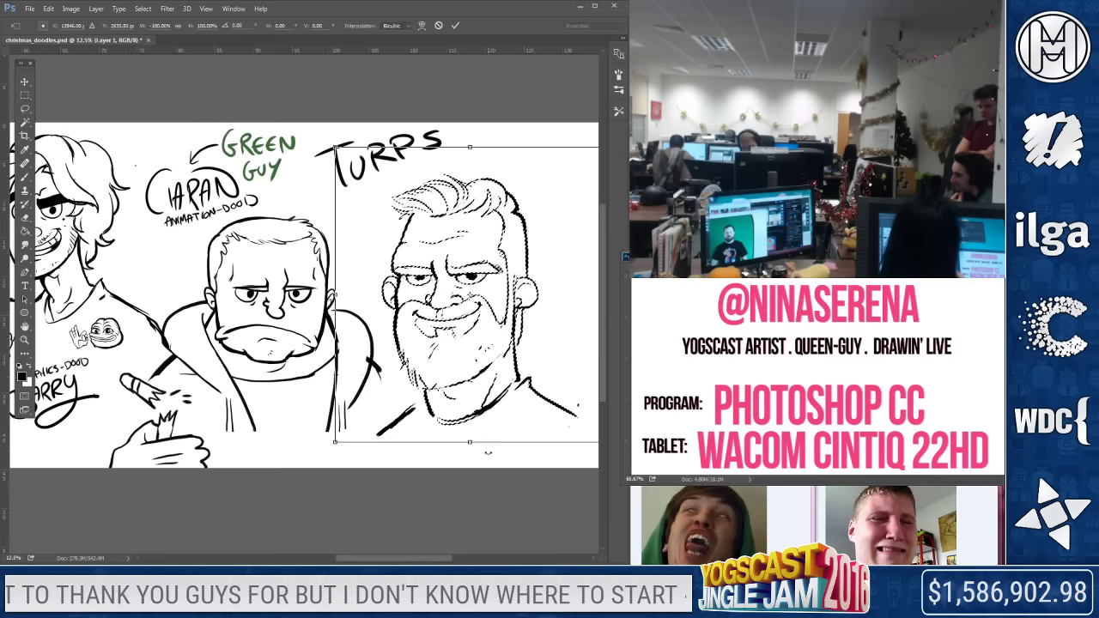
Erase small lines around the bearded man's right-hand eye and touch up both eyes with the brush
key("l")
left_click_drag(458, 464, 236, 483)
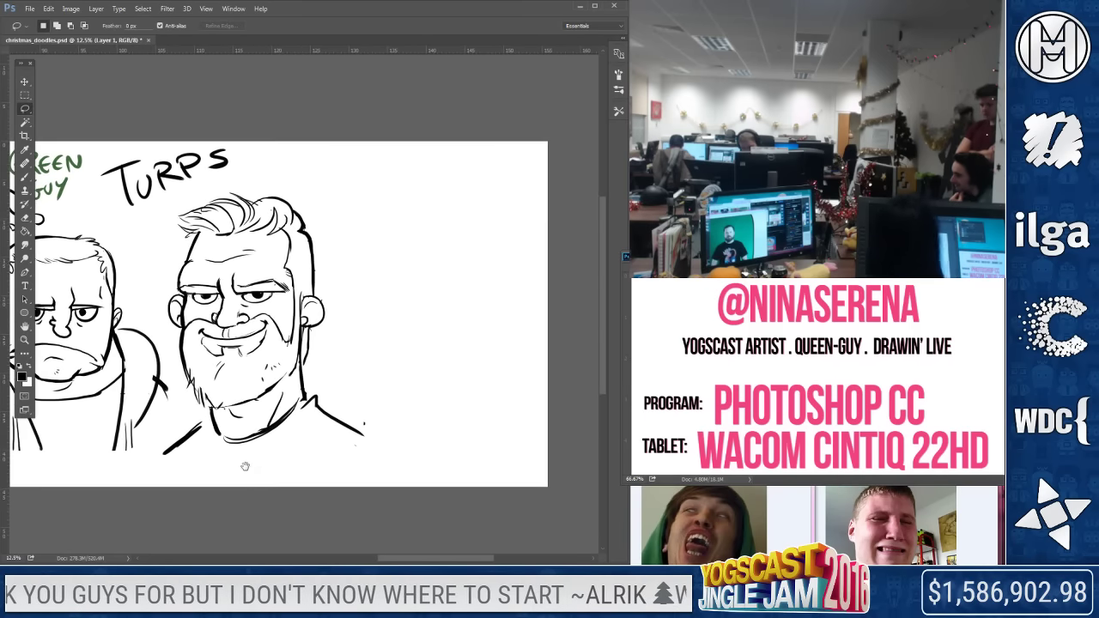
key("e")
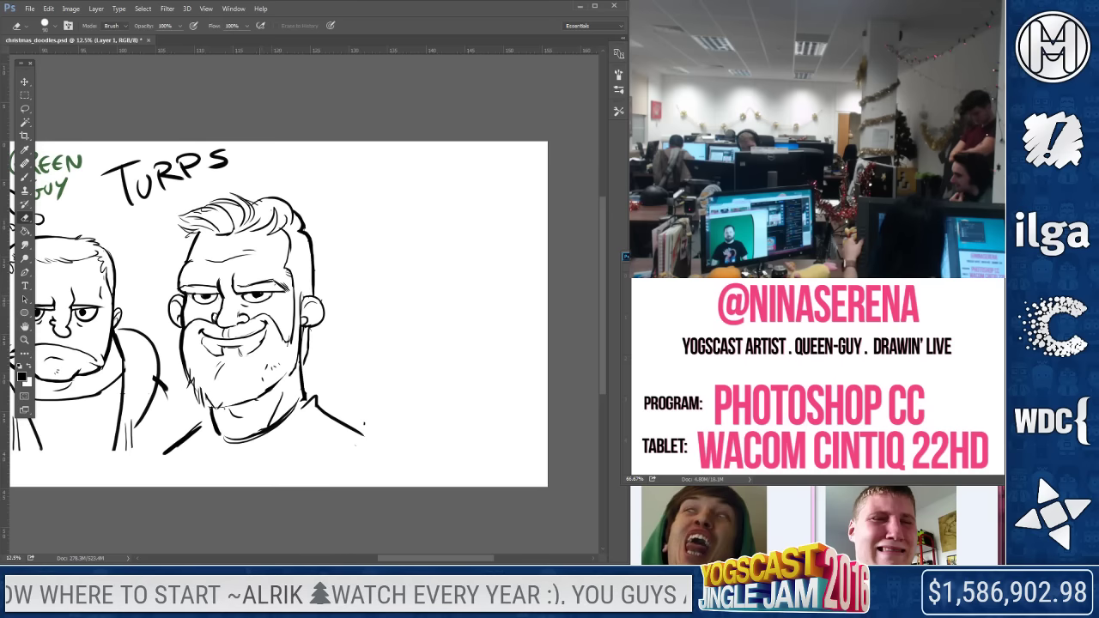
left_click_drag(261, 302, 266, 304)
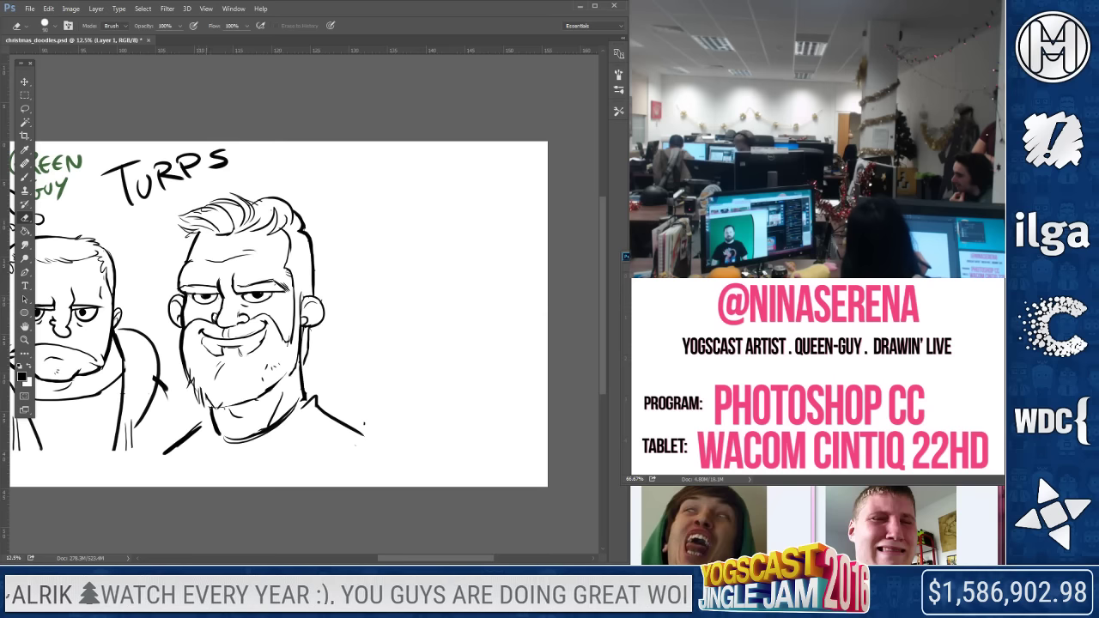
key("b")
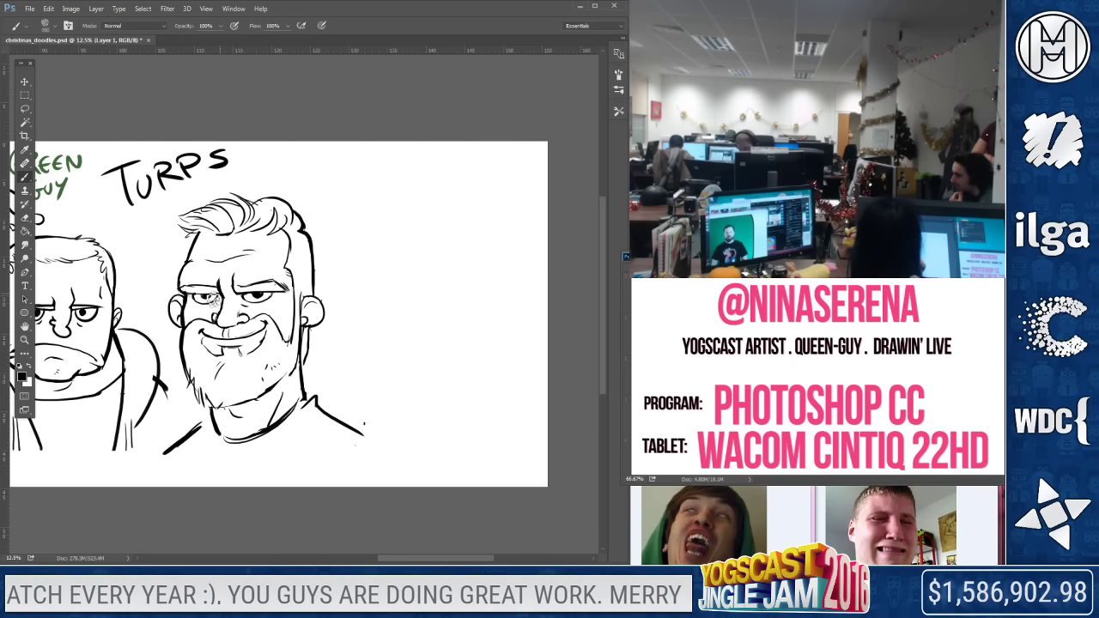
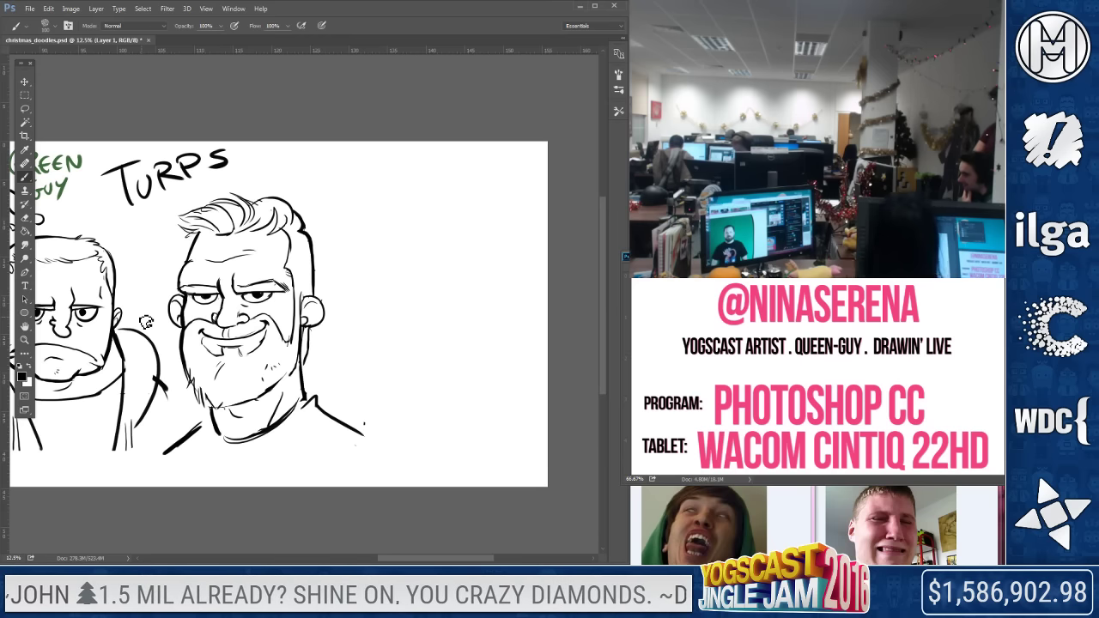
Erase the TURPS lettering above the bearded figure
key("e")
mouse_move(115, 172)
left_mouse_down()
mouse_move(132, 179)
mouse_move(231, 151)
left_mouse_up()
mouse_move(419, 279)
left_mouse_down()
mouse_move(571, 277)
mouse_move(626, 258)
left_mouse_up()
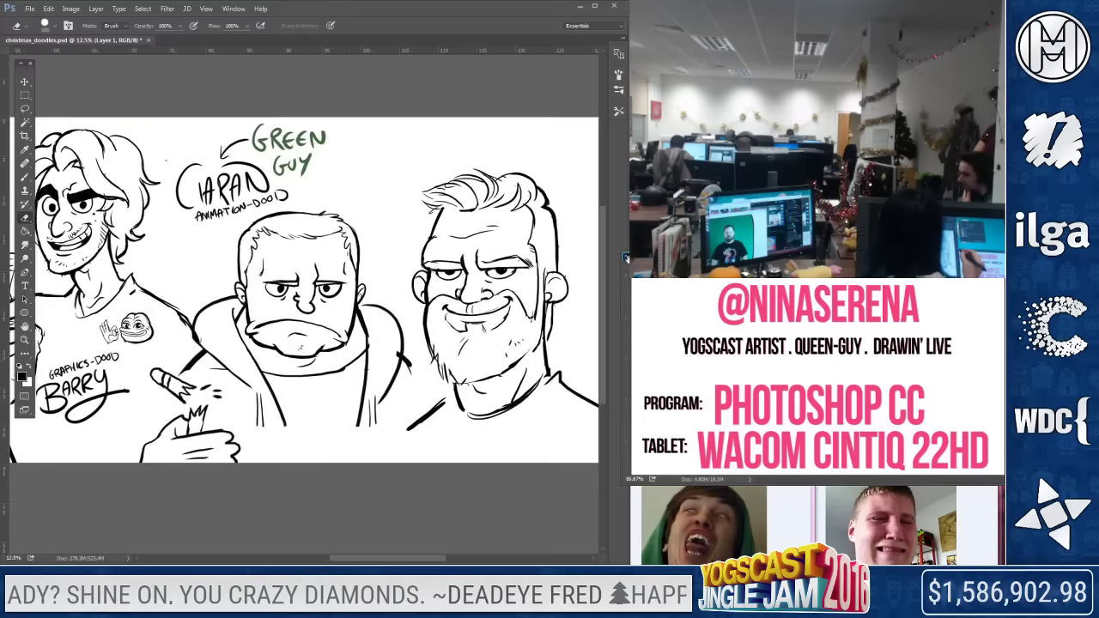
Lasso the bearded figure, scale it down to about 92% by 90%, and move it up beside the hooded character
left_click(25, 341)
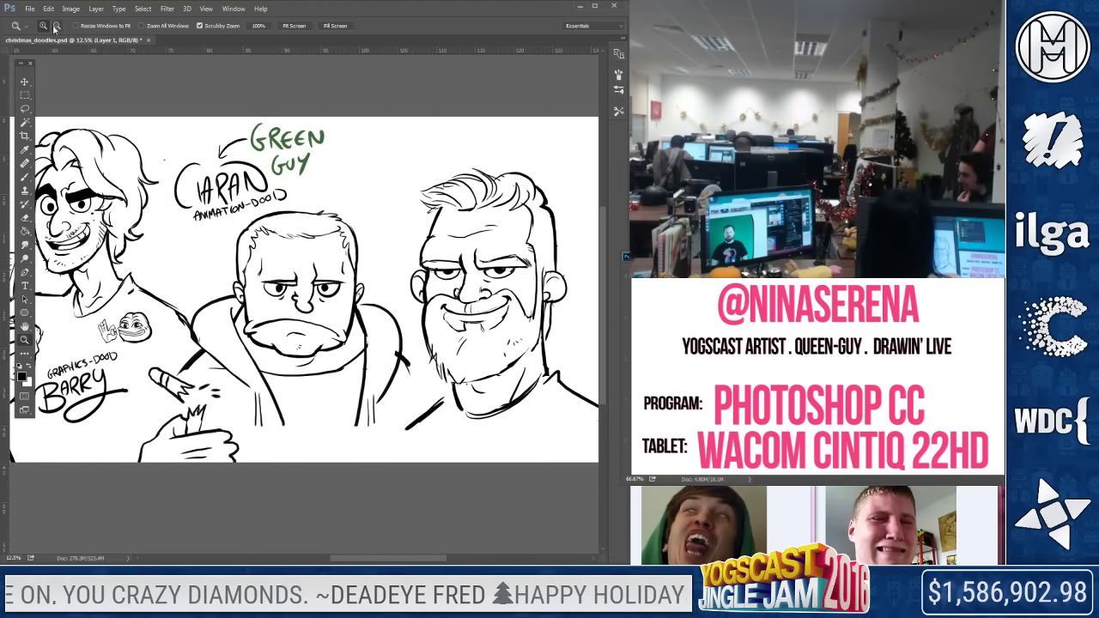
left_click(55, 26)
left_click(49, 97)
left_click(25, 109)
mouse_move(302, 317)
left_mouse_down()
mouse_move(485, 392)
mouse_move(374, 368)
left_mouse_up()
mouse_move(440, 183)
left_mouse_down()
mouse_move(409, 175)
mouse_move(383, 320)
left_mouse_up()
mouse_move(368, 283)
left_mouse_down()
mouse_move(538, 292)
mouse_move(443, 182)
left_mouse_up()
right_click(456, 298)
left_click(485, 429)
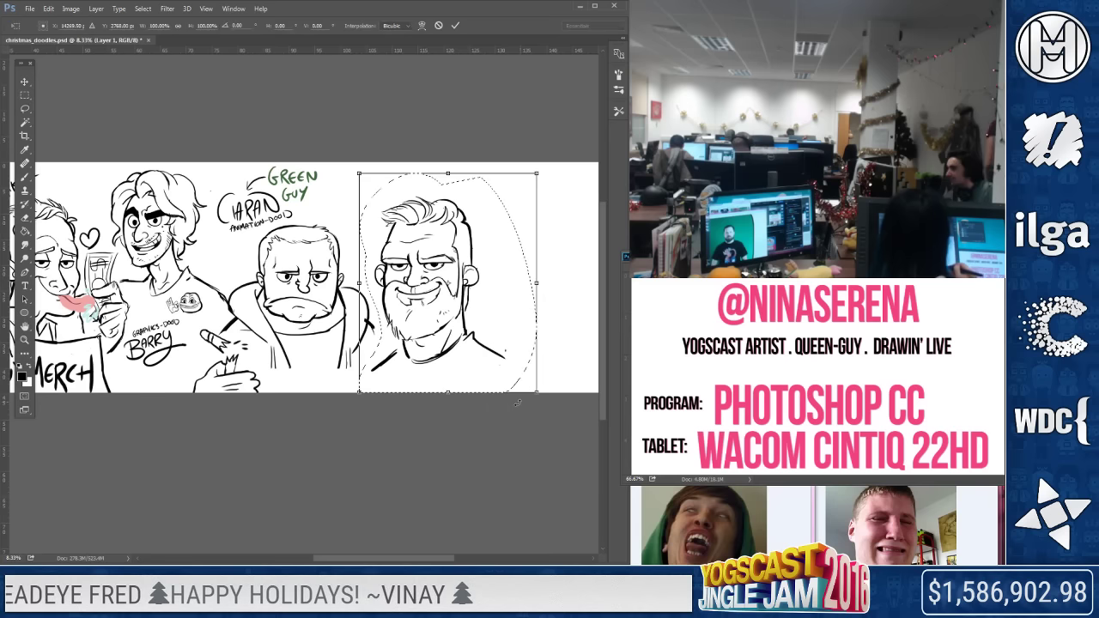
left_click_drag(537, 393, 496, 325)
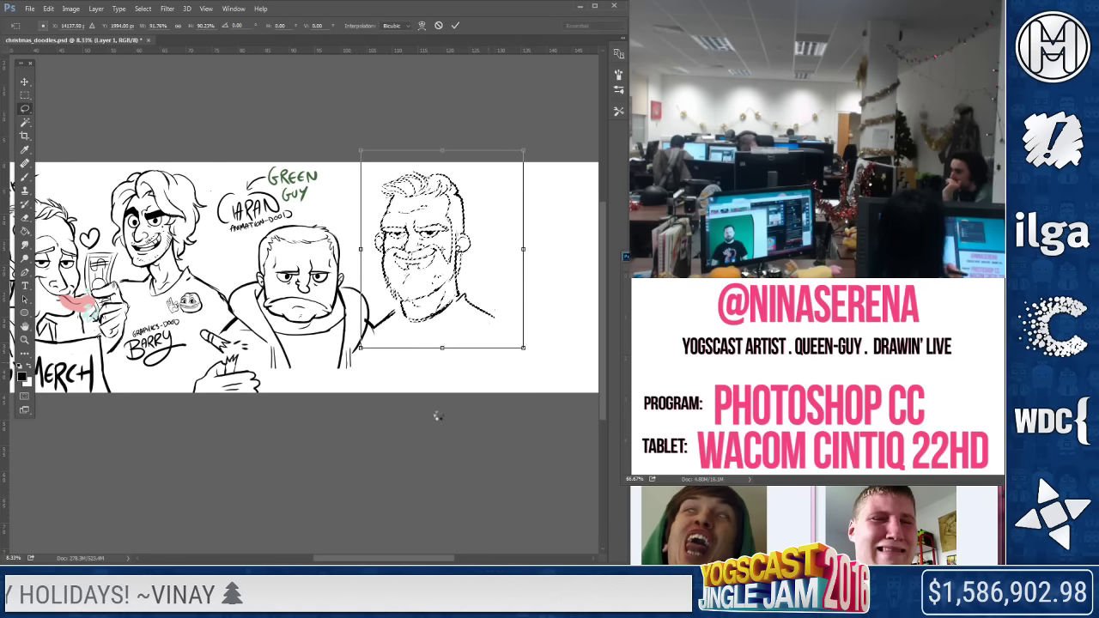
key("Return")
key("ctrl+d")
Hand-letter TURPS with the brush beside the bearded figure's hair
key("b")
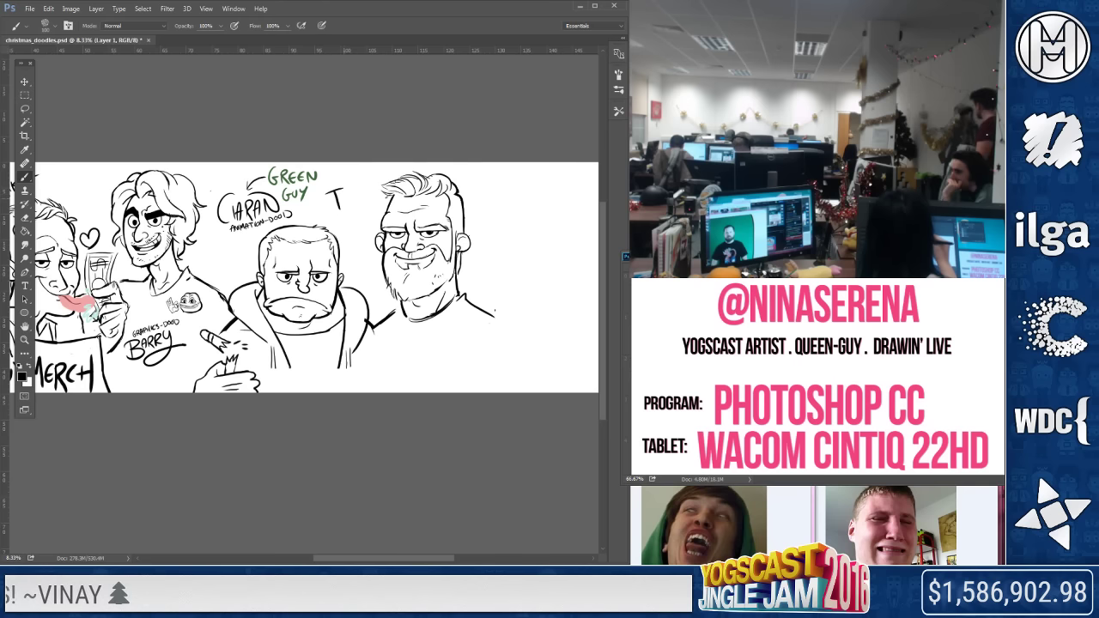
left_click_drag(362, 204, 376, 183)
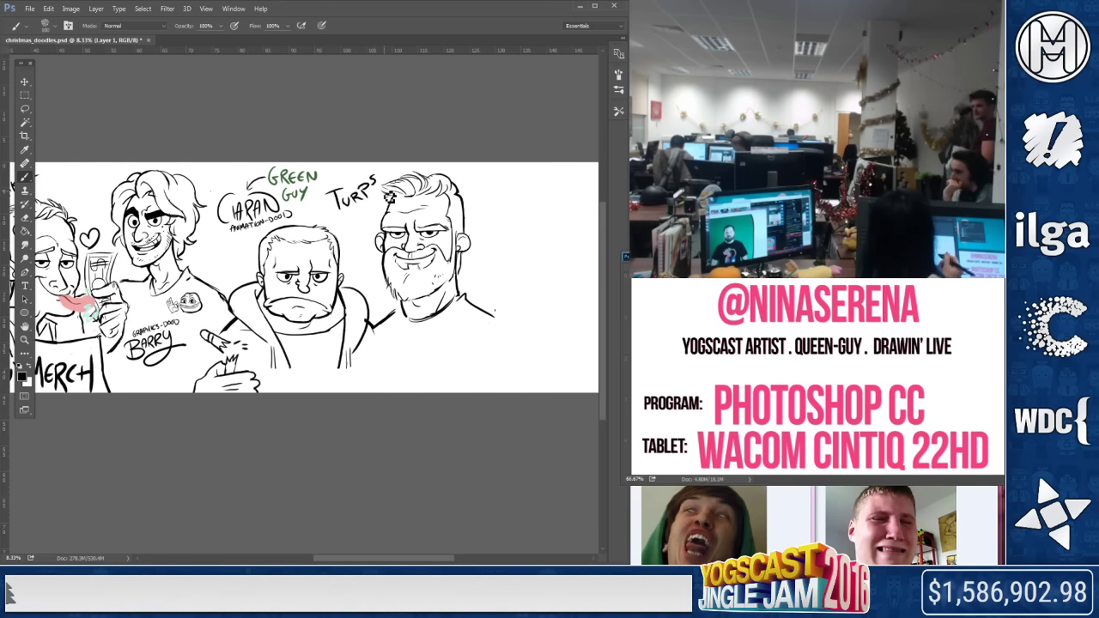
mouse_move(162, 420)
left_mouse_down()
mouse_move(402, 431)
mouse_move(239, 416)
mouse_move(218, 405)
left_mouse_up()
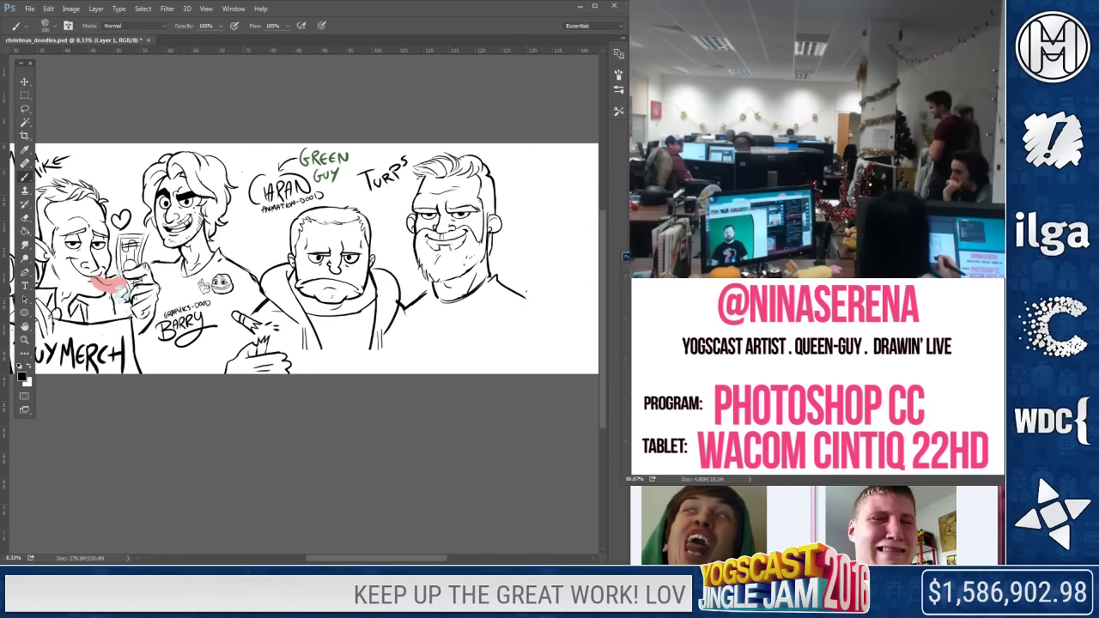
left_click_drag(491, 352, 362, 369)
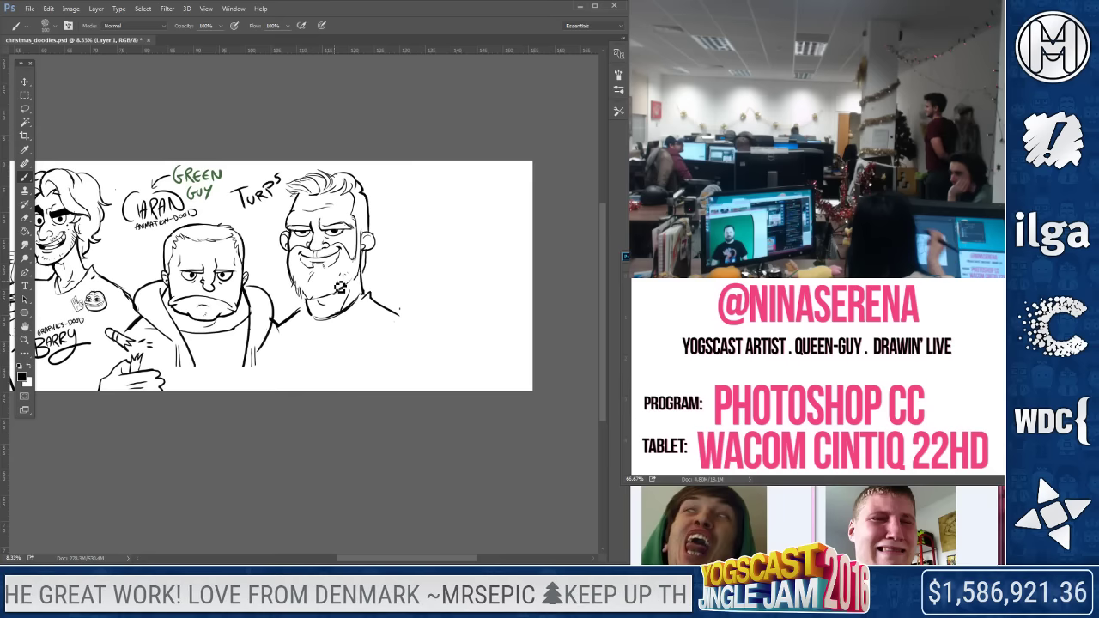
Lasso the bearded figure, duplicate it onto a new layer, and place the copy in the empty space beside the original
key("z")
left_click(43, 25)
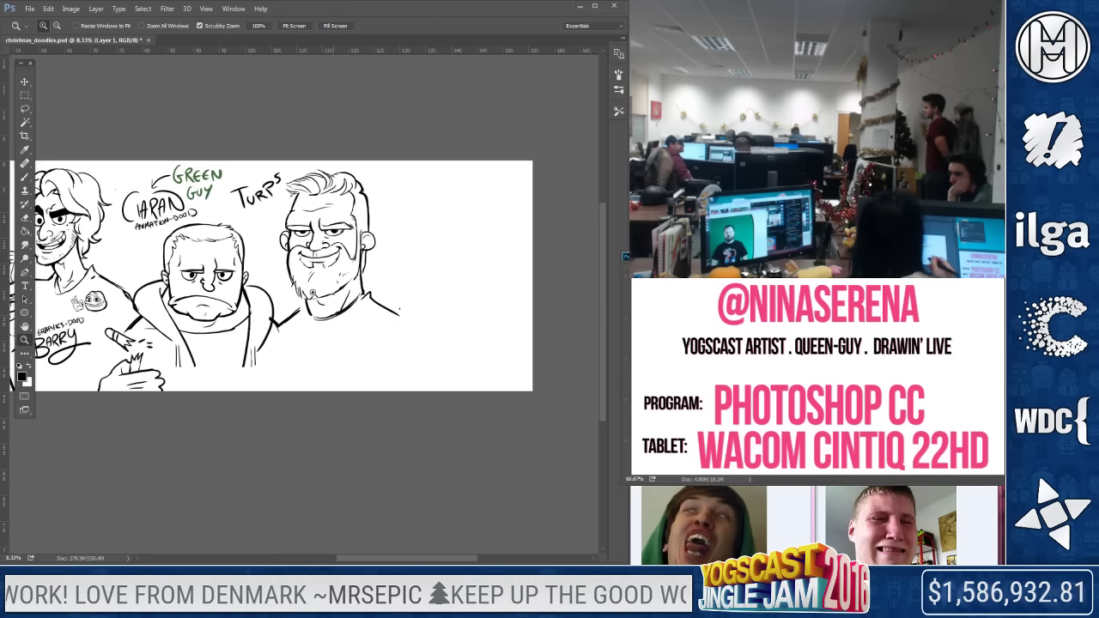
left_click(403, 370)
left_click_drag(341, 349, 281, 415)
key("l")
mouse_move(206, 133)
left_mouse_down()
mouse_move(198, 127)
mouse_move(142, 273)
mouse_move(326, 452)
mouse_move(215, 129)
left_mouse_up()
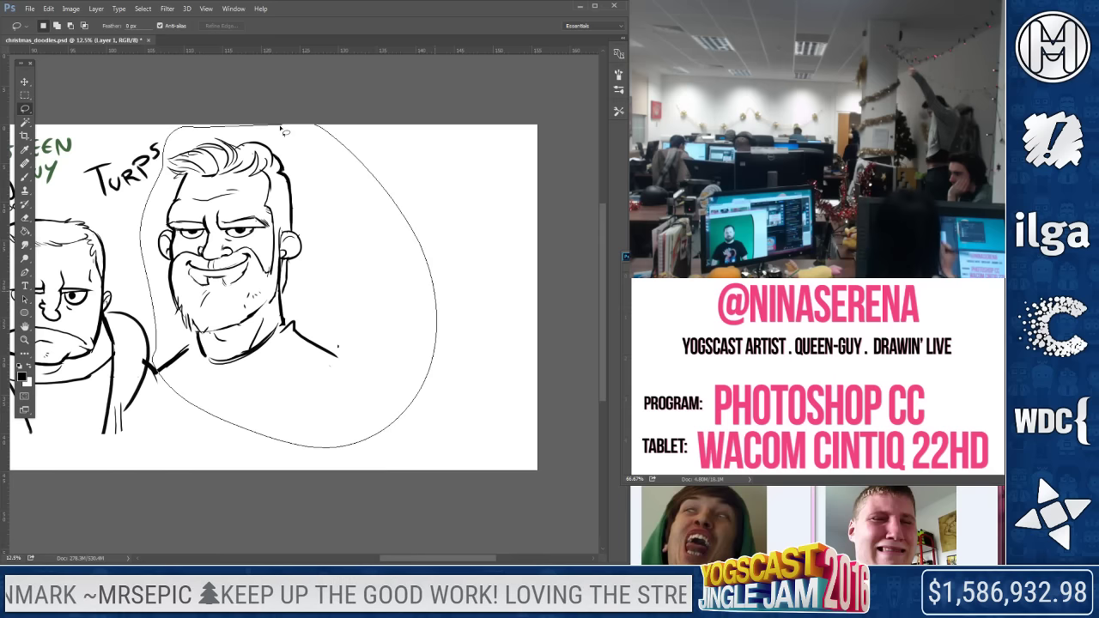
key("ctrl+c")
key("ctrl+v")
key("v")
mouse_move(287, 371)
left_mouse_down()
mouse_move(462, 367)
mouse_move(438, 371)
left_mouse_up()
key("b")
mouse_move(305, 196)
left_mouse_down()
mouse_move(321, 158)
mouse_move(353, 170)
mouse_move(395, 163)
left_mouse_up()
key("e")
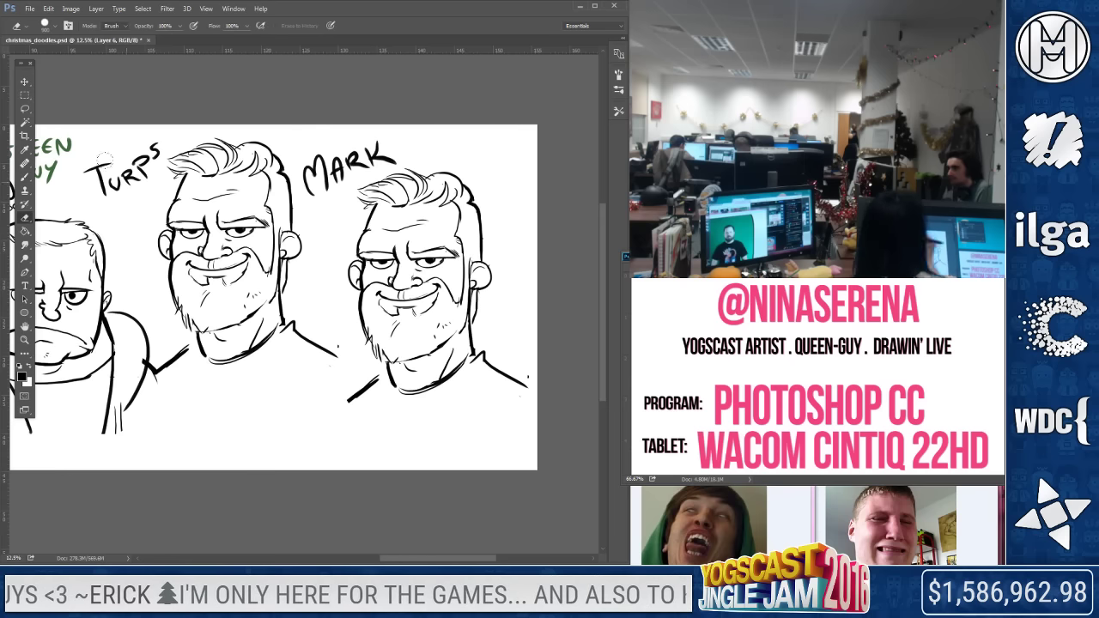
mouse_move(306, 185)
left_mouse_down()
mouse_move(342, 162)
mouse_move(396, 158)
left_mouse_up()
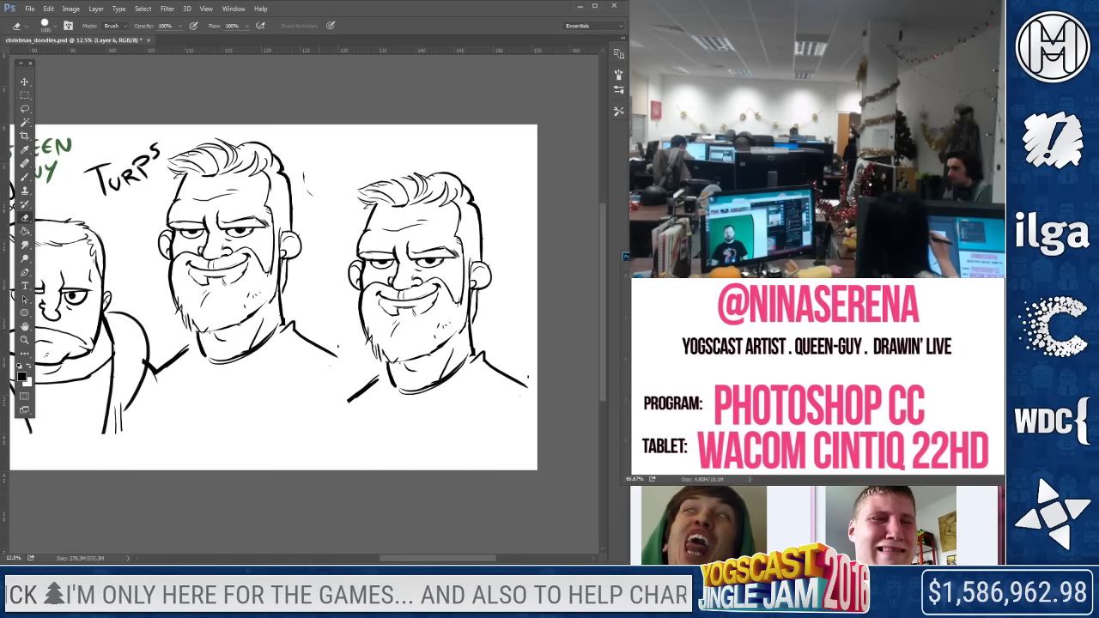
Hand-letter TURPS 2.0 above the copied figure and draw rectangular glasses across its face
key("b")
mouse_move(310, 162)
left_mouse_down()
mouse_move(326, 170)
mouse_move(382, 155)
mouse_move(403, 165)
mouse_move(445, 148)
left_mouse_up()
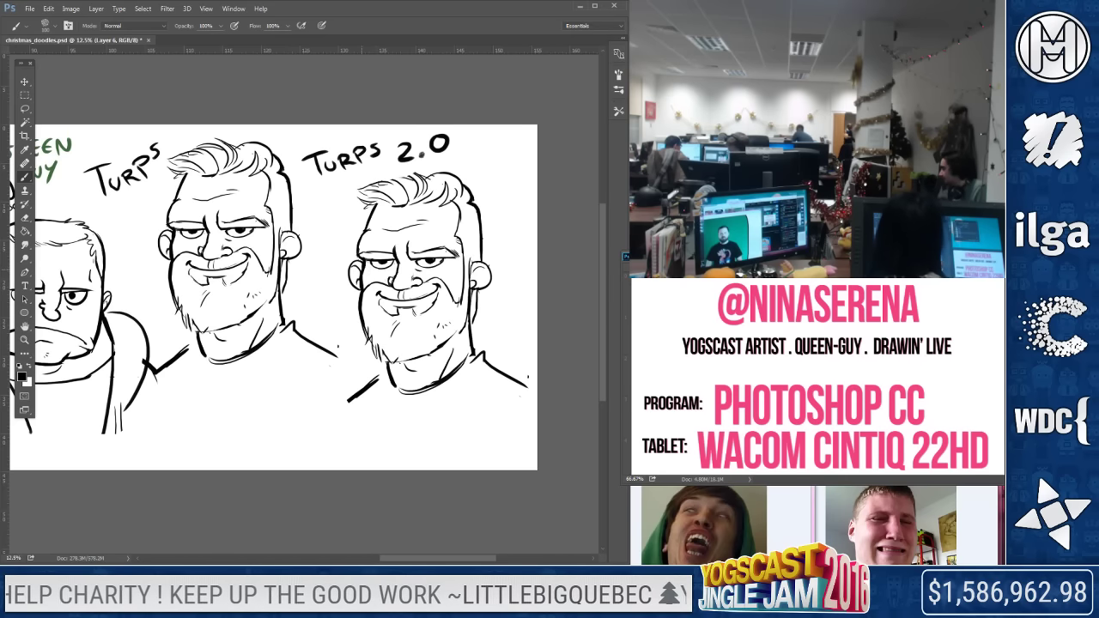
mouse_move(371, 273)
left_mouse_down()
mouse_move(452, 271)
mouse_move(455, 284)
mouse_move(477, 271)
left_mouse_up()
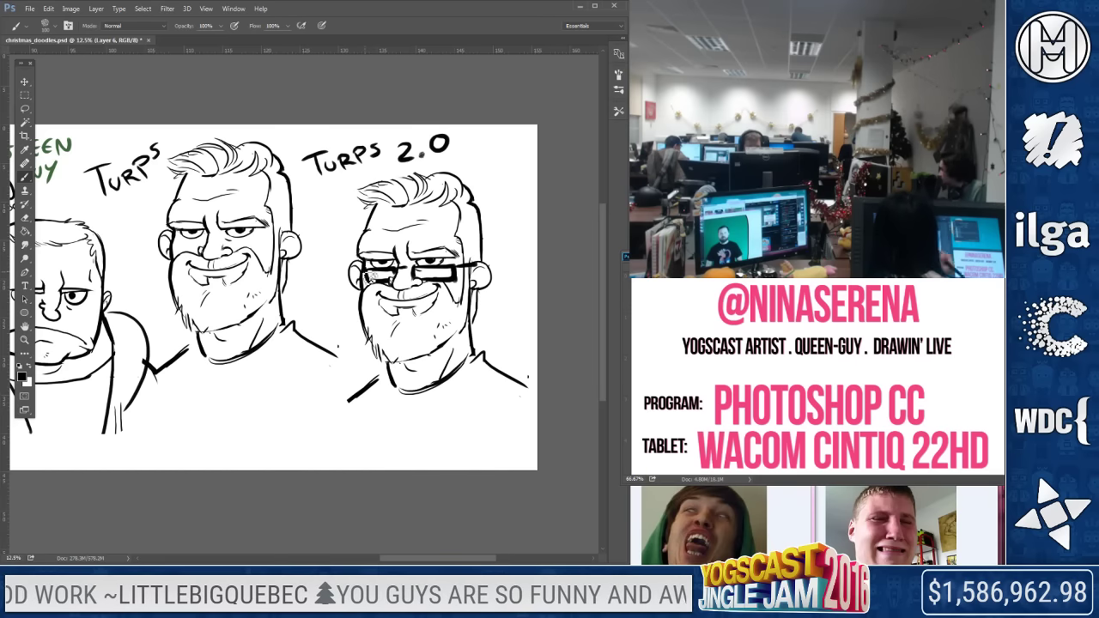
Erase the copied figure's beard hairs and stray specks, redraw a smooth jawline, and thicken the glasses frame
key("e")
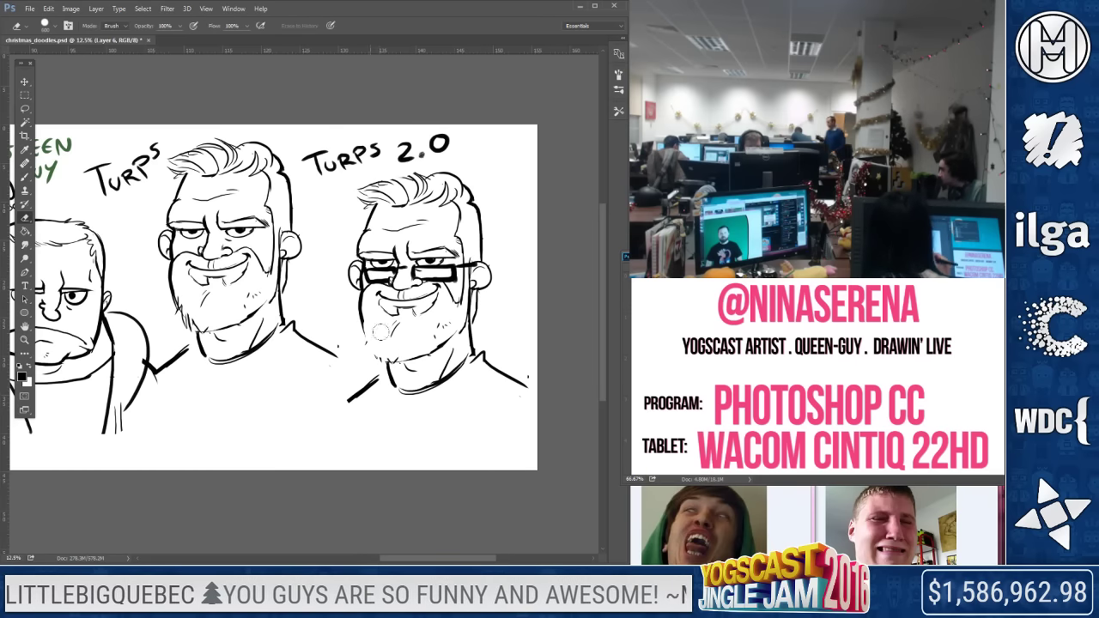
key("b")
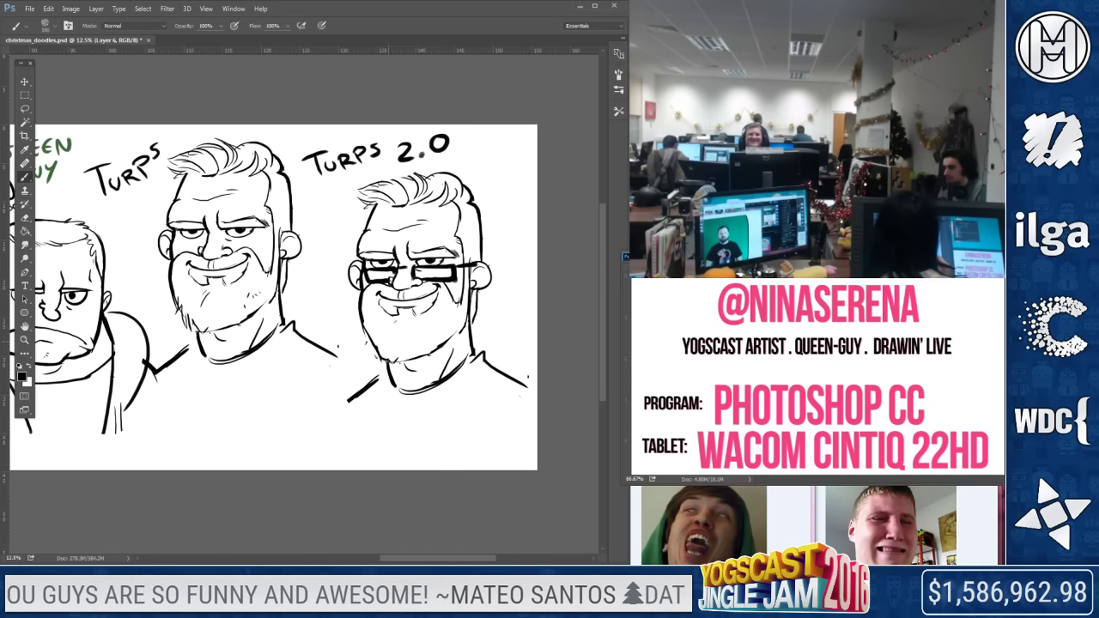
key("e")
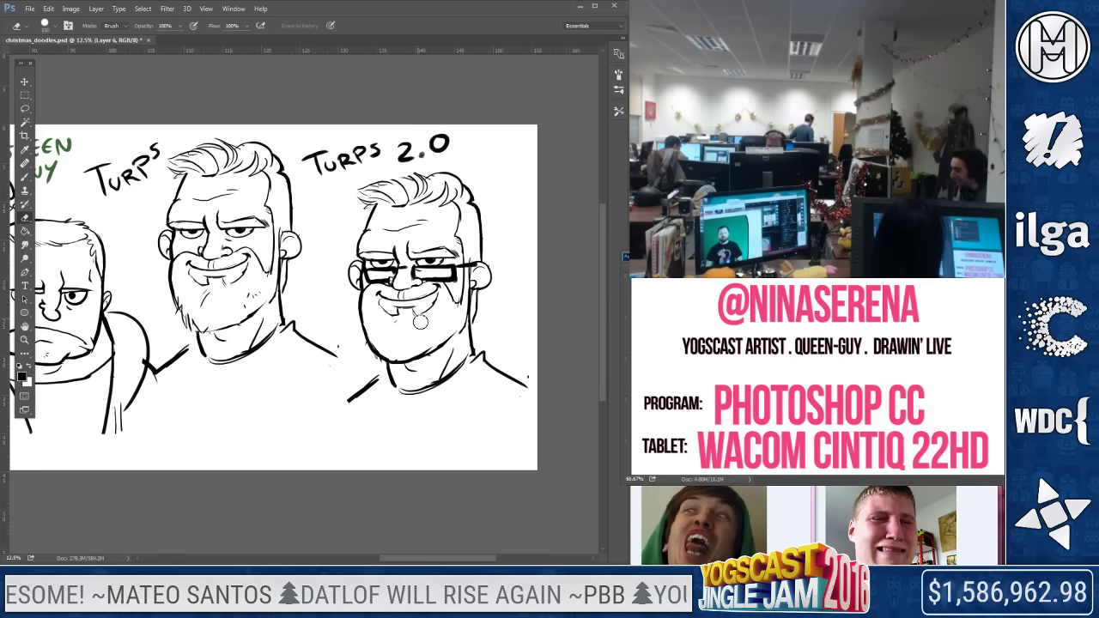
key("b")
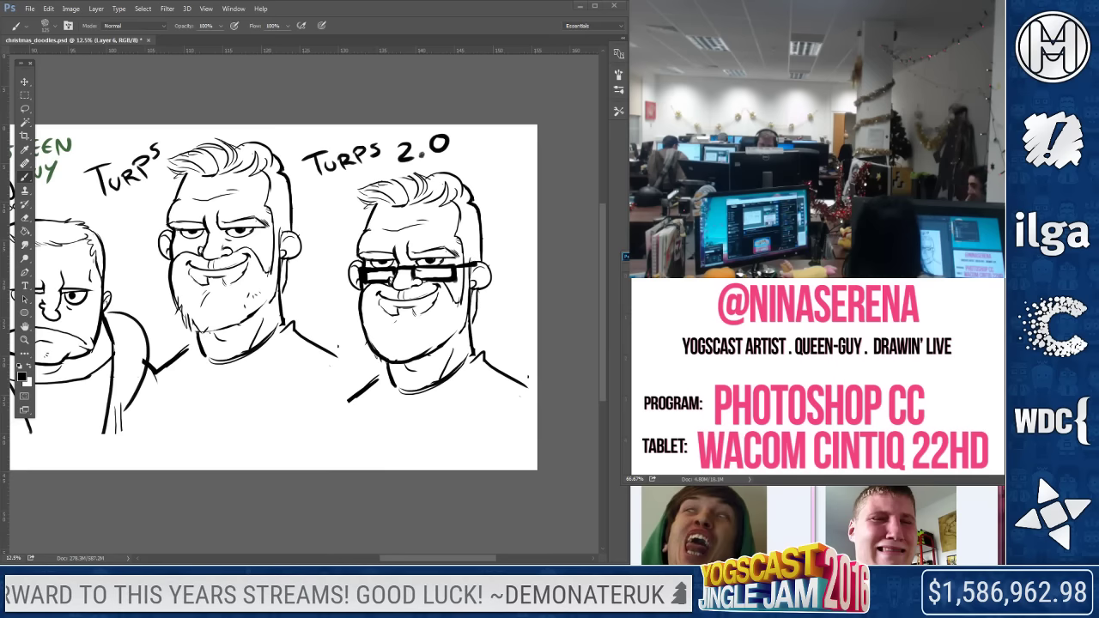
left_click(25, 217)
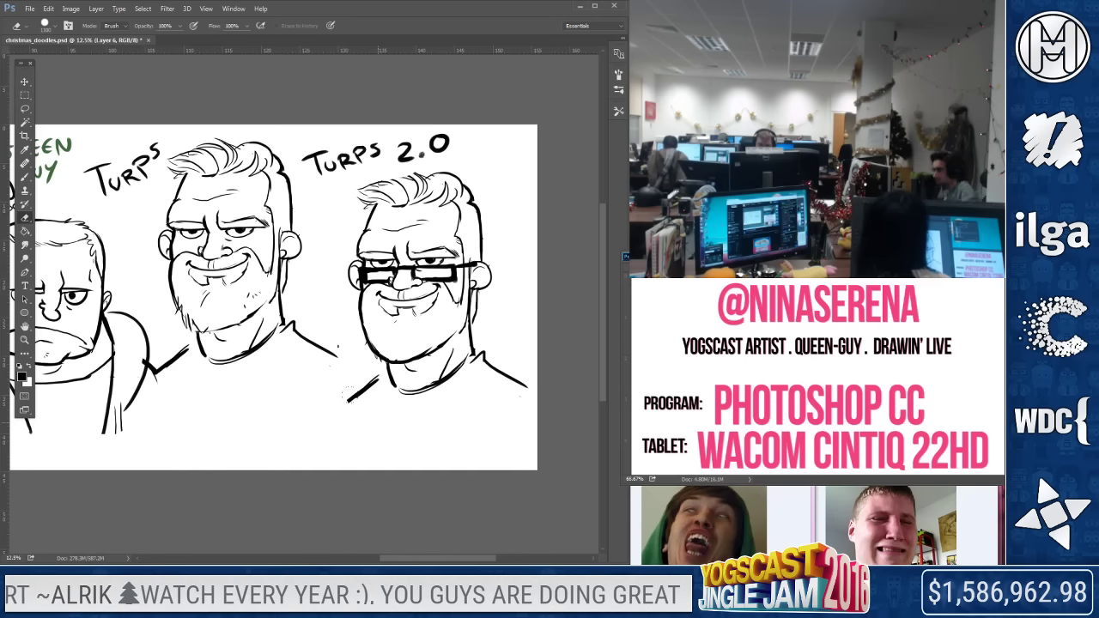
left_click(27, 179)
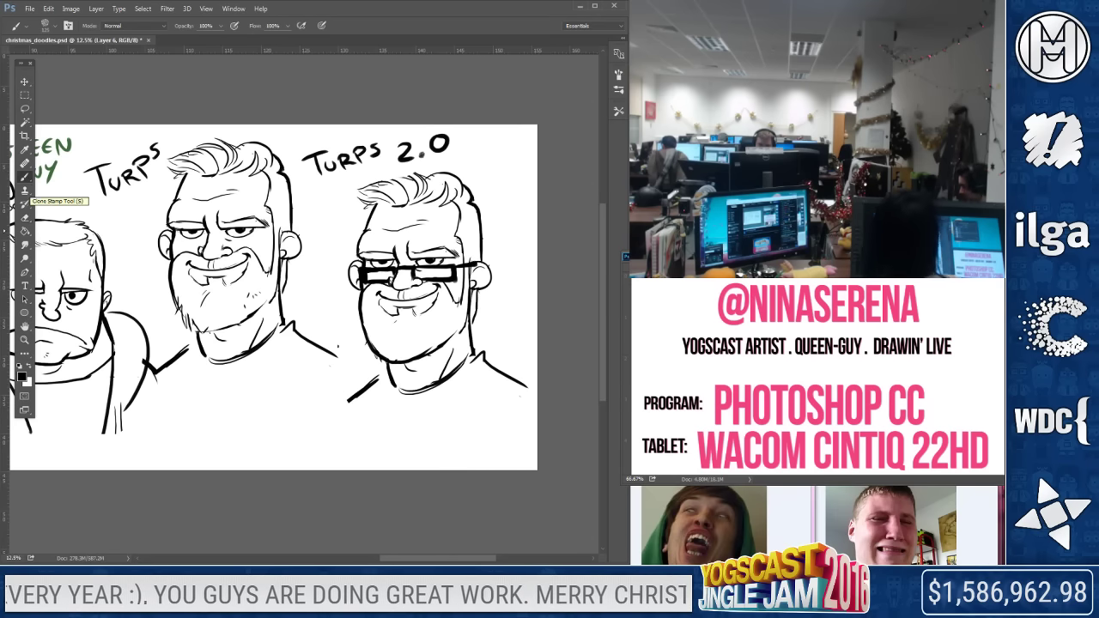
Erase the copied figure's hair and draw a baseball cap with a curved brim over its head
left_click(25, 217)
left_click_drag(365, 199, 471, 194)
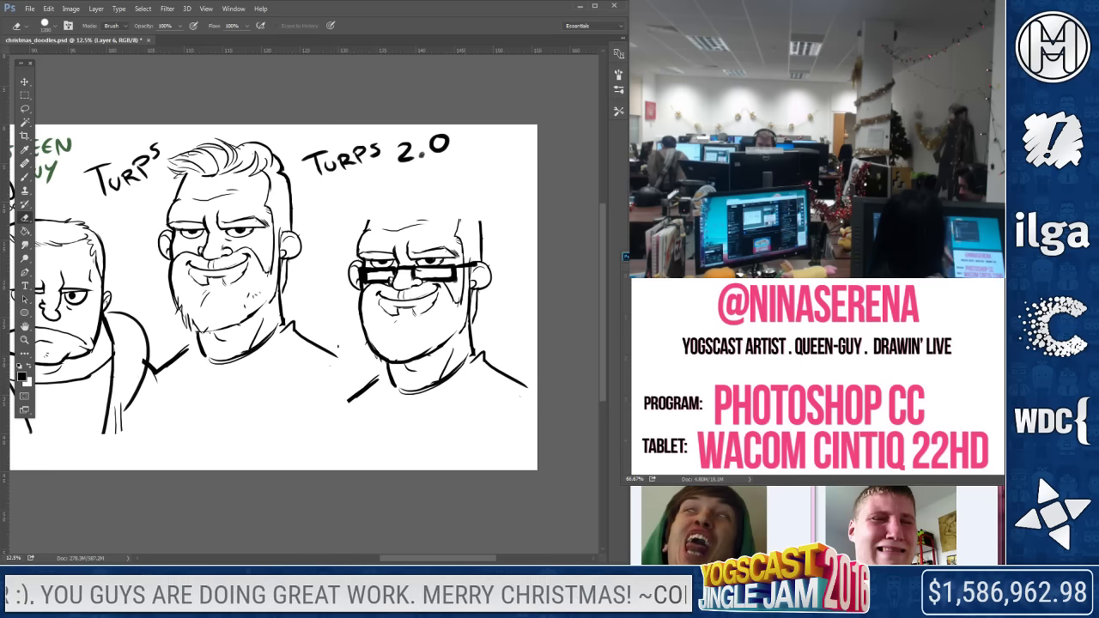
left_click(25, 176)
mouse_move(311, 237)
left_mouse_down()
mouse_move(349, 215)
mouse_move(459, 249)
left_mouse_up()
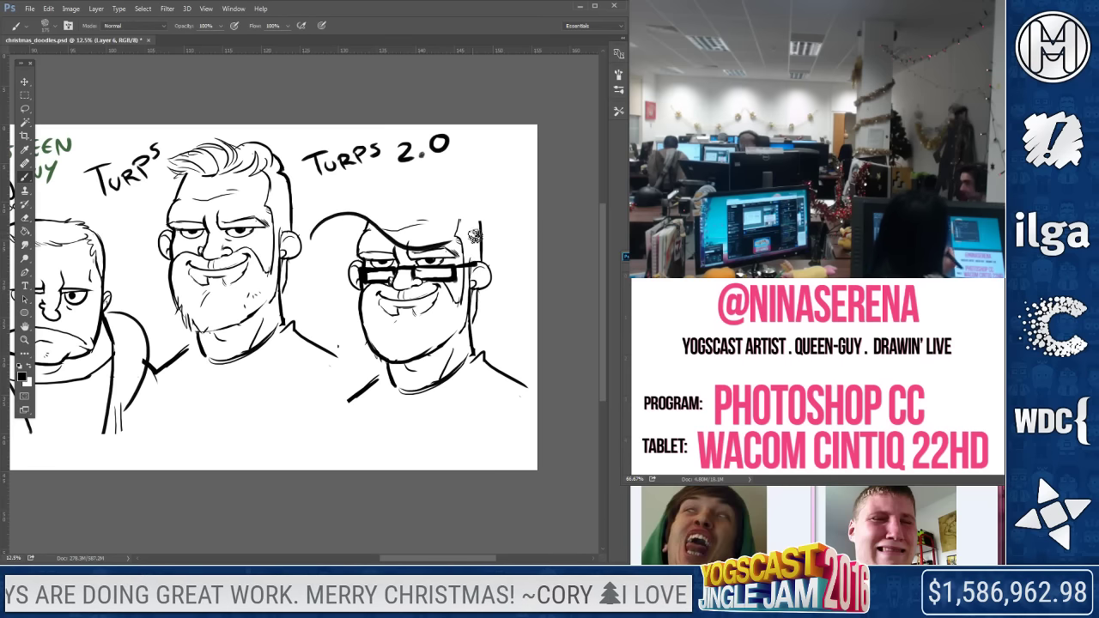
key("ctrl+z")
mouse_move(319, 230)
left_mouse_down()
mouse_move(385, 223)
mouse_move(459, 250)
left_mouse_up()
mouse_move(334, 211)
left_mouse_down()
mouse_move(416, 207)
mouse_move(378, 206)
mouse_move(397, 164)
left_mouse_up()
mouse_move(366, 203)
left_mouse_down()
mouse_move(401, 163)
mouse_move(483, 206)
mouse_move(484, 233)
left_mouse_up()
left_click_drag(420, 246, 486, 230)
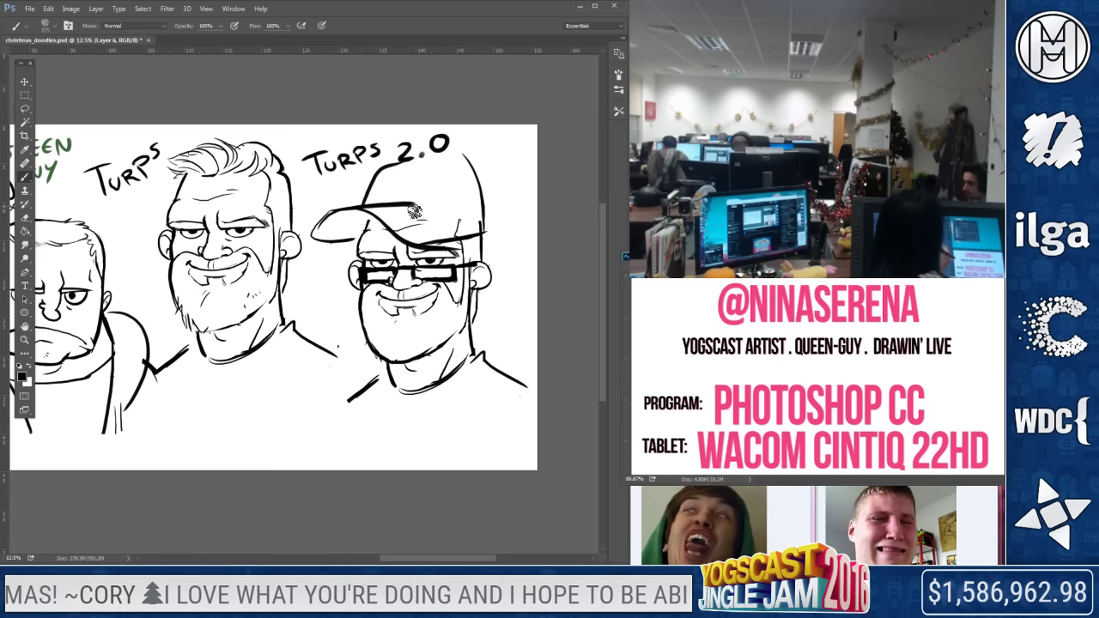
left_click_drag(323, 228, 416, 206)
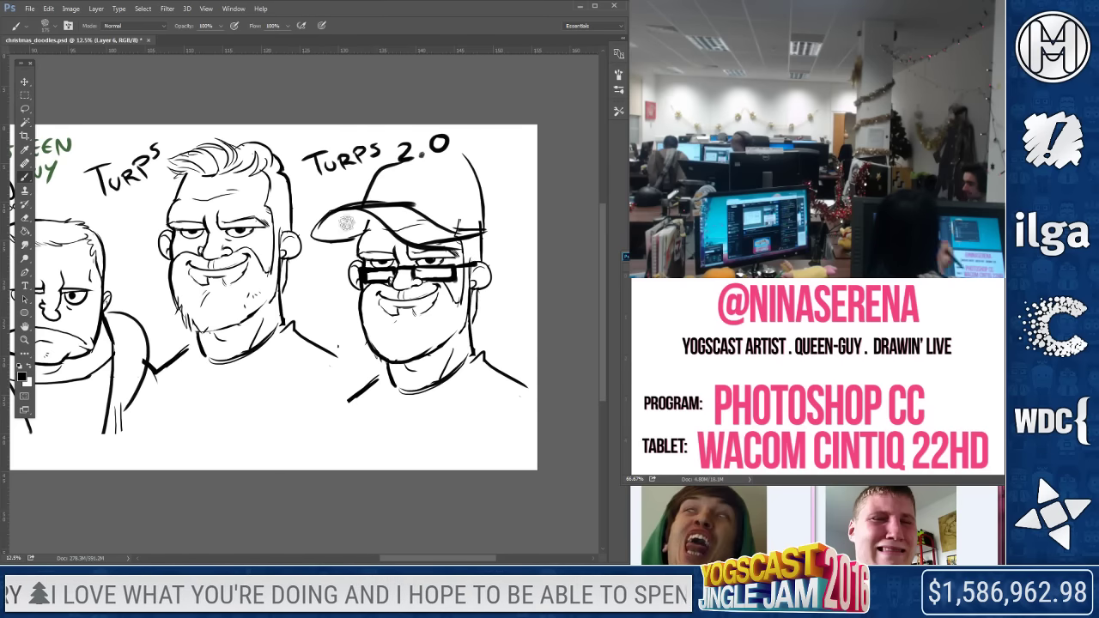
Erase the old head lines showing through the cap and the TURPS 2.0 lettering above it
key("e")
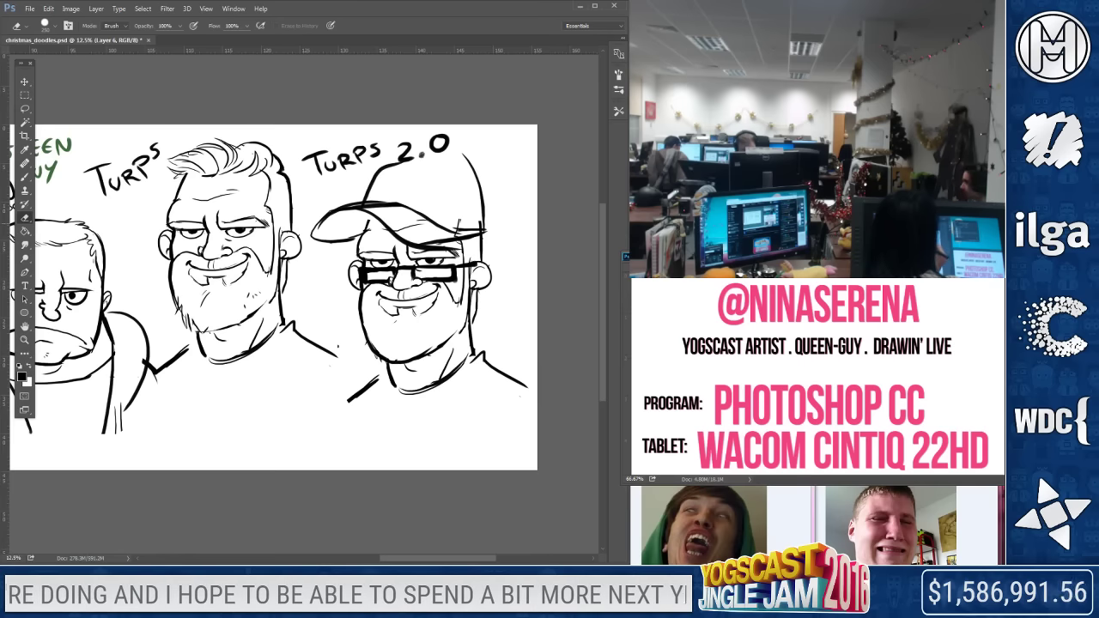
left_click_drag(445, 221, 478, 230)
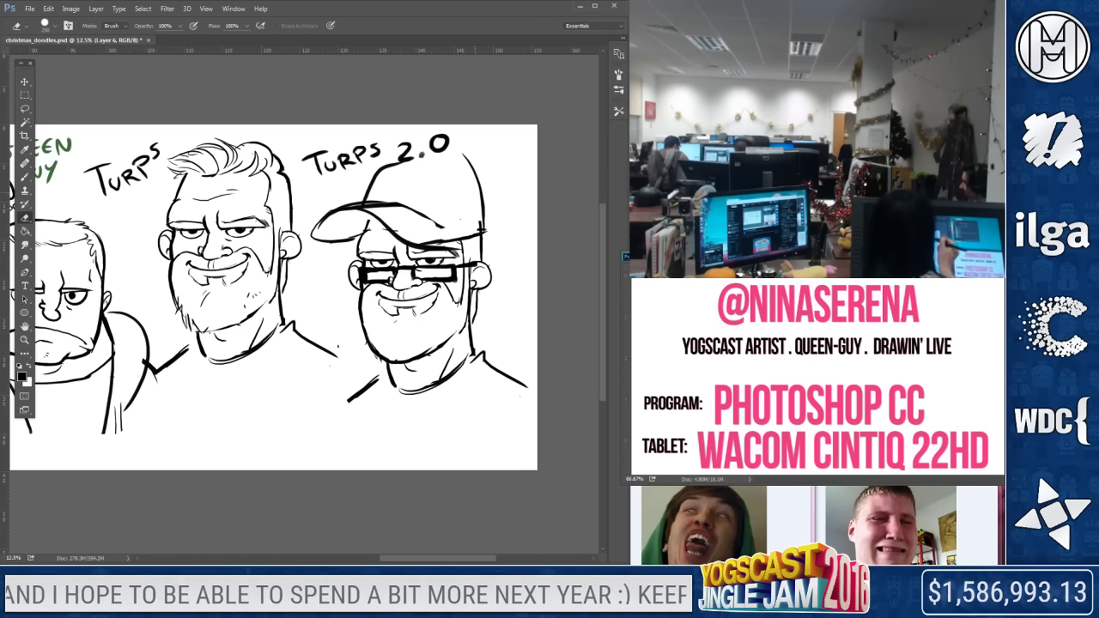
mouse_move(388, 164)
left_mouse_down()
mouse_move(430, 161)
mouse_move(406, 145)
left_mouse_up()
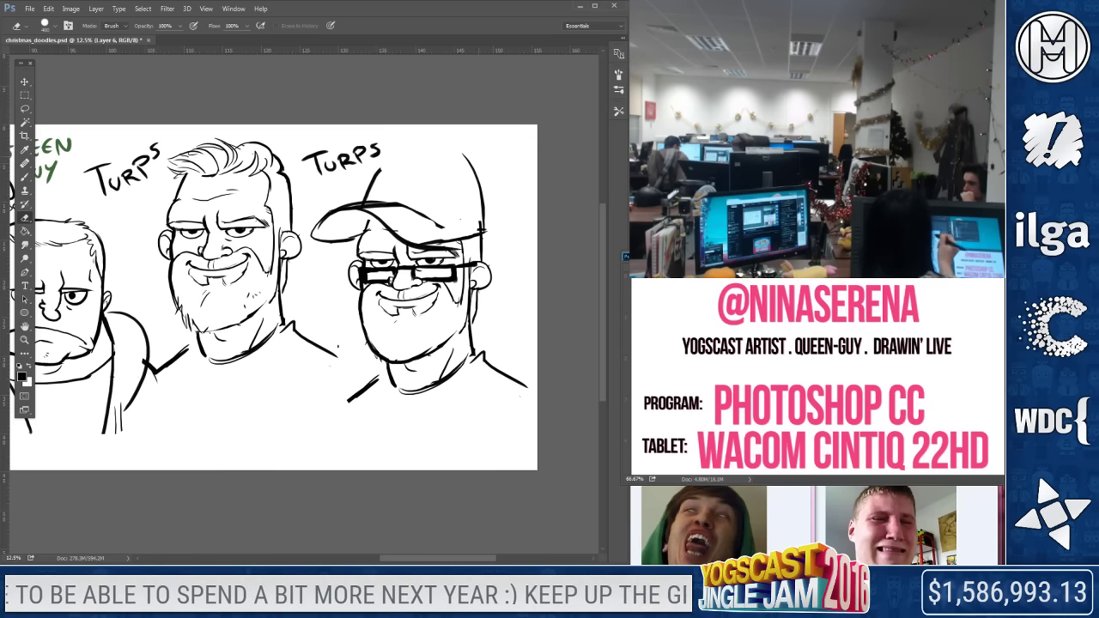
left_click_drag(305, 156, 390, 127)
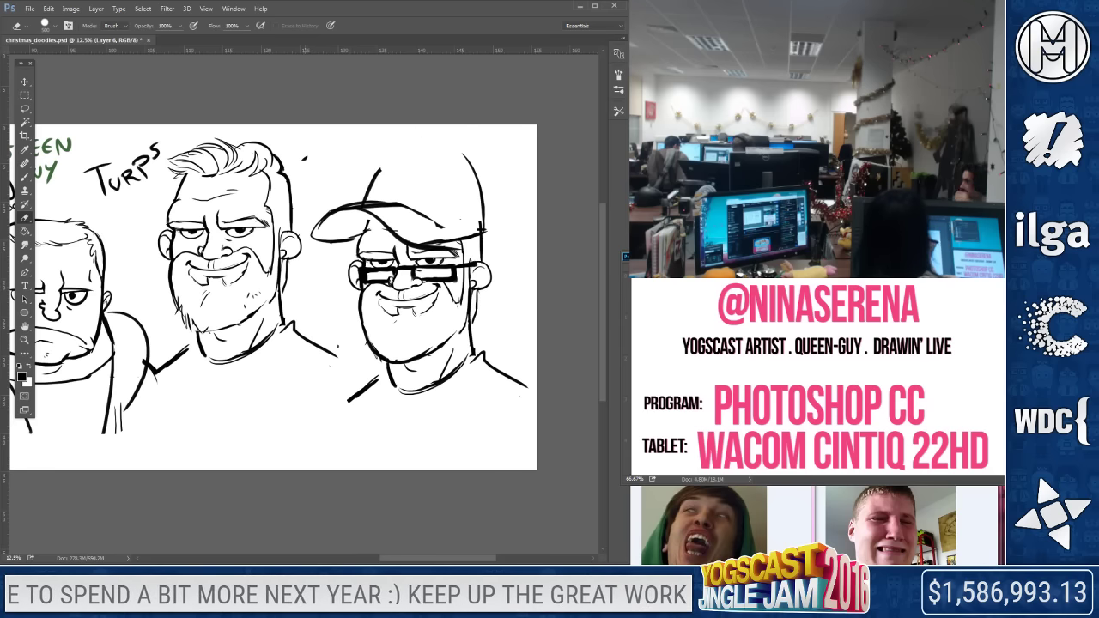
Complete the cap's crown and front panel with the brush, letter DN'D on it, and strengthen its back edge
left_click(25, 177)
mouse_move(380, 171)
left_mouse_down()
mouse_move(444, 156)
mouse_move(460, 203)
left_mouse_up()
left_click_drag(399, 160, 477, 158)
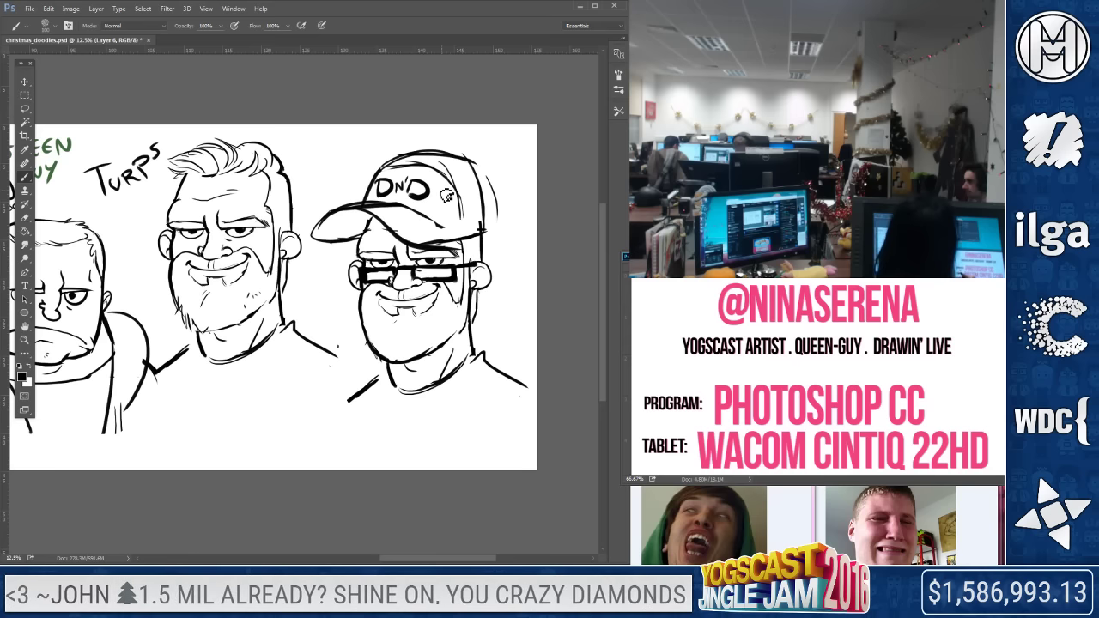
left_click_drag(469, 156, 486, 213)
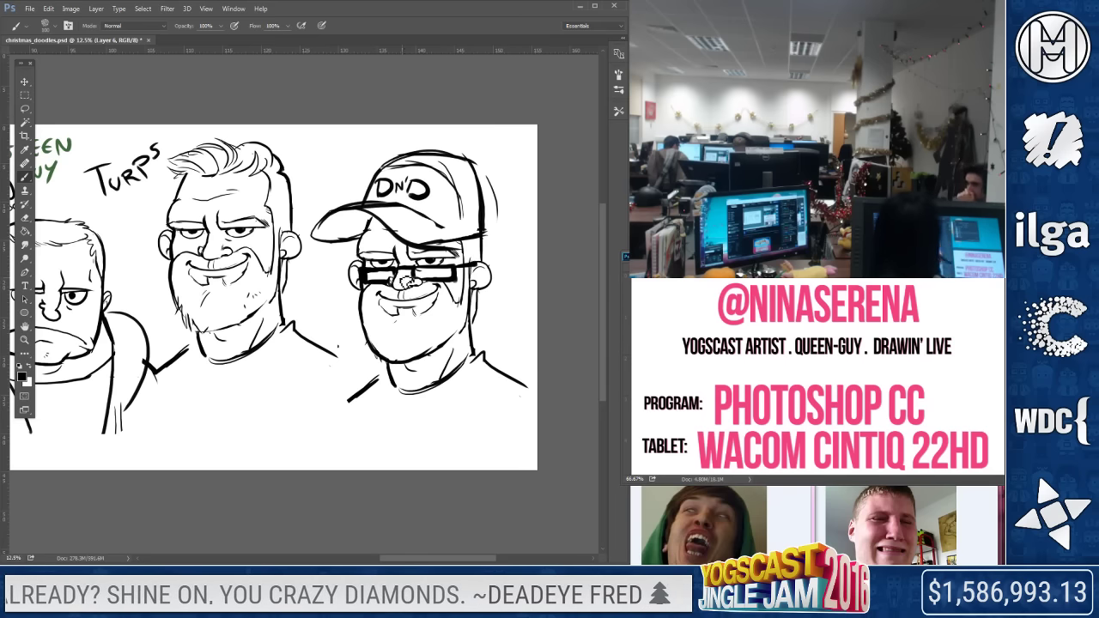
Hand-letter TURPS 2.0 below the capped figure, with a smaller AKA surname line underneath
key("e")
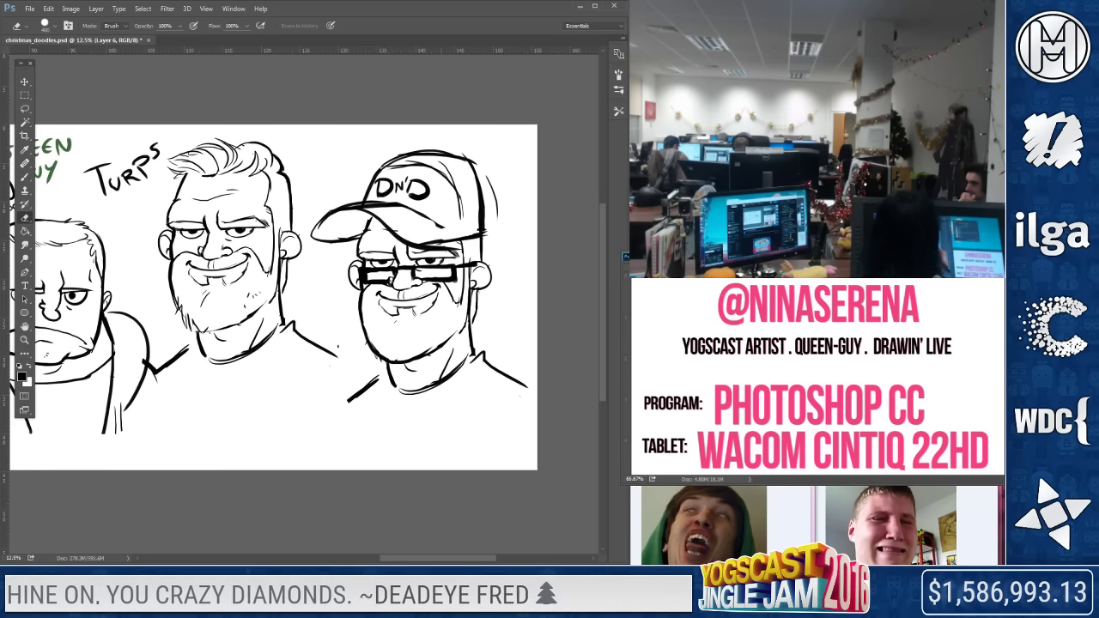
key("b")
mouse_move(357, 417)
left_mouse_down()
mouse_move(347, 440)
mouse_move(367, 421)
mouse_move(401, 421)
mouse_move(409, 432)
mouse_move(481, 417)
mouse_move(493, 397)
left_mouse_up()
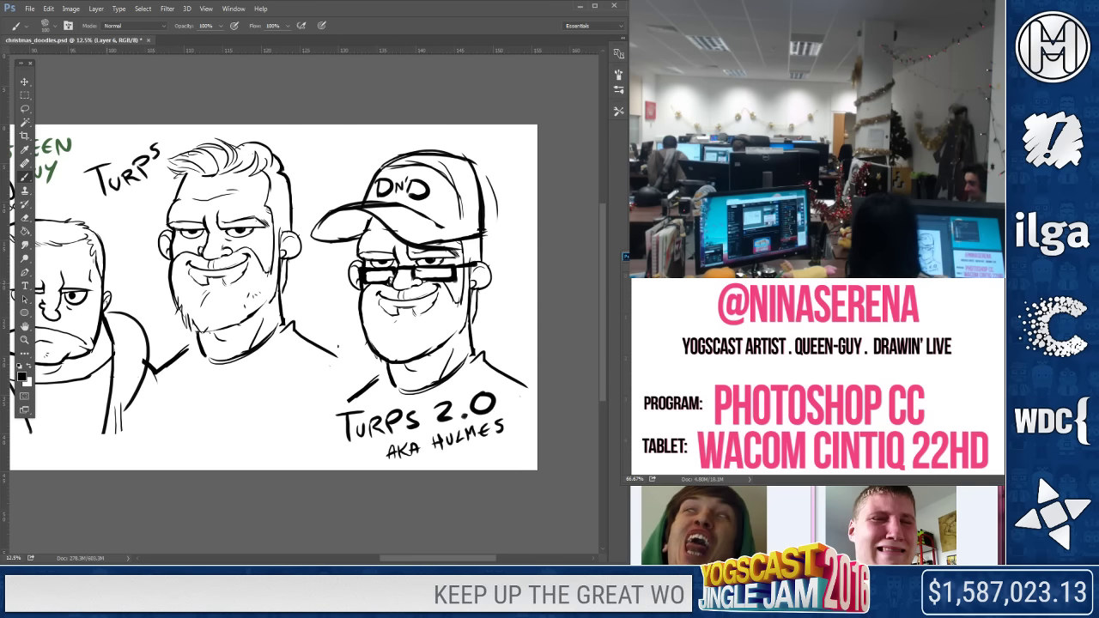
Erase the stray strokes behind the back of the cap
key("e")
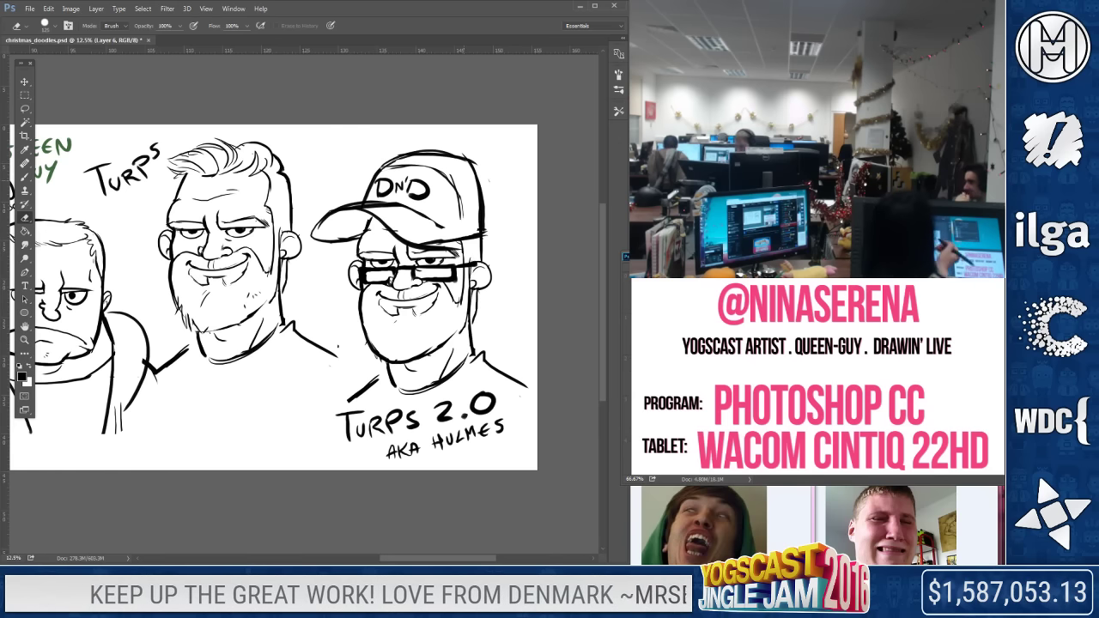
left_click(24, 177)
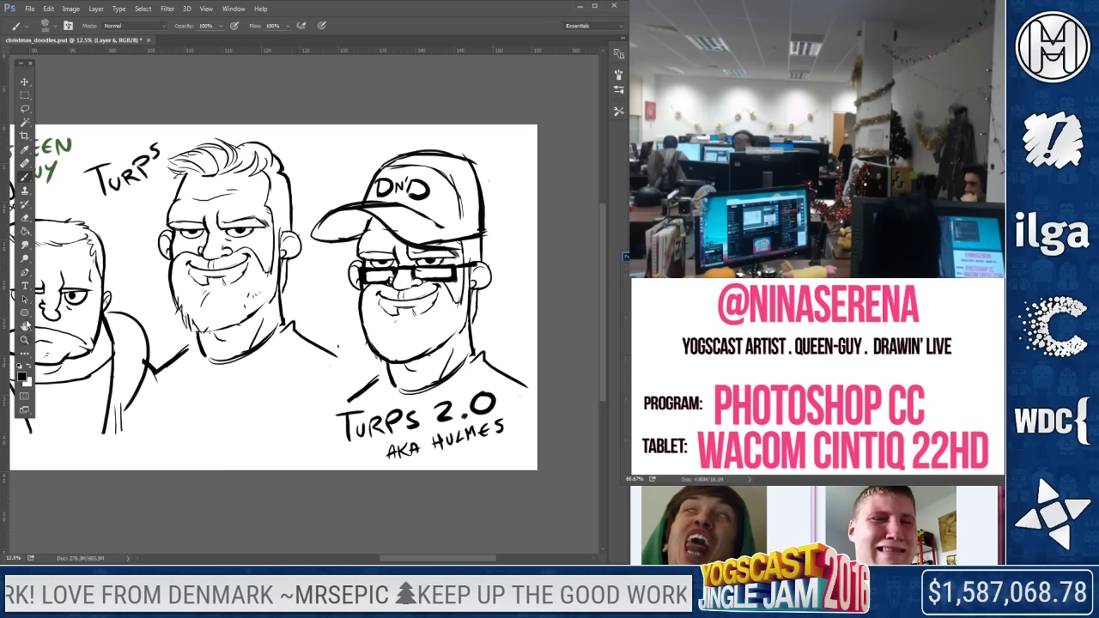
key("z")
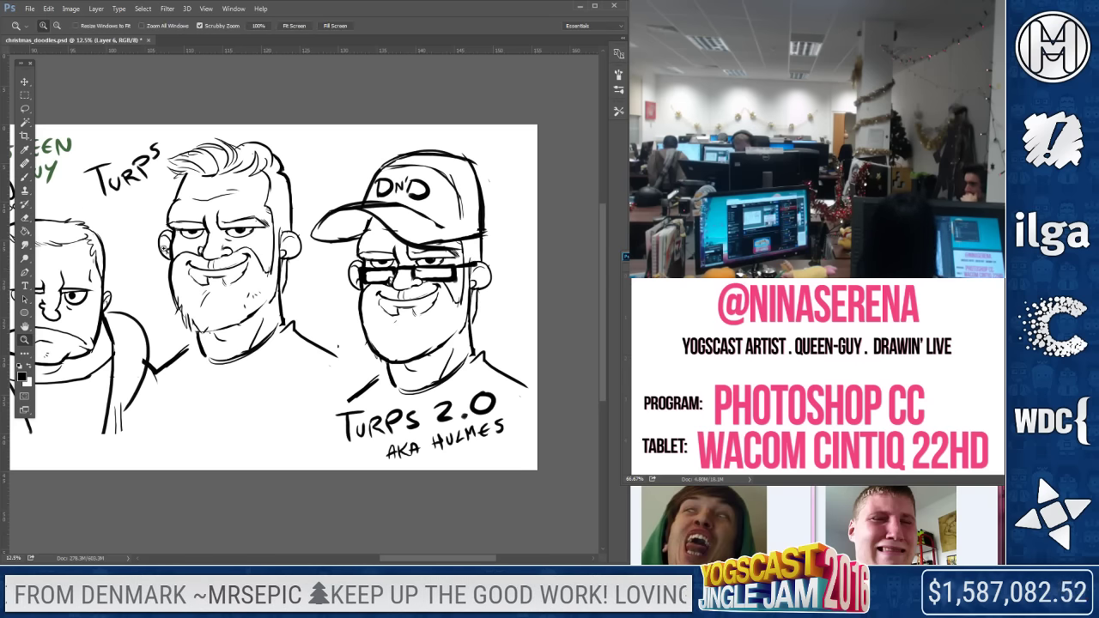
left_click(301, 438)
left_click_drag(296, 385, 233, 445)
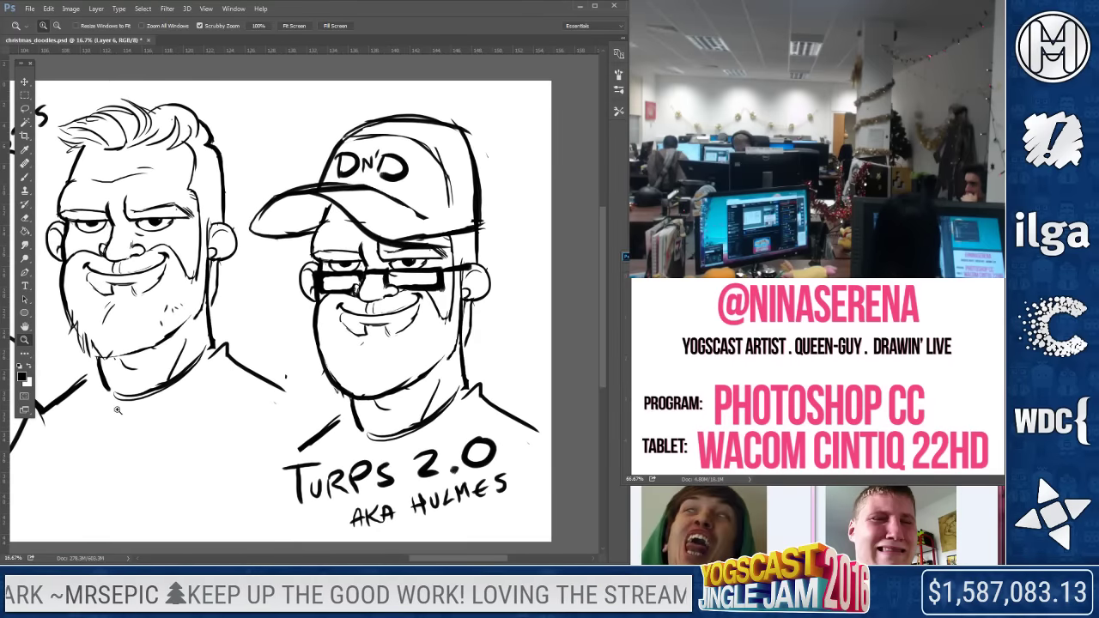
Brush in the missing neck and near shoulder lines of the capped figure so they join at the shirt collar
key("e")
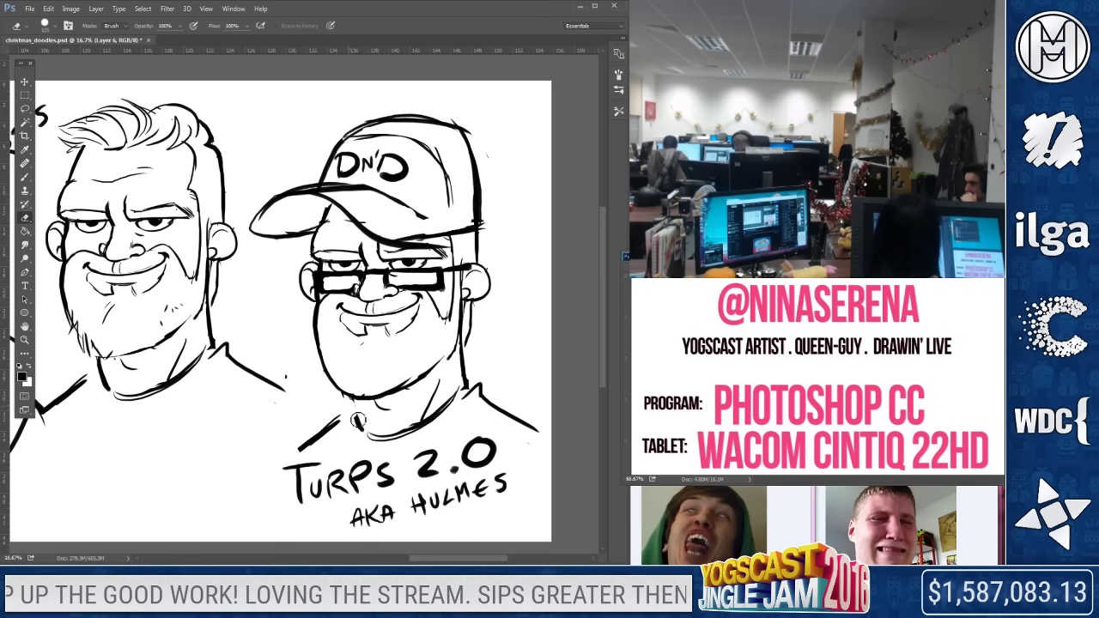
left_click(24, 176)
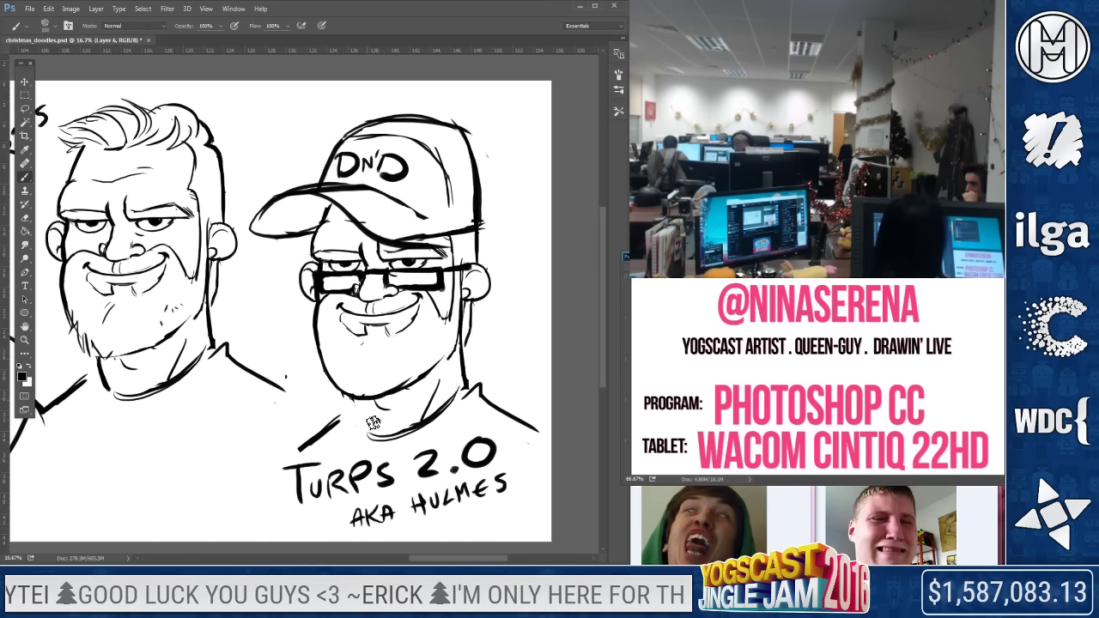
left_click_drag(367, 411, 319, 441)
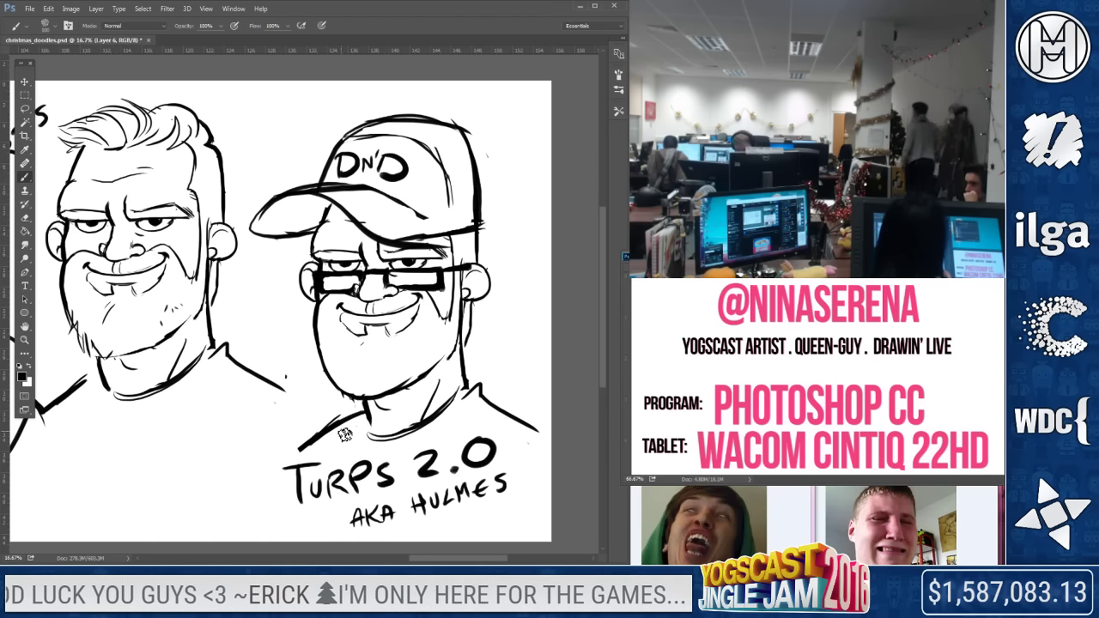
left_click(24, 218)
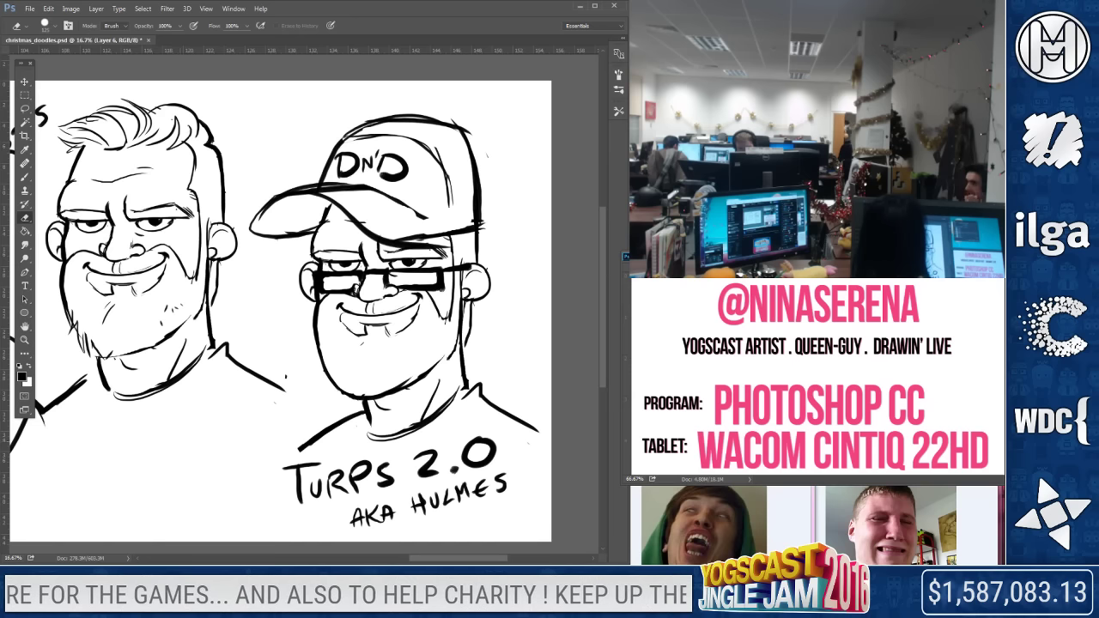
Save the document and widen the canvas with blank space to the right of the capped figure
key("z")
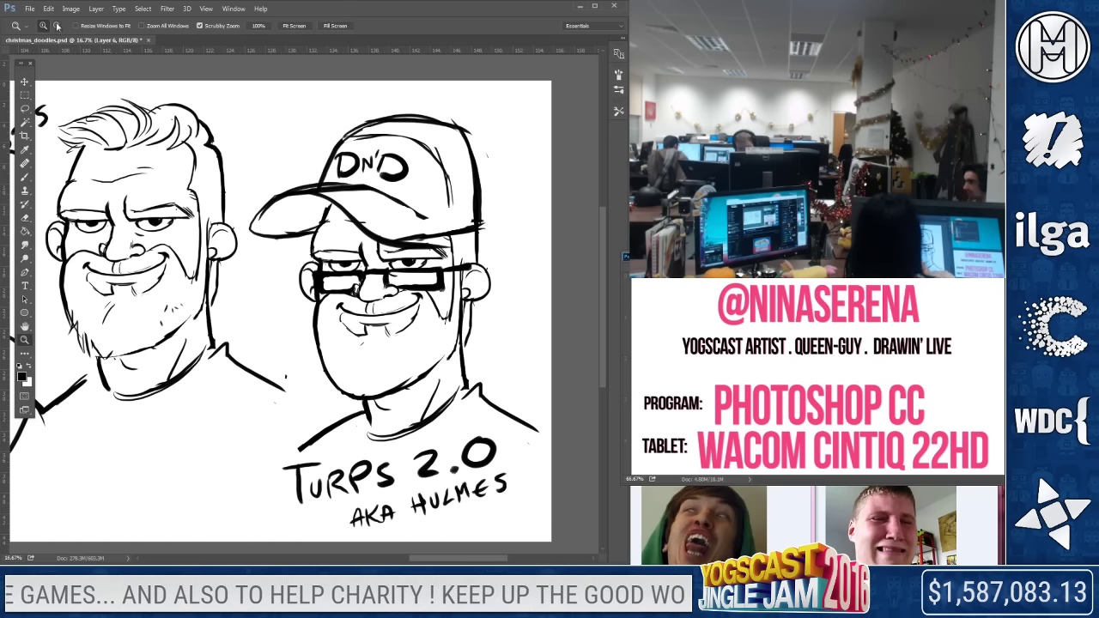
left_click(189, 405, "alt")
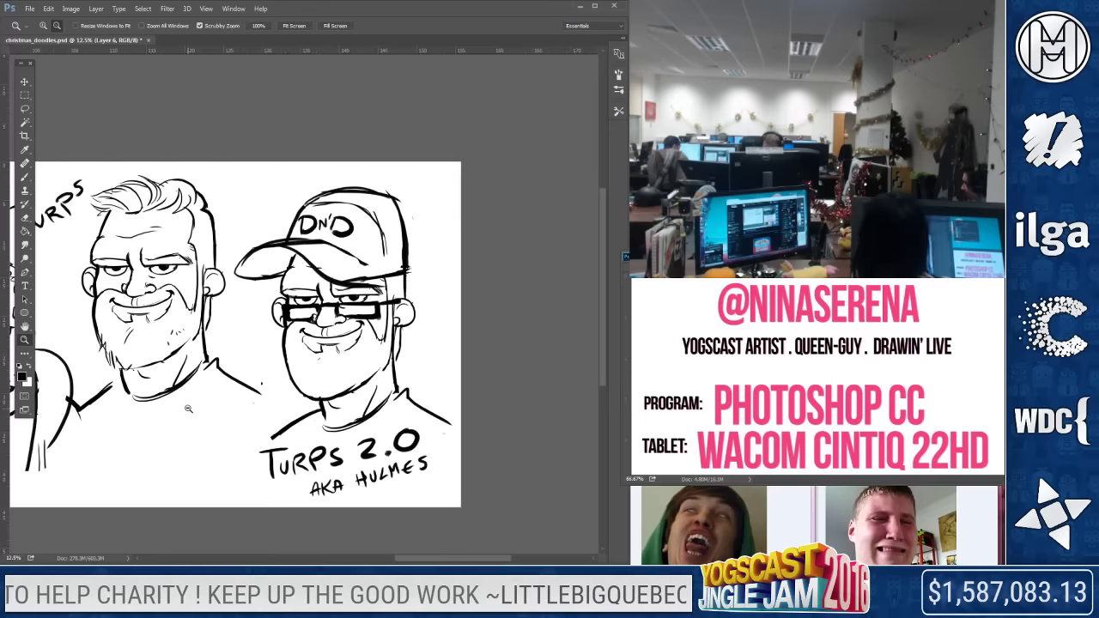
key("ctrl+s")
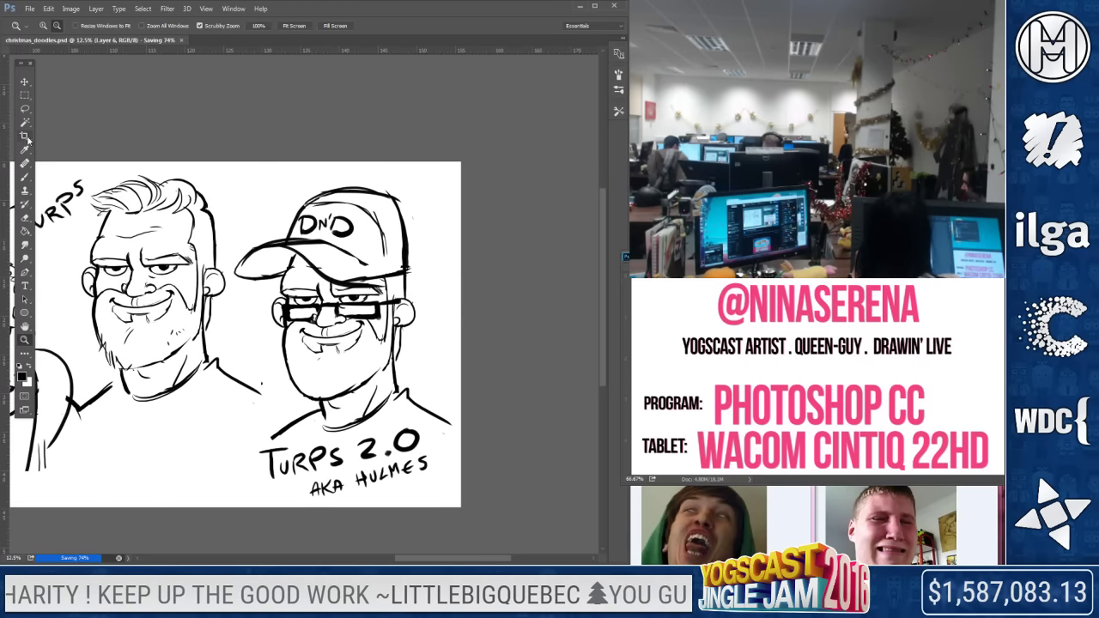
key("c")
left_click_drag(460, 334, 573, 367)
key("Return")
key("Return")
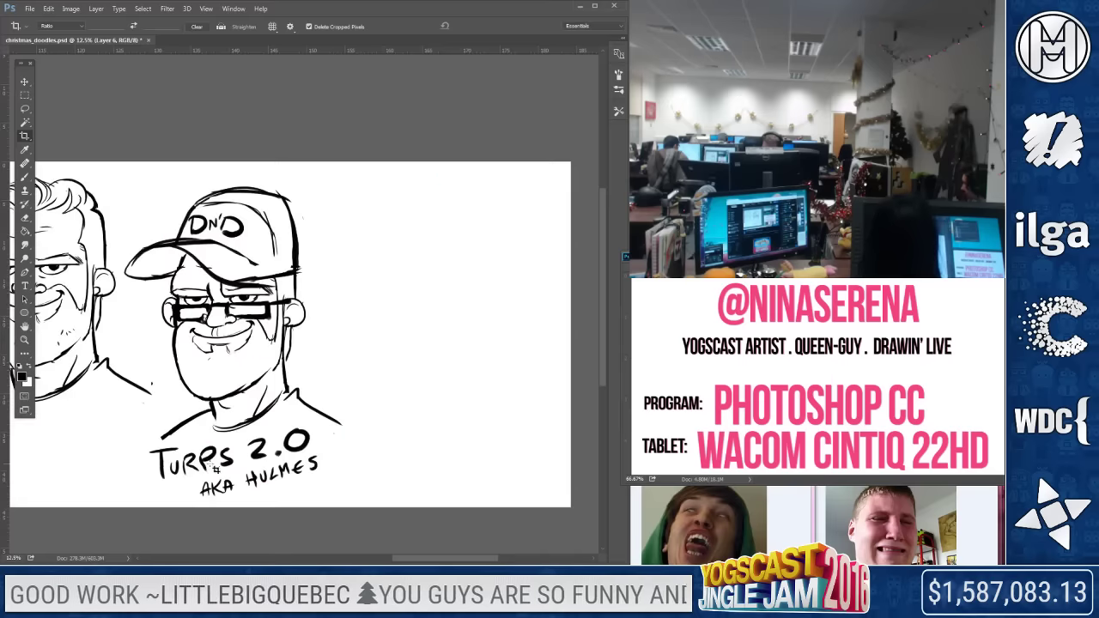
Look over the whole row of caricatures, from the capped figure to the one labelled LEFT GUY and back
key("z")
left_click(225, 373)
left_click_drag(243, 429, 554, 408)
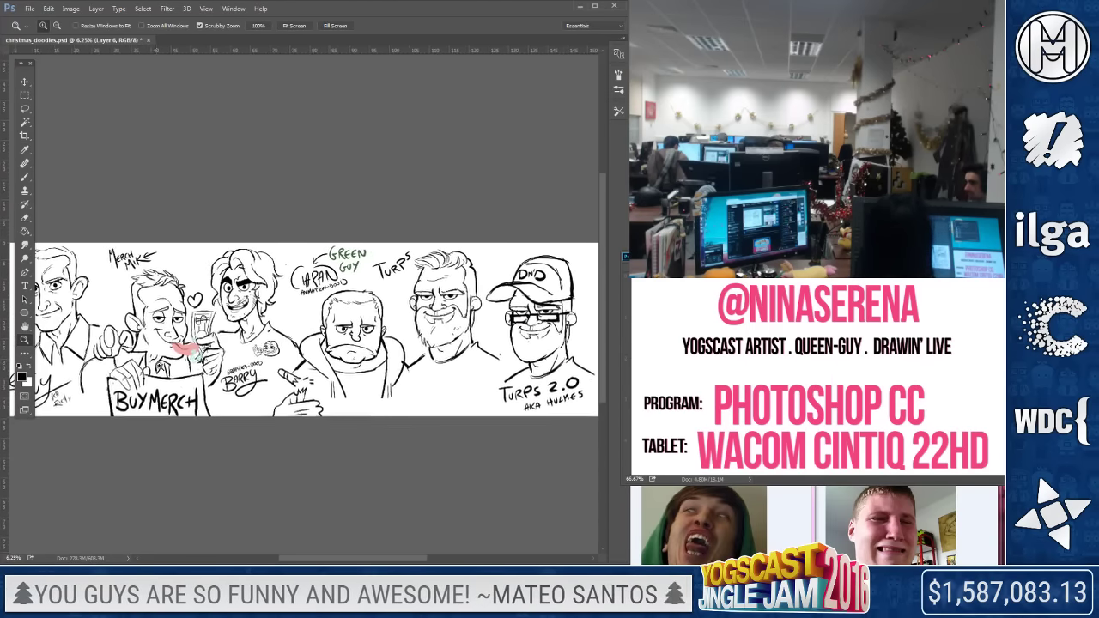
left_click(159, 361)
key("ctrl+z")
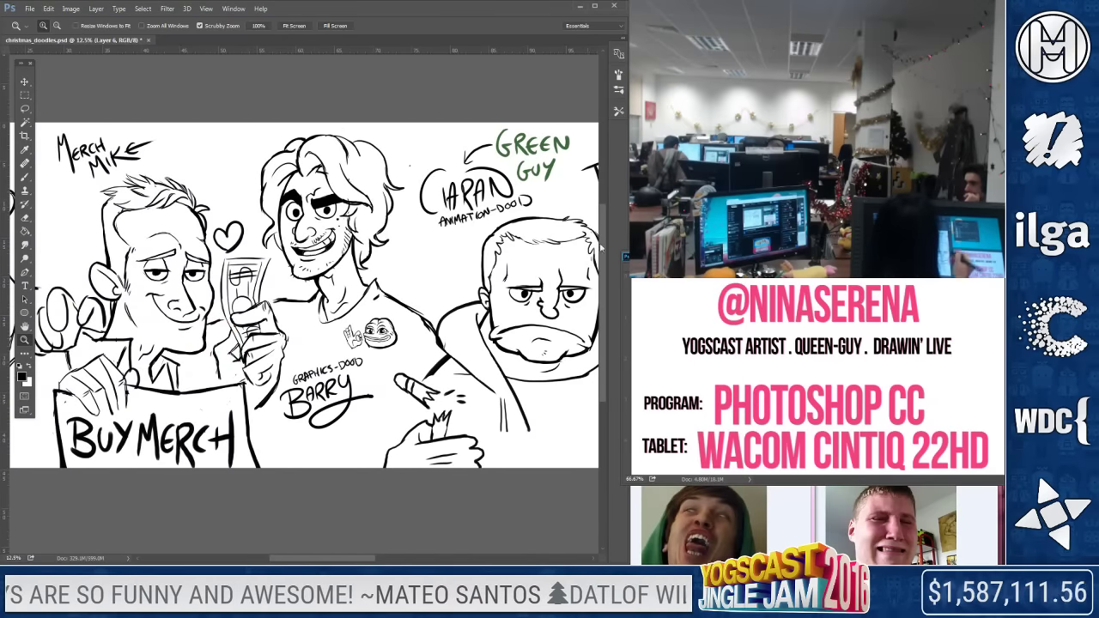
left_click_drag(242, 453, 524, 417)
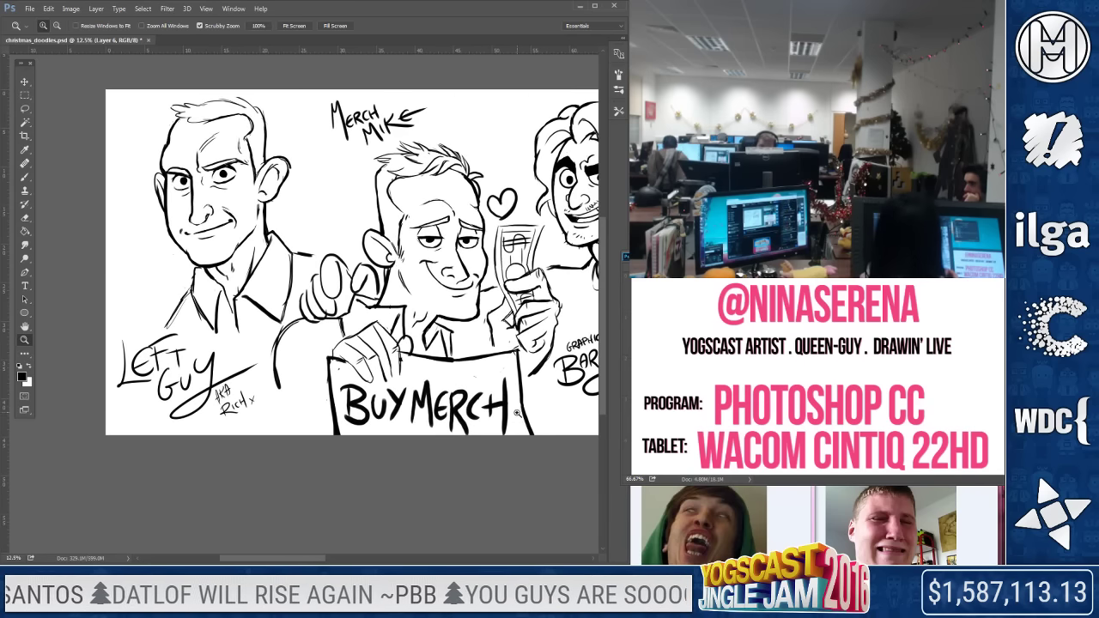
left_click_drag(516, 413, 316, 430)
left_click_drag(507, 436, 329, 424)
left_click_drag(508, 410, 387, 423)
Lengthen the frowning man's hoodie edges and drawstrings with the brush, and letter RUGBY across his shirt
key("b")
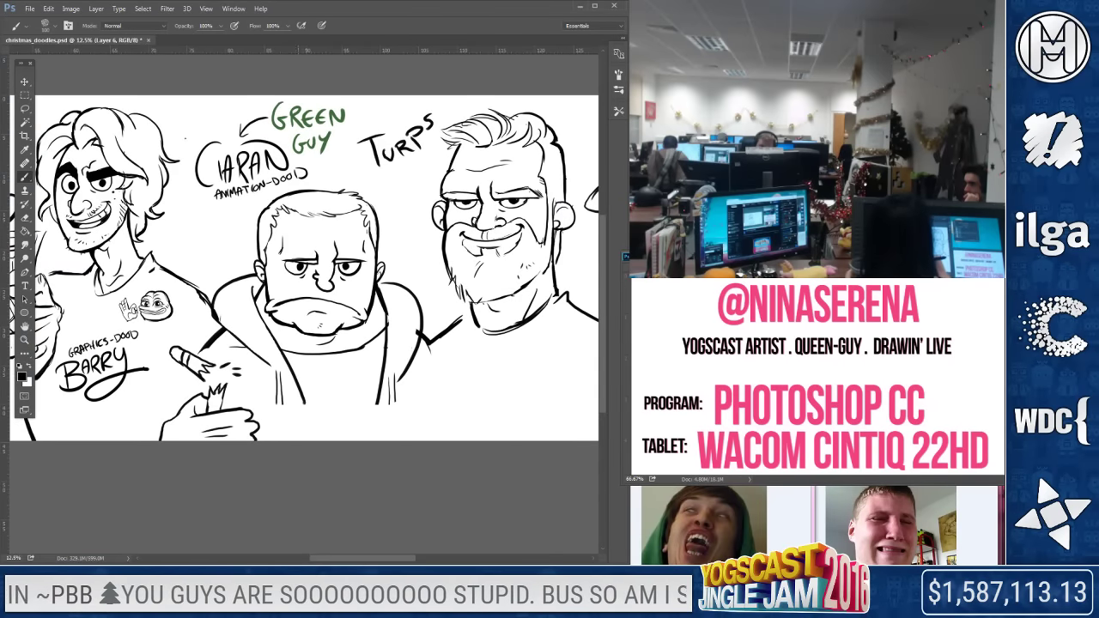
left_click_drag(277, 395, 279, 422)
mouse_move(393, 395)
left_mouse_down()
mouse_move(393, 418)
mouse_move(375, 427)
left_mouse_up()
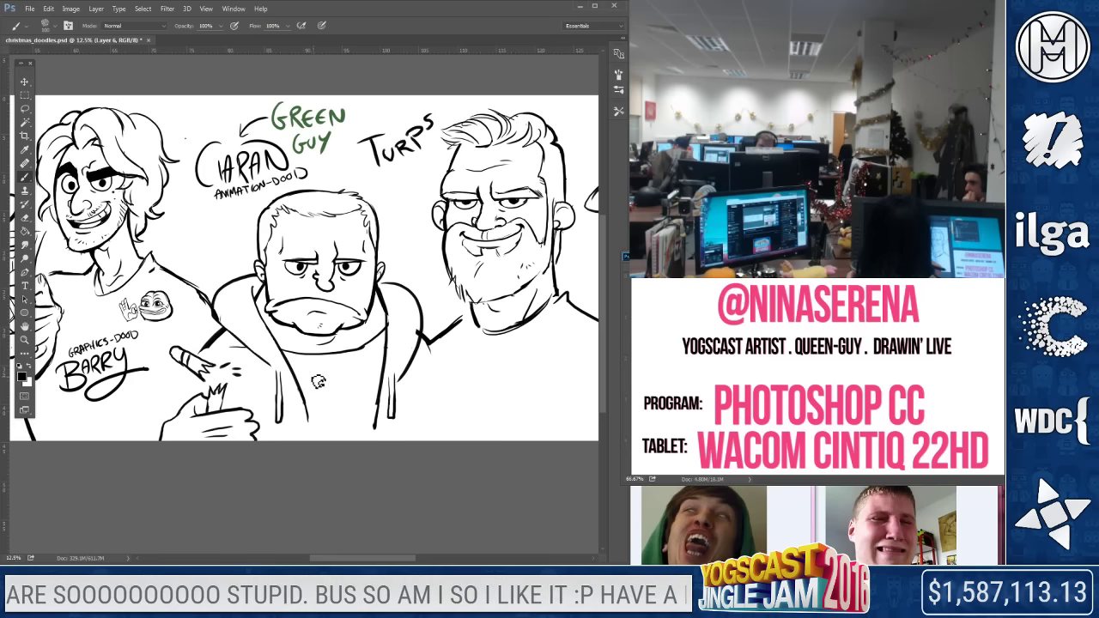
mouse_move(304, 370)
left_mouse_down()
mouse_move(313, 387)
mouse_move(366, 388)
left_mouse_up()
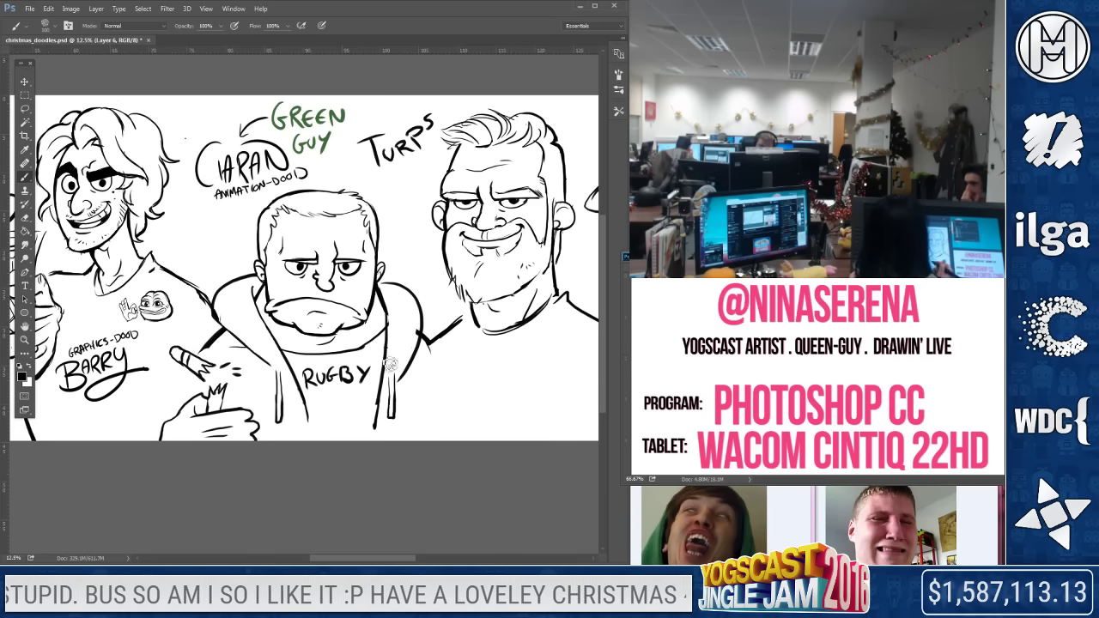
Extend the bearded man's shoulder and sleeve, and draw I, a heart and WOW on his shirt with the I filled black
left_click_drag(435, 397, 286, 407)
mouse_move(464, 322)
left_mouse_down()
mouse_move(385, 311)
mouse_move(259, 329)
mouse_move(297, 354)
left_mouse_up()
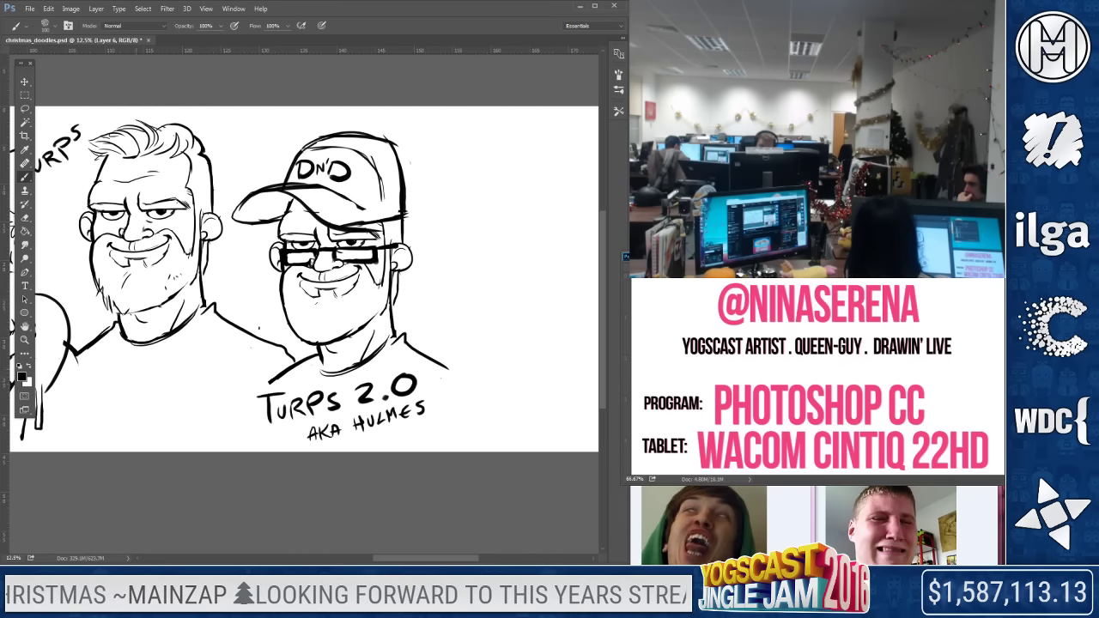
mouse_move(159, 368)
left_mouse_down()
mouse_move(130, 373)
mouse_move(156, 391)
left_mouse_up()
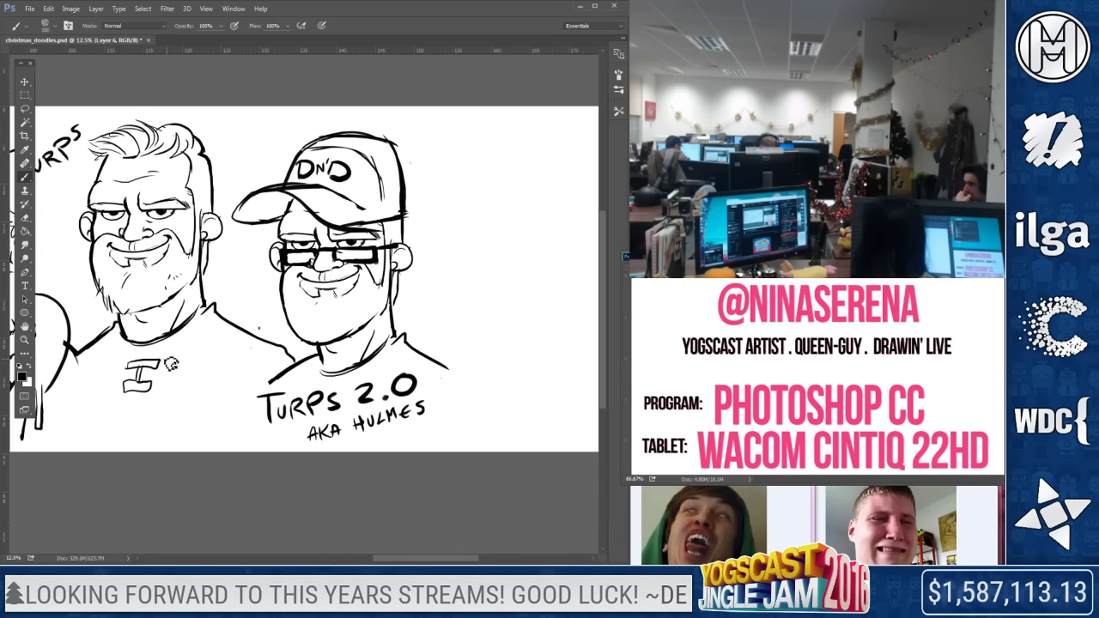
mouse_move(127, 392)
left_mouse_down()
mouse_move(160, 407)
mouse_move(134, 434)
mouse_move(152, 401)
mouse_move(128, 436)
left_mouse_up()
key("ctrl+z")
key("ctrl+z")
mouse_move(105, 432)
left_mouse_down()
mouse_move(136, 441)
mouse_move(163, 430)
left_mouse_up()
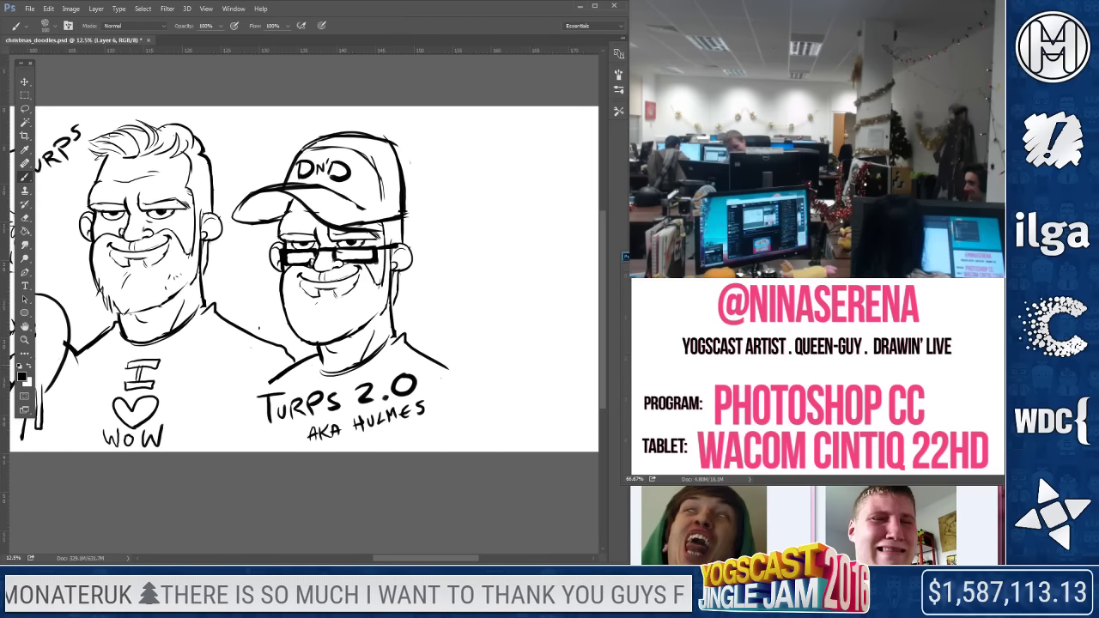
mouse_move(153, 368)
left_mouse_down()
mouse_move(141, 385)
mouse_move(153, 388)
left_mouse_up()
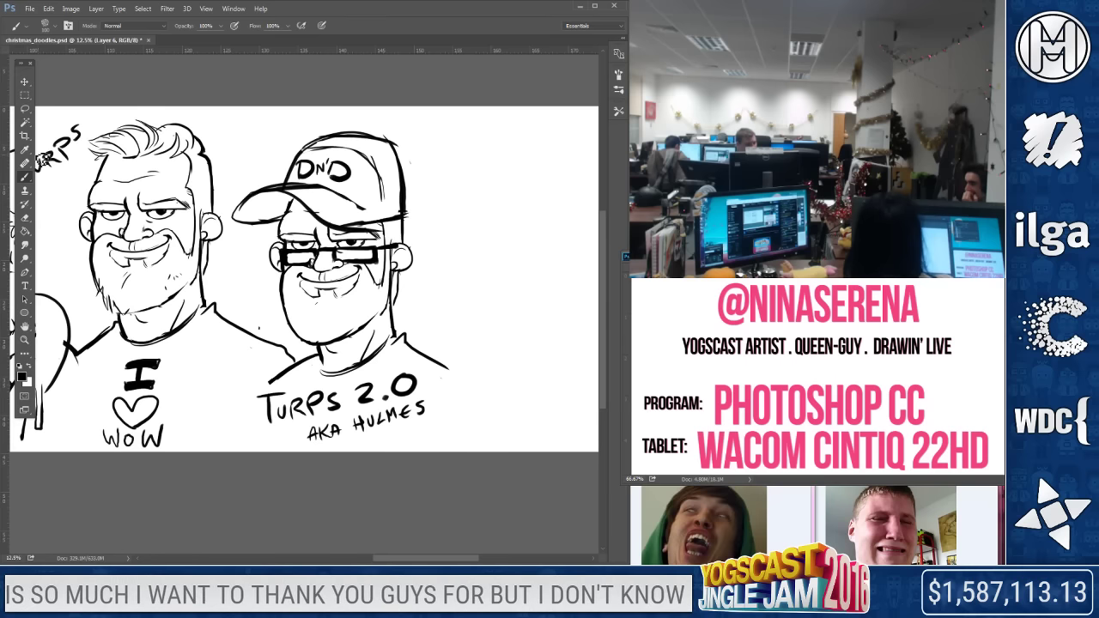
Lasso the TURPS 2.0 label with its AKA line, and shrink, tilt and move it above and behind the cap
left_click(26, 109)
mouse_move(296, 378)
left_mouse_down()
mouse_move(243, 398)
mouse_move(395, 476)
mouse_move(371, 376)
left_mouse_up()
right_click(378, 375)
left_click(438, 317)
left_click_drag(461, 452, 552, 176)
mouse_move(540, 247)
left_mouse_down()
mouse_move(473, 287)
mouse_move(523, 253)
mouse_move(525, 233)
left_mouse_up()
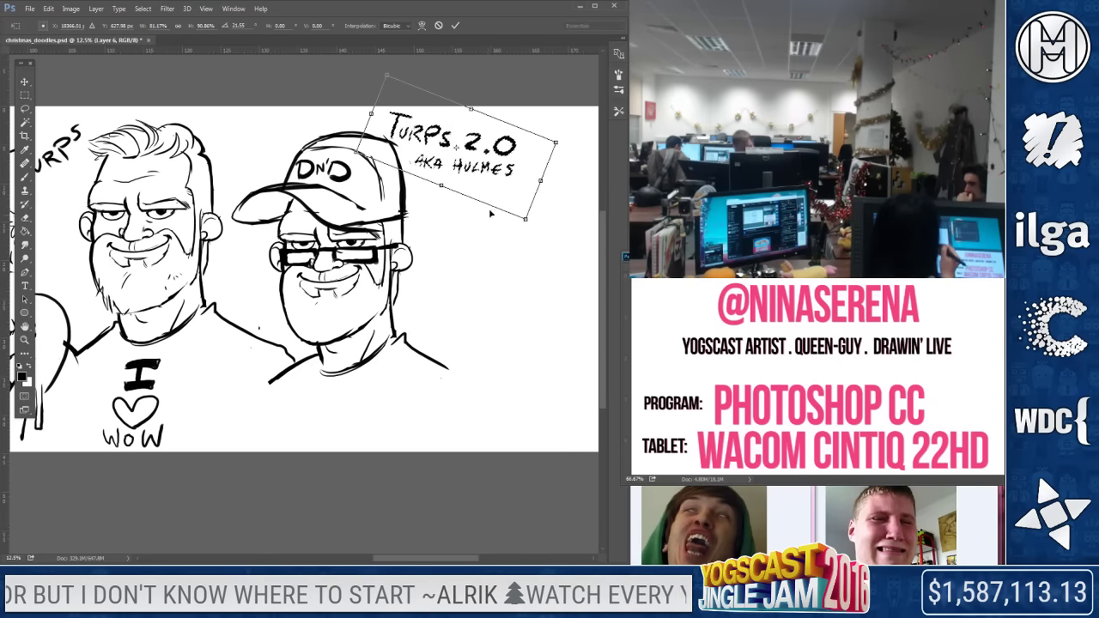
key("Return")
Draw the capped figure's shoulders and both sleeves down toward the canvas's lower edge
key("b")
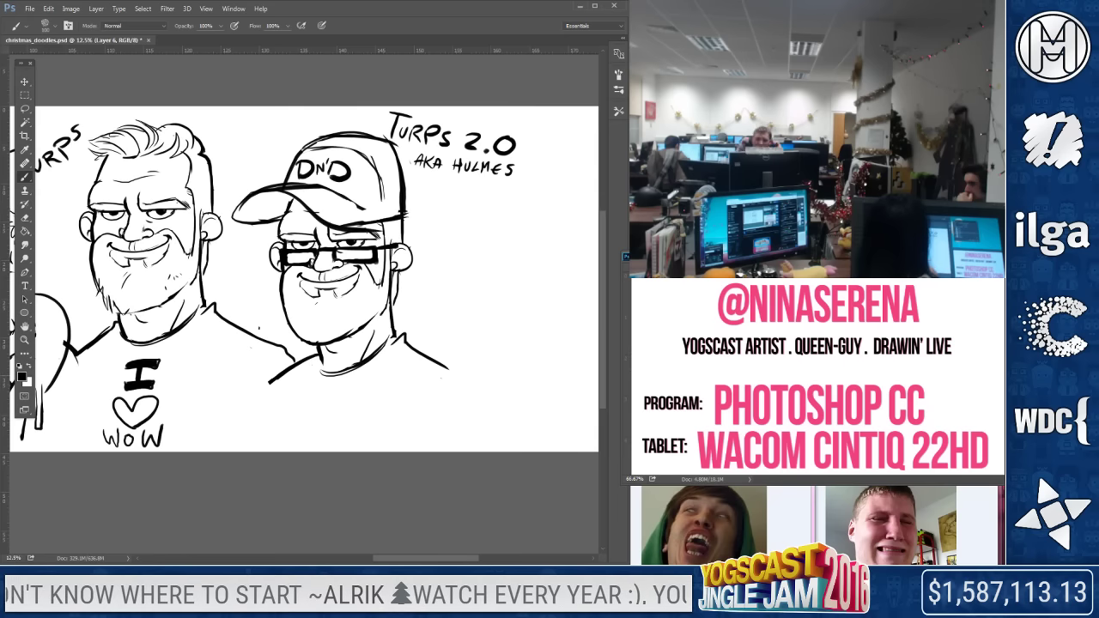
left_click_drag(258, 394, 242, 443)
left_click_drag(447, 378, 507, 434)
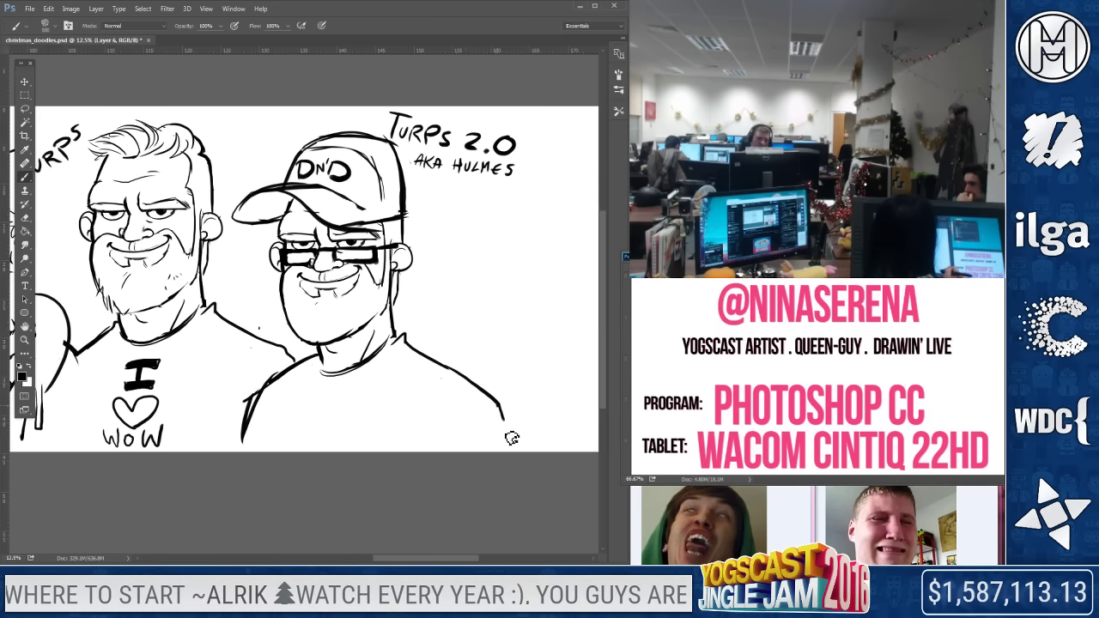
left_click_drag(452, 395, 440, 435)
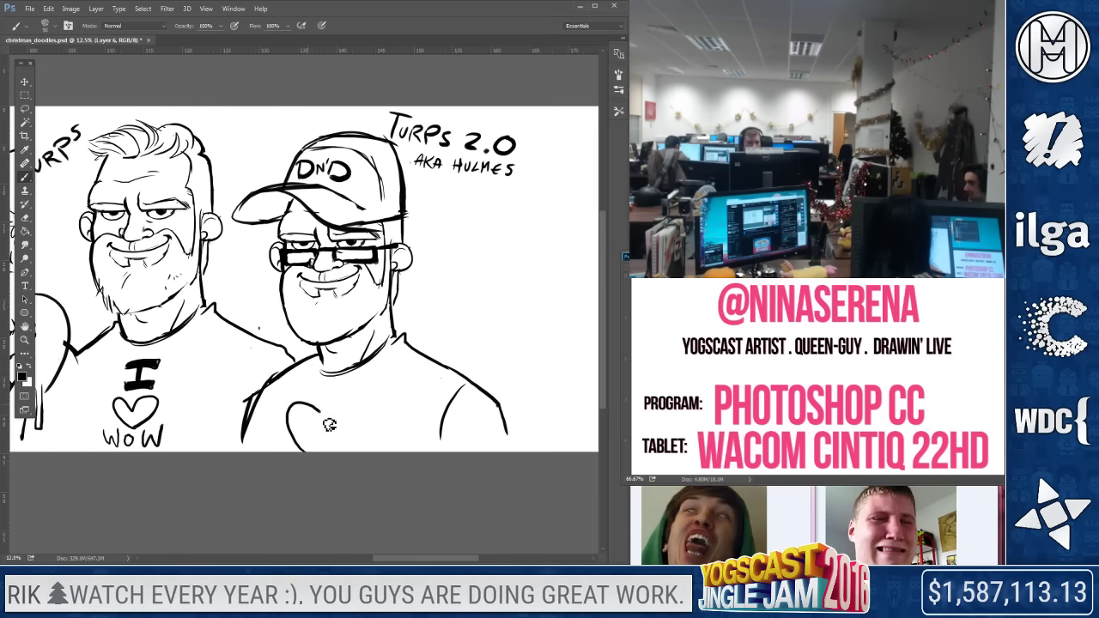
Redraw the heart on the capped figure's shirt and letter MLP inside it
key("ctrl+z")
mouse_move(290, 451)
left_mouse_down()
mouse_move(295, 428)
mouse_move(384, 400)
left_mouse_up()
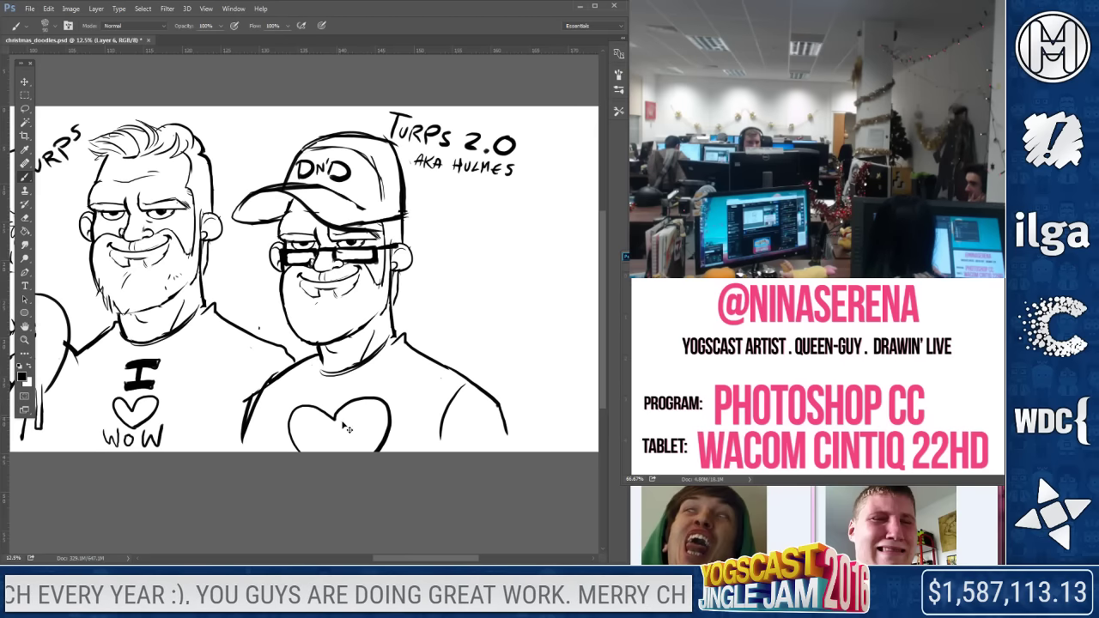
left_click_drag(305, 423, 315, 447)
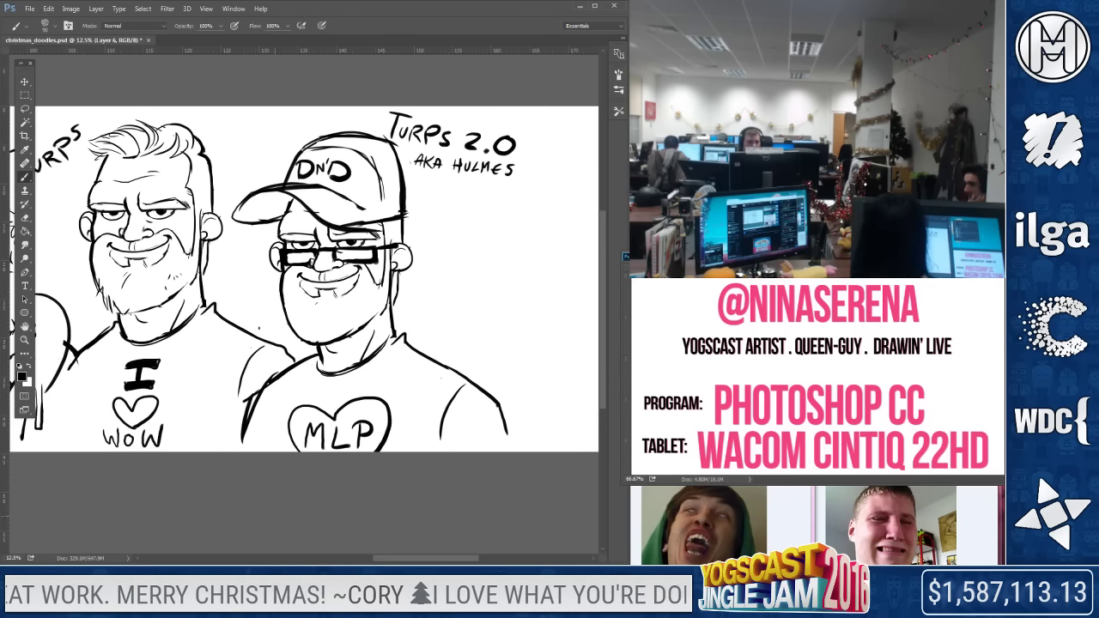
Widen the canvas further to the right of the capped figure with the Crop tool, and save the document
left_click_drag(468, 368, 259, 369)
key("z")
left_click(211, 304, "alt")
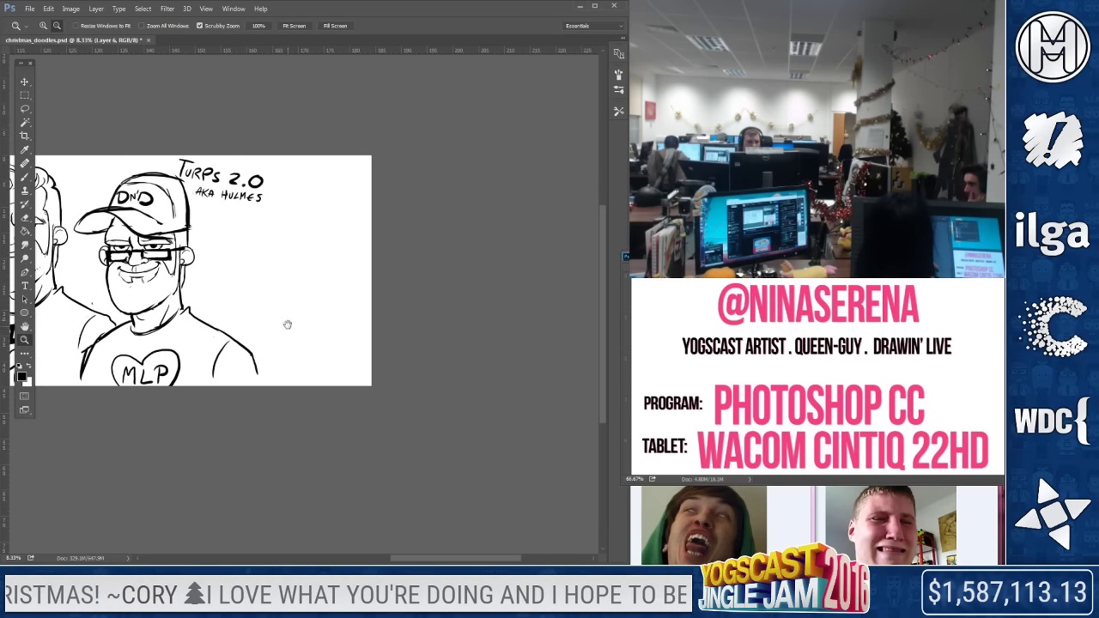
left_click_drag(287, 325, 402, 369)
left_click(24, 136)
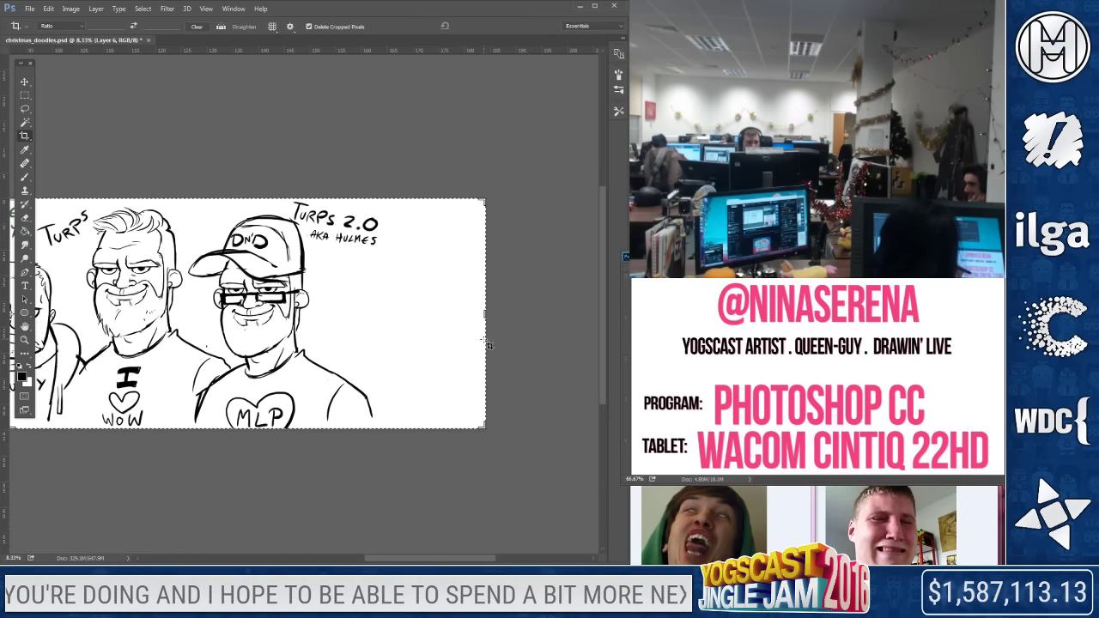
left_click_drag(483, 347, 555, 313)
key("Return")
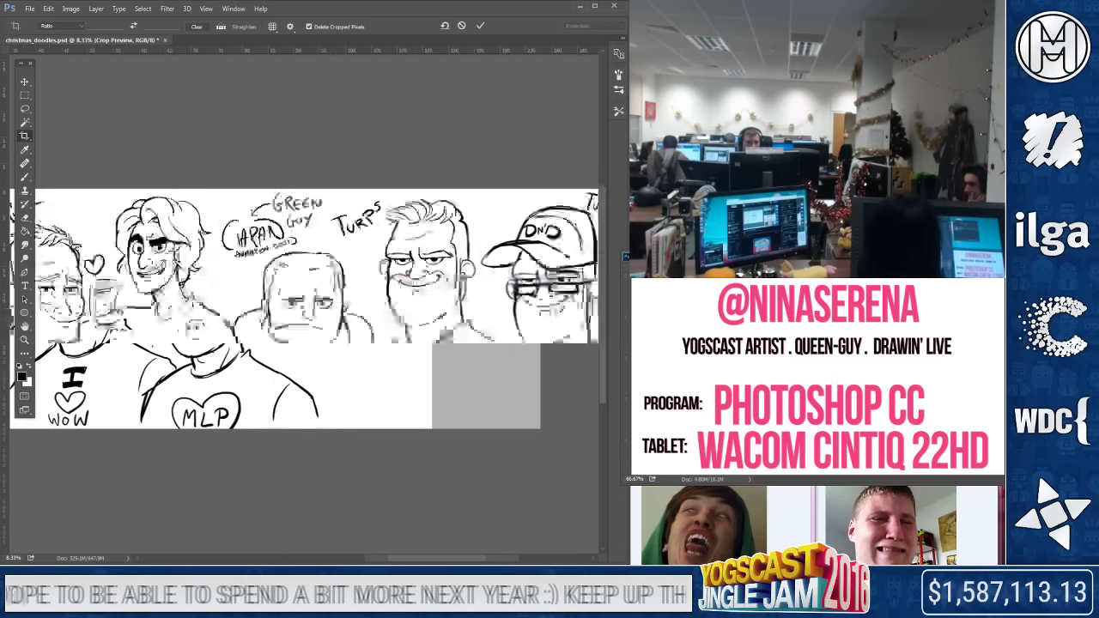
key("b")
key("ctrl+s")
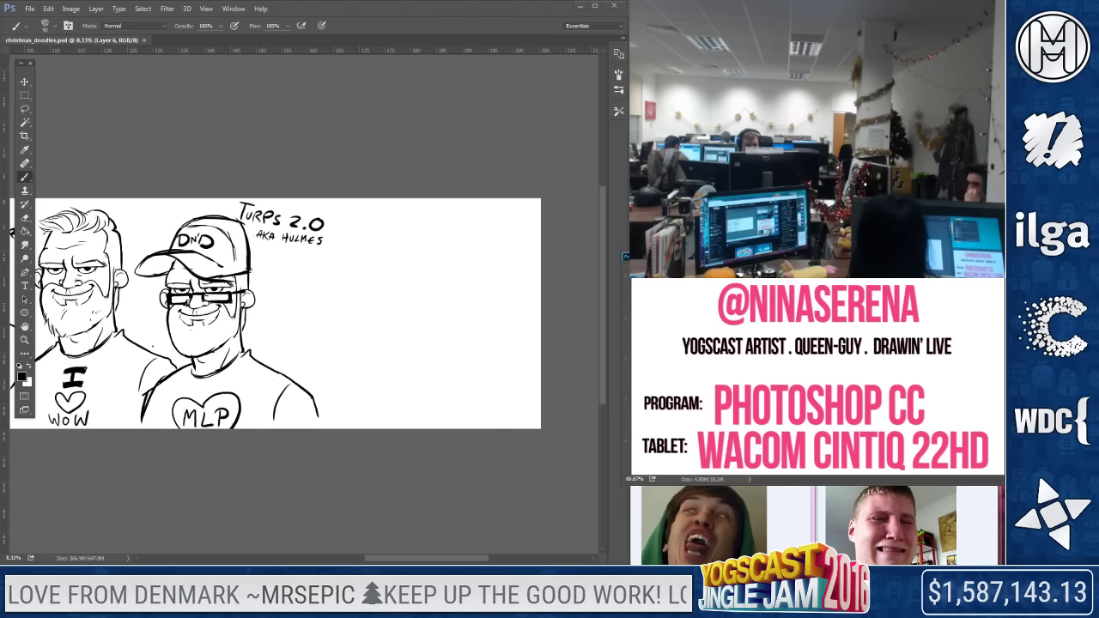
Extend the canvas upward with the Crop tool to add blank space above the whole row of caricatures
left_click(24, 340)
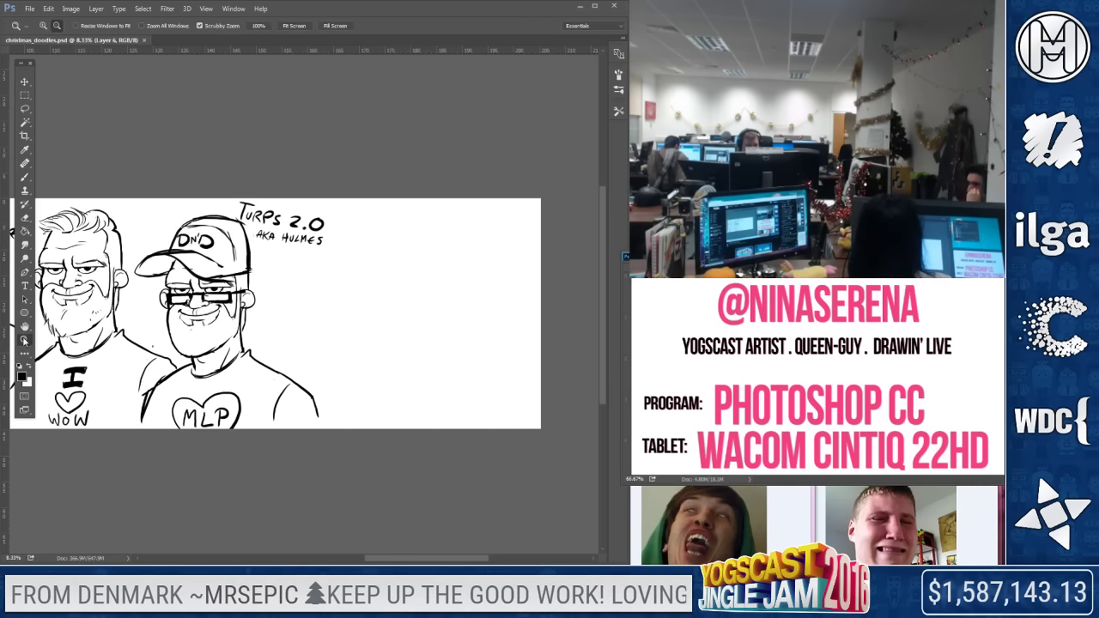
left_click(110, 164)
mouse_move(203, 389)
left_mouse_down()
mouse_move(373, 416)
mouse_move(364, 412)
left_mouse_up()
left_click(364, 411)
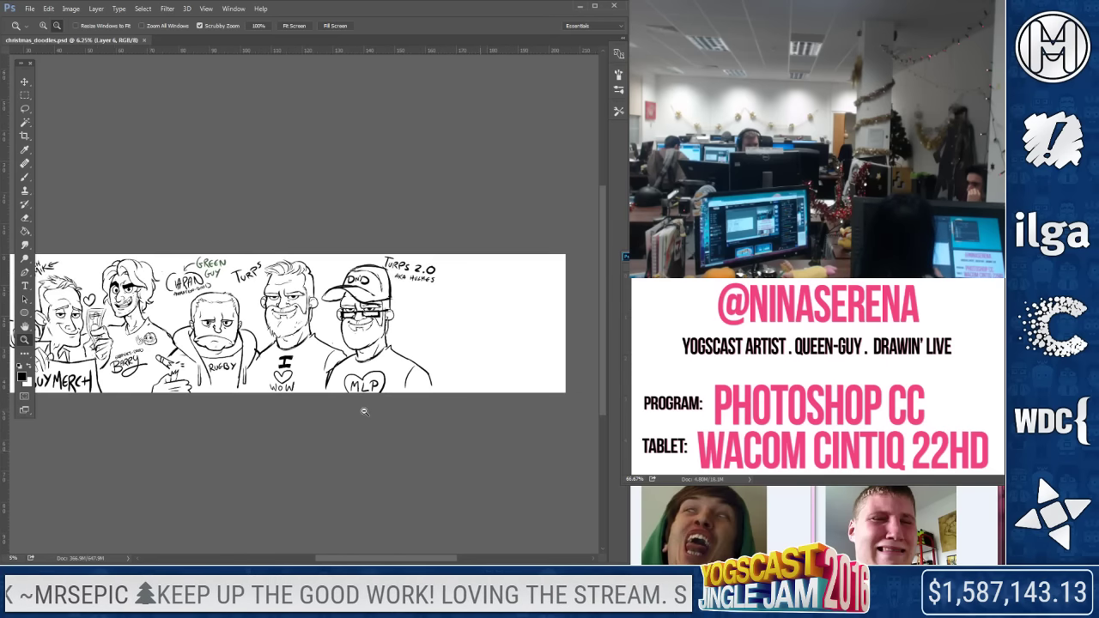
left_click(191, 415)
left_click(24, 135)
left_click_drag(292, 249, 319, 218)
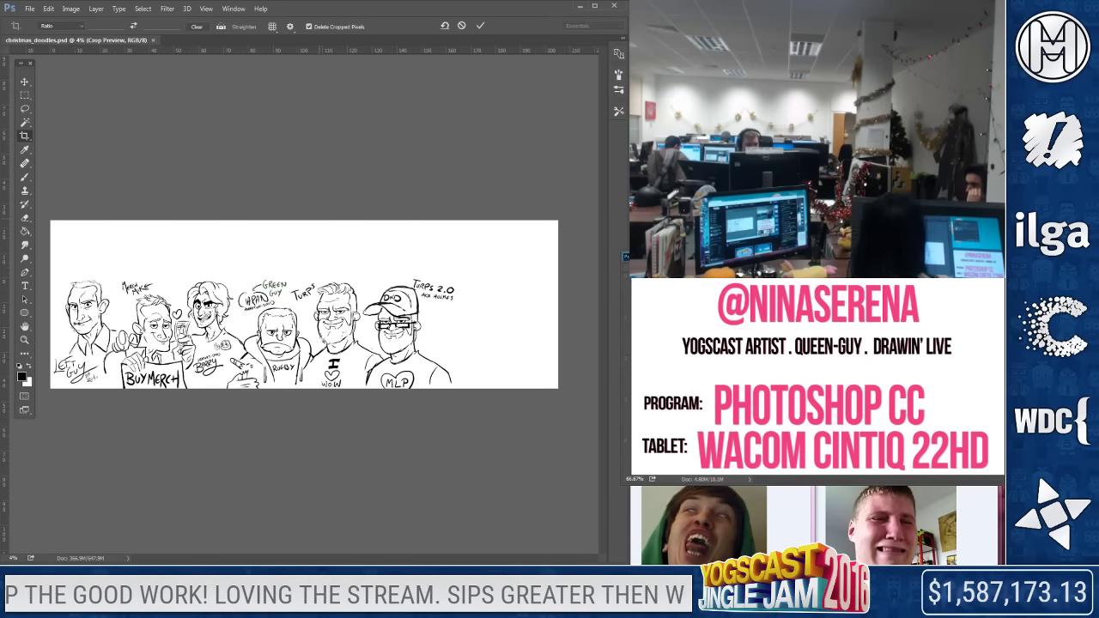
Set the foreground colour to red e53333 and hand-letter the title ADMIN TEAM across the space above the caricatures
left_click(25, 177)
left_click(21, 376)
left_click(410, 289)
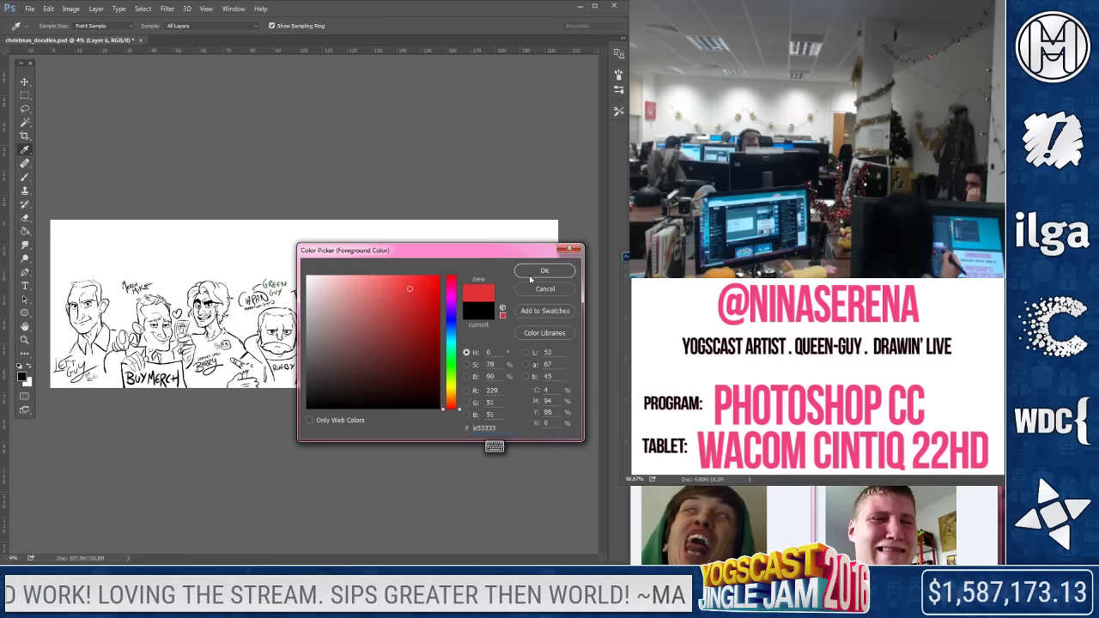
left_click(541, 270)
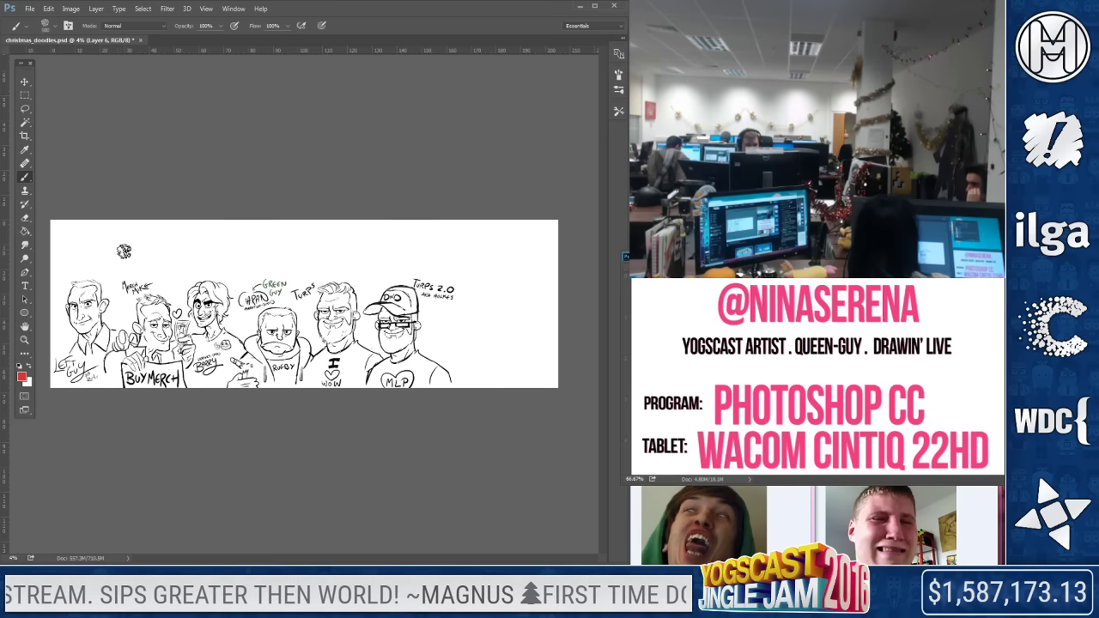
mouse_move(102, 266)
left_mouse_down()
mouse_move(138, 267)
mouse_move(135, 246)
mouse_move(149, 267)
mouse_move(213, 236)
mouse_move(228, 268)
mouse_move(242, 268)
mouse_move(273, 230)
mouse_move(343, 232)
mouse_move(316, 268)
left_mouse_up()
mouse_move(361, 235)
left_mouse_down()
mouse_move(353, 267)
mouse_move(381, 230)
mouse_move(368, 255)
mouse_move(402, 264)
left_mouse_up()
mouse_move(375, 251)
left_mouse_down()
mouse_move(422, 247)
mouse_move(451, 263)
left_mouse_up()
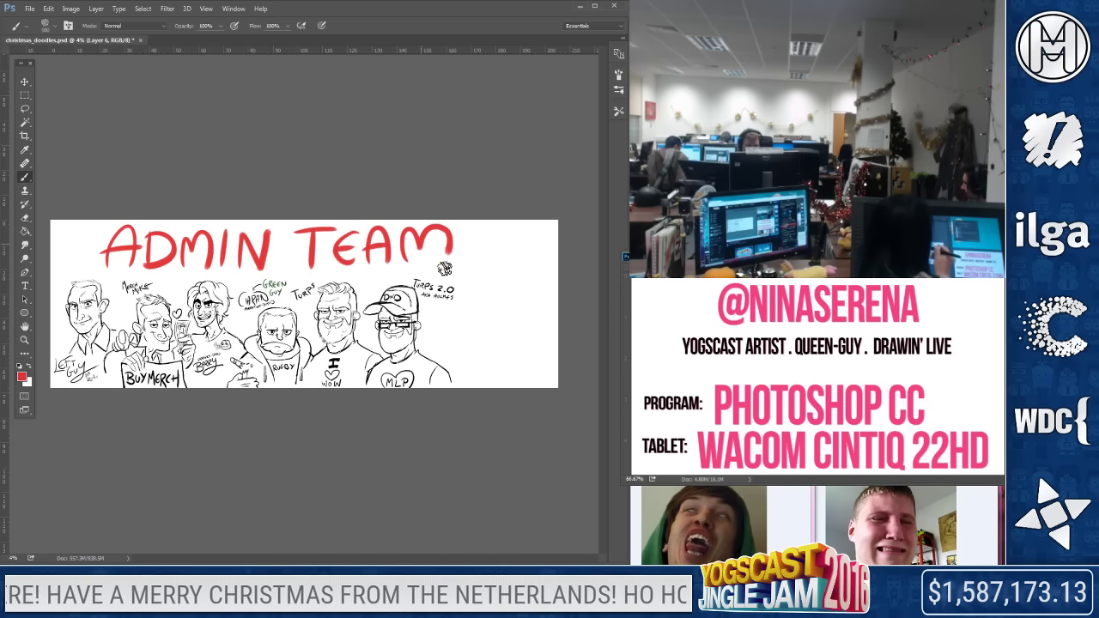
left_click(25, 341)
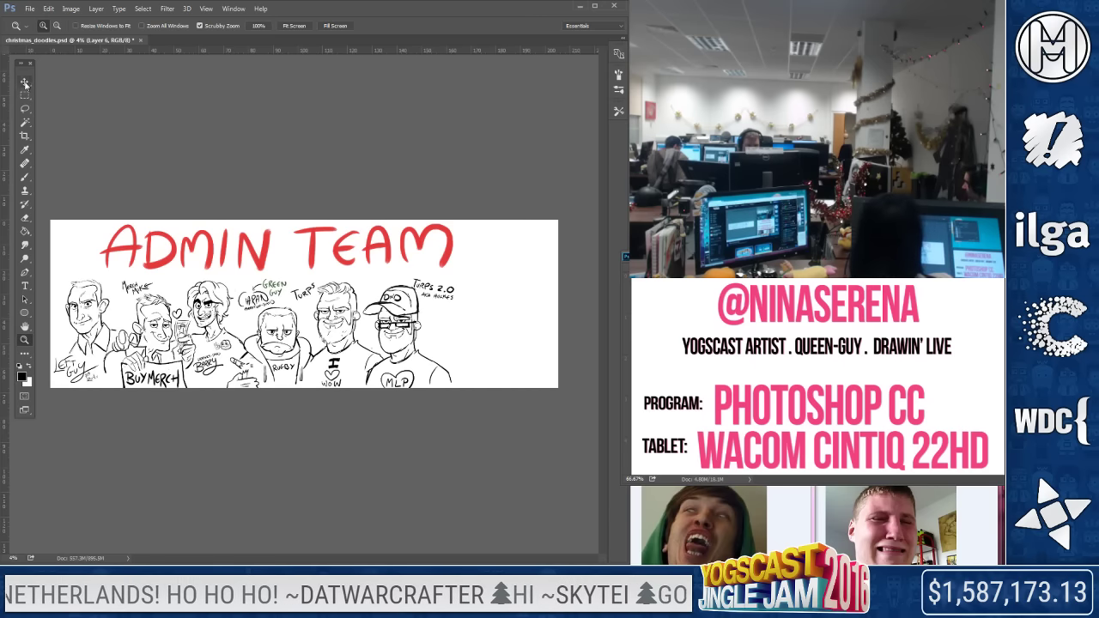
Lasso the capped figure together with its label and scale the selection down slightly with Free Transform
key("l")
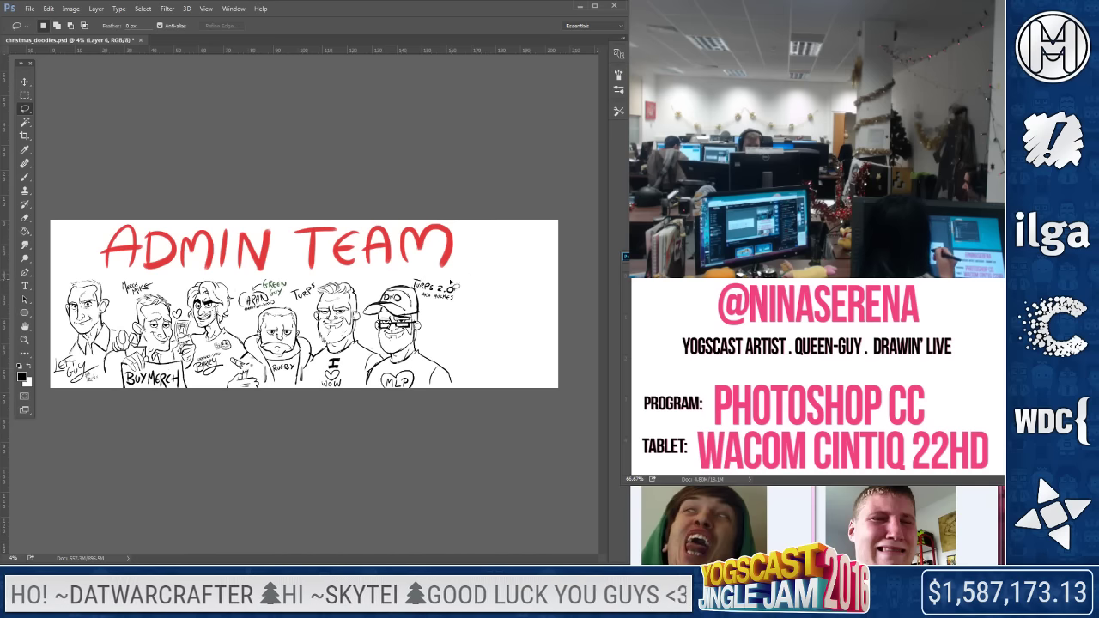
mouse_move(365, 297)
left_mouse_down()
mouse_move(429, 388)
mouse_move(474, 288)
mouse_move(365, 292)
left_mouse_up()
right_click(539, 249)
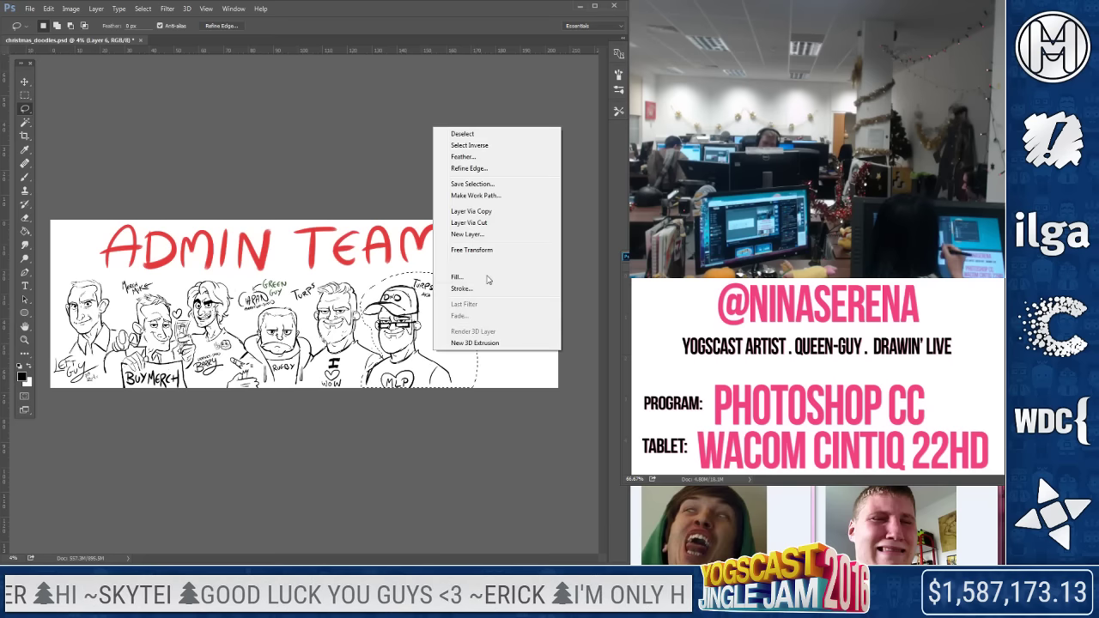
left_click(477, 261)
left_click_drag(470, 281, 469, 283)
key("ctrl+d")
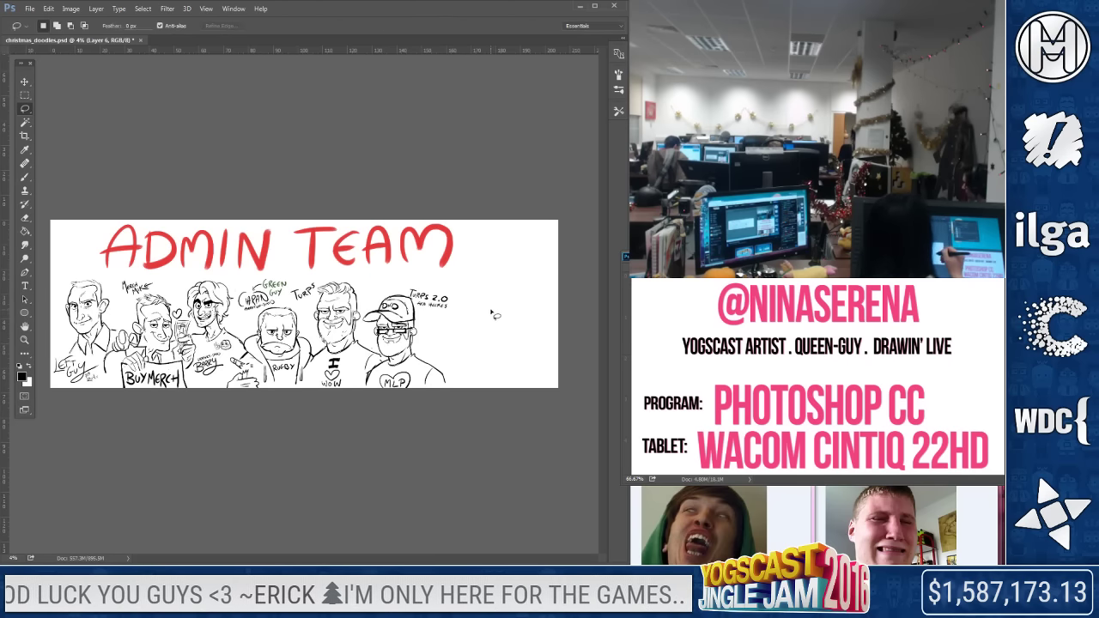
Erase the name label beside the bearded figure in the I heart WOW shirt, using an enlarged eraser on Layer 1
key("z")
left_click_drag(326, 361, 378, 361)
key("e")
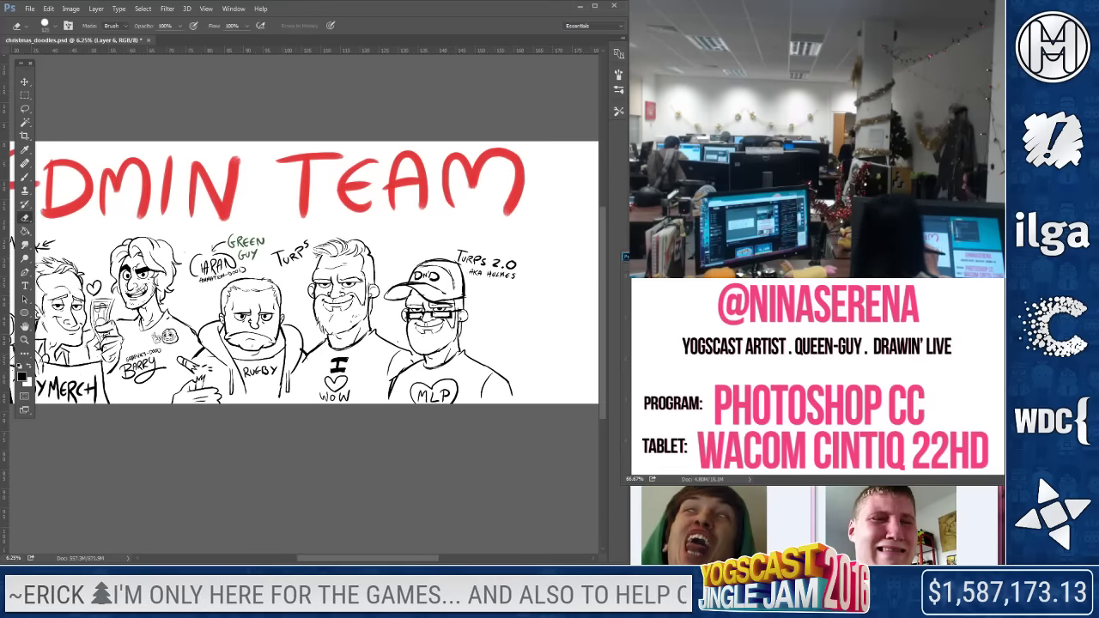
key("alt+[")
key("]")
key("]")
key("]")
key("]")
key("]")
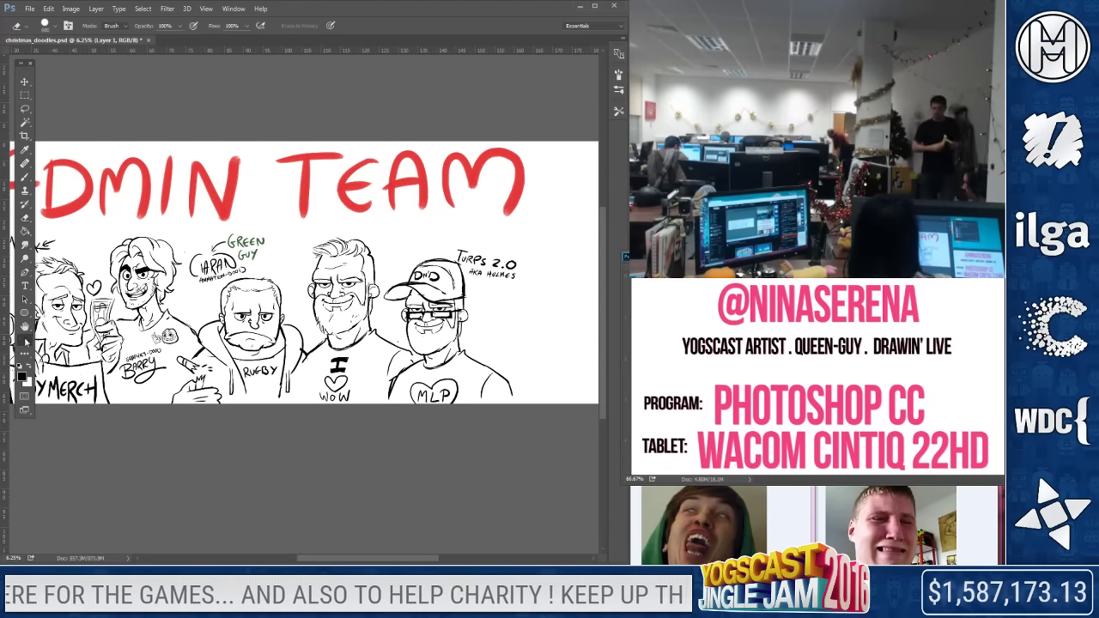
Hand-letter the bearded figure's name label again in black, directly above his hair
key("z")
left_click(450, 279)
key("b")
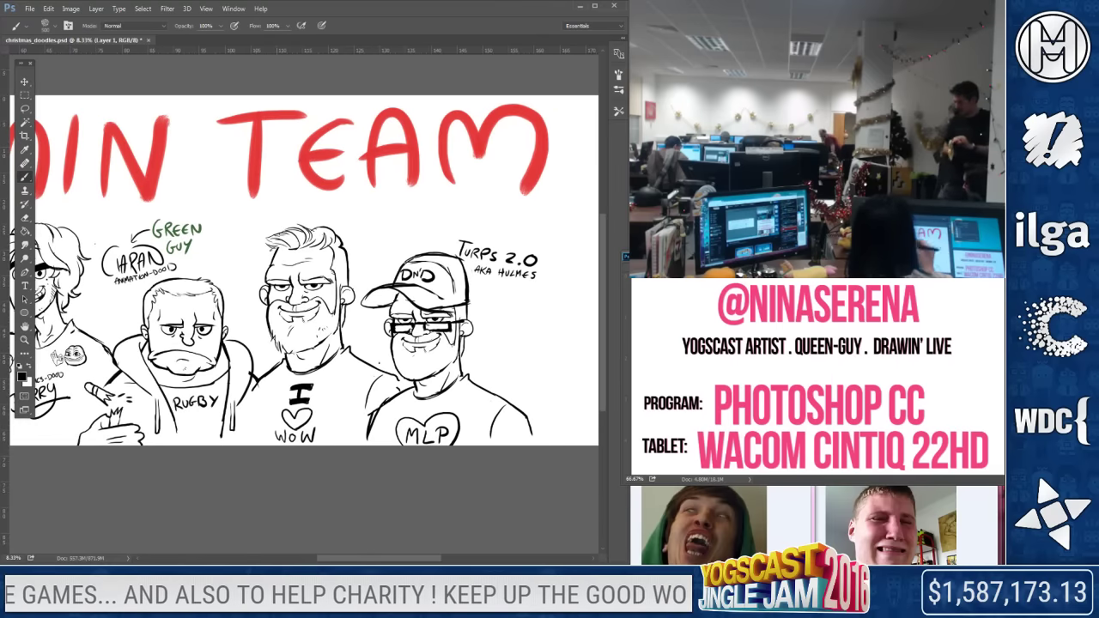
left_click_drag(242, 215, 257, 215)
mouse_move(249, 215)
left_mouse_down()
mouse_move(250, 230)
mouse_move(276, 218)
mouse_move(277, 227)
left_mouse_up()
mouse_move(276, 213)
left_mouse_down()
mouse_move(286, 225)
mouse_move(293, 217)
left_mouse_up()
left_click_drag(312, 205, 304, 219)
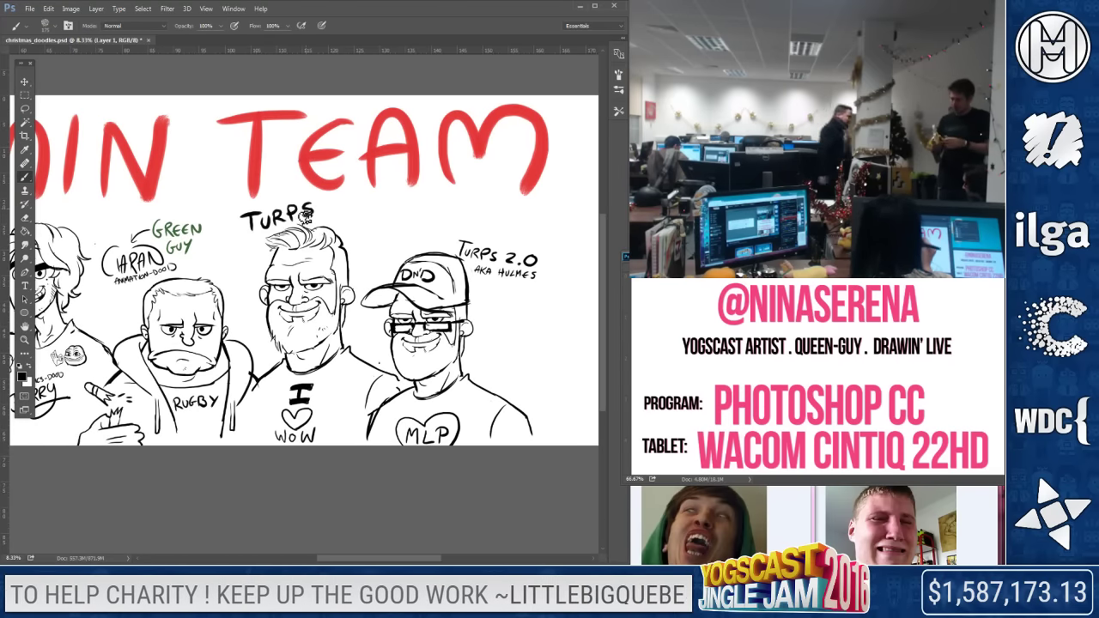
Lasso the two-line label beside the capped figure and move it with Free Transform to sit above the cap
left_click_drag(430, 258, 194, 235)
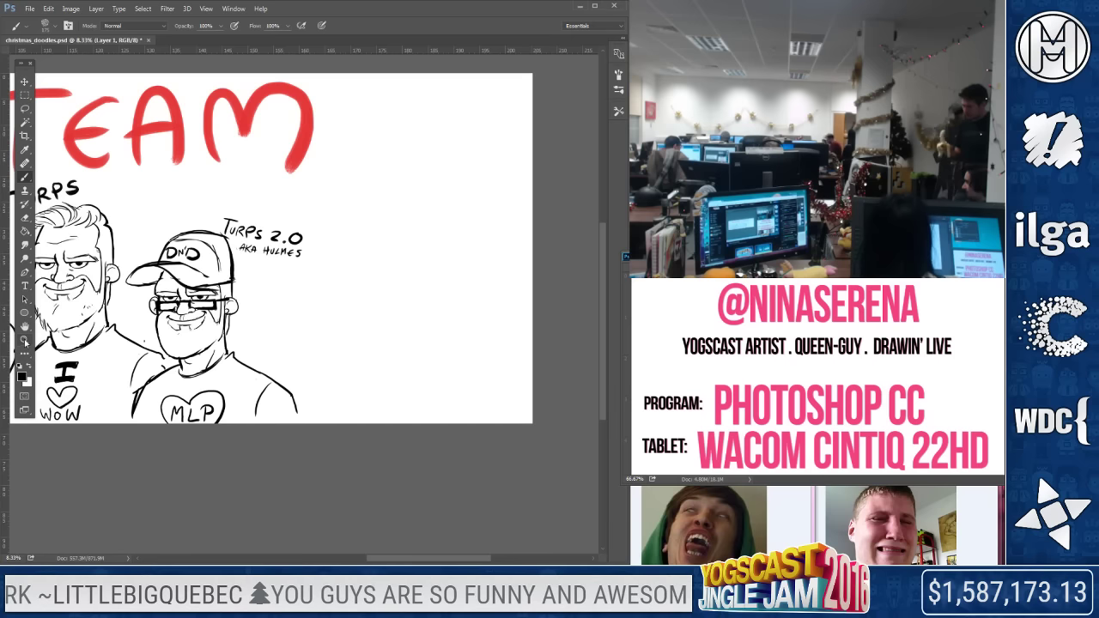
key("l")
mouse_move(221, 232)
left_mouse_down()
mouse_move(353, 243)
mouse_move(336, 221)
left_mouse_up()
right_click(294, 252)
left_click(319, 377)
left_click(292, 219)
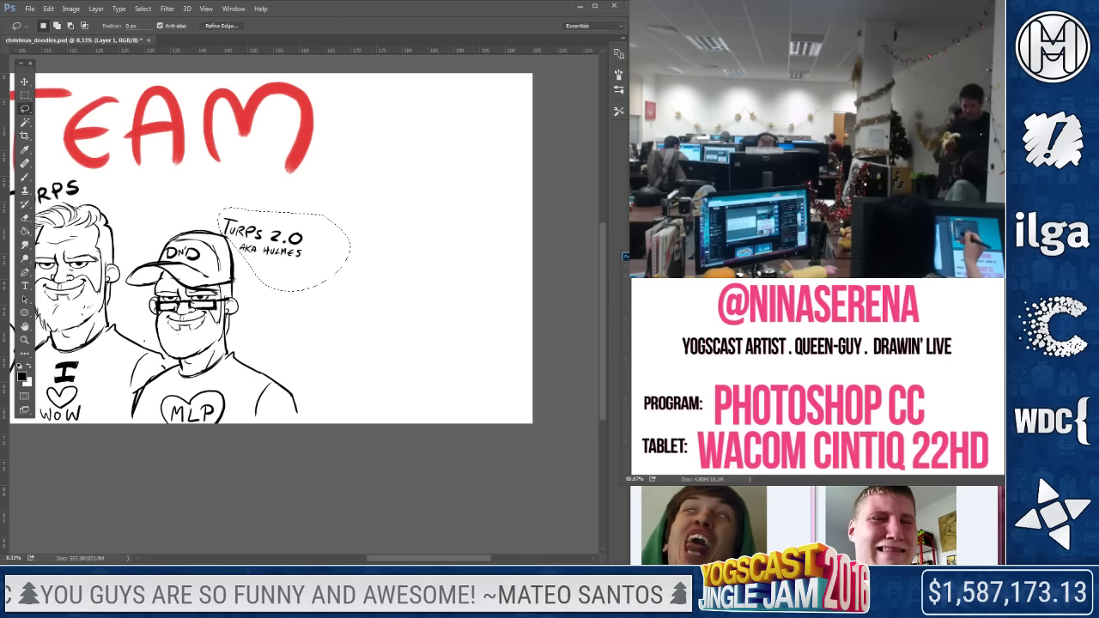
right_click(295, 283)
left_click(318, 413)
left_click_drag(326, 264, 263, 229)
key("Return")
key("ctrl+d")
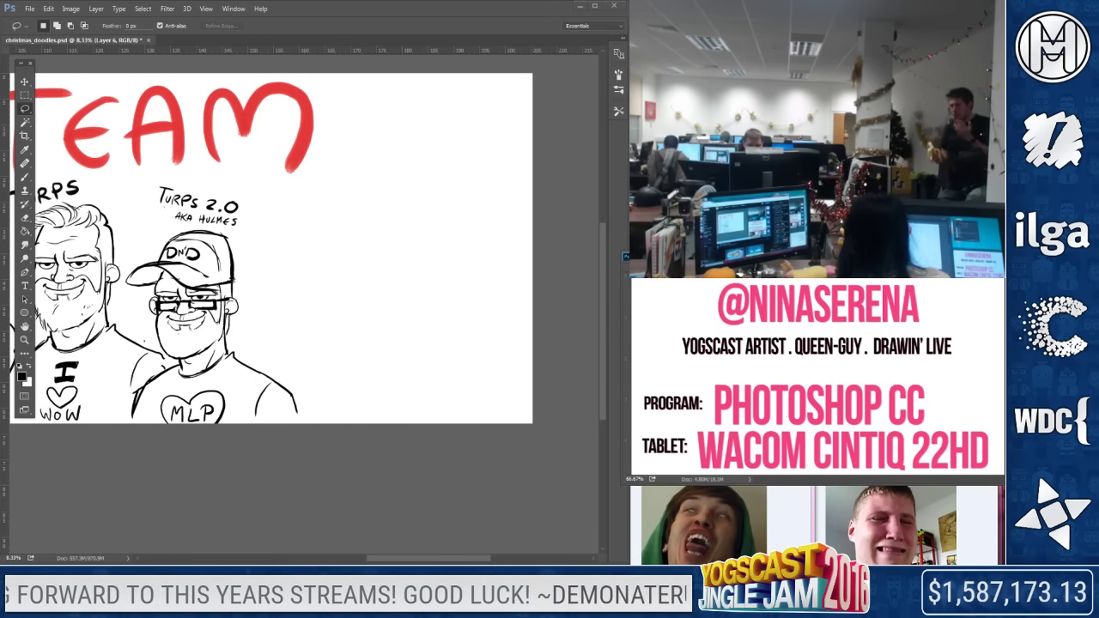
Hand-letter the next staff member's first name in black in the blank space to the right of the capped figure's label
key("b")
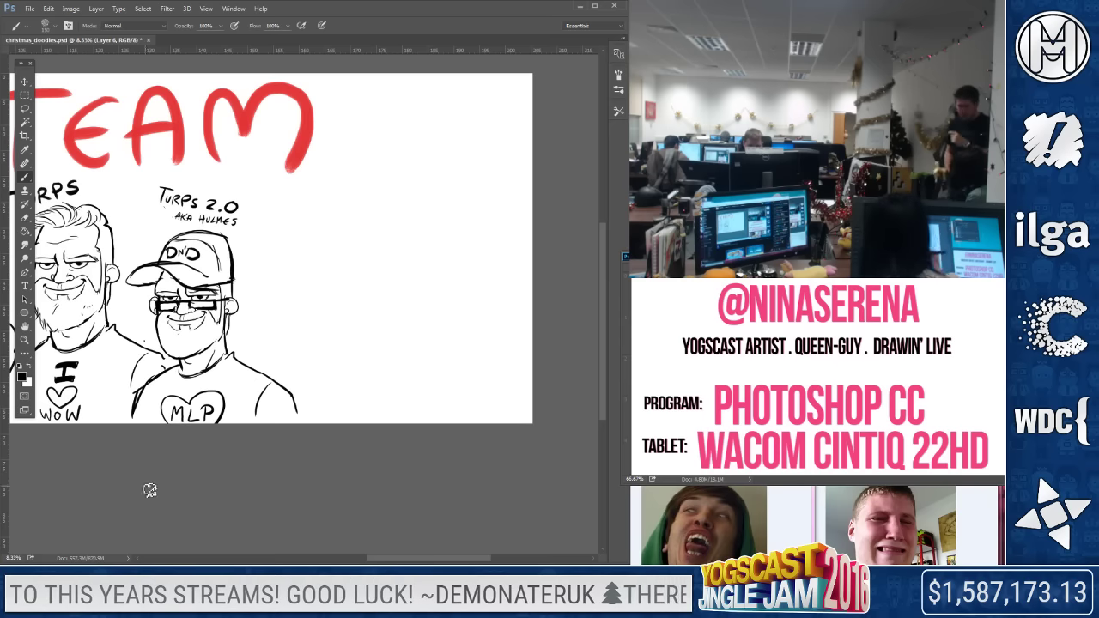
left_click_drag(298, 189, 312, 225)
left_click_drag(285, 211, 309, 206)
key("z")
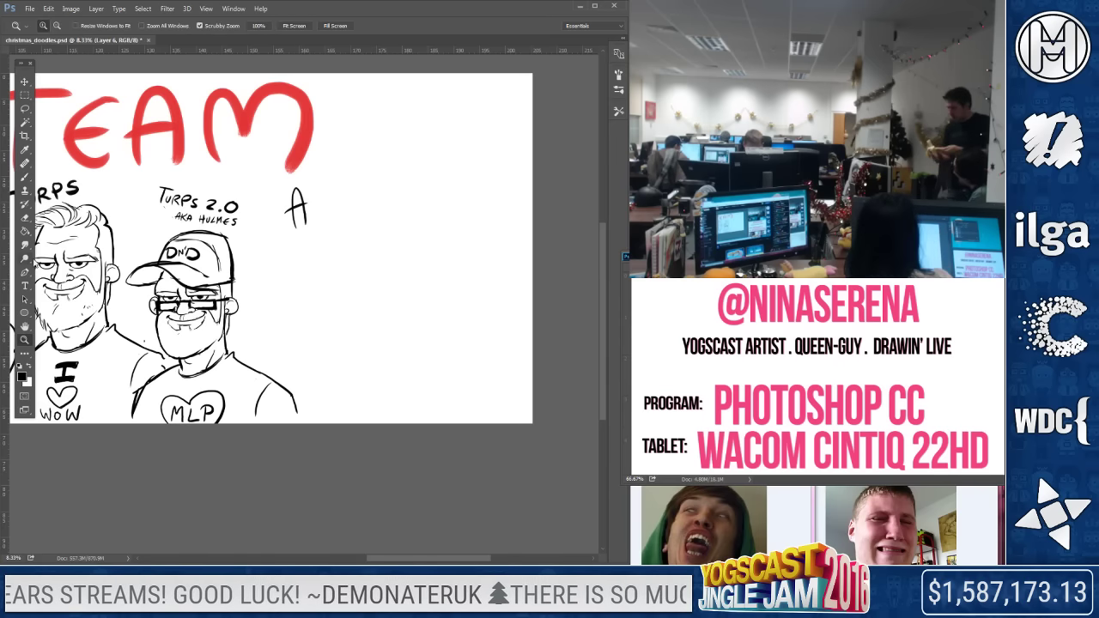
left_click(419, 213)
key("b")
mouse_move(248, 212)
left_mouse_down()
mouse_move(258, 197)
mouse_move(270, 203)
mouse_move(269, 189)
left_mouse_up()
left_click_drag(272, 199, 290, 183)
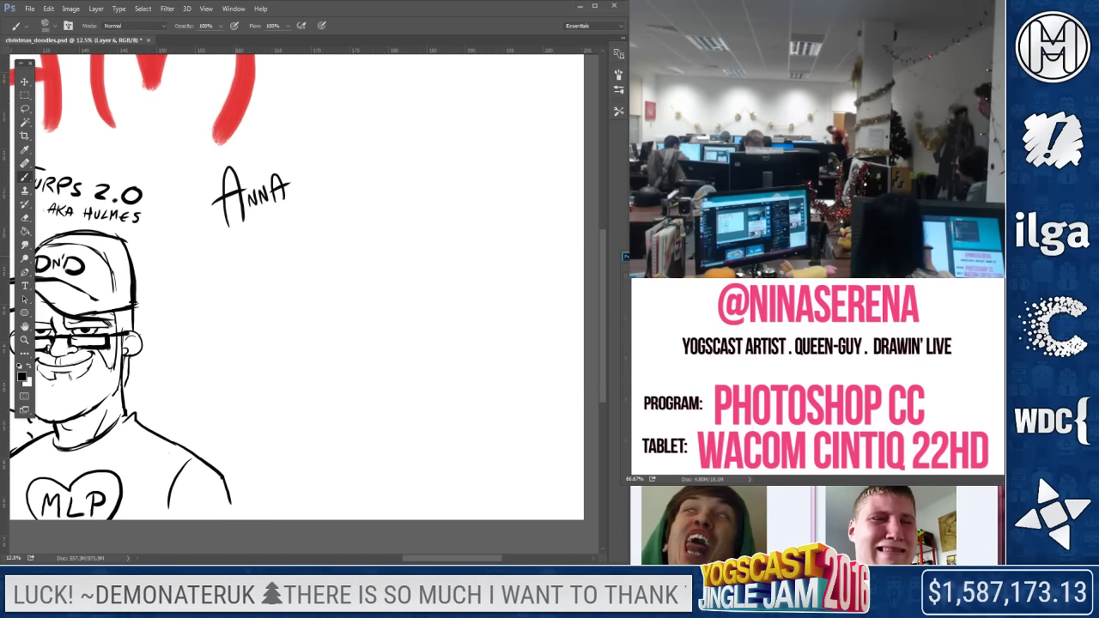
Letter FINANCE WIZARD beneath the new name and draw a small heart beside the name
mouse_move(214, 268)
left_mouse_down()
mouse_move(227, 237)
mouse_move(228, 251)
mouse_move(268, 249)
mouse_move(309, 220)
left_mouse_up()
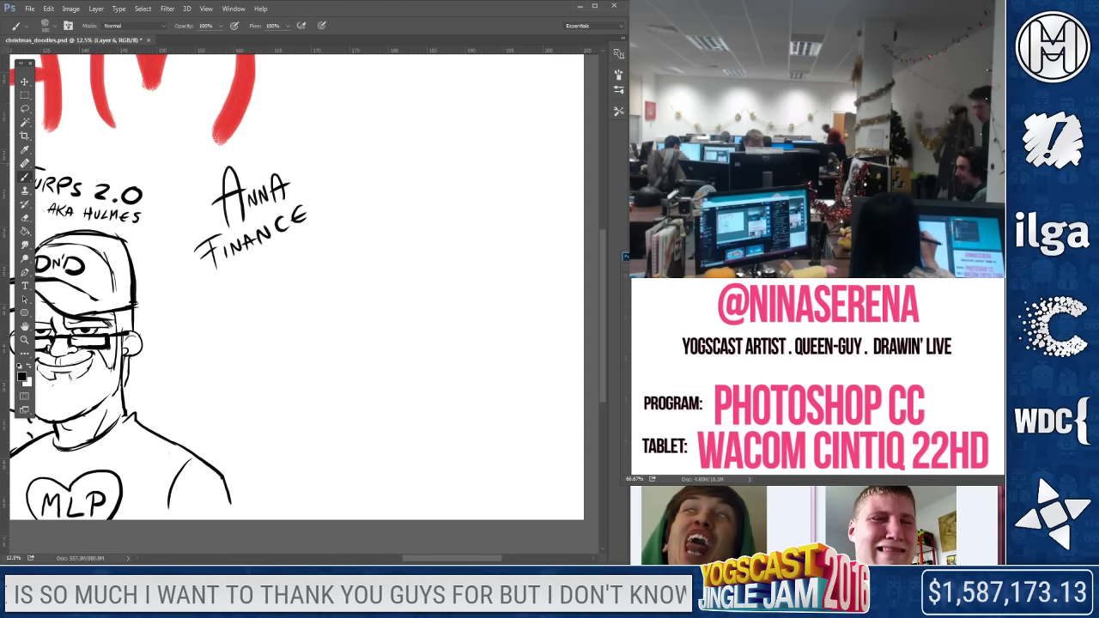
mouse_move(265, 244)
left_mouse_down()
mouse_move(285, 243)
mouse_move(290, 258)
mouse_move(330, 217)
mouse_move(331, 230)
left_mouse_up()
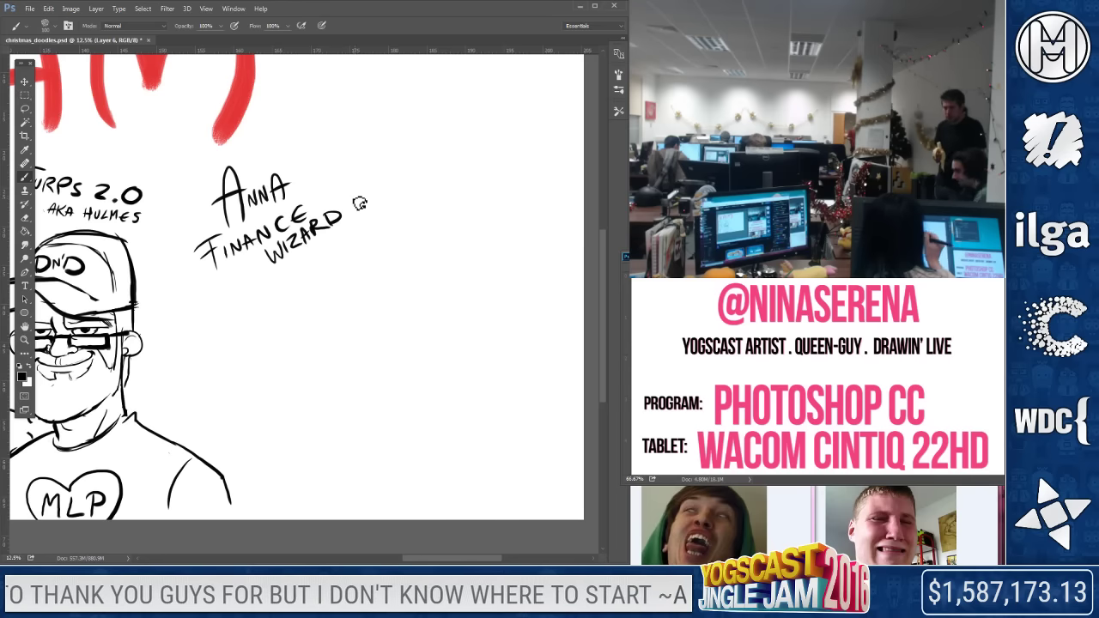
left_click_drag(301, 159, 291, 174)
Sketch an oval head with facial guidelines, a neck and sloping shoulders to the right of the FINANCE WIZARD label
mouse_move(341, 400)
left_mouse_down()
mouse_move(329, 371)
mouse_move(313, 371)
left_mouse_up()
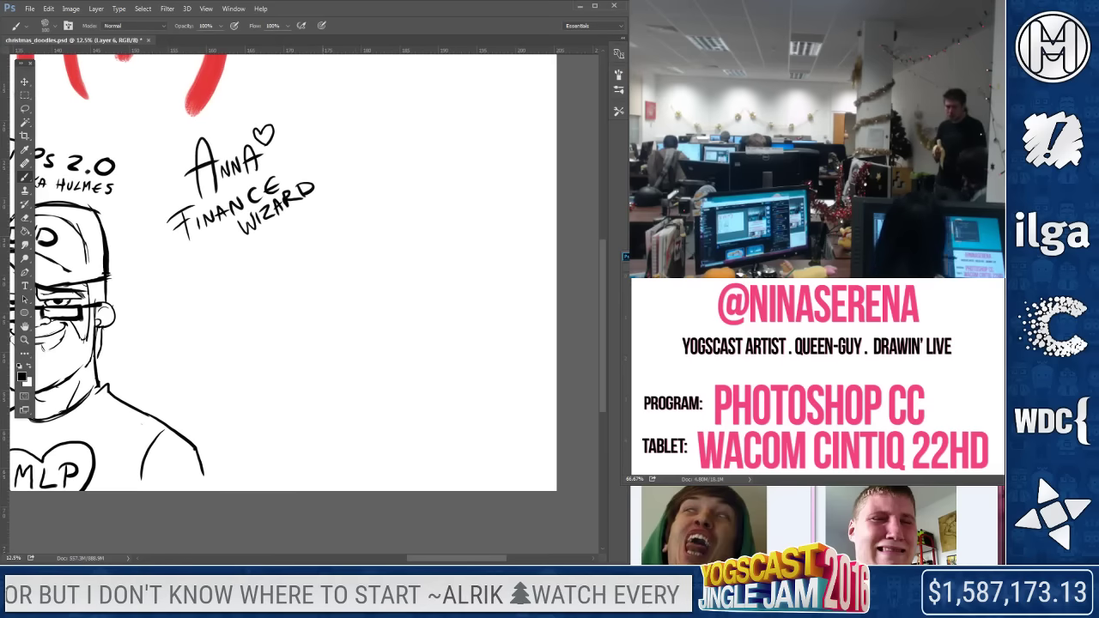
mouse_move(440, 277)
left_mouse_down()
mouse_move(348, 277)
mouse_move(351, 222)
left_mouse_up()
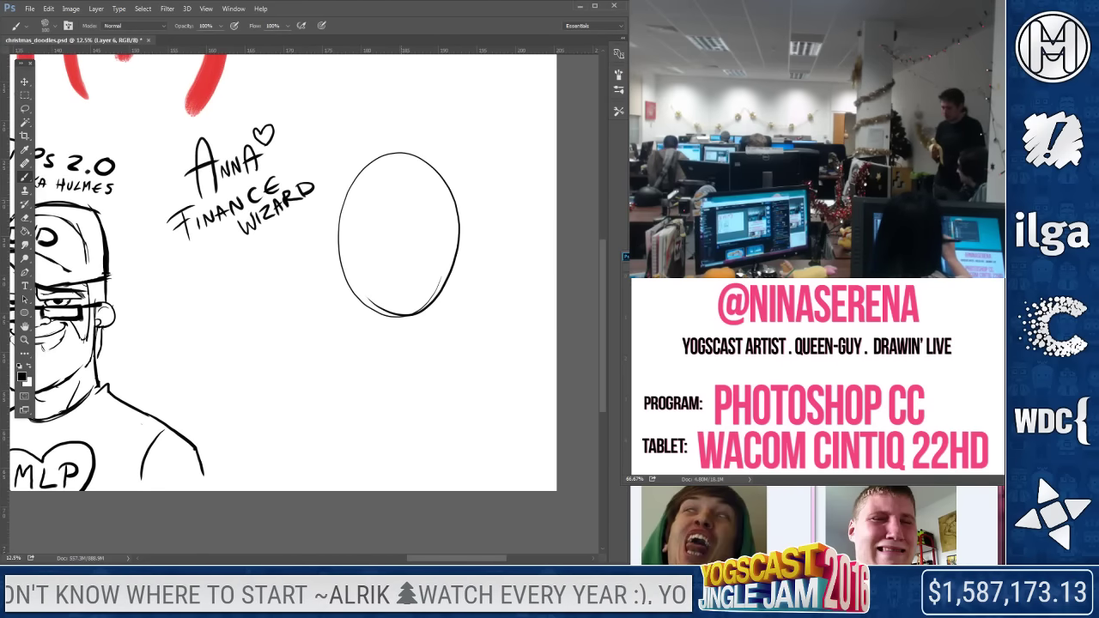
key("ctrl+z")
mouse_move(346, 291)
left_mouse_down()
mouse_move(461, 208)
mouse_move(452, 191)
left_mouse_up()
left_click_drag(386, 168, 402, 362)
mouse_move(331, 276)
left_mouse_down()
mouse_move(425, 278)
mouse_move(455, 368)
left_mouse_up()
left_click_drag(392, 337, 553, 411)
left_click_drag(474, 364, 548, 406)
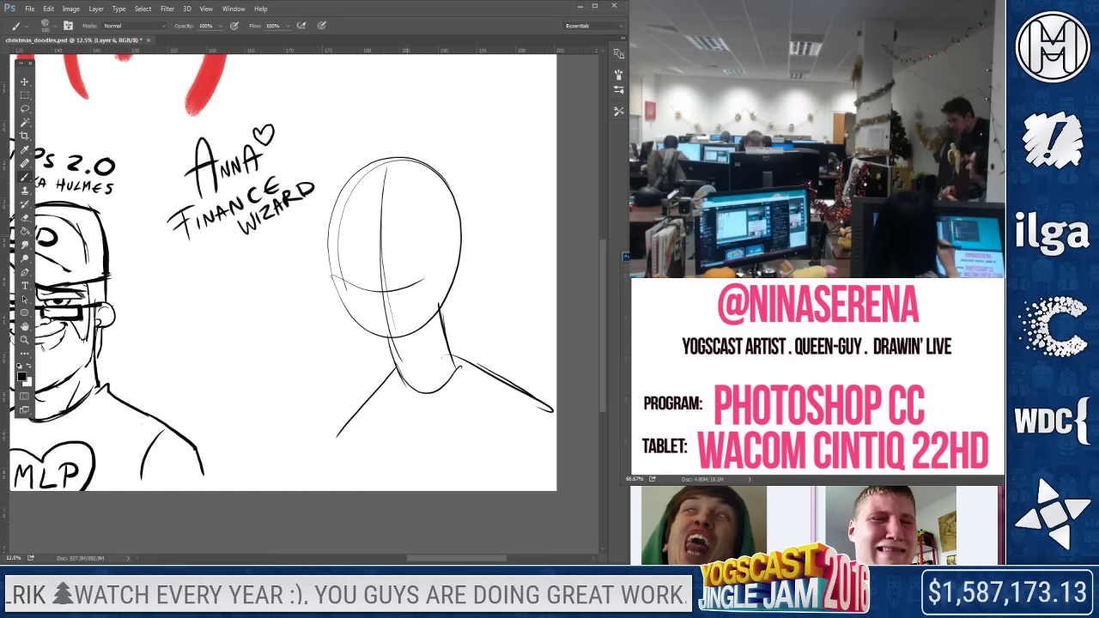
Add an ear to the new head and rough in its centre guideline, jaw and neck lines, and nose
left_click_drag(385, 165, 378, 339)
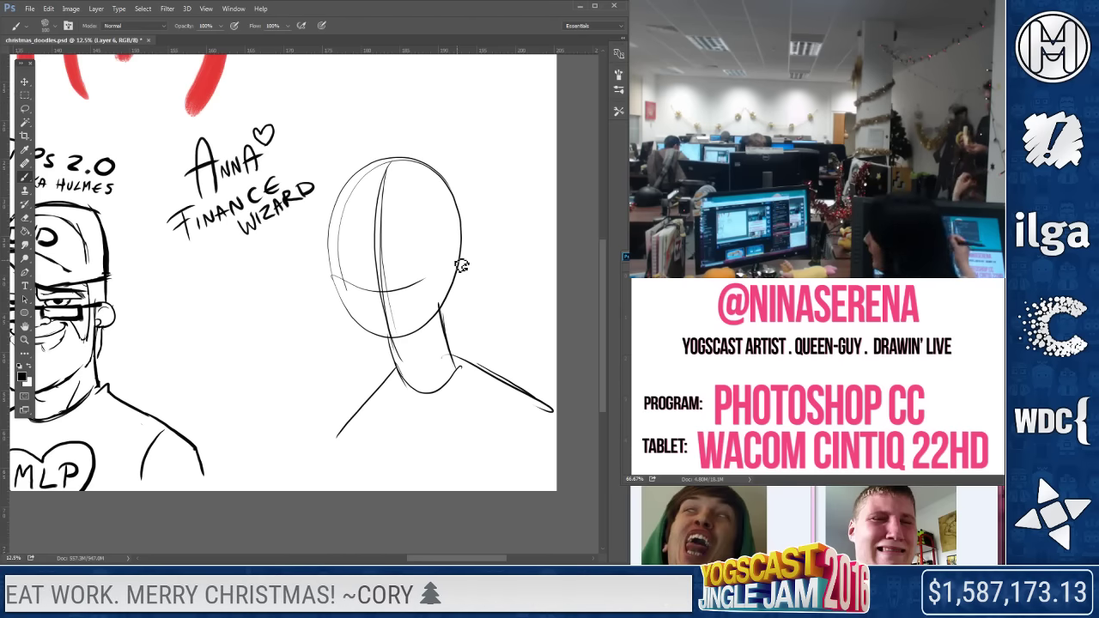
key("ctrl+z")
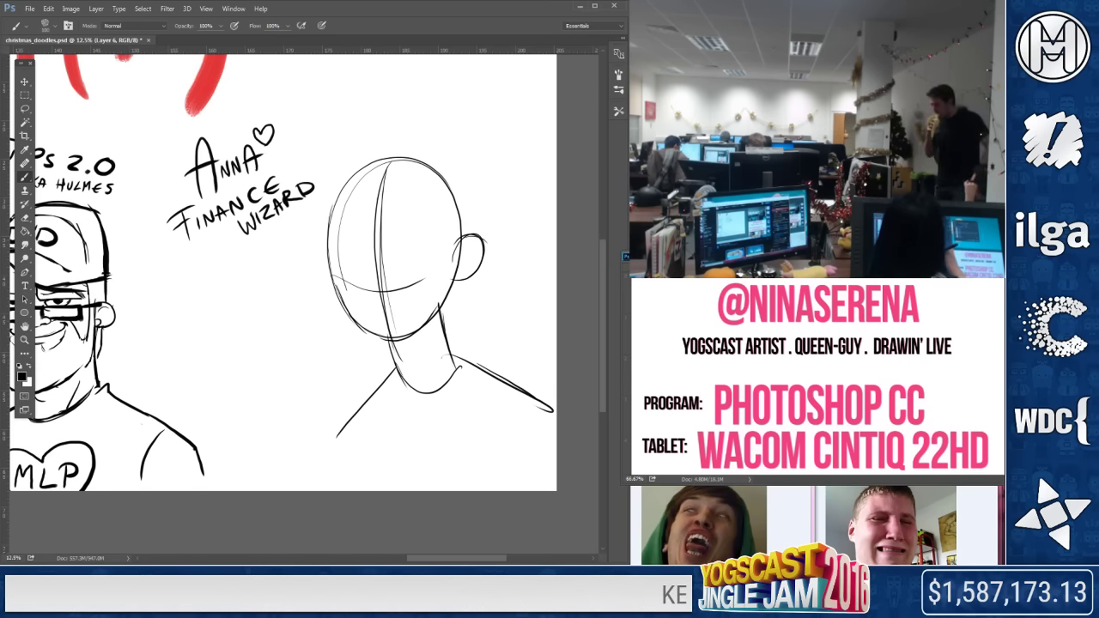
left_click_drag(449, 290, 458, 359)
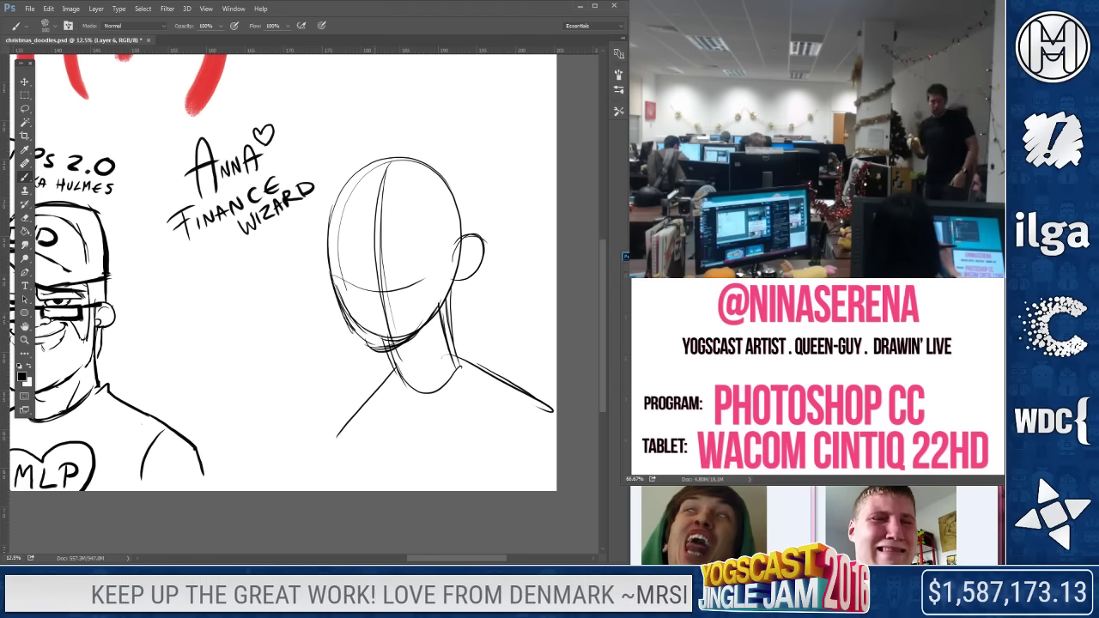
mouse_move(370, 257)
left_mouse_down()
mouse_move(363, 292)
mouse_move(375, 298)
left_mouse_up()
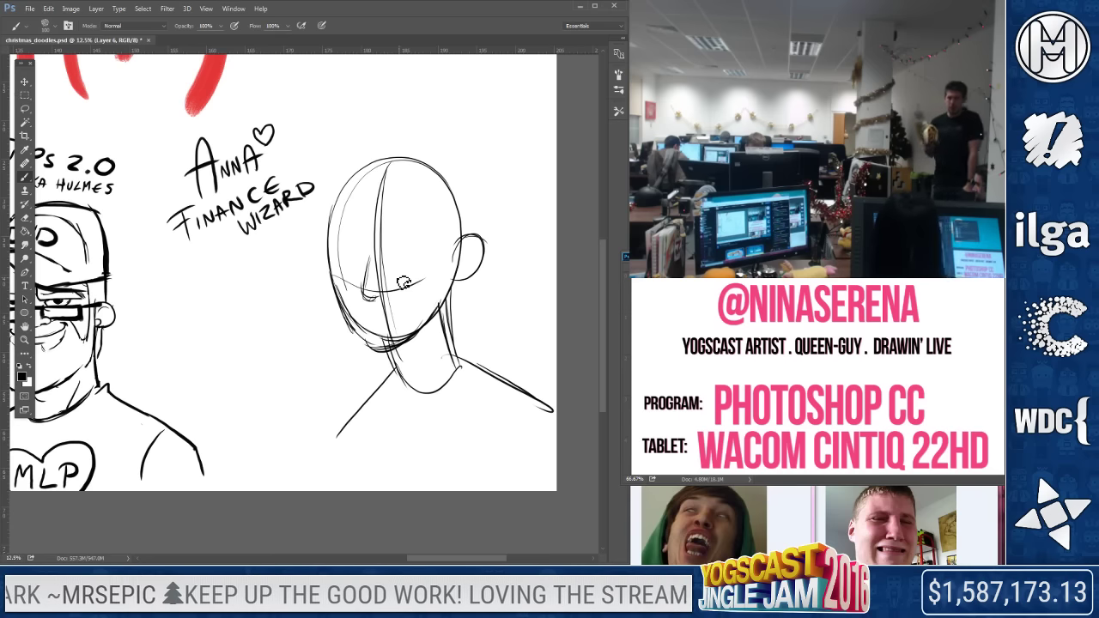
Erase the facial guidelines and rough nose, and redraw the cheek contour with a thin centre guideline
key("e")
mouse_move(353, 258)
left_mouse_down()
mouse_move(369, 309)
mouse_move(380, 289)
left_mouse_up()
left_click_drag(365, 243, 379, 206)
key("b")
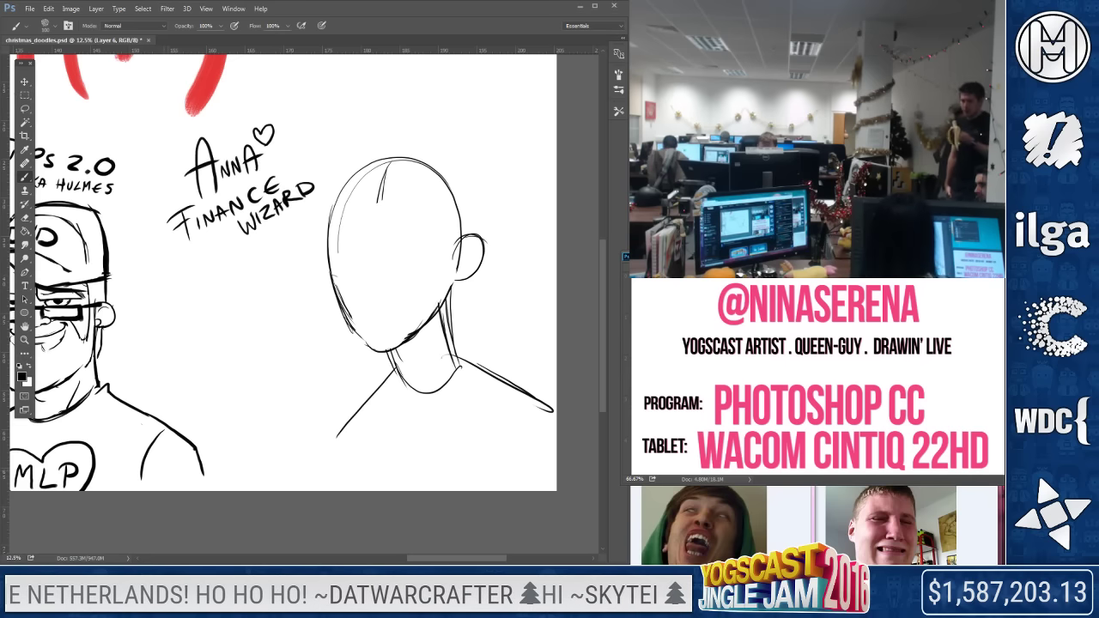
left_click_drag(330, 263, 364, 347)
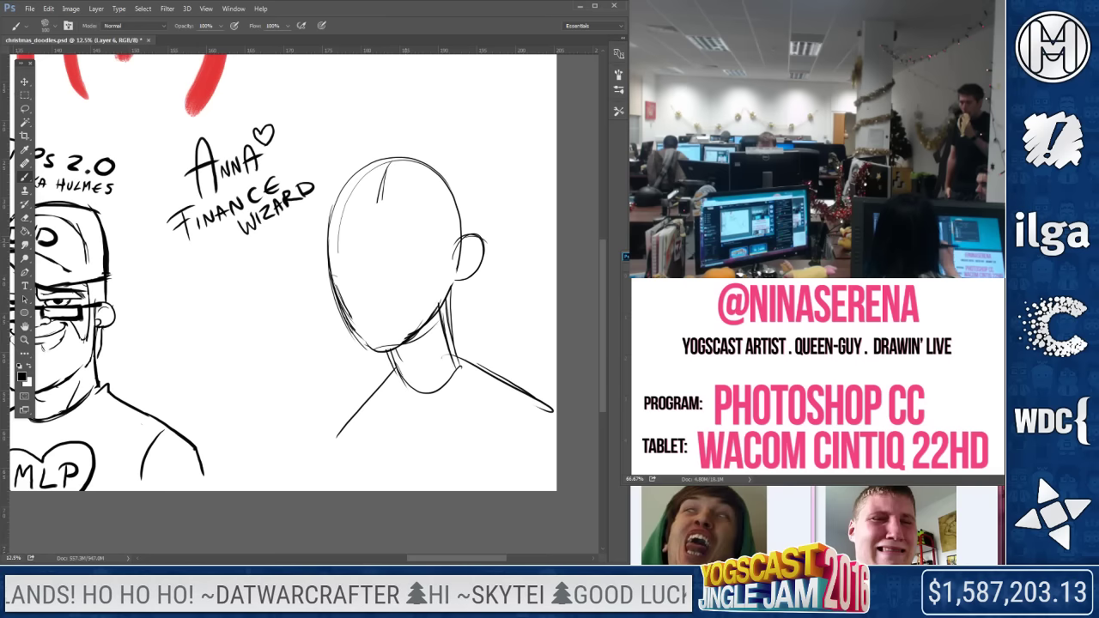
left_click_drag(383, 184, 388, 315)
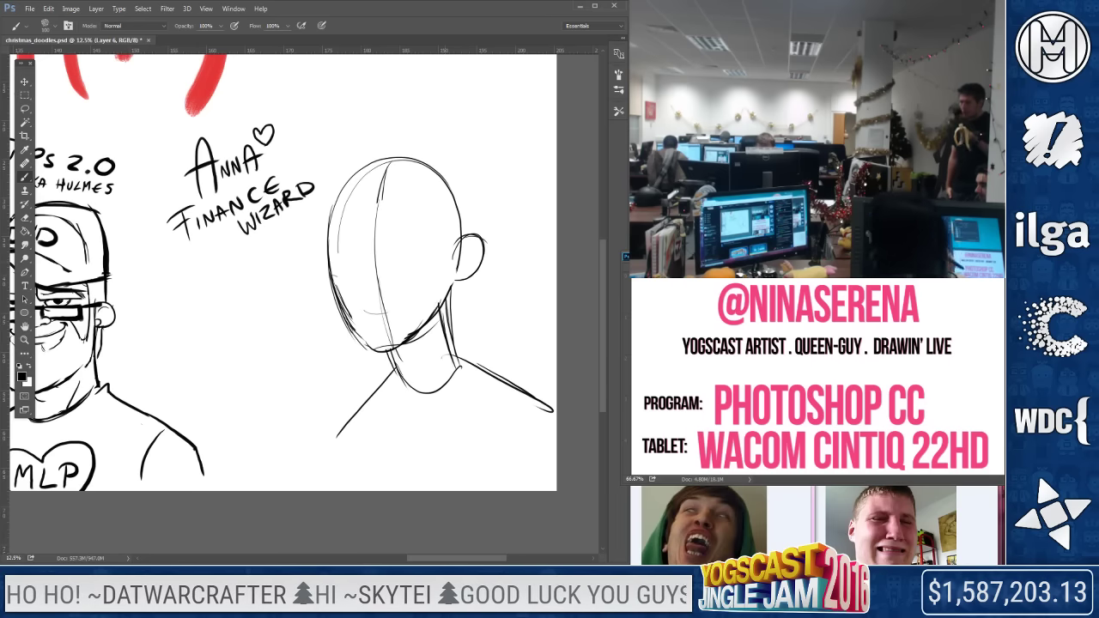
Draw the new figure's nose, smiling mouth and eye lines, and darken the chin contour
mouse_move(360, 283)
left_mouse_down()
mouse_move(370, 294)
mouse_move(378, 263)
left_mouse_up()
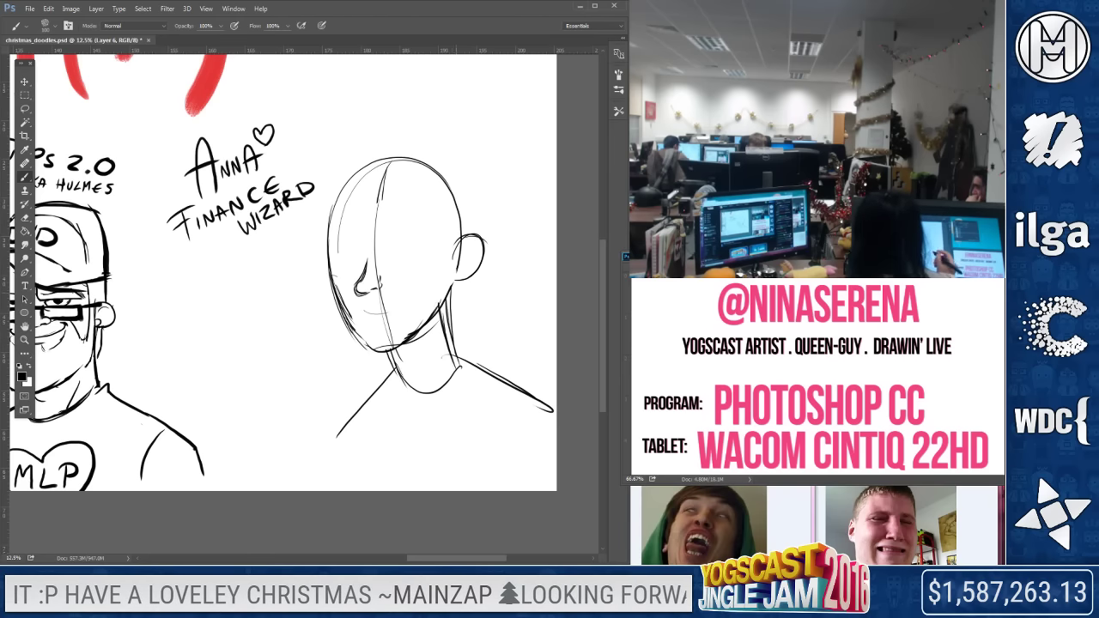
left_click_drag(367, 306, 408, 290)
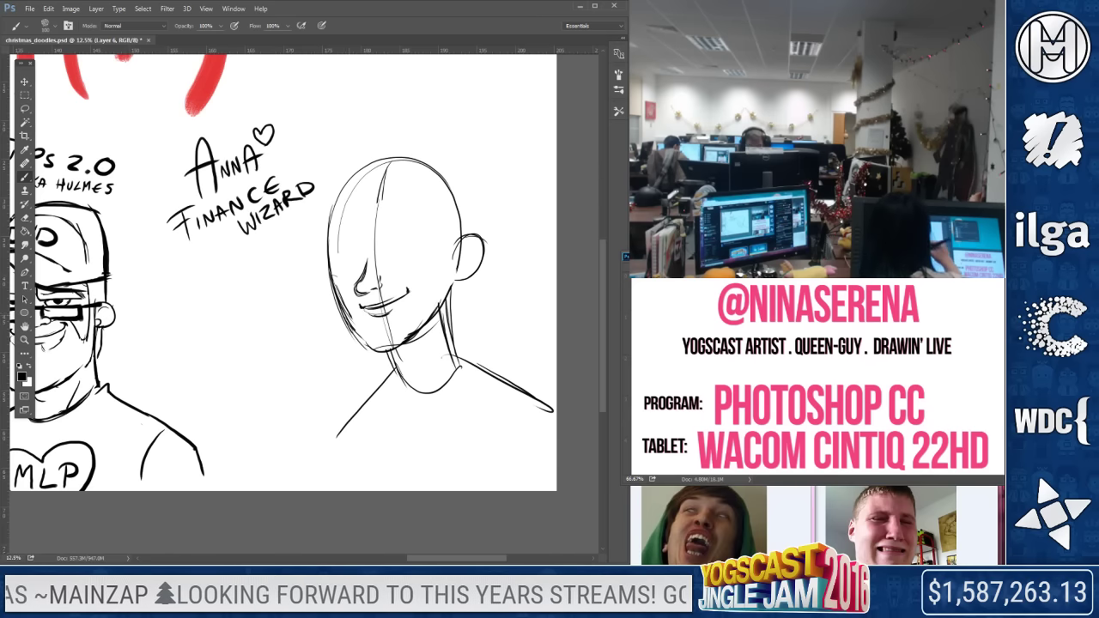
left_click_drag(343, 310, 370, 345)
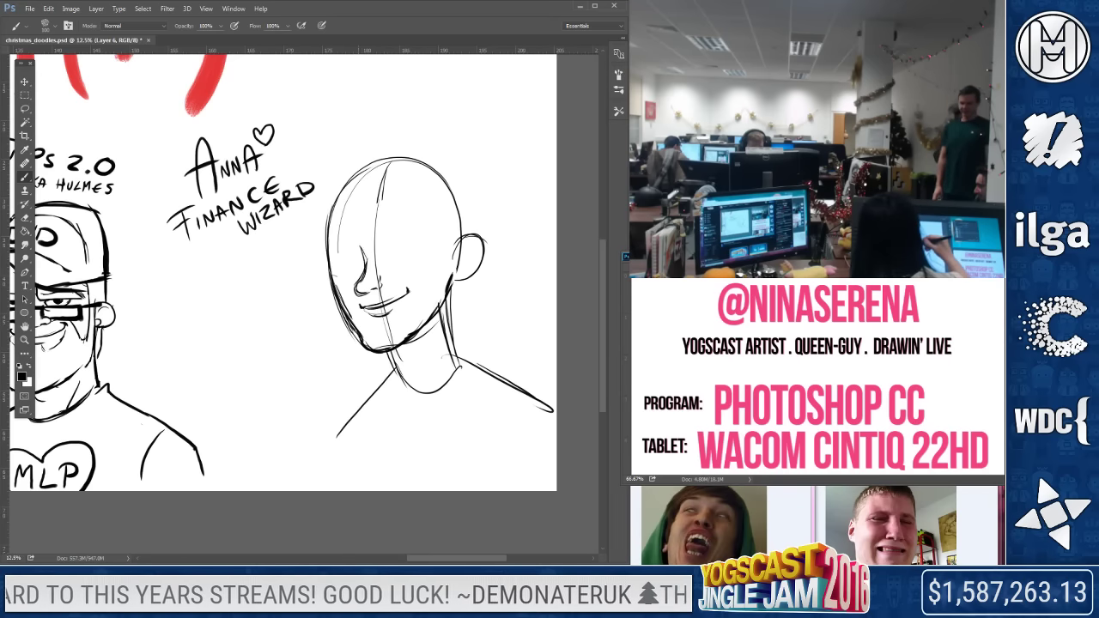
left_click_drag(383, 232, 431, 237)
mouse_move(335, 233)
left_mouse_down()
mouse_move(365, 244)
mouse_move(359, 264)
left_mouse_up()
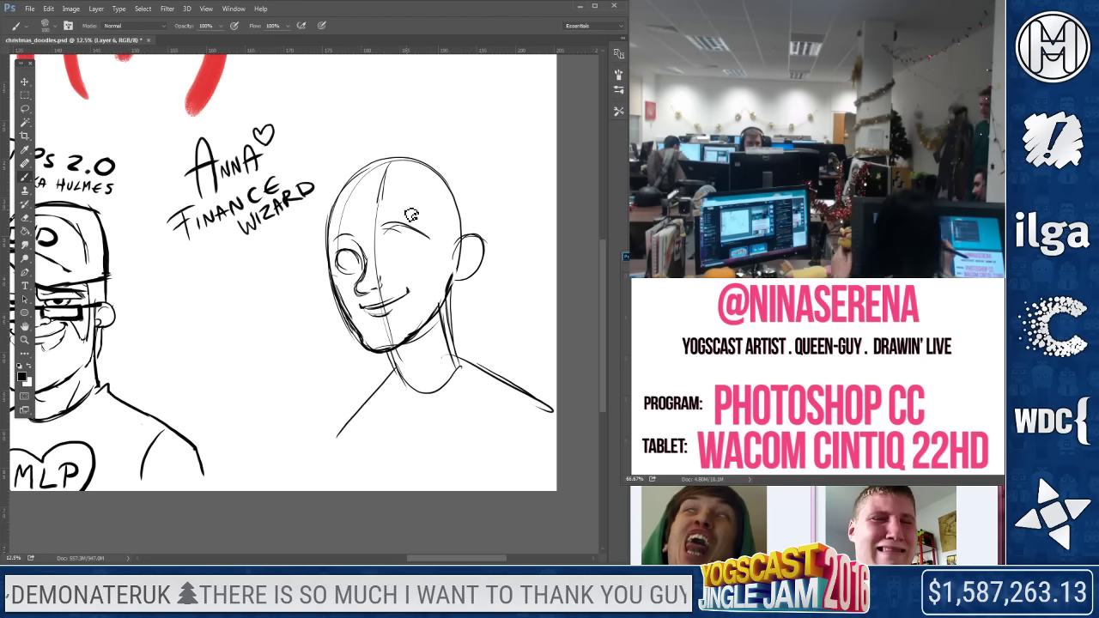
Erase the rough cheek and jaw strokes and redraw the face outline as a bolder line from chin to crown
left_click(25, 217)
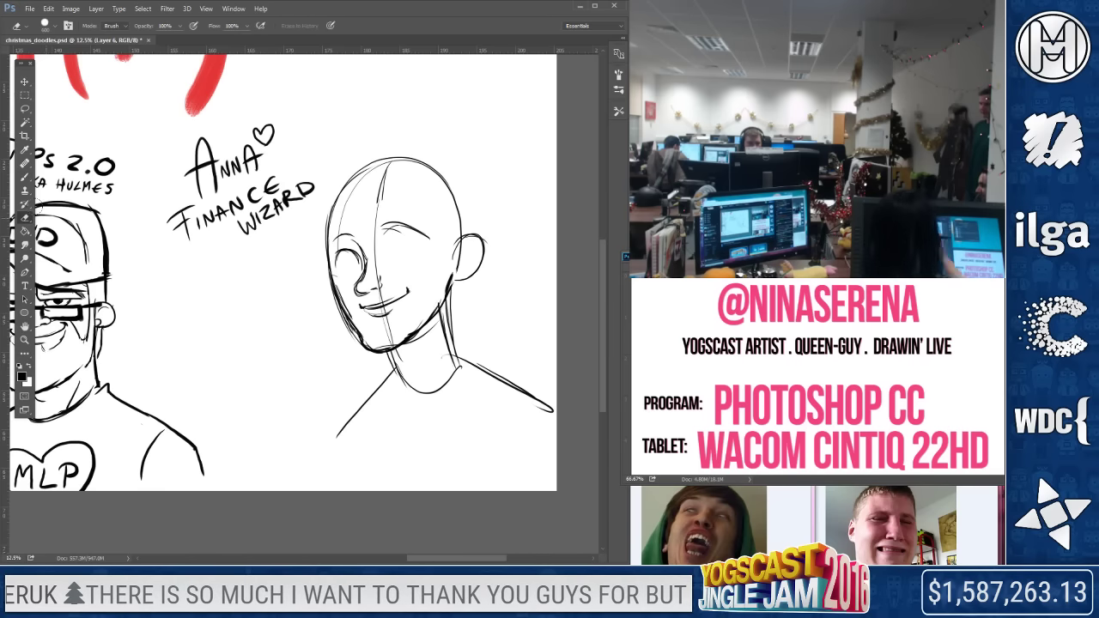
left_click_drag(331, 262, 369, 348)
key("b")
left_click_drag(329, 256, 369, 352)
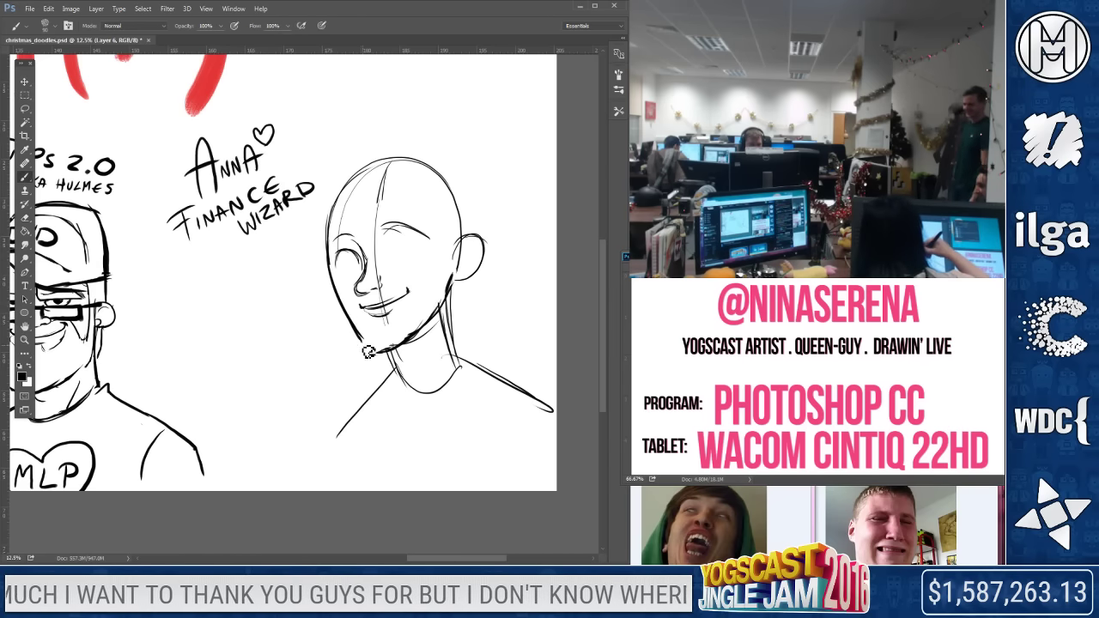
left_click_drag(330, 292, 348, 179)
left_click_drag(331, 218, 400, 156)
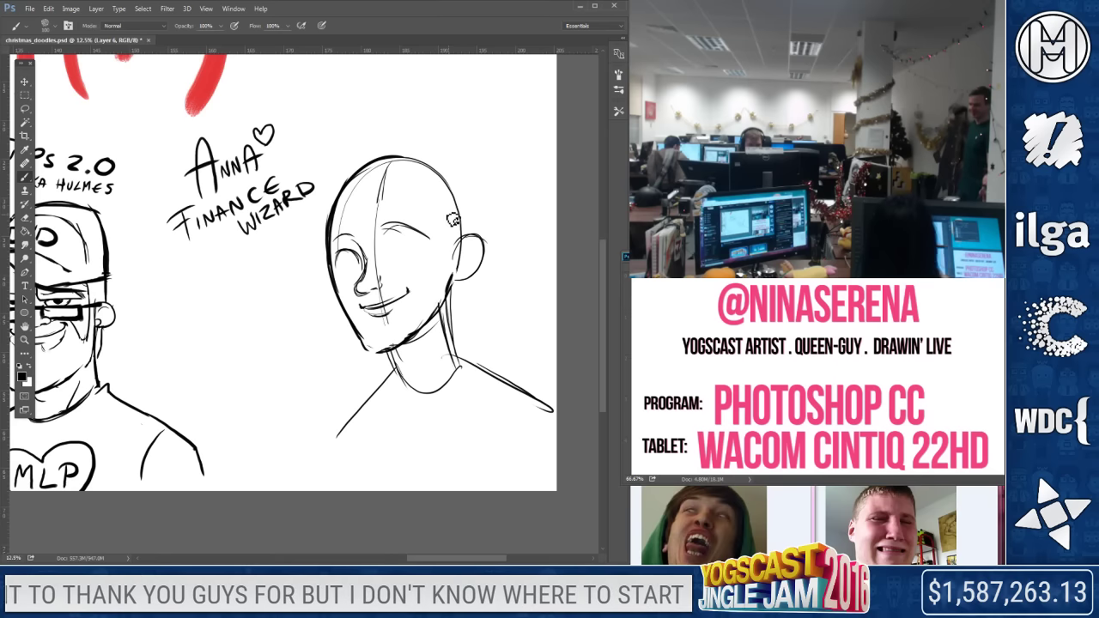
Clean up the lines around the far eye and thicken the new figure's nose, neck and collar lines
key("e")
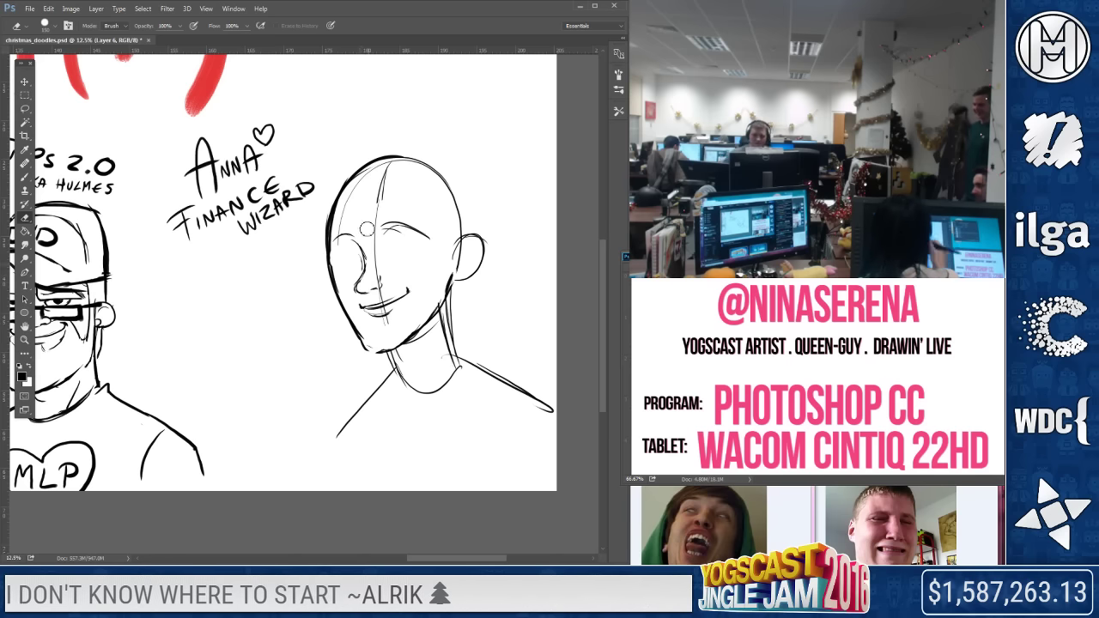
key("b")
left_click_drag(362, 291, 367, 259)
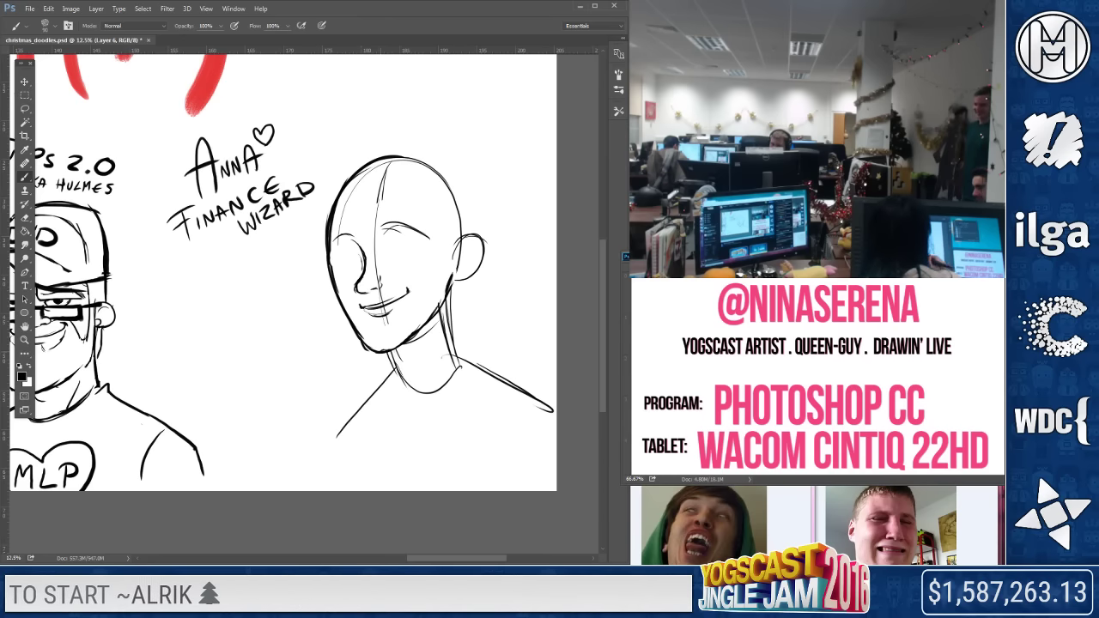
left_click_drag(446, 277, 461, 369)
left_click_drag(394, 355, 414, 387)
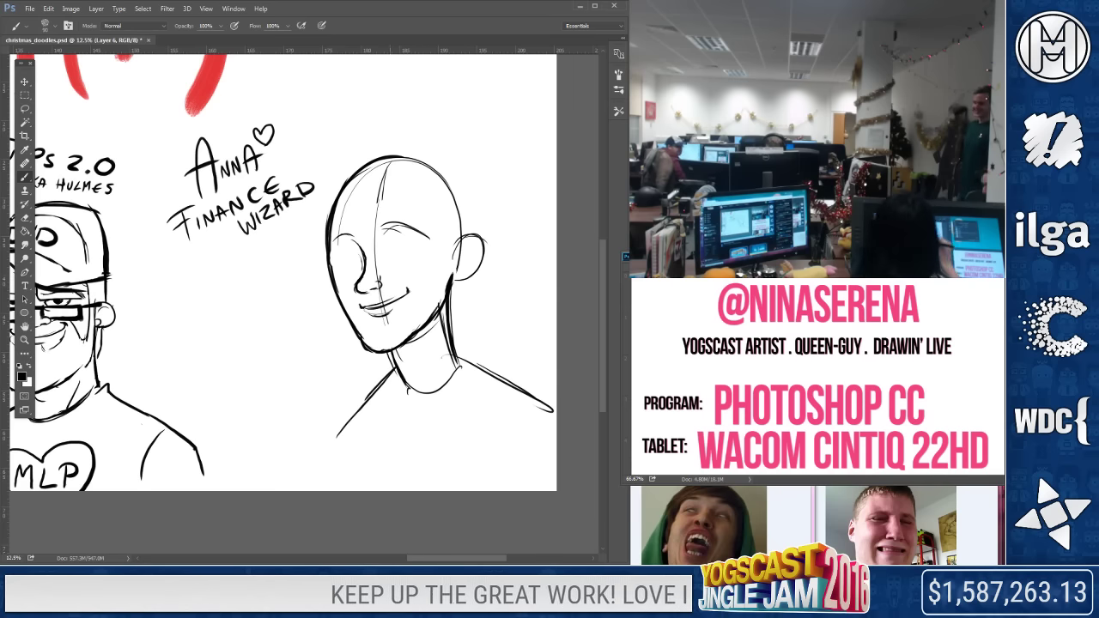
Erase the new figure's mouth, facial centre guideline and far-eye curve, and add a nostril line to the nose
left_click(24, 217)
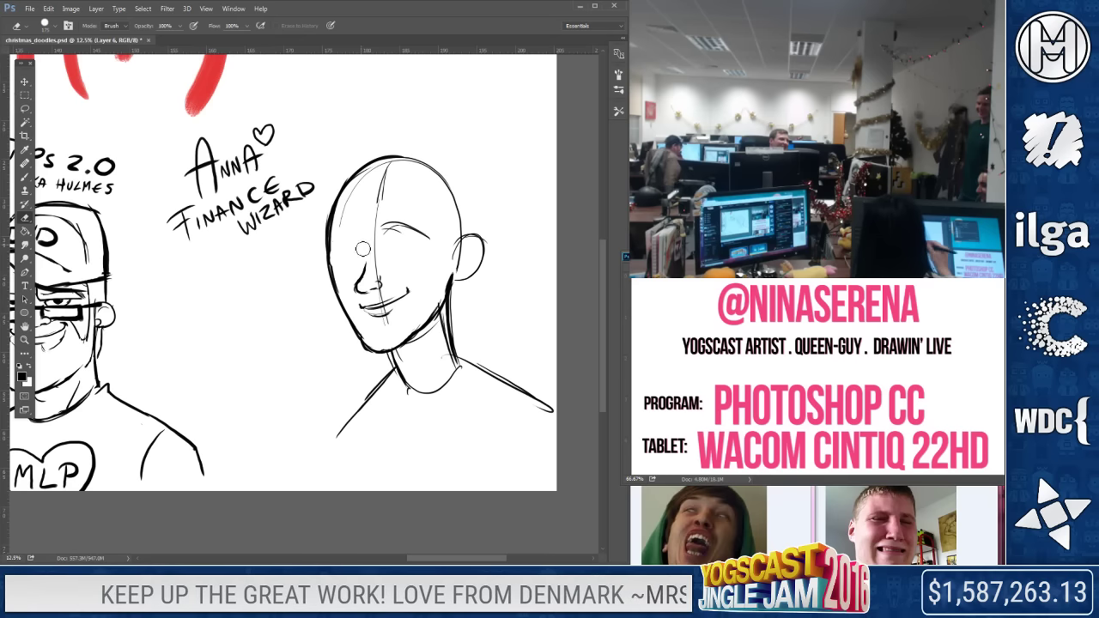
key("bracketright")
left_click_drag(405, 294, 363, 315)
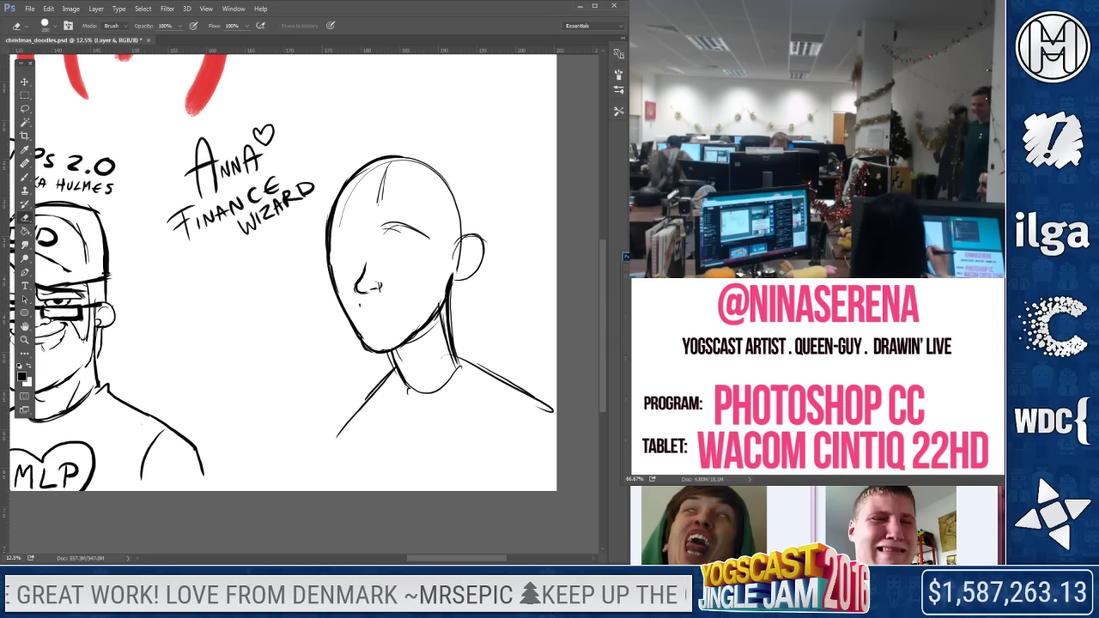
key("b")
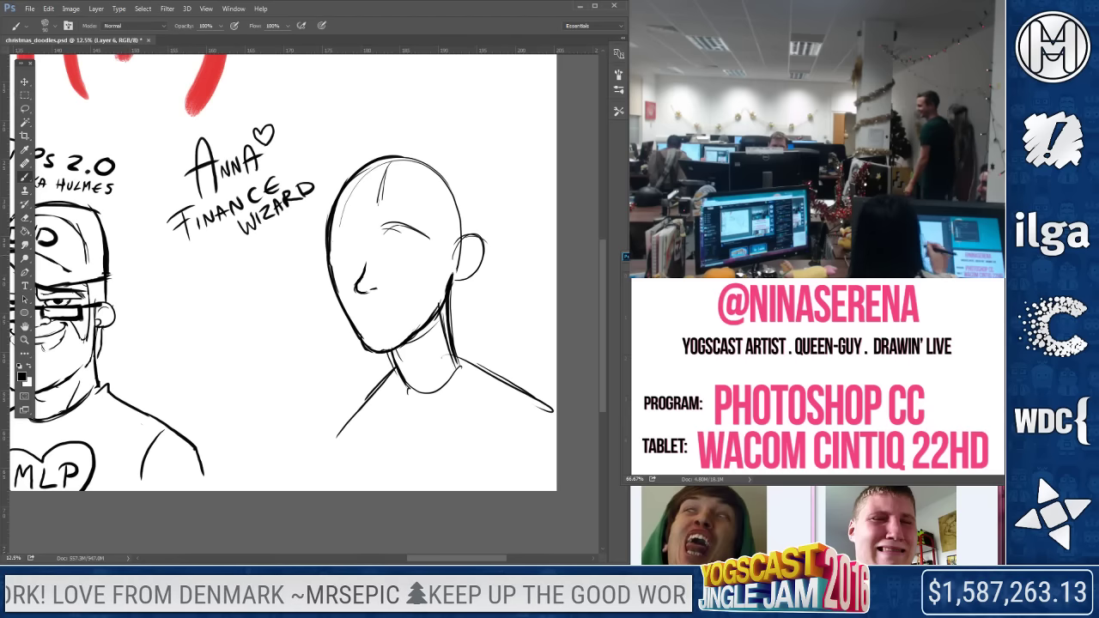
left_click_drag(369, 292, 383, 280)
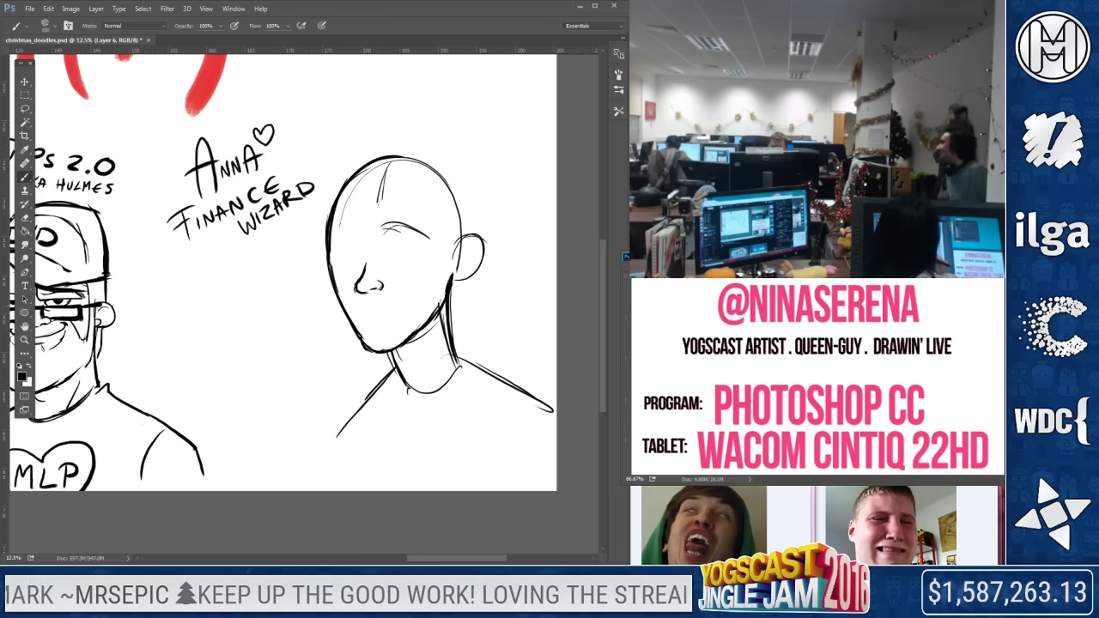
Redraw the mouth as a wide lopsided grin with a darkened corner and a lower lip line
mouse_move(374, 303)
left_mouse_down()
mouse_move(411, 296)
mouse_move(418, 283)
left_mouse_up()
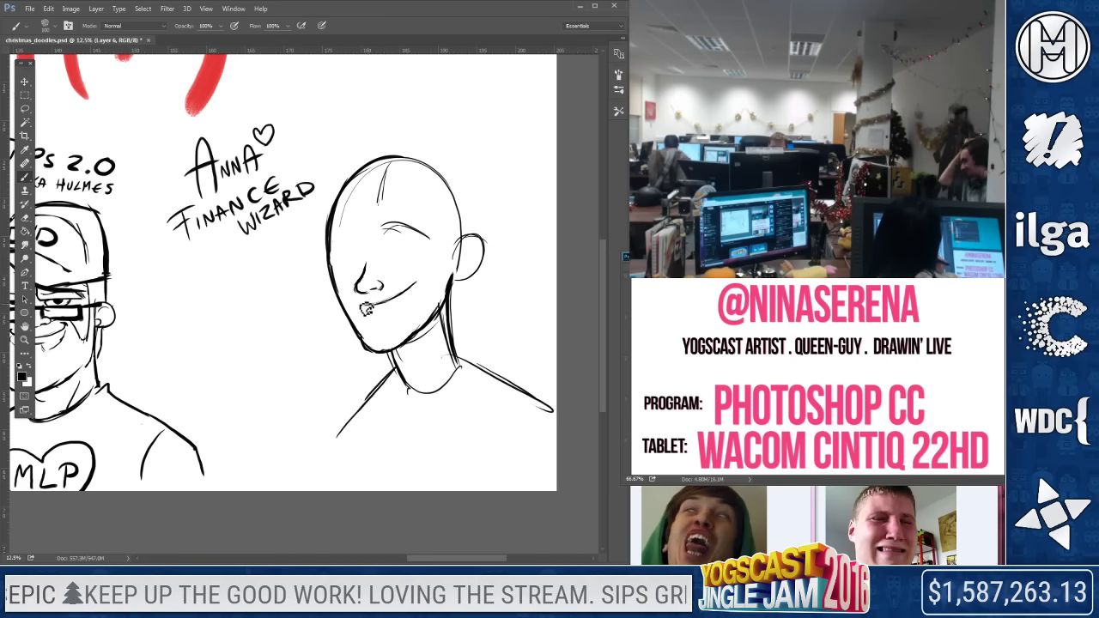
left_click_drag(363, 304, 371, 311)
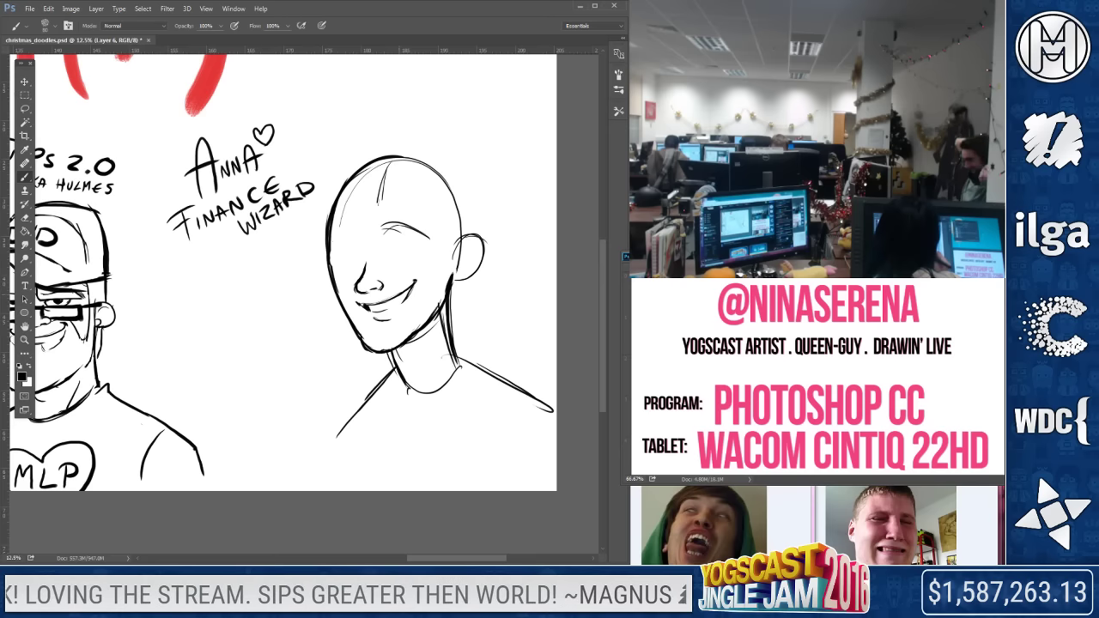
left_click_drag(373, 304, 383, 308)
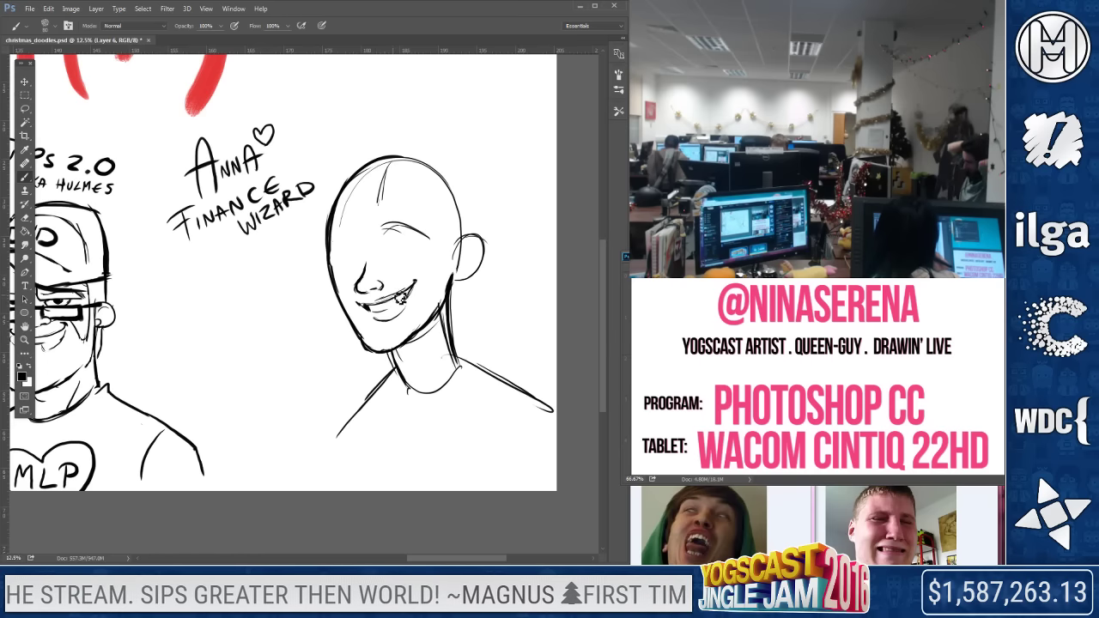
key("ctrl+z")
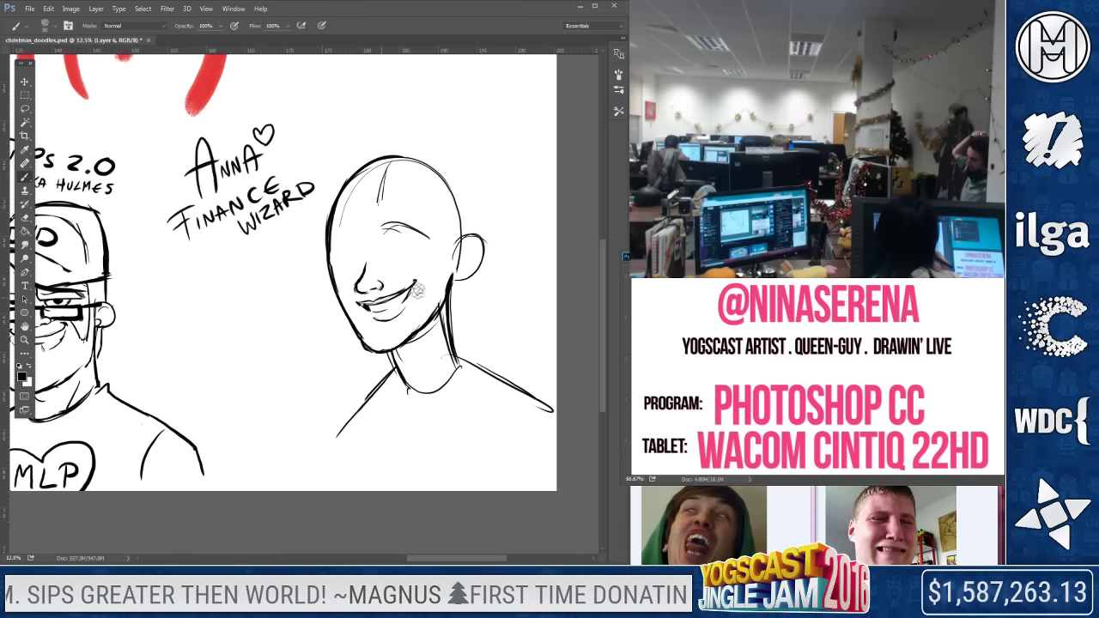
key("e")
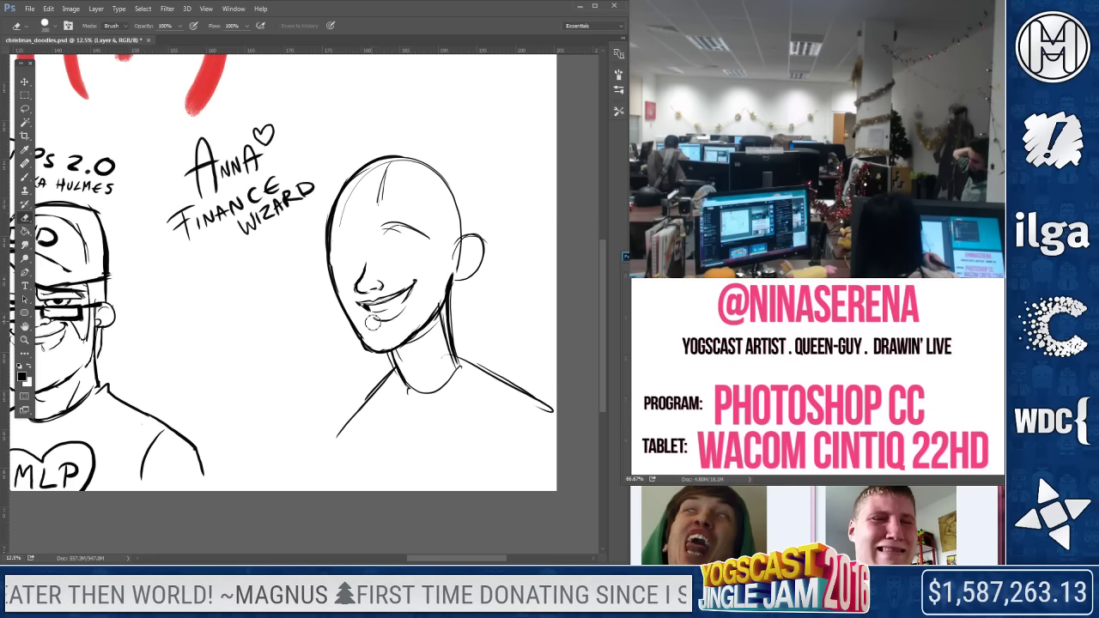
Draw both of the new figure's eyes with upper lids and dark pupils beneath light brow lines
key("b")
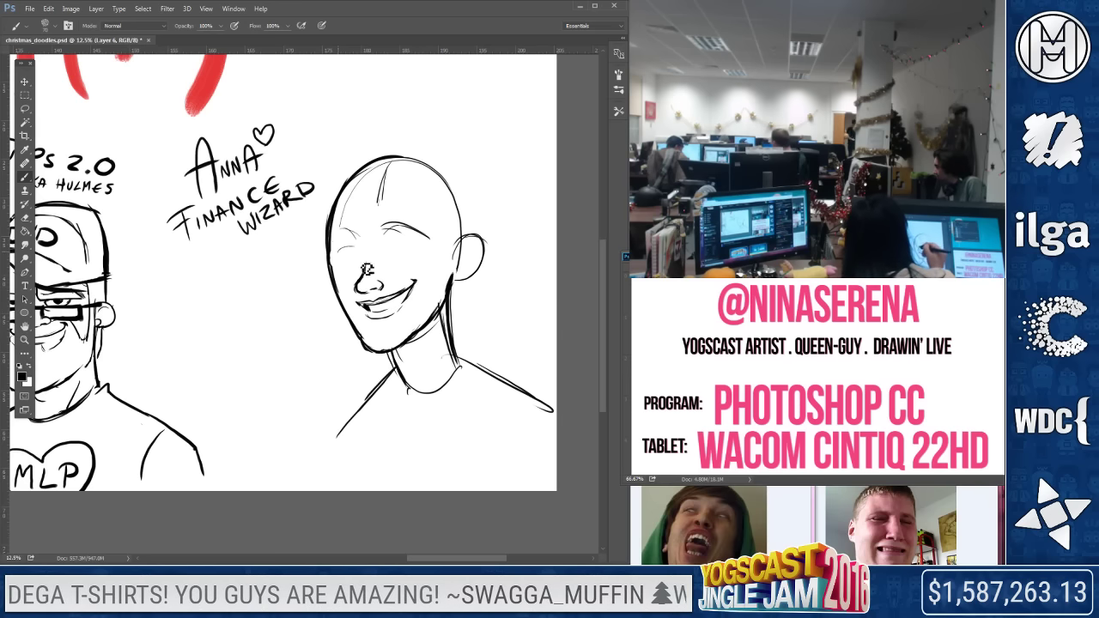
mouse_move(339, 256)
left_mouse_down()
mouse_move(367, 265)
mouse_move(343, 267)
left_mouse_up()
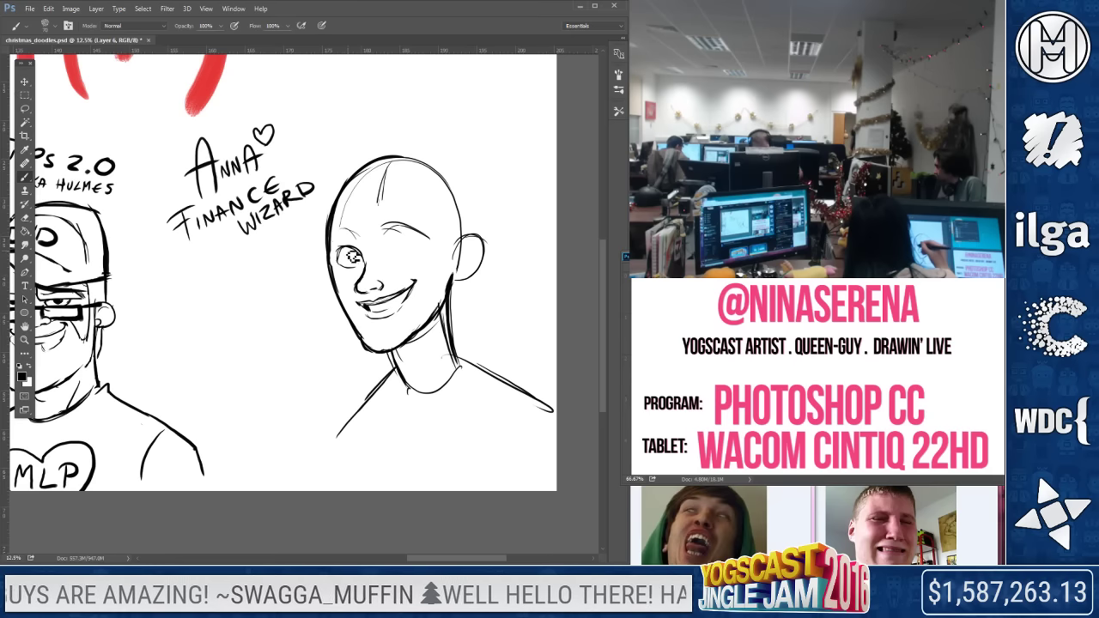
left_click_drag(357, 256, 425, 260)
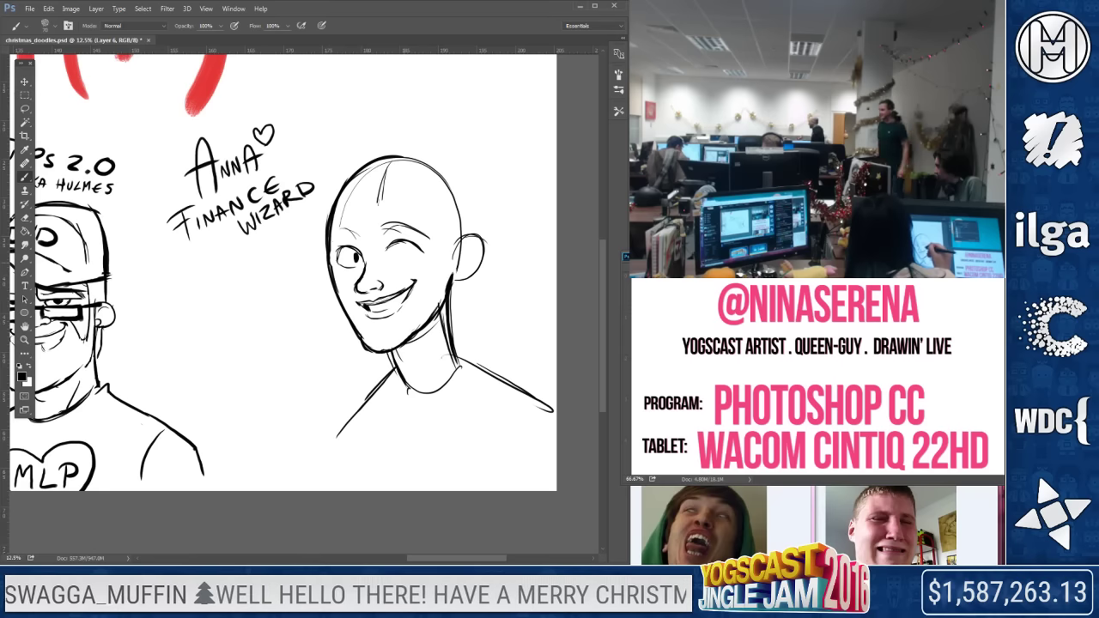
left_click_drag(406, 249, 399, 251)
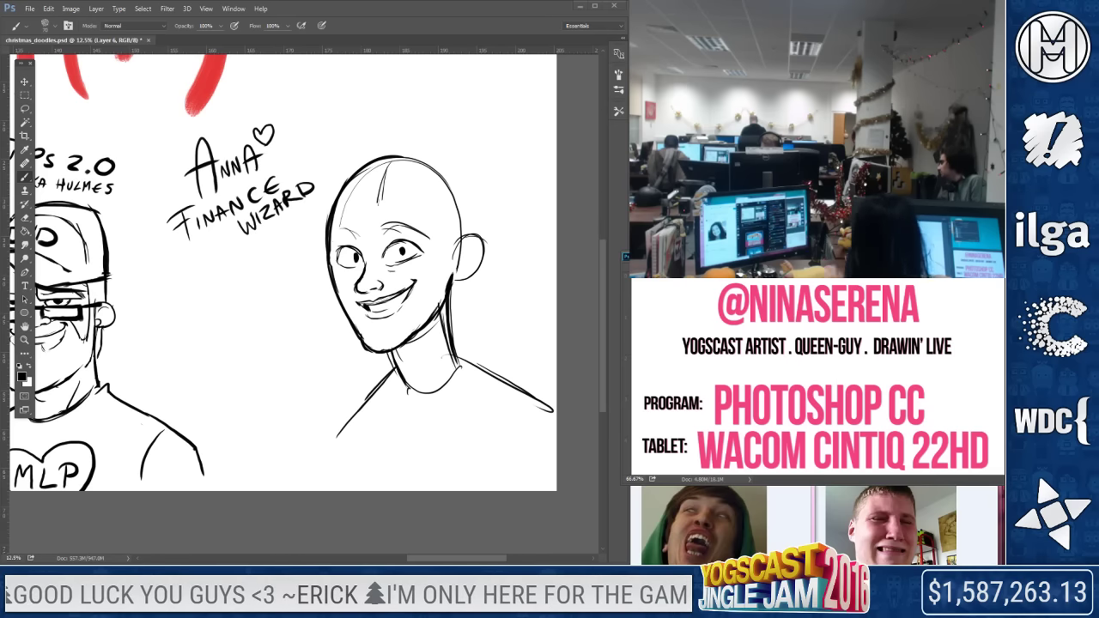
Redraw the jaw outline more cleanly and replace the ear and back of the skull with a line from crown to jaw
key("e")
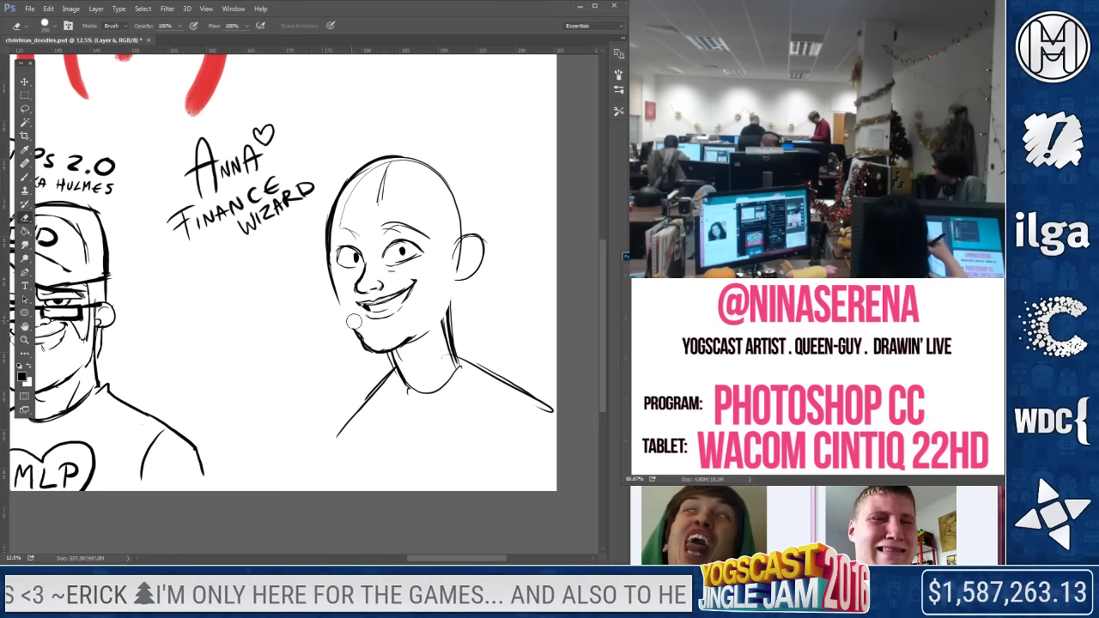
left_click(25, 177)
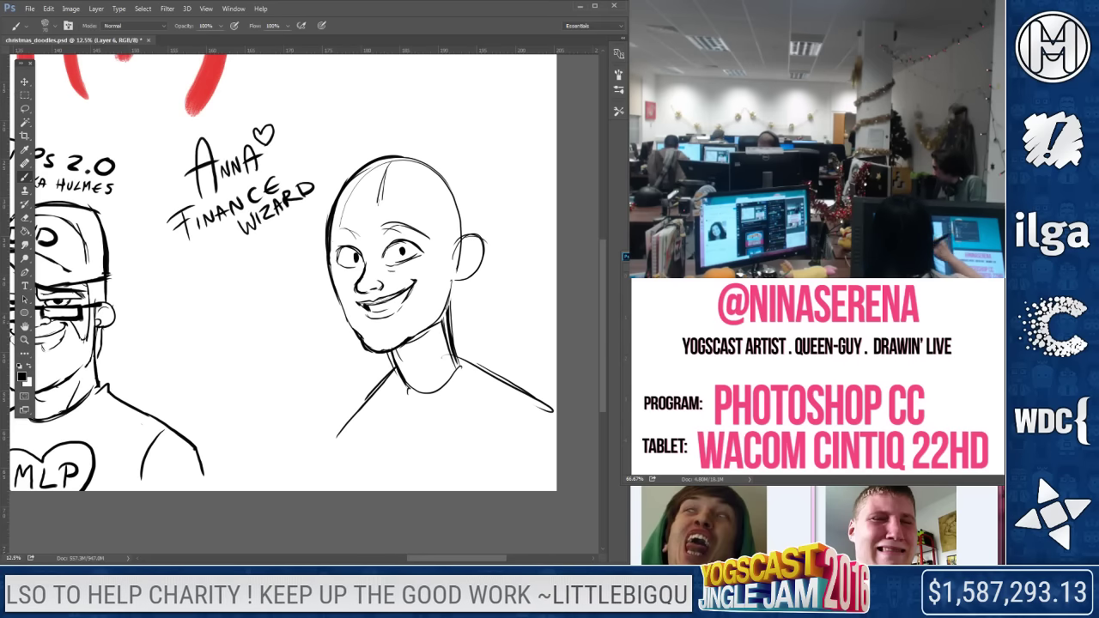
left_click_drag(420, 172, 448, 339)
left_click_drag(448, 211, 458, 309)
left_click(25, 217)
mouse_move(448, 180)
left_mouse_down()
mouse_move(456, 228)
mouse_move(474, 258)
mouse_move(481, 249)
left_mouse_up()
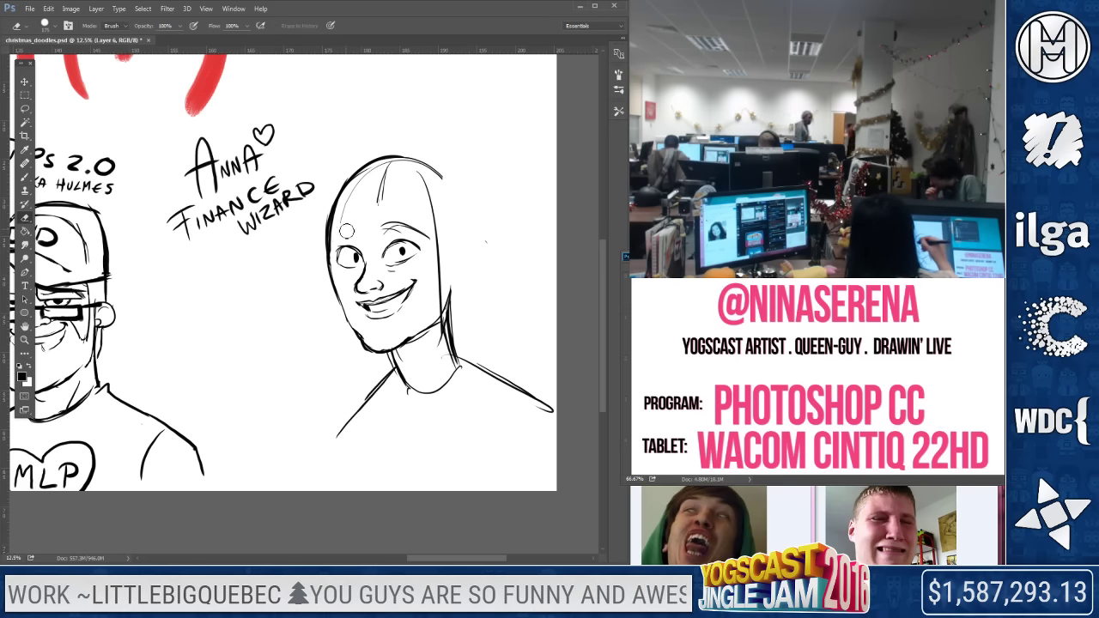
Draw the eyebrows, and redraw the chin and the front of the neck with cleaner lines
key("b")
left_click_drag(339, 237, 400, 227)
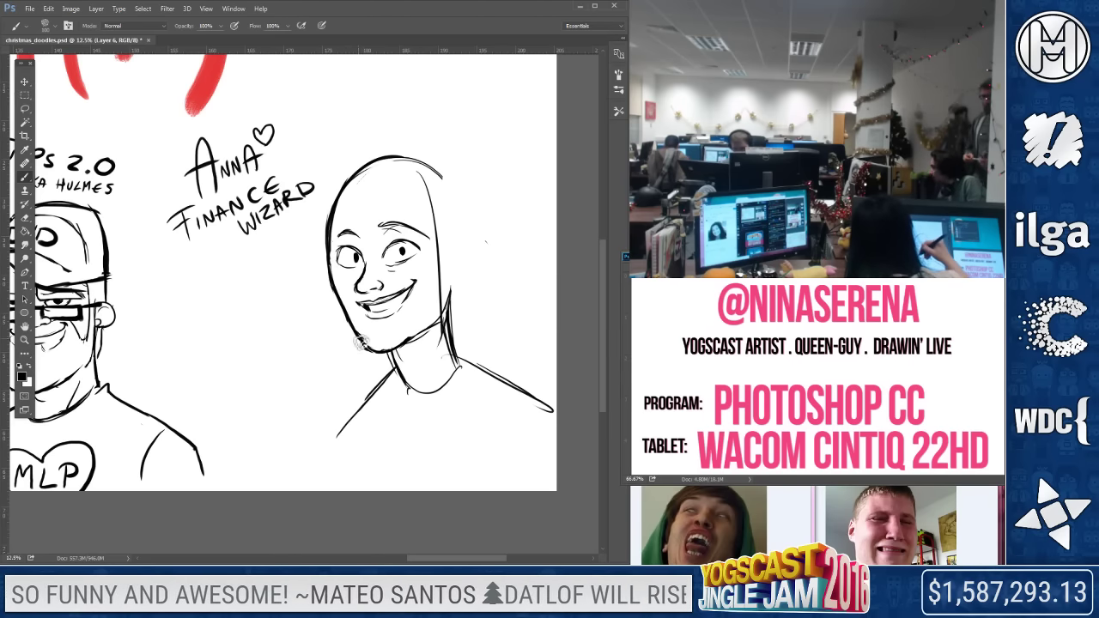
key("e")
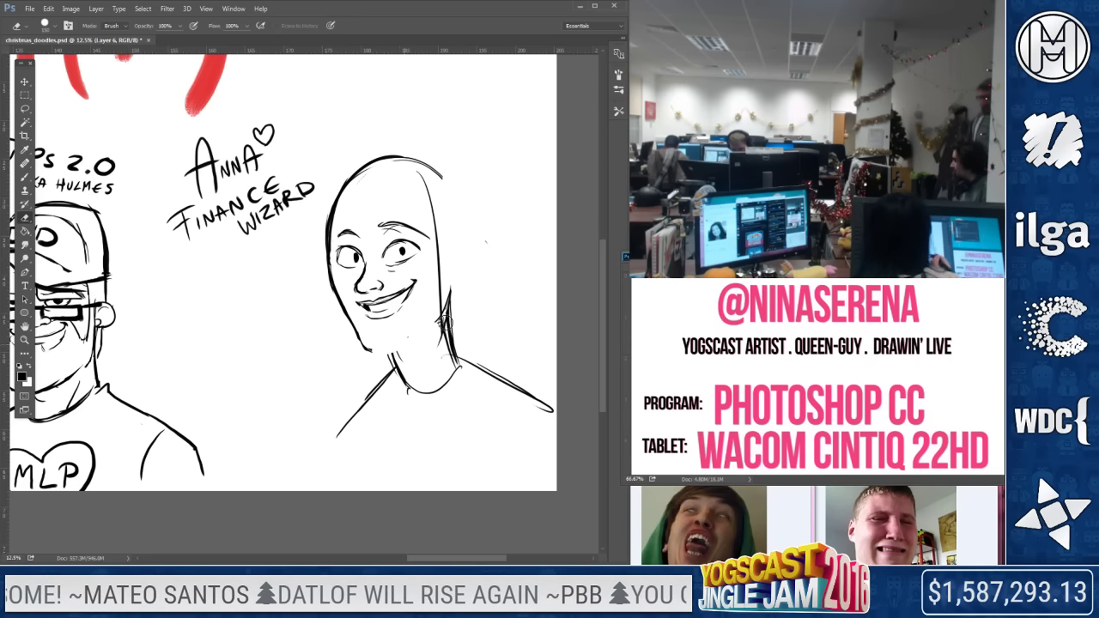
key("b")
mouse_move(404, 338)
left_mouse_down()
mouse_move(363, 350)
mouse_move(404, 337)
left_mouse_up()
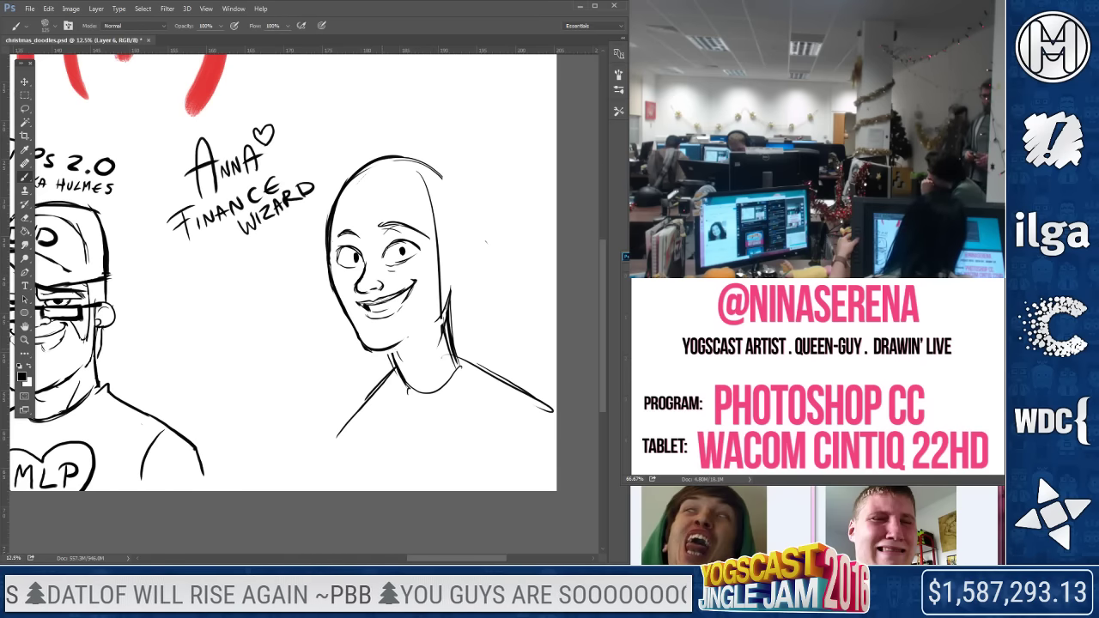
left_click_drag(396, 352, 414, 388)
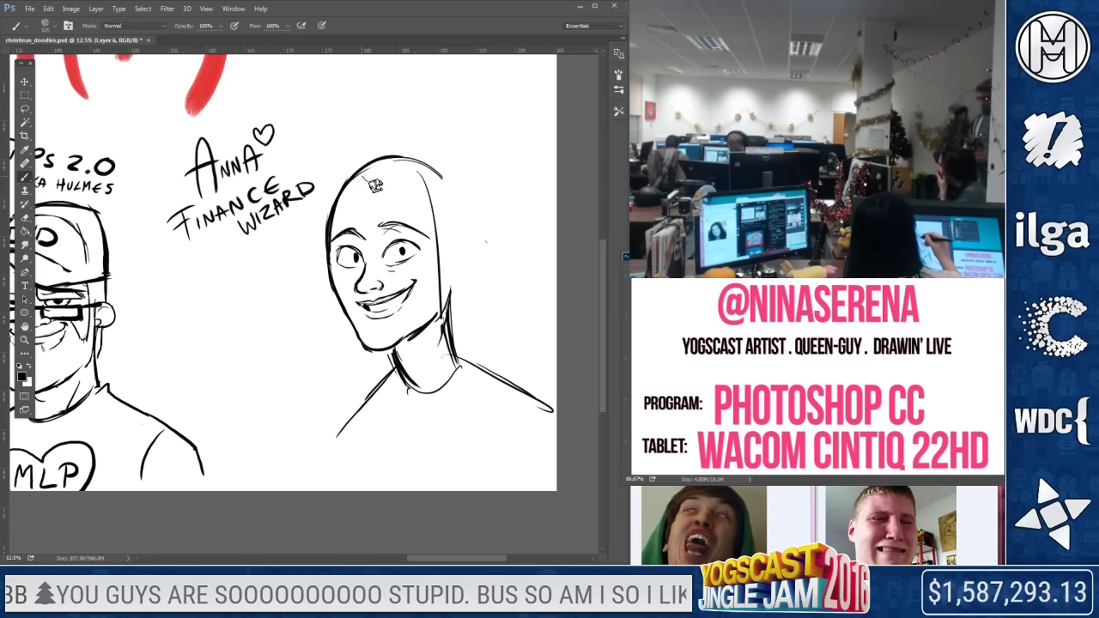
Sketch the hairline across the forehead and redraw the rounded skull and ear in place of the straight side line
mouse_move(364, 184)
left_mouse_down()
mouse_move(422, 179)
mouse_move(369, 180)
left_mouse_up()
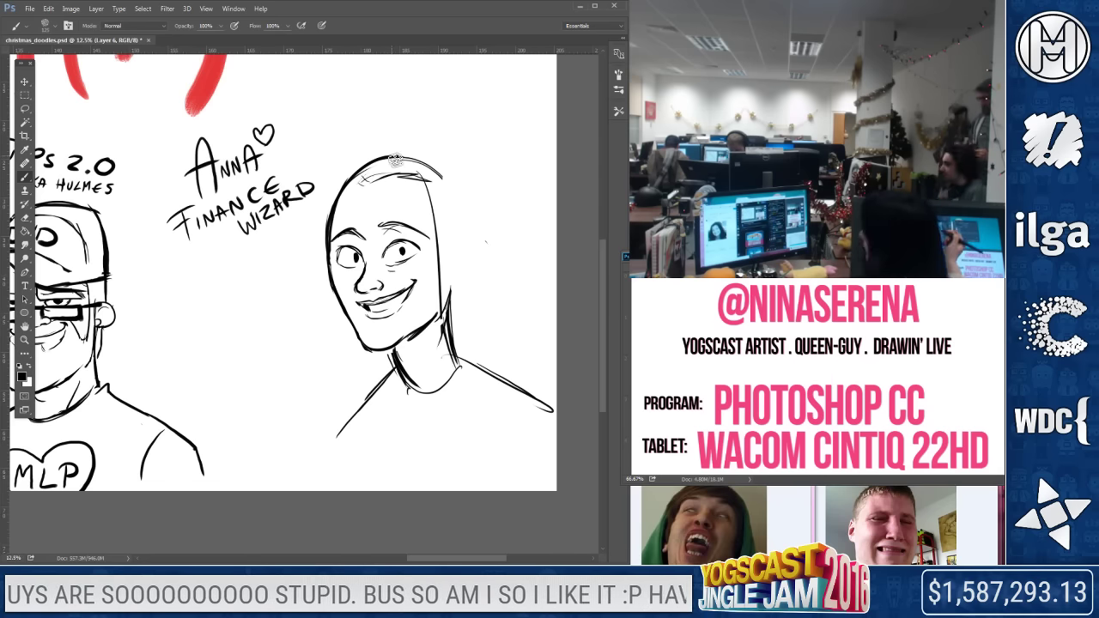
mouse_move(376, 158)
left_mouse_down()
mouse_move(435, 154)
mouse_move(439, 305)
left_mouse_up()
key("e")
key("b")
left_click_drag(450, 267, 438, 319)
mouse_move(447, 259)
left_mouse_down()
mouse_move(477, 264)
mouse_move(455, 282)
left_mouse_up()
left_click_drag(466, 233, 472, 182)
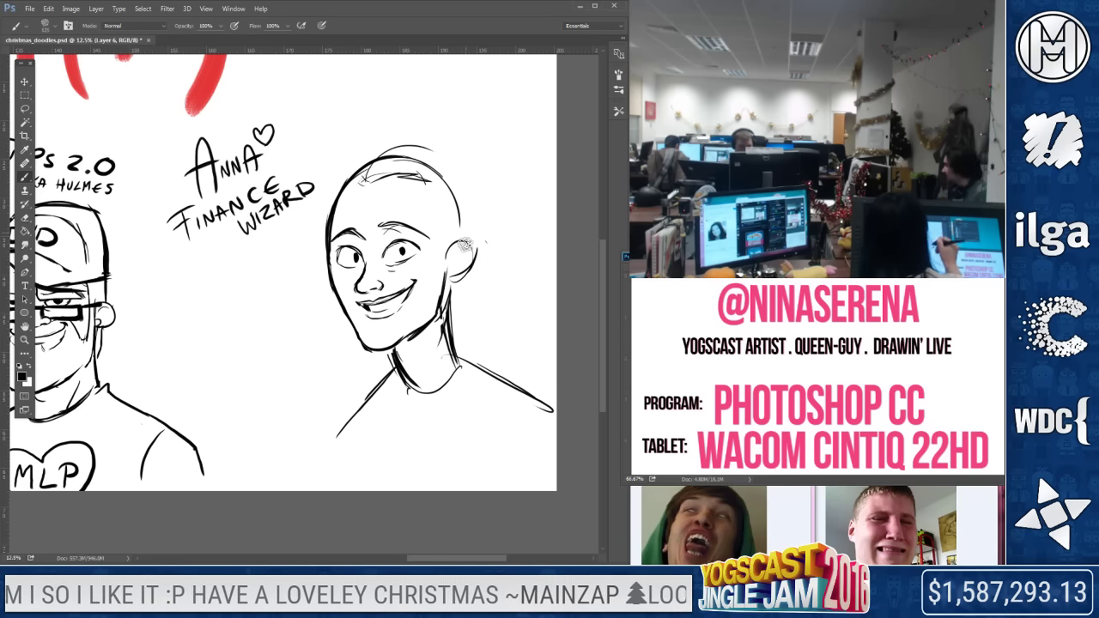
Draw the swept-back hair outline around the crown and behind the ear down to the neck
left_click_drag(345, 164, 474, 196)
mouse_move(421, 142)
left_mouse_down()
mouse_move(485, 206)
mouse_move(468, 296)
left_mouse_up()
mouse_move(494, 225)
left_mouse_down()
mouse_move(482, 294)
mouse_move(446, 331)
left_mouse_up()
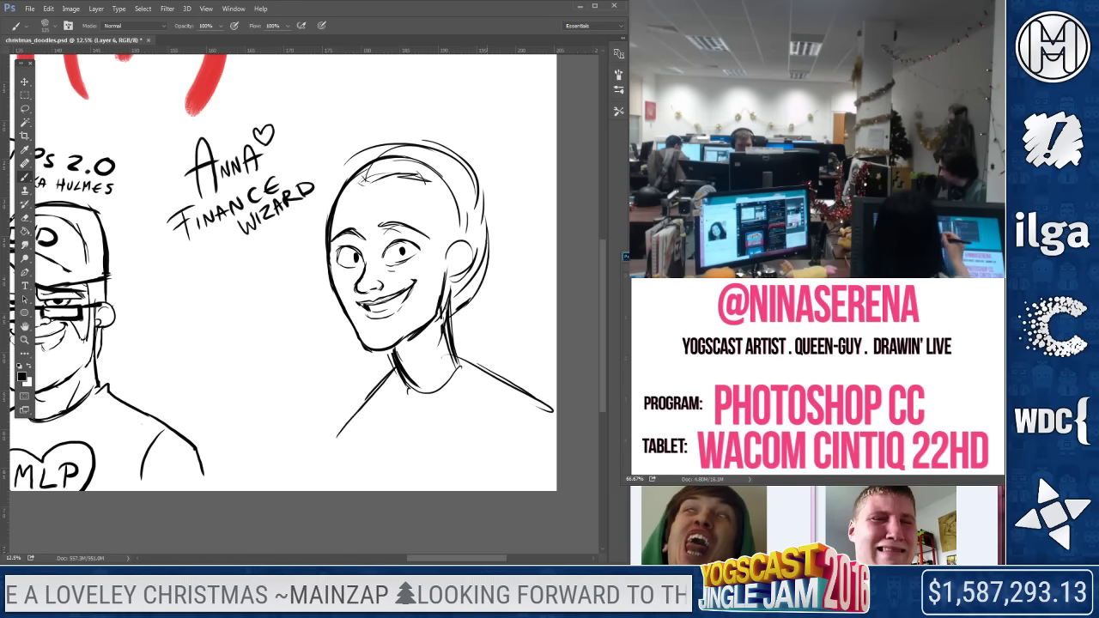
Draw a messy bun with loose strands on top of the head and long hair hanging behind the ear
mouse_move(494, 122)
left_mouse_down()
mouse_move(506, 176)
mouse_move(532, 159)
mouse_move(481, 201)
left_mouse_up()
mouse_move(425, 134)
left_mouse_down()
mouse_move(494, 124)
mouse_move(361, 110)
left_mouse_up()
left_click_drag(364, 113, 424, 143)
left_click_drag(479, 182, 491, 282)
mouse_move(491, 205)
left_mouse_down()
mouse_move(503, 297)
mouse_move(525, 335)
left_mouse_up()
mouse_move(521, 284)
left_mouse_down()
mouse_move(496, 332)
mouse_move(465, 333)
left_mouse_up()
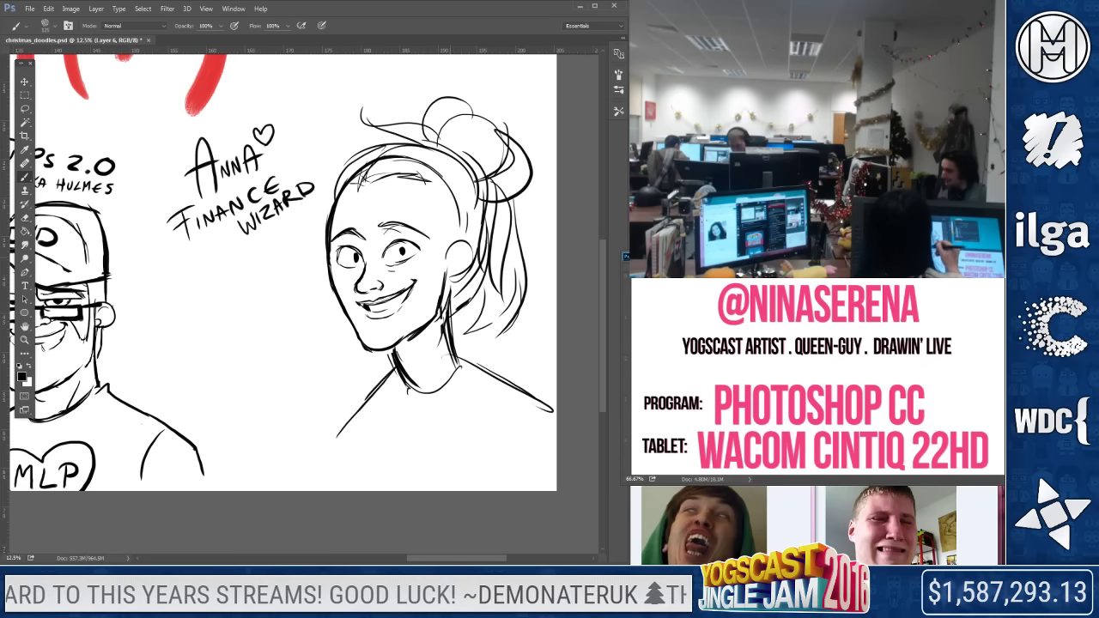
Strengthen the near jaw and ear outlines, and add a strand of hair beside the far cheek
left_click_drag(440, 273, 448, 340)
left_click_drag(323, 262, 329, 322)
mouse_move(450, 239)
left_mouse_down()
mouse_move(481, 290)
mouse_move(481, 258)
mouse_move(471, 282)
left_mouse_up()
key("e")
key("b")
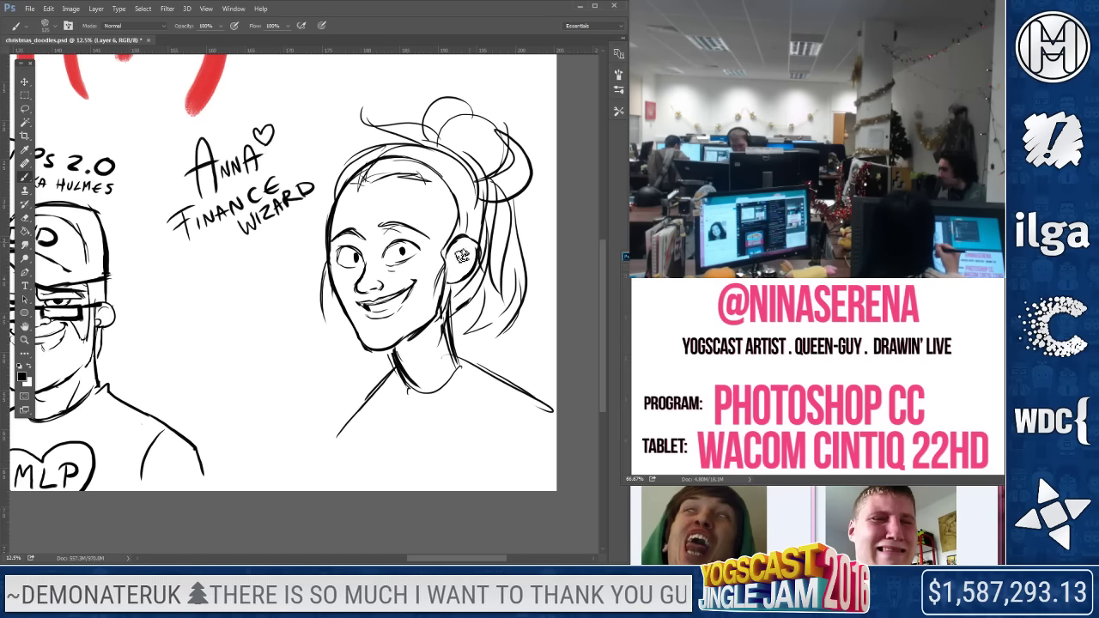
Redraw the back line of the neck as a single stroke and erase the rough neck strokes and collar curve
left_click_drag(448, 286, 464, 376)
key("e")
left_click_drag(446, 318, 455, 369)
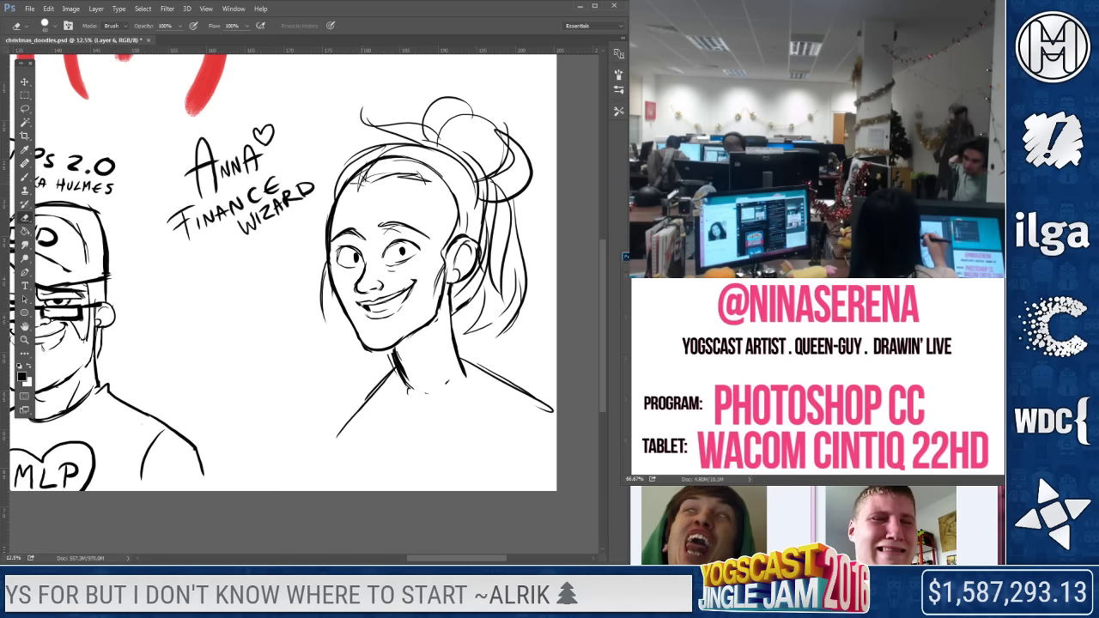
Erase the rough sketch strokes along the forehead and redraw the hairline as a bolder, cleaner line
left_click_drag(352, 180, 429, 172)
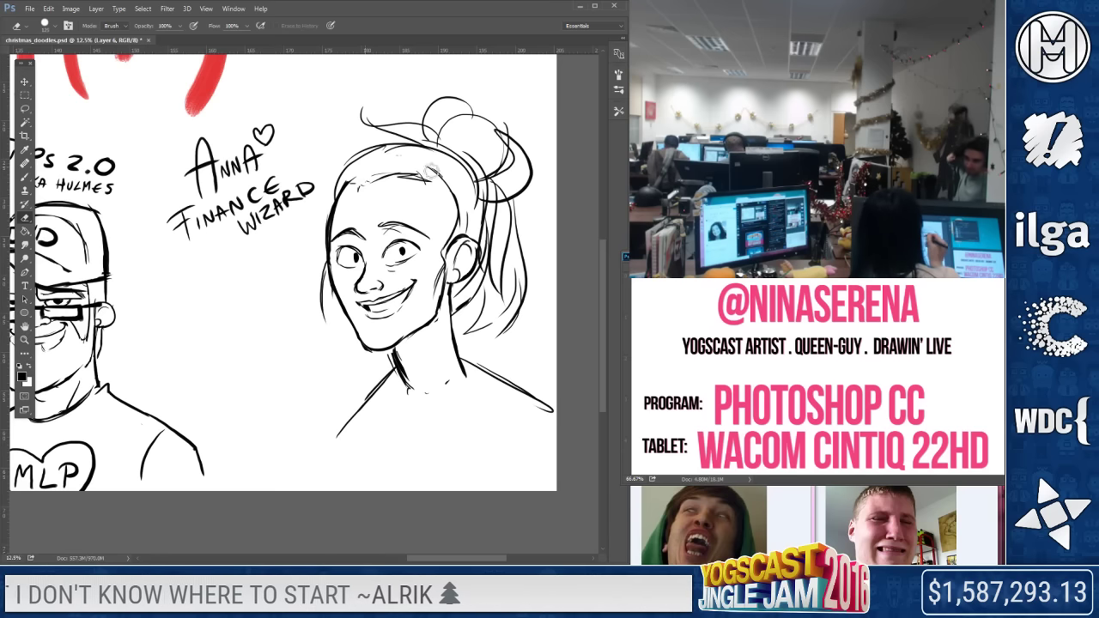
key("b")
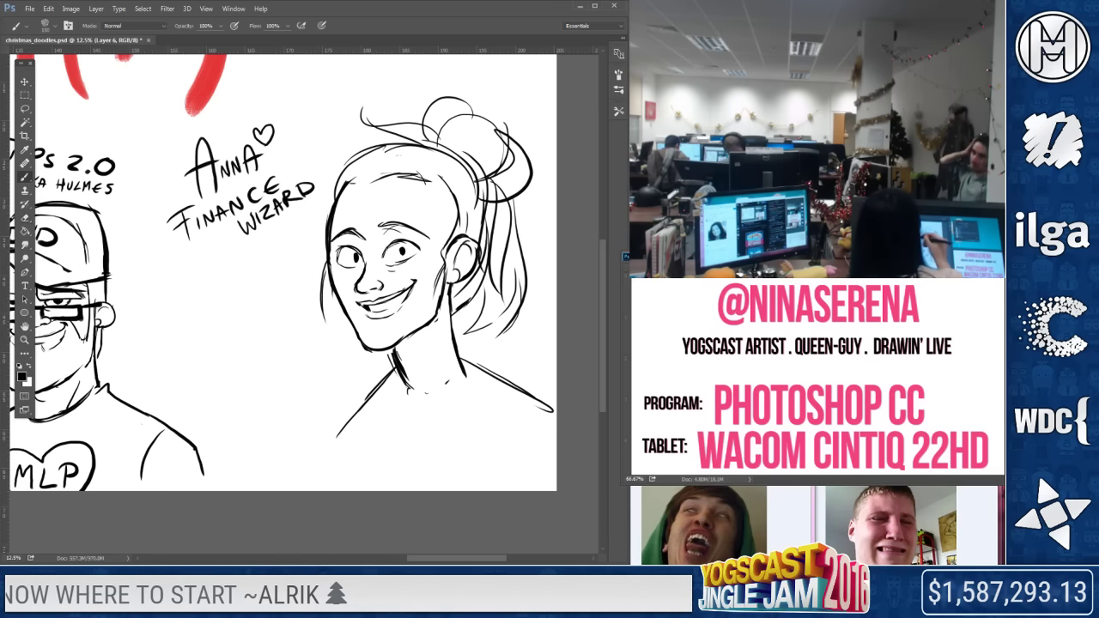
key("bracketleft")
Erase both eyebrows and redraw them as higher, thinner arches
key("e")
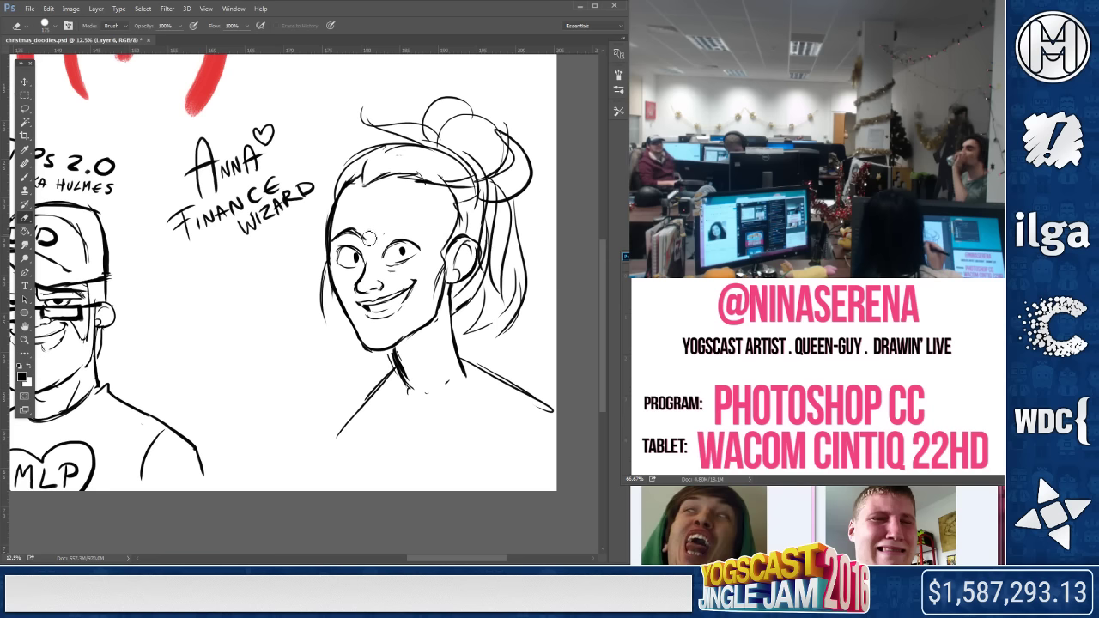
key("b")
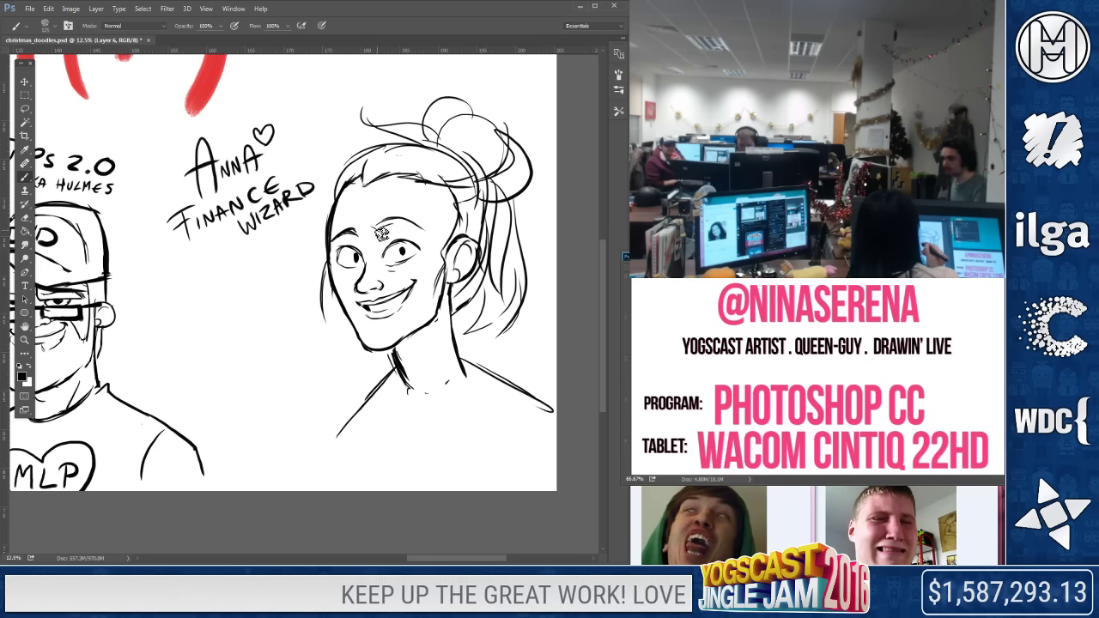
key("e")
left_click_drag(353, 234, 340, 243)
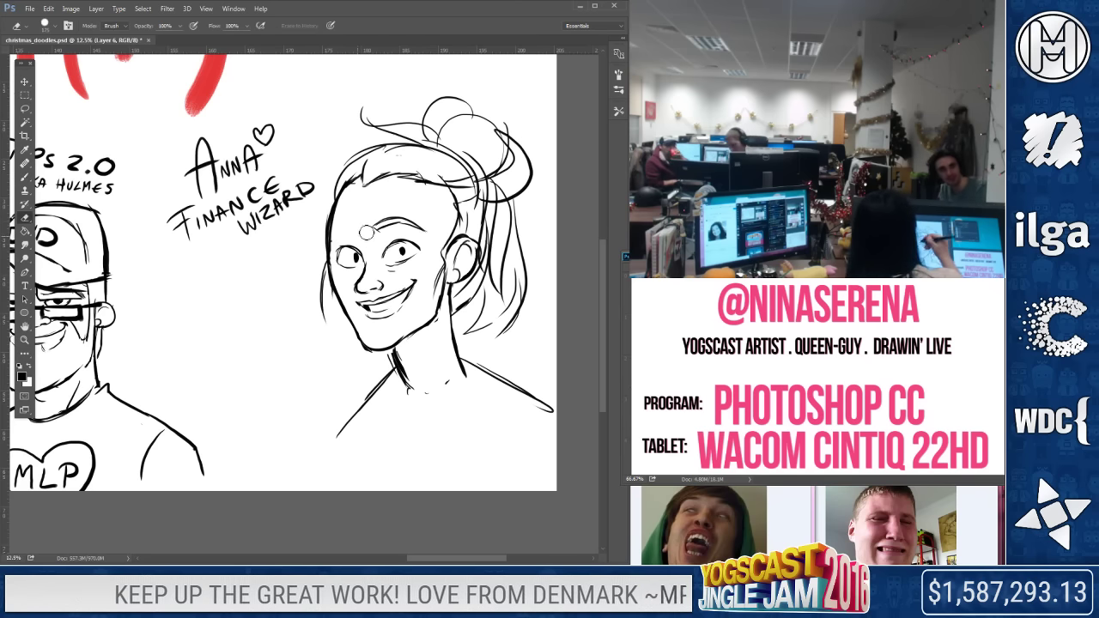
left_click(25, 176)
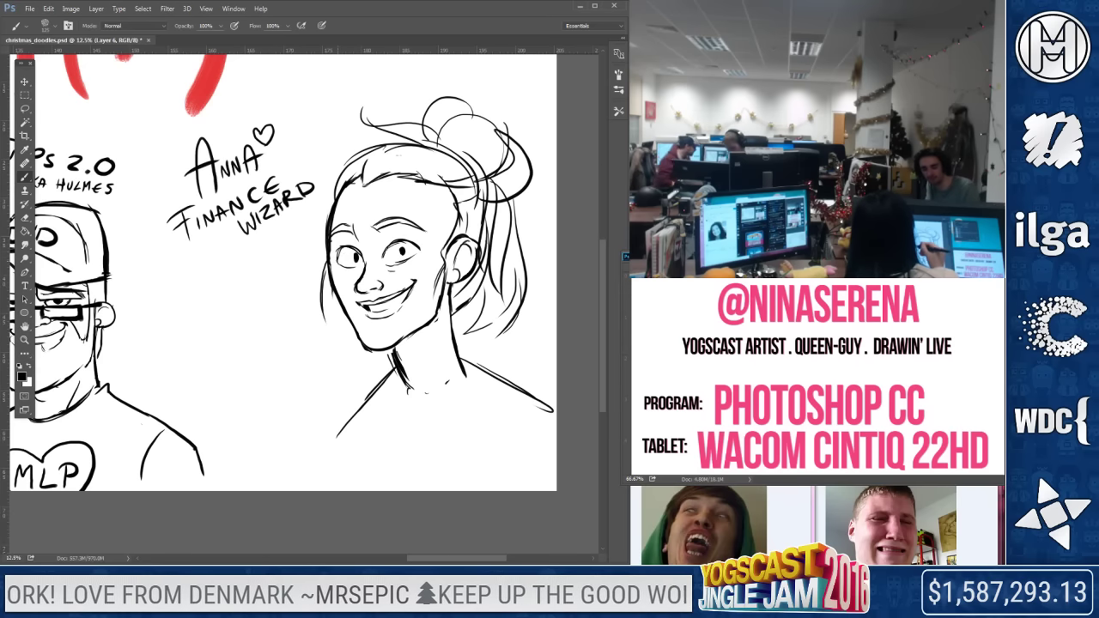
Erase the near eye and redraw it with a thick upper lash line and a dark pupil
key("e")
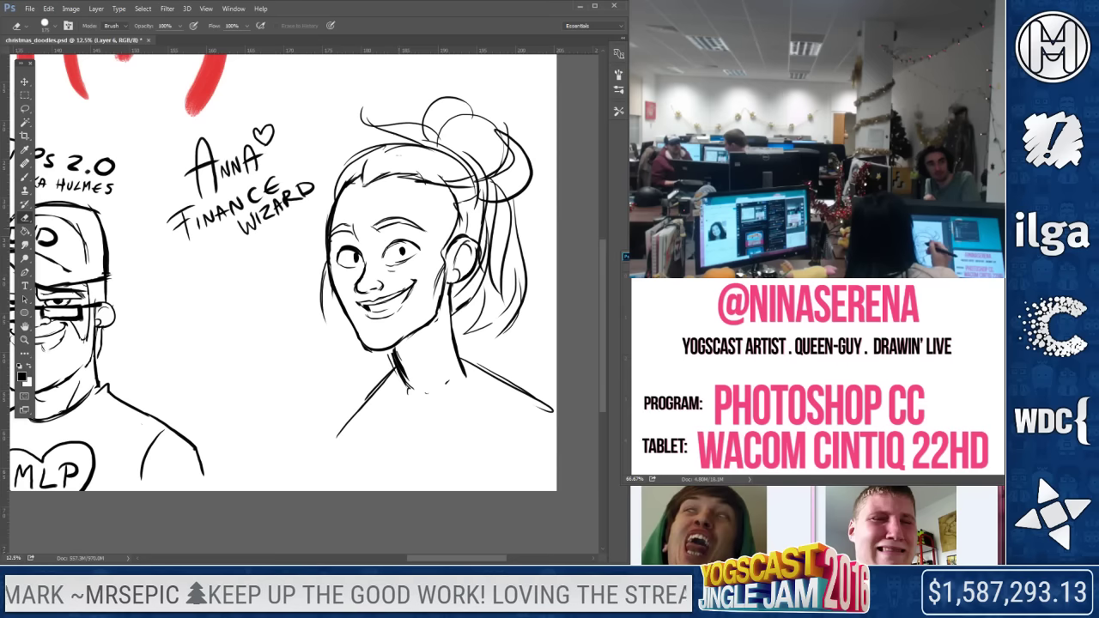
left_click_drag(388, 258, 414, 243)
key("b")
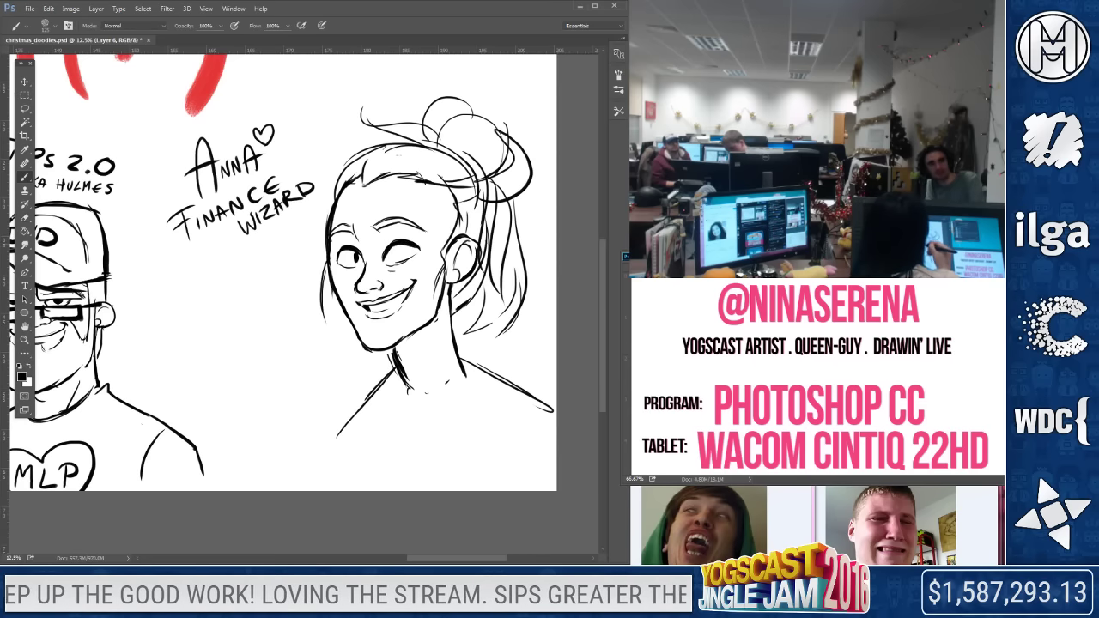
key("bracketleft")
left_click_drag(400, 250, 407, 255)
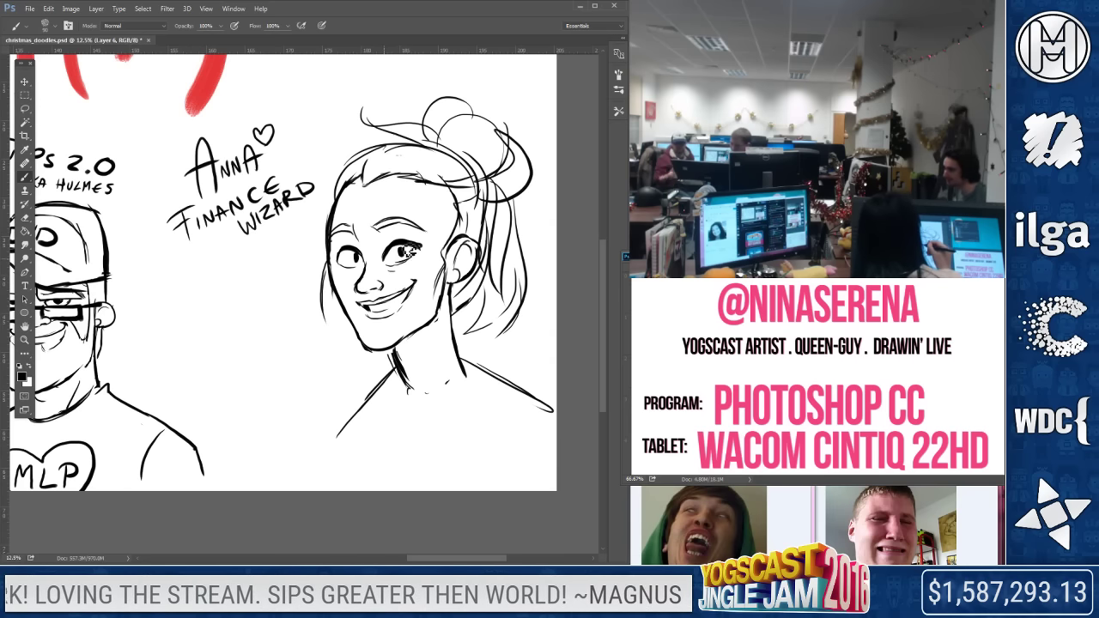
Clean up the near eye, redrawing its pupil and extending the upper lash line into a pointed wing at the outer corner
key("e")
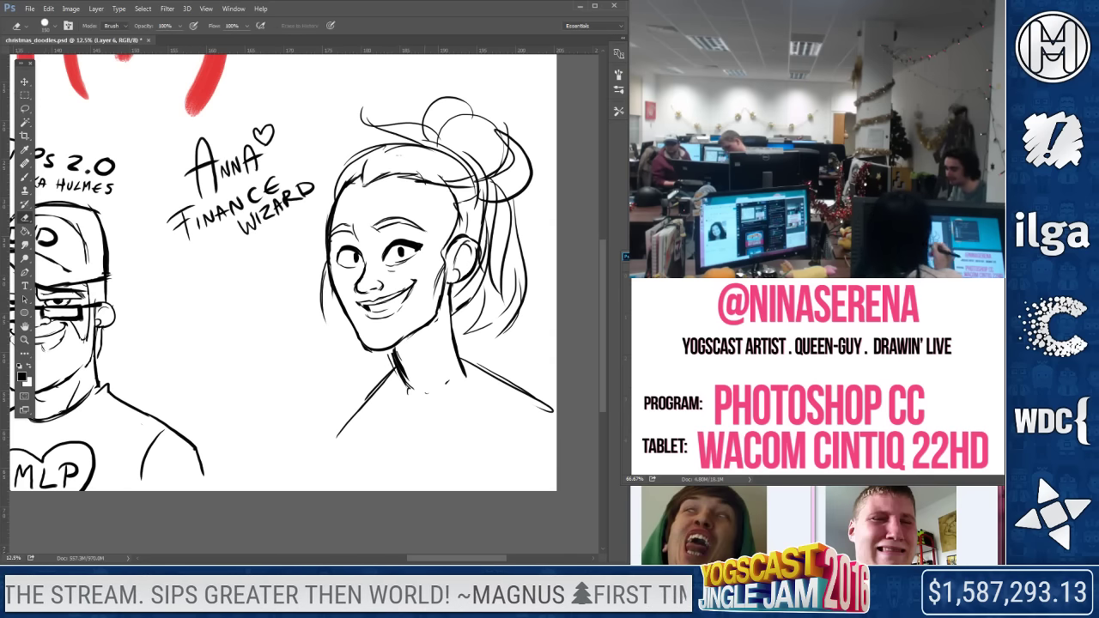
key("b")
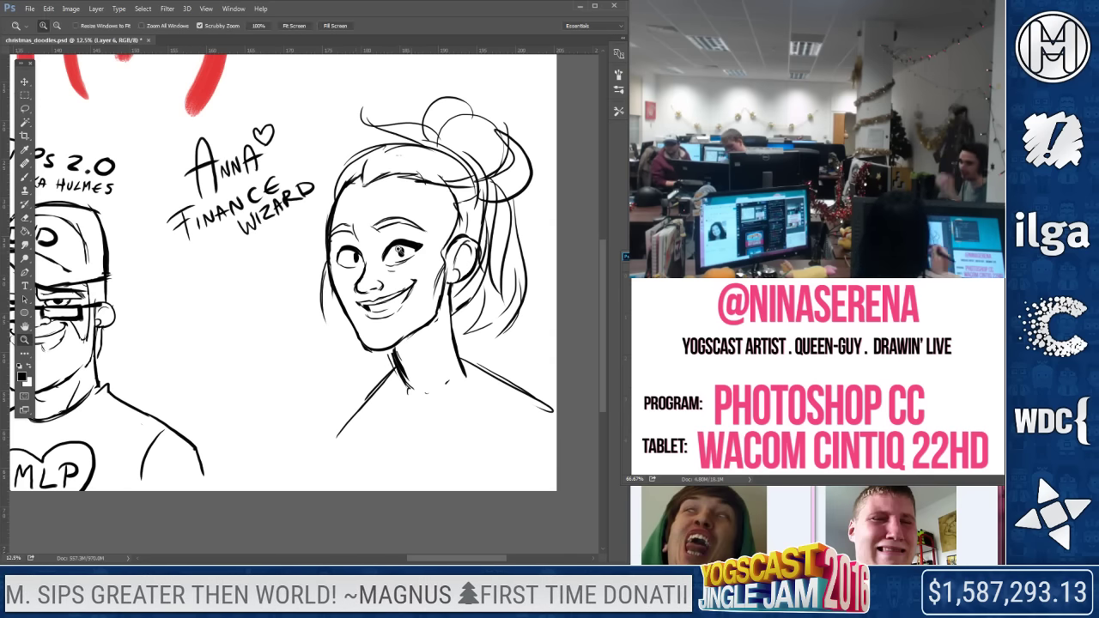
key("ctrl+plus")
key("e")
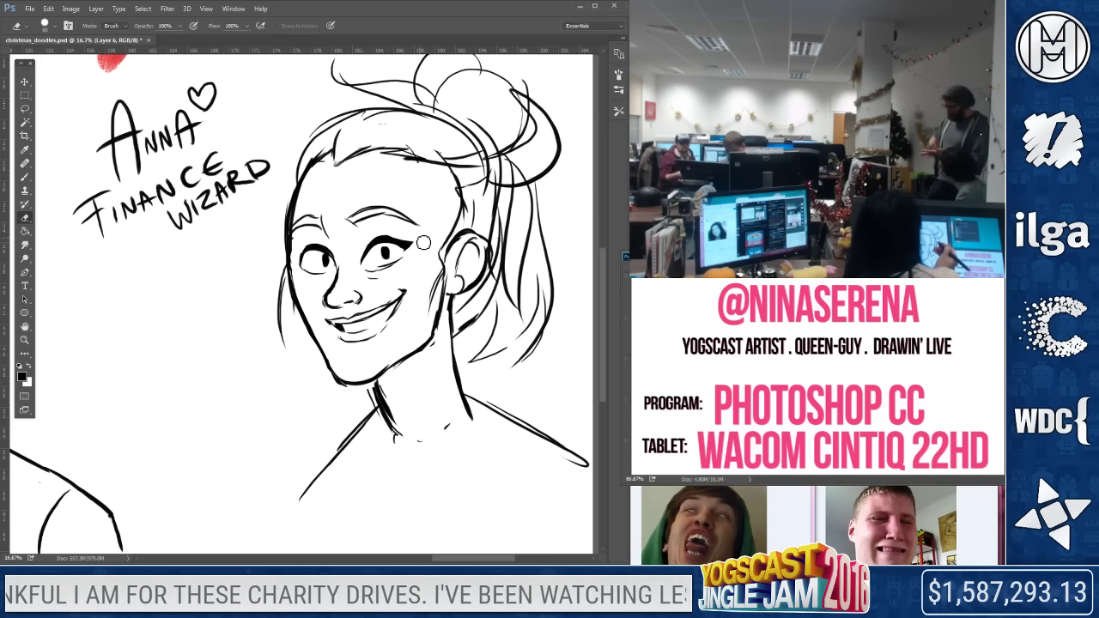
key("b")
left_click_drag(399, 244, 414, 240)
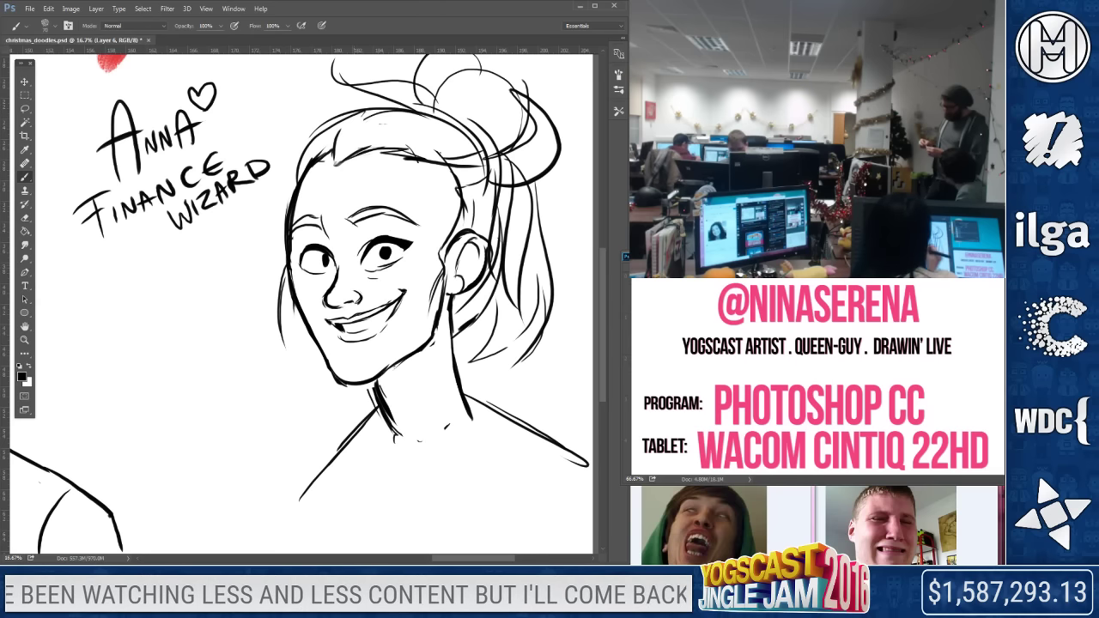
key("e")
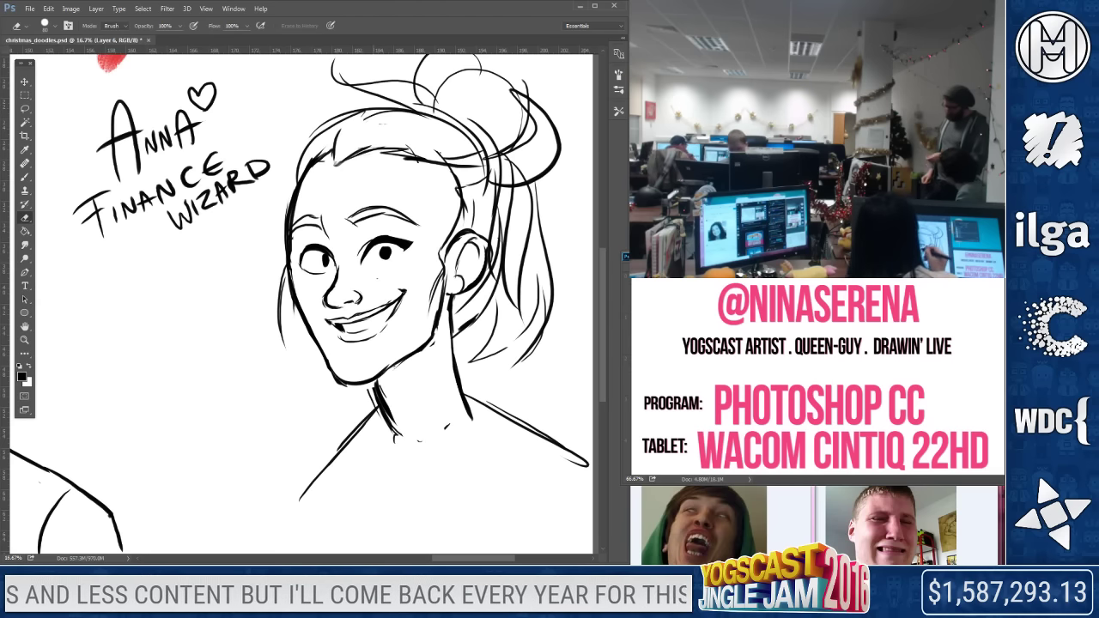
key("b")
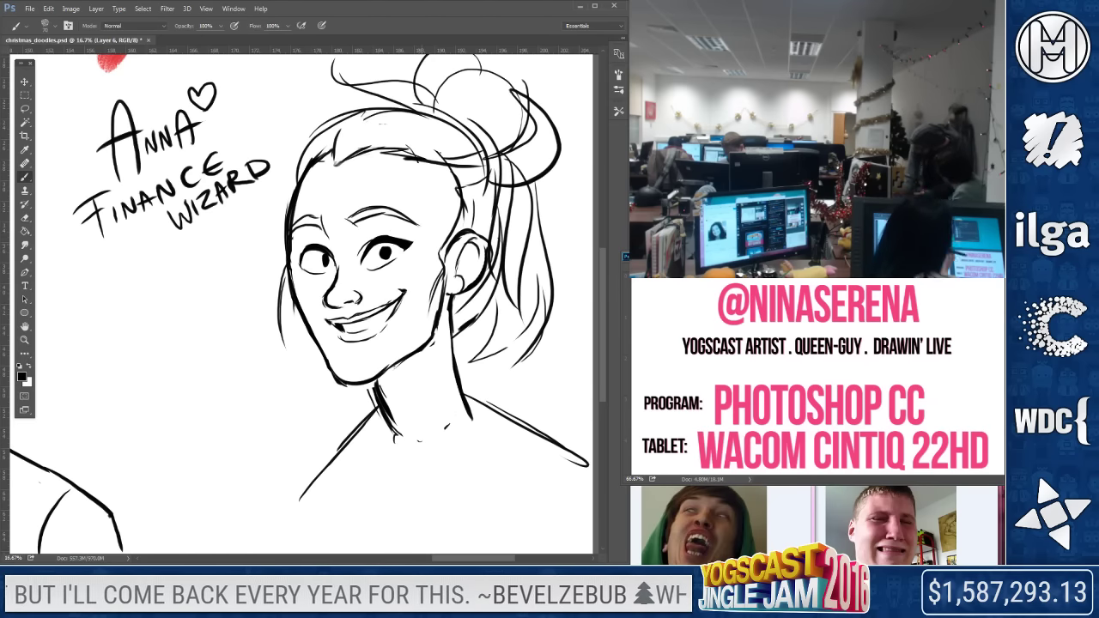
left_click(25, 219)
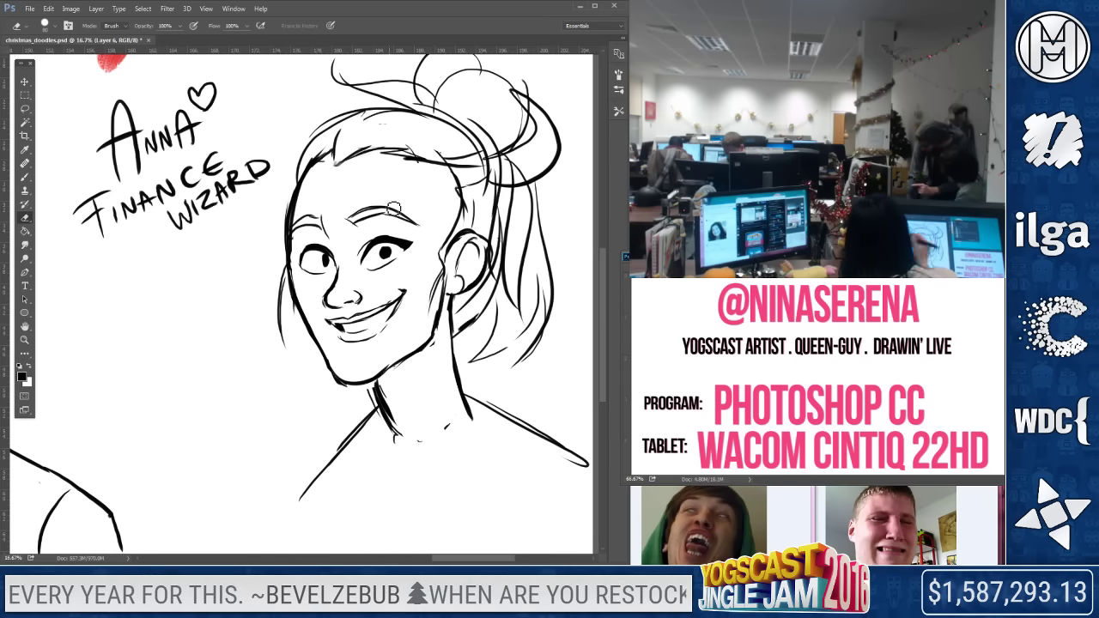
left_click(25, 177)
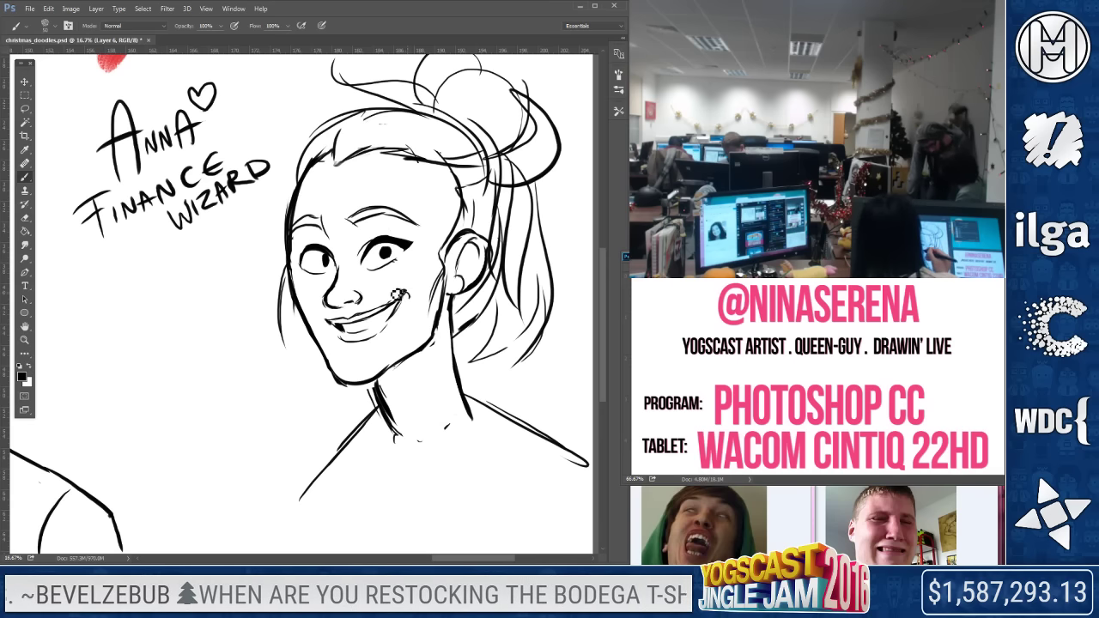
Erase the far eye's pupil and redraw the eye with a thick winged upper lash line and a dark pupil
key("e")
left_click_drag(325, 258, 329, 262)
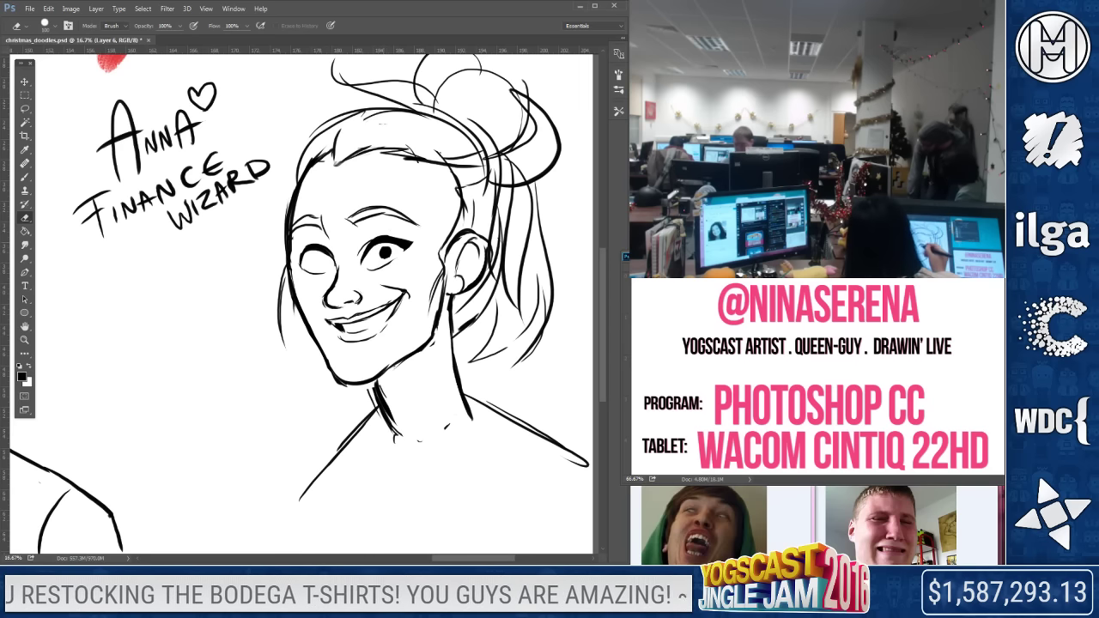
left_click(24, 177)
mouse_move(323, 256)
left_mouse_down()
mouse_move(329, 264)
mouse_move(333, 254)
mouse_move(303, 261)
mouse_move(309, 255)
left_mouse_up()
key("e")
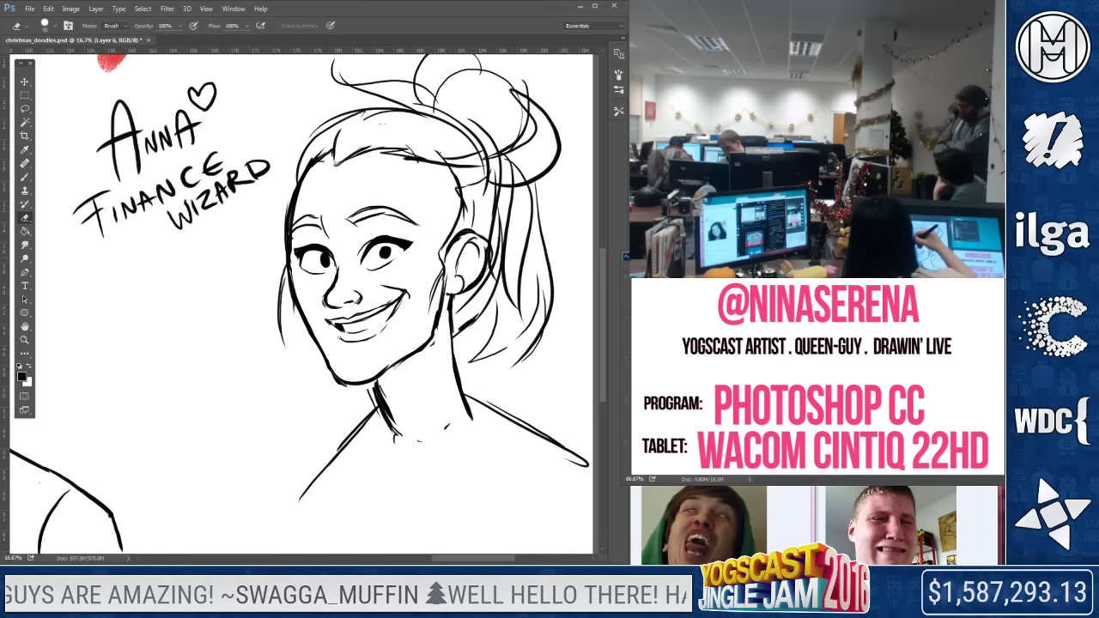
left_click_drag(318, 259, 321, 262)
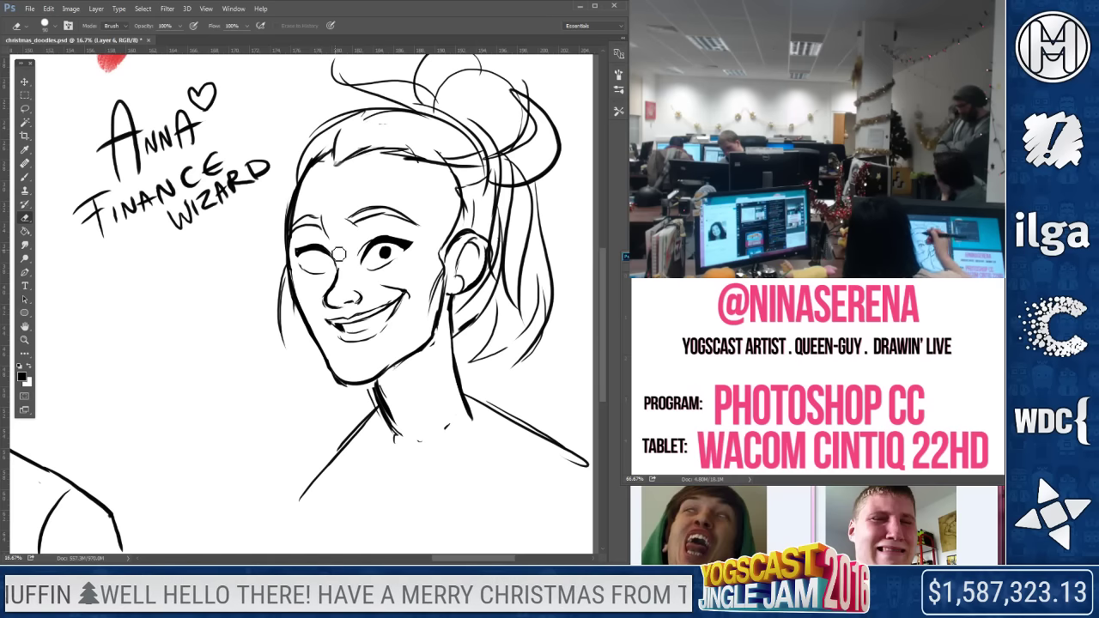
key("b")
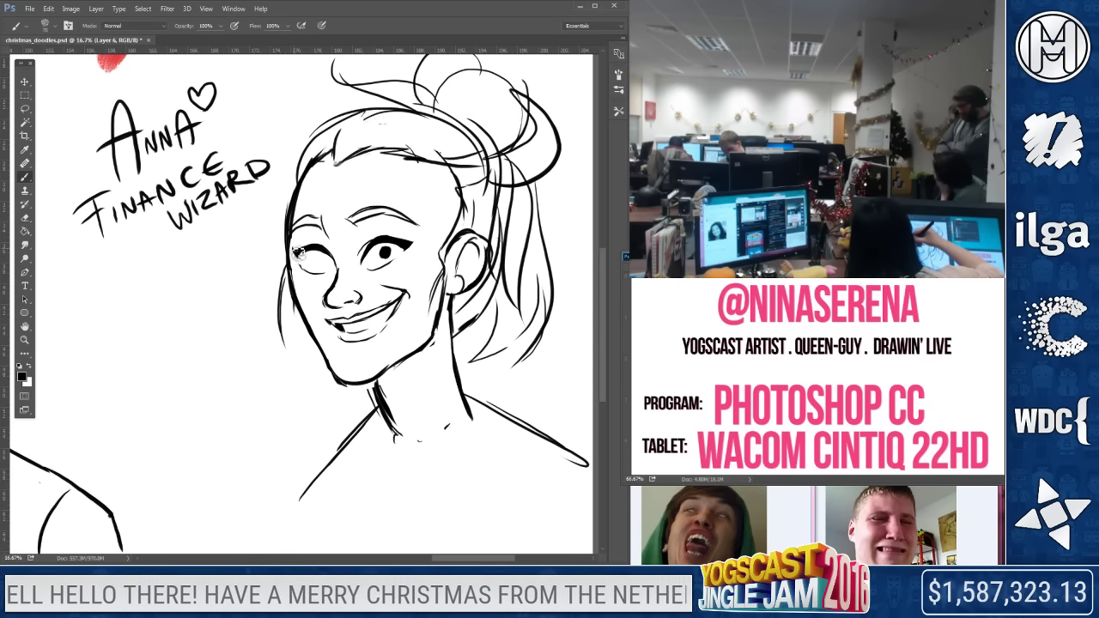
left_click_drag(322, 255, 325, 263)
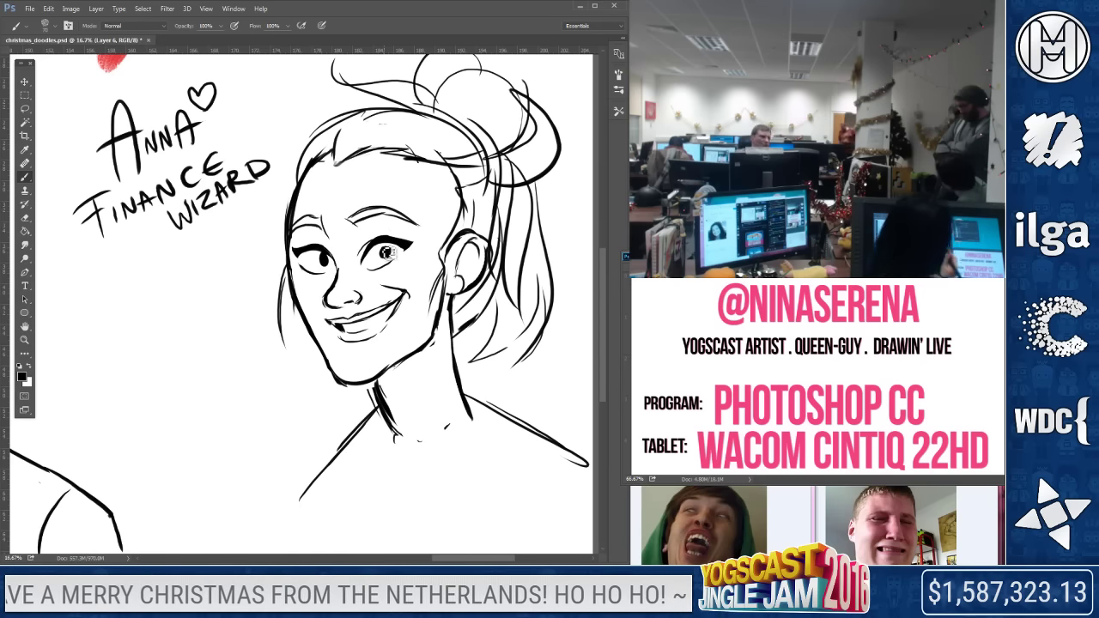
Erase the near eye's pupil and redraw it slightly closer to the nose, under the upper lash line
key("e")
mouse_move(381, 252)
left_mouse_down()
mouse_move(413, 250)
mouse_move(391, 250)
left_mouse_up()
key("b")
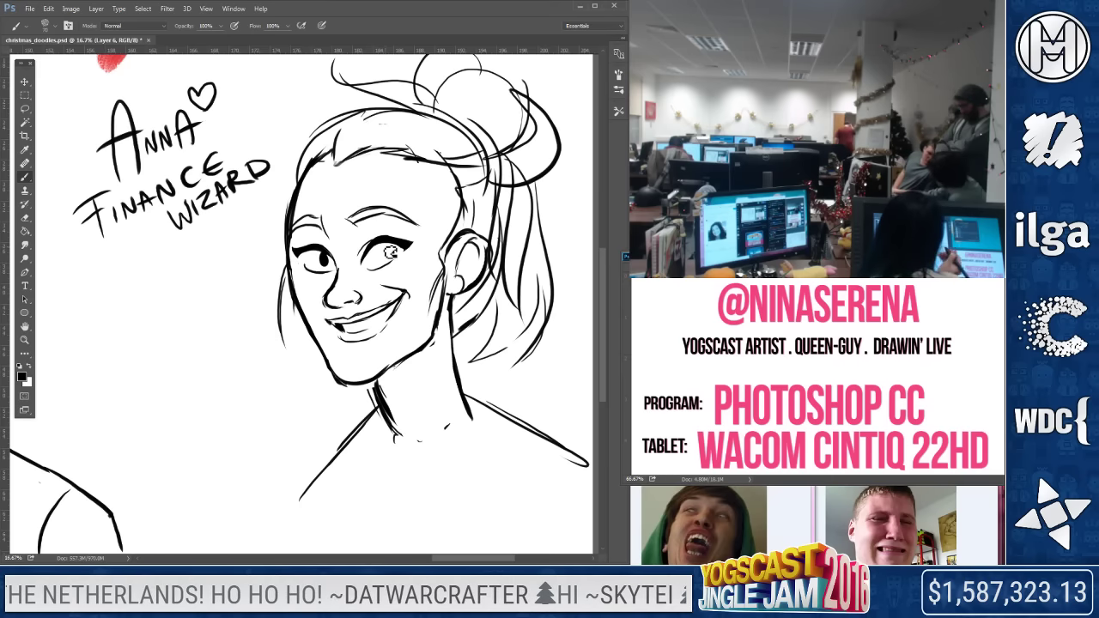
key("ctrl+z")
left_click_drag(386, 247, 383, 250)
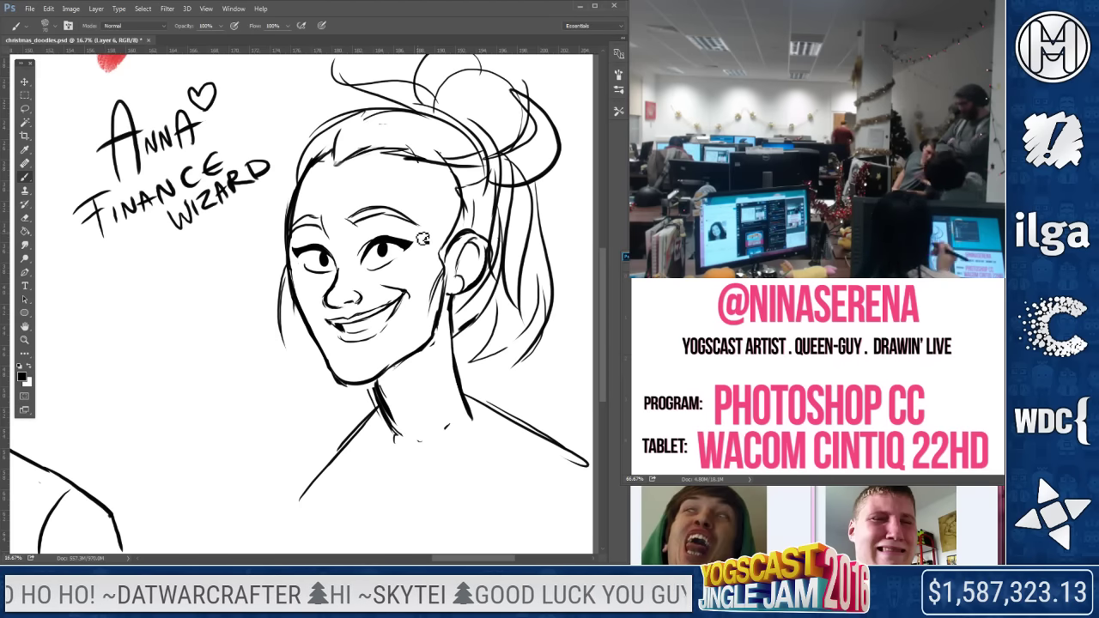
key("ctrl+z")
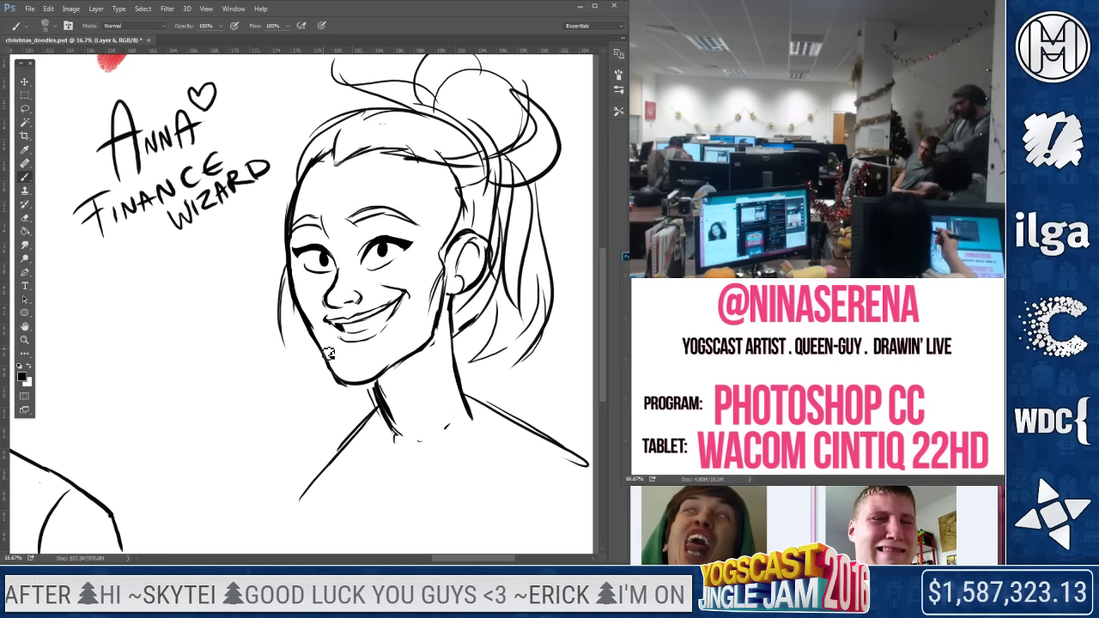
Reshape the smiling mouth with a fuller upper lip, a clean open area and small lines separating the teeth
left_click_drag(317, 337, 342, 386)
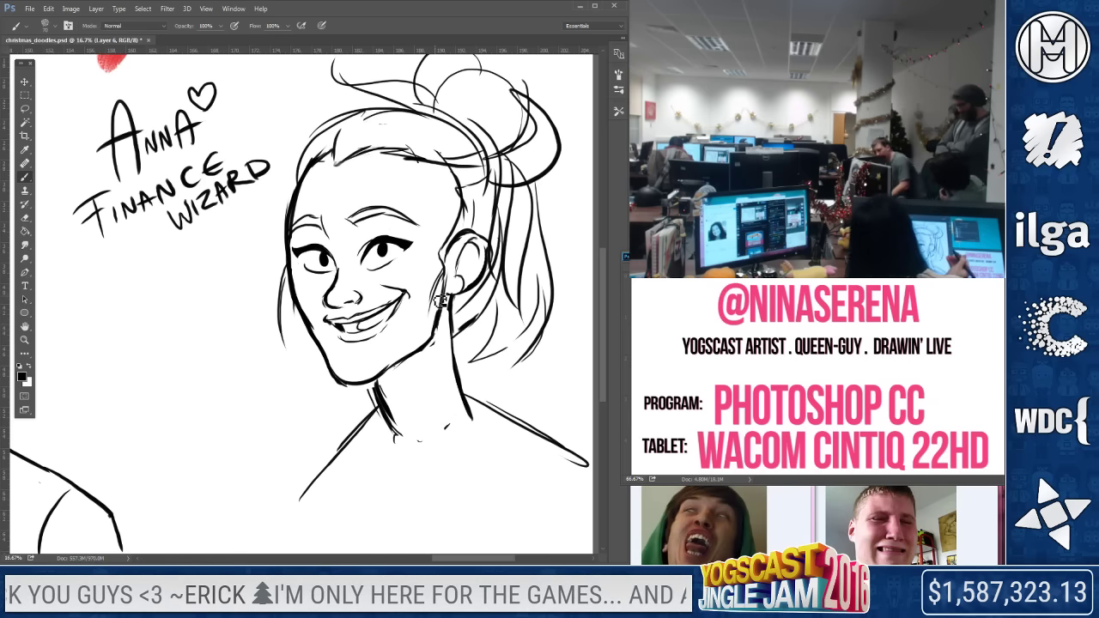
key("ctrl+z")
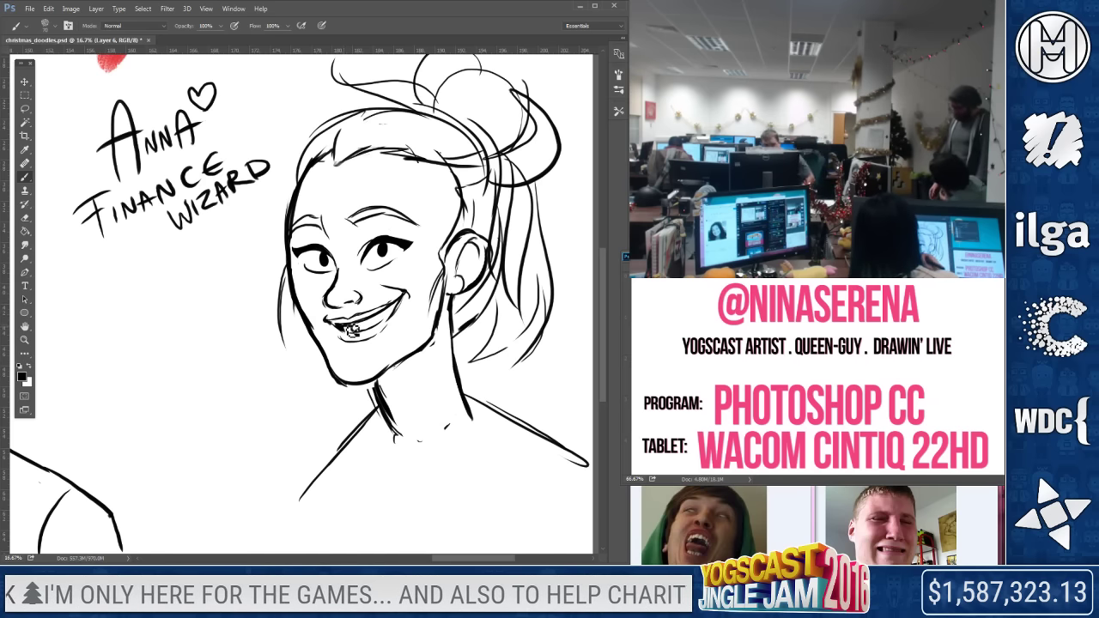
left_click_drag(341, 329, 357, 331)
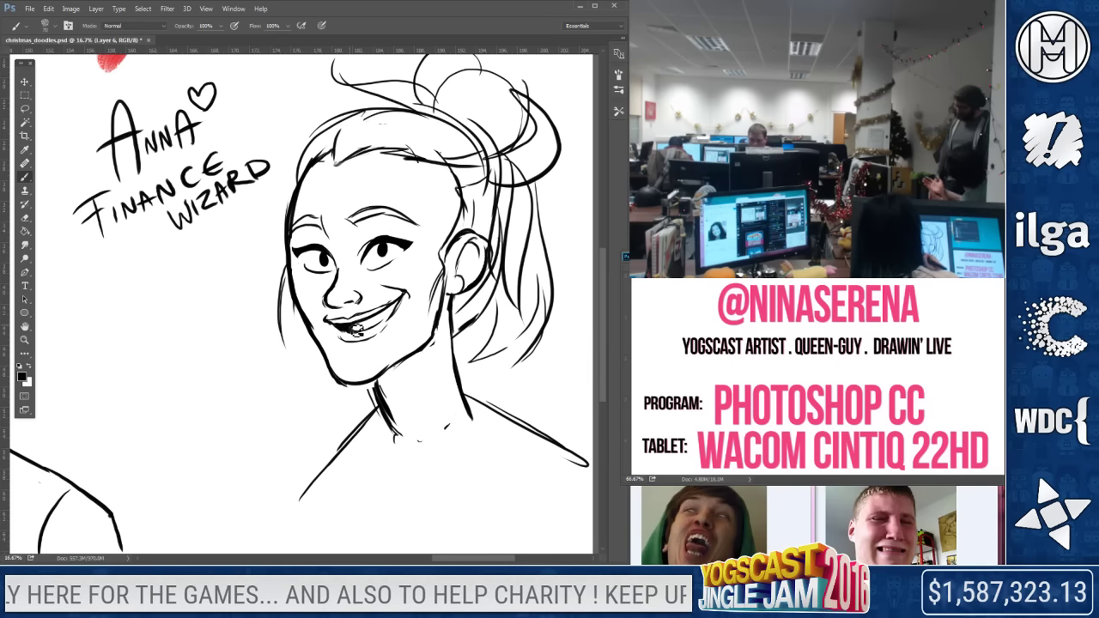
key("e")
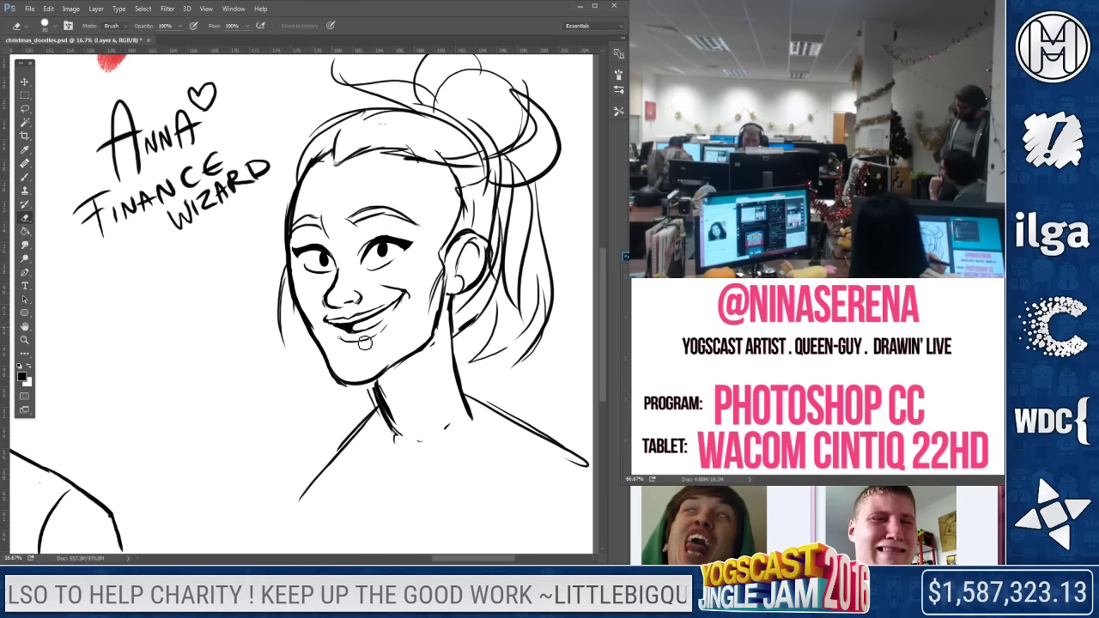
key("b")
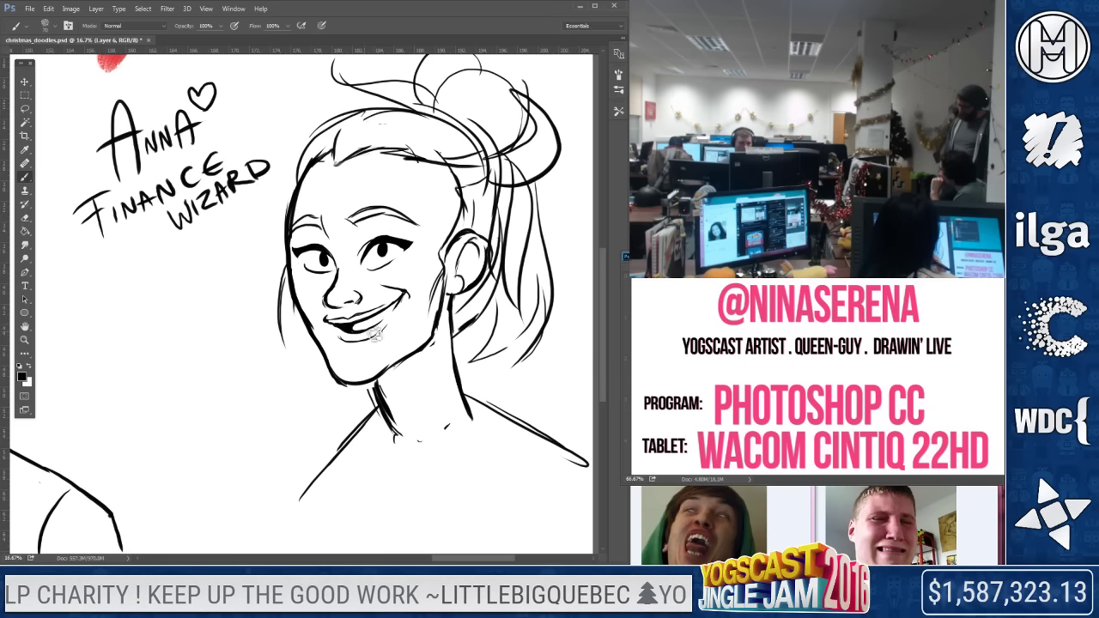
key("e")
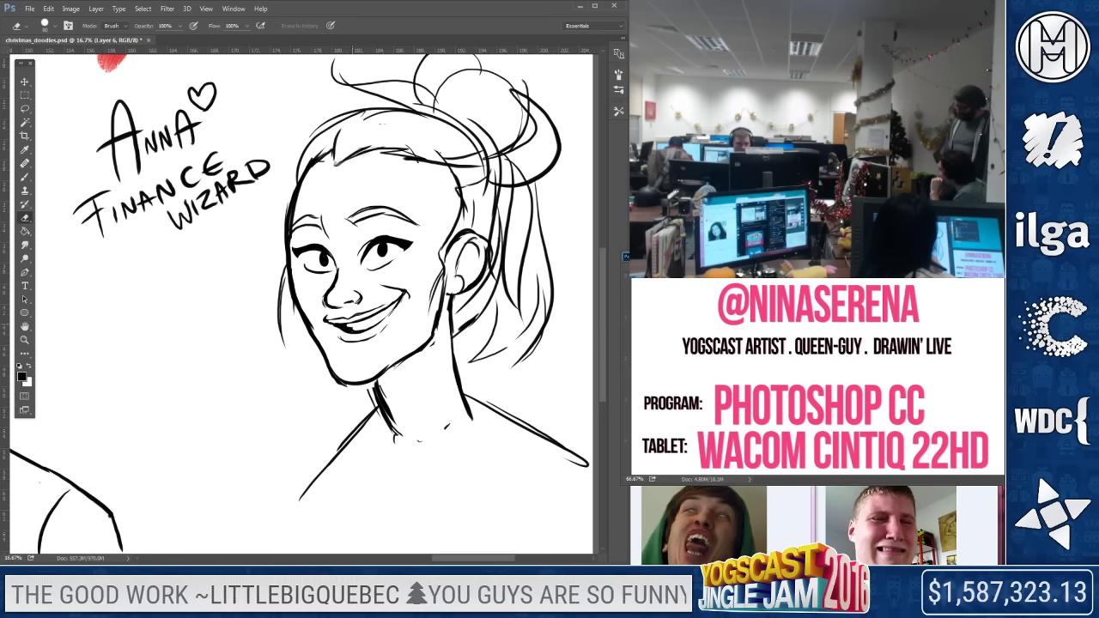
left_click_drag(351, 331, 364, 338)
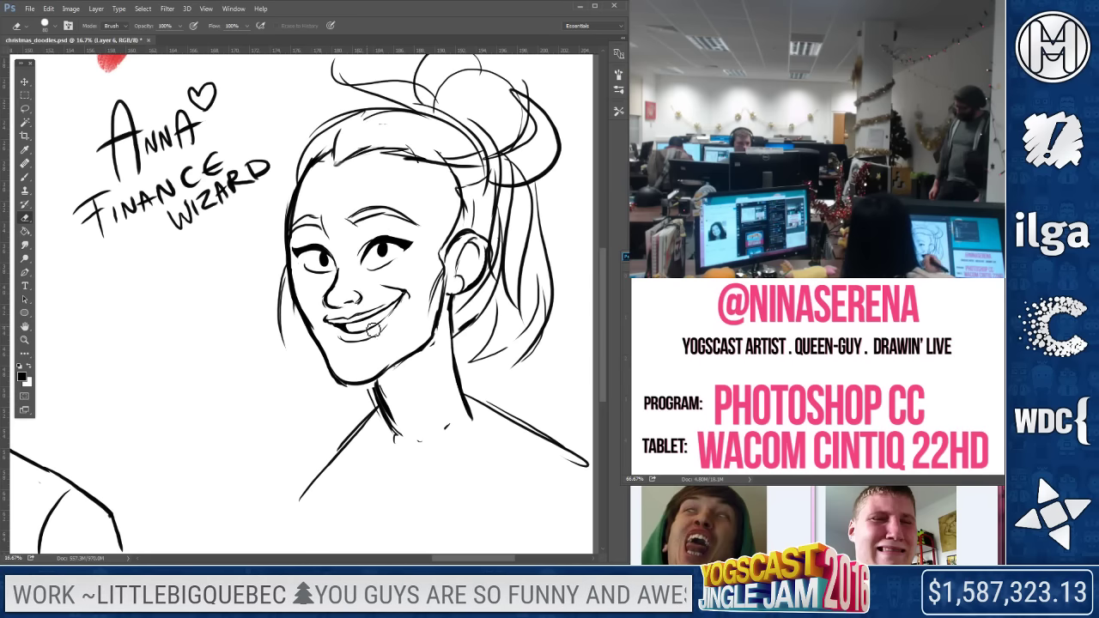
key("b")
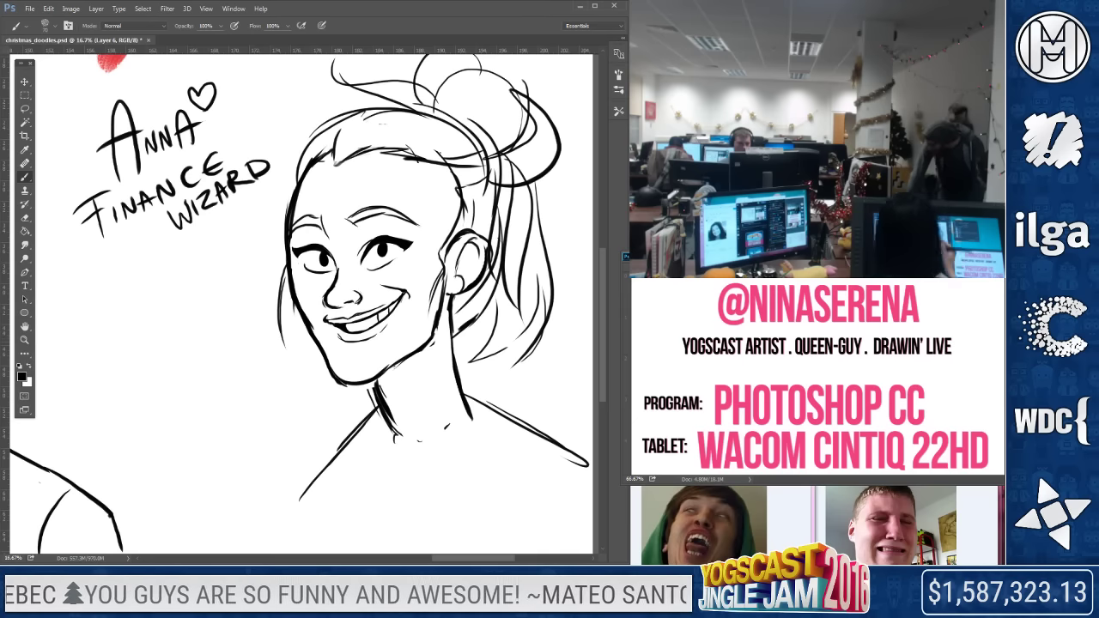
Clean up the front neck line into one bold stroke and erase the stray marks at the base of the neck
left_click_drag(374, 385, 391, 418)
left_click(25, 232)
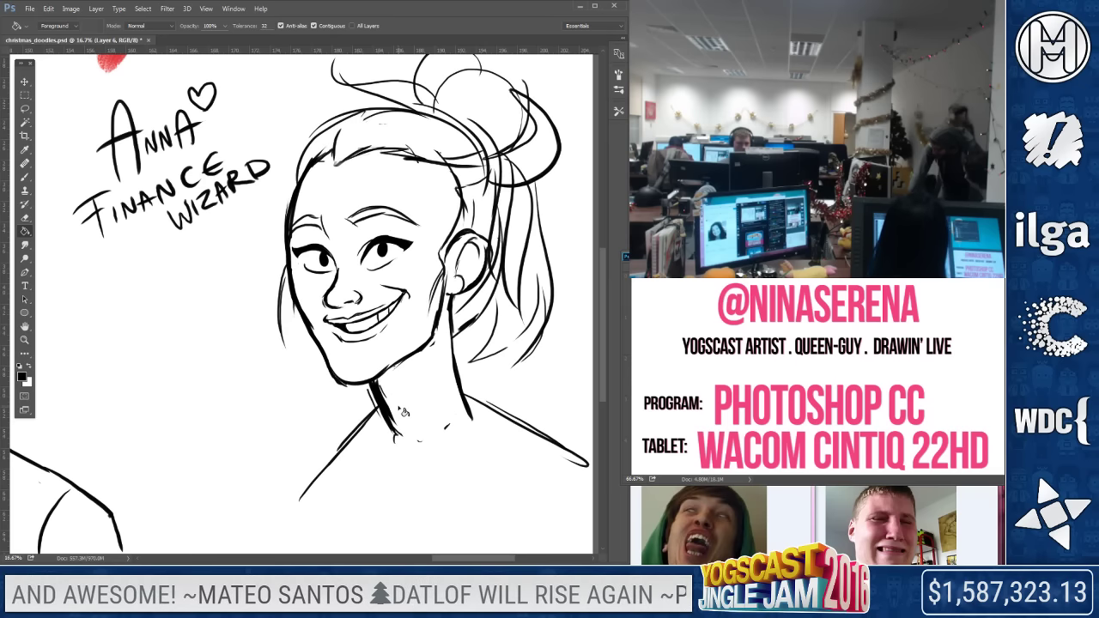
left_click(25, 218)
left_click_drag(414, 435, 424, 440)
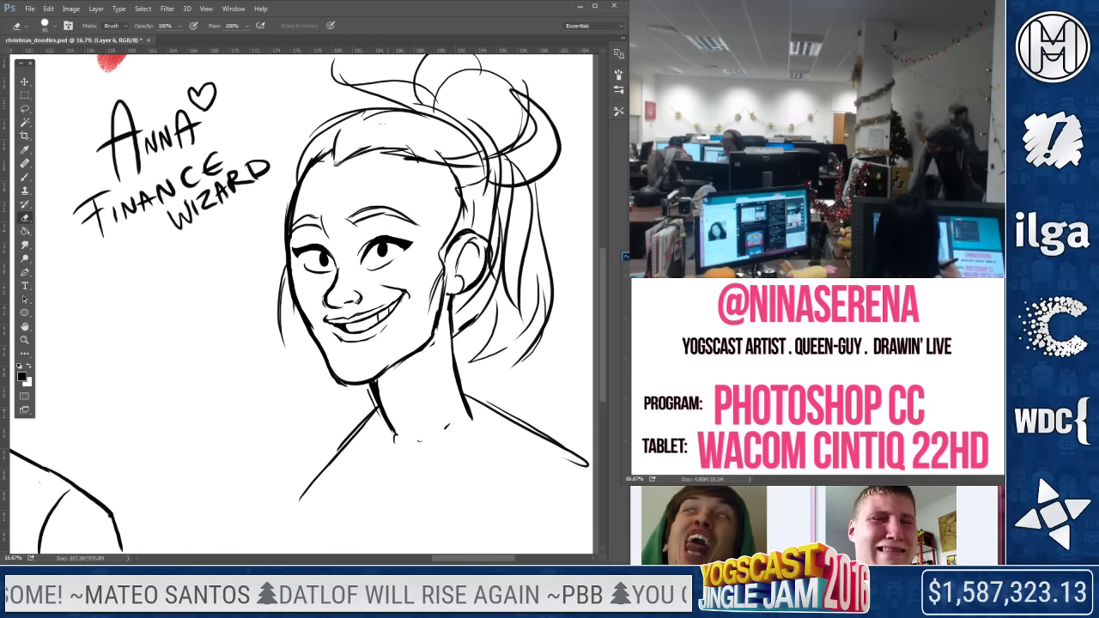
Lasso the near eyebrow, transform it to adjust its position and tilt above the eye, and deselect it
left_click_drag(493, 218, 422, 279)
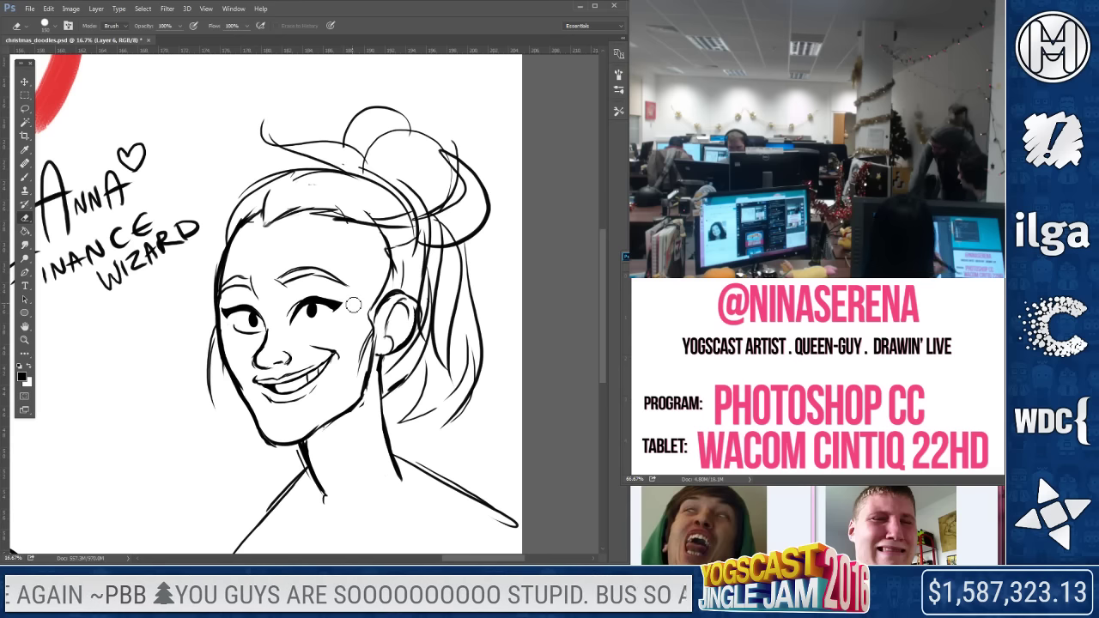
left_click(26, 177)
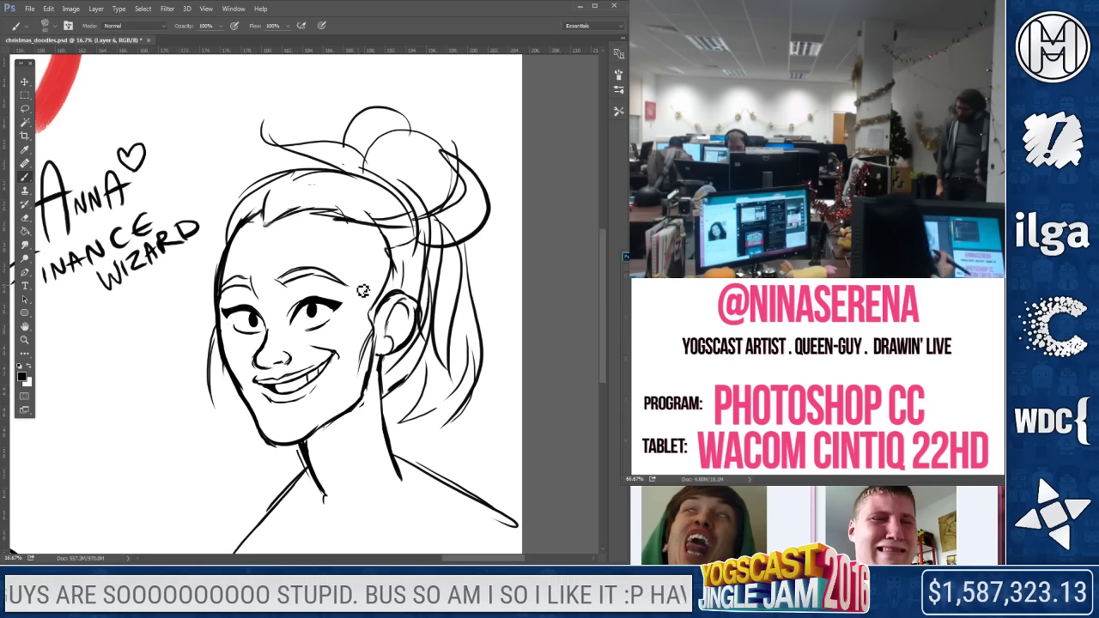
left_click(25, 108)
left_click_drag(262, 279, 344, 269)
mouse_move(264, 298)
left_mouse_down()
mouse_move(353, 300)
mouse_move(280, 253)
left_mouse_up()
right_click(345, 265)
left_click(387, 398)
left_click_drag(428, 383, 422, 389)
left_click_drag(341, 276, 334, 273)
key("Return")
key("ctrl+d")
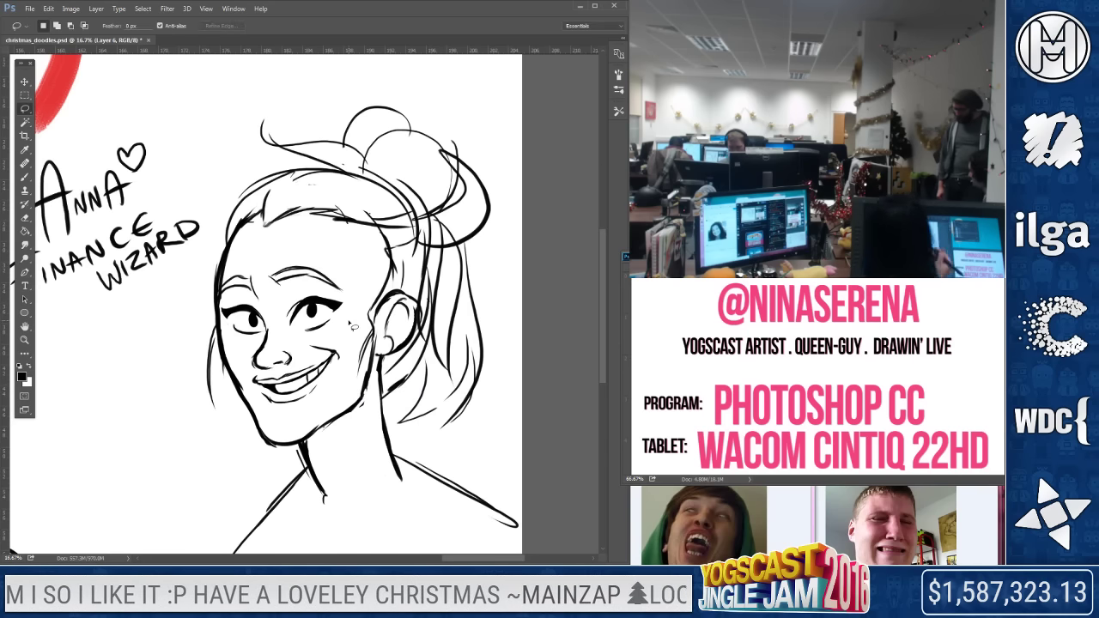
Rework both eyebrows with slightly bolder arches and add strand lines to the swept-back hair above the forehead
left_click(24, 178)
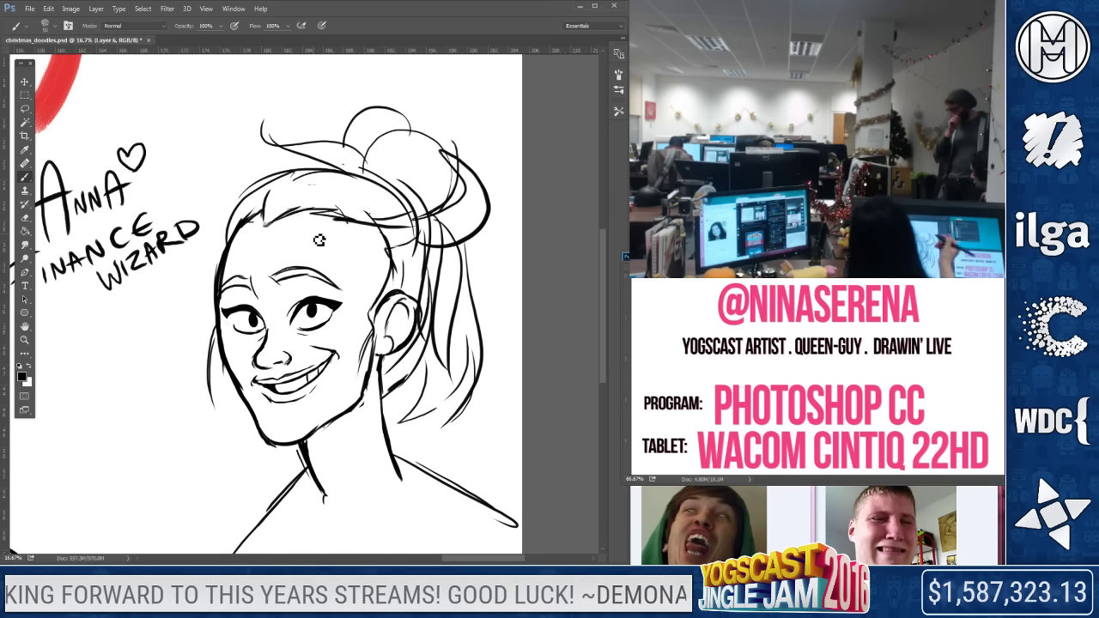
key("e")
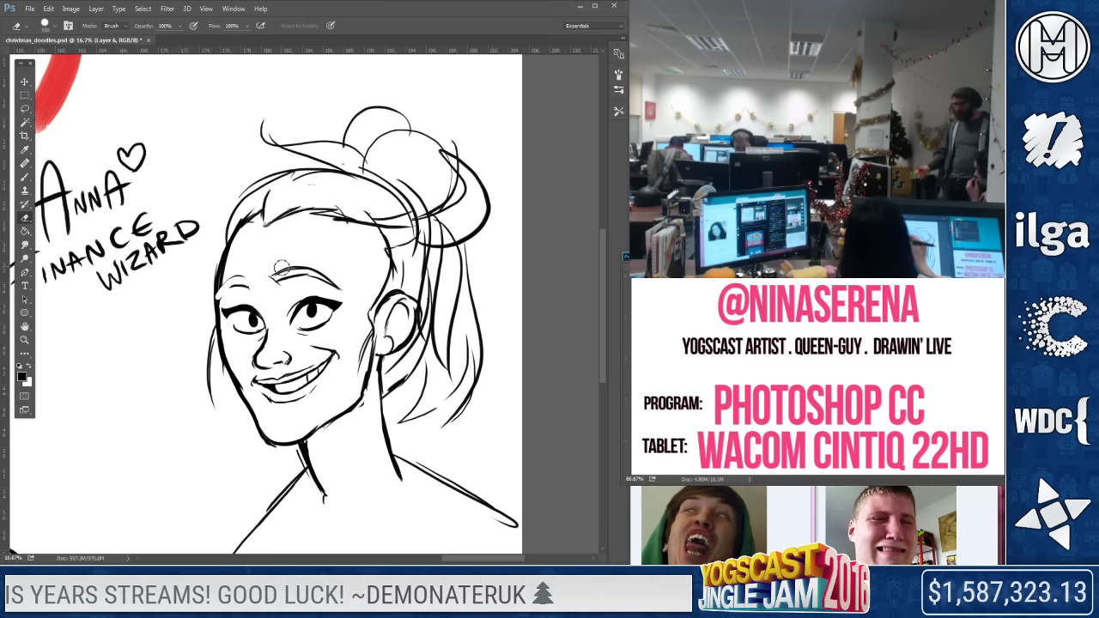
left_click(25, 178)
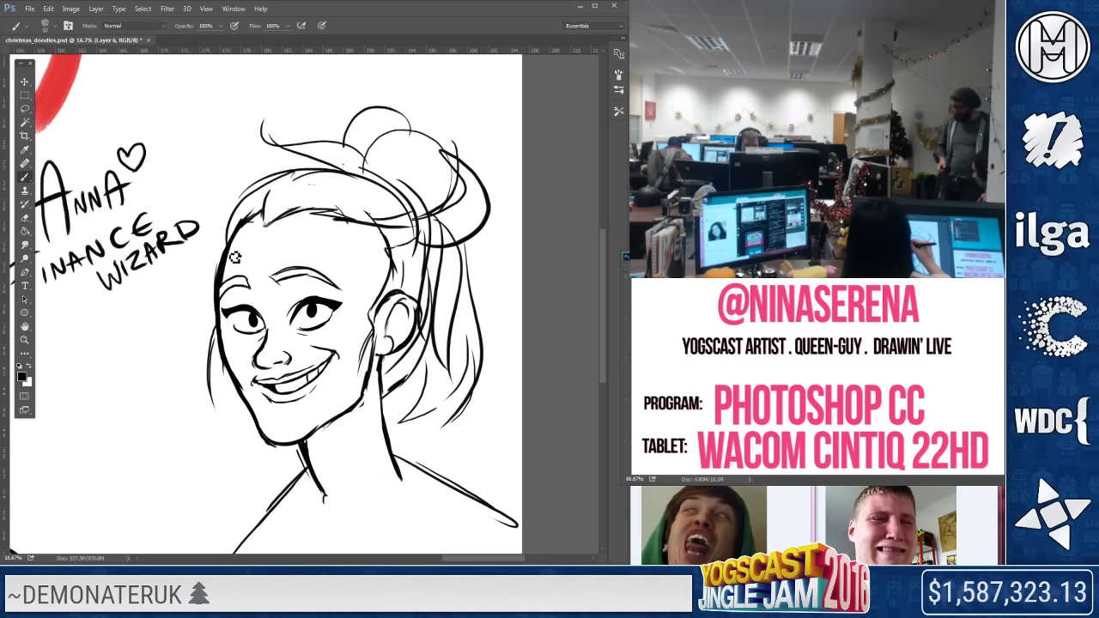
mouse_move(288, 217)
left_mouse_down()
mouse_move(348, 180)
mouse_move(376, 186)
mouse_move(366, 199)
mouse_move(376, 201)
mouse_move(422, 187)
left_mouse_up()
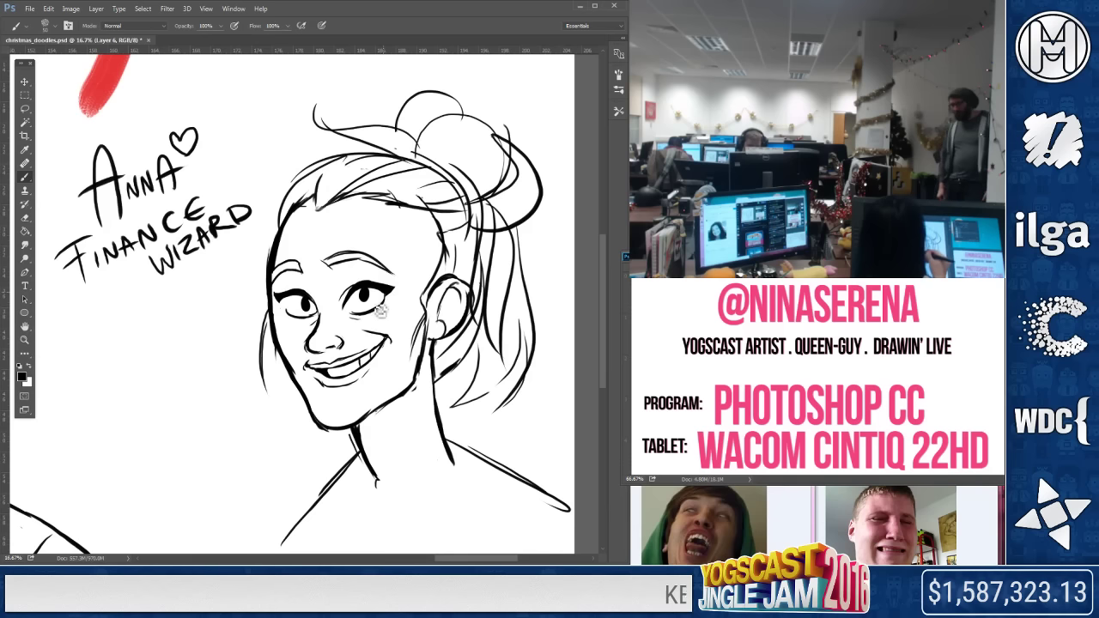
Erase the far eye's iris and redraw it as a solid dark pupil looking toward the nose
key("e")
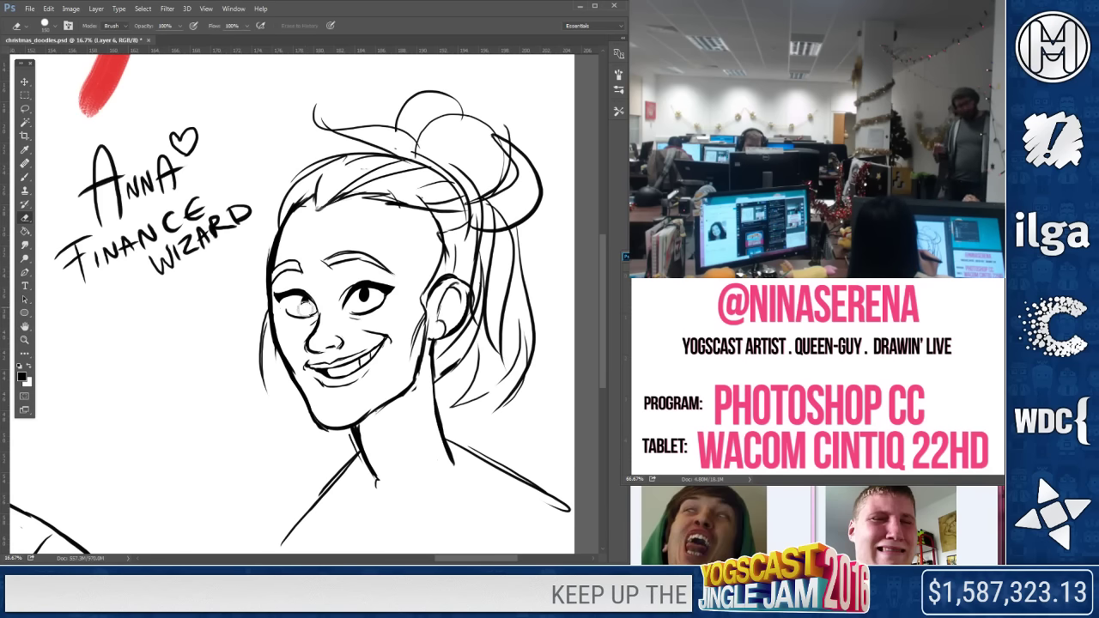
left_click_drag(305, 308, 298, 301)
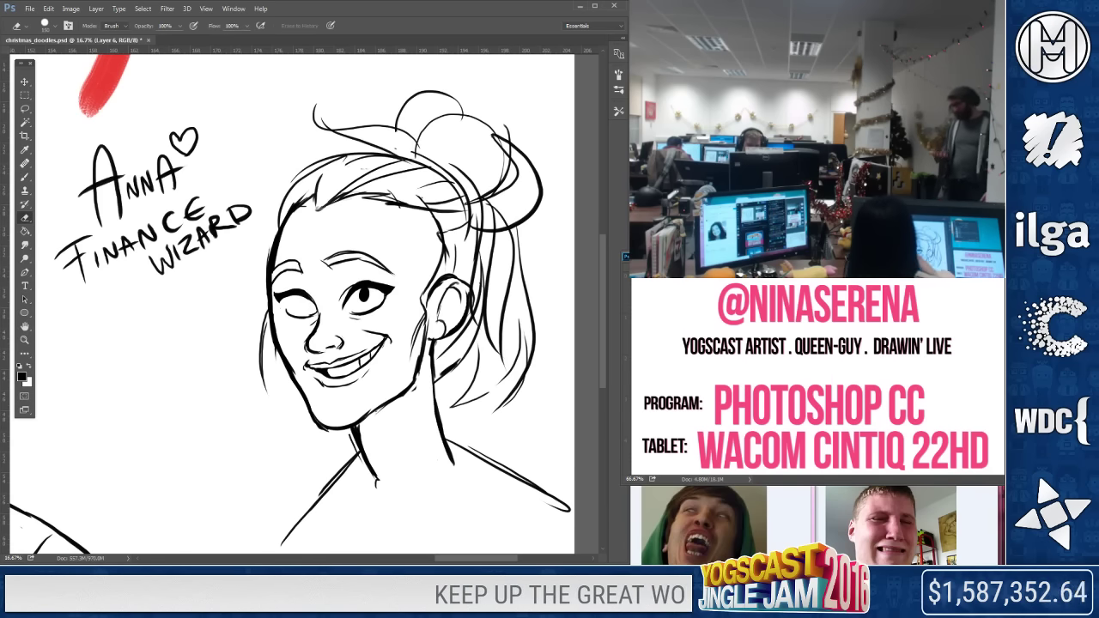
key("b")
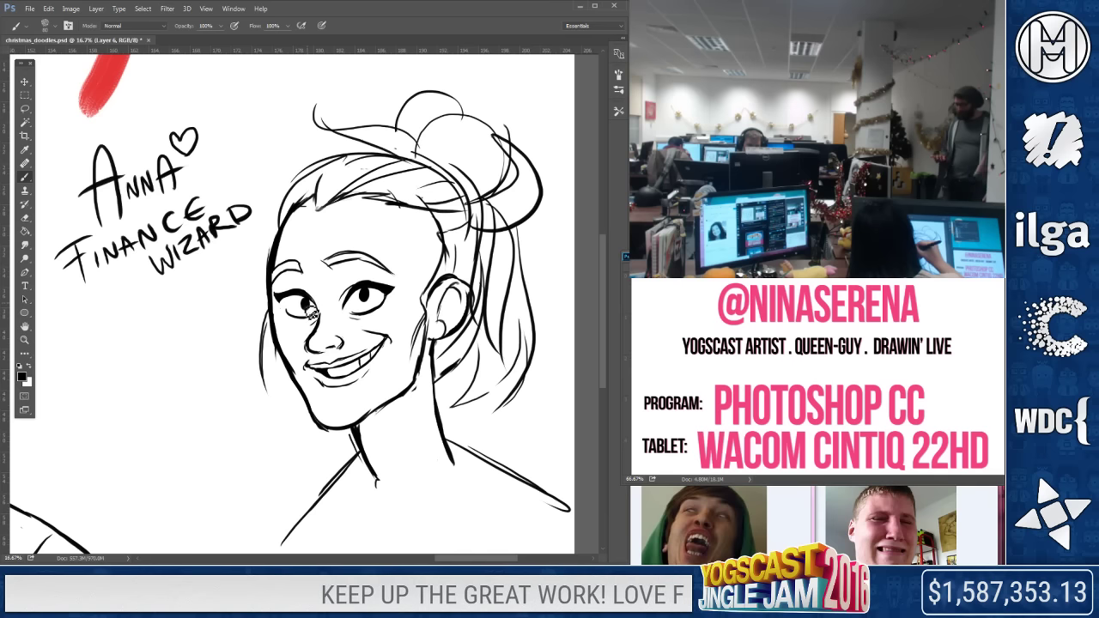
Erase the near eye's iris and redraw it with a dark pupil and small highlight so the gaze matches the far eye
key("e")
left_click_drag(364, 293, 371, 305)
key("b")
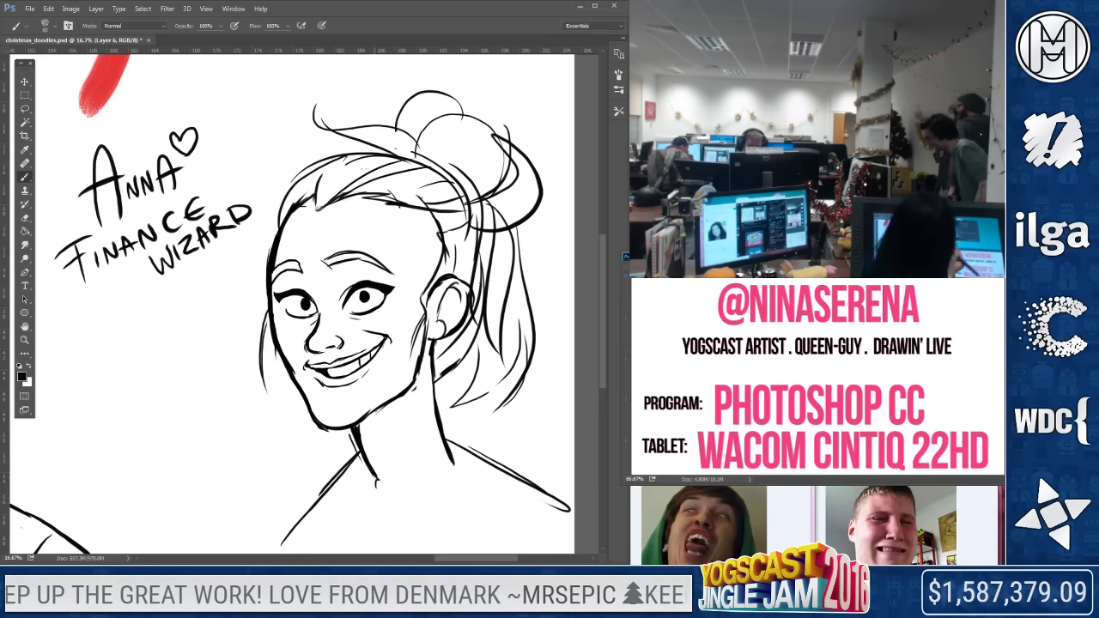
left_click_drag(366, 296, 369, 300)
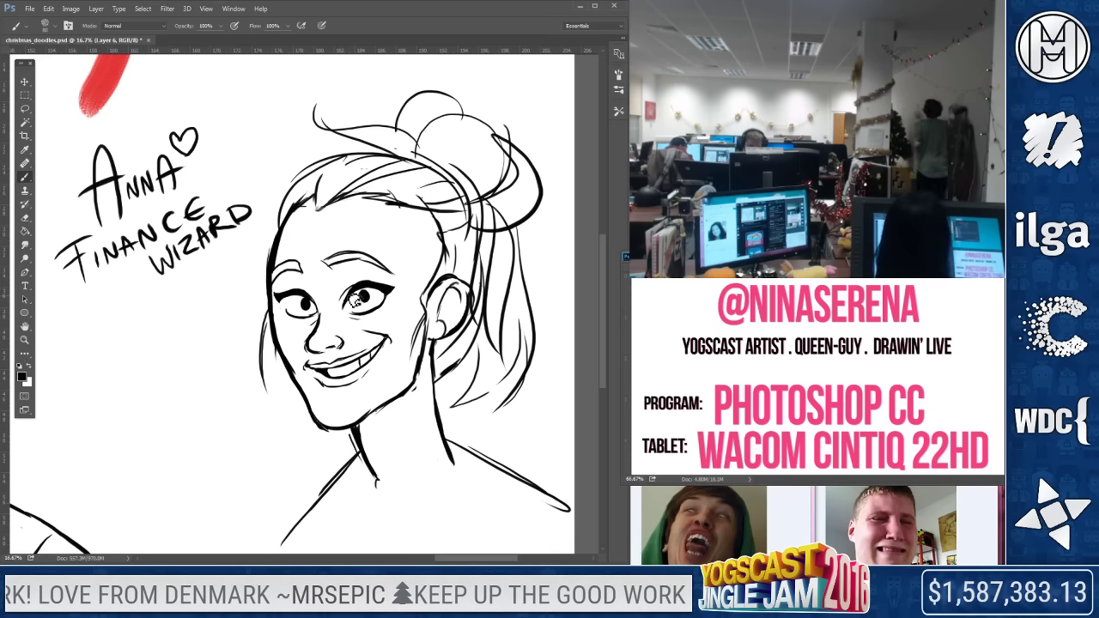
left_click_drag(363, 294, 366, 298)
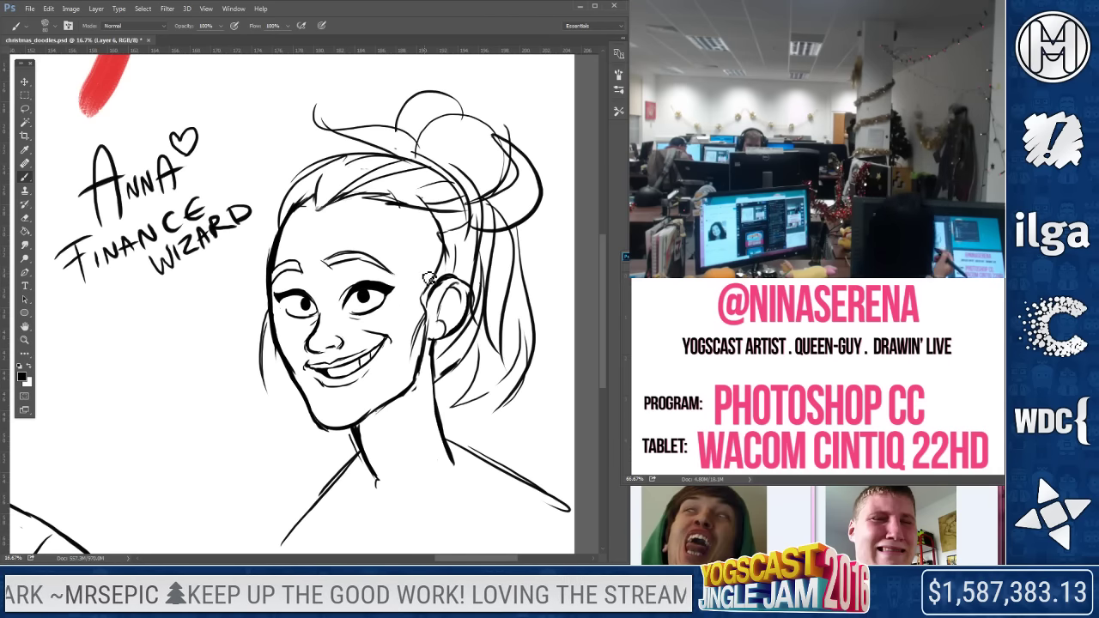
scroll(428, 278, "up", 1)
left_click(25, 218)
left_click_drag(366, 298, 391, 280)
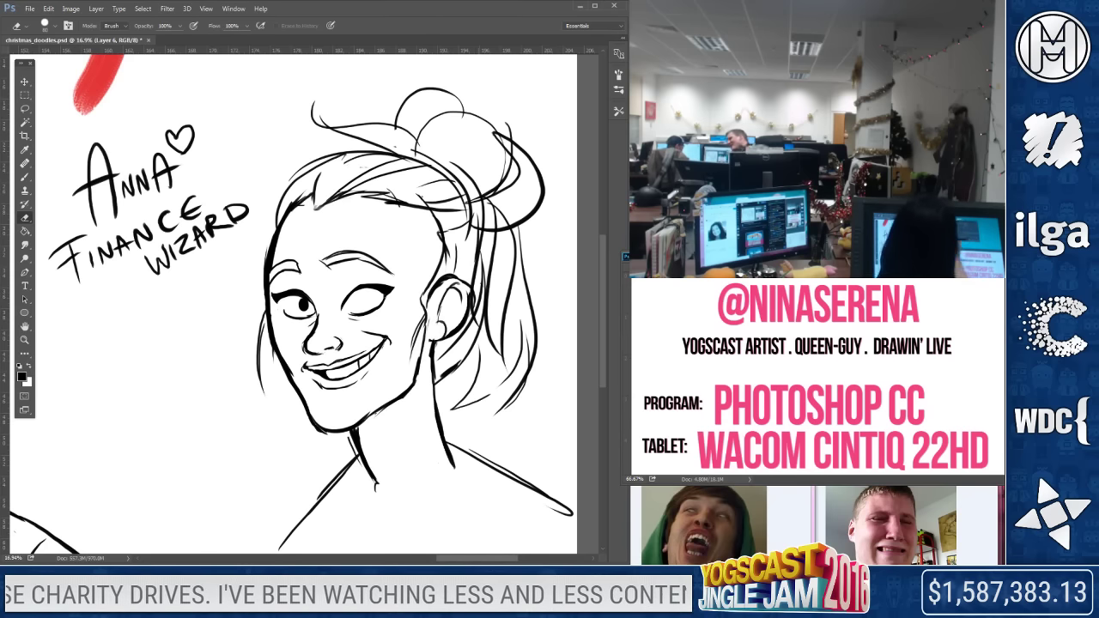
key("b")
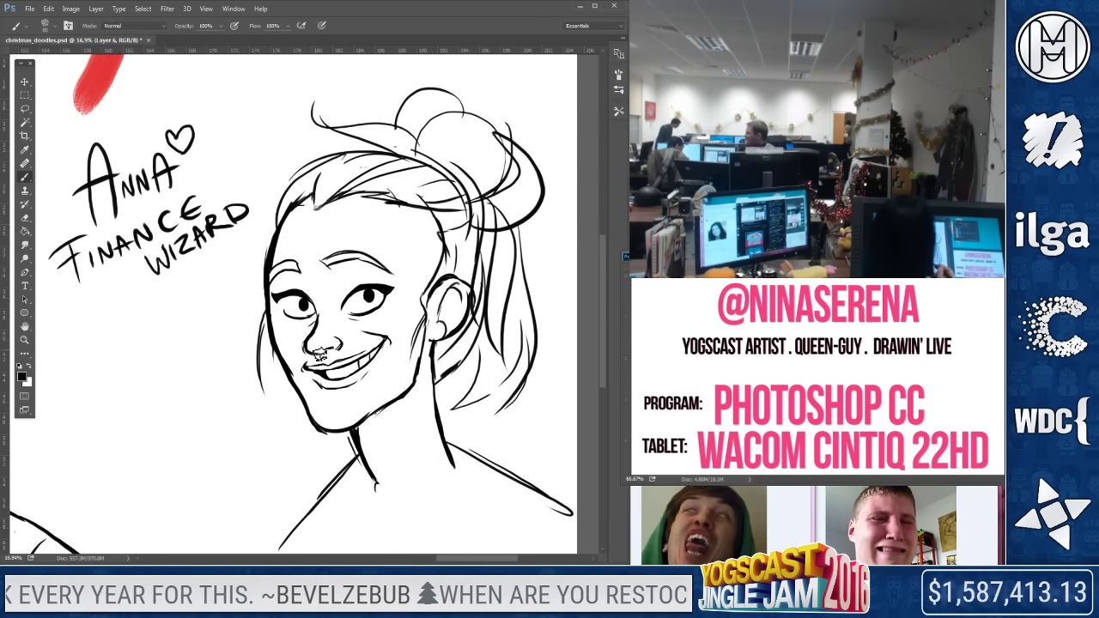
Erase and redraw both of the finance wizard's eyebrows, checking the face beside the neighbouring caricatures
key("z")
left_click(132, 353)
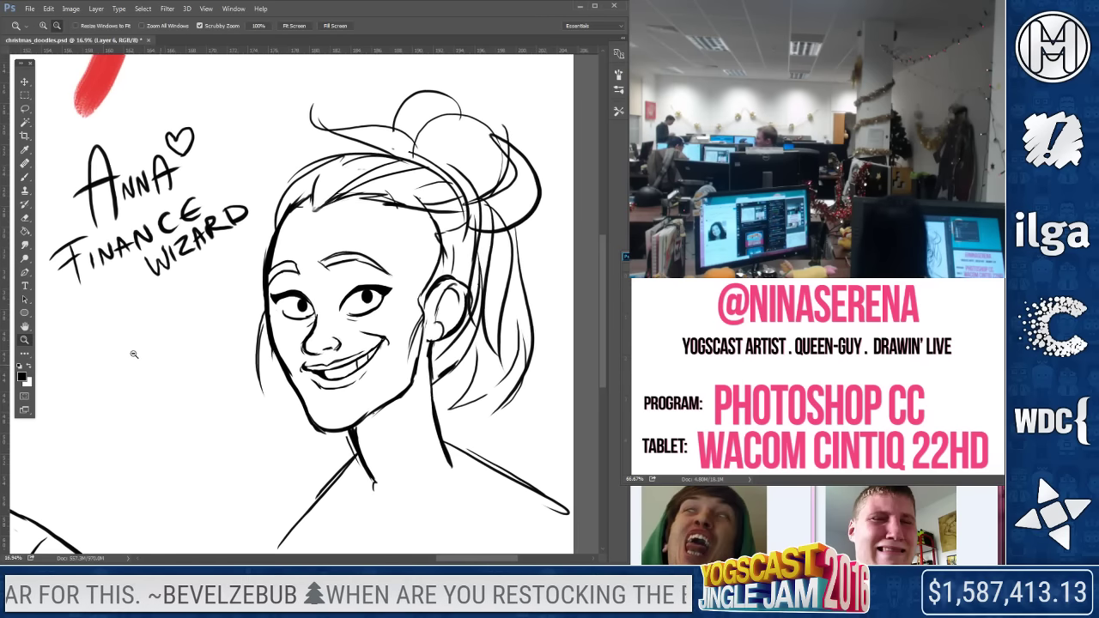
left_click(216, 435)
key("space")
mouse_move(221, 434)
left_mouse_down()
mouse_move(366, 416)
mouse_move(337, 402)
left_mouse_up()
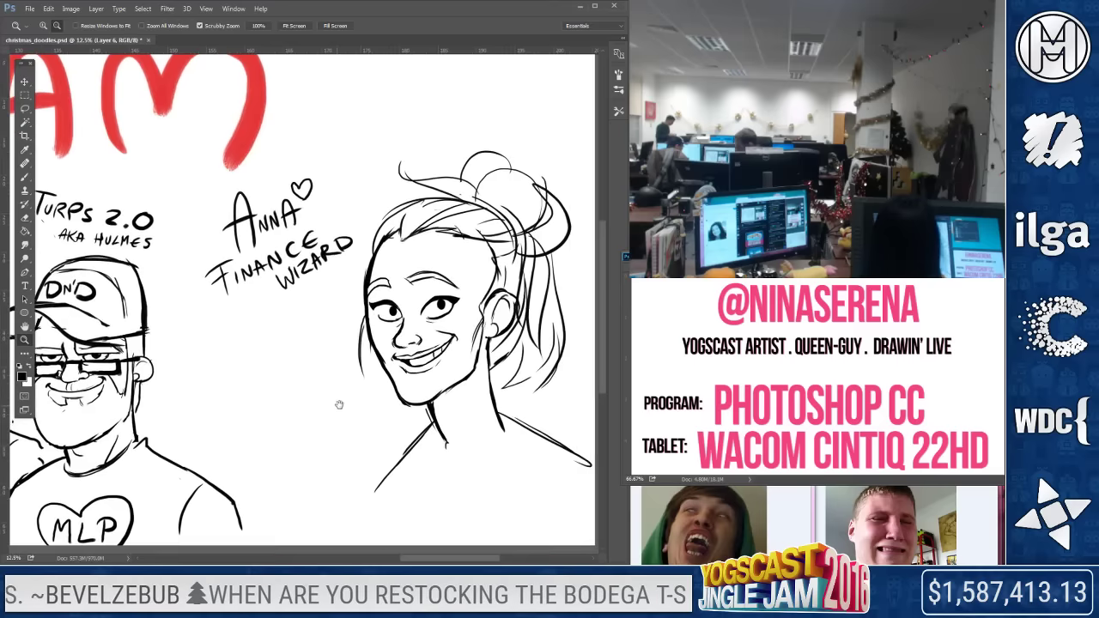
key("ctrl+minus")
left_click_drag(270, 376, 352, 433)
left_click(25, 177)
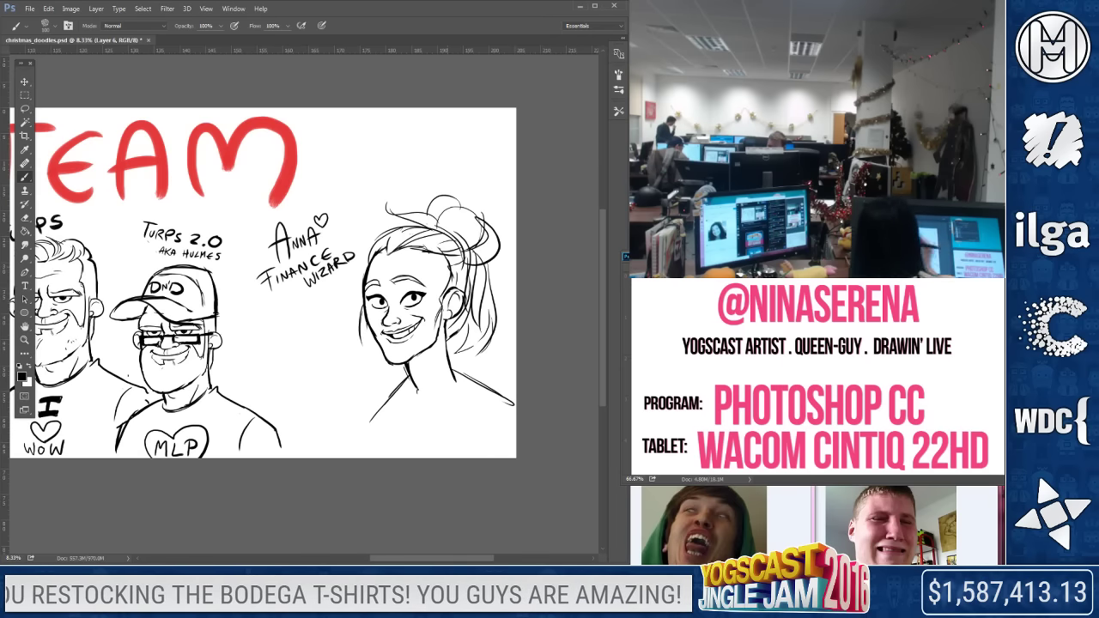
left_click(26, 218)
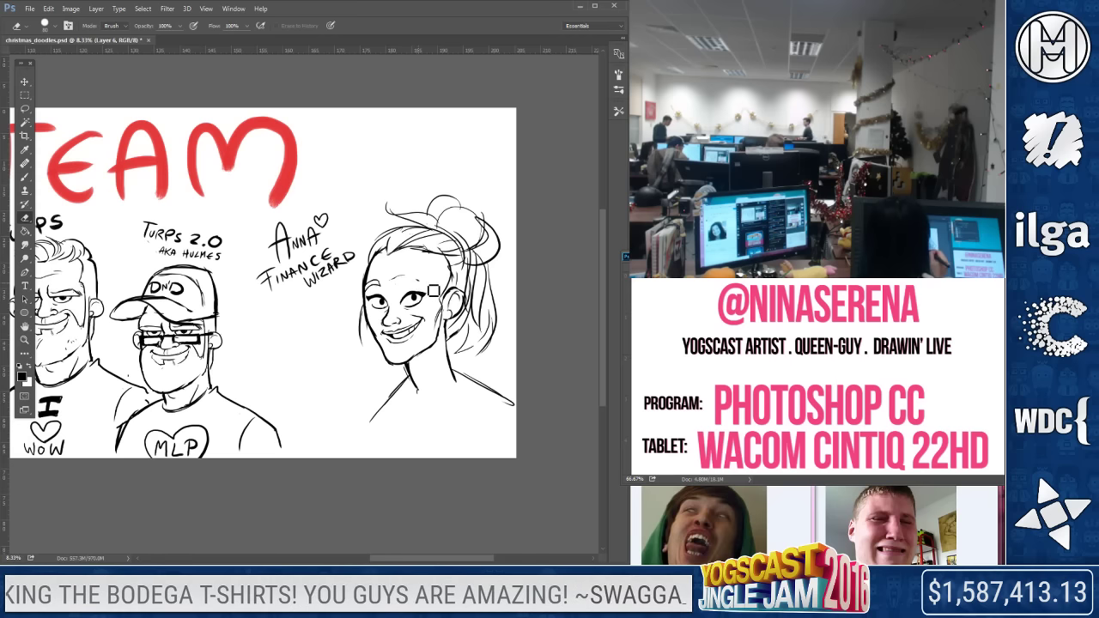
key("b")
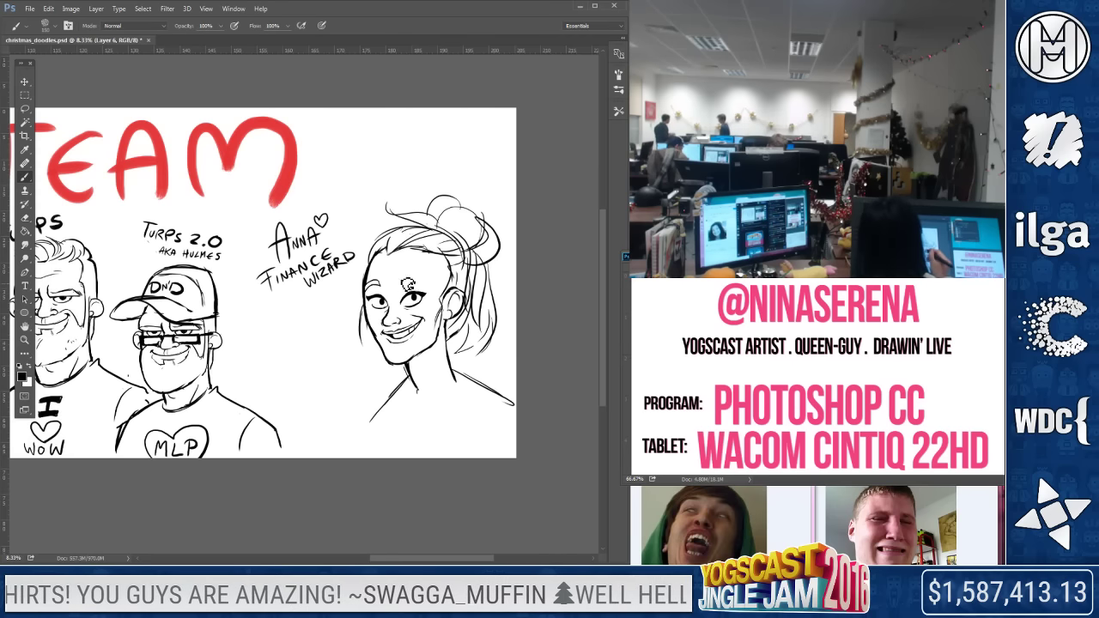
left_click_drag(404, 292, 506, 296)
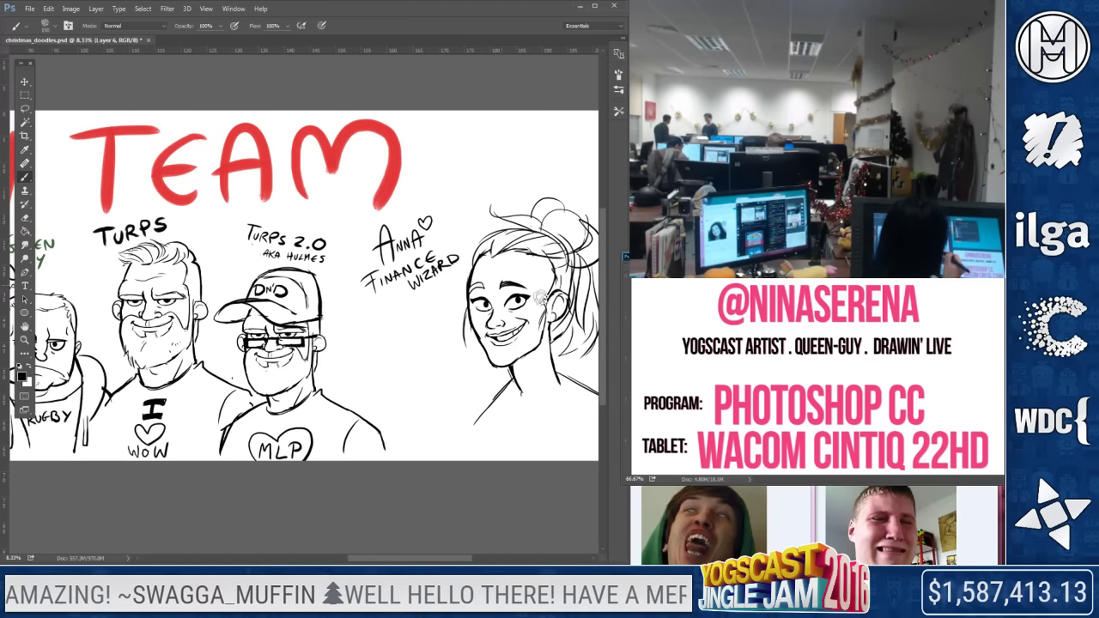
key("e")
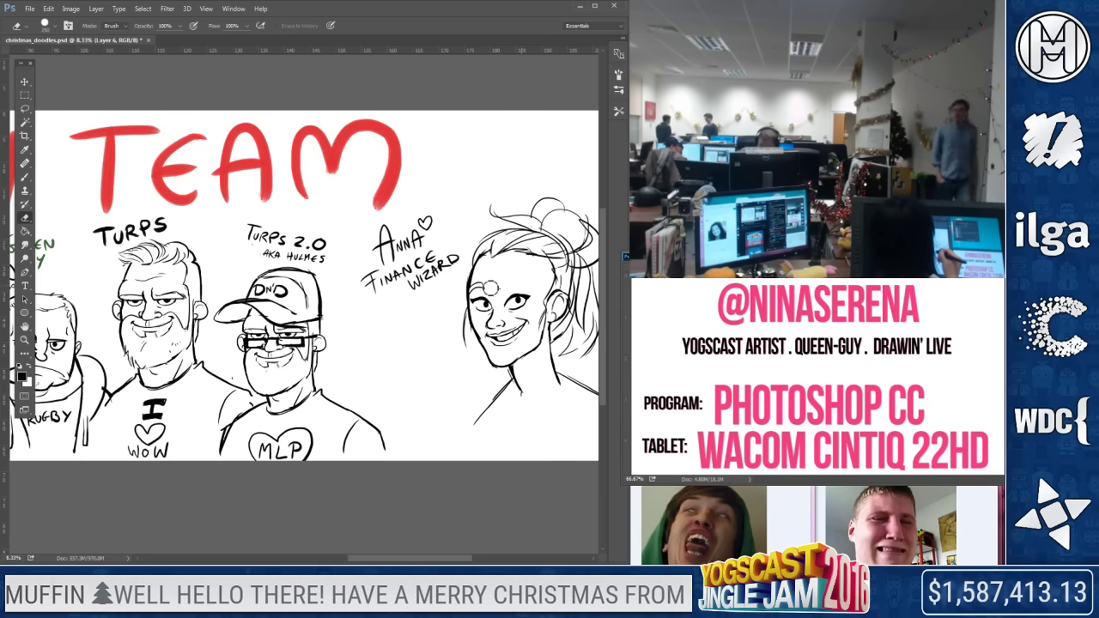
key("b")
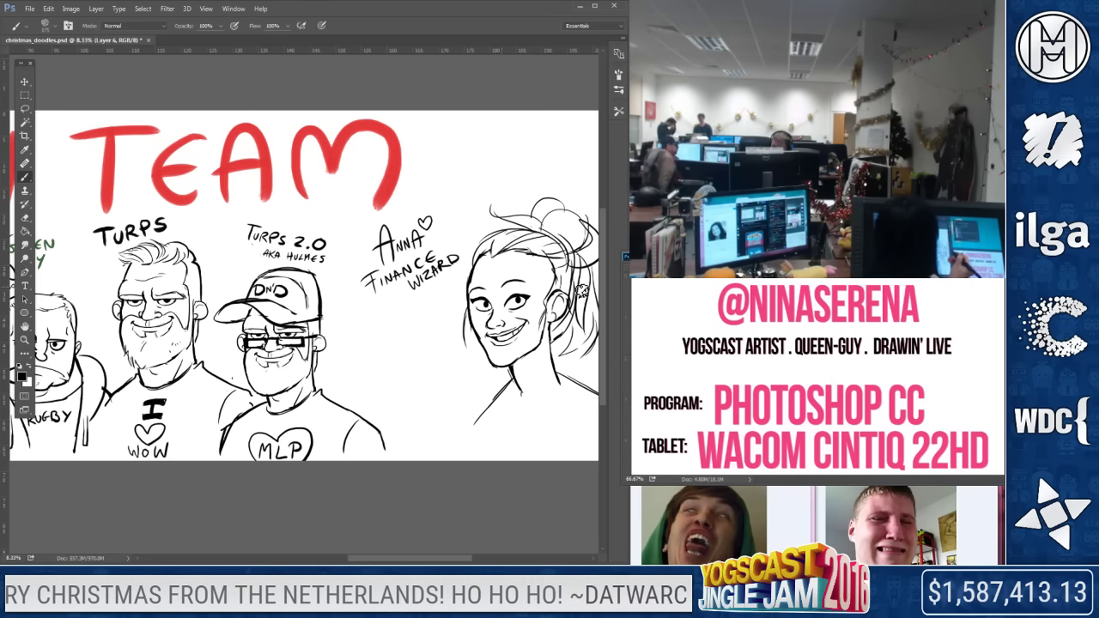
Add darker swept-back strands along the finance wizard's hairline above the forehead and temple
left_click(26, 107)
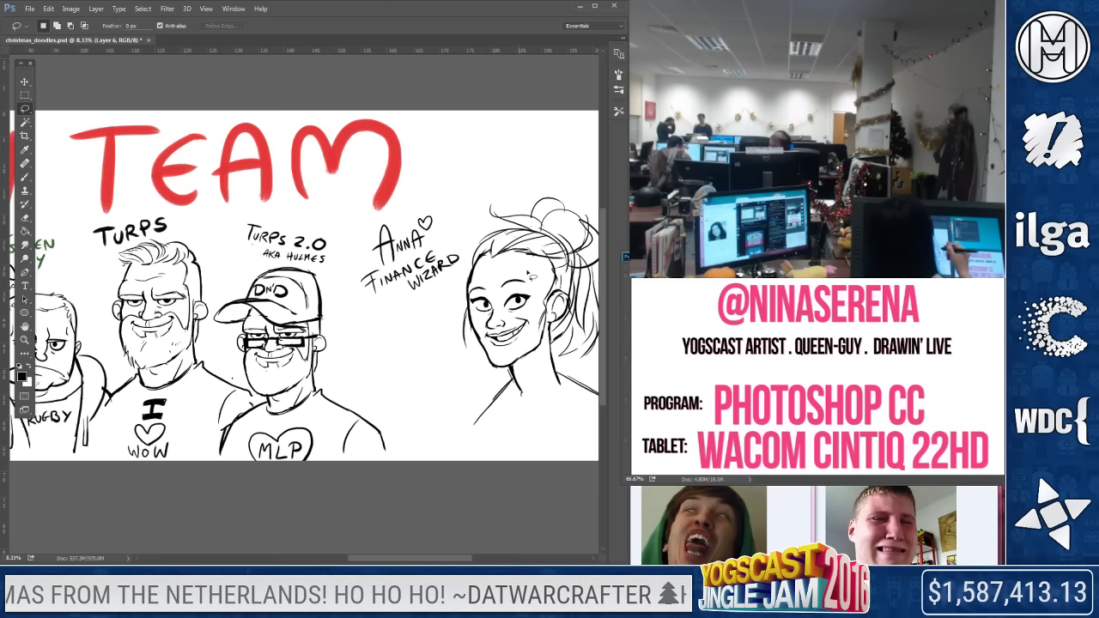
key("e")
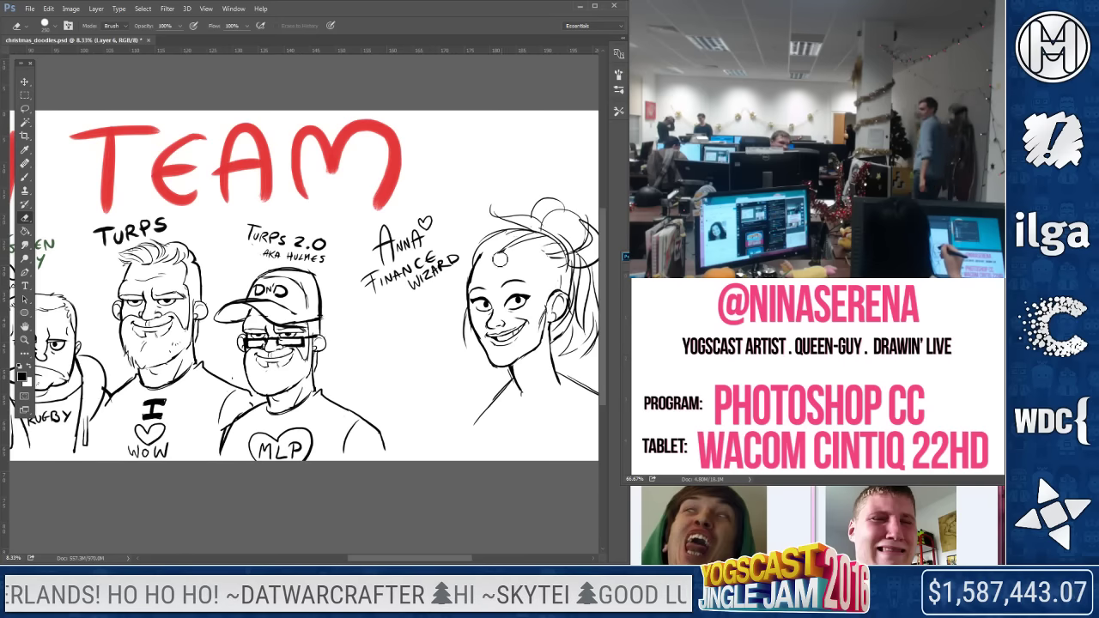
key("b")
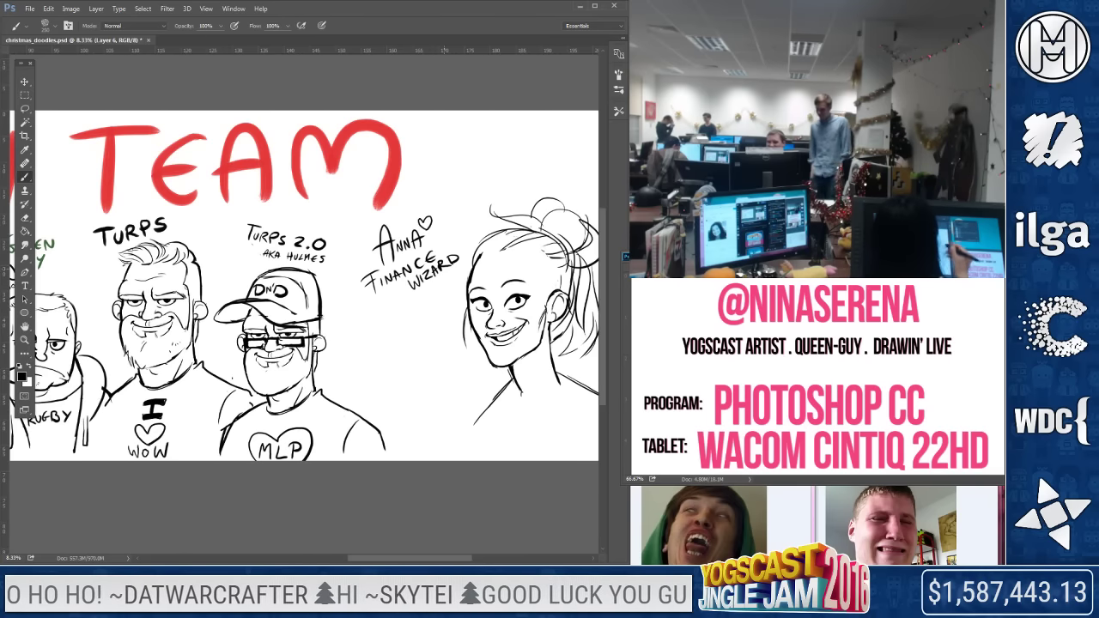
left_click_drag(517, 256, 548, 273)
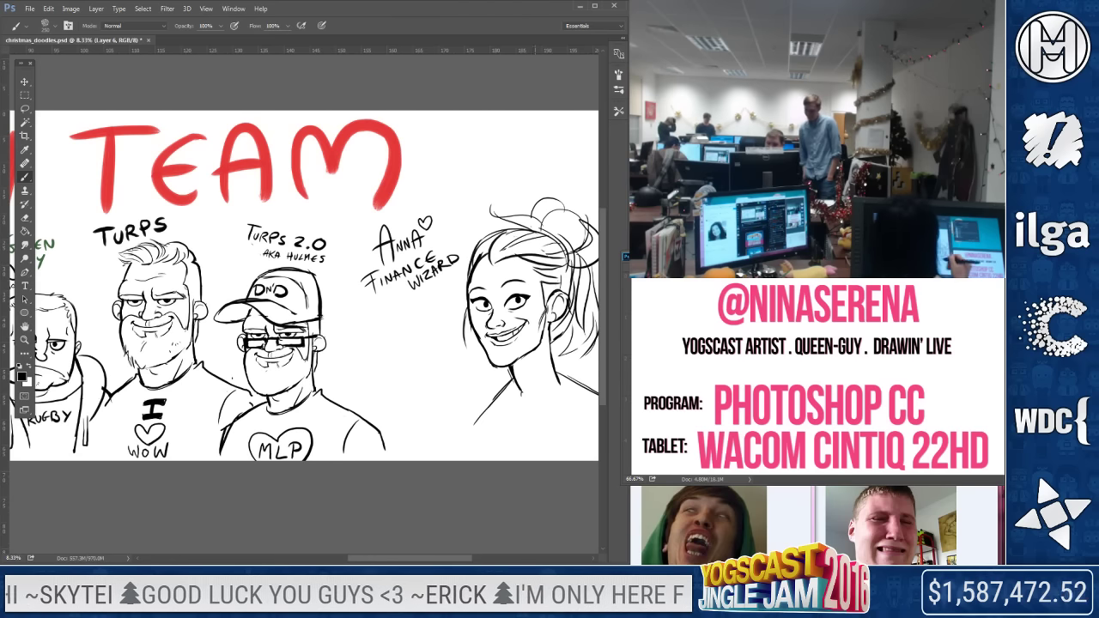
Clean up the lines around the near ear and draw a bold curved shirt neckline across the base of the neck
key("e")
left_click_drag(546, 331, 547, 314)
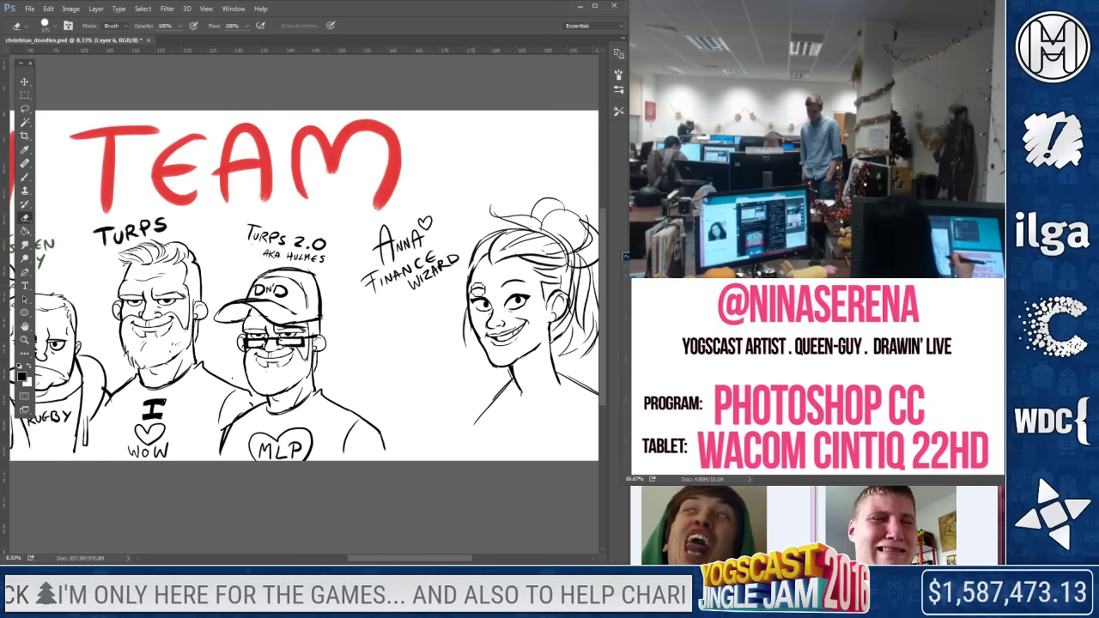
key("b")
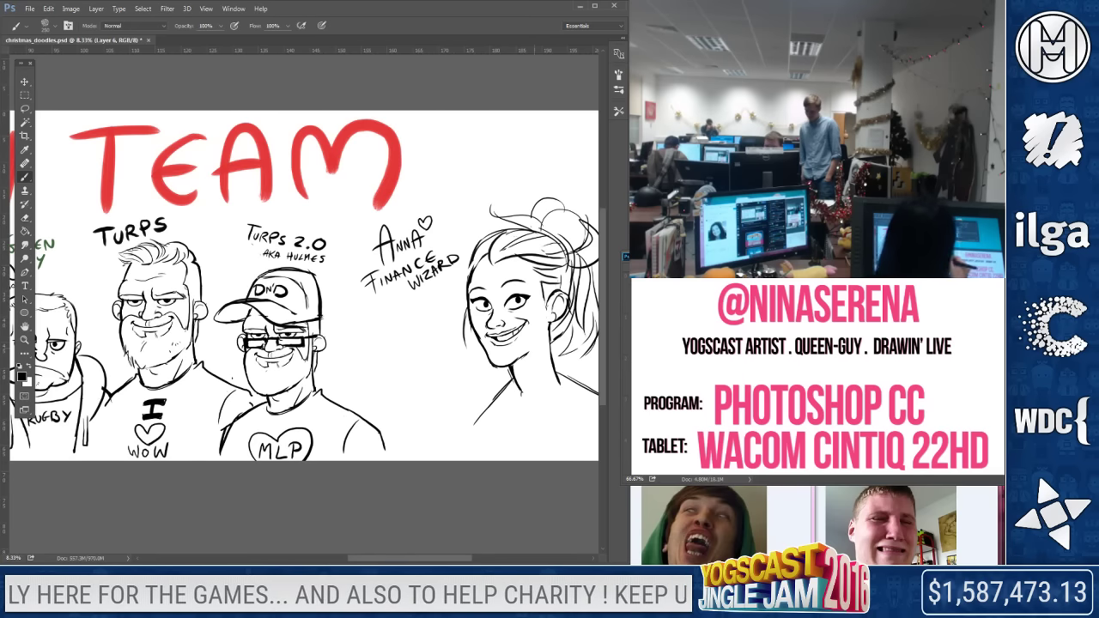
left_click_drag(505, 420, 591, 392)
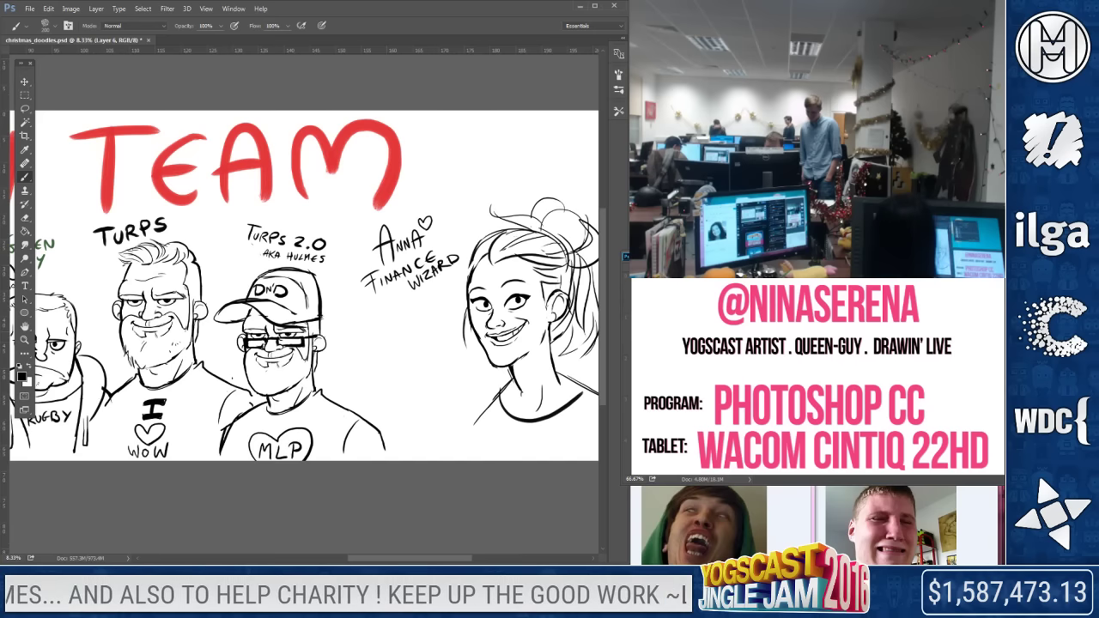
Lasso the whole finance wizard figure and free-transform it to a smaller size, moving it toward the capped MLP figure
key("z")
left_click(151, 321)
left_click_drag(151, 322, 227, 306)
left_click(25, 109)
left_click_drag(486, 208, 461, 242)
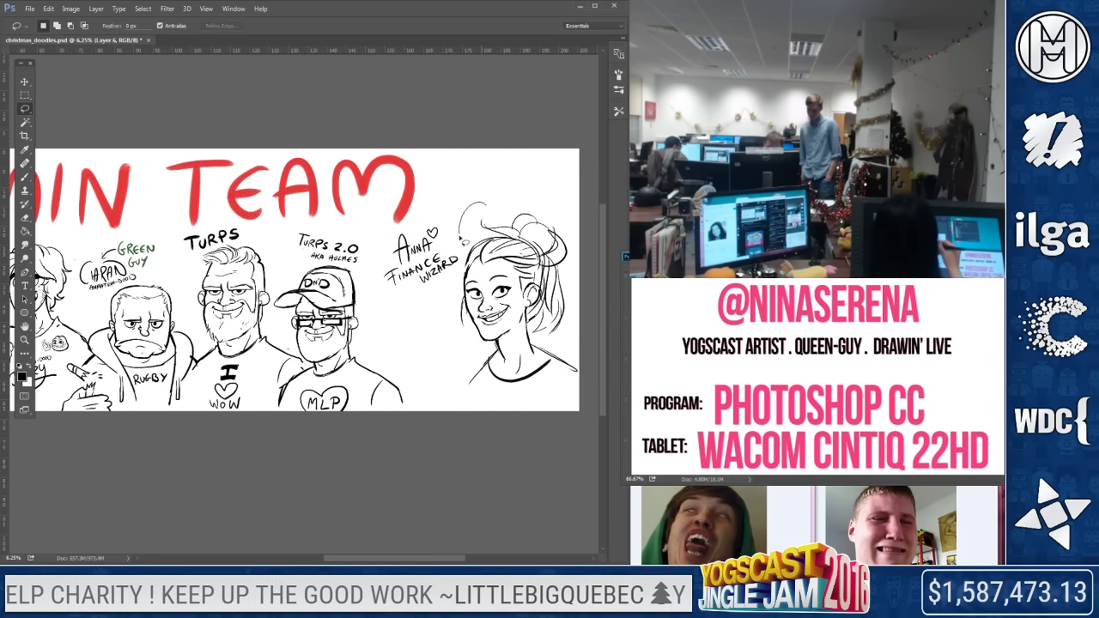
left_click_drag(493, 436, 460, 251)
right_click(536, 315)
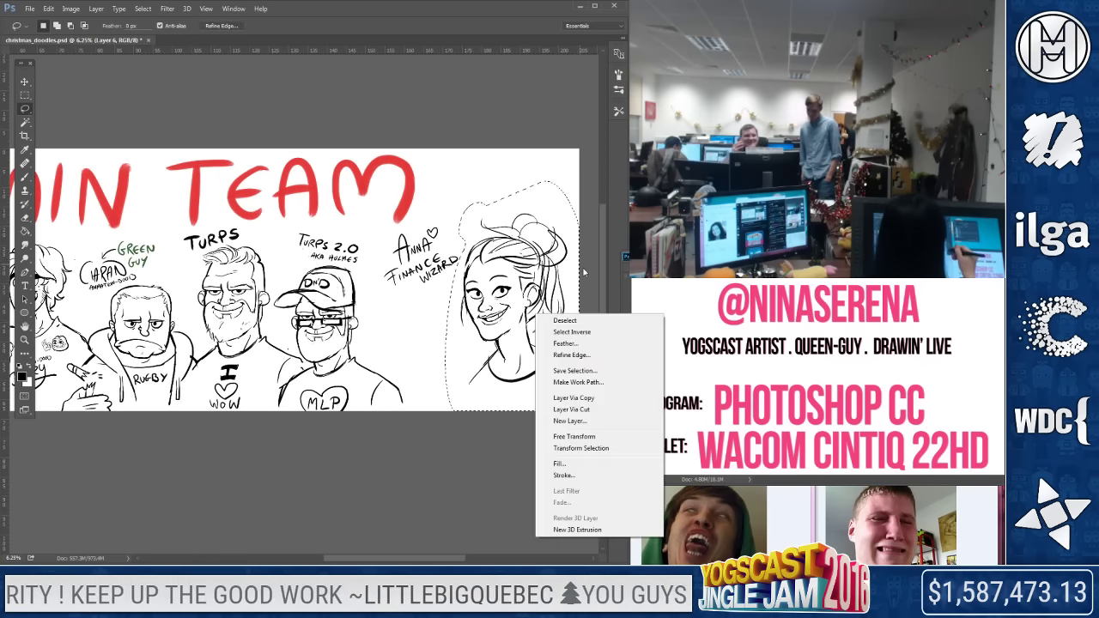
left_click(567, 437)
left_click_drag(579, 179, 564, 210)
left_click_drag(523, 338, 487, 375)
Lasso the finance wizard caption and move it up beside the TEAM lettering, clear of the figure
mouse_move(414, 232)
left_mouse_down()
mouse_move(397, 303)
mouse_move(409, 301)
mouse_move(447, 226)
mouse_move(421, 222)
left_mouse_up()
right_click(440, 229)
left_click(478, 351)
left_click_drag(468, 261, 526, 209)
key("Return")
key("ctrl+d")
Lasso the finance wizard figure again, move it right beside the MLP figure, tilt it about 2.77 degrees and deselect it
mouse_move(501, 262)
left_mouse_down()
mouse_move(413, 277)
mouse_move(432, 436)
mouse_move(500, 262)
left_mouse_up()
right_click(507, 308)
left_click(545, 430)
left_click_drag(508, 365, 479, 346)
left_click_drag(549, 397, 545, 403)
left_click_drag(459, 344, 453, 347)
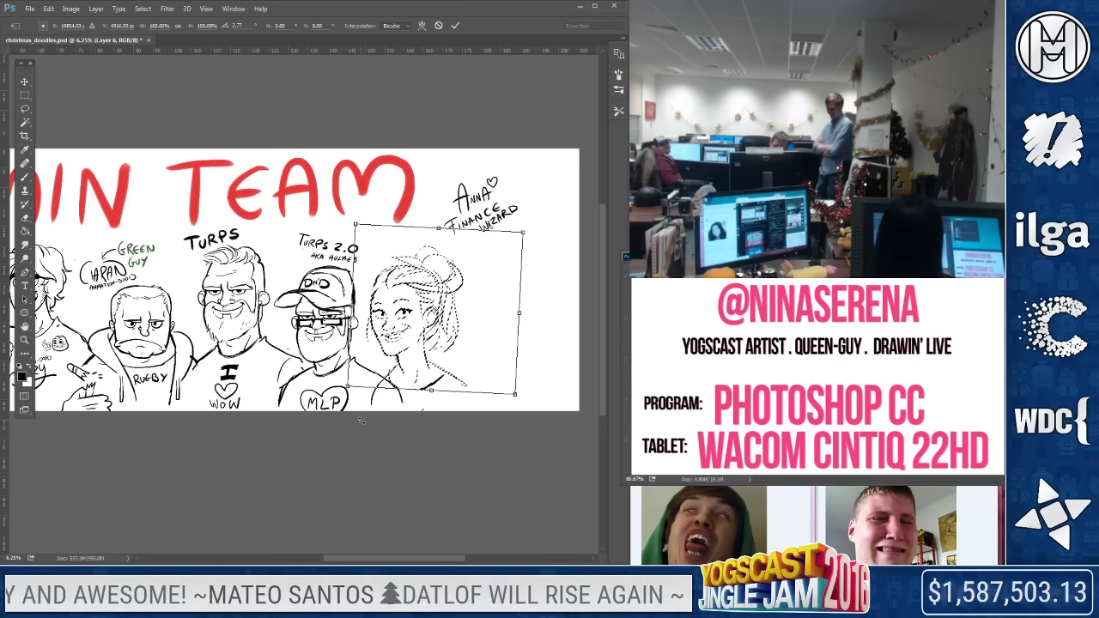
key("Return")
key("ctrl+d")
Lasso the finance wizard caption, move it down beside the figure's near shoulder and deselect it
left_click_drag(503, 170, 505, 173)
right_click(504, 173)
left_click(539, 301)
mouse_move(523, 216)
left_mouse_down()
mouse_move(535, 378)
mouse_move(529, 356)
left_mouse_up()
key("Return")
key("ctrl+d")
Draw the finance wizard's rounded far shoulder and arm lines next to the MLP figure and tidy them with the eraser
left_click_drag(300, 409, 373, 416)
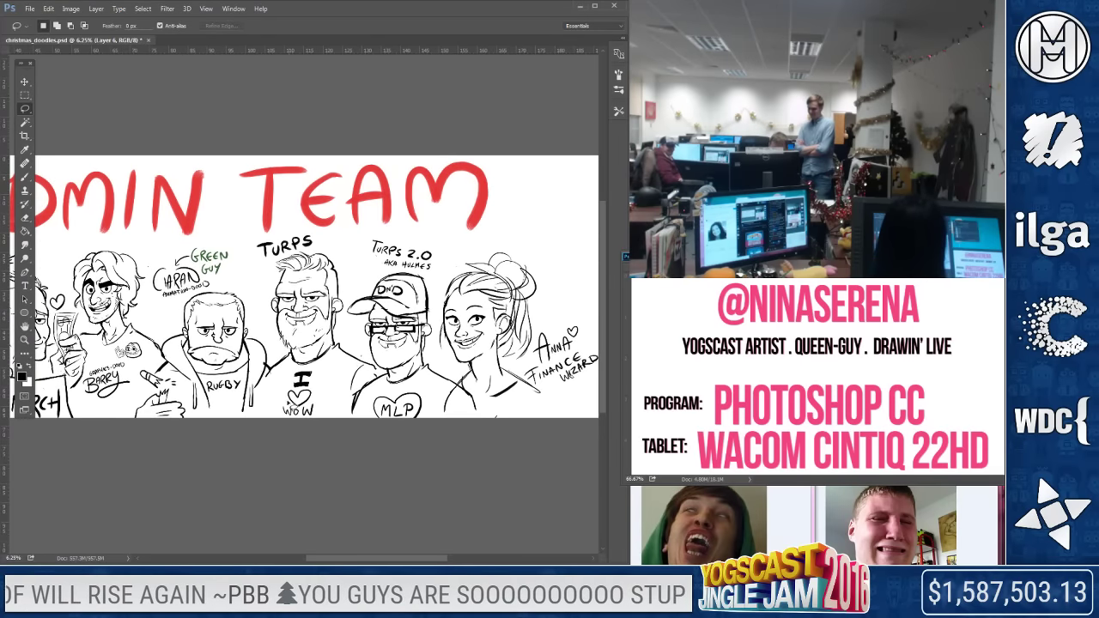
left_click(25, 177)
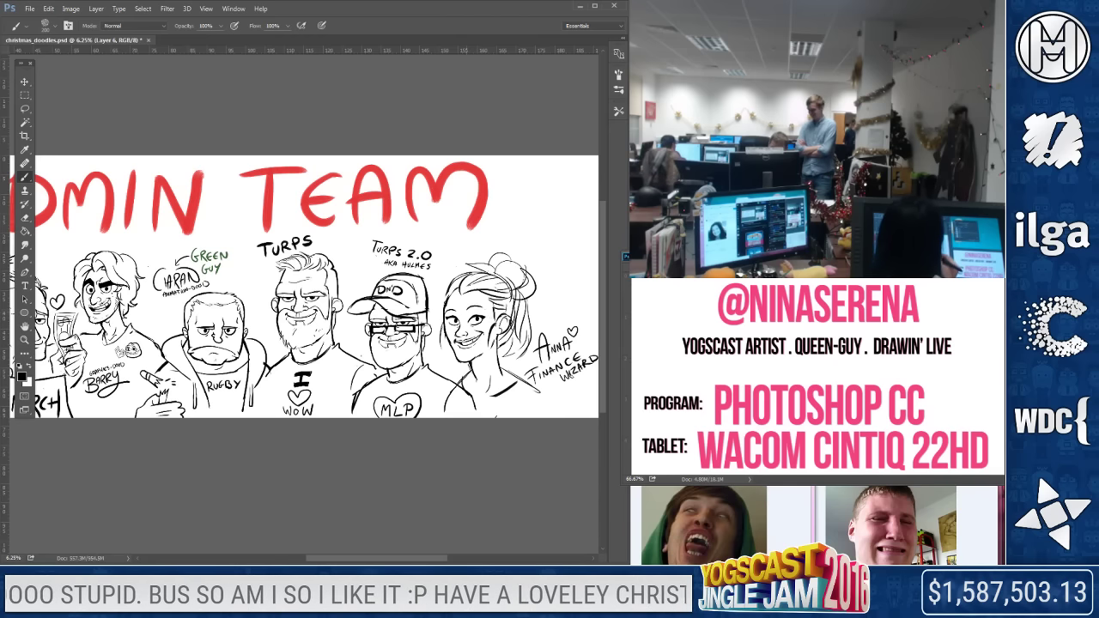
key("e")
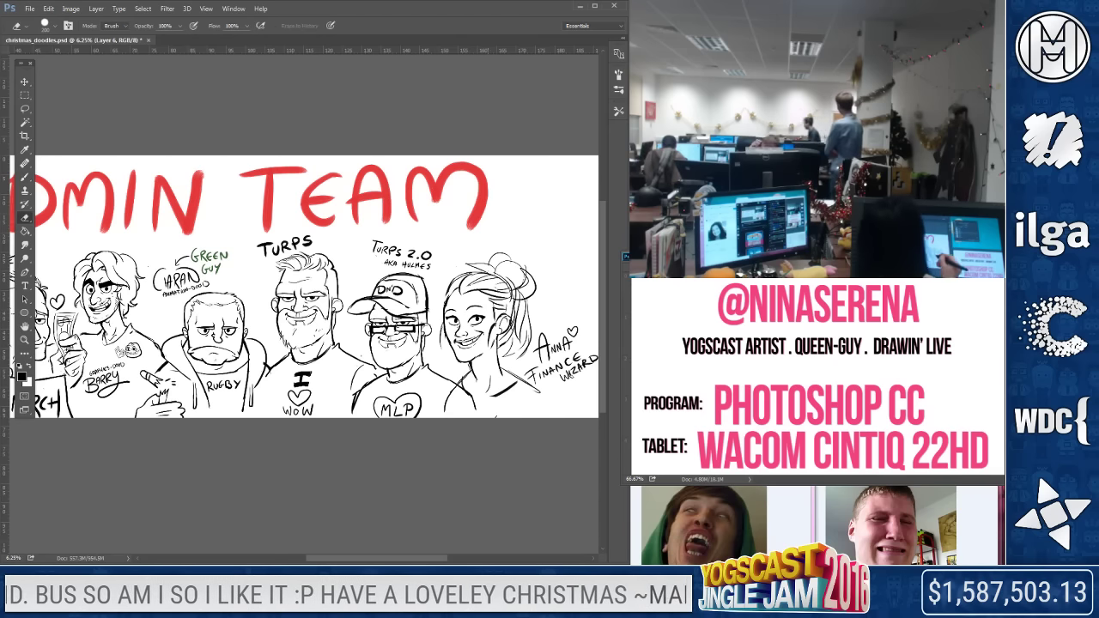
left_click_drag(300, 428, 307, 427)
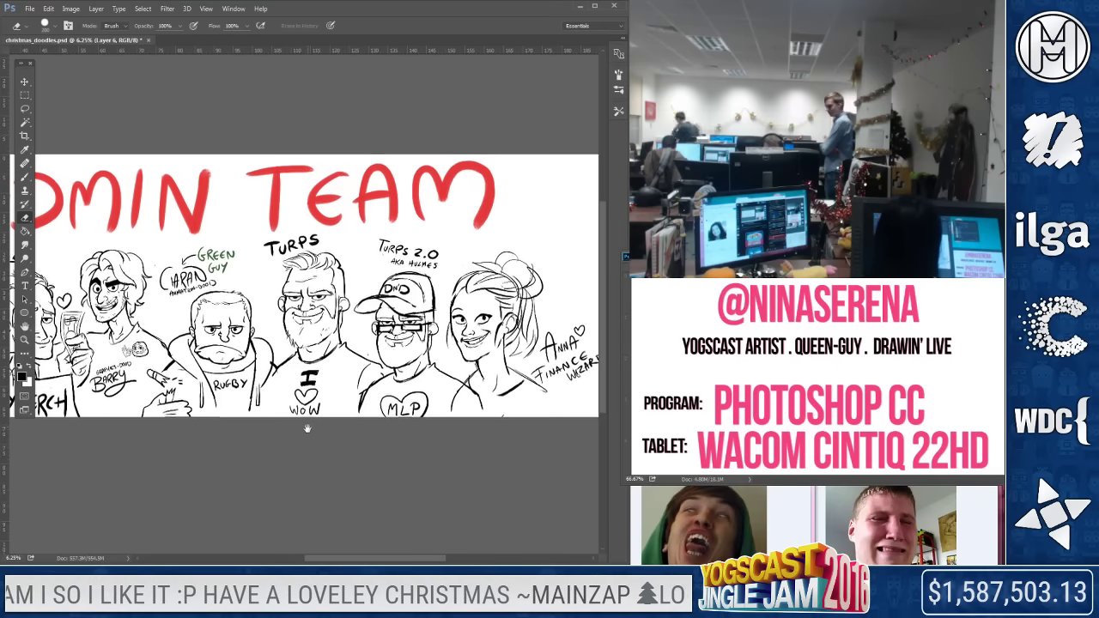
key("b")
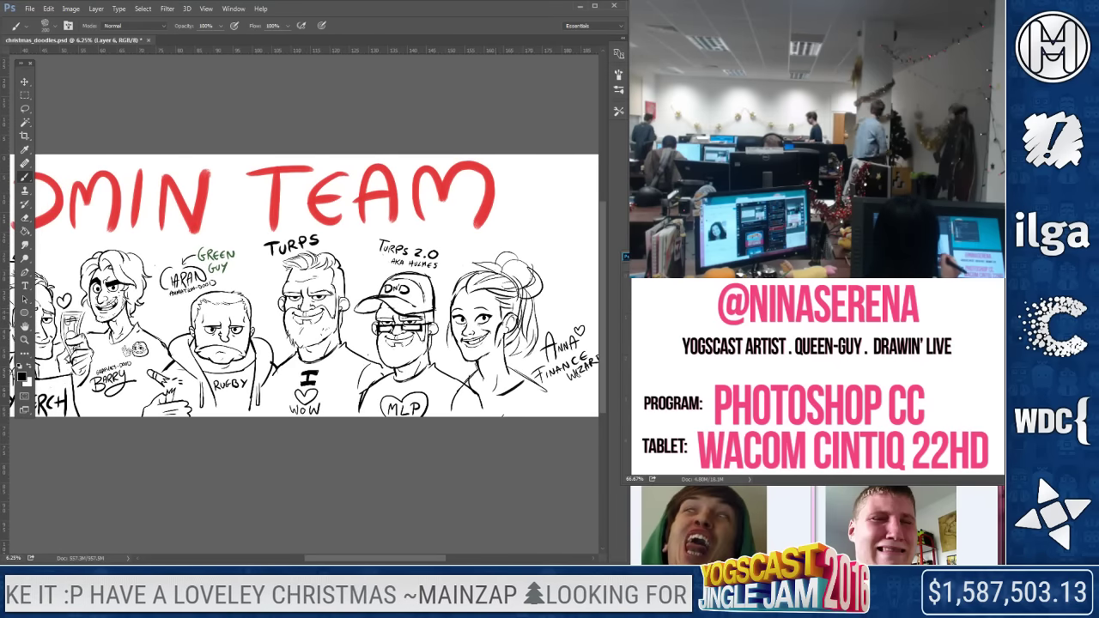
key("e")
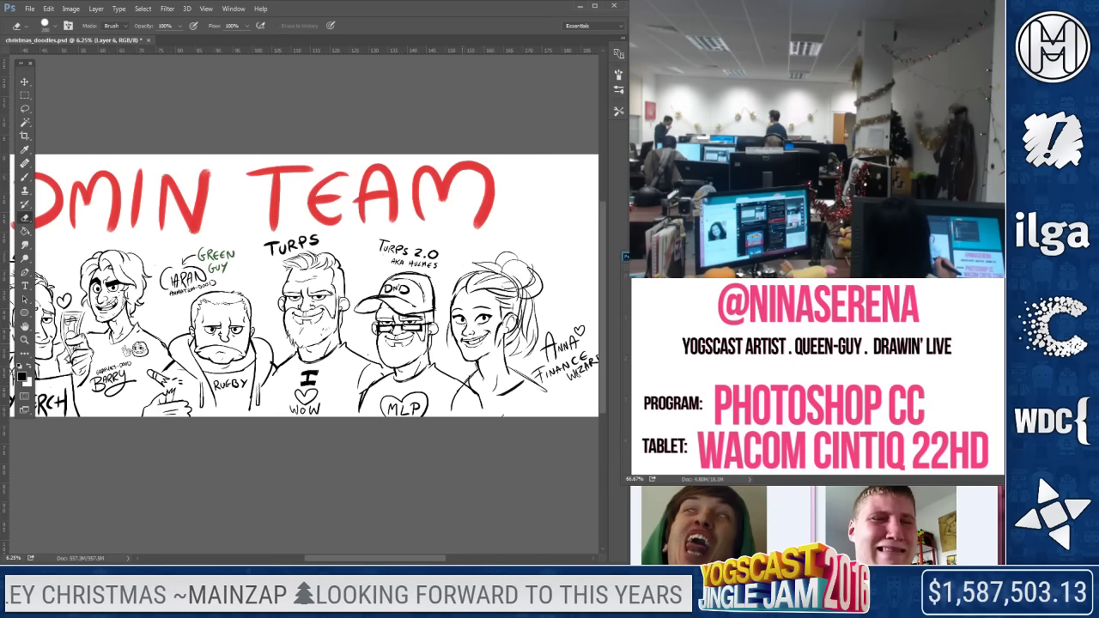
Lasso the finance wizard's smiling mouth, adjust it slightly with Free Transform and deselect it
key("z")
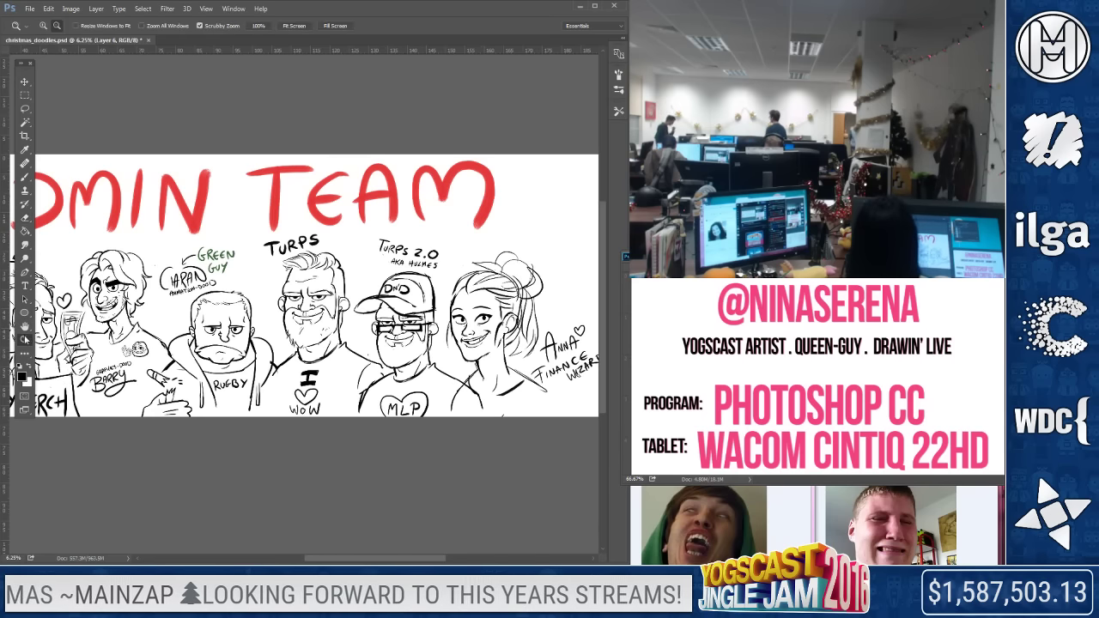
left_click(458, 375)
key("l")
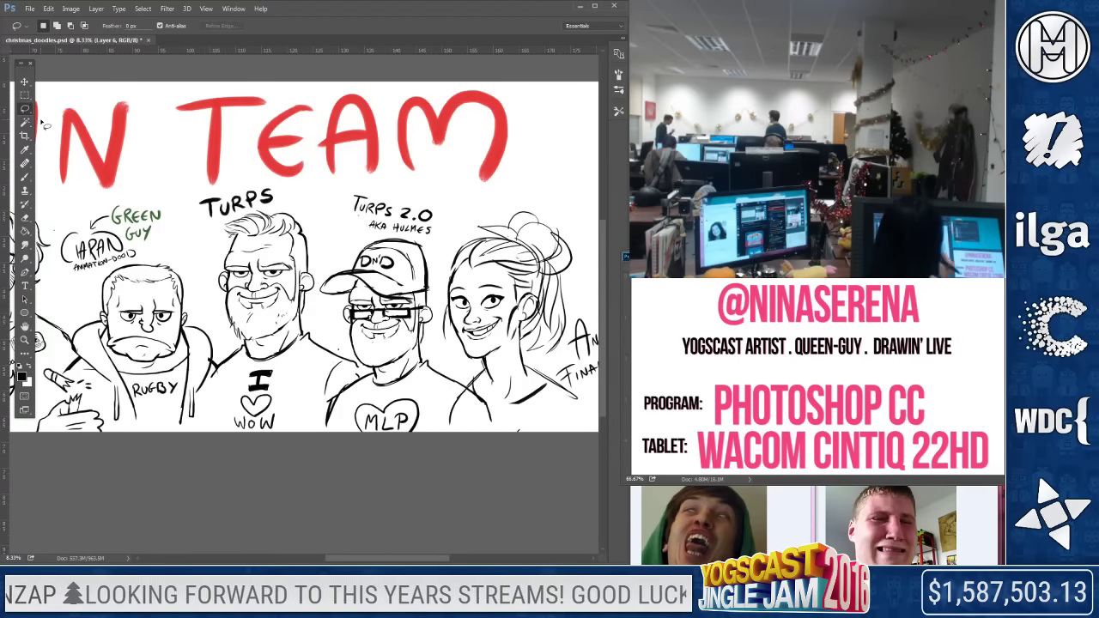
mouse_move(476, 319)
left_mouse_down()
mouse_move(461, 330)
mouse_move(482, 351)
mouse_move(504, 330)
mouse_move(488, 319)
mouse_move(515, 337)
mouse_move(494, 340)
left_mouse_up()
right_click(488, 328)
left_click(517, 454)
key("Return")
key("ctrl+d")
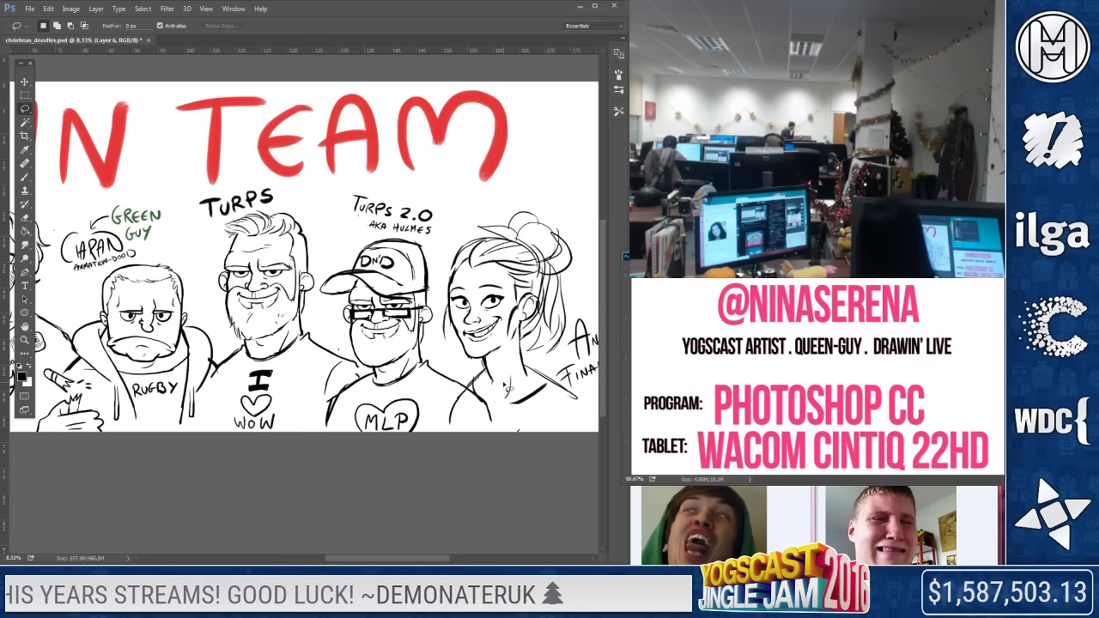
Clean up the finance wizard's neck and shoulder lines with the eraser and draw a rounded neckline on her top
key("b")
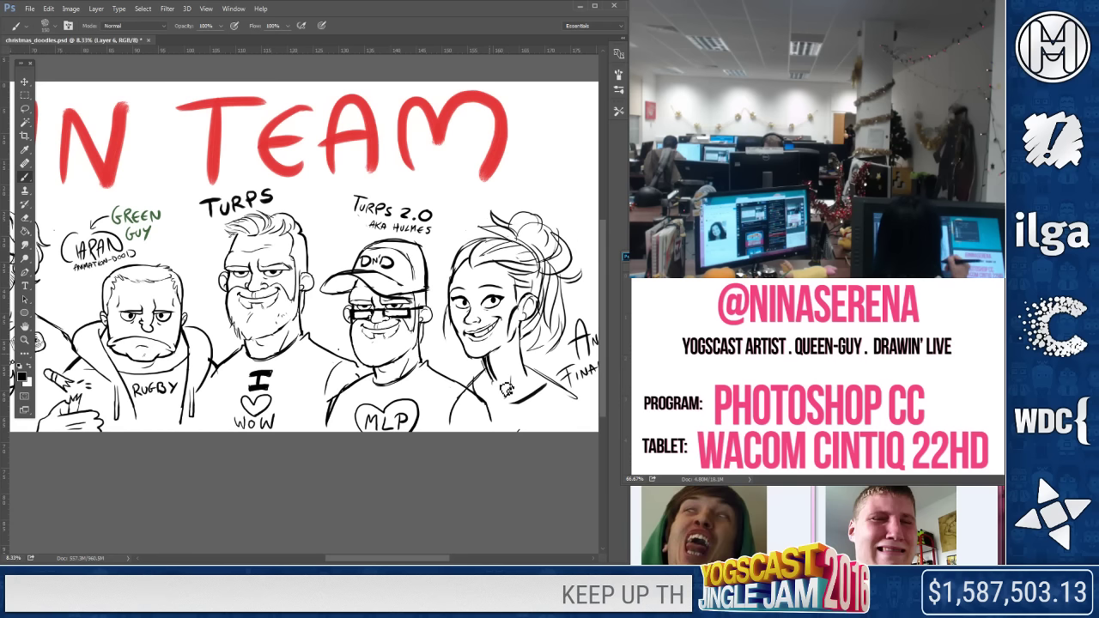
key("e")
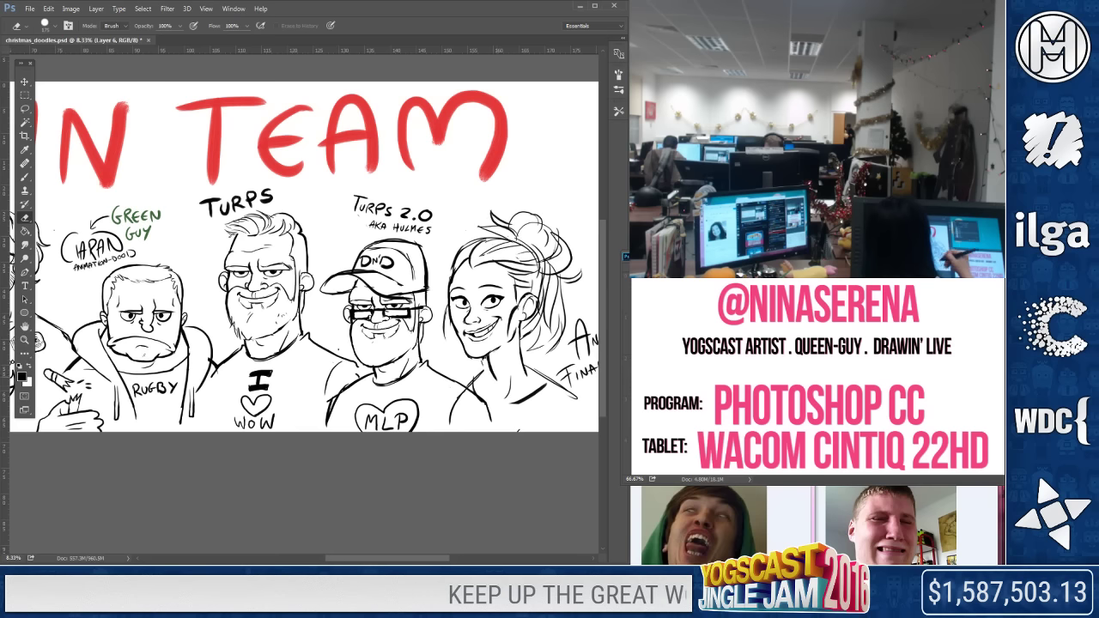
key("]")
left_click_drag(472, 402, 494, 418)
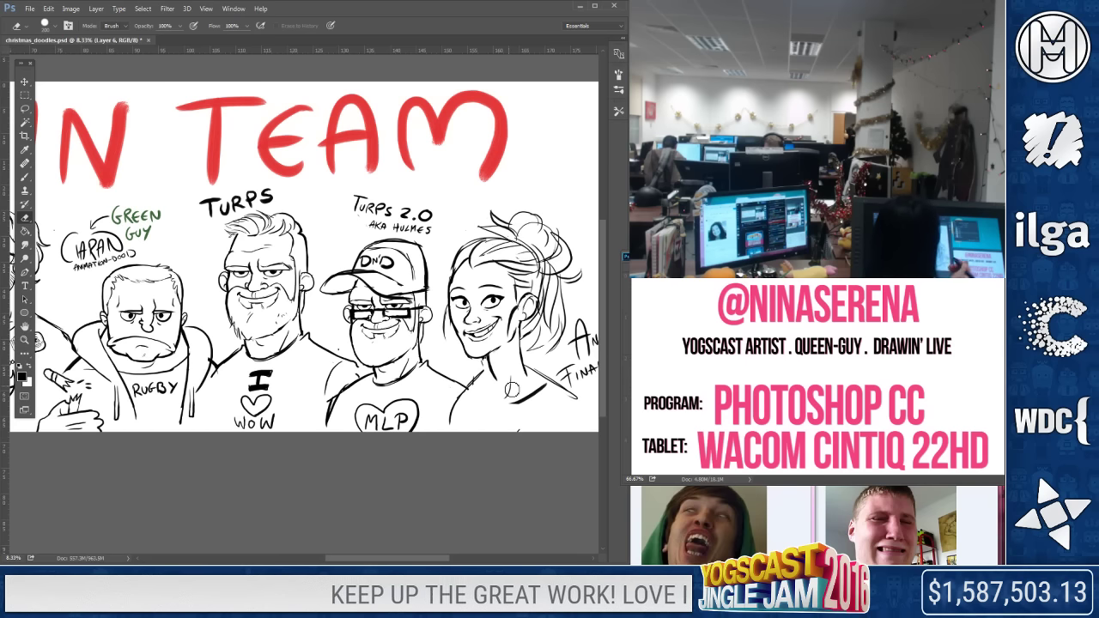
key("b")
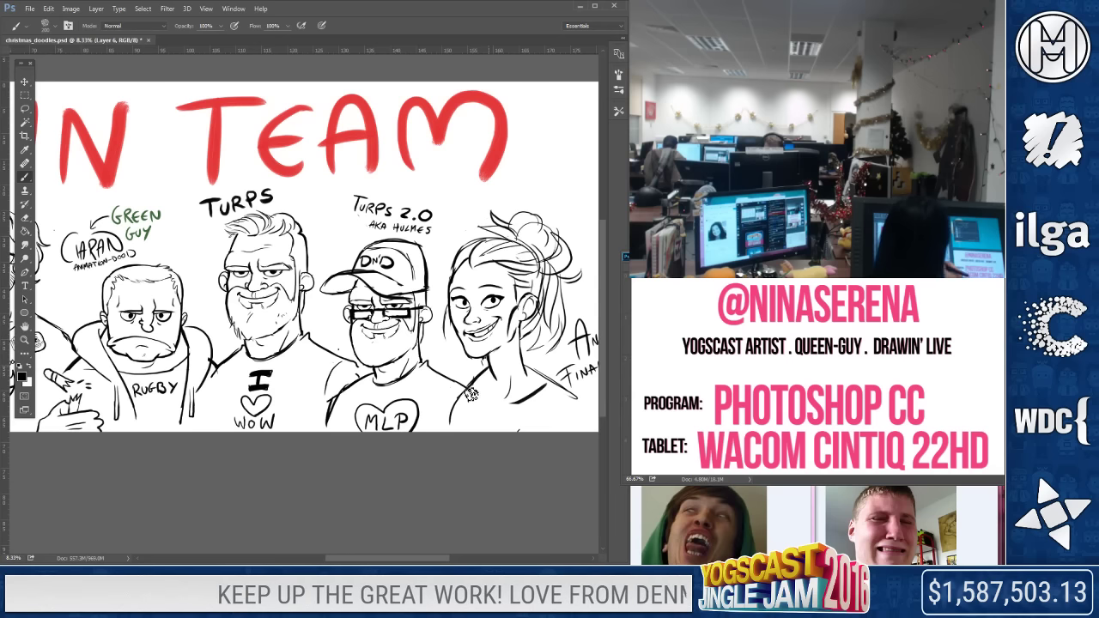
left_click_drag(483, 378, 554, 393)
key("e")
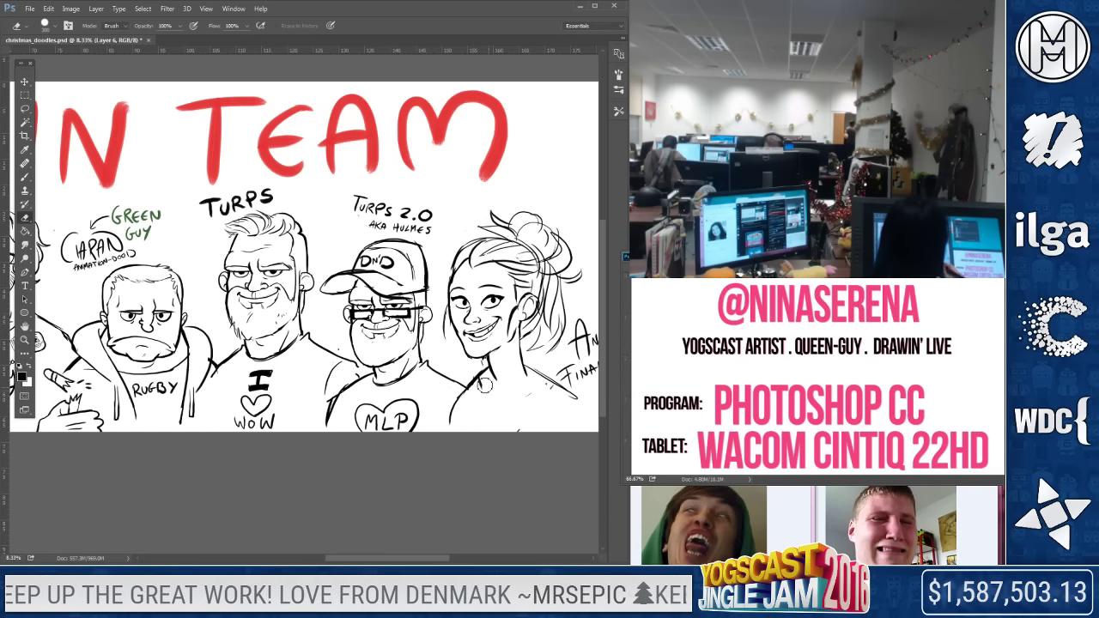
key("b")
left_click_drag(475, 405, 528, 395)
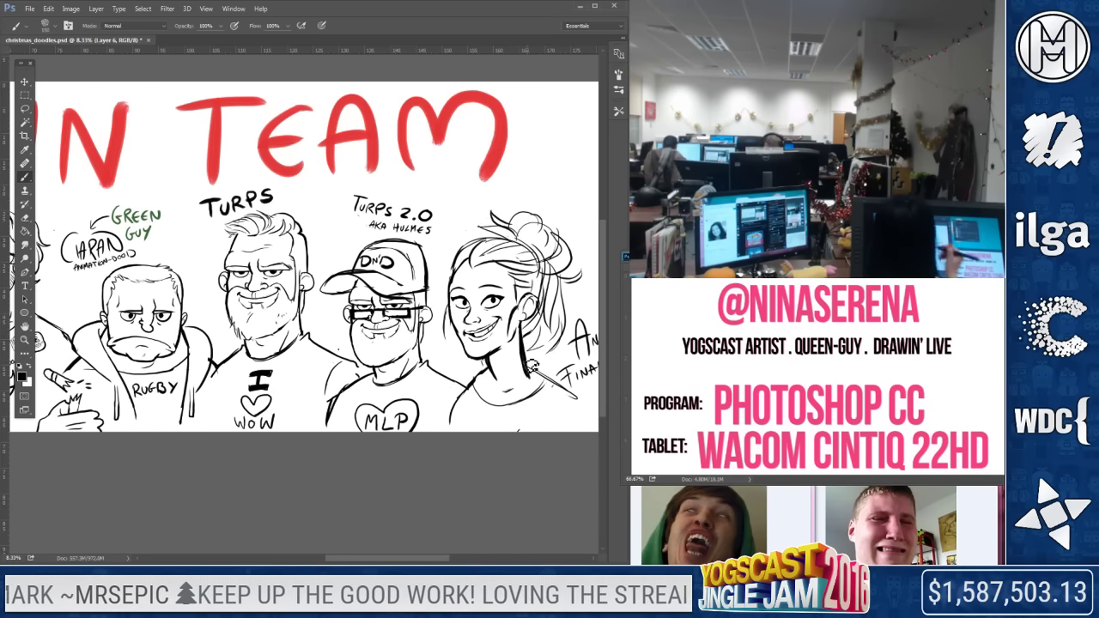
key("e")
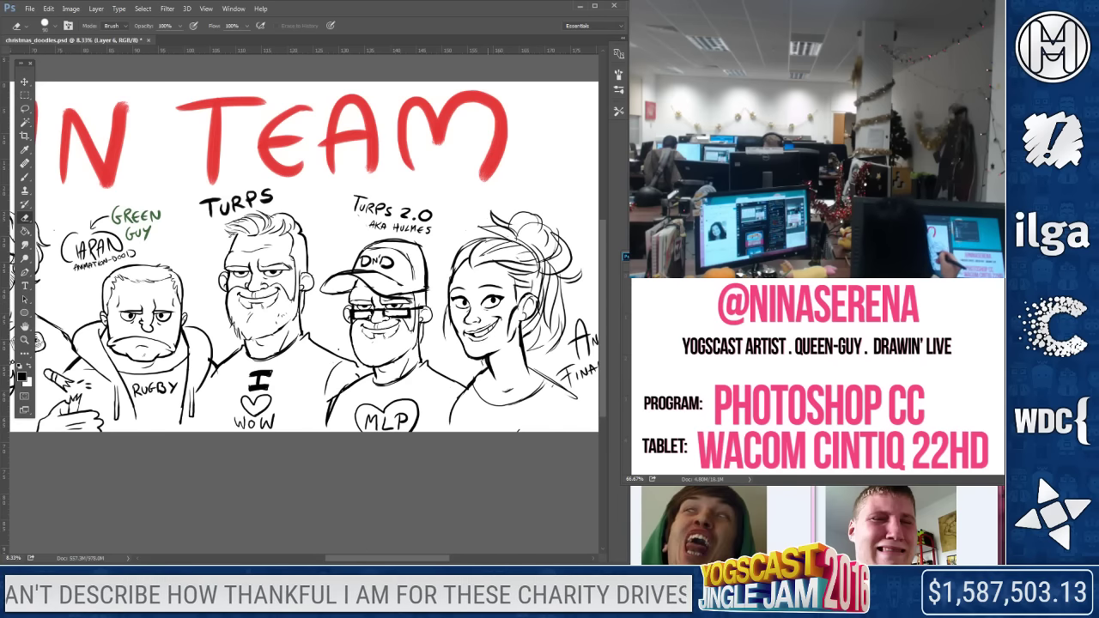
Refine the finance wizard's face with small brush strokes around the jaw, smile and ear, tidying them with the eraser
key("b")
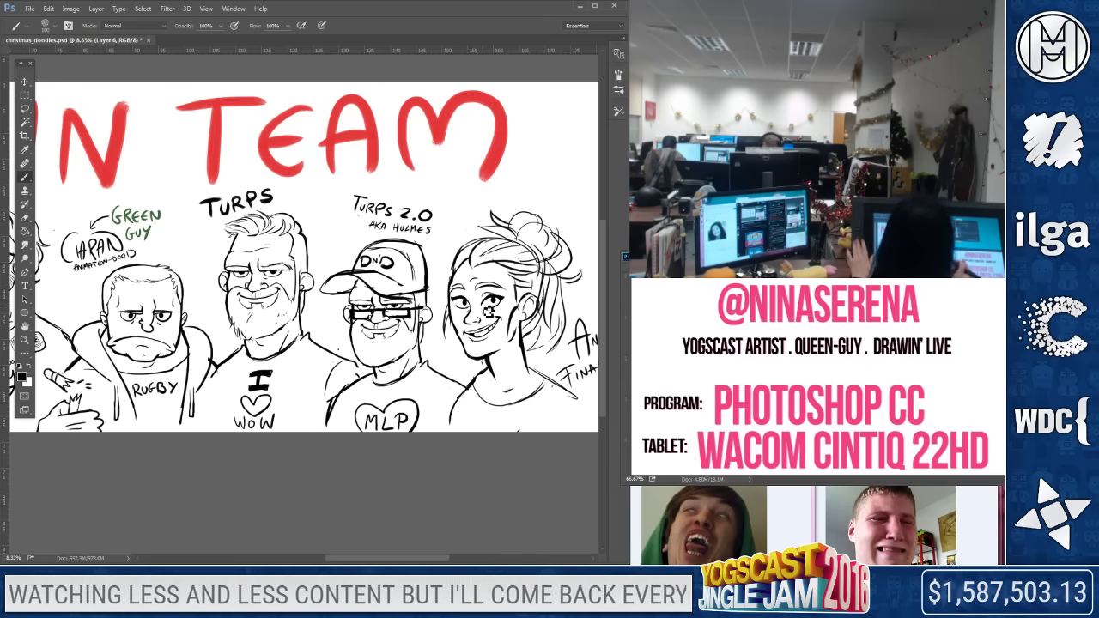
key("e")
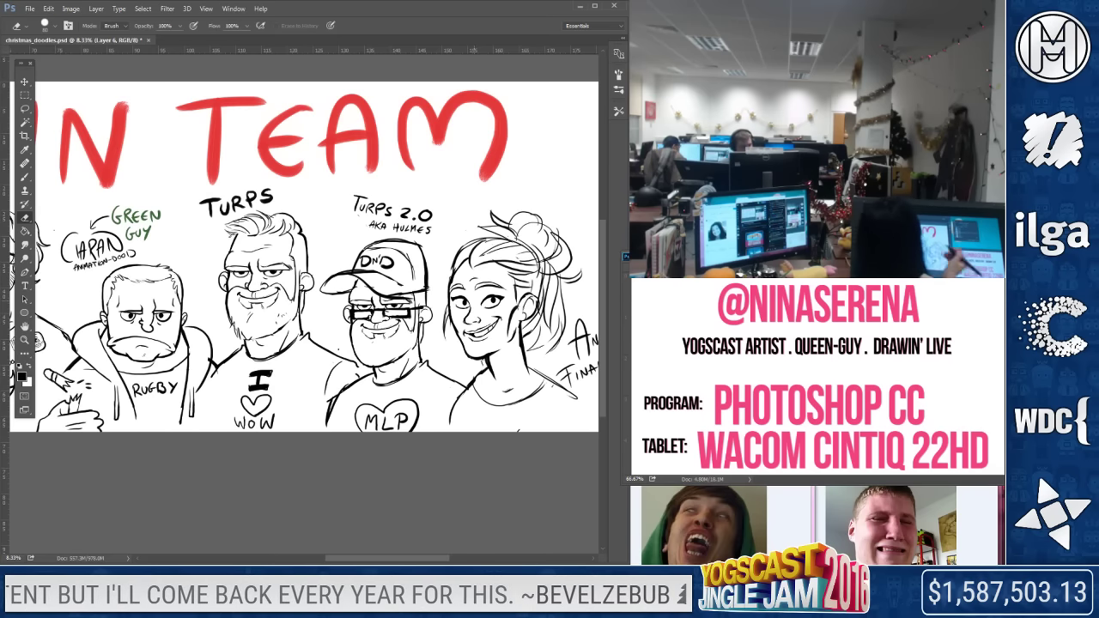
left_click(30, 178)
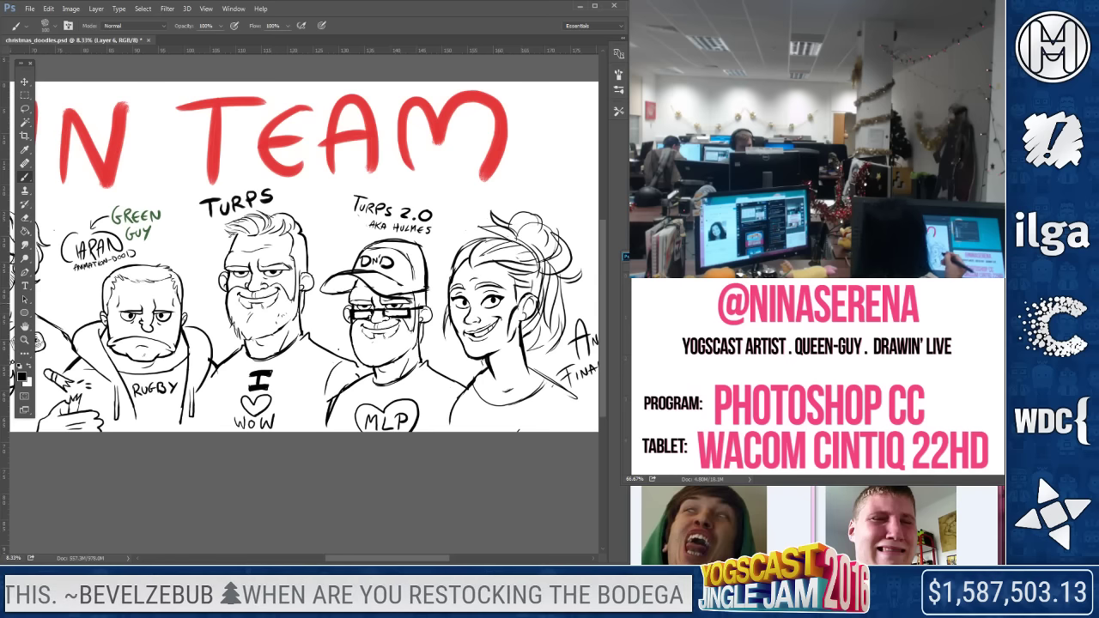
left_click_drag(473, 320, 482, 334)
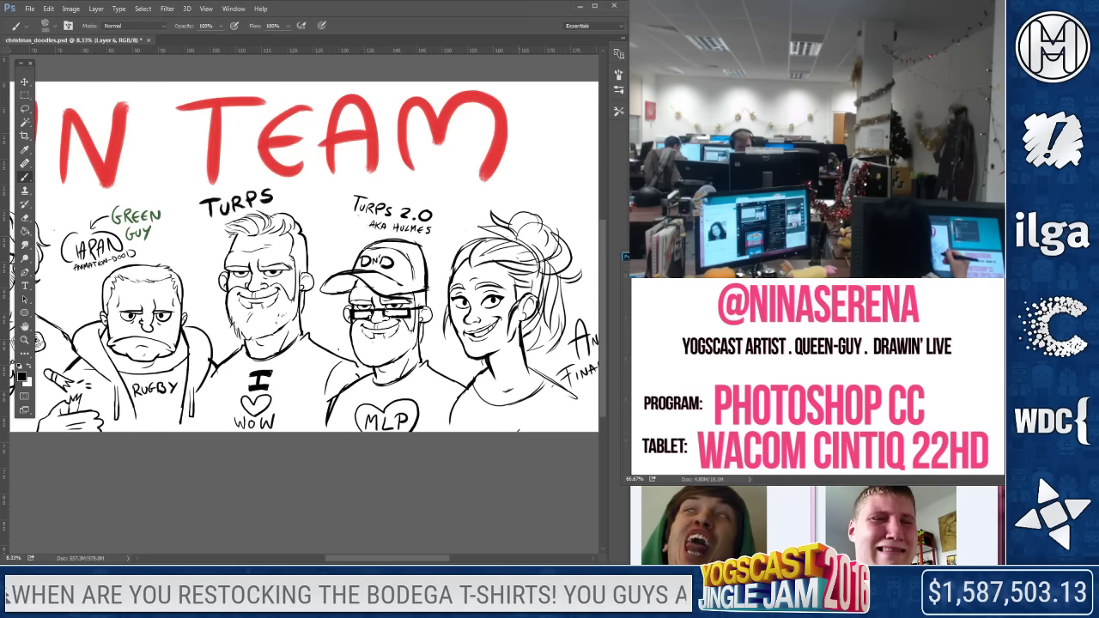
key("e")
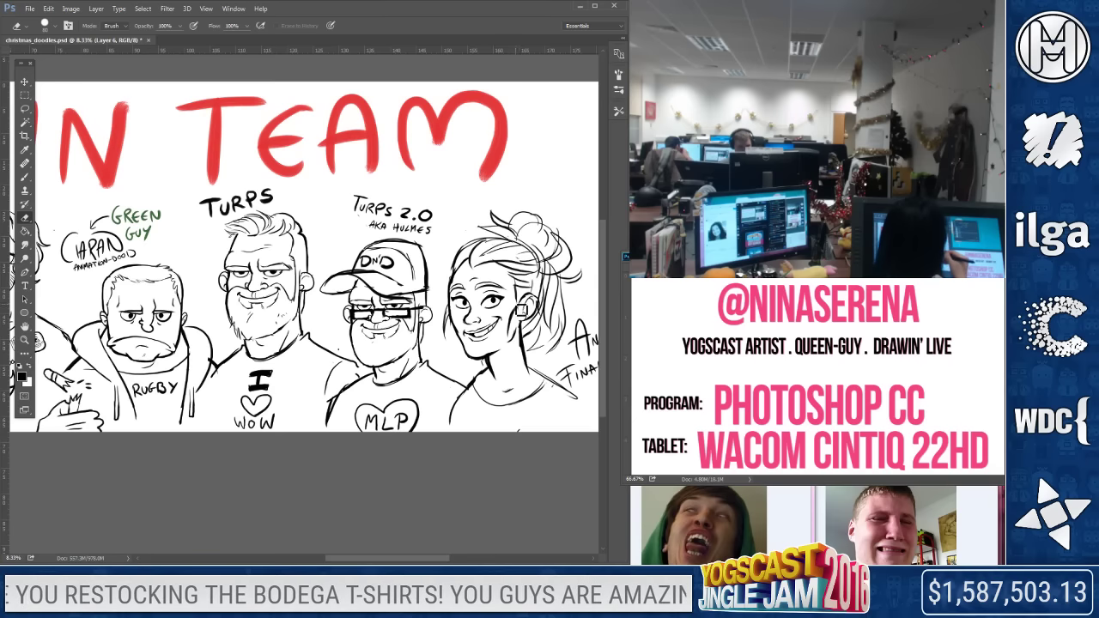
key("b")
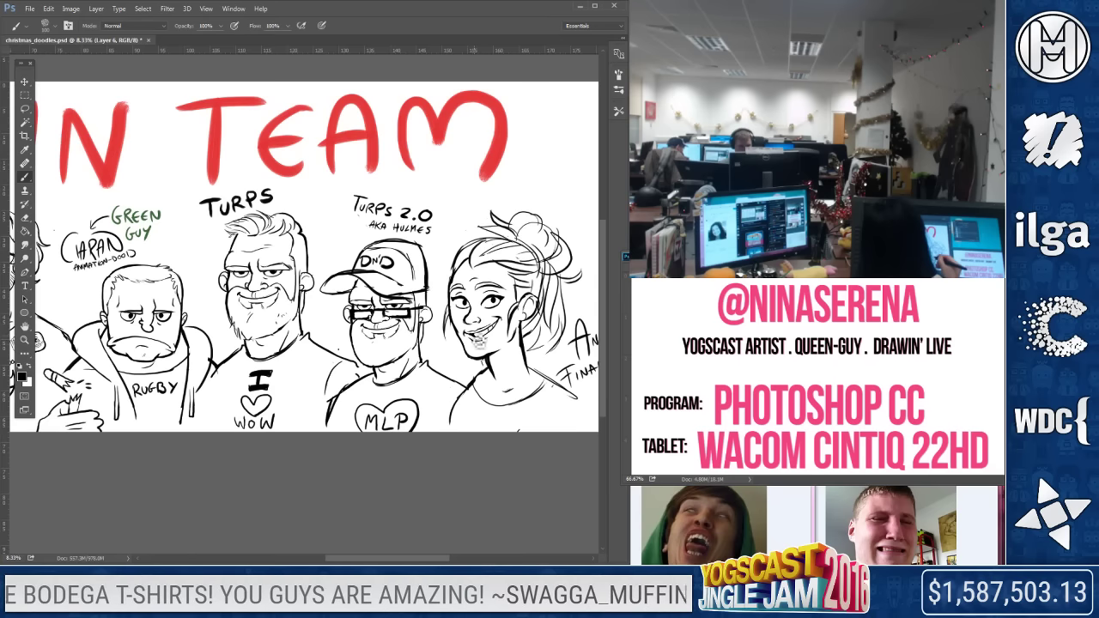
left_click_drag(531, 300, 537, 320)
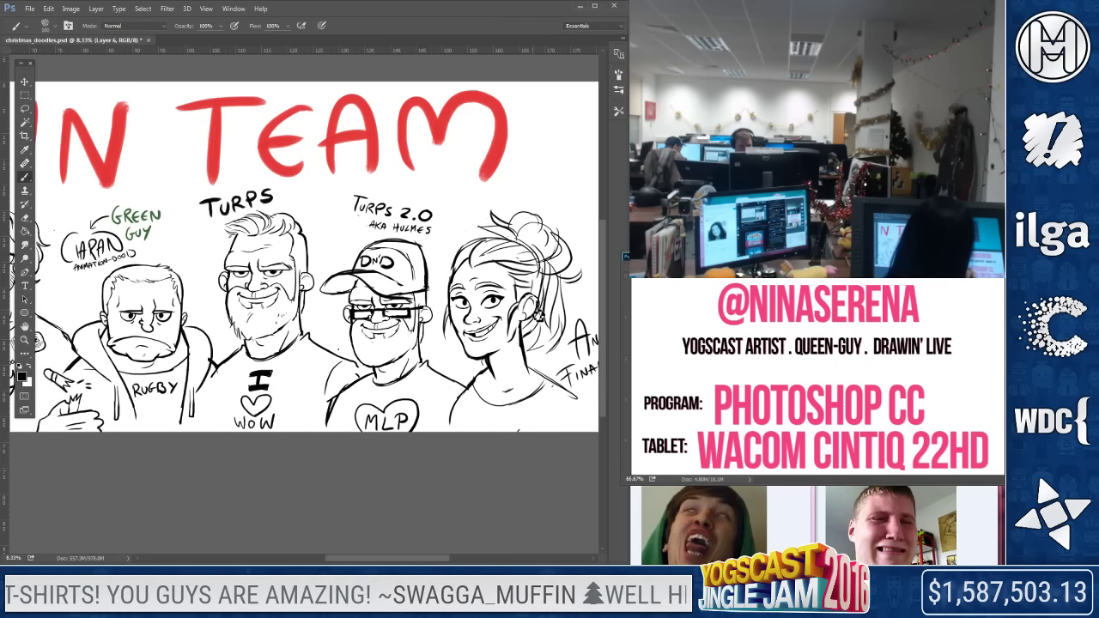
key("e")
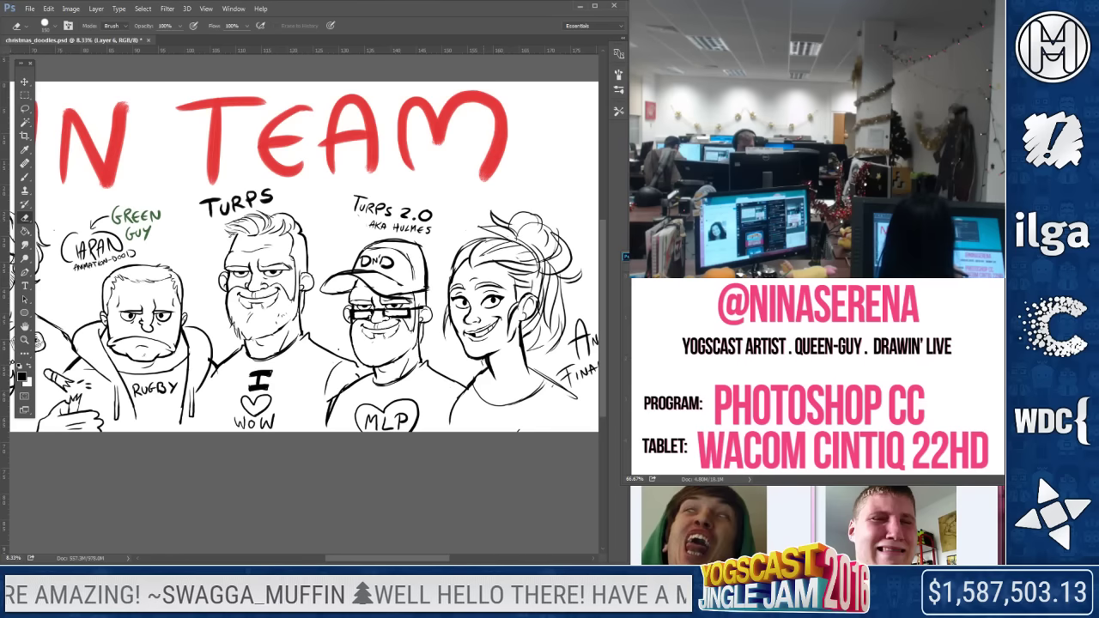
key("b")
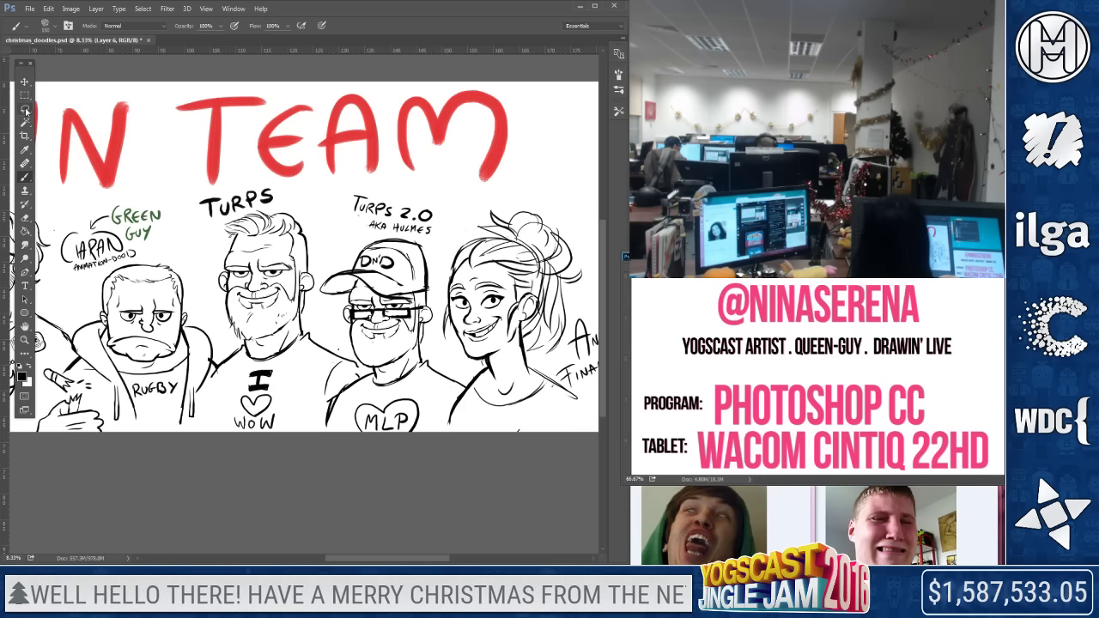
Try lassoing the finance wizard figure, flipping it horizontally with Free Transform and moving it closer to the MLP figure
key("l")
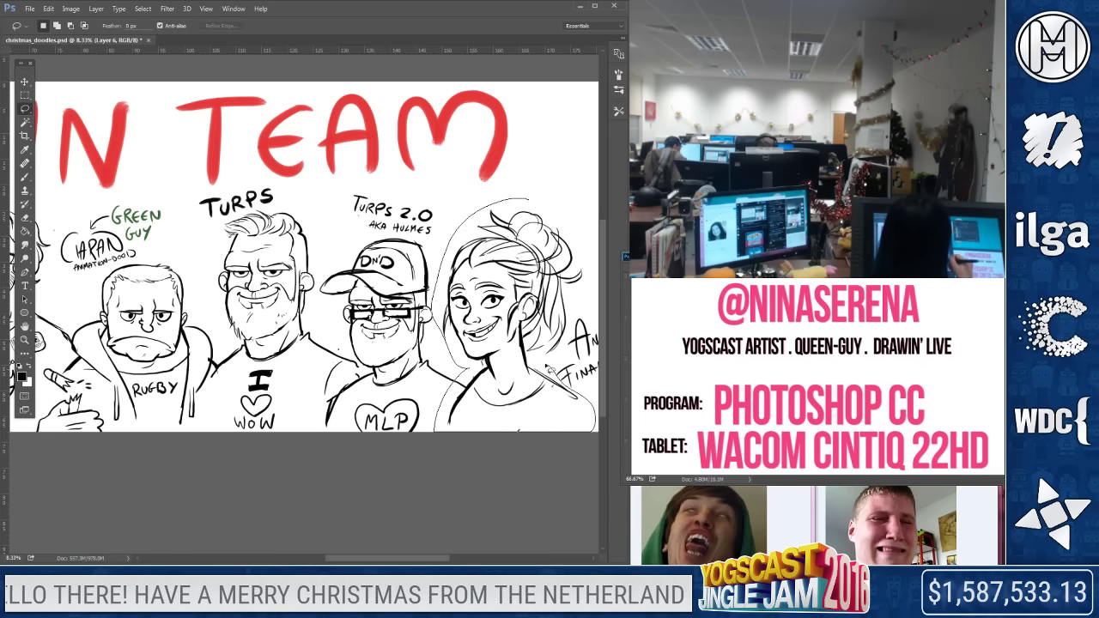
left_click_drag(566, 193, 565, 191)
right_click(503, 312)
left_click(528, 432)
right_click(504, 350)
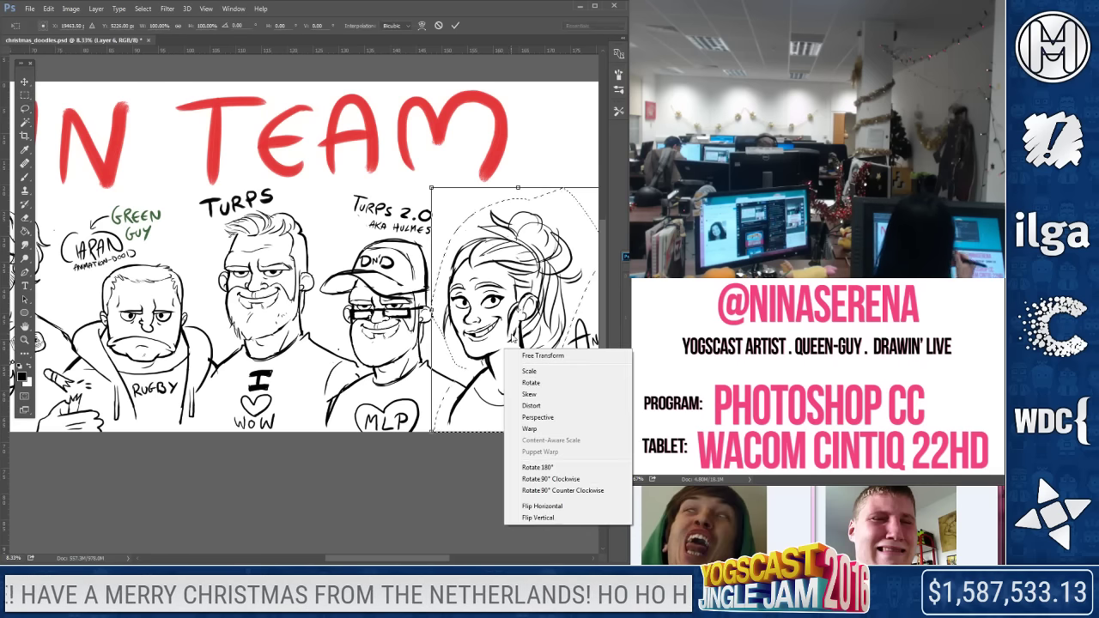
left_click(551, 506)
left_click_drag(541, 404, 503, 410)
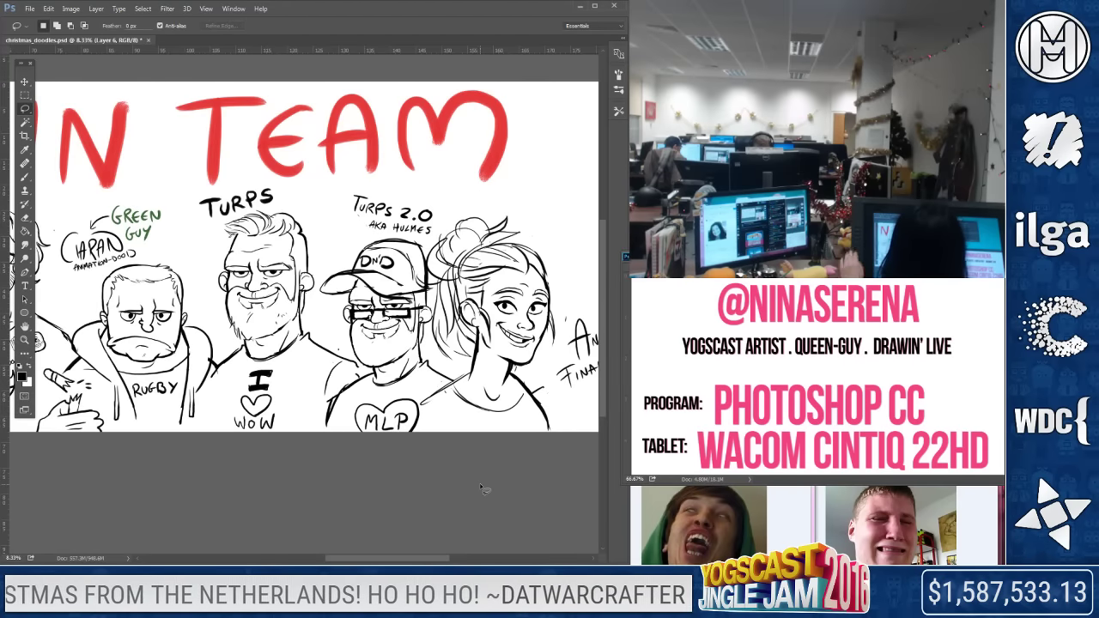
Undo the finance wizard figure's horizontal flip and move, including its lasso selection
key("ctrl+alt+z")
key("ctrl+alt+z")
key("ctrl+alt+z")
key("ctrl+alt+z")
key("ctrl+alt+z")
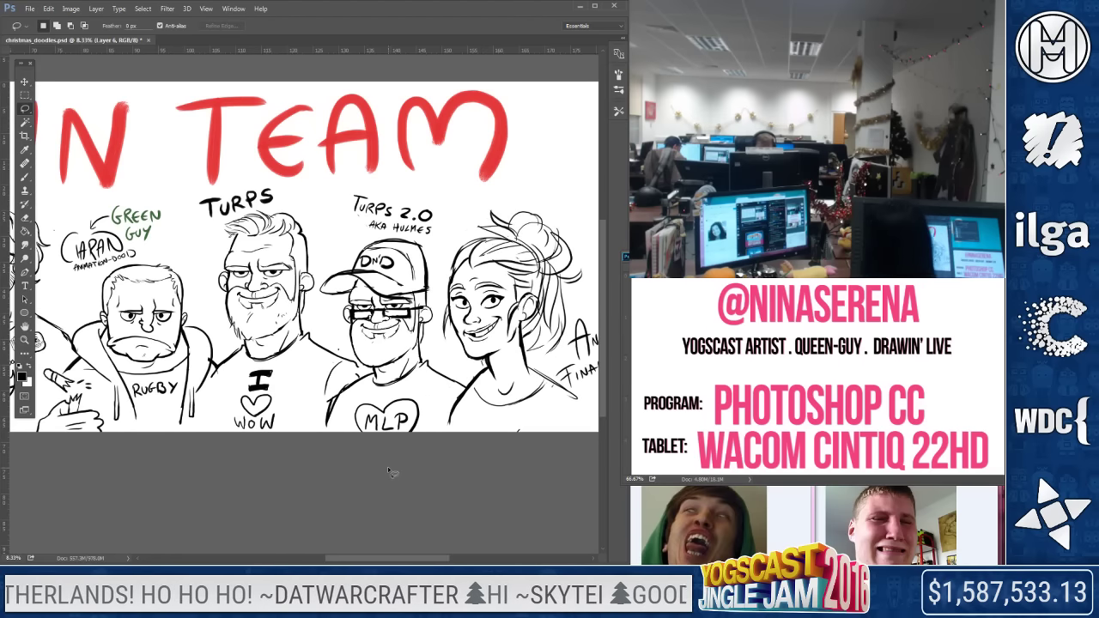
Examine the whole ADMIN TEAM row for how the finance wizard figure fits beside the other caricatures
key("b")
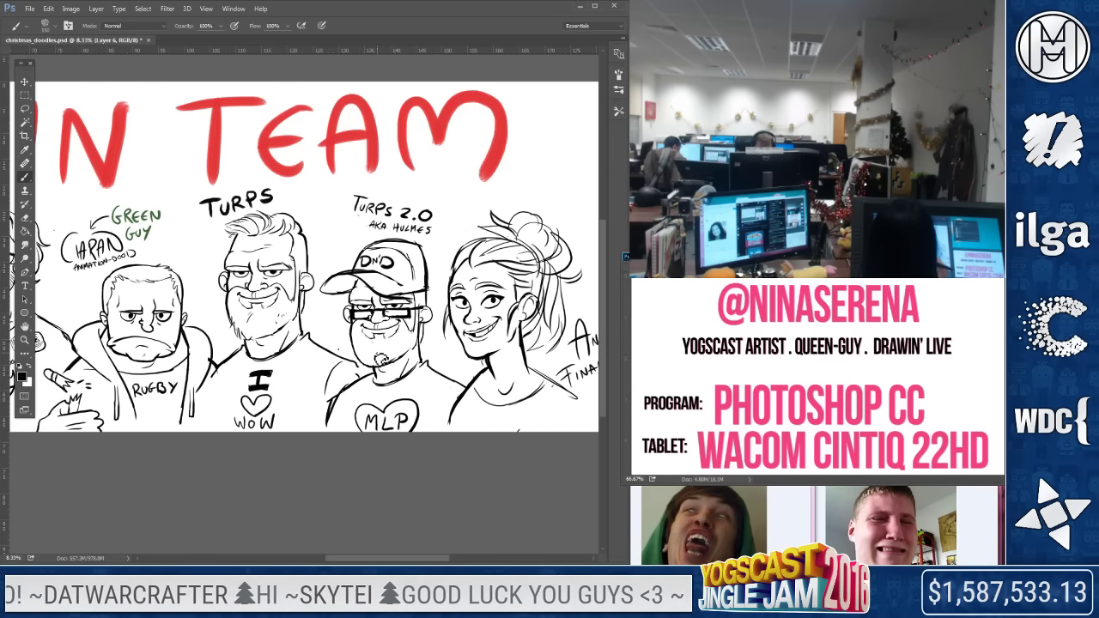
left_click_drag(137, 401, 595, 425)
left_click(25, 340)
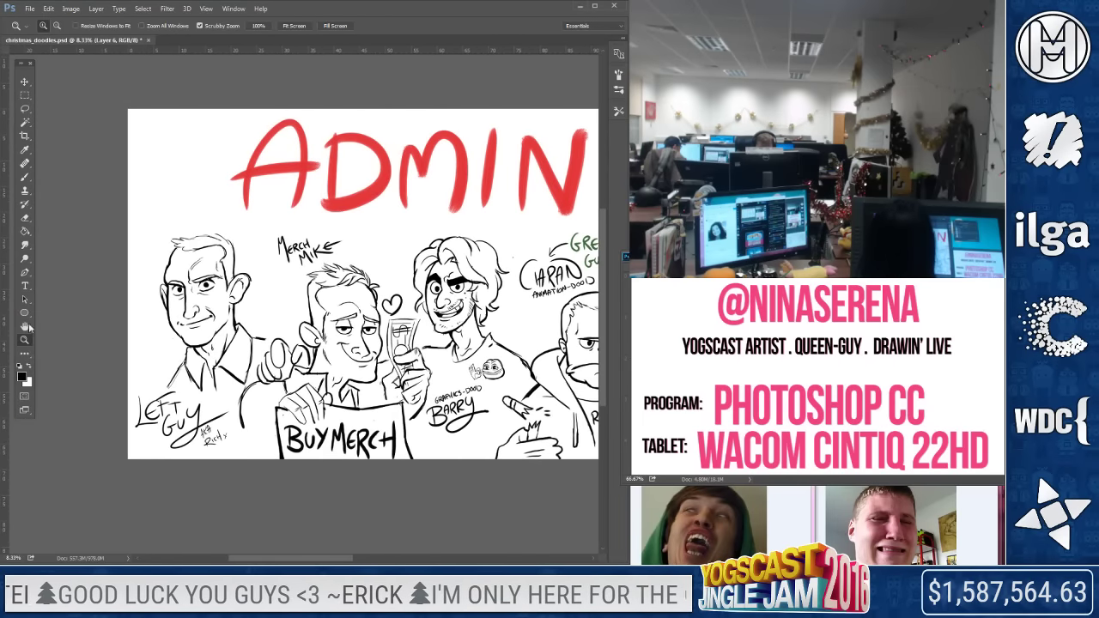
left_click(477, 386)
left_click_drag(472, 407, 270, 385)
left_click(292, 387)
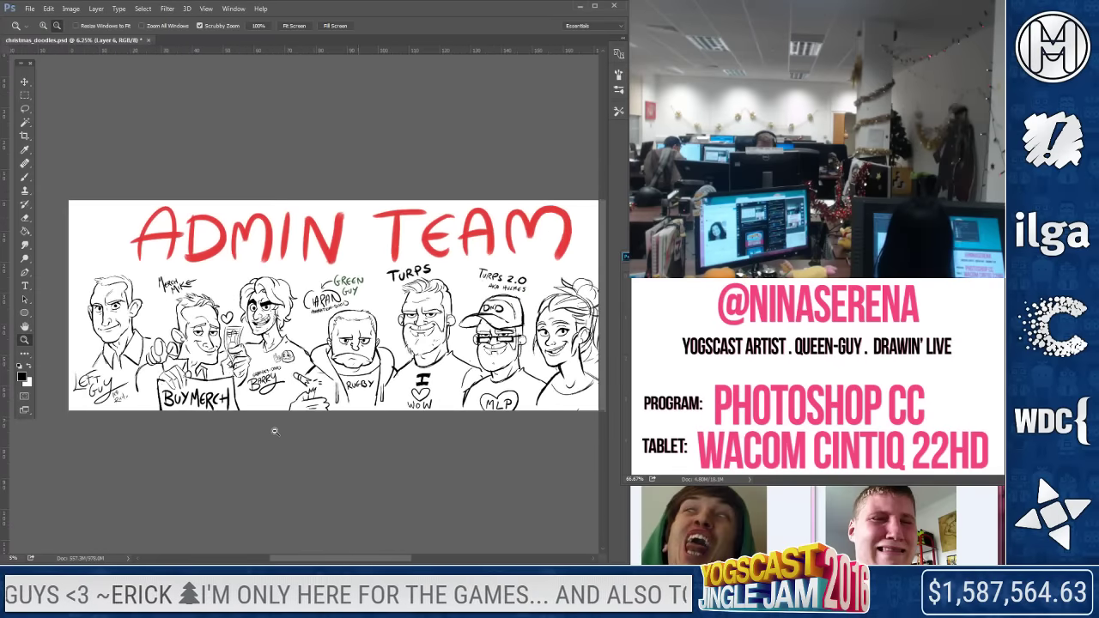
left_click_drag(410, 381, 368, 409)
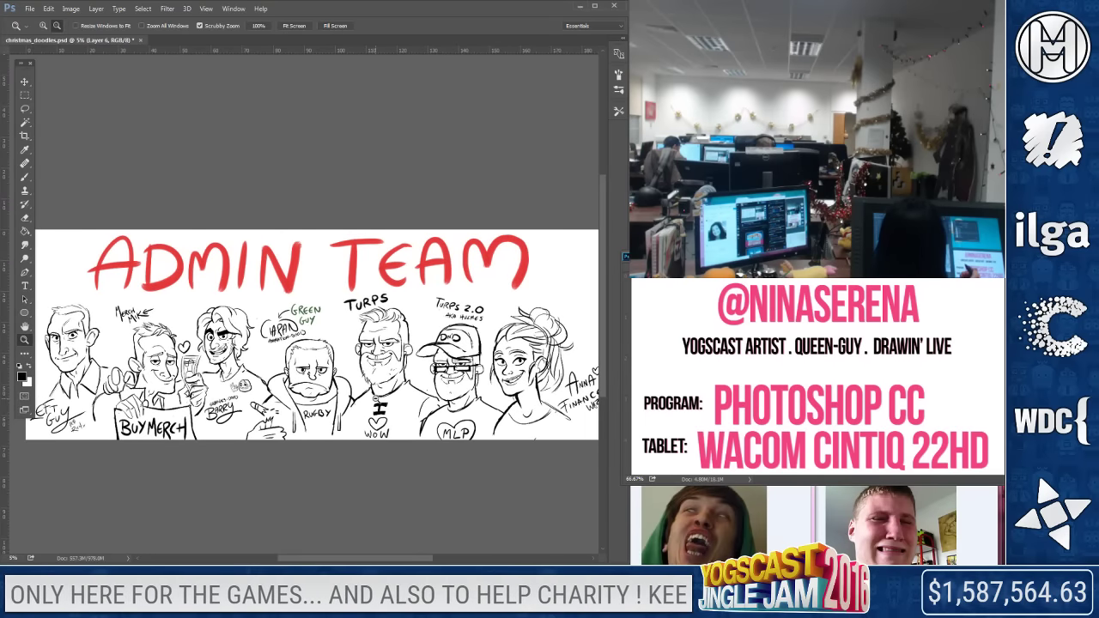
left_click(34, 176)
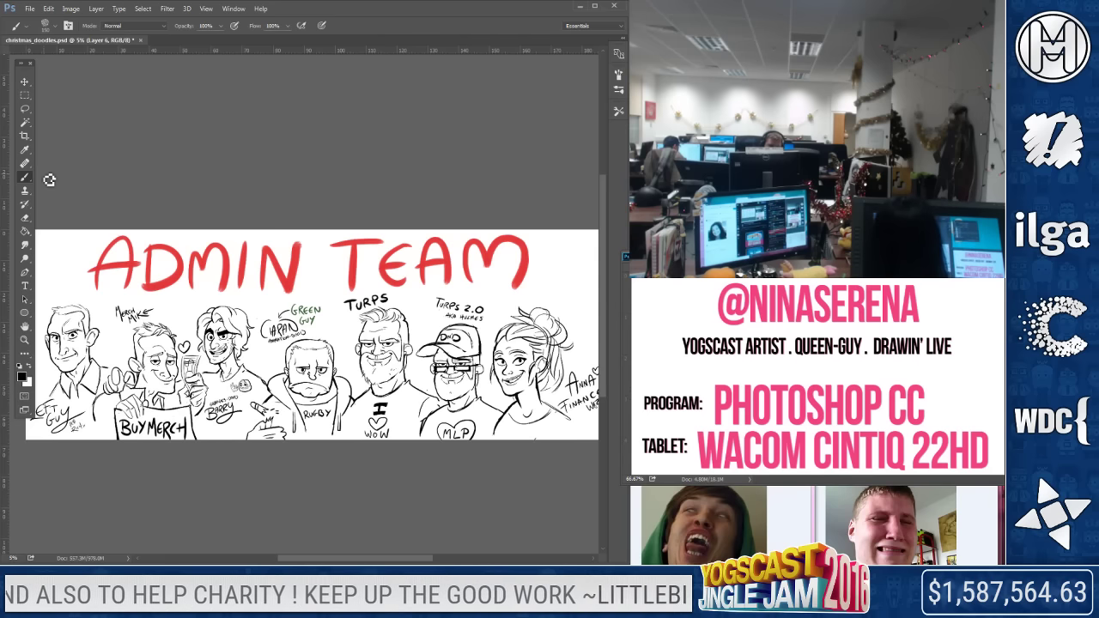
Draw a small round earring on the finance wizard's ear and undo the last unwanted stroke
key("z")
left_click_drag(539, 396, 611, 396)
key("b")
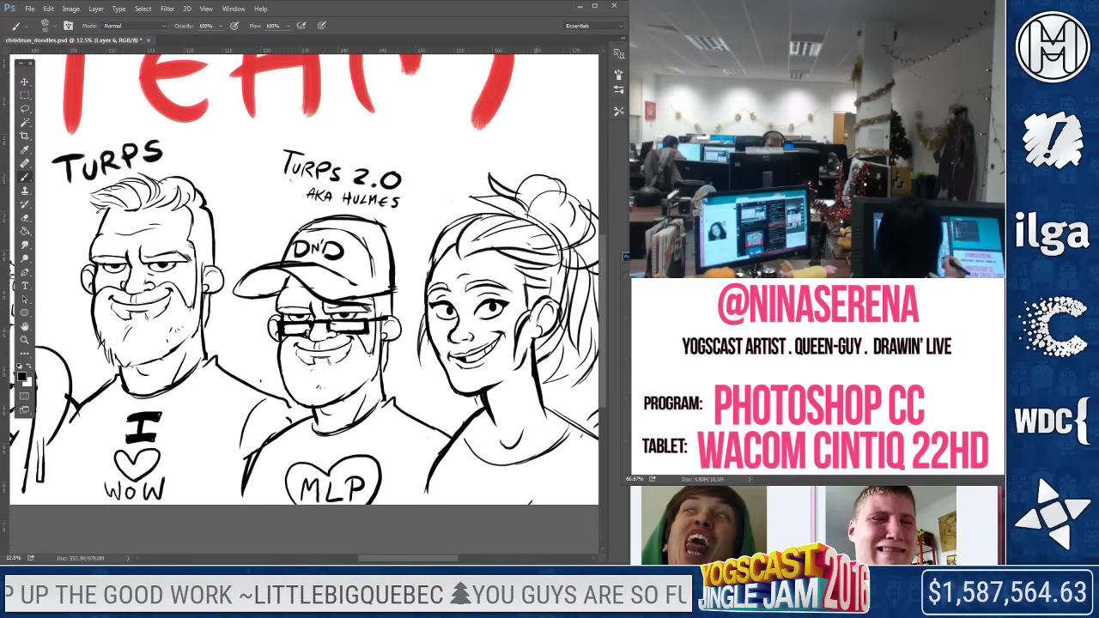
left_click_drag(538, 340, 548, 330)
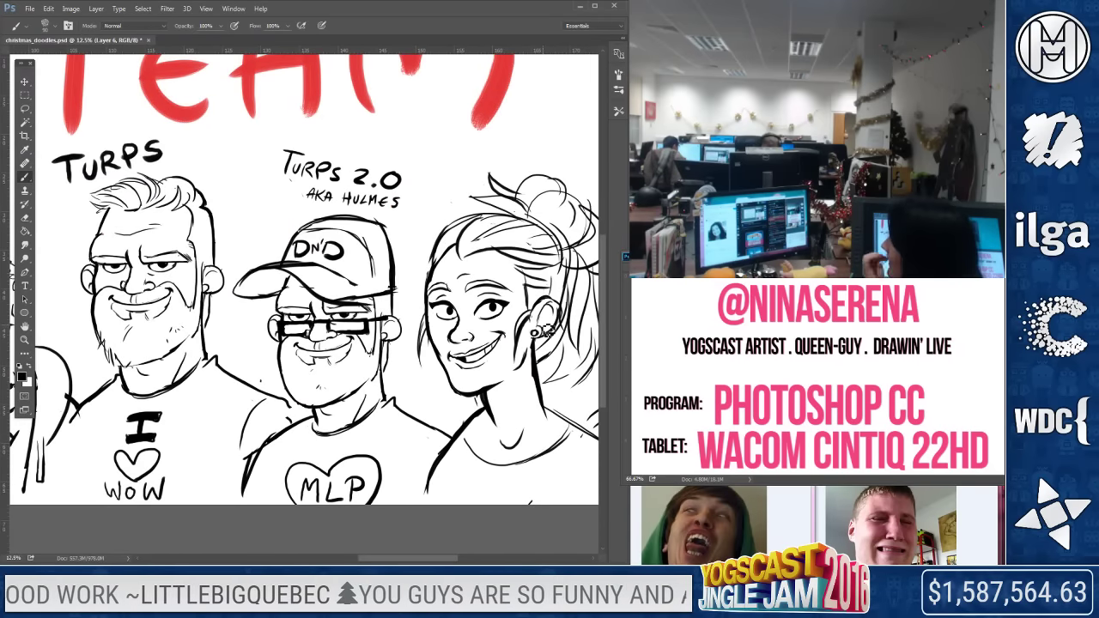
key("ctrl+z")
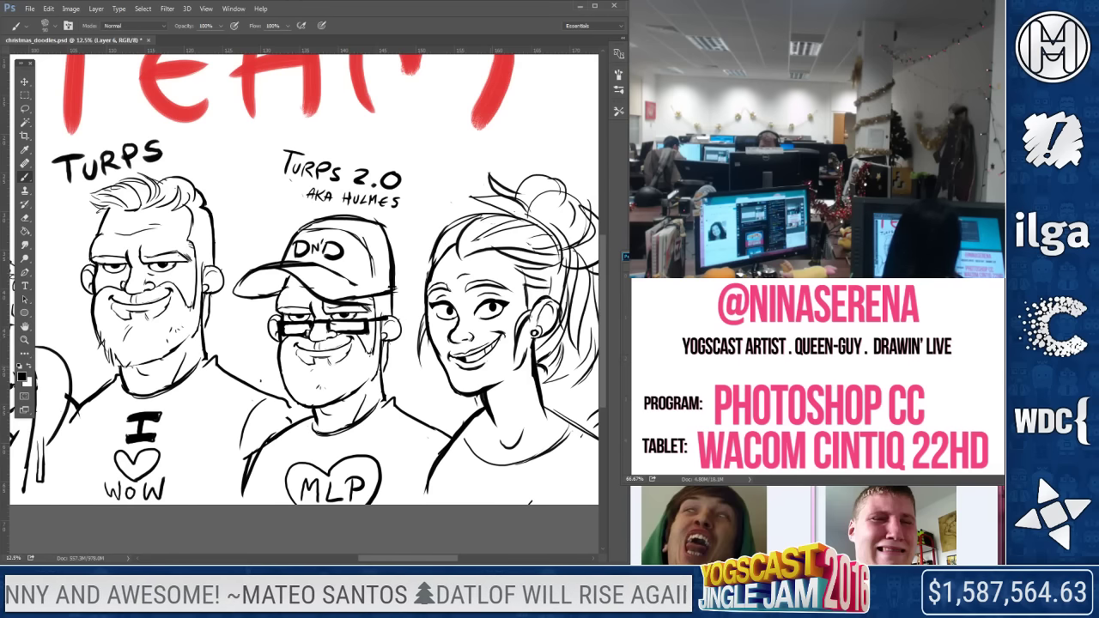
Erase the messy hair lines behind the finance wizard's neck and redraw the loose strands with the brush
left_click_drag(458, 425, 337, 411)
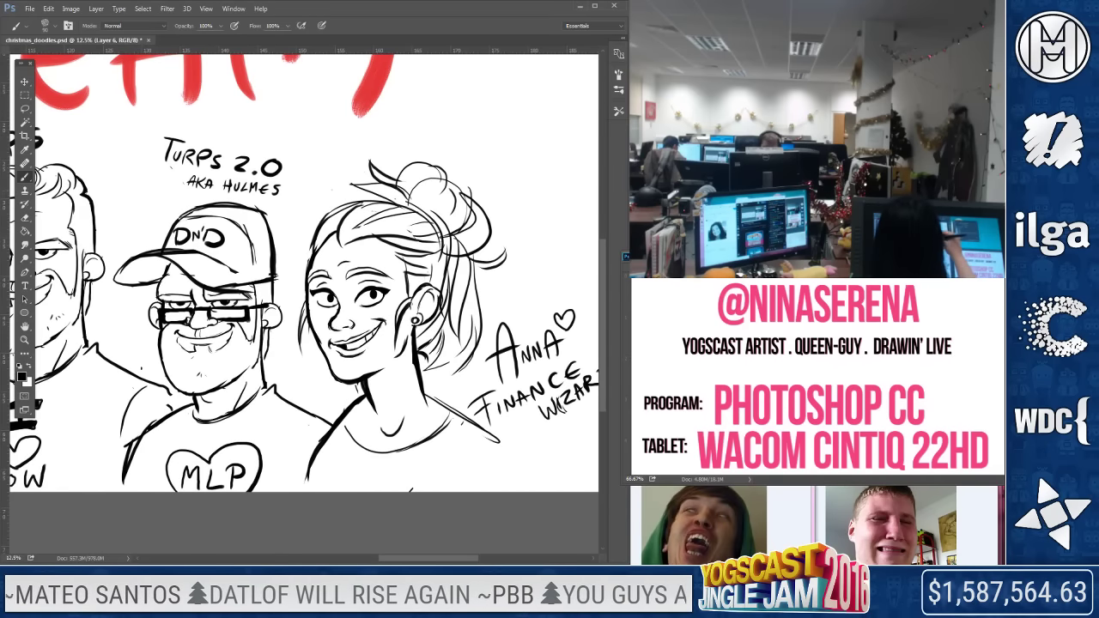
key("e")
mouse_move(442, 340)
left_mouse_down()
mouse_move(443, 365)
mouse_move(444, 347)
mouse_move(455, 372)
left_mouse_up()
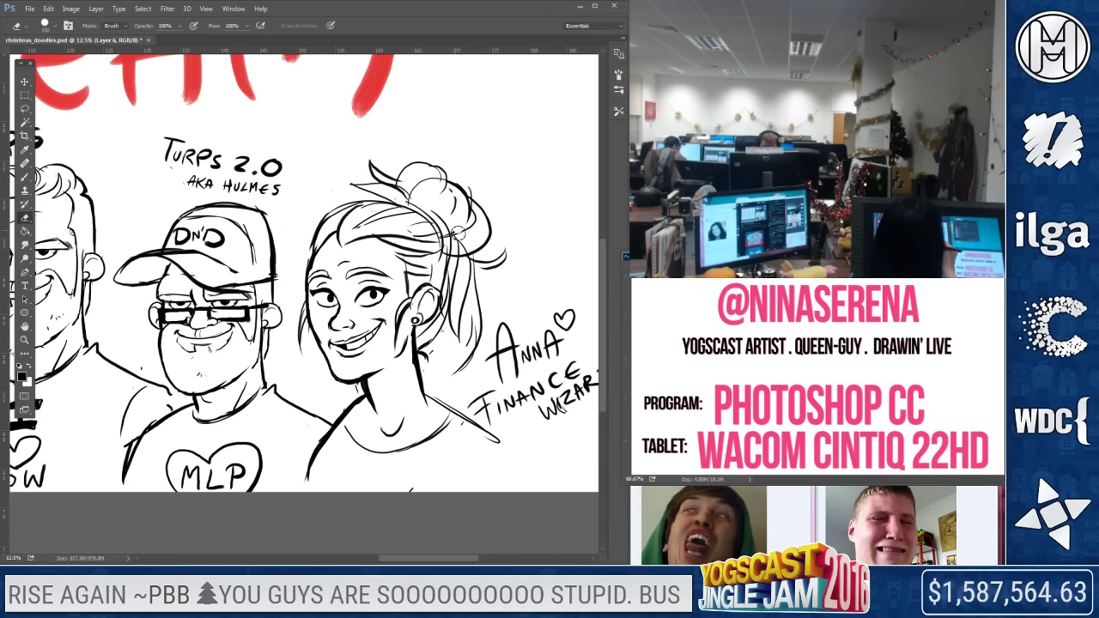
key("b")
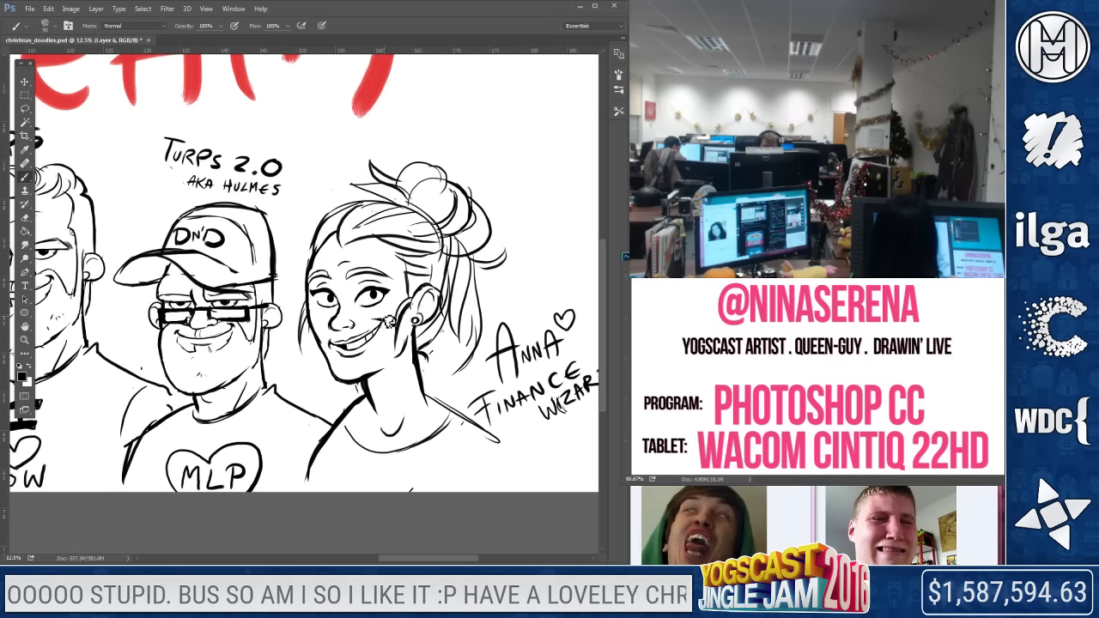
Examine the caricatures from the finance wizard across to LEFT GUY, checking the line work and captions
left_click_drag(145, 447, 436, 443)
left_click_drag(108, 382, 396, 400)
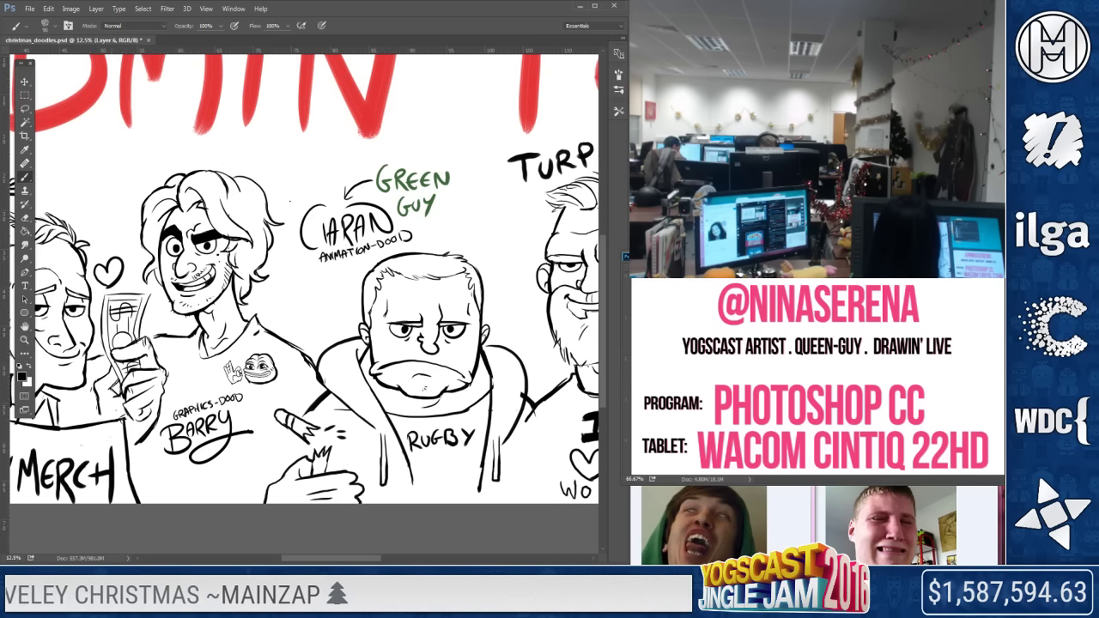
left_click_drag(94, 430, 408, 430)
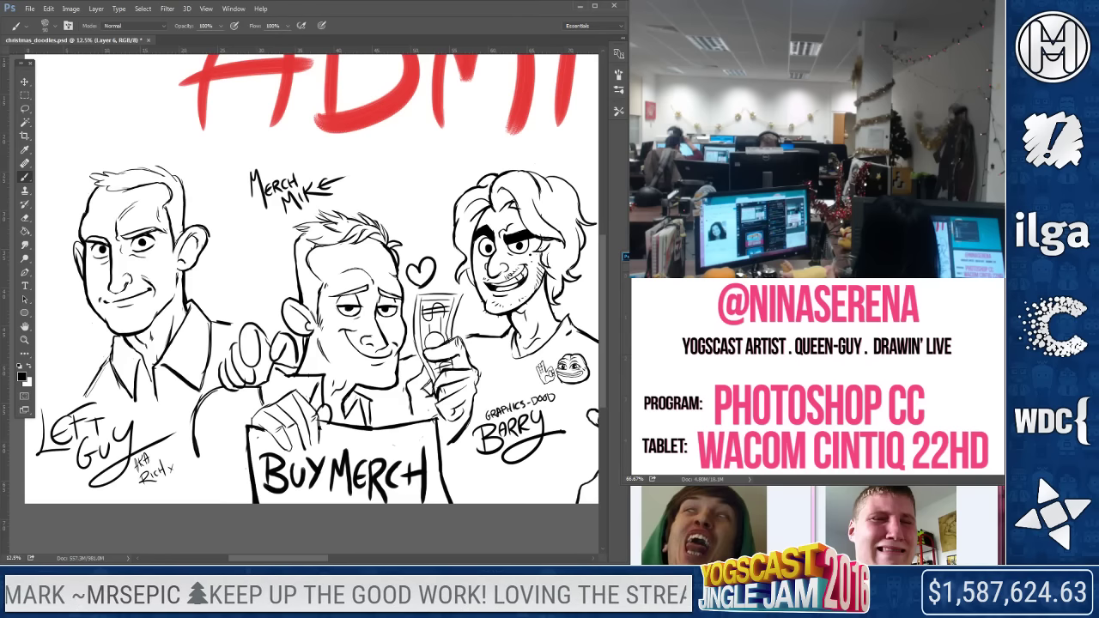
key("z")
left_click(278, 370)
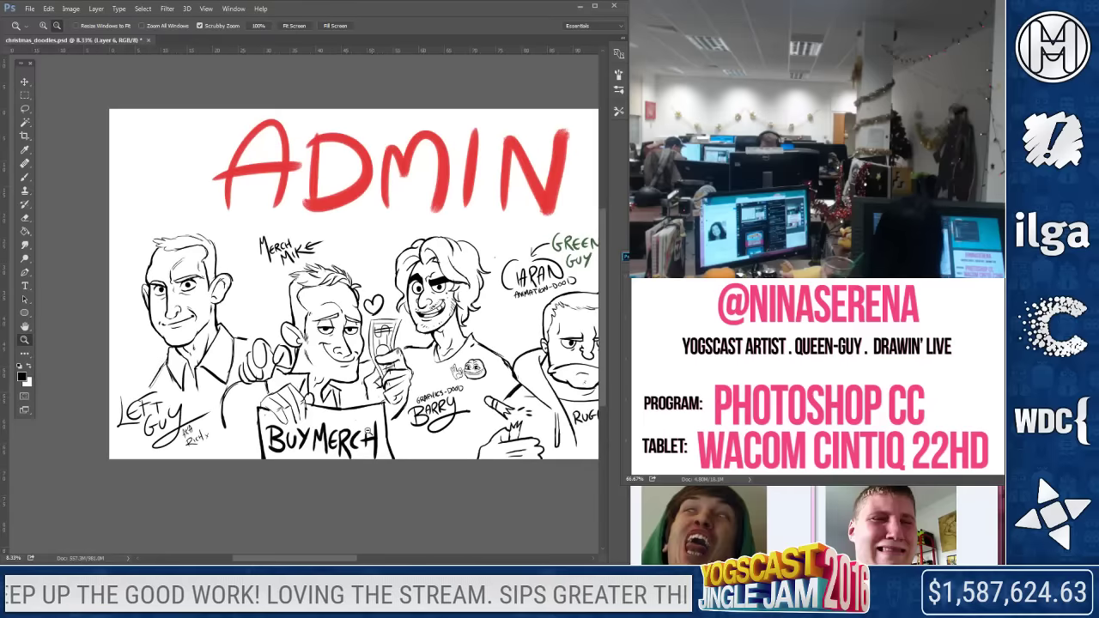
left_click_drag(425, 399, 287, 406)
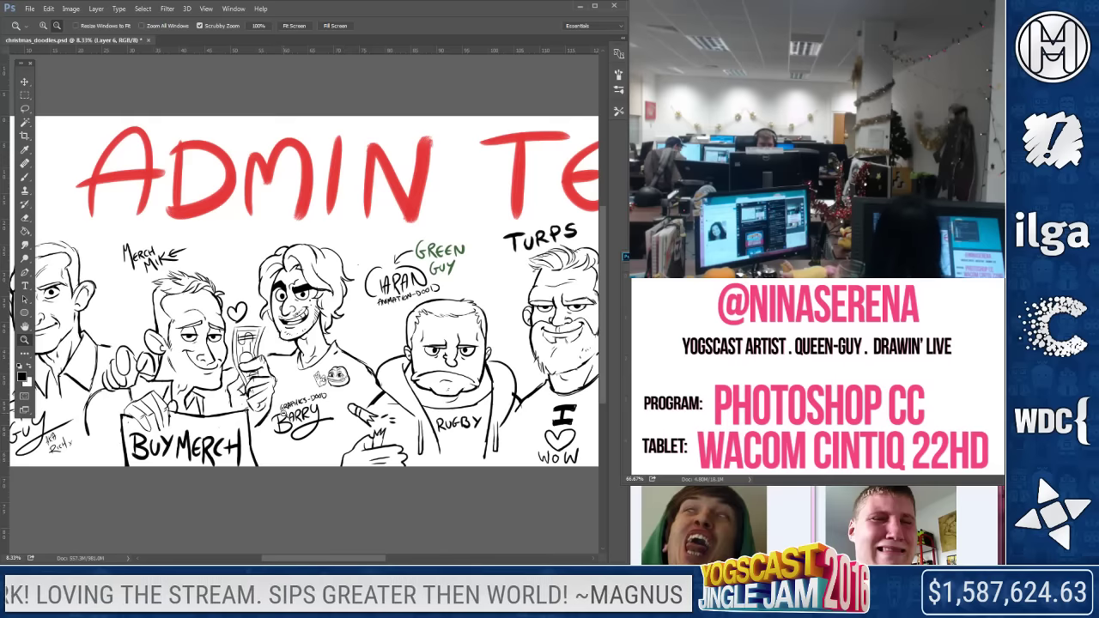
Examine the full ADMIN TEAM lineup for spacing and caption placement along both ends of the row
left_click_drag(430, 440, 281, 410)
left_click(155, 400)
left_click(243, 409)
key("ctrl+minus")
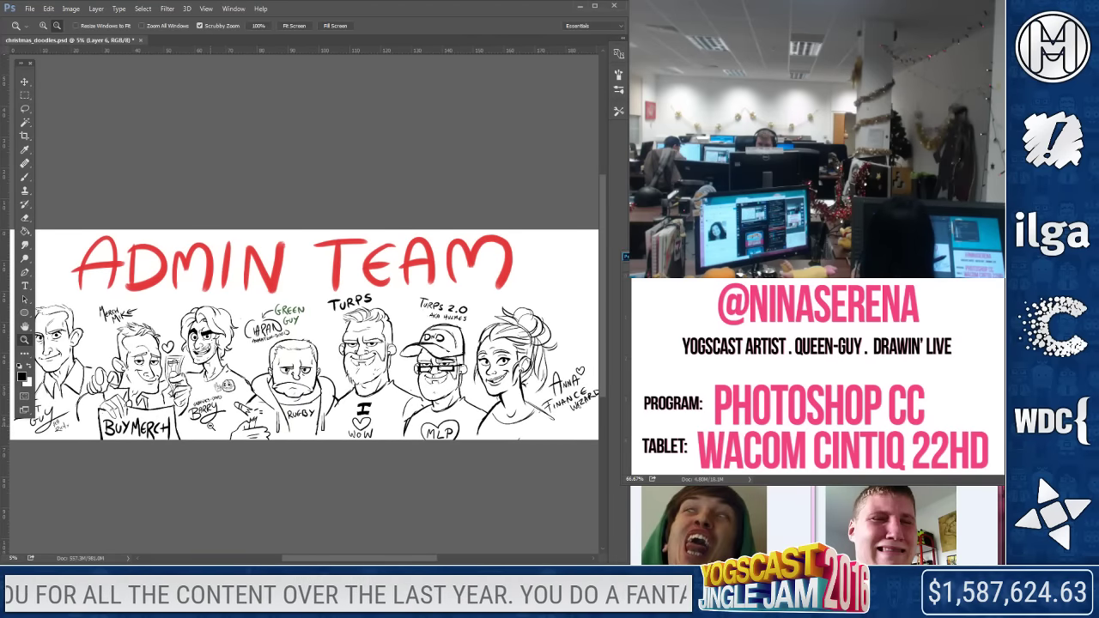
left_click_drag(168, 432, 183, 434)
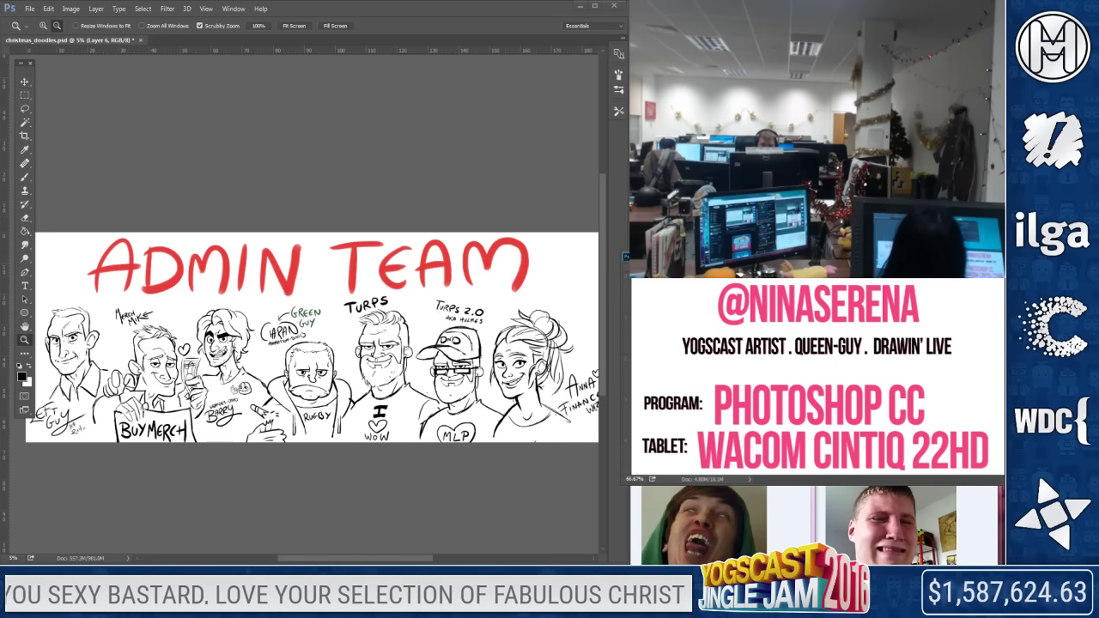
Lasso the finance wizard's name caption and move it from beside her shoulder to above her head, then deselect
key("l")
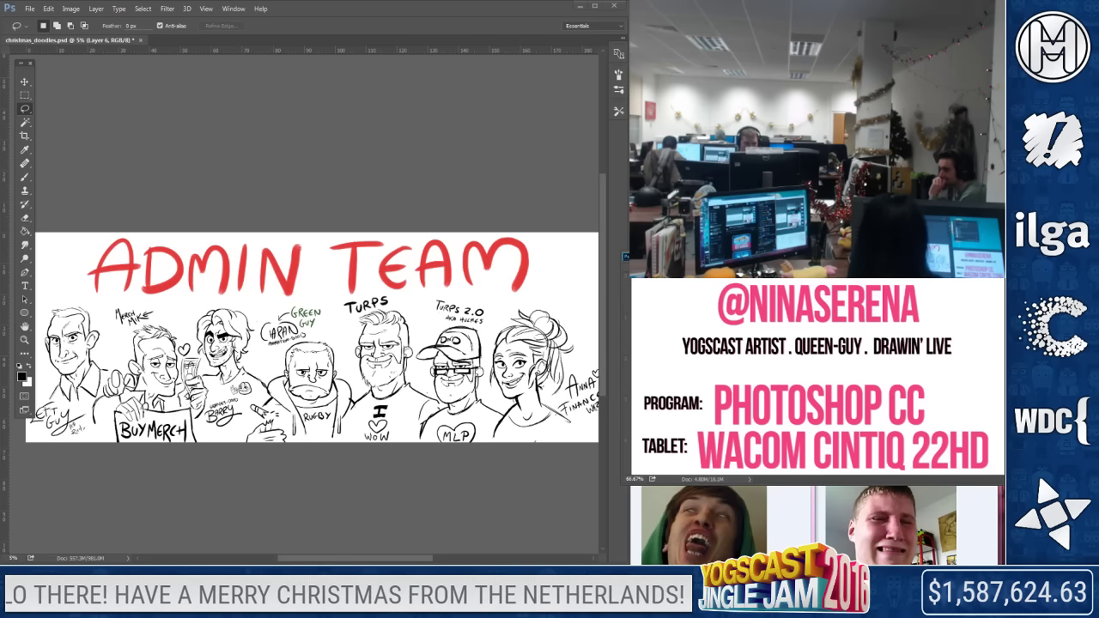
left_click(25, 176)
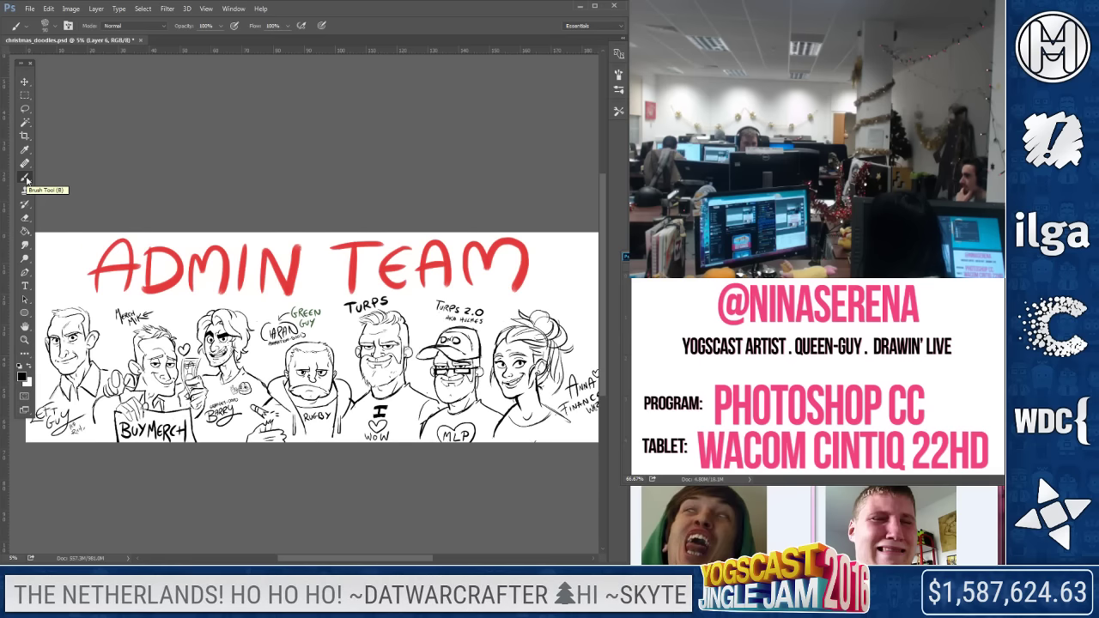
mouse_move(542, 411)
left_mouse_down()
mouse_move(455, 418)
mouse_move(534, 353)
mouse_move(524, 350)
left_mouse_up()
key("l")
right_click(518, 375)
left_click(555, 278)
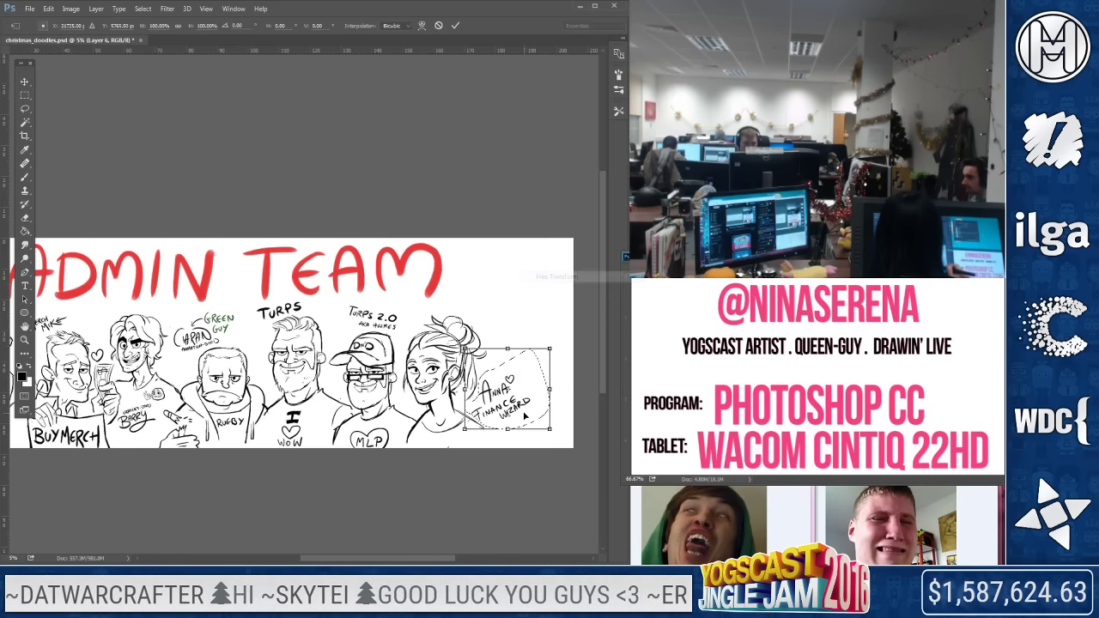
left_click_drag(523, 406, 493, 300)
key("Return")
key("ctrl+d")
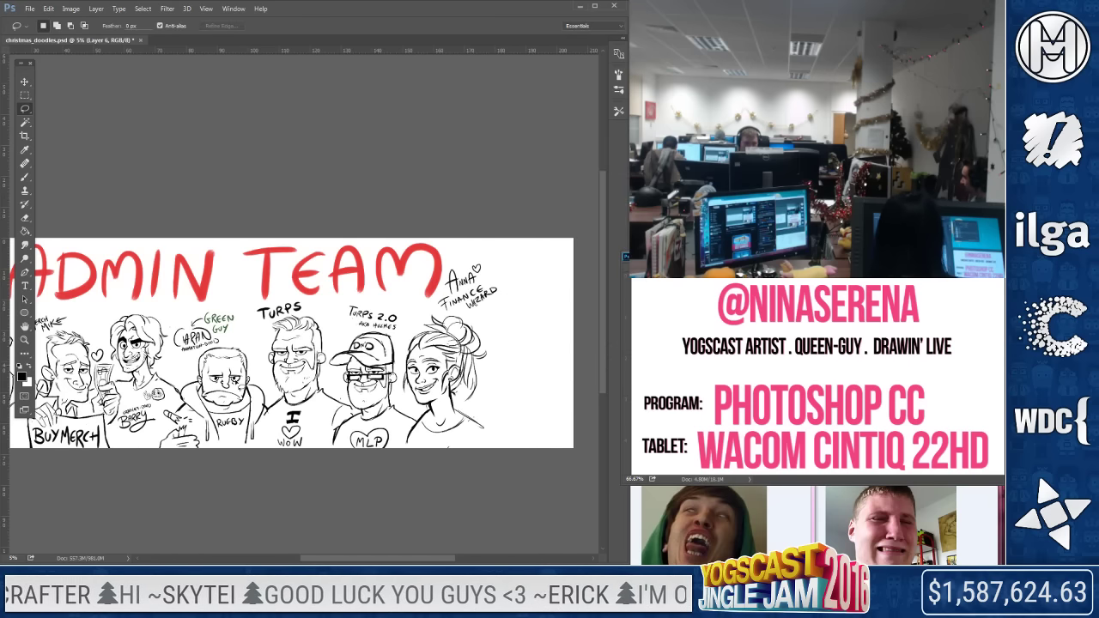
Crop the empty white canvas beyond the finance wizard so the image ends just past her caption
left_click(25, 137)
left_click_drag(572, 350, 538, 343)
key("Return")
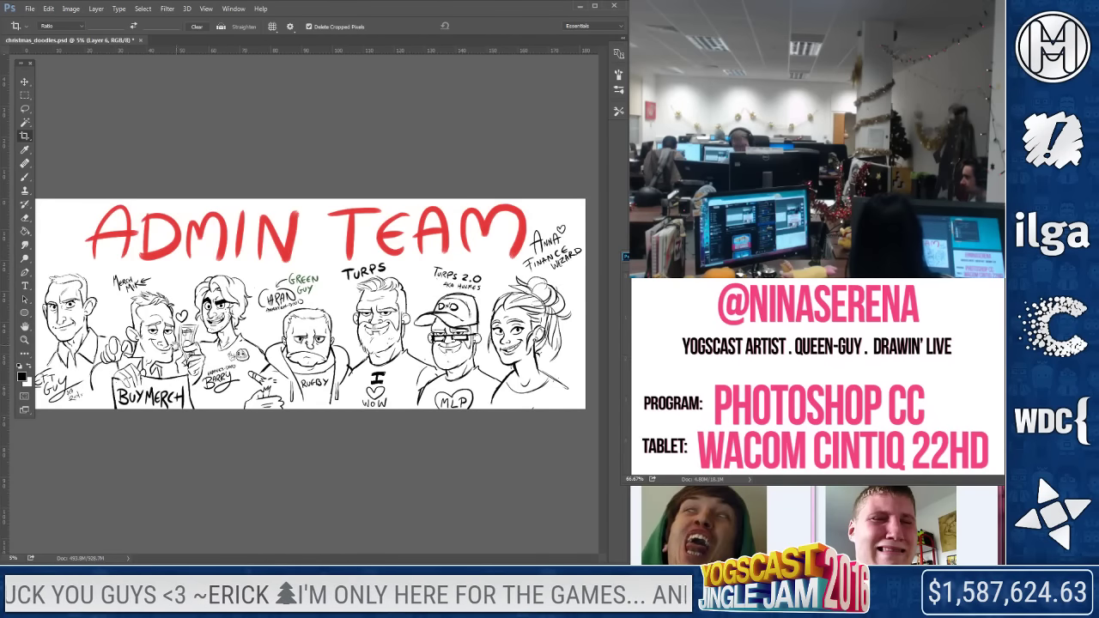
Lasso the LEFT GUY caption and move it on Layer 1 from his chest to above his head, then deselect
left_click(25, 341)
left_click(42, 26)
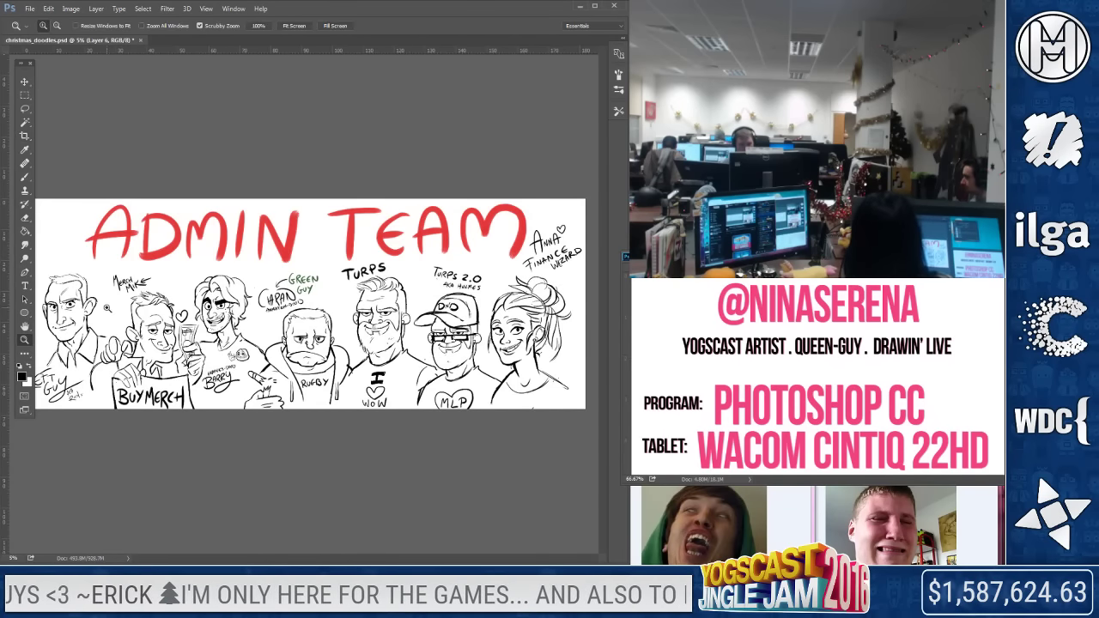
left_click(24, 109)
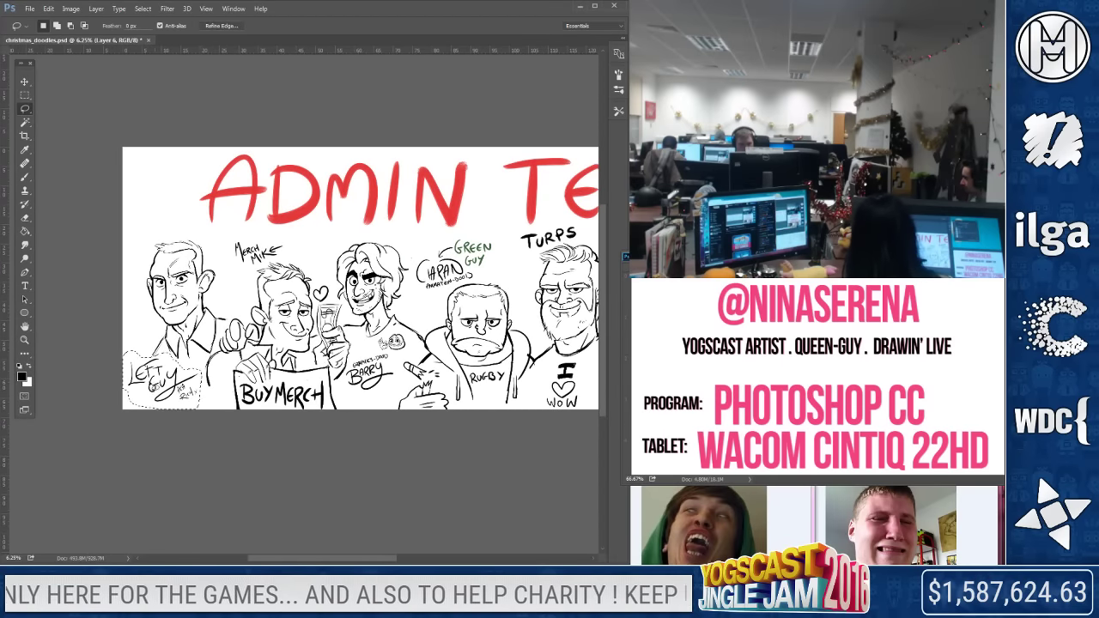
left_click_drag(141, 391, 146, 395)
right_click(159, 390)
left_click(206, 283)
left_click(290, 216)
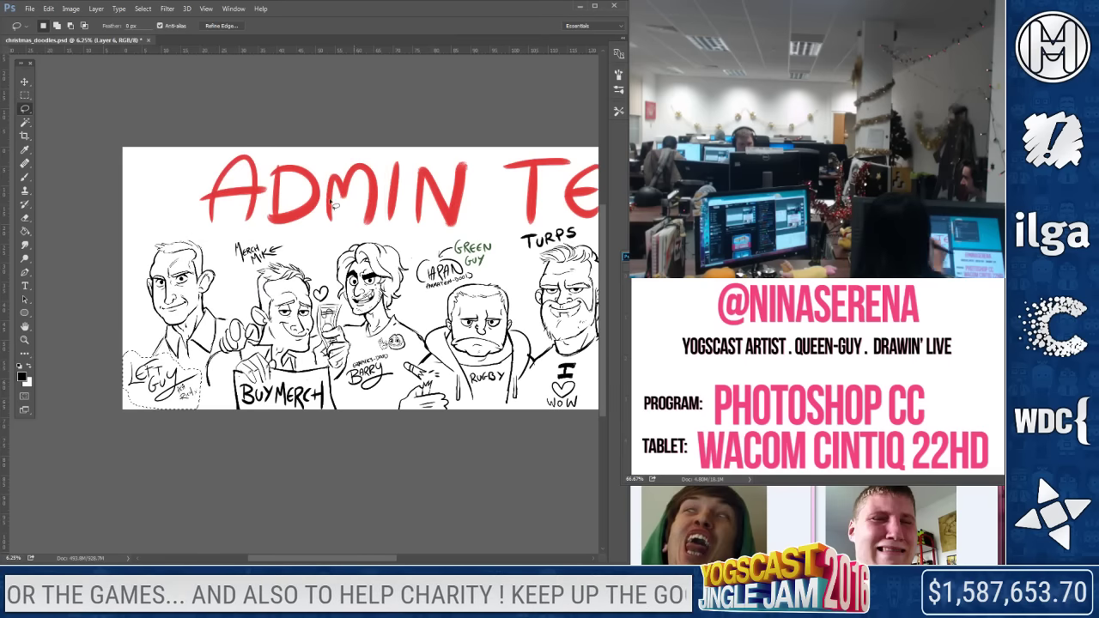
right_click(160, 164)
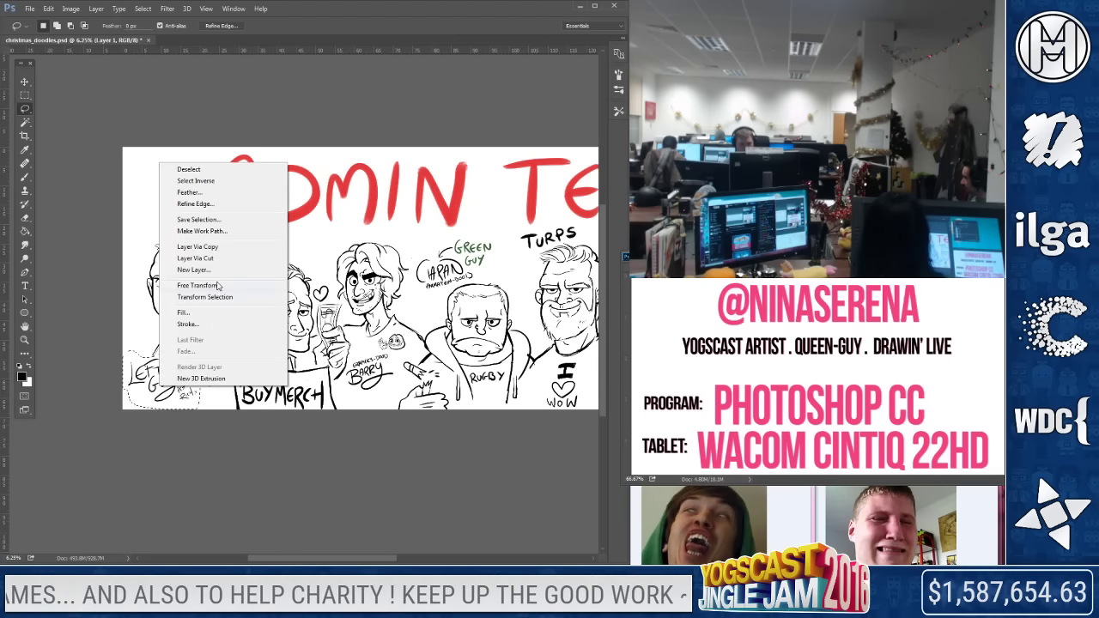
left_click(218, 286)
mouse_move(181, 383)
left_mouse_down()
mouse_move(193, 221)
mouse_move(183, 232)
left_mouse_up()
key("Return")
key("ctrl+d")
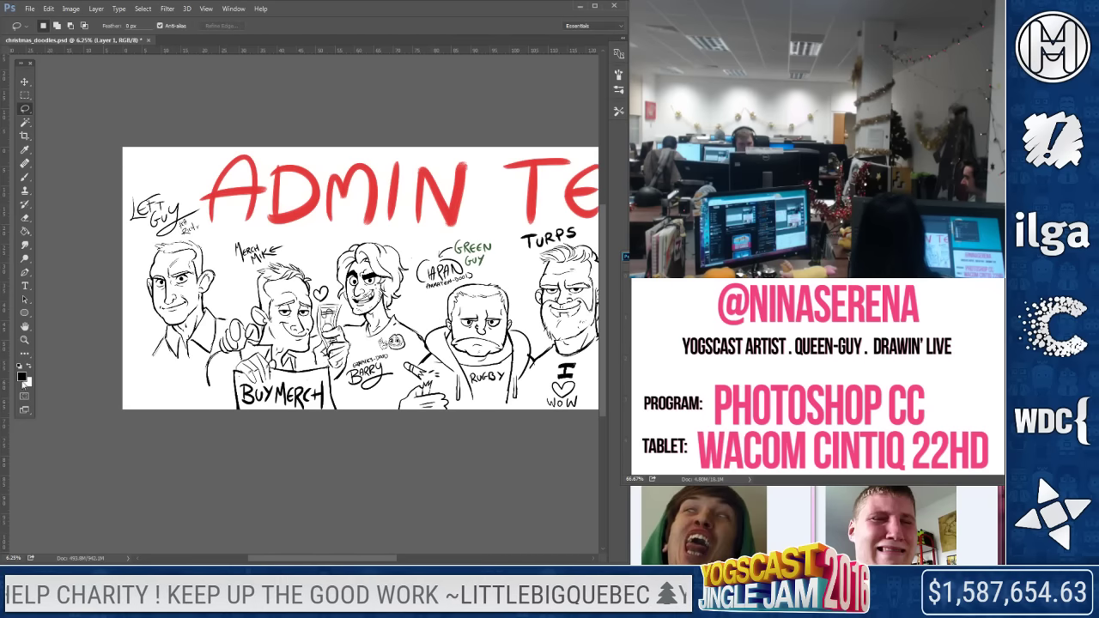
Check the whole lineup with the moved captions, save christmas_doodles.psd and return to the Brush tool
left_click(25, 341)
left_click(57, 27)
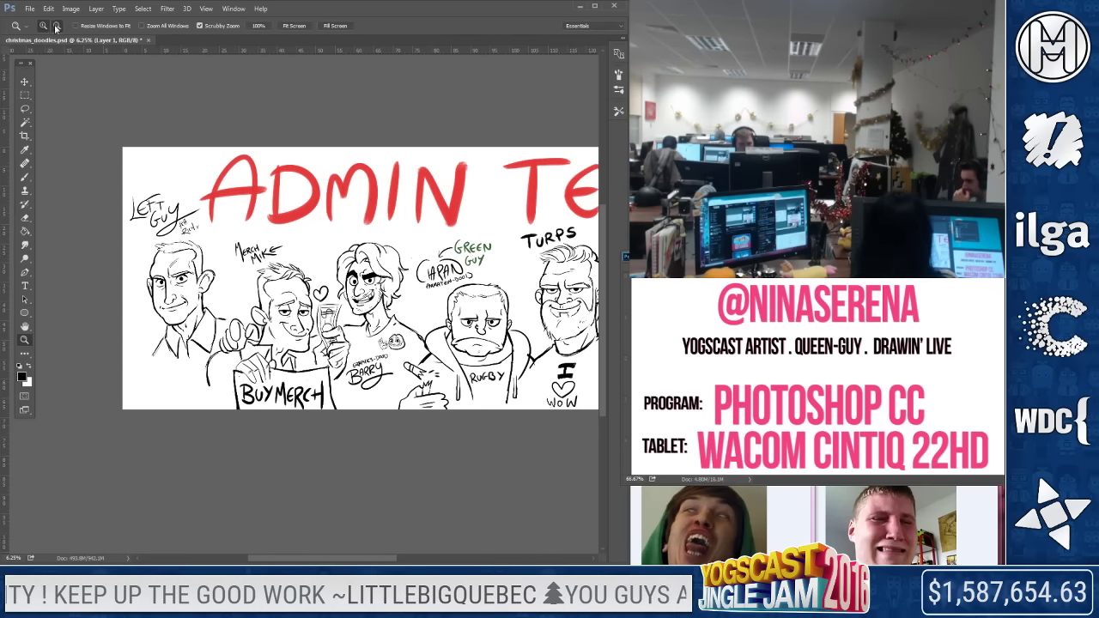
left_click_drag(371, 408, 275, 425)
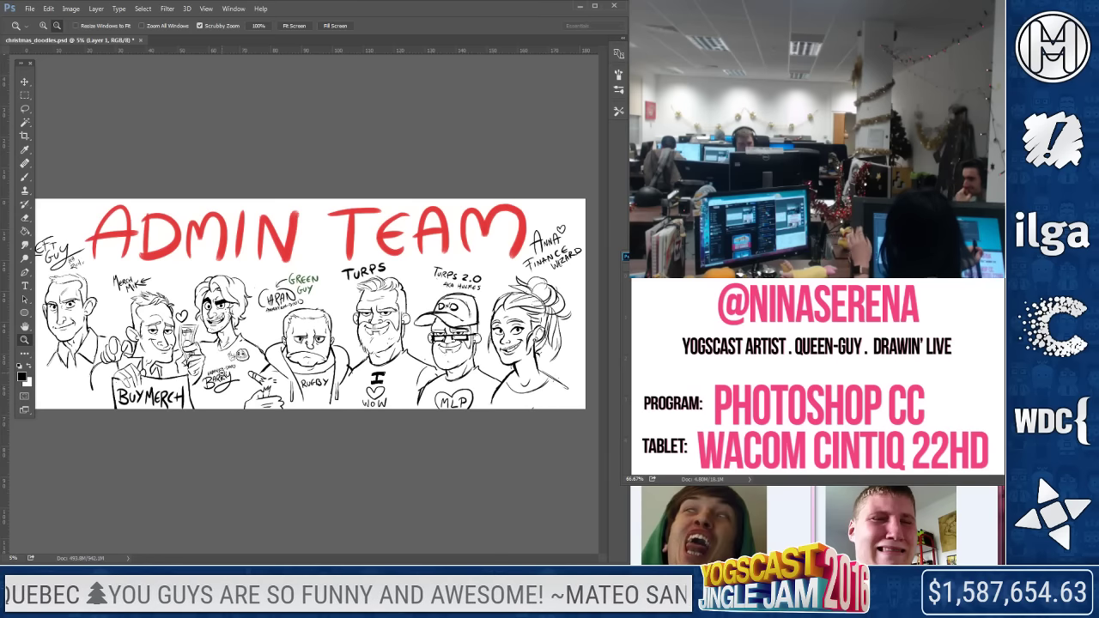
key("ctrl+s")
key("b")
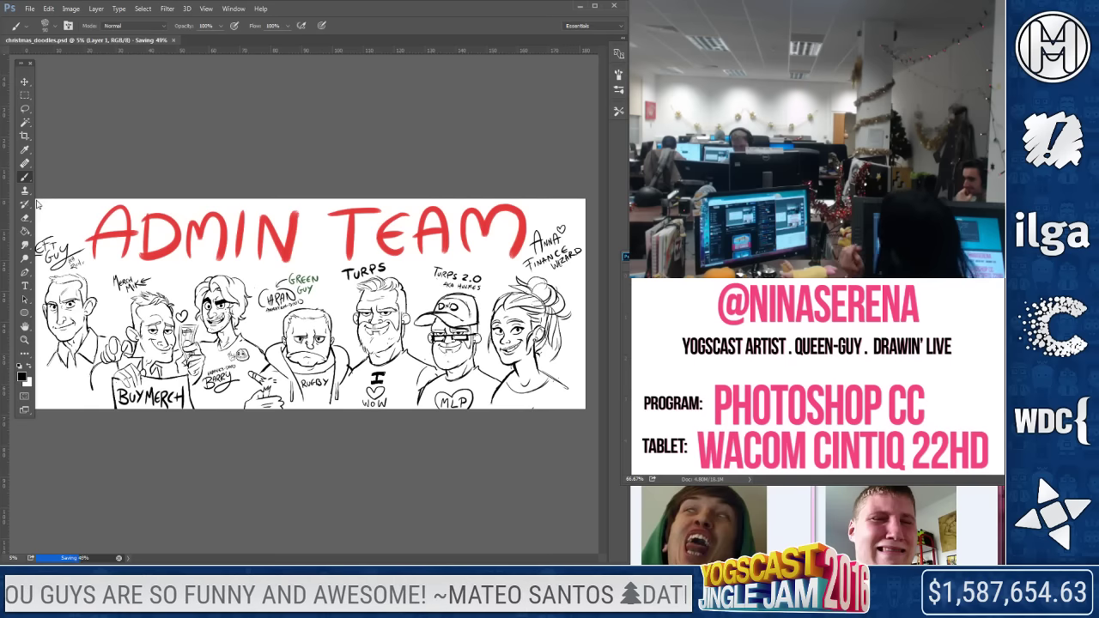